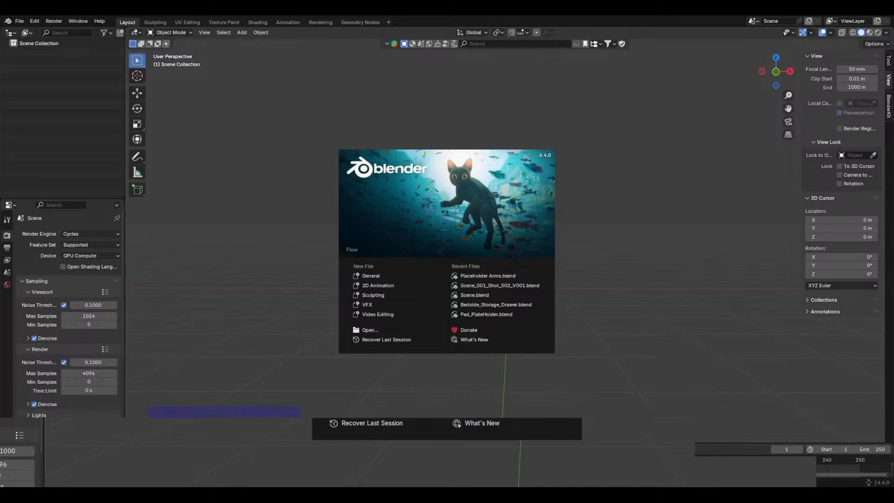
Open the recent file Placeholder Arms.blend
{"action": "left_click", "coordinate": [345, 104]}
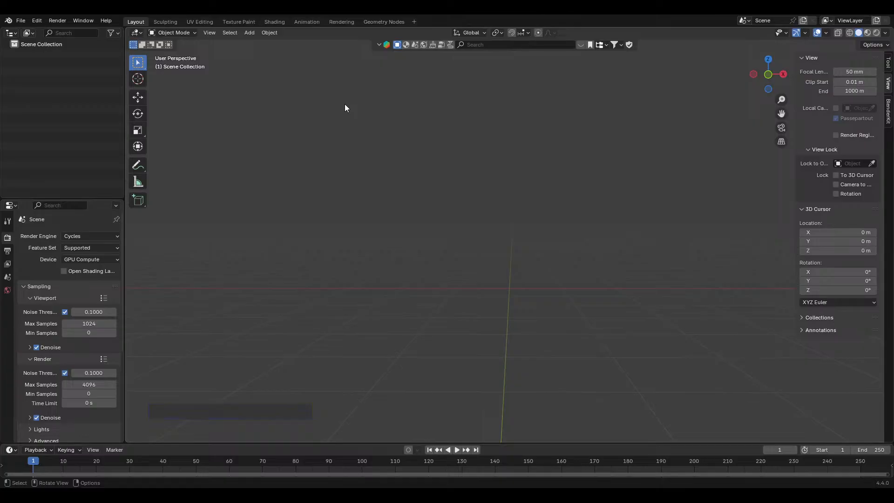
{"action": "left_click", "coordinate": [21, 21]}
{"action": "mouse_move", "coordinate": [81, 50]}
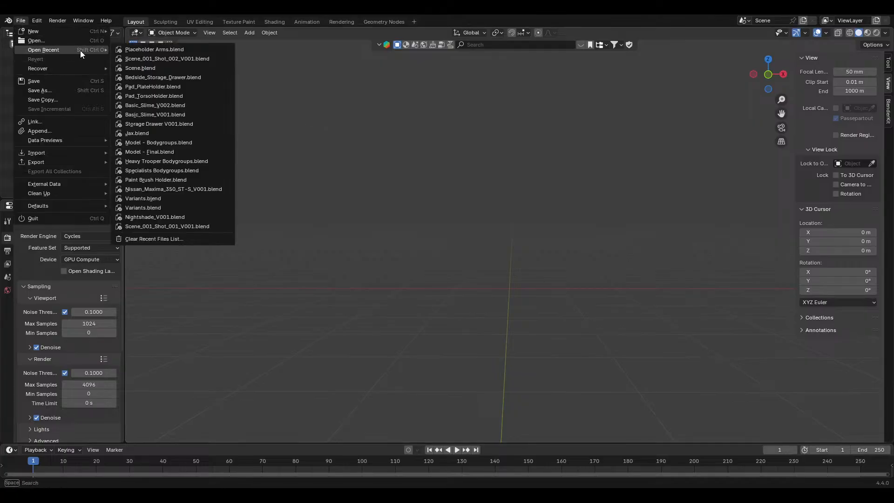
{"action": "left_click", "coordinate": [166, 51]}
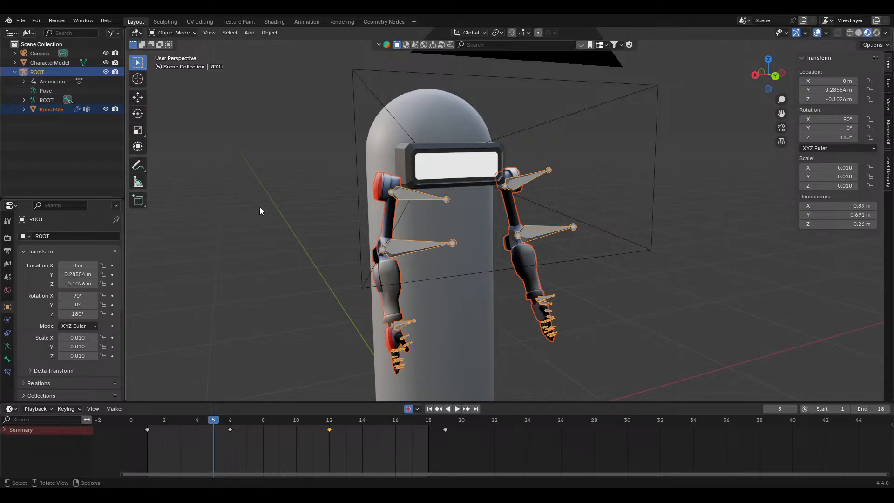
Delete the ROOT armature together with its child arm mesh and set the current frame to 1
{"action": "middle_click_drag", "start_coordinate": [267, 219], "coordinate": [291, 173]}
{"action": "scroll", "coordinate": [233, 161], "scroll_direction": "down", "scroll_amount": 3}
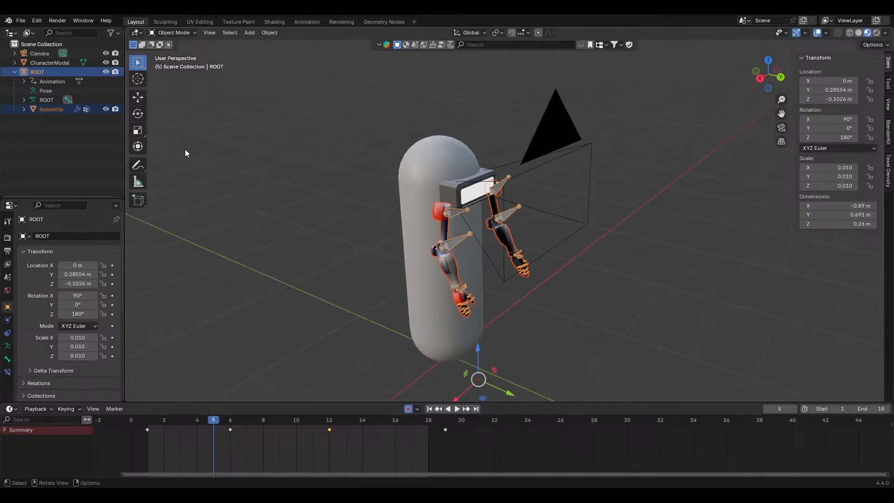
{"action": "right_click", "coordinate": [55, 72]}
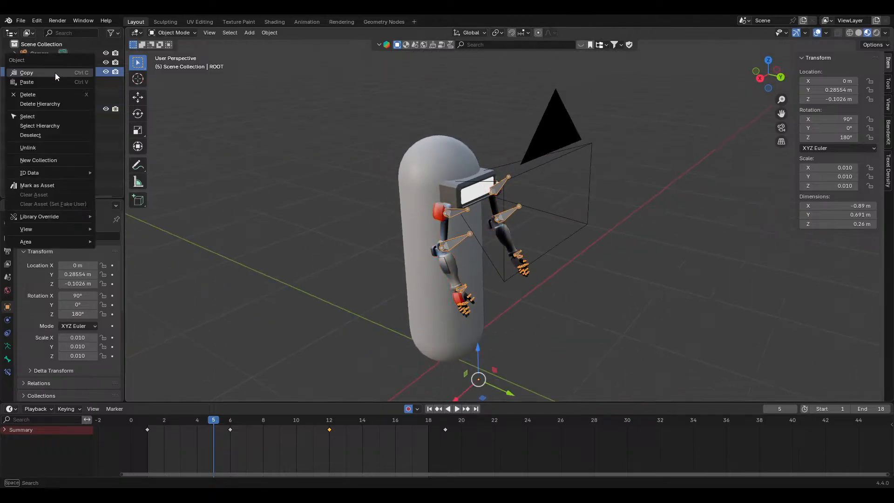
{"action": "left_click", "coordinate": [49, 126]}
{"action": "key", "text": "x"}
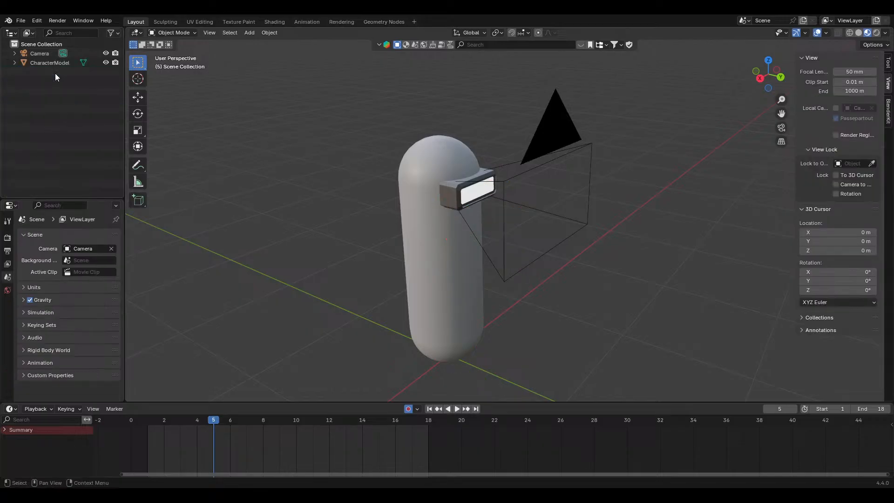
{"action": "left_click_drag", "start_coordinate": [167, 420], "coordinate": [148, 421]}
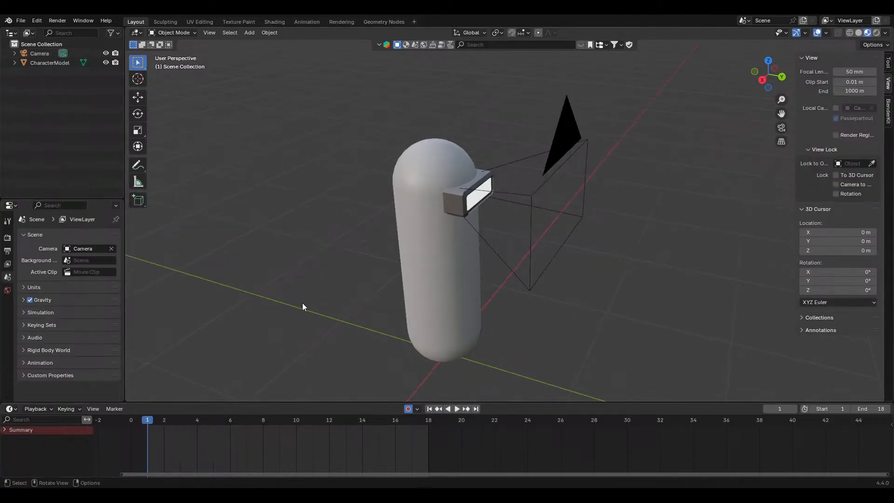
{"action": "middle_click_drag", "start_coordinate": [303, 441], "coordinate": [411, 442]}
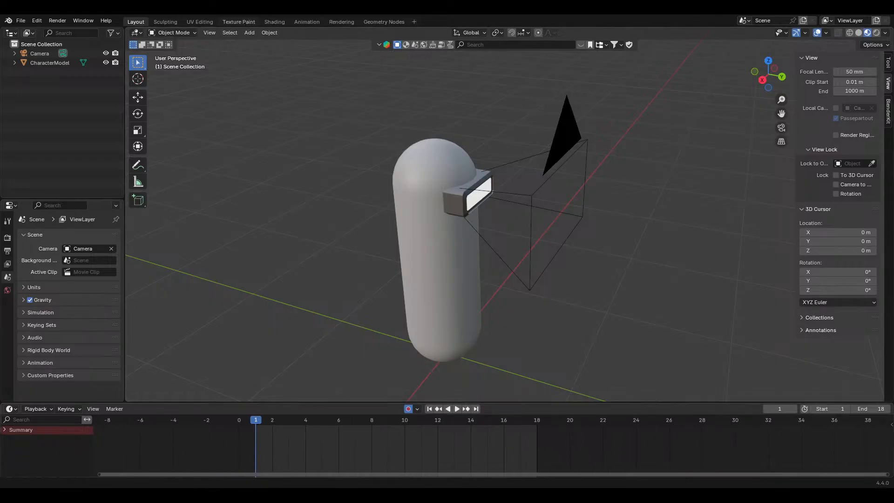
Switch to Unity and open the Player folder in the project assets
{"action": "double_click", "coordinate": [235, 8]}
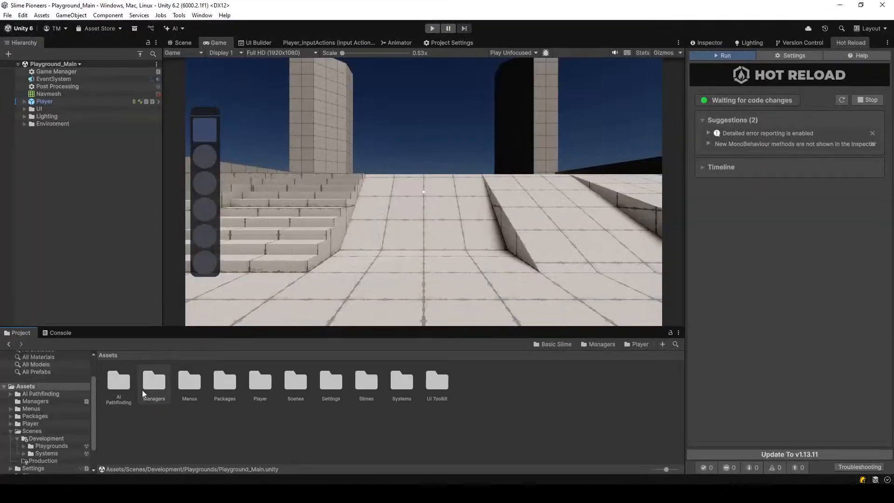
{"action": "double_click", "coordinate": [258, 384]}
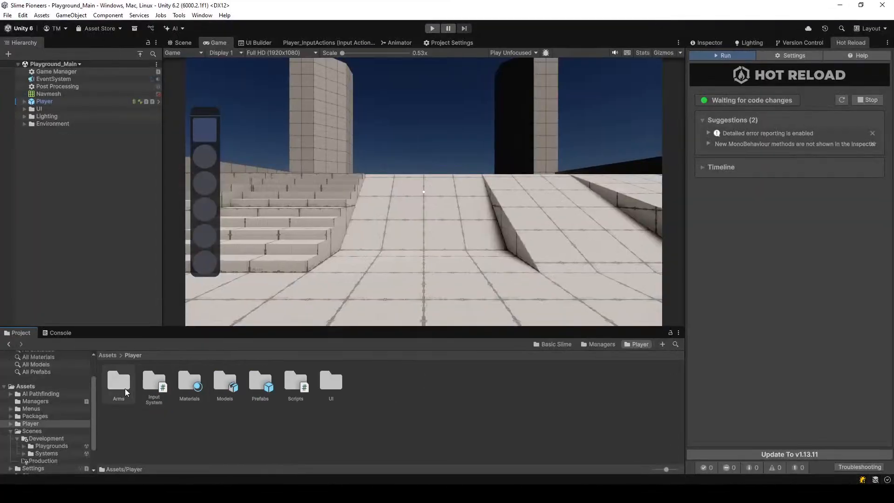
Switch back to Blender, import Running_Anim.fbx with the default FBX settings, and play the arm animation
{"action": "left_click", "coordinate": [252, 494]}
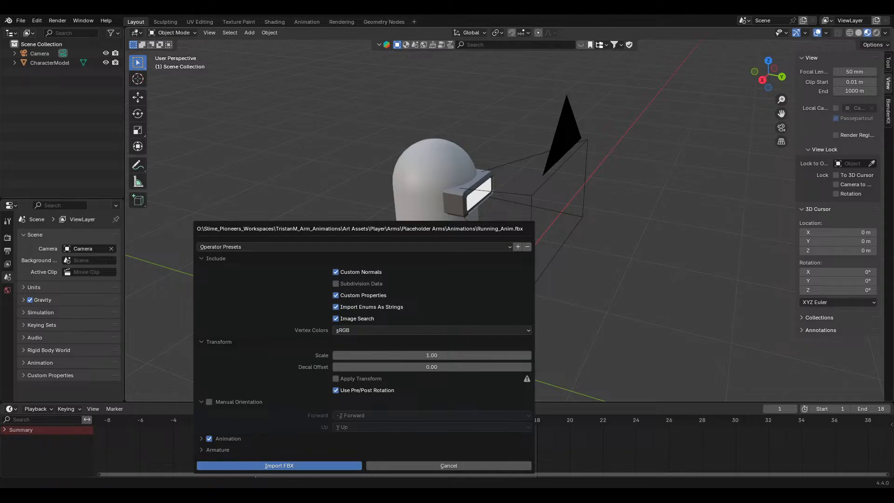
{"action": "left_click", "coordinate": [262, 468]}
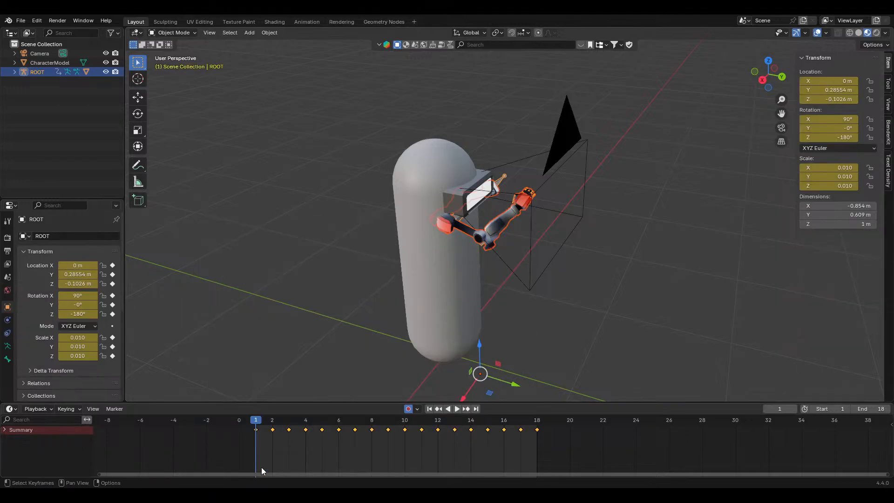
{"action": "key", "text": "space"}
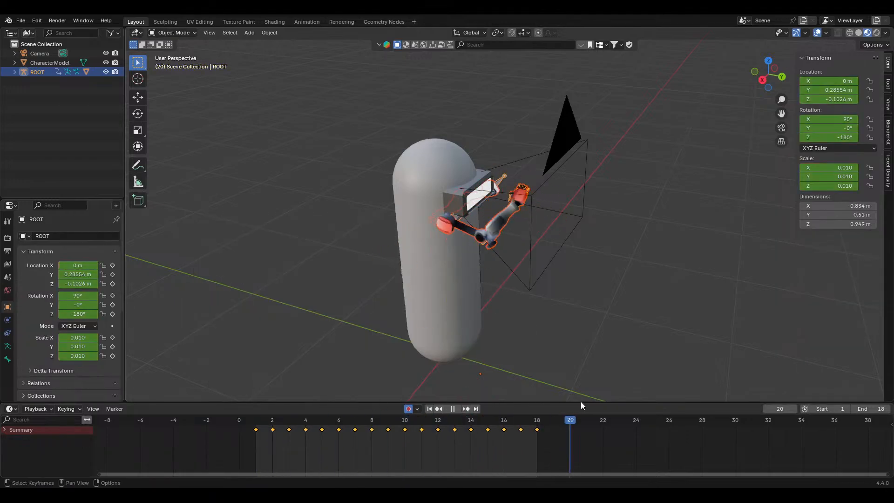
{"action": "key", "text": "space"}
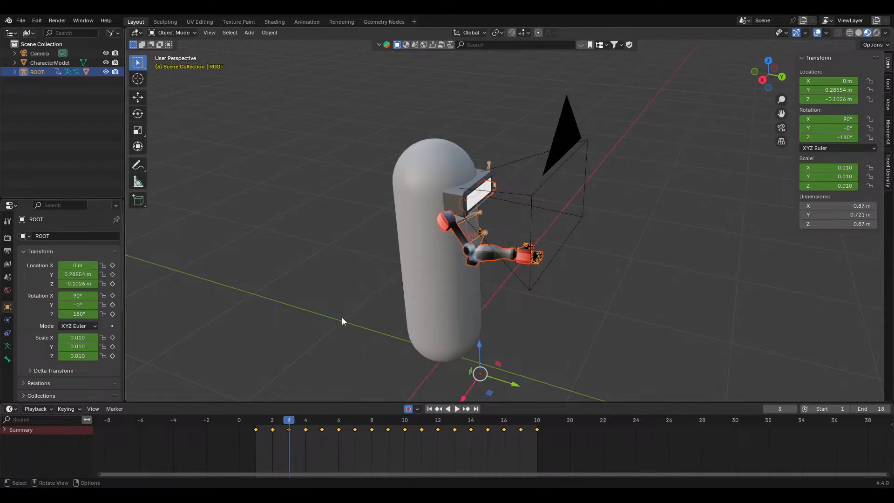
Undo and redo the FBX import repeatedly to compare the scene with and without the arms
{"action": "middle_click_drag", "start_coordinate": [342, 322], "coordinate": [387, 170]}
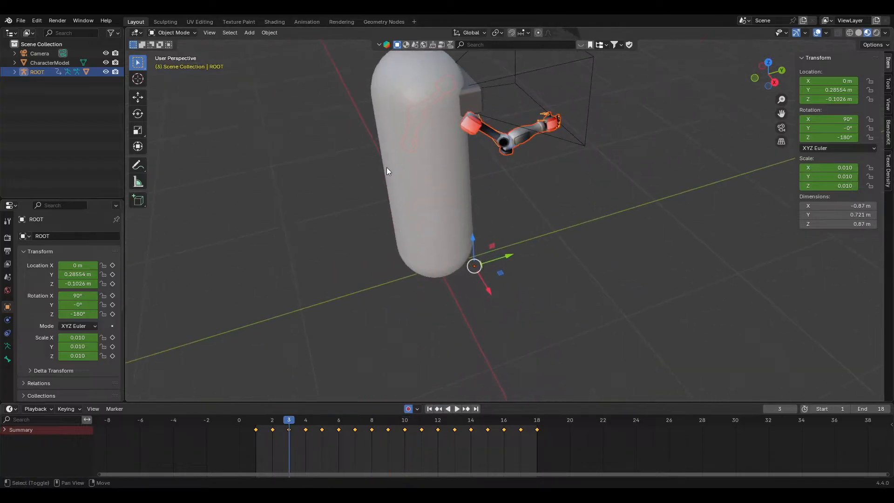
{"action": "scroll", "coordinate": [389, 172], "scroll_direction": "up", "scroll_amount": 1}
{"action": "middle_click_drag", "start_coordinate": [449, 225], "coordinate": [451, 284]}
{"action": "key", "text": "ctrl+z"}
{"action": "key", "text": "ctrl+z"}
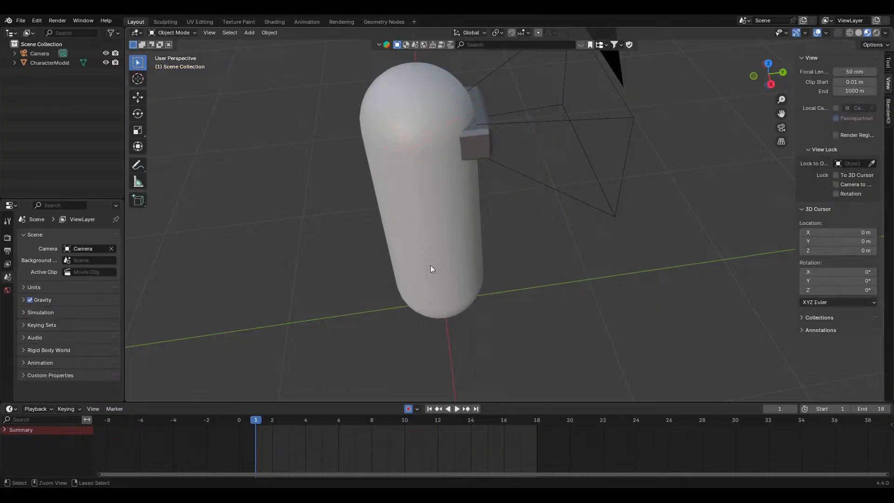
{"action": "key", "text": "ctrl+shift+z"}
{"action": "key", "text": "ctrl+shift+z"}
{"action": "key", "text": "ctrl+z"}
{"action": "key", "text": "ctrl+z"}
{"action": "key", "text": "ctrl+shift+z"}
{"action": "key", "text": "ctrl+shift+z"}
Switch to the camera view and hide the CharacterModel object in the viewport
{"action": "middle_click_drag", "start_coordinate": [691, 226], "coordinate": [543, 189]}
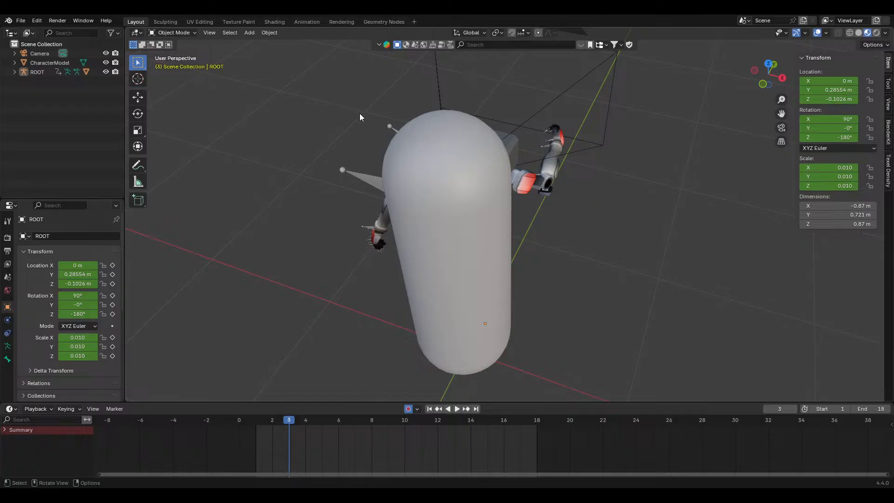
{"action": "middle_click_drag", "start_coordinate": [360, 113], "coordinate": [441, 250]}
{"action": "key", "text": "KP_0"}
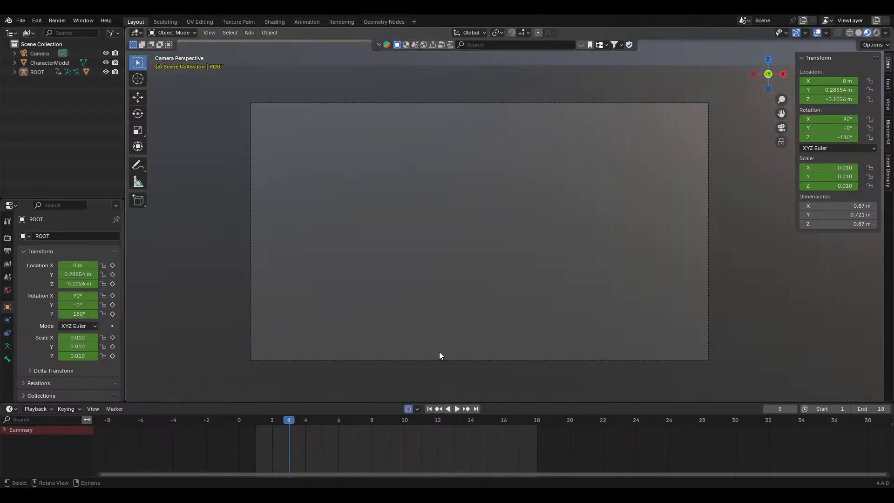
{"action": "scroll", "coordinate": [393, 294], "scroll_direction": "down", "scroll_amount": 3}
{"action": "left_click", "coordinate": [106, 62]}
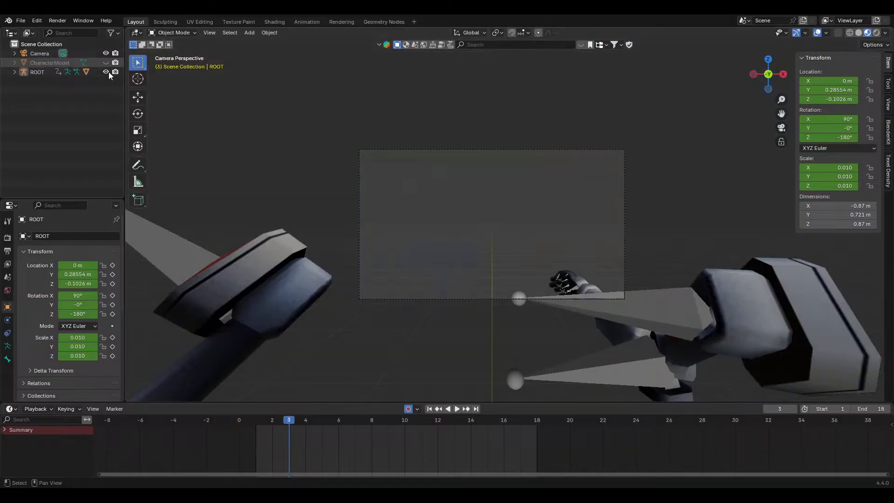
Play the running animation through the camera, stop it, and return the playhead to frame 1
{"action": "scroll", "coordinate": [506, 229], "scroll_direction": "up", "scroll_amount": 3}
{"action": "scroll", "coordinate": [504, 229], "scroll_direction": "up", "scroll_amount": 1}
{"action": "key", "text": "space"}
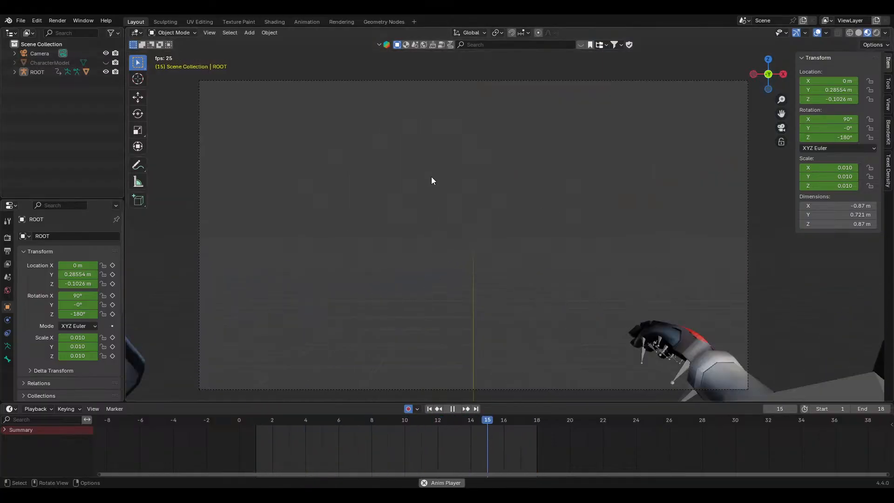
{"action": "key", "text": "space"}
{"action": "left_click", "coordinate": [258, 421]}
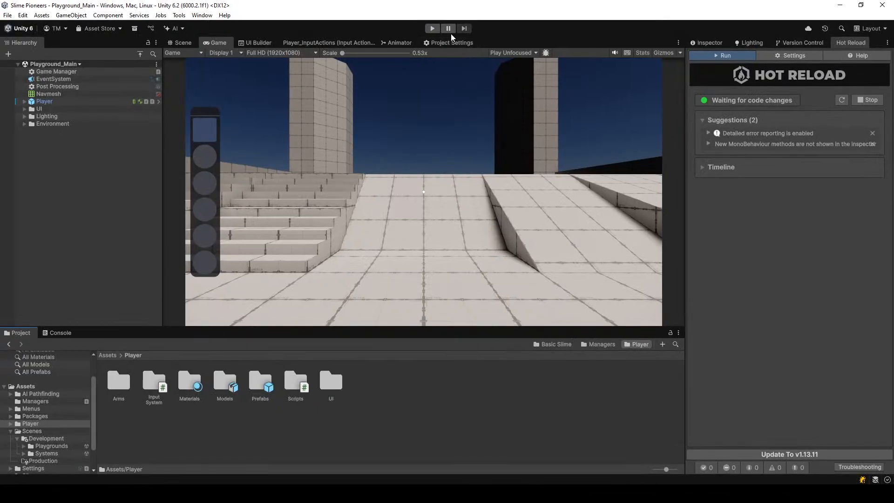
Run the Unity playground scene in Play mode, walk the player forward, and stop the game
{"action": "left_click", "coordinate": [428, 30]}
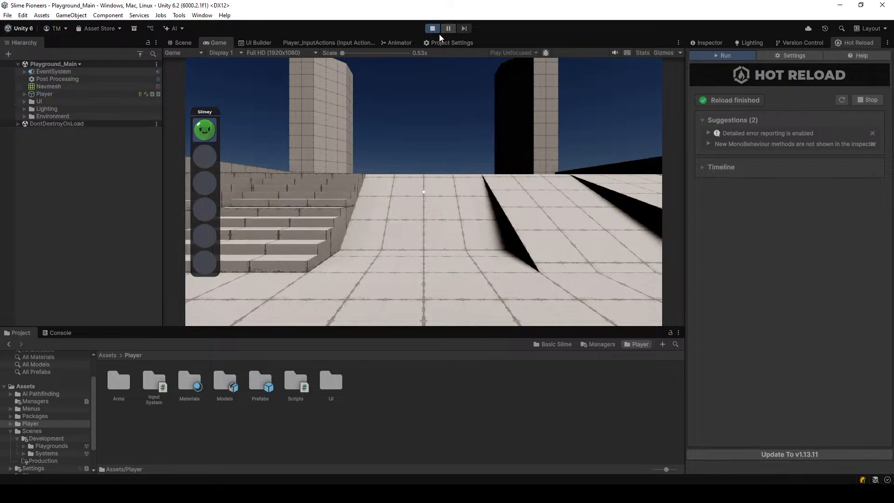
{"action": "left_click", "coordinate": [449, 114]}
{"action": "key", "text": "w"}
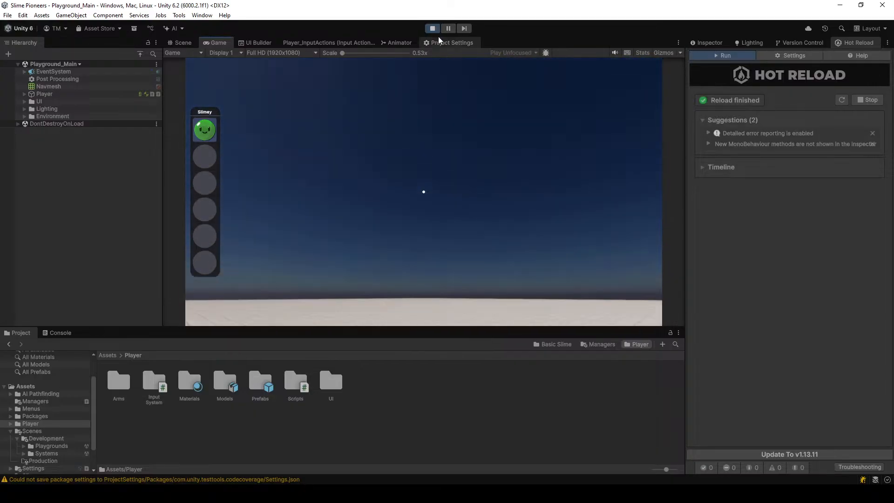
{"action": "key", "text": "ctrl+p"}
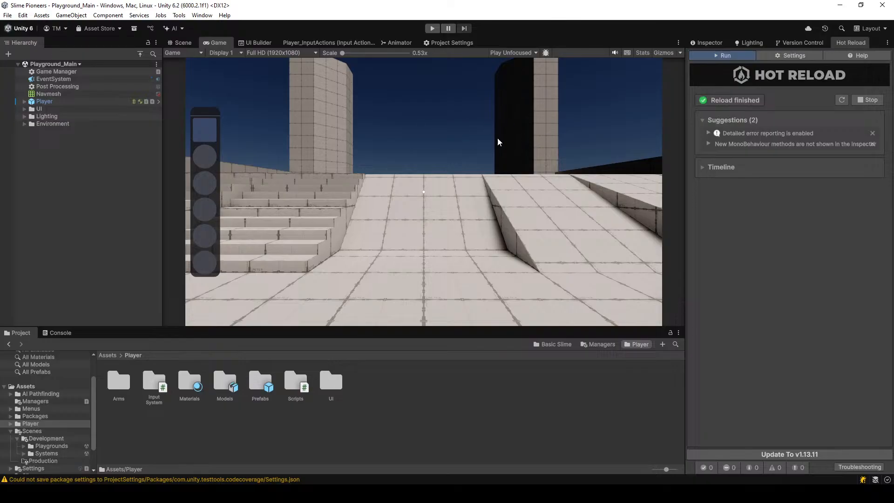
Frame the player character in the Scene view and locate its Placeholder Arms object
{"action": "right_click_drag", "start_coordinate": [470, 173], "coordinate": [478, 166]}
{"action": "key", "text": "f"}
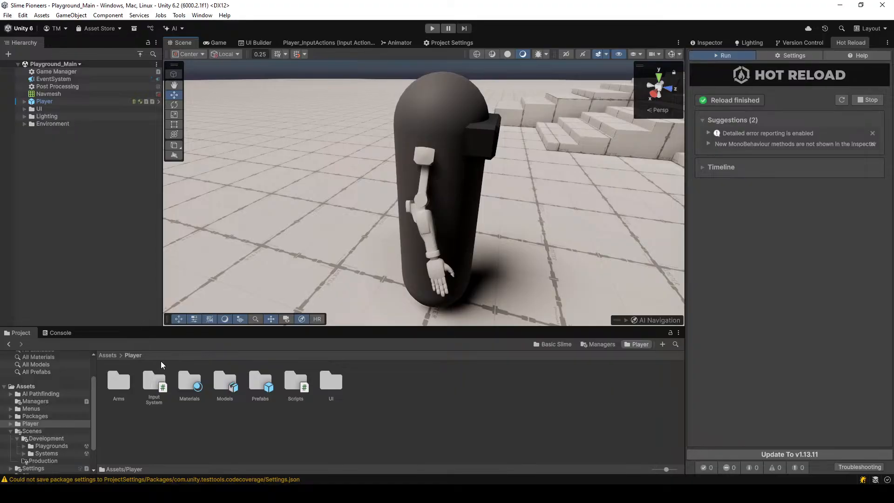
{"action": "left_click", "coordinate": [115, 355]}
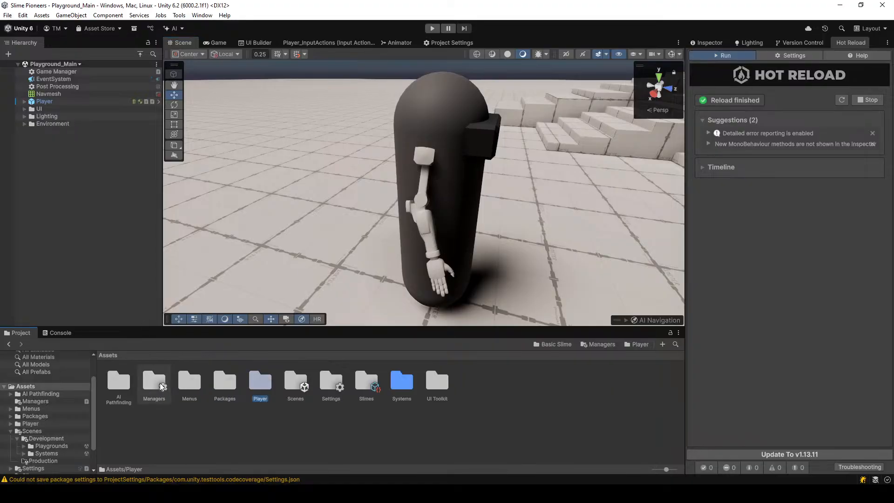
{"action": "left_click", "coordinate": [434, 237]}
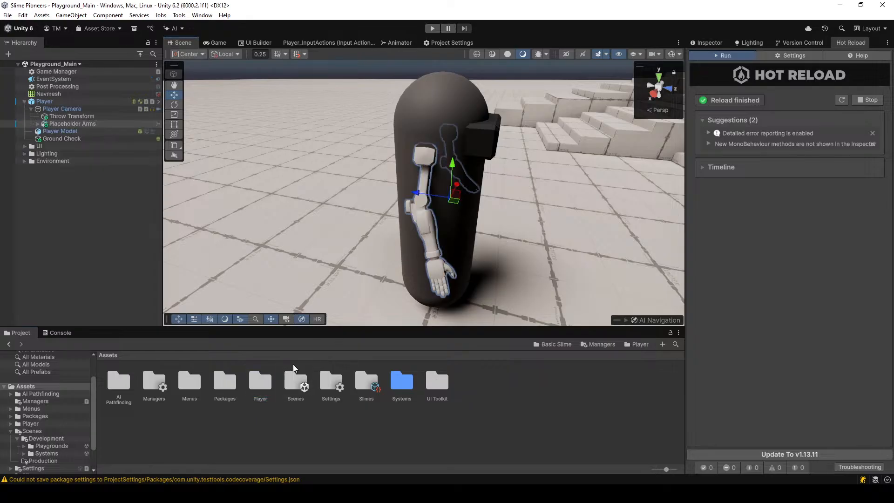
{"action": "left_click", "coordinate": [244, 389]}
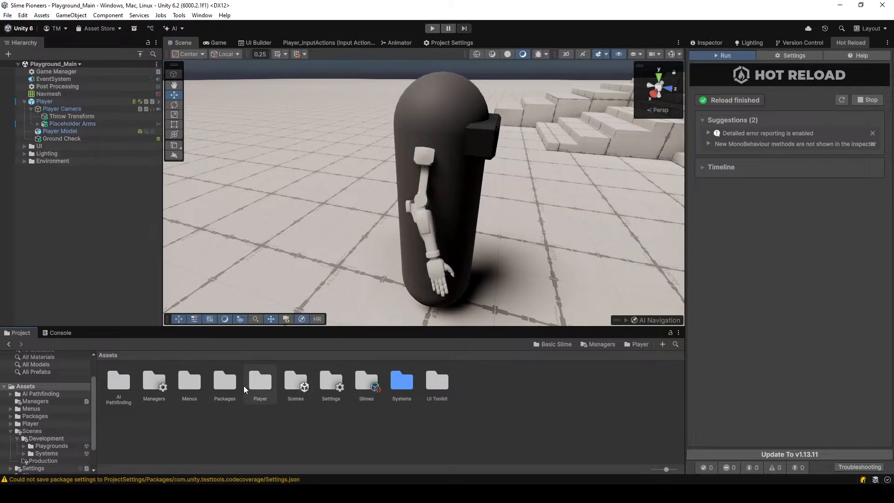
Apply PlaceholderArms_Mat from the Player/Arms/Materials folder to the arms in the scene
{"action": "double_click", "coordinate": [268, 386]}
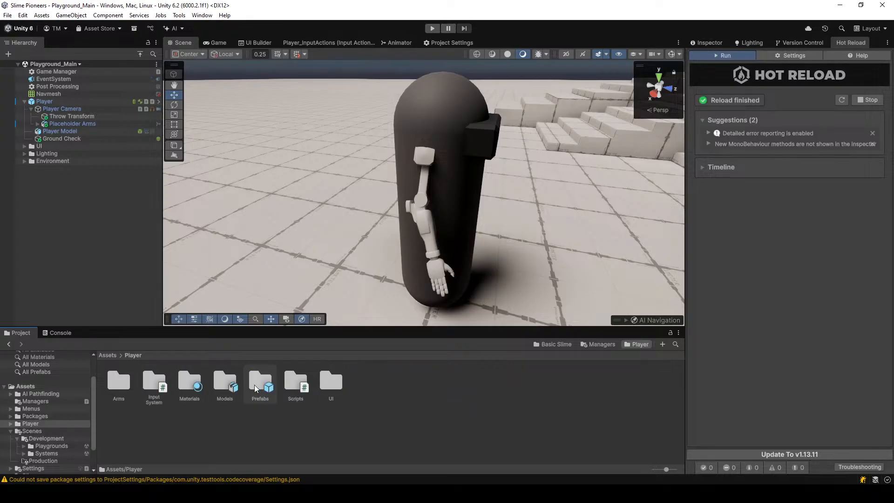
{"action": "double_click", "coordinate": [114, 389]}
{"action": "double_click", "coordinate": [150, 384]}
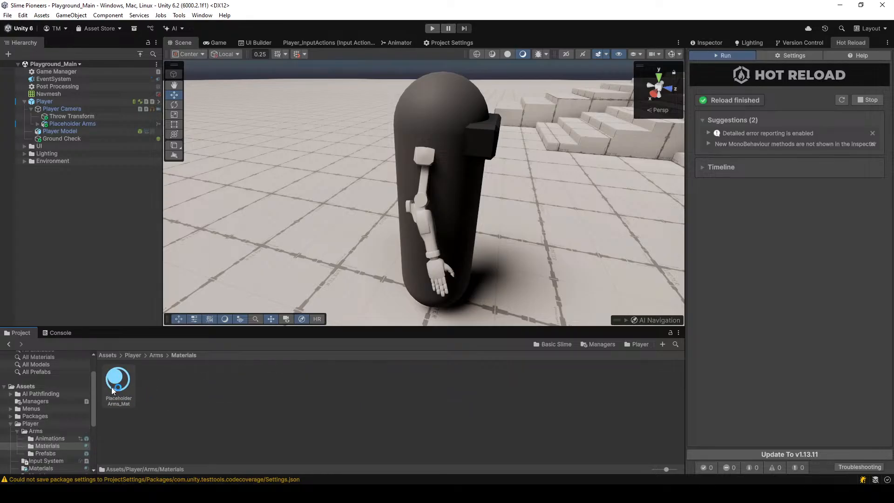
{"action": "left_click_drag", "start_coordinate": [111, 387], "coordinate": [429, 230]}
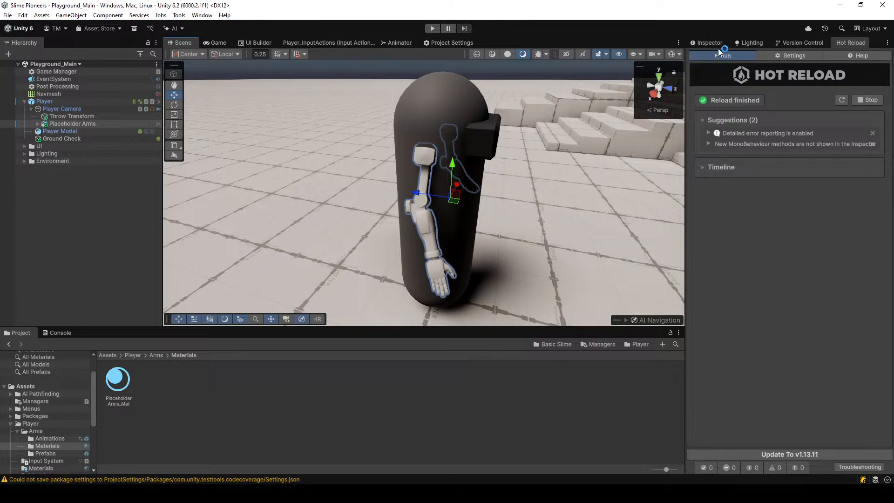
Inspect the properties of the Placeholder Arms object and of PlaceholderArms_Mat
{"action": "left_click", "coordinate": [707, 42]}
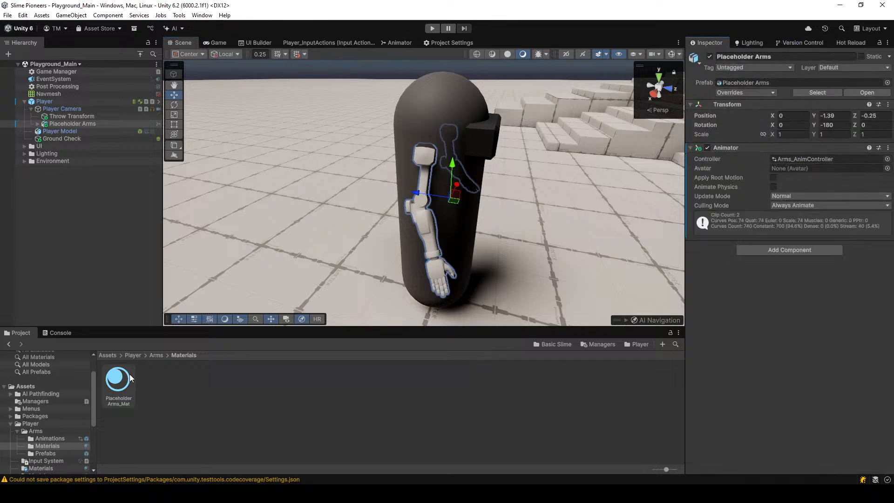
{"action": "left_click", "coordinate": [118, 381]}
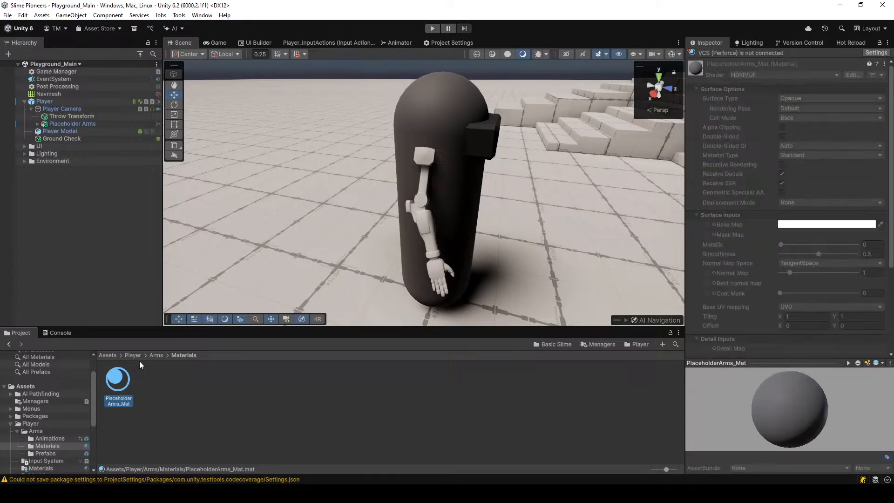
Go back through the Player folder to the contents of its Arms folder
{"action": "left_click", "coordinate": [155, 355]}
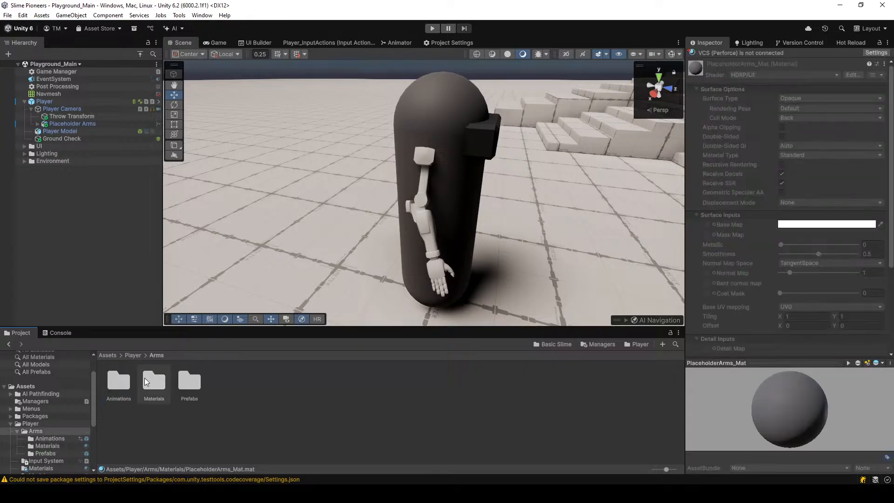
{"action": "left_click", "coordinate": [133, 355]}
{"action": "double_click", "coordinate": [119, 385]}
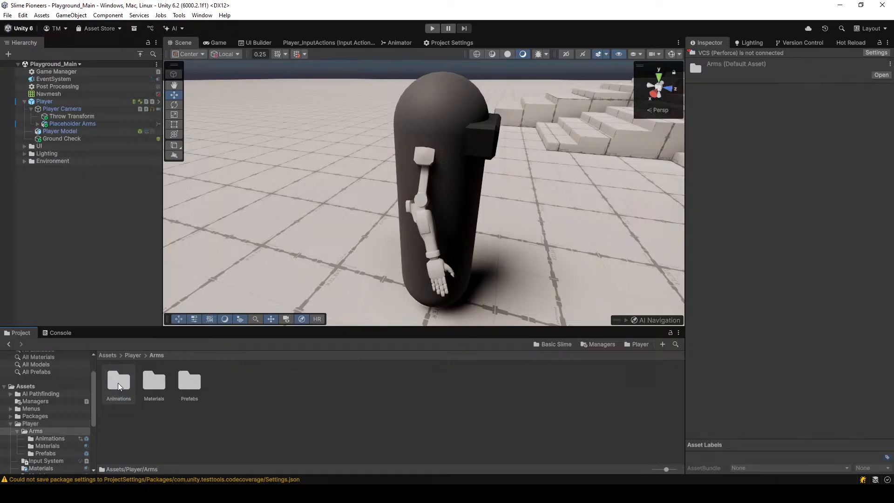
Open the Arms Materials folder and examine the KyleRobot BaseMap, Metallic and Normal textures alongside the textured arms
{"action": "double_click", "coordinate": [155, 382]}
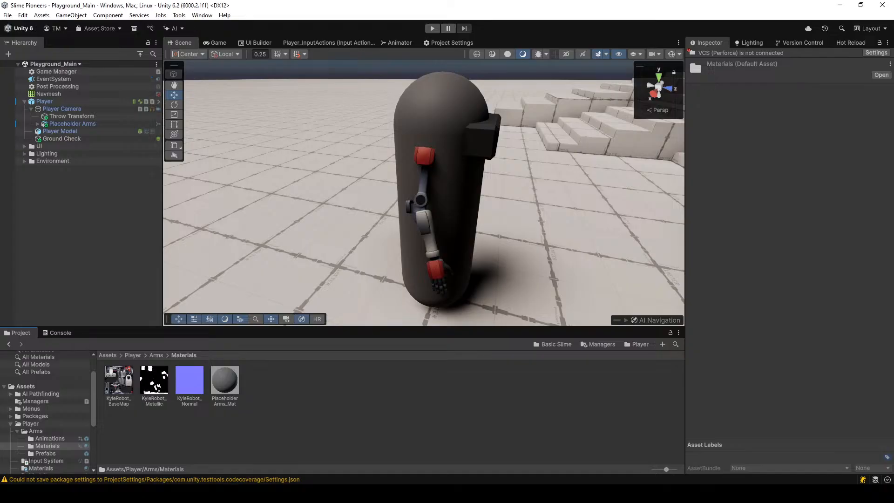
{"action": "right_click_drag", "start_coordinate": [380, 216], "coordinate": [420, 230]}
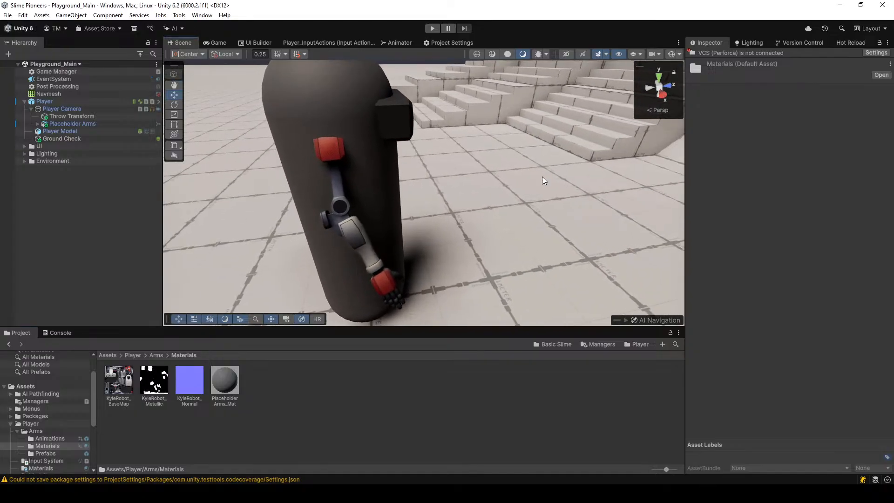
{"action": "left_click", "coordinate": [123, 384]}
{"action": "left_click", "coordinate": [196, 385], "text": "shift"}
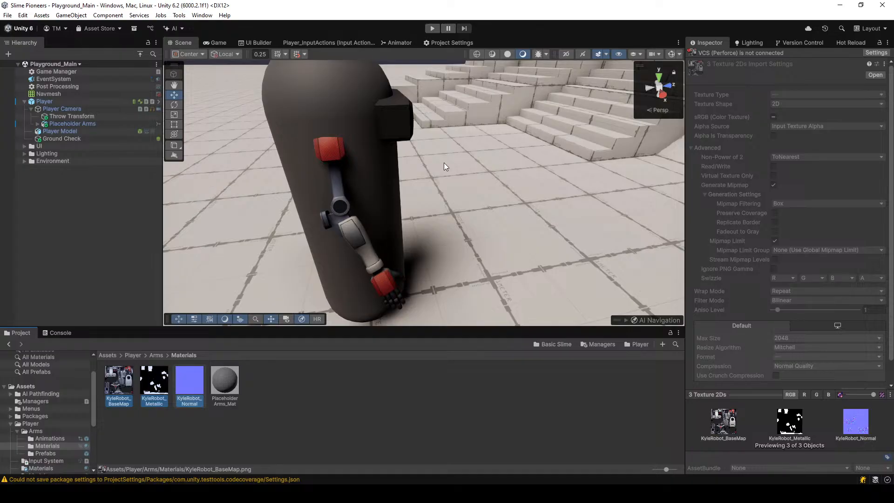
{"action": "left_click", "coordinate": [228, 422]}
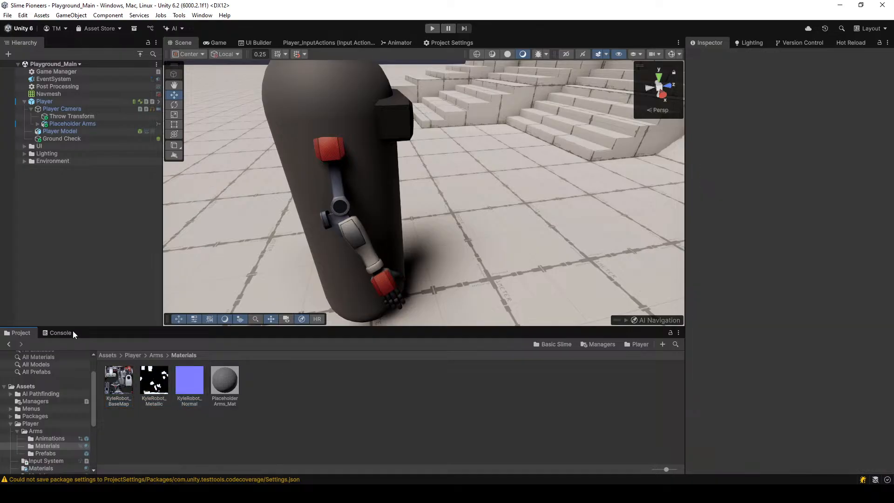
Clear the console messages and select the KyleRobot_BaseMap texture in the Materials folder
{"action": "left_click", "coordinate": [61, 332]}
{"action": "left_click", "coordinate": [11, 343]}
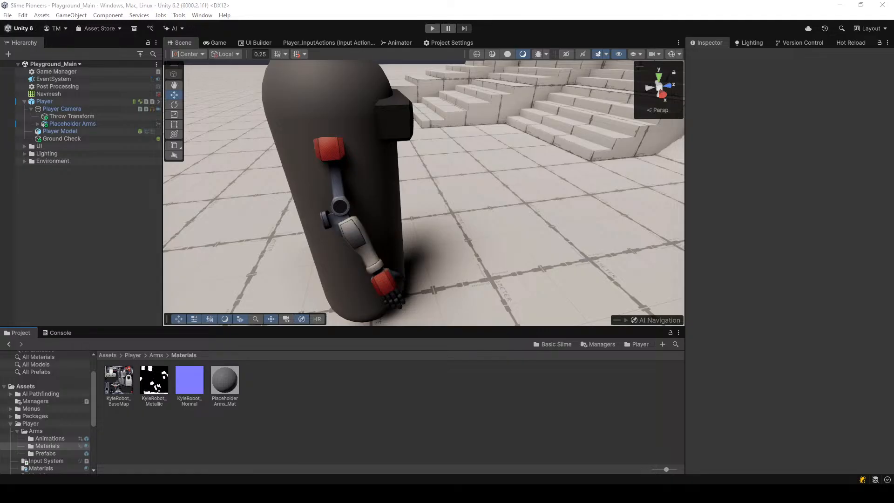
{"action": "left_click", "coordinate": [122, 383]}
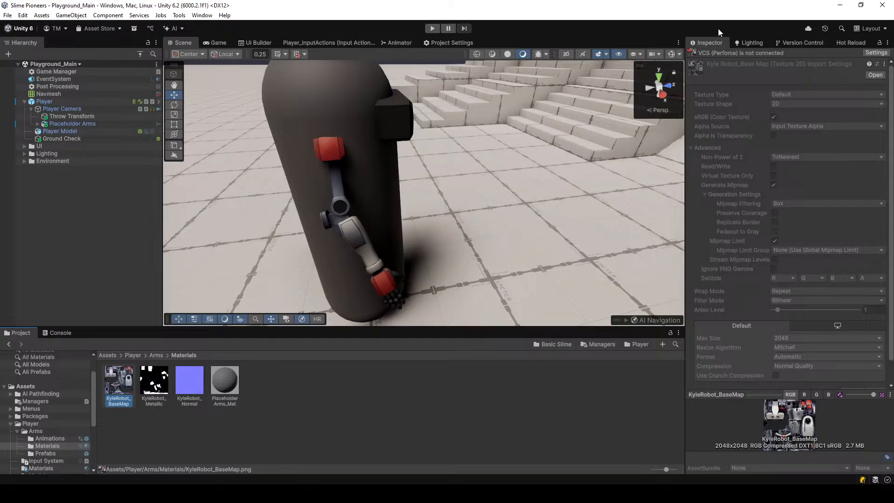
Open the Version Control section of the project settings and detach the Project Settings window from the docked layout
{"action": "left_click", "coordinate": [790, 43]}
{"action": "left_click", "coordinate": [838, 53]}
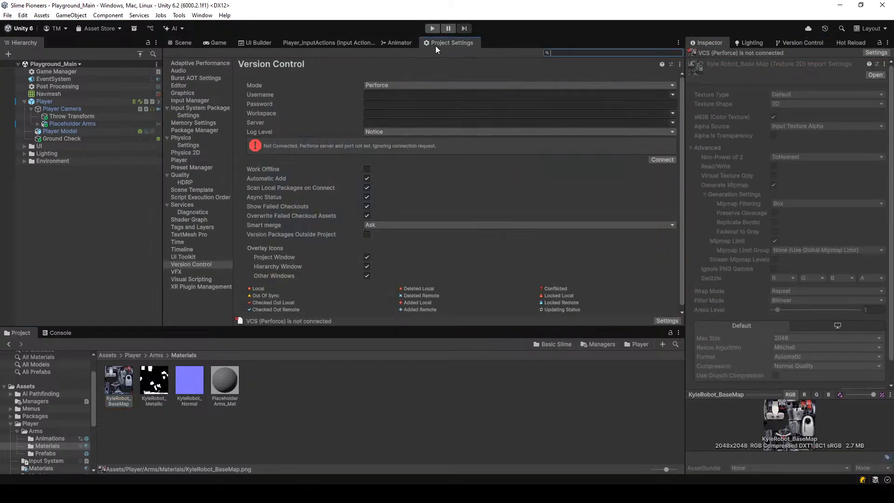
{"action": "left_click_drag", "start_coordinate": [436, 44], "coordinate": [440, 154]}
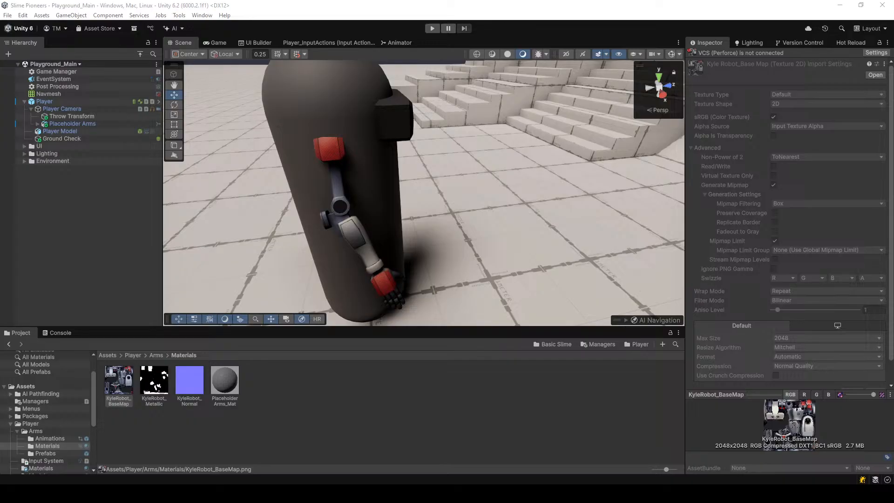
{"action": "left_click_drag", "start_coordinate": [647, 8], "coordinate": [641, 7]}
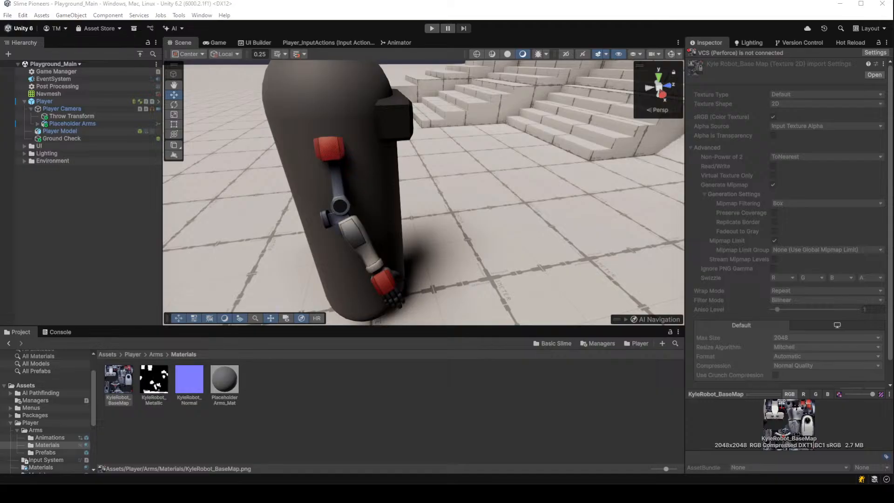
Select the KyleRobot BaseMap, Metallic and Normal textures and add them to version control
{"action": "left_click", "coordinate": [189, 380], "text": "shift"}
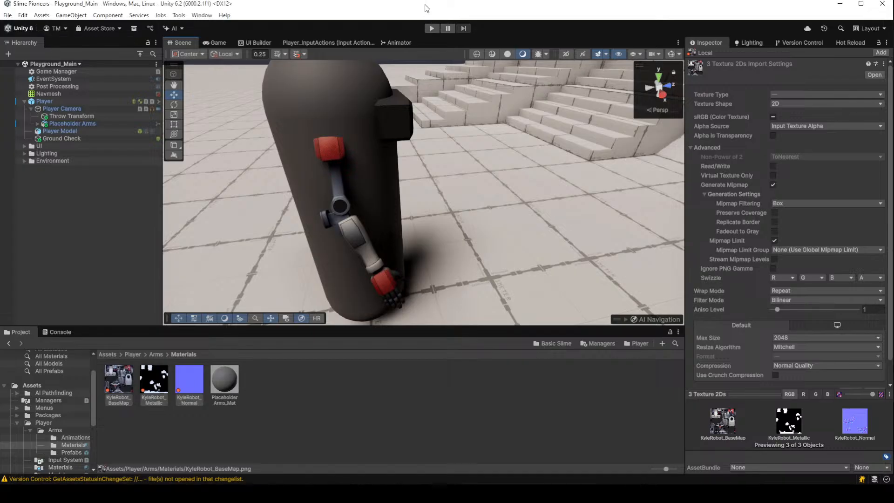
{"action": "left_click", "coordinate": [177, 409]}
{"action": "left_click", "coordinate": [124, 383]}
{"action": "left_click", "coordinate": [188, 390], "text": "shift"}
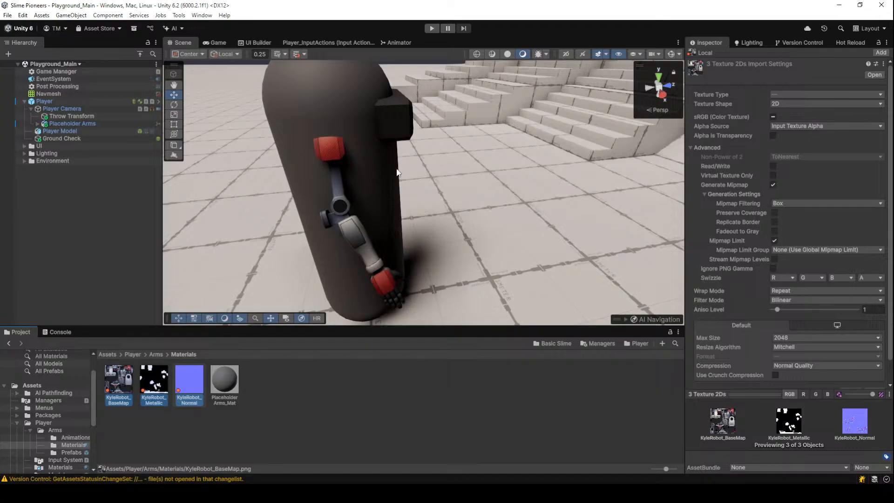
{"action": "left_click", "coordinate": [799, 42]}
{"action": "left_click", "coordinate": [707, 45]}
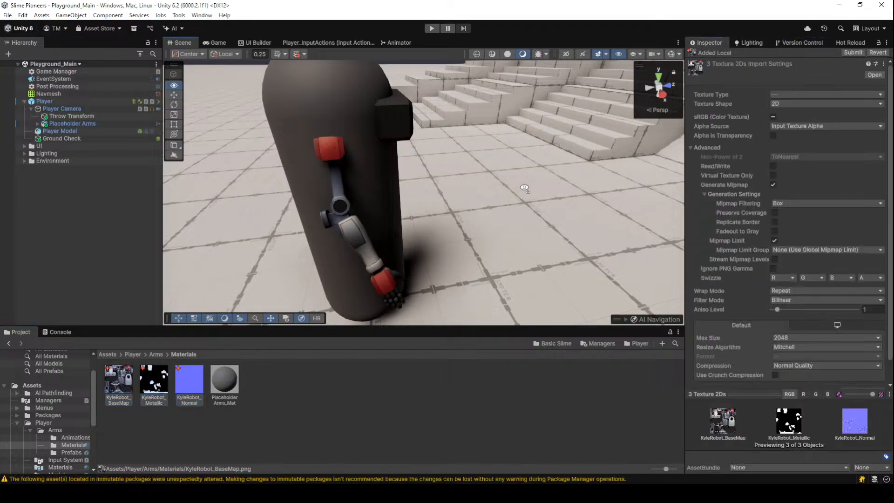
Examine the placement of the textured arms on the player capsule from several angles in the Scene view
{"action": "right_click_drag", "start_coordinate": [526, 188], "coordinate": [405, 155]}
{"action": "left_click", "coordinate": [409, 153]}
{"action": "right_click_drag", "start_coordinate": [461, 209], "coordinate": [416, 194]}
{"action": "right_click_drag", "start_coordinate": [492, 197], "coordinate": [382, 227]}
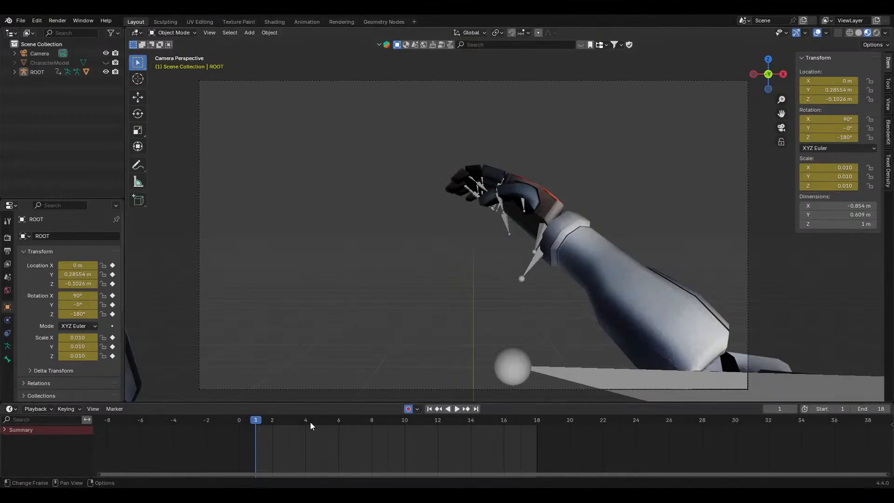
Switch to Blender, select the ROOT armature and unhide CharacterModel to see the arms against the body from the side
{"action": "left_click", "coordinate": [35, 73]}
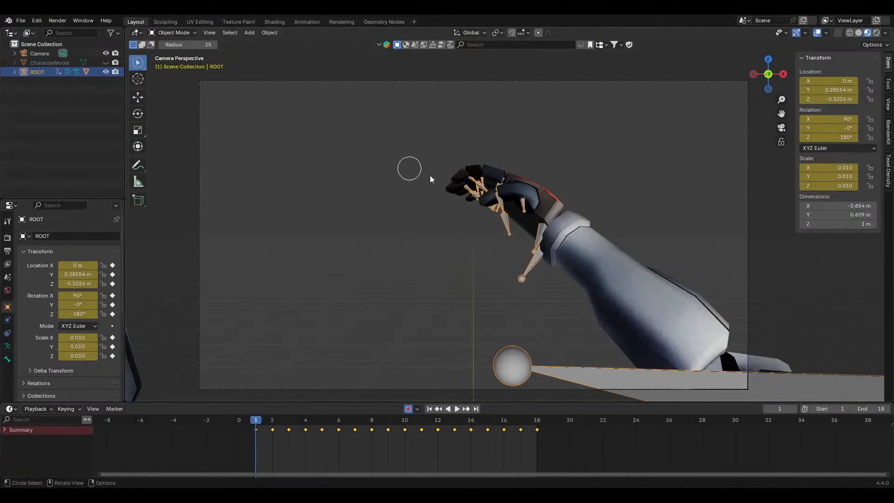
{"action": "middle_click_drag", "start_coordinate": [345, 164], "coordinate": [640, 281]}
{"action": "left_click", "coordinate": [106, 63]}
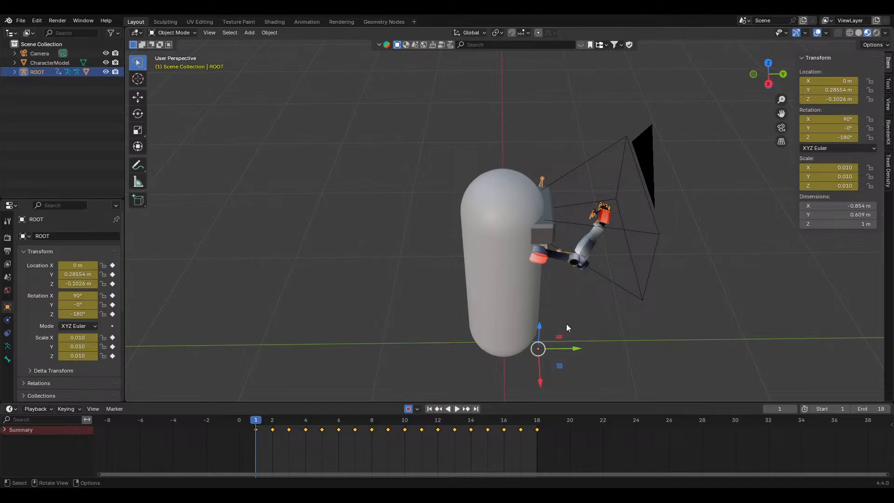
Set the ROOT armature's Y location to 0 m
{"action": "left_click_drag", "start_coordinate": [838, 90], "coordinate": [820, 90]}
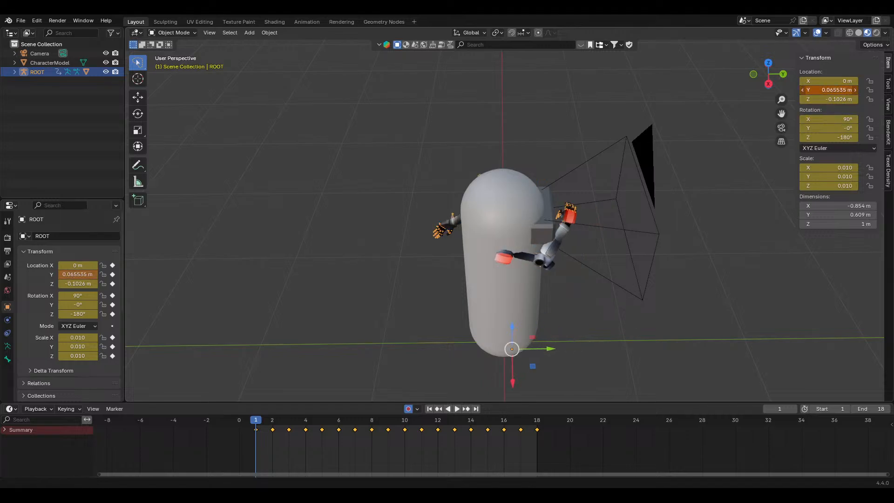
{"action": "left_click", "coordinate": [838, 89]}
{"action": "type", "text": "0"}
{"action": "key", "text": "Return"}
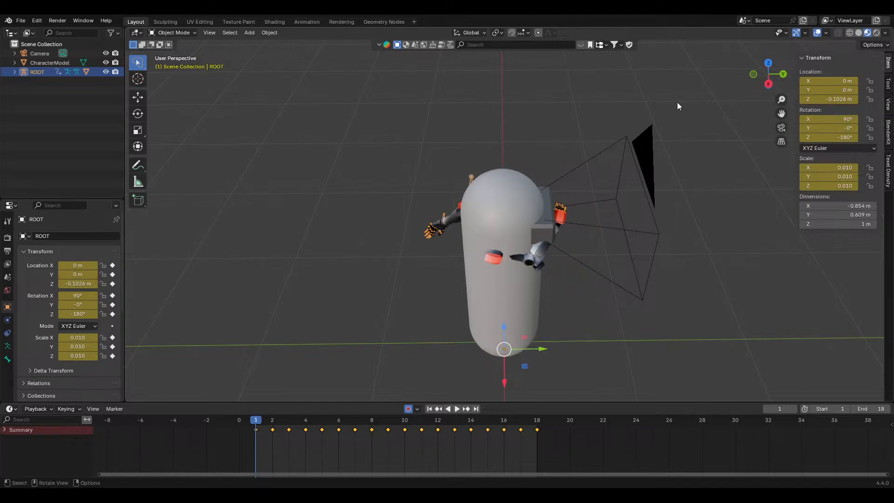
Hide CharacterModel and play back the arms animation through the camera view
{"action": "scroll", "coordinate": [346, 157], "scroll_direction": "up", "scroll_amount": 4}
{"action": "key", "text": "KP_0"}
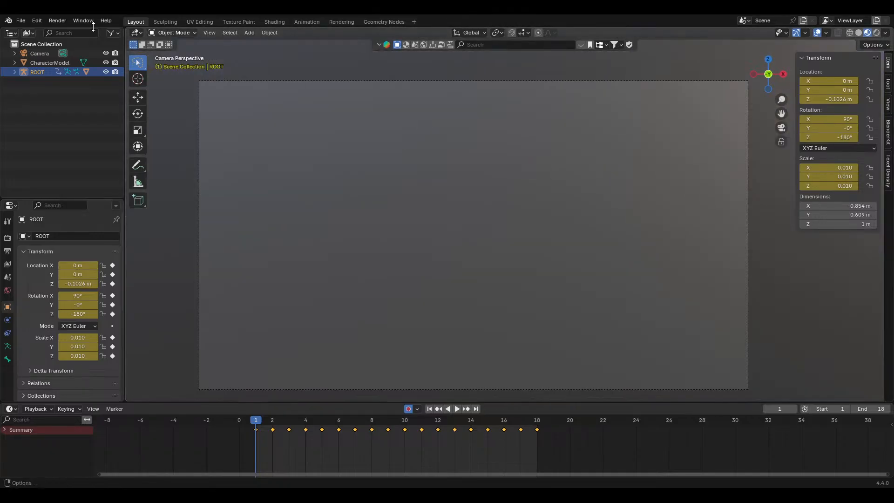
{"action": "left_click", "coordinate": [105, 62]}
{"action": "key", "text": "space"}
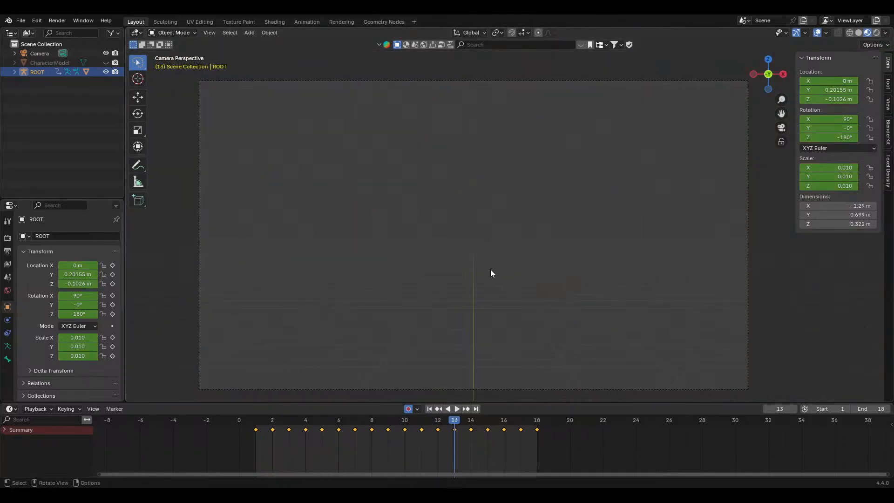
{"action": "key", "text": "Escape"}
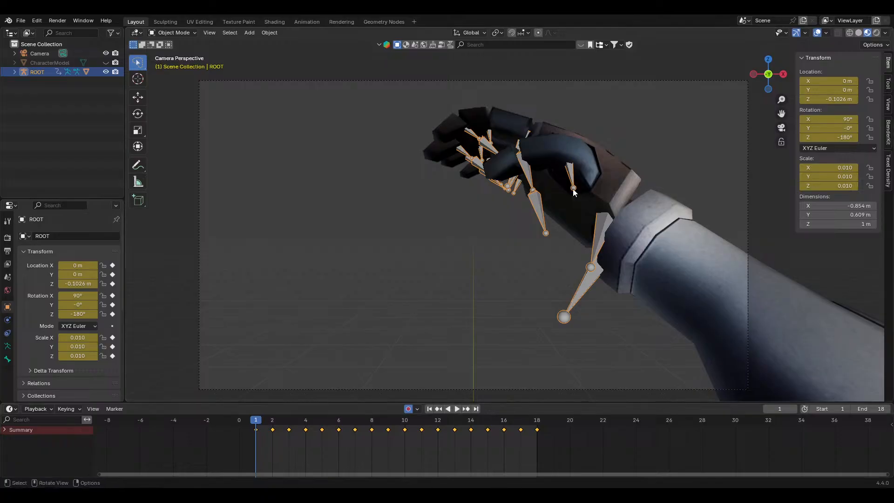
Undo the edits to ROOT's Y location and compare the arms with CharacterModel hidden and shown
{"action": "key", "text": "ctrl+z"}
{"action": "key", "text": "ctrl+z"}
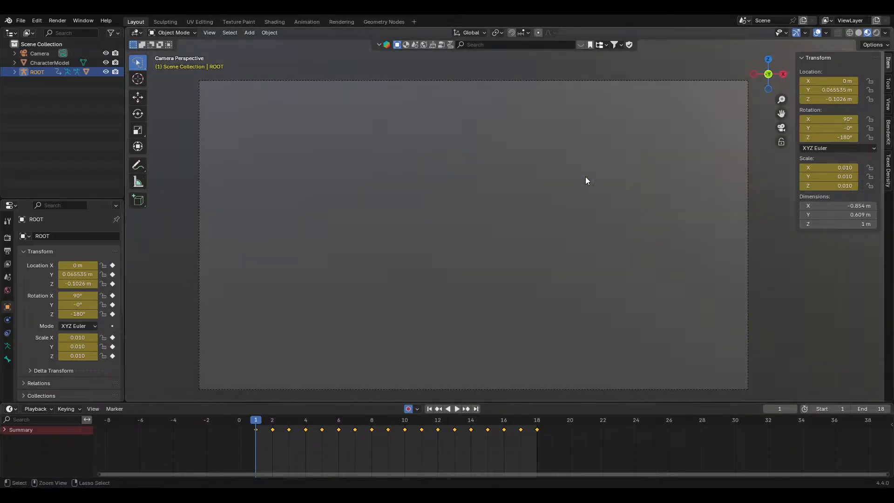
{"action": "scroll", "coordinate": [535, 185], "scroll_direction": "down", "scroll_amount": 2}
{"action": "middle_click_drag", "start_coordinate": [535, 185], "coordinate": [509, 197]}
{"action": "scroll", "coordinate": [563, 206], "scroll_direction": "down", "scroll_amount": 7}
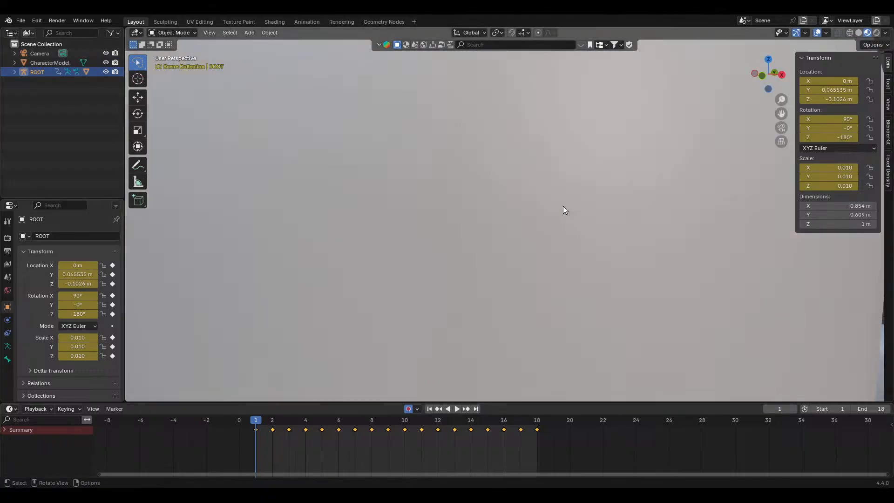
{"action": "middle_click_drag", "start_coordinate": [563, 206], "coordinate": [507, 225]}
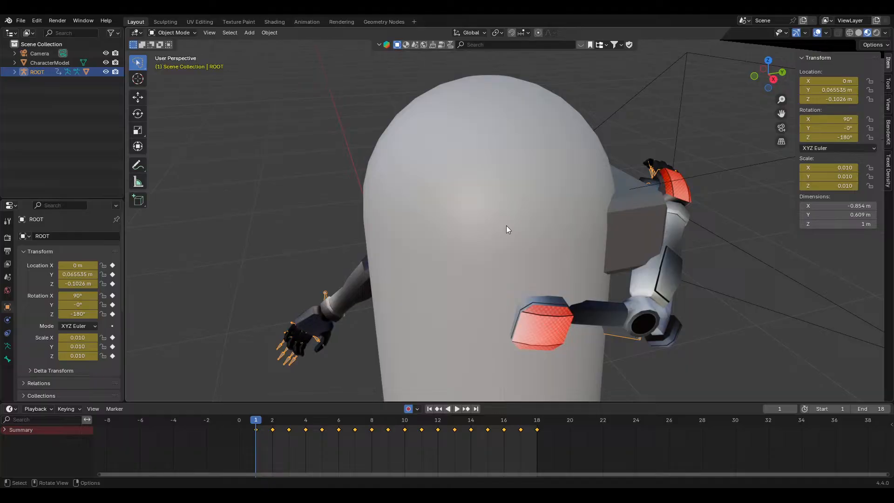
{"action": "scroll", "coordinate": [474, 215], "scroll_direction": "down", "scroll_amount": 2}
{"action": "key", "text": "ctrl+z"}
{"action": "key", "text": "ctrl+z"}
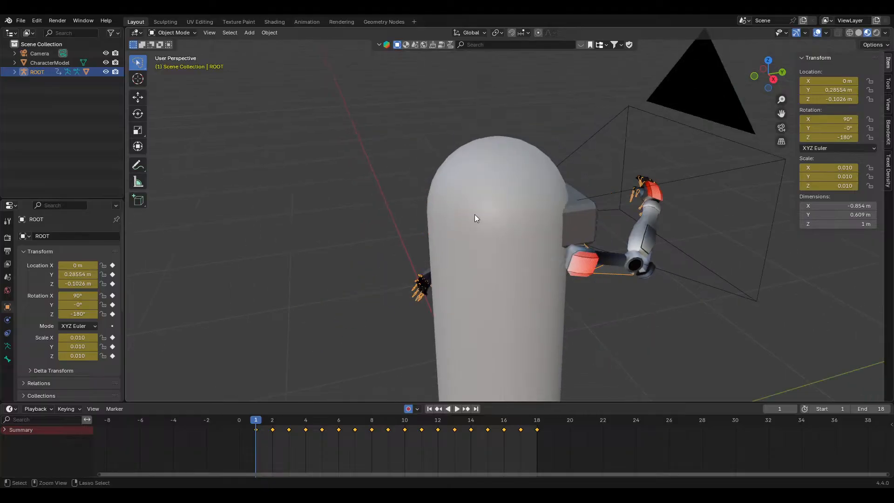
{"action": "left_click", "coordinate": [55, 83]}
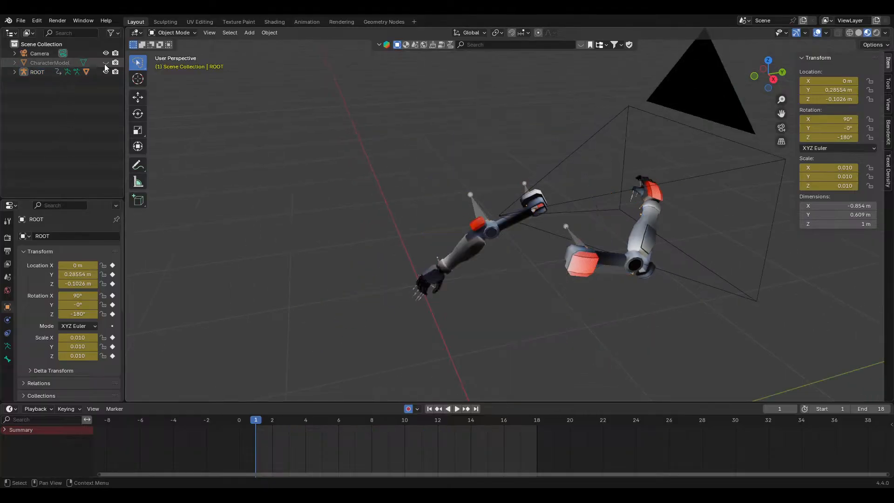
{"action": "left_click", "coordinate": [106, 63]}
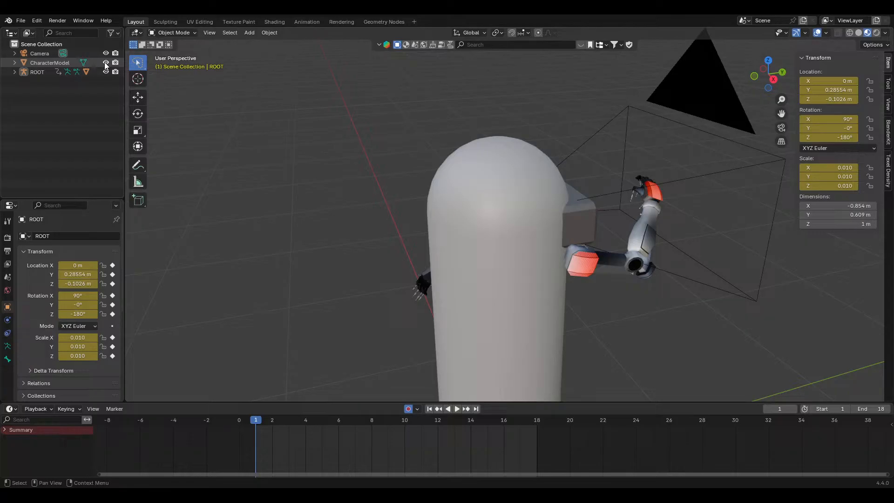
Compare the Blender Camera's transform and lens settings with those of the Player Camera in Unity
{"action": "left_click", "coordinate": [15, 54]}
{"action": "left_click", "coordinate": [42, 53]}
{"action": "middle_click_drag", "start_coordinate": [550, 217], "coordinate": [530, 216]}
{"action": "middle_click_drag", "start_coordinate": [208, 283], "coordinate": [295, 244], "text": "shift"}
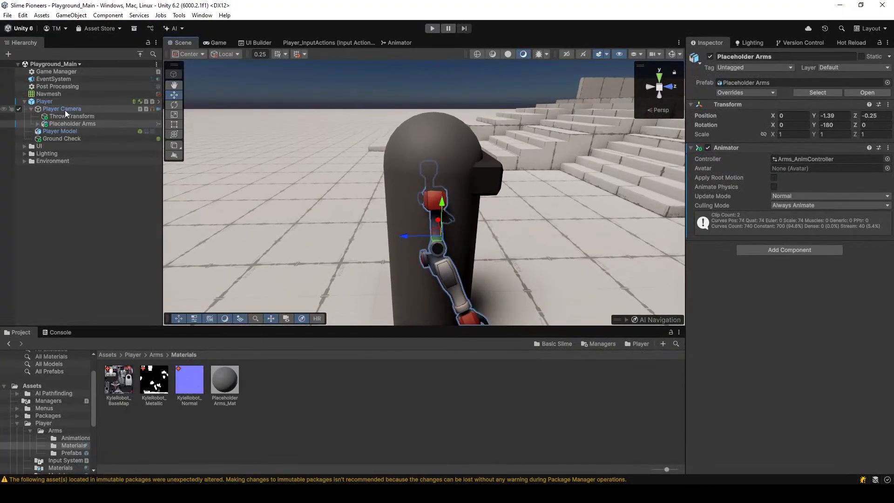
{"action": "left_click", "coordinate": [65, 110]}
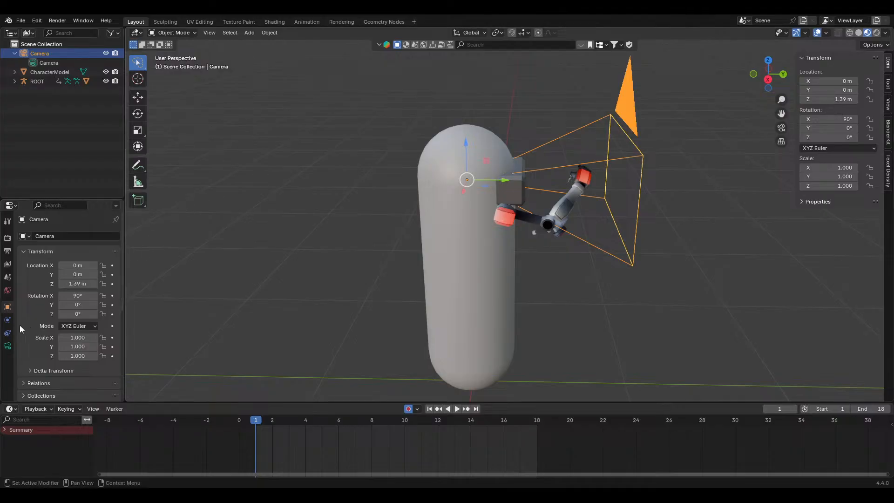
{"action": "left_click", "coordinate": [8, 346]}
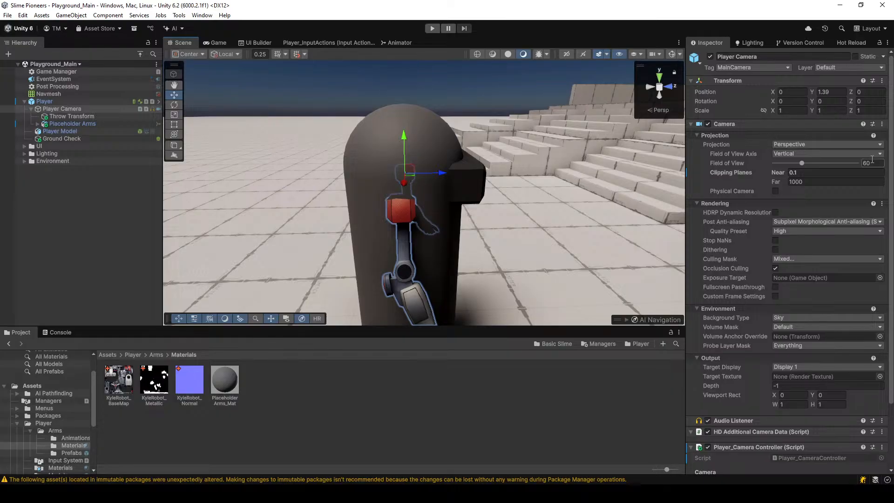
{"action": "scroll", "coordinate": [742, 205], "scroll_direction": "down", "scroll_amount": 3}
{"action": "scroll", "coordinate": [741, 205], "scroll_direction": "up", "scroll_amount": 4}
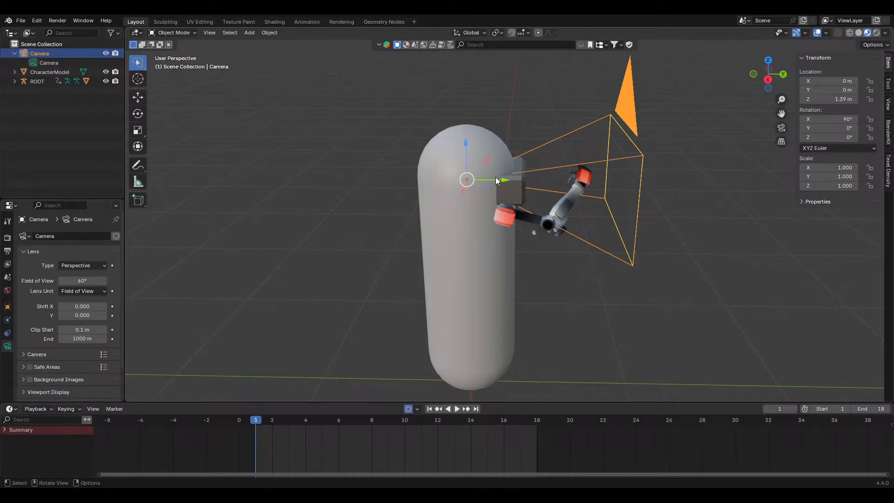
Try moving the Blender Camera forward along the Y axis and undo the move
{"action": "left_click_drag", "start_coordinate": [501, 179], "coordinate": [571, 181]}
{"action": "key", "text": "ctrl+z"}
{"action": "middle_click_drag", "start_coordinate": [577, 201], "coordinate": [443, 243]}
Try moving the ROOT armature along the Y axis relative to the body and undo the move
{"action": "left_click", "coordinate": [44, 82]}
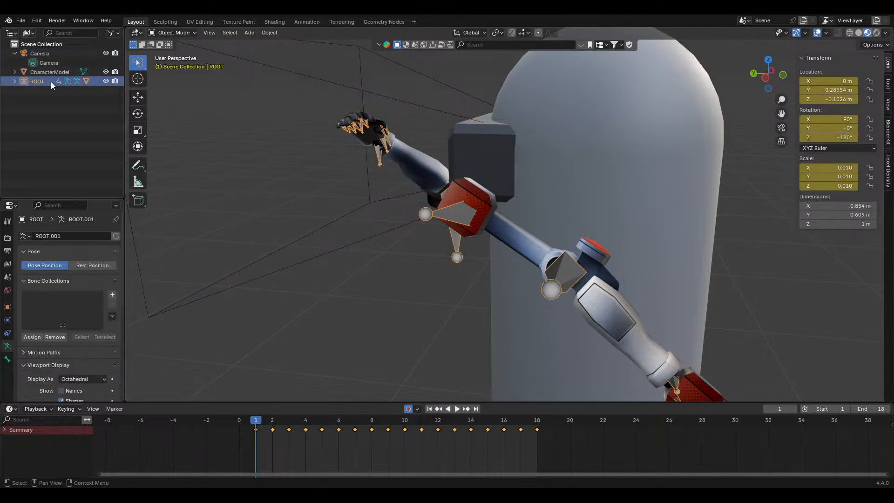
{"action": "scroll", "coordinate": [454, 160], "scroll_direction": "down", "scroll_amount": 6}
{"action": "middle_click_drag", "start_coordinate": [440, 177], "coordinate": [621, 200]}
{"action": "key", "text": "g"}
{"action": "key", "text": "y"}
{"action": "left_click", "coordinate": [528, 219]}
{"action": "key", "text": "ctrl+z"}
Set the ROOT armature's Y location to 0 m and check the arms against the body
{"action": "scroll", "coordinate": [480, 229], "scroll_direction": "up", "scroll_amount": 2}
{"action": "scroll", "coordinate": [564, 195], "scroll_direction": "down", "scroll_amount": 2}
{"action": "scroll", "coordinate": [529, 189], "scroll_direction": "up", "scroll_amount": 3}
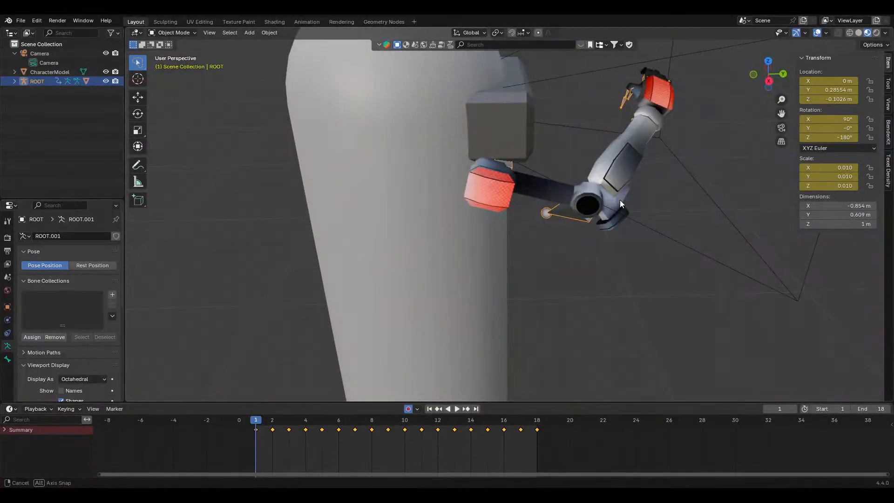
{"action": "scroll", "coordinate": [489, 173], "scroll_direction": "down", "scroll_amount": 5}
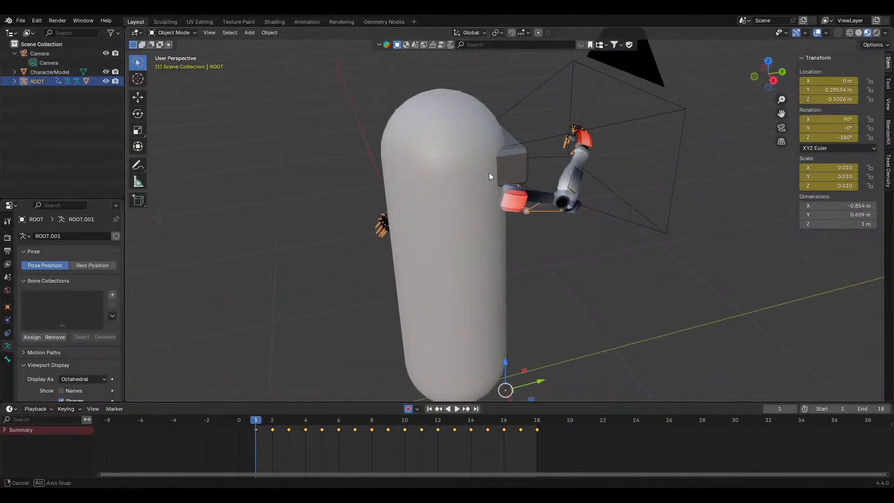
{"action": "middle_click_drag", "start_coordinate": [489, 173], "coordinate": [588, 186]}
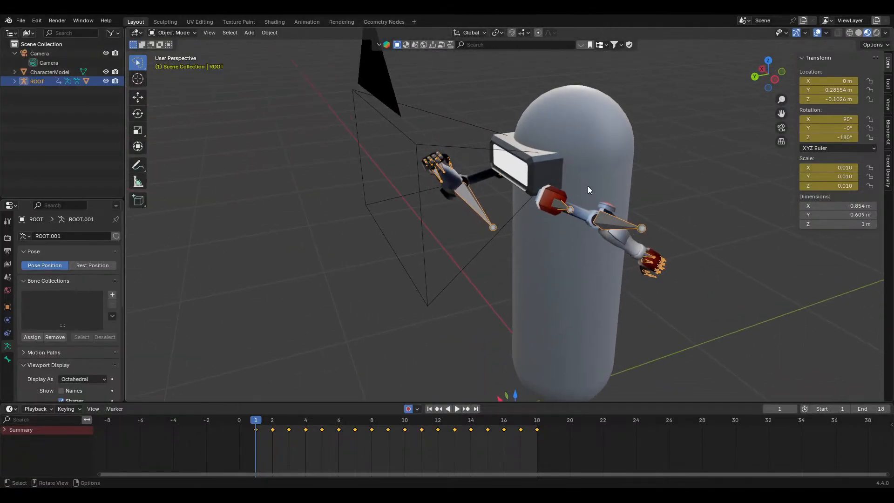
{"action": "double_click", "coordinate": [818, 89]}
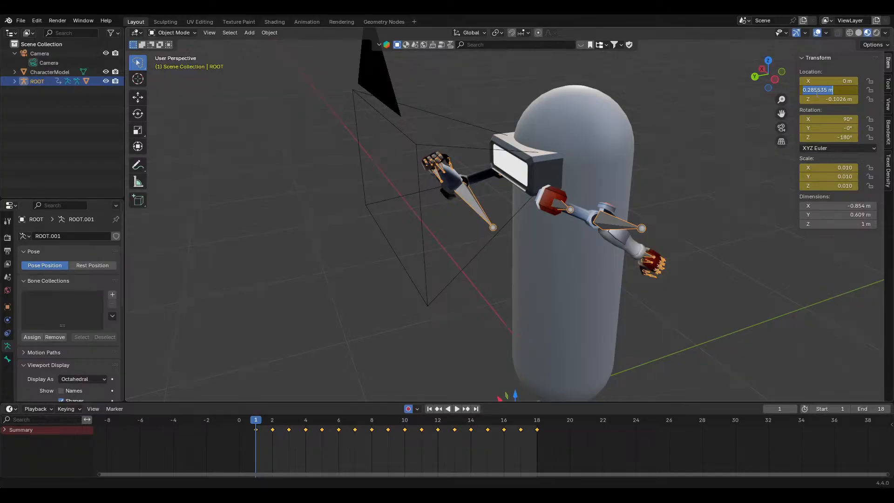
{"action": "type", "text": "0"}
{"action": "key", "text": "Return"}
{"action": "middle_click_drag", "start_coordinate": [583, 196], "coordinate": [410, 179]}
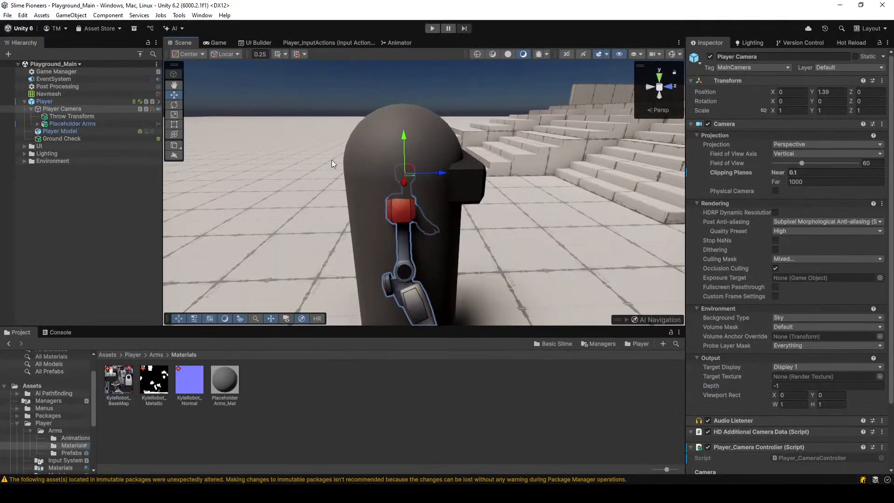
Switch to Unity and turn on the Scene gizmos to display the Player Camera's frustum around the player's head
{"action": "left_click_drag", "start_coordinate": [332, 161], "coordinate": [396, 164], "text": "alt"}
{"action": "left_click", "coordinate": [672, 54]}
{"action": "left_click_drag", "start_coordinate": [476, 228], "coordinate": [429, 191], "text": "alt"}
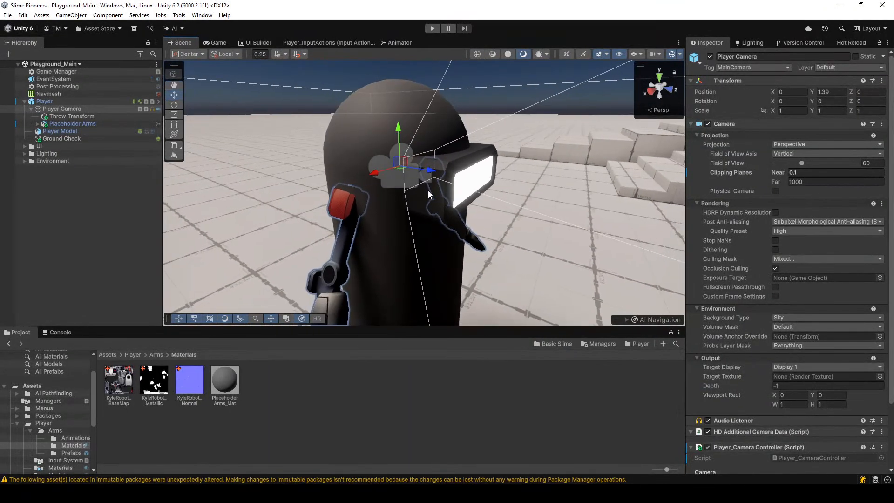
Run the game, look around through the player camera in the Game view, and stop play to return to the Scene view
{"action": "left_click", "coordinate": [433, 28]}
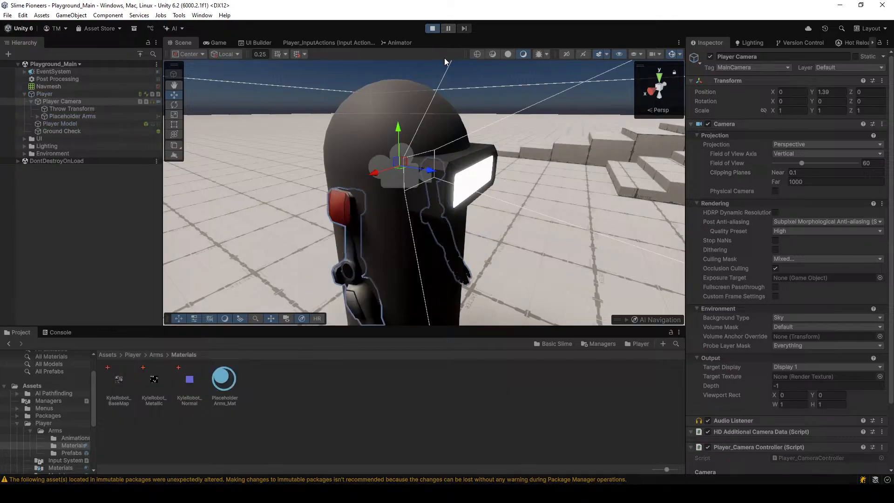
{"action": "left_click", "coordinate": [215, 43]}
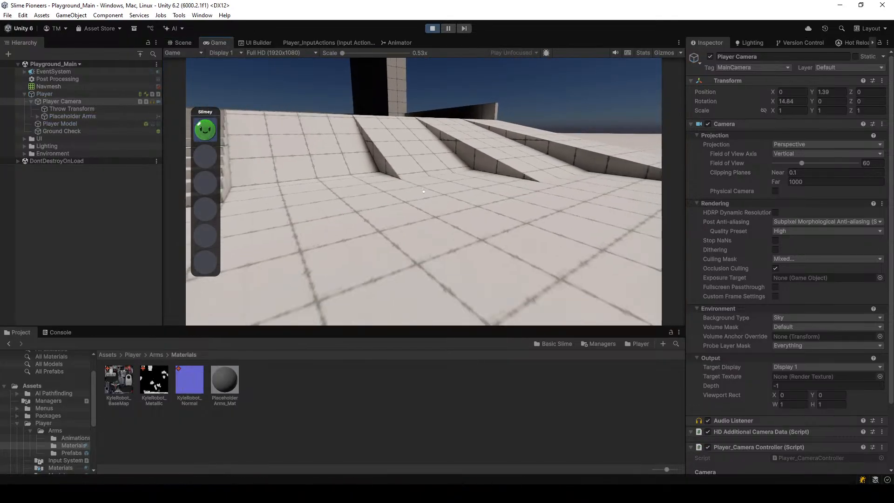
{"action": "key", "text": "Escape"}
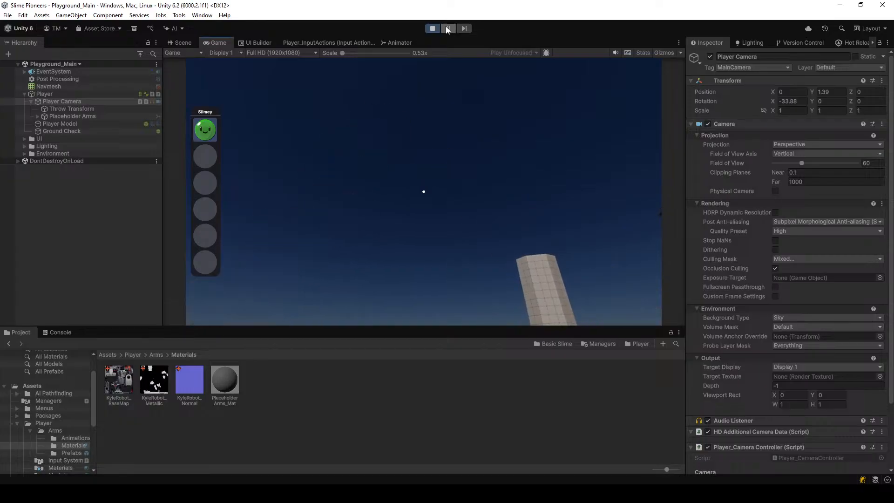
{"action": "left_click", "coordinate": [445, 115]}
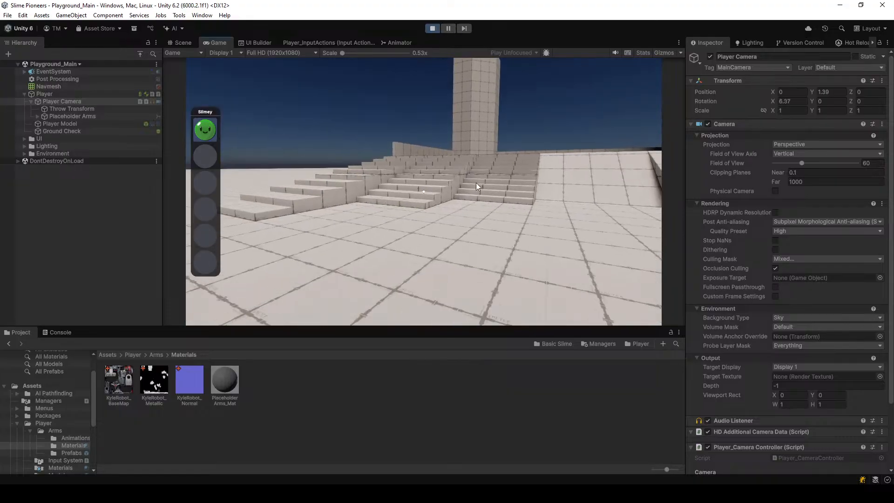
{"action": "left_click", "coordinate": [432, 28]}
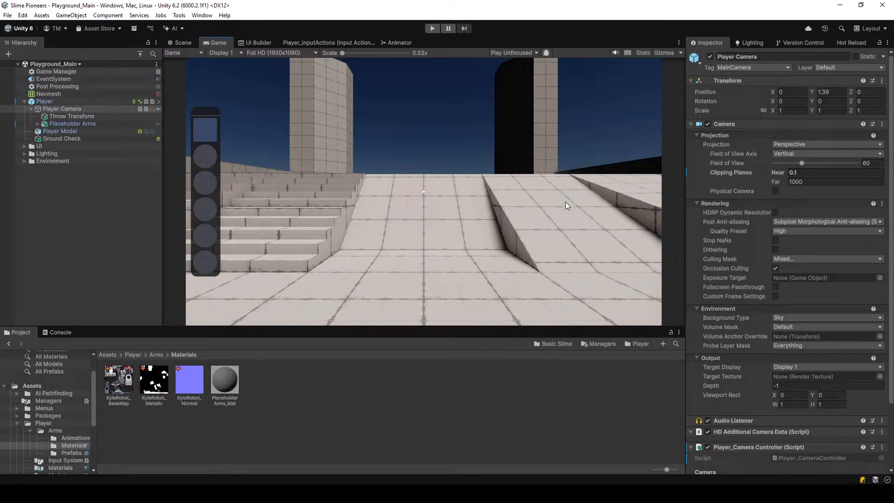
{"action": "left_click", "coordinate": [181, 43]}
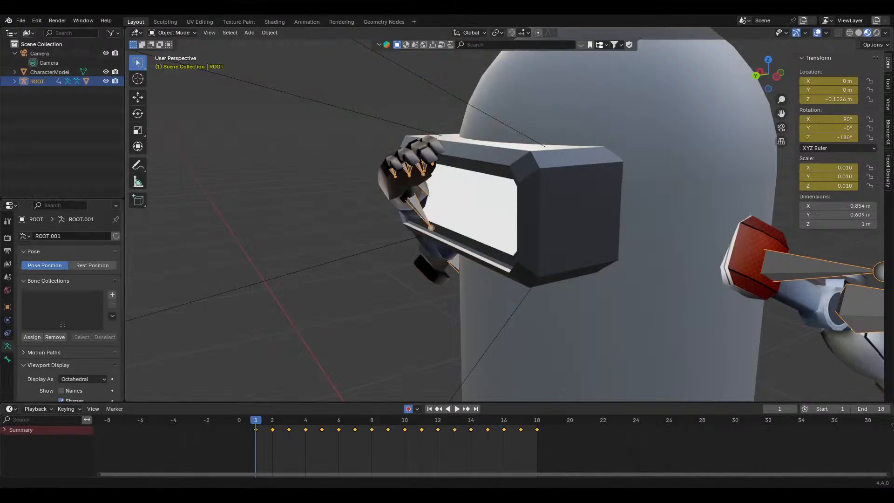
Switch to Blender and inspect how the Camera and the RobotKile arms sit relative to the body
{"action": "middle_click_drag", "start_coordinate": [487, 139], "coordinate": [437, 141]}
{"action": "scroll", "coordinate": [438, 141], "scroll_direction": "down", "scroll_amount": 5}
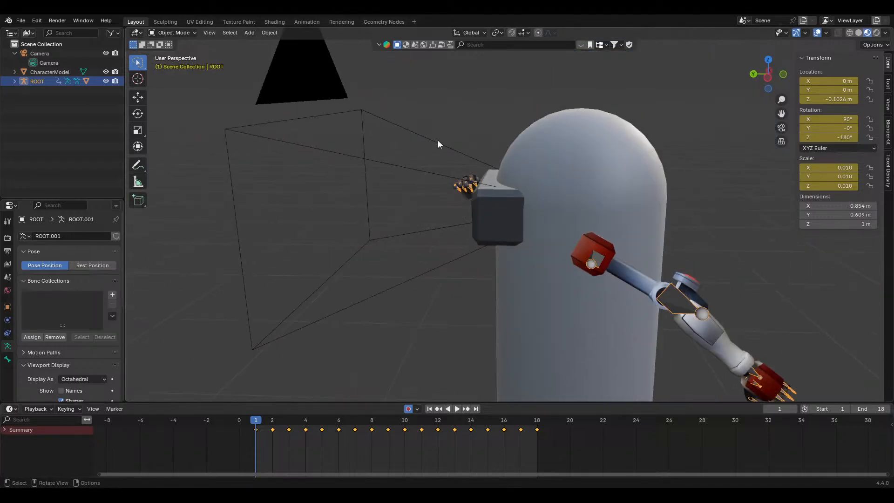
{"action": "left_click", "coordinate": [439, 230]}
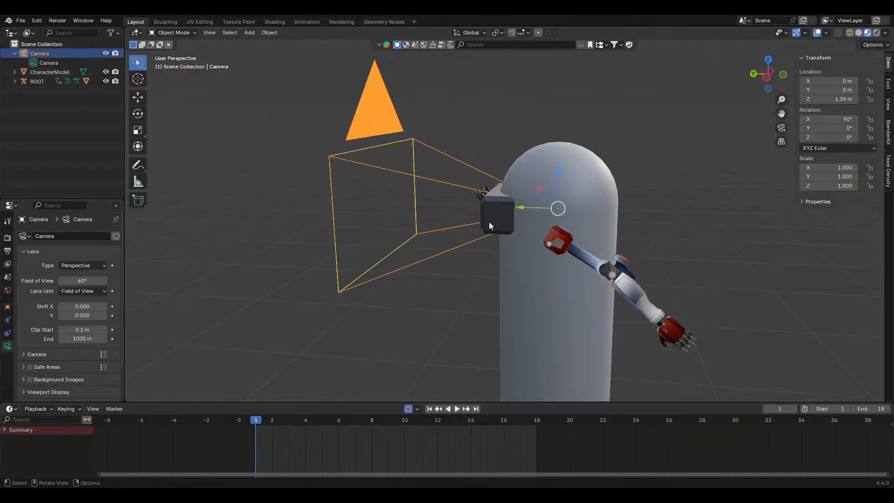
{"action": "left_click", "coordinate": [652, 220]}
{"action": "middle_click_drag", "start_coordinate": [652, 220], "coordinate": [467, 112]}
{"action": "left_click", "coordinate": [606, 236]}
{"action": "scroll", "coordinate": [574, 219], "scroll_direction": "down", "scroll_amount": 4}
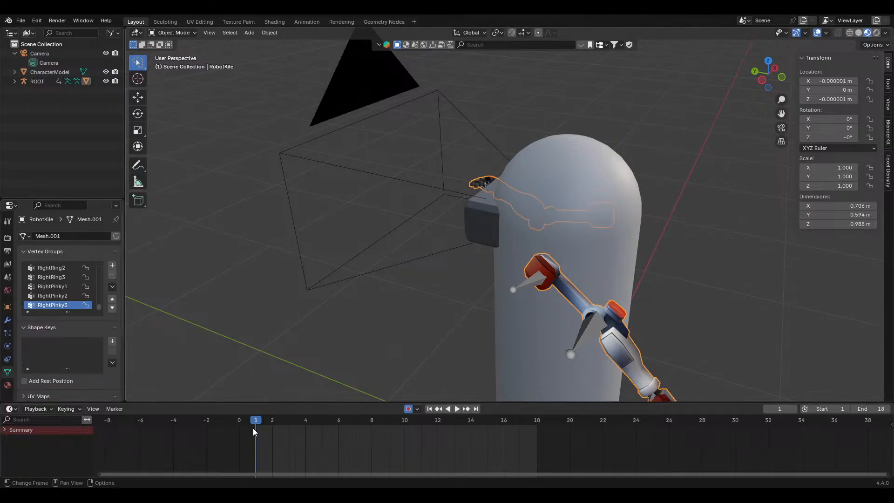
Preview the timeline, return to frame 1, and try scaling the Camera object
{"action": "key", "text": "space"}
{"action": "left_click_drag", "start_coordinate": [279, 423], "coordinate": [255, 425]}
{"action": "left_click", "coordinate": [420, 186]}
{"action": "key", "text": "s"}
{"action": "right_click", "coordinate": [591, 231]}
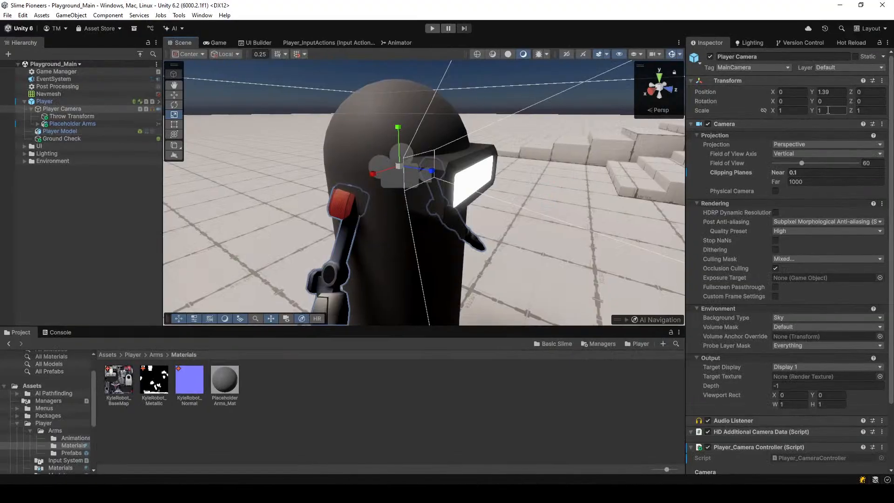
Compare the Player Camera's frustum and arms in Unity with the Camera's frustum and arms in Blender
{"action": "key", "text": "s"}
{"action": "right_click_drag", "start_coordinate": [503, 205], "coordinate": [422, 227]}
{"action": "key", "text": "d"}
{"action": "key", "text": "w"}
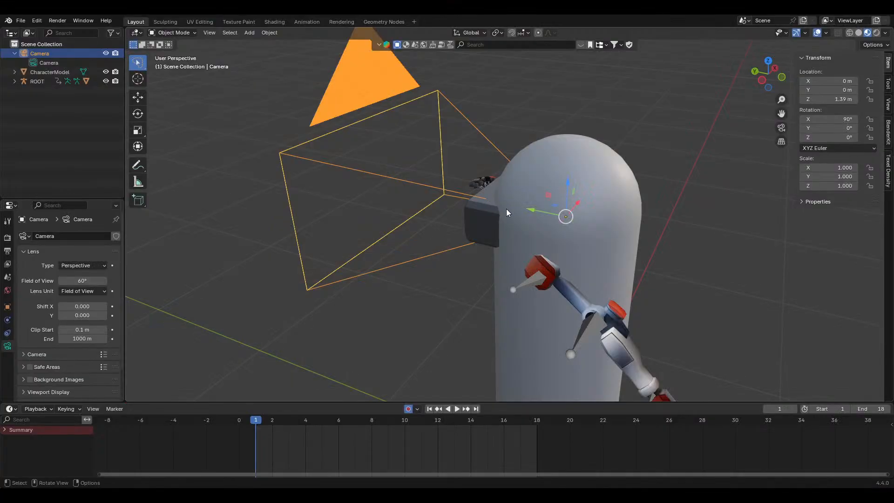
{"action": "right_click", "coordinate": [507, 208]}
{"action": "middle_click_drag", "start_coordinate": [513, 172], "coordinate": [538, 164]}
{"action": "scroll", "coordinate": [558, 169], "scroll_direction": "down", "scroll_amount": 4}
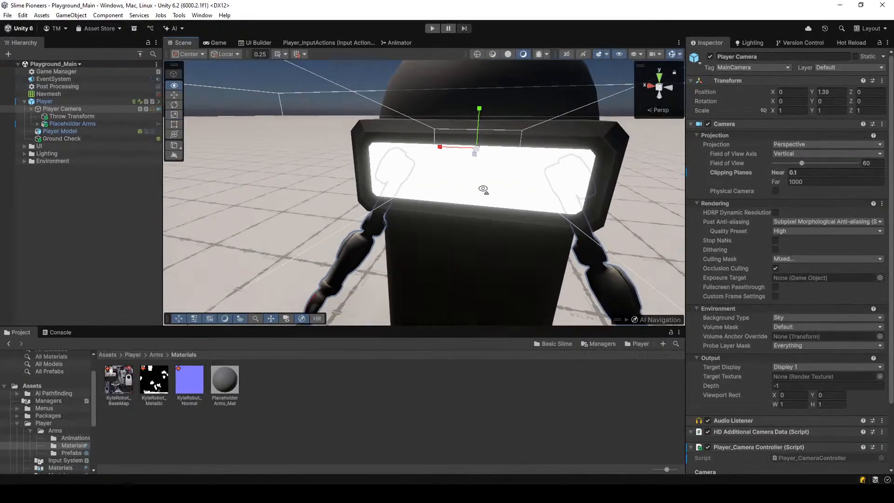
{"action": "right_click_drag", "start_coordinate": [479, 186], "coordinate": [241, 178]}
{"action": "key", "text": "s"}
{"action": "key", "text": "w"}
{"action": "key", "text": "w"}
{"action": "key", "text": "alt+Tab"}
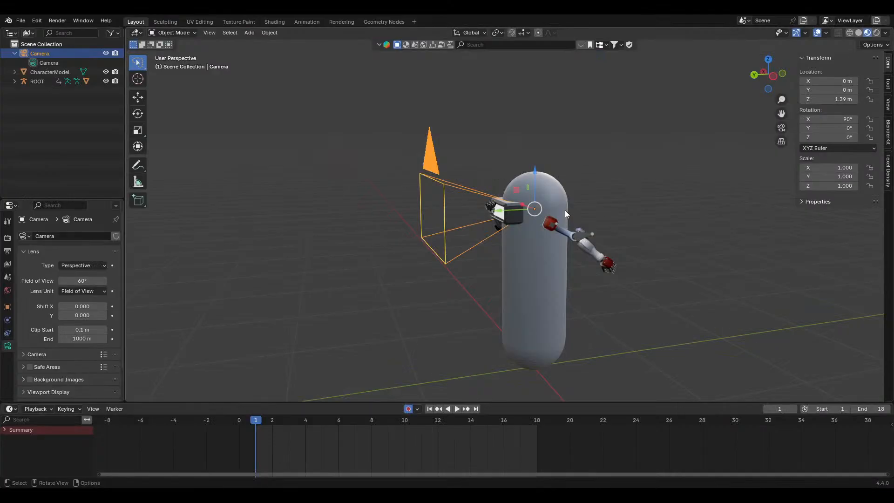
Try a Clip End of 1046 m on the Blender Camera and undo the change
{"action": "middle_click_drag", "start_coordinate": [565, 210], "coordinate": [633, 211]}
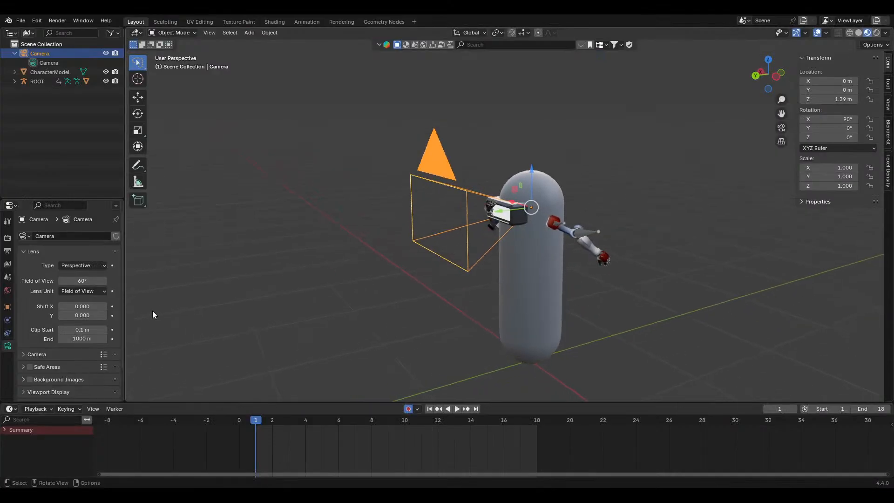
{"action": "left_click", "coordinate": [87, 339]}
{"action": "type", "text": "1046"}
{"action": "key", "text": "Return"}
{"action": "key", "text": "ctrl+z"}
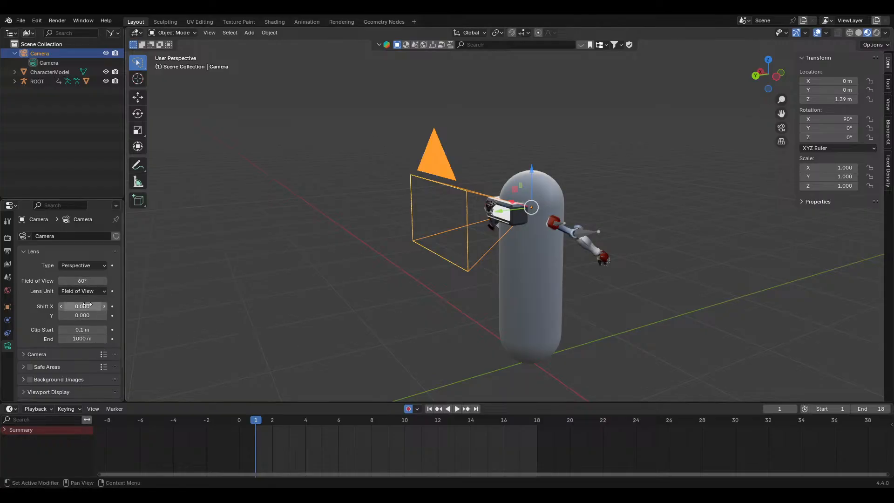
Try enlarging the Camera by setting its X, Y and Z scale to 10
{"action": "middle_click_drag", "start_coordinate": [279, 227], "coordinate": [376, 228]}
{"action": "key", "text": "s"}
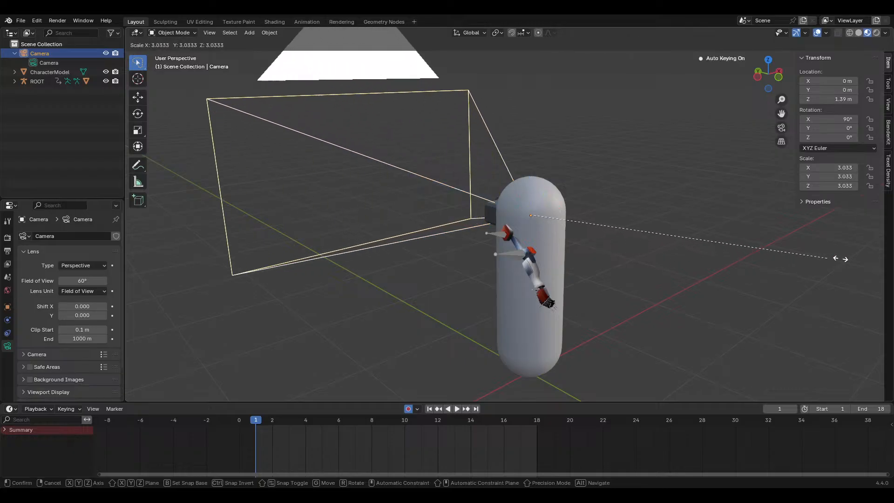
{"action": "key", "text": "Escape"}
{"action": "left_click", "coordinate": [818, 168]}
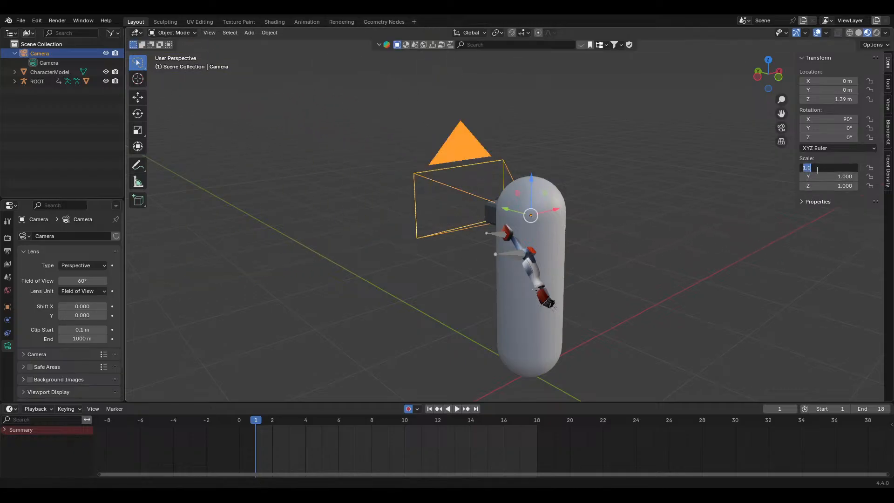
{"action": "type", "text": "10"}
{"action": "key", "text": "Tab"}
{"action": "type", "text": "10"}
{"action": "key", "text": "Tab"}
{"action": "type", "text": "10"}
{"action": "key", "text": "Return"}
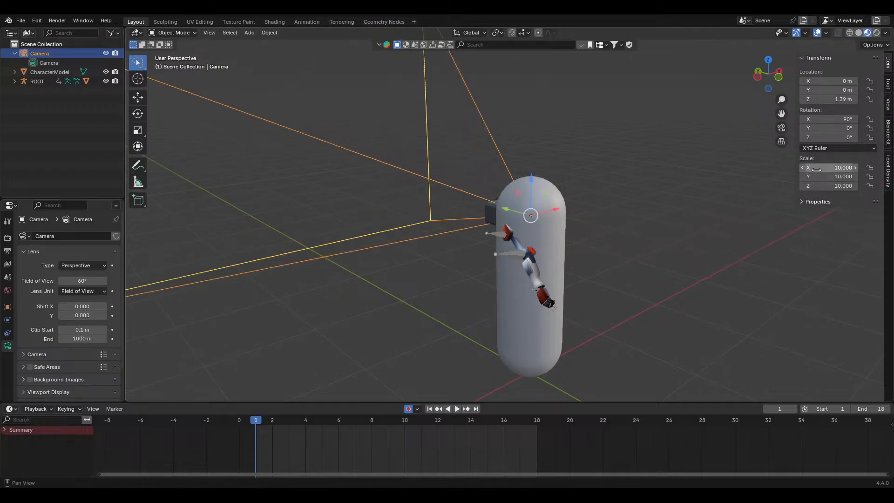
Look through the scaled Camera with CharacterModel hidden, and undo the visibility and scale changes
{"action": "middle_click_drag", "start_coordinate": [477, 182], "coordinate": [600, 186]}
{"action": "key", "text": "KP_0"}
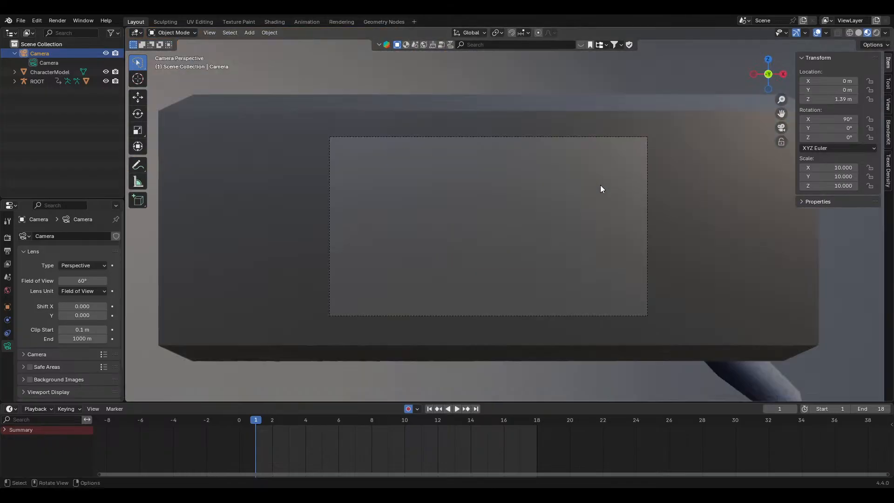
{"action": "left_click", "coordinate": [104, 72]}
{"action": "key", "text": "ctrl+z"}
{"action": "key", "text": "ctrl+z"}
{"action": "middle_click_drag", "start_coordinate": [483, 187], "coordinate": [320, 209]}
{"action": "key", "text": "ctrl+z"}
{"action": "key", "text": "ctrl+z"}
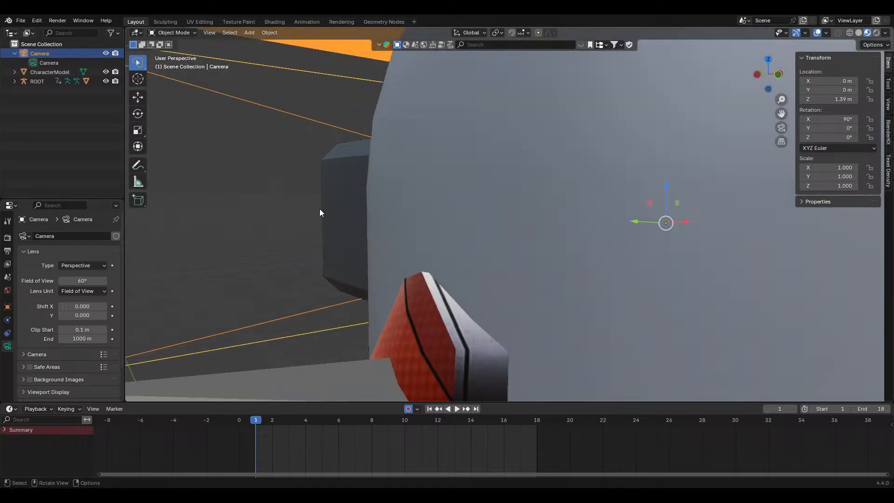
Hide CharacterModel and view the arms through the Camera
{"action": "left_click", "coordinate": [105, 72]}
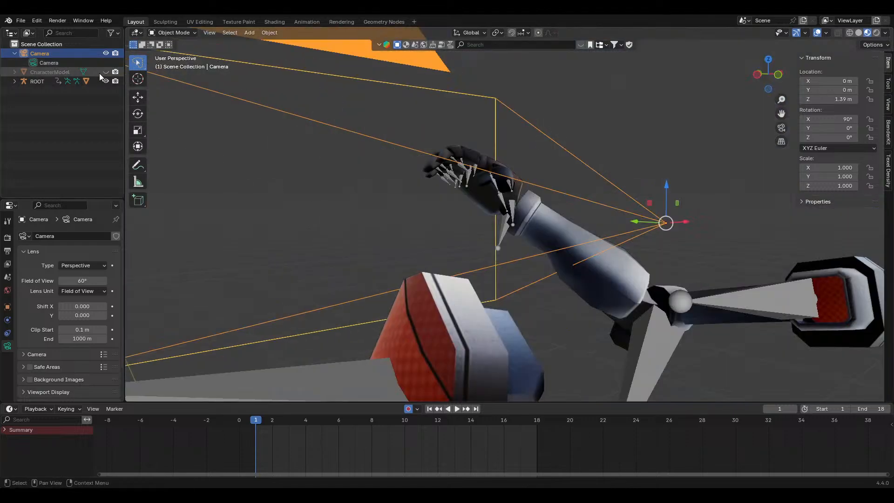
{"action": "left_click", "coordinate": [14, 53]}
{"action": "middle_click_drag", "start_coordinate": [578, 164], "coordinate": [516, 180]}
{"action": "key", "text": "KP_0"}
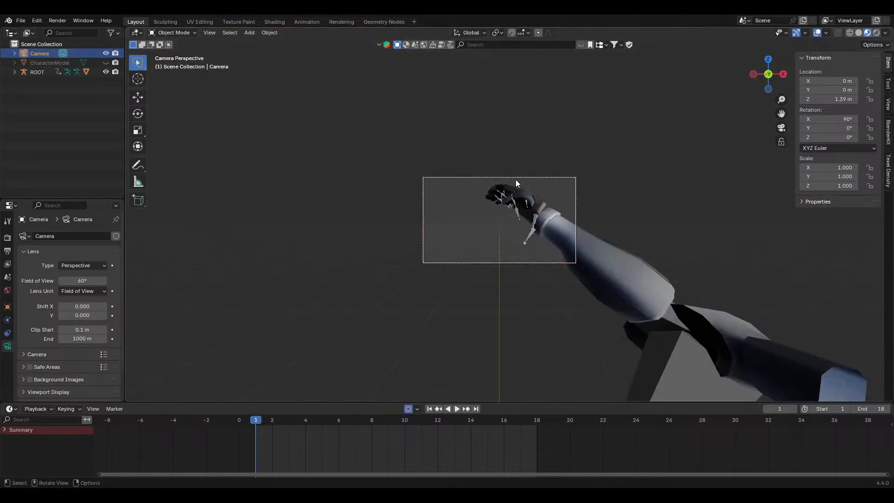
{"action": "scroll", "coordinate": [490, 218], "scroll_direction": "up", "scroll_amount": 5}
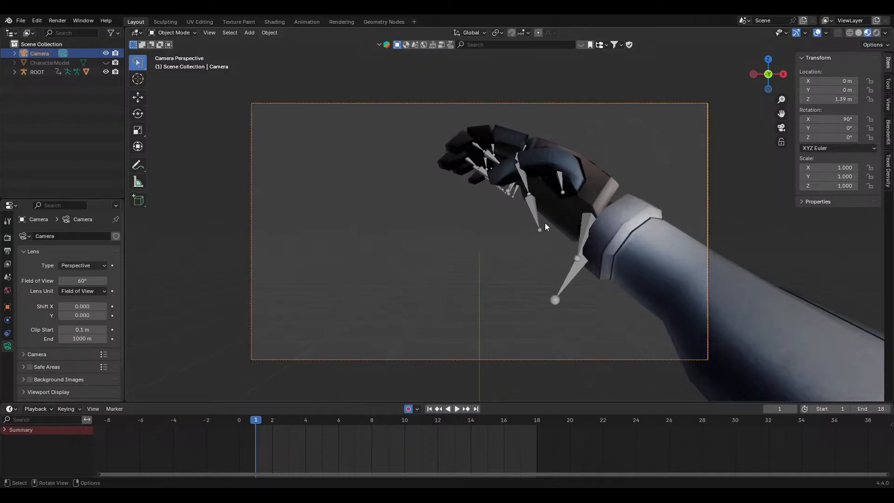
{"action": "scroll", "coordinate": [543, 228], "scroll_direction": "down", "scroll_amount": 6}
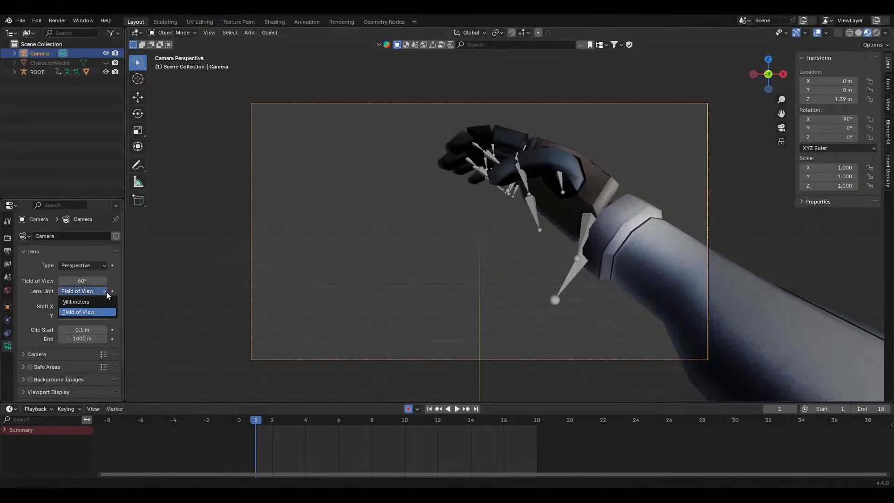
Try the Millimeters lens unit with a 63.18 mm focal length, undo it, and restore the Field of View unit
{"action": "left_click", "coordinate": [94, 299]}
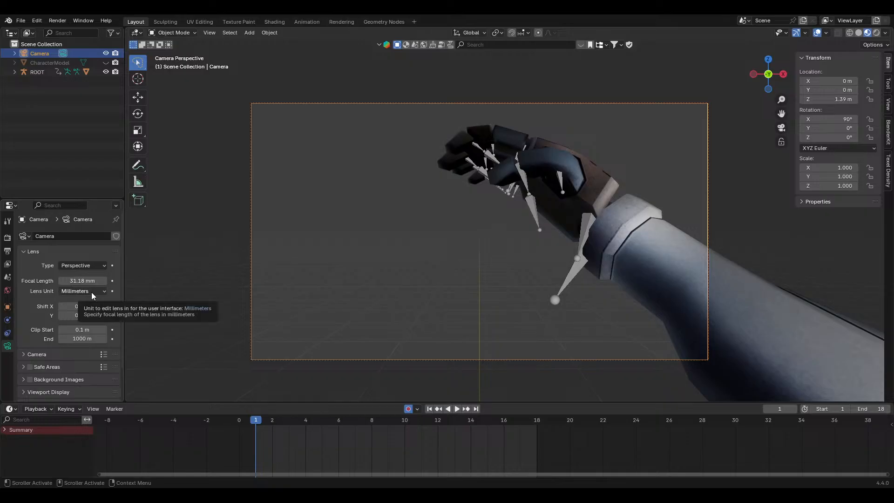
{"action": "left_click", "coordinate": [91, 292]}
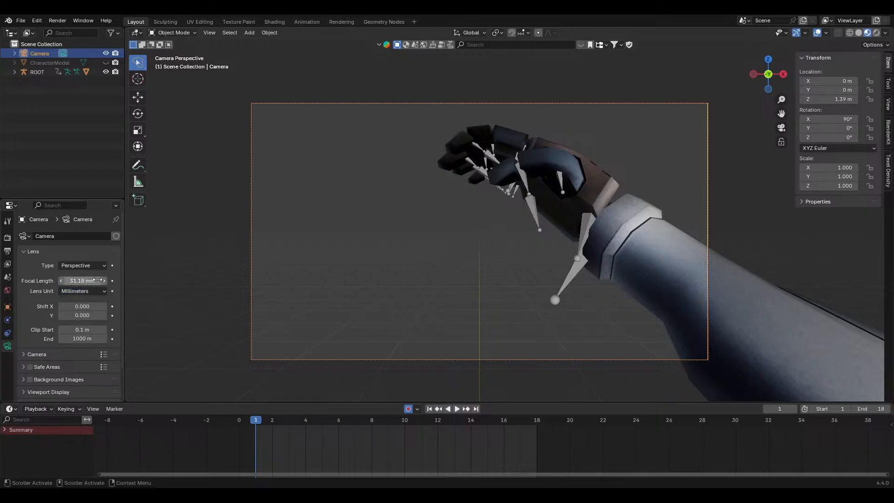
{"action": "left_click_drag", "start_coordinate": [98, 280], "coordinate": [318, 207]}
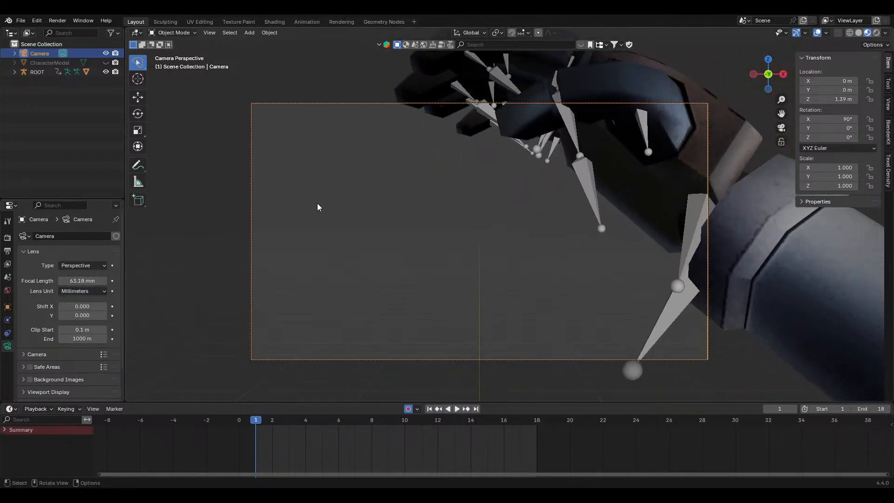
{"action": "key", "text": "ctrl+z"}
{"action": "left_click", "coordinate": [89, 293]}
{"action": "left_click", "coordinate": [92, 312]}
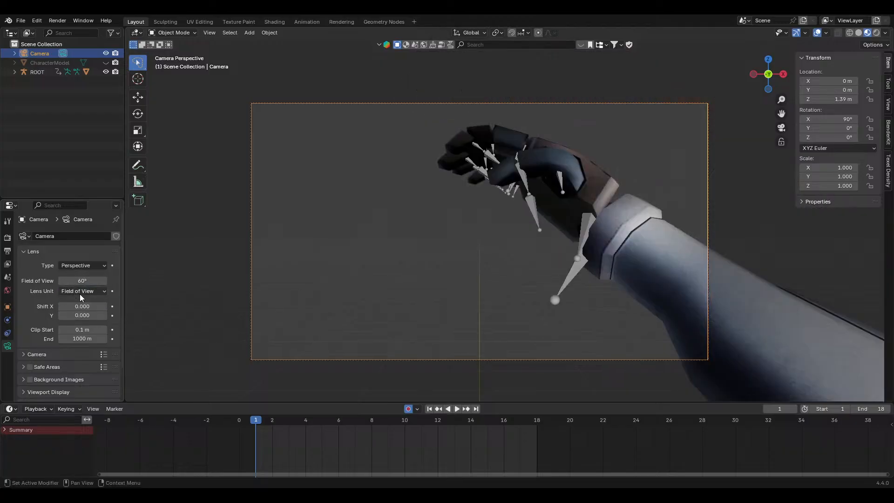
Set the Camera's sensor size to 100 mm
{"action": "left_click", "coordinate": [77, 265]}
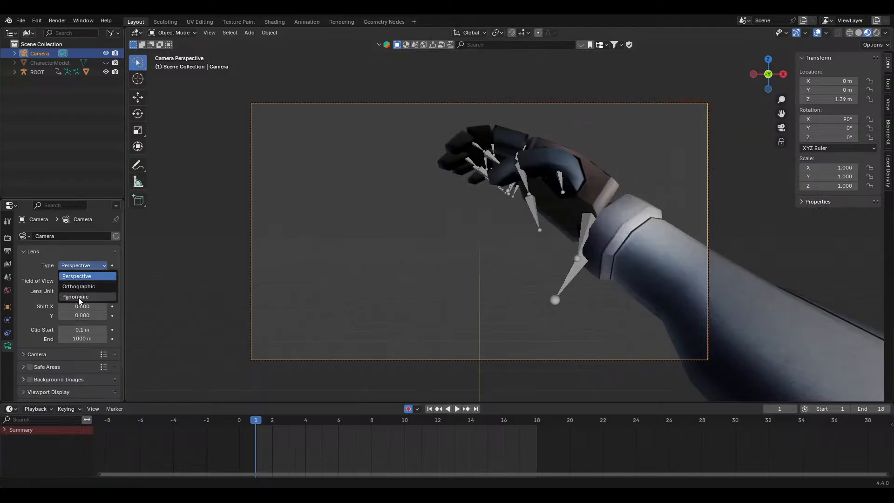
{"action": "left_click", "coordinate": [32, 321]}
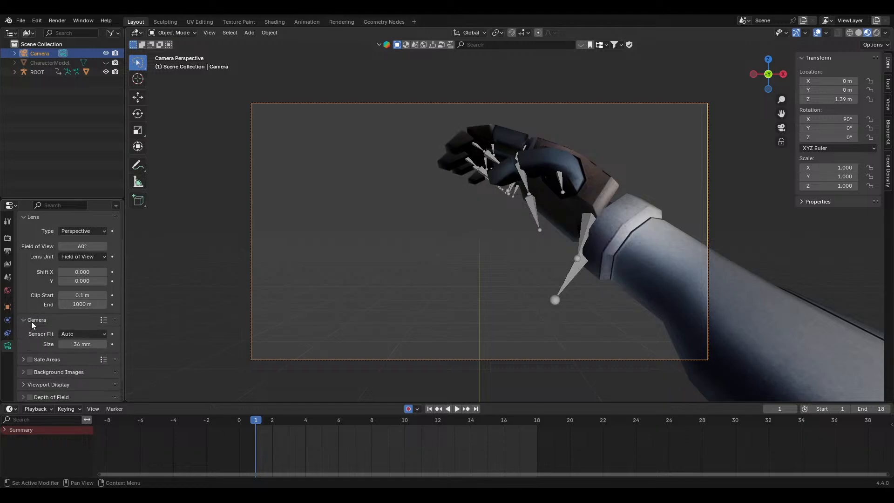
{"action": "left_click_drag", "start_coordinate": [82, 345], "coordinate": [132, 345]}
Try the Horizontal and Vertical sensor fits on the Camera, and set the sensor fit back to Auto
{"action": "left_click", "coordinate": [71, 334]}
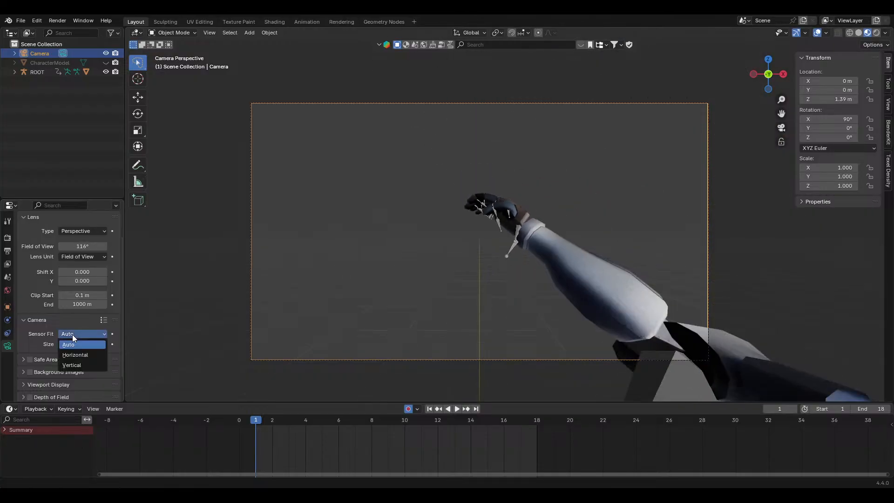
{"action": "left_click", "coordinate": [76, 357]}
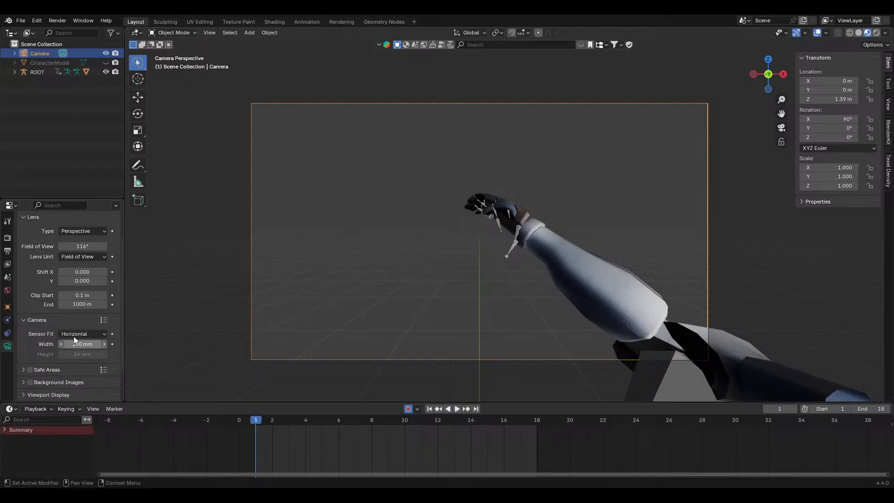
{"action": "left_click", "coordinate": [74, 337]}
{"action": "left_click", "coordinate": [77, 365]}
{"action": "left_click", "coordinate": [78, 332]}
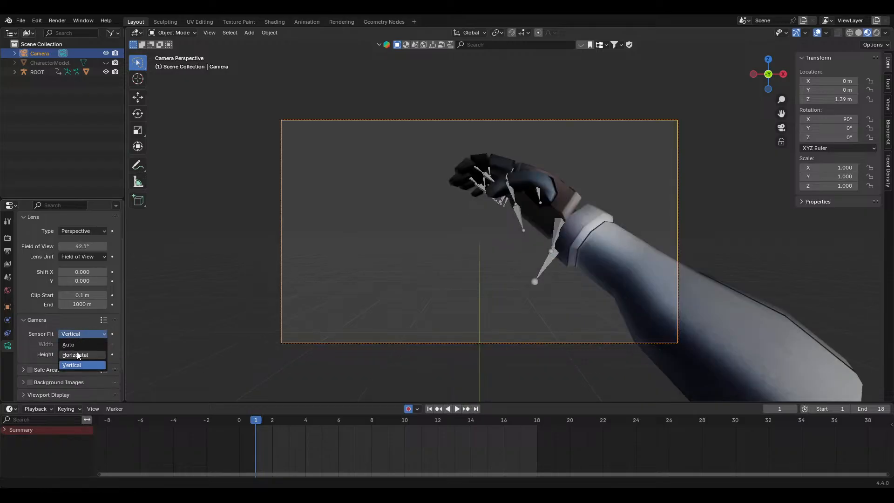
{"action": "left_click", "coordinate": [78, 355]}
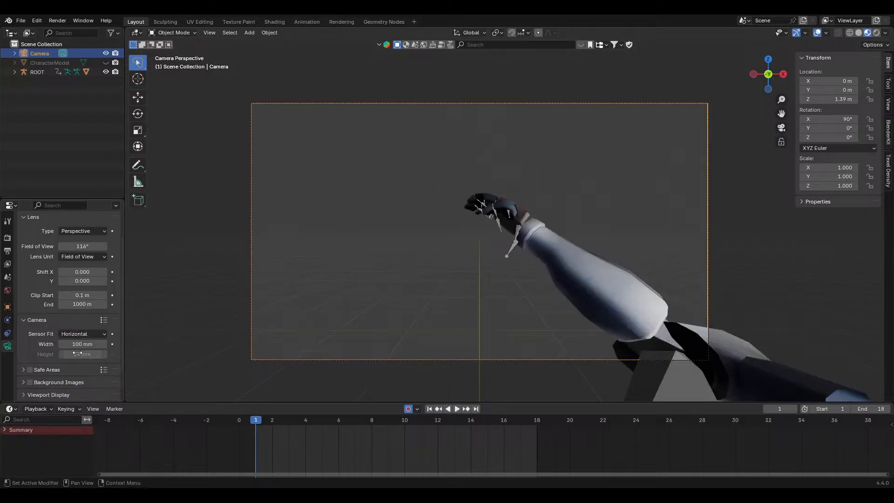
{"action": "left_click", "coordinate": [78, 334]}
{"action": "left_click", "coordinate": [80, 344]}
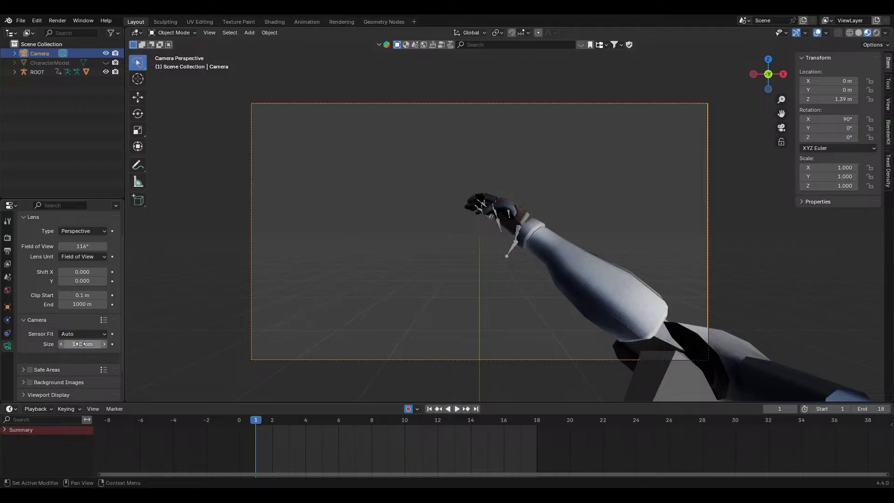
{"action": "left_click", "coordinate": [78, 333]}
{"action": "left_click", "coordinate": [83, 365]}
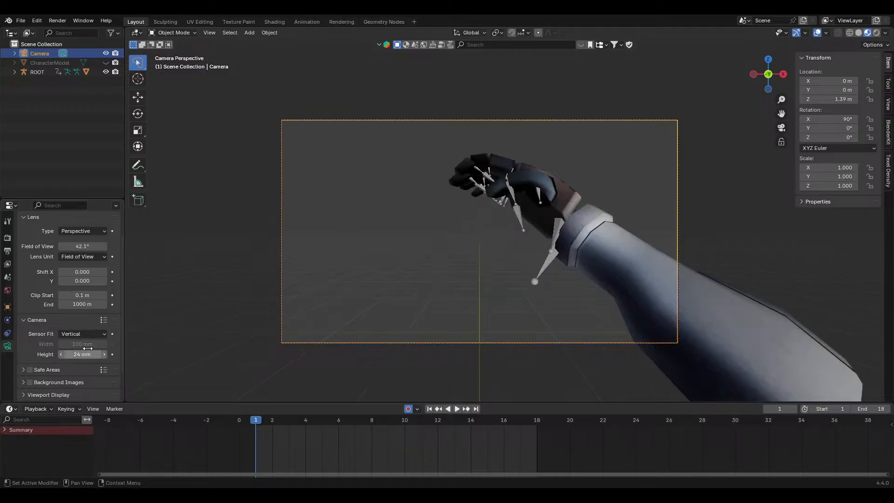
{"action": "left_click", "coordinate": [89, 334]}
{"action": "left_click", "coordinate": [90, 344]}
Preview the arms' animation through the Camera and from outside it, returning to frame 1
{"action": "key", "text": "KP_0"}
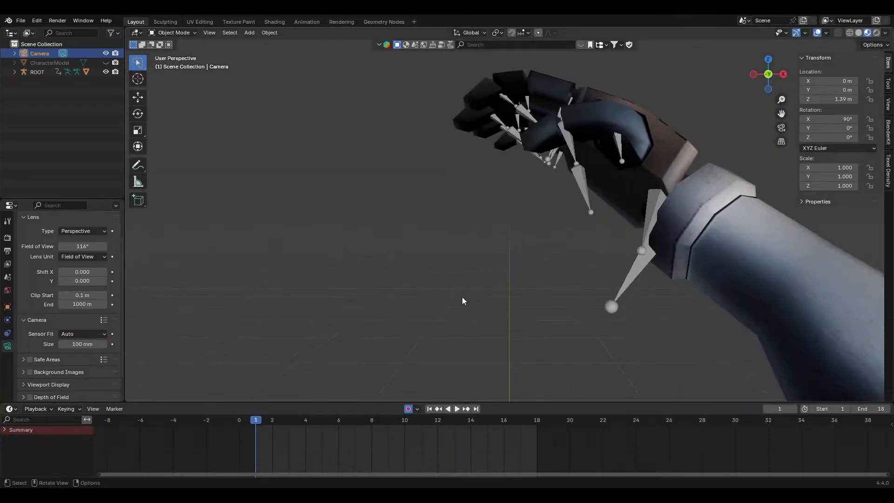
{"action": "key", "text": "KP_0"}
{"action": "key", "text": "space"}
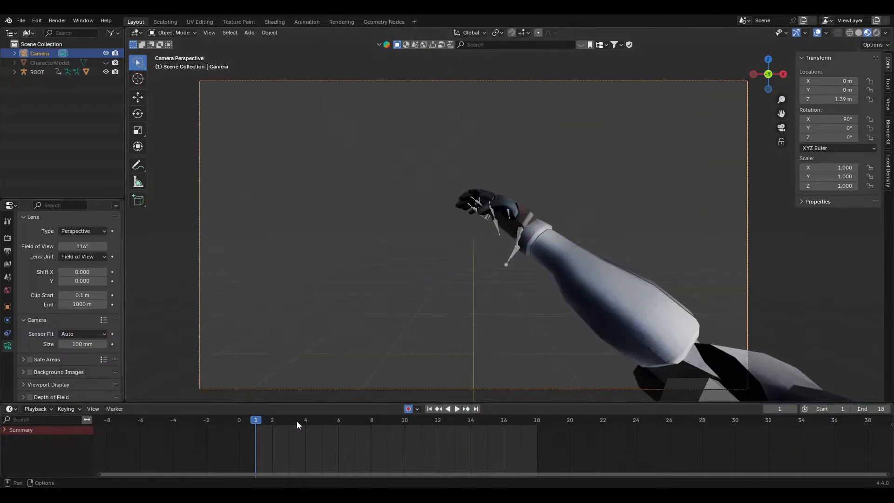
{"action": "left_click_drag", "start_coordinate": [264, 422], "coordinate": [471, 424]}
{"action": "middle_click_drag", "start_coordinate": [461, 354], "coordinate": [376, 441]}
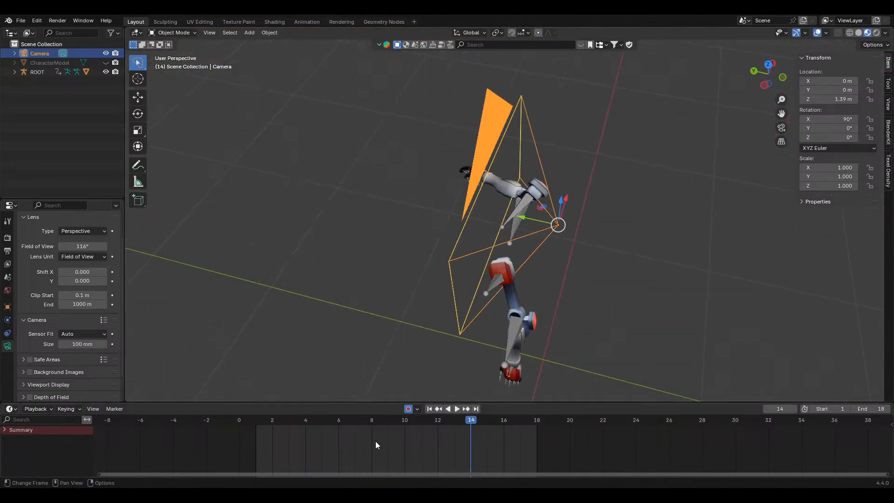
{"action": "left_click", "coordinate": [318, 419]}
{"action": "key", "text": "space"}
{"action": "left_click_drag", "start_coordinate": [318, 419], "coordinate": [256, 430]}
{"action": "key", "text": "space"}
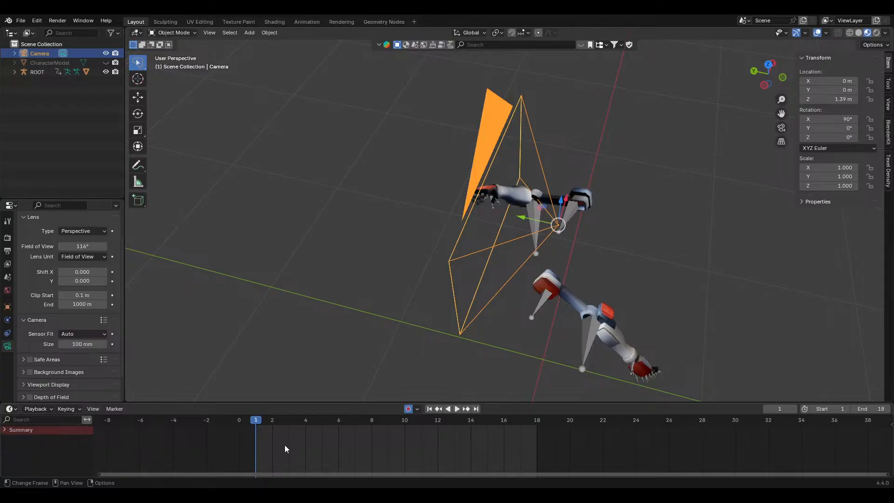
Set the Camera's sensor fit to Horizontal with a 24 mm width
{"action": "left_click", "coordinate": [462, 255]}
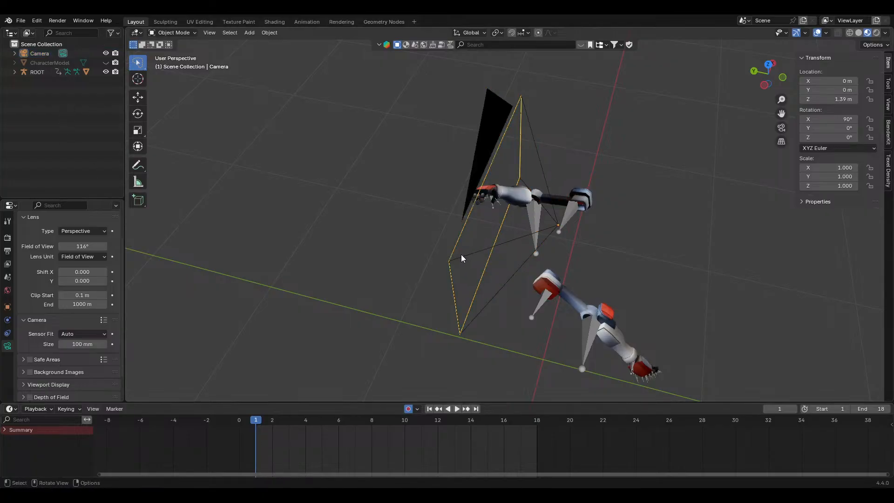
{"action": "left_click", "coordinate": [460, 256]}
{"action": "left_click", "coordinate": [72, 334]}
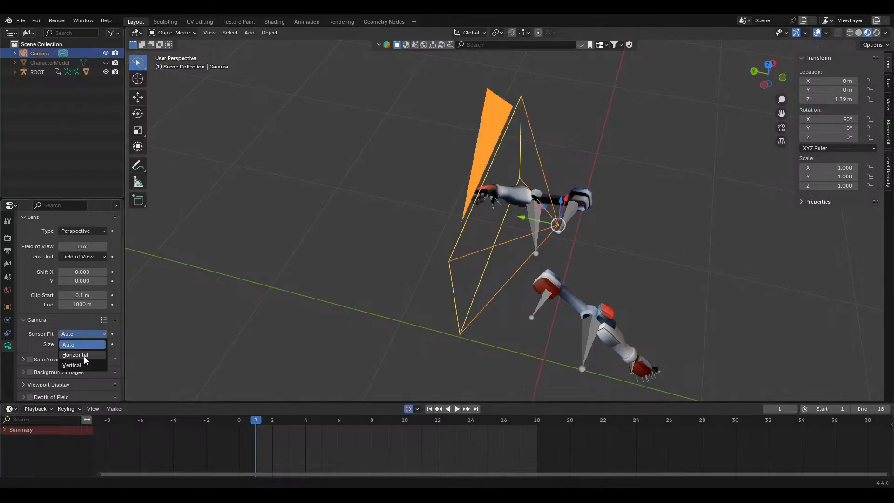
{"action": "left_click", "coordinate": [84, 358]}
{"action": "left_click", "coordinate": [76, 334]}
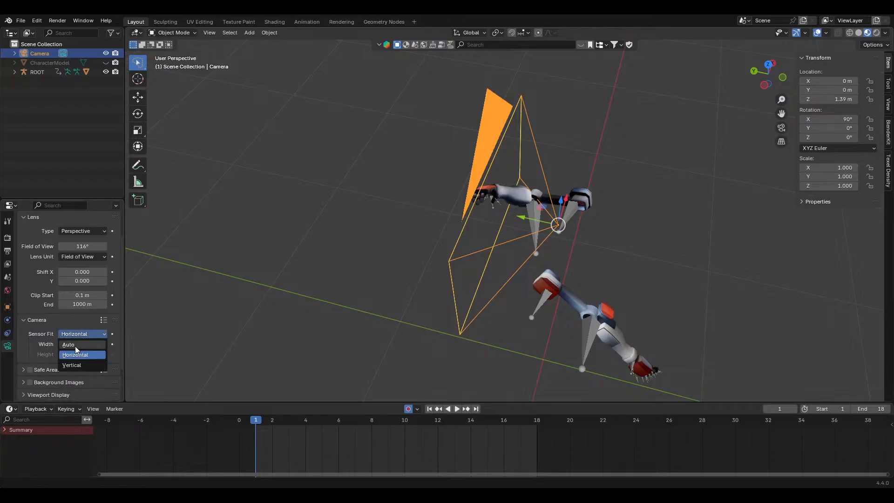
{"action": "left_click", "coordinate": [89, 336]}
{"action": "left_click_drag", "start_coordinate": [85, 345], "coordinate": [54, 344]}
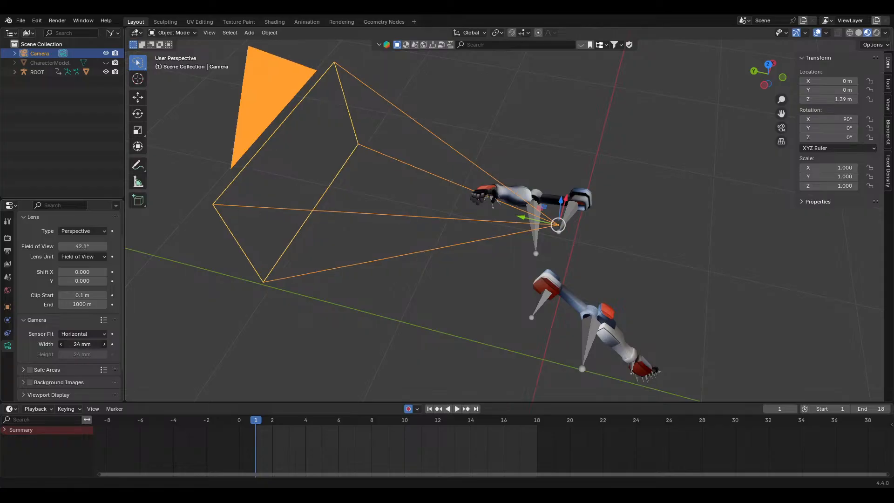
{"action": "middle_click_drag", "start_coordinate": [419, 298], "coordinate": [333, 249]}
Undo the Camera's sensor fit, sensor size and lens unit changes
{"action": "key", "text": "ctrl+z"}
{"action": "key", "text": "ctrl+z"}
{"action": "key", "text": "ctrl+z"}
{"action": "key", "text": "ctrl+z"}
{"action": "key", "text": "ctrl+z"}
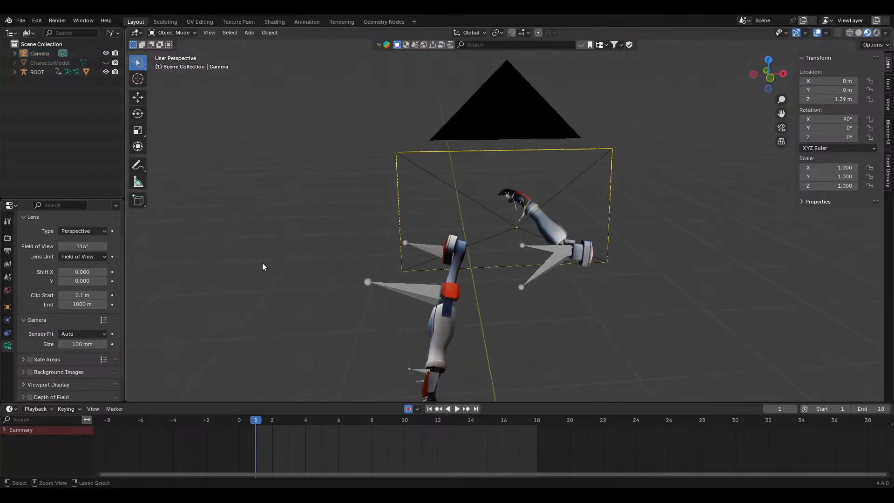
{"action": "key", "text": "ctrl+shift+z"}
{"action": "key", "text": "ctrl+shift+z"}
{"action": "key", "text": "ctrl+shift+z"}
{"action": "key", "text": "ctrl+shift+z"}
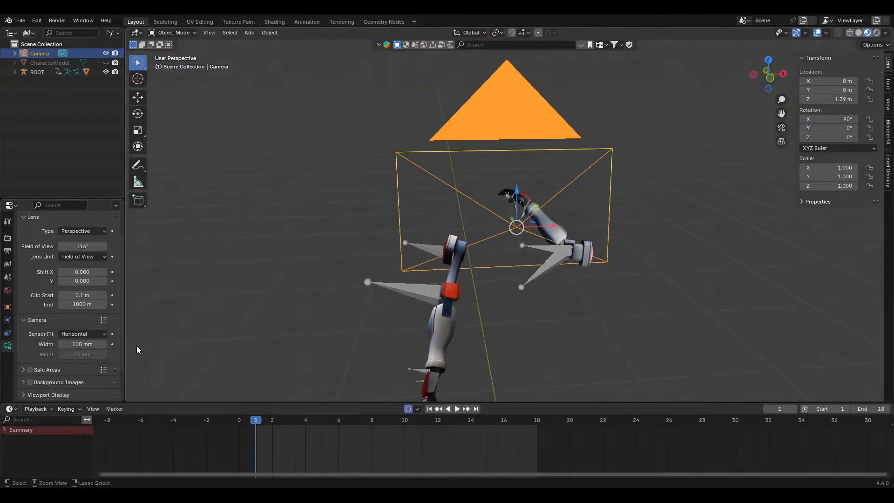
{"action": "key", "text": "ctrl+z"}
{"action": "key", "text": "ctrl+z"}
{"action": "key", "text": "ctrl+z"}
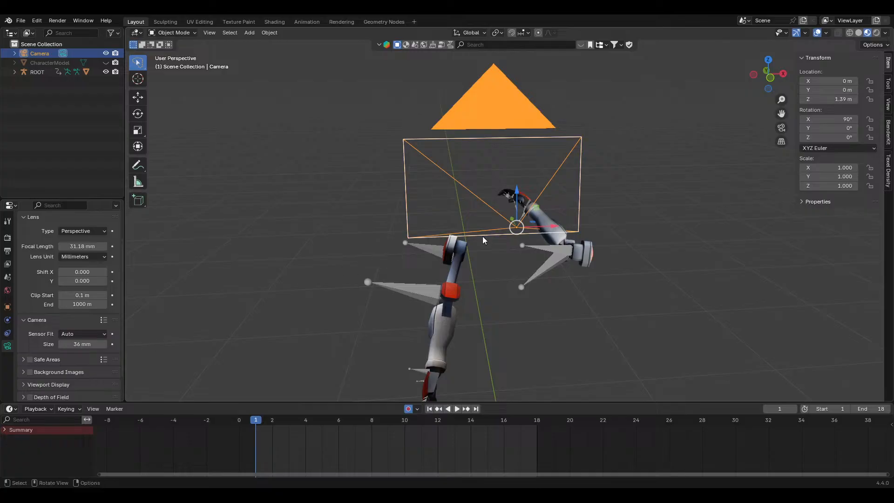
Play the arms' animation in a side view of the Camera
{"action": "middle_click_drag", "start_coordinate": [482, 236], "coordinate": [564, 238]}
{"action": "key", "text": "space"}
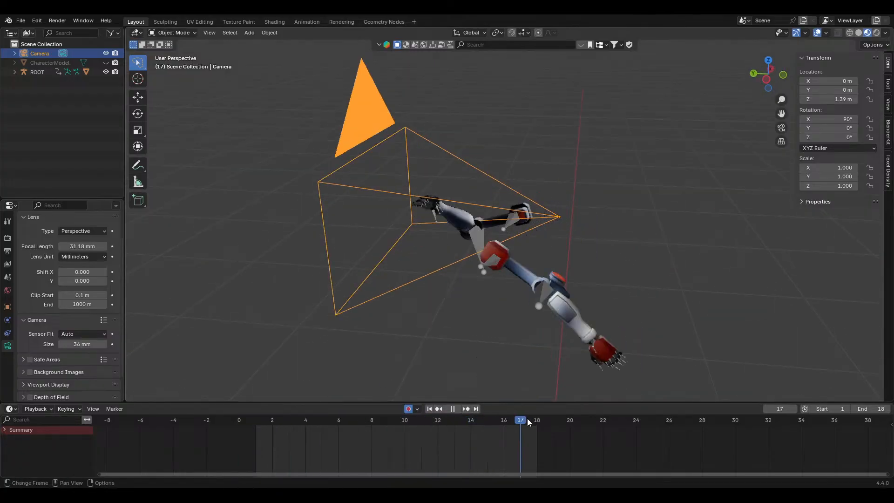
{"action": "key", "text": "Escape"}
Show CharacterModel, select ROOT and play its animation against the character body
{"action": "left_click", "coordinate": [105, 63]}
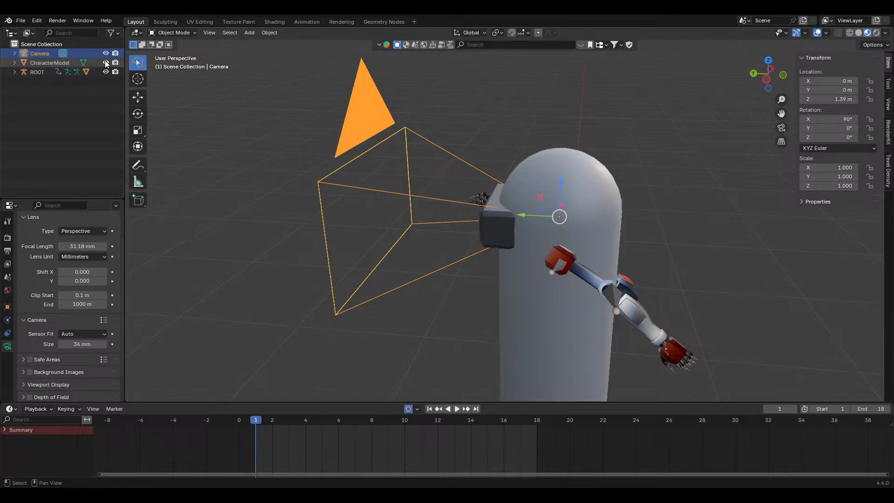
{"action": "key", "text": "alt+a"}
{"action": "left_click", "coordinate": [574, 258]}
{"action": "left_click", "coordinate": [38, 72]}
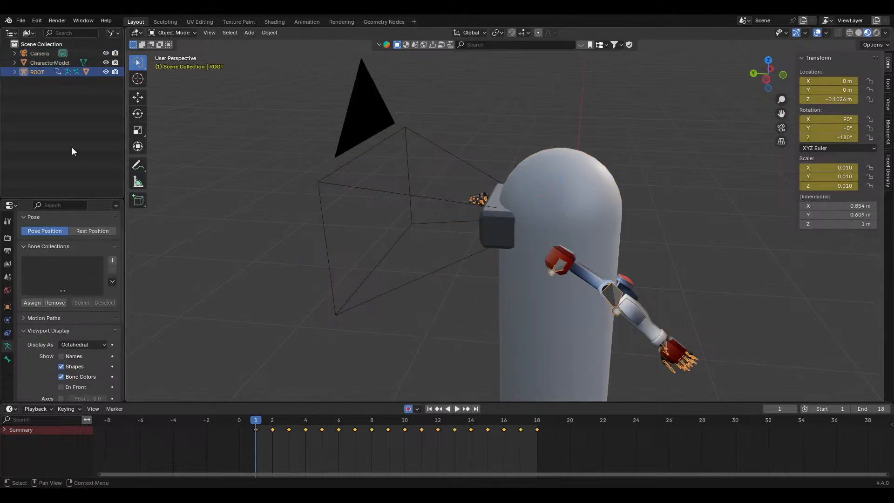
{"action": "key", "text": "space"}
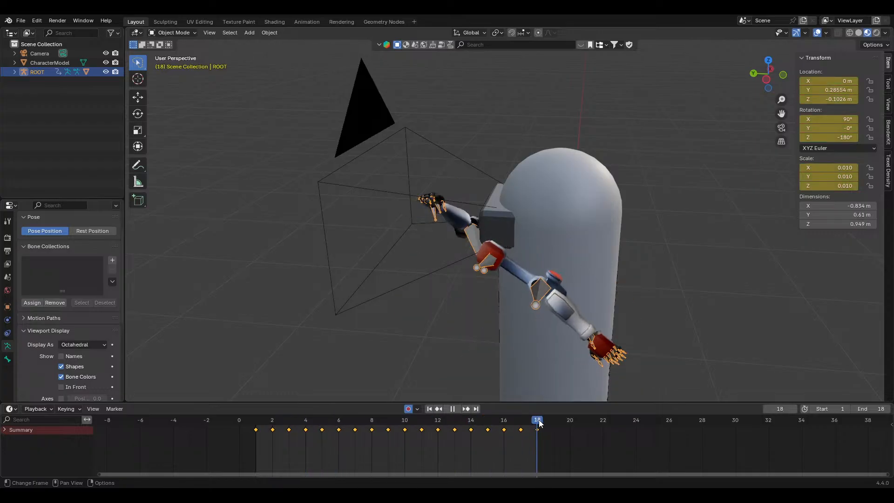
{"action": "key", "text": "Escape"}
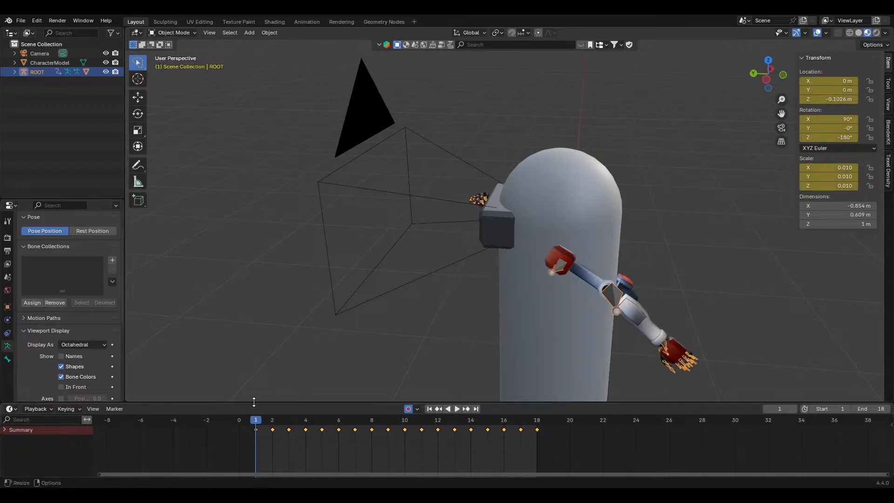
Deselect all of ROOT's bones in Pose Mode and return to Object Mode
{"action": "left_click", "coordinate": [15, 72]}
{"action": "left_click", "coordinate": [155, 33]}
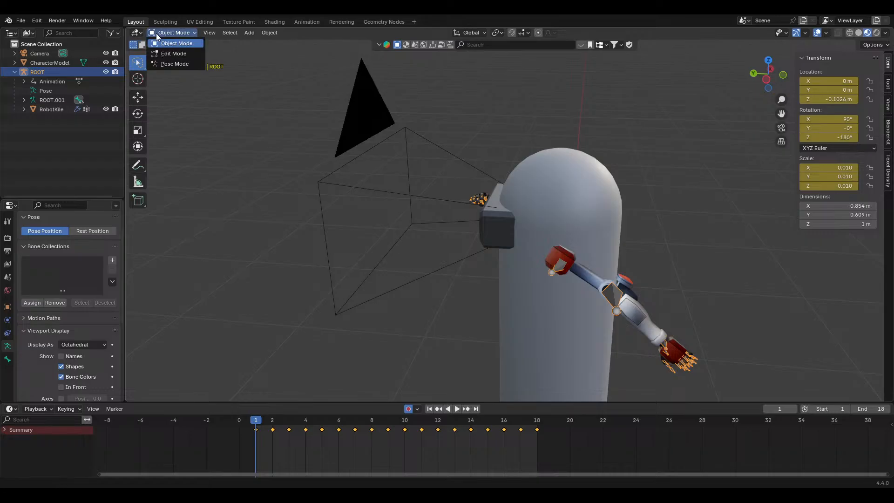
{"action": "left_click", "coordinate": [170, 64]}
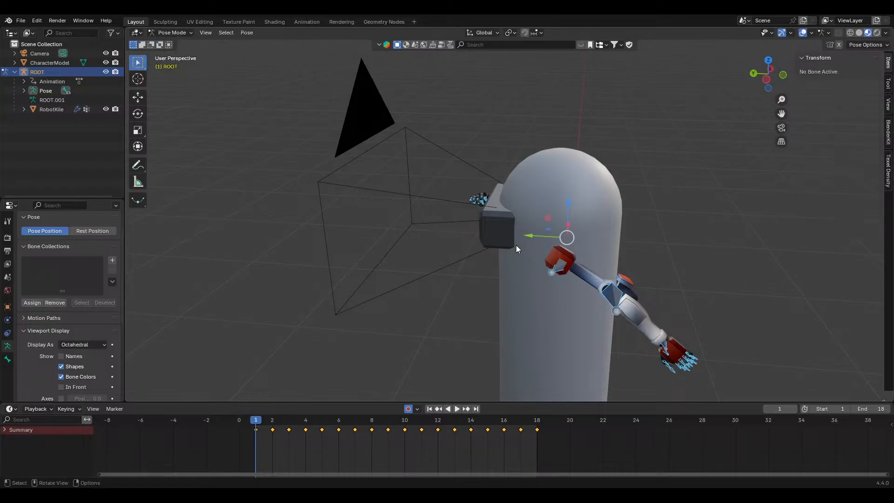
{"action": "middle_click_drag", "start_coordinate": [517, 245], "coordinate": [251, 145]}
{"action": "left_click", "coordinate": [176, 32]}
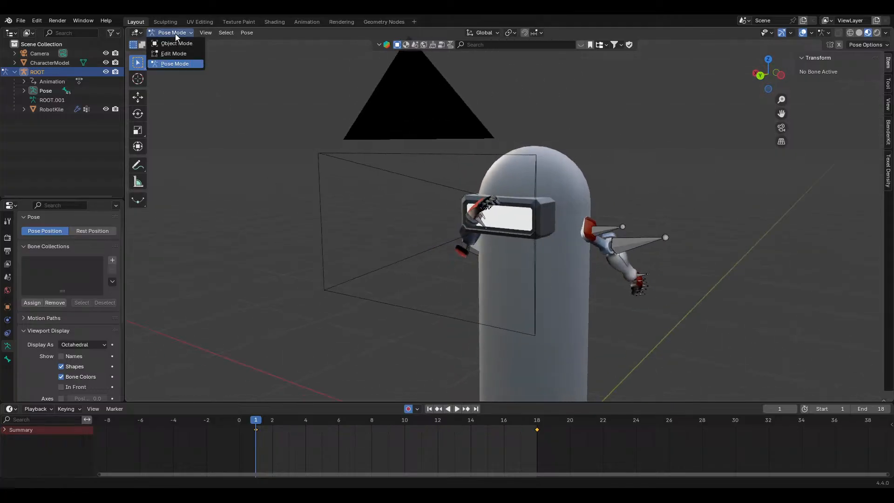
{"action": "left_click", "coordinate": [173, 43]}
{"action": "middle_click_drag", "start_coordinate": [327, 350], "coordinate": [195, 354]}
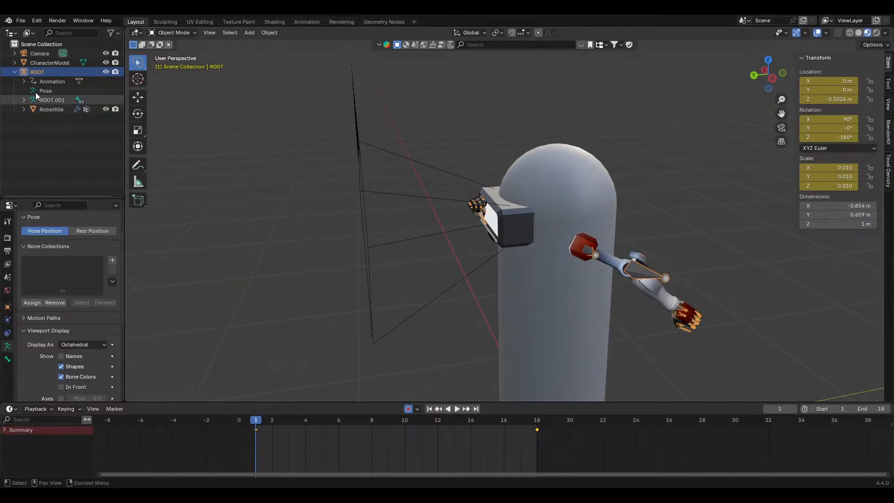
Delete ROOT's object-level keyframes at frames 1 and 18
{"action": "left_click_drag", "start_coordinate": [259, 445], "coordinate": [634, 437]}
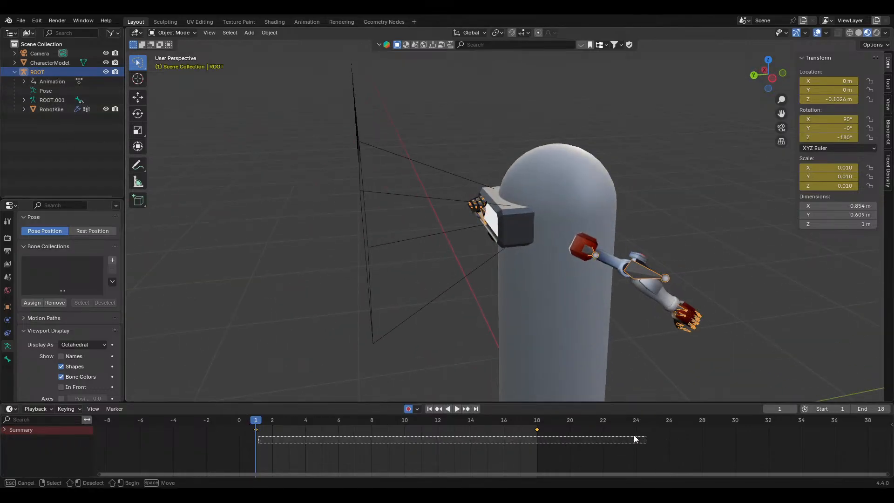
{"action": "middle_click_drag", "start_coordinate": [453, 438], "coordinate": [518, 448]}
{"action": "scroll", "coordinate": [553, 459], "scroll_direction": "up", "scroll_amount": 7}
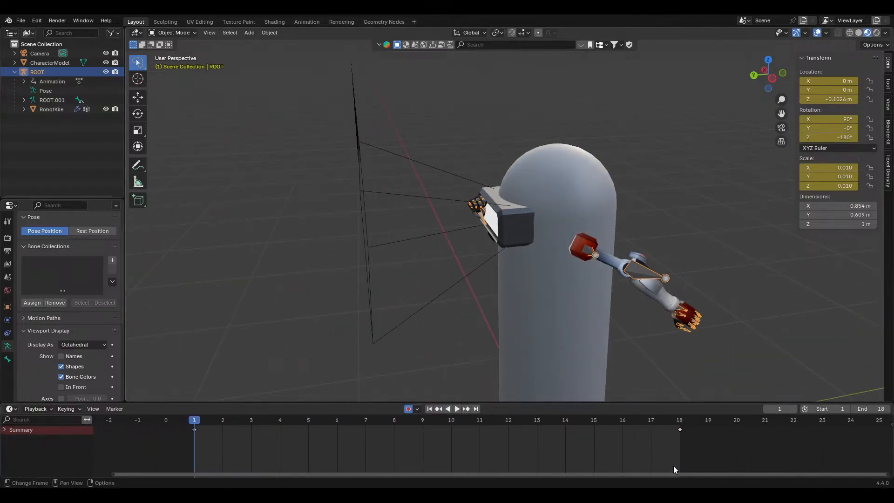
{"action": "left_click_drag", "start_coordinate": [692, 443], "coordinate": [159, 414]}
{"action": "key", "text": "Delete"}
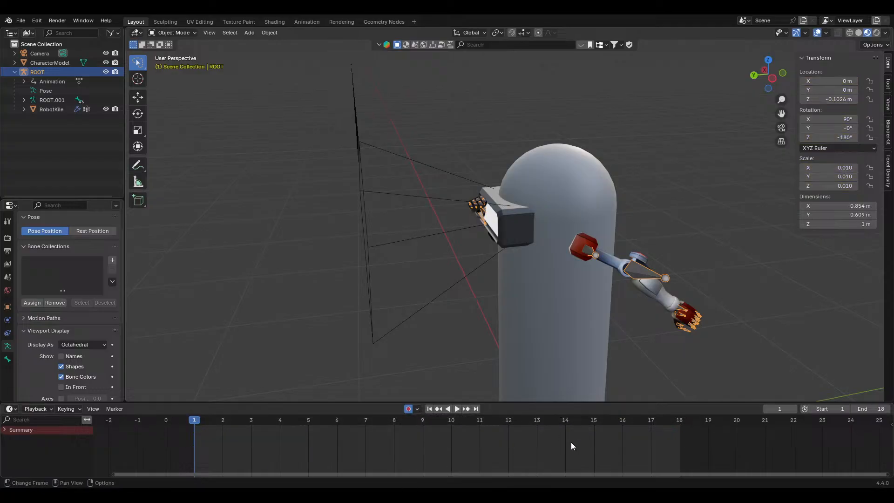
Play the animation to check the arms without ROOT's movement, and return to frame 1
{"action": "key", "text": "space"}
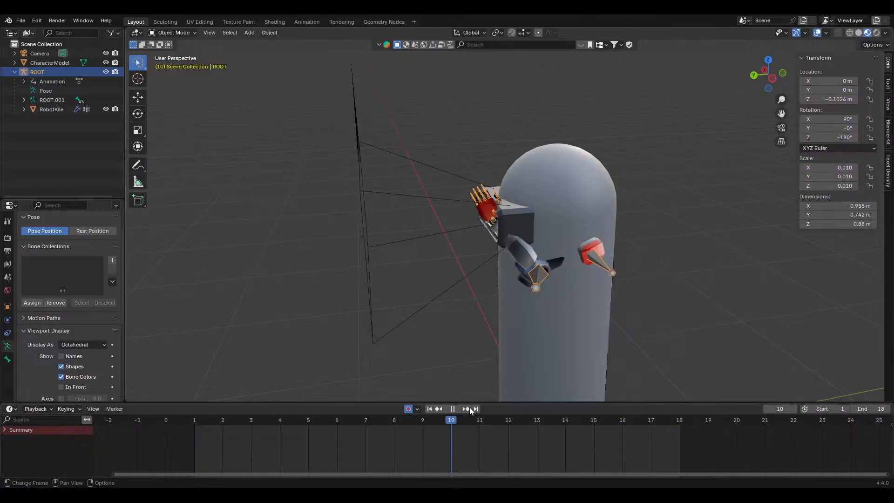
{"action": "left_click", "coordinate": [163, 421]}
{"action": "key", "text": "space"}
Try to save the Placeholder Arms blend file, and deselect ROOT
{"action": "key", "text": "ctrl+s"}
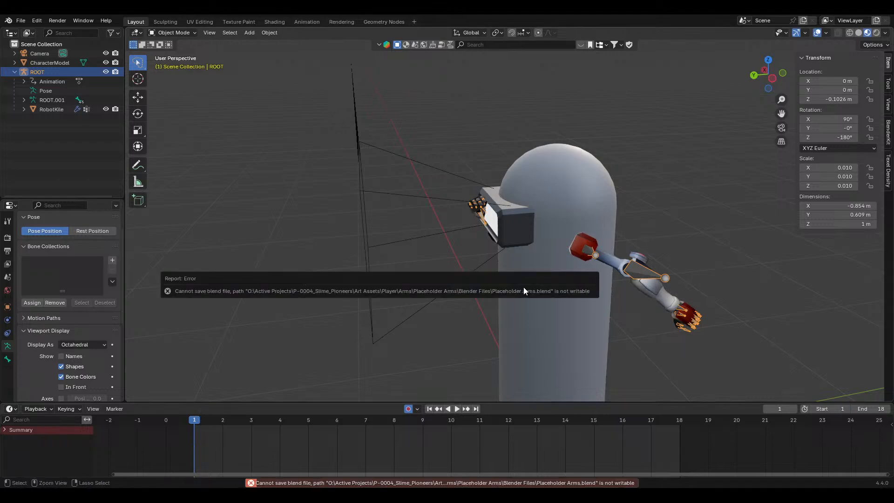
{"action": "middle_click_drag", "start_coordinate": [497, 332], "coordinate": [448, 340]}
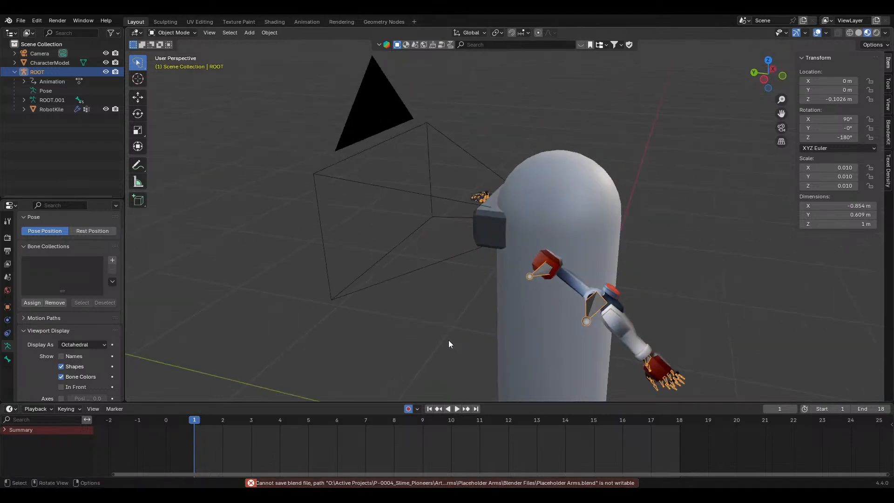
{"action": "left_click", "coordinate": [393, 371]}
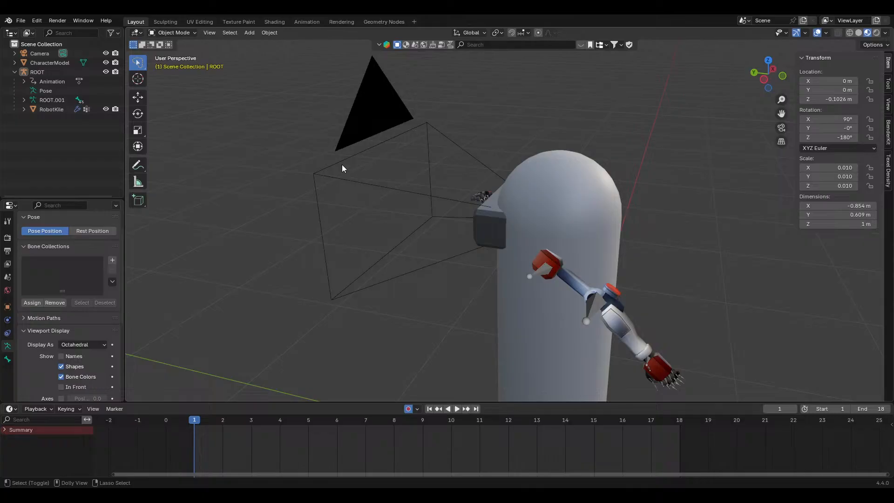
Retry saving the Placeholder Arms blend file
{"action": "key", "text": "ctrl+s"}
{"action": "key", "text": "ctrl+s"}
{"action": "key", "text": "ctrl+s"}
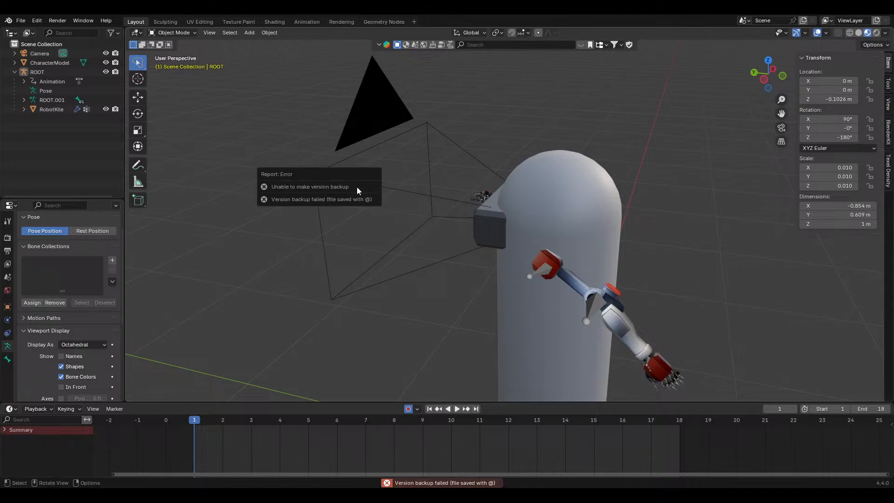
Scrub the arm animation to frame 3 to check the arms' movement around the character, and return to frame 1
{"action": "middle_click_drag", "start_coordinate": [489, 214], "coordinate": [542, 224]}
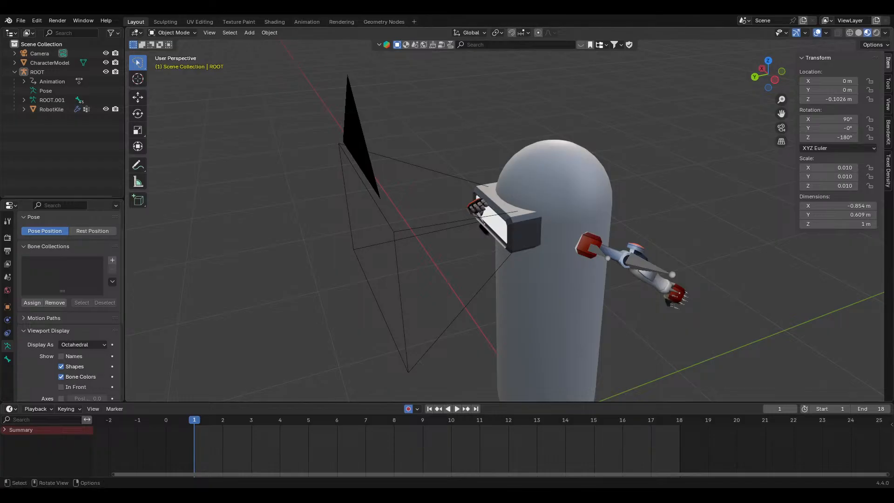
{"action": "middle_click_drag", "start_coordinate": [312, 246], "coordinate": [281, 236]}
{"action": "scroll", "coordinate": [451, 204], "scroll_direction": "up", "scroll_amount": 2}
{"action": "left_click_drag", "start_coordinate": [226, 420], "coordinate": [252, 425]}
{"action": "scroll", "coordinate": [390, 323], "scroll_direction": "down", "scroll_amount": 3}
{"action": "middle_click_drag", "start_coordinate": [390, 324], "coordinate": [449, 267]}
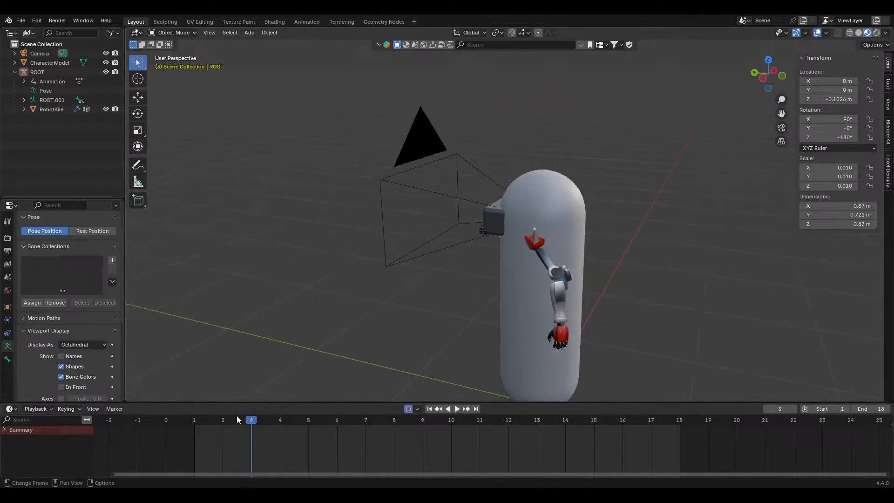
{"action": "key", "text": "shift+Left"}
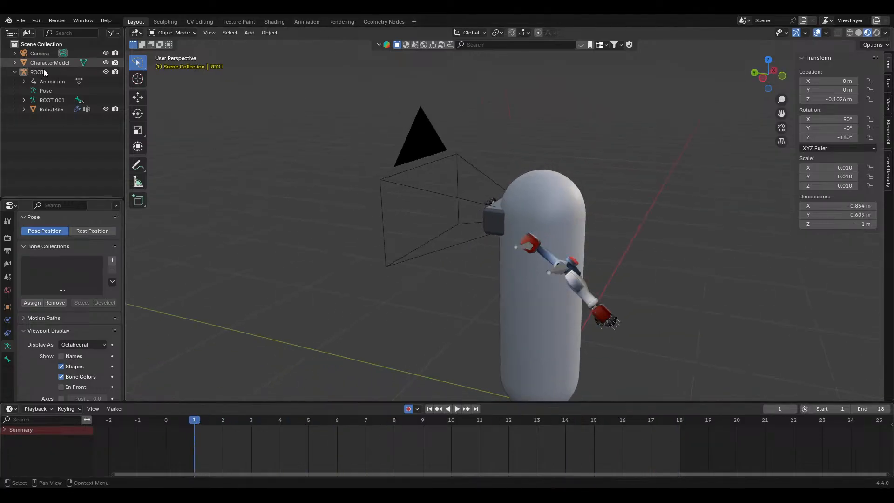
Hide CharacterModel, look through the scene camera, and select that camera
{"action": "left_click", "coordinate": [106, 63]}
{"action": "key", "text": "KP_0"}
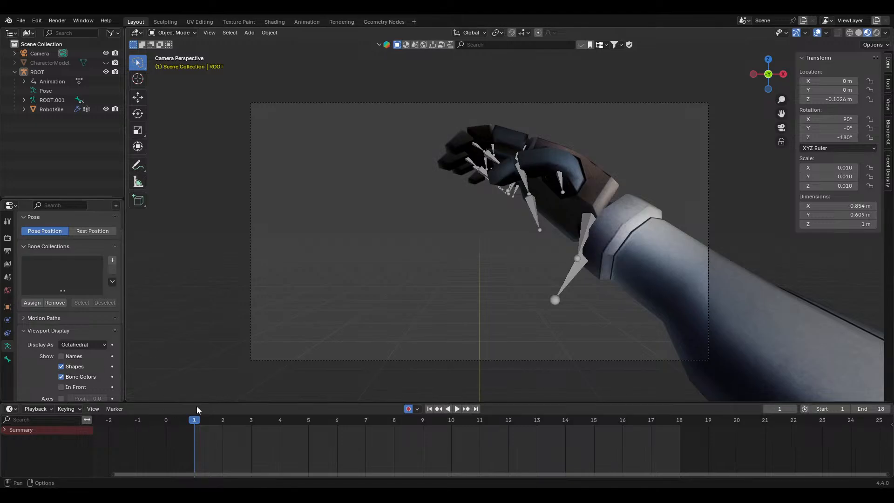
{"action": "left_click", "coordinate": [604, 107]}
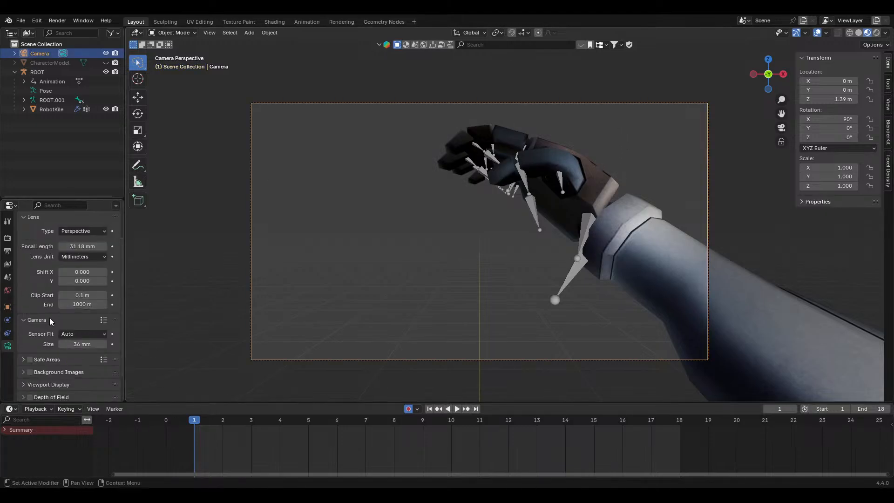
Compare the Blender camera's lens settings with the Player Camera's settings in Unity
{"action": "scroll", "coordinate": [60, 321], "scroll_direction": "down", "scroll_amount": 2}
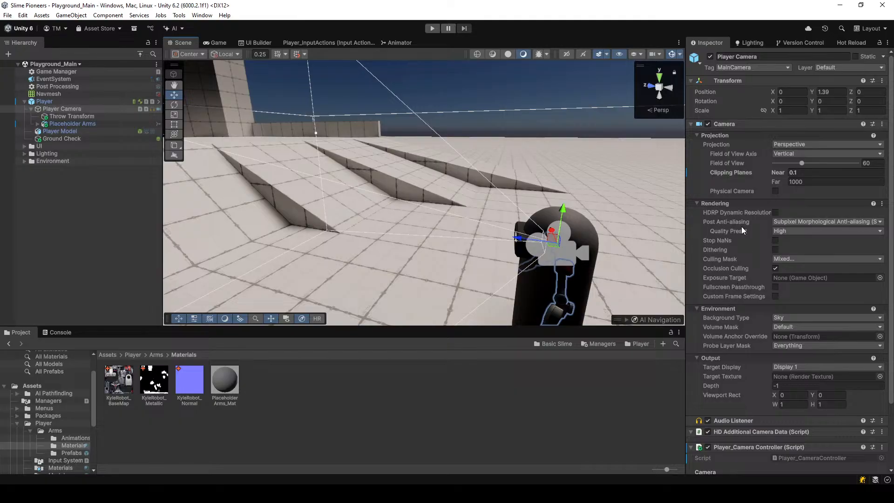
{"action": "scroll", "coordinate": [799, 239], "scroll_direction": "down", "scroll_amount": 2}
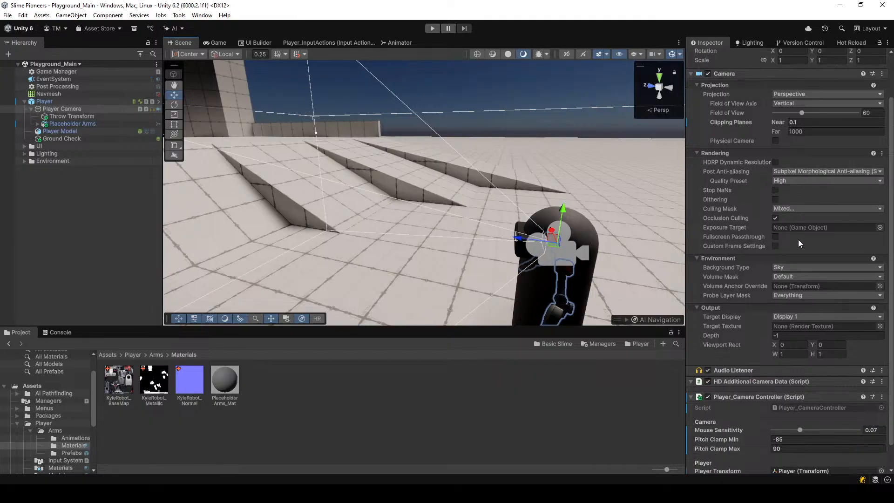
{"action": "scroll", "coordinate": [798, 239], "scroll_direction": "down", "scroll_amount": 1}
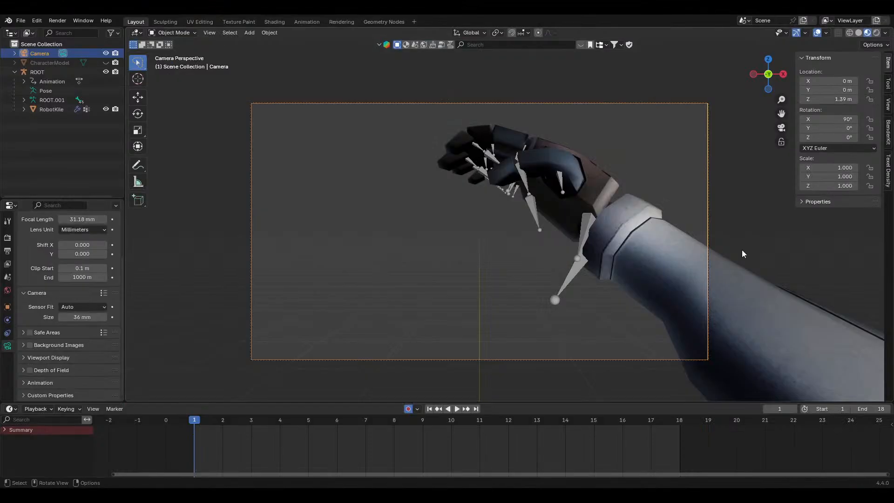
Set the Blender camera's sensor size to 100 mm and scrub the animation to frame 18
{"action": "left_click_drag", "start_coordinate": [80, 318], "coordinate": [347, 317]}
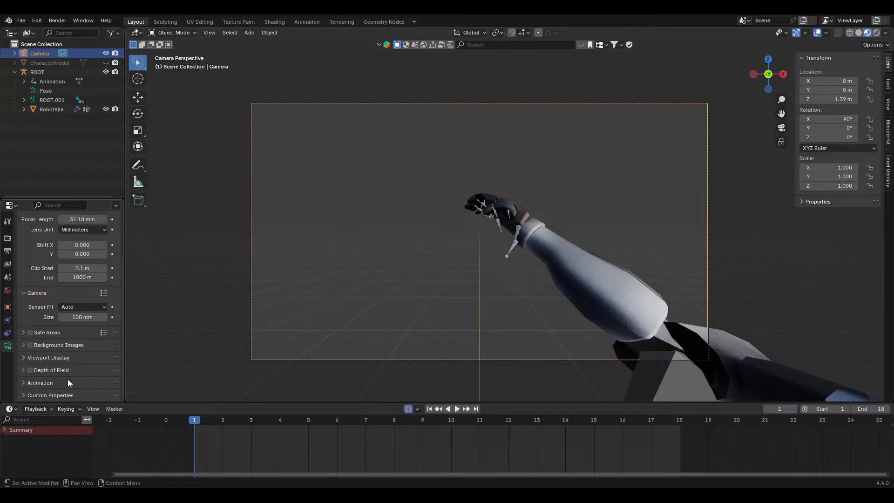
{"action": "left_click_drag", "start_coordinate": [200, 418], "coordinate": [688, 432]}
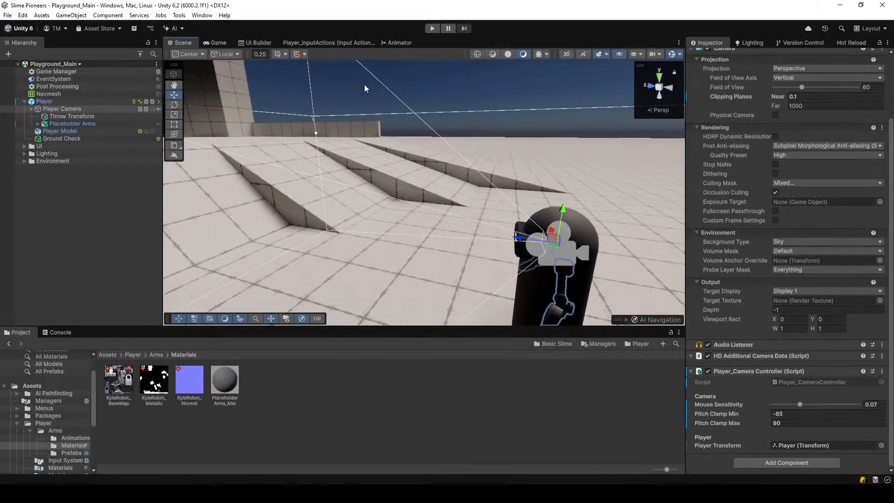
Switch to Unity and play the game in the Game view, walking around to judge the player's camera view
{"action": "left_click", "coordinate": [219, 42]}
{"action": "left_click", "coordinate": [432, 28]}
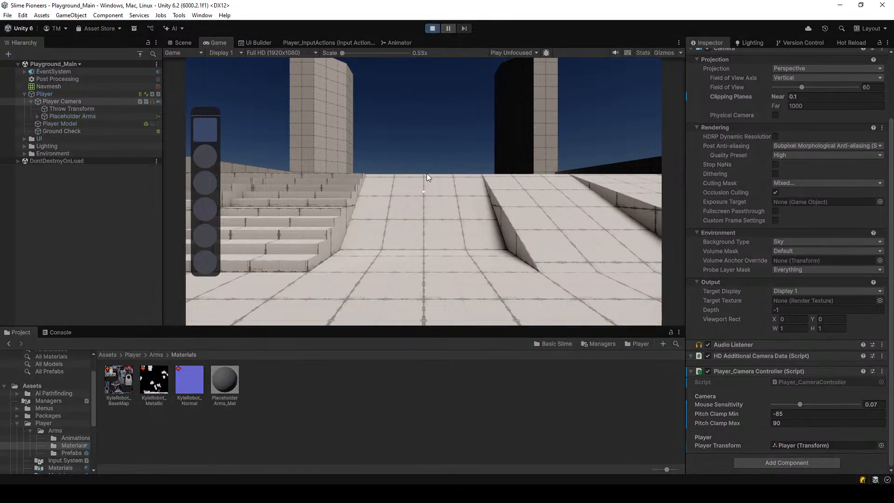
{"action": "left_click", "coordinate": [393, 222]}
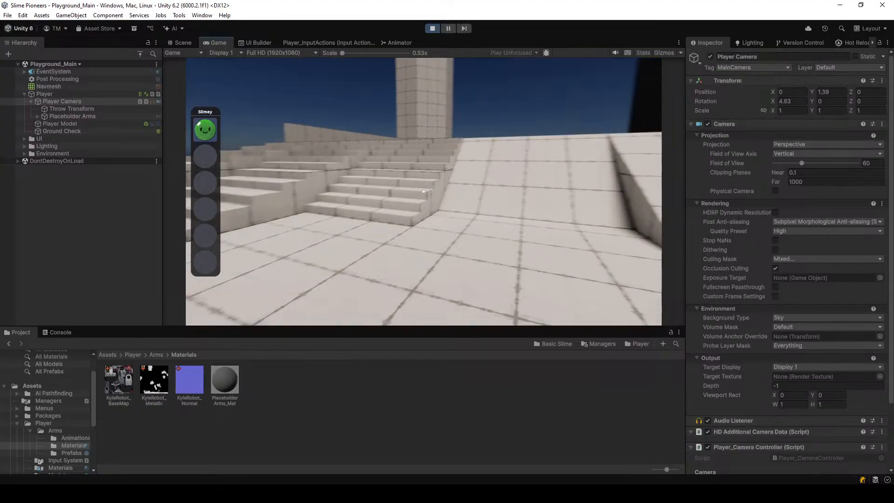
{"action": "left_click", "coordinate": [423, 191]}
{"action": "key", "text": "w"}
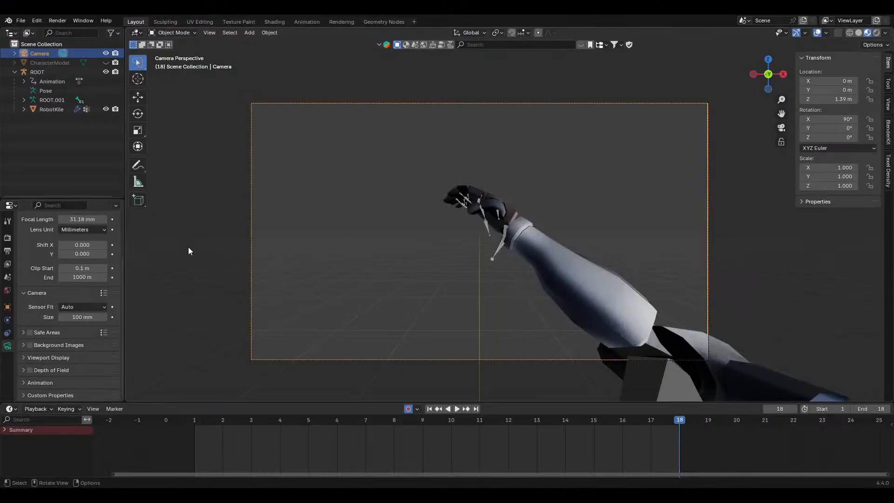
Set the Blender camera's sensor size to 80 mm, and undo a further sensor size change
{"action": "left_click_drag", "start_coordinate": [75, 317], "coordinate": [51, 317]}
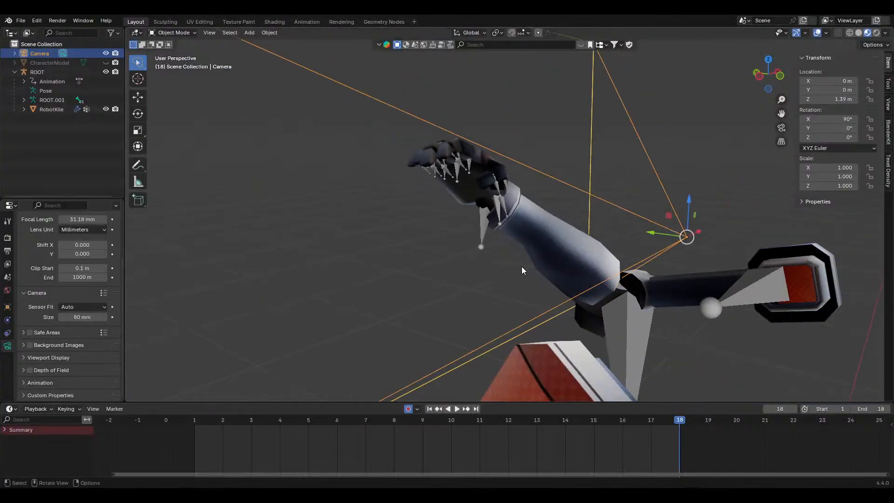
{"action": "scroll", "coordinate": [513, 270], "scroll_direction": "down", "scroll_amount": 5}
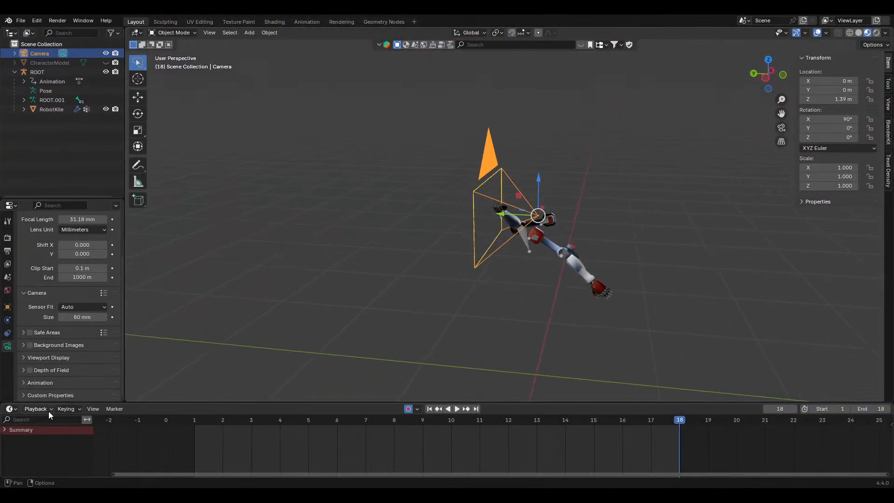
{"action": "left_click_drag", "start_coordinate": [77, 317], "coordinate": [44, 317]}
{"action": "key", "text": "ctrl+z"}
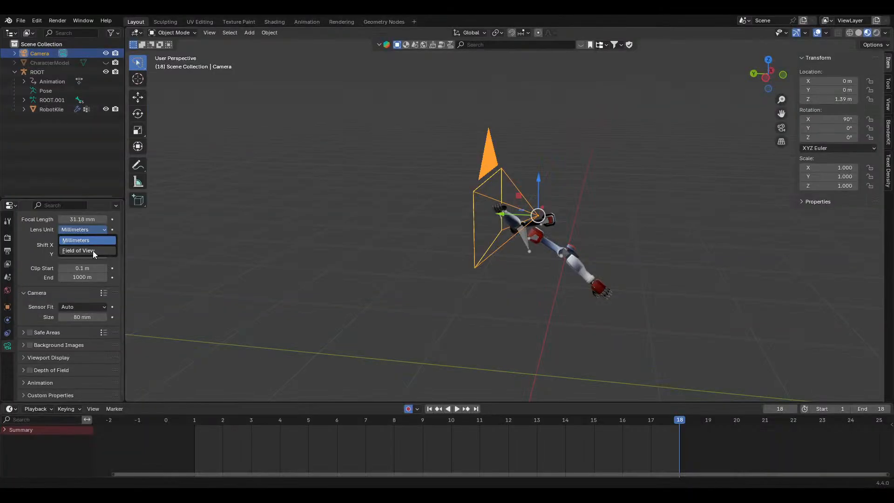
Change the camera's lens unit to Field of View and set the field of view to 60°
{"action": "left_click", "coordinate": [94, 251]}
{"action": "left_click", "coordinate": [93, 220]}
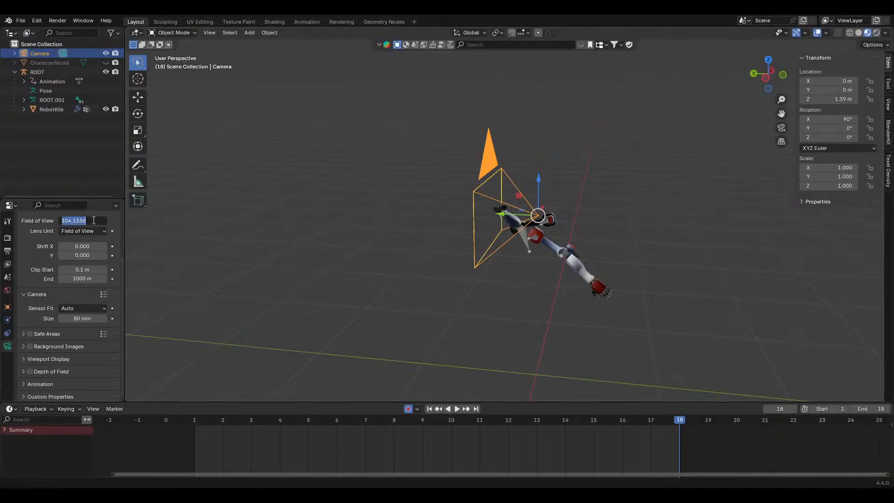
{"action": "type", "text": "60"}
{"action": "key", "text": "Return"}
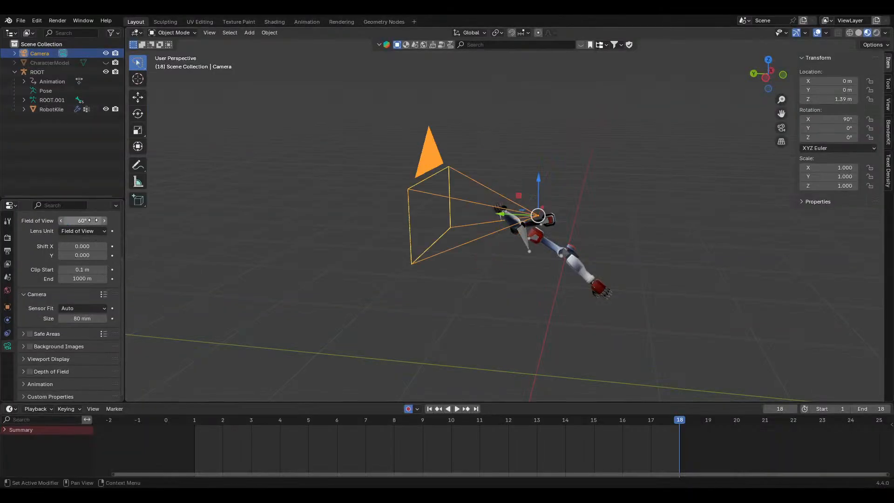
Look through the camera at frame 1 to check how the arm is framed
{"action": "middle_click_drag", "start_coordinate": [481, 180], "coordinate": [451, 182]}
{"action": "key", "text": "Right"}
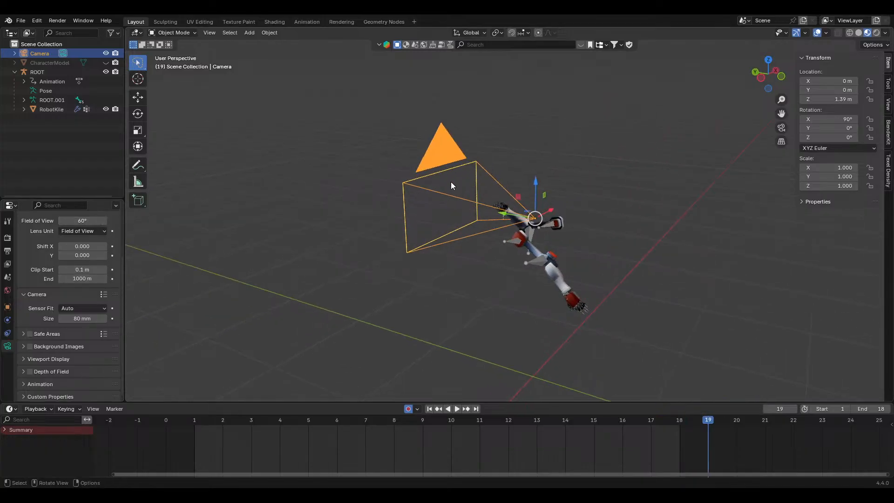
{"action": "key", "text": "KP_0"}
{"action": "left_click", "coordinate": [194, 421]}
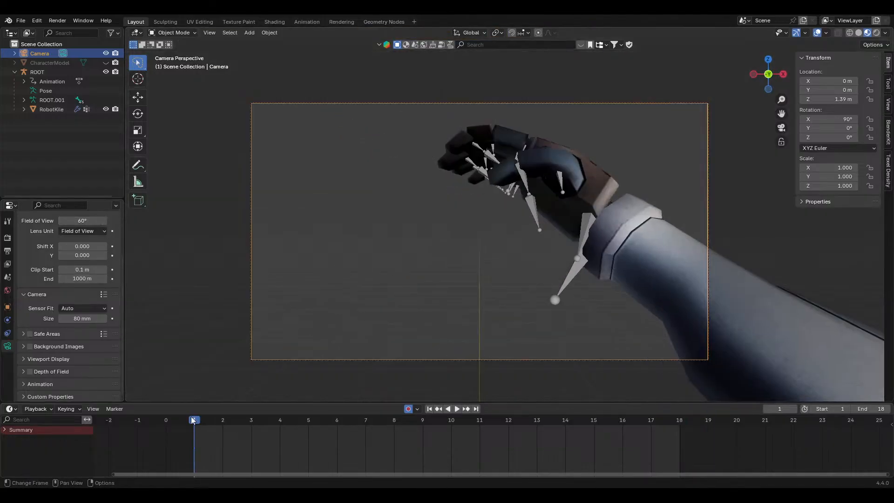
Set the camera's sensor size to 100 mm and its field of view to 60°, and collapse the sensor settings
{"action": "mouse_move", "coordinate": [82, 319]}
{"action": "left_mouse_down"}
{"action": "mouse_move", "coordinate": [65, 318]}
{"action": "mouse_move", "coordinate": [96, 319]}
{"action": "left_mouse_up"}
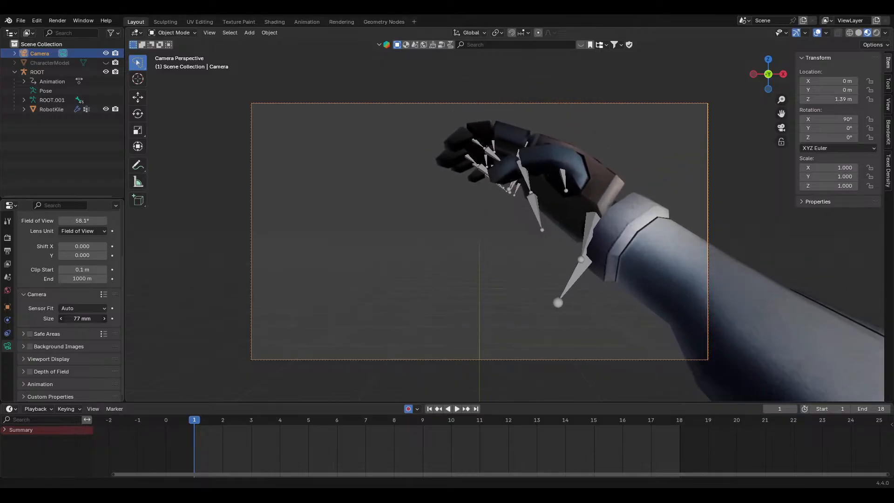
{"action": "double_click", "coordinate": [83, 221]}
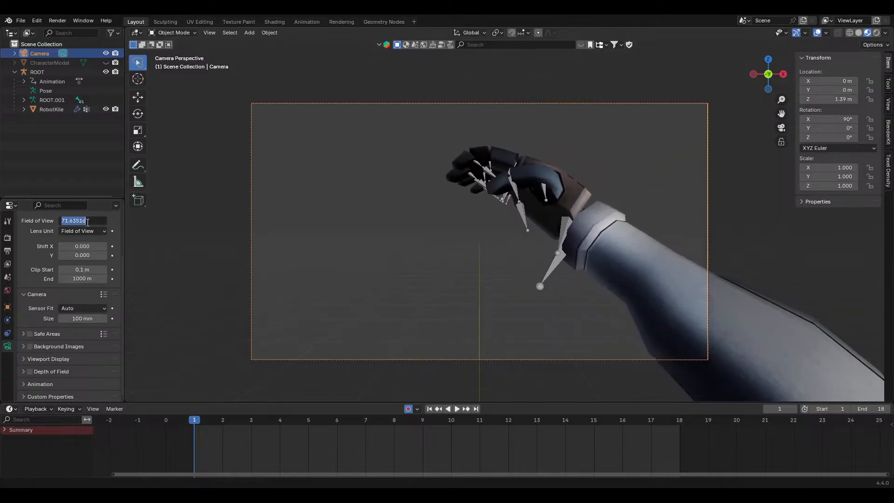
{"action": "type", "text": "60"}
{"action": "key", "text": "Return"}
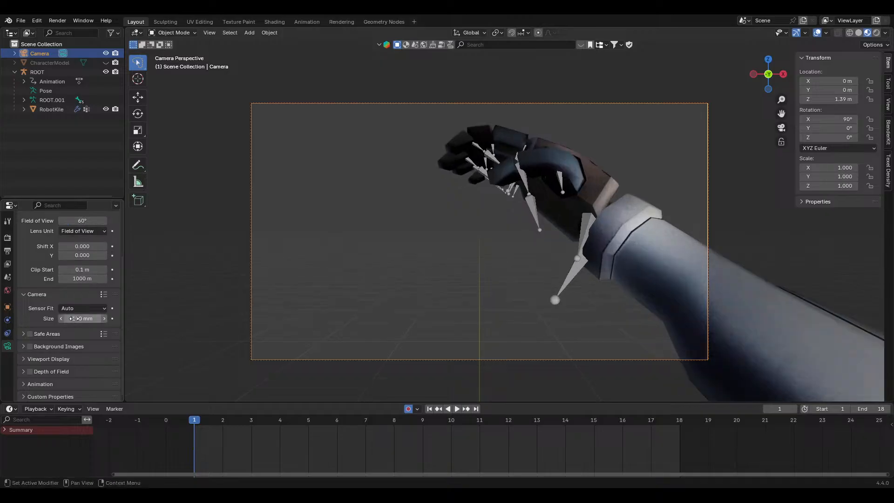
{"action": "left_click", "coordinate": [79, 309]}
{"action": "left_click", "coordinate": [77, 319]}
{"action": "left_click", "coordinate": [40, 297]}
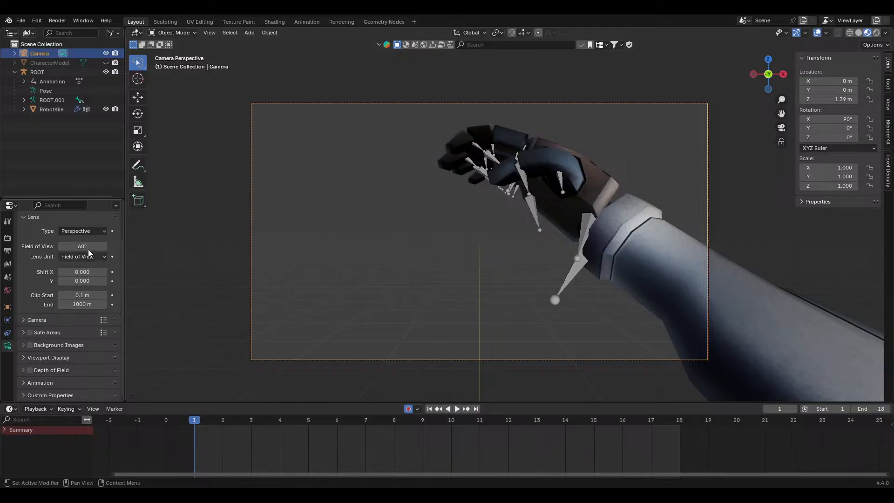
Try the camera's field of view at 127° and at 28.8°, undoing each change
{"action": "left_click_drag", "start_coordinate": [83, 246], "coordinate": [103, 268]}
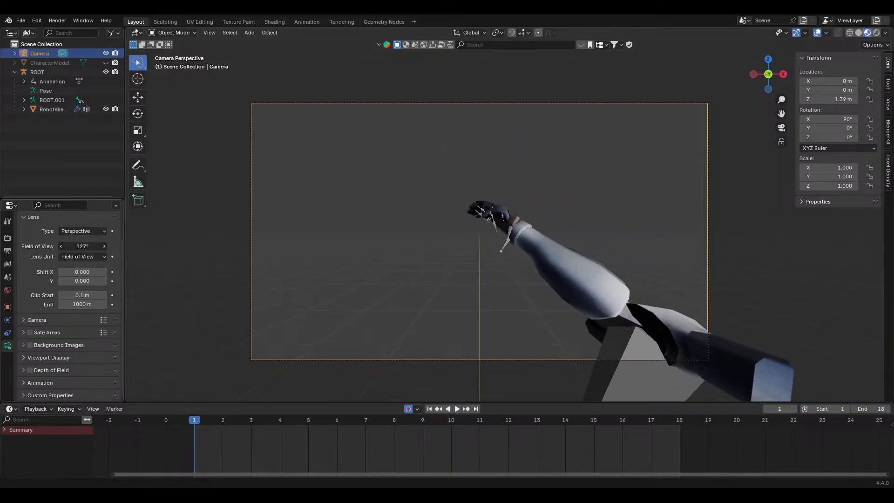
{"action": "key", "text": "ctrl+z"}
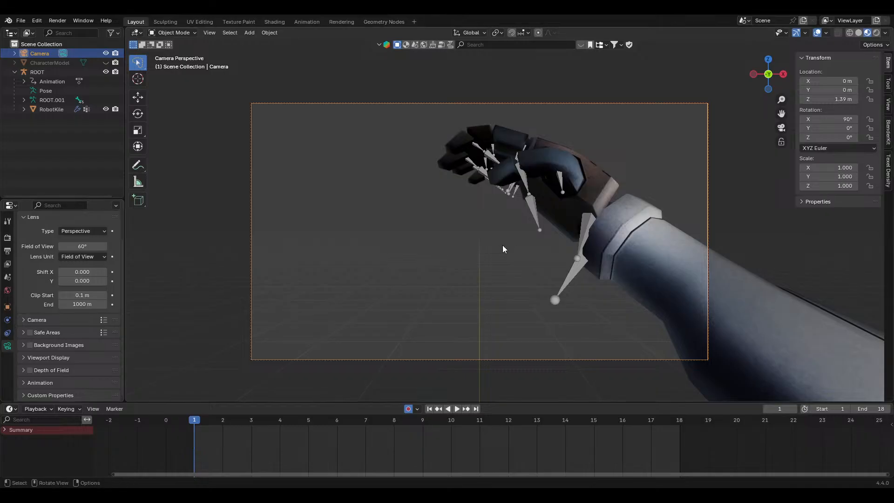
{"action": "middle_click_drag", "start_coordinate": [503, 247], "coordinate": [390, 270]}
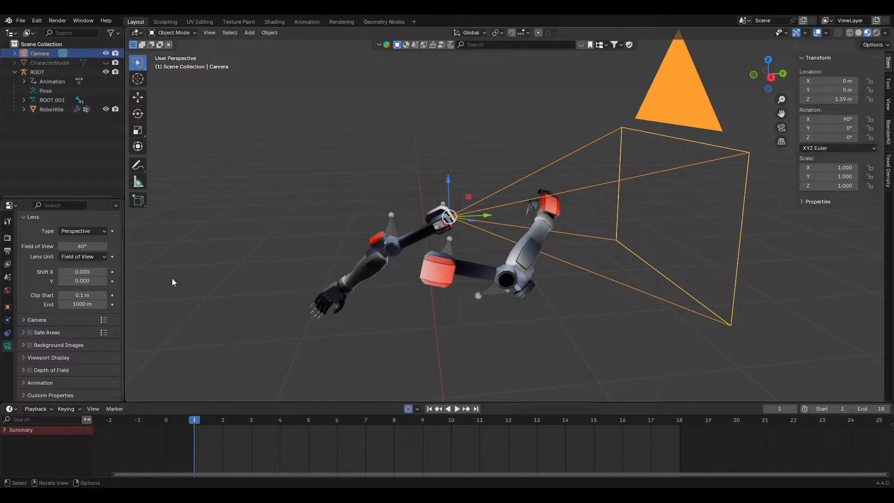
{"action": "left_click_drag", "start_coordinate": [83, 246], "coordinate": [50, 246]}
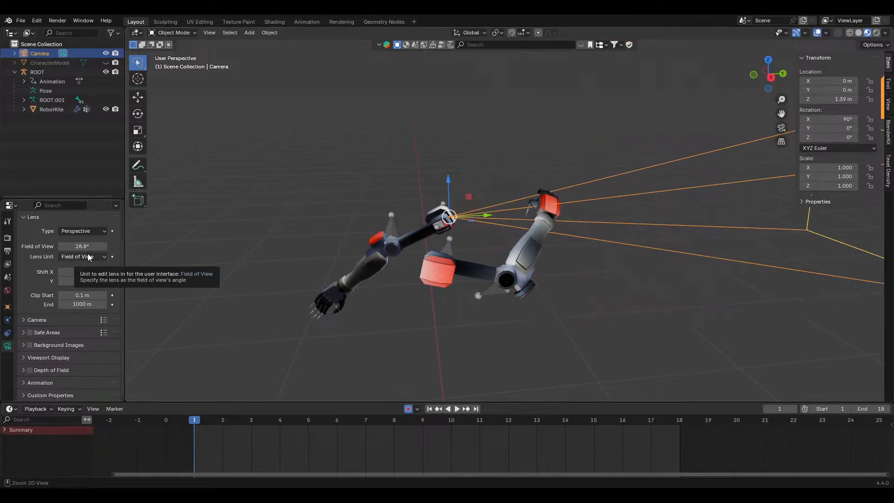
{"action": "key", "text": "ctrl+z"}
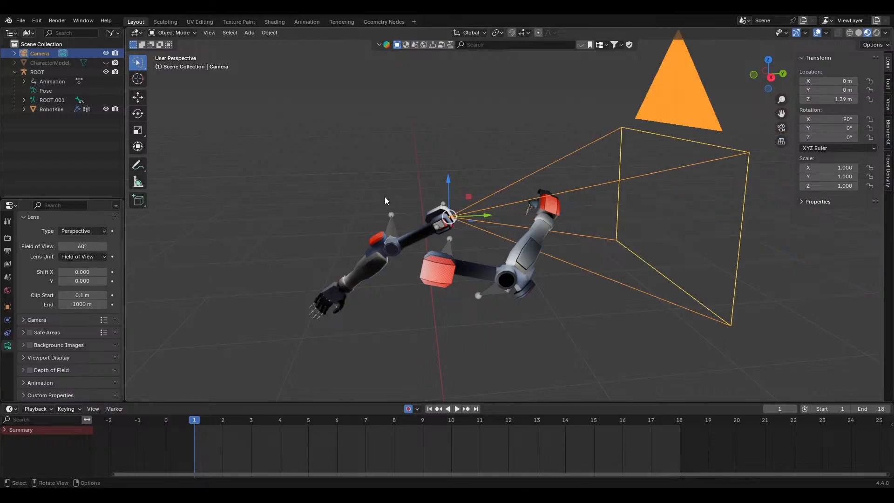
{"action": "middle_click_drag", "start_coordinate": [384, 197], "coordinate": [238, 194]}
{"action": "key", "text": "s"}
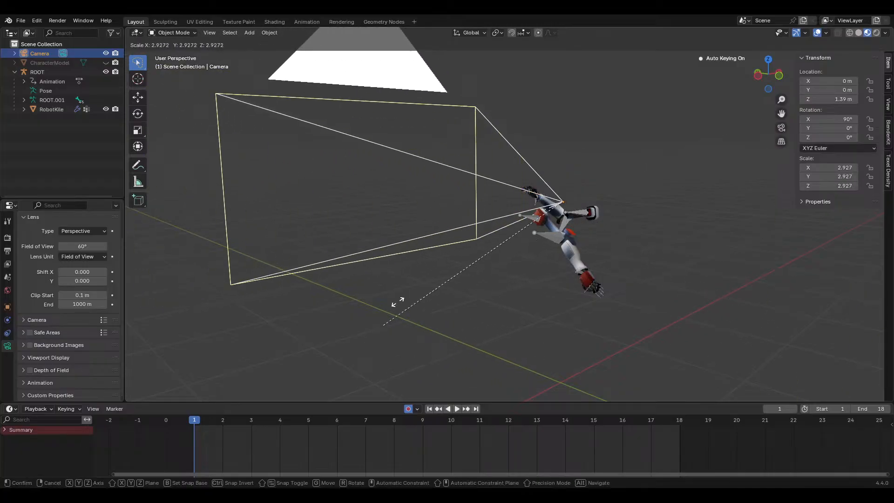
{"action": "key", "text": "Escape"}
Try to save the blend file with the camera changes, and deselect the camera
{"action": "scroll", "coordinate": [547, 256], "scroll_direction": "up", "scroll_amount": 5}
{"action": "middle_click_drag", "start_coordinate": [548, 257], "coordinate": [448, 286]}
{"action": "key", "text": "ctrl+s"}
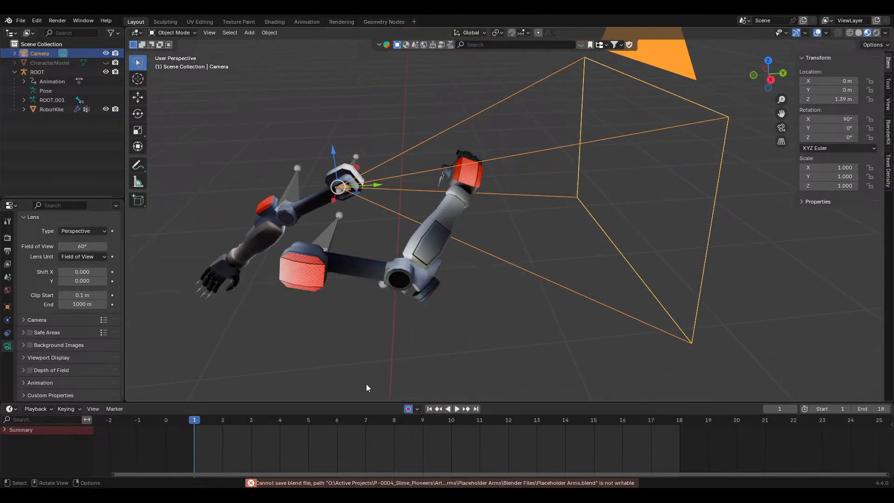
{"action": "left_click", "coordinate": [364, 352]}
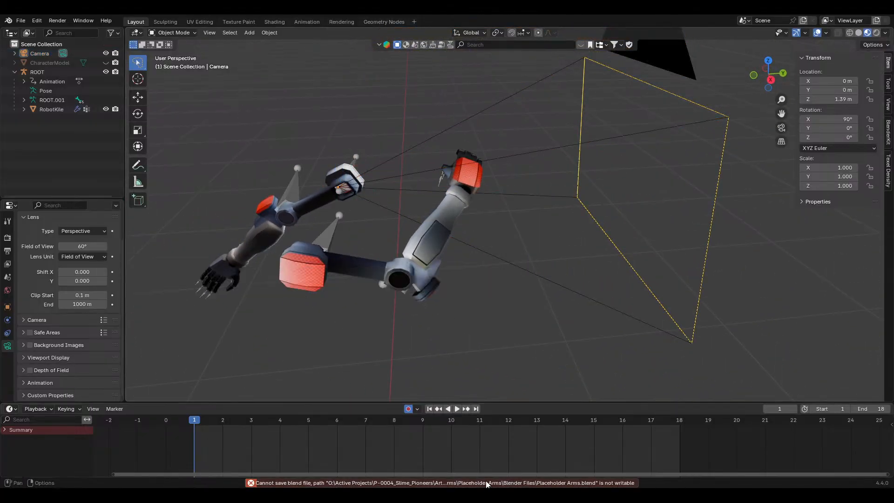
Quit Blender without saving the changes to Placeholder Arms.blend
{"action": "left_click", "coordinate": [20, 21]}
{"action": "key", "text": "ctrl+q"}
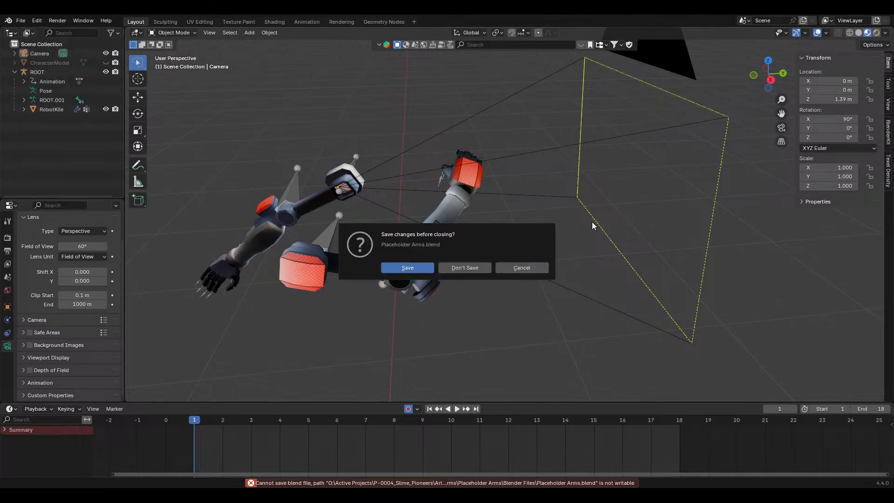
{"action": "left_click", "coordinate": [466, 267]}
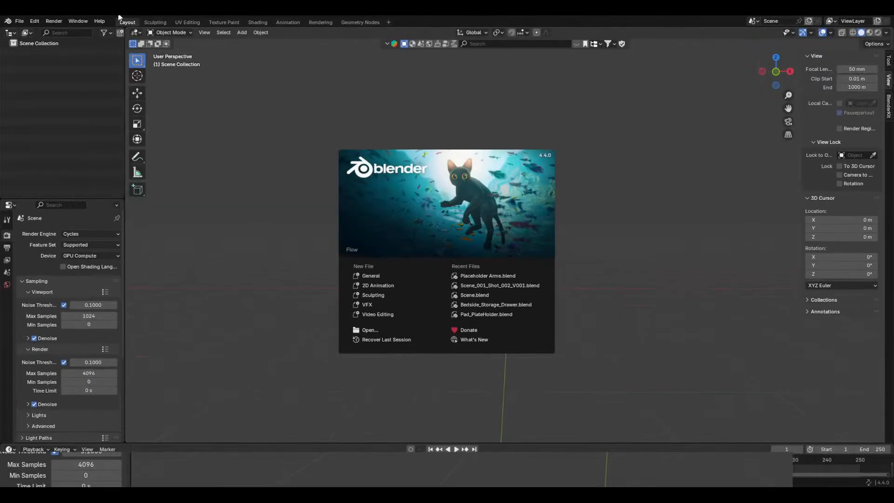
Inspect the keyframed arms from the side, playing the animation with only the ROOT armature selected
{"action": "left_click", "coordinate": [189, 163]}
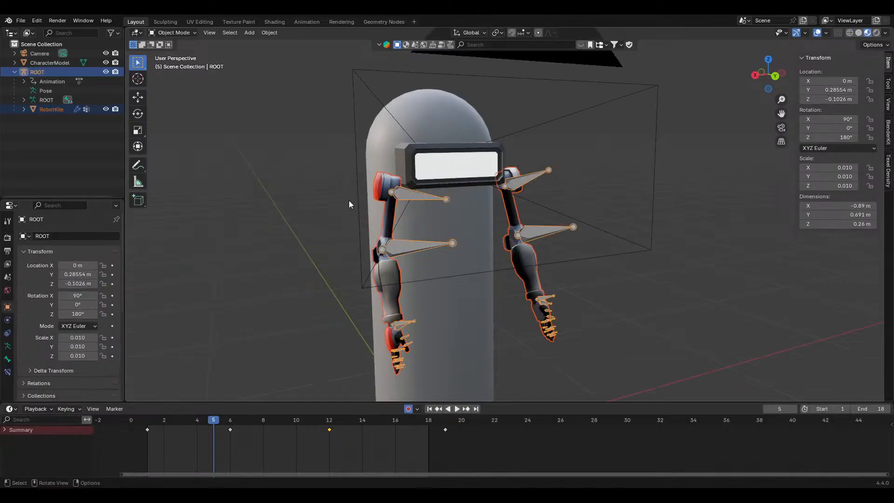
{"action": "middle_click_drag", "start_coordinate": [503, 239], "coordinate": [352, 356]}
{"action": "left_click_drag", "start_coordinate": [190, 415], "coordinate": [495, 419]}
{"action": "left_click", "coordinate": [51, 109], "text": "ctrl"}
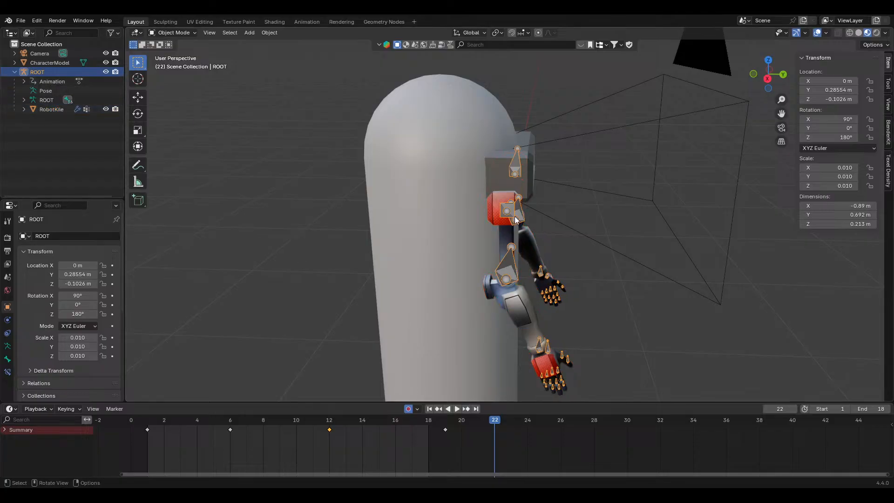
{"action": "scroll", "coordinate": [489, 208], "scroll_direction": "down", "scroll_amount": 1}
{"action": "scroll", "coordinate": [354, 354], "scroll_direction": "down", "scroll_amount": 3}
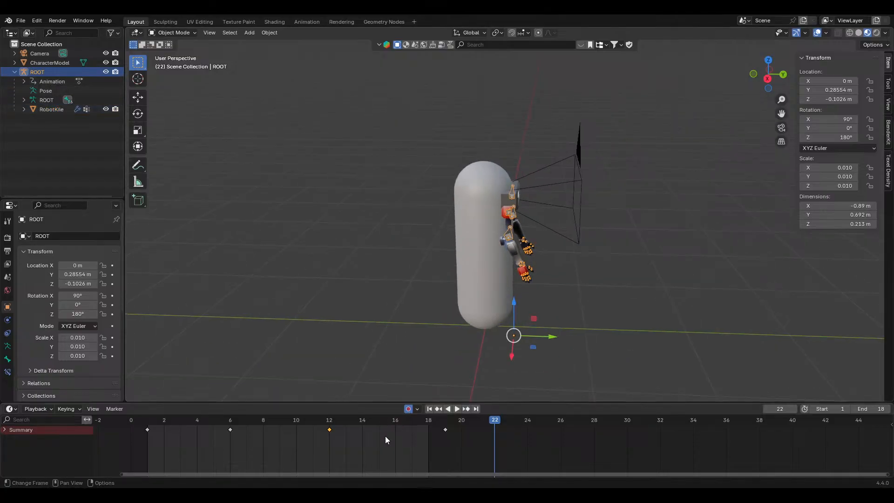
{"action": "key", "text": "space"}
{"action": "key", "text": "space"}
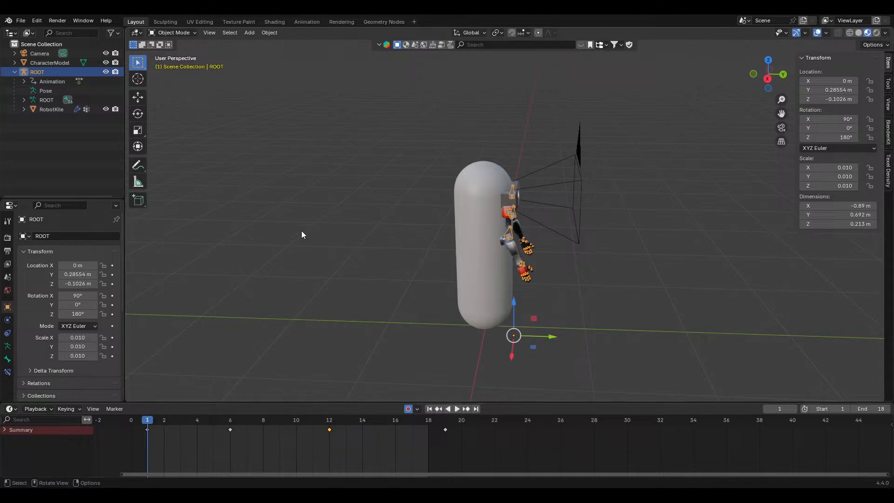
{"action": "left_click", "coordinate": [23, 100]}
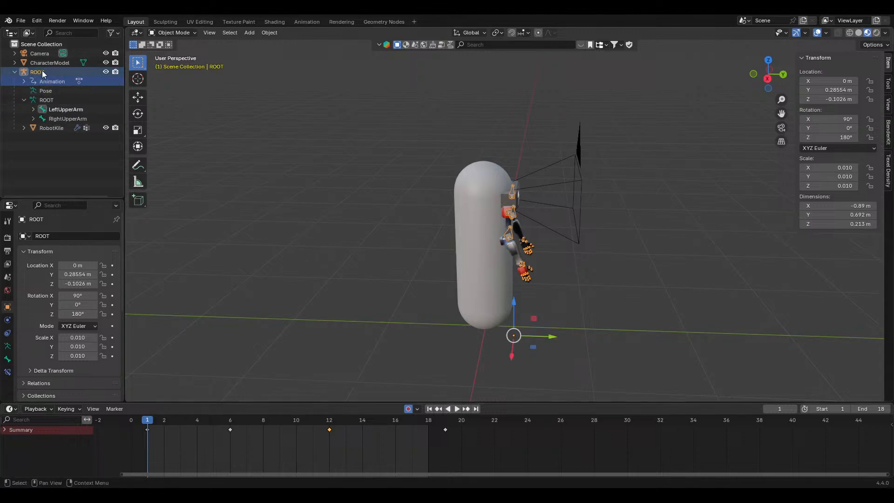
{"action": "left_click", "coordinate": [24, 100]}
Try to move the ROOT armature freely at frame 1, and turn off automatic keyframing
{"action": "scroll", "coordinate": [464, 206], "scroll_direction": "up", "scroll_amount": 2}
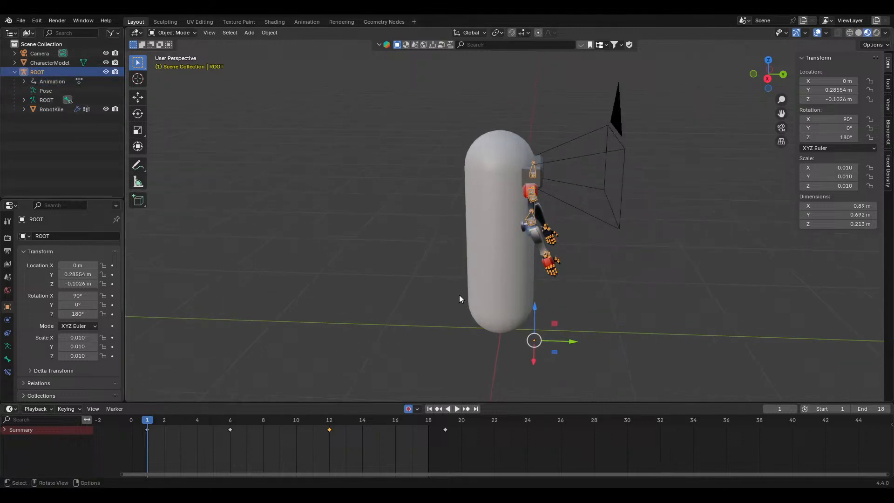
{"action": "left_click_drag", "start_coordinate": [480, 461], "coordinate": [142, 419]}
{"action": "middle_click_drag", "start_coordinate": [460, 193], "coordinate": [478, 199]}
{"action": "scroll", "coordinate": [478, 200], "scroll_direction": "up", "scroll_amount": 2}
{"action": "key", "text": "g"}
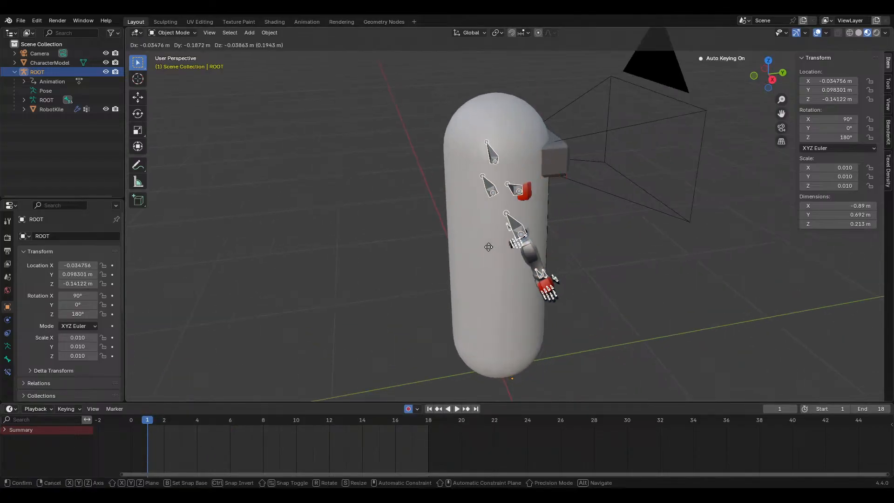
{"action": "right_click", "coordinate": [487, 269]}
{"action": "left_click", "coordinate": [408, 409]}
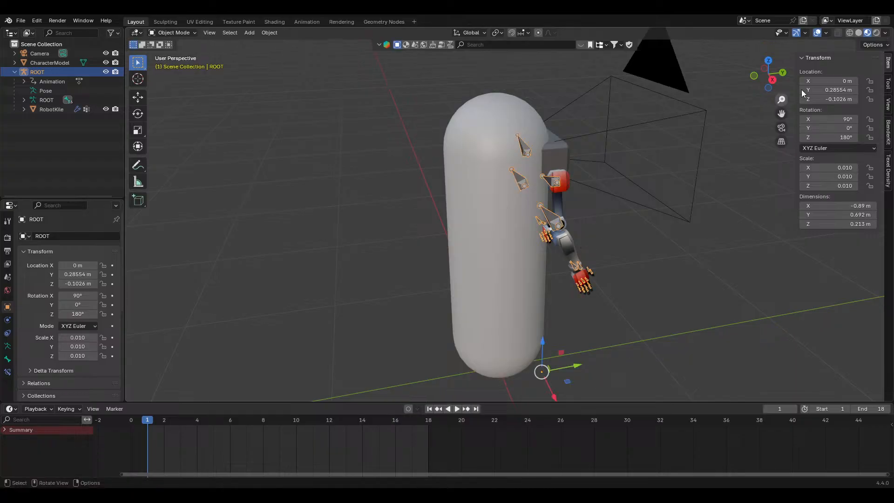
Set the ROOT armature's Y location to 0 m and play the animation to check the arm position
{"action": "left_click", "coordinate": [829, 90]}
{"action": "type", "text": "0"}
{"action": "key", "text": "Return"}
{"action": "middle_click_drag", "start_coordinate": [598, 249], "coordinate": [411, 236]}
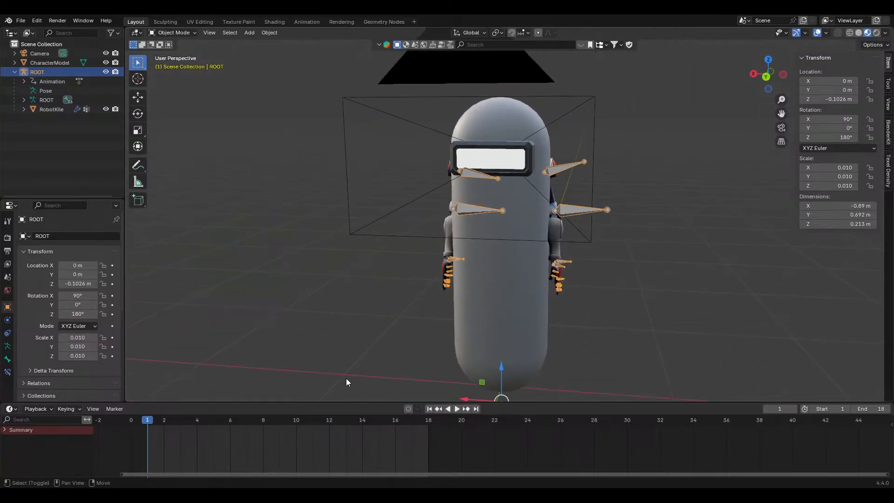
{"action": "key", "text": "space"}
{"action": "key", "text": "Escape"}
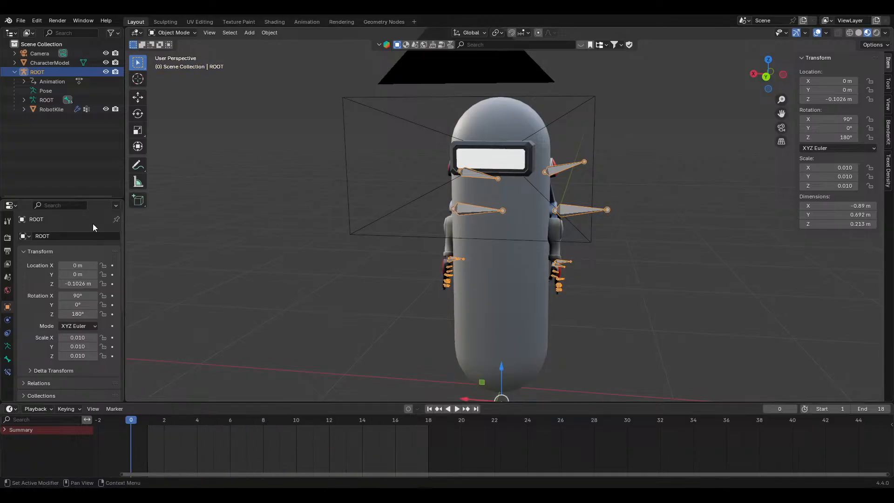
Delete the ROOT armature together with its RobotKile mesh
{"action": "right_click", "coordinate": [52, 74]}
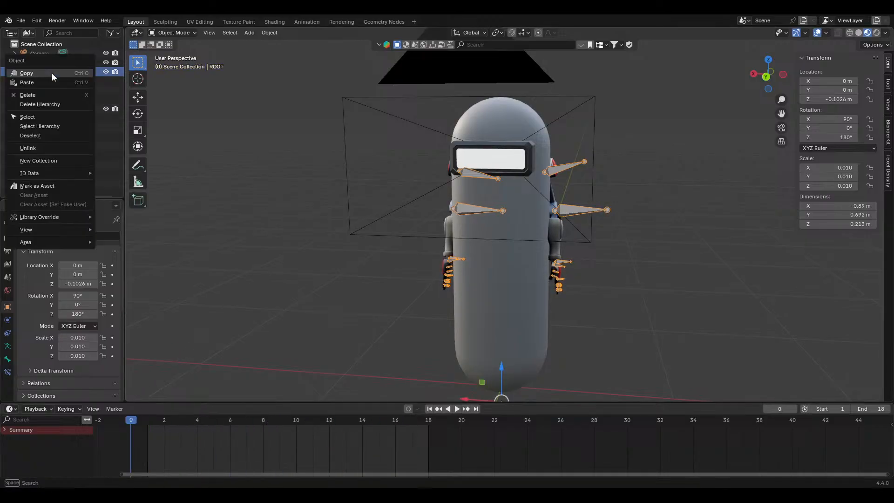
{"action": "left_click", "coordinate": [46, 132]}
{"action": "key", "text": "Delete"}
Import Running_Anim.fbx from the Placeholder Arms Animations folder at scale 1.00 with animation included
{"action": "left_click", "coordinate": [21, 20]}
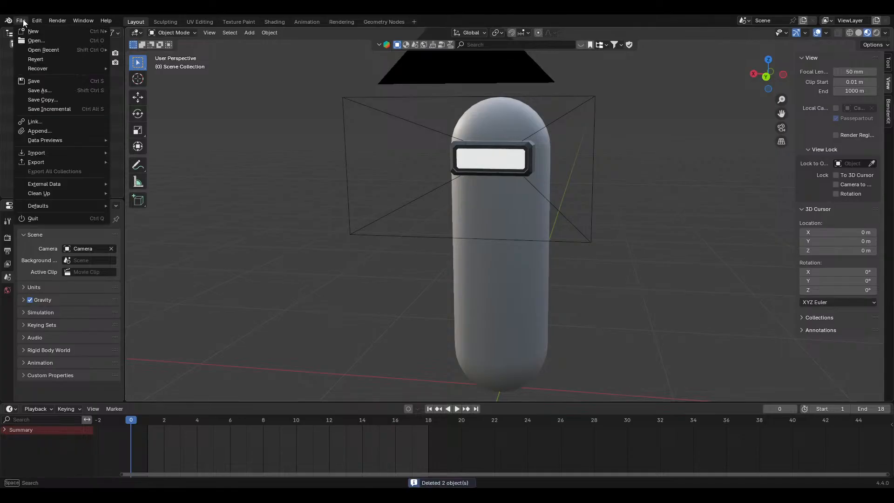
{"action": "mouse_move", "coordinate": [61, 152]}
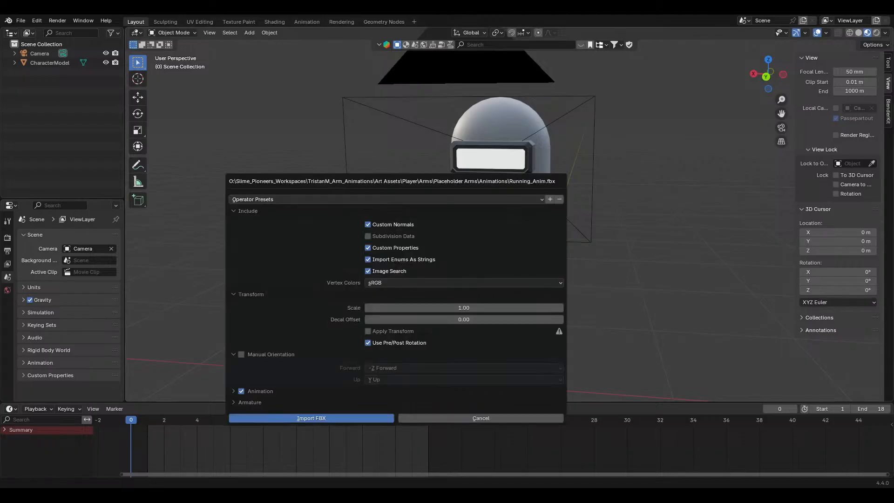
{"action": "left_click", "coordinate": [311, 419]}
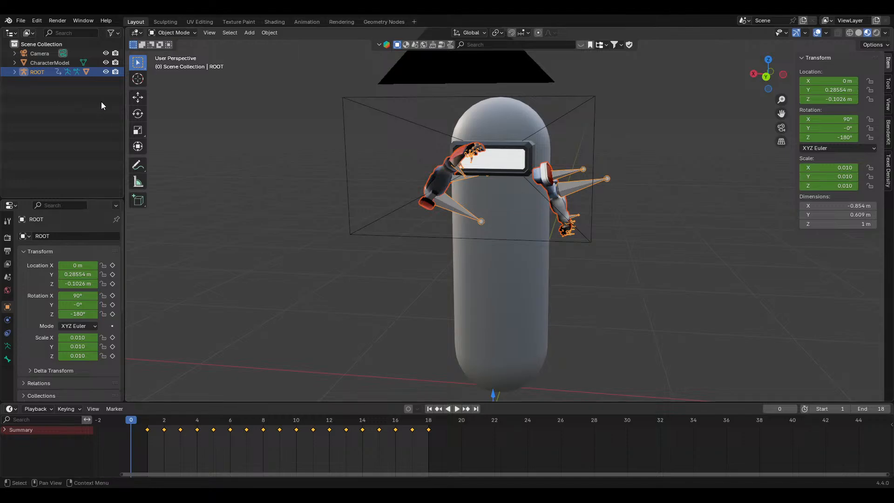
Select the imported ROOT armature and examine how the arms sit on the capsule character from the side
{"action": "middle_click_drag", "start_coordinate": [298, 161], "coordinate": [400, 179]}
{"action": "scroll", "coordinate": [479, 185], "scroll_direction": "up", "scroll_amount": 3}
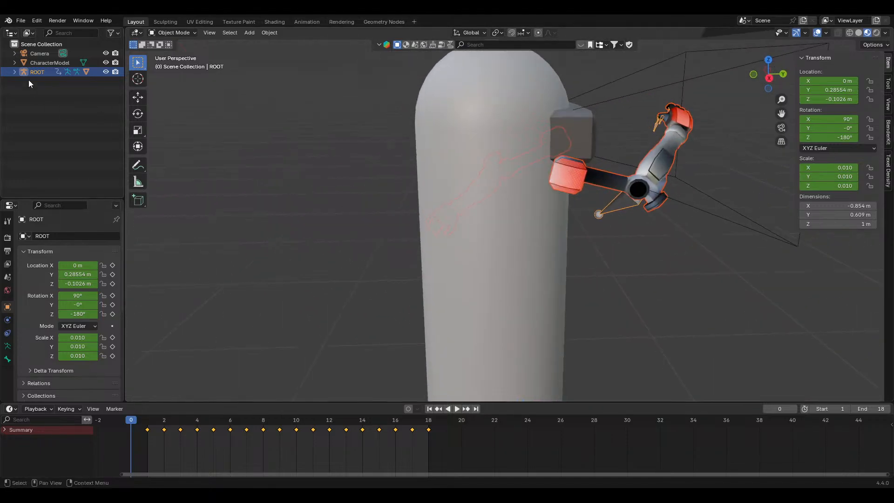
{"action": "left_click", "coordinate": [257, 185]}
{"action": "left_click", "coordinate": [37, 72]}
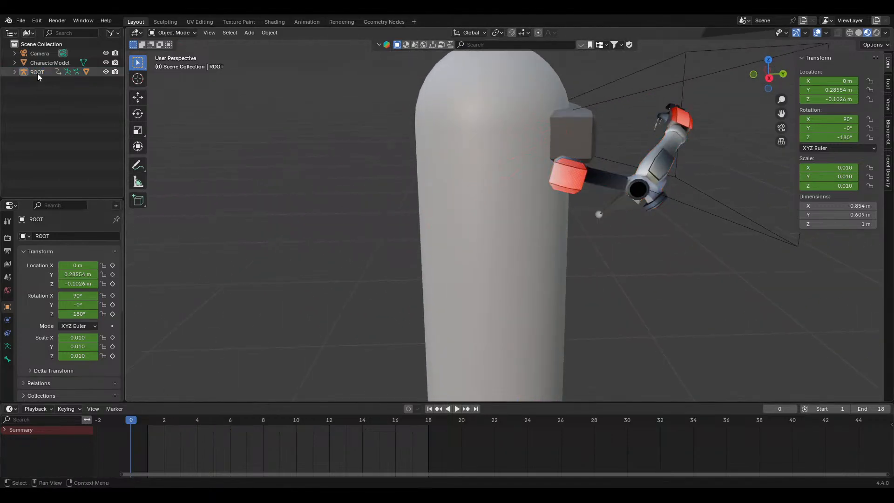
{"action": "scroll", "coordinate": [368, 247], "scroll_direction": "down", "scroll_amount": 5}
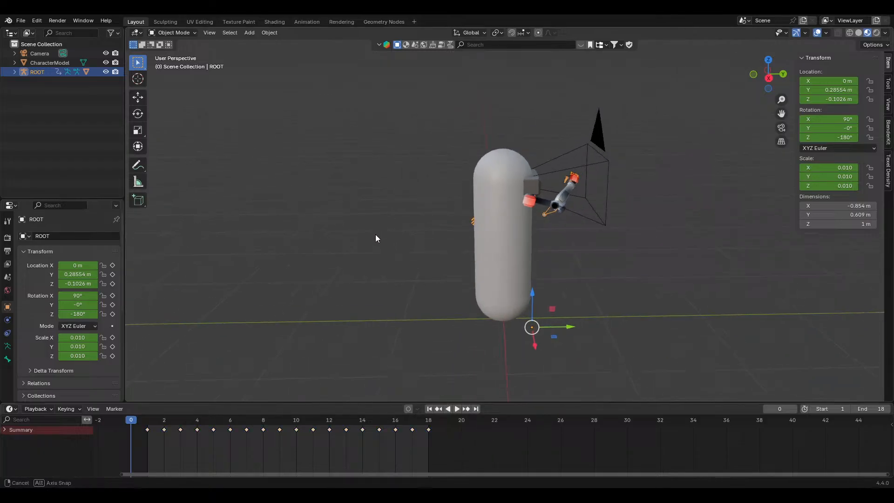
{"action": "middle_click_drag", "start_coordinate": [376, 233], "coordinate": [398, 261]}
{"action": "scroll", "coordinate": [398, 261], "scroll_direction": "up", "scroll_amount": 1}
Try to delete keyframes at the end of the running animation, and undo the deletion
{"action": "left_click_drag", "start_coordinate": [445, 454], "coordinate": [423, 421]}
{"action": "key", "text": "Delete"}
{"action": "key", "text": "Home"}
{"action": "key", "text": "ctrl+z"}
{"action": "key", "text": "ctrl+z"}
At frame 3, view the ROOT armature's rest pose in Edit Mode and return to Object Mode
{"action": "left_click_drag", "start_coordinate": [121, 421], "coordinate": [157, 426]}
{"action": "left_click", "coordinate": [199, 466]}
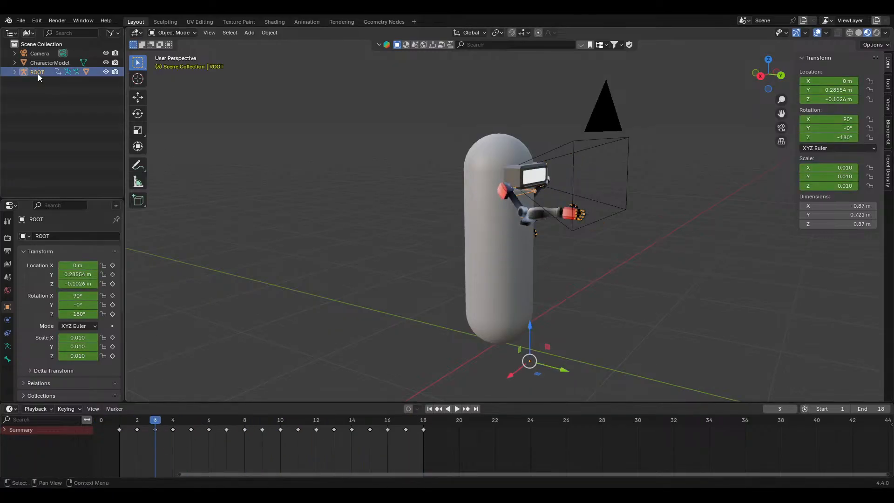
{"action": "left_click", "coordinate": [172, 33]}
{"action": "left_click", "coordinate": [175, 54]}
{"action": "left_click", "coordinate": [180, 34]}
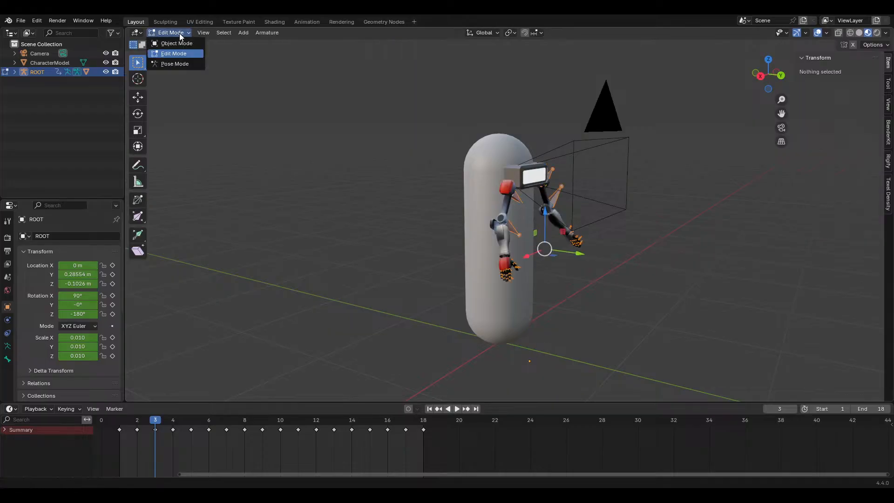
{"action": "left_click", "coordinate": [179, 43]}
{"action": "left_click", "coordinate": [256, 225]}
Expand the ROOT hierarchy and try shifting the armature along Y, undoing the shift
{"action": "left_click", "coordinate": [7, 74]}
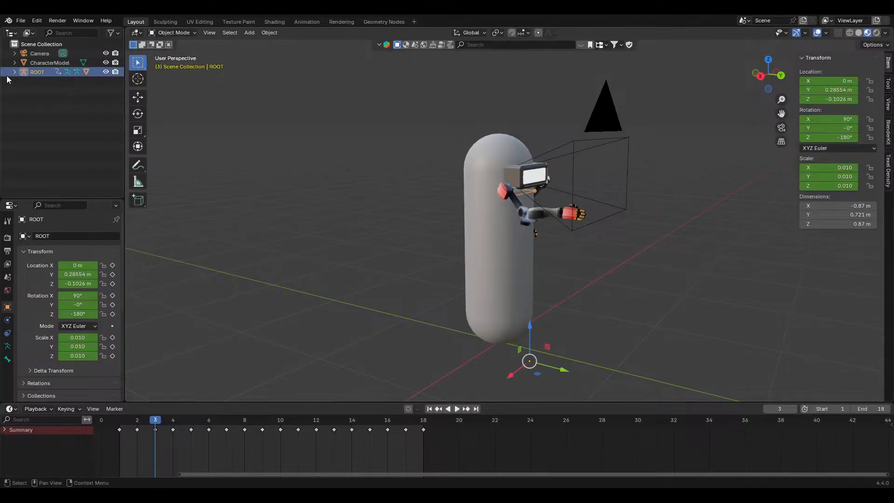
{"action": "left_click", "coordinate": [15, 72]}
{"action": "left_click", "coordinate": [30, 63]}
{"action": "left_click", "coordinate": [38, 73]}
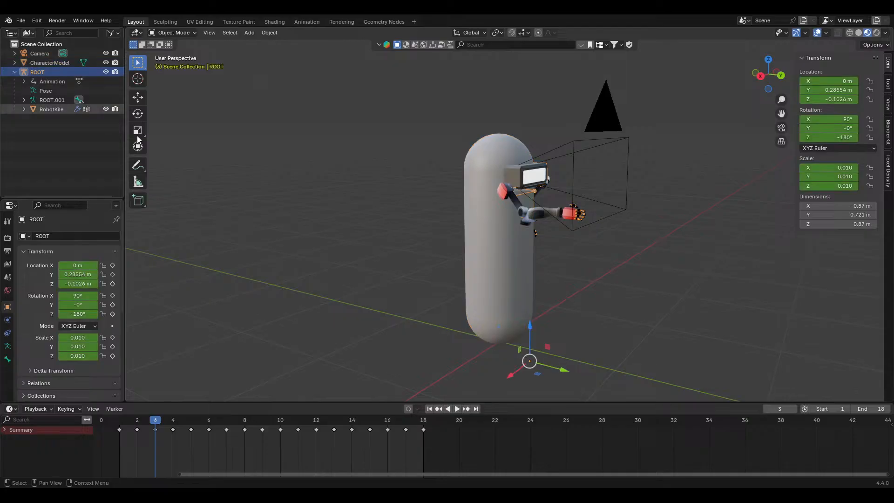
{"action": "middle_click_drag", "start_coordinate": [408, 234], "coordinate": [437, 238]}
{"action": "left_click_drag", "start_coordinate": [823, 90], "coordinate": [782, 91]}
{"action": "key", "text": "ctrl+z"}
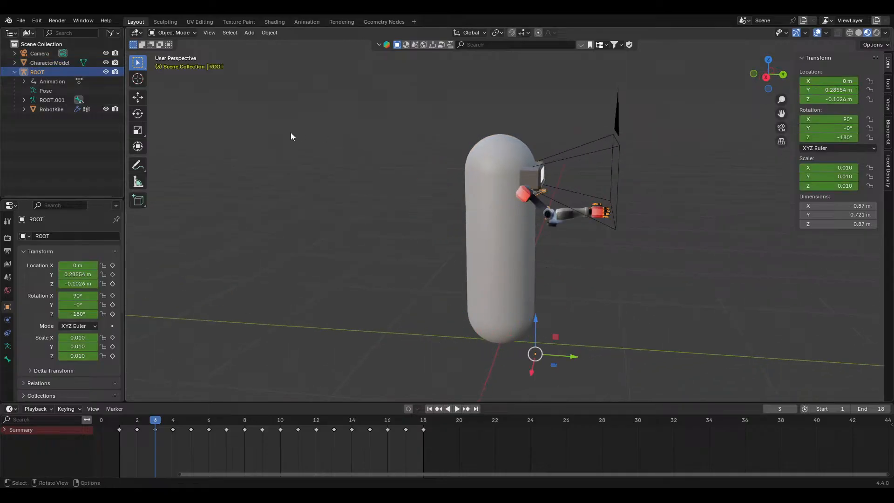
Try to set the animated ROOT armature's Y location to 0 m, and play the animation from frame 3
{"action": "middle_click_drag", "start_coordinate": [290, 132], "coordinate": [215, 120]}
{"action": "left_click", "coordinate": [44, 66]}
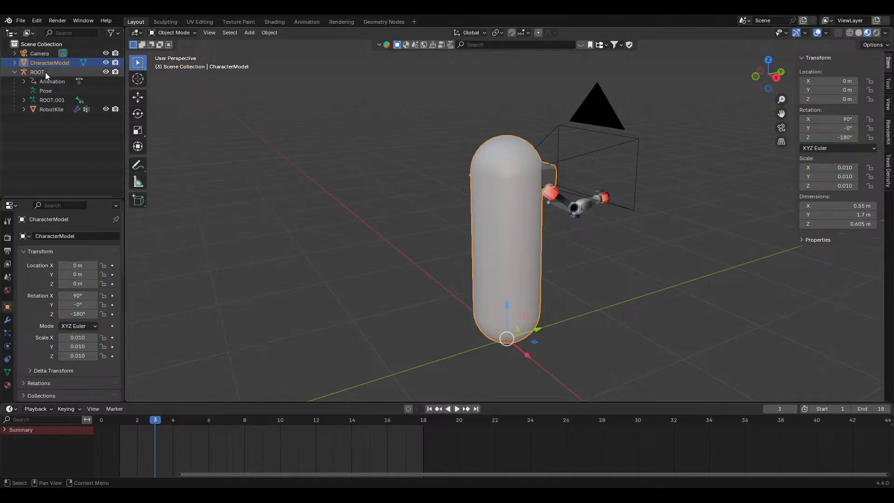
{"action": "left_click", "coordinate": [45, 71]}
{"action": "left_click", "coordinate": [829, 90]}
{"action": "type", "text": "0"}
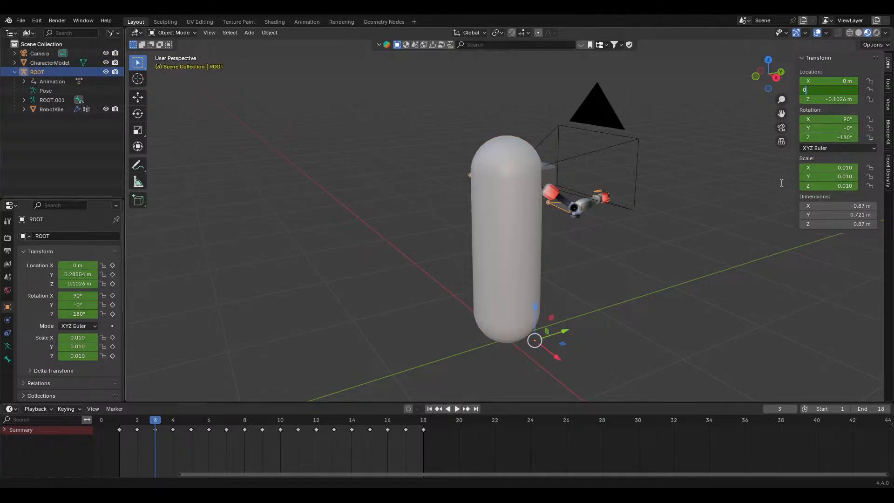
{"action": "key", "text": "Return"}
{"action": "middle_click_drag", "start_coordinate": [601, 263], "coordinate": [569, 260]}
{"action": "key", "text": "space"}
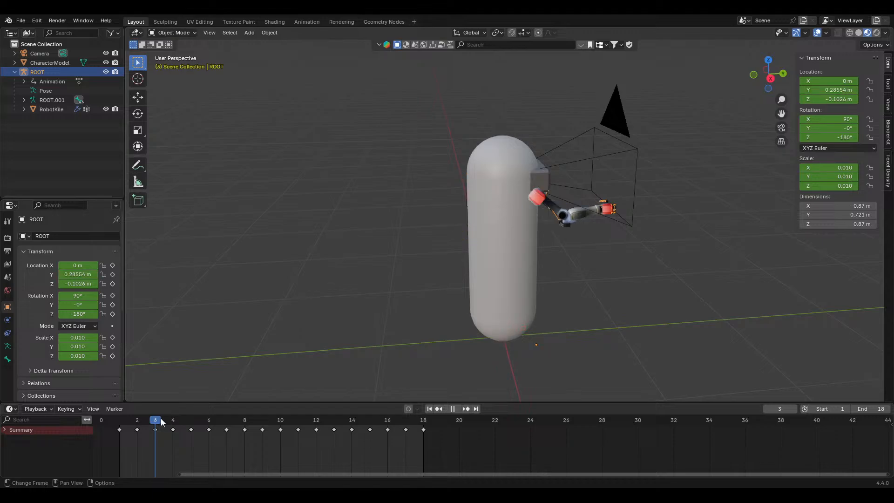
{"action": "left_click_drag", "start_coordinate": [149, 423], "coordinate": [123, 426]}
Expand the ROOT action's channels in the timeline and select the ROOT channel among the bone channels
{"action": "left_click", "coordinate": [5, 430]}
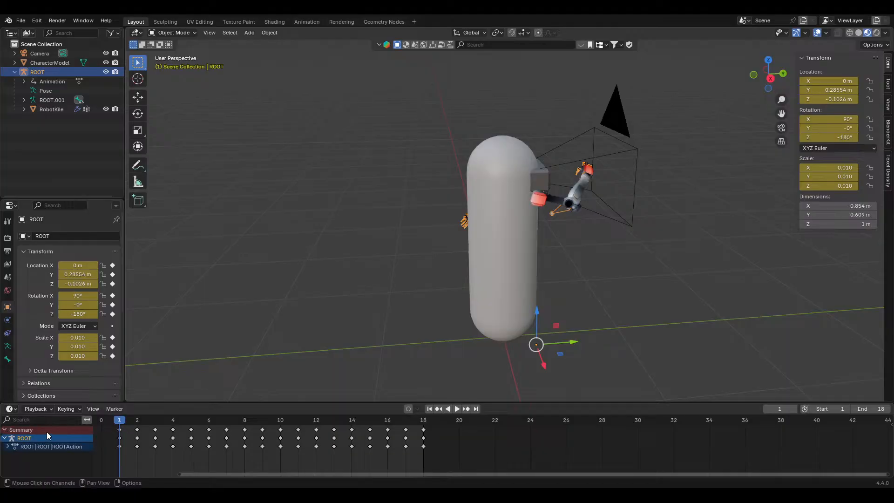
{"action": "middle_click_drag", "start_coordinate": [154, 454], "coordinate": [175, 459]}
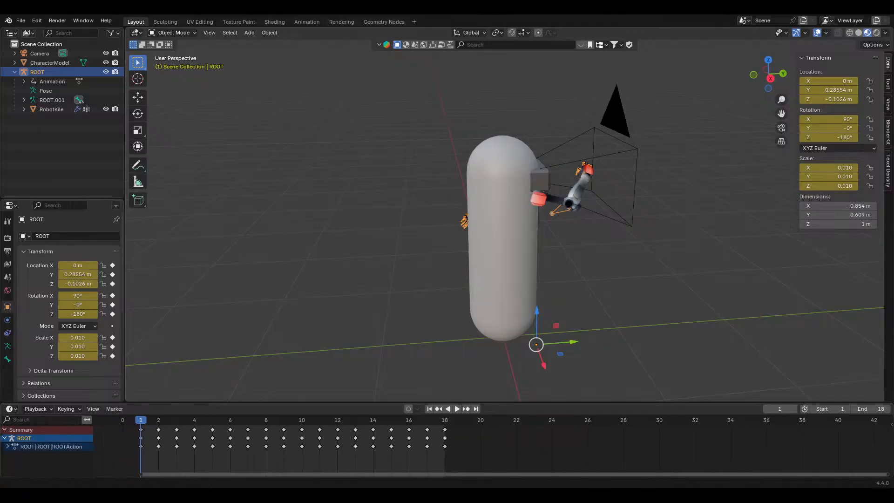
{"action": "left_click", "coordinate": [7, 446]}
{"action": "scroll", "coordinate": [25, 450], "scroll_direction": "down", "scroll_amount": 2}
{"action": "scroll", "coordinate": [25, 450], "scroll_direction": "up", "scroll_amount": 2}
{"action": "scroll", "coordinate": [121, 448], "scroll_direction": "down", "scroll_amount": 2}
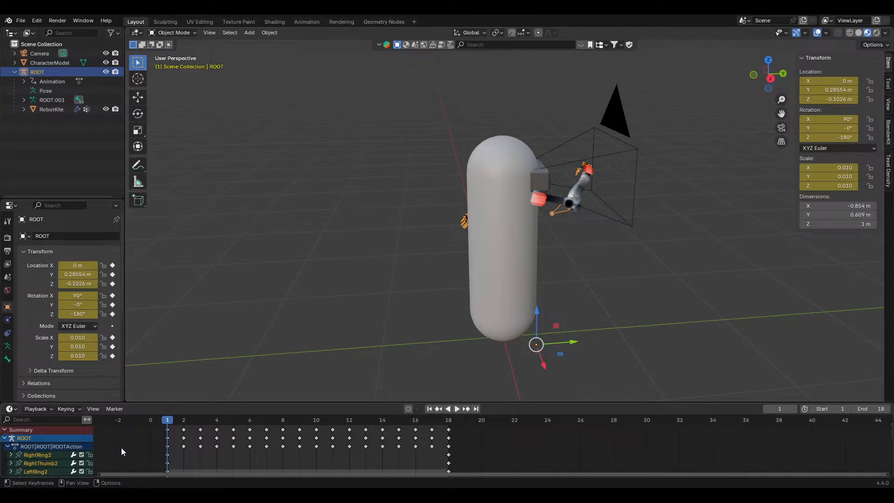
{"action": "scroll", "coordinate": [63, 447], "scroll_direction": "down", "scroll_amount": 6}
{"action": "scroll", "coordinate": [64, 447], "scroll_direction": "down", "scroll_amount": 6}
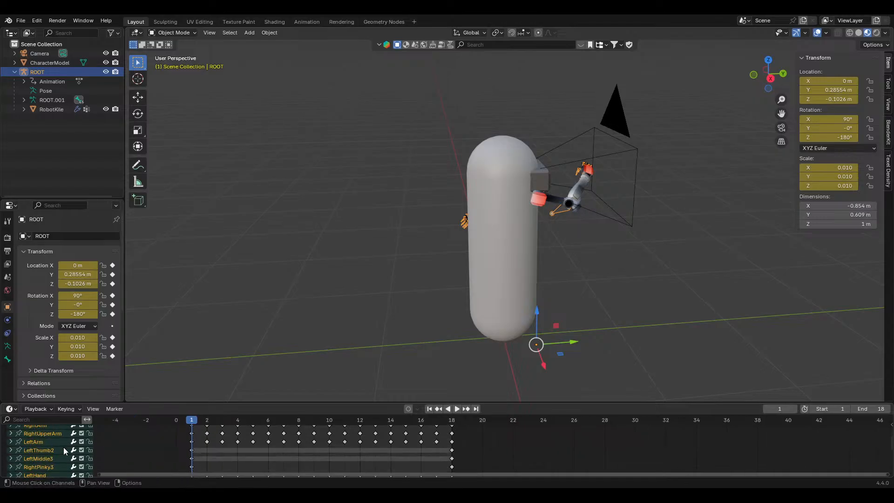
{"action": "scroll", "coordinate": [63, 447], "scroll_direction": "down", "scroll_amount": 2}
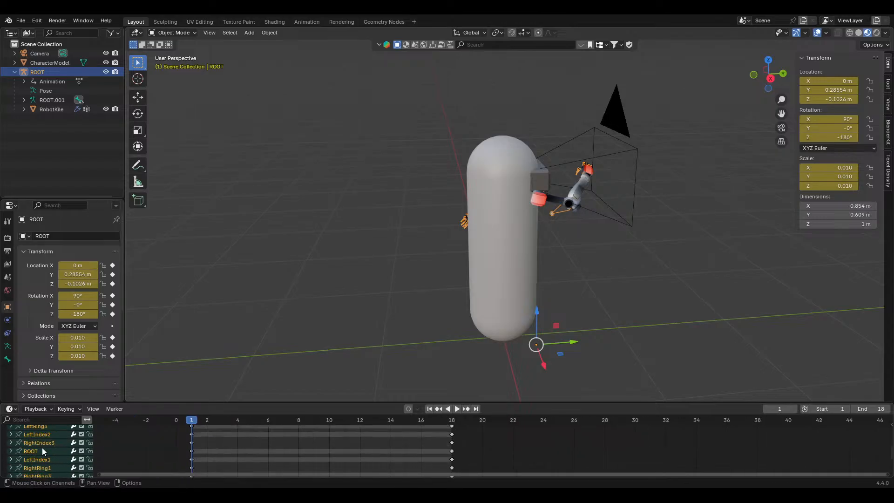
{"action": "left_click", "coordinate": [42, 450]}
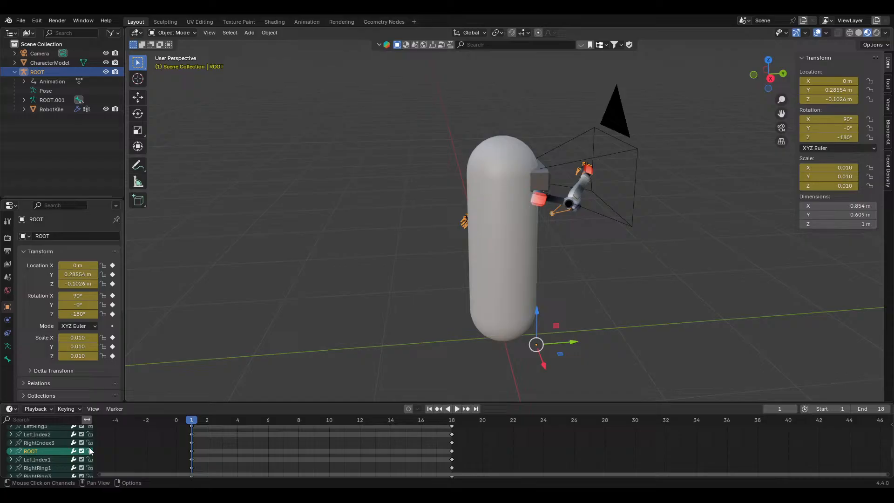
Delete the ROOT channel's keyframes at frames 1 and 18, and play the animation
{"action": "double_click", "coordinate": [192, 450]}
{"action": "left_click", "coordinate": [452, 456], "text": "ctrl"}
{"action": "scroll", "coordinate": [479, 272], "scroll_direction": "up", "scroll_amount": 3}
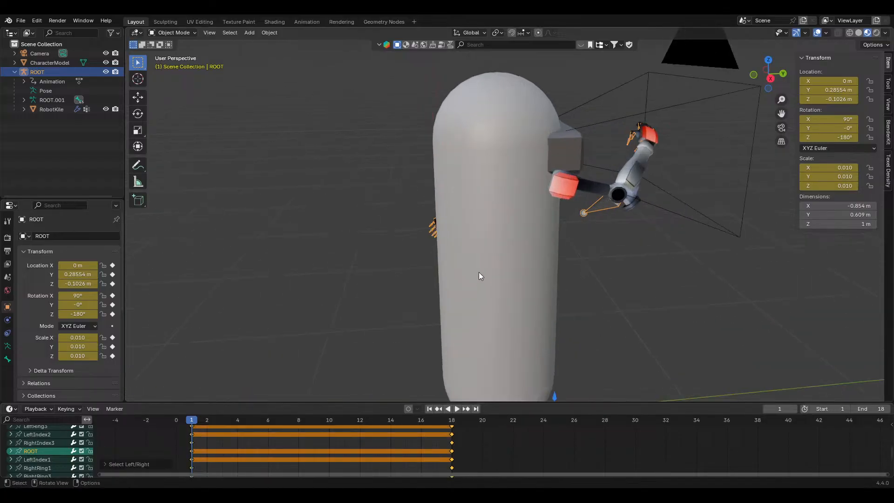
{"action": "double_click", "coordinate": [452, 452]}
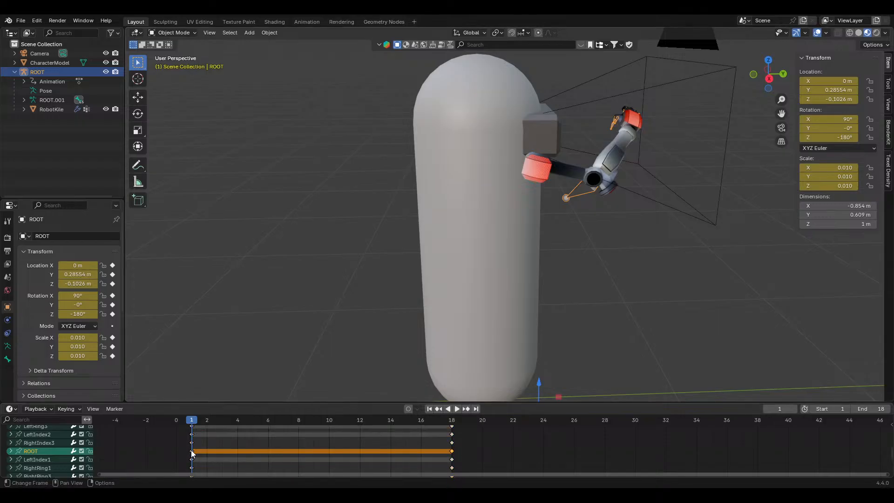
{"action": "key", "text": "Delete"}
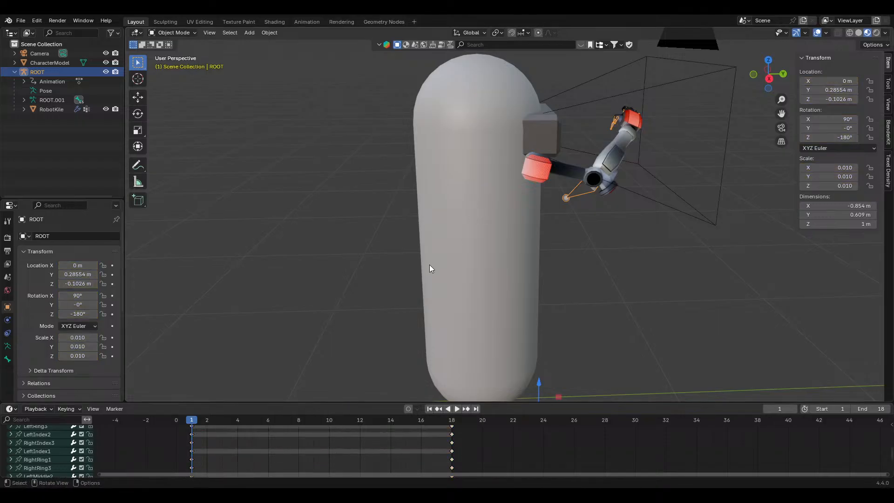
{"action": "key", "text": "space"}
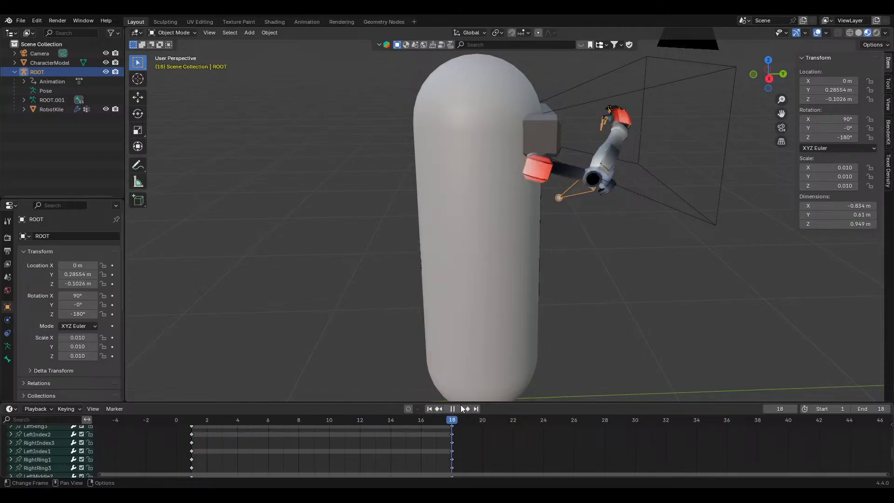
Stop playback, set the ROOT armature's Y location to 0 m, and scrub the animation to frame 21
{"action": "key", "text": "space"}
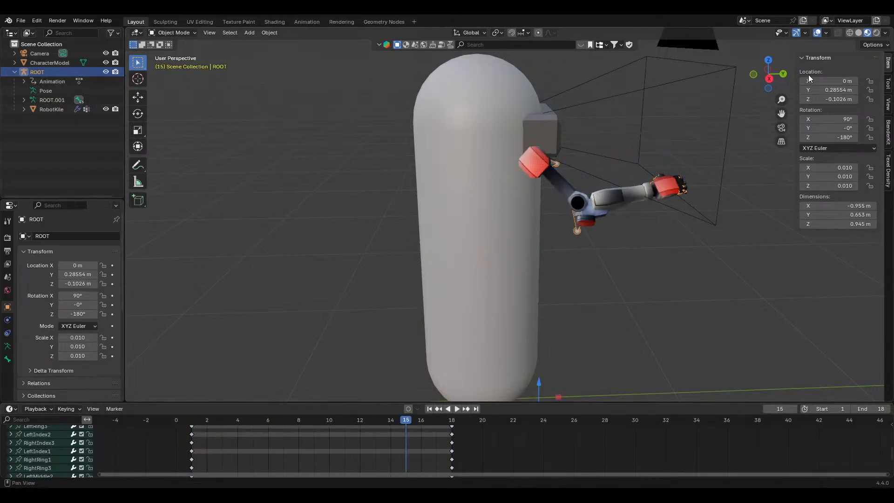
{"action": "left_click", "coordinate": [838, 89]}
{"action": "type", "text": "0"}
{"action": "key", "text": "Return"}
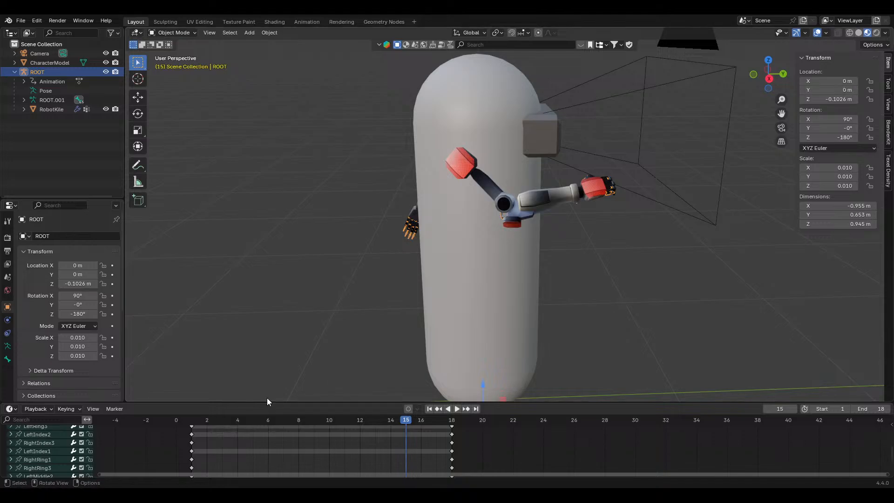
{"action": "left_click_drag", "start_coordinate": [228, 417], "coordinate": [498, 418]}
{"action": "middle_click_drag", "start_coordinate": [326, 317], "coordinate": [297, 295]}
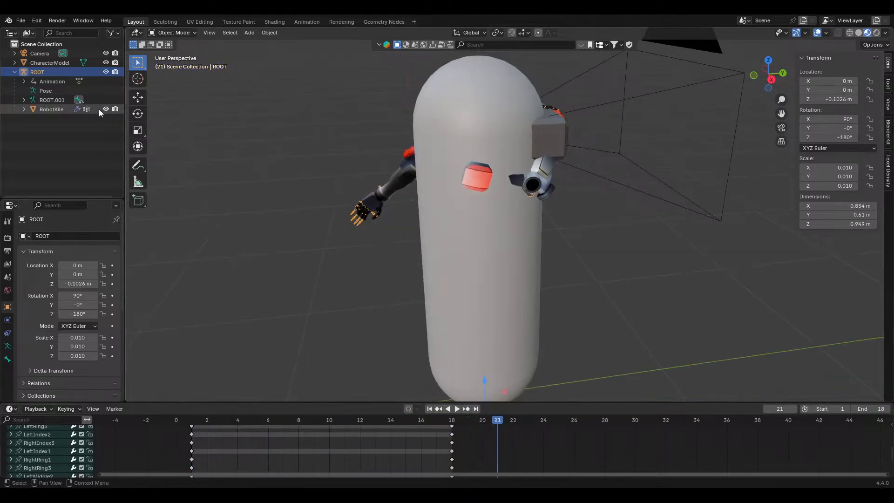
Collapse and deselect the ROOT hierarchy, and play the animation from frame 1, stopping at frame 11
{"action": "left_click", "coordinate": [15, 72]}
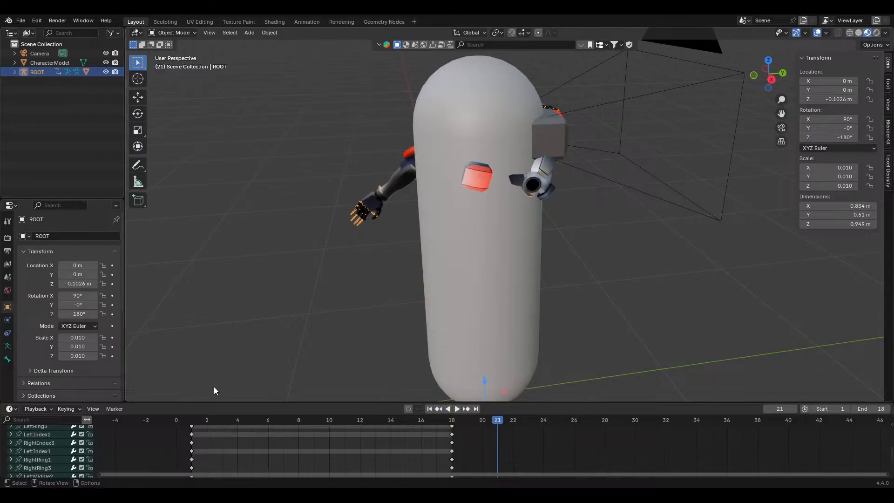
{"action": "left_click", "coordinate": [370, 301]}
{"action": "scroll", "coordinate": [250, 460], "scroll_direction": "up", "scroll_amount": 2}
{"action": "scroll", "coordinate": [476, 262], "scroll_direction": "down", "scroll_amount": 1}
{"action": "middle_click_drag", "start_coordinate": [363, 431], "coordinate": [553, 440]}
{"action": "scroll", "coordinate": [553, 438], "scroll_direction": "up", "scroll_amount": 1}
{"action": "scroll", "coordinate": [517, 268], "scroll_direction": "up", "scroll_amount": 2}
{"action": "middle_click_drag", "start_coordinate": [512, 266], "coordinate": [472, 301]}
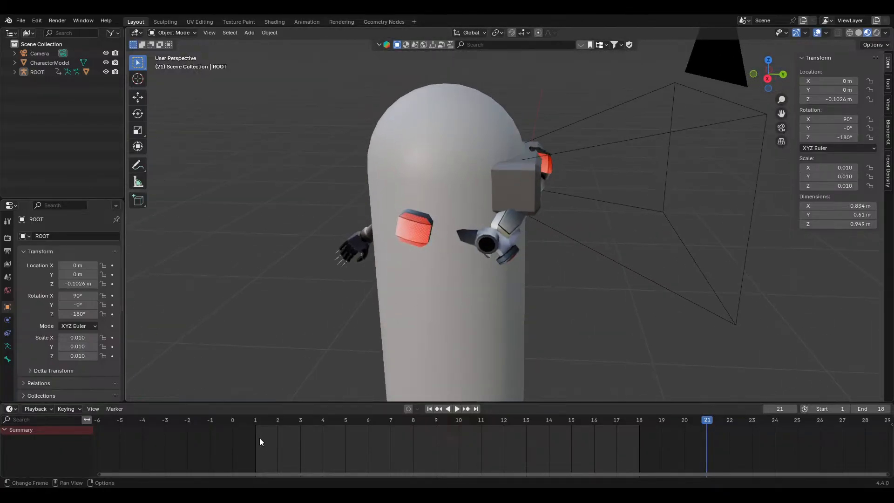
{"action": "left_click", "coordinate": [256, 421]}
{"action": "key", "text": "space"}
{"action": "left_click", "coordinate": [452, 408]}
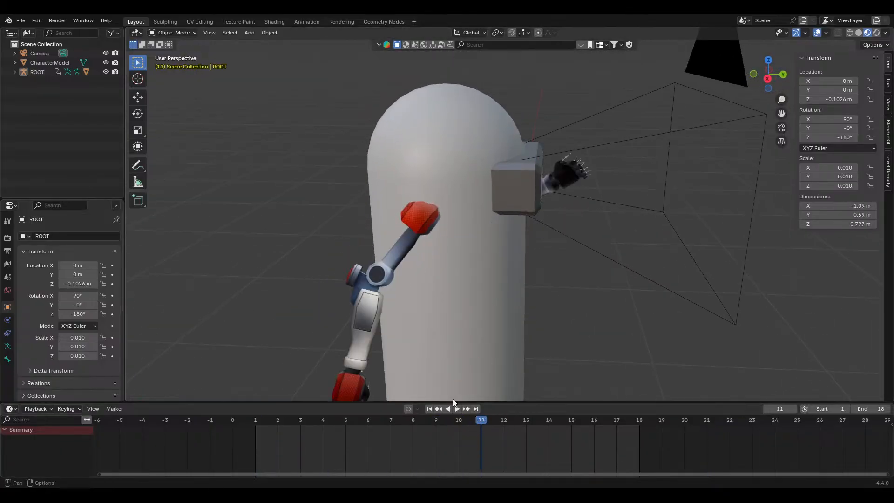
{"action": "middle_click_drag", "start_coordinate": [529, 275], "coordinate": [533, 266]}
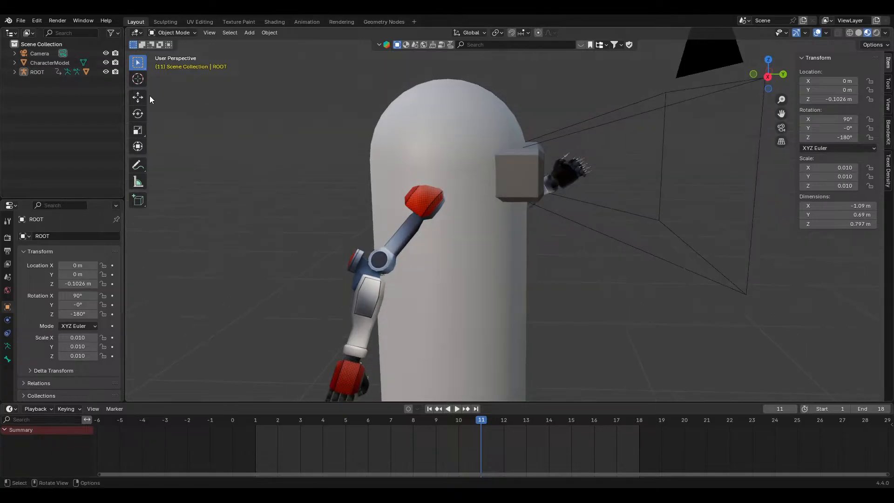
Hide CharacterModel, bring up the camera's lens settings, and save the file
{"action": "left_click", "coordinate": [105, 64]}
{"action": "middle_click_drag", "start_coordinate": [365, 174], "coordinate": [516, 165]}
{"action": "left_click", "coordinate": [516, 165]}
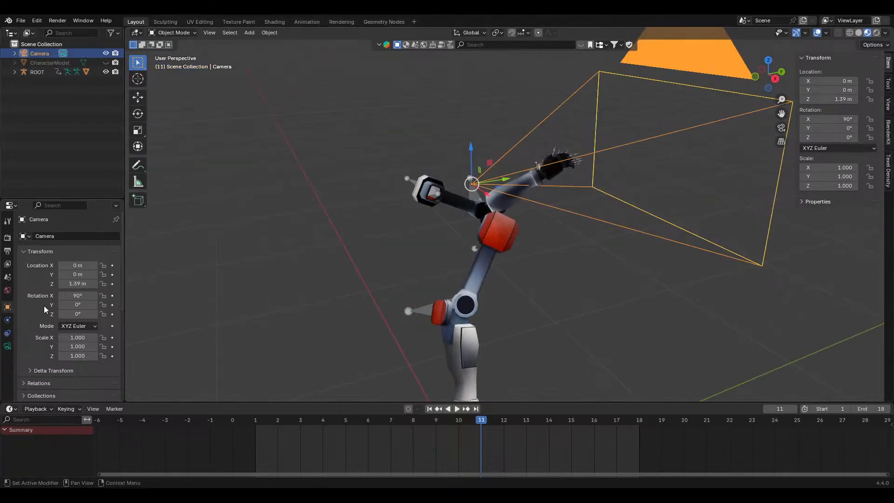
{"action": "left_click", "coordinate": [7, 346]}
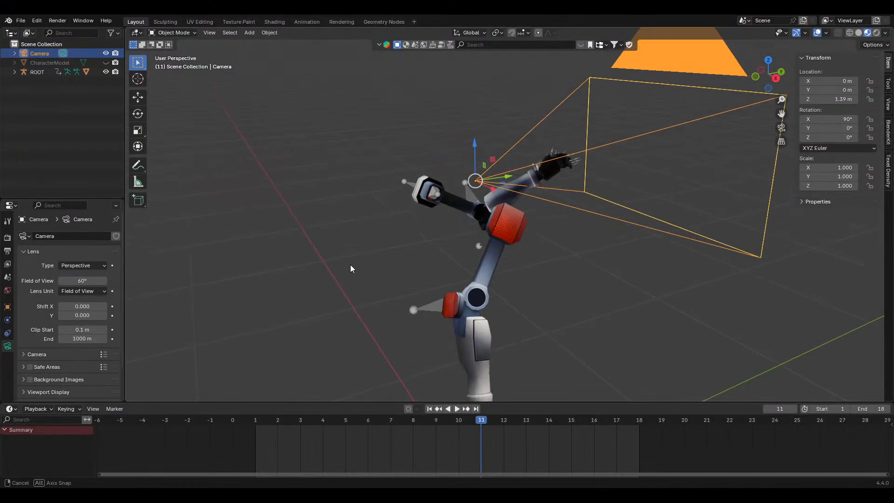
{"action": "key", "text": "ctrl+s"}
Look through the camera and scrub the arm animation back to frame 1
{"action": "key", "text": "KP_0"}
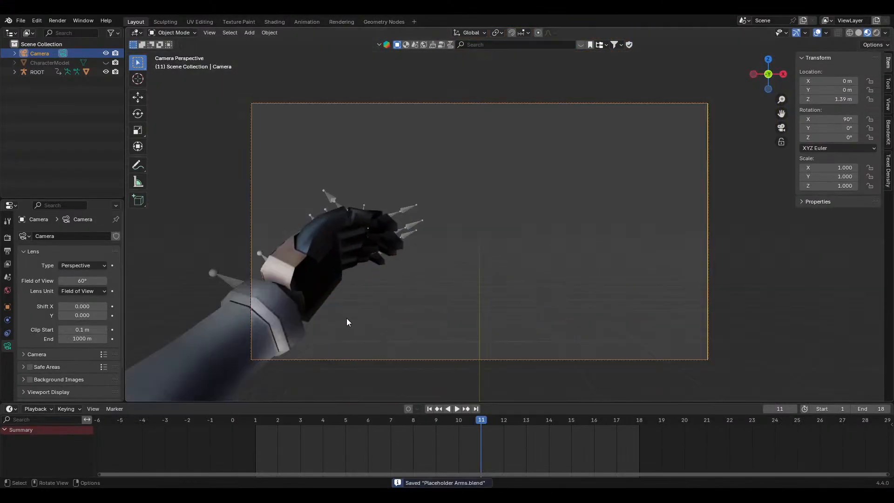
{"action": "left_click_drag", "start_coordinate": [326, 420], "coordinate": [255, 416]}
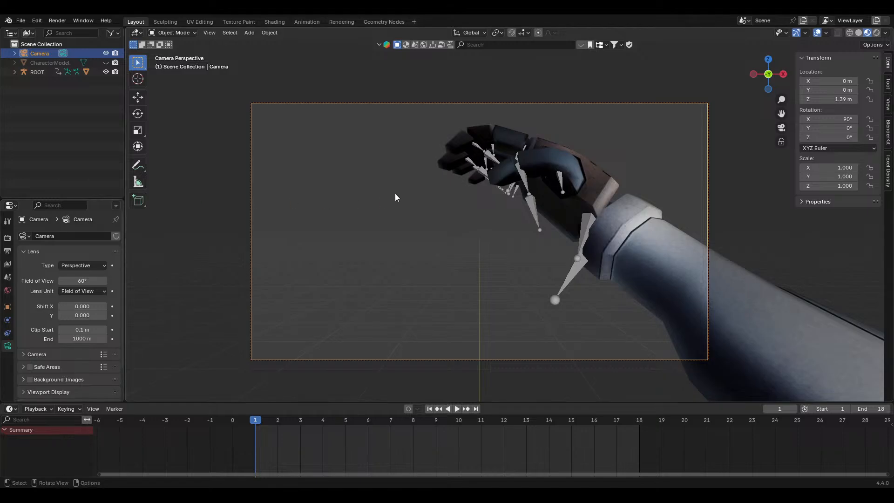
{"action": "middle_click_drag", "start_coordinate": [396, 197], "coordinate": [390, 199]}
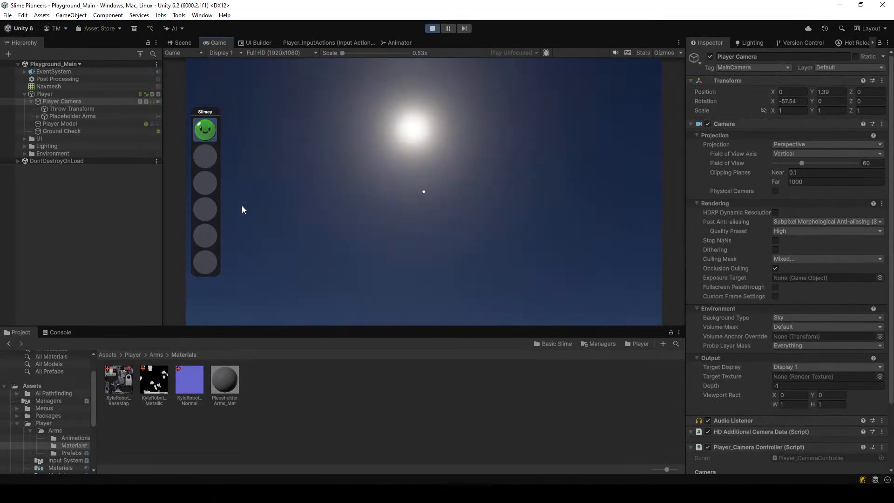
Switch to Unity, exit play mode, and inspect the Player Model and Placeholder Arms in the Scene view
{"action": "key", "text": "ctrl+p"}
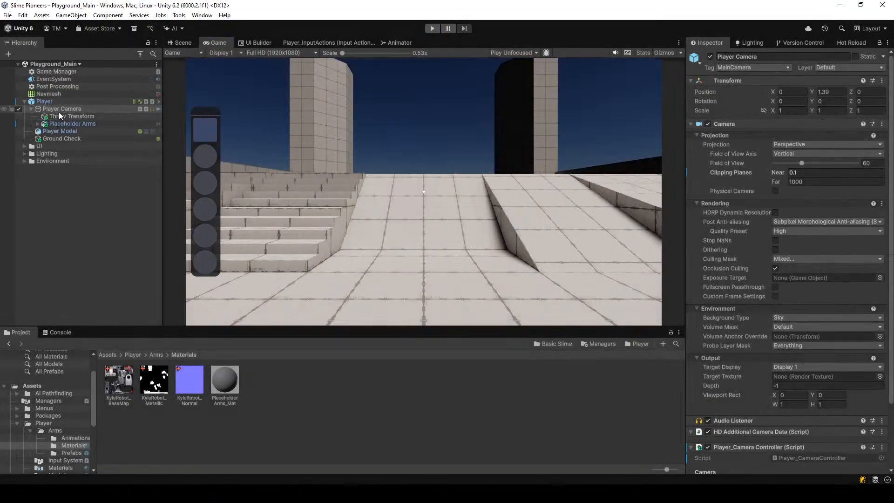
{"action": "left_click", "coordinate": [187, 46]}
{"action": "middle_click_drag", "start_coordinate": [517, 252], "coordinate": [458, 188]}
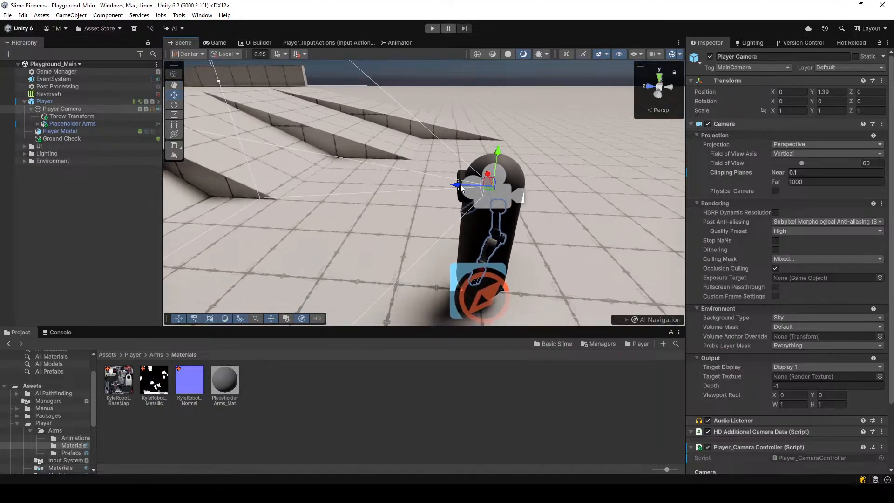
{"action": "double_click", "coordinate": [61, 132]}
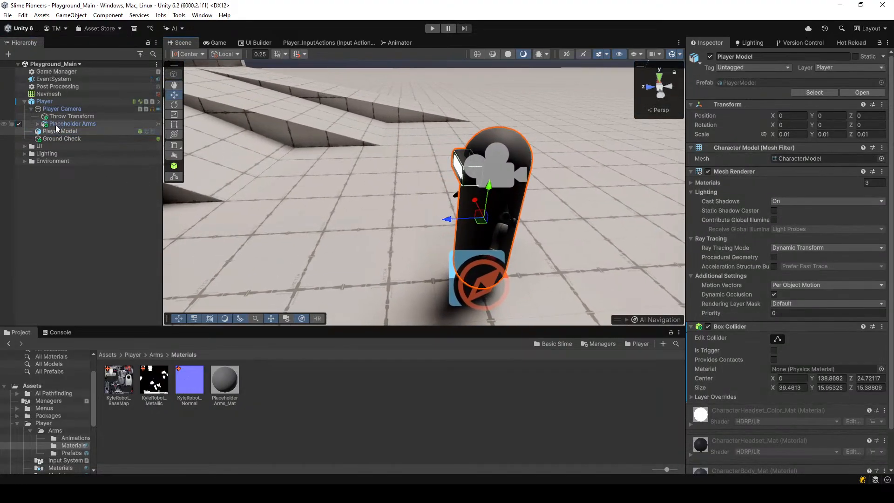
{"action": "double_click", "coordinate": [42, 124]}
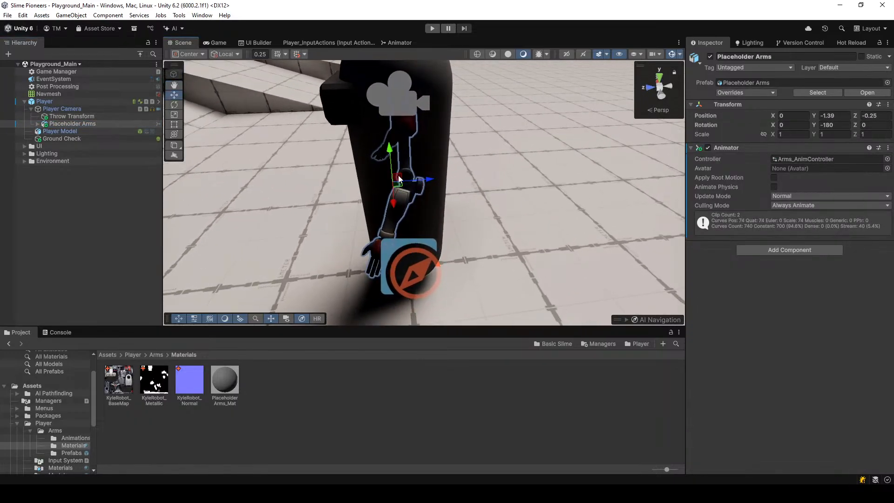
Try shifting the Placeholder Arms along Z, undo the shift, and try a Z position of 0
{"action": "left_click_drag", "start_coordinate": [425, 181], "coordinate": [361, 178]}
{"action": "key", "text": "ctrl+z"}
{"action": "left_click", "coordinate": [864, 116]}
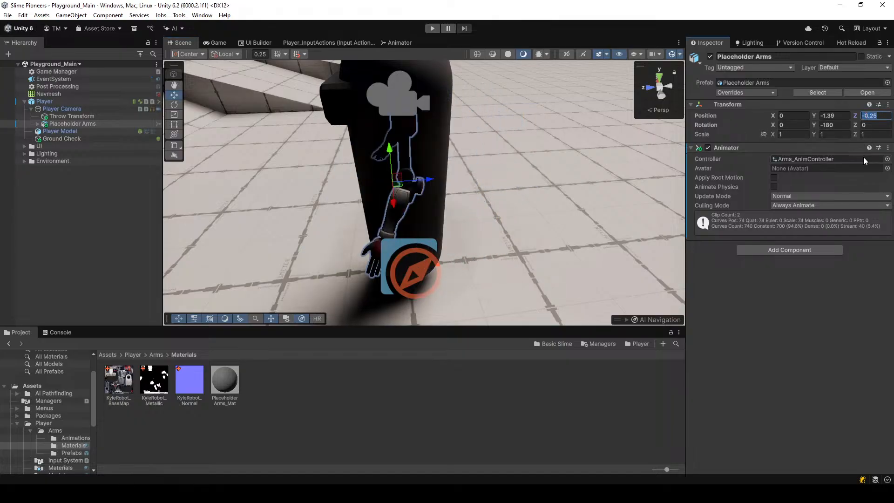
{"action": "type", "text": "0"}
{"action": "left_click_drag", "start_coordinate": [633, 130], "coordinate": [414, 191], "text": "alt"}
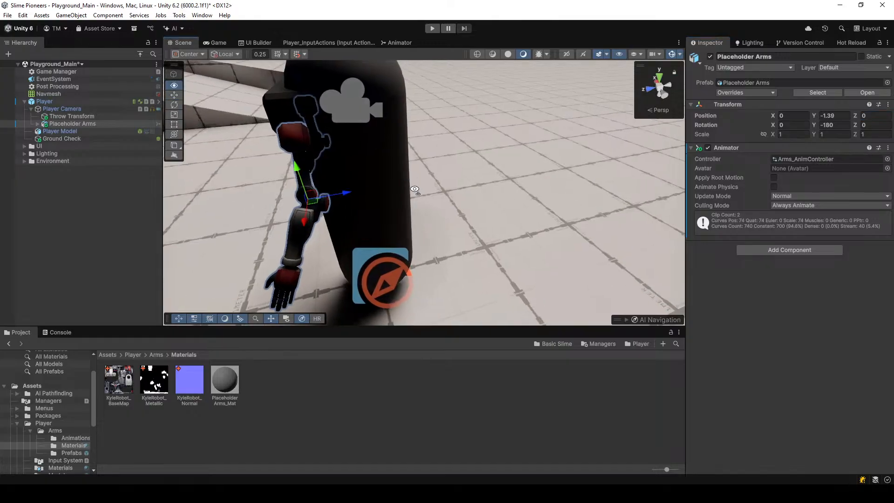
{"action": "right_click_drag", "start_coordinate": [415, 189], "coordinate": [415, 189]}
Switch to Blender, try shifting the ROOT armature along Z, undo the shift, and show CharacterModel
{"action": "key", "text": "alt+Tab"}
{"action": "middle_click_drag", "start_coordinate": [284, 133], "coordinate": [438, 135]}
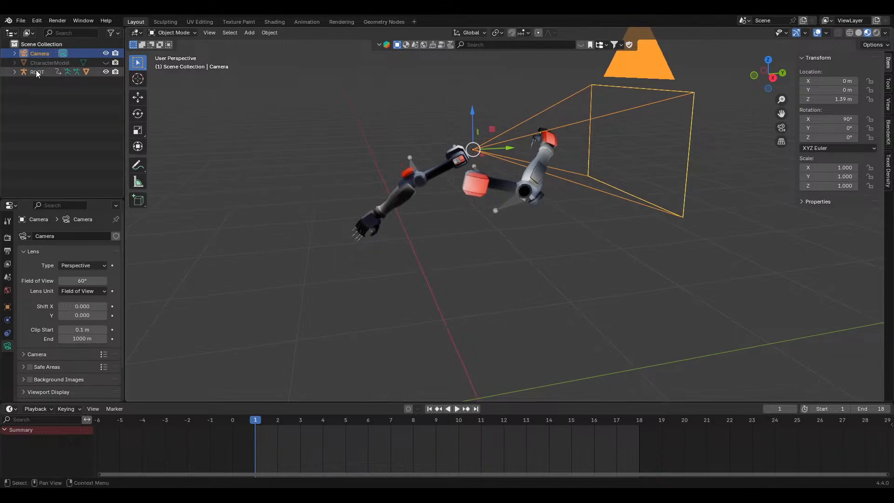
{"action": "left_click", "coordinate": [36, 71]}
{"action": "left_click_drag", "start_coordinate": [816, 98], "coordinate": [832, 98]}
{"action": "key", "text": "ctrl+z"}
{"action": "middle_click_drag", "start_coordinate": [583, 148], "coordinate": [676, 175]}
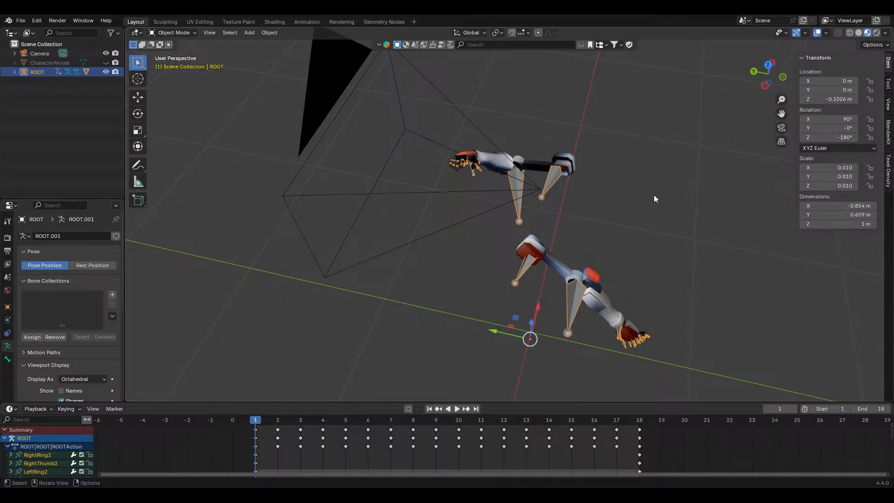
{"action": "left_click", "coordinate": [105, 62]}
{"action": "middle_click_drag", "start_coordinate": [272, 113], "coordinate": [565, 223]}
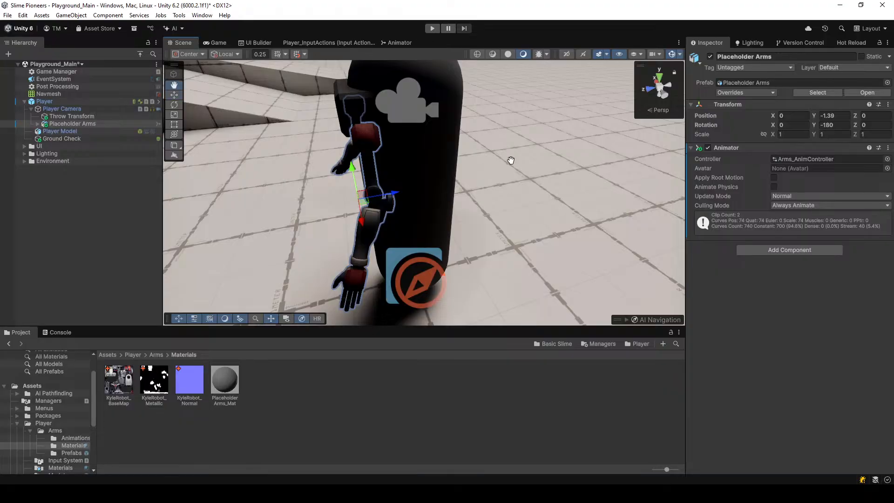
Switch to Unity, undo the Placeholder Arms' Z position change, and examine the arms from the side
{"action": "mouse_move", "coordinate": [511, 160]}
{"action": "middle_mouse_down"}
{"action": "mouse_move", "coordinate": [525, 180]}
{"action": "mouse_move", "coordinate": [514, 166]}
{"action": "middle_mouse_up"}
{"action": "key", "text": "ctrl+z"}
{"action": "right_click_drag", "start_coordinate": [565, 179], "coordinate": [426, 207]}
{"action": "right_click_drag", "start_coordinate": [446, 179], "coordinate": [322, 152]}
Try a Z position of 0.07 for the Placeholder Arms and undo the change
{"action": "left_click", "coordinate": [875, 117]}
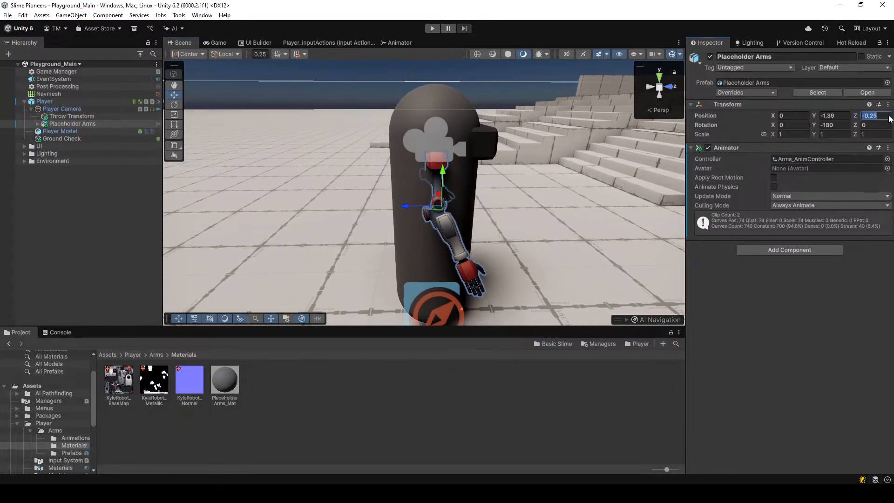
{"action": "left_click_drag", "start_coordinate": [856, 118], "coordinate": [864, 120]}
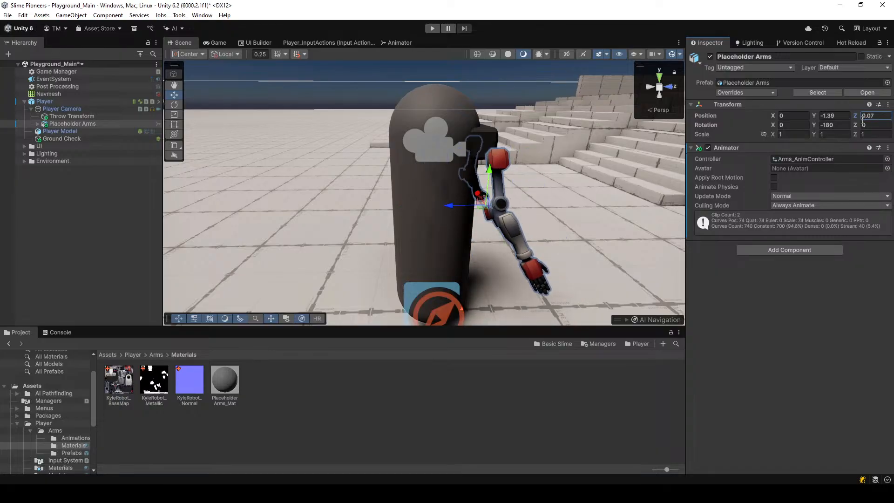
{"action": "key", "text": "ctrl+z"}
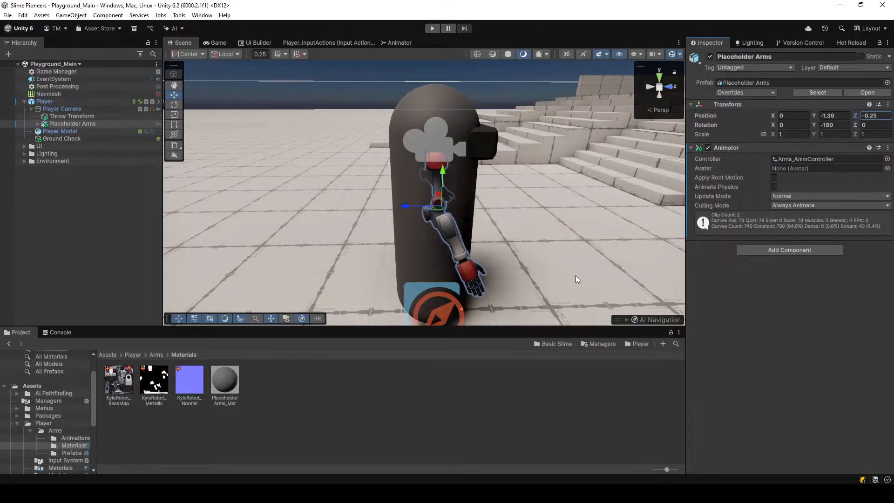
{"action": "right_click_drag", "start_coordinate": [509, 158], "coordinate": [652, 157]}
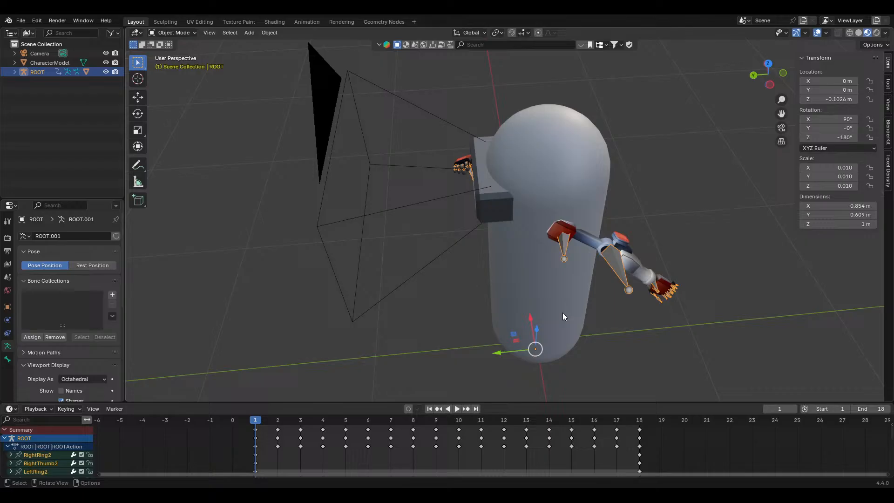
Switch to Blender, examine the arms against the body, hide CharacterModel, and check the arms through the camera
{"action": "middle_click_drag", "start_coordinate": [563, 312], "coordinate": [441, 214]}
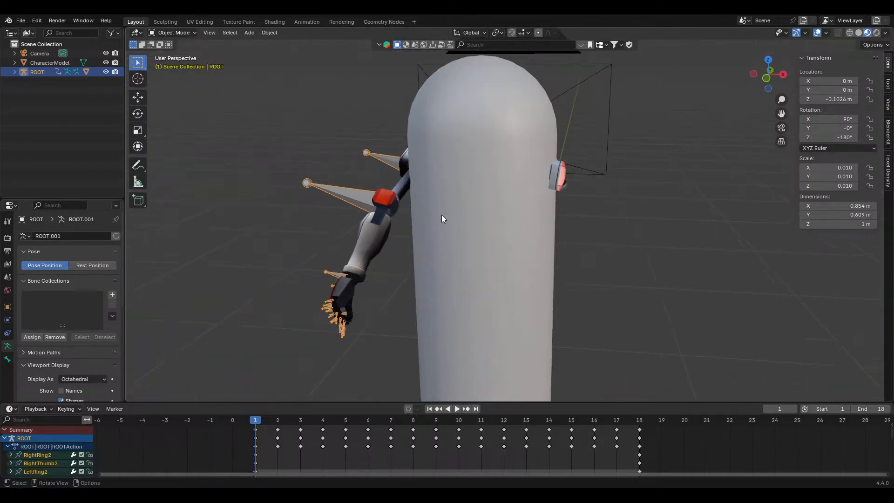
{"action": "scroll", "coordinate": [441, 215], "scroll_direction": "up", "scroll_amount": 2}
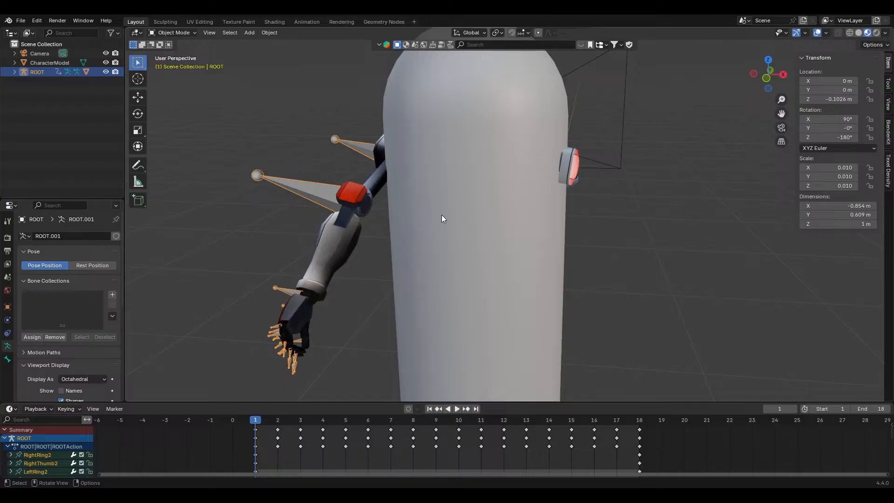
{"action": "middle_click_drag", "start_coordinate": [574, 207], "coordinate": [587, 244]}
{"action": "middle_click_drag", "start_coordinate": [456, 200], "coordinate": [569, 202]}
{"action": "left_click", "coordinate": [568, 201]}
{"action": "key", "text": "h"}
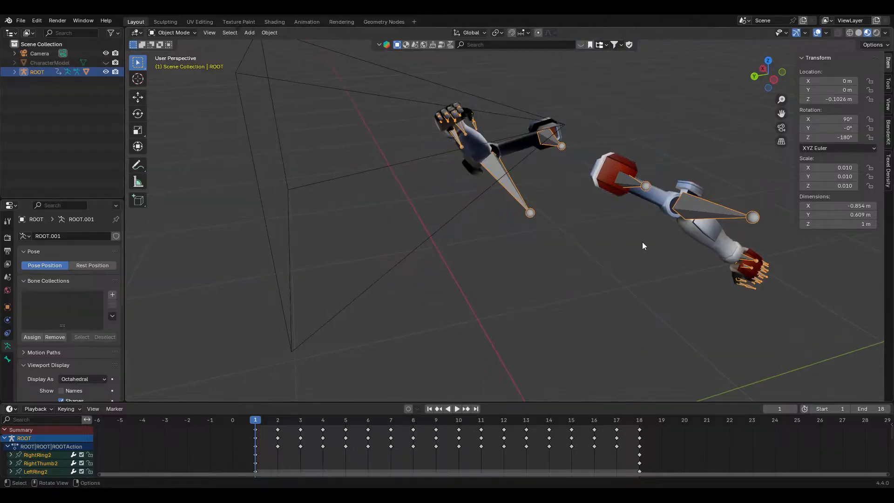
{"action": "key", "text": "KP_0"}
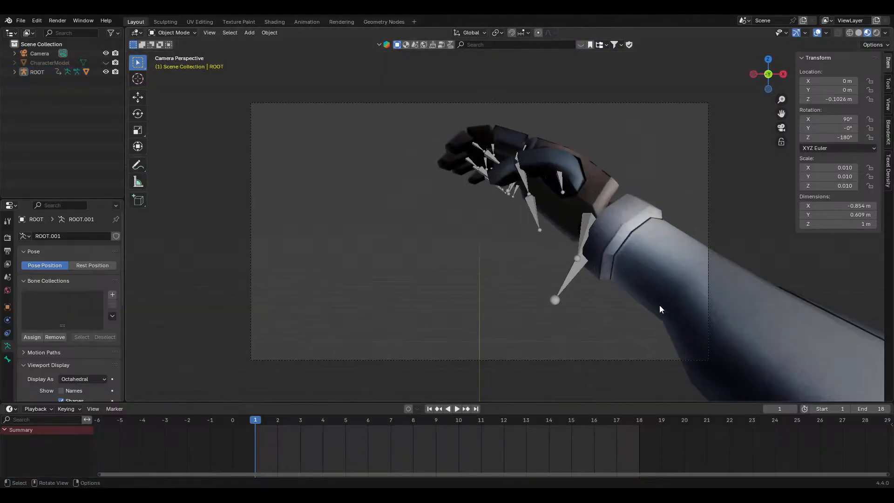
{"action": "scroll", "coordinate": [624, 237], "scroll_direction": "down", "scroll_amount": 5}
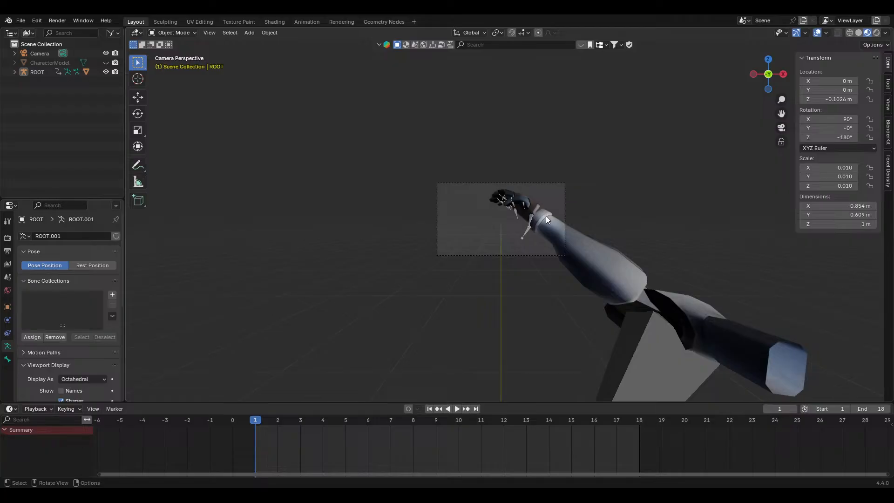
{"action": "left_click", "coordinate": [525, 236]}
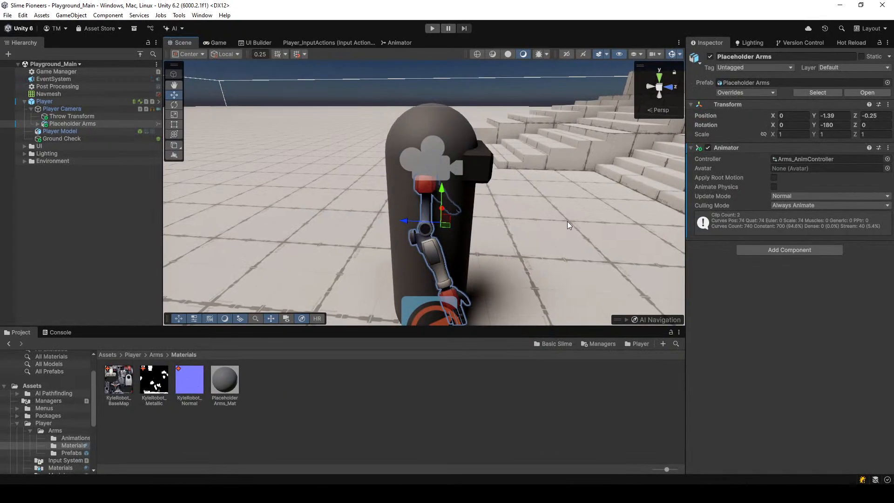
Switch to Unity, expand Placeholder Arms, and inspect the transforms of its ROOT object and the Player
{"action": "left_click_drag", "start_coordinate": [567, 222], "coordinate": [578, 223], "text": "alt"}
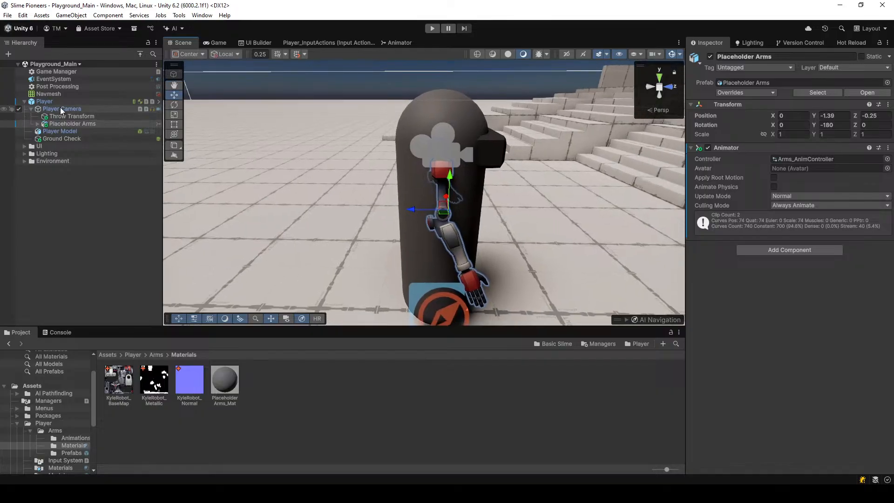
{"action": "left_click", "coordinate": [39, 125]}
{"action": "left_click", "coordinate": [38, 125]}
{"action": "left_click", "coordinate": [64, 138]}
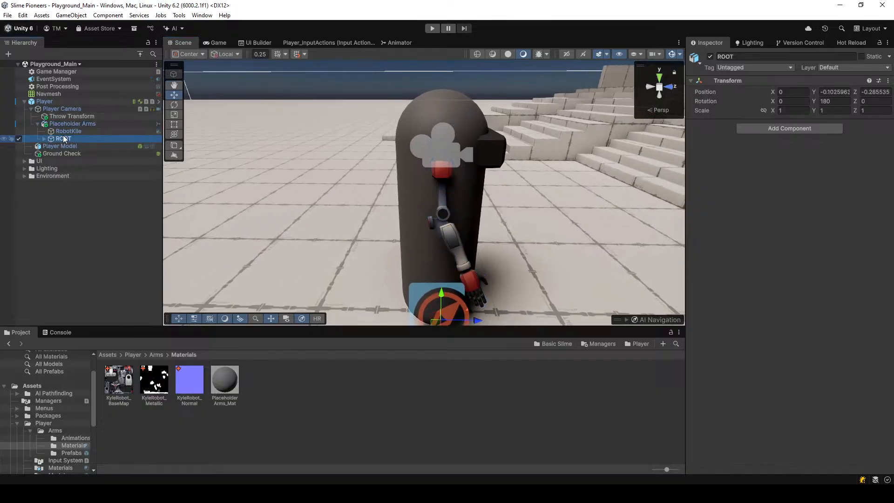
{"action": "right_click_drag", "start_coordinate": [488, 215], "coordinate": [493, 250]}
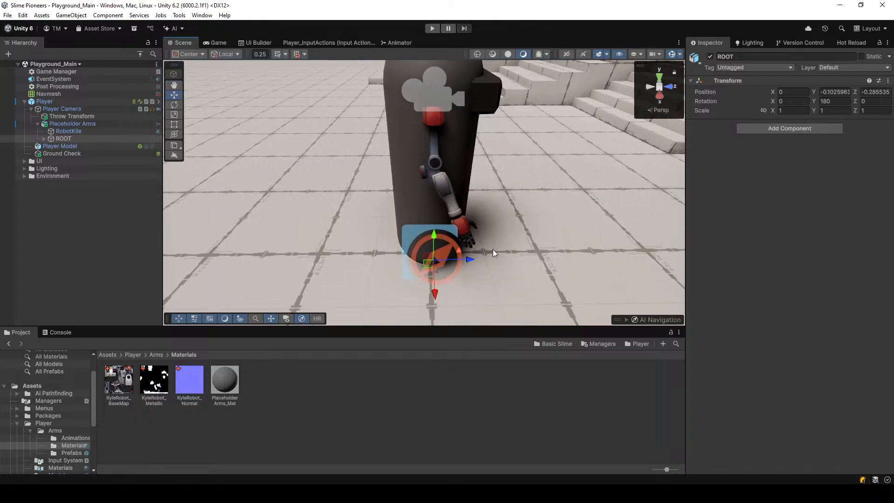
{"action": "left_click", "coordinate": [57, 100]}
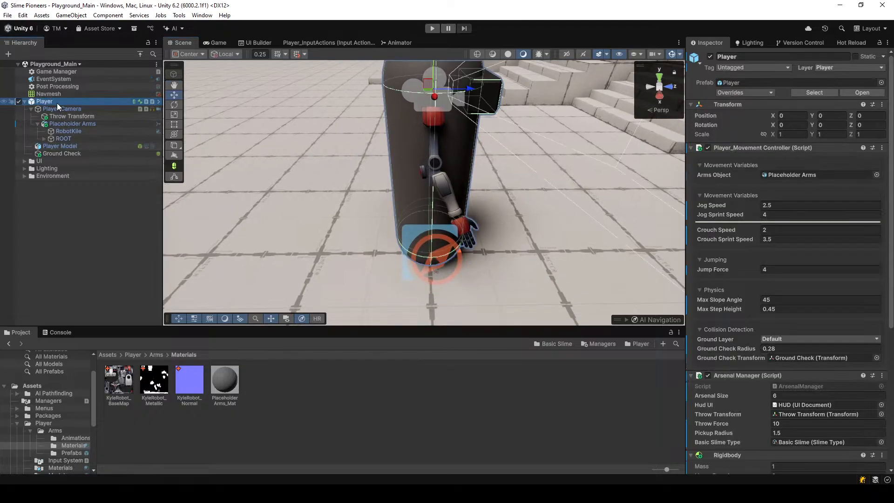
Check the transforms of ROOT and Player, and set the Placeholder Arms' Z position to 0
{"action": "left_click", "coordinate": [62, 139]}
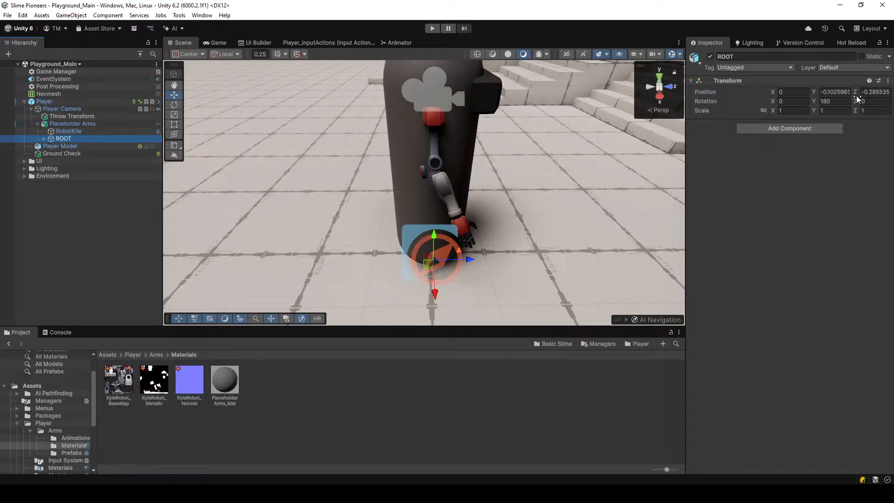
{"action": "left_click", "coordinate": [94, 110]}
{"action": "left_click", "coordinate": [93, 101]}
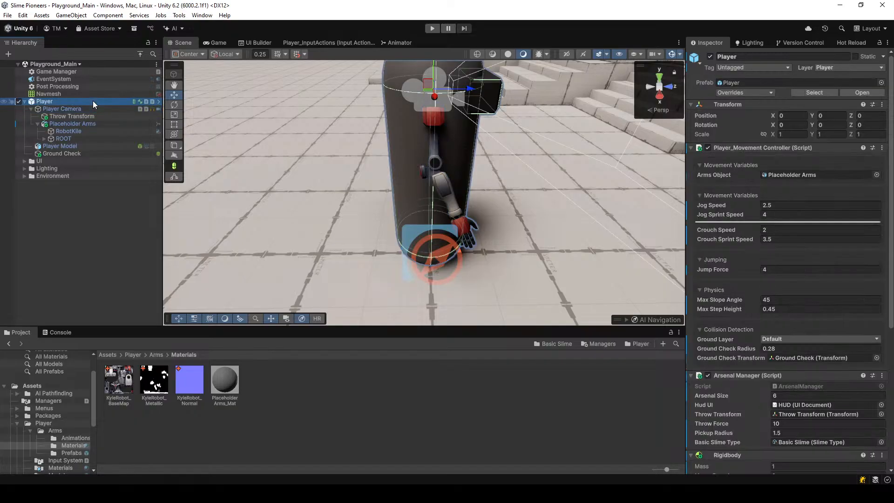
{"action": "left_click", "coordinate": [96, 123]}
{"action": "left_click", "coordinate": [885, 116]}
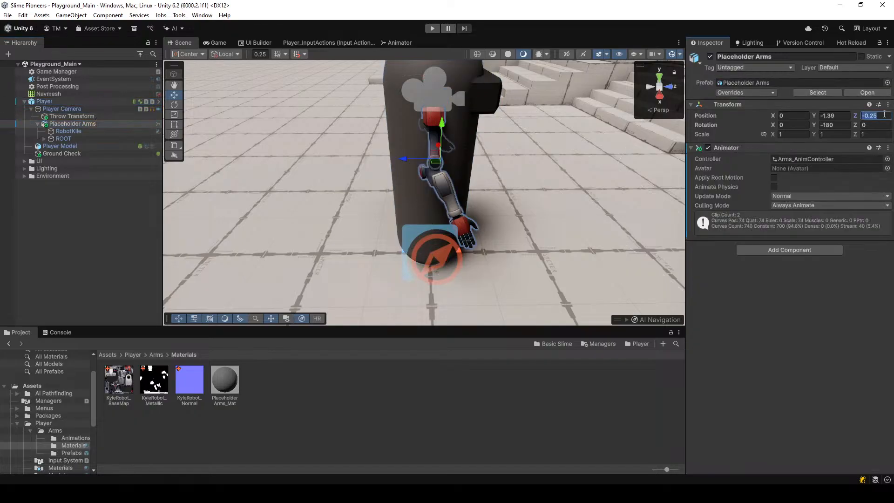
{"action": "type", "text": "0"}
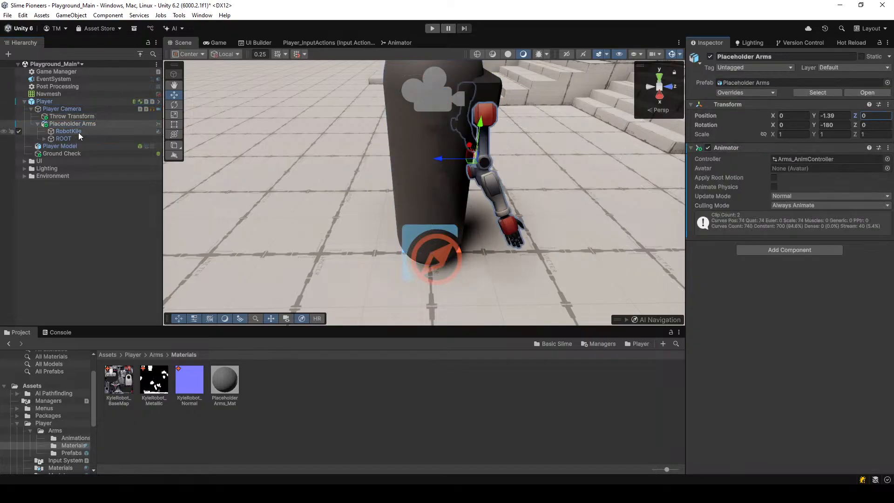
Try a Z position of 0 for ROOT and compare the arms against the body with and without the change
{"action": "left_click", "coordinate": [79, 138]}
{"action": "left_click", "coordinate": [878, 93]}
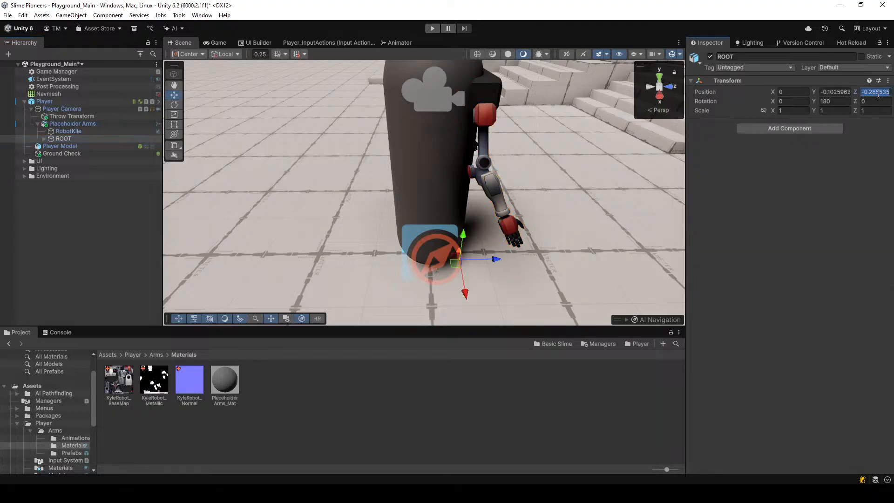
{"action": "type", "text": "0"}
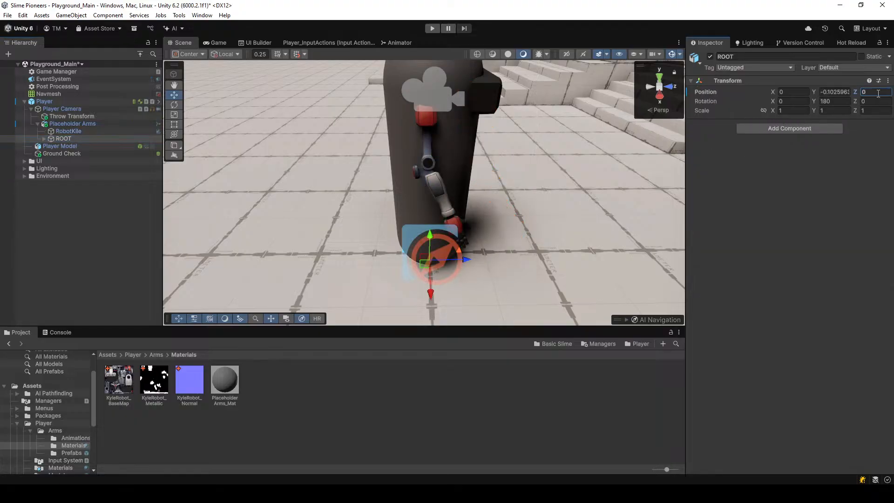
{"action": "right_click_drag", "start_coordinate": [552, 213], "coordinate": [438, 242]}
{"action": "key", "text": "ctrl+z"}
{"action": "key", "text": "ctrl+y"}
{"action": "key", "text": "a"}
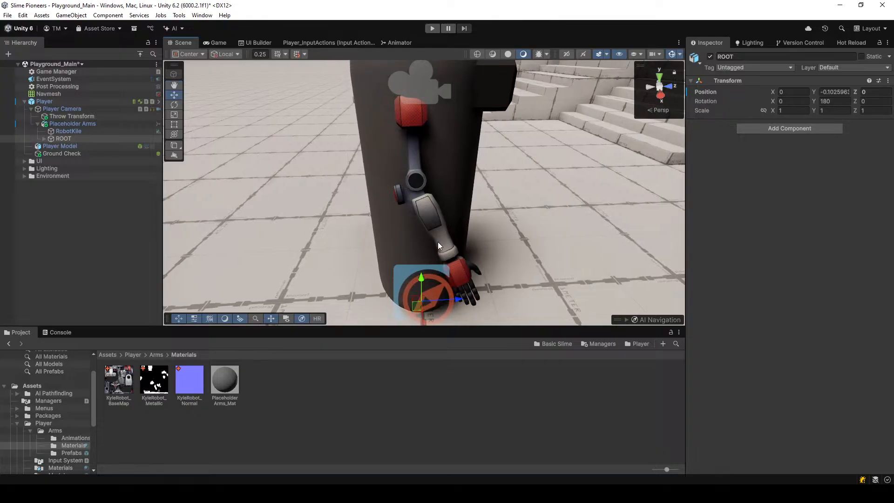
Play-test the scene to check the arms in first person, stop it, and undo ROOT's Z position change
{"action": "left_click", "coordinate": [433, 27]}
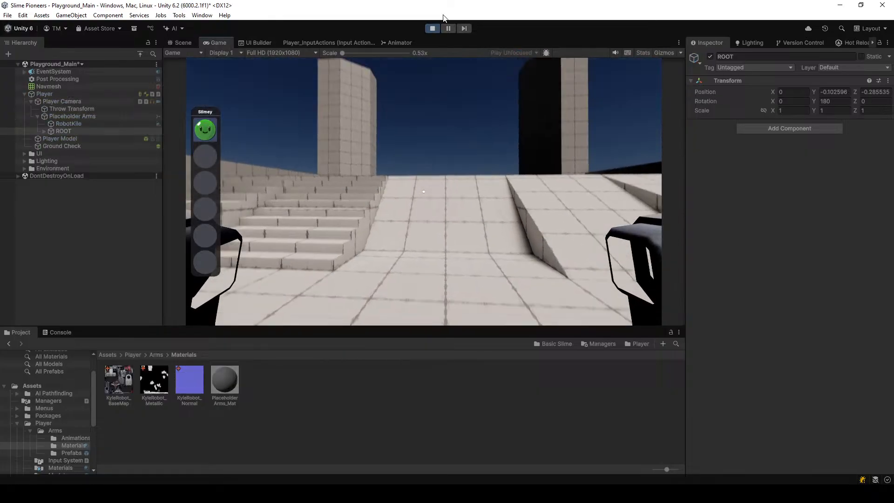
{"action": "left_click", "coordinate": [433, 28]}
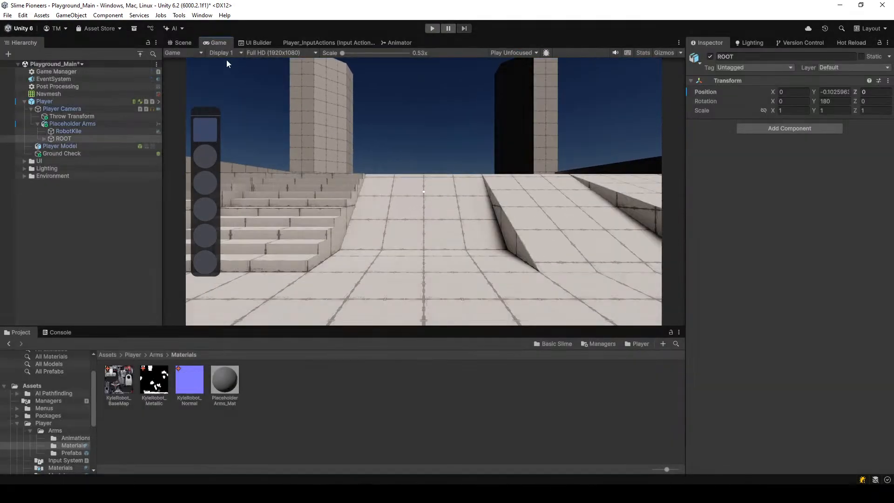
{"action": "left_click", "coordinate": [182, 43]}
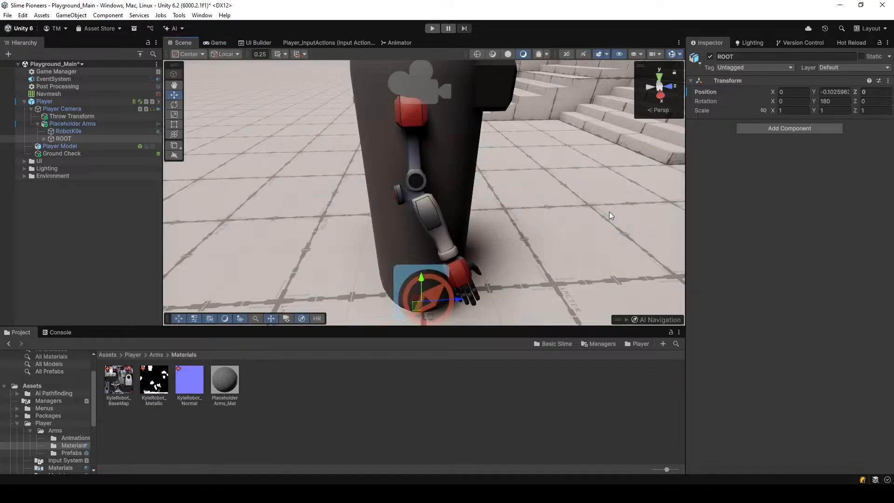
{"action": "key", "text": "ctrl+z"}
{"action": "left_click", "coordinate": [71, 132]}
{"action": "left_click", "coordinate": [74, 124]}
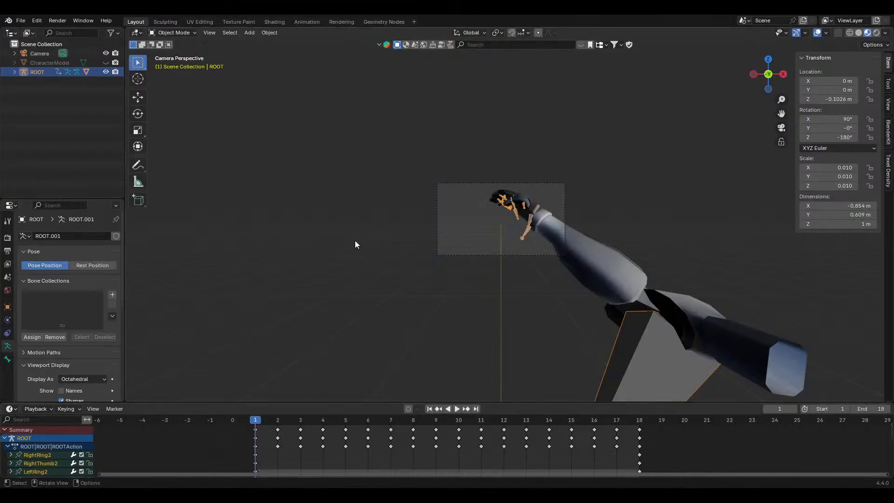
Switch to Blender, leave the camera view to examine the arms, and save the Placeholder Arms file
{"action": "middle_click_drag", "start_coordinate": [356, 243], "coordinate": [455, 174]}
{"action": "left_click", "coordinate": [455, 172]}
{"action": "scroll", "coordinate": [500, 270], "scroll_direction": "down", "scroll_amount": 5}
{"action": "middle_click_drag", "start_coordinate": [500, 269], "coordinate": [496, 281]}
{"action": "key", "text": "ctrl+s"}
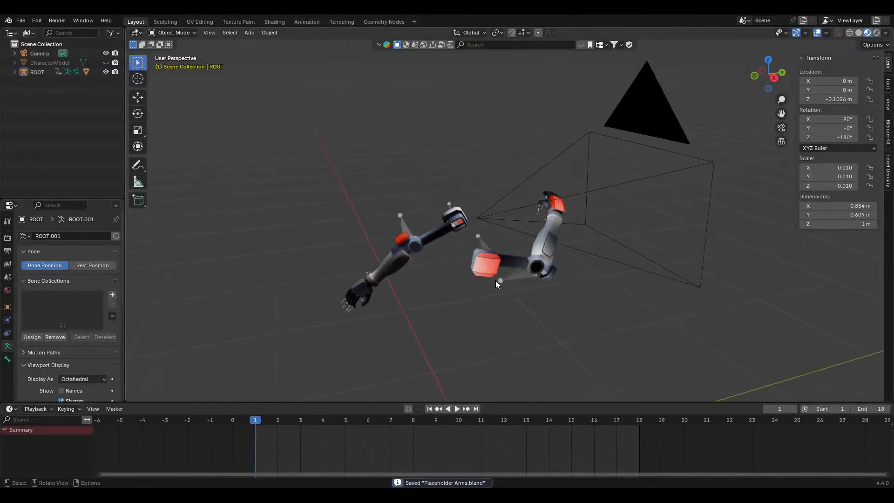
Expand ROOT in the scene collection and select it together with its child RobotKile
{"action": "left_click", "coordinate": [496, 280]}
{"action": "left_click", "coordinate": [222, 194]}
{"action": "left_click", "coordinate": [37, 75]}
{"action": "middle_click_drag", "start_coordinate": [362, 225], "coordinate": [694, 275]}
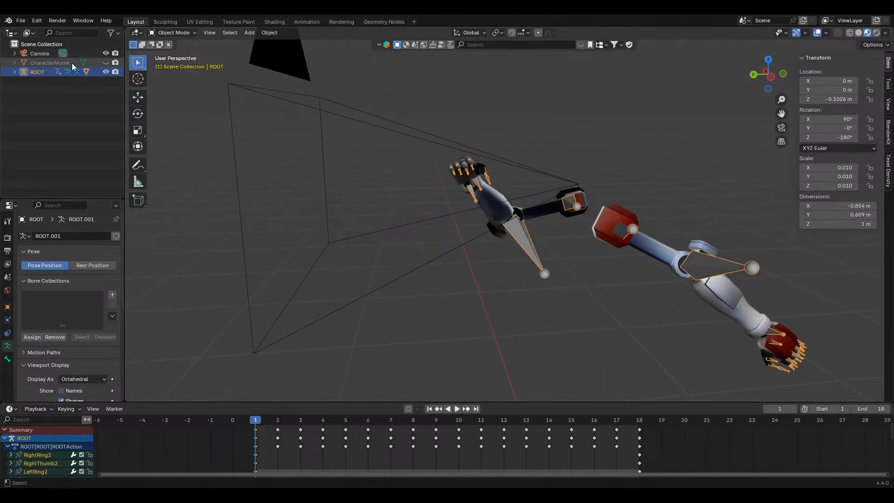
{"action": "left_click", "coordinate": [15, 72]}
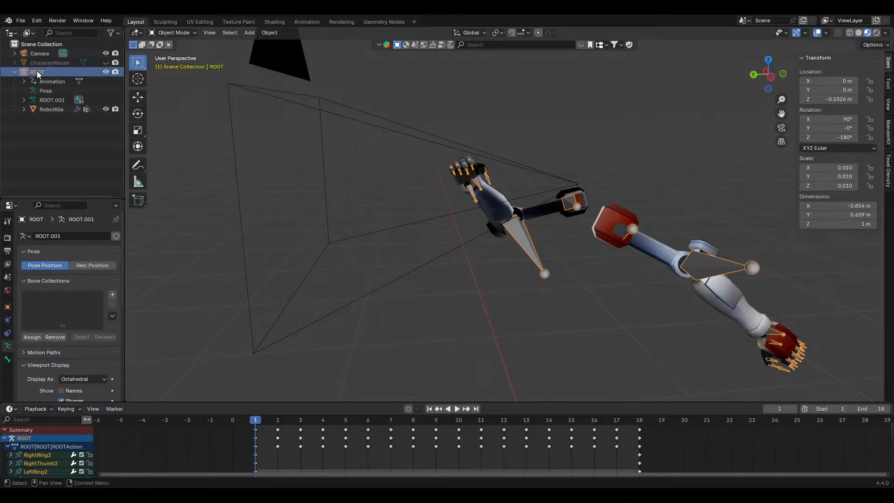
{"action": "right_click", "coordinate": [38, 75]}
{"action": "left_click", "coordinate": [41, 91]}
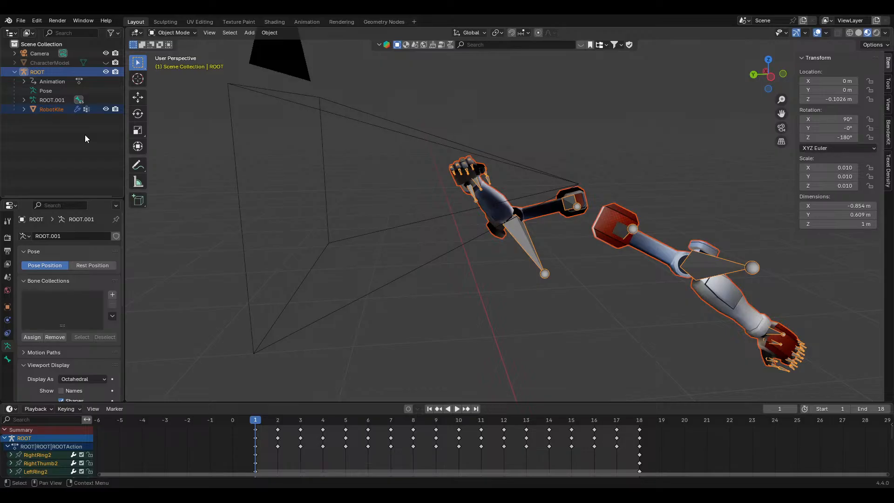
Try applying all transforms to ROOT and RobotKile together, inspect the rig, and undo it
{"action": "mouse_move", "coordinate": [466, 212]}
{"action": "middle_mouse_down"}
{"action": "mouse_move", "coordinate": [447, 237]}
{"action": "mouse_move", "coordinate": [399, 230]}
{"action": "mouse_move", "coordinate": [340, 201]}
{"action": "mouse_move", "coordinate": [423, 249]}
{"action": "mouse_move", "coordinate": [457, 222]}
{"action": "middle_mouse_up"}
{"action": "key", "text": "ctrl+a"}
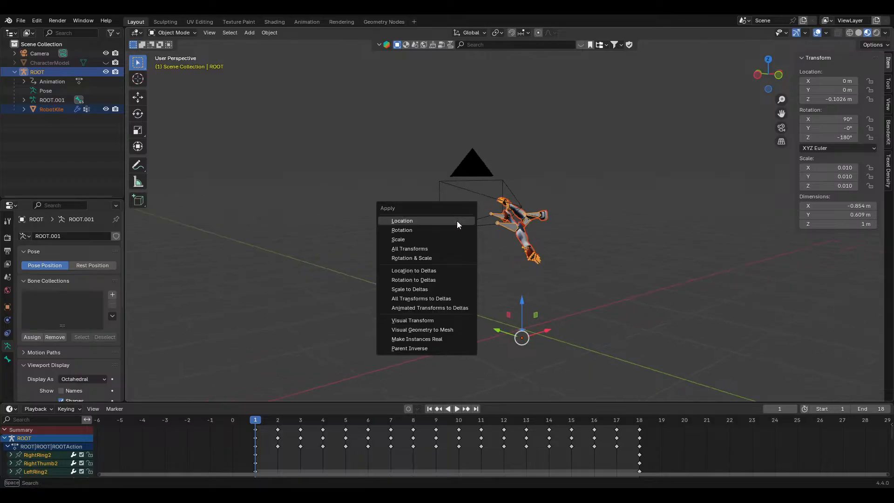
{"action": "left_click", "coordinate": [432, 250]}
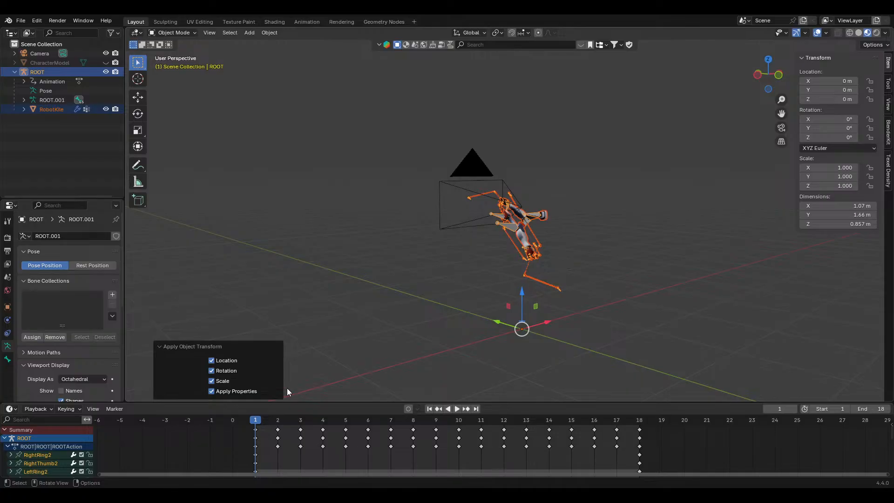
{"action": "middle_click_drag", "start_coordinate": [353, 284], "coordinate": [427, 286]}
{"action": "scroll", "coordinate": [458, 307], "scroll_direction": "up", "scroll_amount": 6}
{"action": "scroll", "coordinate": [427, 238], "scroll_direction": "up", "scroll_amount": 4}
{"action": "key", "text": "ctrl+z"}
{"action": "scroll", "coordinate": [425, 245], "scroll_direction": "down", "scroll_amount": 6}
{"action": "left_click", "coordinate": [427, 278]}
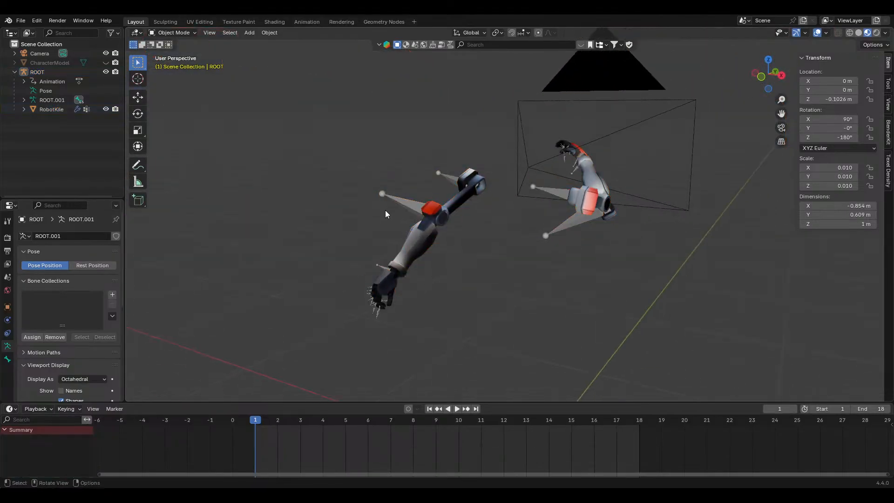
Try moving the RobotKile mesh and the ROOT armature separately, cancelling both moves
{"action": "left_click", "coordinate": [390, 200]}
{"action": "left_click", "coordinate": [423, 228]}
{"action": "scroll", "coordinate": [507, 220], "scroll_direction": "down", "scroll_amount": 5}
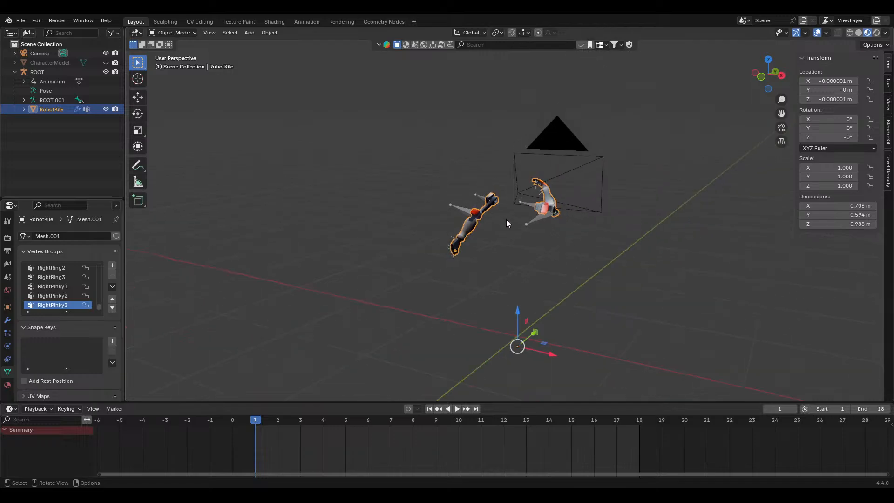
{"action": "middle_click_drag", "start_coordinate": [506, 219], "coordinate": [466, 220]}
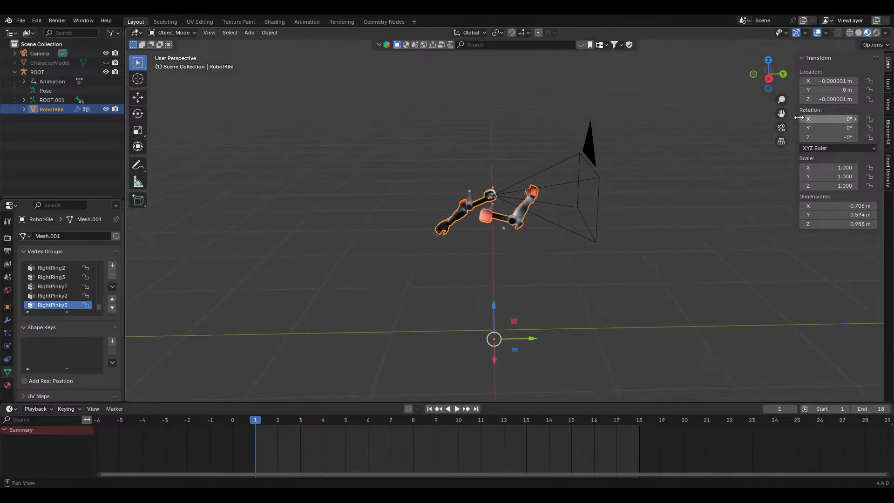
{"action": "scroll", "coordinate": [591, 184], "scroll_direction": "up", "scroll_amount": 3}
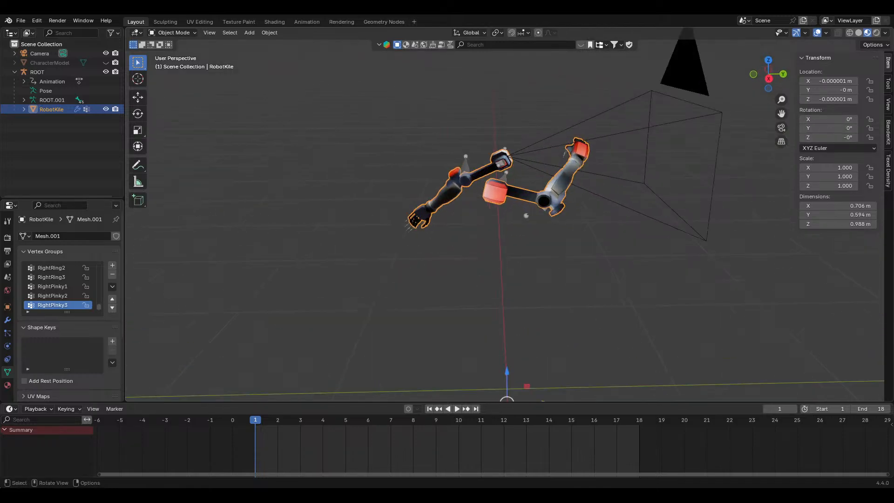
{"action": "key", "text": "g"}
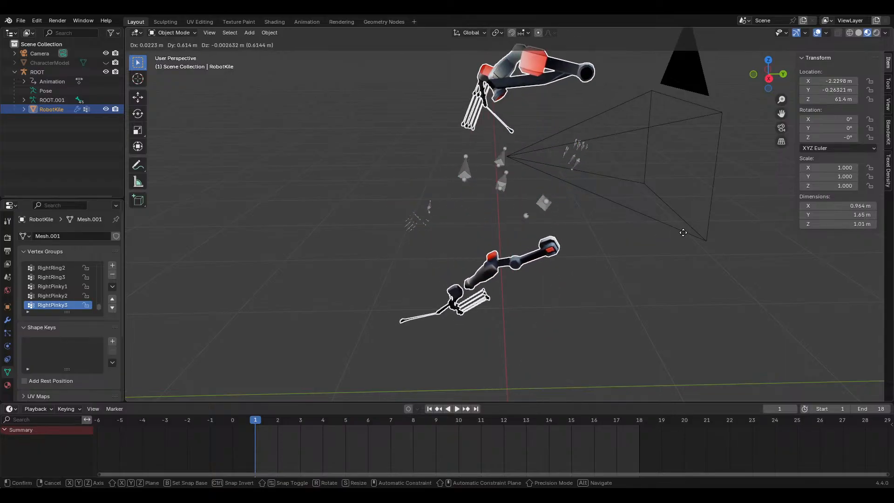
{"action": "right_click", "coordinate": [453, 226]}
{"action": "left_click", "coordinate": [39, 72]}
{"action": "key", "text": "g"}
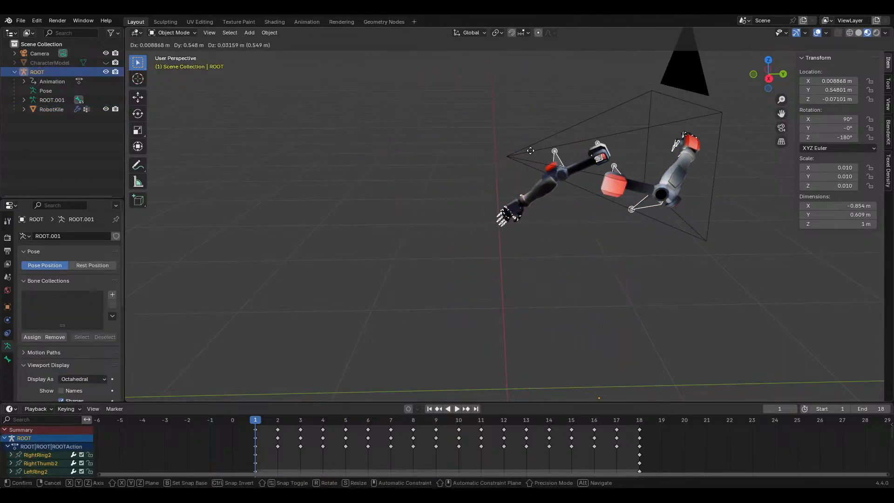
{"action": "right_click", "coordinate": [444, 88]}
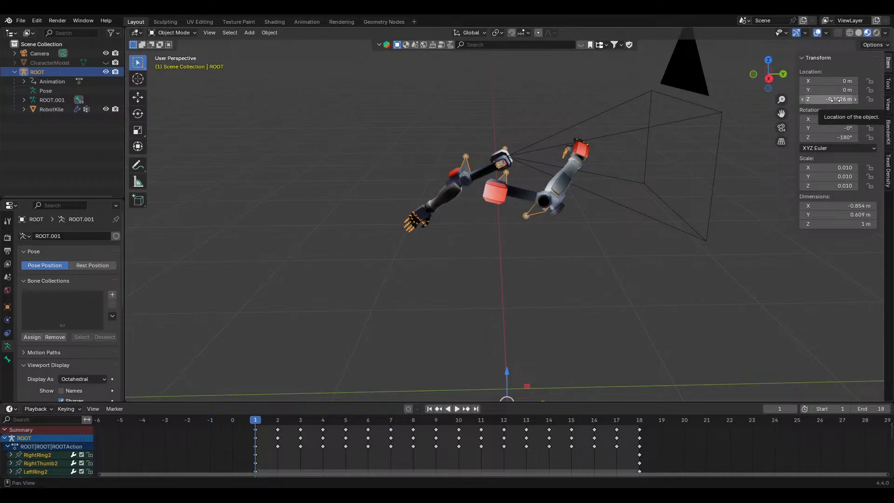
Try applying all transforms to the ROOT armature alone and undo it
{"action": "scroll", "coordinate": [490, 241], "scroll_direction": "down", "scroll_amount": 3}
{"action": "middle_click_drag", "start_coordinate": [589, 198], "coordinate": [578, 181]}
{"action": "key", "text": "ctrl+a"}
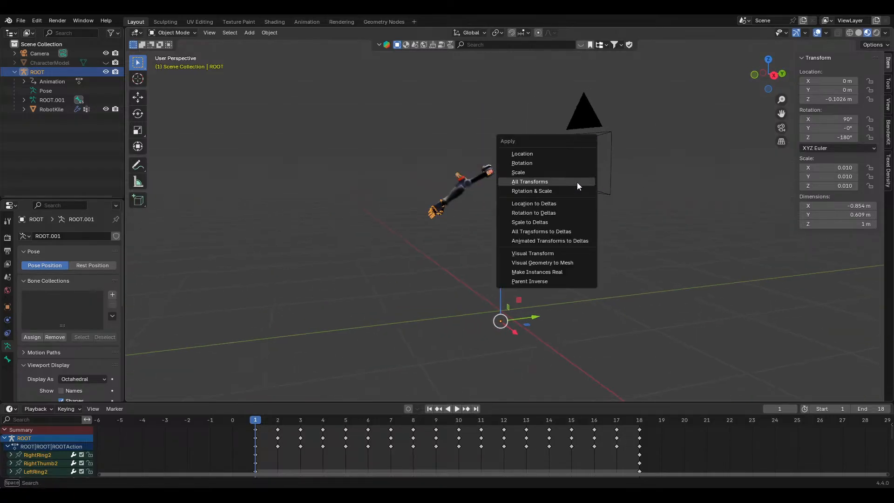
{"action": "left_click", "coordinate": [577, 185]}
{"action": "scroll", "coordinate": [539, 208], "scroll_direction": "up", "scroll_amount": 2}
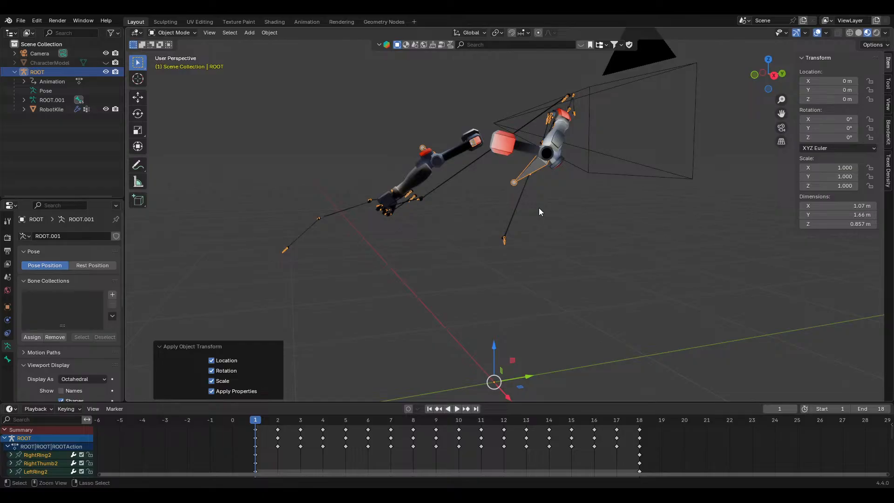
{"action": "key", "text": "ctrl+z"}
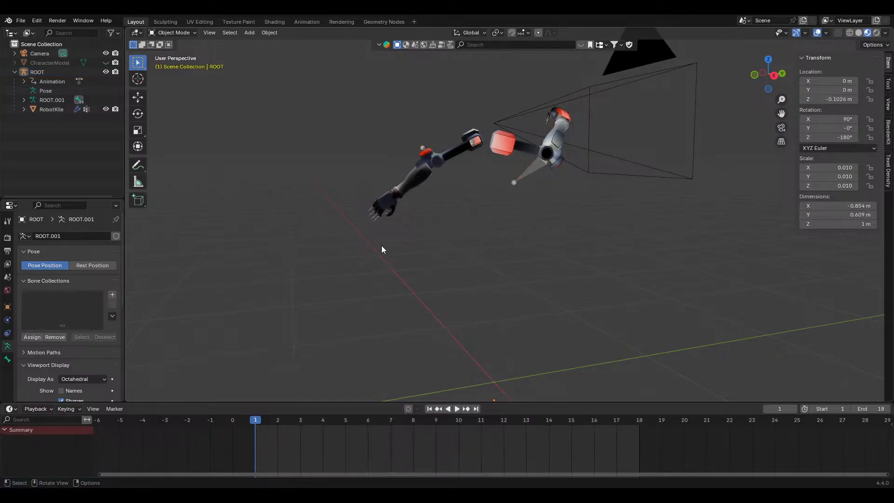
Examine the ROOT armature's bones and the arms from several angles around the camera
{"action": "middle_click_drag", "start_coordinate": [440, 229], "coordinate": [445, 252]}
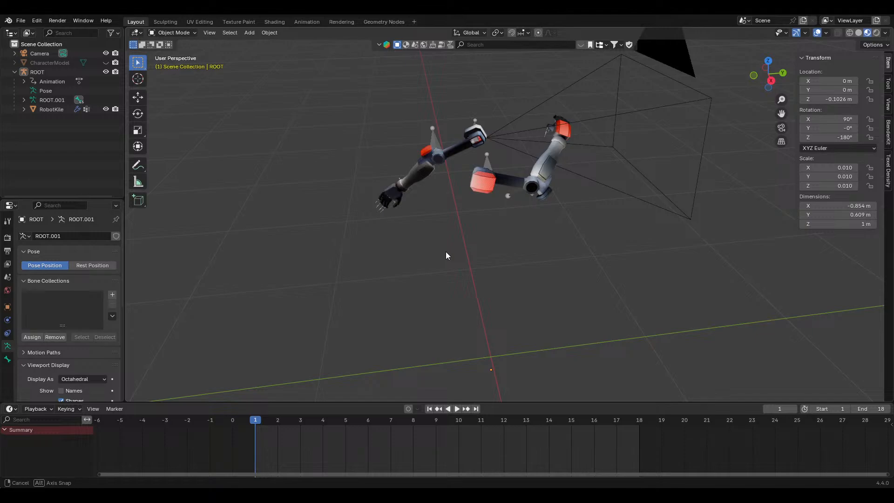
{"action": "middle_click_drag", "start_coordinate": [447, 252], "coordinate": [347, 236]}
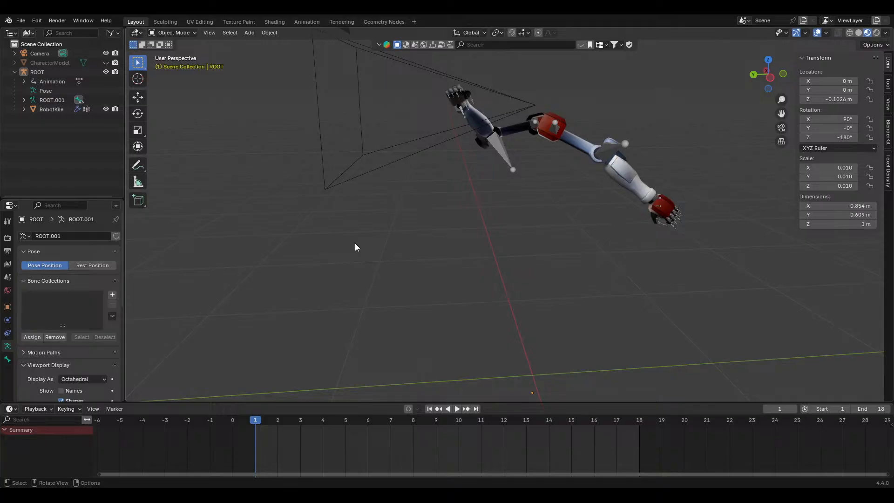
{"action": "middle_click_drag", "start_coordinate": [581, 242], "coordinate": [492, 244]}
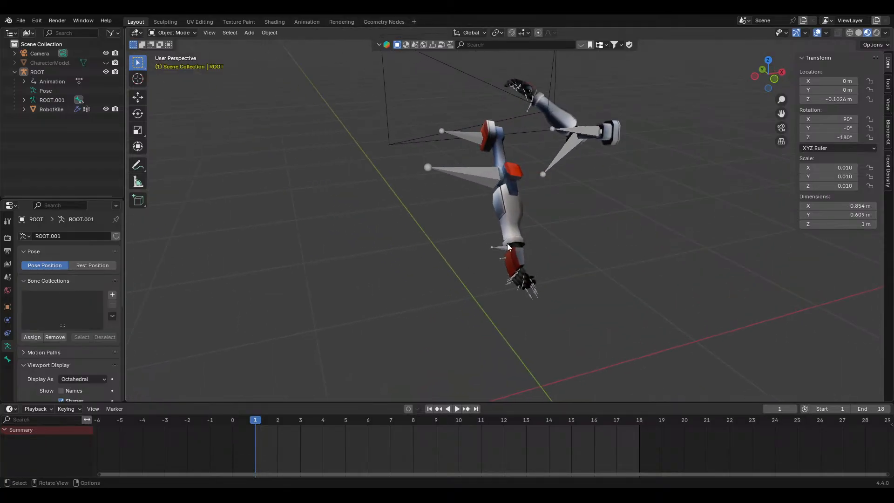
{"action": "left_click", "coordinate": [466, 170]}
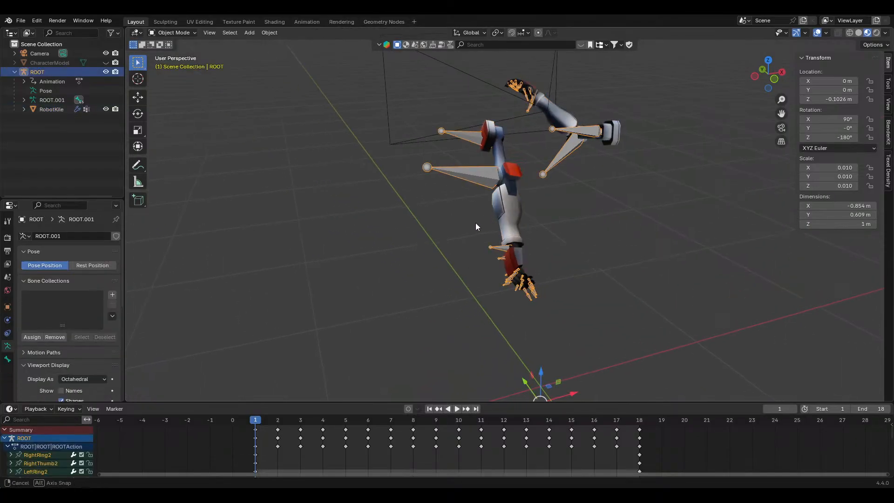
{"action": "middle_click_drag", "start_coordinate": [476, 223], "coordinate": [406, 235]}
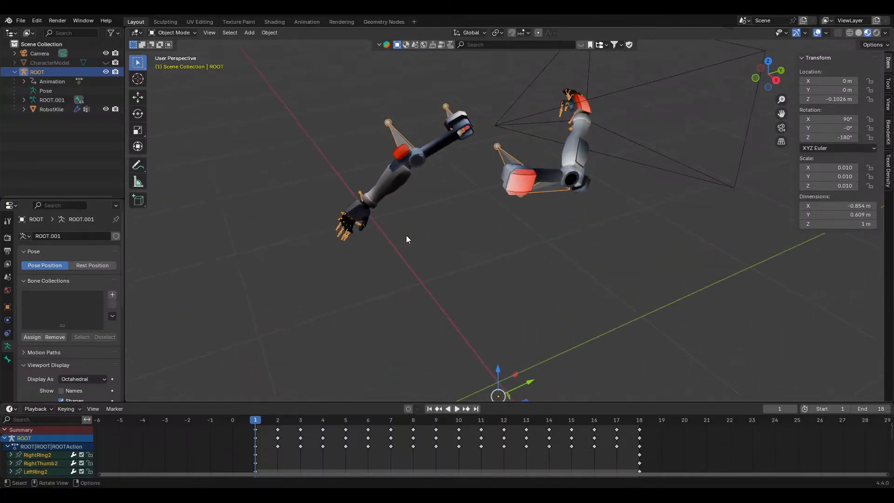
{"action": "middle_click_drag", "start_coordinate": [506, 228], "coordinate": [466, 182]}
{"action": "left_click", "coordinate": [458, 180]}
{"action": "left_click", "coordinate": [444, 170]}
Enable In Front viewport display for the ROOT armature and inspect its bones over the arms up close
{"action": "scroll", "coordinate": [32, 354], "scroll_direction": "down", "scroll_amount": 8}
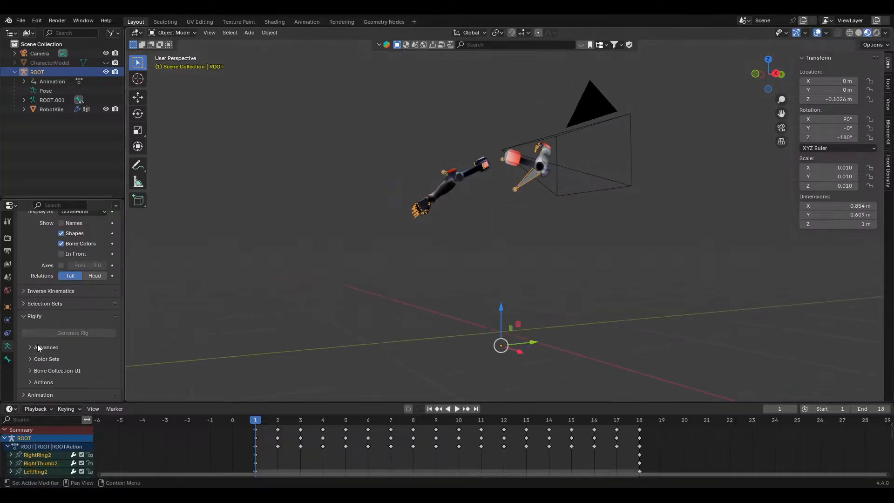
{"action": "scroll", "coordinate": [53, 295], "scroll_direction": "up", "scroll_amount": 4}
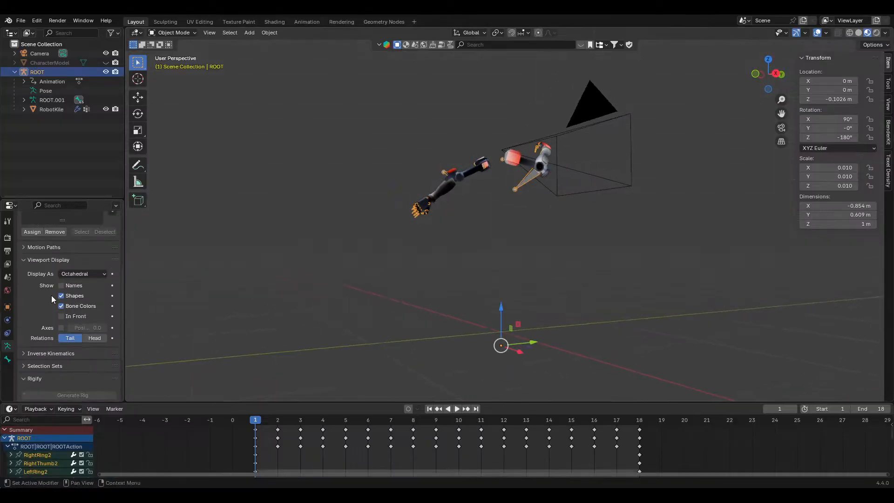
{"action": "left_click", "coordinate": [63, 318]}
{"action": "left_click", "coordinate": [432, 281]}
{"action": "middle_click_drag", "start_coordinate": [433, 280], "coordinate": [457, 266]}
{"action": "scroll", "coordinate": [463, 265], "scroll_direction": "up", "scroll_amount": 5}
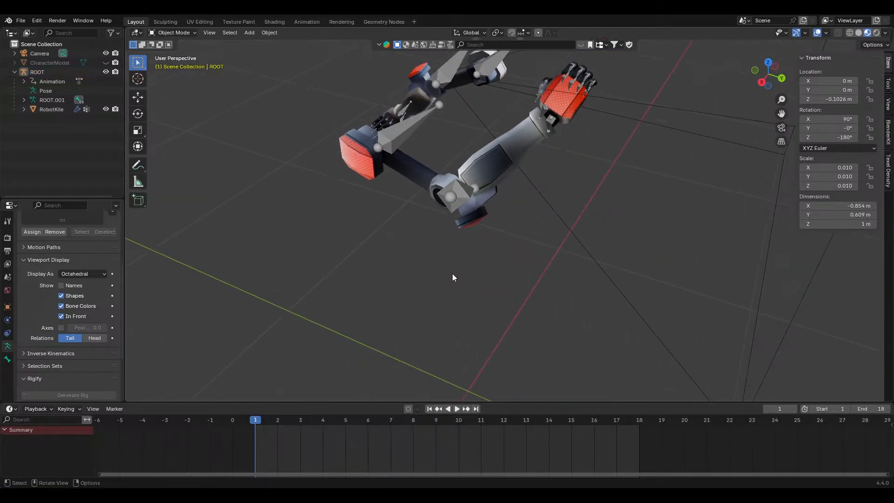
Switch to Unity, try moving Placeholder Arms backward along Z to about -0.195, and undo the move
{"action": "left_click", "coordinate": [457, 192]}
{"action": "left_click", "coordinate": [506, 181]}
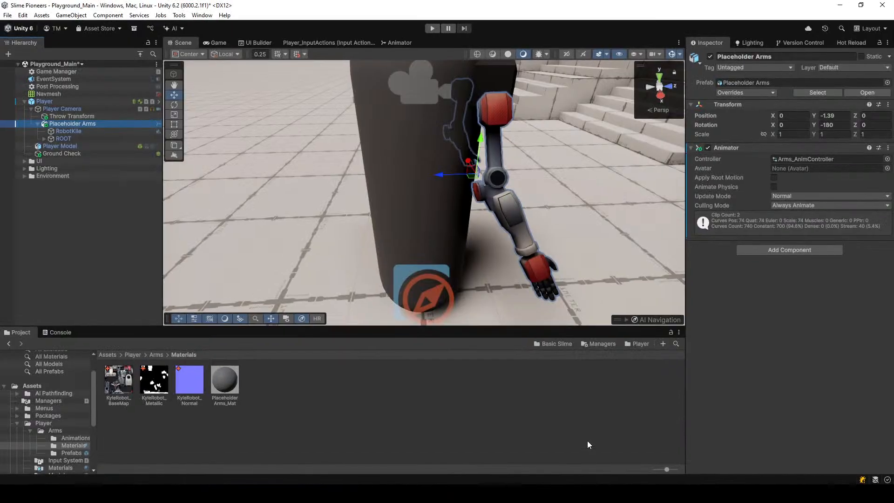
{"action": "scroll", "coordinate": [477, 218], "scroll_direction": "down", "scroll_amount": 5}
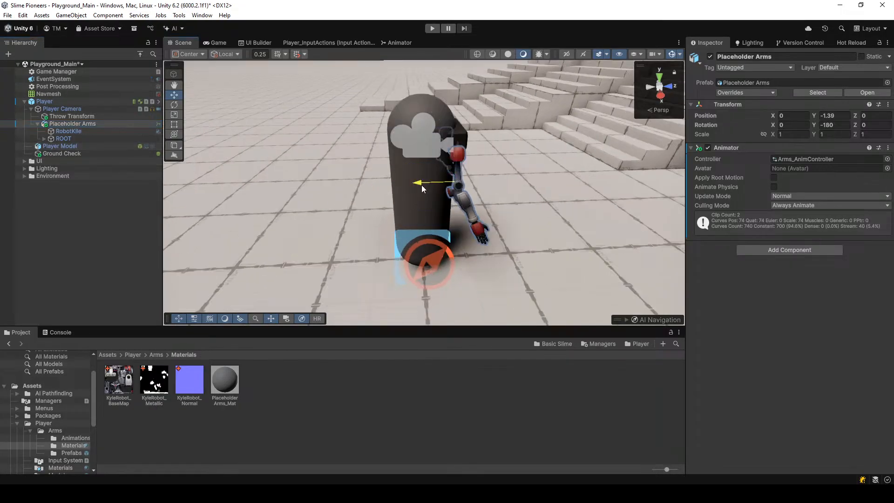
{"action": "left_click_drag", "start_coordinate": [421, 186], "coordinate": [401, 185]}
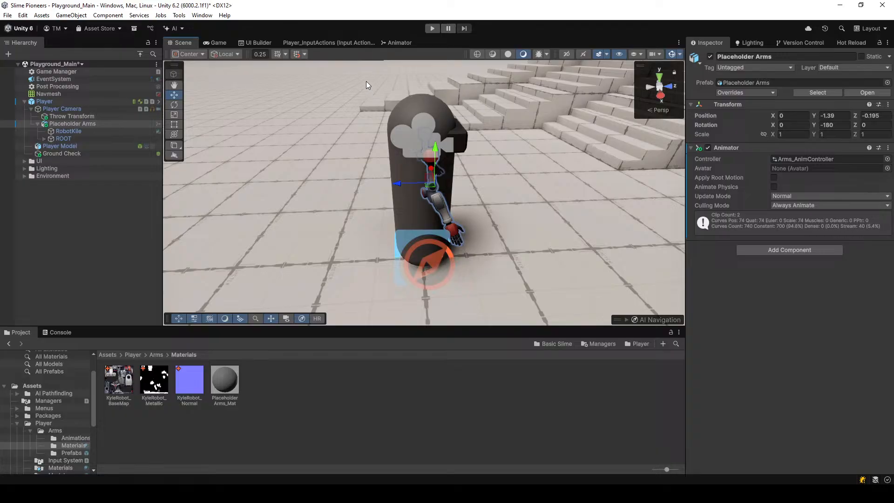
{"action": "key", "text": "ctrl+z"}
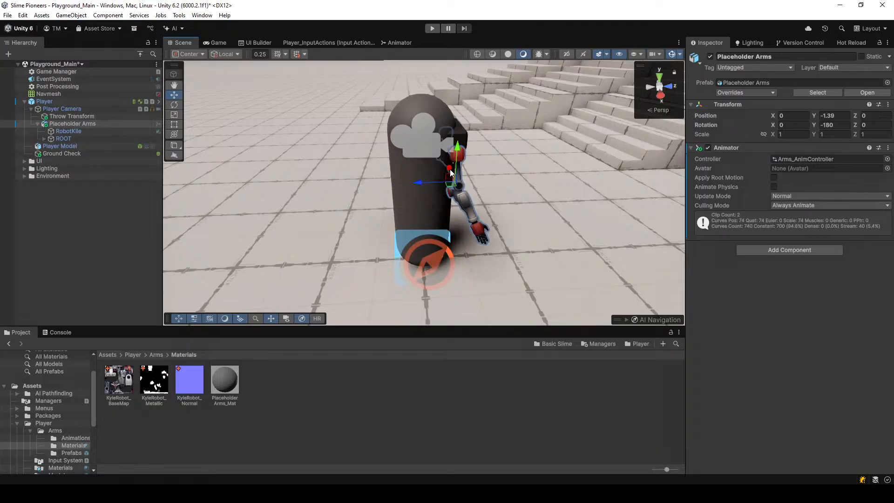
Try setting the Z position of RobotKile and ROOT to 0 together under Placeholder Arms
{"action": "right_click_drag", "start_coordinate": [450, 172], "coordinate": [434, 159]}
{"action": "key", "text": "w"}
{"action": "left_click", "coordinate": [69, 138]}
{"action": "left_click", "coordinate": [44, 138]}
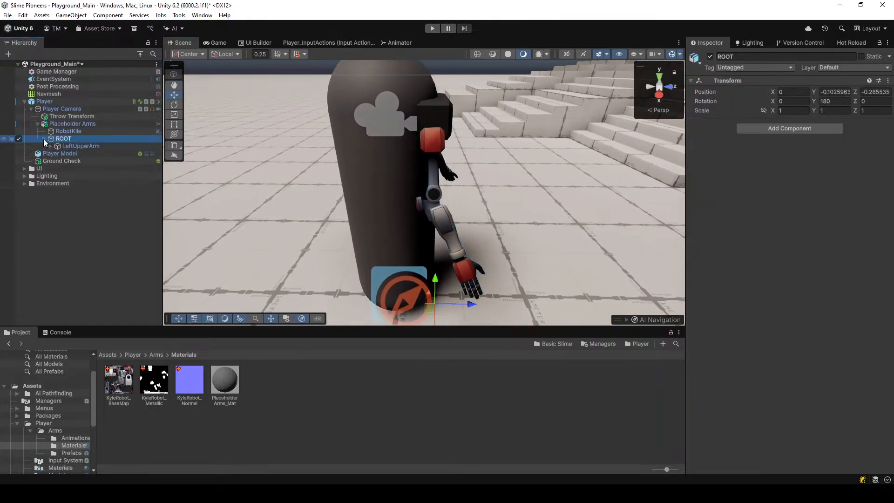
{"action": "left_click", "coordinate": [79, 131]}
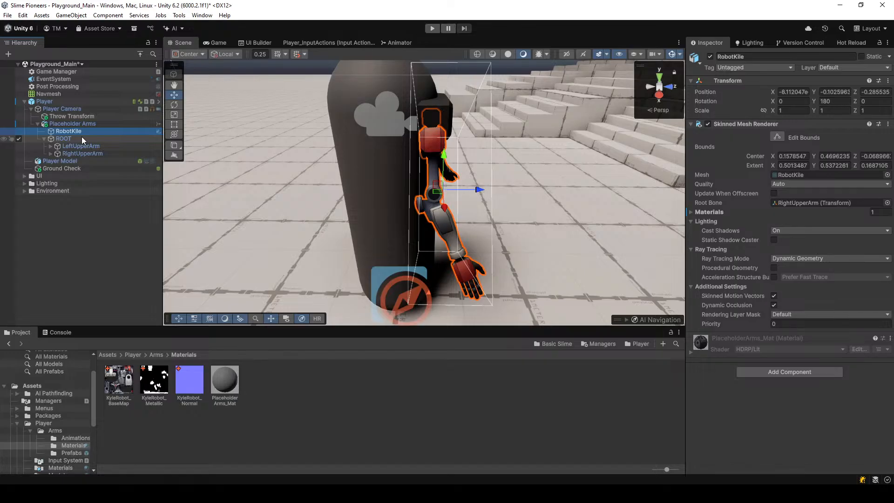
{"action": "left_click", "coordinate": [82, 137], "text": "ctrl"}
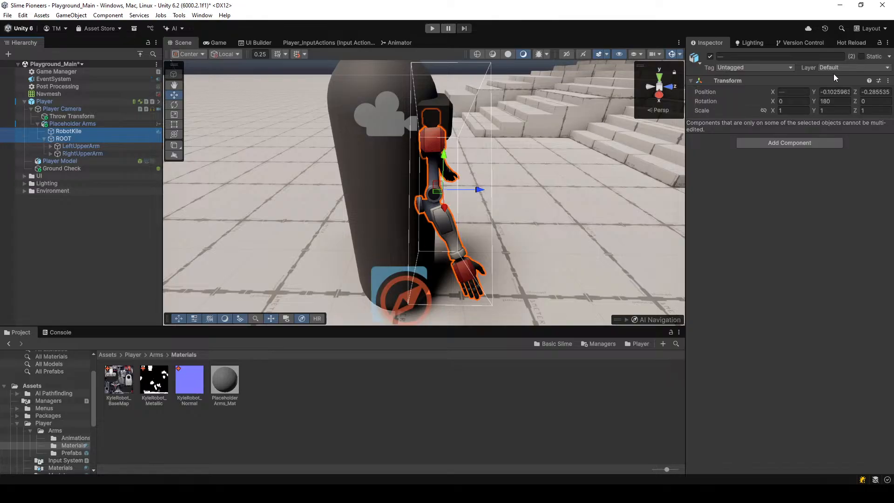
{"action": "left_click", "coordinate": [875, 92]}
{"action": "type", "text": "0"}
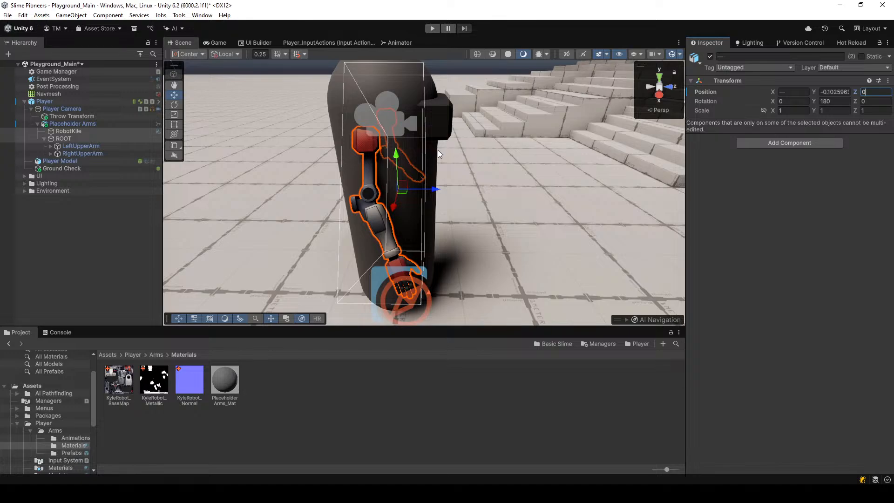
Run the scene briefly and check the arms' placement against the player capsule in the scene view
{"action": "right_click_drag", "start_coordinate": [465, 161], "coordinate": [464, 150]}
{"action": "left_click", "coordinate": [432, 29]}
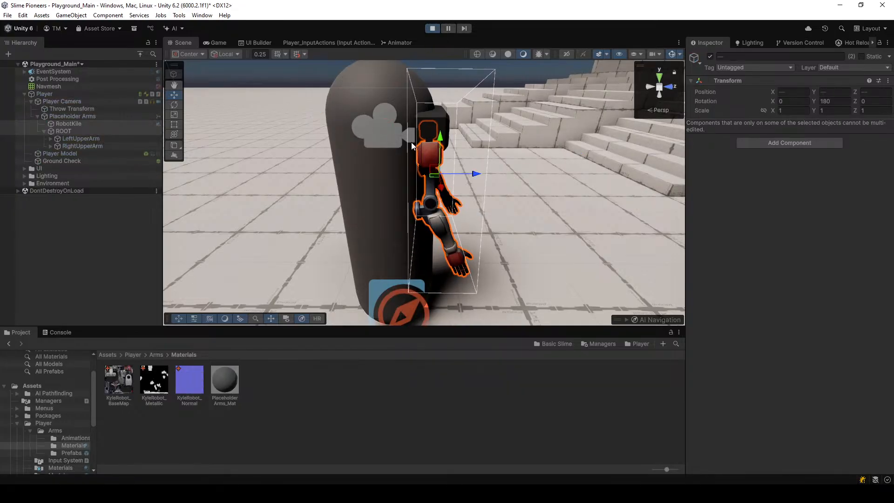
{"action": "left_click", "coordinate": [430, 28]}
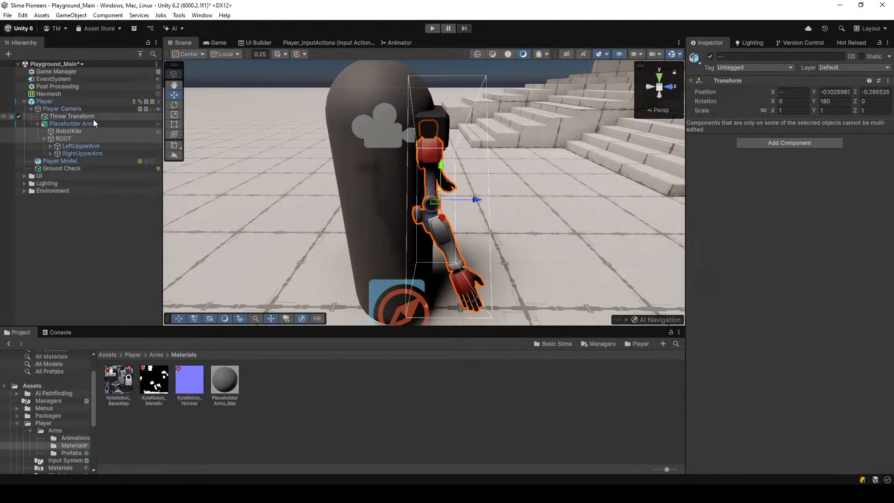
Set the Placeholder Arms object's Z position to -0.285535, matching its child objects' offset, and save the scene
{"action": "left_click", "coordinate": [94, 124]}
{"action": "left_click", "coordinate": [95, 138]}
{"action": "left_click", "coordinate": [97, 131]}
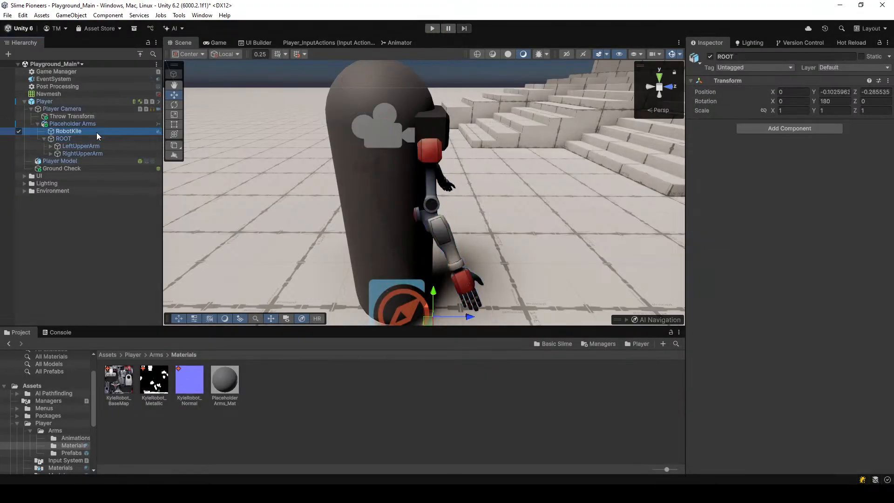
{"action": "left_click", "coordinate": [876, 92]}
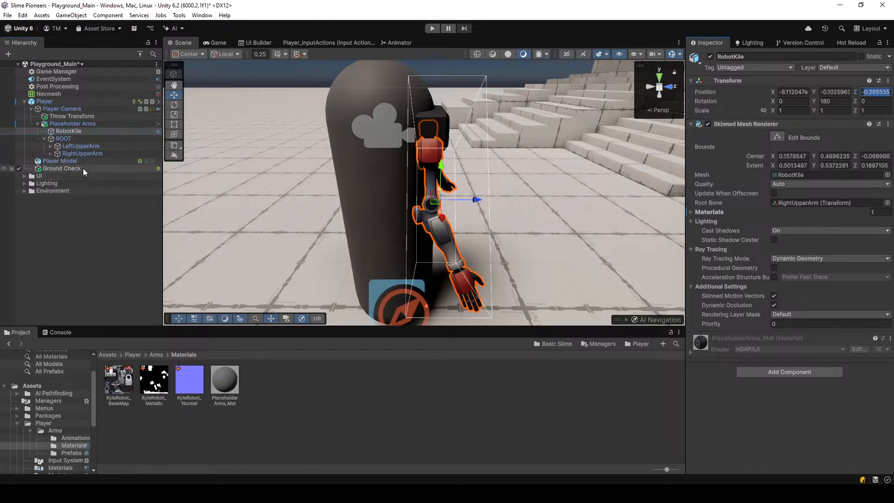
{"action": "left_click", "coordinate": [77, 124]}
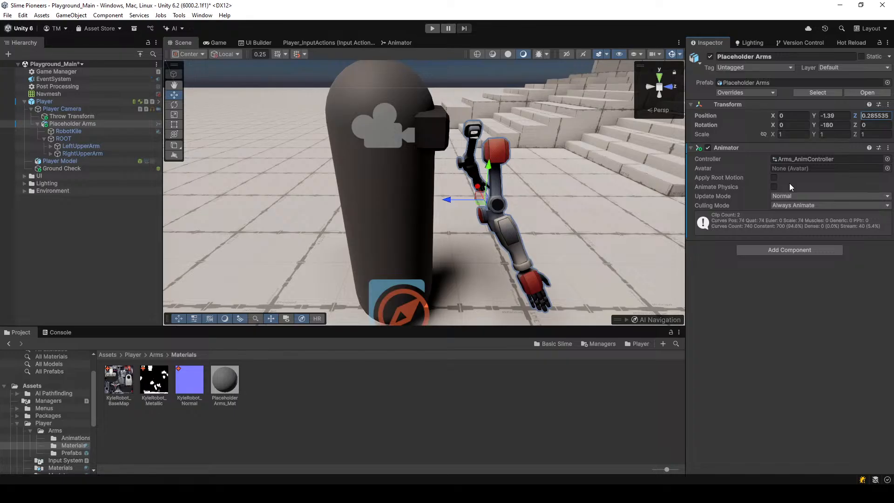
{"action": "type", "text": "-"}
{"action": "mouse_move", "coordinate": [407, 216]}
{"action": "right_mouse_down"}
{"action": "mouse_move", "coordinate": [420, 217]}
{"action": "mouse_move", "coordinate": [406, 216]}
{"action": "right_mouse_up"}
{"action": "key", "text": "ctrl+s"}
Play the scene, walk around in the game view to check the arms in first person, and stop playback
{"action": "left_click", "coordinate": [432, 28]}
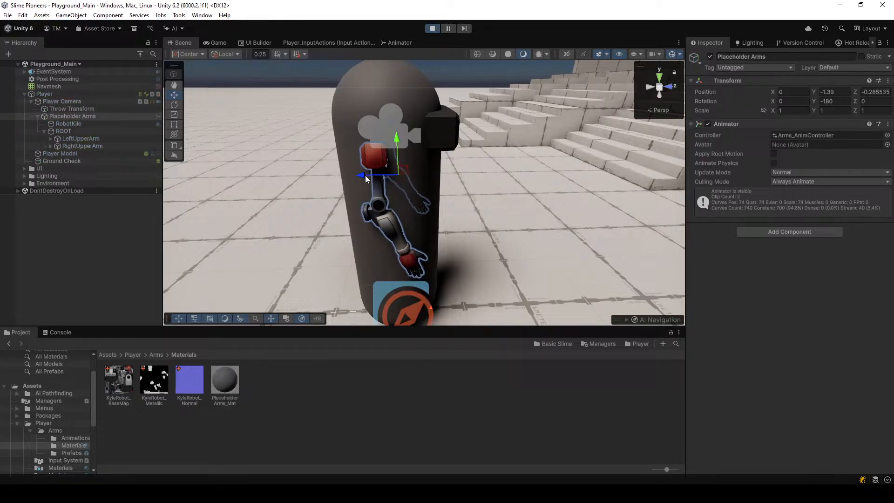
{"action": "left_click", "coordinate": [214, 43]}
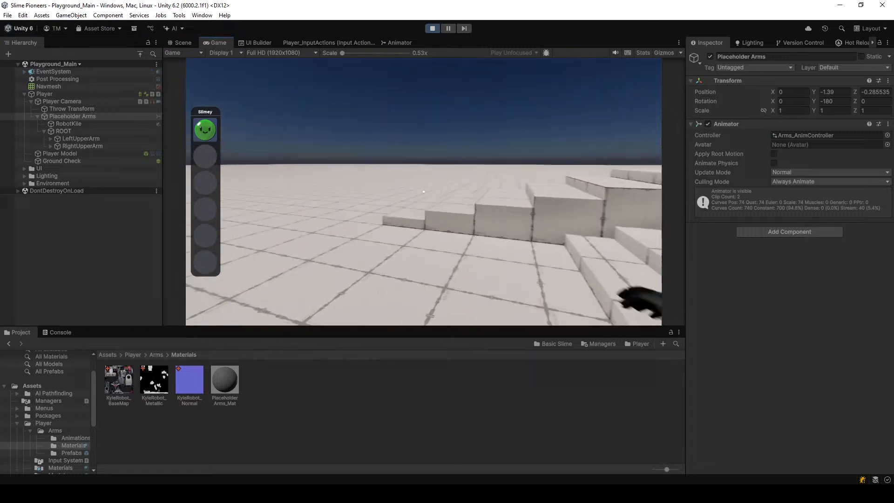
{"action": "key", "text": "w"}
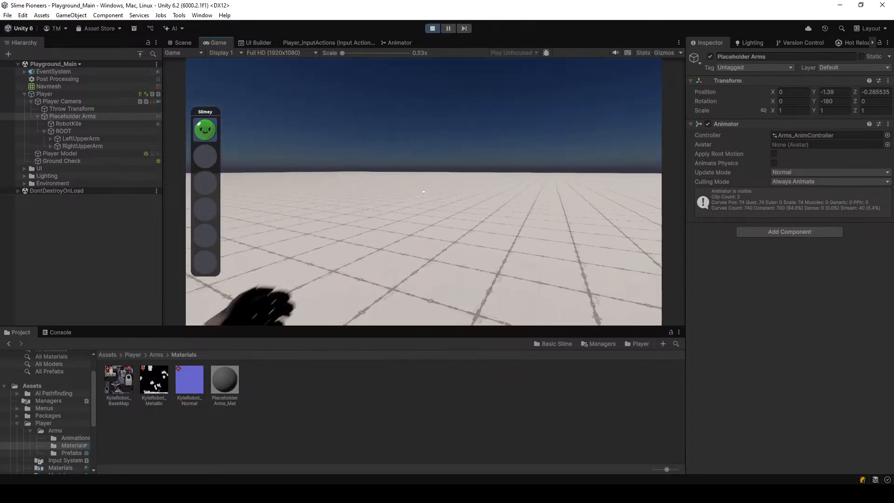
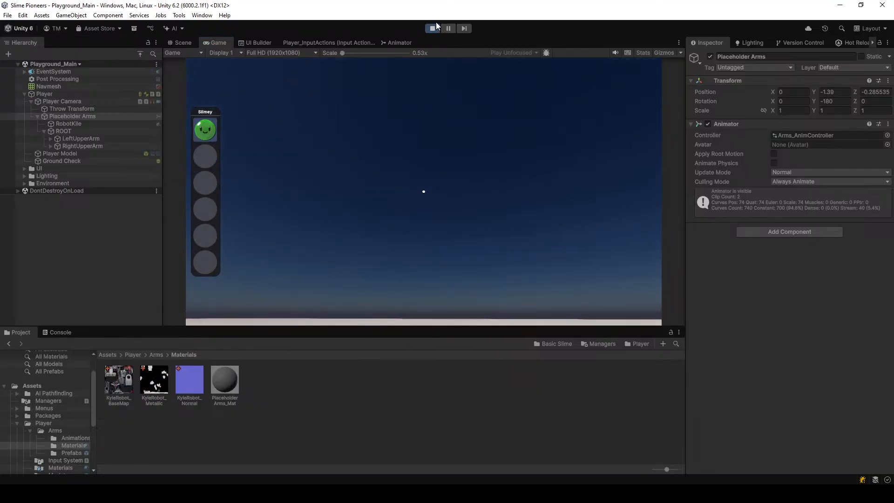
{"action": "key", "text": "ctrl+p"}
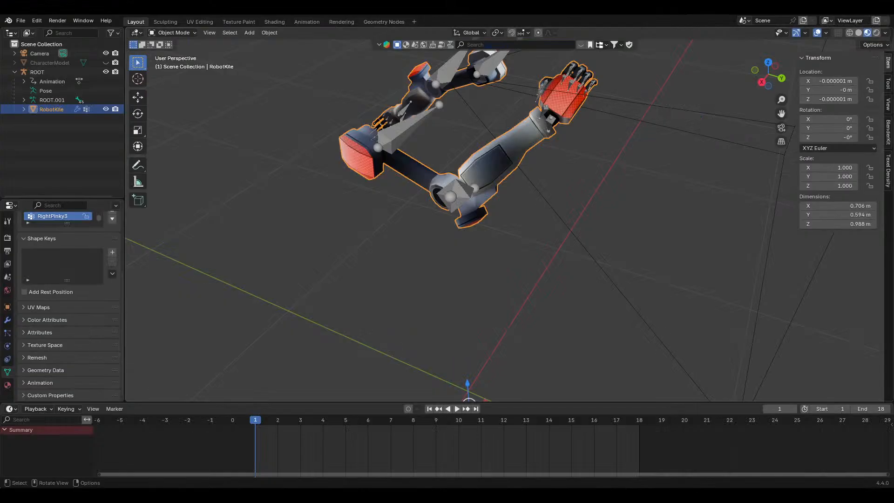
Switch to Blender and examine the right arm's framing through the camera view
{"action": "key", "text": "KP_0"}
{"action": "scroll", "coordinate": [587, 247], "scroll_direction": "up", "scroll_amount": 6}
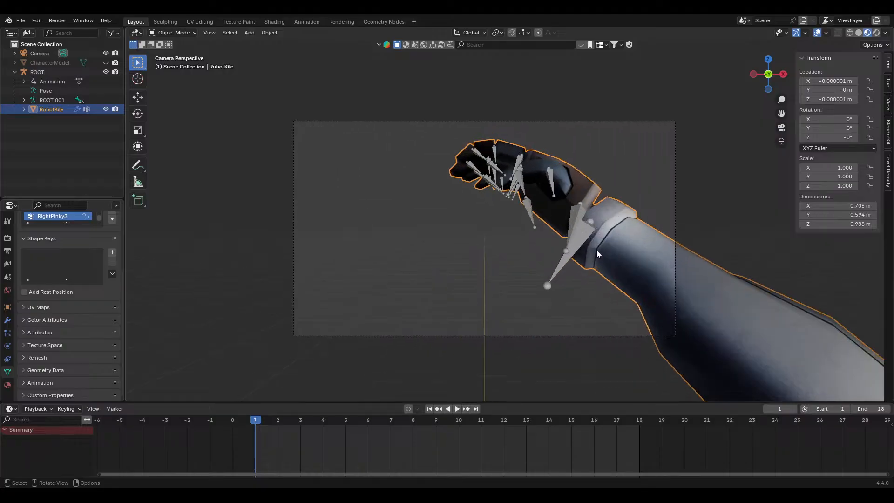
{"action": "scroll", "coordinate": [579, 211], "scroll_direction": "down", "scroll_amount": 2}
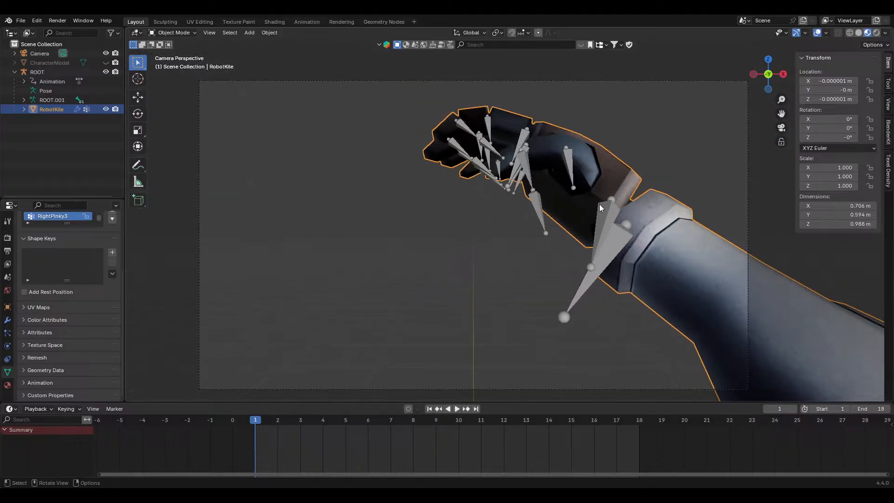
{"action": "scroll", "coordinate": [668, 286], "scroll_direction": "down", "scroll_amount": 5}
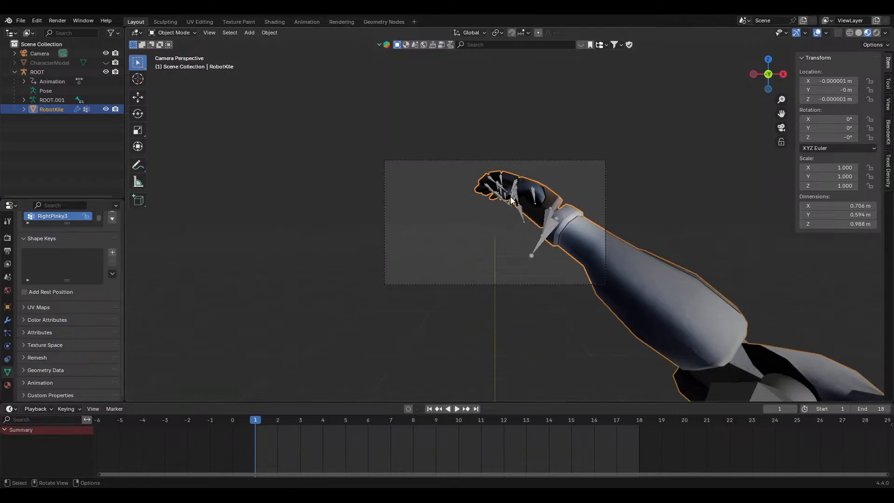
Review the camera's lens clipping and safe-area settings, undo a trial clip adjustment, and save the file
{"action": "left_click", "coordinate": [486, 285]}
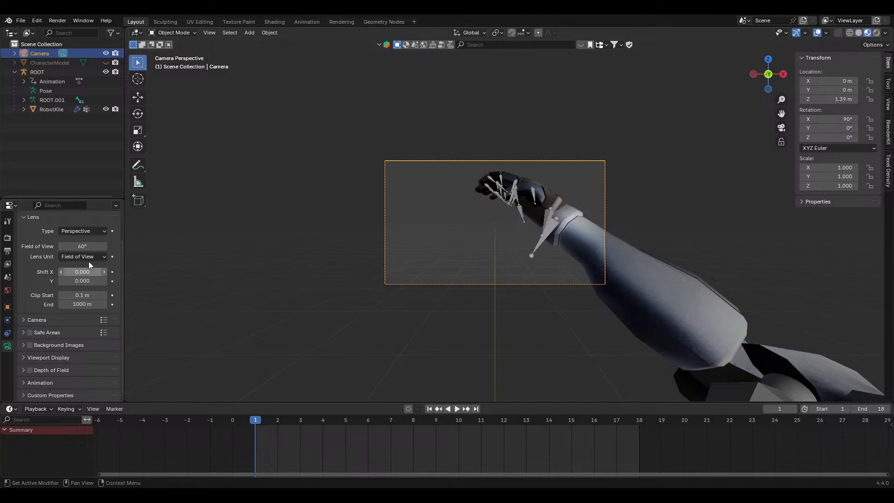
{"action": "left_click_drag", "start_coordinate": [83, 295], "coordinate": [102, 311]}
{"action": "key", "text": "ctrl+z"}
{"action": "left_click", "coordinate": [68, 331]}
{"action": "scroll", "coordinate": [58, 298], "scroll_direction": "down", "scroll_amount": 3}
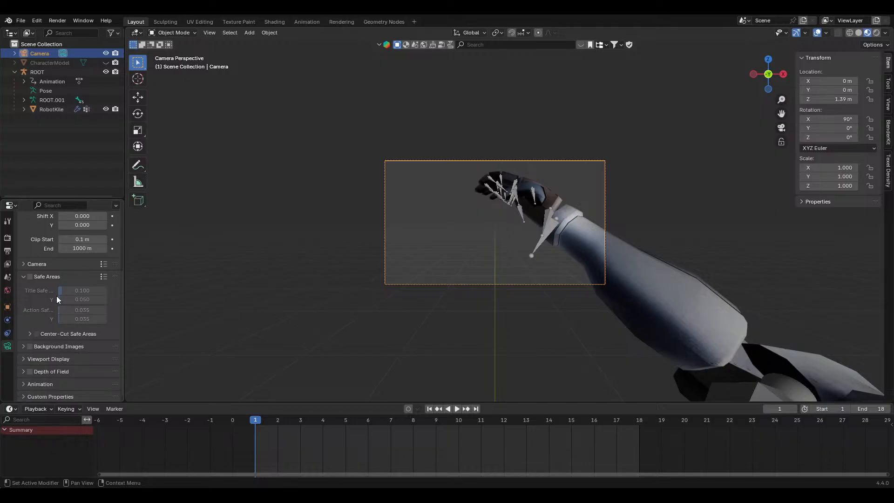
{"action": "left_click", "coordinate": [47, 277]}
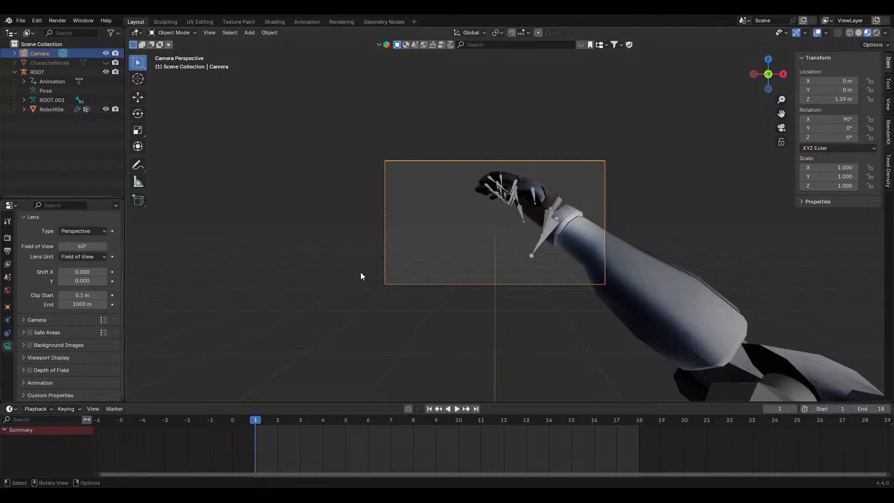
{"action": "left_click", "coordinate": [8, 333]}
{"action": "left_click", "coordinate": [7, 346]}
{"action": "left_click", "coordinate": [414, 299]}
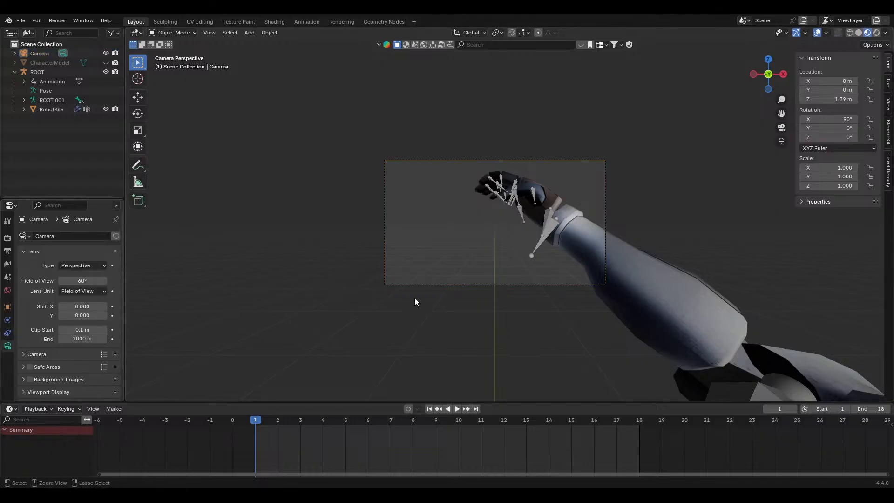
{"action": "key", "text": "ctrl+s"}
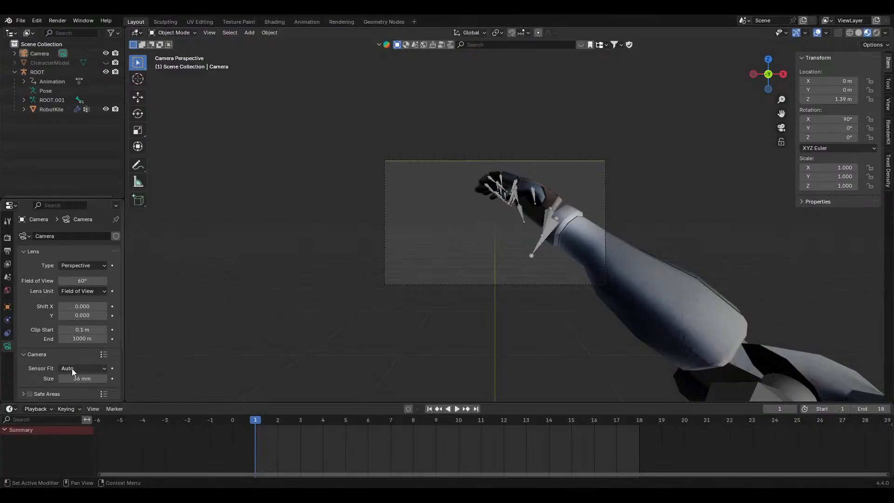
Set the camera's sensor fit to Vertical and its field of view to 60°, and save the Blender file
{"action": "left_click", "coordinate": [73, 368]}
{"action": "left_click", "coordinate": [85, 393]}
{"action": "left_click", "coordinate": [82, 369]}
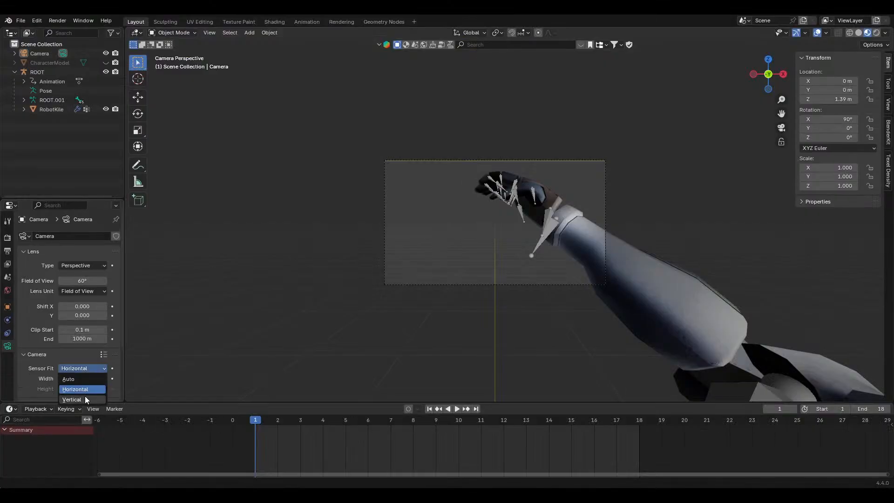
{"action": "left_click", "coordinate": [85, 400]}
{"action": "left_click", "coordinate": [90, 280]}
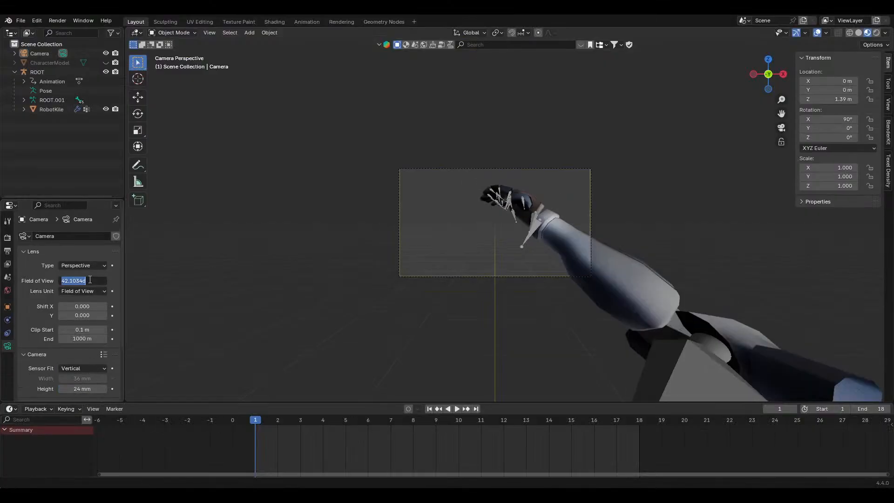
{"action": "type", "text": "60"}
{"action": "key", "text": "Return"}
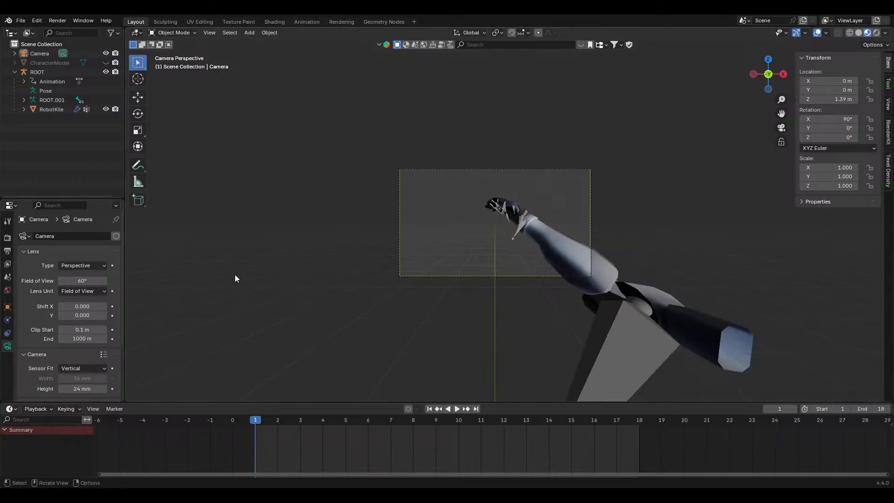
{"action": "scroll", "coordinate": [552, 323], "scroll_direction": "up", "scroll_amount": 6}
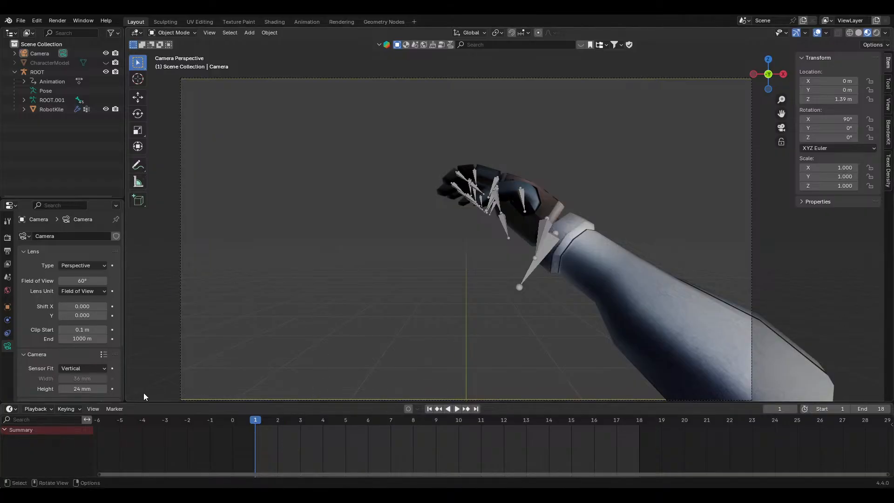
{"action": "key", "text": "ctrl+s"}
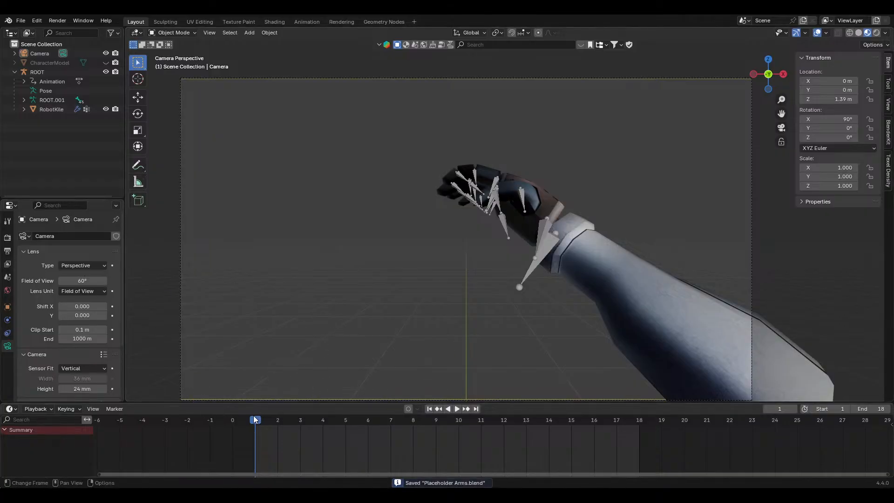
Scrub the arm animation from frame 1 to frame 20 in the camera view to check its framing
{"action": "left_click_drag", "start_coordinate": [258, 422], "coordinate": [692, 427]}
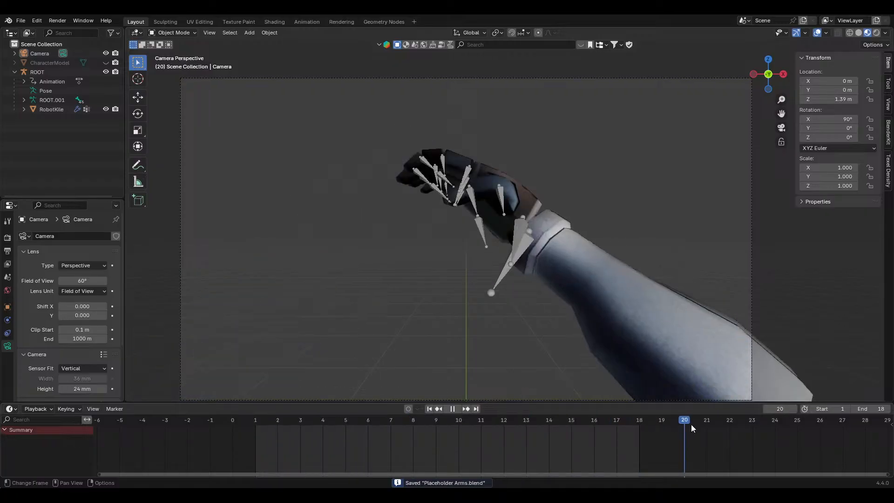
{"action": "scroll", "coordinate": [533, 298], "scroll_direction": "down", "scroll_amount": 3}
{"action": "scroll", "coordinate": [533, 298], "scroll_direction": "up", "scroll_amount": 1}
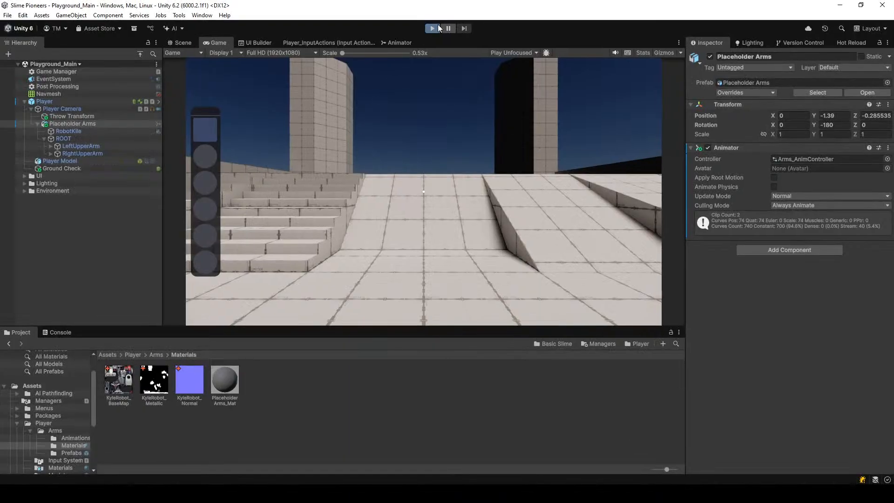
Switch to Unity, run the game to check how the arms appear in first person, and stop it
{"action": "left_click", "coordinate": [437, 28]}
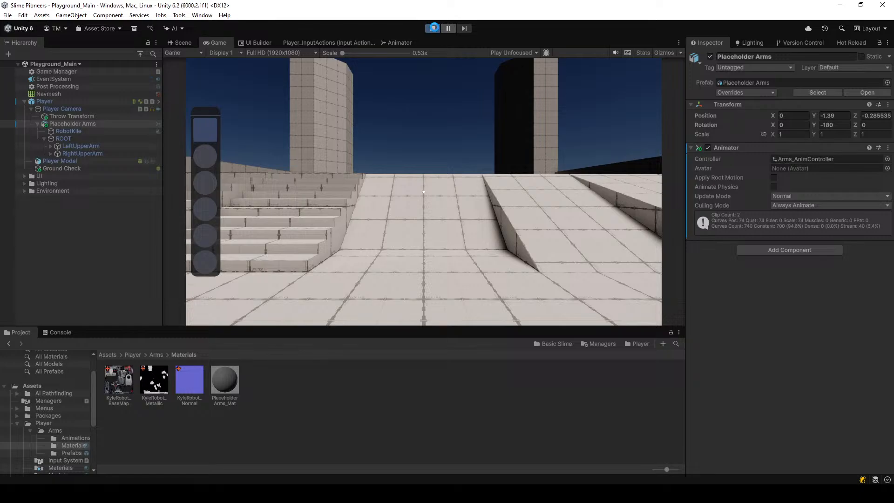
{"action": "left_click", "coordinate": [415, 134]}
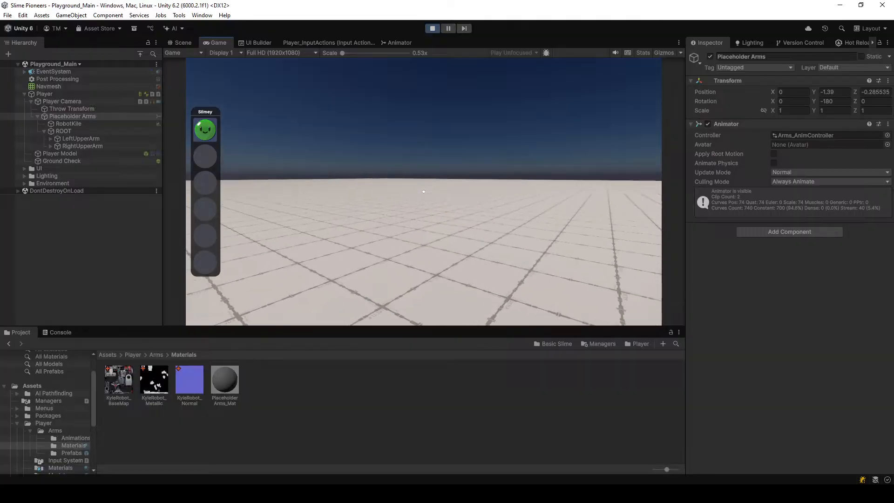
{"action": "key", "text": "Escape"}
{"action": "left_click", "coordinate": [433, 28]}
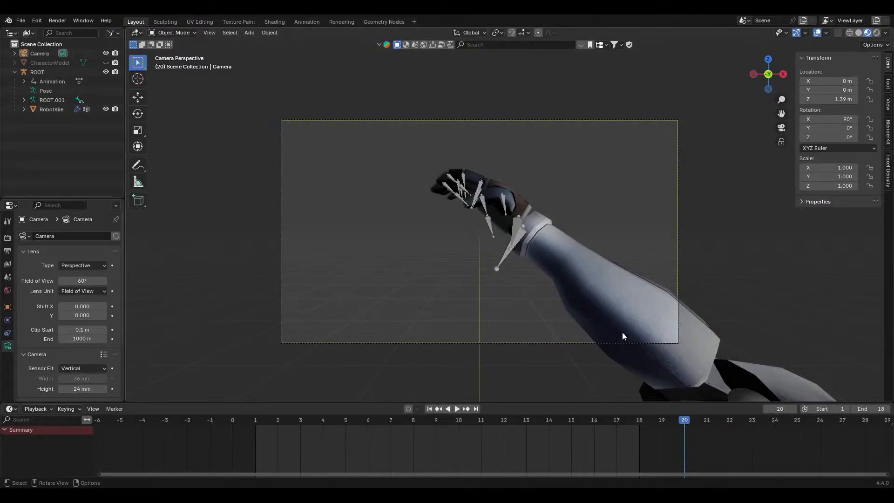
Switch to Blender, play the arm animation in the camera view, and return to frame 1
{"action": "scroll", "coordinate": [428, 269], "scroll_direction": "up", "scroll_amount": 1}
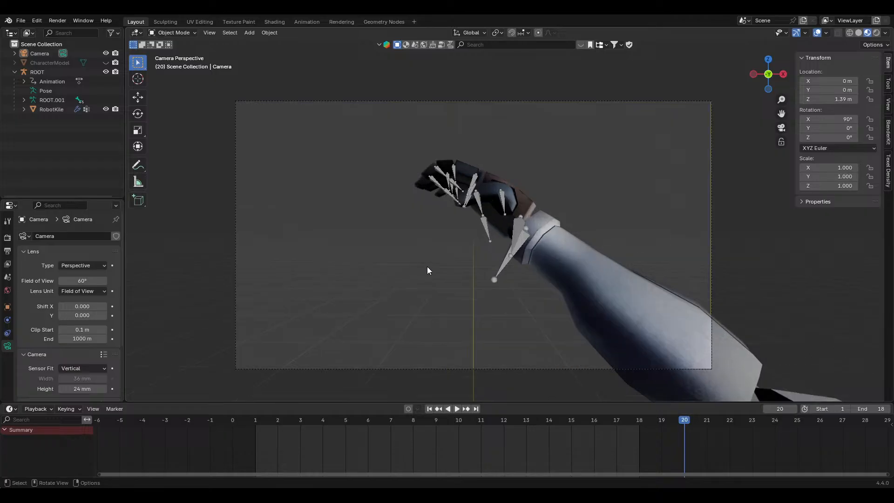
{"action": "key", "text": "space"}
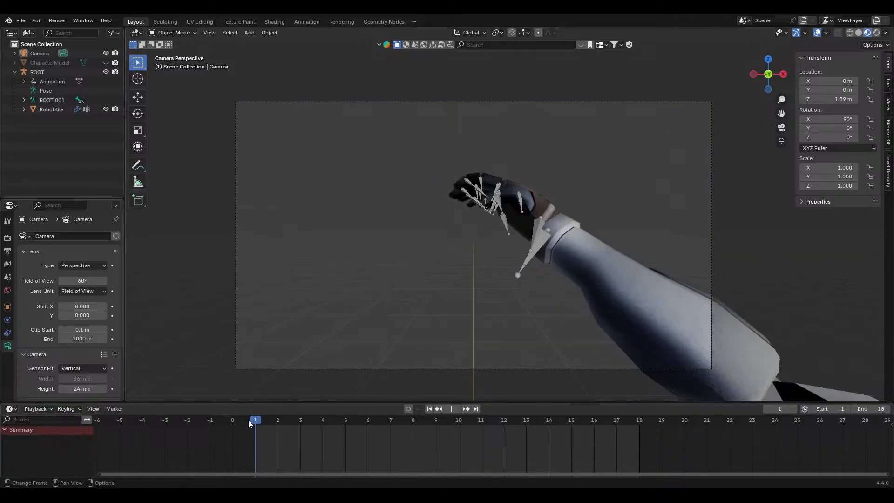
{"action": "left_click_drag", "start_coordinate": [294, 419], "coordinate": [259, 437]}
{"action": "left_click_drag", "start_coordinate": [260, 437], "coordinate": [259, 436]}
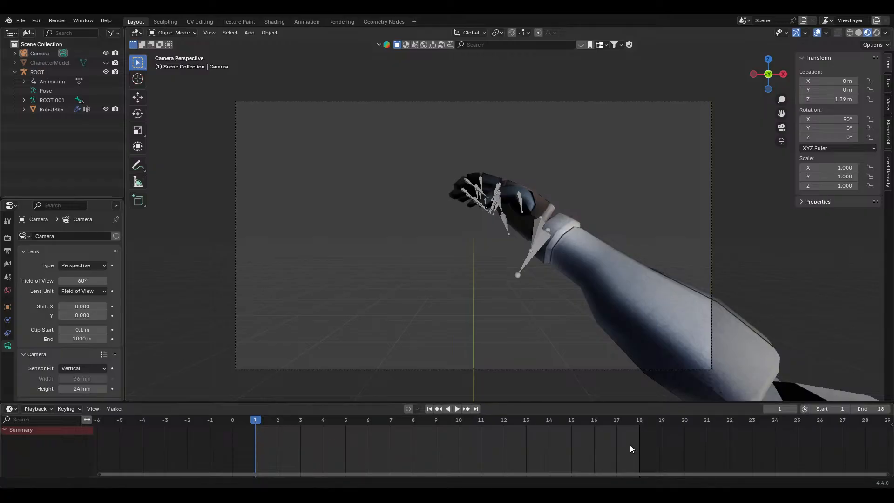
Leave the camera view, select the ROOT armature and collapse its hierarchy
{"action": "middle_click_drag", "start_coordinate": [466, 344], "coordinate": [426, 269]}
{"action": "left_click", "coordinate": [426, 270]}
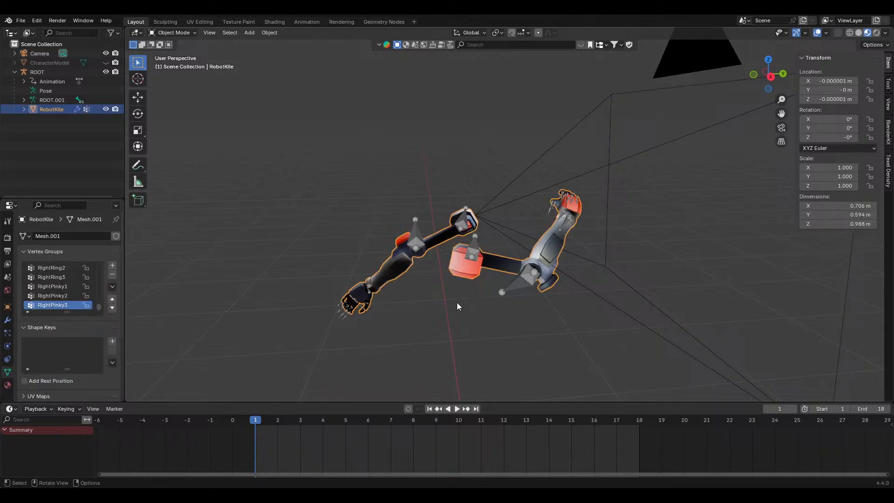
{"action": "left_click", "coordinate": [34, 72]}
{"action": "left_click", "coordinate": [16, 71]}
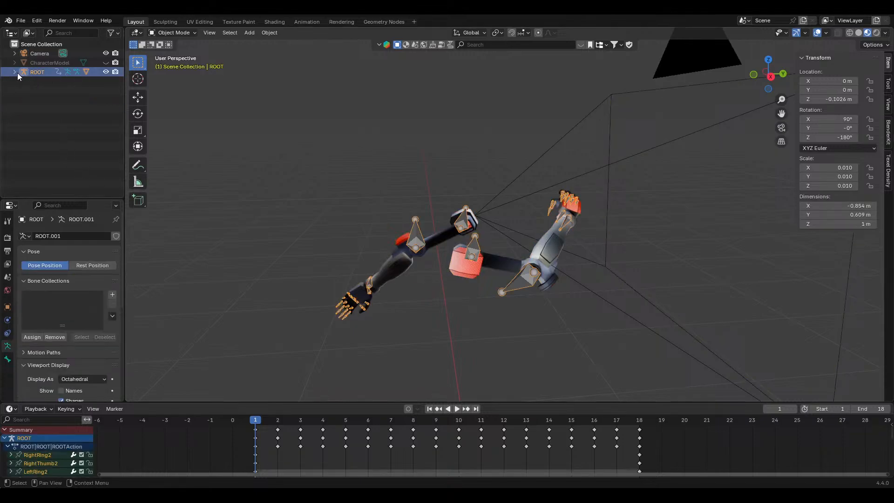
Show the CharacterModel and examine the arms' placement against its body from several angles
{"action": "left_click", "coordinate": [106, 62]}
{"action": "left_click", "coordinate": [309, 238]}
{"action": "middle_click_drag", "start_coordinate": [309, 238], "coordinate": [496, 300]}
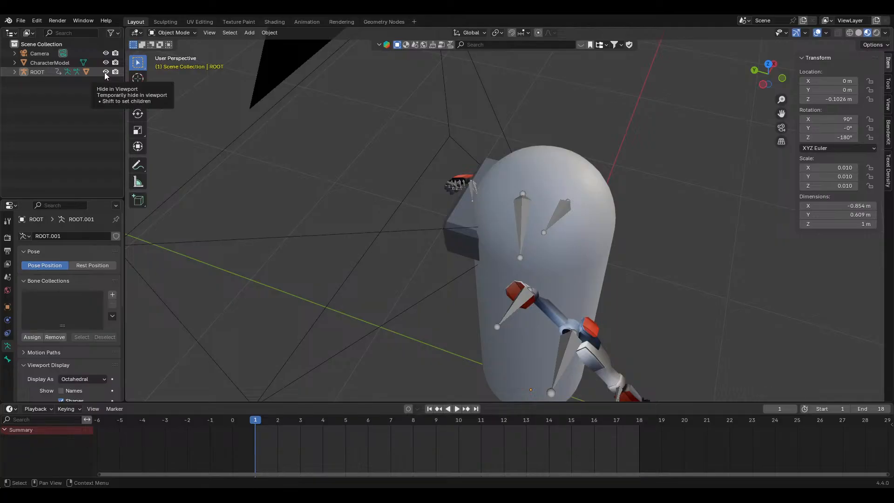
{"action": "middle_click_drag", "start_coordinate": [224, 107], "coordinate": [535, 298]}
{"action": "left_click", "coordinate": [528, 283]}
{"action": "left_click", "coordinate": [538, 266]}
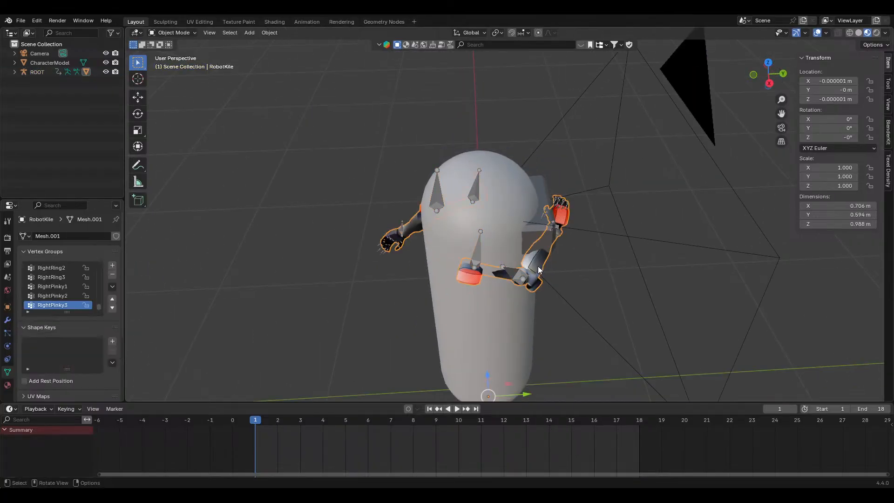
{"action": "left_click", "coordinate": [184, 33]}
{"action": "left_click", "coordinate": [174, 54]}
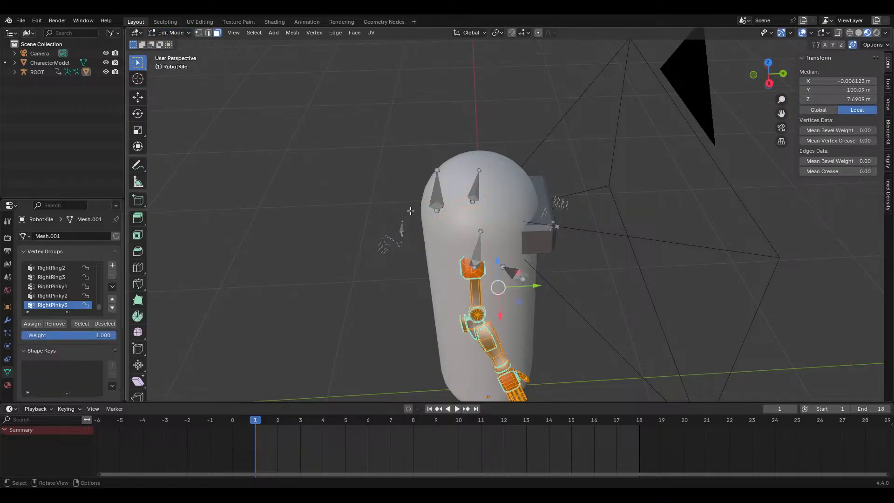
{"action": "left_click", "coordinate": [167, 37]}
{"action": "left_click", "coordinate": [174, 45]}
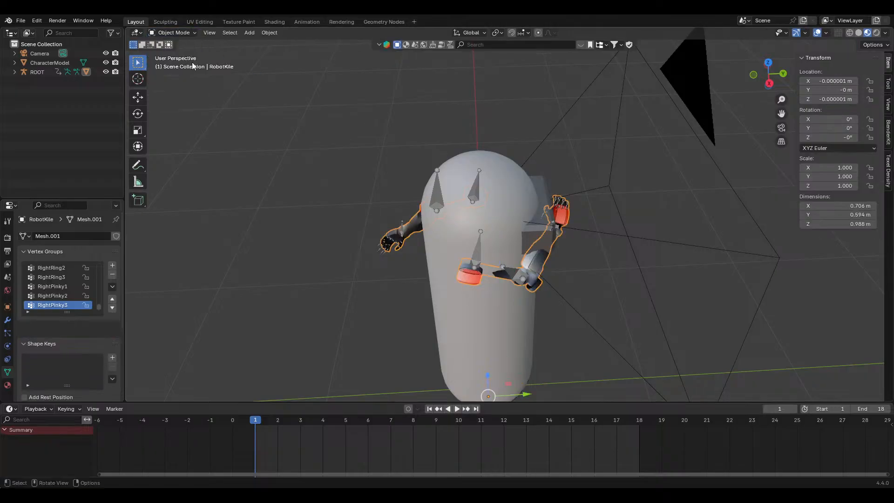
Put the ROOT armature into Pose Mode and enlarge the timeline area
{"action": "left_click", "coordinate": [438, 195]}
{"action": "left_click", "coordinate": [160, 34]}
{"action": "left_click", "coordinate": [168, 64]}
{"action": "middle_click_drag", "start_coordinate": [612, 206], "coordinate": [564, 171], "text": "shift"}
{"action": "left_click_drag", "start_coordinate": [311, 402], "coordinate": [311, 317]}
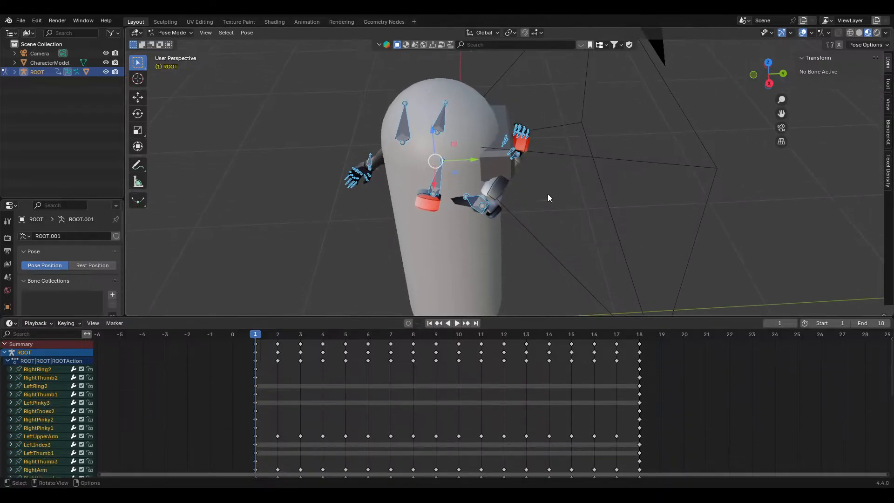
Hide the CharacterModel and look at the posed arms through the camera
{"action": "middle_click_drag", "start_coordinate": [548, 193], "coordinate": [527, 156]}
{"action": "scroll", "coordinate": [487, 150], "scroll_direction": "up", "scroll_amount": 5}
{"action": "left_click", "coordinate": [591, 153]}
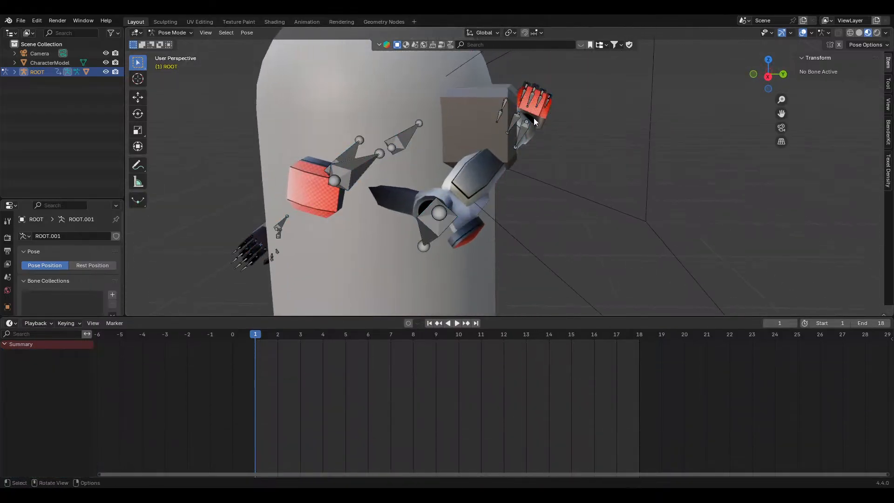
{"action": "left_click", "coordinate": [106, 62]}
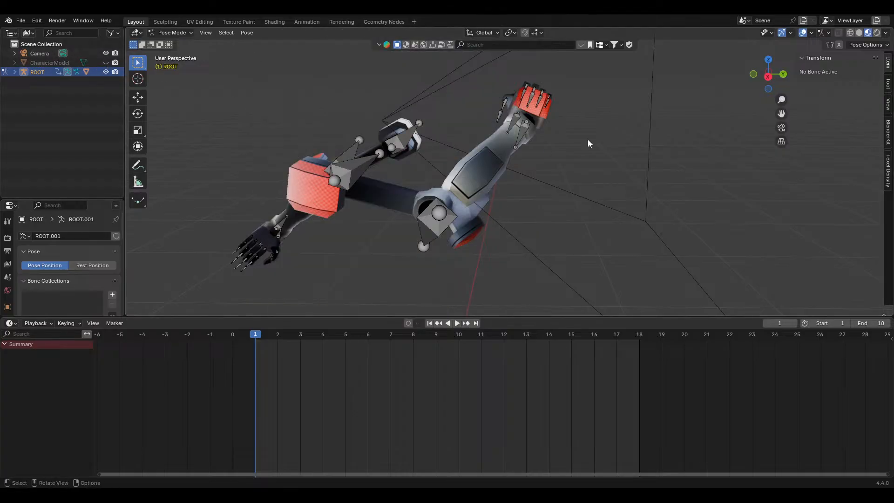
{"action": "key", "text": "KP_0"}
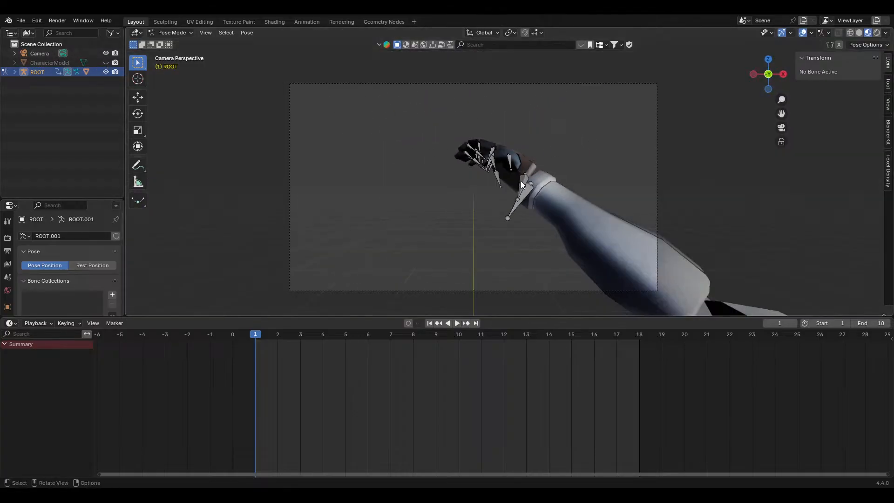
Select all bones of the armature and change the timeline to the Graph Editor, framing the curves from frame 1
{"action": "key", "text": "a"}
{"action": "scroll", "coordinate": [219, 367], "scroll_direction": "down", "scroll_amount": 5}
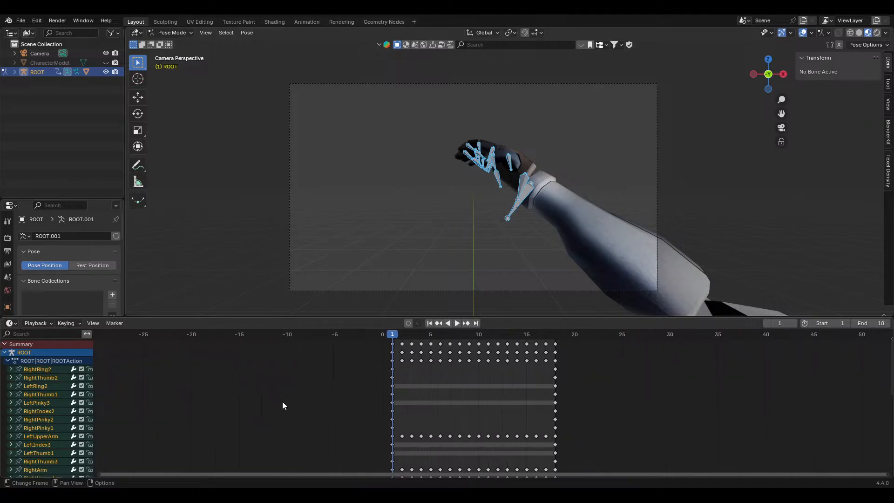
{"action": "scroll", "coordinate": [283, 402], "scroll_direction": "up", "scroll_amount": 3}
{"action": "left_click", "coordinate": [10, 323]}
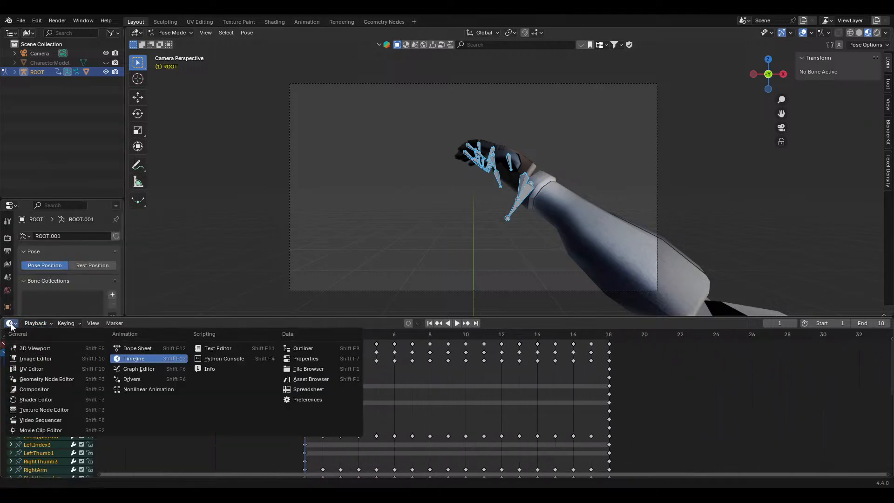
{"action": "left_click", "coordinate": [173, 369]}
{"action": "scroll", "coordinate": [267, 400], "scroll_direction": "up", "scroll_amount": 3}
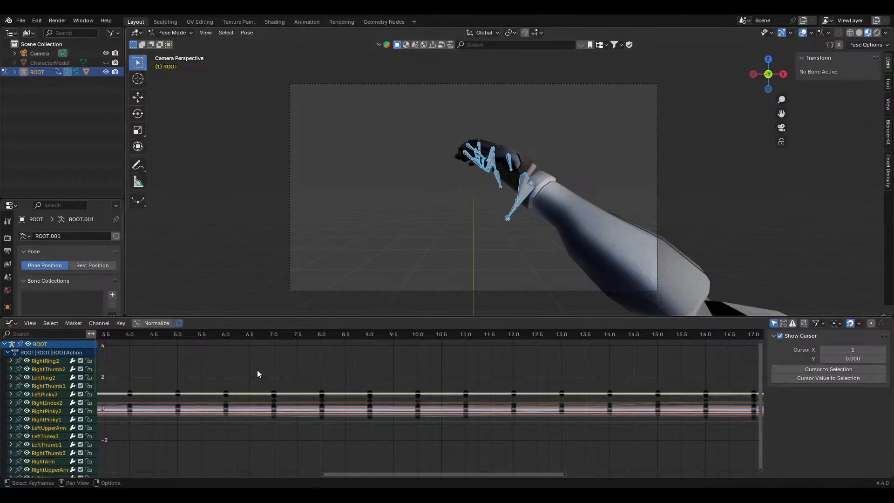
{"action": "middle_click_drag", "start_coordinate": [257, 370], "coordinate": [426, 362]}
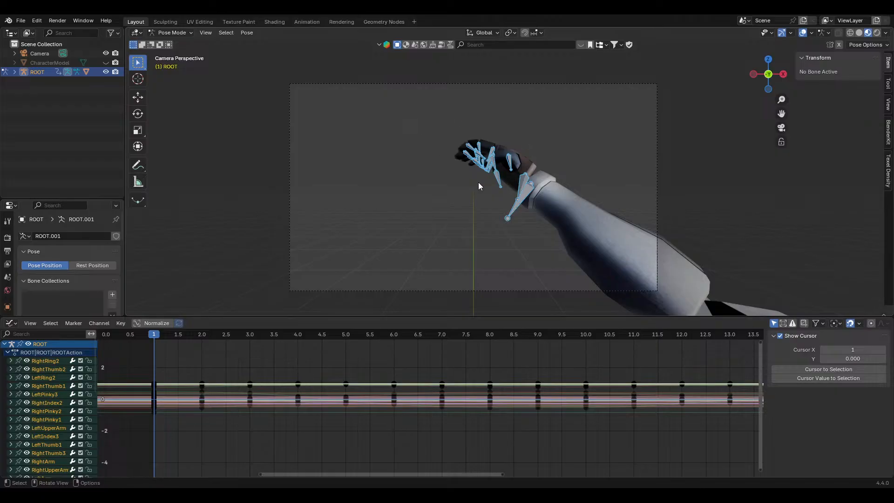
{"action": "left_click", "coordinate": [522, 195]}
{"action": "key", "text": "g"}
{"action": "key", "text": "z"}
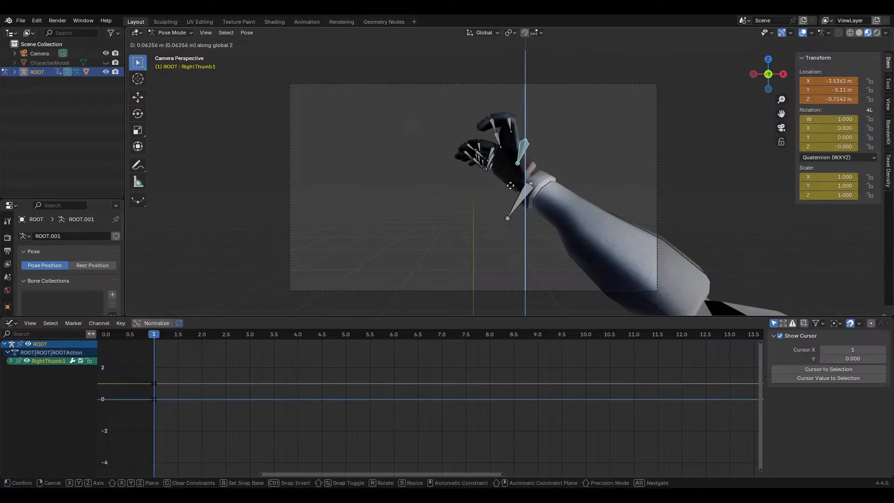
{"action": "right_click", "coordinate": [452, 216]}
Select only the upper-arm and arm bones of both arms
{"action": "key", "text": "a"}
{"action": "scroll", "coordinate": [537, 171], "scroll_direction": "down", "scroll_amount": 7}
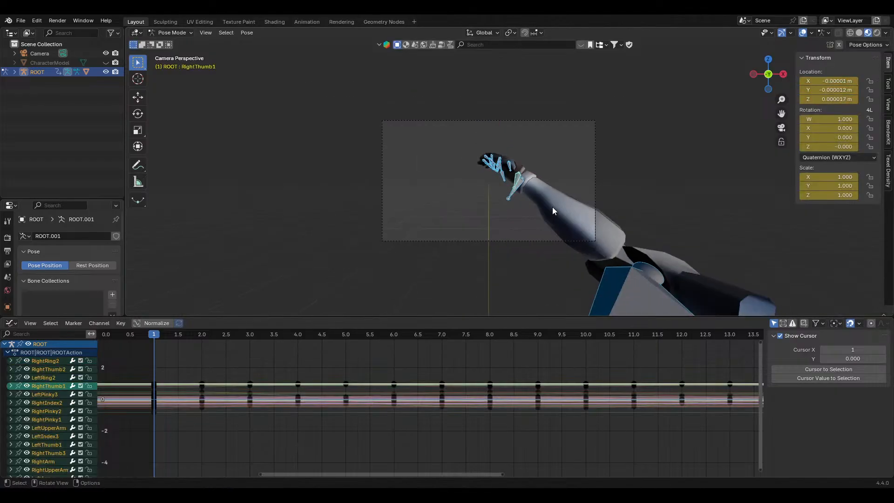
{"action": "key", "text": "alt+a"}
{"action": "left_click", "coordinate": [560, 227]}
{"action": "key", "text": "KP_Decimal"}
{"action": "scroll", "coordinate": [574, 253], "scroll_direction": "down", "scroll_amount": 5}
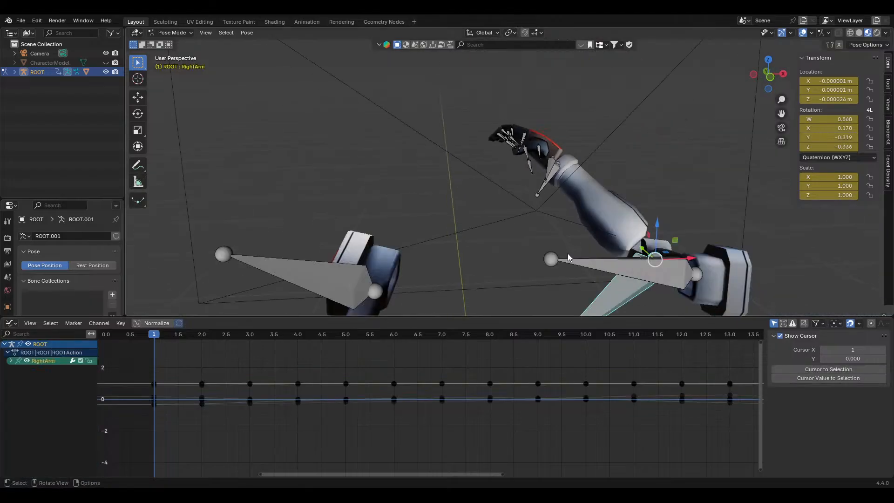
{"action": "left_click", "coordinate": [535, 201], "text": "shift"}
{"action": "left_click", "coordinate": [455, 197], "text": "shift"}
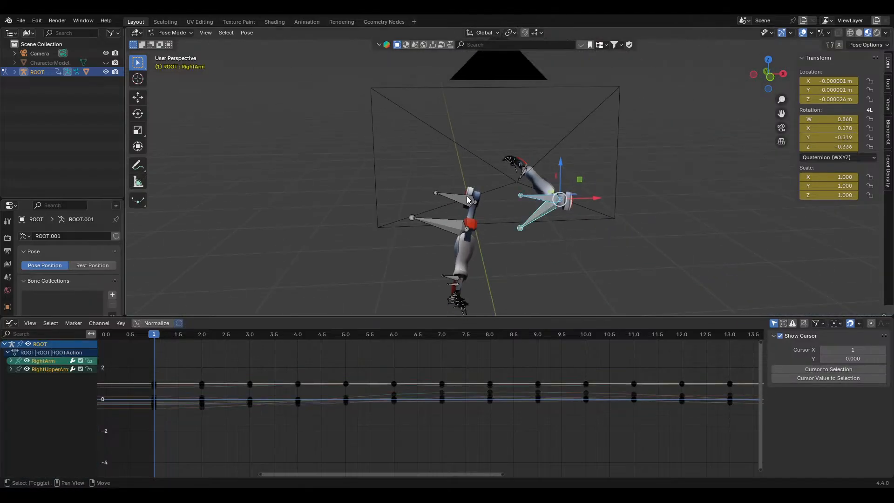
{"action": "left_click", "coordinate": [450, 219], "text": "shift"}
{"action": "scroll", "coordinate": [521, 270], "scroll_direction": "up", "scroll_amount": 1}
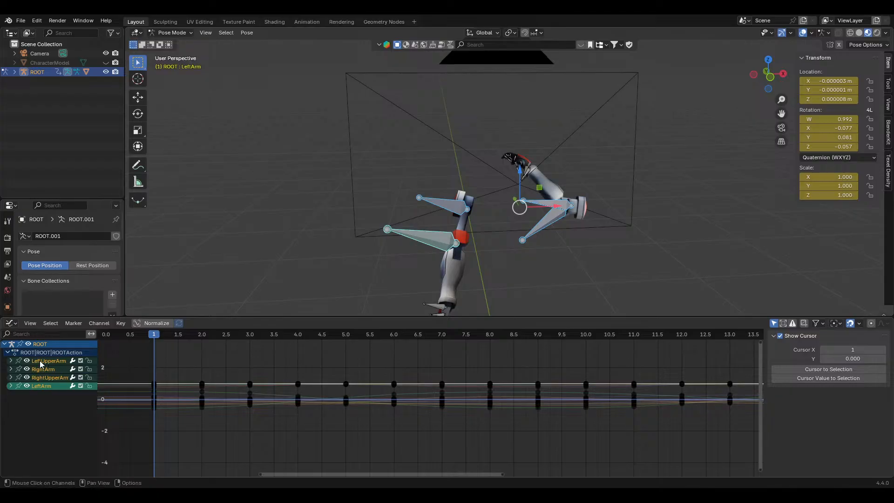
Expand the selected bones' animation channels and hide every LeftUpperArm curve except Z Location
{"action": "left_click", "coordinate": [10, 386], "text": "ctrl"}
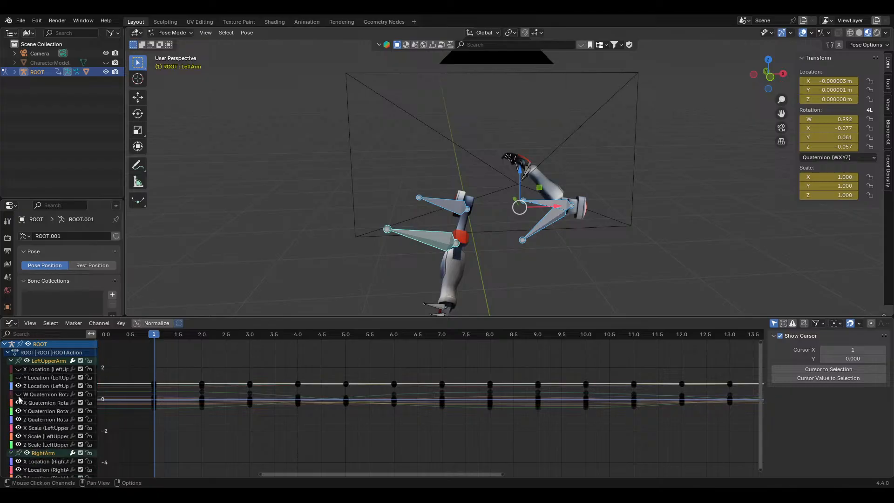
{"action": "left_click_drag", "start_coordinate": [20, 411], "coordinate": [19, 422]}
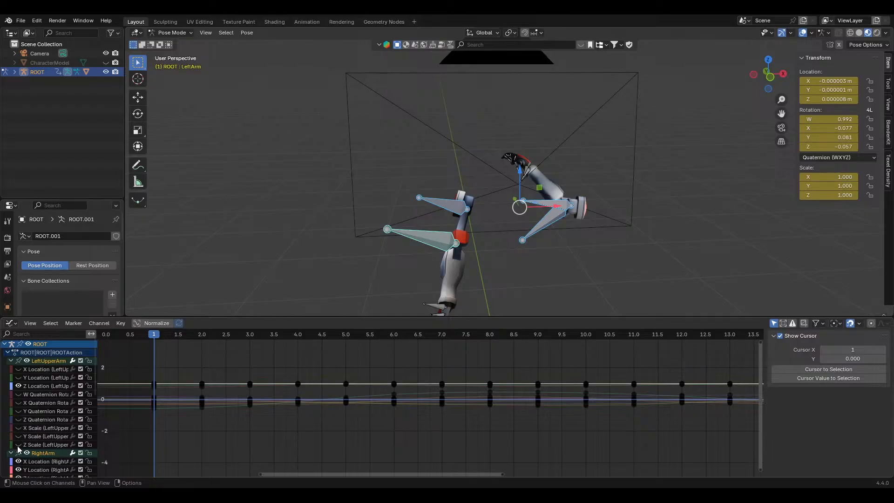
{"action": "scroll", "coordinate": [423, 455], "scroll_direction": "up", "scroll_amount": 4}
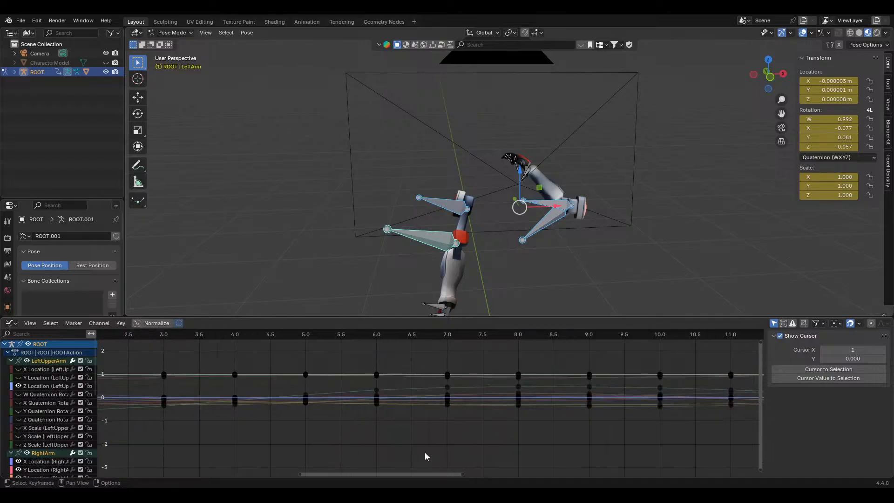
{"action": "scroll", "coordinate": [573, 284], "scroll_direction": "up", "scroll_amount": 6}
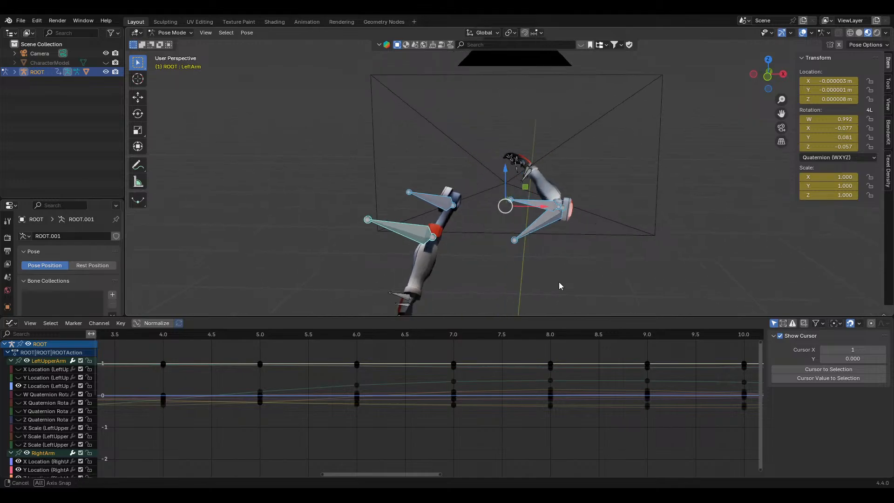
Go to frame 4, select only the RightUpperArm bone and expand its animation channels
{"action": "left_click", "coordinate": [526, 289]}
{"action": "scroll", "coordinate": [527, 290], "scroll_direction": "down", "scroll_amount": 3}
{"action": "middle_click_drag", "start_coordinate": [527, 285], "coordinate": [422, 252]}
{"action": "left_click_drag", "start_coordinate": [355, 334], "coordinate": [177, 351]}
{"action": "left_click", "coordinate": [396, 212]}
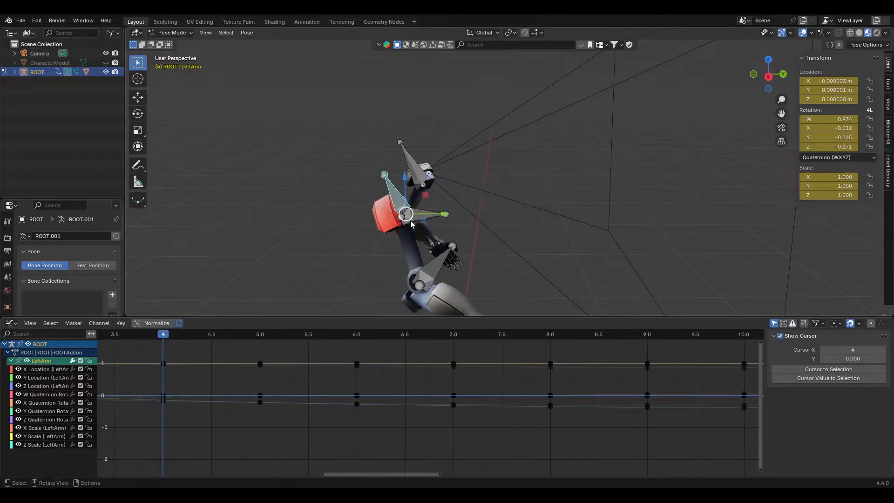
{"action": "middle_click_drag", "start_coordinate": [470, 205], "coordinate": [428, 242]}
{"action": "left_click", "coordinate": [424, 194]}
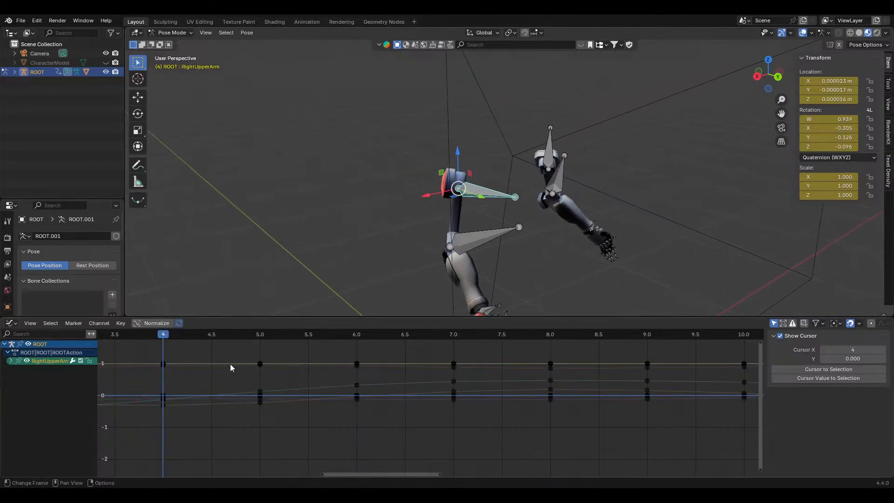
{"action": "middle_click_drag", "start_coordinate": [189, 399], "coordinate": [277, 398]}
{"action": "left_click", "coordinate": [10, 361]}
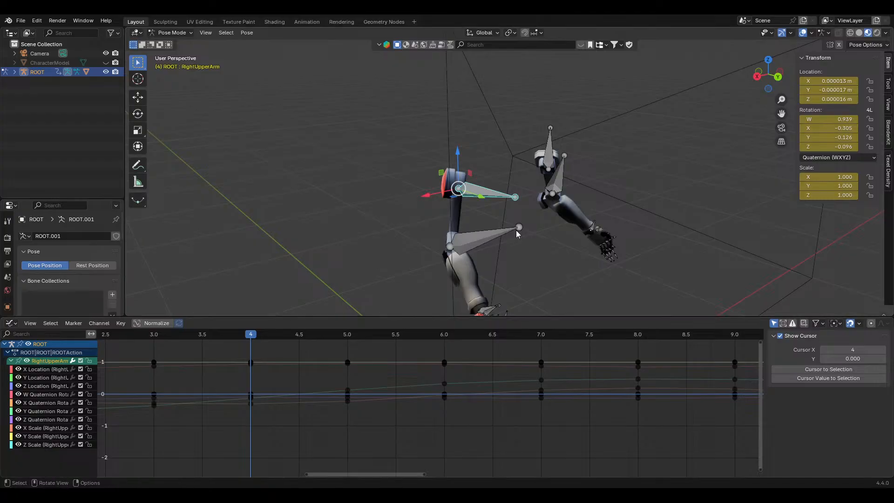
{"action": "key", "text": "r"}
{"action": "key", "text": "x"}
{"action": "key", "text": "Escape"}
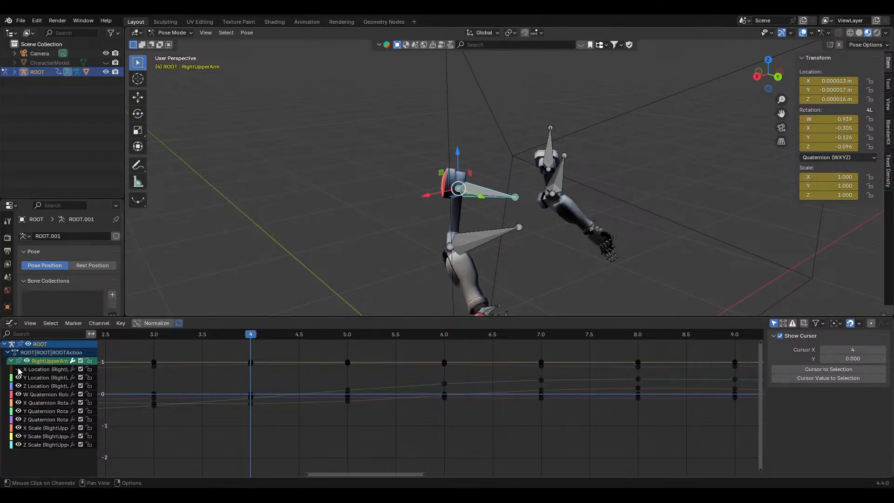
Hide RightUpperArm's rotation and scale curves, leaving only its X, Y and Z Location curves shown
{"action": "left_click_drag", "start_coordinate": [19, 395], "coordinate": [21, 450]}
{"action": "scroll", "coordinate": [483, 397], "scroll_direction": "down", "scroll_amount": 3}
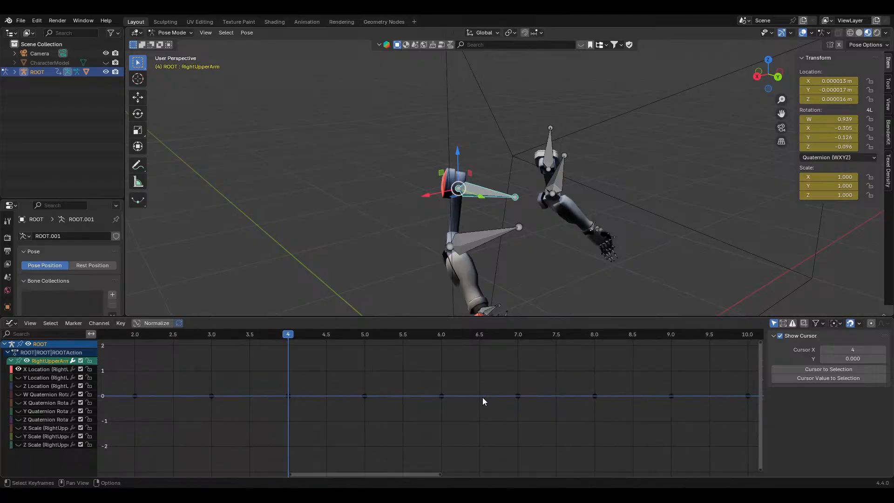
{"action": "left_click", "coordinate": [19, 385]}
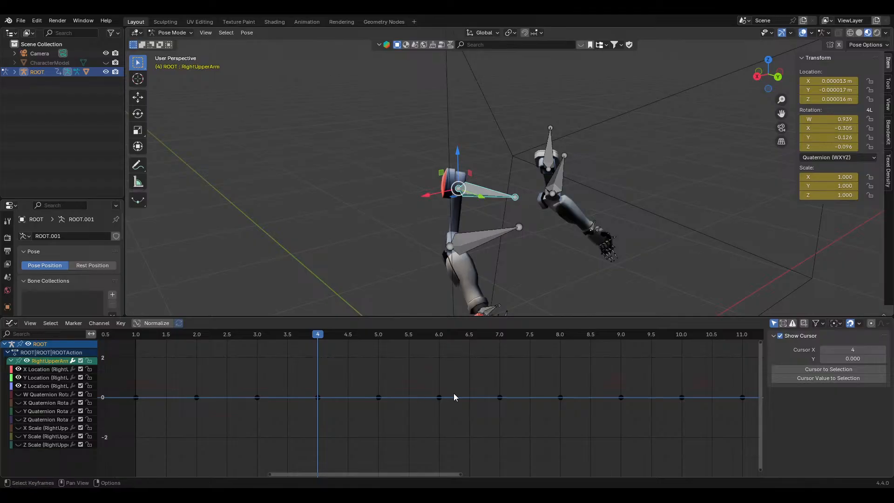
Select RightUpperArm's X, Y and Z Location channels and inspect their curves around frame 4
{"action": "scroll", "coordinate": [454, 394], "scroll_direction": "down", "scroll_amount": 2, "text": "ctrl"}
{"action": "scroll", "coordinate": [509, 259], "scroll_direction": "down", "scroll_amount": 1}
{"action": "scroll", "coordinate": [448, 368], "scroll_direction": "down", "scroll_amount": 1}
{"action": "scroll", "coordinate": [582, 384], "scroll_direction": "down", "scroll_amount": 15}
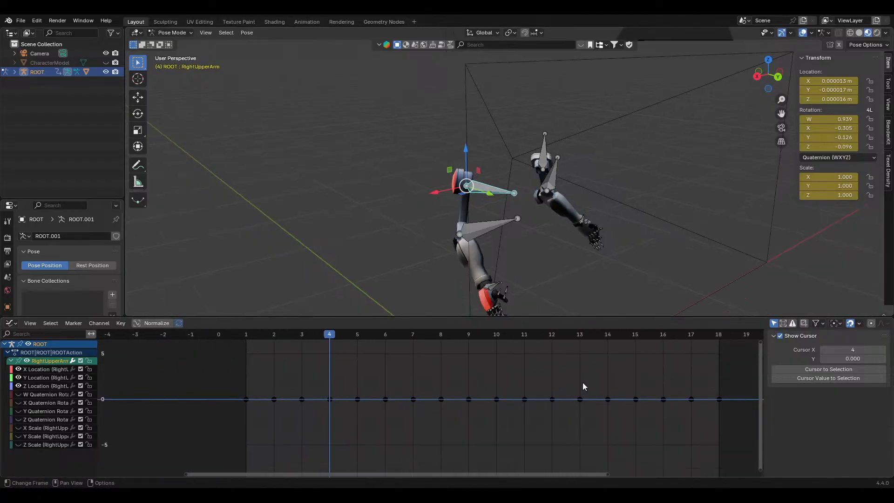
{"action": "scroll", "coordinate": [476, 419], "scroll_direction": "up", "scroll_amount": 20}
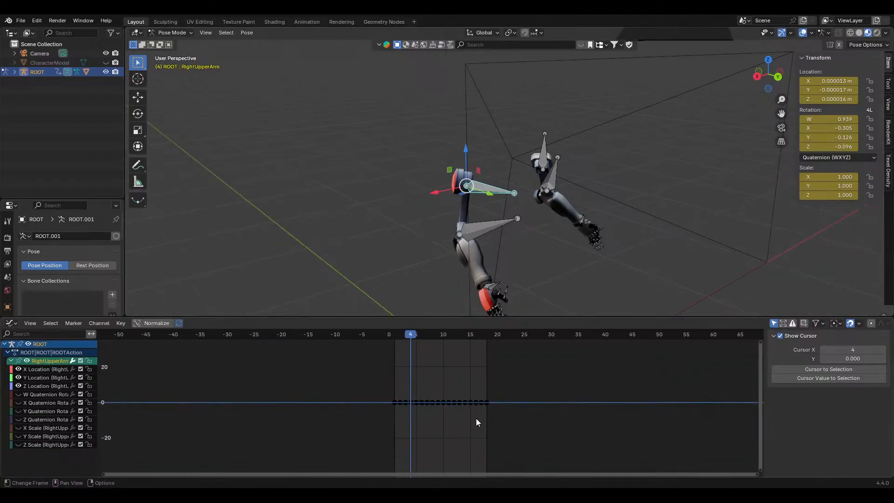
{"action": "scroll", "coordinate": [345, 390], "scroll_direction": "up", "scroll_amount": 3}
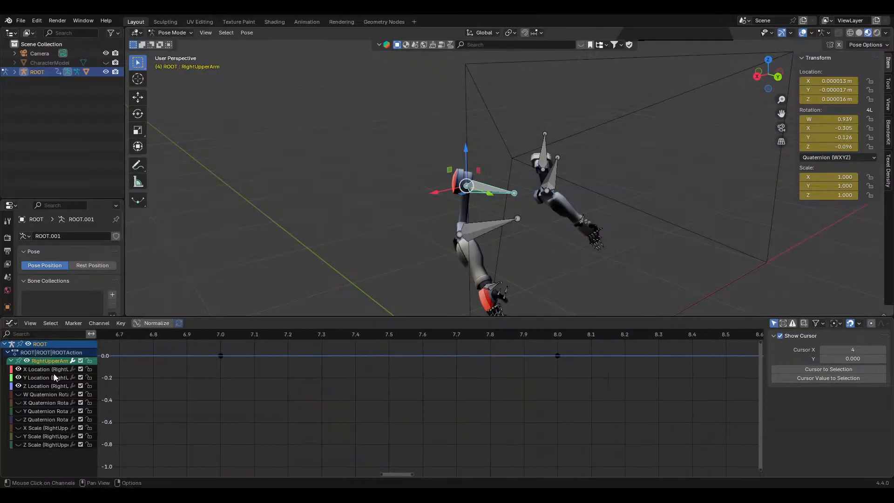
{"action": "left_click", "coordinate": [43, 371]}
{"action": "left_click", "coordinate": [36, 386], "text": "shift"}
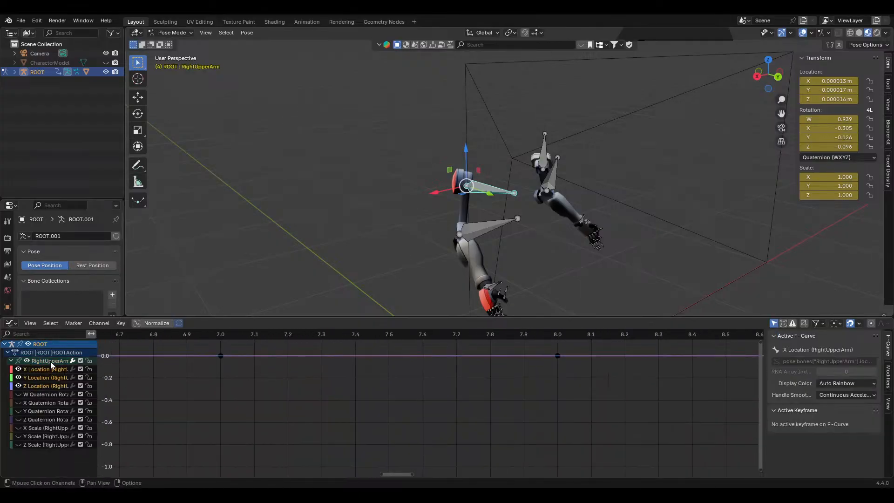
{"action": "scroll", "coordinate": [419, 398], "scroll_direction": "down", "scroll_amount": 5}
{"action": "scroll", "coordinate": [399, 377], "scroll_direction": "down", "scroll_amount": 5}
{"action": "middle_click_drag", "start_coordinate": [399, 373], "coordinate": [657, 351]}
{"action": "scroll", "coordinate": [647, 372], "scroll_direction": "up", "scroll_amount": 5}
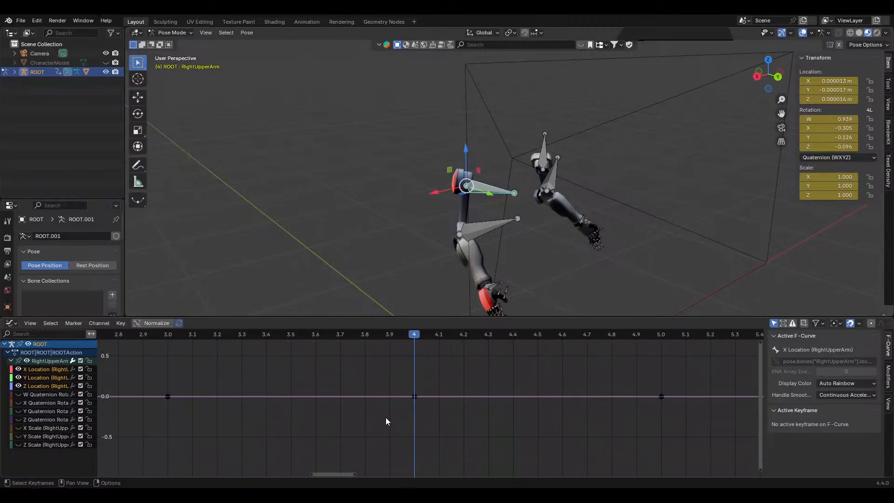
{"action": "left_click", "coordinate": [411, 398]}
{"action": "key", "text": "g"}
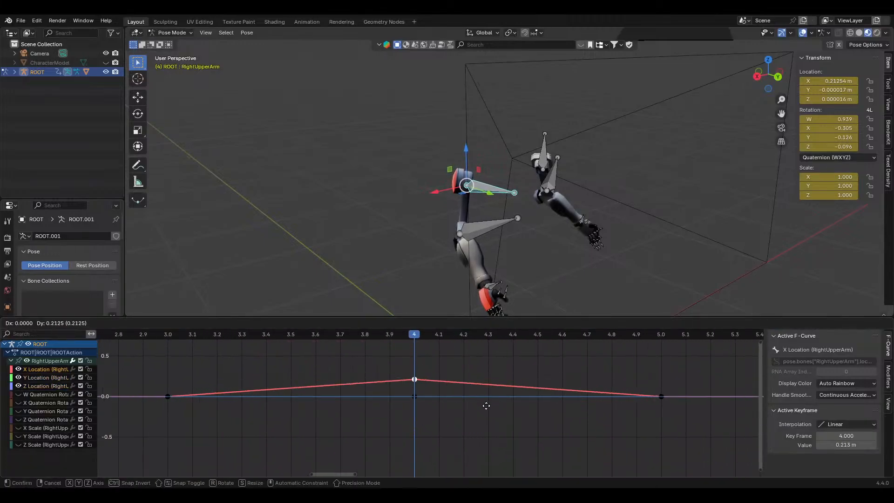
{"action": "right_click", "coordinate": [499, 406]}
{"action": "scroll", "coordinate": [565, 391], "scroll_direction": "down", "scroll_amount": 6}
{"action": "scroll", "coordinate": [564, 389], "scroll_direction": "up", "scroll_amount": 10}
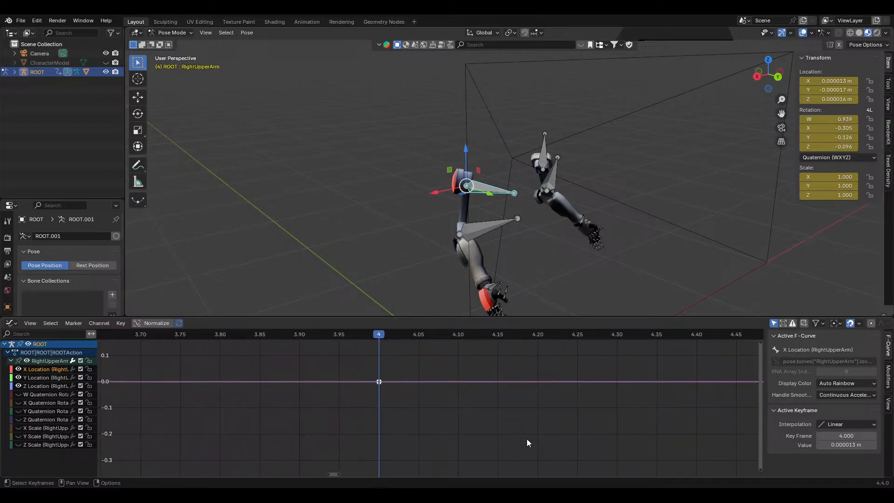
{"action": "scroll", "coordinate": [436, 310], "scroll_direction": "down", "scroll_amount": 5}
{"action": "scroll", "coordinate": [318, 344], "scroll_direction": "down", "scroll_amount": 2}
{"action": "scroll", "coordinate": [484, 273], "scroll_direction": "down", "scroll_amount": 8}
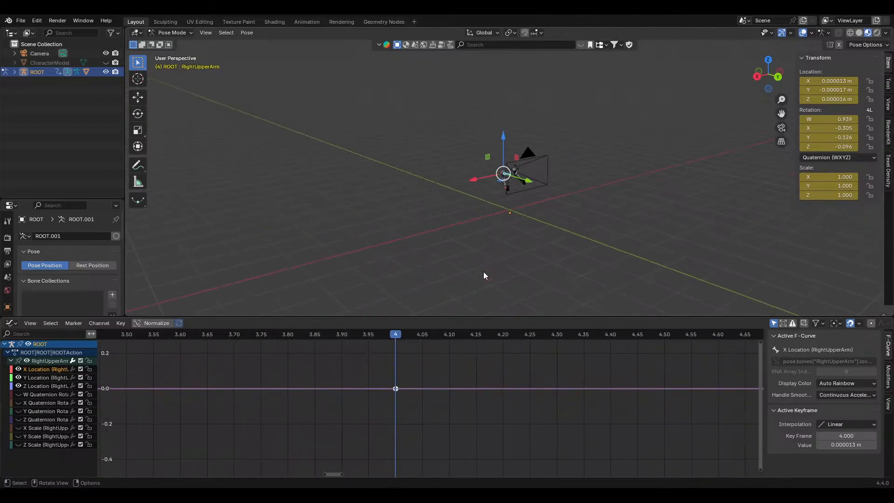
{"action": "scroll", "coordinate": [510, 272], "scroll_direction": "up", "scroll_amount": 5}
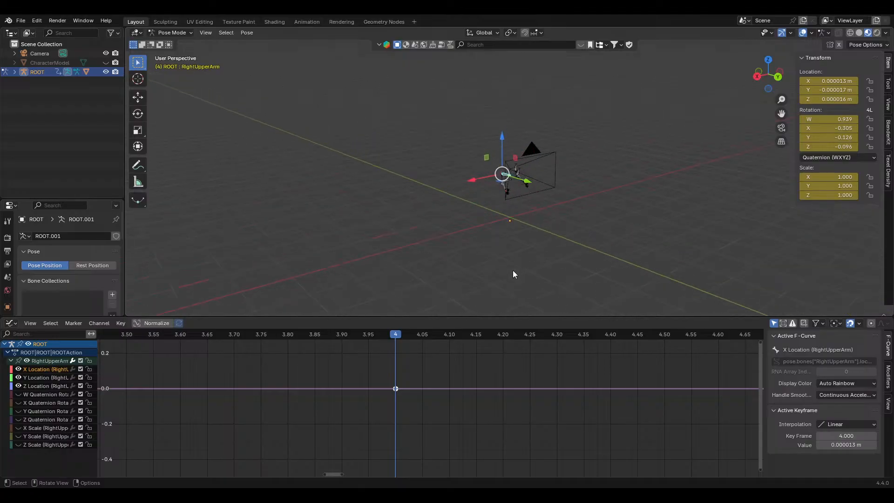
{"action": "scroll", "coordinate": [484, 436], "scroll_direction": "down", "scroll_amount": 1}
{"action": "scroll", "coordinate": [484, 432], "scroll_direction": "down", "scroll_amount": 15}
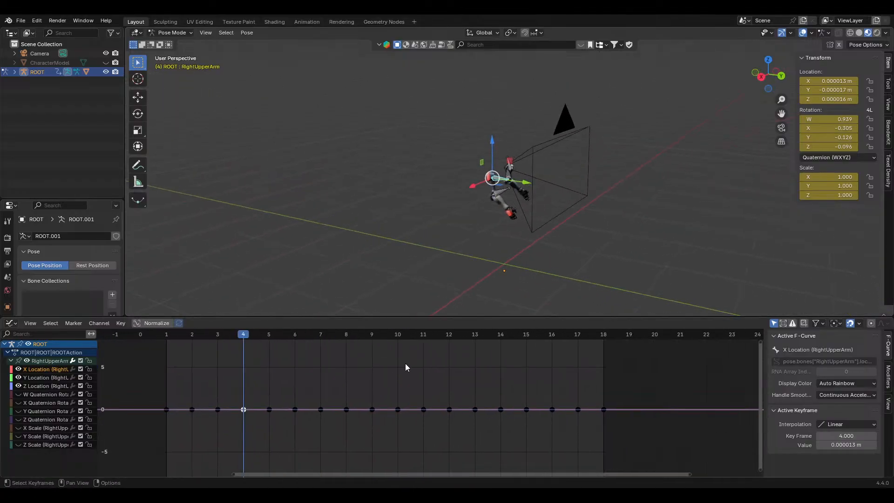
Set the animation's current frame to 1
{"action": "left_click_drag", "start_coordinate": [310, 330], "coordinate": [167, 338]}
{"action": "middle_click_drag", "start_coordinate": [496, 253], "coordinate": [542, 250]}
{"action": "scroll", "coordinate": [458, 276], "scroll_direction": "up", "scroll_amount": 8}
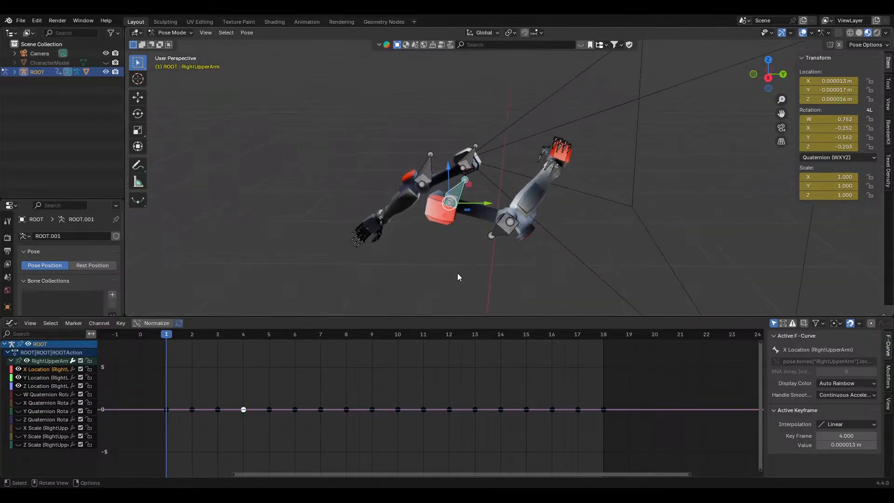
{"action": "middle_click_drag", "start_coordinate": [224, 389], "coordinate": [466, 330]}
{"action": "scroll", "coordinate": [430, 365], "scroll_direction": "up", "scroll_amount": 11}
{"action": "middle_click_drag", "start_coordinate": [403, 355], "coordinate": [432, 452]}
{"action": "scroll", "coordinate": [403, 394], "scroll_direction": "up", "scroll_amount": 14}
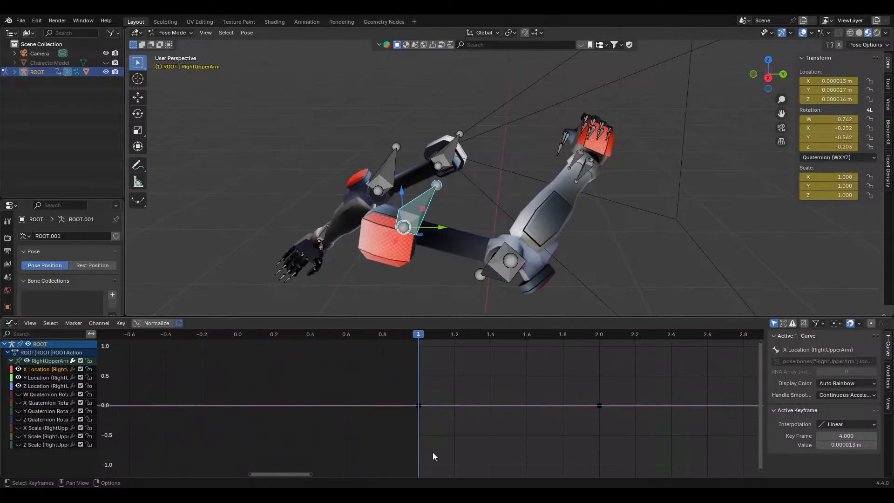
{"action": "scroll", "coordinate": [419, 443], "scroll_direction": "up", "scroll_amount": 13}
{"action": "scroll", "coordinate": [406, 443], "scroll_direction": "up", "scroll_amount": 4}
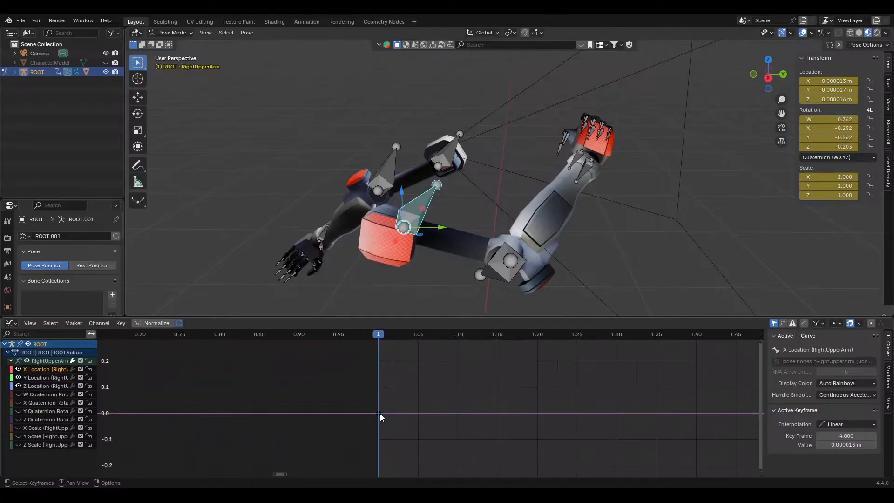
{"action": "key", "text": "g"}
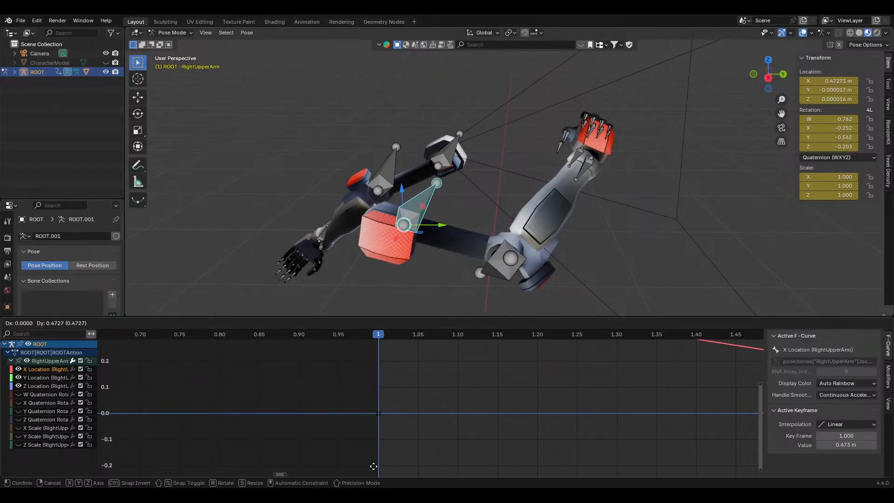
{"action": "right_click", "coordinate": [375, 421]}
Hide the RightUpperArm location curves and show its W, X, Y and Z Quaternion Rotation curves instead
{"action": "left_click_drag", "start_coordinate": [19, 386], "coordinate": [18, 372]}
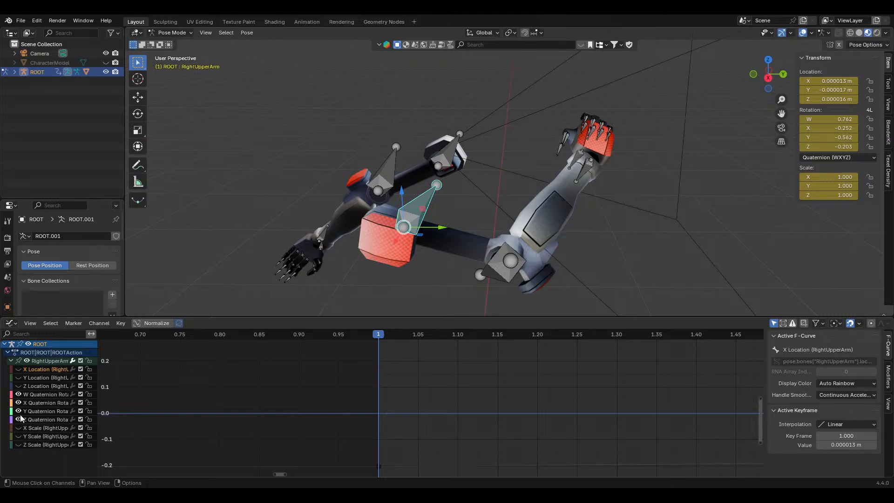
{"action": "scroll", "coordinate": [505, 385], "scroll_direction": "down", "scroll_amount": 15}
{"action": "middle_click_drag", "start_coordinate": [521, 467], "coordinate": [485, 441]}
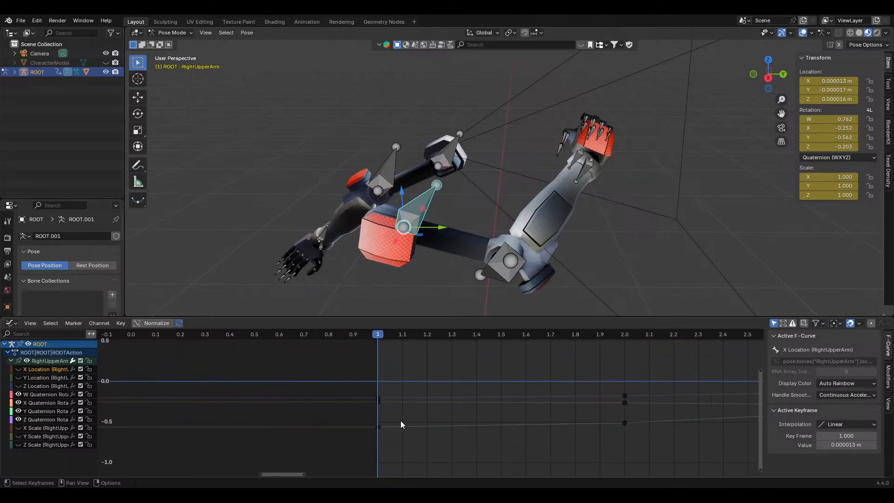
{"action": "left_click", "coordinate": [378, 426]}
{"action": "key", "text": "g"}
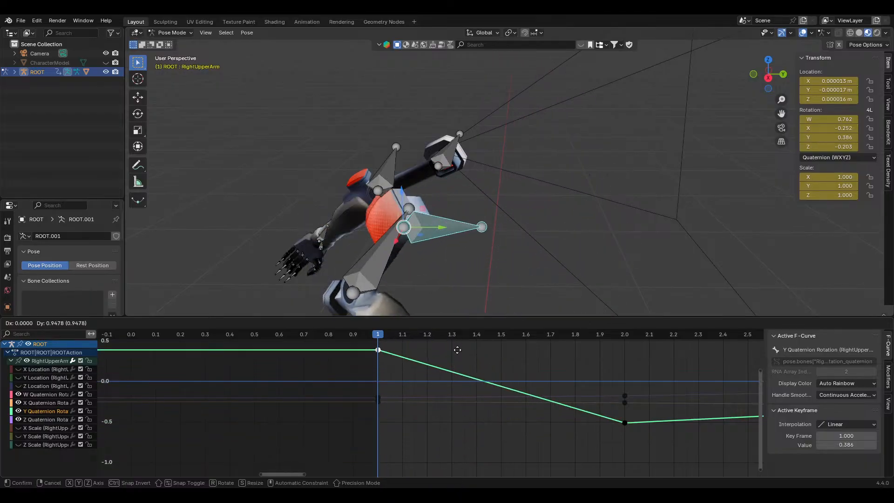
{"action": "key", "text": "Escape"}
{"action": "scroll", "coordinate": [432, 434], "scroll_direction": "down", "scroll_amount": 4}
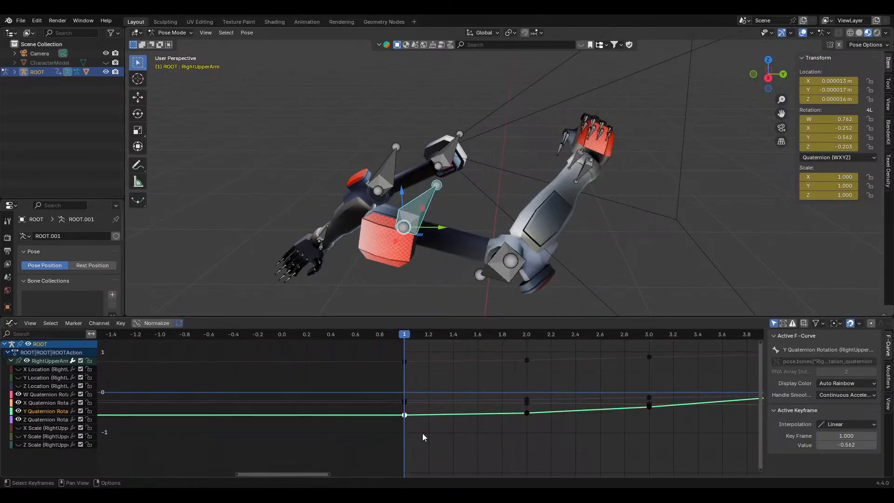
{"action": "scroll", "coordinate": [423, 437], "scroll_direction": "down", "scroll_amount": 3}
Add the LeftArm bone to the pose selection alongside RightUpperArm
{"action": "left_click", "coordinate": [380, 188], "text": "shift"}
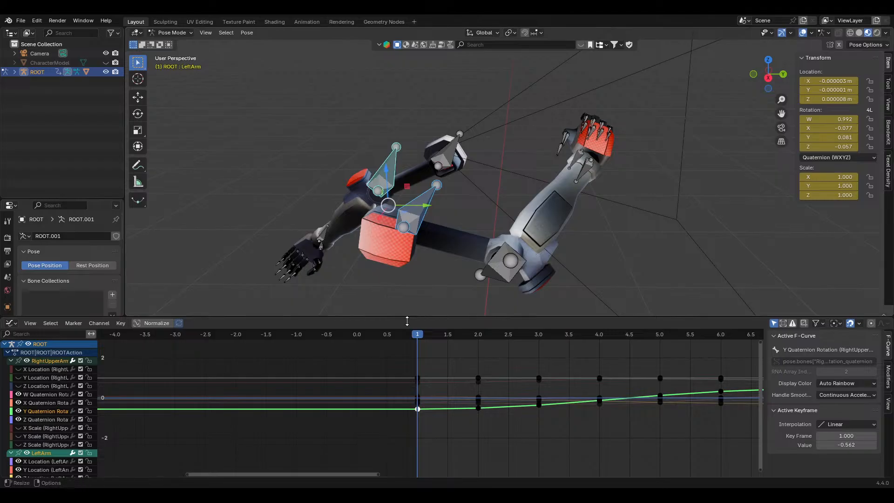
{"action": "scroll", "coordinate": [437, 414], "scroll_direction": "down", "scroll_amount": 4}
{"action": "middle_click_drag", "start_coordinate": [467, 414], "coordinate": [272, 382]}
{"action": "scroll", "coordinate": [483, 381], "scroll_direction": "down", "scroll_amount": 5}
{"action": "middle_click_drag", "start_coordinate": [459, 382], "coordinate": [336, 382]}
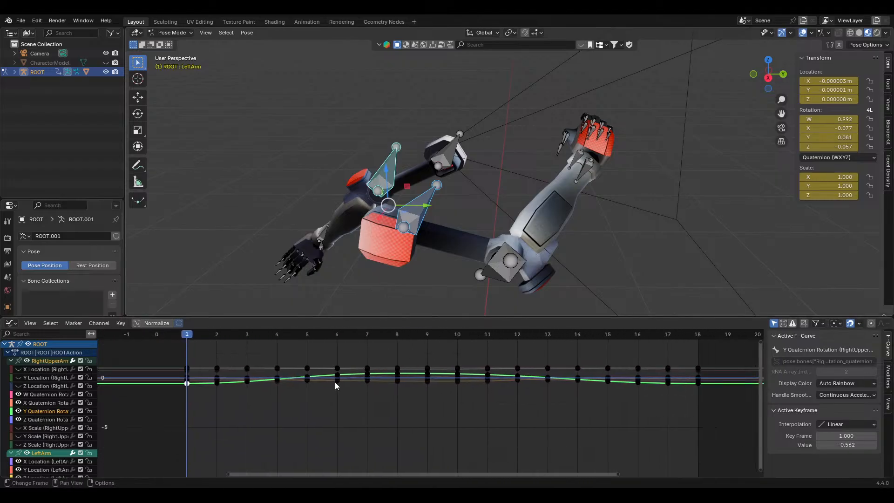
{"action": "scroll", "coordinate": [566, 388], "scroll_direction": "down", "scroll_amount": 1}
{"action": "left_click_drag", "start_coordinate": [690, 385], "coordinate": [177, 419]}
{"action": "middle_click_drag", "start_coordinate": [232, 396], "coordinate": [453, 373]}
{"action": "scroll", "coordinate": [451, 408], "scroll_direction": "up", "scroll_amount": 20}
{"action": "scroll", "coordinate": [453, 374], "scroll_direction": "up", "scroll_amount": 2}
{"action": "middle_click_drag", "start_coordinate": [430, 400], "coordinate": [397, 429]}
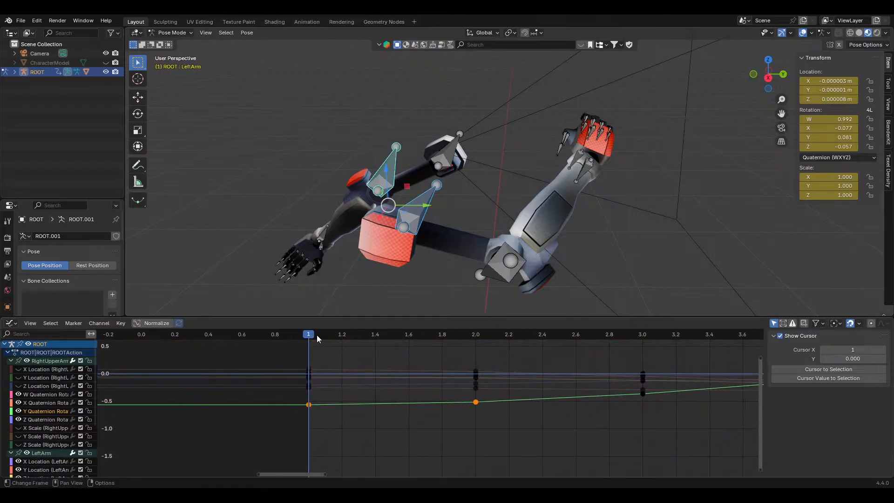
{"action": "left_click_drag", "start_coordinate": [315, 335], "coordinate": [353, 366]}
{"action": "left_click", "coordinate": [349, 371]}
{"action": "left_click", "coordinate": [307, 406]}
{"action": "left_click_drag", "start_coordinate": [309, 405], "coordinate": [310, 395]}
{"action": "key", "text": "ctrl+z"}
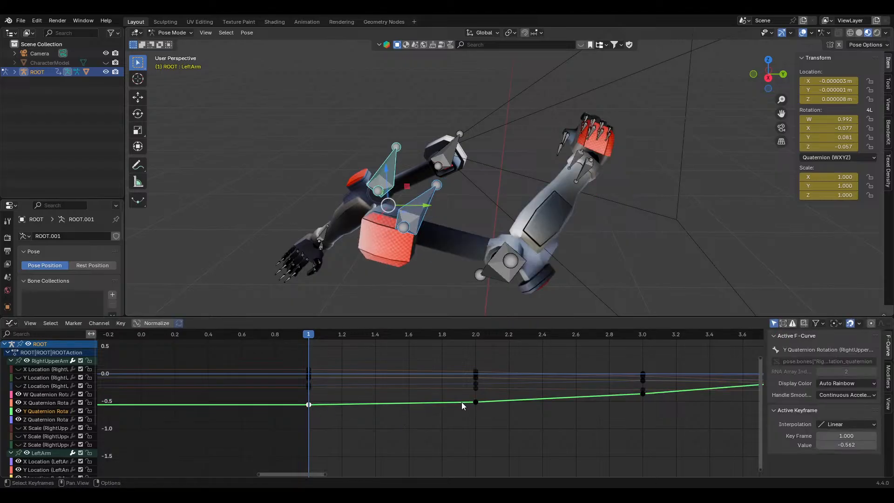
Select the RightUpperArm Y Quaternion keyframes at frames 1 and 2, and view the arm through the camera with its frame fitted
{"action": "left_click", "coordinate": [460, 403]}
{"action": "key", "text": "g"}
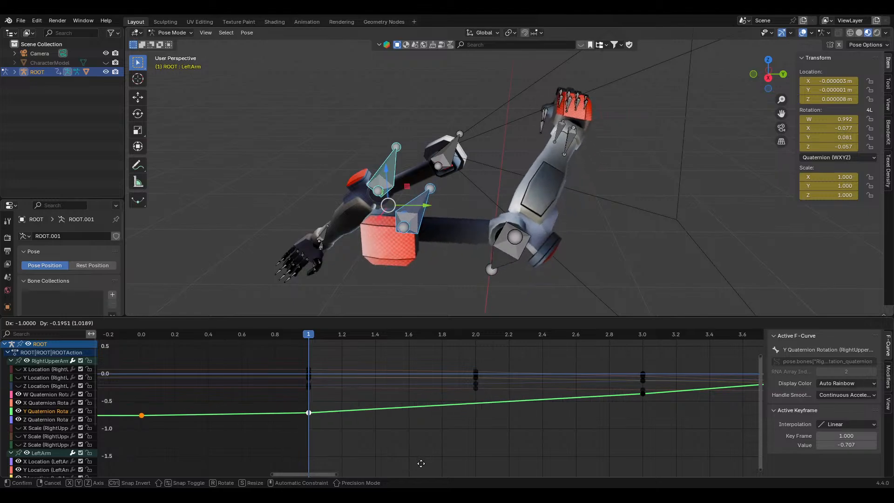
{"action": "key", "text": "Escape"}
{"action": "key", "text": "KP_0"}
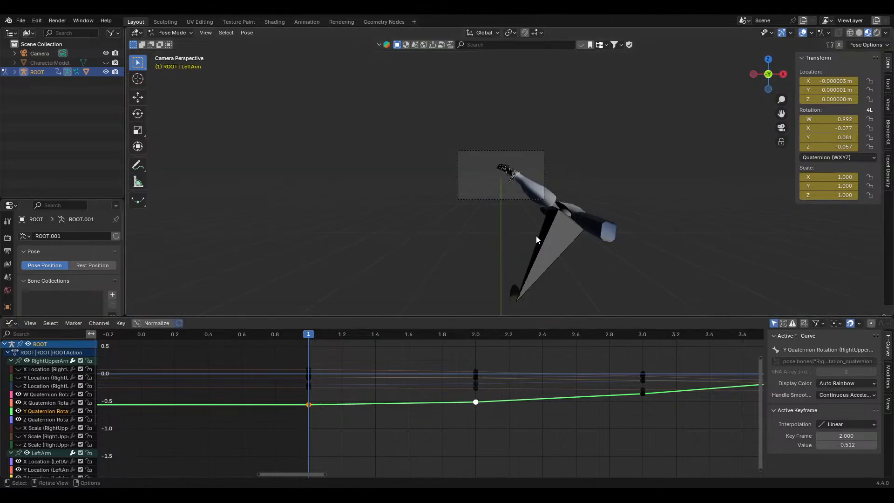
{"action": "key", "text": "Home"}
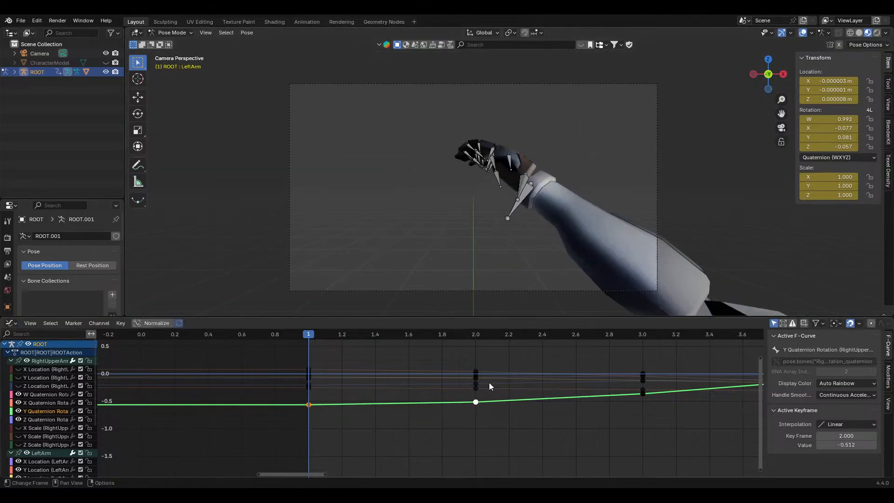
{"action": "key", "text": "g"}
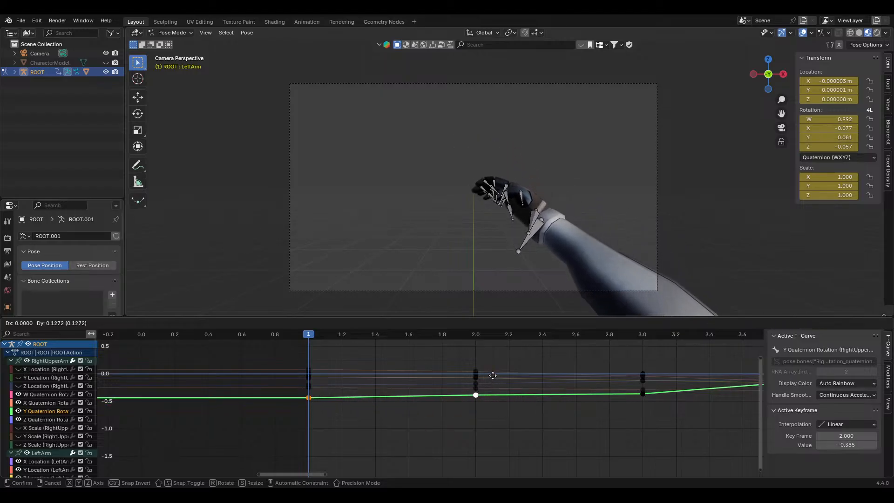
{"action": "left_click", "coordinate": [493, 375]}
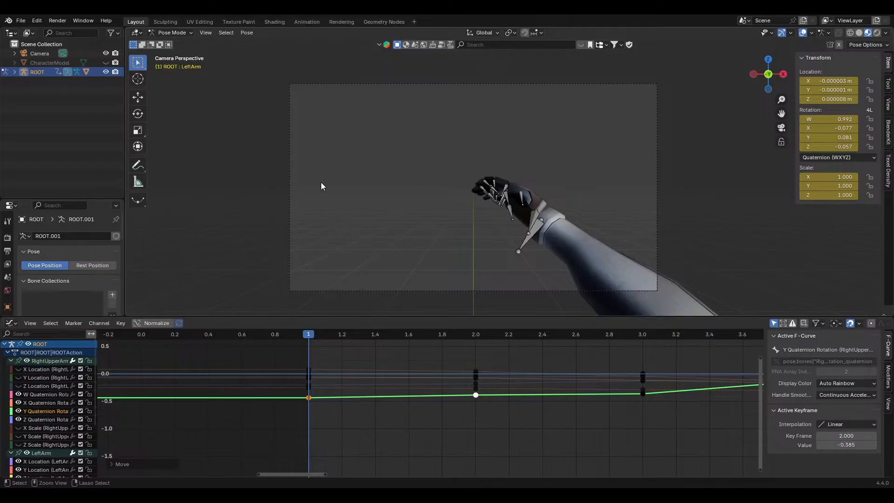
{"action": "key", "text": "g"}
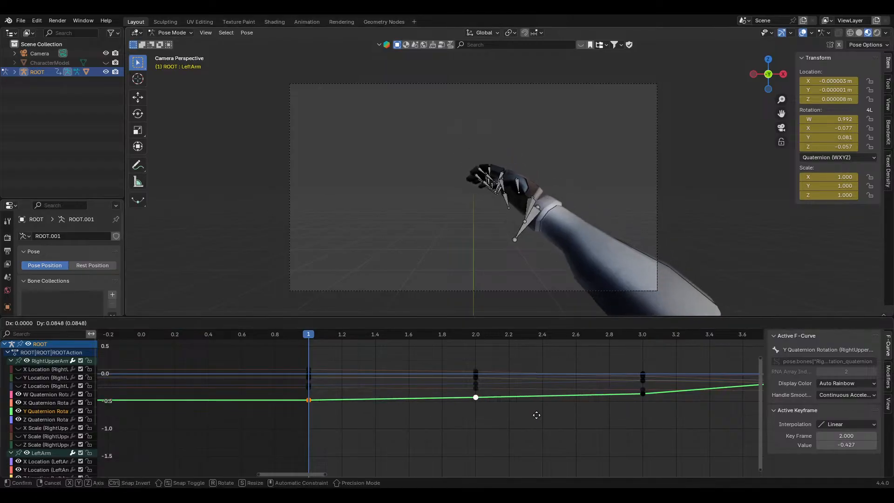
{"action": "left_click", "coordinate": [538, 417]}
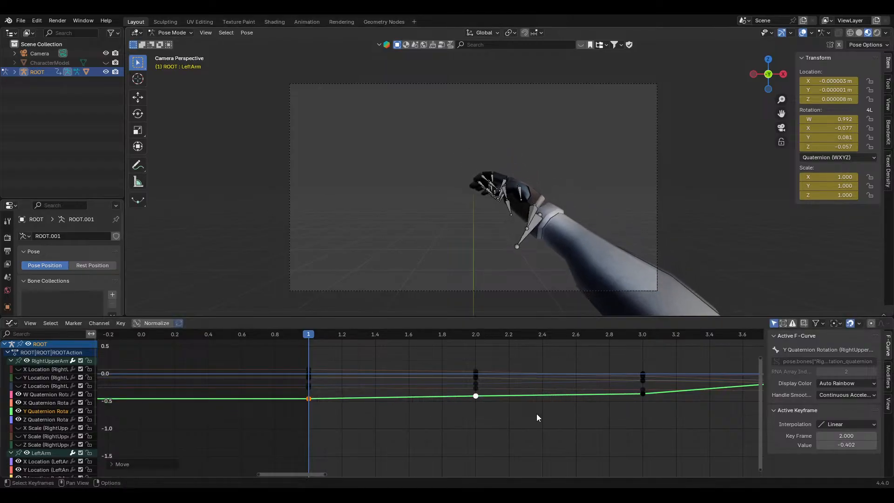
{"action": "key", "text": "ctrl+z"}
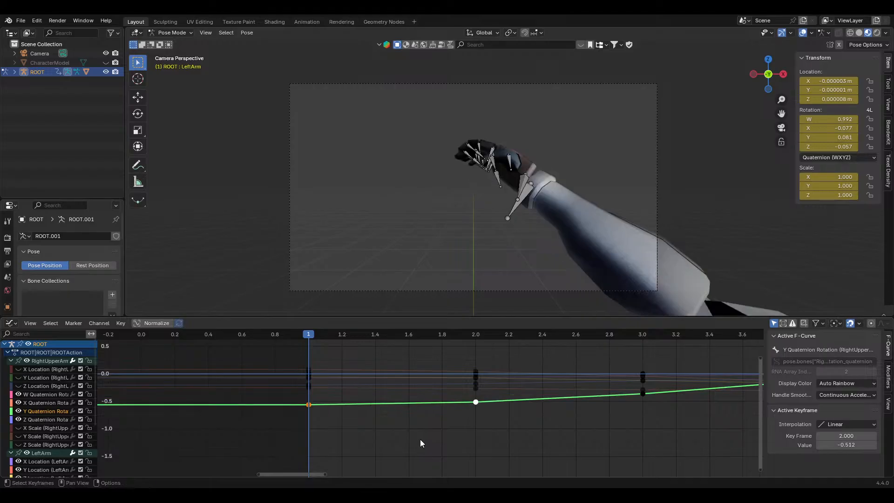
Move the selected Y Quaternion keyframes at frames 1 and 2, setting the move amounts to X 0.22 m and Y 0.1 m
{"action": "key", "text": "g"}
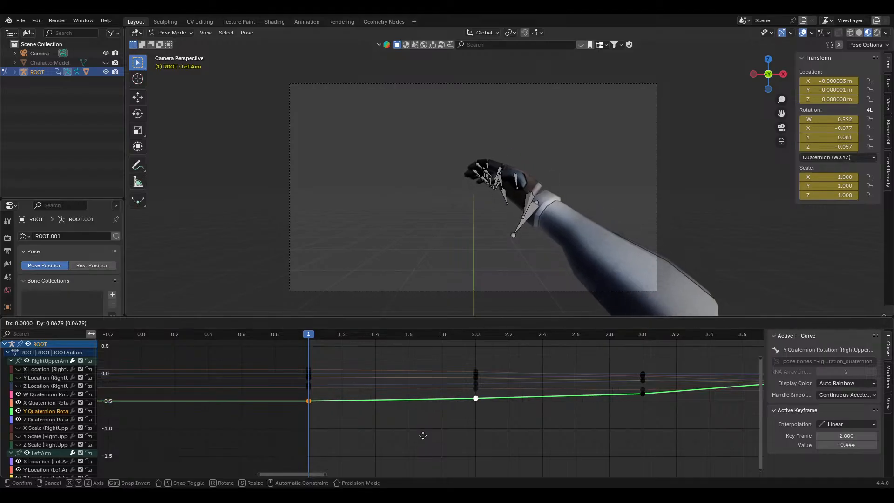
{"action": "left_click", "coordinate": [425, 437]}
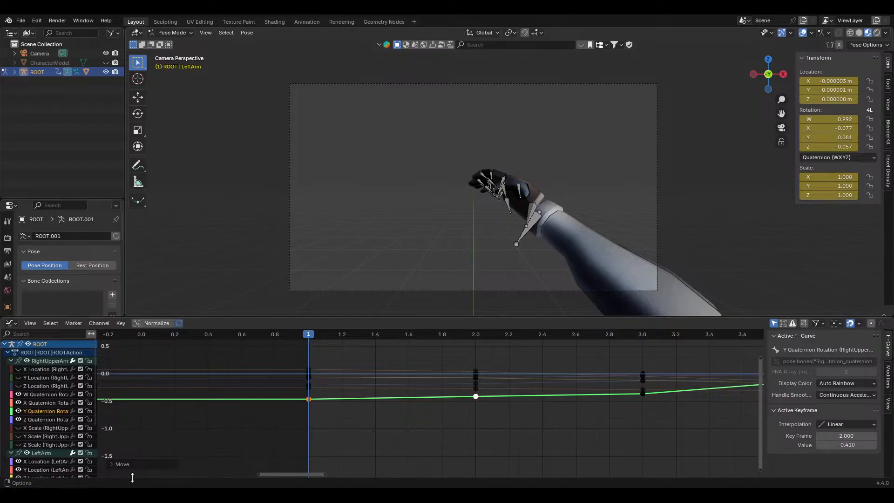
{"action": "left_click", "coordinate": [121, 464]}
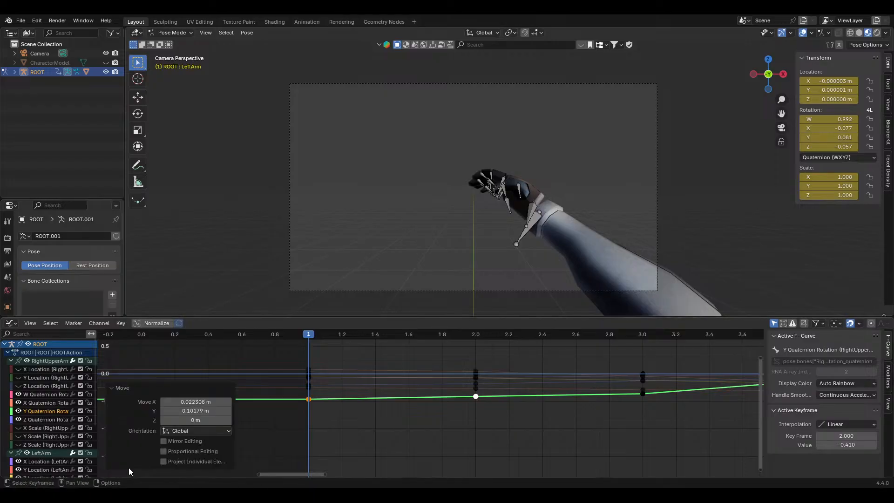
{"action": "left_click", "coordinate": [209, 401]}
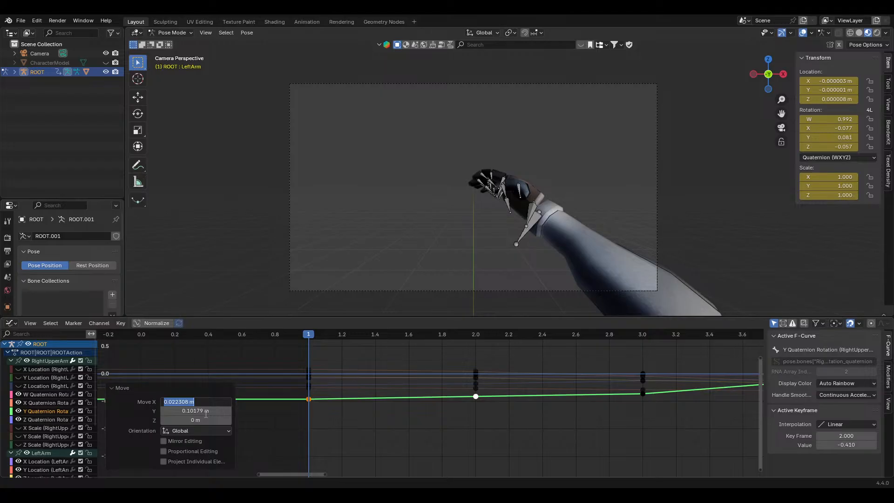
{"action": "type", "text": "0.22"}
{"action": "key", "text": "Tab"}
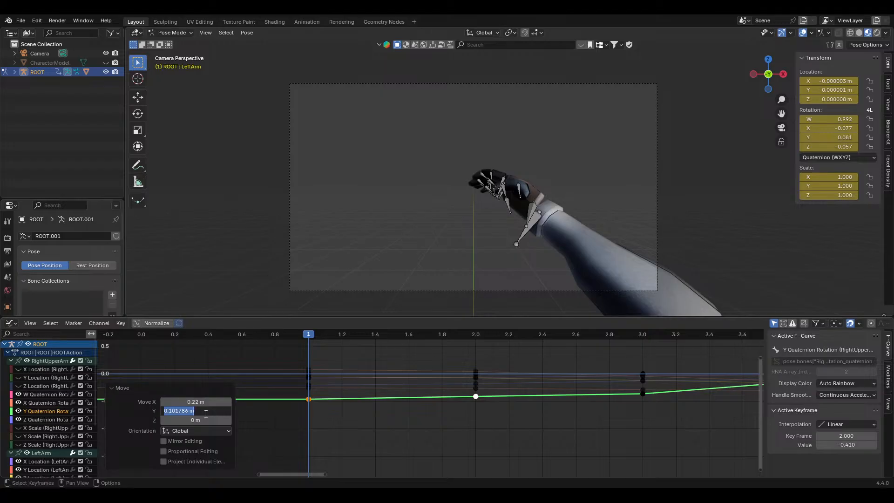
{"action": "type", "text": "0.1"}
{"action": "key", "text": "Return"}
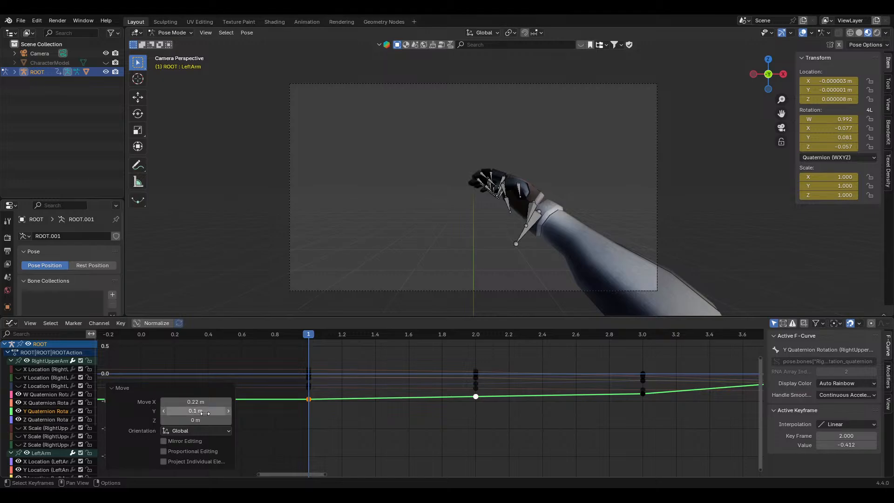
{"action": "left_click", "coordinate": [206, 403]}
{"action": "left_click", "coordinate": [386, 410]}
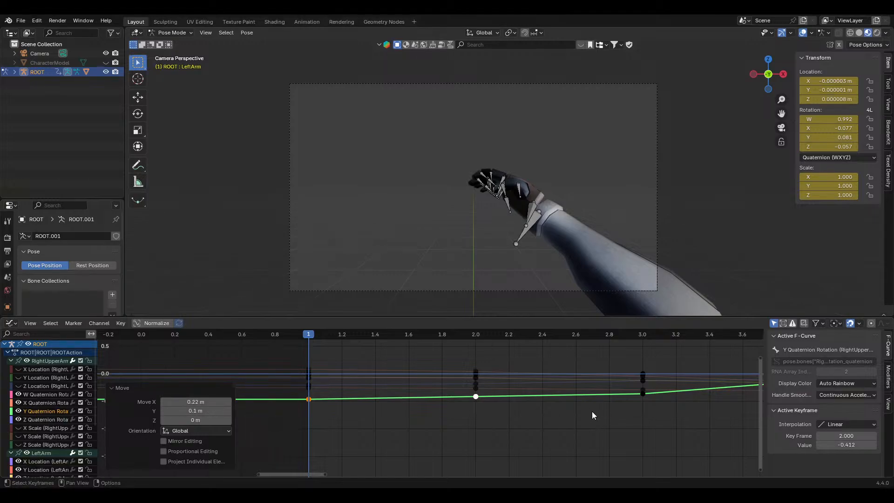
Select the RightUpperArm Y Quaternion keyframes at frames 17 and 18 and move them with amounts X 0.22 m and Y 0.1 m
{"action": "left_click", "coordinate": [593, 415]}
{"action": "scroll", "coordinate": [626, 417], "scroll_direction": "down", "scroll_amount": 8}
{"action": "middle_click_drag", "start_coordinate": [629, 418], "coordinate": [335, 420]}
{"action": "middle_click_drag", "start_coordinate": [583, 387], "coordinate": [377, 374]}
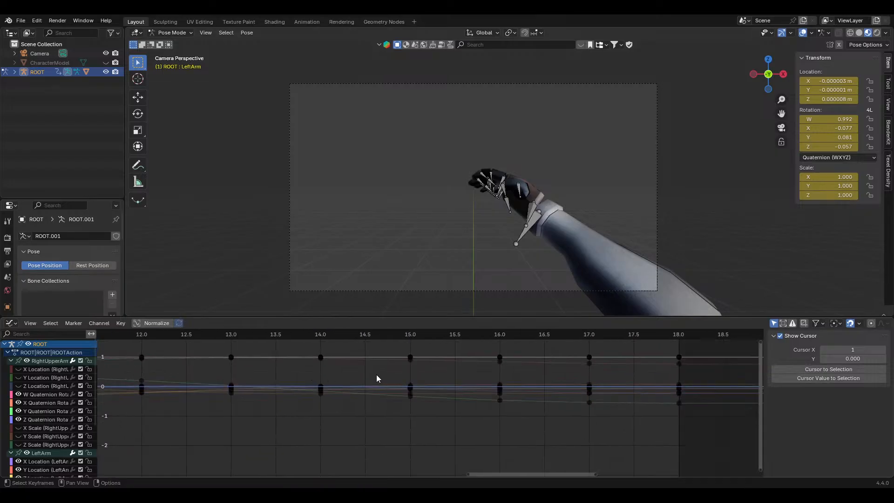
{"action": "middle_click_drag", "start_coordinate": [724, 396], "coordinate": [477, 381]}
{"action": "scroll", "coordinate": [437, 381], "scroll_direction": "up", "scroll_amount": 2}
{"action": "left_click_drag", "start_coordinate": [436, 382], "coordinate": [296, 395]}
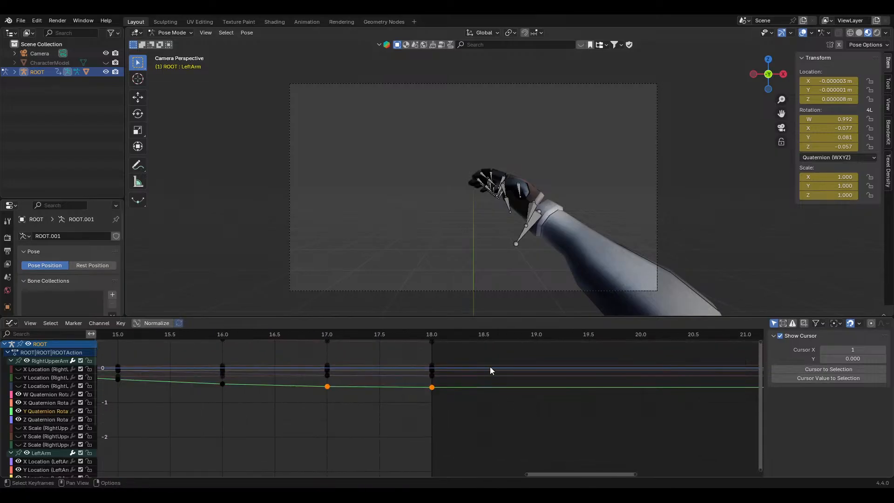
{"action": "key", "text": "g"}
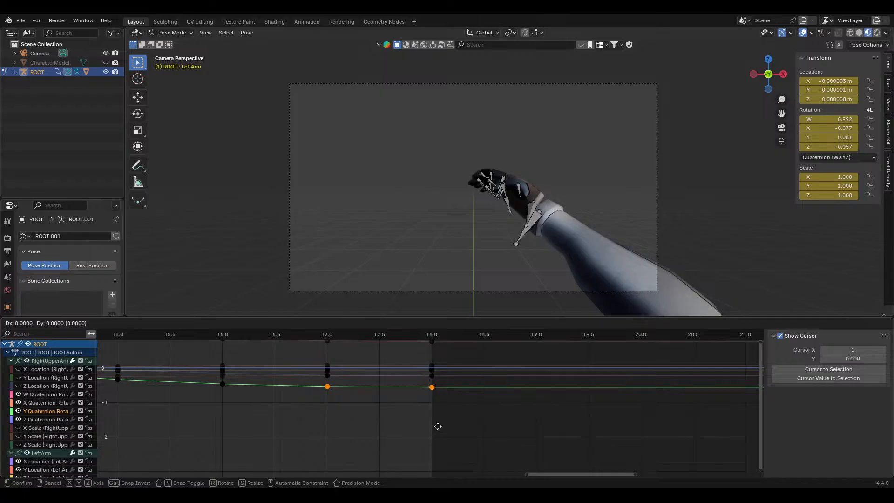
{"action": "left_click", "coordinate": [438, 426]}
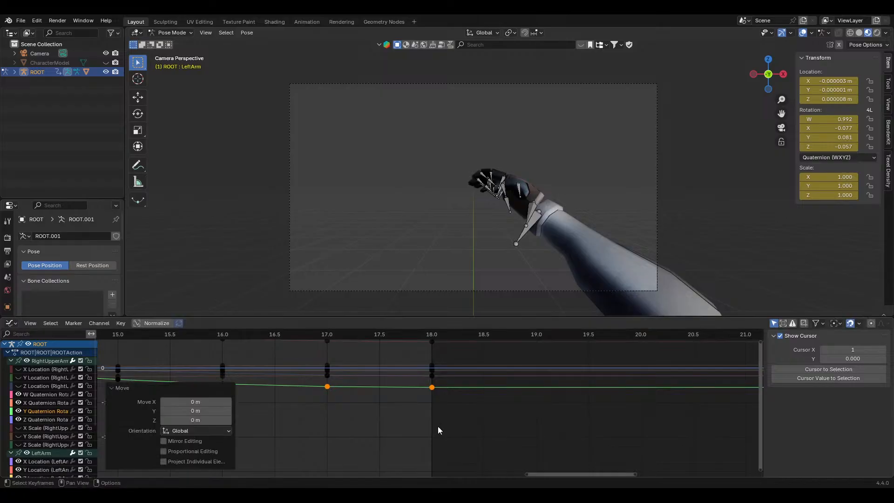
{"action": "left_click", "coordinate": [203, 412]}
{"action": "type", "text": "0"}
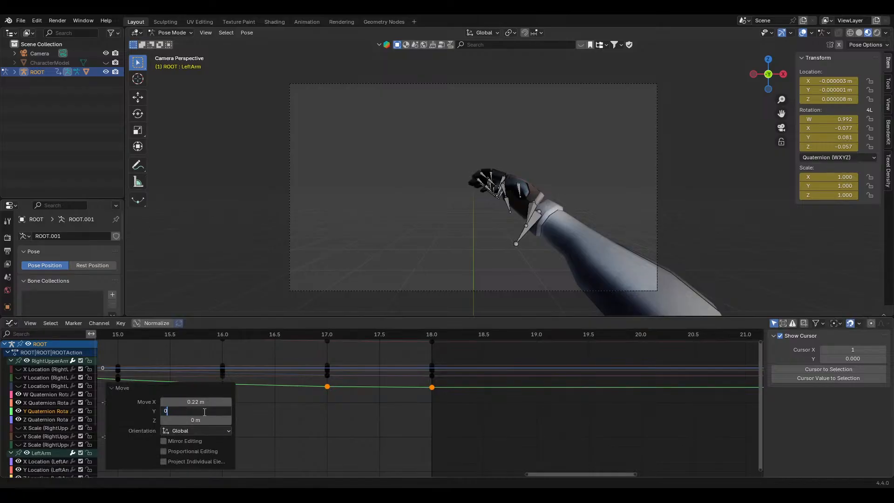
{"action": "type", "text": ".1"}
{"action": "key", "text": "Return"}
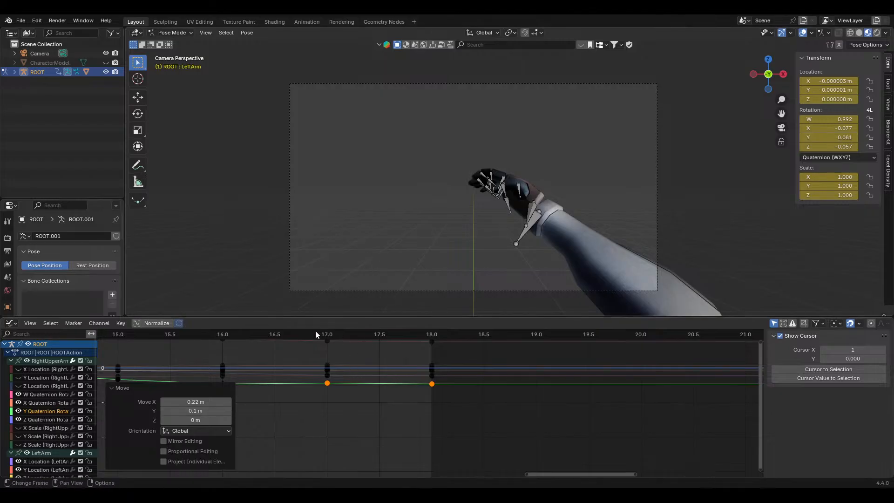
Play the animation through the camera and scrub through its final frames to check the arm's motion
{"action": "left_click_drag", "start_coordinate": [315, 331], "coordinate": [382, 339]}
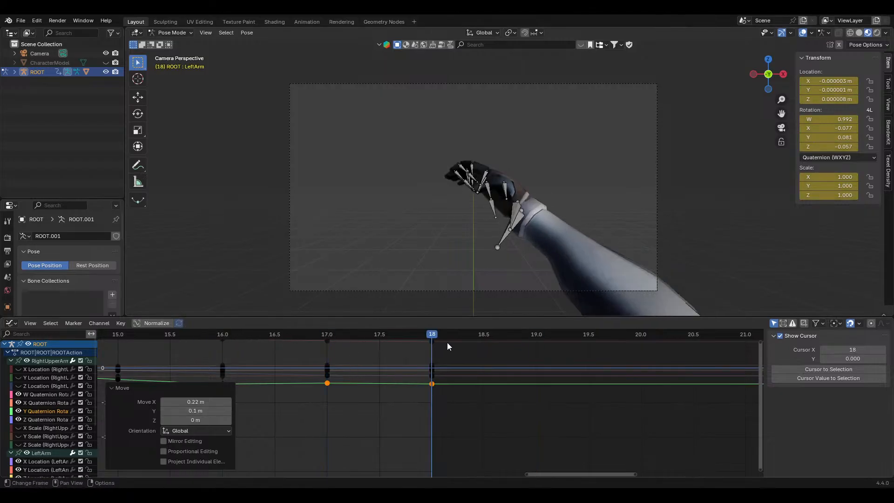
{"action": "key", "text": "space"}
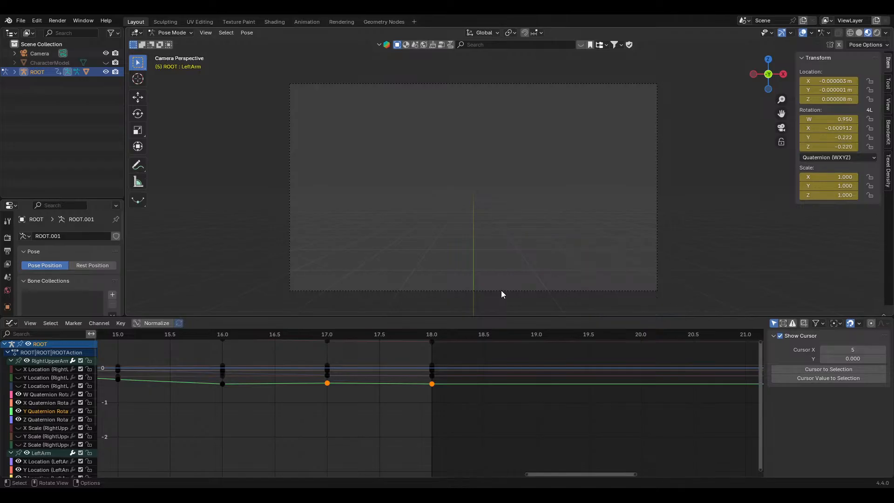
{"action": "key", "text": "space"}
{"action": "left_click_drag", "start_coordinate": [412, 334], "coordinate": [255, 340]}
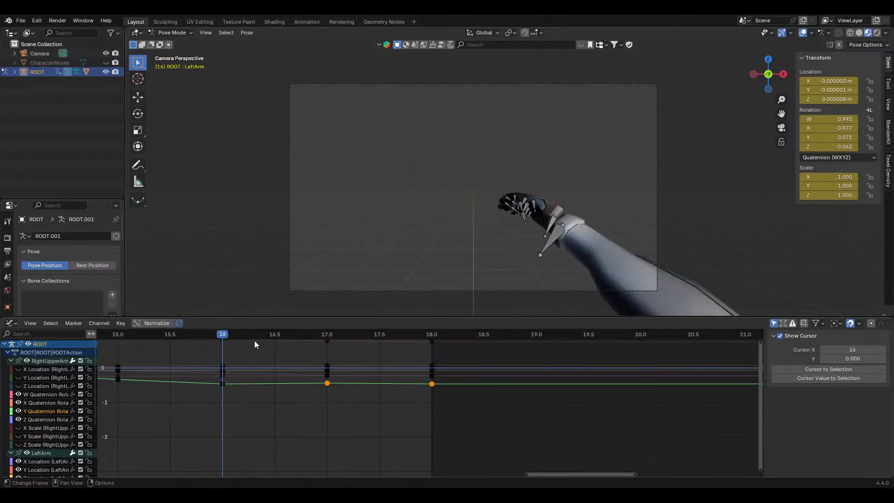
{"action": "scroll", "coordinate": [418, 345], "scroll_direction": "down", "scroll_amount": 8}
{"action": "left_click_drag", "start_coordinate": [418, 346], "coordinate": [583, 337]}
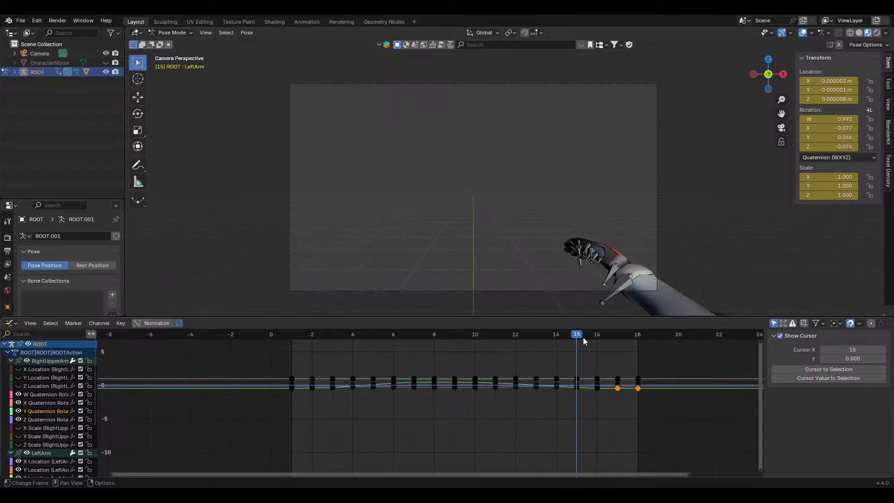
Try moving the RightUpperArm Y Quaternion keyframe at frame 16 freehand, raising its value by about 0.055
{"action": "scroll", "coordinate": [621, 395], "scroll_direction": "up", "scroll_amount": 10}
{"action": "middle_click_drag", "start_coordinate": [622, 395], "coordinate": [322, 410]}
{"action": "scroll", "coordinate": [568, 385], "scroll_direction": "up", "scroll_amount": 6}
{"action": "middle_click_drag", "start_coordinate": [554, 386], "coordinate": [366, 400]}
{"action": "scroll", "coordinate": [468, 421], "scroll_direction": "up", "scroll_amount": 4}
{"action": "left_click", "coordinate": [467, 380]}
{"action": "key", "text": "g"}
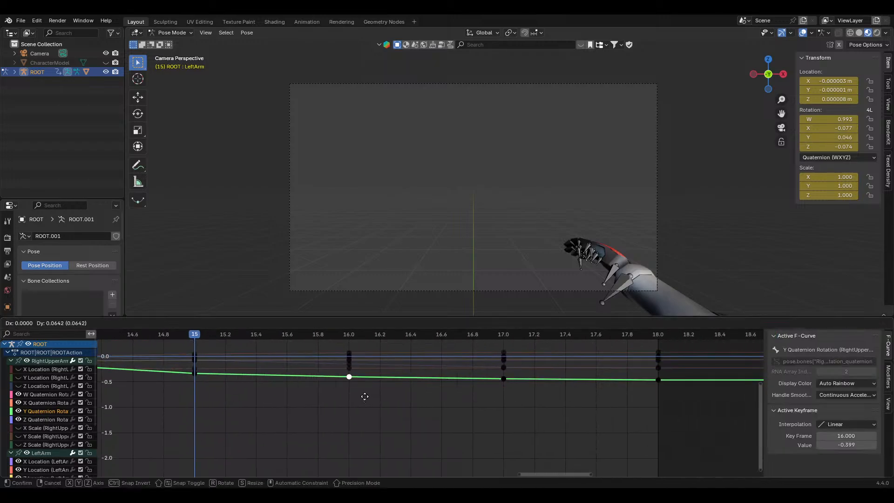
{"action": "left_click", "coordinate": [365, 401]}
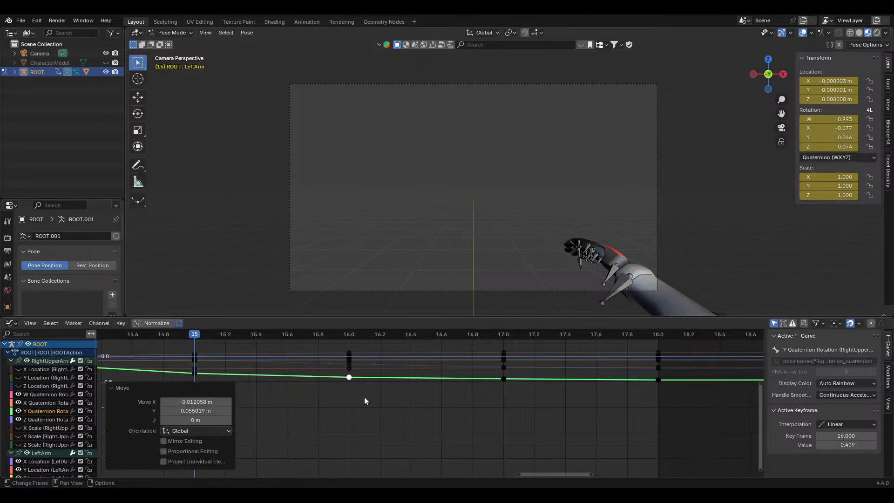
Move the Y Quaternion keyframe at frame 16 by 0.05 along the Y axis only
{"action": "key", "text": "g"}
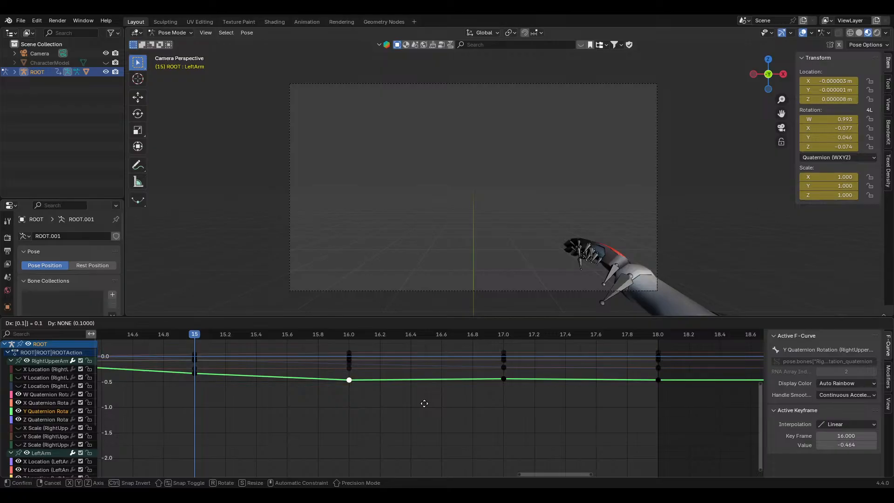
{"action": "type", "text": "5"}
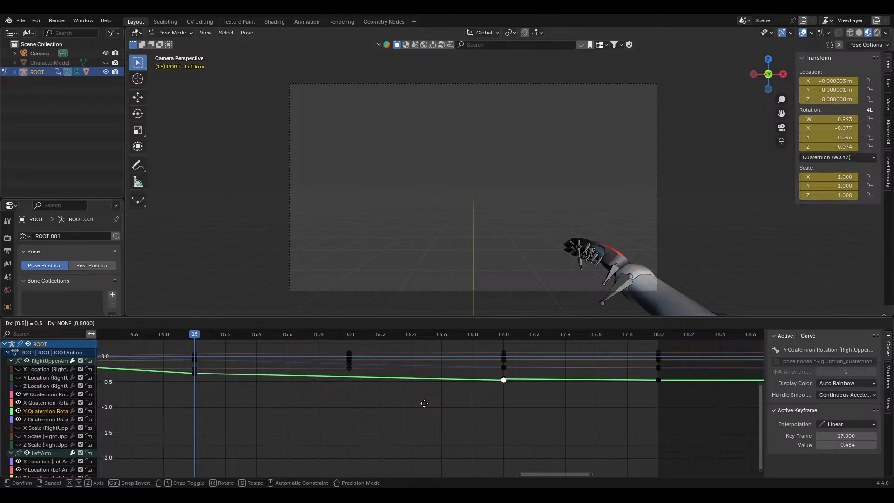
{"action": "type", "text": "y"}
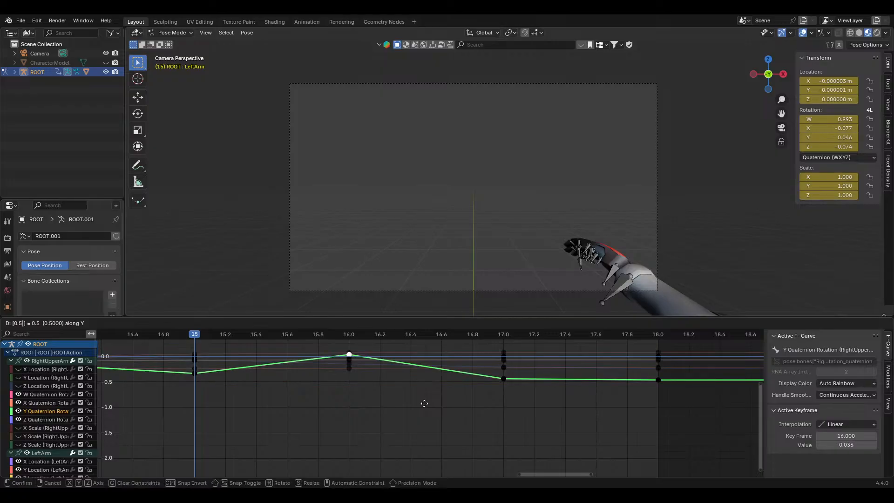
{"action": "key", "text": "BackSpace"}
{"action": "type", "text": "1"}
{"action": "key", "text": "BackSpace"}
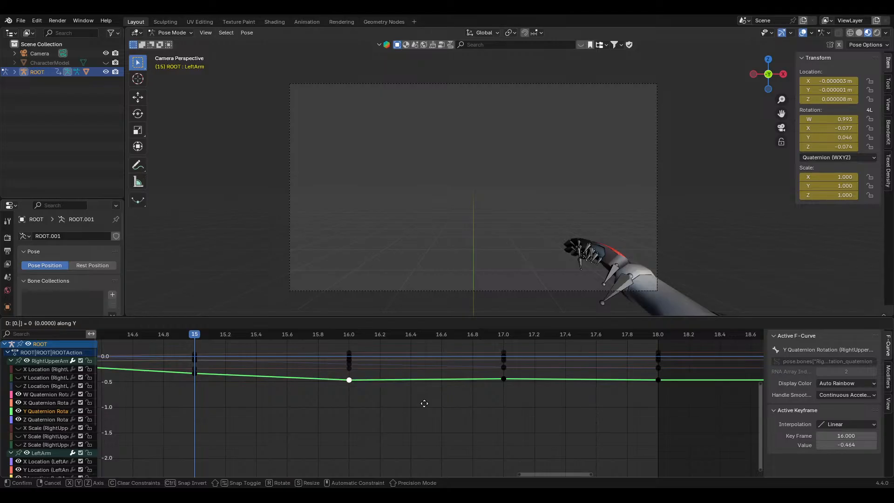
{"action": "type", "text": "05"}
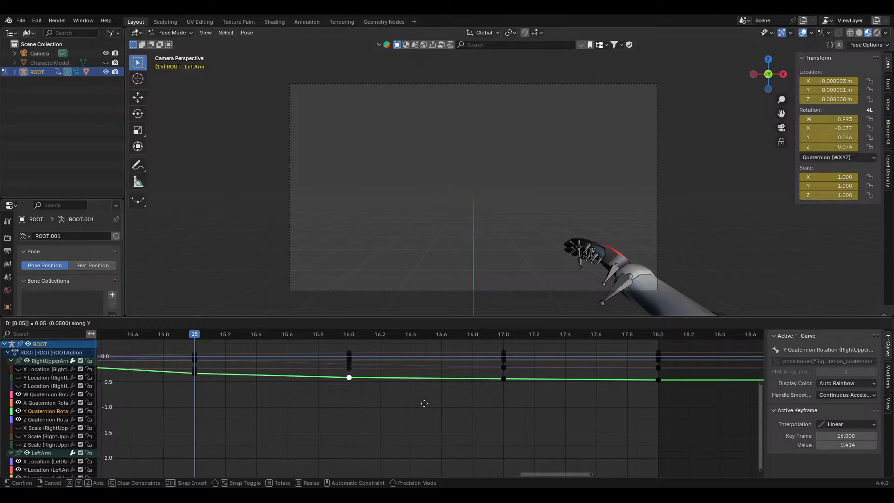
{"action": "key", "text": "Return"}
Save the current Blender file
{"action": "scroll", "coordinate": [599, 417], "scroll_direction": "down", "scroll_amount": 15}
{"action": "middle_click_drag", "start_coordinate": [248, 421], "coordinate": [671, 400]}
{"action": "middle_click_drag", "start_coordinate": [154, 431], "coordinate": [640, 440]}
{"action": "middle_click_drag", "start_coordinate": [613, 392], "coordinate": [378, 405]}
{"action": "scroll", "coordinate": [433, 412], "scroll_direction": "up", "scroll_amount": 7}
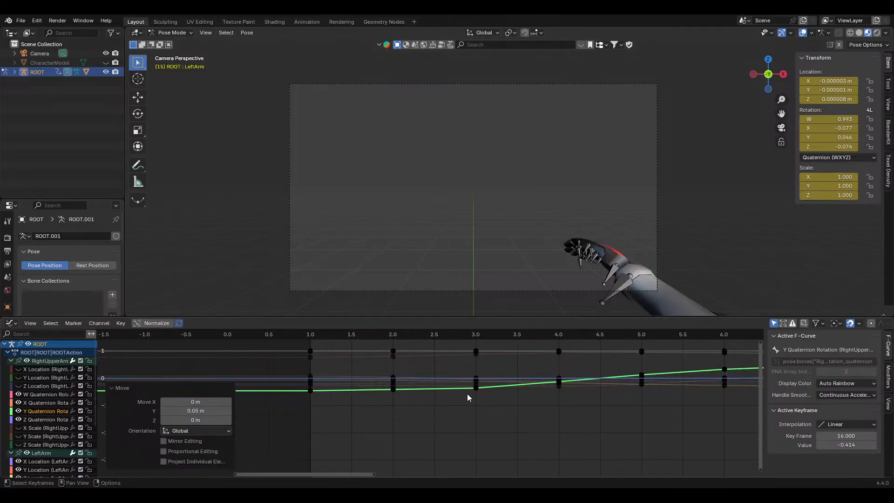
{"action": "scroll", "coordinate": [469, 393], "scroll_direction": "up", "scroll_amount": 4}
{"action": "scroll", "coordinate": [471, 393], "scroll_direction": "down", "scroll_amount": 3}
{"action": "key", "text": "ctrl+s"}
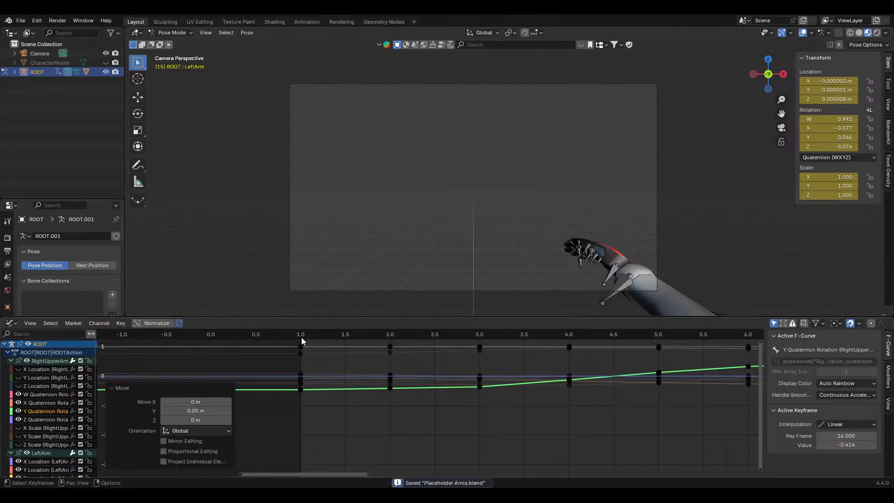
Play the saved animation and scrub through its frames to check the arm's motion from the camera
{"action": "key", "text": "space"}
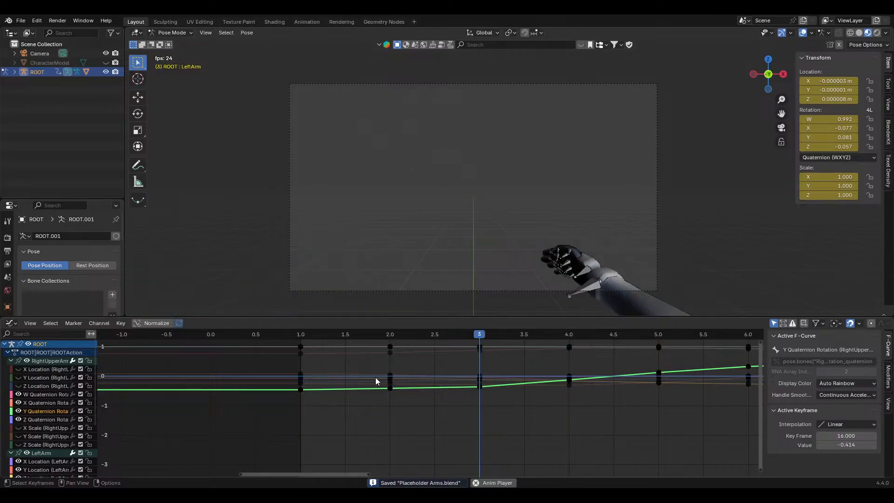
{"action": "key", "text": "space"}
{"action": "left_click_drag", "start_coordinate": [302, 334], "coordinate": [351, 337]}
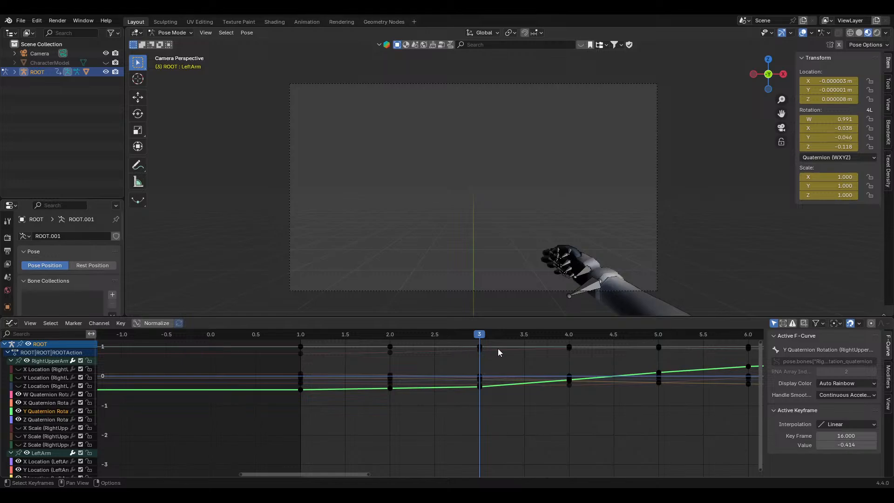
{"action": "mouse_move", "coordinate": [498, 349]}
{"action": "left_mouse_down"}
{"action": "mouse_move", "coordinate": [548, 353]}
{"action": "mouse_move", "coordinate": [212, 344]}
{"action": "mouse_move", "coordinate": [508, 362]}
{"action": "left_mouse_up"}
{"action": "scroll", "coordinate": [596, 439], "scroll_direction": "down", "scroll_amount": 2}
{"action": "scroll", "coordinate": [482, 431], "scroll_direction": "down", "scroll_amount": 12}
{"action": "middle_click_drag", "start_coordinate": [733, 440], "coordinate": [346, 410]}
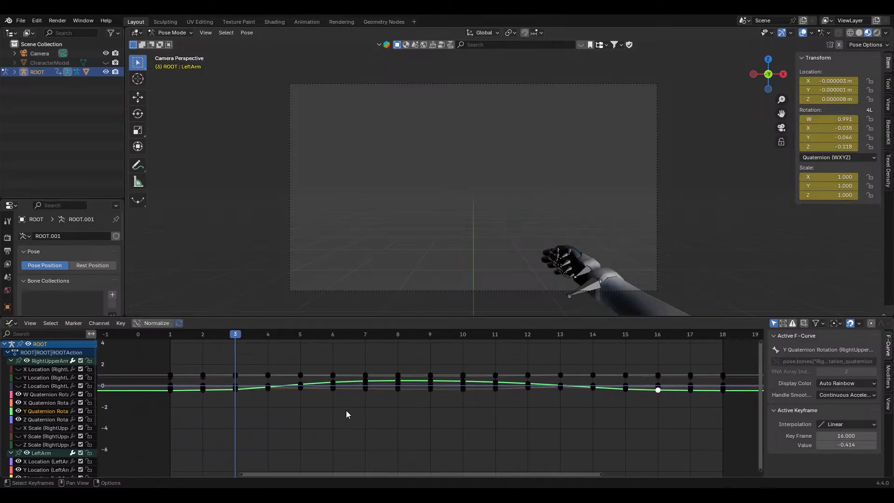
{"action": "left_click_drag", "start_coordinate": [249, 337], "coordinate": [390, 337]}
Undo the RightUpperArm keyframe moves, the LeftArm selection and the curve visibility changes, back to the displayed RightUpperArm location curves
{"action": "key", "text": "ctrl+z"}
{"action": "key", "text": "ctrl+z"}
{"action": "key", "text": "ctrl+z"}
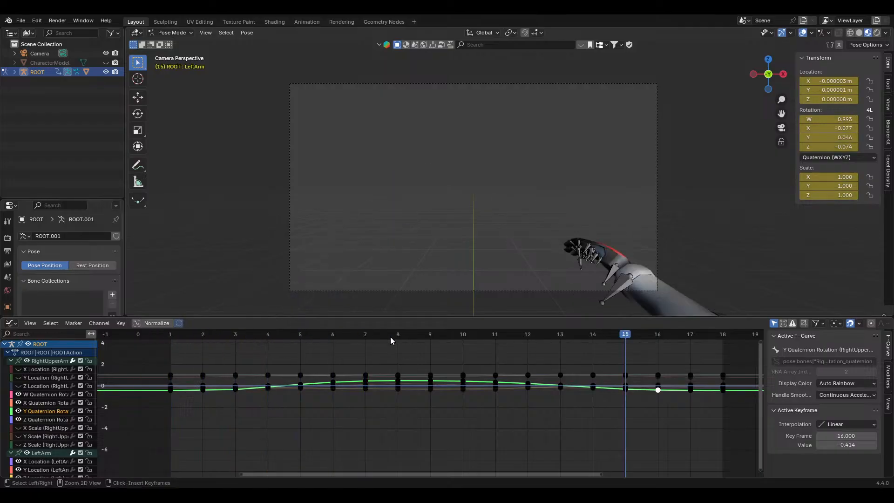
{"action": "key", "text": "ctrl+z"}
{"action": "key", "text": "ctrl+z"}
{"action": "key", "text": "ctrl+z"}
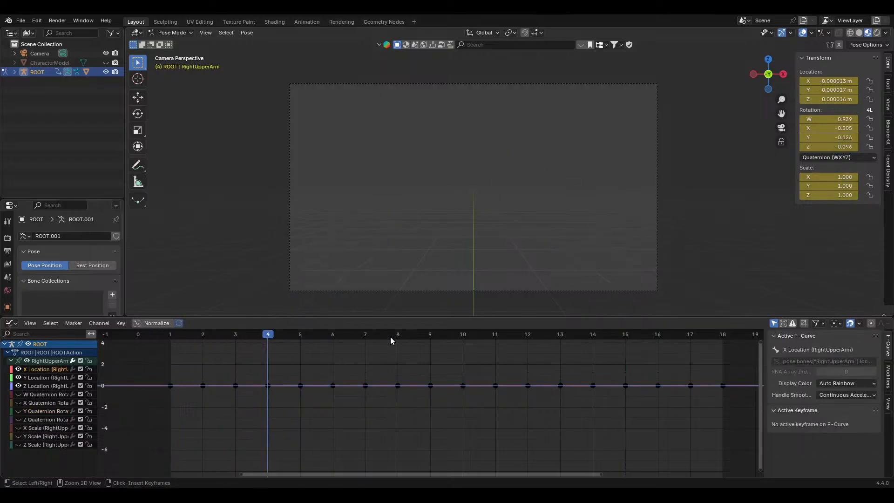
Hide the RightUpperArm X, Y and Z Location curves and select the RightArm bone in a perspective view
{"action": "left_click", "coordinate": [19, 386]}
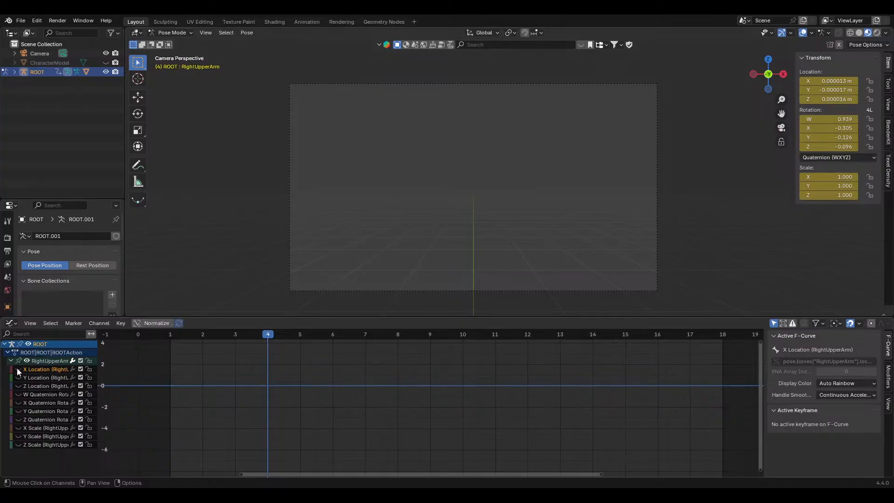
{"action": "middle_click_drag", "start_coordinate": [485, 243], "coordinate": [485, 263]}
{"action": "left_click", "coordinate": [504, 275]}
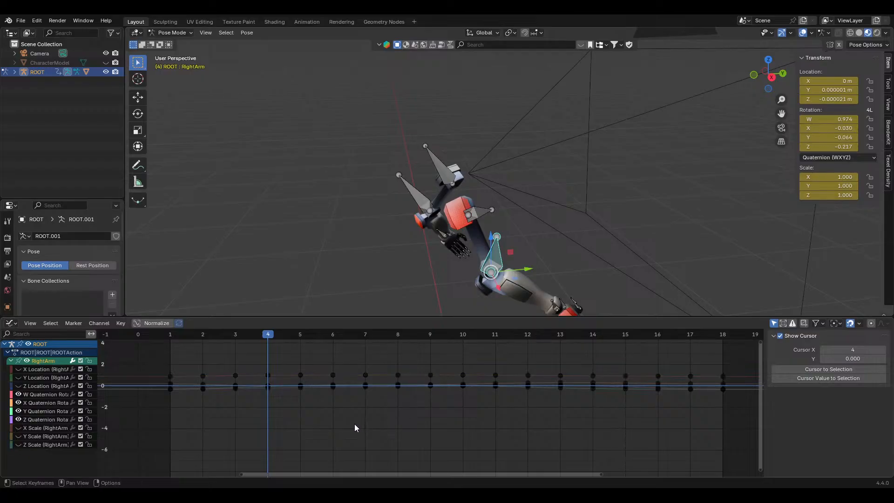
{"action": "scroll", "coordinate": [355, 427], "scroll_direction": "up", "scroll_amount": 1}
{"action": "scroll", "coordinate": [581, 280], "scroll_direction": "up", "scroll_amount": 3}
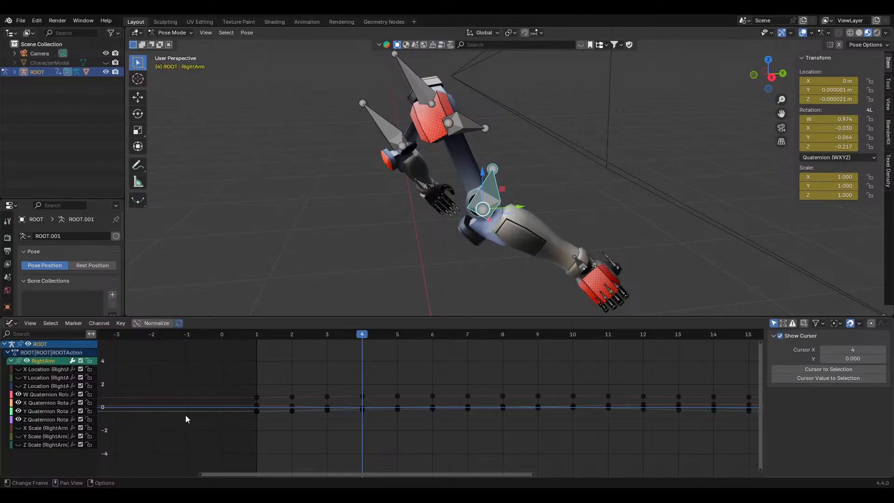
Try raising the RightArm W Quaternion keyframe at frame 4, and undo the change
{"action": "left_click", "coordinate": [46, 394]}
{"action": "left_click", "coordinate": [363, 397]}
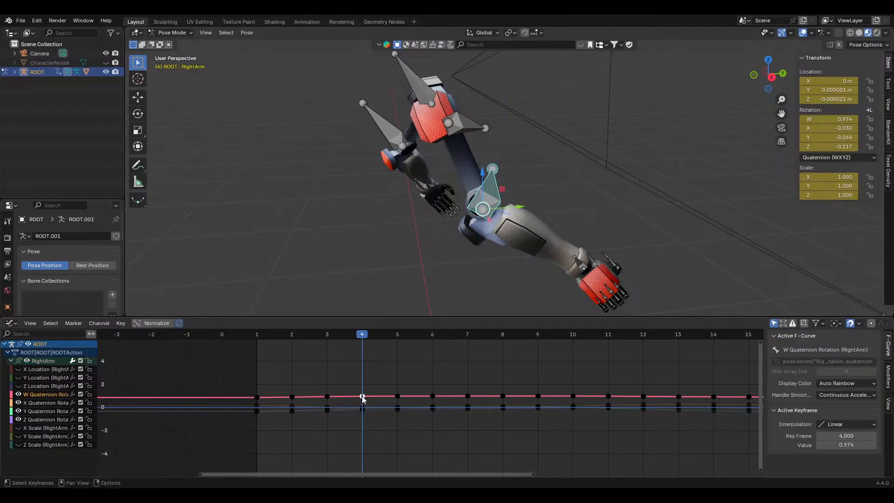
{"action": "mouse_move", "coordinate": [363, 396]}
{"action": "left_mouse_down"}
{"action": "mouse_move", "coordinate": [362, 380]}
{"action": "mouse_move", "coordinate": [363, 418]}
{"action": "mouse_move", "coordinate": [362, 337]}
{"action": "mouse_move", "coordinate": [363, 379]}
{"action": "left_mouse_up"}
{"action": "key", "text": "ctrl+z"}
{"action": "left_click", "coordinate": [48, 403]}
{"action": "key", "text": "ctrl+z"}
Make the RightArm Y Quaternion Rotation curve active and select its keyframe at frame 4
{"action": "left_click", "coordinate": [47, 411]}
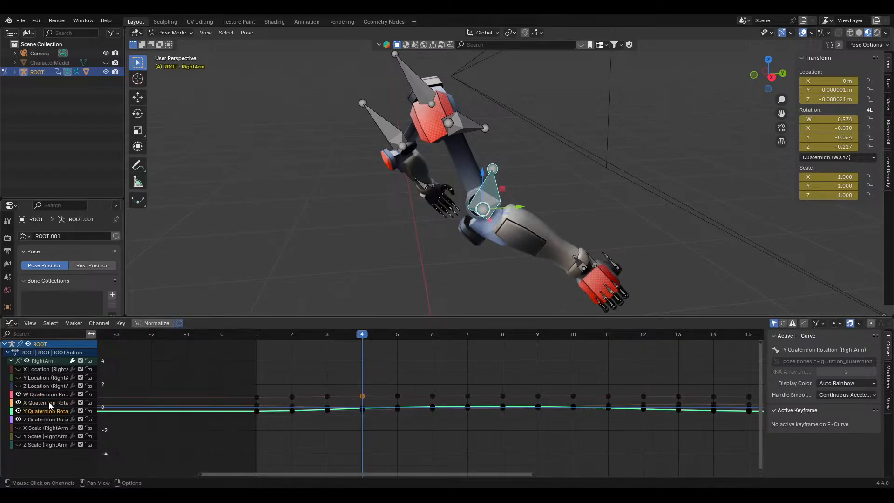
{"action": "middle_click_drag", "start_coordinate": [380, 392], "coordinate": [336, 392], "text": "ctrl"}
{"action": "mouse_move", "coordinate": [339, 384]}
{"action": "left_mouse_down"}
{"action": "mouse_move", "coordinate": [340, 455]}
{"action": "mouse_move", "coordinate": [340, 383]}
{"action": "left_mouse_up"}
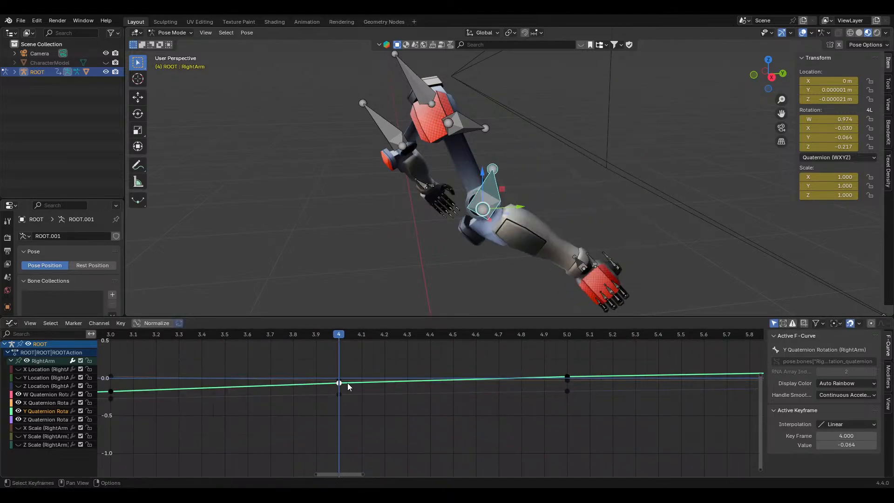
Set the current frame to 1, checking the arm pose at frame 2 on the way
{"action": "scroll", "coordinate": [354, 410], "scroll_direction": "down", "scroll_amount": 2}
{"action": "middle_click_drag", "start_coordinate": [353, 412], "coordinate": [587, 415]}
{"action": "left_click", "coordinate": [223, 337]}
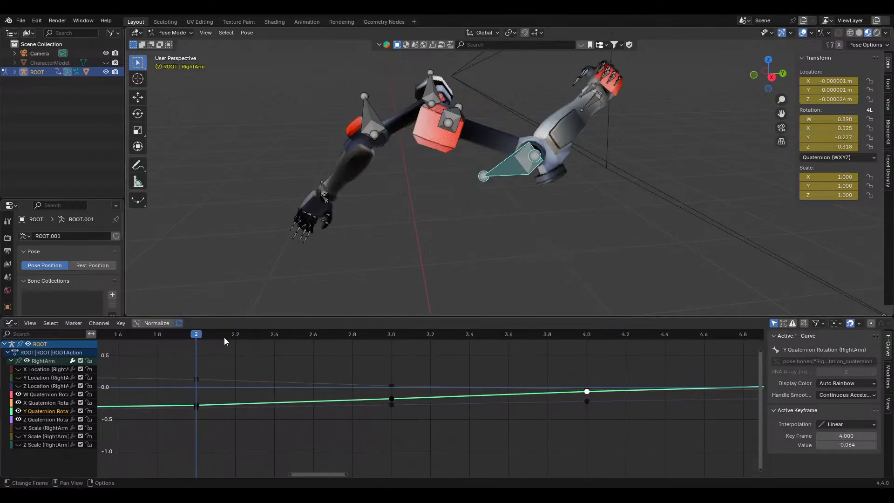
{"action": "scroll", "coordinate": [349, 398], "scroll_direction": "down", "scroll_amount": 4}
{"action": "middle_click_drag", "start_coordinate": [352, 399], "coordinate": [470, 407]}
{"action": "left_click", "coordinate": [233, 335]}
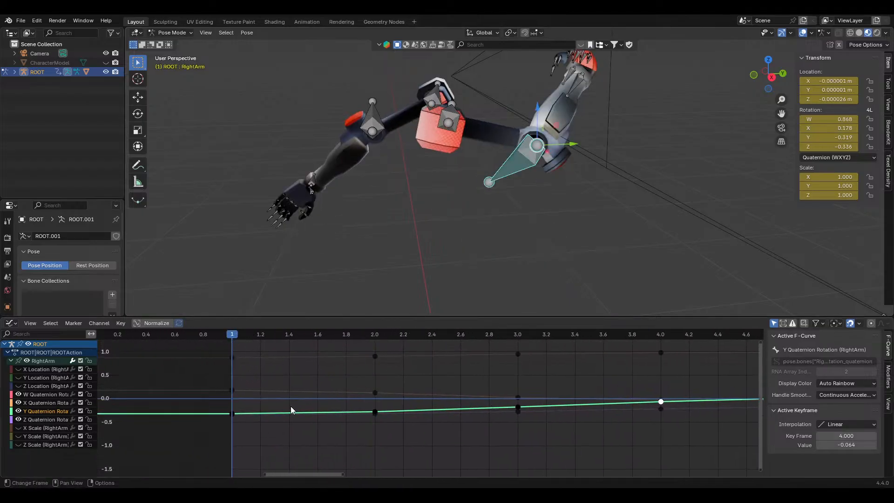
Try rotating the RightArm bone at frame 1 by about -24 degrees around the global X axis
{"action": "middle_click_drag", "start_coordinate": [548, 210], "coordinate": [590, 202]}
{"action": "key", "text": "g"}
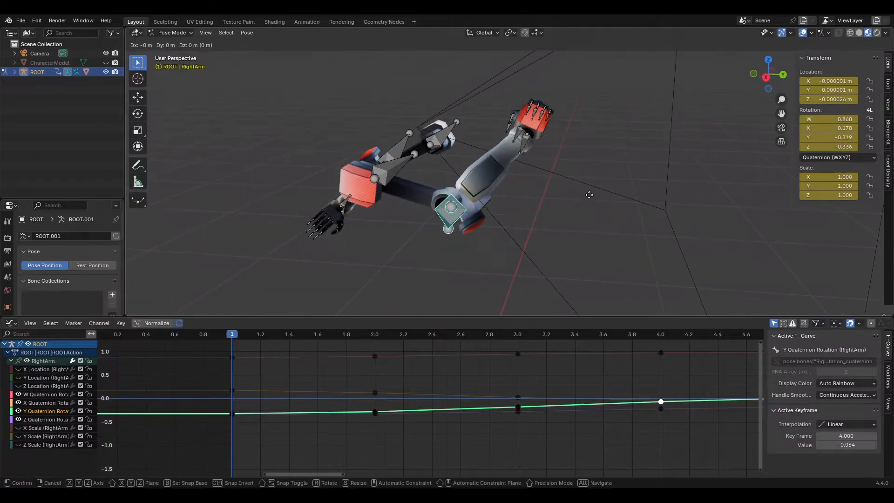
{"action": "key", "text": "y"}
{"action": "key", "text": "x"}
{"action": "key", "text": "r"}
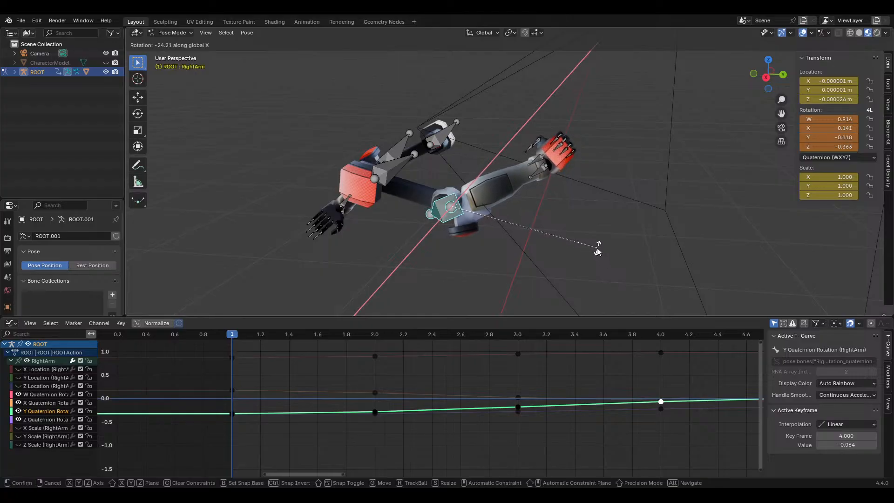
{"action": "left_click", "coordinate": [599, 250]}
{"action": "middle_click_drag", "start_coordinate": [599, 250], "coordinate": [556, 234]}
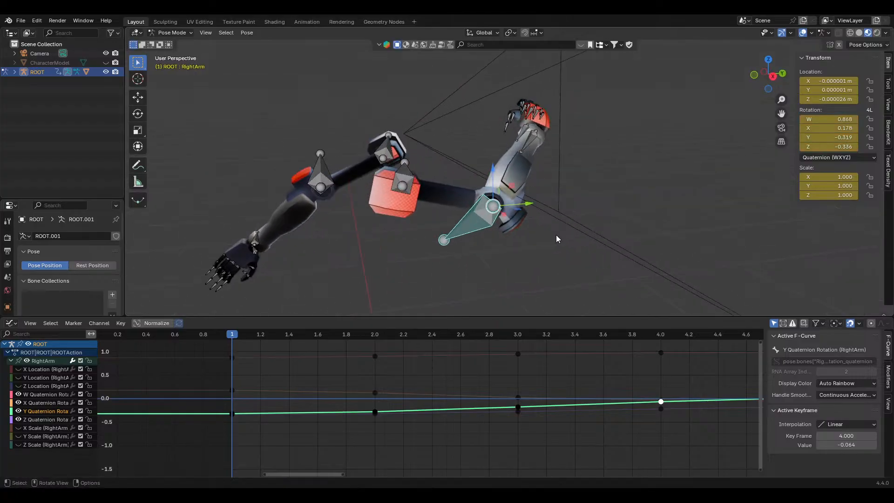
Replace the Graph Editor with the Timeline and deselect all of its keyframes
{"action": "left_click", "coordinate": [11, 324]}
{"action": "left_click", "coordinate": [158, 358]}
{"action": "middle_click_drag", "start_coordinate": [529, 218], "coordinate": [485, 214]}
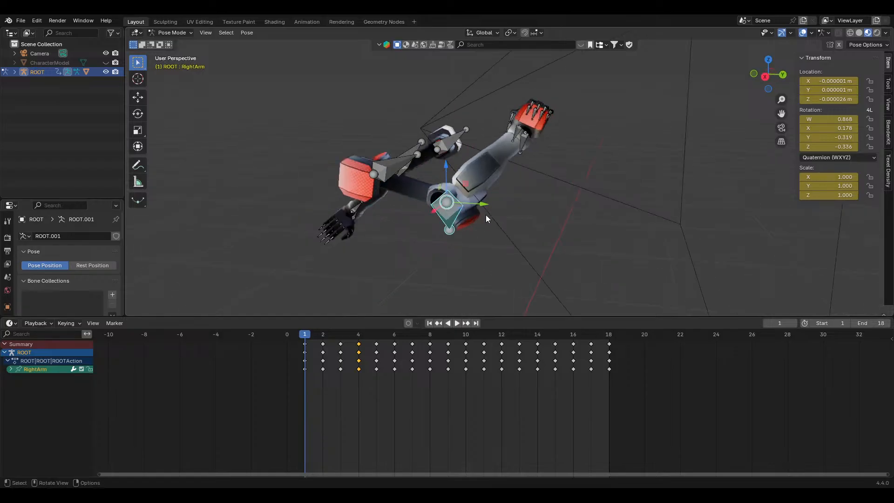
{"action": "scroll", "coordinate": [393, 398], "scroll_direction": "up", "scroll_amount": 1}
{"action": "left_click", "coordinate": [366, 377]}
{"action": "scroll", "coordinate": [345, 356], "scroll_direction": "up", "scroll_amount": 2}
{"action": "scroll", "coordinate": [484, 219], "scroll_direction": "up", "scroll_amount": 4}
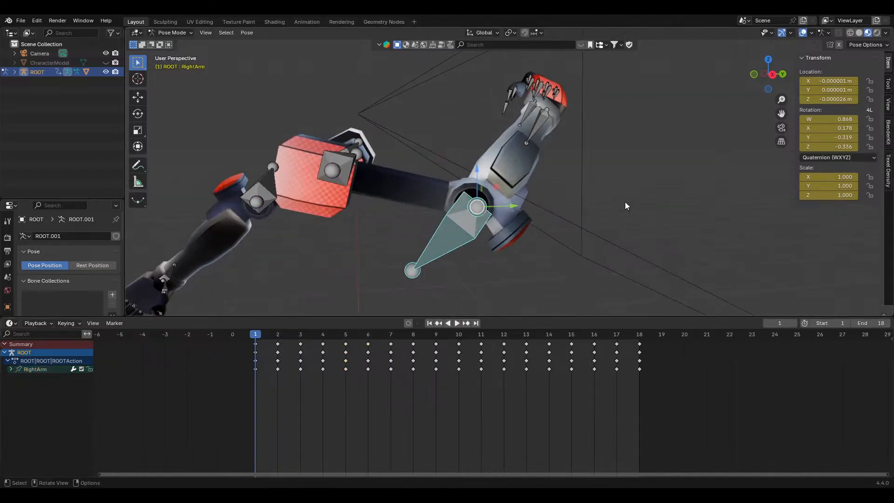
View the posed arms through the scene camera
{"action": "scroll", "coordinate": [433, 241], "scroll_direction": "down", "scroll_amount": 3}
{"action": "middle_click_drag", "start_coordinate": [432, 241], "coordinate": [594, 211]}
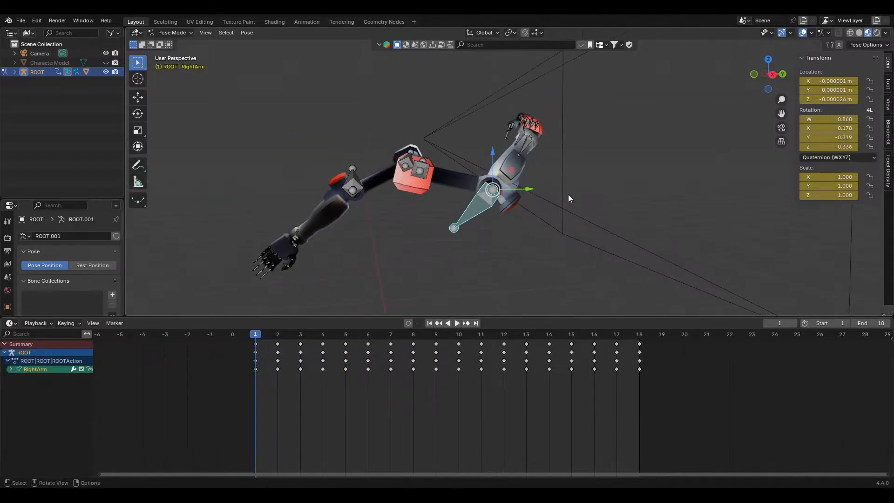
{"action": "key", "text": "KP_0"}
{"action": "scroll", "coordinate": [704, 251], "scroll_direction": "up", "scroll_amount": 1}
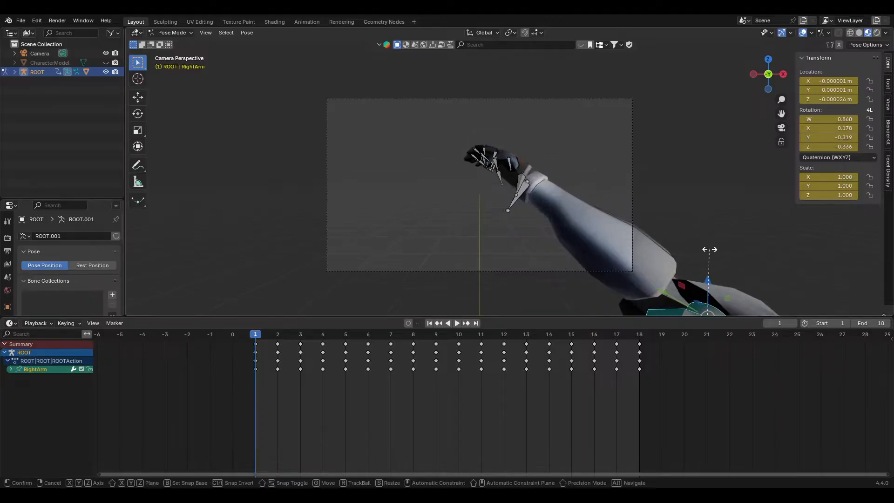
In the camera view, try rotating RightArm at frame 1 by about -24.1 degrees around the global X axis
{"action": "key", "text": "r"}
{"action": "key", "text": "x"}
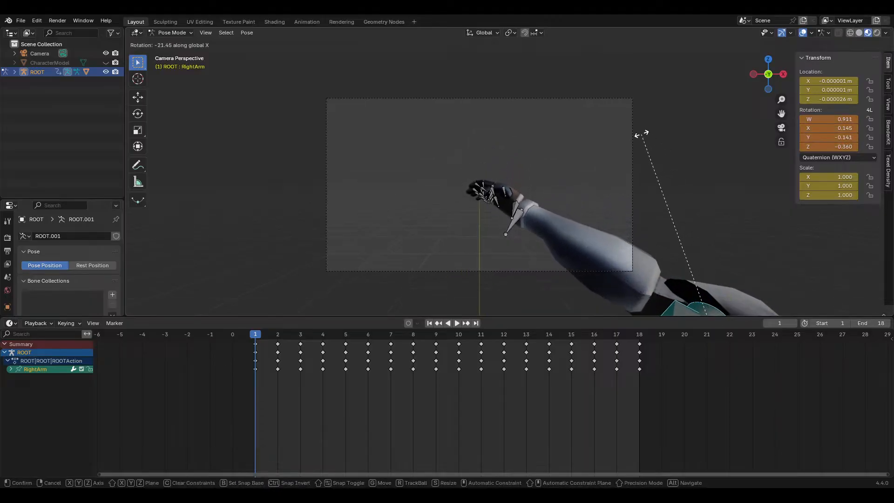
{"action": "left_click", "coordinate": [621, 112]}
{"action": "key", "text": "space"}
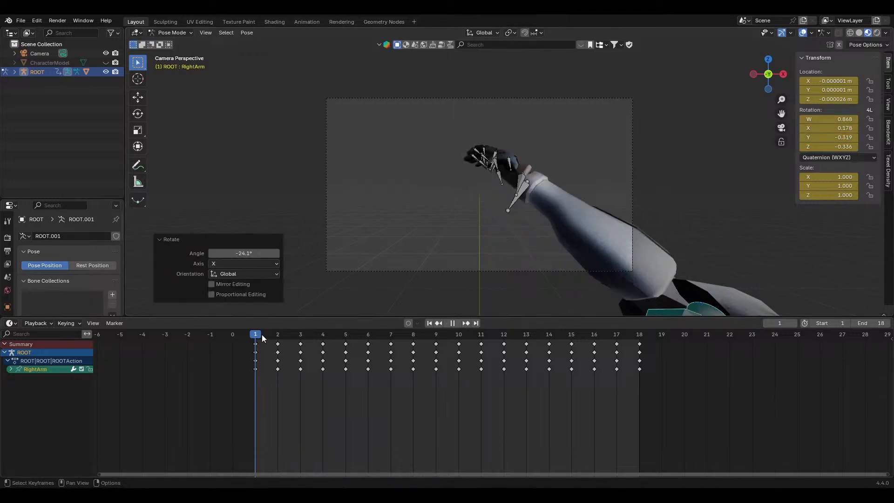
{"action": "key", "text": "space"}
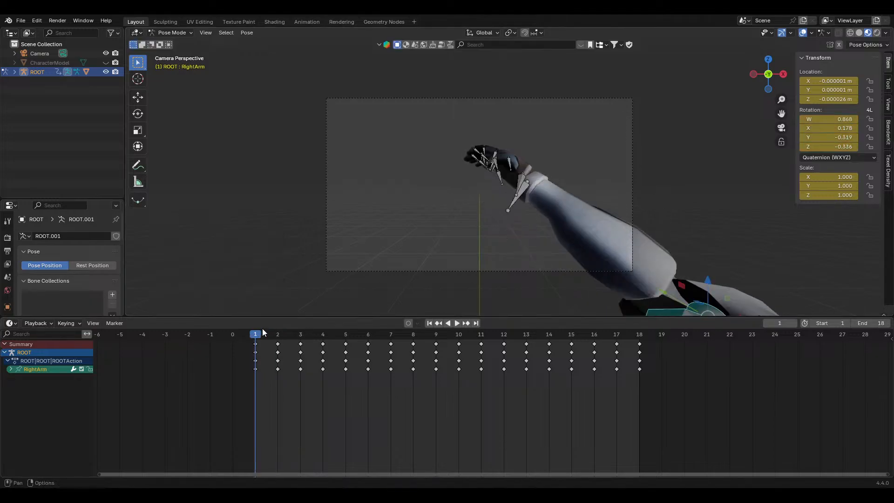
Enable Auto Keying and rotate the RightArm bone at frame 1 by about -24.5 degrees around the global X axis
{"action": "left_click", "coordinate": [408, 324]}
{"action": "key", "text": "r"}
{"action": "key", "text": "x"}
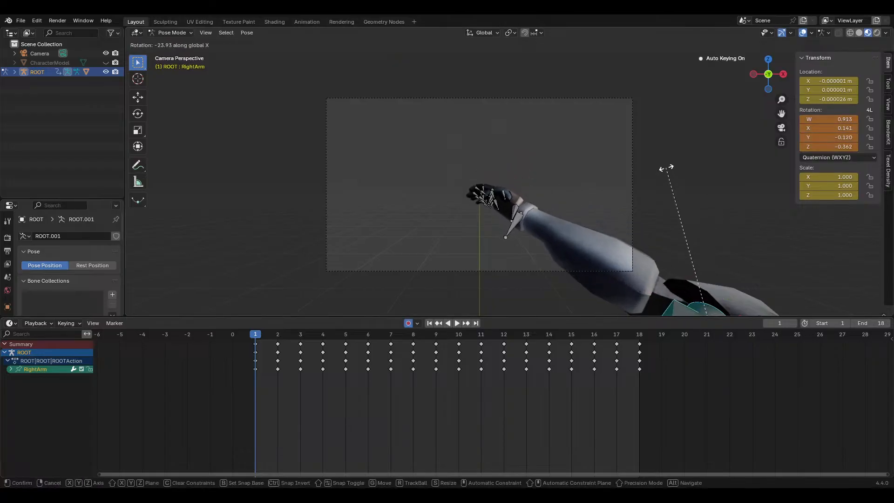
{"action": "left_click", "coordinate": [665, 166]}
Go to frame 2 and try rotating the RightArm bone slightly around the global X axis
{"action": "key", "text": "space"}
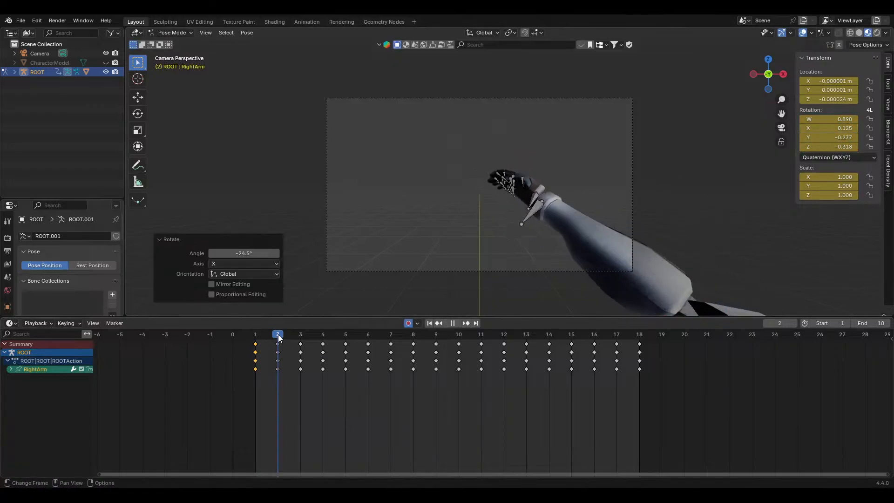
{"action": "key", "text": "space"}
{"action": "key", "text": "r"}
{"action": "key", "text": "x"}
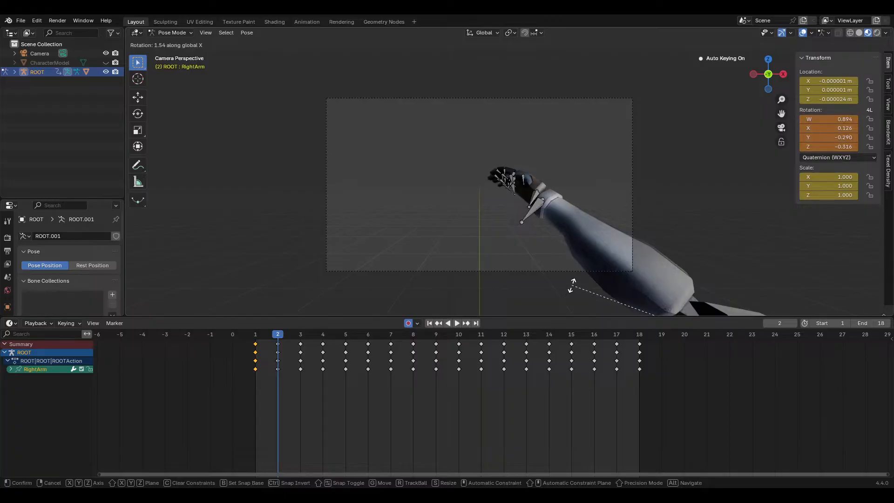
{"action": "left_click", "coordinate": [573, 297]}
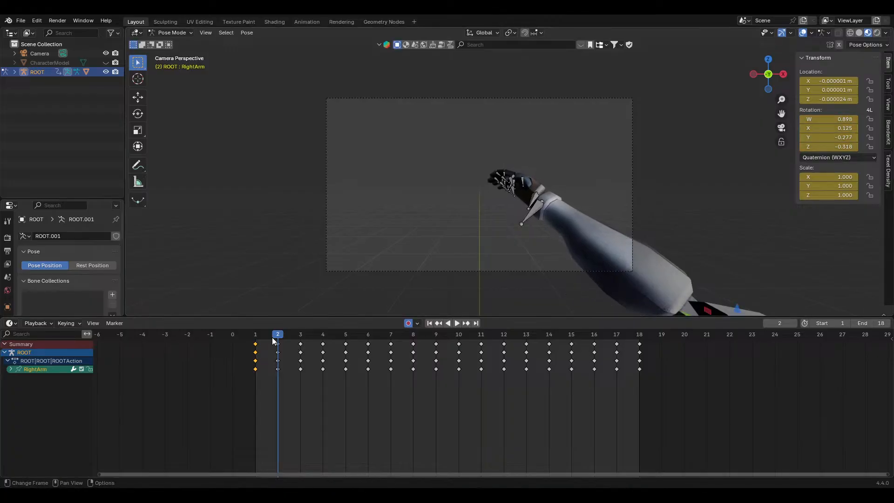
Rotate the RightArm bone at frame 2 by about -4.68 degrees around the global X axis
{"action": "mouse_move", "coordinate": [272, 337]}
{"action": "left_mouse_down"}
{"action": "mouse_move", "coordinate": [250, 334]}
{"action": "mouse_move", "coordinate": [278, 337]}
{"action": "left_mouse_up"}
{"action": "key", "text": "r"}
{"action": "key", "text": "x"}
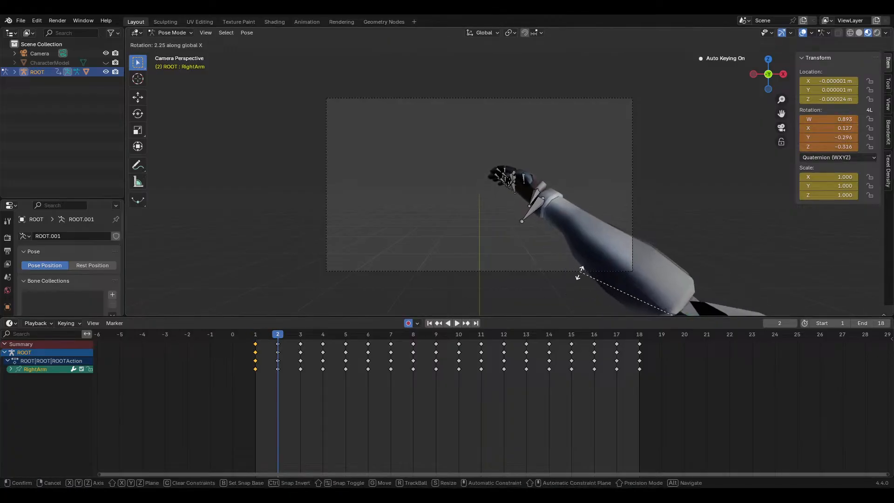
{"action": "left_click", "coordinate": [581, 296]}
{"action": "key", "text": "space"}
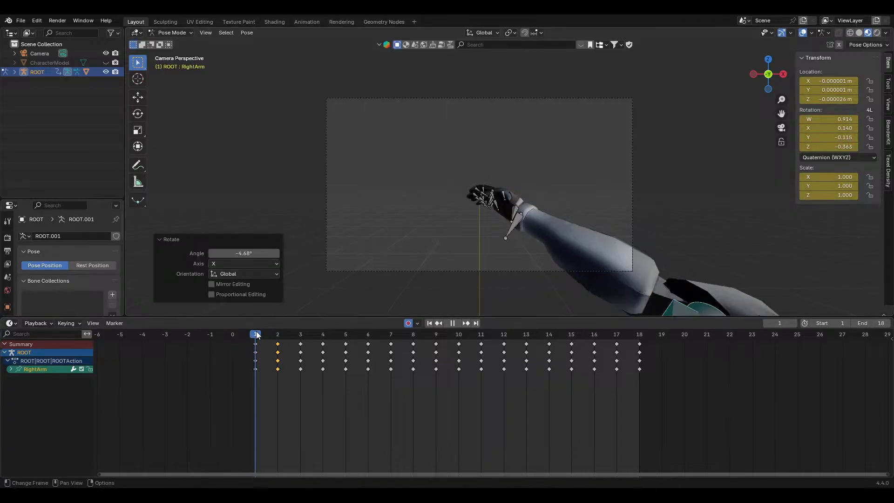
Copy the RightArm keyframes at frame 1 and paste them at frame 18
{"action": "mouse_move", "coordinate": [257, 336]}
{"action": "left_mouse_down"}
{"action": "mouse_move", "coordinate": [322, 334]}
{"action": "mouse_move", "coordinate": [256, 337]}
{"action": "left_mouse_up"}
{"action": "key", "text": "space"}
{"action": "key", "text": "space"}
{"action": "left_click", "coordinate": [256, 336]}
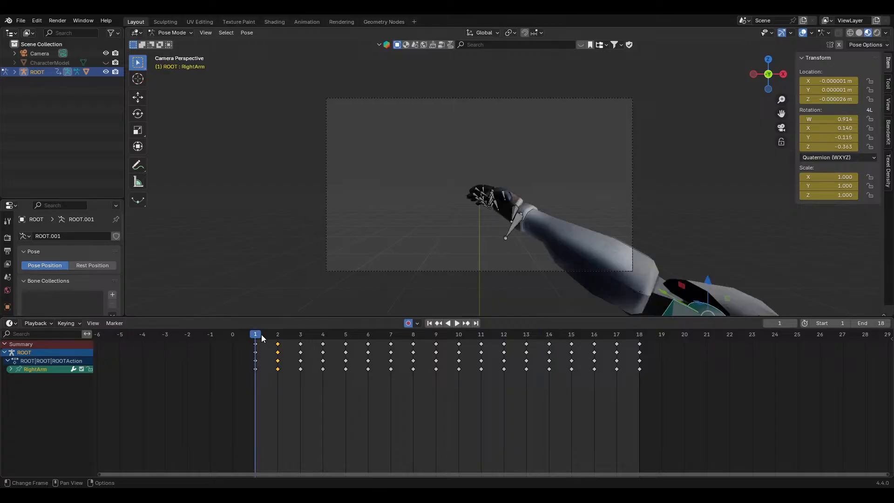
{"action": "key", "text": "space"}
{"action": "key", "text": "Escape"}
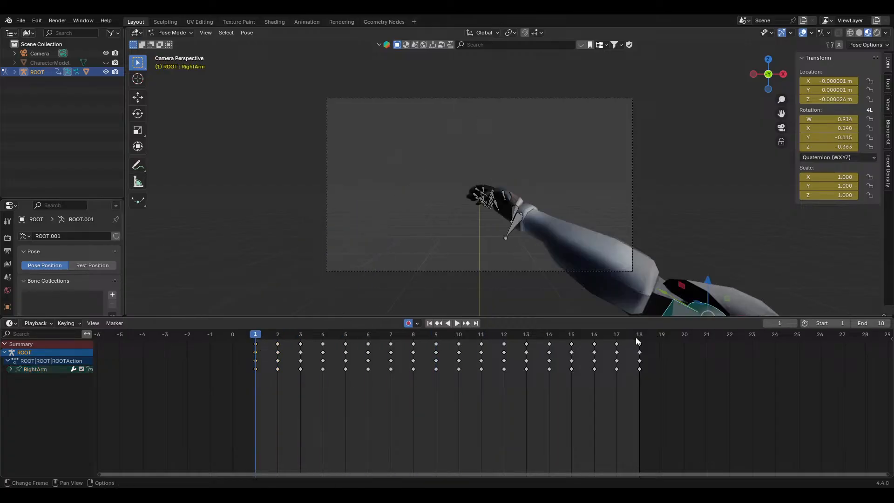
{"action": "key", "text": "space"}
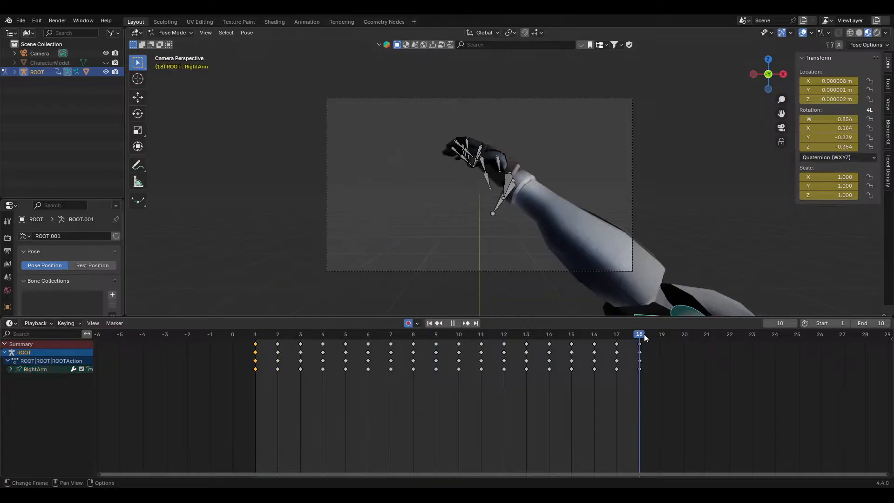
{"action": "key", "text": "space"}
{"action": "key", "text": "ctrl+v"}
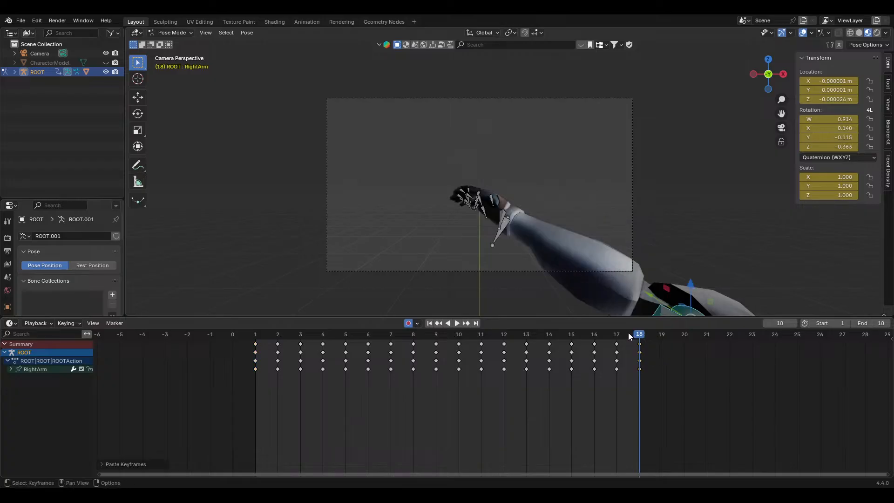
Rotate the RightArm bone at frame 17 by about -18.5 degrees around the global X axis, and play back the animation
{"action": "left_click", "coordinate": [616, 334]}
{"action": "key", "text": "space"}
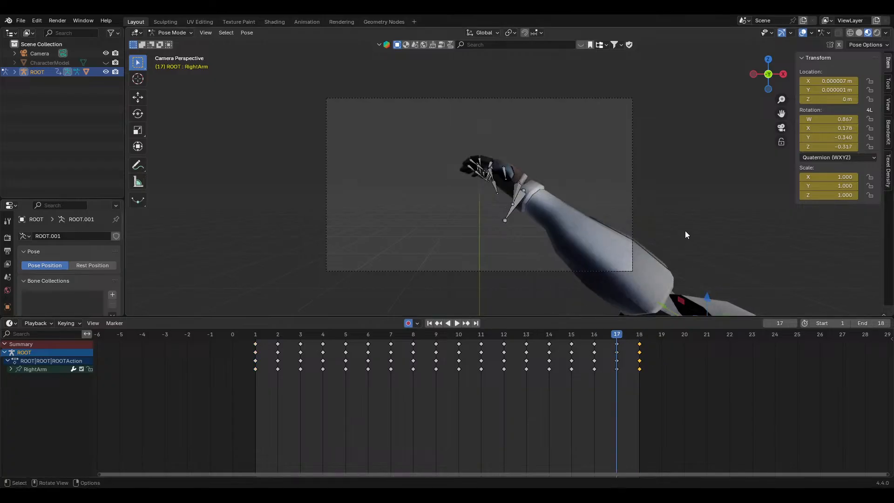
{"action": "key", "text": "r"}
{"action": "key", "text": "x"}
{"action": "left_click", "coordinate": [634, 213]}
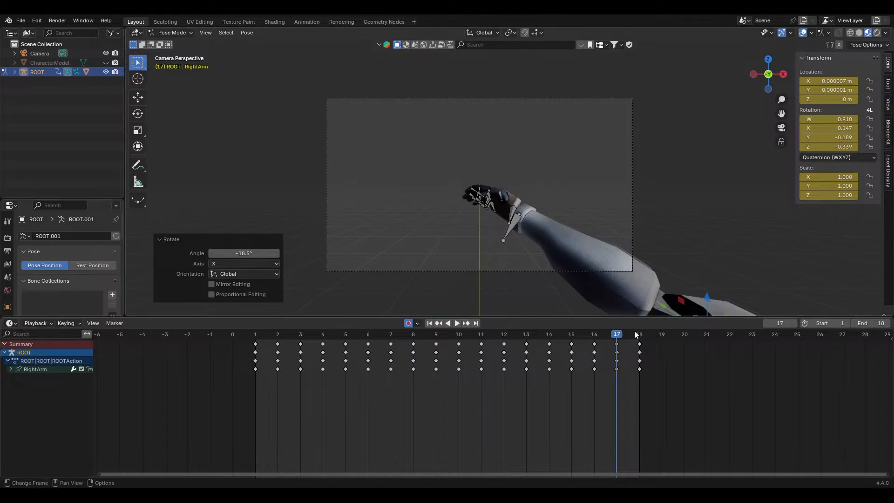
{"action": "key", "text": "space"}
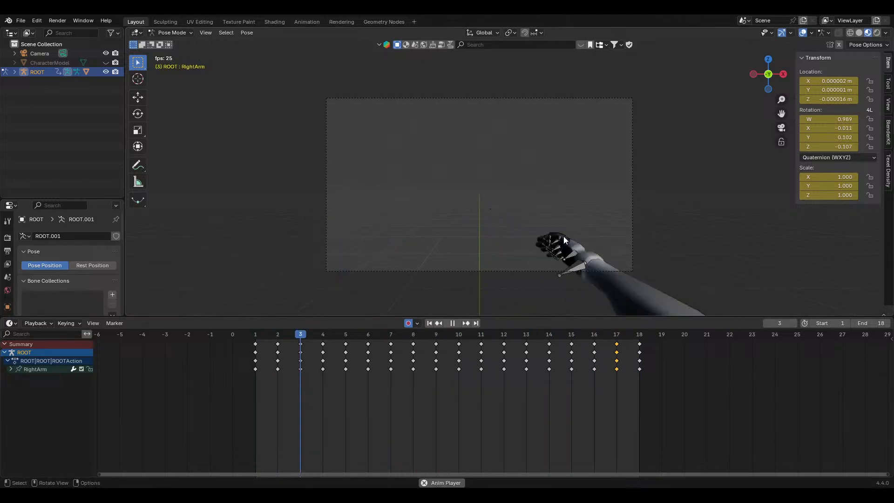
{"action": "key", "text": "space"}
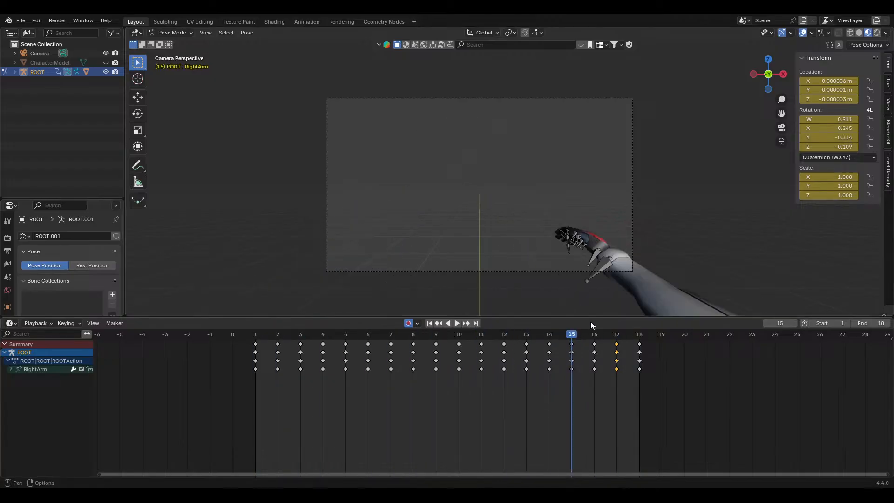
At frame 16, rotate the RightArm bone about -9.73 degrees around global Z and about -5.27 degrees around global X
{"action": "left_click_drag", "start_coordinate": [593, 333], "coordinate": [526, 339]}
{"action": "key", "text": "space"}
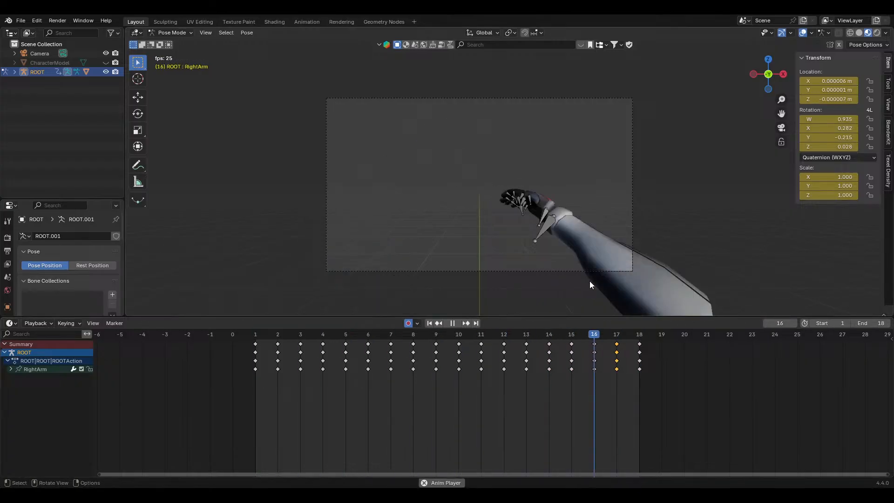
{"action": "mouse_move", "coordinate": [602, 335]}
{"action": "left_mouse_down"}
{"action": "mouse_move", "coordinate": [552, 335]}
{"action": "mouse_move", "coordinate": [611, 330]}
{"action": "mouse_move", "coordinate": [593, 329]}
{"action": "left_mouse_up"}
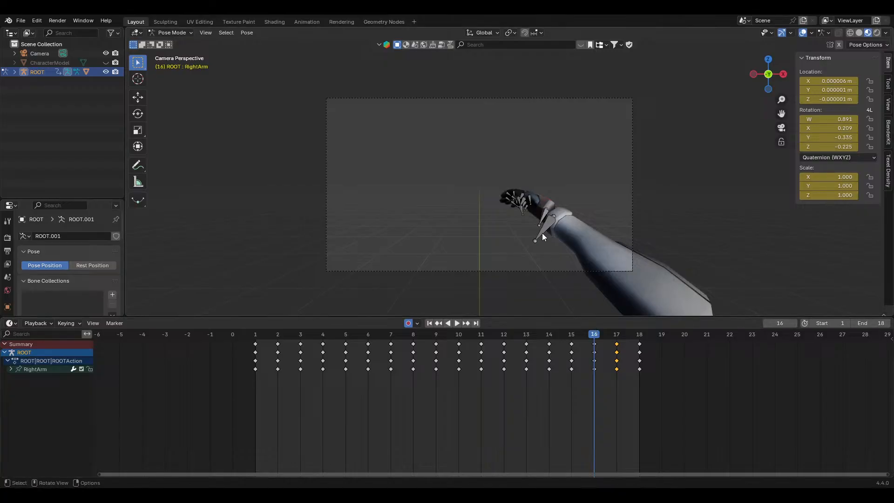
{"action": "key", "text": "r"}
{"action": "key", "text": "x"}
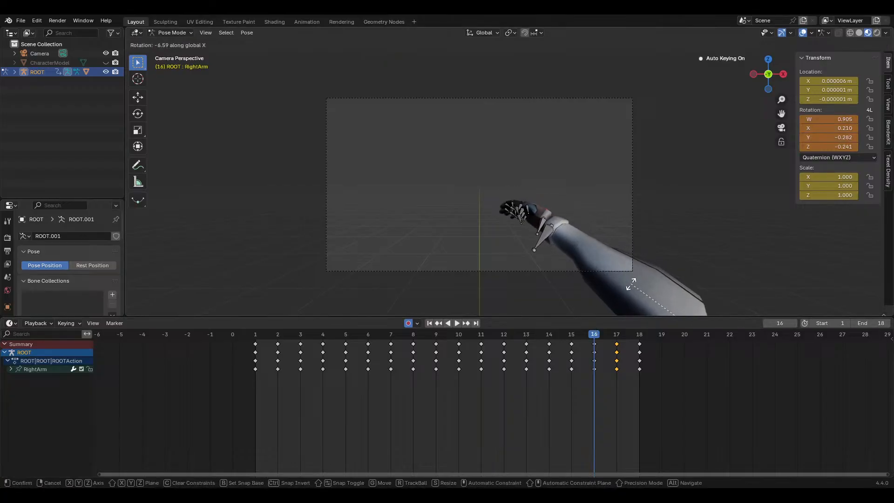
{"action": "key", "text": "z"}
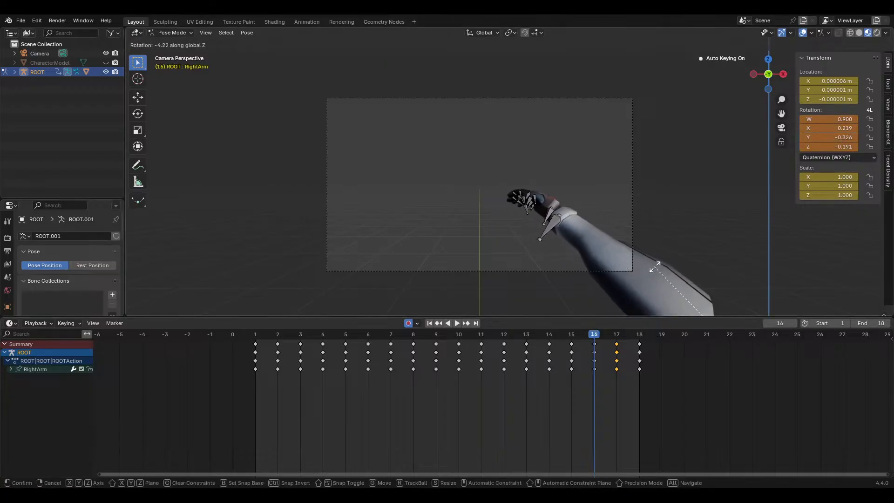
{"action": "left_click", "coordinate": [671, 263]}
{"action": "key", "text": "r"}
{"action": "key", "text": "x"}
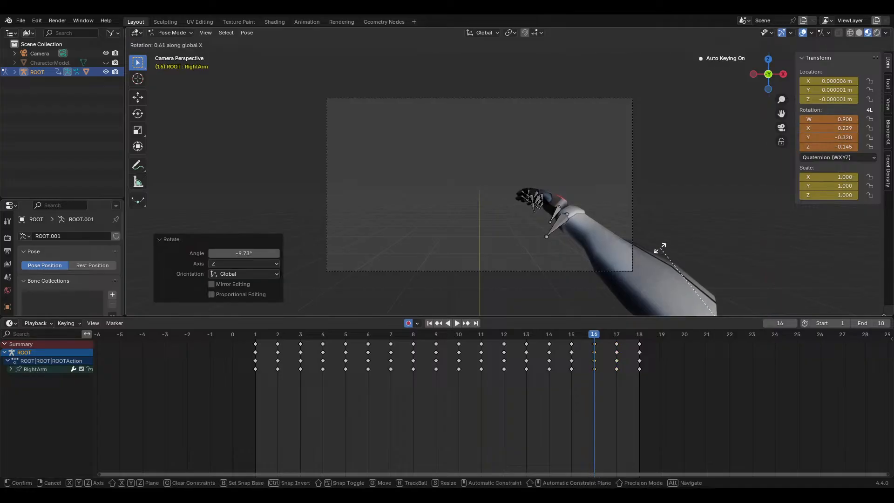
{"action": "left_click", "coordinate": [650, 263]}
Rotate the RightArm bone at frame 17 by about -14.4 degrees around the global Z axis
{"action": "mouse_move", "coordinate": [599, 328]}
{"action": "left_mouse_down"}
{"action": "mouse_move", "coordinate": [529, 333]}
{"action": "mouse_move", "coordinate": [615, 333]}
{"action": "left_mouse_up"}
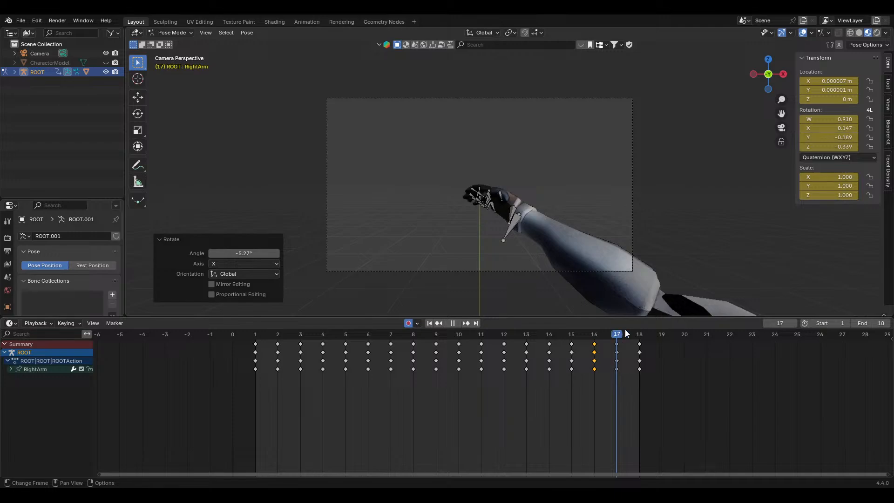
{"action": "key", "text": "space"}
{"action": "key", "text": "r"}
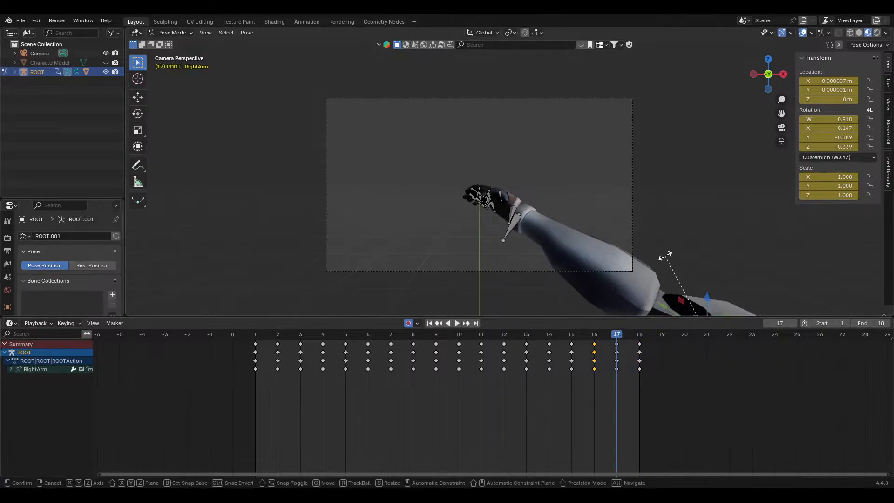
{"action": "key", "text": "z"}
{"action": "right_click", "coordinate": [667, 257]}
{"action": "key", "text": "r"}
{"action": "key", "text": "z"}
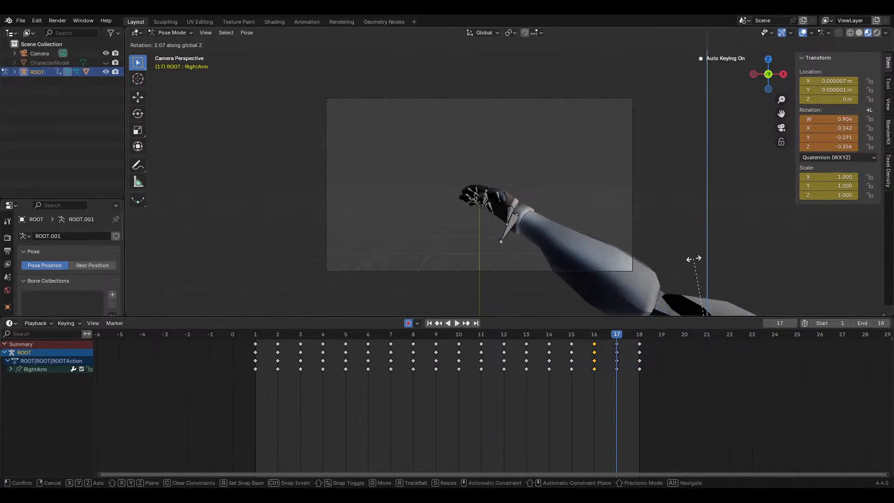
{"action": "left_click", "coordinate": [658, 309]}
Rotate the RightArm bone at frame 18 around global Z to a quaternion W of about 0.954 and Z of about -0.218
{"action": "left_click", "coordinate": [636, 335]}
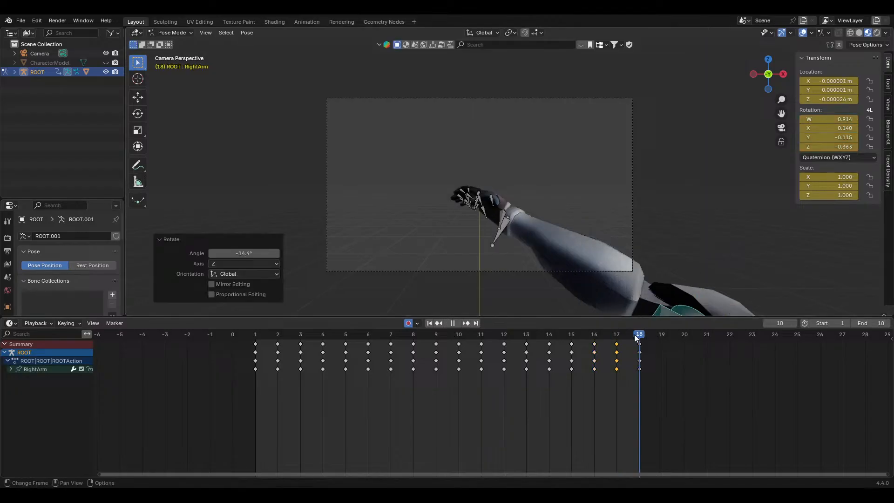
{"action": "key", "text": "r"}
{"action": "key", "text": "z"}
{"action": "left_click", "coordinate": [717, 269]}
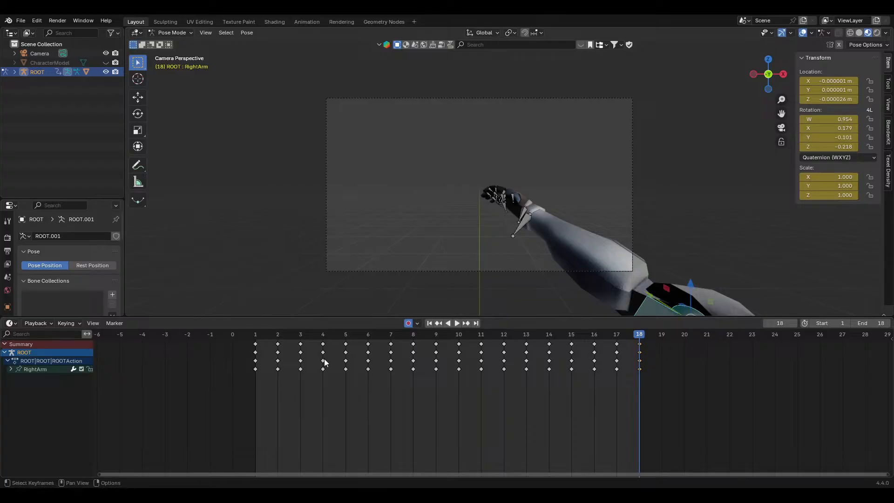
Copy the RightArm keyframes from frame 18 onto frame 1 and play back the animation
{"action": "left_click", "coordinate": [256, 335]}
{"action": "key", "text": "ctrl+v"}
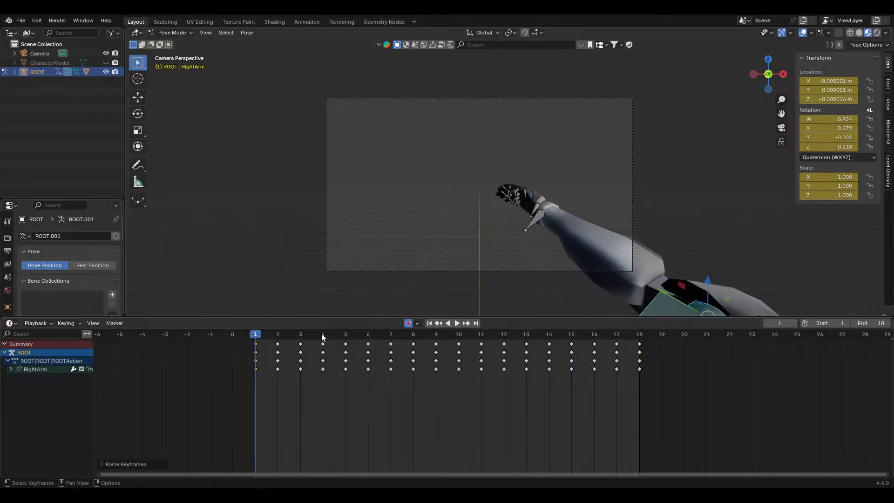
{"action": "key", "text": "space"}
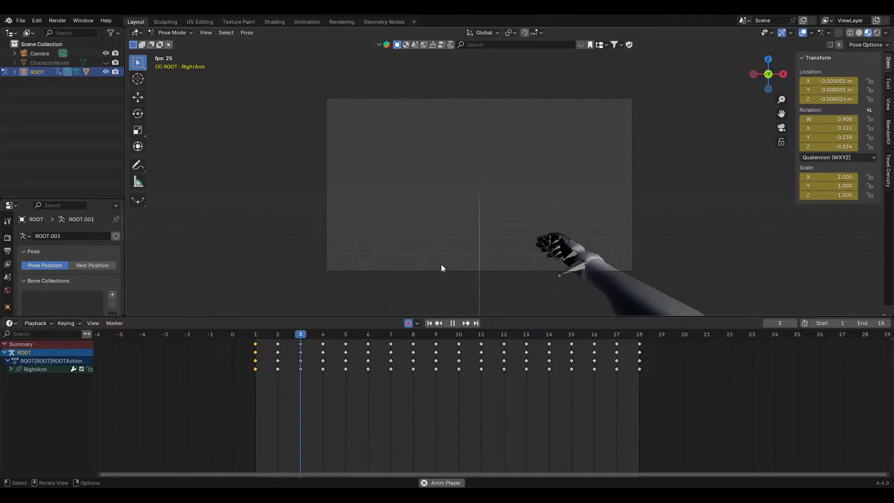
{"action": "key", "text": "space"}
At frame 2, rotate the RightArm bone about -3.7 degrees around global Z and -2.44 degrees around global X, and play back the animation
{"action": "left_click_drag", "start_coordinate": [264, 333], "coordinate": [281, 346]}
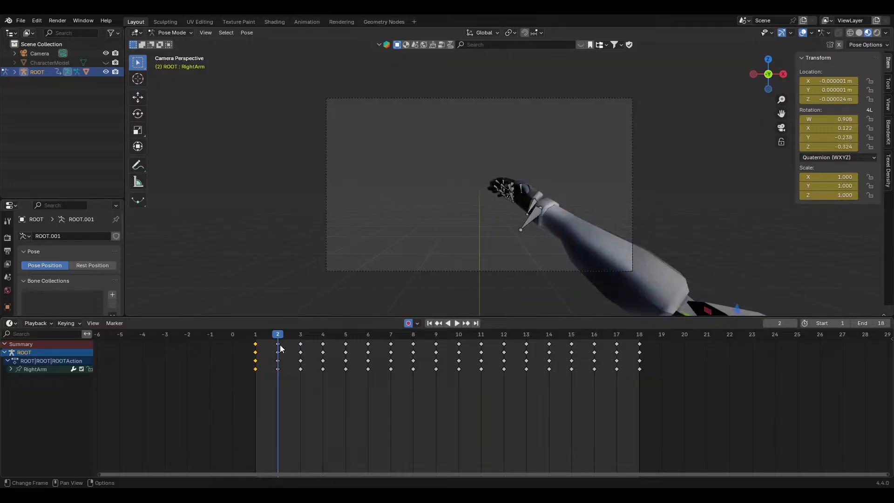
{"action": "key", "text": "r"}
{"action": "key", "text": "z"}
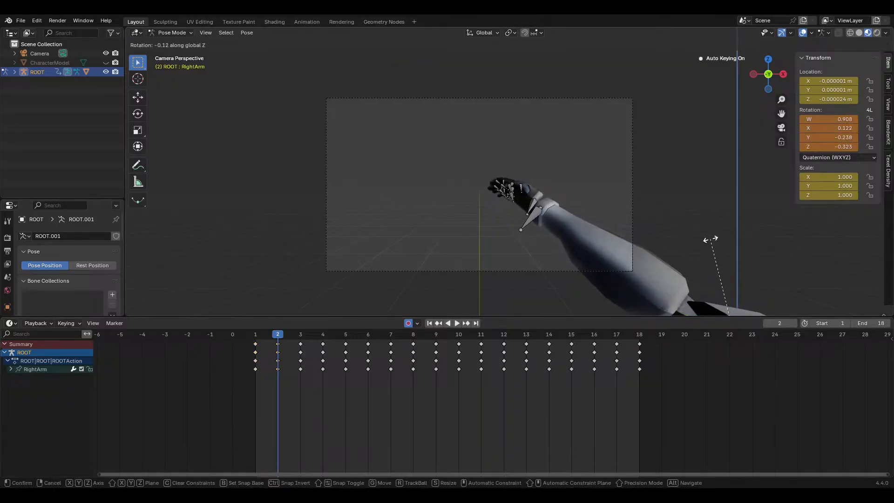
{"action": "right_click", "coordinate": [717, 239]}
{"action": "key", "text": "r"}
{"action": "key", "text": "z"}
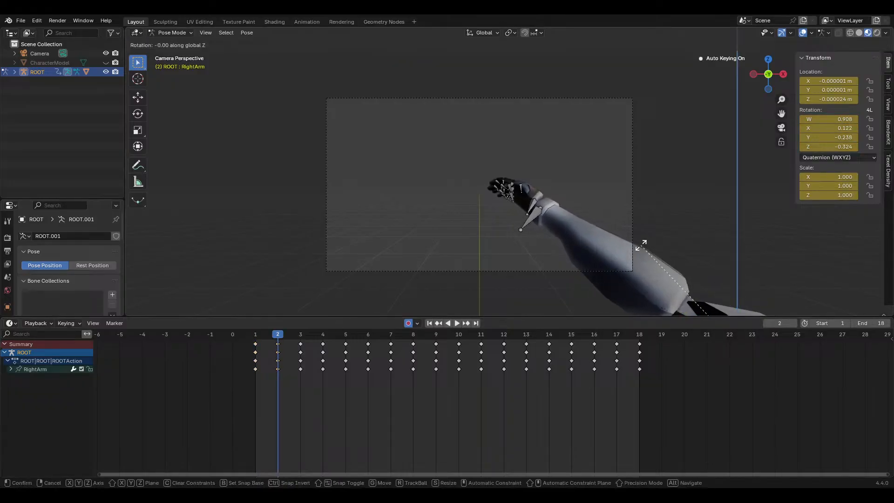
{"action": "left_click", "coordinate": [652, 247]}
{"action": "key", "text": "r"}
{"action": "key", "text": "x"}
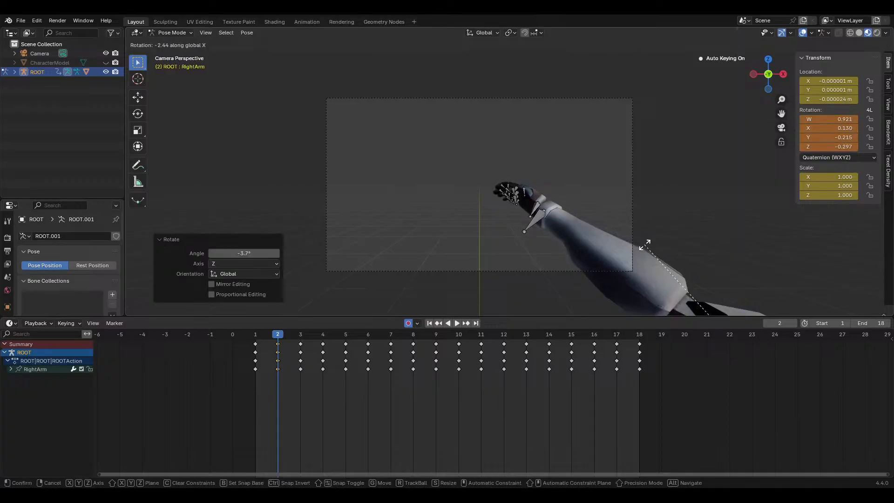
{"action": "left_click", "coordinate": [645, 245]}
{"action": "left_click_drag", "start_coordinate": [266, 335], "coordinate": [273, 334]}
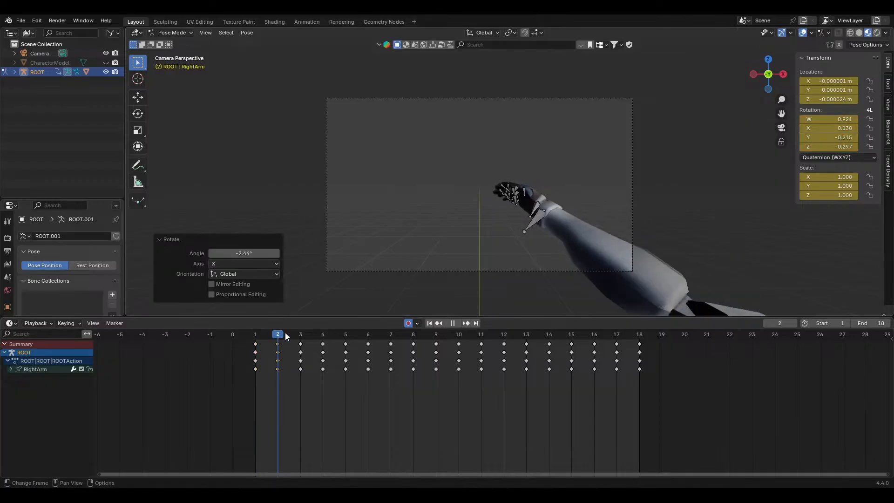
{"action": "key", "text": "space"}
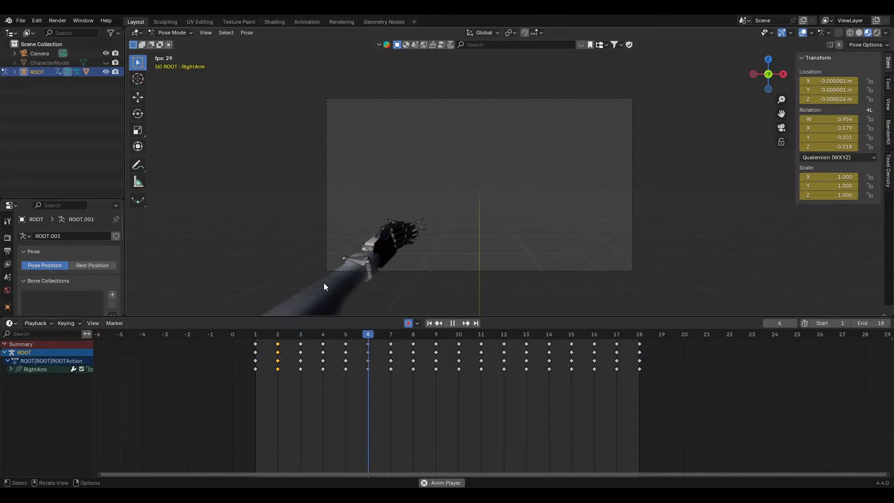
{"action": "key", "text": "space"}
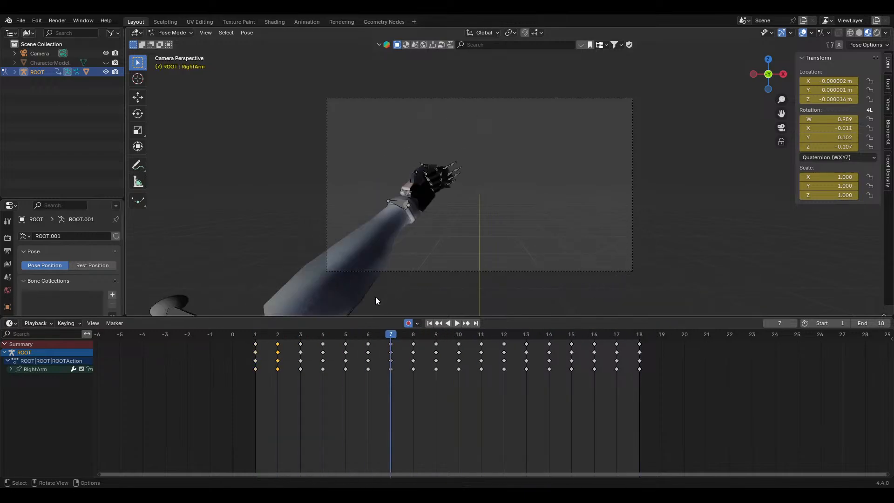
At frame 1, rotate the RightArm bone about -7.1 degrees around the global Z axis
{"action": "mouse_move", "coordinate": [261, 333]}
{"action": "left_mouse_down"}
{"action": "mouse_move", "coordinate": [250, 332]}
{"action": "mouse_move", "coordinate": [306, 334]}
{"action": "mouse_move", "coordinate": [259, 333]}
{"action": "left_mouse_up"}
{"action": "middle_click_drag", "start_coordinate": [577, 243], "coordinate": [480, 262]}
{"action": "scroll", "coordinate": [547, 246], "scroll_direction": "down", "scroll_amount": 5}
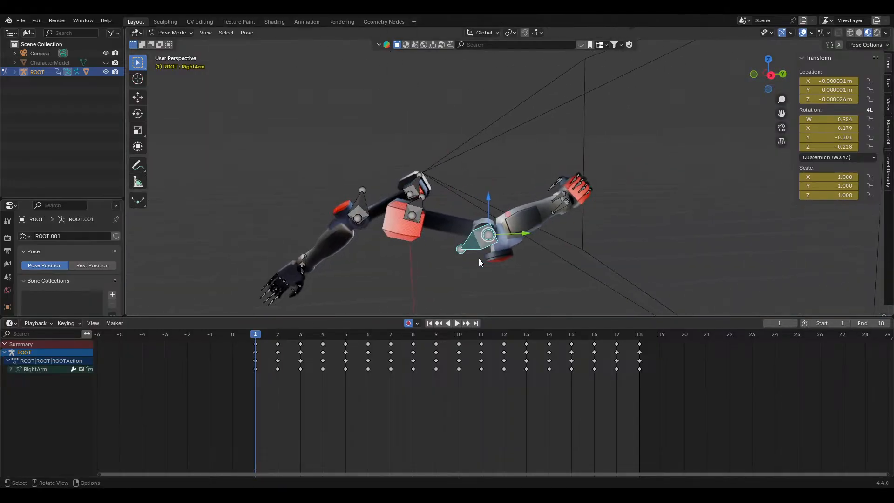
{"action": "mouse_move", "coordinate": [280, 333]}
{"action": "left_mouse_down"}
{"action": "mouse_move", "coordinate": [256, 335]}
{"action": "mouse_move", "coordinate": [278, 333]}
{"action": "left_mouse_up"}
{"action": "middle_click_drag", "start_coordinate": [462, 224], "coordinate": [516, 294]}
{"action": "left_click", "coordinate": [259, 333]}
{"action": "key", "text": "r"}
{"action": "key", "text": "z"}
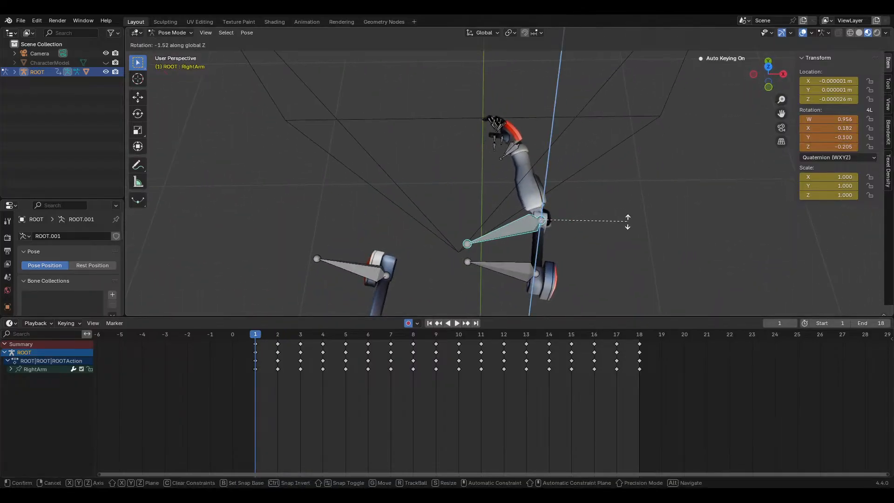
{"action": "left_click", "coordinate": [623, 229]}
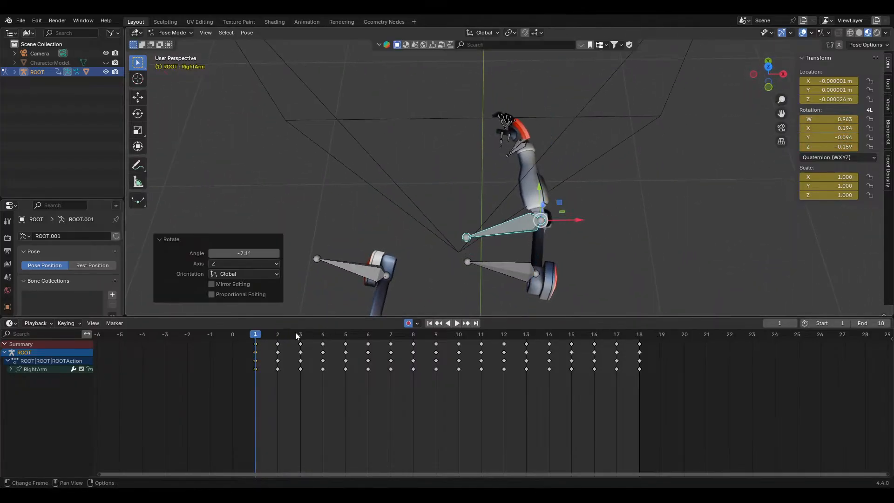
At frame 2, rotate the RightArm bone in the negative direction around the global Z axis
{"action": "left_click", "coordinate": [278, 334]}
{"action": "key", "text": "r"}
{"action": "key", "text": "z"}
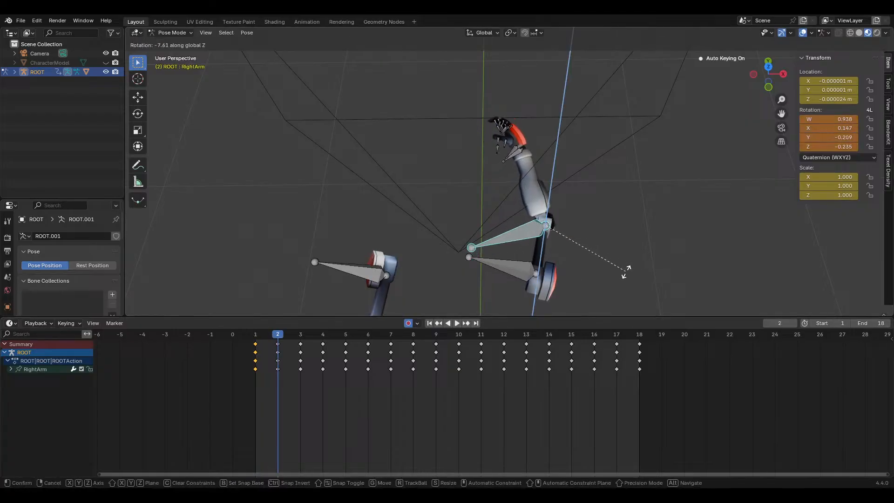
{"action": "left_click", "coordinate": [605, 272]}
Copy the RightArm keyframes from frame 1 onto frame 18, and rotate the bone negatively around global Z at frame 17
{"action": "left_click_drag", "start_coordinate": [290, 334], "coordinate": [631, 350]}
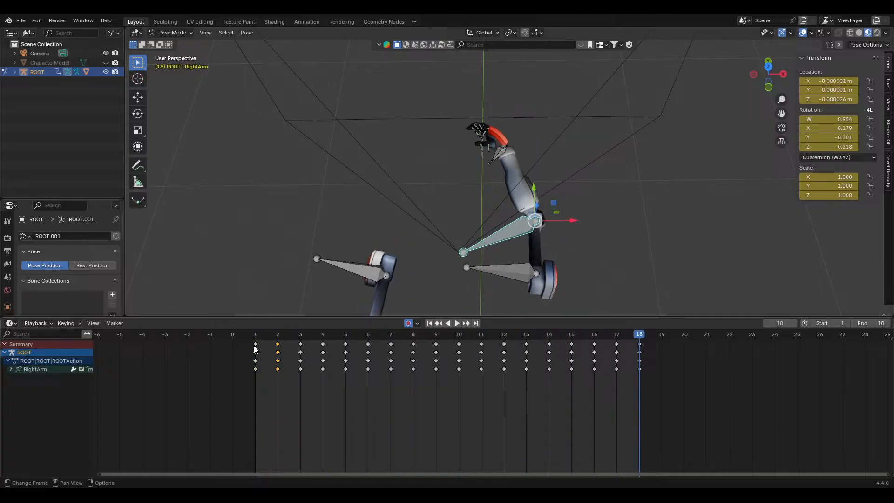
{"action": "key", "text": "ctrl+v"}
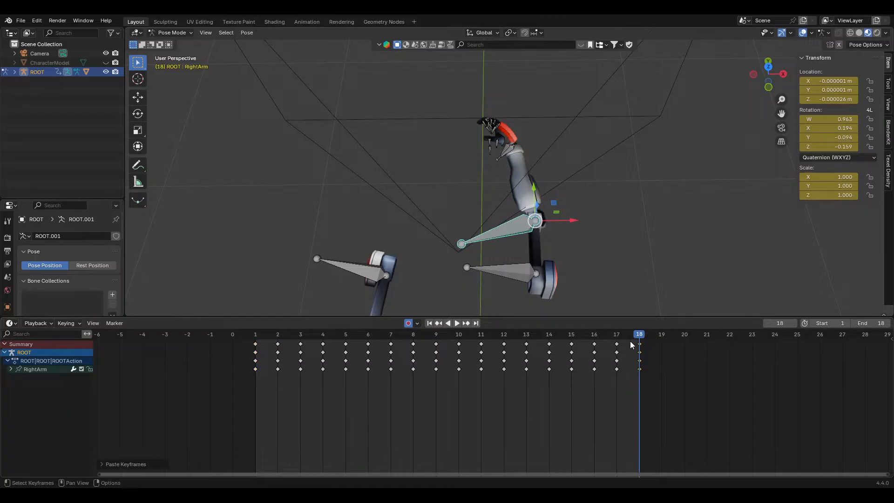
{"action": "key", "text": "Left"}
{"action": "key", "text": "r"}
{"action": "key", "text": "z"}
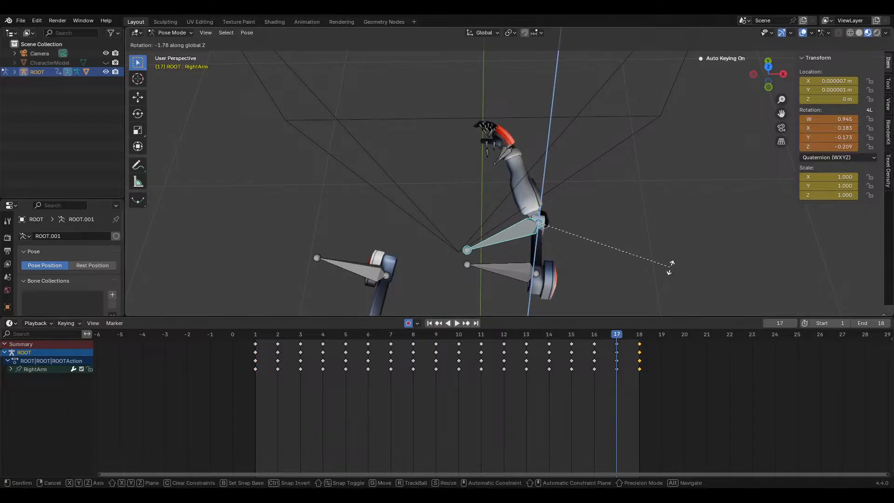
{"action": "left_click", "coordinate": [641, 264]}
Play back the animation from the side and scrub through to frame 5 to examine the right arm's swing
{"action": "mouse_move", "coordinate": [639, 336]}
{"action": "left_mouse_down"}
{"action": "mouse_move", "coordinate": [551, 334]}
{"action": "mouse_move", "coordinate": [632, 334]}
{"action": "left_mouse_up"}
{"action": "key", "text": "space"}
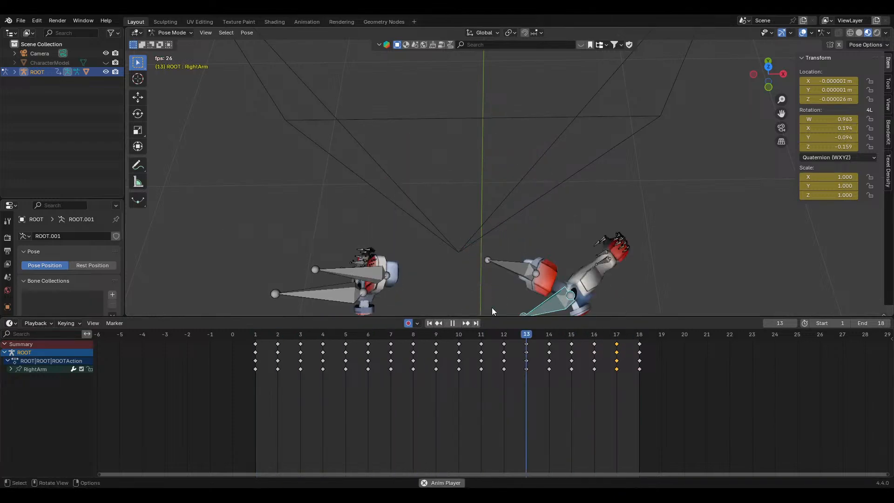
{"action": "middle_click_drag", "start_coordinate": [586, 234], "coordinate": [428, 169]}
{"action": "key", "text": "space"}
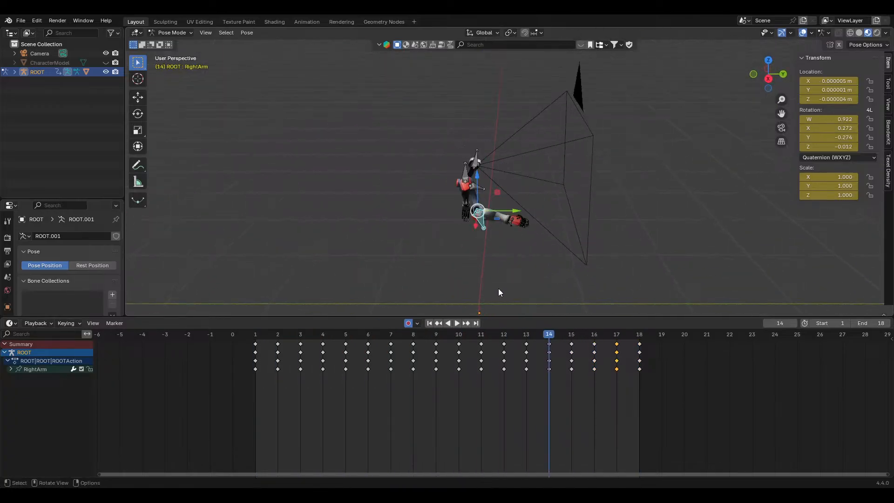
{"action": "left_click_drag", "start_coordinate": [322, 334], "coordinate": [362, 362]}
{"action": "left_click_drag", "start_coordinate": [312, 363], "coordinate": [346, 340]}
{"action": "key", "text": "r"}
{"action": "key", "text": "x"}
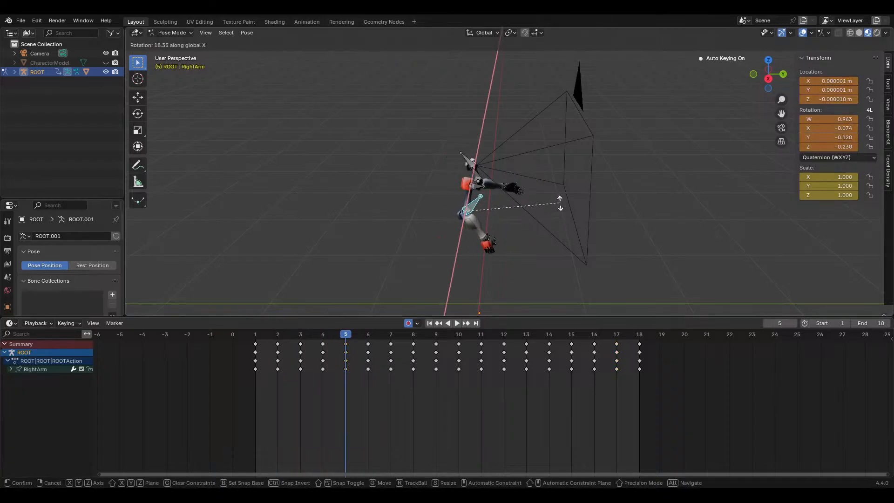
{"action": "right_click", "coordinate": [561, 203]}
At frame 5, rotate the RightUpperArm bone about 17.2 degrees around global X and play back the animation
{"action": "left_click", "coordinate": [476, 186]}
{"action": "key", "text": "r"}
{"action": "key", "text": "x"}
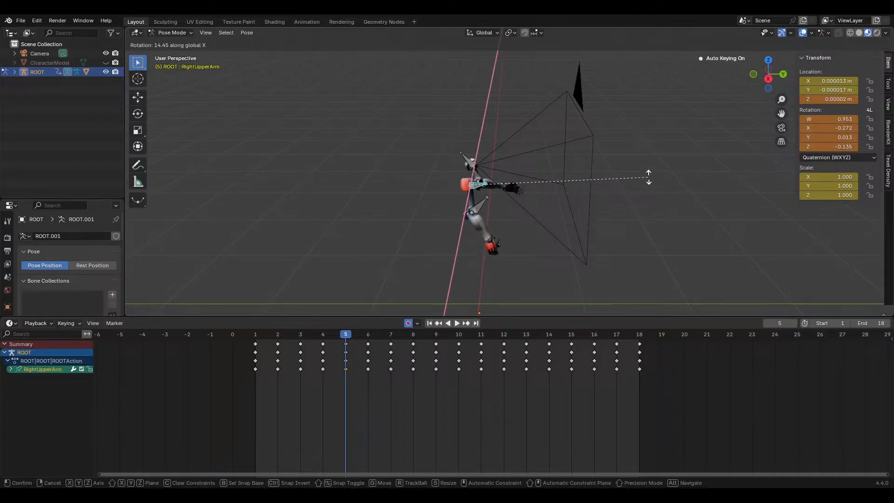
{"action": "left_click", "coordinate": [647, 170]}
{"action": "left_click_drag", "start_coordinate": [377, 332], "coordinate": [613, 334]}
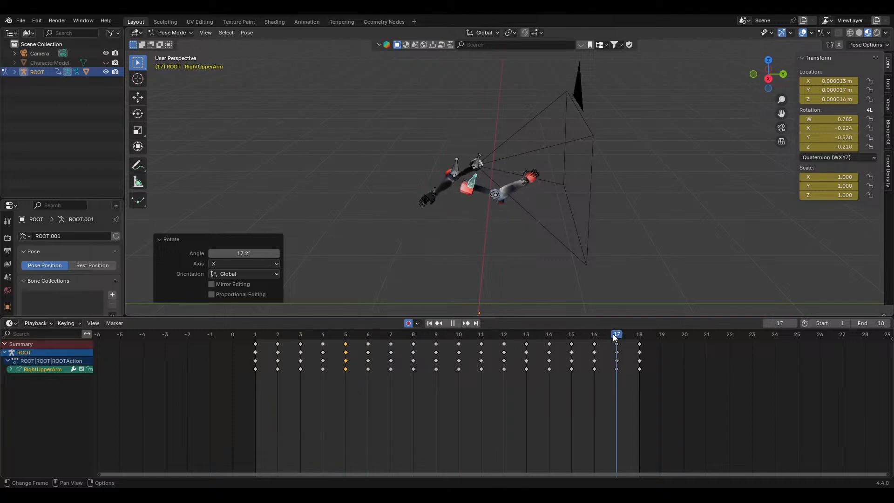
{"action": "key", "text": "space"}
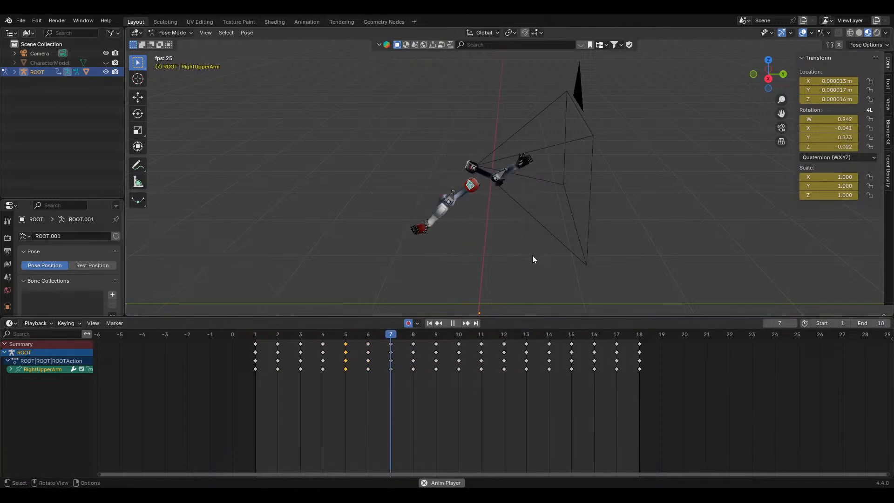
At frame 6, rotate the RightUpperArm bone around the global X axis and key the pose
{"action": "left_click_drag", "start_coordinate": [468, 333], "coordinate": [373, 337]}
{"action": "key", "text": "r"}
{"action": "key", "text": "x"}
{"action": "left_click", "coordinate": [559, 264]}
{"action": "key", "text": "i"}
{"action": "left_click", "coordinate": [376, 346]}
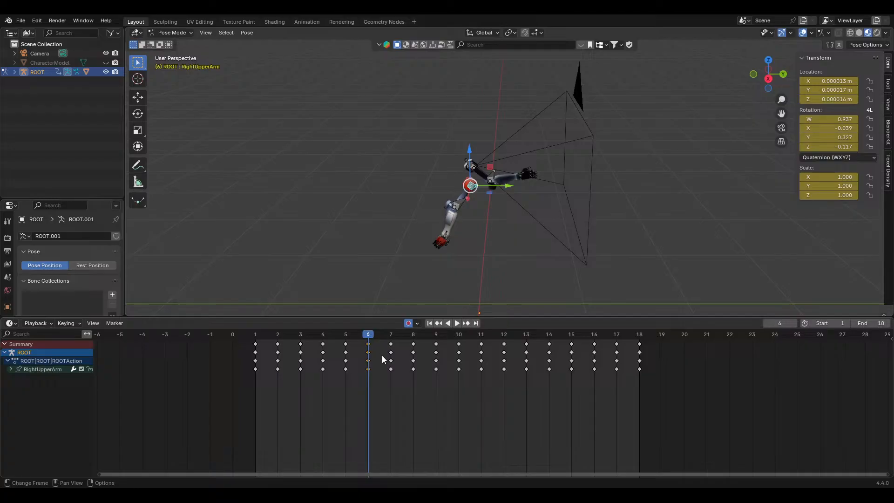
Delete the RightUpperArm keyframes at frame 7 and play back the animation to check the motion around that gap
{"action": "left_click", "coordinate": [348, 334]}
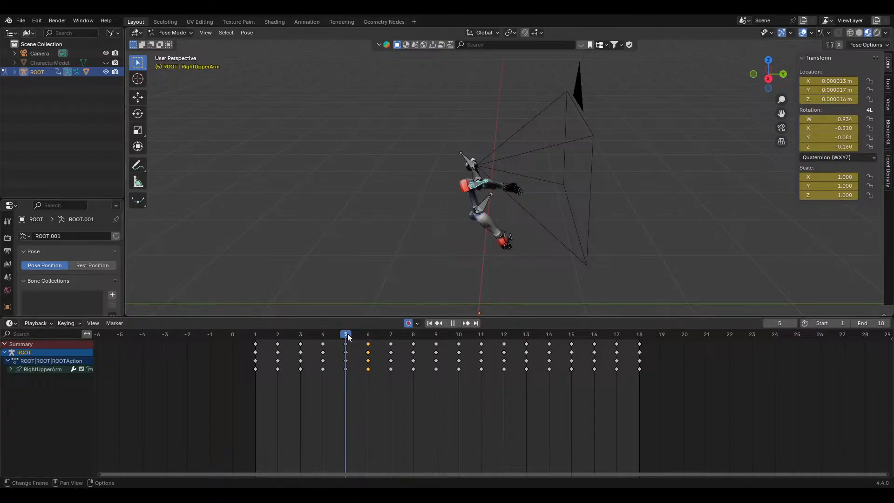
{"action": "left_click_drag", "start_coordinate": [348, 334], "coordinate": [387, 342]}
{"action": "left_click", "coordinate": [401, 345]}
{"action": "left_click", "coordinate": [412, 334]}
{"action": "key", "text": "space"}
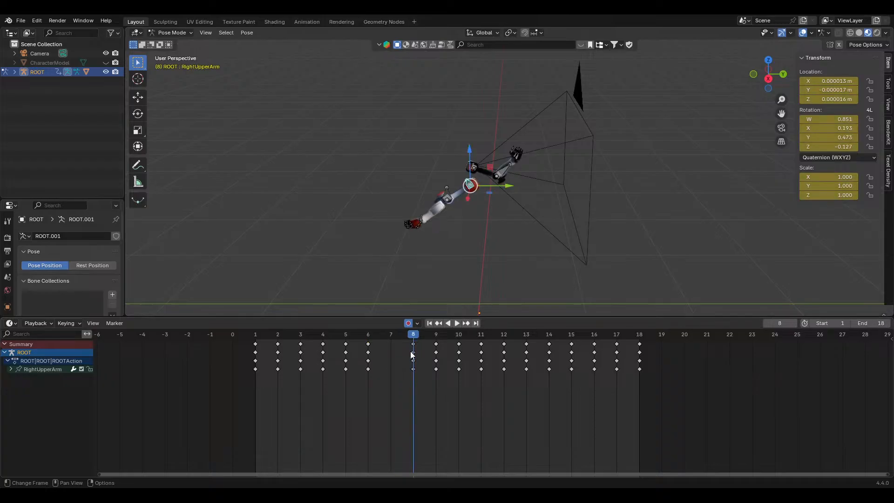
{"action": "left_click", "coordinate": [411, 352]}
{"action": "left_click_drag", "start_coordinate": [410, 334], "coordinate": [356, 353]}
{"action": "key", "text": "space"}
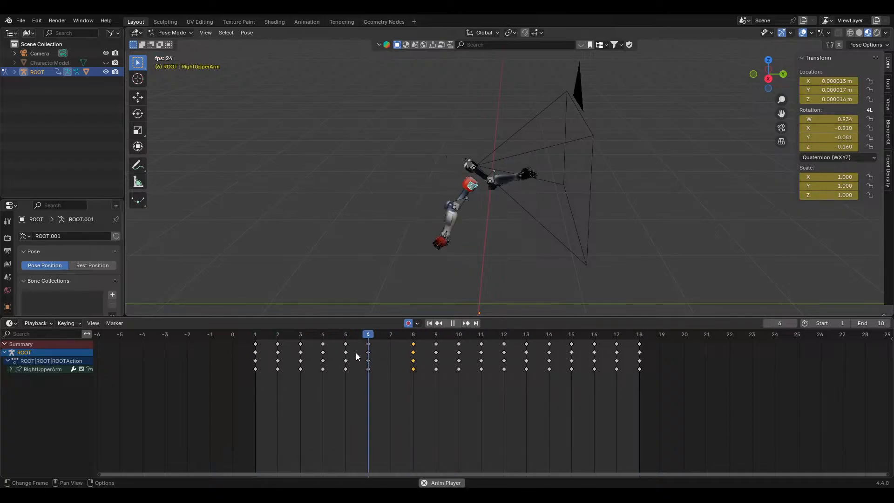
{"action": "key", "text": "space"}
At frame 6, rotate the RightUpperArm bone about 20.5 degrees around global X and play back the result
{"action": "left_click", "coordinate": [331, 334]}
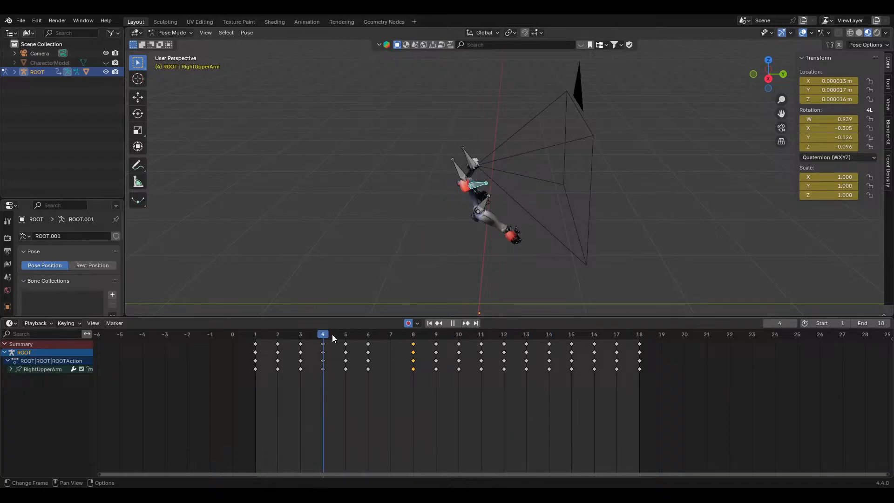
{"action": "left_click_drag", "start_coordinate": [318, 335], "coordinate": [362, 343]}
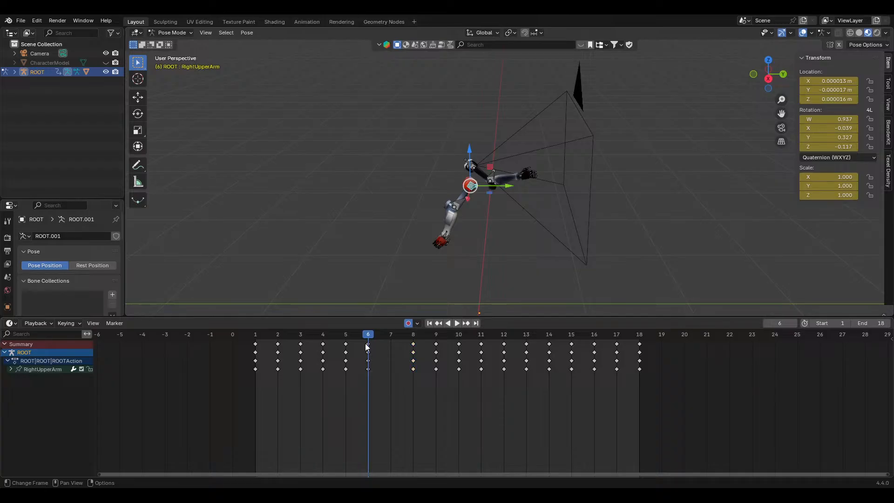
{"action": "key", "text": "r"}
{"action": "key", "text": "x"}
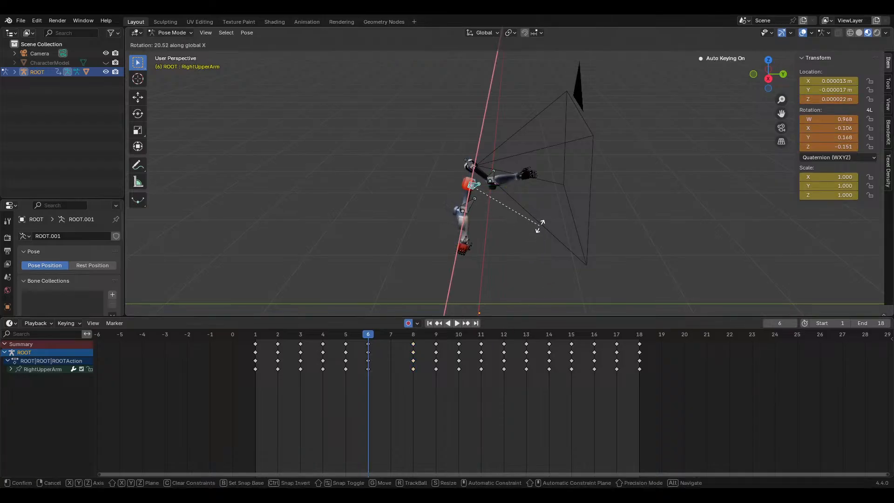
{"action": "left_click", "coordinate": [540, 226]}
{"action": "key", "text": "space"}
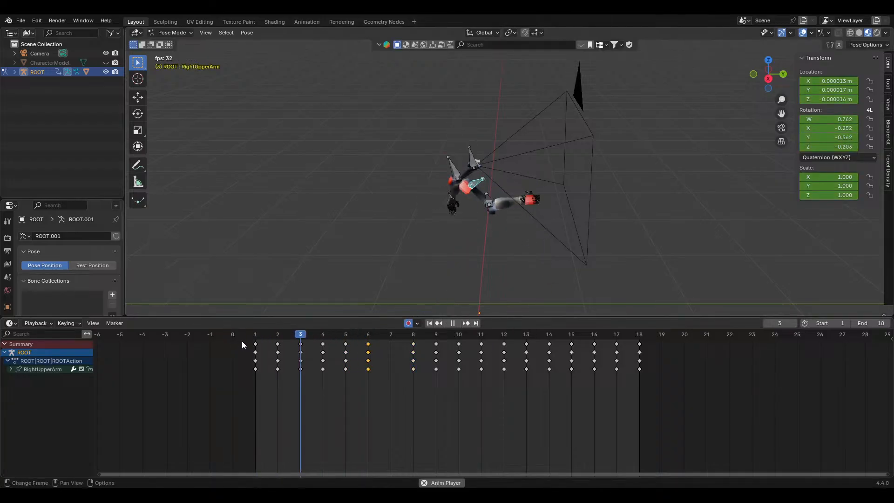
{"action": "key", "text": "space"}
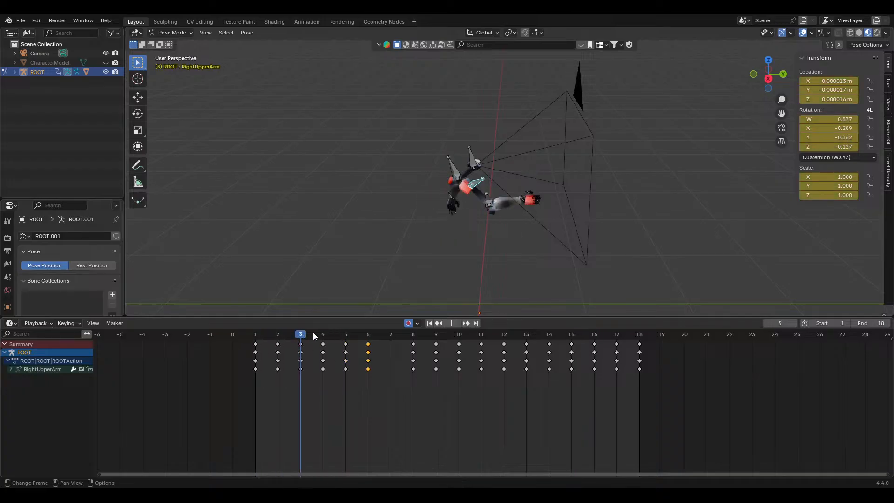
Delete the RightUpperArm keyframes at frames 8 and 9 and play back the animation
{"action": "left_click_drag", "start_coordinate": [314, 336], "coordinate": [456, 336]}
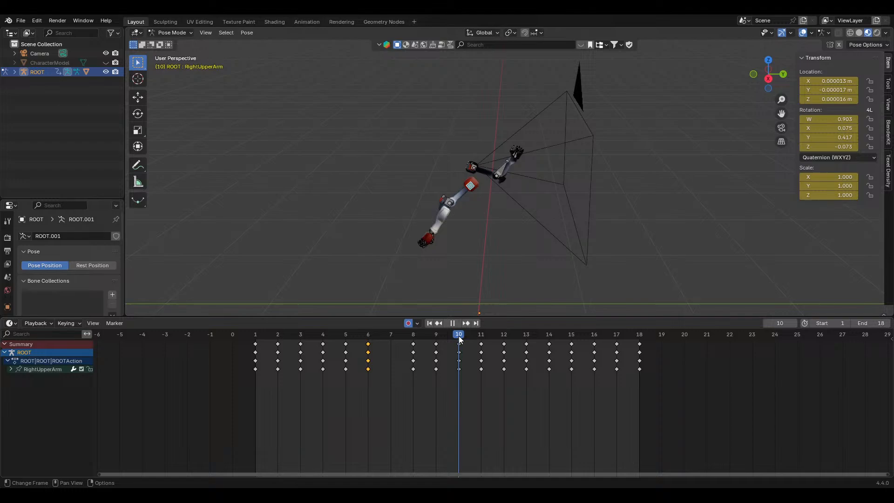
{"action": "left_click", "coordinate": [414, 345], "text": "shift"}
{"action": "key", "text": "Delete"}
{"action": "left_click", "coordinate": [239, 336]}
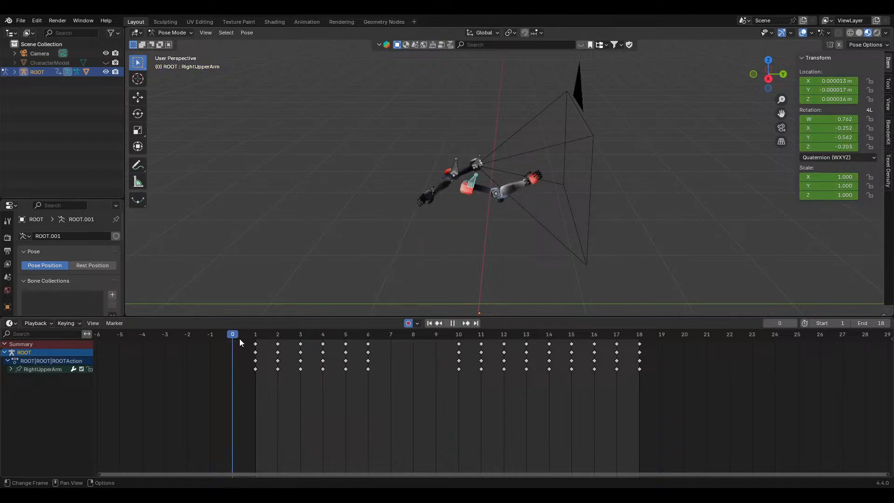
{"action": "key", "text": "space"}
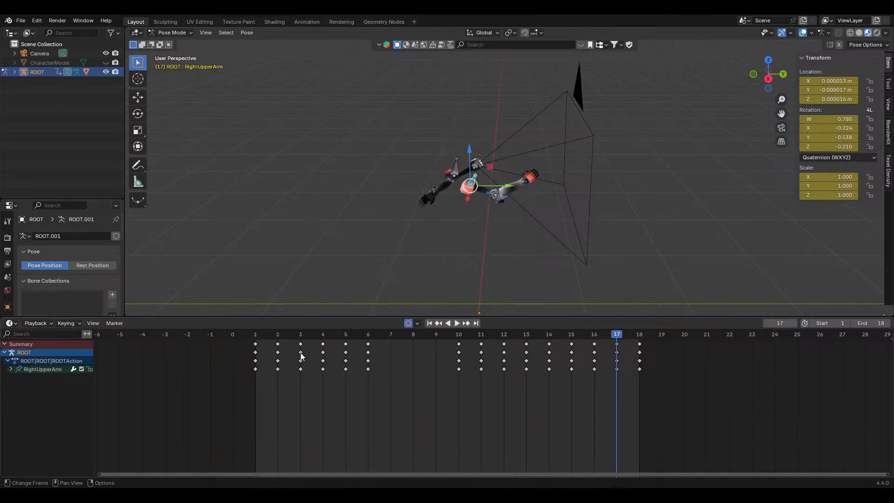
At frame 6, rotate the RightUpperArm bone slightly in the negative direction around global X and replay the animation
{"action": "left_click_drag", "start_coordinate": [298, 335], "coordinate": [363, 341]}
{"action": "key", "text": "r"}
{"action": "key", "text": "x"}
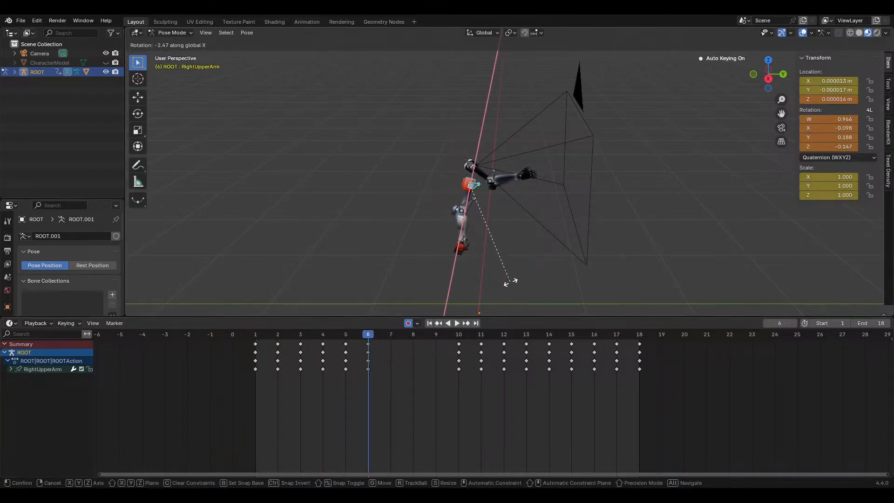
{"action": "left_click", "coordinate": [494, 286]}
{"action": "left_click", "coordinate": [259, 335]}
{"action": "key", "text": "space"}
Move the RightUpperArm keyframes from frame 6 to frame 7 and scrub the timeline to frame 13
{"action": "left_click_drag", "start_coordinate": [261, 334], "coordinate": [538, 357]}
{"action": "key", "text": "g"}
{"action": "left_click", "coordinate": [370, 342]}
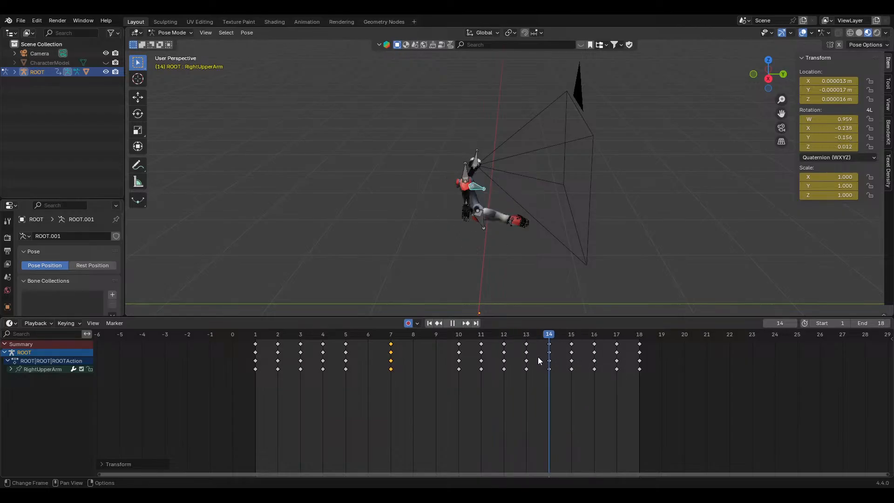
{"action": "left_click", "coordinate": [519, 335]}
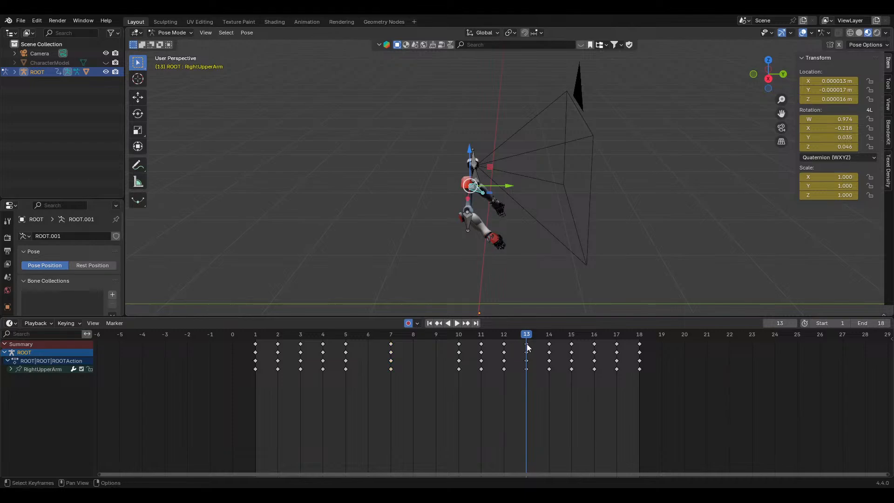
Delete the RightUpperArm keyframes at frames 12, 13 and 14 and play back the animation
{"action": "left_click", "coordinate": [549, 347], "text": "shift"}
{"action": "key", "text": "Delete"}
{"action": "key", "text": "space"}
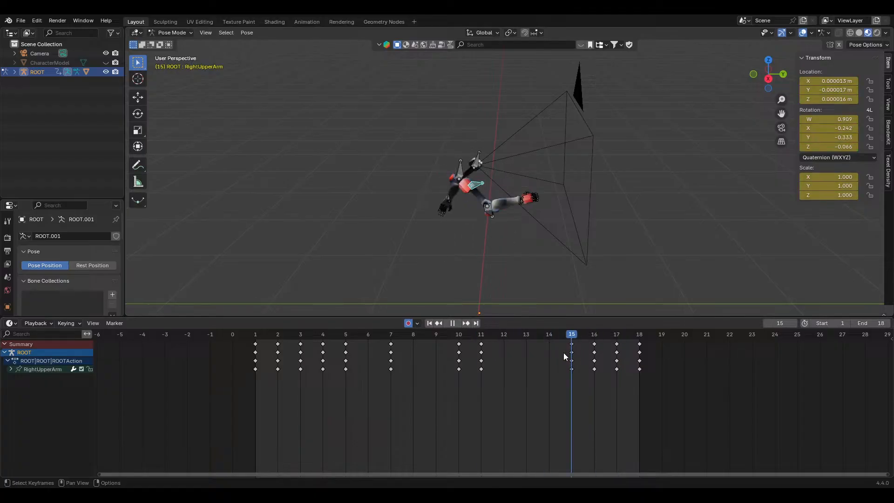
Review the animation playback from several angles and through the camera, checking the left arm's pose around frame 8
{"action": "left_click", "coordinate": [376, 299]}
{"action": "middle_click_drag", "start_coordinate": [391, 303], "coordinate": [385, 253]}
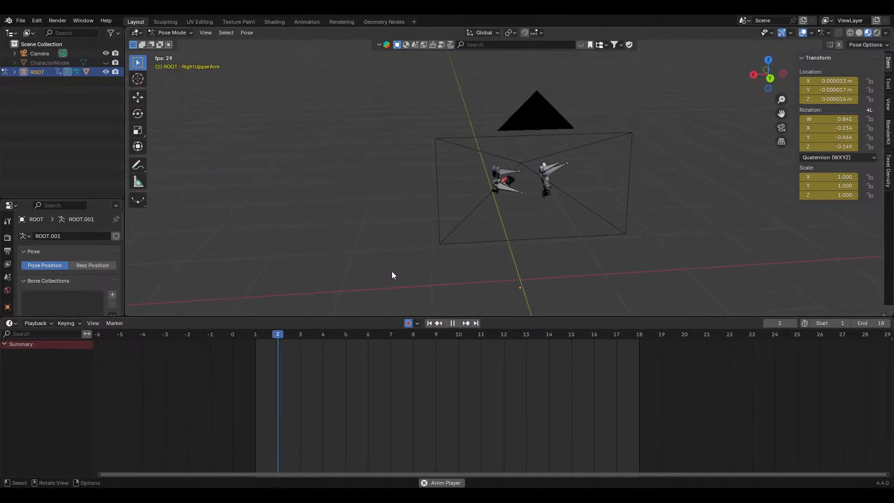
{"action": "middle_click_drag", "start_coordinate": [530, 250], "coordinate": [401, 237]}
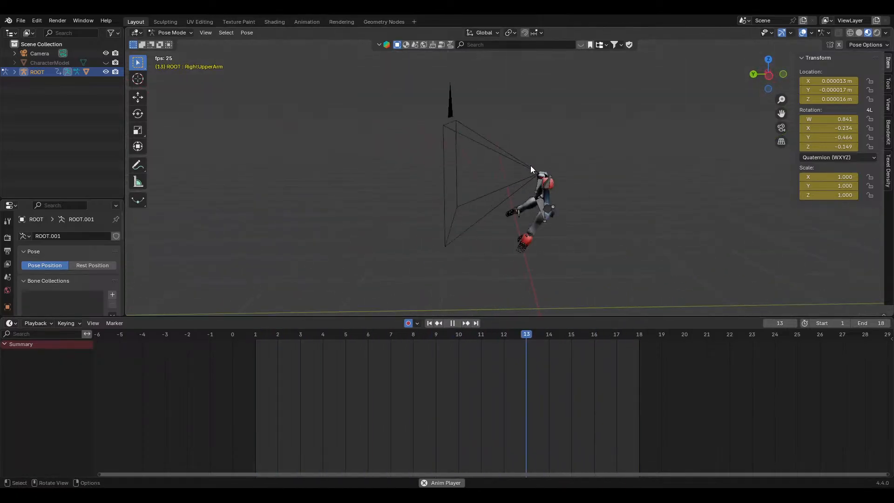
{"action": "scroll", "coordinate": [558, 216], "scroll_direction": "up", "scroll_amount": 4}
{"action": "middle_click_drag", "start_coordinate": [585, 239], "coordinate": [480, 222]}
{"action": "key", "text": "space"}
{"action": "key", "text": "KP_0"}
{"action": "scroll", "coordinate": [501, 191], "scroll_direction": "down", "scroll_amount": 2}
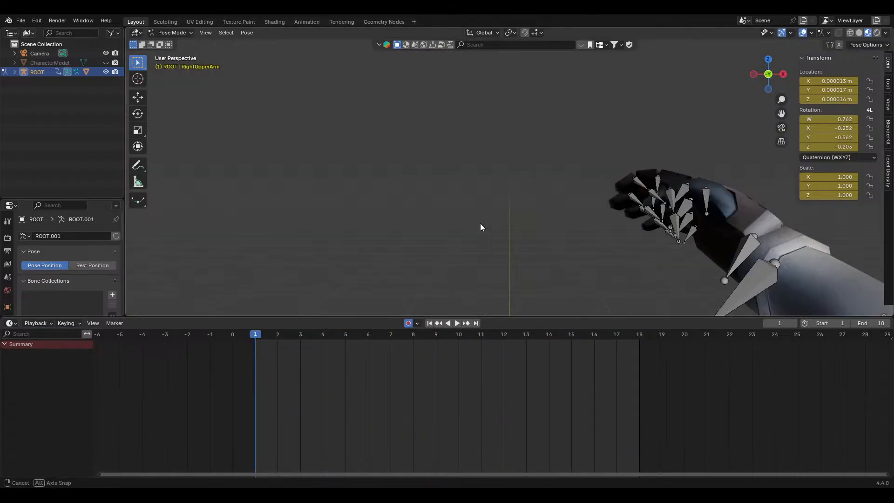
{"action": "scroll", "coordinate": [490, 221], "scroll_direction": "down", "scroll_amount": 4}
{"action": "key", "text": "KP_0"}
{"action": "key", "text": "space"}
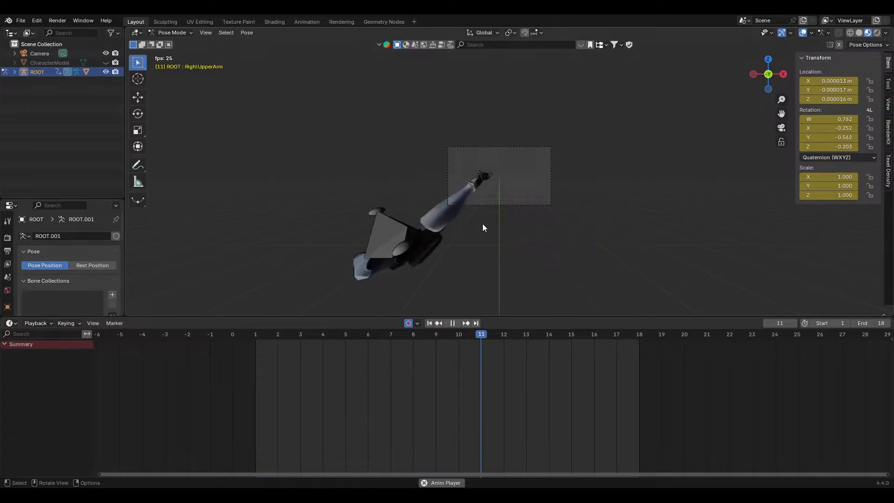
{"action": "key", "text": "space"}
{"action": "scroll", "coordinate": [482, 240], "scroll_direction": "up", "scroll_amount": 2}
{"action": "scroll", "coordinate": [482, 243], "scroll_direction": "up", "scroll_amount": 3}
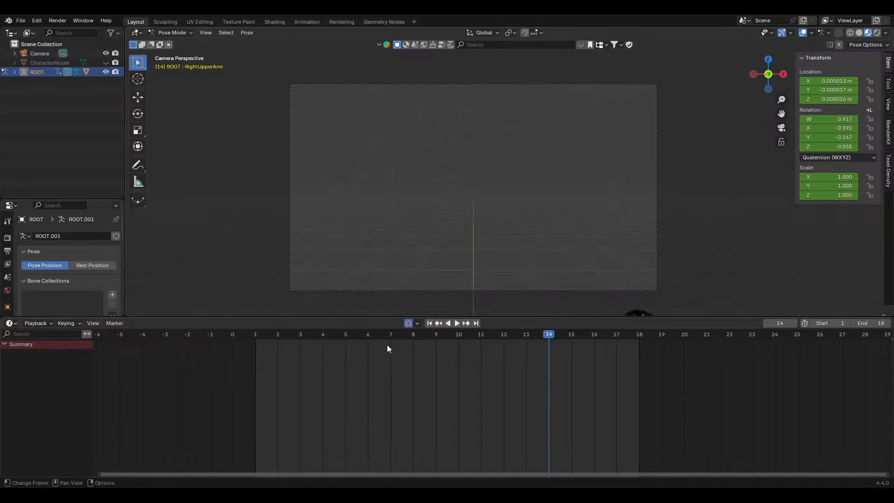
{"action": "left_click_drag", "start_coordinate": [354, 344], "coordinate": [410, 343]}
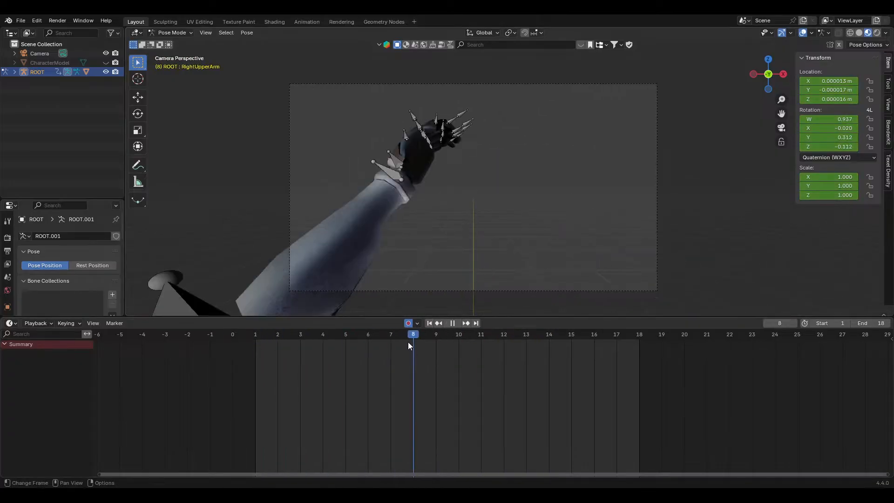
{"action": "scroll", "coordinate": [381, 245], "scroll_direction": "down", "scroll_amount": 4}
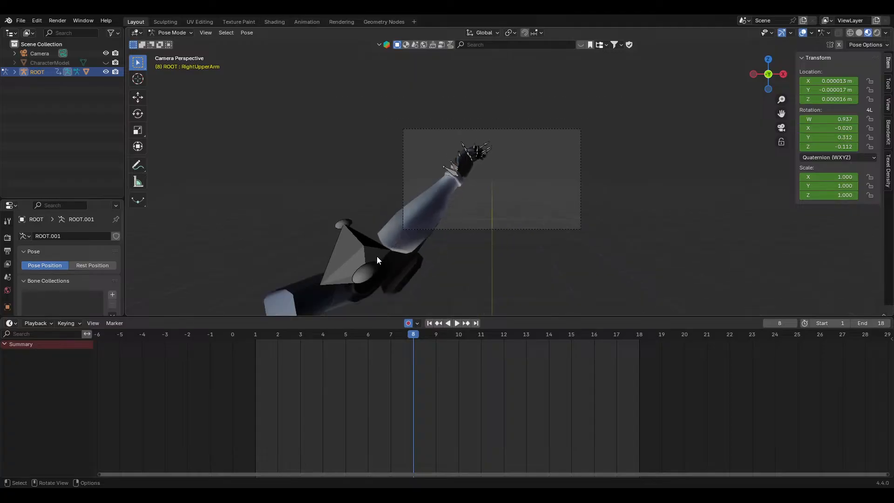
{"action": "scroll", "coordinate": [378, 257], "scroll_direction": "down", "scroll_amount": 3}
Select the LeftArm bone and, at frame 9 in camera view, rotate it about -19 degrees around global X
{"action": "left_click", "coordinate": [437, 227]}
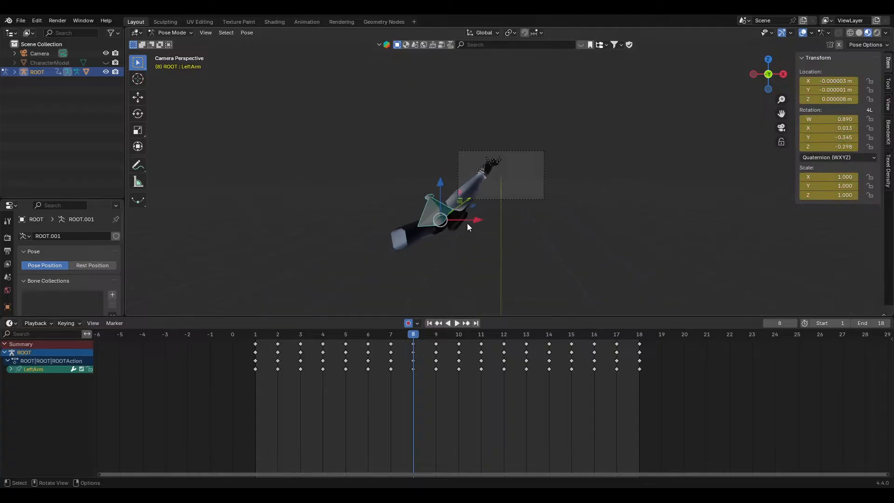
{"action": "middle_click_drag", "start_coordinate": [512, 230], "coordinate": [483, 313]}
{"action": "scroll", "coordinate": [520, 233], "scroll_direction": "down", "scroll_amount": 4}
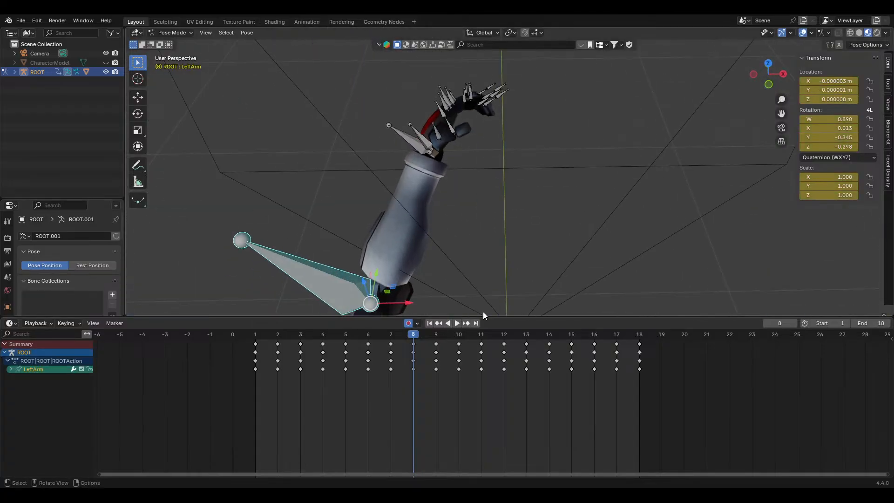
{"action": "scroll", "coordinate": [470, 280], "scroll_direction": "down", "scroll_amount": 4}
{"action": "middle_click_drag", "start_coordinate": [465, 269], "coordinate": [426, 217]}
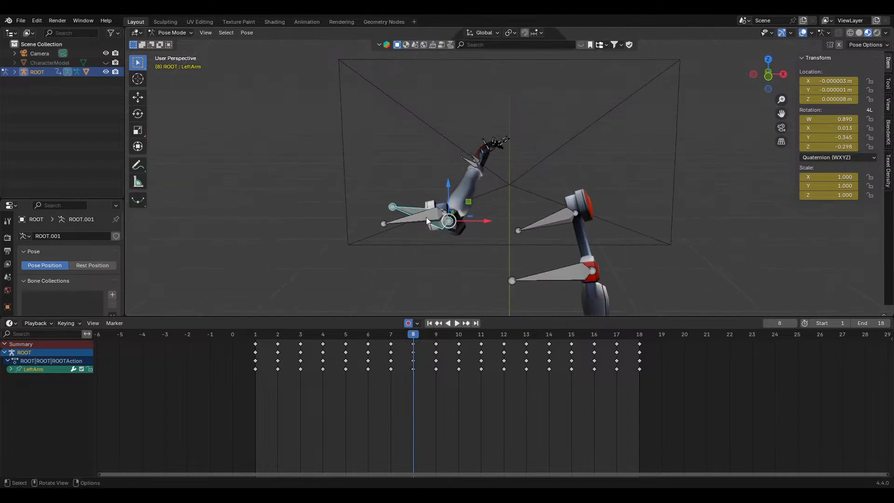
{"action": "key", "text": "KP_0"}
{"action": "scroll", "coordinate": [428, 228], "scroll_direction": "up", "scroll_amount": 3}
{"action": "scroll", "coordinate": [414, 261], "scroll_direction": "up", "scroll_amount": 4}
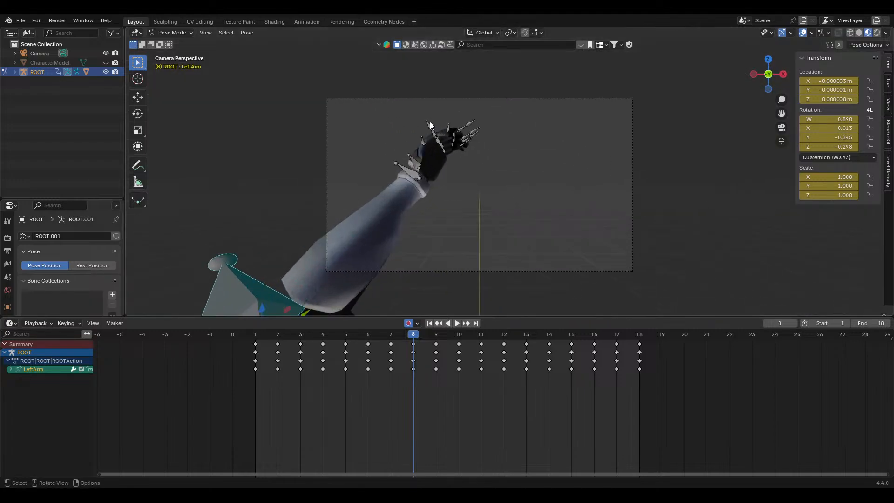
{"action": "left_click", "coordinate": [256, 338]}
{"action": "key", "text": "space"}
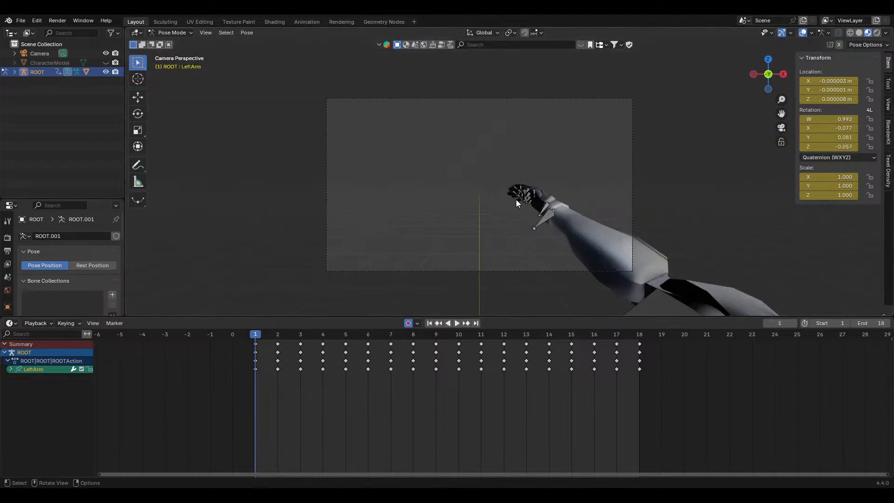
{"action": "left_click_drag", "start_coordinate": [264, 335], "coordinate": [443, 340]}
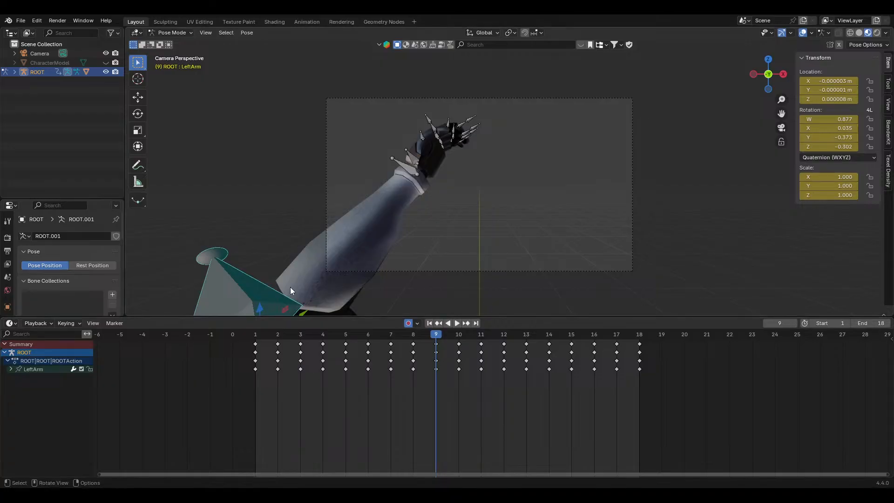
{"action": "key", "text": "r"}
{"action": "key", "text": "x"}
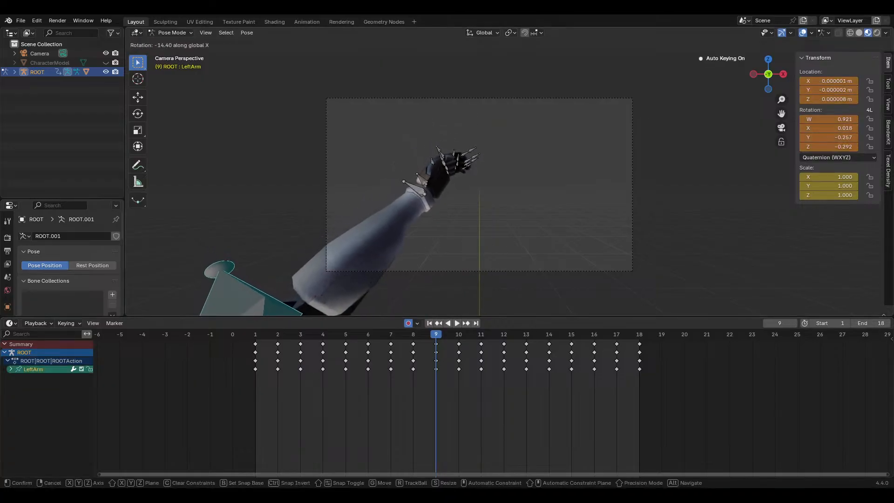
{"action": "left_click", "coordinate": [446, 54]}
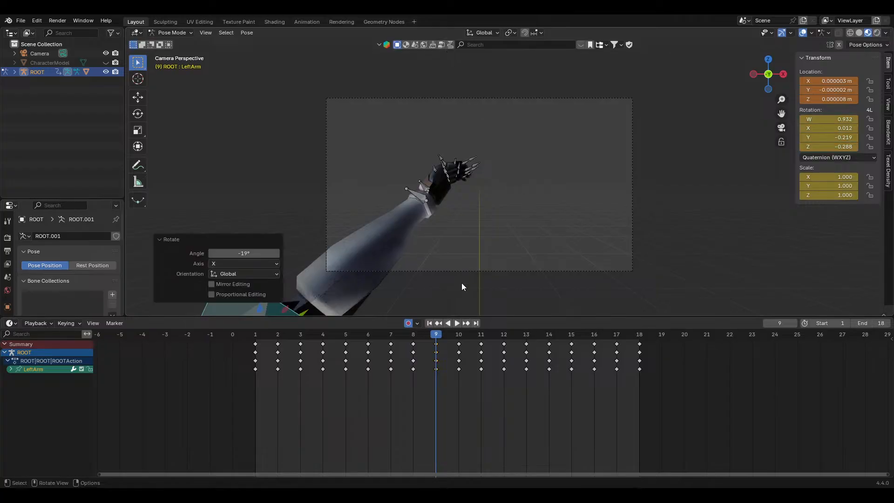
{"action": "key", "text": "g"}
{"action": "key", "text": "y"}
{"action": "right_click", "coordinate": [475, 266]}
At frame 9, rotate the LeftArm bone about 15.2 degrees around global Z
{"action": "middle_click_drag", "start_coordinate": [476, 267], "coordinate": [555, 154]}
{"action": "scroll", "coordinate": [472, 250], "scroll_direction": "down", "scroll_amount": 5}
{"action": "key", "text": "r"}
{"action": "left_click", "coordinate": [557, 208]}
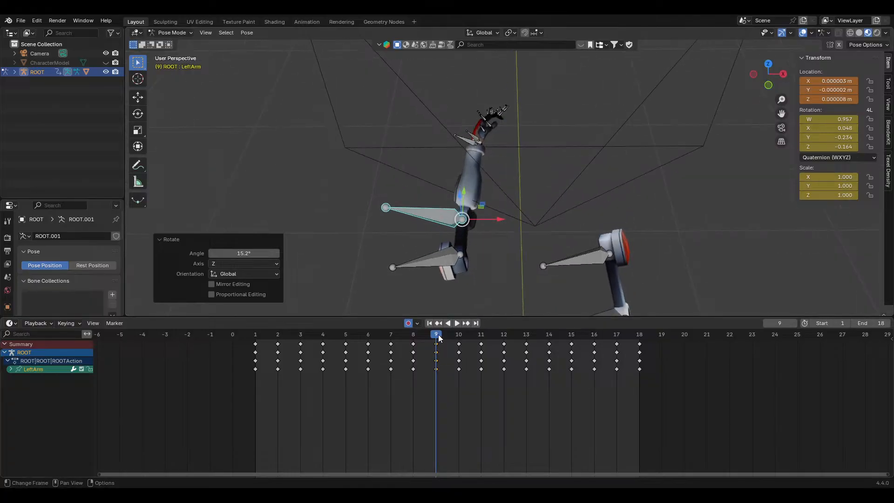
{"action": "key", "text": "space"}
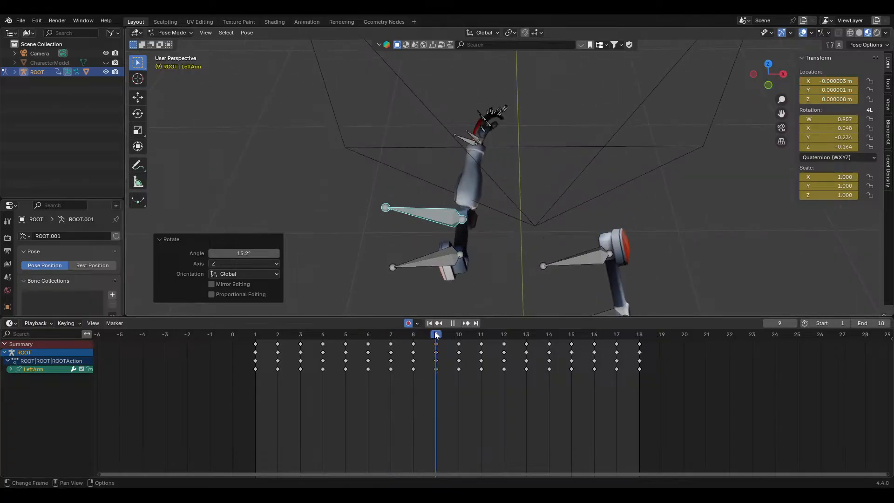
At frame 8, rotate the LeftArm bone about 12.8 degrees around global Z and scrub the neighbouring frames
{"action": "left_click_drag", "start_coordinate": [436, 335], "coordinate": [413, 333]}
{"action": "key", "text": "r"}
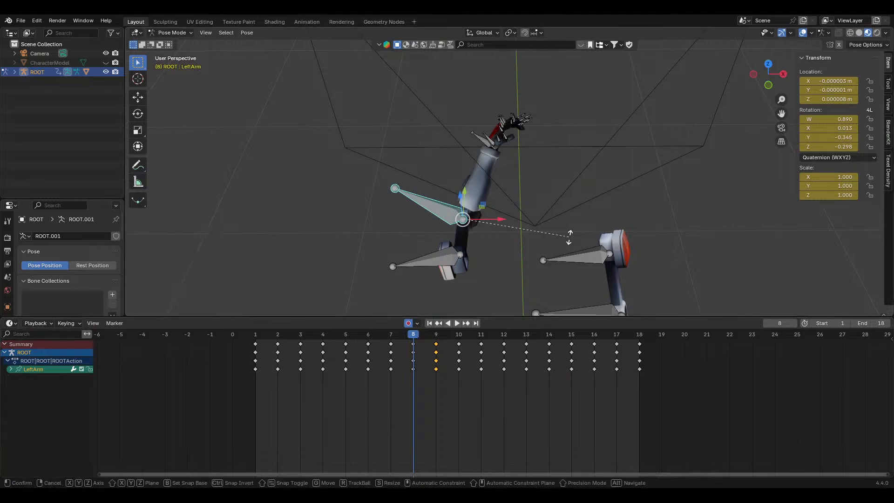
{"action": "left_click", "coordinate": [558, 214]}
{"action": "key", "text": "space"}
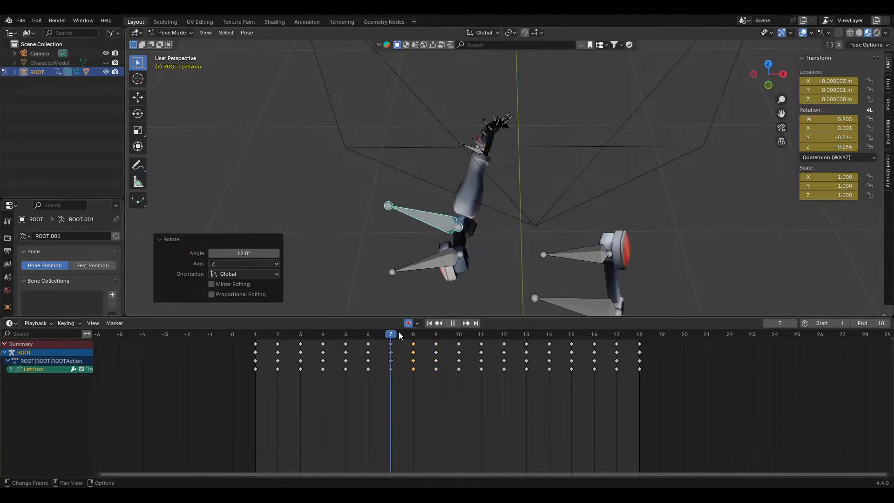
{"action": "left_click_drag", "start_coordinate": [400, 333], "coordinate": [433, 331]}
At frame 8, rotate the LeftArm bone about -22.8 degrees around global X
{"action": "middle_click_drag", "start_coordinate": [506, 254], "coordinate": [597, 208]}
{"action": "scroll", "coordinate": [597, 208], "scroll_direction": "up", "scroll_amount": 2}
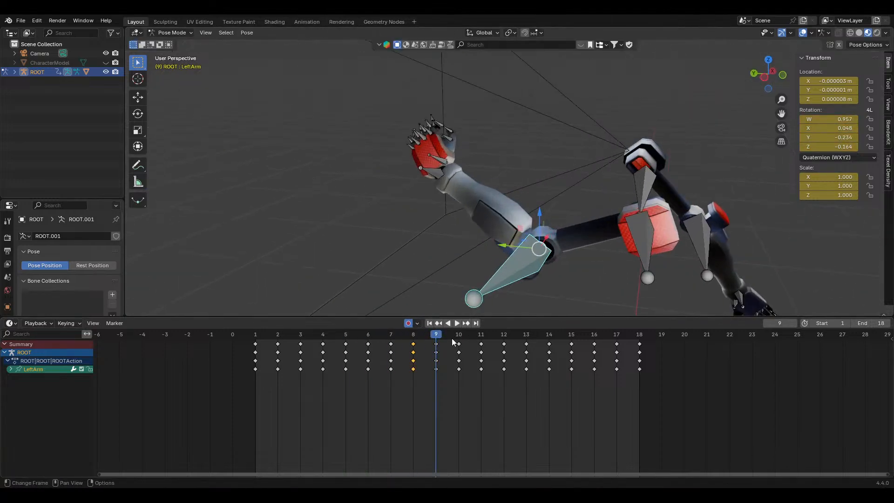
{"action": "left_click_drag", "start_coordinate": [414, 334], "coordinate": [455, 337]}
{"action": "key", "text": "r"}
{"action": "key", "text": "x"}
{"action": "left_click", "coordinate": [441, 350]}
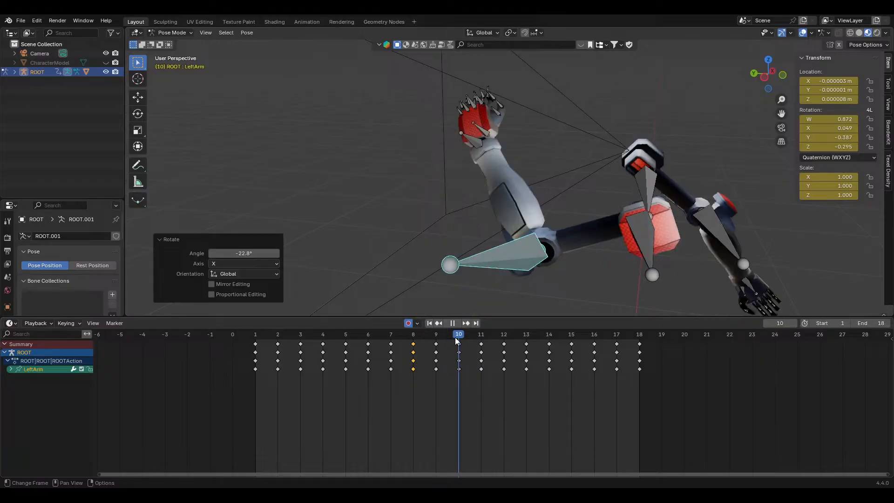
At frame 10, rotate the LeftArm bone about -30.4 degrees around global X and 18.3 degrees around global Z
{"action": "key", "text": "r"}
{"action": "key", "text": "x"}
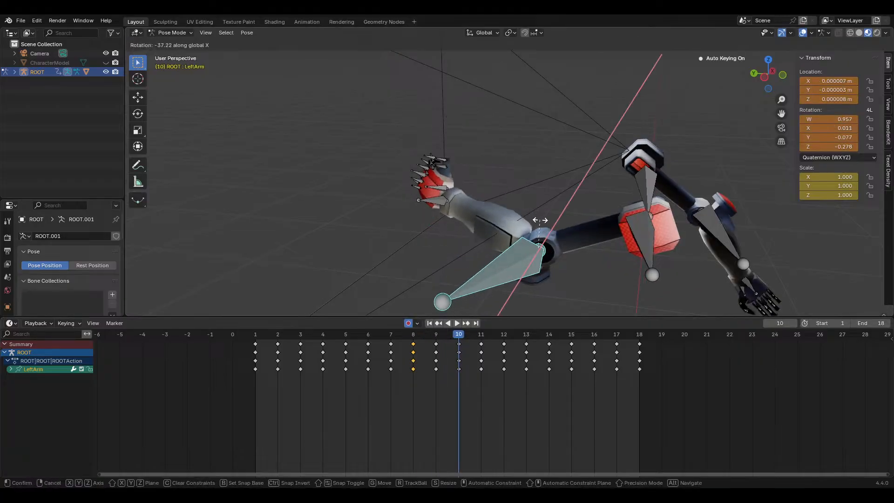
{"action": "left_click", "coordinate": [544, 228]}
{"action": "key", "text": "r"}
{"action": "key", "text": "z"}
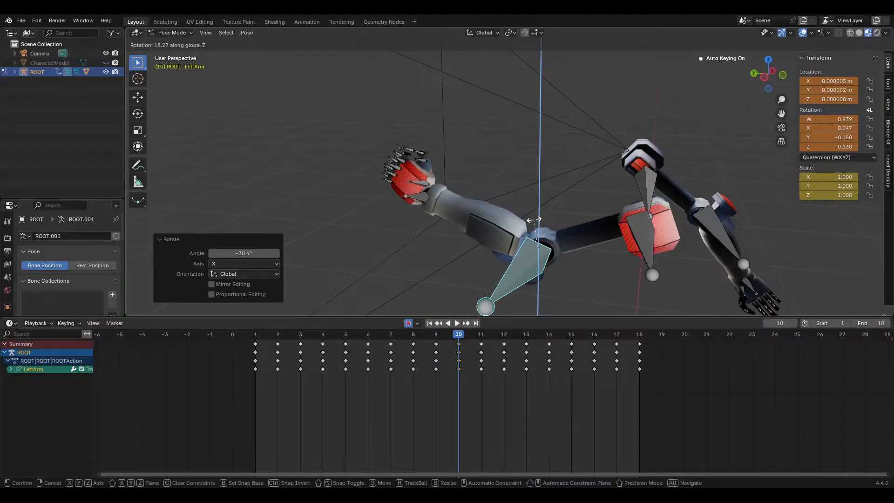
{"action": "left_click", "coordinate": [522, 224]}
Delete the LeftArm keyframes at frame 8 and scrub the timeline to frame 11
{"action": "middle_click_drag", "start_coordinate": [522, 224], "coordinate": [489, 243]}
{"action": "left_click", "coordinate": [426, 333]}
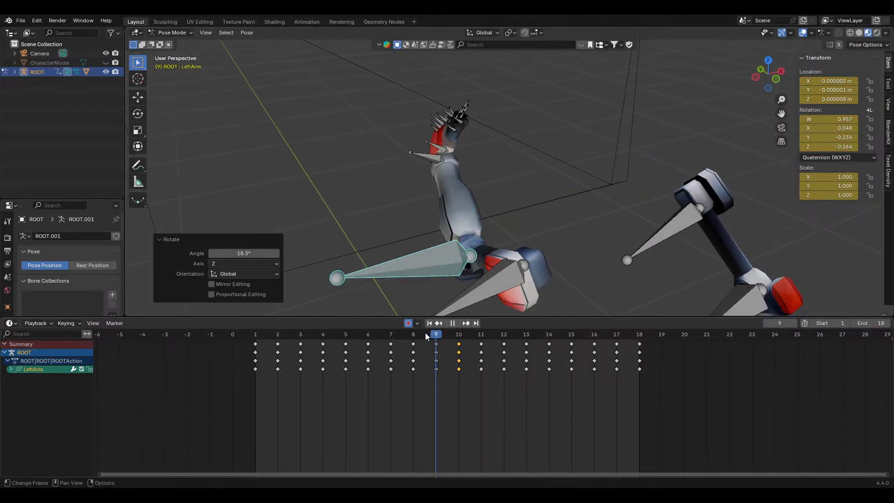
{"action": "key", "text": "space"}
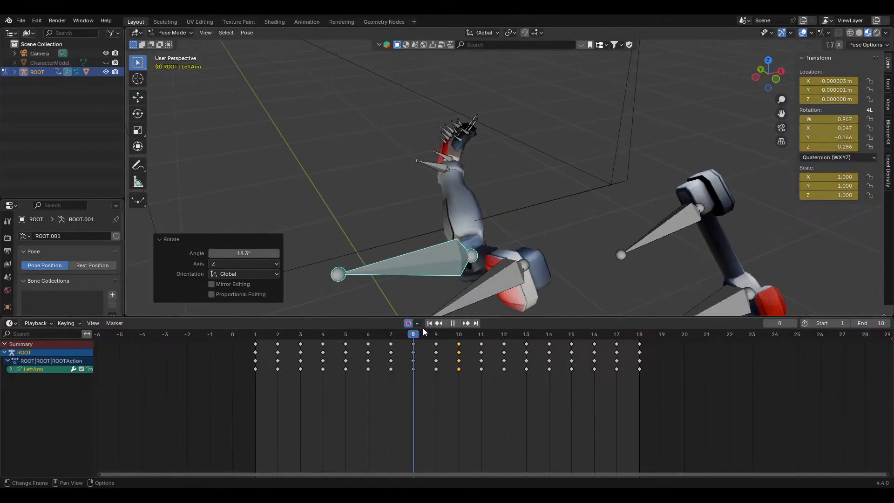
{"action": "mouse_move", "coordinate": [423, 328]}
{"action": "left_mouse_down"}
{"action": "mouse_move", "coordinate": [395, 338]}
{"action": "mouse_move", "coordinate": [411, 336]}
{"action": "left_mouse_up"}
{"action": "left_click", "coordinate": [413, 344]}
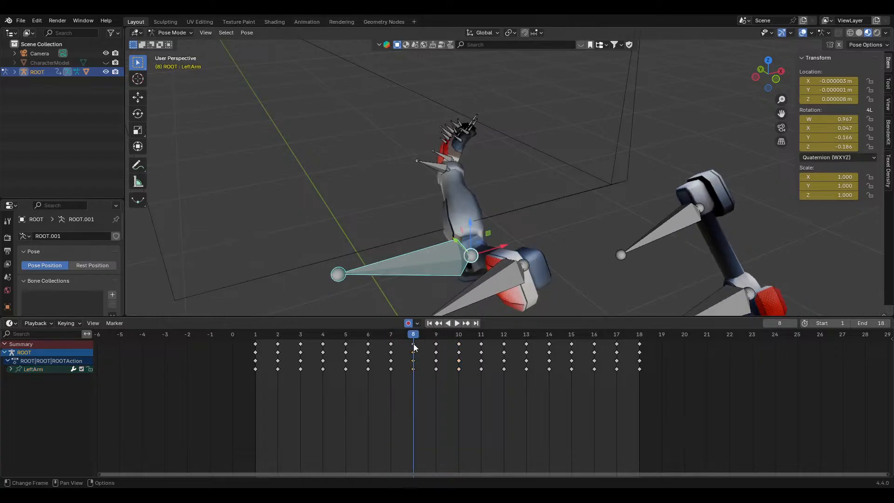
{"action": "key", "text": "Delete"}
{"action": "key", "text": "space"}
{"action": "left_click_drag", "start_coordinate": [391, 345], "coordinate": [475, 346]}
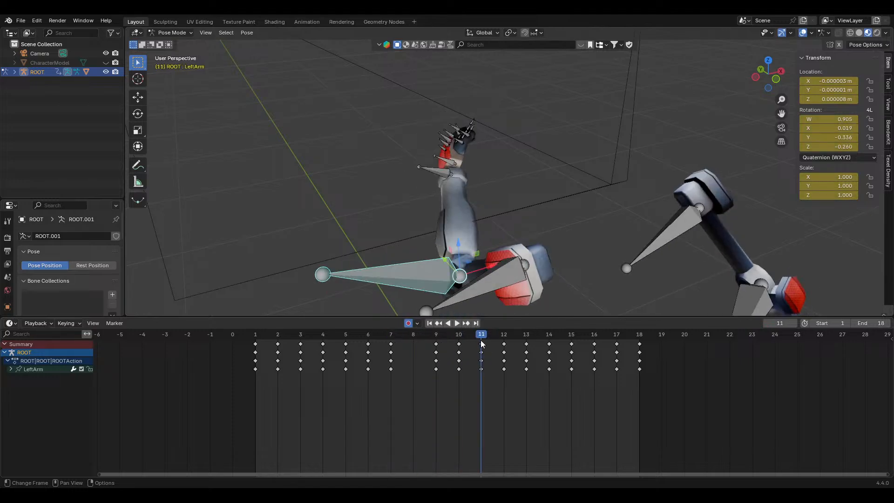
{"action": "key", "text": "r"}
{"action": "key", "text": "x"}
{"action": "right_click", "coordinate": [563, 277]}
At frame 11, rotate the LeftArm bone about 15.8 degrees around global Z
{"action": "middle_click_drag", "start_coordinate": [563, 277], "coordinate": [523, 263]}
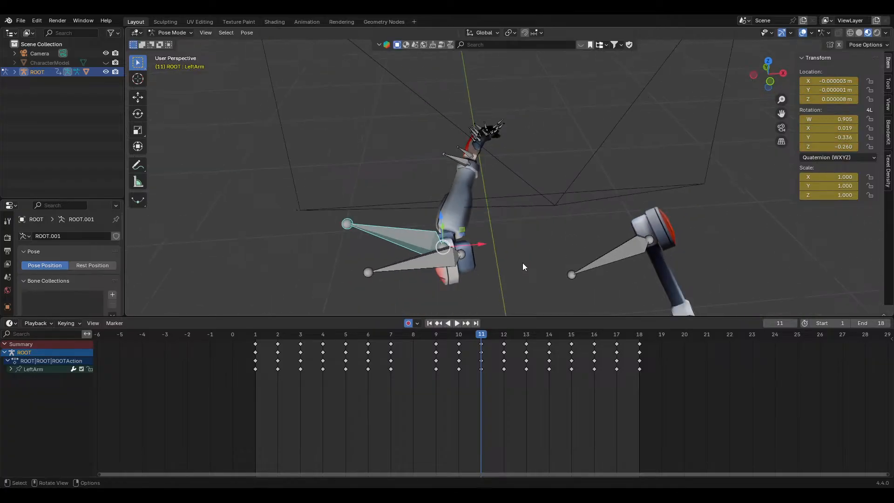
{"action": "key", "text": "r"}
{"action": "key", "text": "z"}
{"action": "left_click", "coordinate": [531, 244]}
Scrub the frames around the change, delete the LeftArm keyframes at frame 10 and play back the animation
{"action": "left_click", "coordinate": [466, 333]}
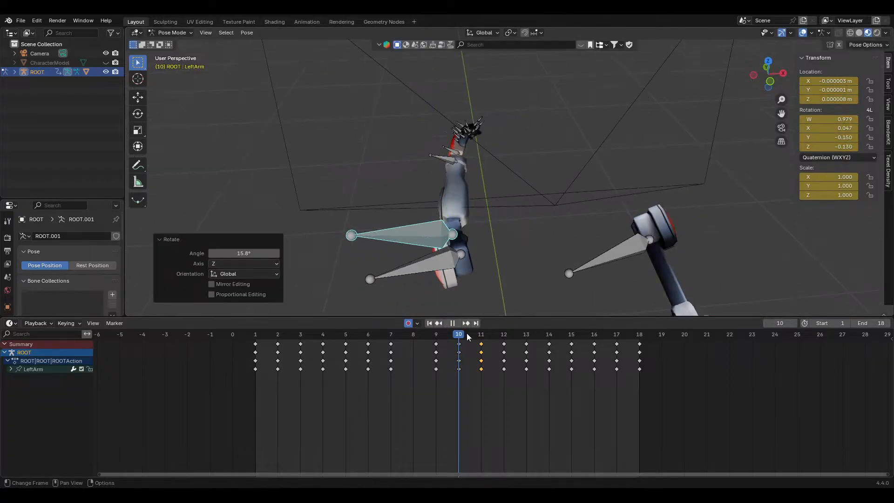
{"action": "left_click_drag", "start_coordinate": [467, 333], "coordinate": [413, 341]}
{"action": "mouse_move", "coordinate": [456, 339]}
{"action": "left_mouse_down"}
{"action": "mouse_move", "coordinate": [503, 338]}
{"action": "mouse_move", "coordinate": [460, 342]}
{"action": "left_mouse_up"}
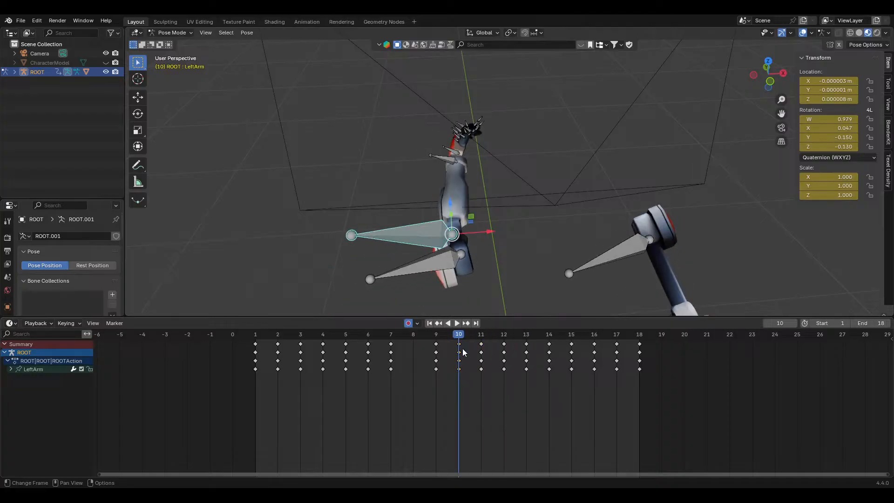
{"action": "key", "text": "space"}
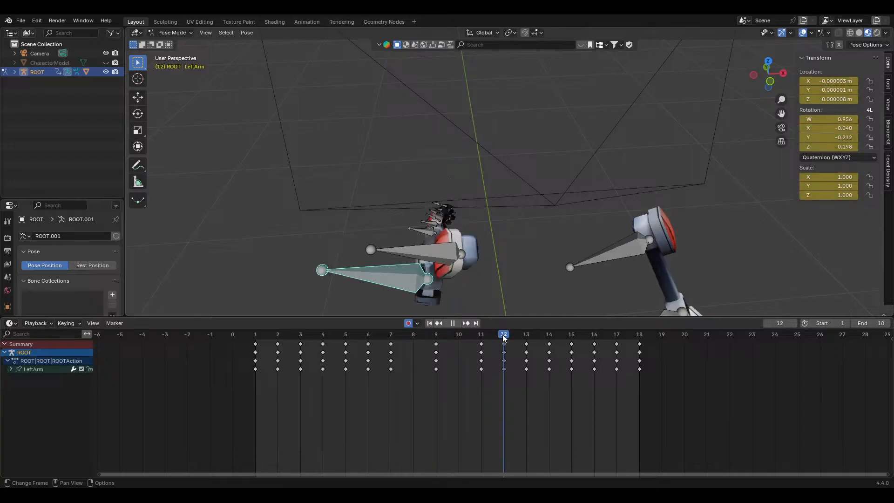
{"action": "key", "text": "space"}
Using the RightUpperArm bone's keyframe spacing as reference, delete the LeftUpperArm keyframes at frames 6, 8 and 9
{"action": "middle_click_drag", "start_coordinate": [507, 253], "coordinate": [472, 298]}
{"action": "left_click", "coordinate": [532, 228]}
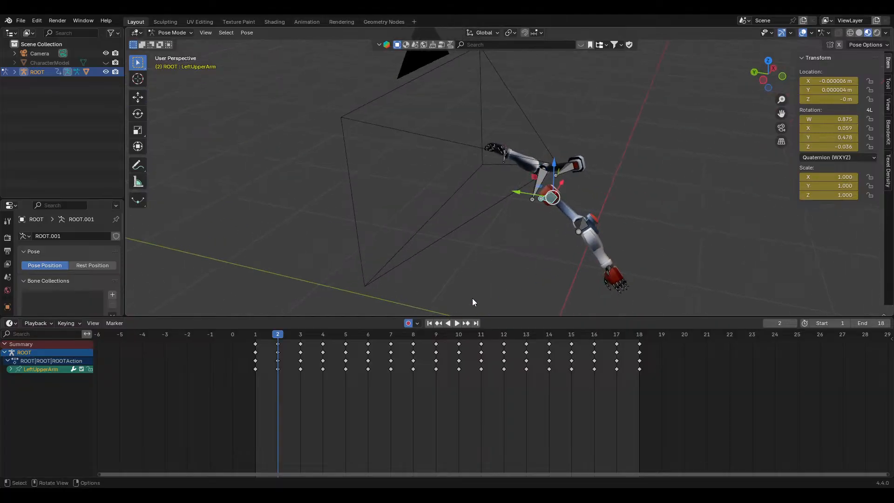
{"action": "left_click", "coordinate": [314, 334]}
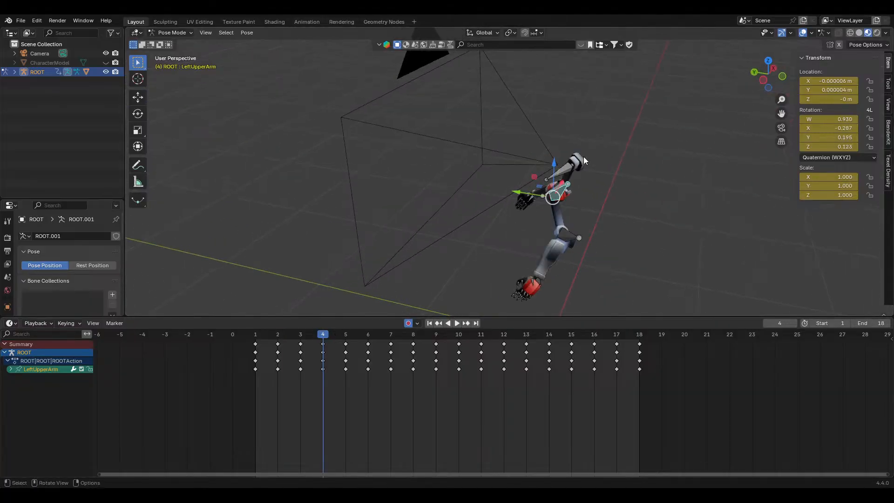
{"action": "left_click", "coordinate": [559, 174]}
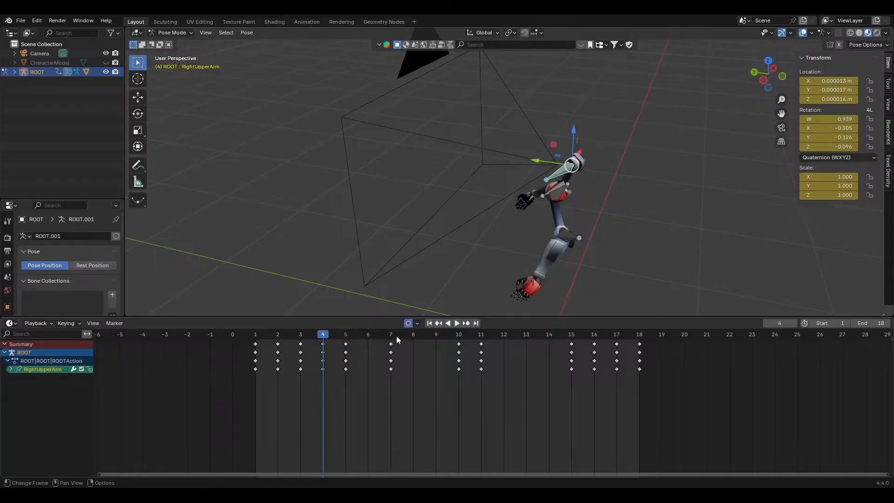
{"action": "left_click", "coordinate": [539, 213]}
{"action": "middle_click_drag", "start_coordinate": [540, 214], "coordinate": [553, 252]}
{"action": "left_click", "coordinate": [368, 344]}
{"action": "key", "text": "Delete"}
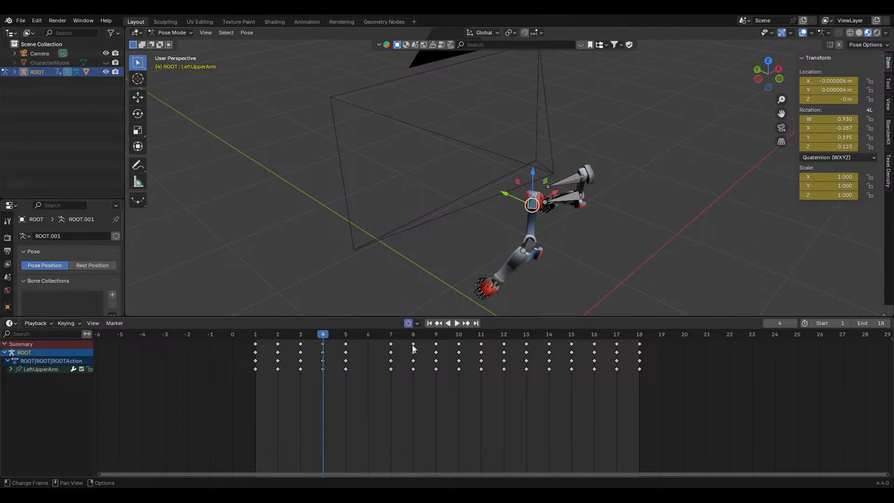
{"action": "left_click", "coordinate": [413, 345]}
{"action": "key", "text": "Delete"}
{"action": "left_click", "coordinate": [436, 345]}
{"action": "key", "text": "Delete"}
Check the RightUpperArm keyframes again and delete the LeftUpperArm keyframes at frames 12, 13 and 14
{"action": "left_click", "coordinate": [578, 179]}
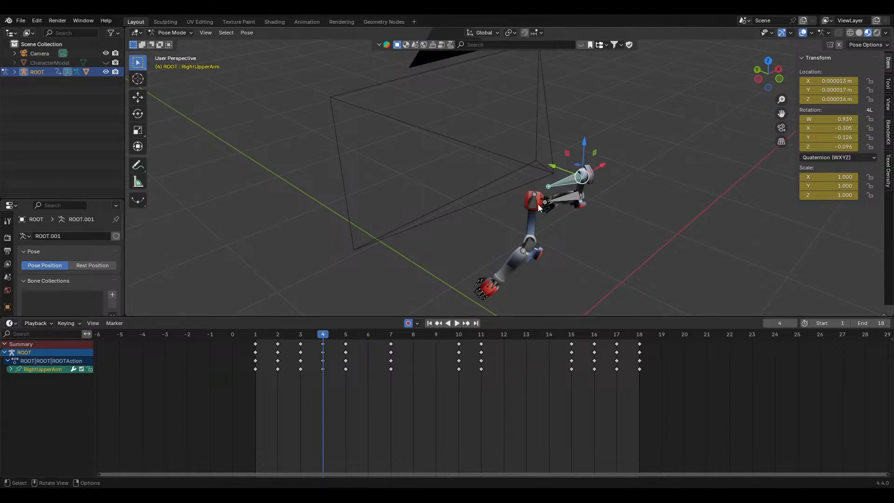
{"action": "left_click", "coordinate": [530, 204]}
{"action": "left_click", "coordinate": [527, 345]}
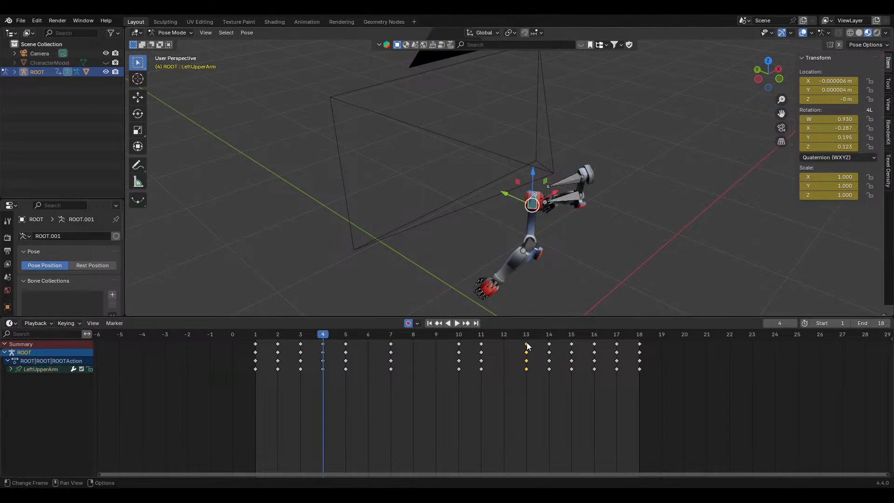
{"action": "key", "text": "Delete"}
Scrub and play back the arm animation from several angles to examine the LeftUpperArm motion
{"action": "scroll", "coordinate": [550, 235], "scroll_direction": "up", "scroll_amount": 5}
{"action": "middle_click_drag", "start_coordinate": [576, 221], "coordinate": [611, 215]}
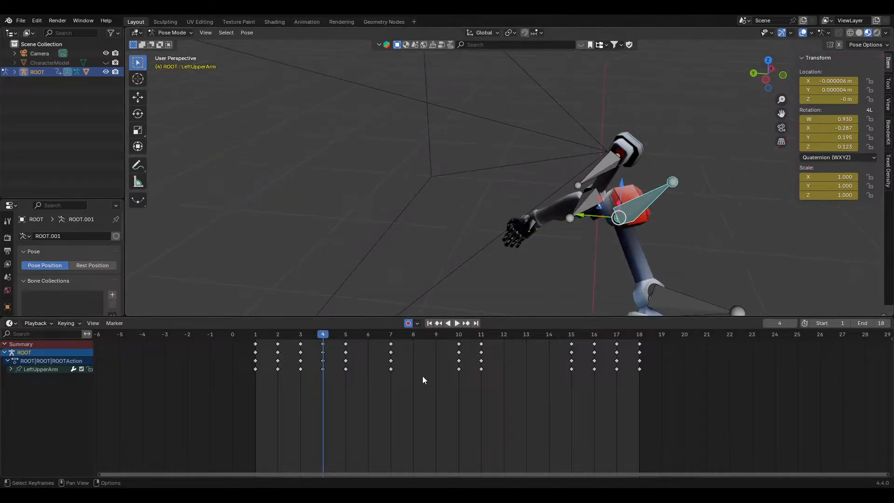
{"action": "middle_click_drag", "start_coordinate": [666, 225], "coordinate": [561, 184], "text": "shift"}
{"action": "middle_click_drag", "start_coordinate": [554, 191], "coordinate": [554, 222]}
{"action": "mouse_move", "coordinate": [345, 334]}
{"action": "left_mouse_down"}
{"action": "mouse_move", "coordinate": [379, 330]}
{"action": "mouse_move", "coordinate": [328, 333]}
{"action": "mouse_move", "coordinate": [407, 337]}
{"action": "mouse_move", "coordinate": [350, 334]}
{"action": "left_mouse_up"}
{"action": "scroll", "coordinate": [536, 246], "scroll_direction": "down", "scroll_amount": 4}
{"action": "key", "text": "space"}
{"action": "middle_click_drag", "start_coordinate": [543, 254], "coordinate": [443, 303]}
{"action": "left_click_drag", "start_coordinate": [350, 335], "coordinate": [462, 342]}
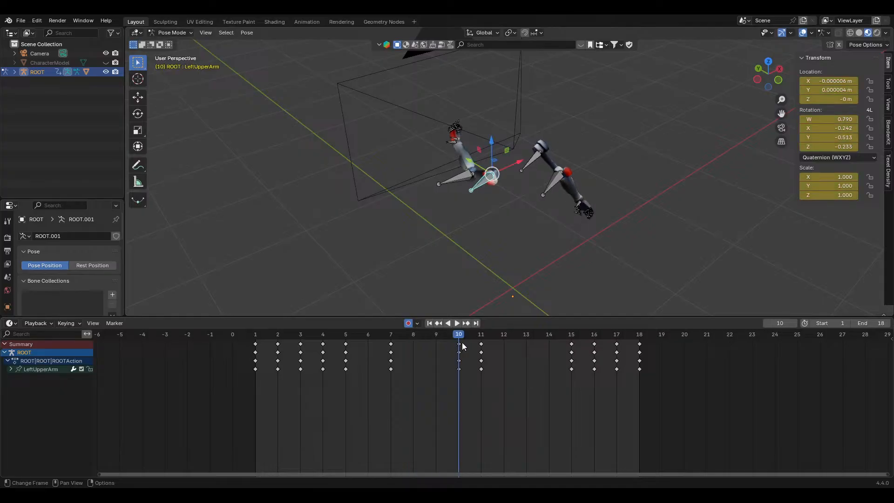
{"action": "key", "text": "space"}
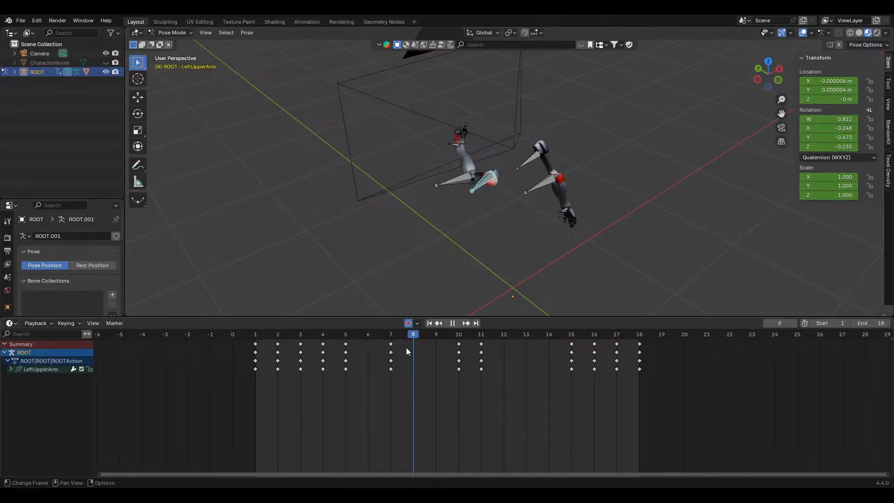
{"action": "left_click_drag", "start_coordinate": [445, 353], "coordinate": [597, 360]}
{"action": "left_click", "coordinate": [453, 324]}
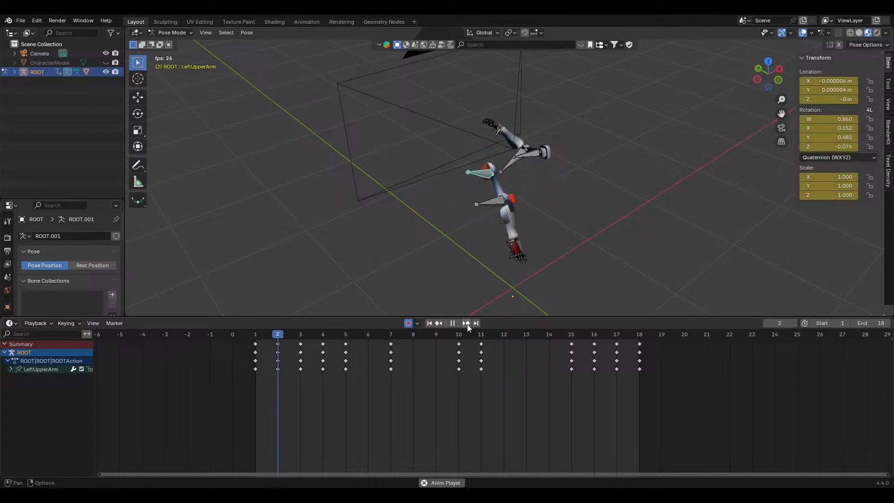
{"action": "middle_click_drag", "start_coordinate": [580, 240], "coordinate": [650, 219]}
{"action": "key", "text": "space"}
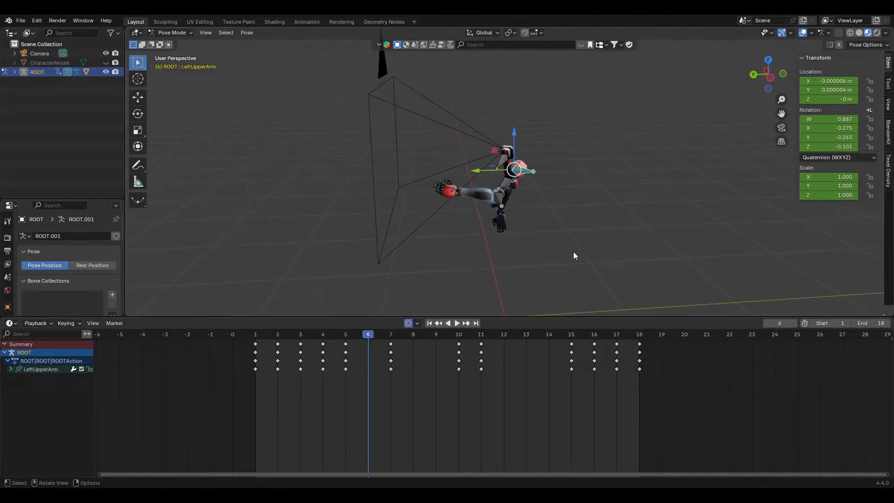
Scrub between frames 5 and 9 and delete the LeftUpperArm keyframes at frame 3
{"action": "left_click_drag", "start_coordinate": [339, 338], "coordinate": [387, 345]}
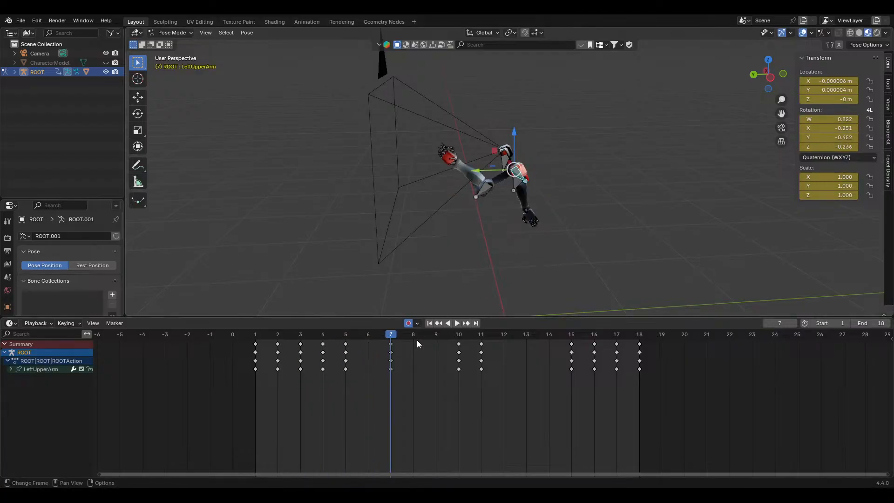
{"action": "left_click", "coordinate": [437, 336]}
{"action": "left_click_drag", "start_coordinate": [436, 333], "coordinate": [341, 342]}
{"action": "key", "text": "Delete"}
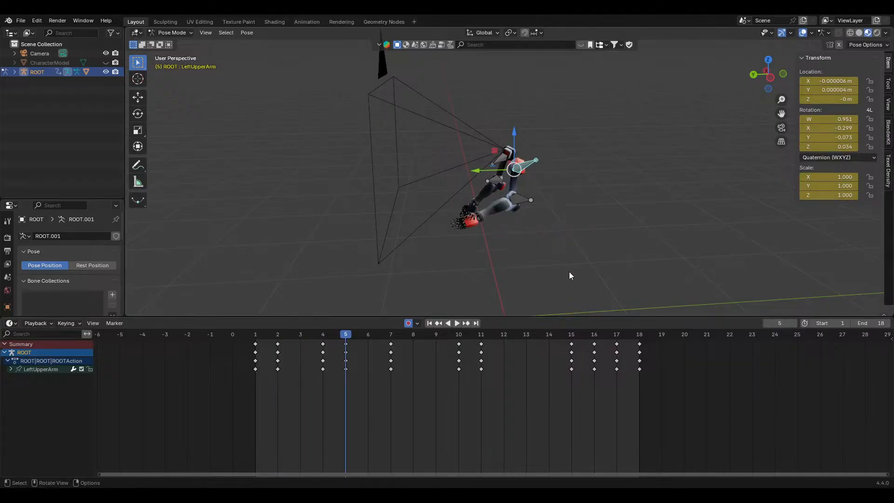
Move the LeftUpperArm keyframes at frame 7 to frame 8 and those at frame 15 to frame 14, checking the playback
{"action": "left_click_drag", "start_coordinate": [360, 338], "coordinate": [413, 345]}
{"action": "key", "text": "space"}
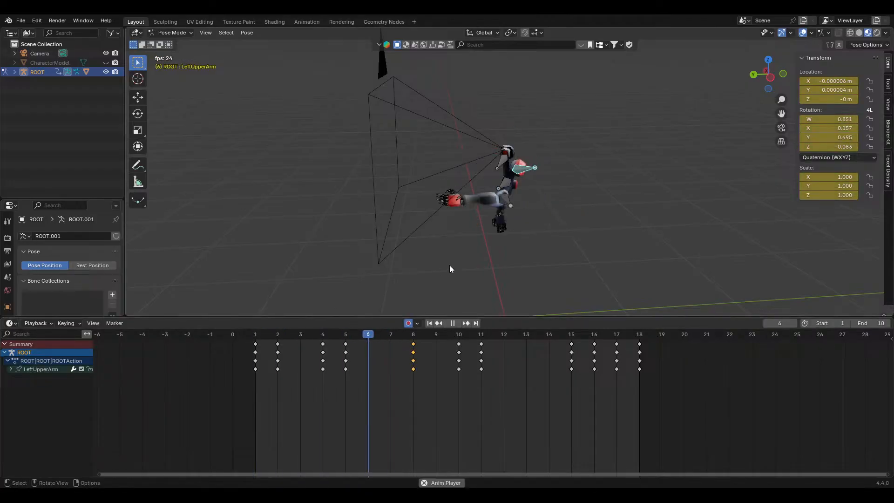
{"action": "left_click_drag", "start_coordinate": [462, 343], "coordinate": [547, 344]}
{"action": "left_click", "coordinate": [433, 337]}
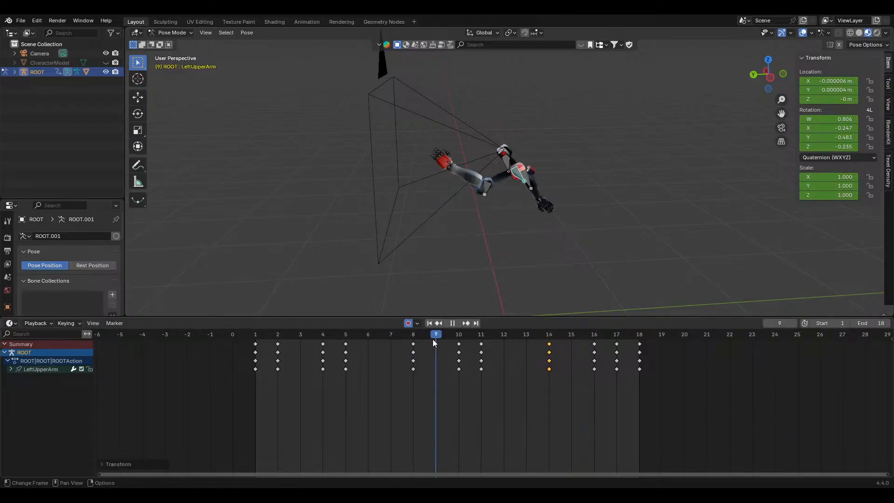
{"action": "left_click_drag", "start_coordinate": [433, 340], "coordinate": [589, 347]}
{"action": "key", "text": "space"}
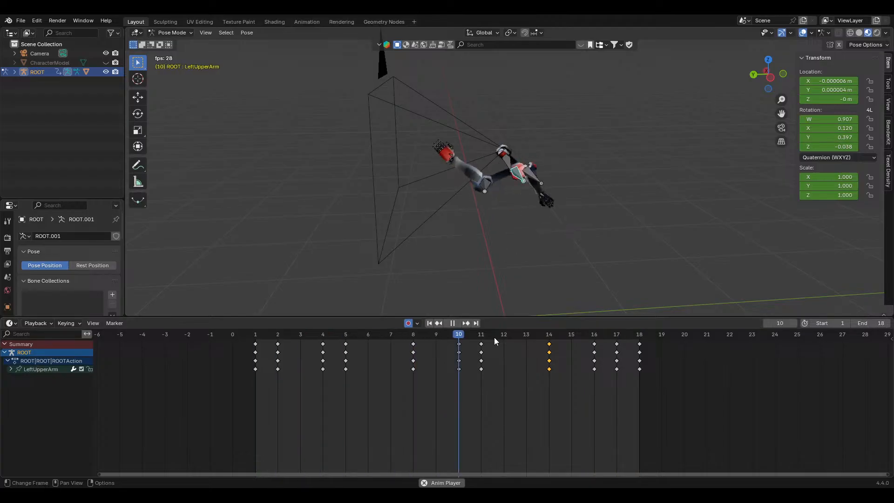
Hide the ROOT armature and examine the looping arm animation through the camera view
{"action": "middle_click_drag", "start_coordinate": [524, 313], "coordinate": [476, 272]}
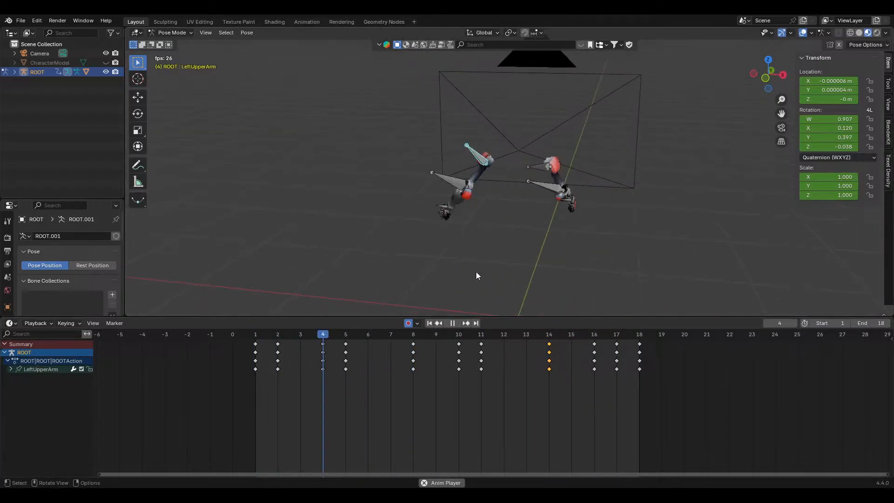
{"action": "key", "text": "KP_0"}
{"action": "scroll", "coordinate": [541, 239], "scroll_direction": "up", "scroll_amount": 5}
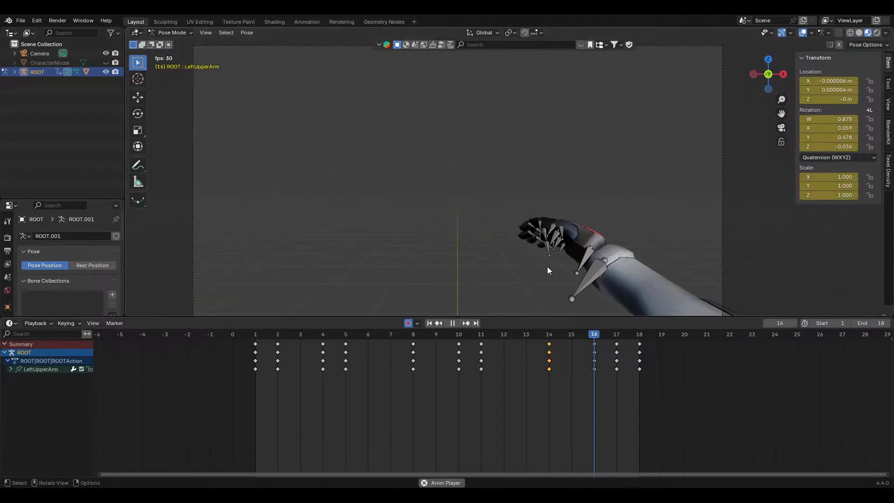
{"action": "scroll", "coordinate": [553, 264], "scroll_direction": "down", "scroll_amount": 2}
{"action": "left_click", "coordinate": [106, 71]}
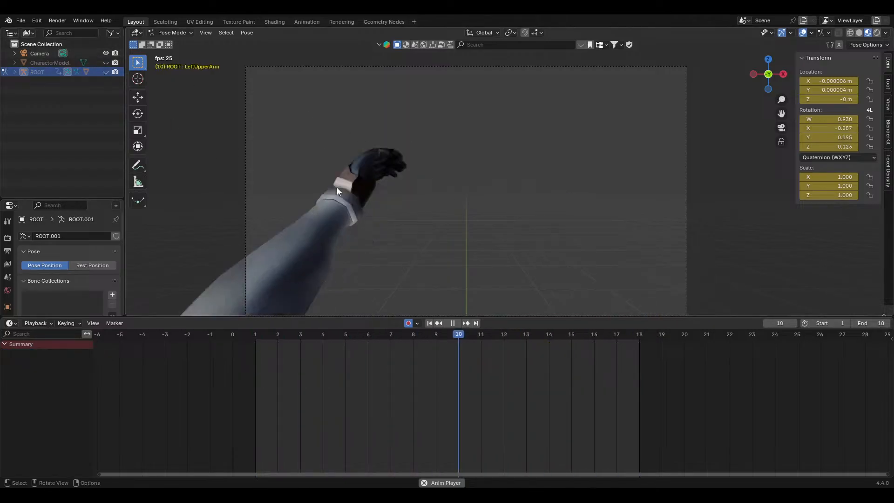
{"action": "middle_click_drag", "start_coordinate": [373, 191], "coordinate": [371, 177], "text": "shift"}
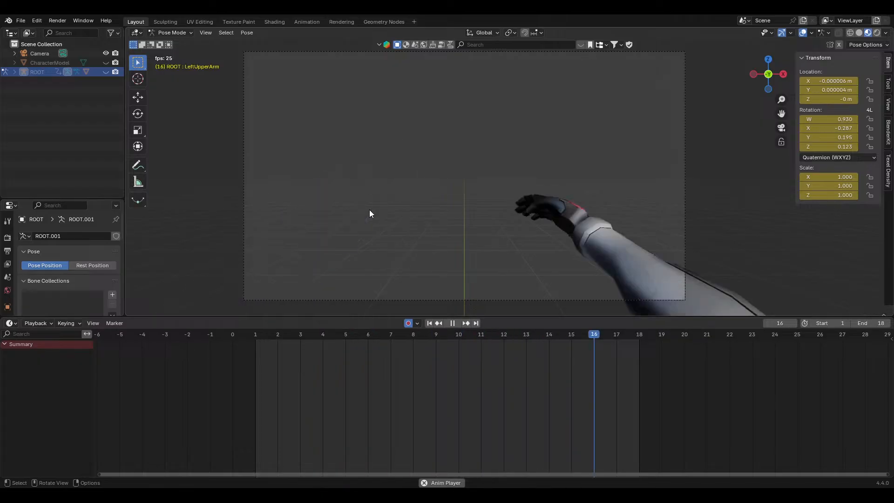
{"action": "key", "text": "space"}
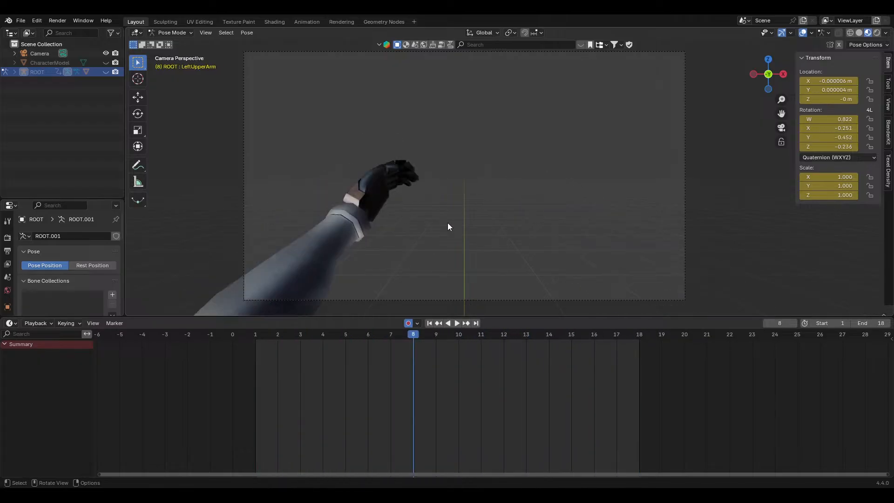
Scrub and play the animation from frame 1 in the camera view and save the blend file
{"action": "left_click_drag", "start_coordinate": [290, 335], "coordinate": [345, 338]}
{"action": "key", "text": "ctrl+s"}
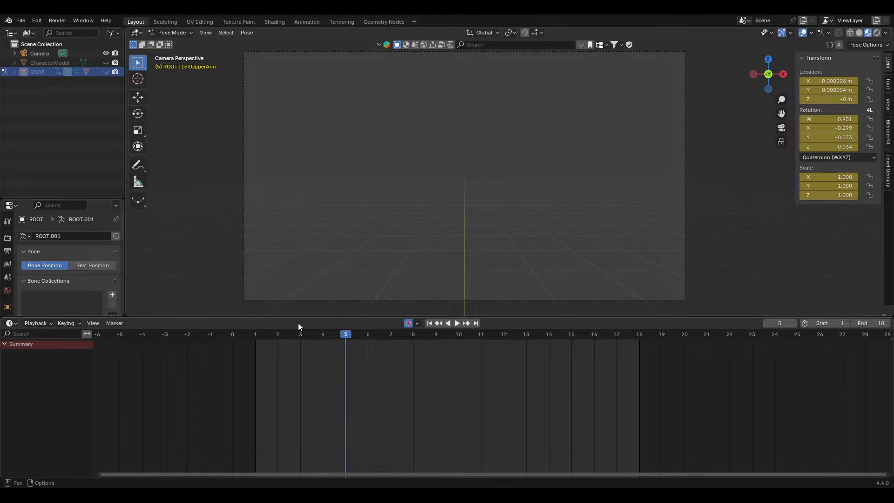
{"action": "left_click", "coordinate": [257, 335]}
{"action": "key", "text": "space"}
{"action": "left_click_drag", "start_coordinate": [256, 335], "coordinate": [518, 349]}
{"action": "key", "text": "space"}
{"action": "key", "text": "ctrl+s"}
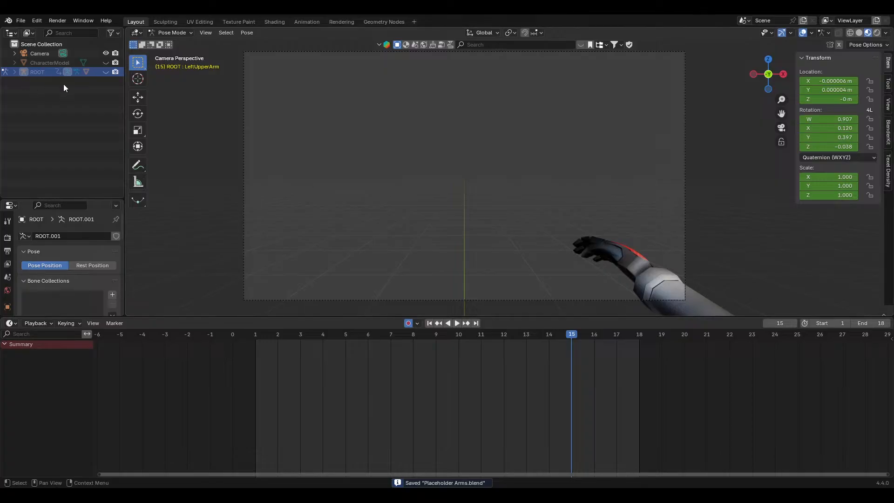
Unhide the ROOT armature and try to export its whole hierarchy as FBX
{"action": "left_click", "coordinate": [105, 71]}
{"action": "right_click", "coordinate": [46, 71]}
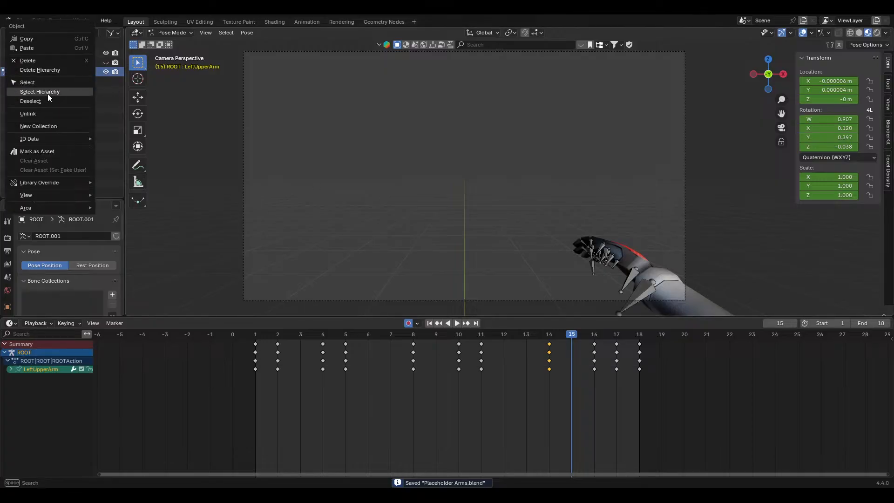
{"action": "left_click", "coordinate": [47, 93]}
{"action": "left_click", "coordinate": [21, 21]}
{"action": "mouse_move", "coordinate": [46, 161]}
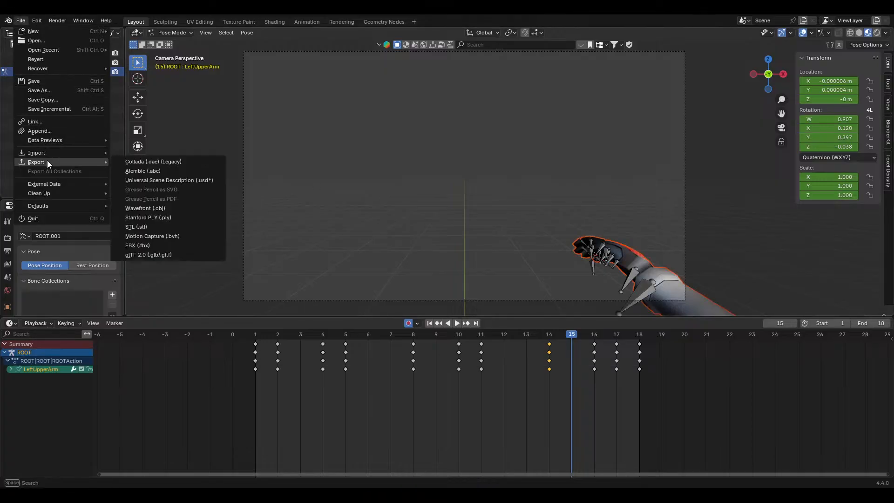
{"action": "left_click", "coordinate": [172, 246]}
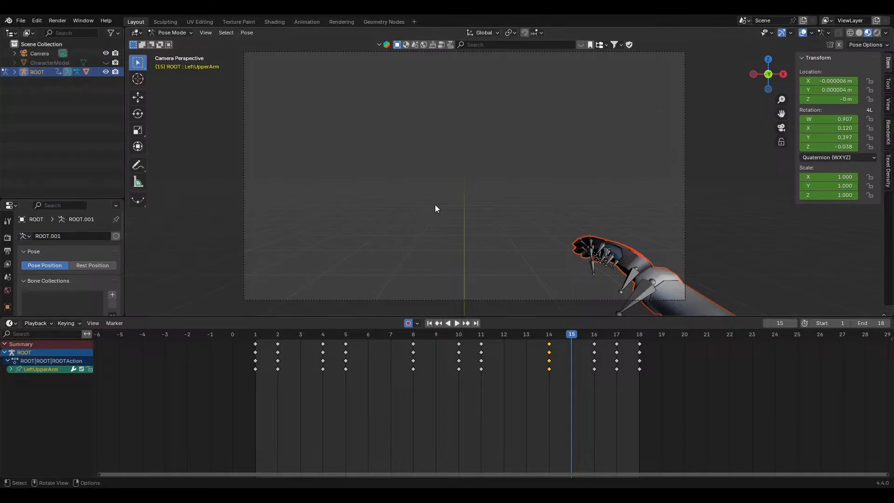
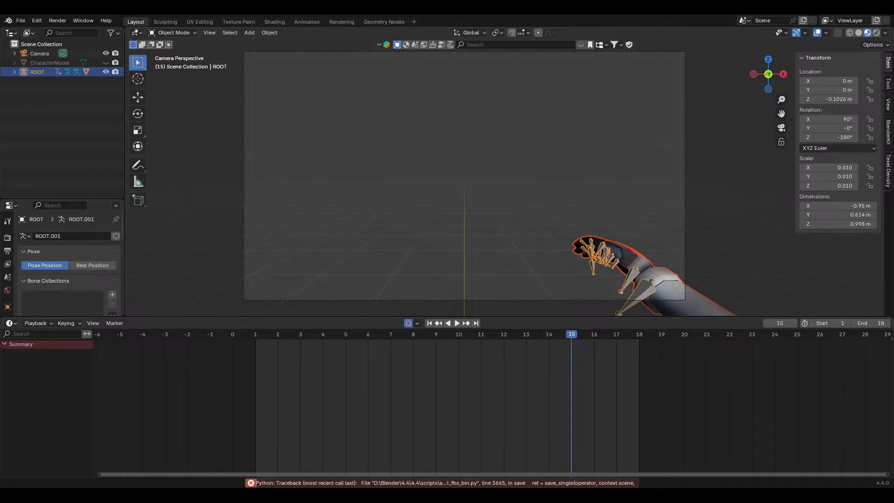
Save the blend file and restart the FBX export of the selected ROOT hierarchy
{"action": "key", "text": "ctrl+s"}
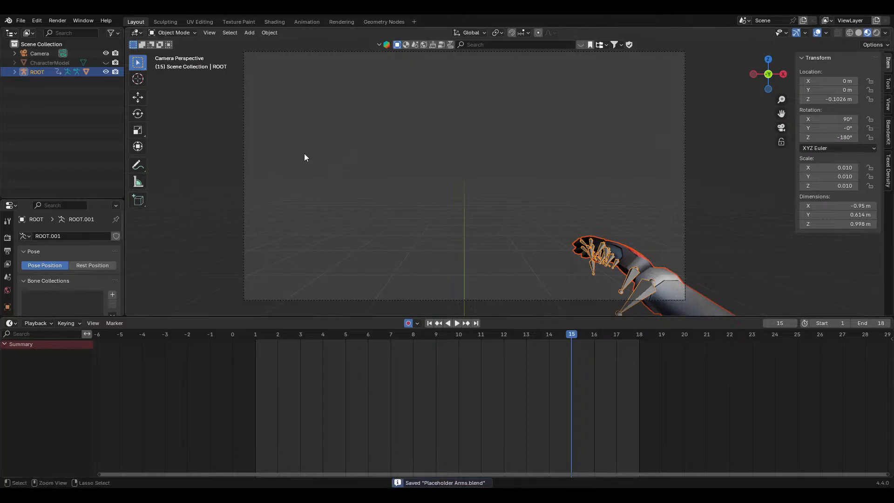
{"action": "left_click", "coordinate": [26, 18]}
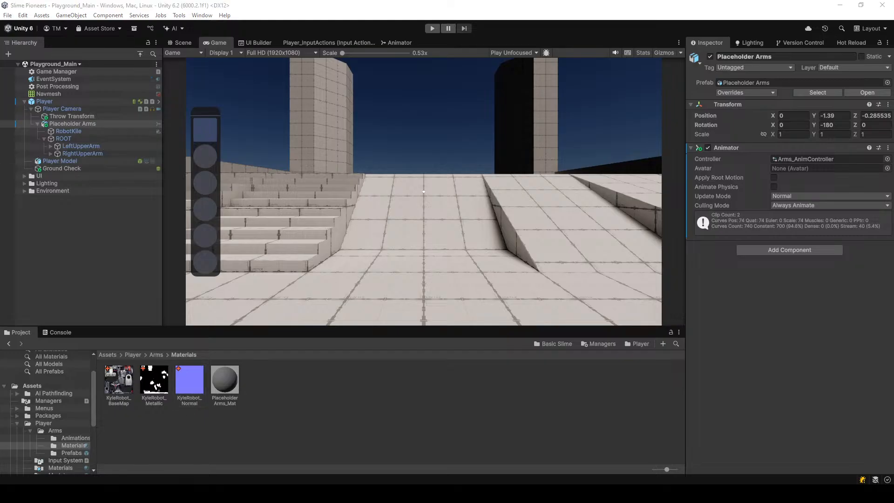
Switch to Unity and replace Running_Anim in the Arms Animations folder with the newly exported FBX
{"action": "left_click", "coordinate": [156, 355]}
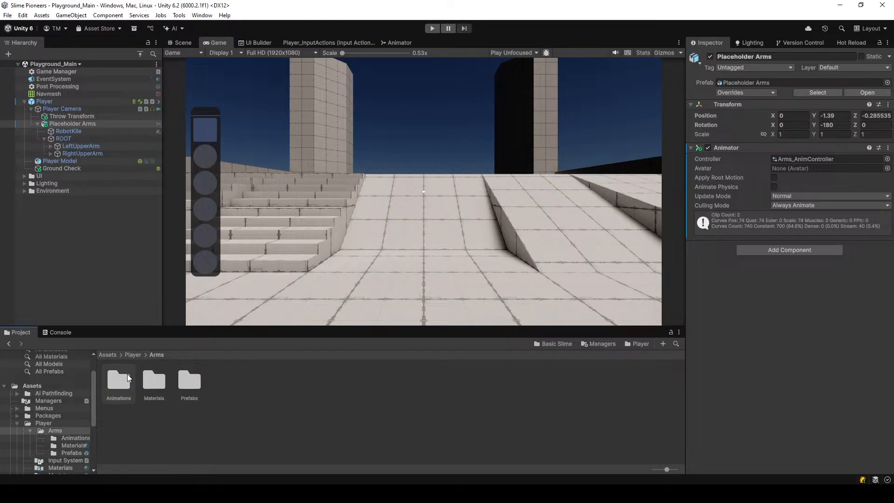
{"action": "double_click", "coordinate": [127, 376]}
{"action": "left_click", "coordinate": [182, 419]}
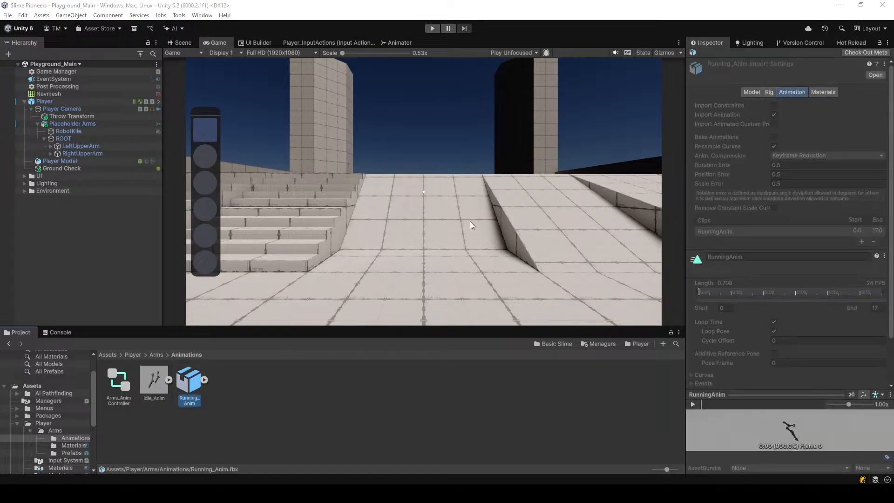
{"action": "left_click", "coordinate": [472, 266]}
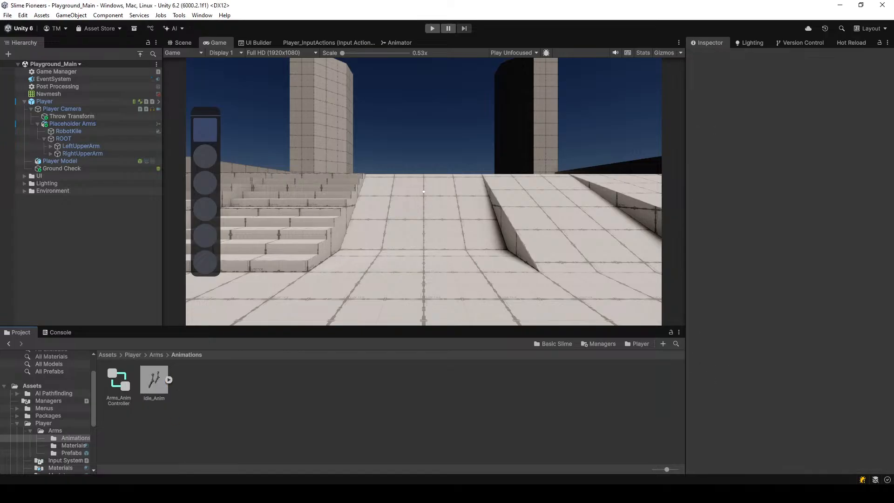
{"action": "left_click_drag", "start_coordinate": [287, 439], "coordinate": [259, 386]}
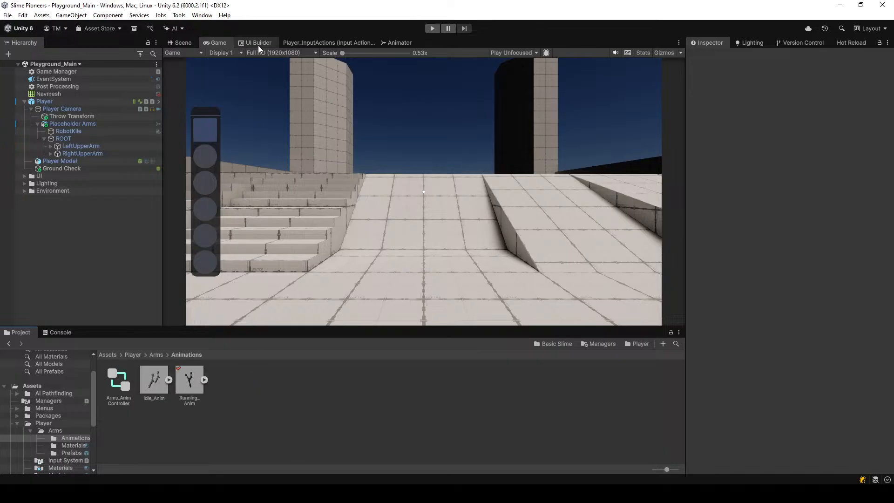
Check the Running state's motion in the Animator and compare the Idle_Anim and Running_Anim import settings
{"action": "left_click", "coordinate": [398, 43]}
{"action": "left_click", "coordinate": [441, 146]}
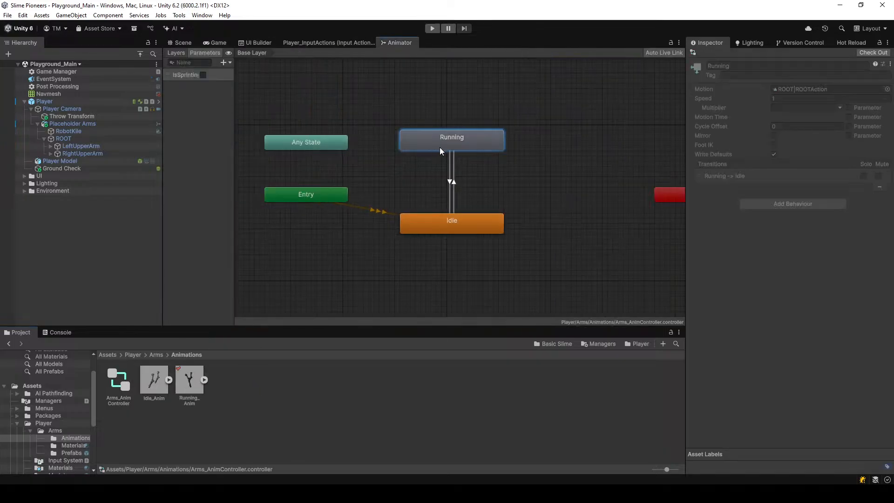
{"action": "left_click", "coordinate": [163, 389]}
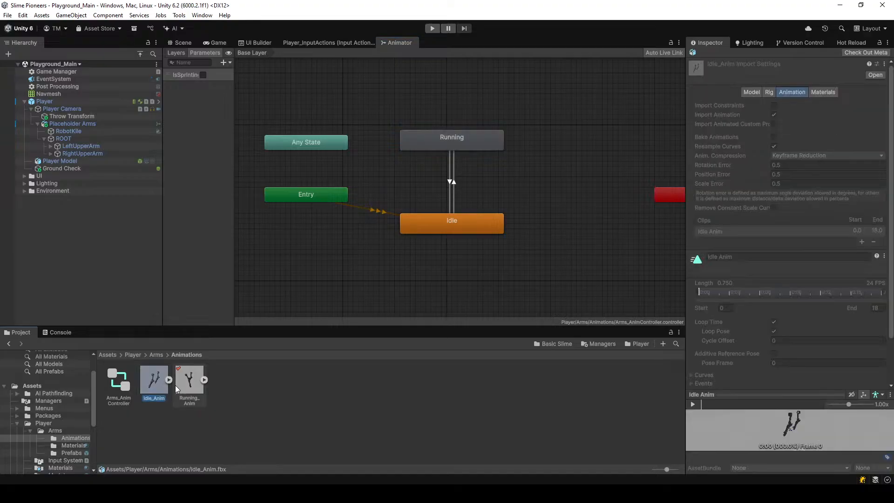
{"action": "left_click", "coordinate": [189, 382]}
{"action": "left_click", "coordinate": [458, 140]}
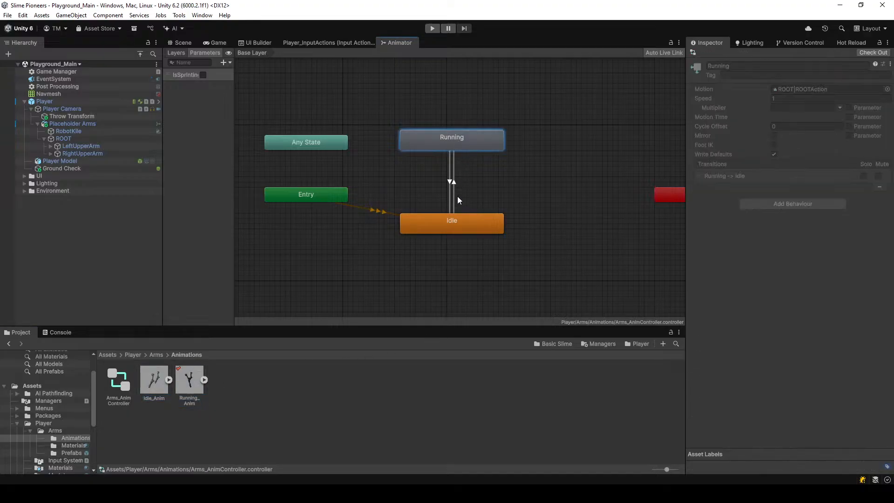
Start play mode and run the player forward in the Game view to test the running arms
{"action": "left_click", "coordinate": [432, 27]}
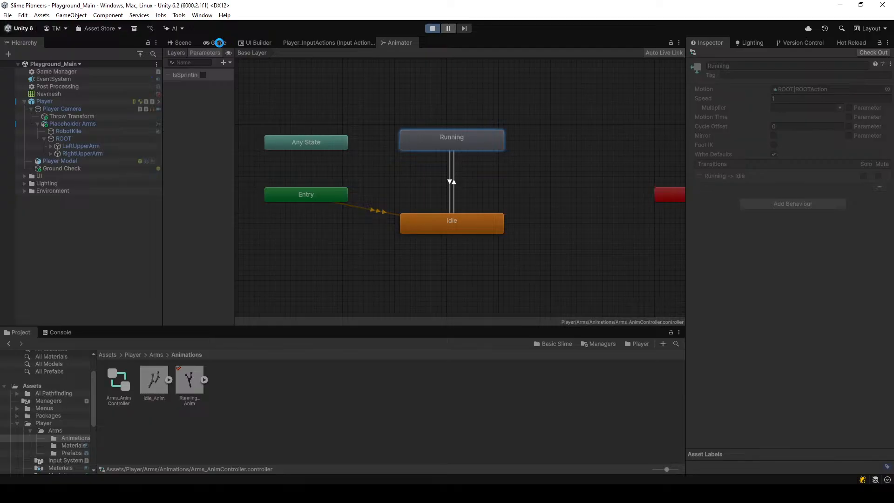
{"action": "left_click", "coordinate": [212, 42]}
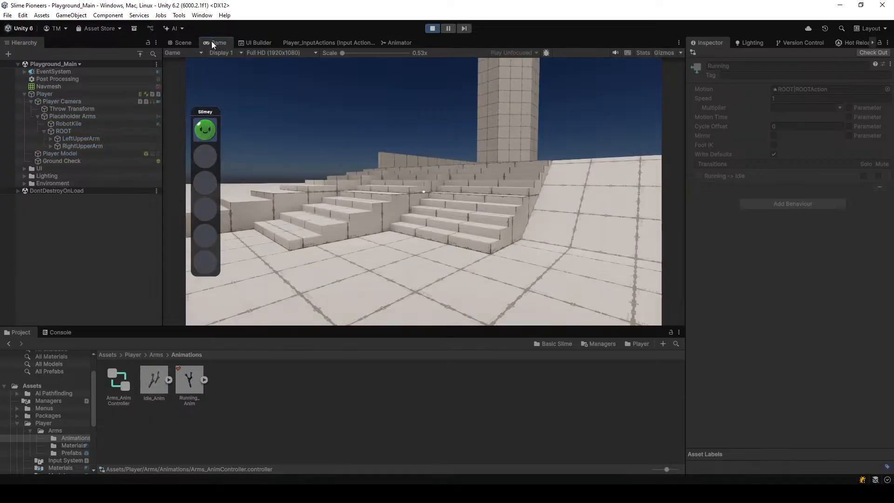
{"action": "key", "text": "w"}
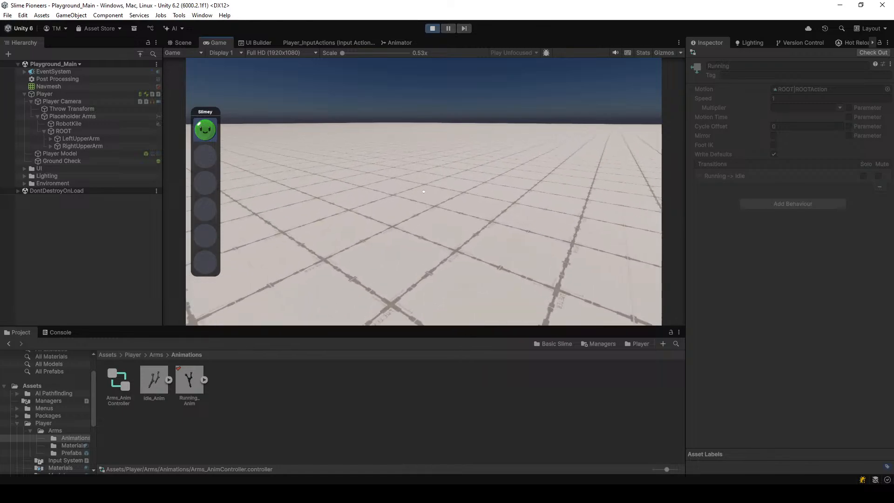
{"action": "key", "text": "Escape"}
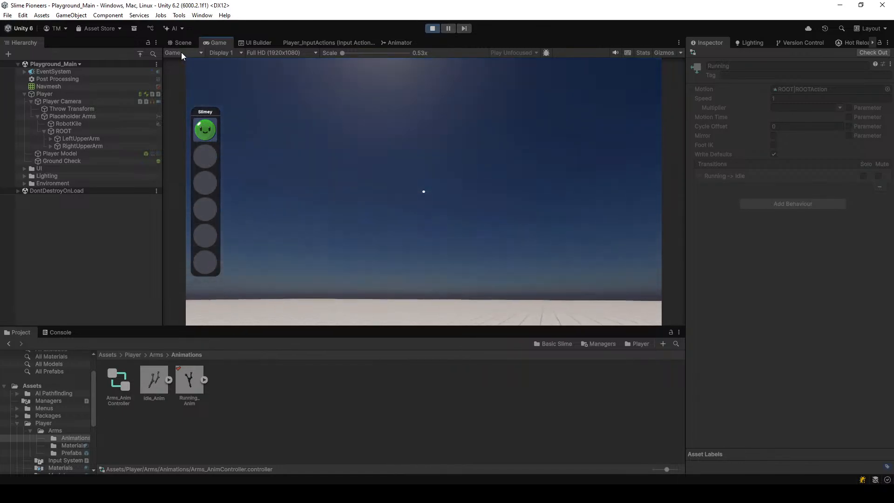
Fly the Scene view close to the player capsule to inspect its arms while the game is running
{"action": "left_click", "coordinate": [181, 43]}
{"action": "right_click_drag", "start_coordinate": [456, 163], "coordinate": [359, 122]}
{"action": "key", "text": "w"}
{"action": "key", "text": "a"}
{"action": "left_click", "coordinate": [212, 42]}
{"action": "left_click", "coordinate": [184, 43]}
{"action": "key", "text": "w"}
{"action": "key", "text": "d"}
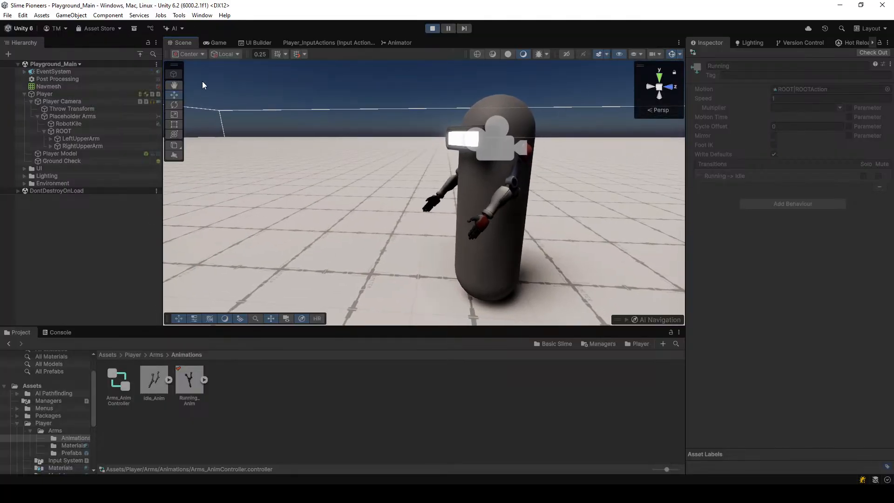
Return to controlling the player, inspect the arms in the Scene view from the opposite side, and exit play mode
{"action": "left_click", "coordinate": [217, 42]}
{"action": "left_click", "coordinate": [255, 110]}
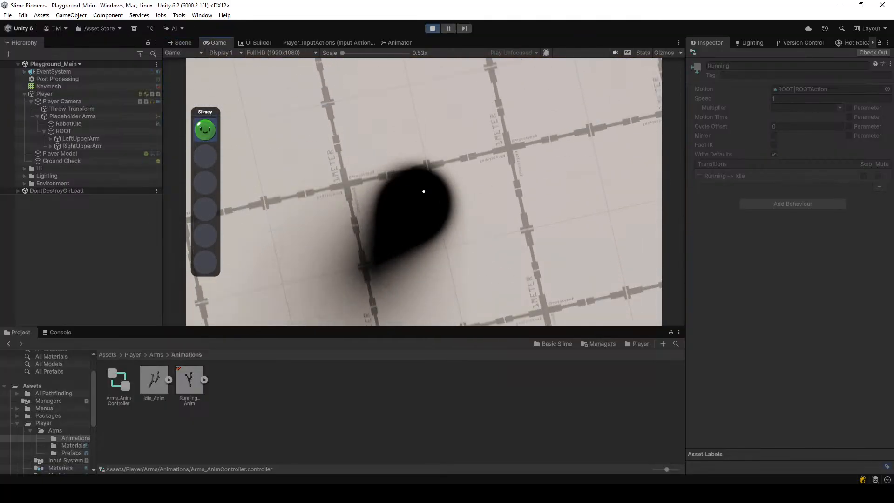
{"action": "key", "text": "Escape"}
{"action": "left_click", "coordinate": [180, 44]}
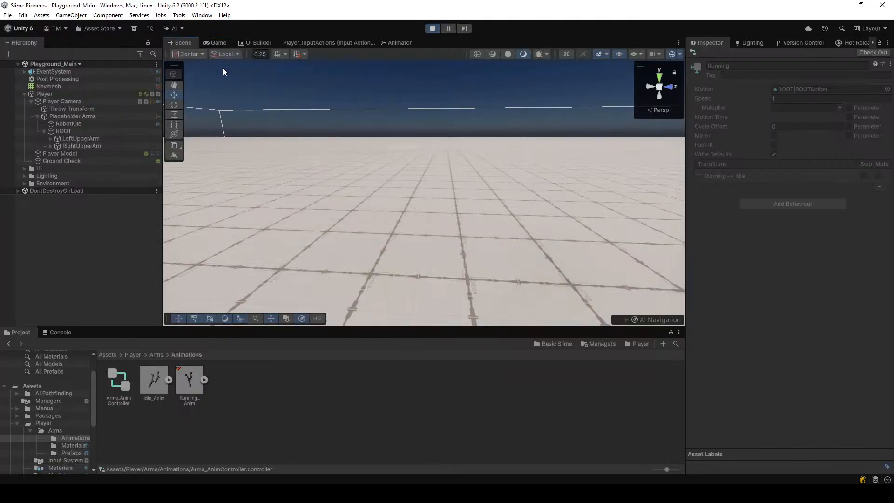
{"action": "right_click_drag", "start_coordinate": [243, 168], "coordinate": [485, 206]}
{"action": "key", "text": "d"}
{"action": "key", "text": "w"}
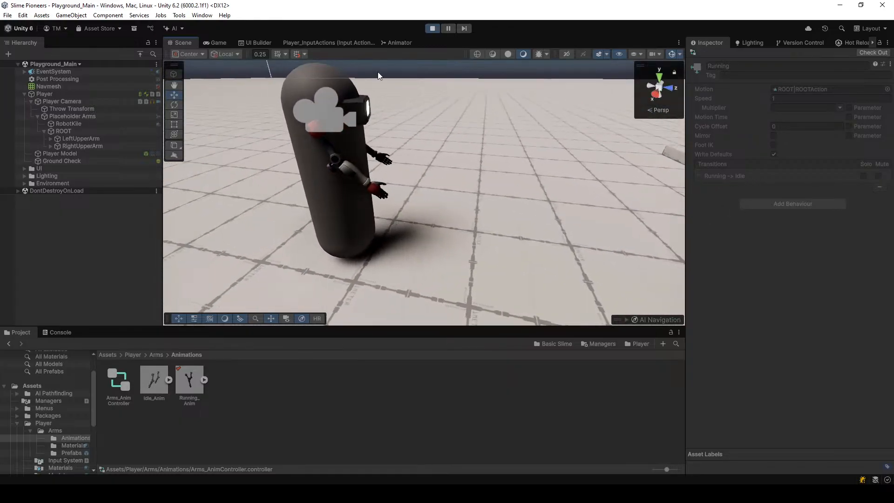
{"action": "left_click", "coordinate": [433, 29]}
Preview the ROOT|ROOTAction and ROOT|ROOT|ROOT|ROOTAction clips in Running_Anim's import settings
{"action": "left_click", "coordinate": [184, 391]}
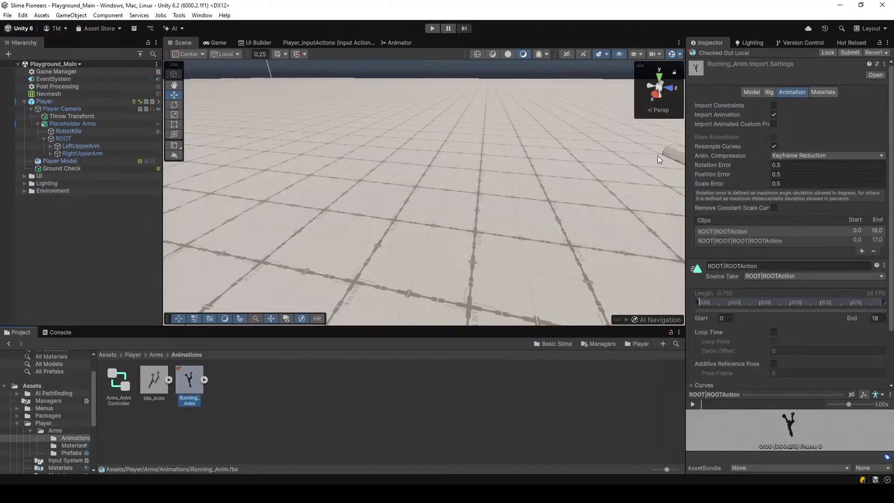
{"action": "left_click", "coordinate": [155, 382]}
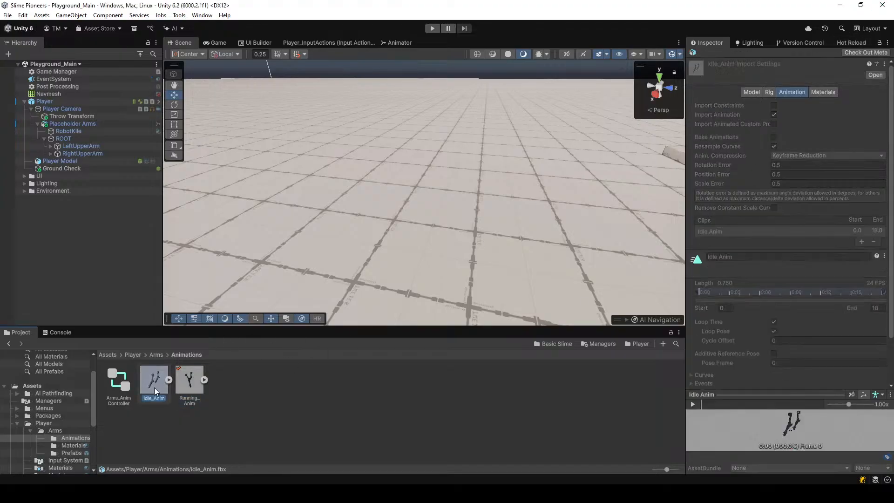
{"action": "left_click", "coordinate": [189, 382]}
{"action": "left_click", "coordinate": [768, 240]}
{"action": "left_click", "coordinate": [777, 231]}
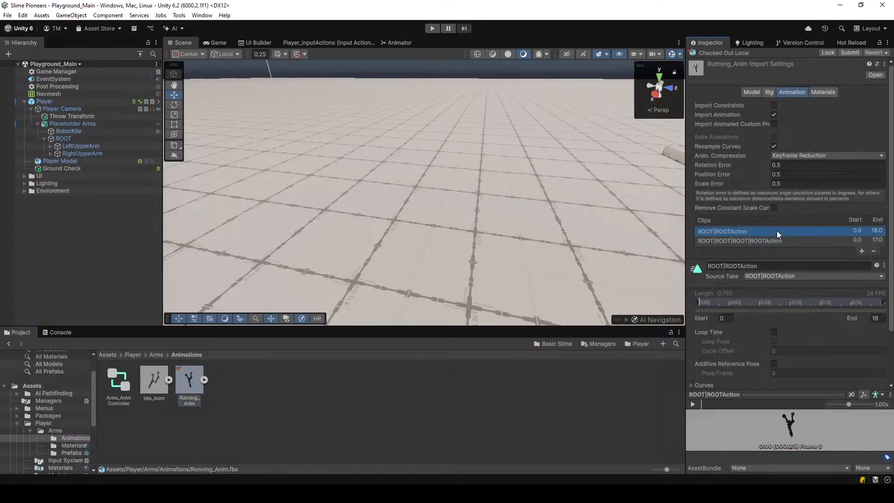
{"action": "left_click", "coordinate": [694, 403]}
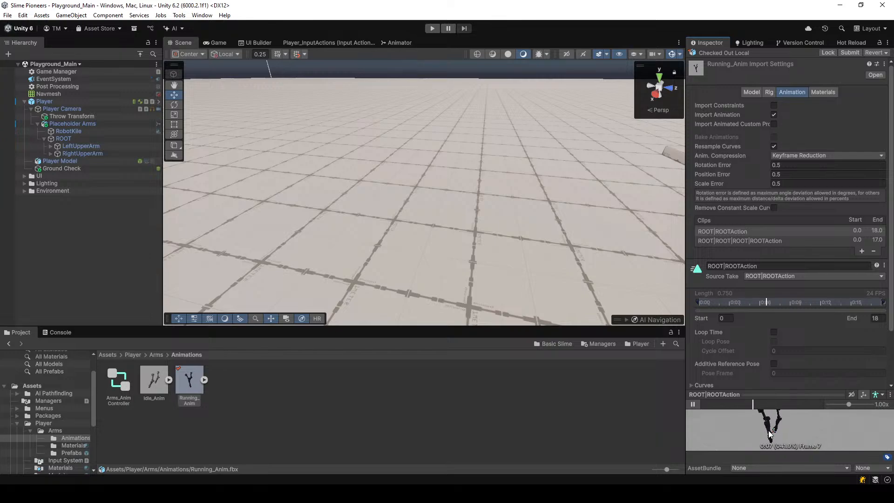
{"action": "left_click", "coordinate": [718, 241]}
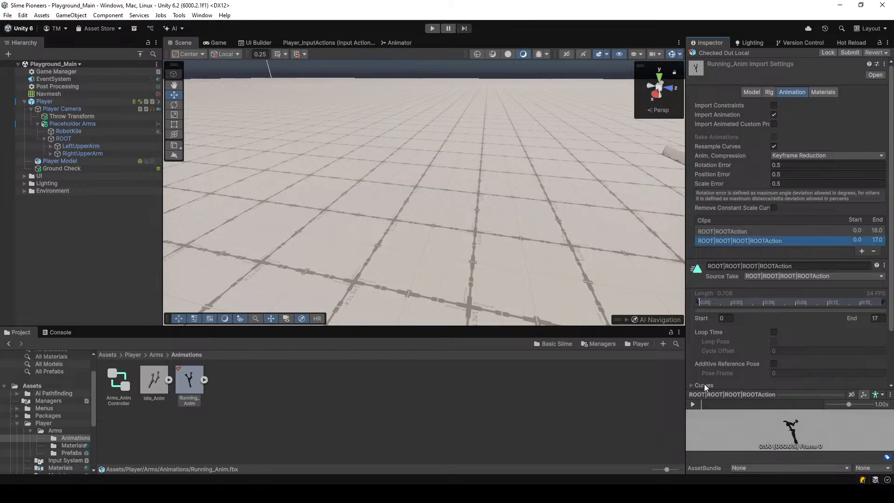
{"action": "left_click", "coordinate": [693, 406]}
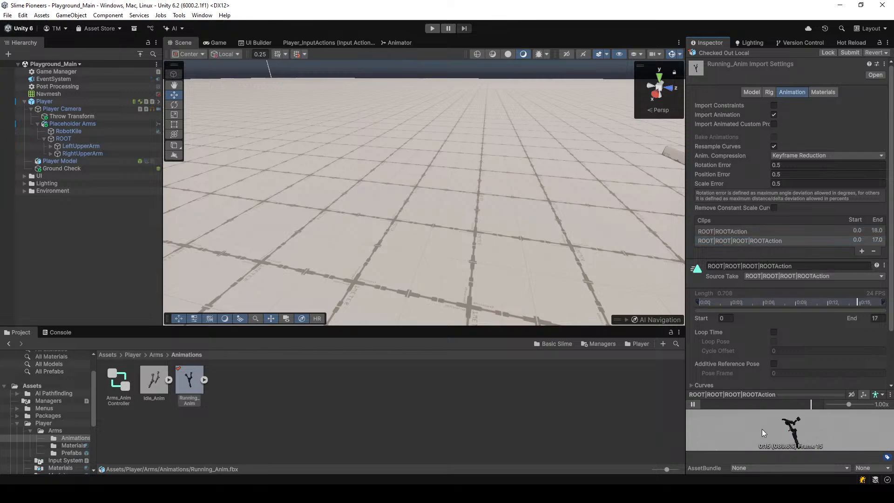
{"action": "left_click", "coordinate": [693, 405]}
{"action": "left_click", "coordinate": [204, 389]}
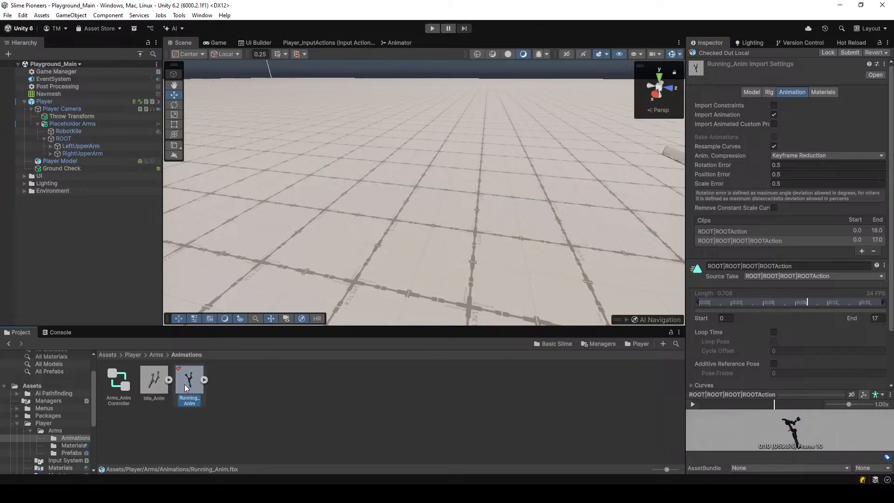
Switch to Blender and play the arm animation from frame 1 in the camera view
{"action": "left_click", "coordinate": [473, 267]}
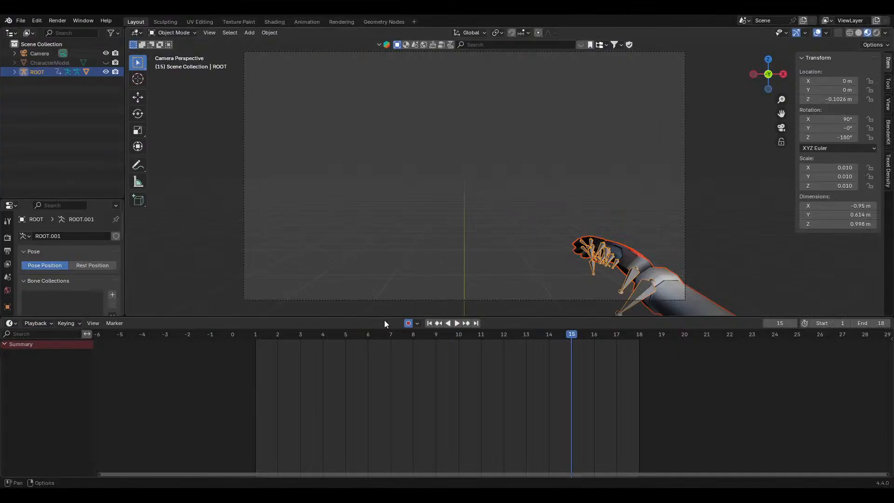
{"action": "left_click", "coordinate": [257, 334]}
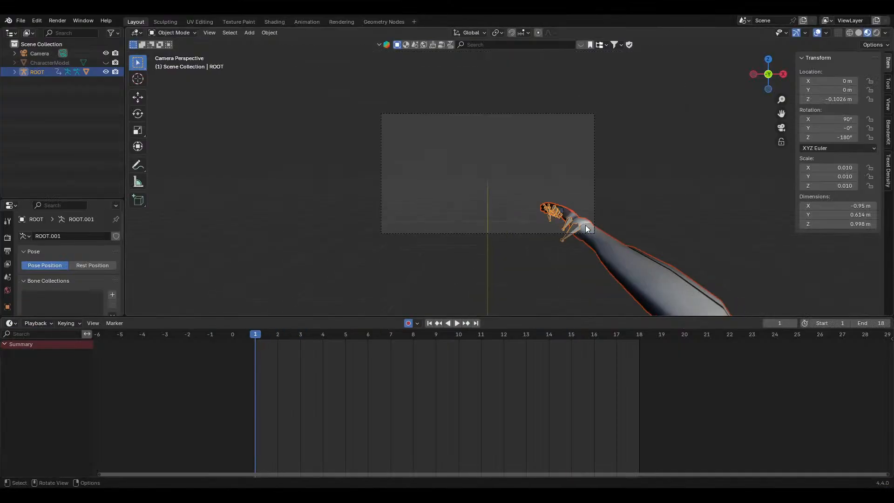
{"action": "key", "text": "space"}
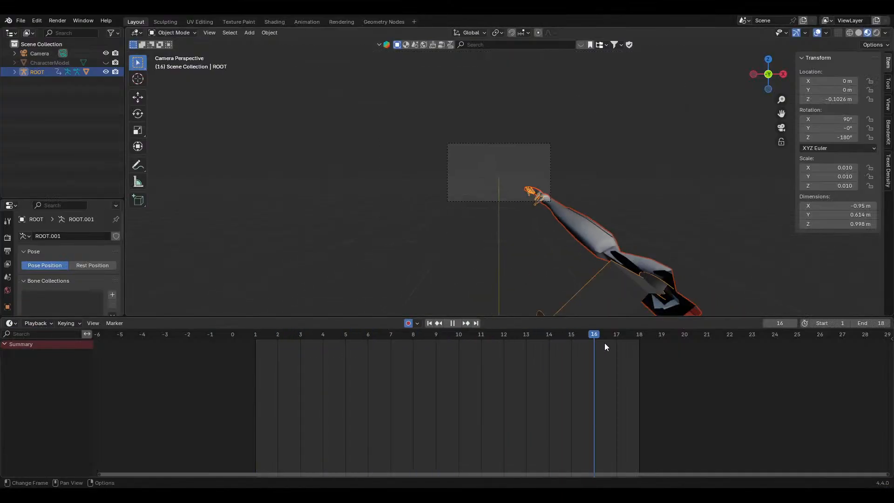
{"action": "key", "text": "space"}
Put the ROOT armature in Pose Mode and replay the animation from an angle showing both arms
{"action": "key", "text": "ctrl+Tab"}
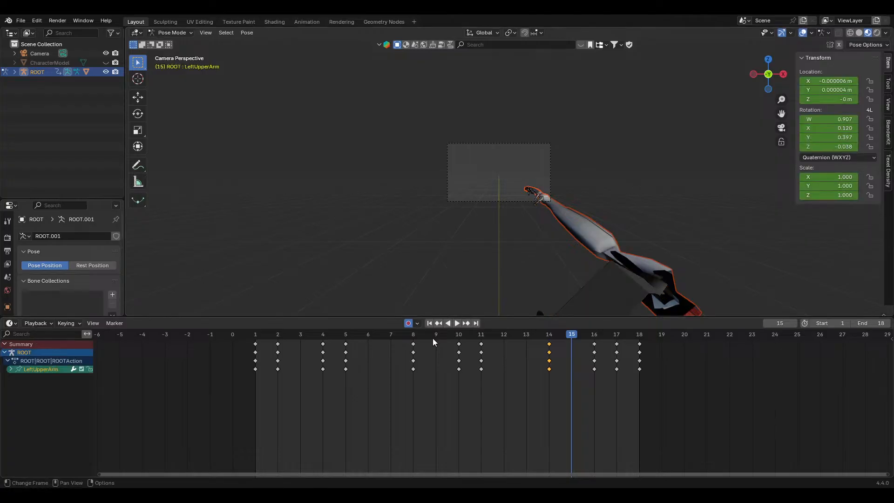
{"action": "left_click_drag", "start_coordinate": [432, 338], "coordinate": [572, 335]}
{"action": "middle_click_drag", "start_coordinate": [580, 266], "coordinate": [601, 259]}
{"action": "scroll", "coordinate": [676, 265], "scroll_direction": "down", "scroll_amount": 6}
{"action": "middle_click_drag", "start_coordinate": [601, 259], "coordinate": [438, 239], "text": "shift"}
{"action": "left_click", "coordinate": [266, 334]}
{"action": "key", "text": "space"}
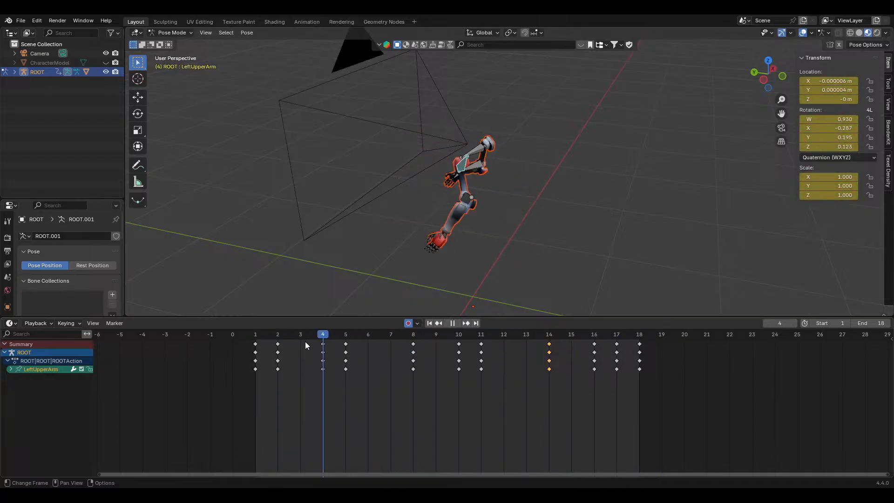
{"action": "key", "text": "space"}
Return the ROOT armature to Object Mode and save the blend file
{"action": "left_click", "coordinate": [186, 33]}
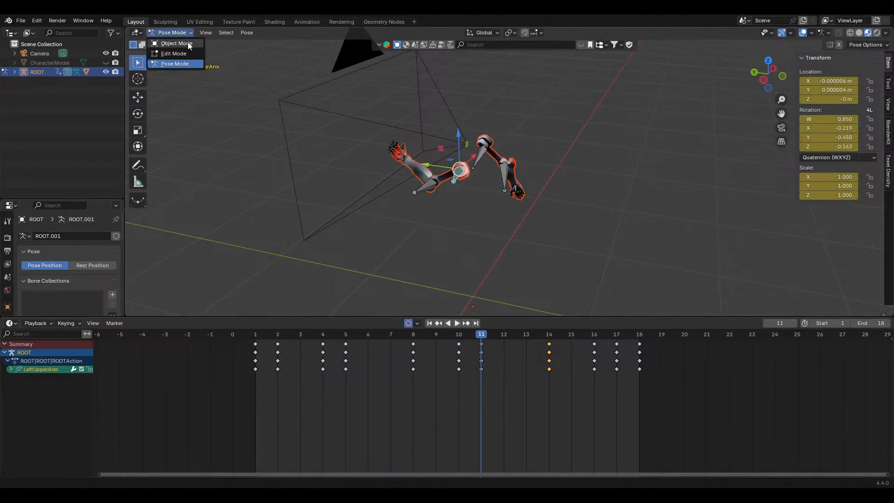
{"action": "left_click", "coordinate": [188, 43]}
{"action": "key", "text": "ctrl+s"}
Select the entire ROOT hierarchy and export it again as an FBX for Running_Anim
{"action": "left_click", "coordinate": [45, 72]}
{"action": "right_click", "coordinate": [46, 72]}
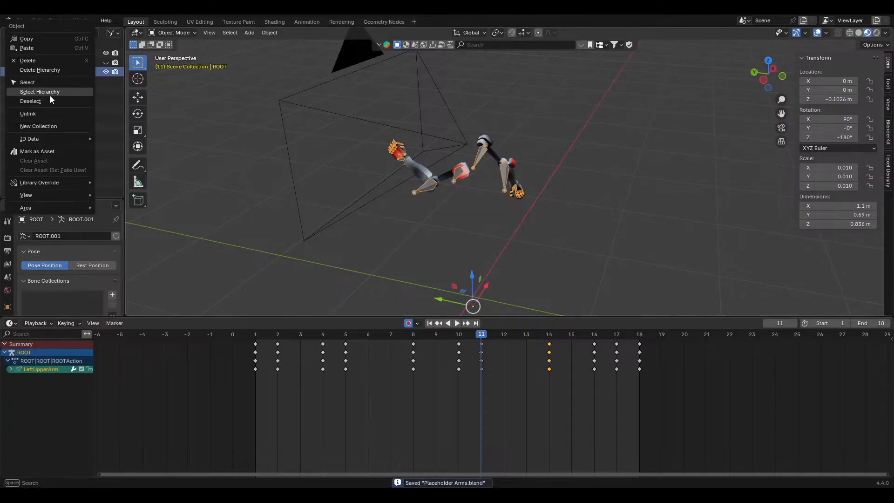
{"action": "left_click", "coordinate": [48, 92]}
{"action": "left_click", "coordinate": [20, 21]}
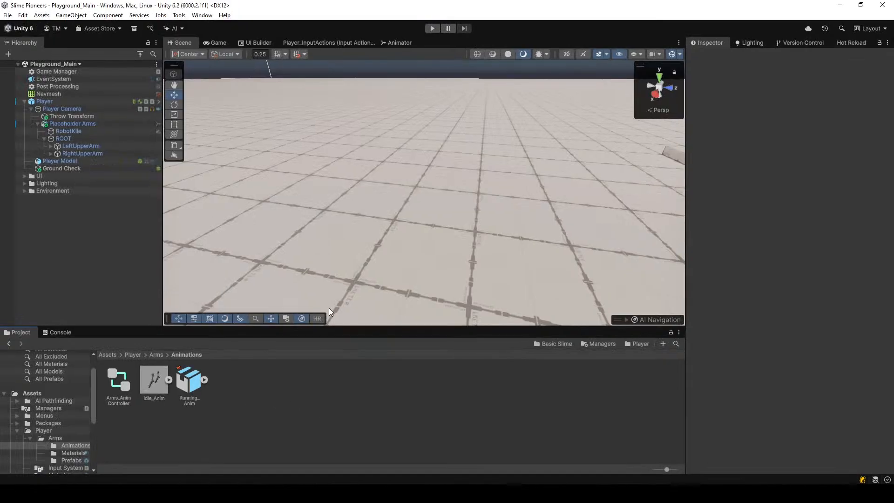
Preview both clips of the re-imported Running_Anim in Unity
{"action": "left_click", "coordinate": [189, 382]}
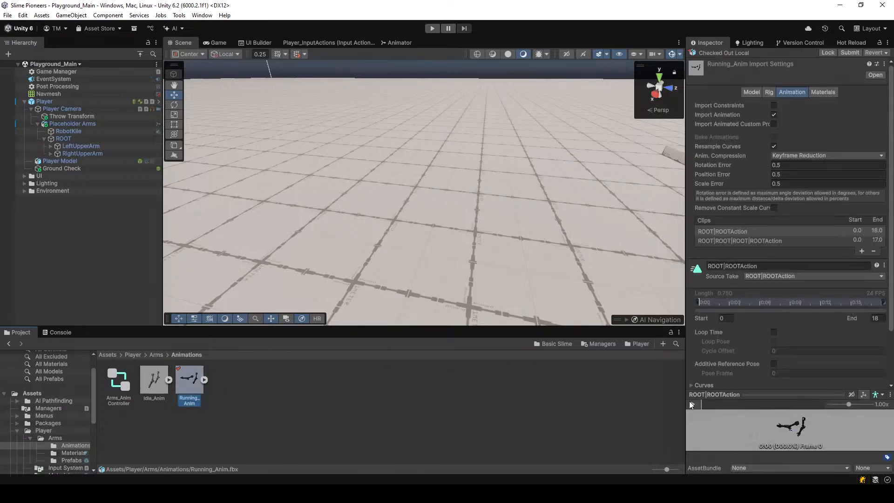
{"action": "left_click", "coordinate": [692, 404]}
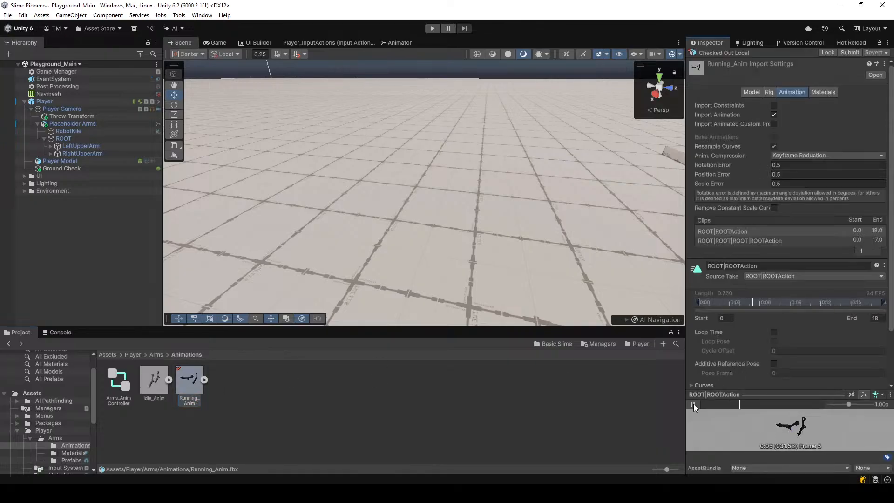
{"action": "left_click", "coordinate": [729, 240]}
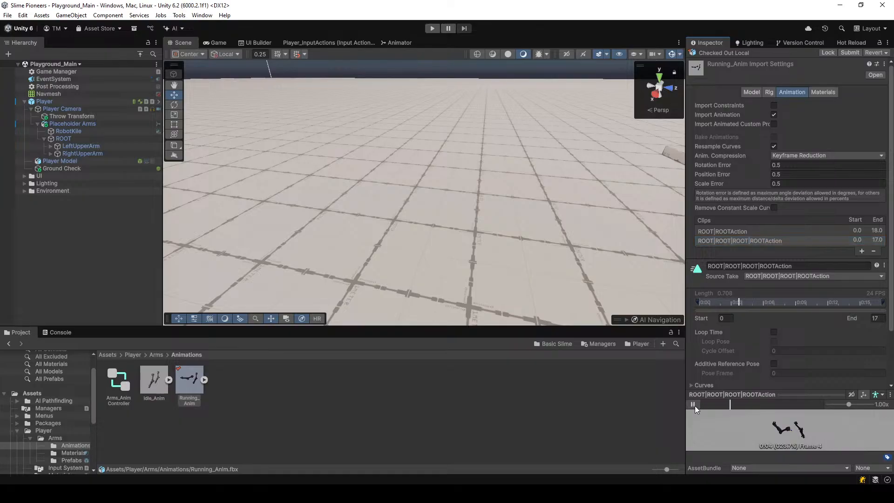
Switch to Blender, undo the last two actions and save the blend file
{"action": "key", "text": "alt+Tab"}
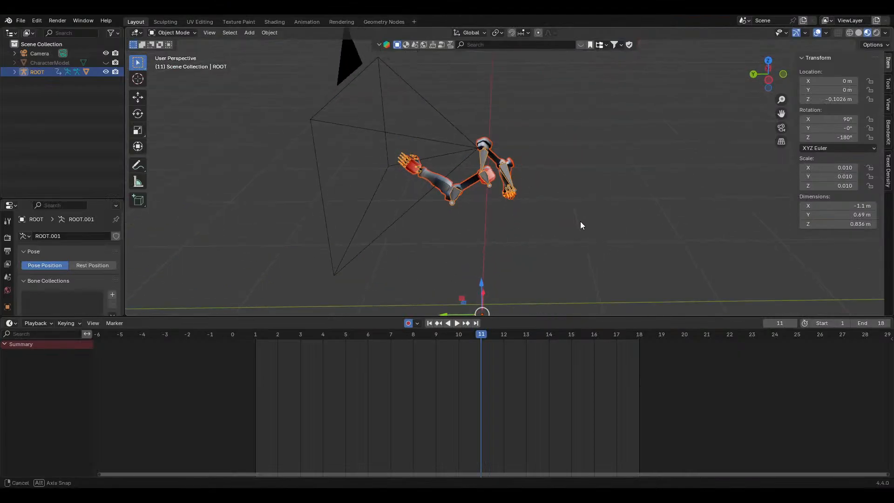
{"action": "left_click_drag", "start_coordinate": [346, 336], "coordinate": [574, 304]}
{"action": "key", "text": "ctrl+z"}
{"action": "key", "text": "ctrl+z"}
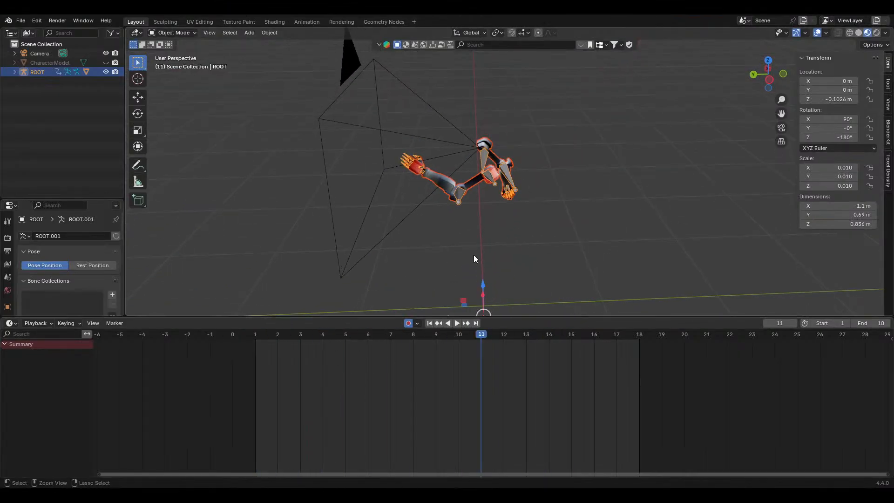
{"action": "key", "text": "ctrl+s"}
Reselect the ROOT armature on its own and expand its hierarchy in the outliner
{"action": "left_click", "coordinate": [377, 262]}
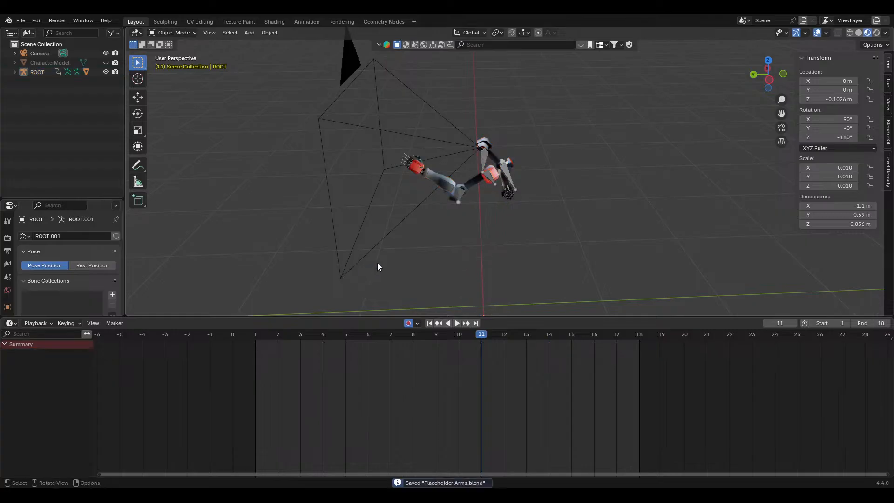
{"action": "left_click", "coordinate": [453, 200]}
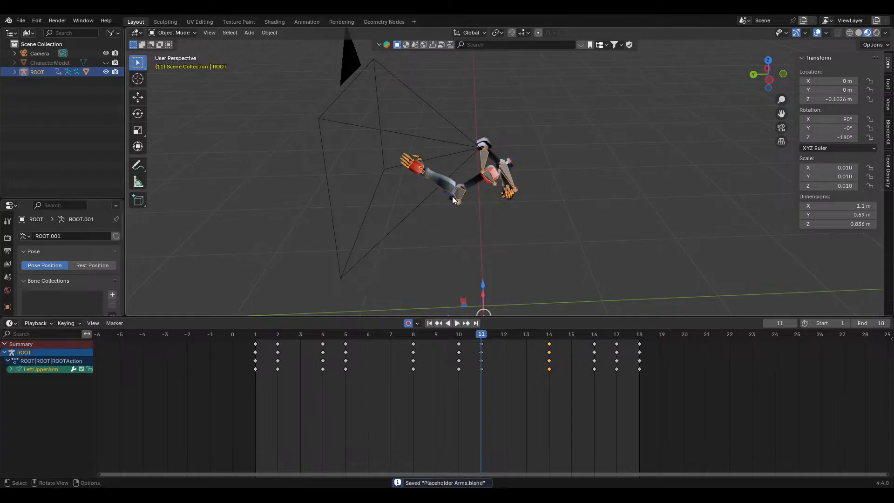
{"action": "left_click", "coordinate": [16, 71]}
Change the timeline area to the Dope Sheet editor in Action Editor mode
{"action": "left_click", "coordinate": [10, 323]}
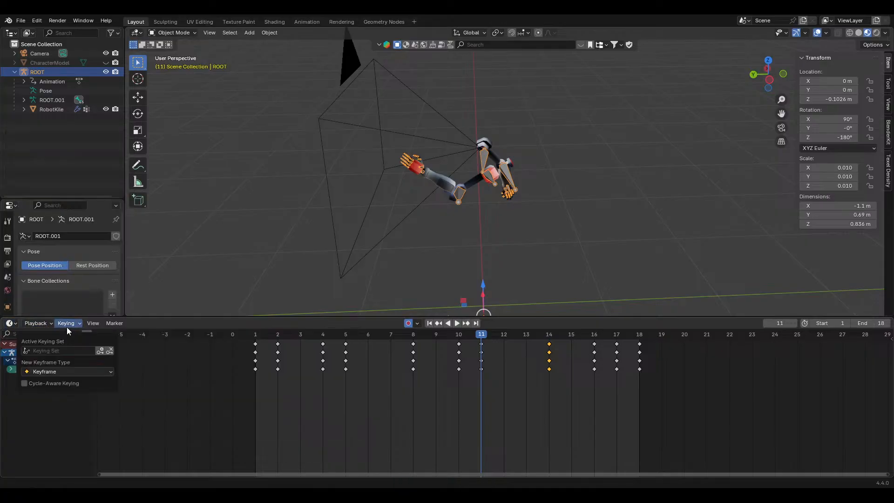
{"action": "left_click", "coordinate": [10, 324]}
{"action": "left_click", "coordinate": [140, 355]}
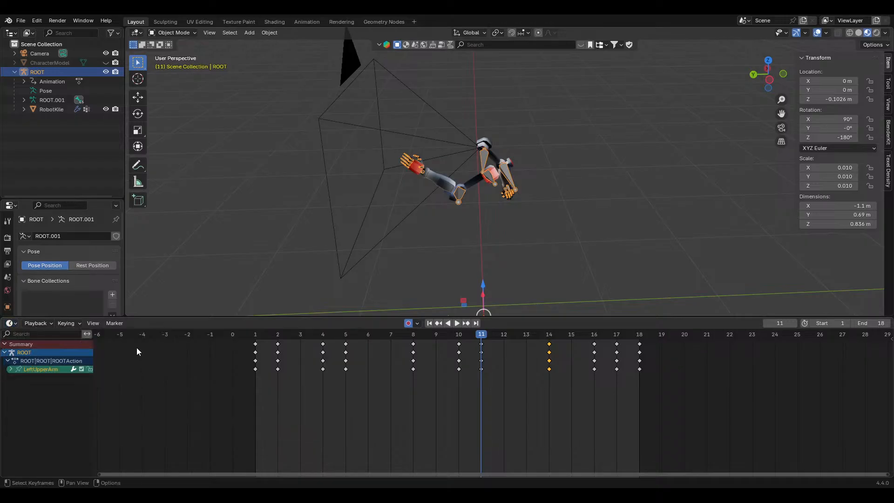
{"action": "left_click", "coordinate": [12, 324]}
{"action": "left_click", "coordinate": [12, 324]}
{"action": "left_click", "coordinate": [14, 324]}
{"action": "left_click", "coordinate": [135, 349]}
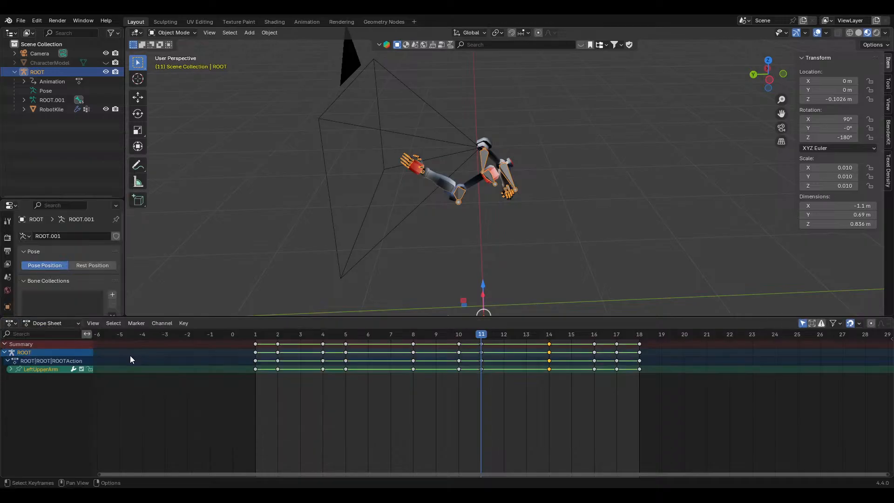
{"action": "left_click", "coordinate": [65, 325]}
{"action": "left_click", "coordinate": [64, 360]}
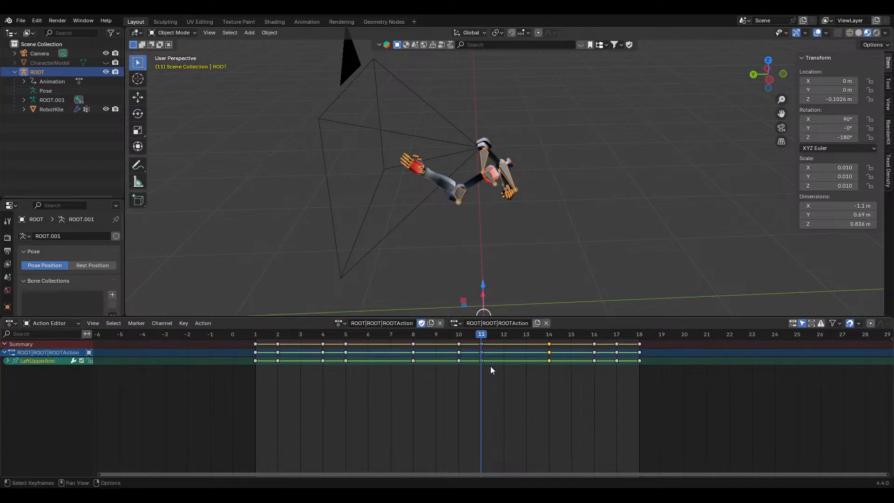
Try assigning ROOTAction and ROOT|ROOT|ROOTAction to the armature, check the playback, and undo the action changes
{"action": "left_click", "coordinate": [340, 323]}
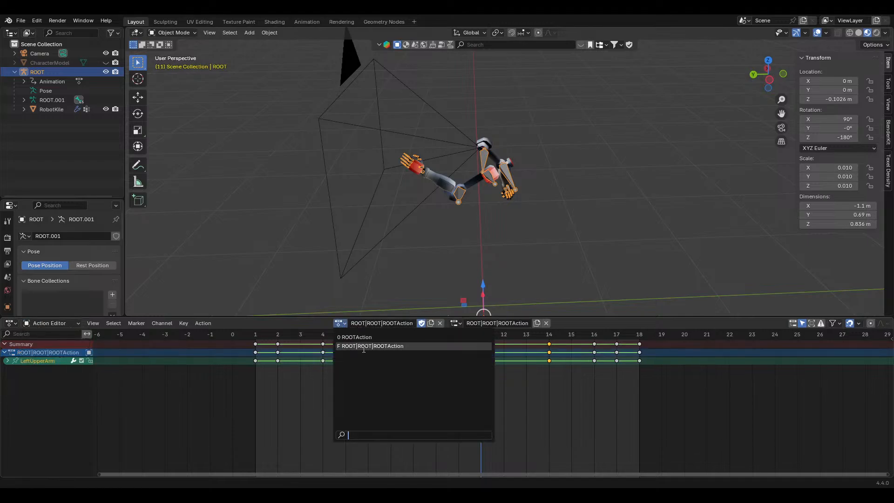
{"action": "left_click", "coordinate": [354, 337]}
{"action": "key", "text": "space"}
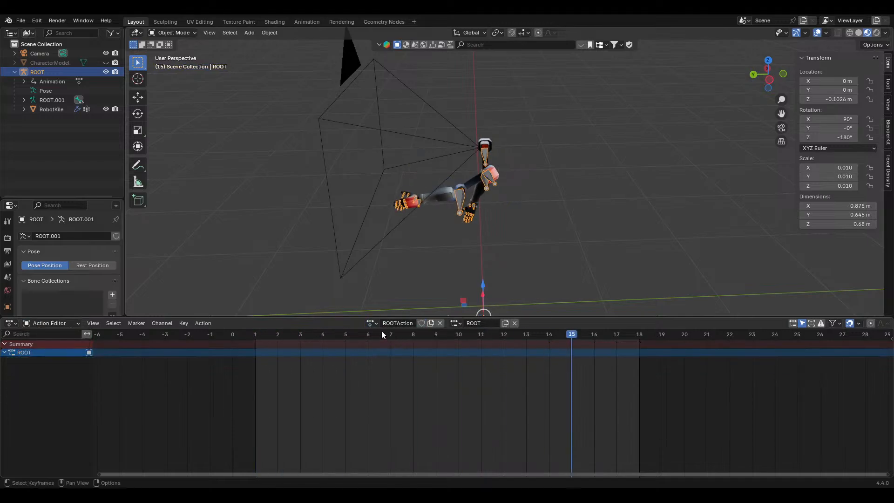
{"action": "left_click", "coordinate": [372, 324]}
{"action": "left_click", "coordinate": [368, 344]}
{"action": "left_click_drag", "start_coordinate": [345, 334], "coordinate": [527, 337]}
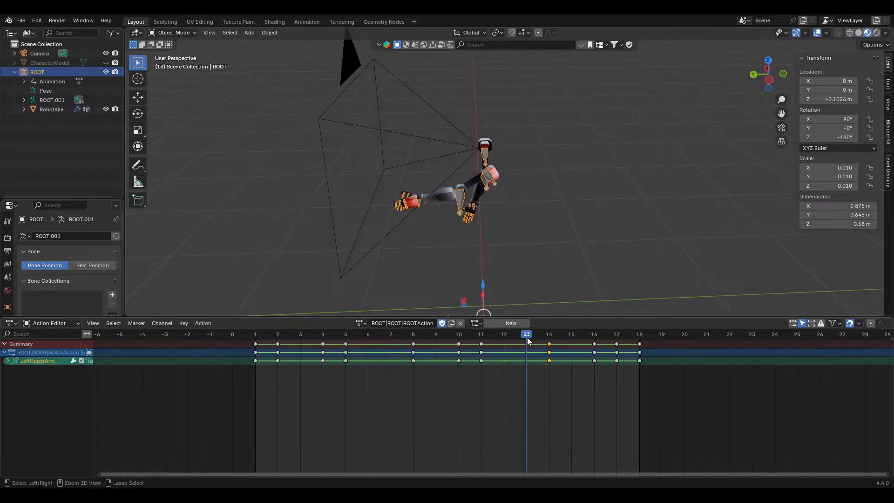
{"action": "key", "text": "ctrl+z"}
{"action": "key", "text": "ctrl+z"}
{"action": "key", "text": "ctrl+z"}
Try unlinking the action from ROOT, undo the unlink, and scrub the animation back to frame 1
{"action": "left_click_drag", "start_coordinate": [358, 332], "coordinate": [578, 335]}
{"action": "left_click", "coordinate": [440, 323]}
{"action": "key", "text": "ctrl+z"}
{"action": "key", "text": "ctrl+z"}
{"action": "left_click_drag", "start_coordinate": [381, 335], "coordinate": [263, 339]}
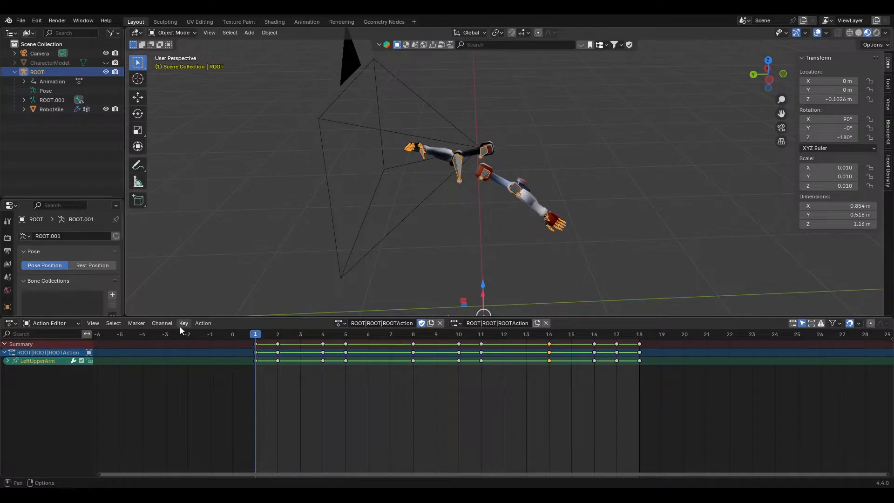
Examine the list of available actions and the LeftUpperArm channels of the assigned action
{"action": "left_click", "coordinate": [385, 323]}
{"action": "key", "text": "Escape"}
{"action": "left_click", "coordinate": [340, 324]}
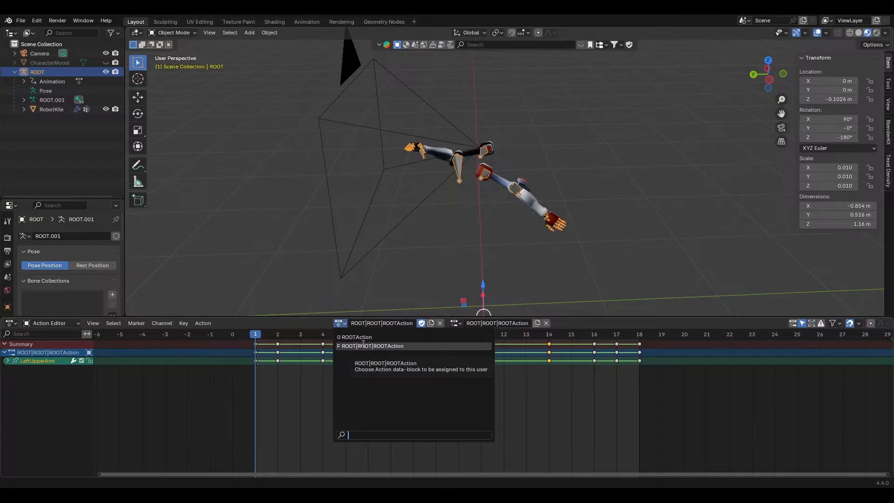
{"action": "left_click", "coordinate": [10, 323]}
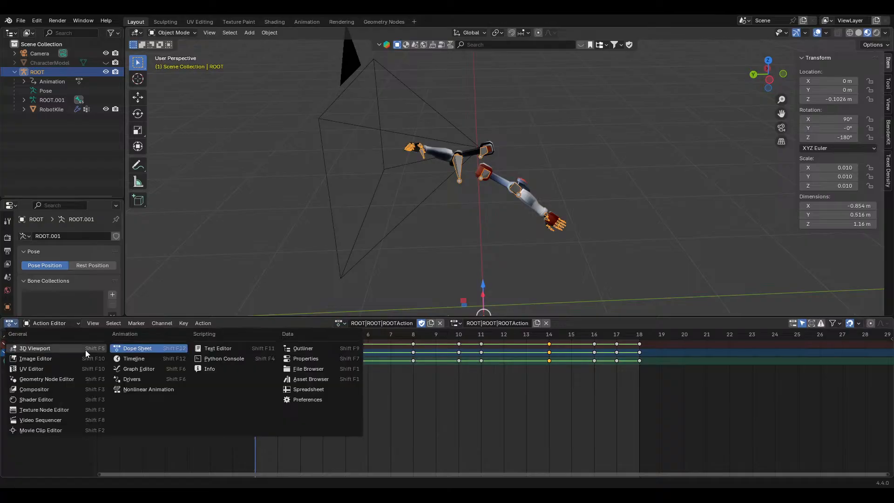
{"action": "left_click", "coordinate": [6, 352]}
{"action": "left_click", "coordinate": [5, 352]}
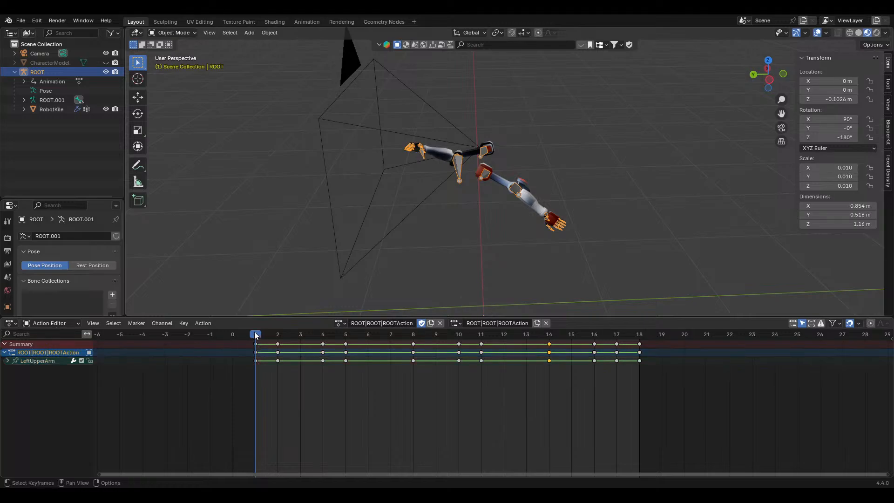
{"action": "left_click", "coordinate": [273, 335]}
{"action": "left_click_drag", "start_coordinate": [283, 337], "coordinate": [154, 354]}
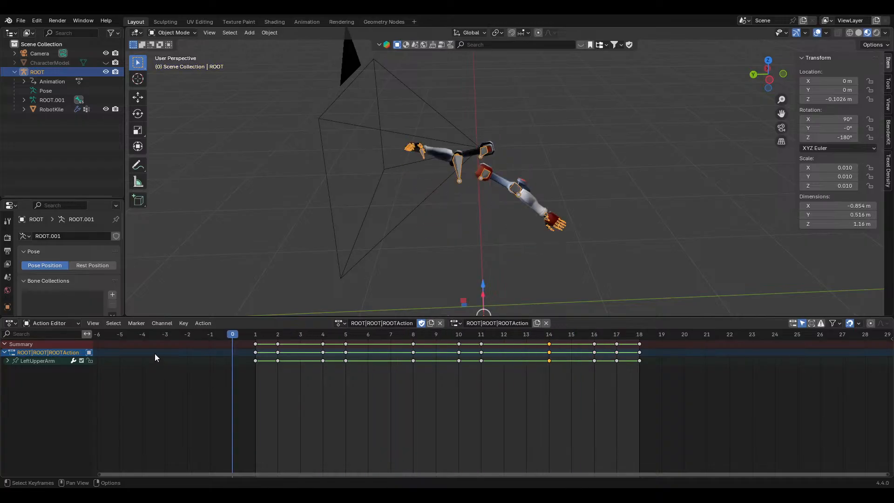
{"action": "left_click", "coordinate": [7, 362]}
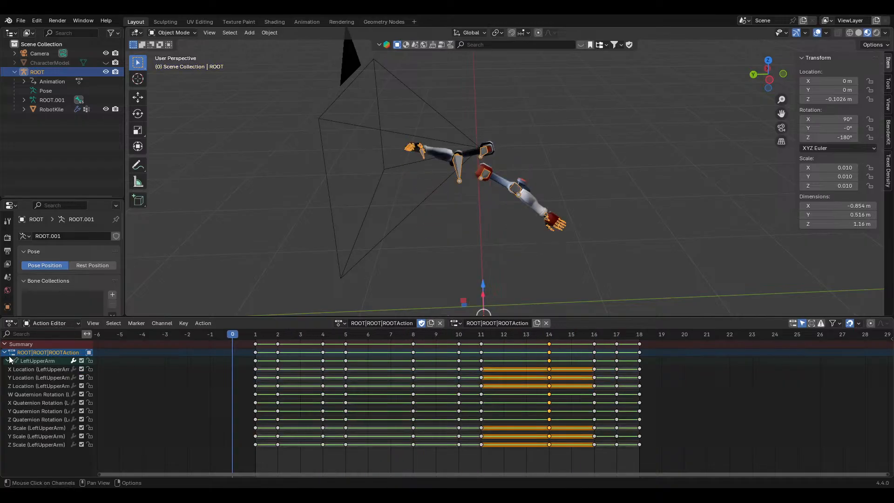
{"action": "left_click", "coordinate": [7, 361]}
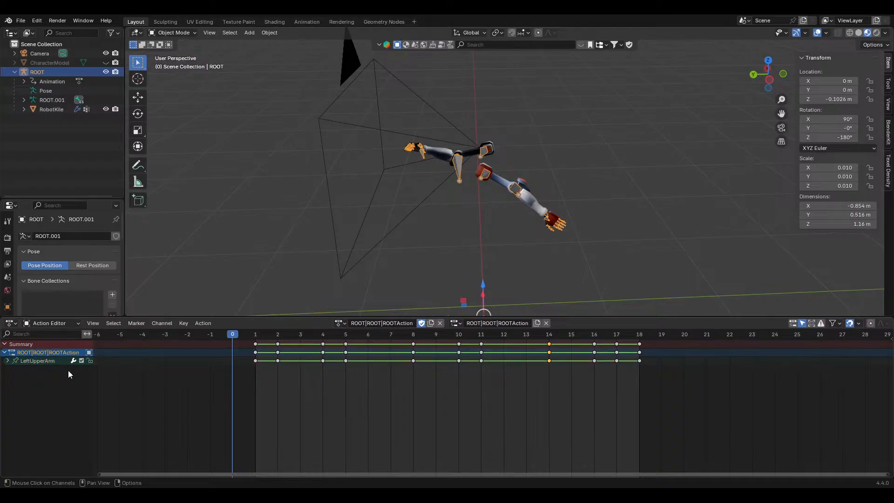
{"action": "left_click", "coordinate": [220, 184]}
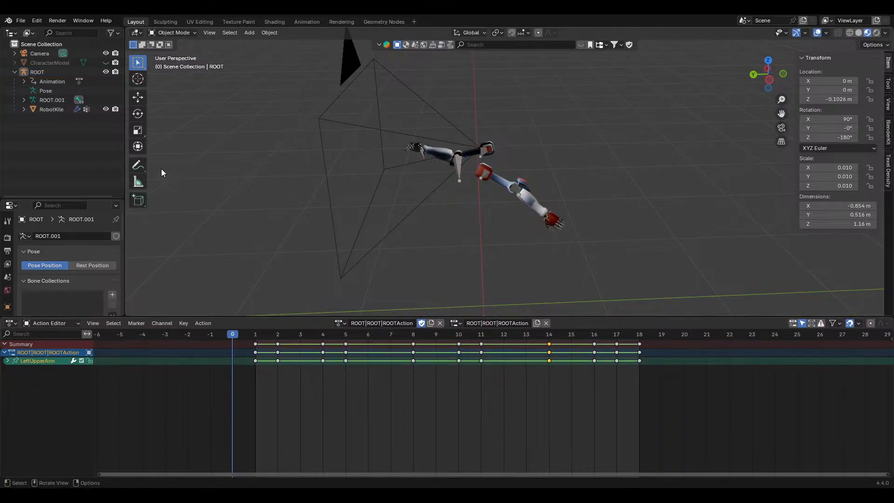
{"action": "left_click", "coordinate": [49, 74]}
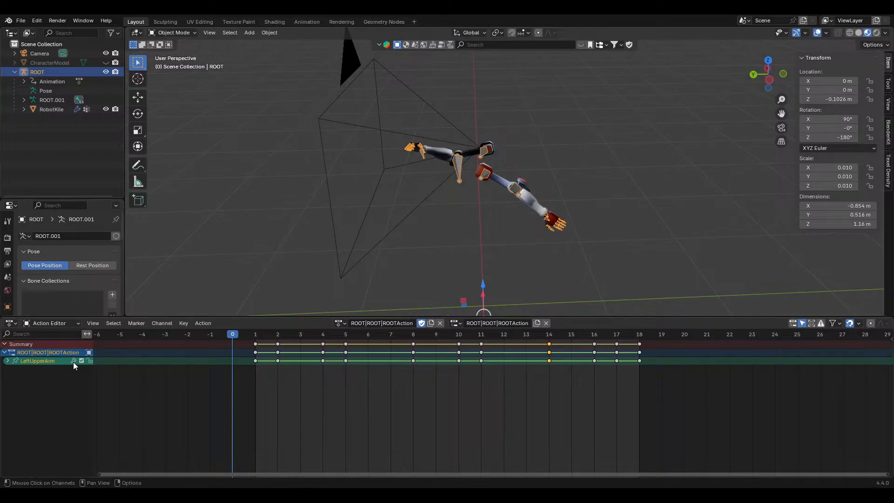
{"action": "double_click", "coordinate": [88, 352]}
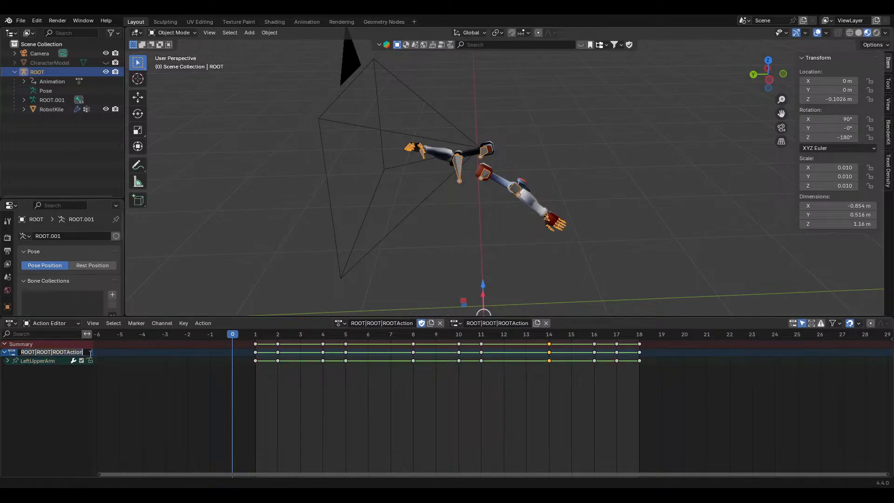
{"action": "left_click", "coordinate": [58, 346]}
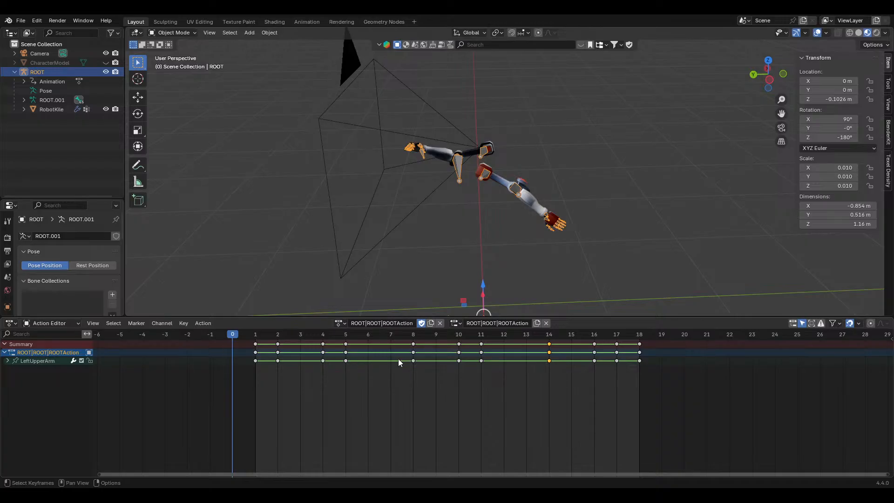
Try unassigning the action slot from ROOT, scrub the animation, and undo the slot change
{"action": "left_click", "coordinate": [456, 323]}
{"action": "left_click", "coordinate": [542, 344]}
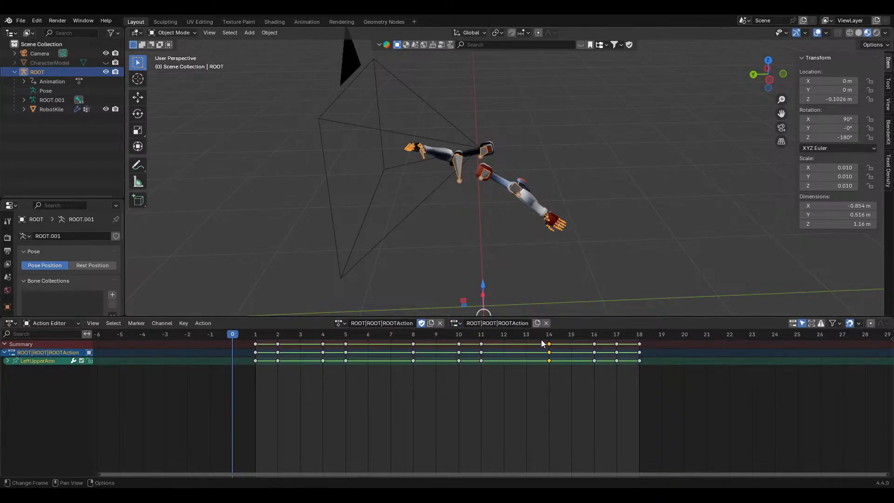
{"action": "left_click", "coordinate": [547, 322]}
{"action": "left_click_drag", "start_coordinate": [280, 336], "coordinate": [611, 339]}
{"action": "key", "text": "ctrl+z"}
{"action": "key", "text": "ctrl+z"}
{"action": "mouse_move", "coordinate": [479, 336]}
{"action": "left_mouse_down"}
{"action": "mouse_move", "coordinate": [320, 336]}
{"action": "mouse_move", "coordinate": [481, 335]}
{"action": "left_mouse_up"}
Check the slots available in the assigned action and scrub the animation to frame 13
{"action": "left_click", "coordinate": [457, 324]}
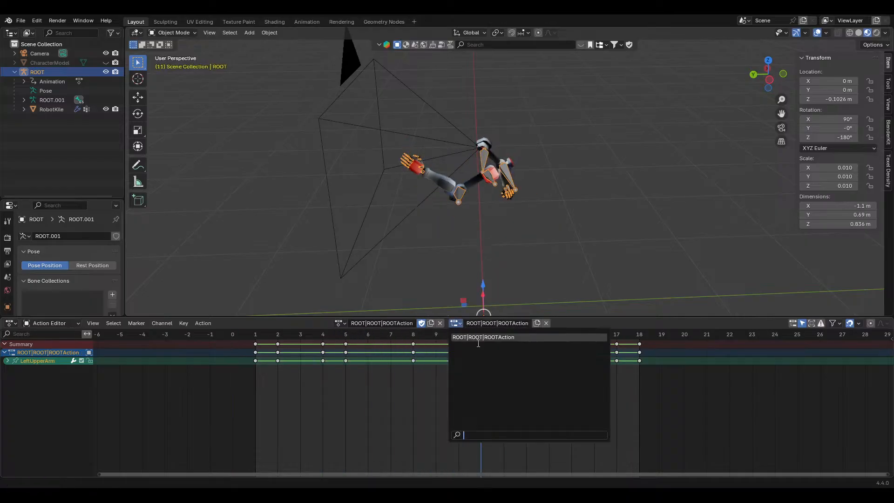
{"action": "left_click", "coordinate": [478, 343]}
{"action": "left_click_drag", "start_coordinate": [396, 336], "coordinate": [526, 335]}
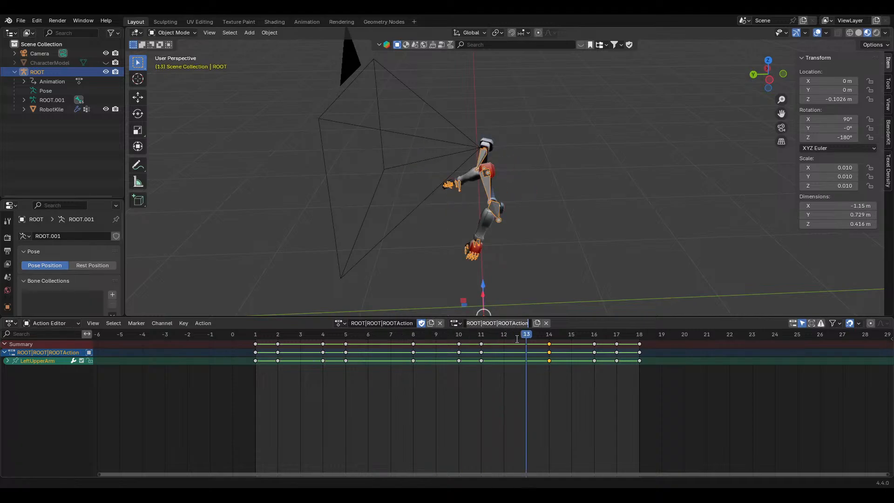
{"action": "left_click", "coordinate": [516, 339]}
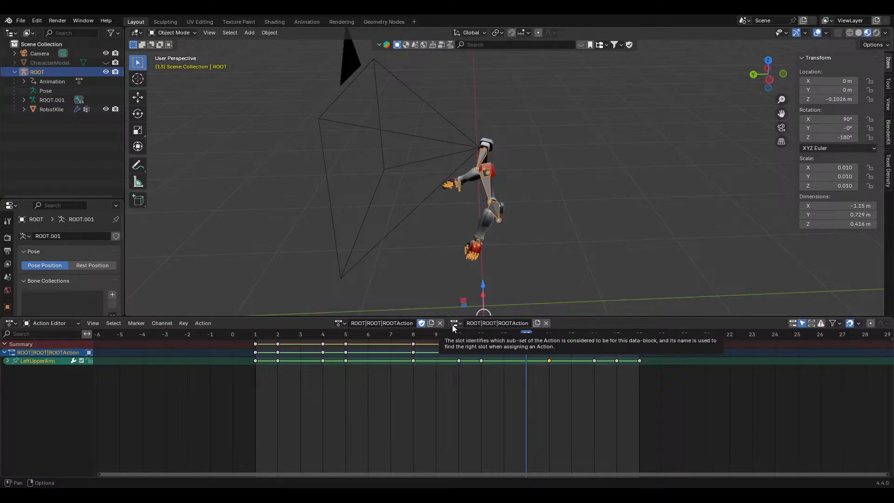
Examine ROOT's Animation entry, the pose at frame 1, and the armature, bone and bone constraint properties
{"action": "left_click", "coordinate": [50, 82]}
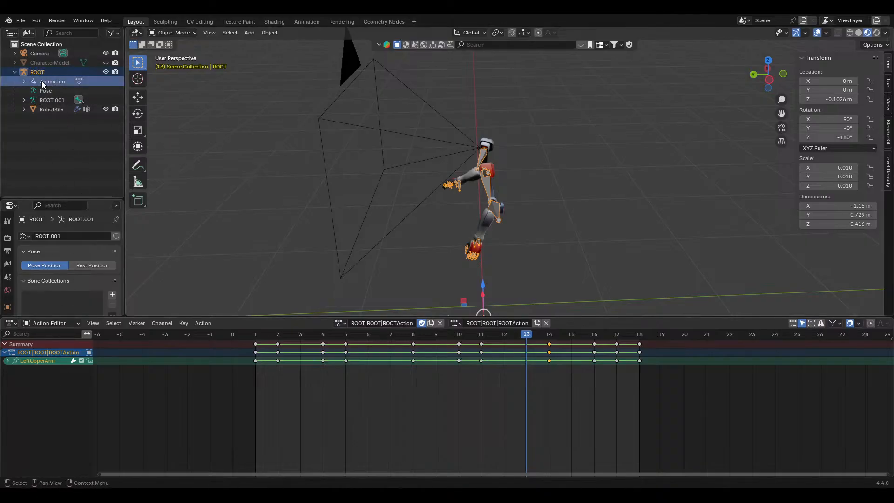
{"action": "double_click", "coordinate": [54, 80]}
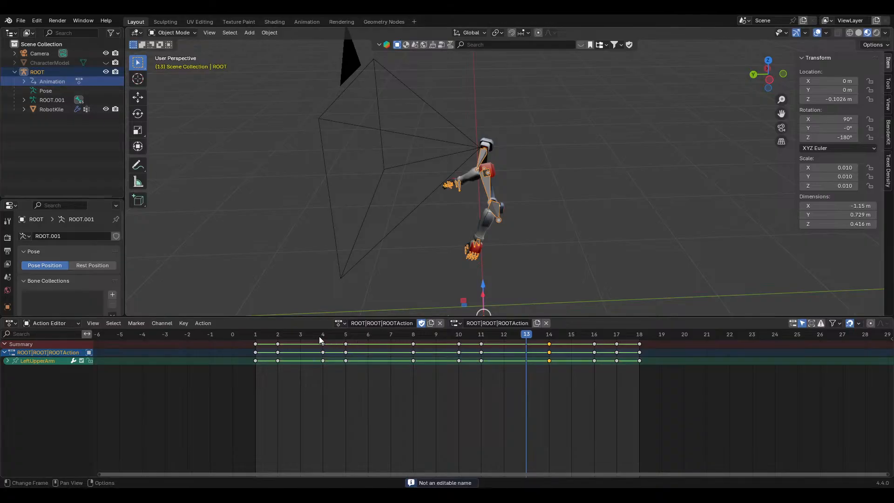
{"action": "left_click_drag", "start_coordinate": [296, 336], "coordinate": [164, 329]}
{"action": "scroll", "coordinate": [42, 286], "scroll_direction": "down", "scroll_amount": 2}
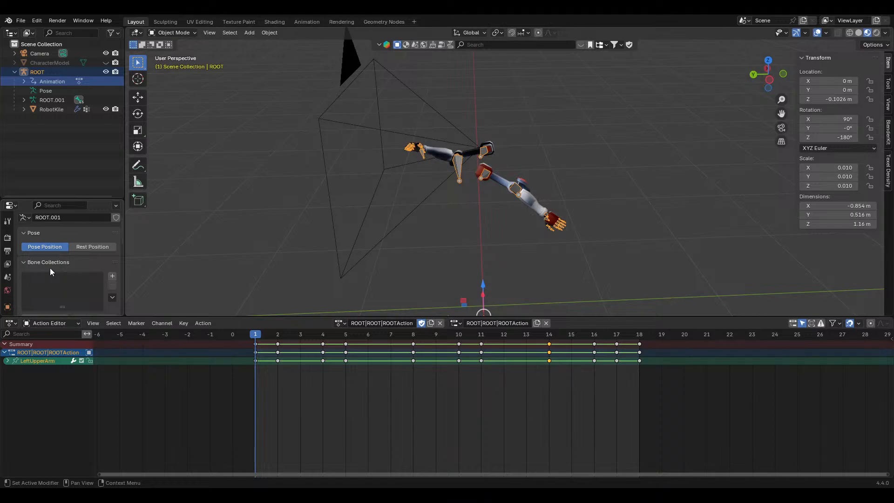
{"action": "scroll", "coordinate": [7, 288], "scroll_direction": "down", "scroll_amount": 4}
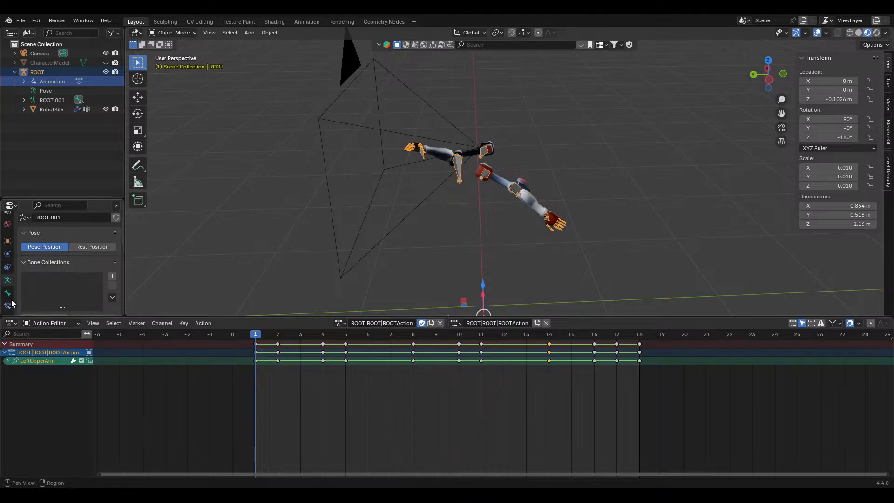
{"action": "left_click", "coordinate": [7, 293]}
{"action": "left_click", "coordinate": [7, 306]}
{"action": "left_click", "coordinate": [7, 281]}
{"action": "scroll", "coordinate": [49, 278], "scroll_direction": "down", "scroll_amount": 1}
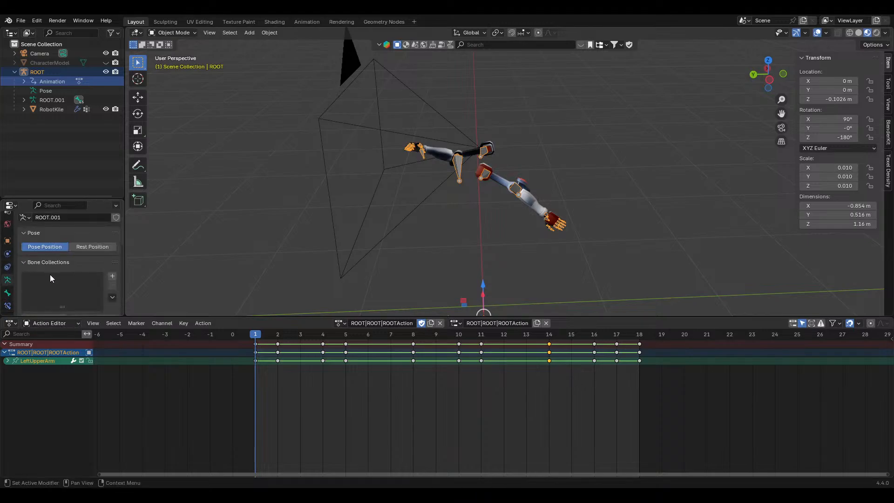
Try to merge the ROOT armature's animation with Merge Animation
{"action": "left_click", "coordinate": [114, 324]}
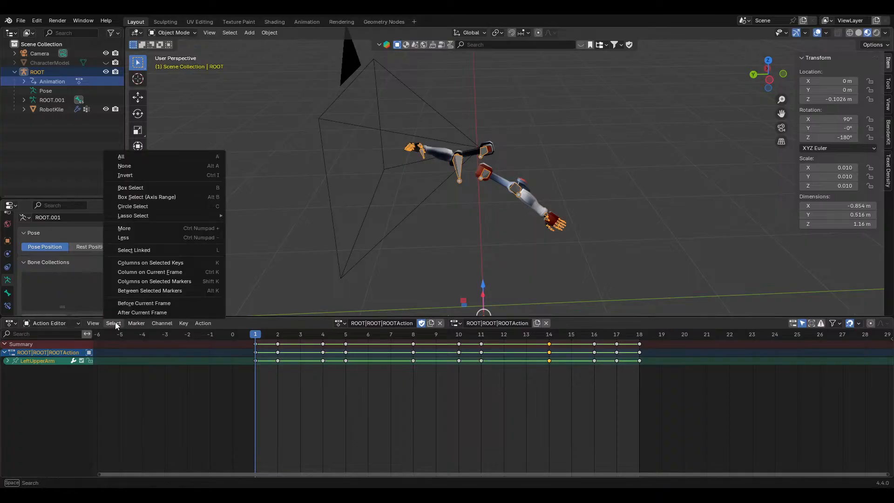
{"action": "left_click", "coordinate": [209, 323]}
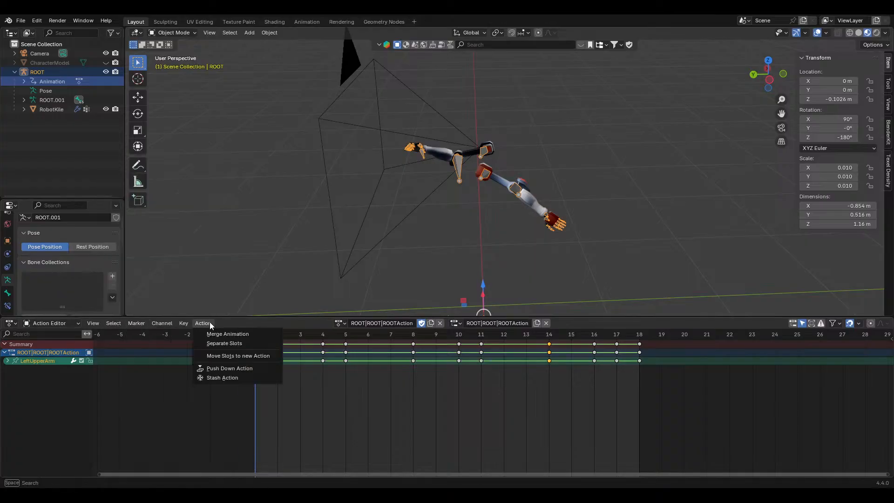
{"action": "left_click", "coordinate": [232, 334]}
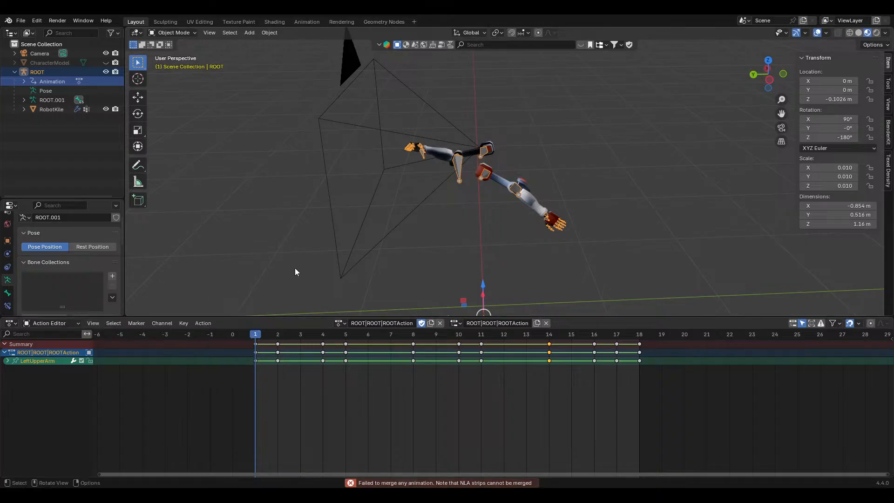
Check the actions available for ROOT, including ROOTAction, and scrub the assigned animation to frame 9
{"action": "left_click", "coordinate": [61, 324]}
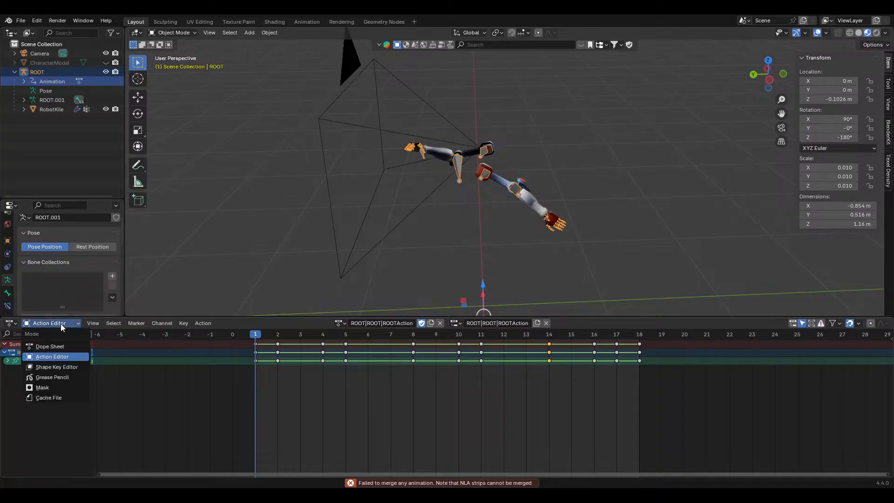
{"action": "left_click", "coordinate": [340, 322]}
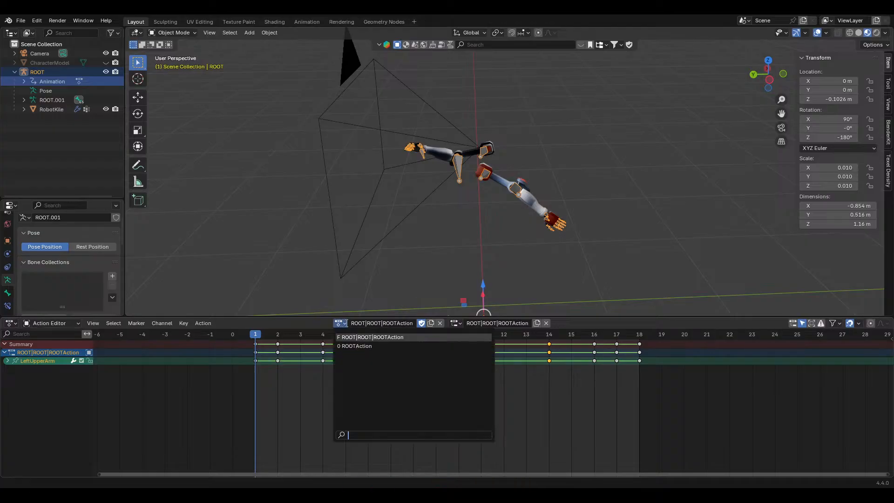
{"action": "left_click", "coordinate": [340, 323]}
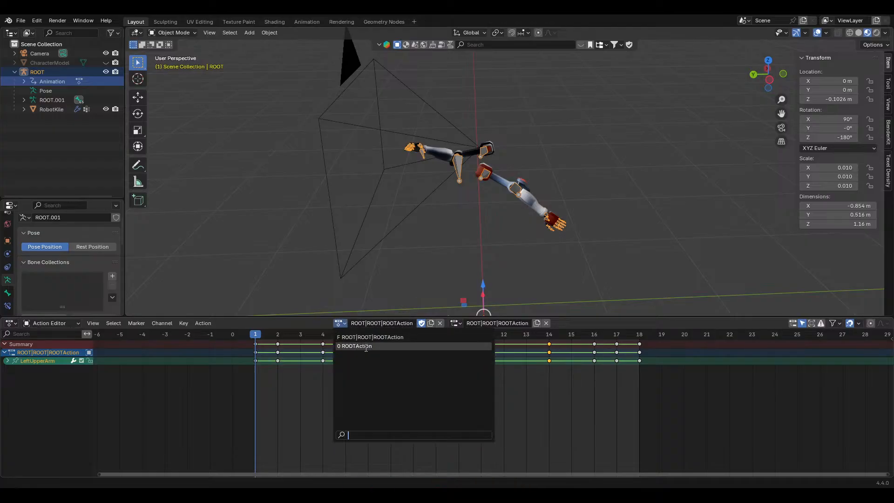
{"action": "left_click", "coordinate": [366, 350]}
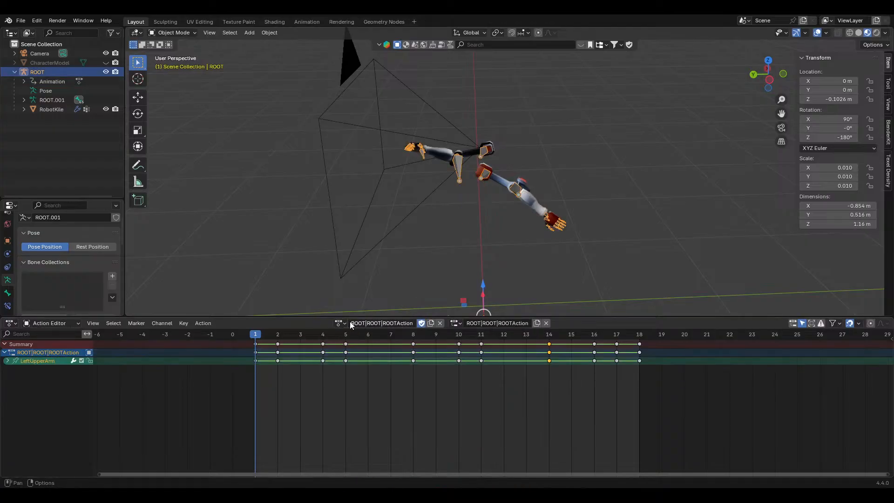
{"action": "left_click", "coordinate": [340, 323]}
{"action": "key", "text": "Escape"}
{"action": "left_click", "coordinate": [385, 336]}
{"action": "left_click_drag", "start_coordinate": [385, 336], "coordinate": [436, 334]}
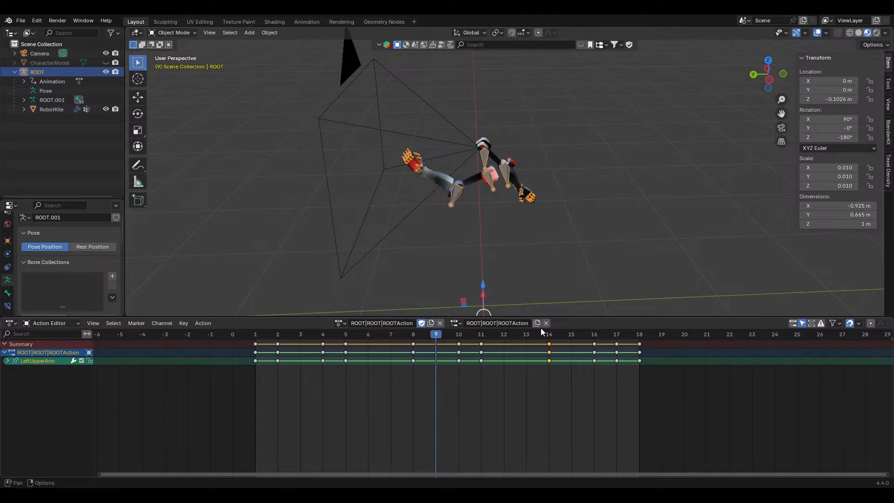
Examine the LeftUpperArm keyframe channels and the arm pose at frame 9
{"action": "left_click", "coordinate": [7, 361]}
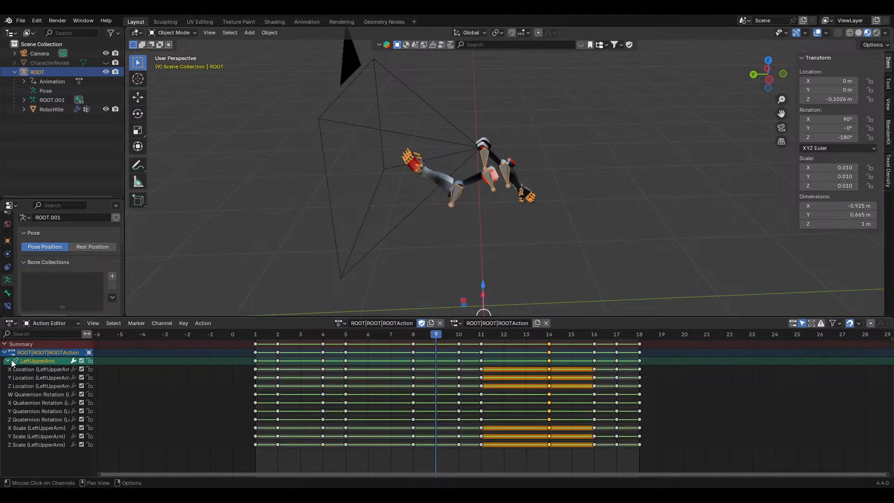
{"action": "left_click", "coordinate": [8, 361]}
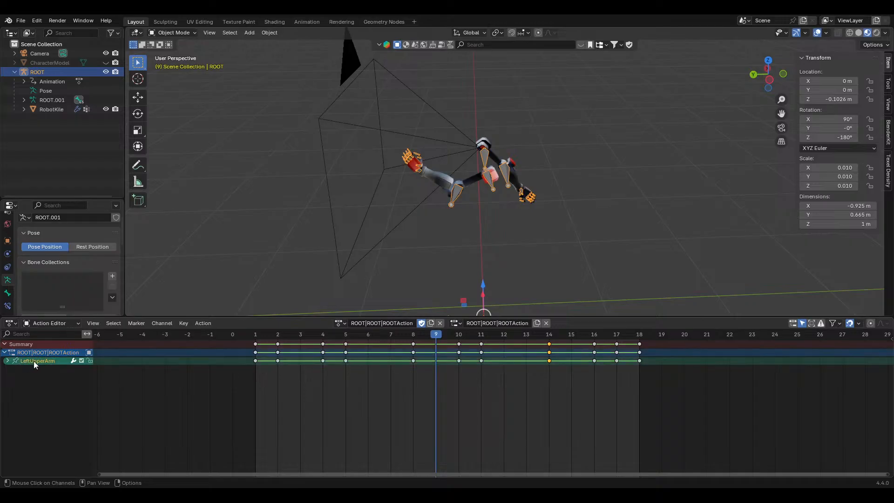
{"action": "middle_click_drag", "start_coordinate": [536, 216], "coordinate": [393, 211]}
{"action": "scroll", "coordinate": [390, 211], "scroll_direction": "up", "scroll_amount": 3}
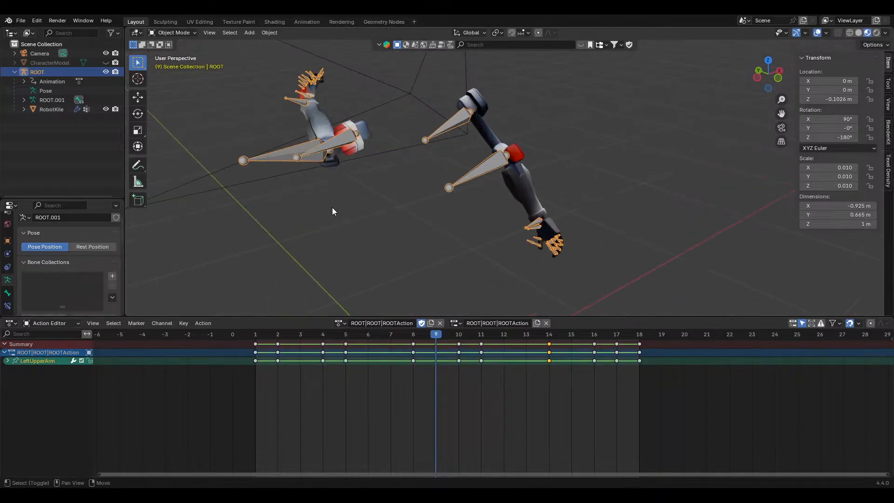
{"action": "middle_click_drag", "start_coordinate": [332, 208], "coordinate": [518, 224], "text": "shift"}
{"action": "left_click", "coordinate": [46, 323]}
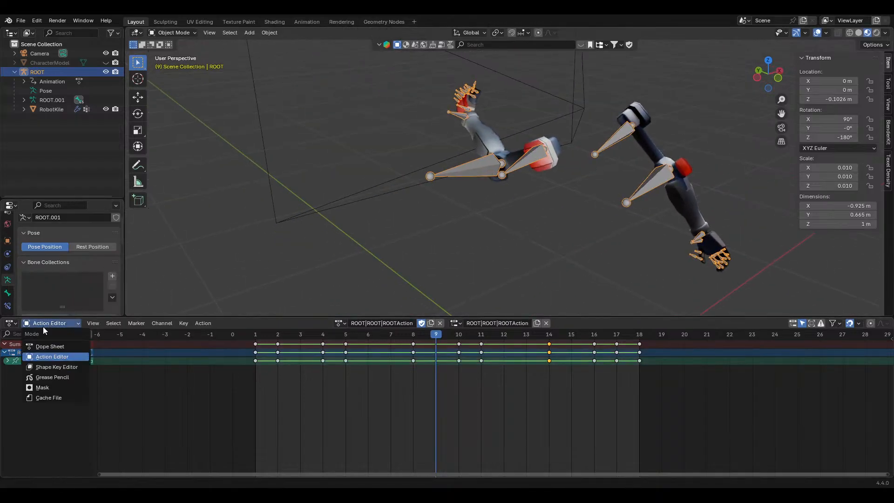
{"action": "left_click", "coordinate": [43, 357]}
{"action": "left_click", "coordinate": [169, 33]}
{"action": "left_click", "coordinate": [171, 43]}
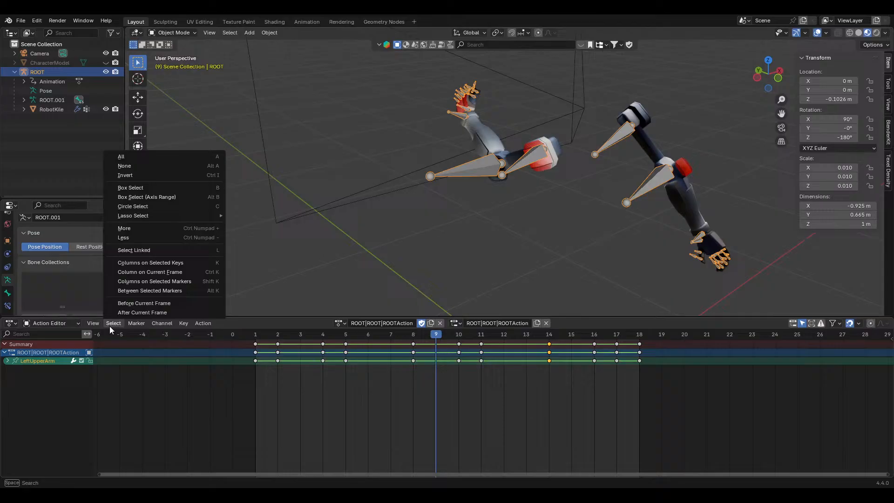
{"action": "left_click", "coordinate": [93, 323]}
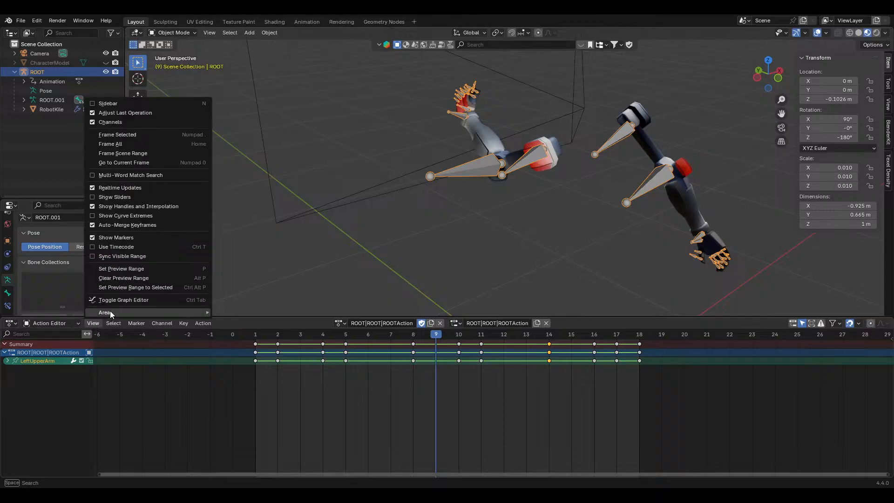
{"action": "mouse_move", "coordinate": [118, 325]}
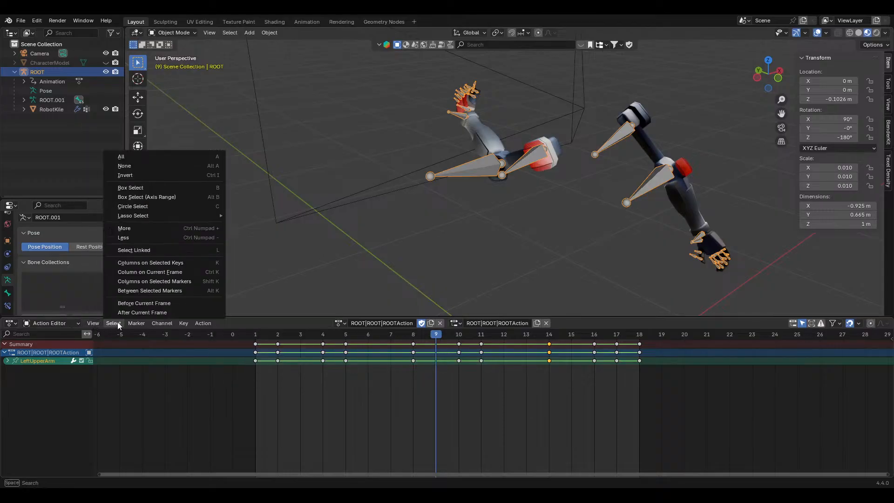
{"action": "mouse_move", "coordinate": [203, 325]}
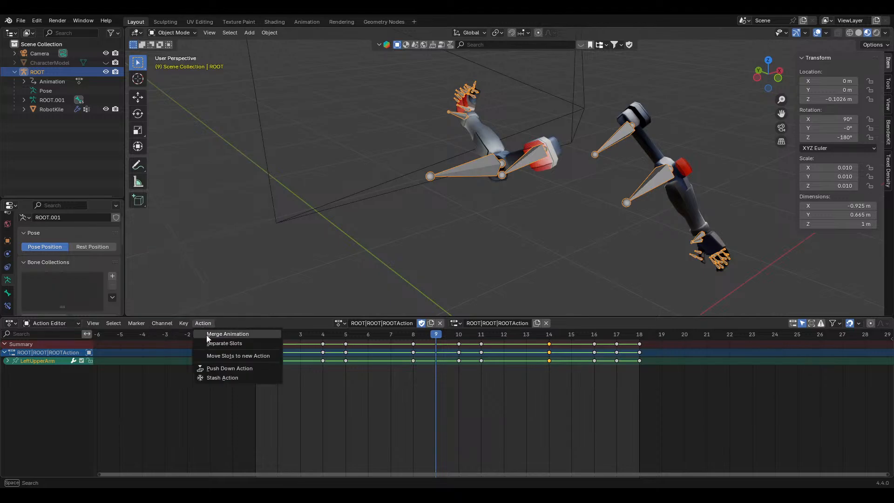
{"action": "left_click", "coordinate": [222, 375]}
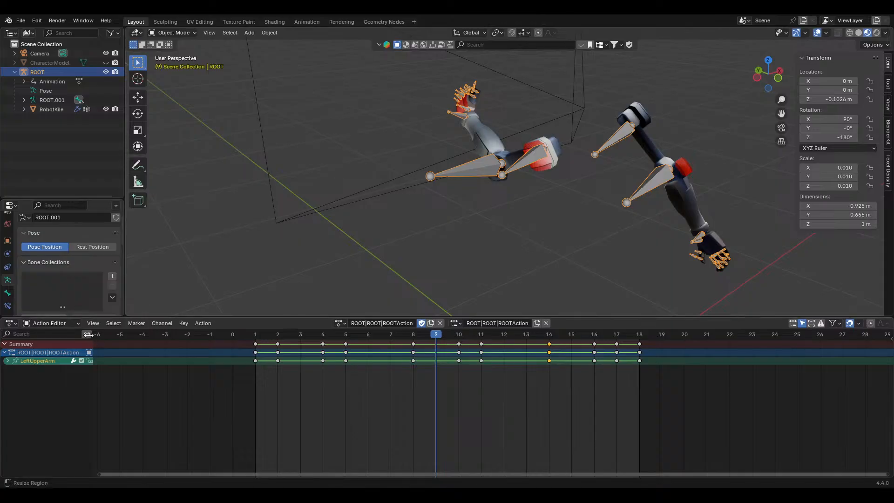
{"action": "right_click", "coordinate": [32, 352]}
{"action": "right_click", "coordinate": [62, 354]}
{"action": "left_click", "coordinate": [203, 324]}
{"action": "right_click", "coordinate": [43, 353]}
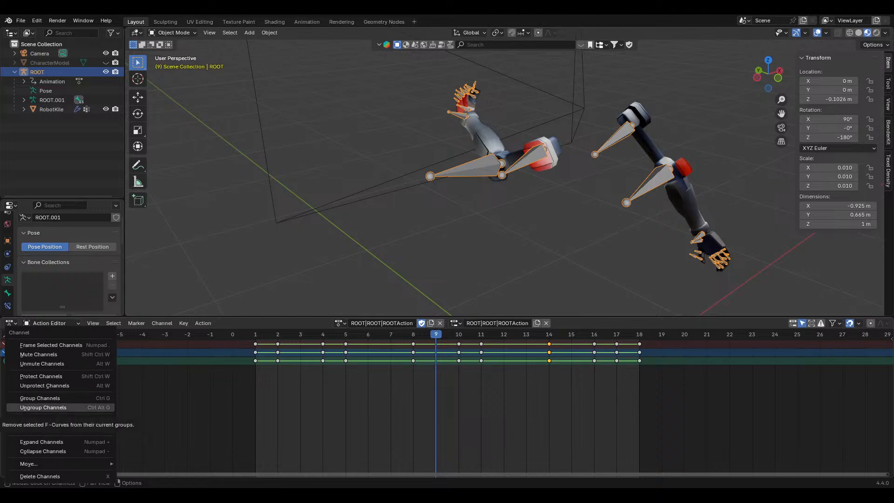
Try unlinking the action from ROOT, scrub the timeline, and undo the unlinking
{"action": "left_click", "coordinate": [441, 324]}
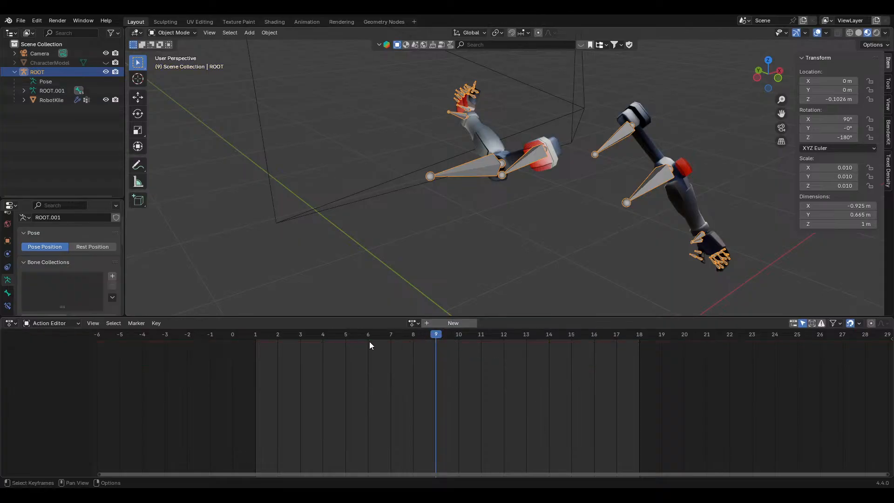
{"action": "left_click_drag", "start_coordinate": [369, 335], "coordinate": [324, 326]}
{"action": "key", "text": "ctrl+z"}
{"action": "key", "text": "ctrl+z"}
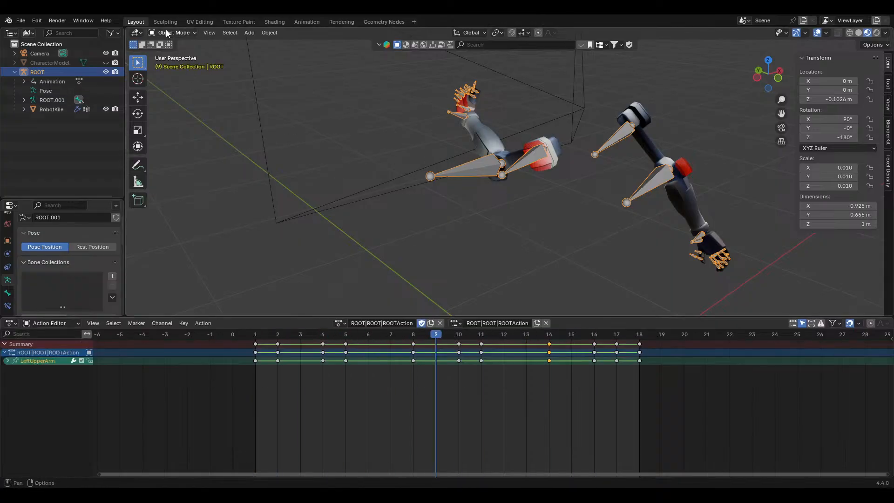
Switch ROOT to Pose Mode and select all of its bones to list every bone's channels
{"action": "left_click", "coordinate": [166, 32]}
{"action": "left_click", "coordinate": [171, 56]}
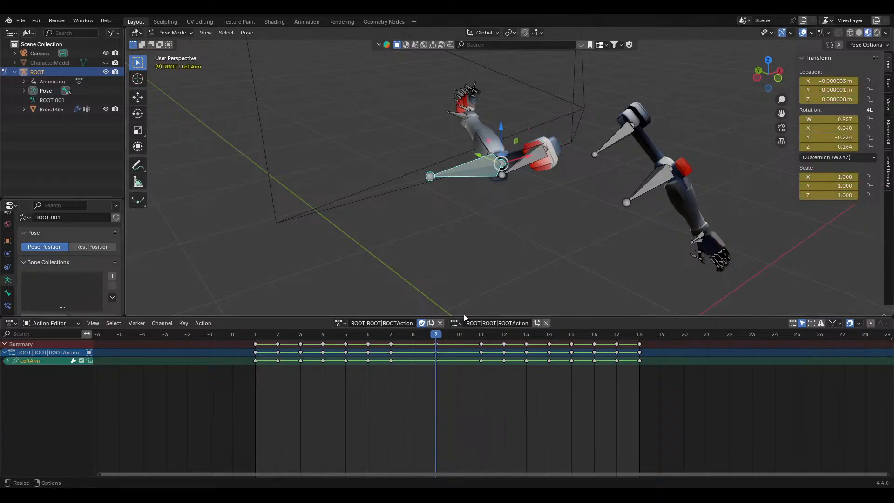
{"action": "left_click", "coordinate": [517, 163]}
{"action": "key", "text": "a"}
{"action": "left_click", "coordinate": [349, 379]}
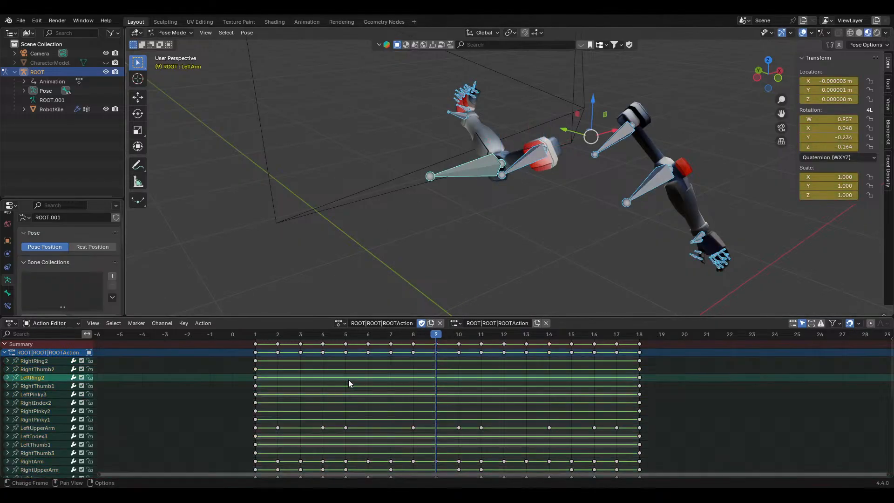
Scrub the full armature animation and set the current frame to 1
{"action": "scroll", "coordinate": [323, 378], "scroll_direction": "down", "scroll_amount": 2}
{"action": "scroll", "coordinate": [326, 375], "scroll_direction": "down", "scroll_amount": 4}
{"action": "mouse_move", "coordinate": [421, 335]}
{"action": "left_mouse_down"}
{"action": "mouse_move", "coordinate": [526, 336]}
{"action": "mouse_move", "coordinate": [414, 337]}
{"action": "left_mouse_up"}
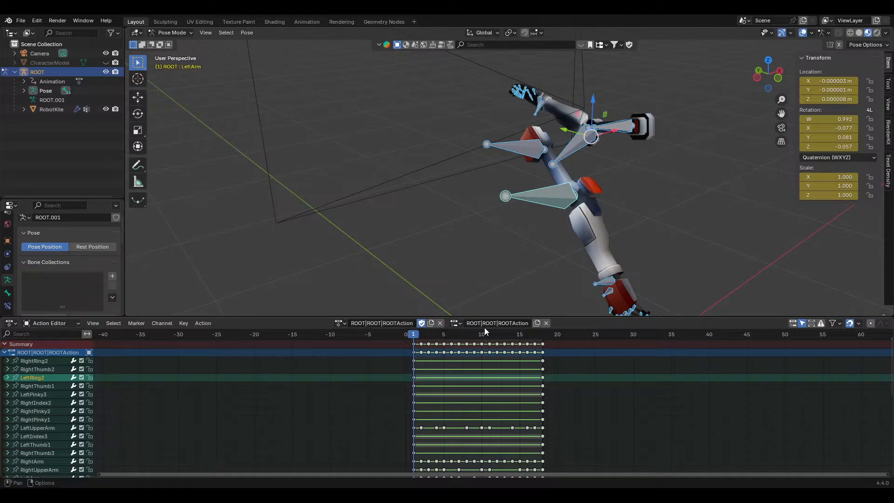
{"action": "left_click", "coordinate": [437, 338]}
{"action": "key", "text": "shift+Left"}
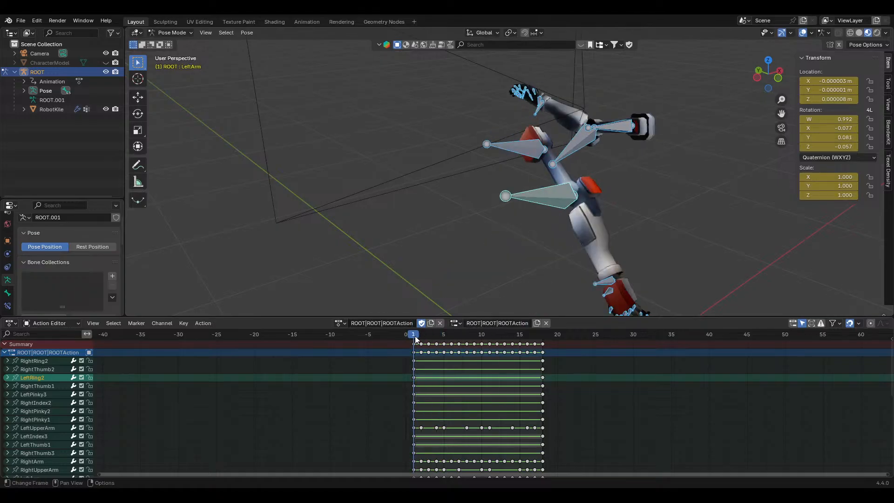
Try unlinking ROOT's action in Pose Mode and pasting keyframes, and undo the unlinking
{"action": "left_click", "coordinate": [439, 322]}
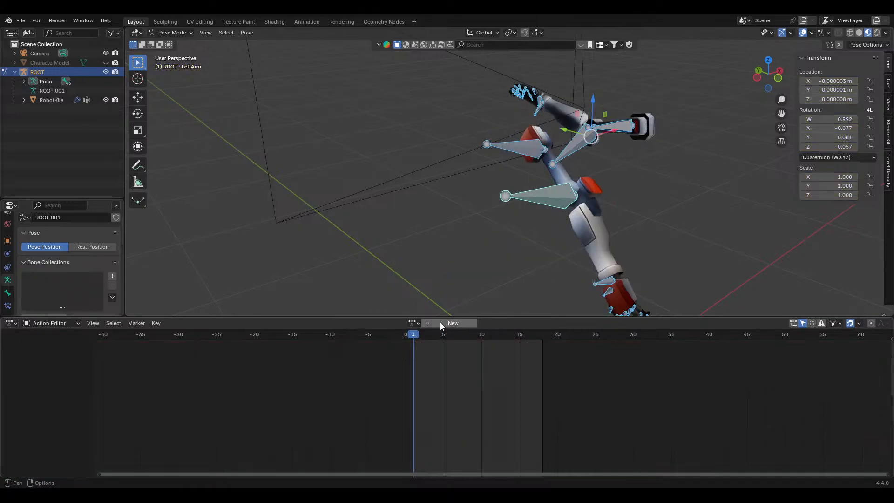
{"action": "left_click", "coordinate": [440, 322]}
{"action": "key", "text": "ctrl+v"}
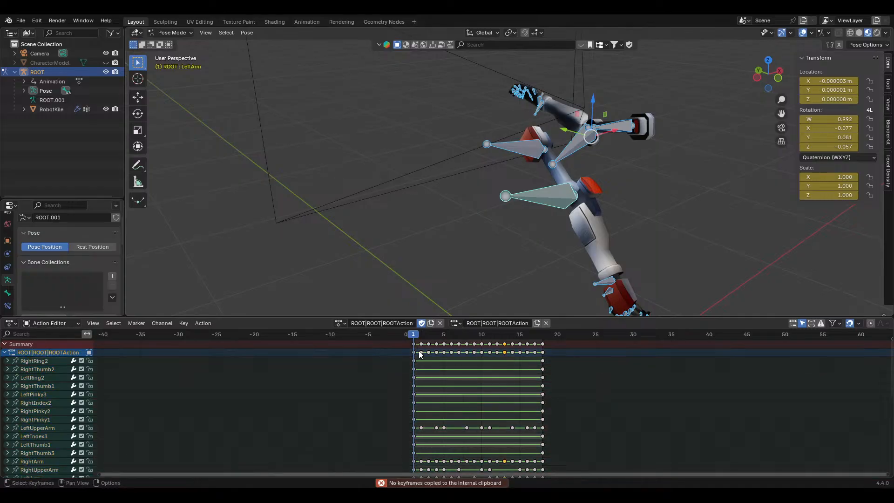
Rename ROOT's assigned action to RunningAnim
{"action": "left_click", "coordinate": [362, 324]}
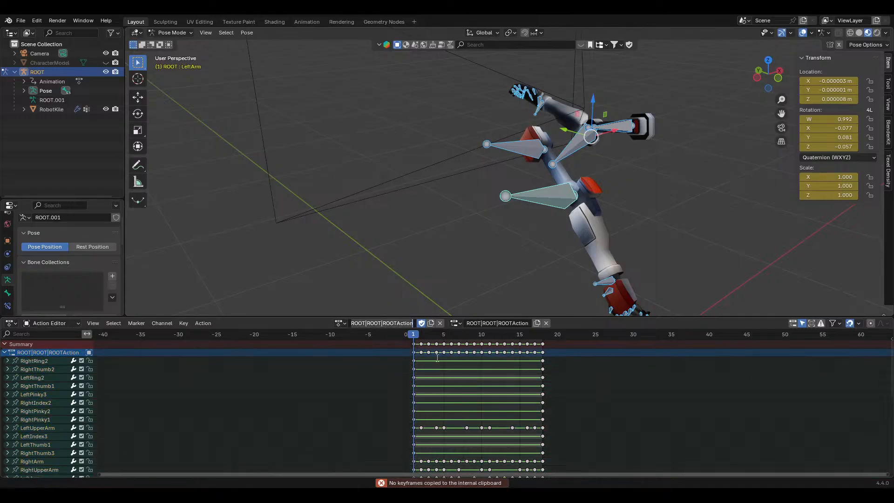
{"action": "key", "text": "ctrl+a"}
{"action": "key", "text": "BackSpace"}
{"action": "type", "text": "RunningAnim"}
{"action": "key", "text": "Return"}
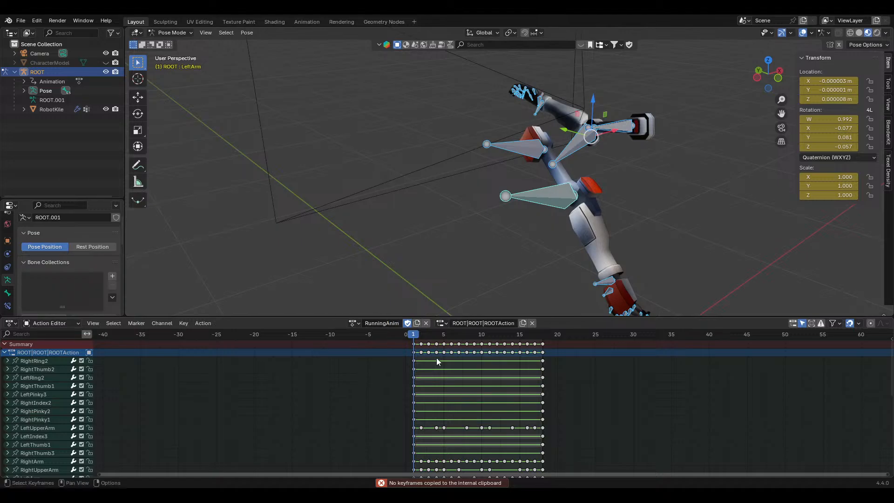
Rename the action's slot to RunningAnim and save the Blender file
{"action": "left_click", "coordinate": [498, 323]}
{"action": "type", "text": "Runn"}
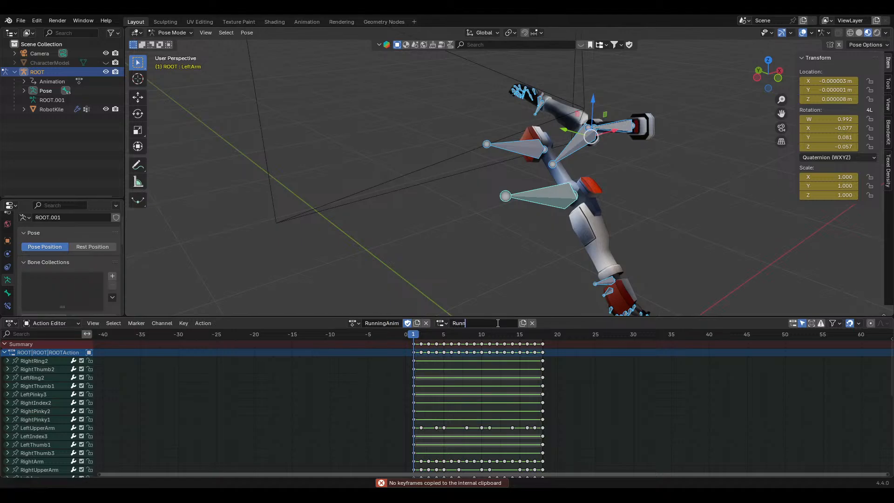
{"action": "type", "text": "ingAnim"}
{"action": "key", "text": "Return"}
{"action": "key", "text": "ctrl+s"}
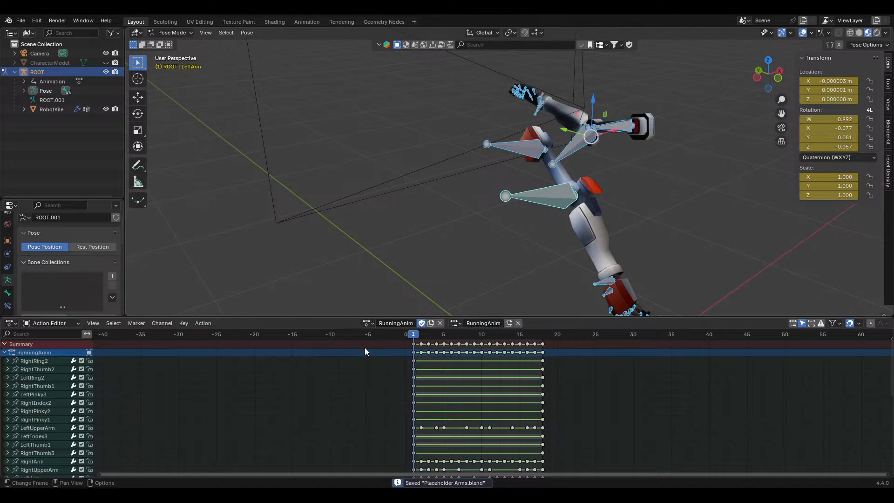
Select all RunningAnim keyframes and ROOT's hierarchy, and export the animated arms as FBX
{"action": "left_click", "coordinate": [465, 395]}
{"action": "key", "text": "a"}
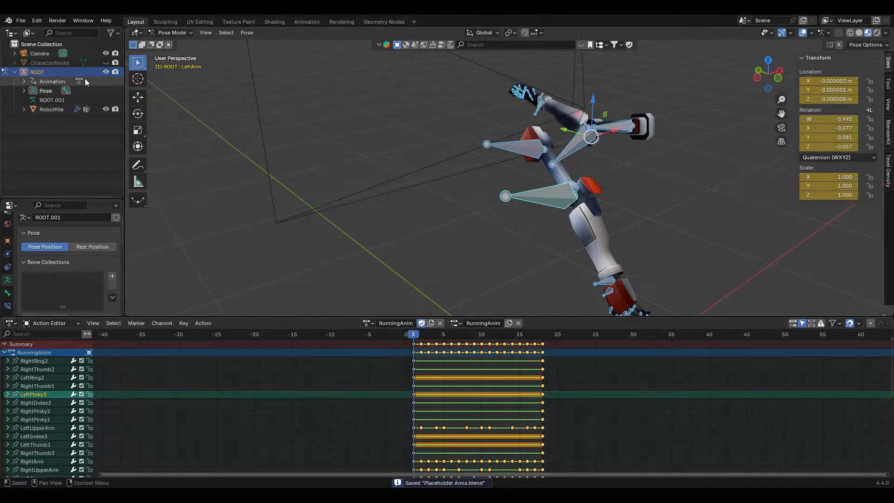
{"action": "right_click", "coordinate": [46, 71]}
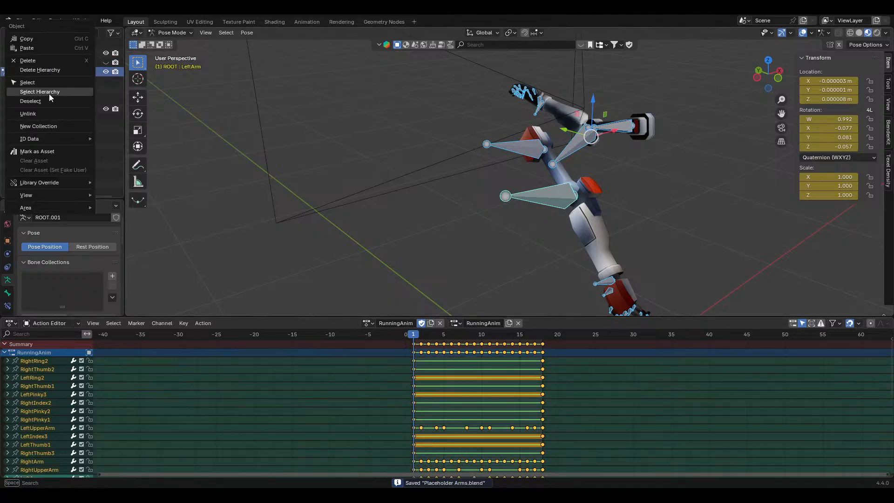
{"action": "left_click", "coordinate": [21, 21]}
{"action": "mouse_move", "coordinate": [36, 160]}
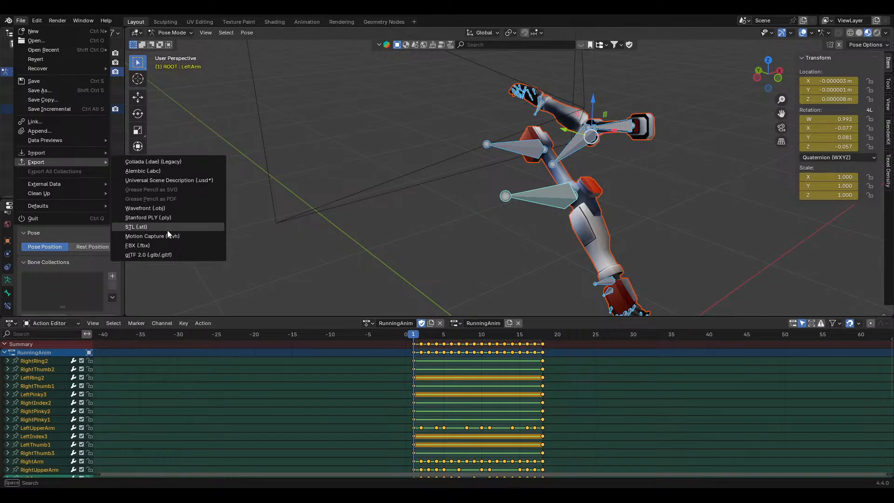
{"action": "left_click", "coordinate": [174, 245]}
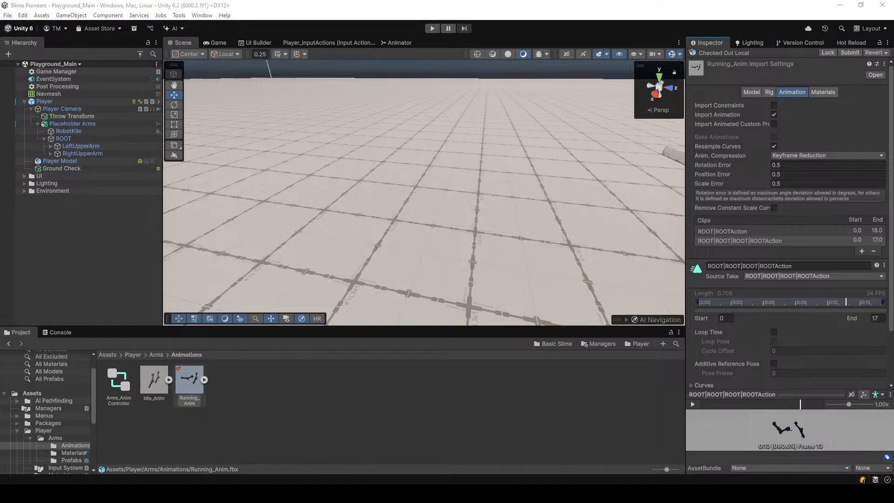
Switch to Unity, inspect the reimported Running_Anim asset's animation import settings and play its Scene clip preview
{"action": "left_click", "coordinate": [191, 387]}
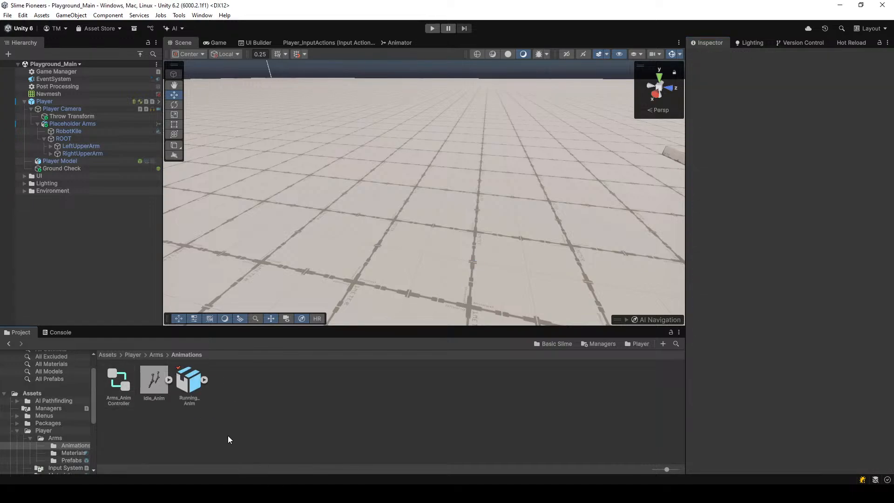
{"action": "left_click", "coordinate": [192, 396]}
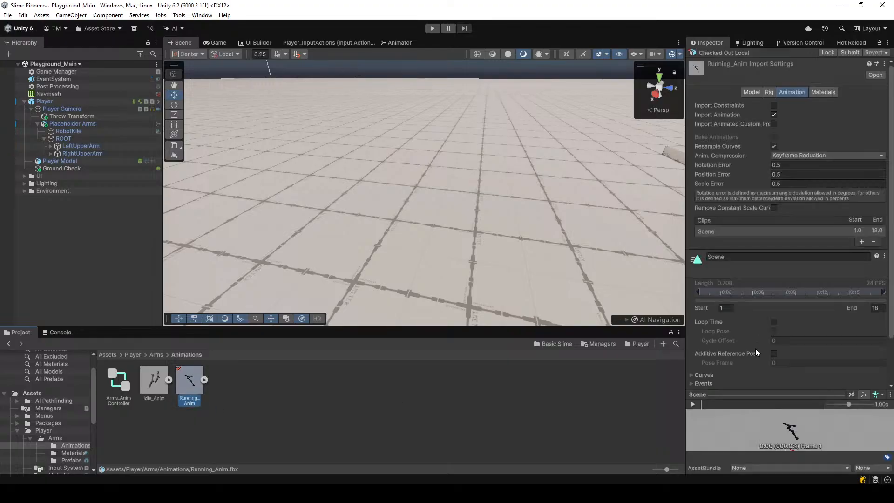
{"action": "scroll", "coordinate": [748, 349], "scroll_direction": "down", "scroll_amount": 3}
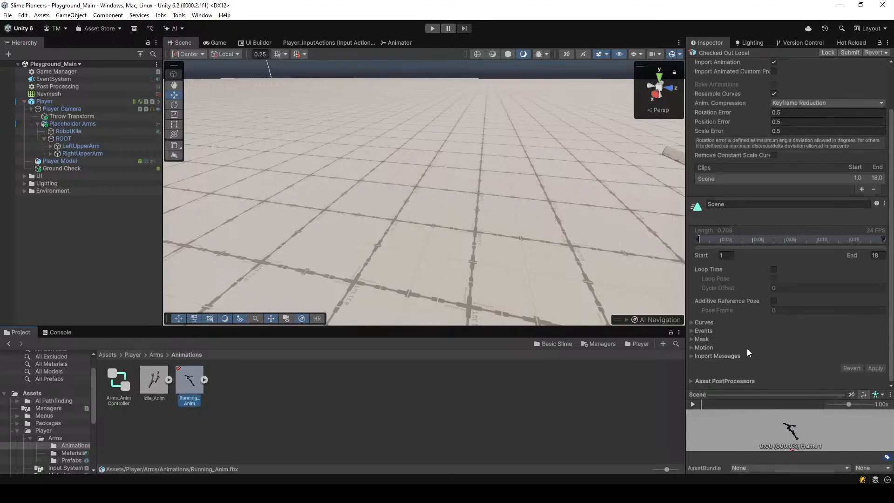
{"action": "left_click", "coordinate": [693, 404]}
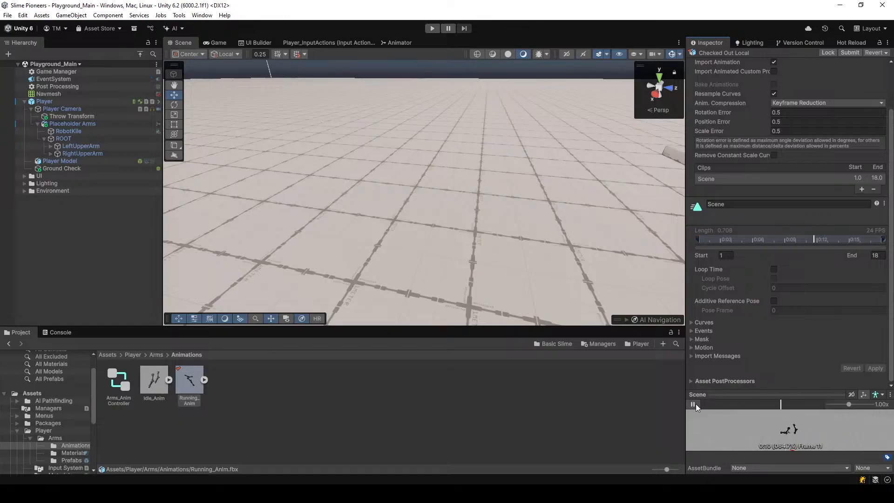
Stop the clip preview and rename the imported Scene clip to RunningAnim
{"action": "left_click", "coordinate": [696, 404]}
{"action": "left_click", "coordinate": [727, 204]}
{"action": "type", "text": "RunningAnim"}
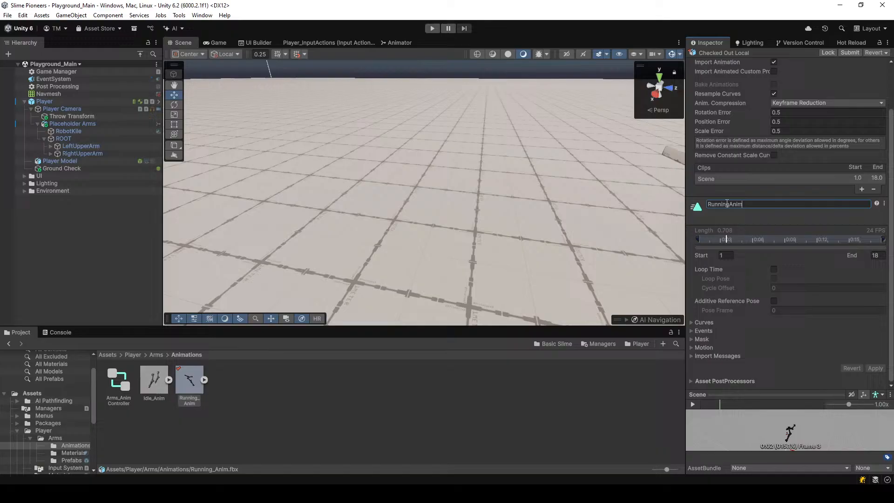
{"action": "key", "text": "Return"}
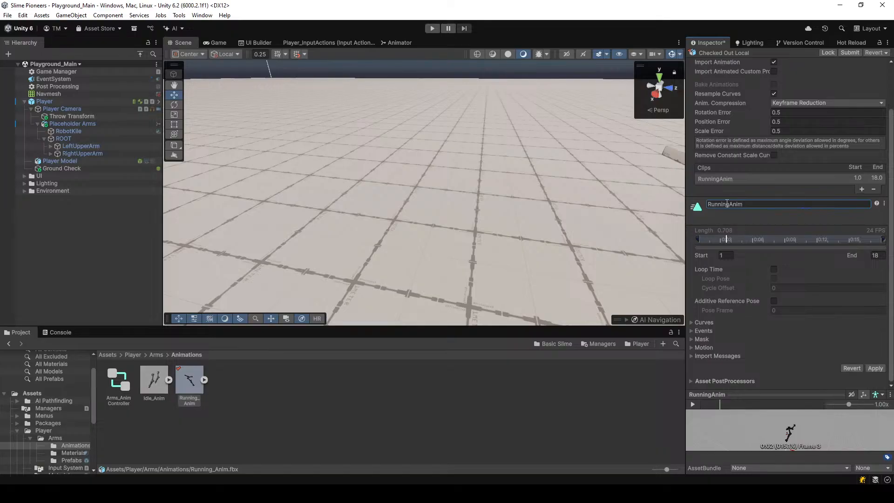
Check out the arms' Animator controller and assign the RunningAnim clip as the Running state's motion
{"action": "left_click", "coordinate": [400, 43]}
{"action": "left_click", "coordinate": [452, 138]}
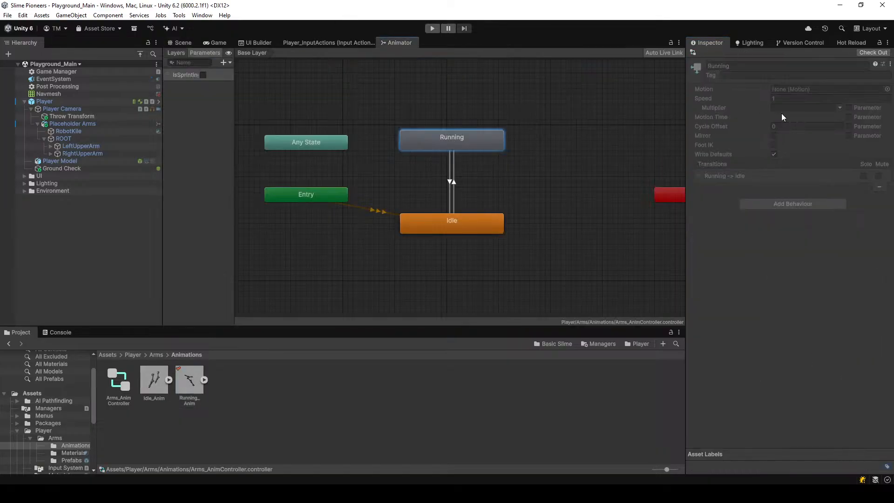
{"action": "left_click", "coordinate": [873, 53]}
{"action": "left_click_drag", "start_coordinate": [189, 380], "coordinate": [793, 89]}
{"action": "left_click", "coordinate": [890, 88]}
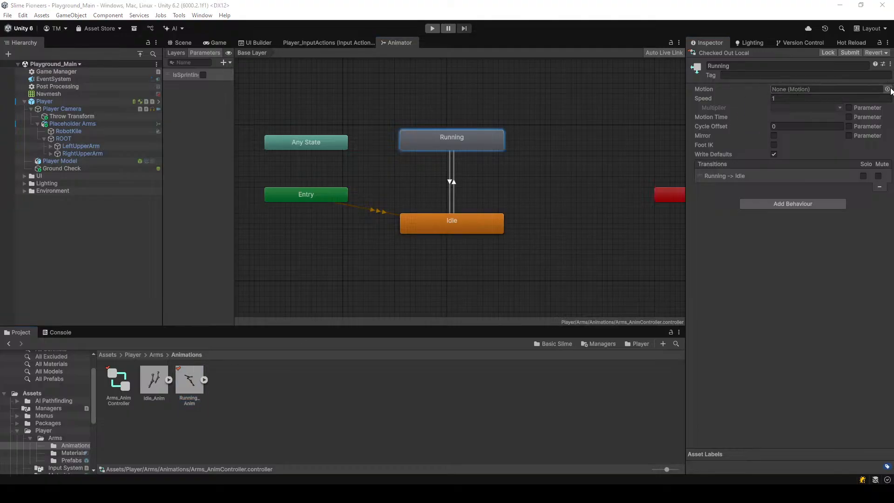
{"action": "double_click", "coordinate": [807, 117]}
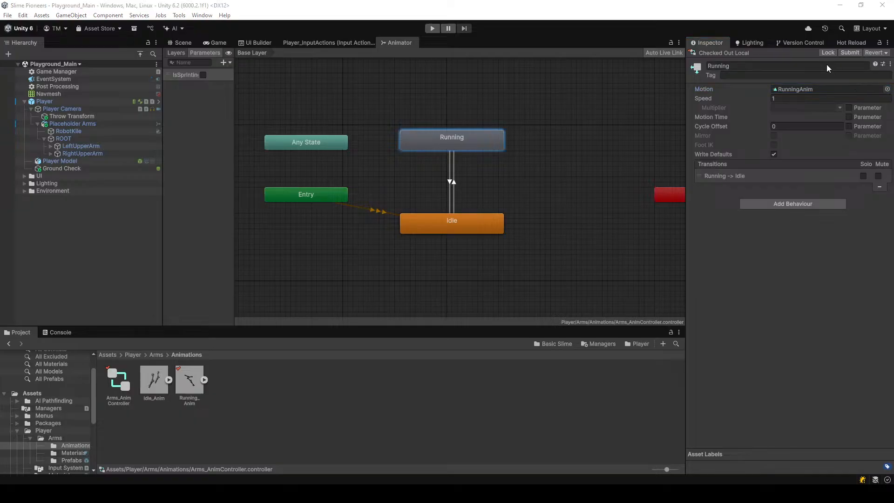
Rename the Running_Anim asset's clip to Running Anim and apply the import settings
{"action": "left_click", "coordinate": [189, 380]}
{"action": "left_click", "coordinate": [732, 257]}
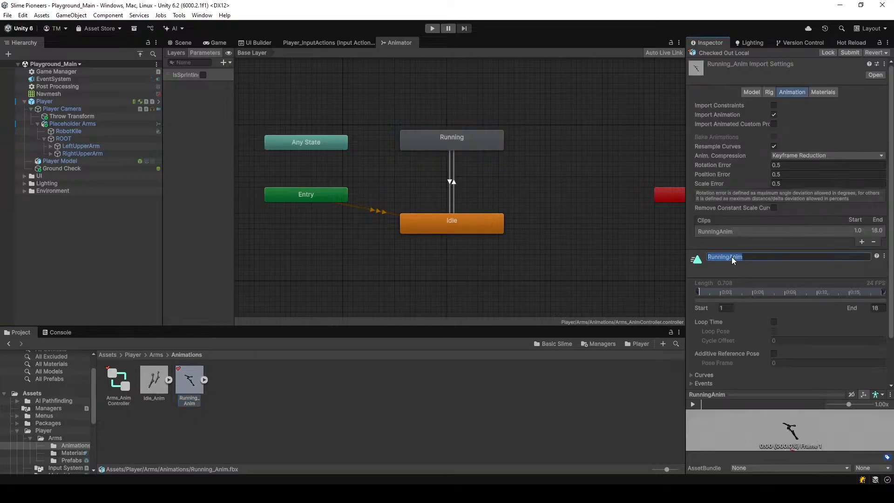
{"action": "left_click", "coordinate": [732, 257]}
{"action": "scroll", "coordinate": [753, 284], "scroll_direction": "down", "scroll_amount": 2}
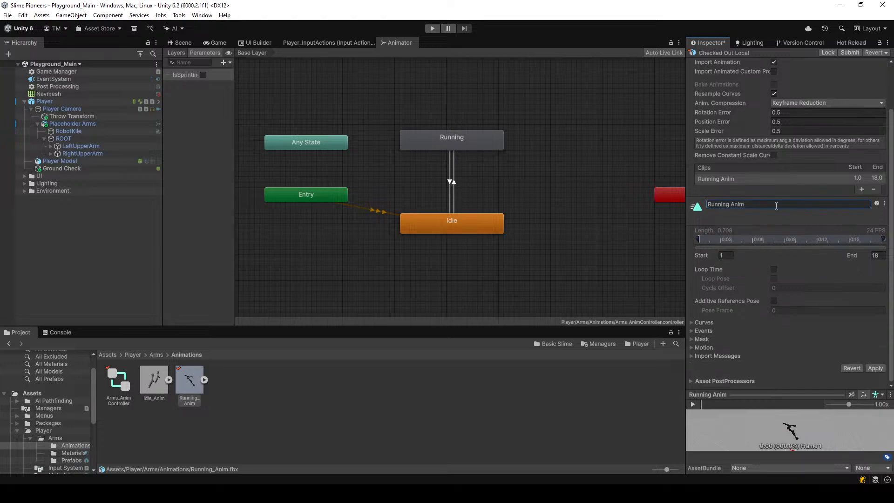
{"action": "left_click", "coordinate": [875, 368]}
Enter Play mode in the Game view and move the player forward to test the running arms
{"action": "left_click", "coordinate": [215, 43]}
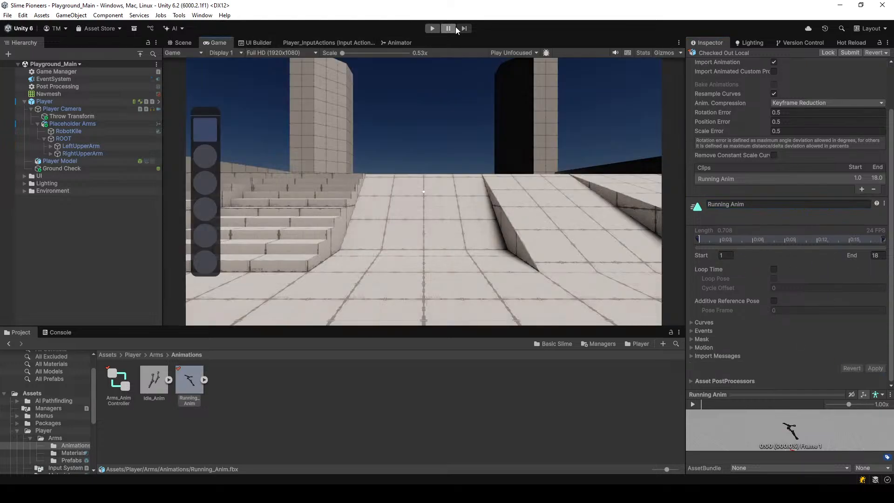
{"action": "left_click", "coordinate": [432, 28]}
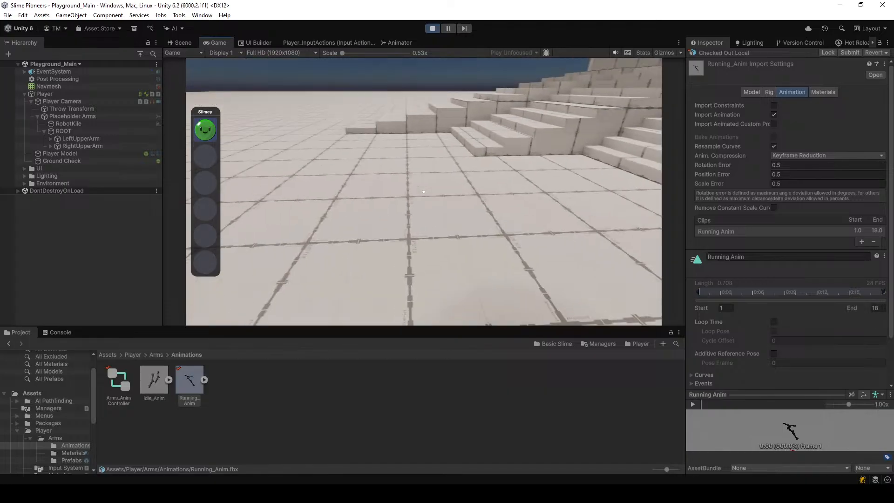
{"action": "key", "text": "w"}
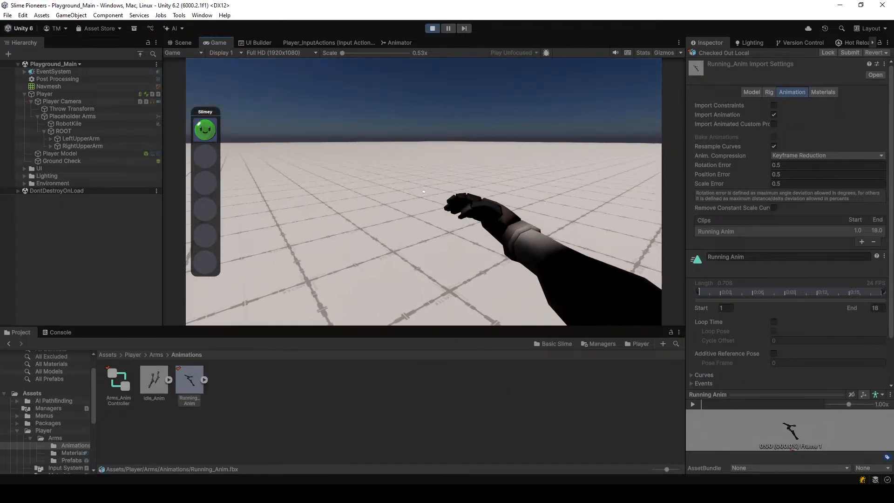
{"action": "key", "text": "Escape"}
Enable Loop Time for the Running Anim clip and apply the import settings
{"action": "scroll", "coordinate": [778, 263], "scroll_direction": "down", "scroll_amount": 1}
{"action": "scroll", "coordinate": [778, 262], "scroll_direction": "down", "scroll_amount": 1}
{"action": "left_click", "coordinate": [774, 269]}
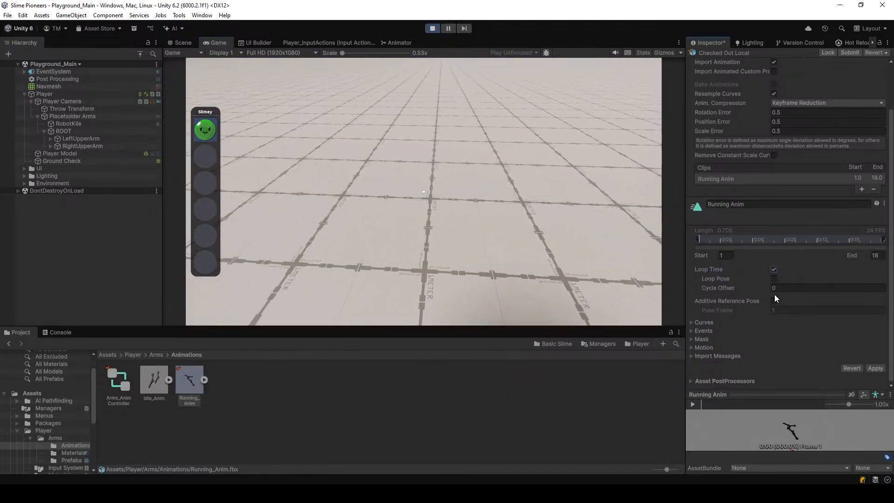
{"action": "left_click", "coordinate": [876, 368]}
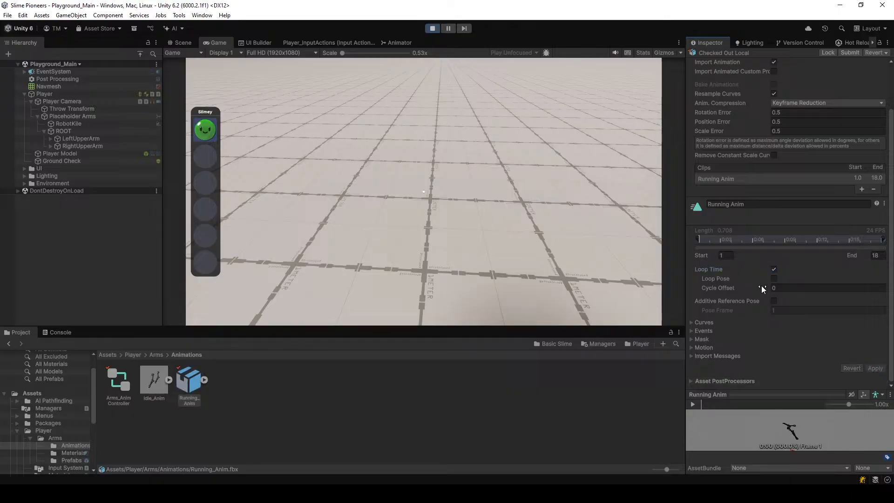
Run around in the Game view to check the looping arm animation, and stop Play mode
{"action": "left_click", "coordinate": [575, 217]}
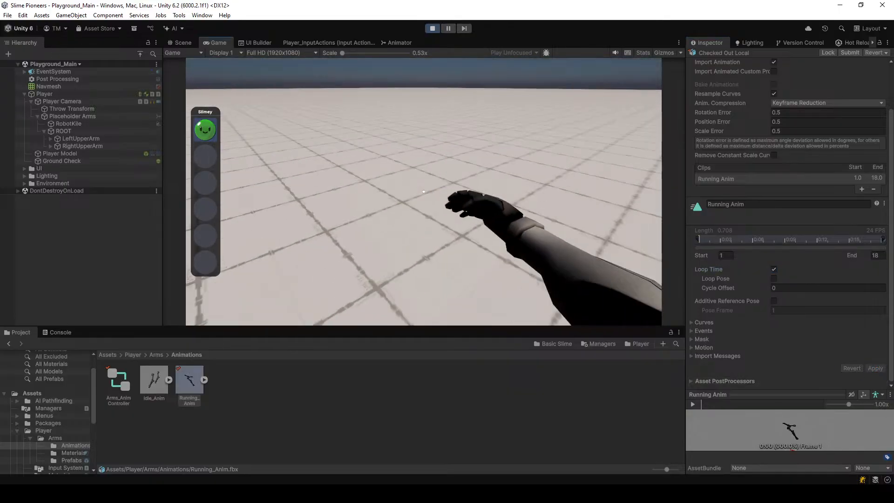
{"action": "key", "text": "w"}
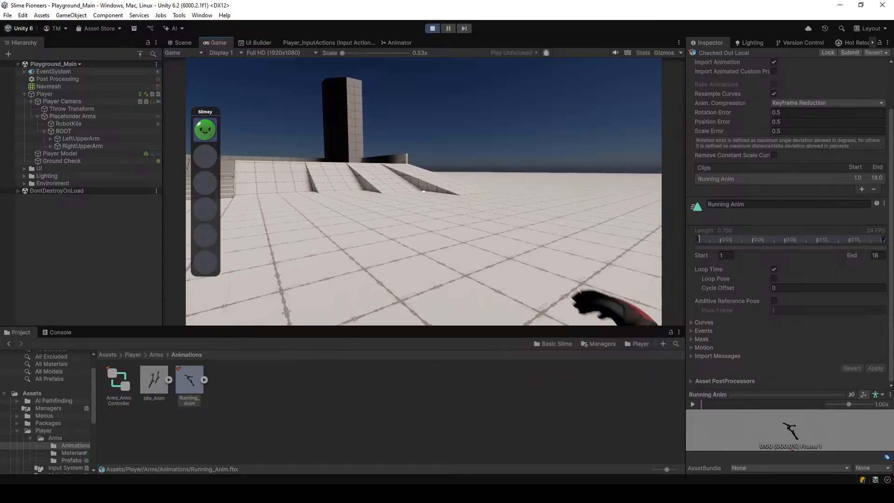
{"action": "key", "text": "w"}
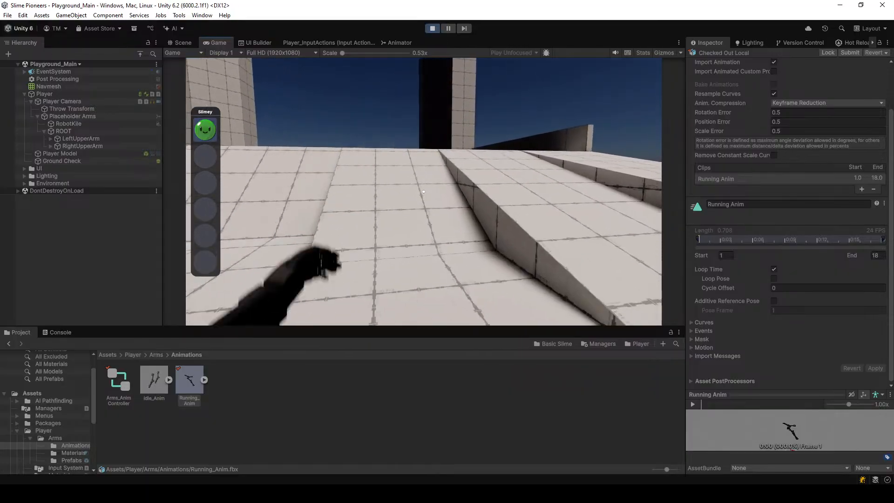
{"action": "key", "text": "w"}
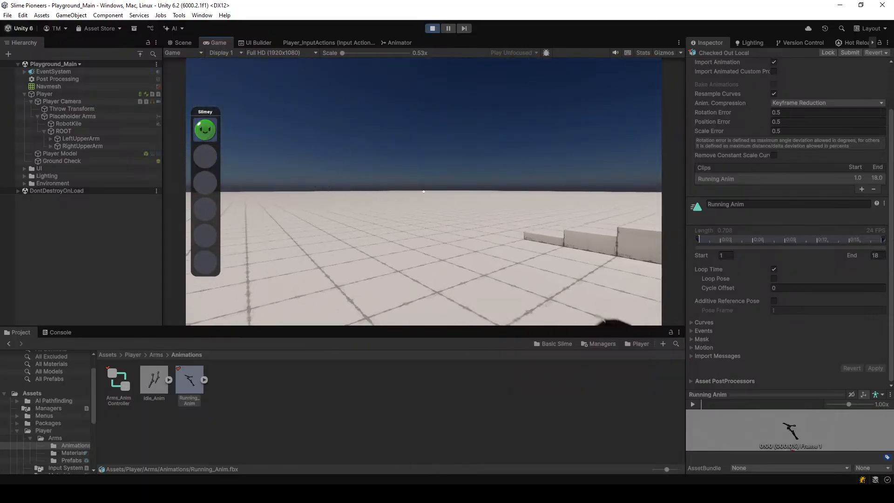
{"action": "key", "text": "w"}
{"action": "key", "text": "Escape"}
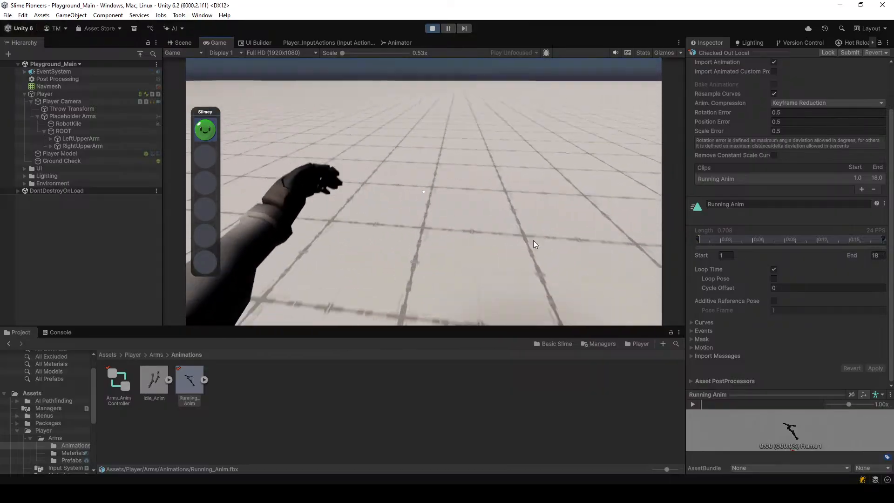
{"action": "key", "text": "w"}
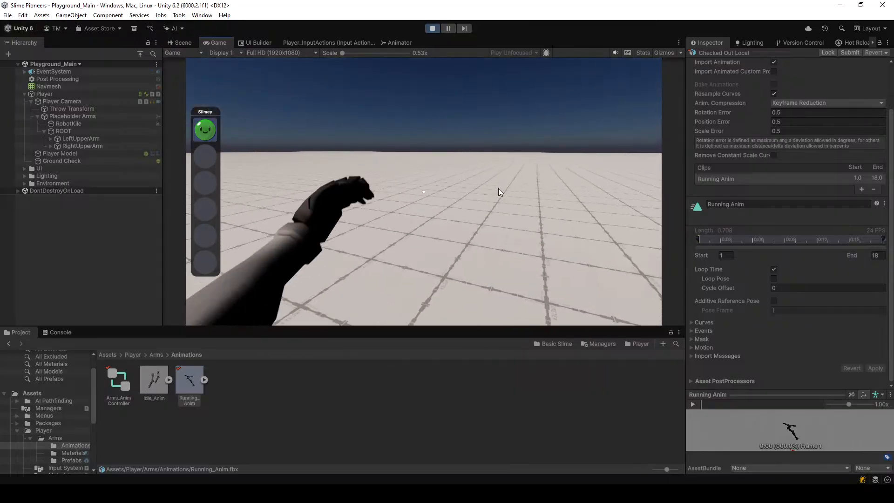
{"action": "key", "text": "w"}
{"action": "key", "text": "Escape"}
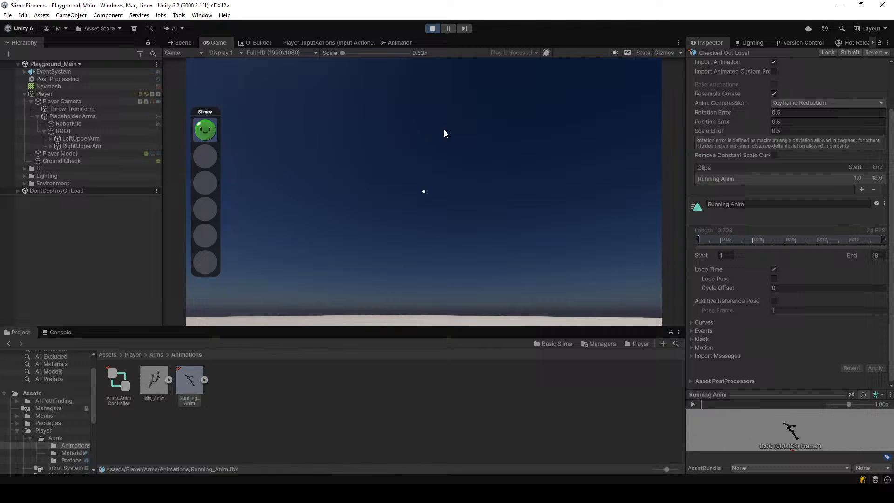
{"action": "left_click", "coordinate": [432, 29]}
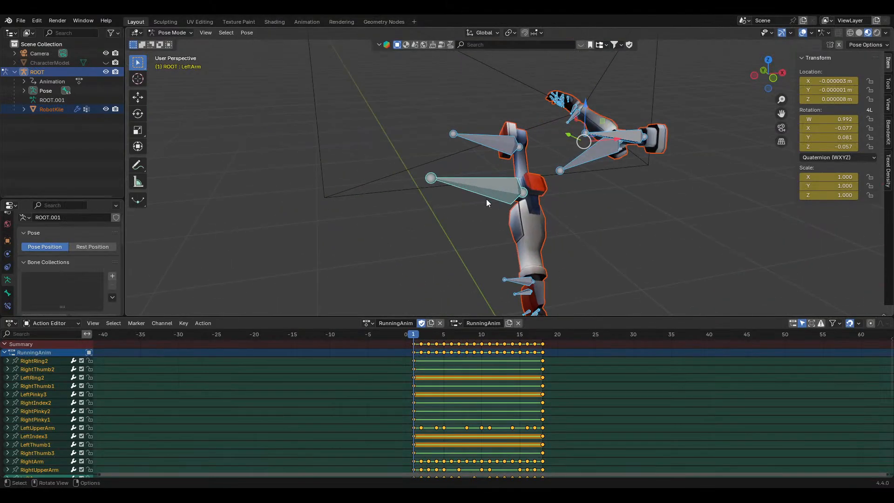
Switch to Blender, play RunningAnim through the camera view and compare the arm poses at frames 1 and 18
{"action": "key", "text": "KP_0"}
{"action": "key", "text": "space"}
{"action": "scroll", "coordinate": [538, 188], "scroll_direction": "up", "scroll_amount": 6}
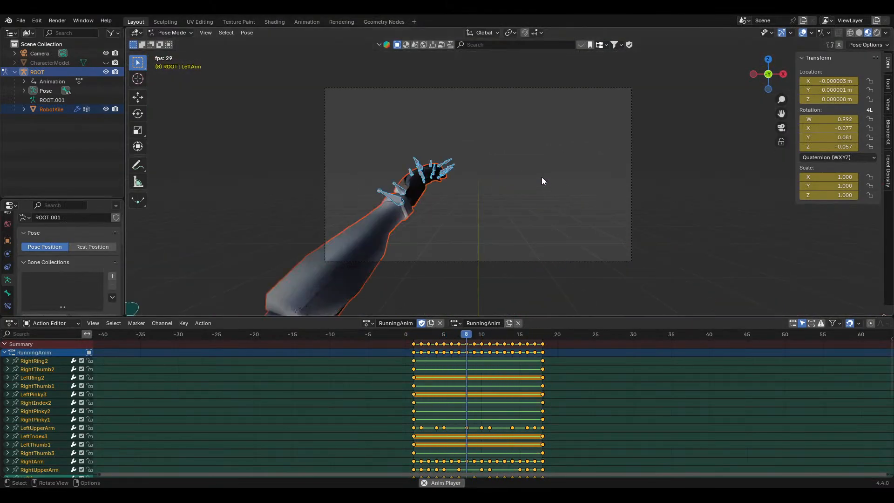
{"action": "scroll", "coordinate": [542, 189], "scroll_direction": "up", "scroll_amount": 3}
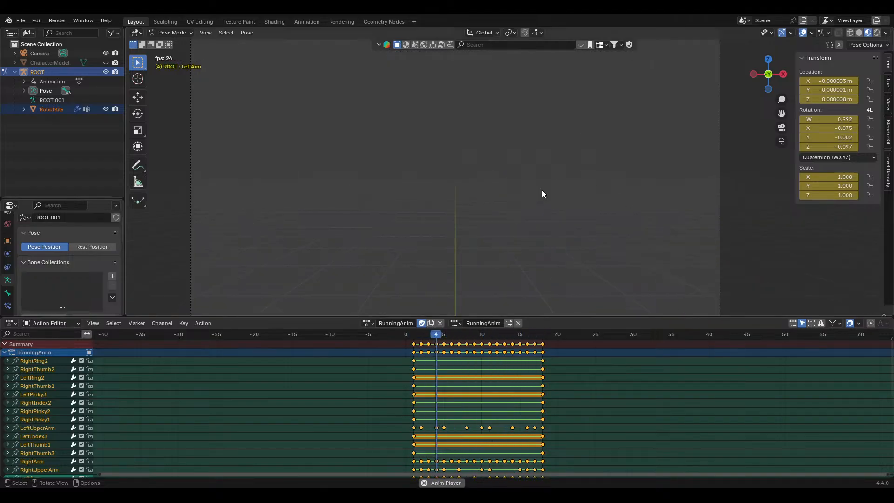
{"action": "key", "text": "space"}
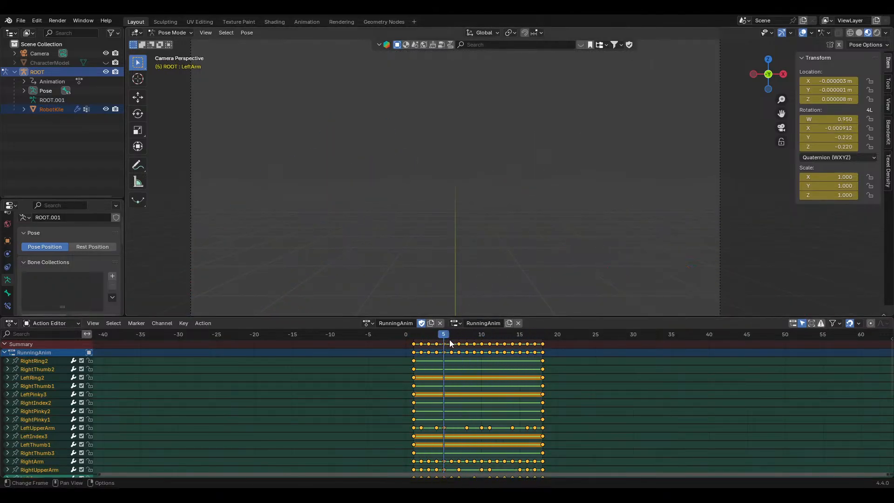
{"action": "left_click_drag", "start_coordinate": [449, 340], "coordinate": [543, 346]}
{"action": "mouse_move", "coordinate": [552, 347]}
{"action": "left_mouse_down"}
{"action": "mouse_move", "coordinate": [531, 345]}
{"action": "mouse_move", "coordinate": [549, 346]}
{"action": "mouse_move", "coordinate": [541, 344]}
{"action": "left_mouse_up"}
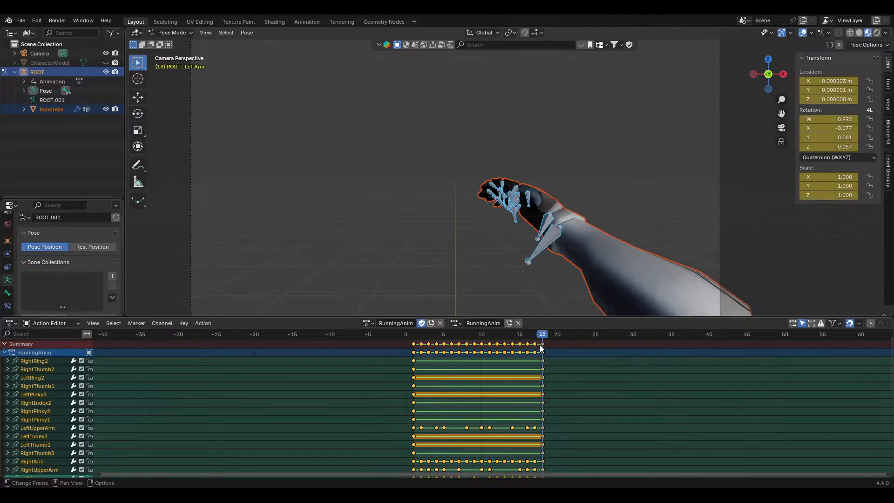
{"action": "left_click", "coordinate": [415, 337]}
Move RunningAnim's final keyframes from frame 18 to frame 19 and save the Blender file
{"action": "key", "text": "alt+a"}
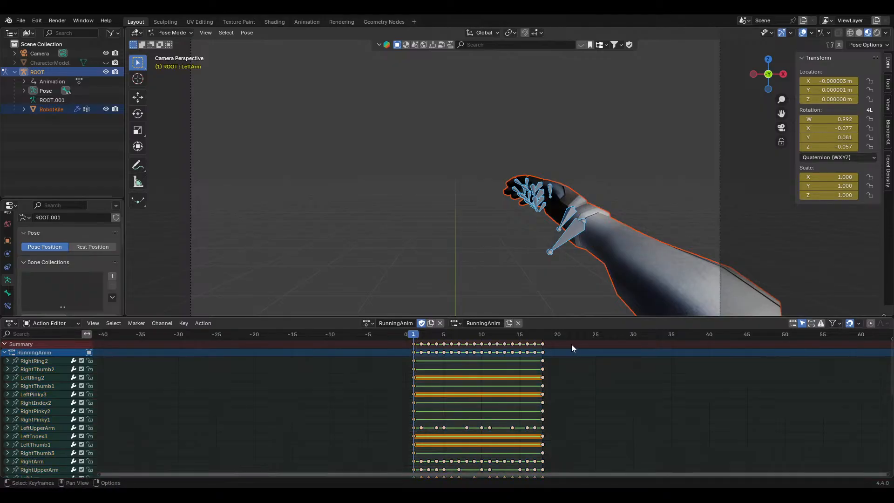
{"action": "key", "text": "shift+Right"}
{"action": "scroll", "coordinate": [558, 352], "scroll_direction": "up", "scroll_amount": 4}
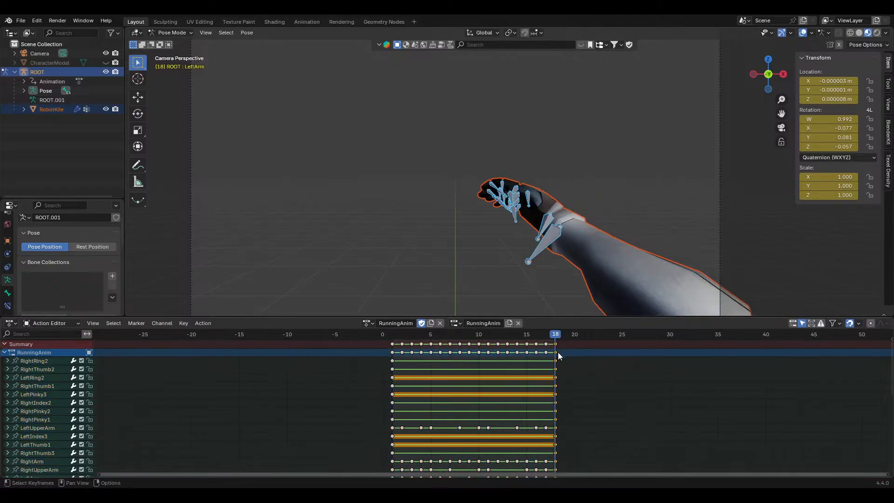
{"action": "scroll", "coordinate": [585, 362], "scroll_direction": "up", "scroll_amount": 4}
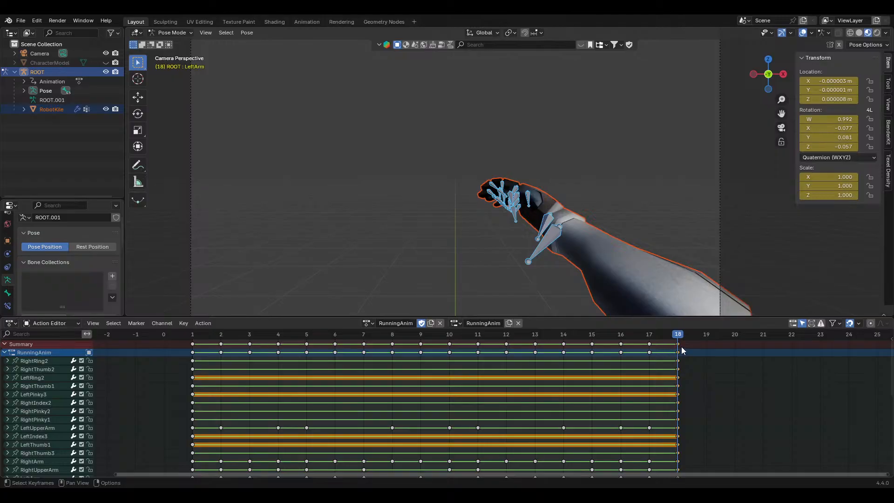
{"action": "key", "text": "ctrl+v"}
{"action": "left_click_drag", "start_coordinate": [679, 345], "coordinate": [702, 347]}
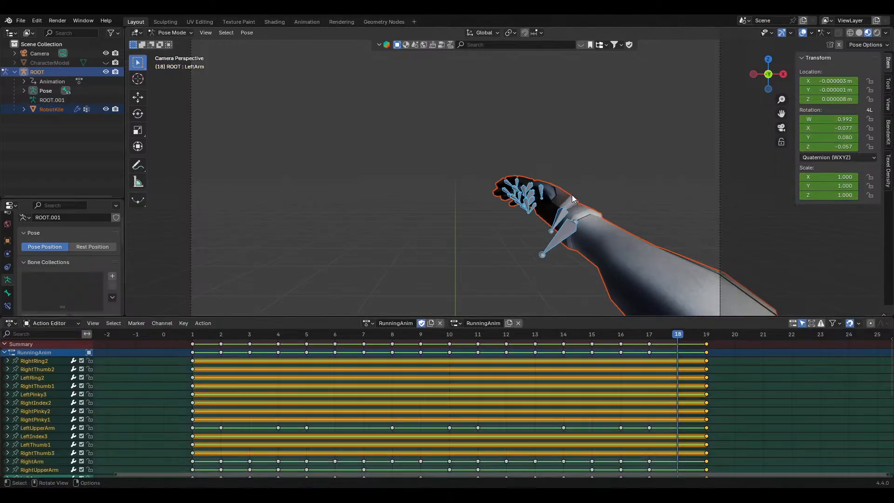
{"action": "left_click", "coordinate": [721, 370]}
{"action": "key", "text": "ctrl+s"}
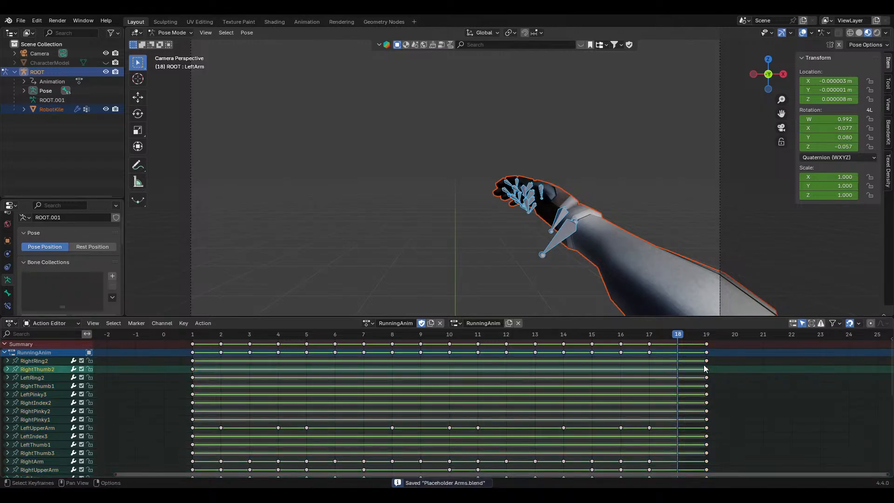
Play and scrub RunningAnim to check the loop, and try removing the keyframes at frame 17
{"action": "key", "text": "space"}
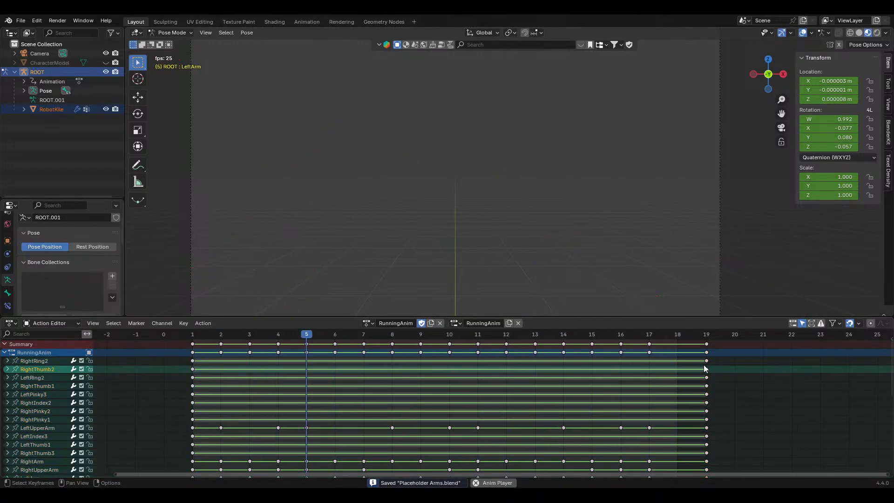
{"action": "key", "text": "space"}
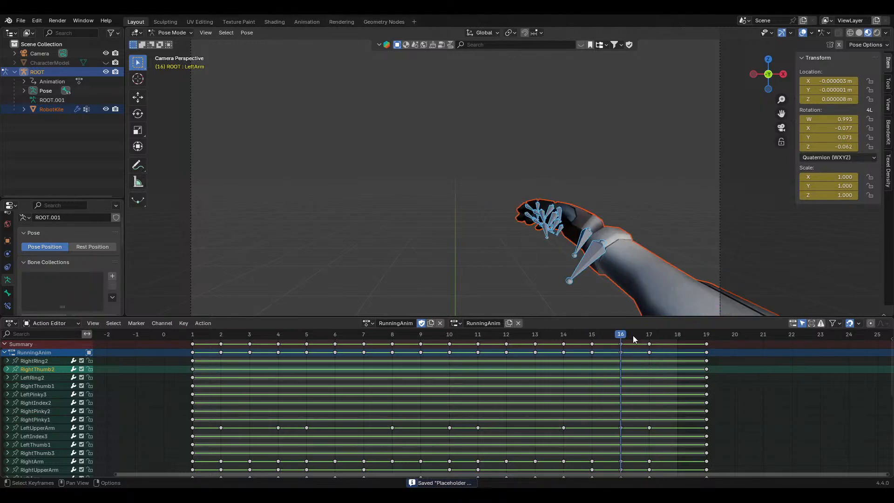
{"action": "left_click_drag", "start_coordinate": [633, 337], "coordinate": [437, 359]}
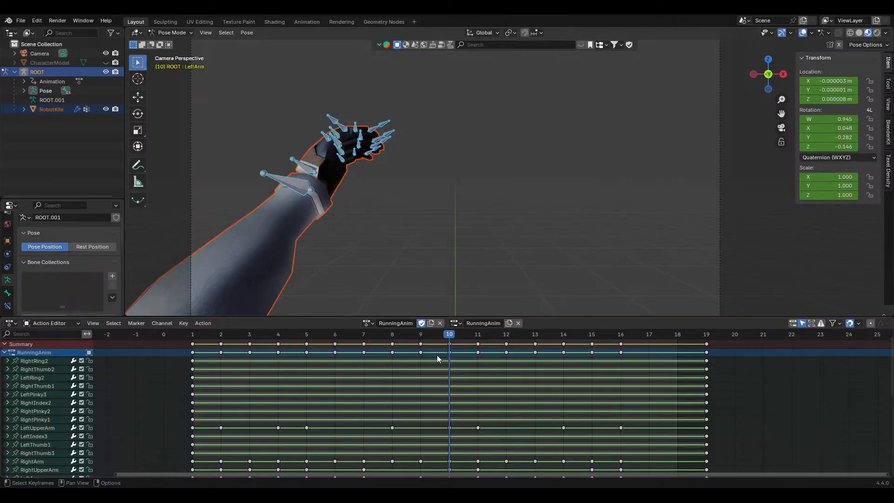
{"action": "key", "text": "space"}
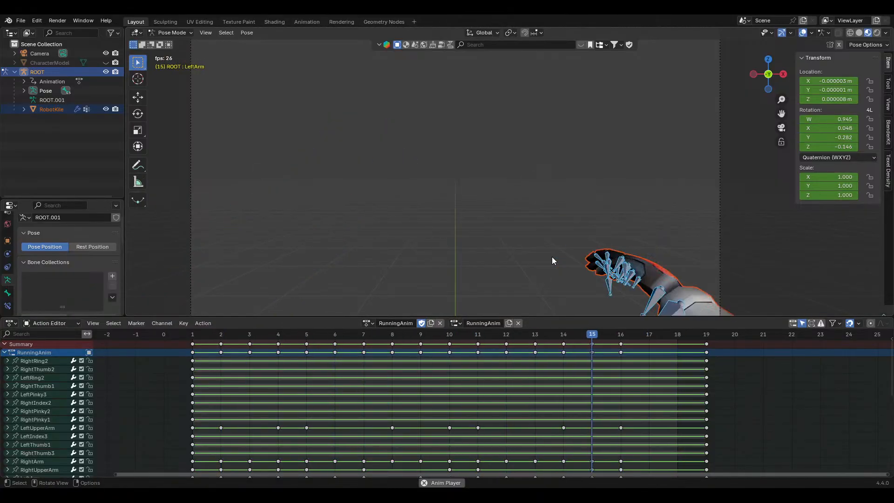
{"action": "key", "text": "Escape"}
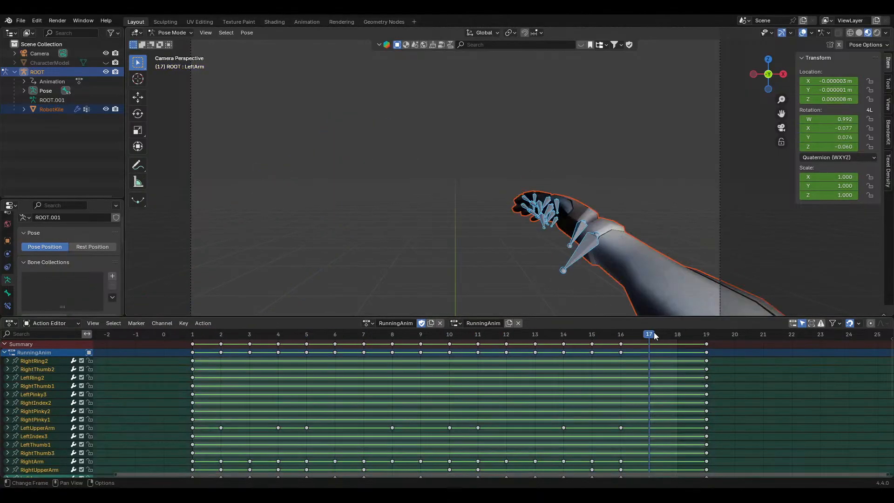
Reposition RunningAnim's late-cycle keyframes at frame 17
{"action": "mouse_move", "coordinate": [647, 338]}
{"action": "left_mouse_down"}
{"action": "mouse_move", "coordinate": [593, 335]}
{"action": "mouse_move", "coordinate": [678, 340]}
{"action": "mouse_move", "coordinate": [648, 346]}
{"action": "left_mouse_up"}
{"action": "key", "text": "g"}
{"action": "left_click", "coordinate": [645, 345]}
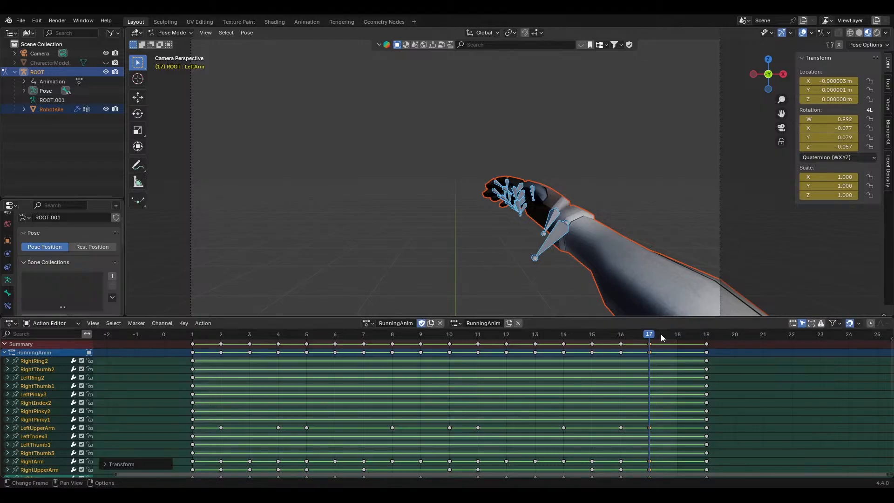
Compare RunningAnim's arm poses at frames 17 and 19, and delete the keyframes at frame 17
{"action": "left_click", "coordinate": [705, 338]}
{"action": "left_click", "coordinate": [707, 344]}
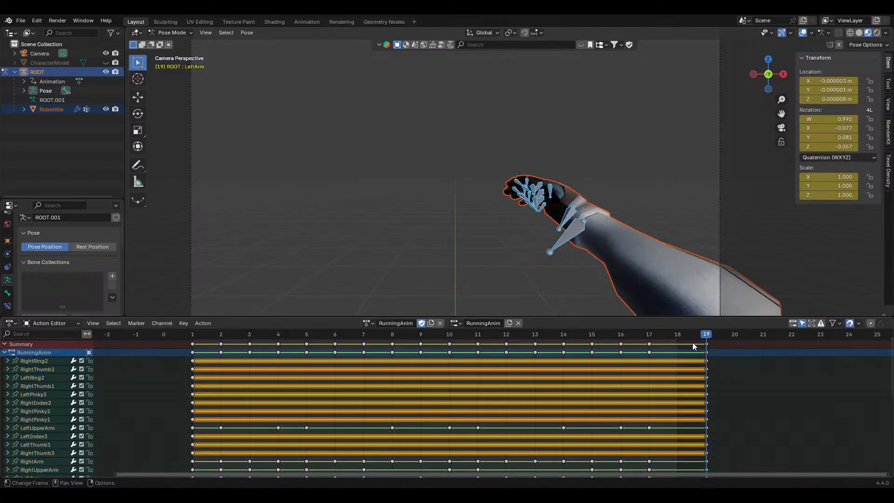
{"action": "left_click", "coordinate": [650, 336]}
{"action": "left_click", "coordinate": [650, 349]}
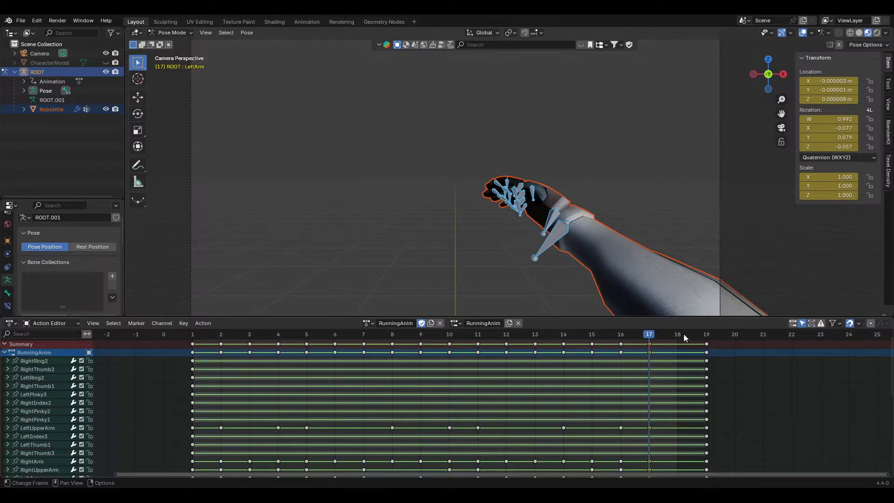
{"action": "left_click_drag", "start_coordinate": [683, 337], "coordinate": [618, 334]}
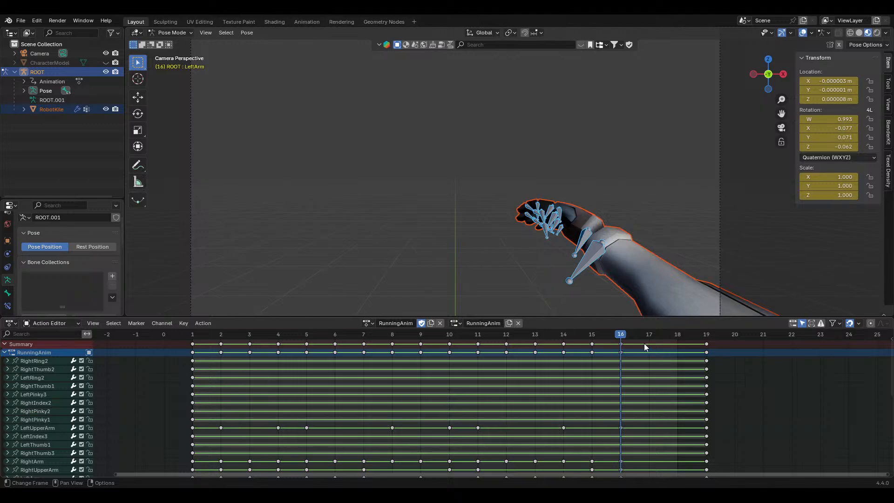
Play RunningAnim through the camera view to check the loop and save the Blender file
{"action": "left_click_drag", "start_coordinate": [644, 343], "coordinate": [727, 340]}
{"action": "key", "text": "space"}
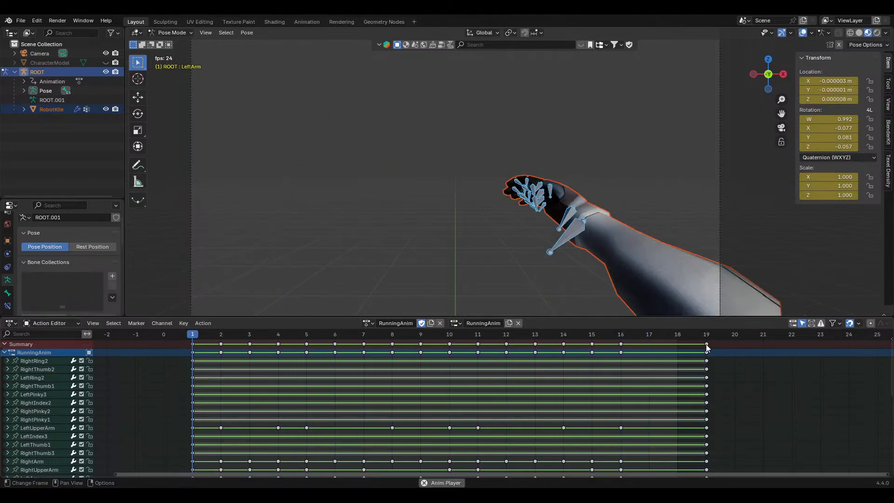
{"action": "key", "text": "space"}
{"action": "key", "text": "ctrl+s"}
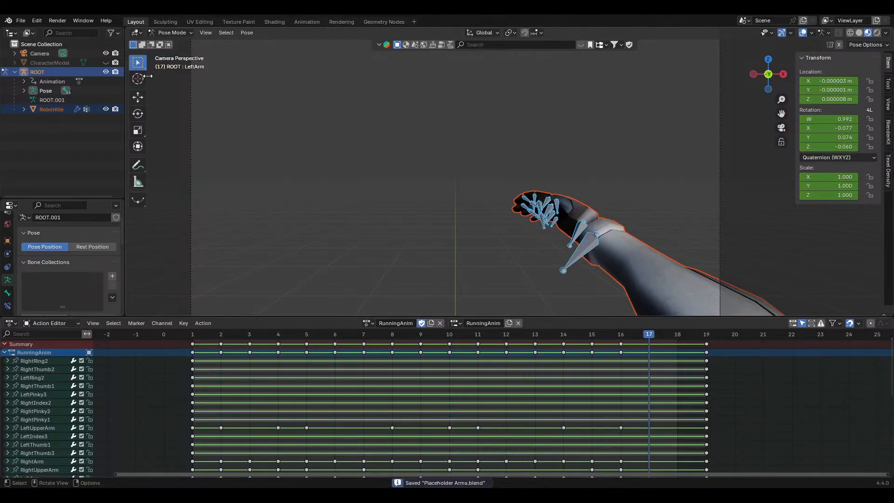
Export the arms with the revised RunningAnim action as Running_Anim.fbx
{"action": "left_click", "coordinate": [21, 21]}
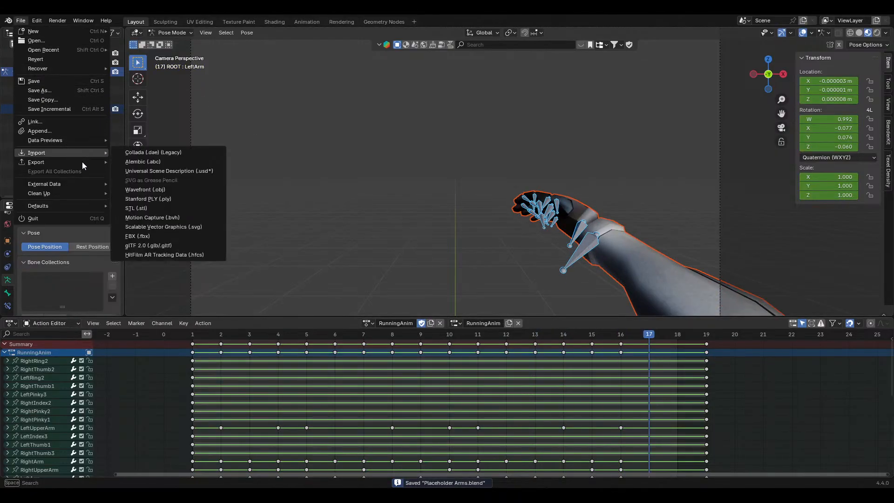
{"action": "left_click", "coordinate": [21, 21]}
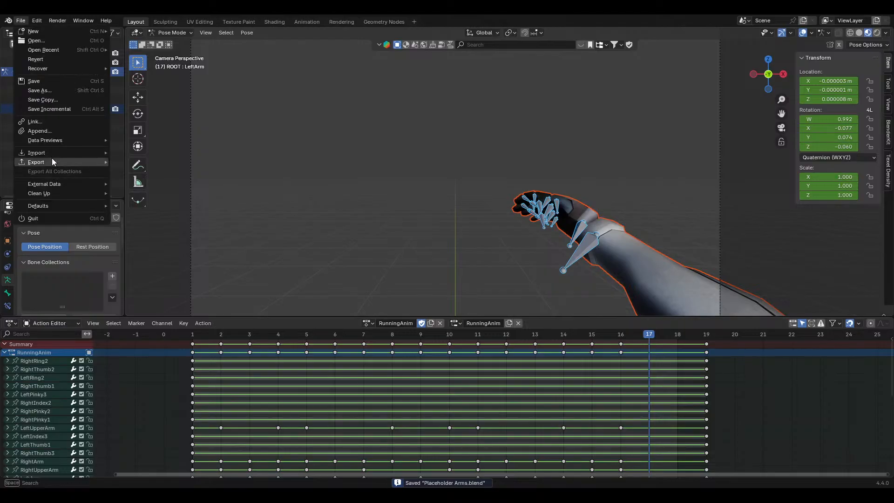
{"action": "mouse_move", "coordinate": [54, 158]}
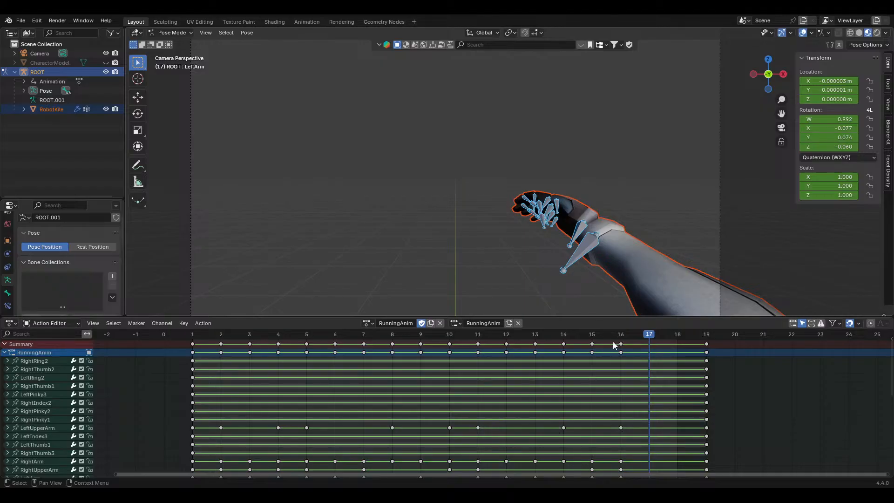
{"action": "key", "text": "a"}
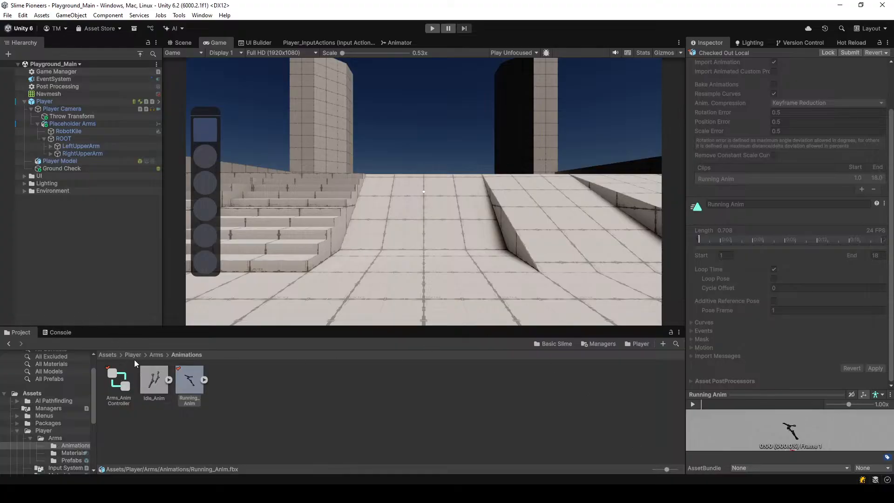
Switch to Unity, replace Running_Anim in the Animations folder with the new export, and apply the clip name Running Anim
{"action": "left_click", "coordinate": [189, 382]}
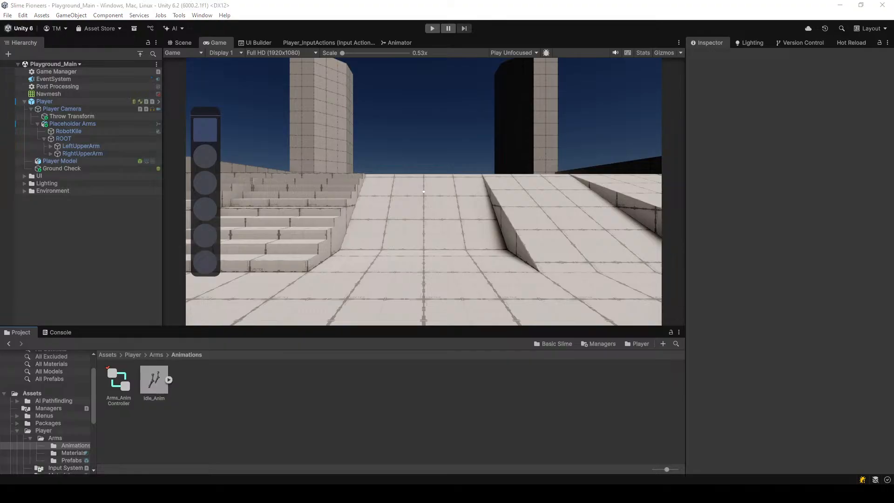
{"action": "left_click_drag", "start_coordinate": [1, 443], "coordinate": [273, 406]}
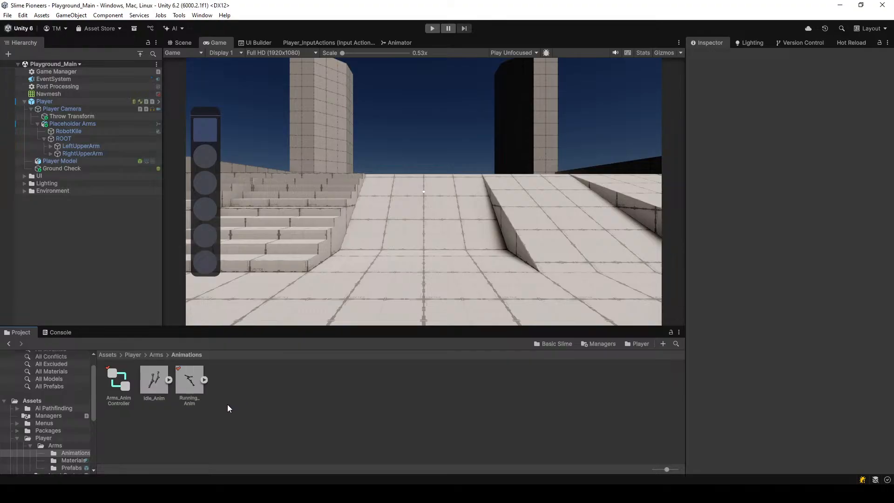
{"action": "left_click", "coordinate": [776, 256]}
{"action": "type", "text": "Running Anim"}
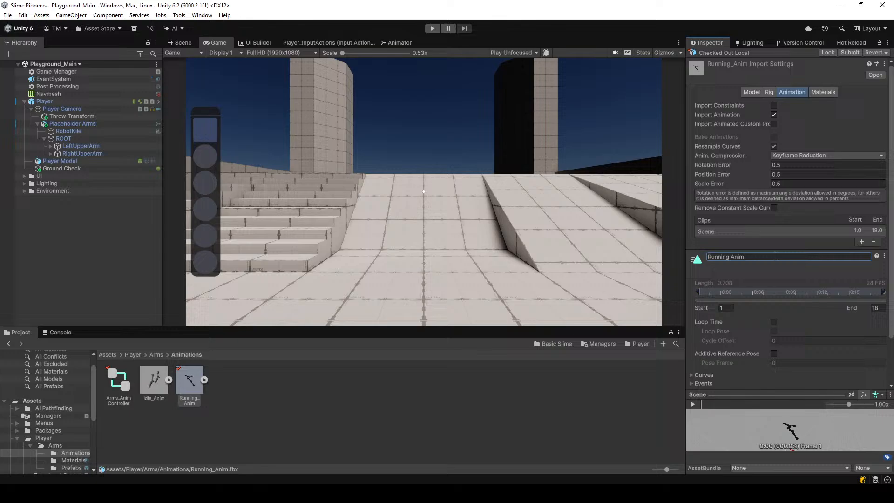
{"action": "key", "text": "Return"}
{"action": "scroll", "coordinate": [792, 270], "scroll_direction": "down", "scroll_amount": 3}
{"action": "left_click", "coordinate": [877, 369]}
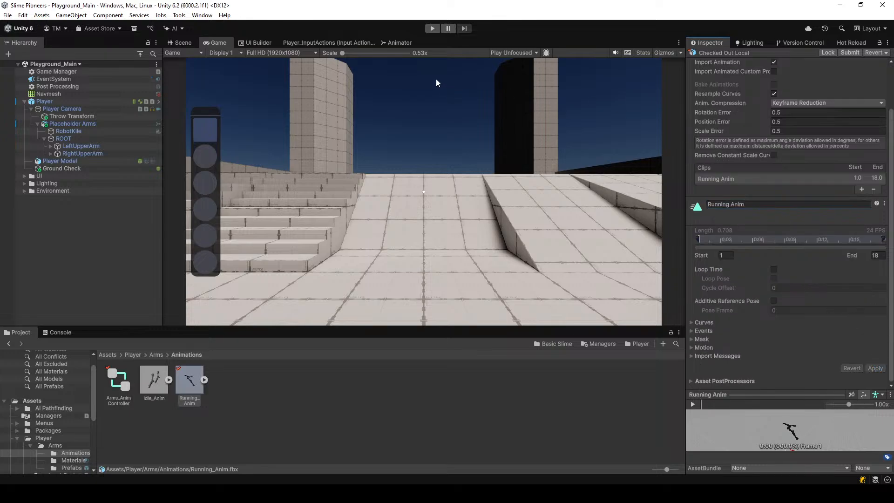
Assign the Running Anim clip as the Running animator state's motion and return to the Game view
{"action": "left_click", "coordinate": [396, 42]}
{"action": "left_click", "coordinate": [443, 142]}
{"action": "left_click", "coordinate": [214, 42]}
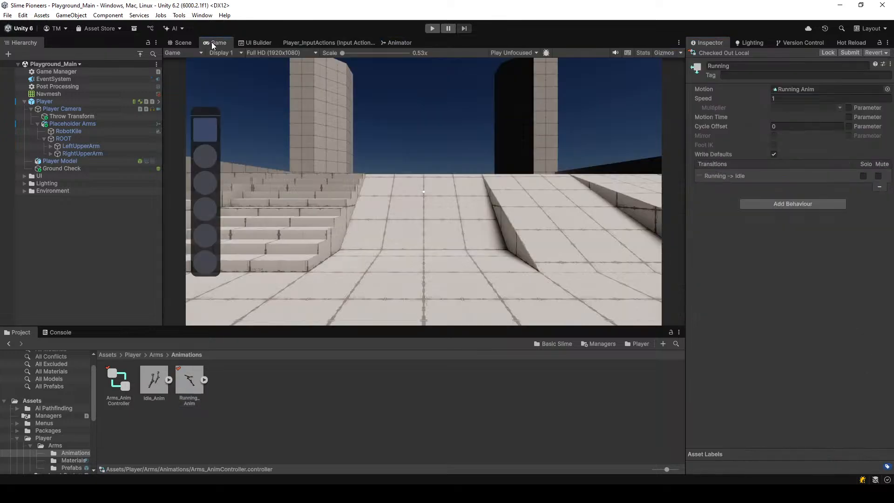
Start play mode and enable Loop Time for the Running_Anim clip, applying the import settings
{"action": "left_click", "coordinate": [432, 29]}
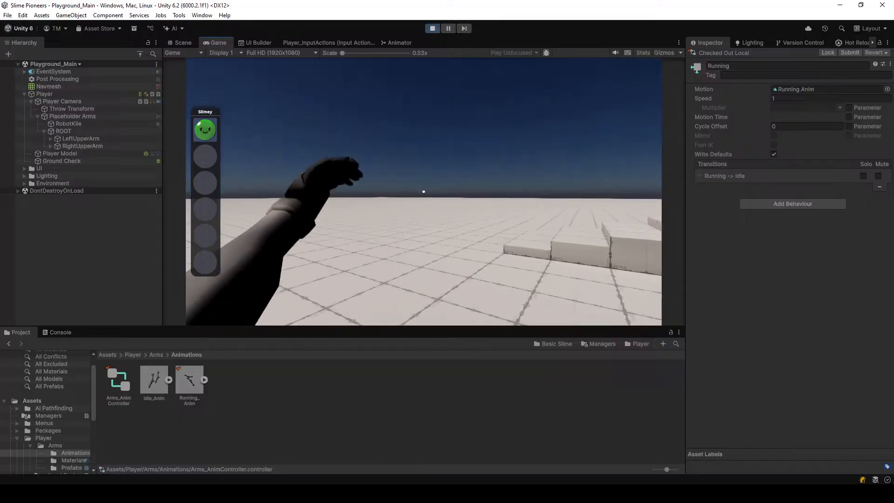
{"action": "key", "text": "Escape"}
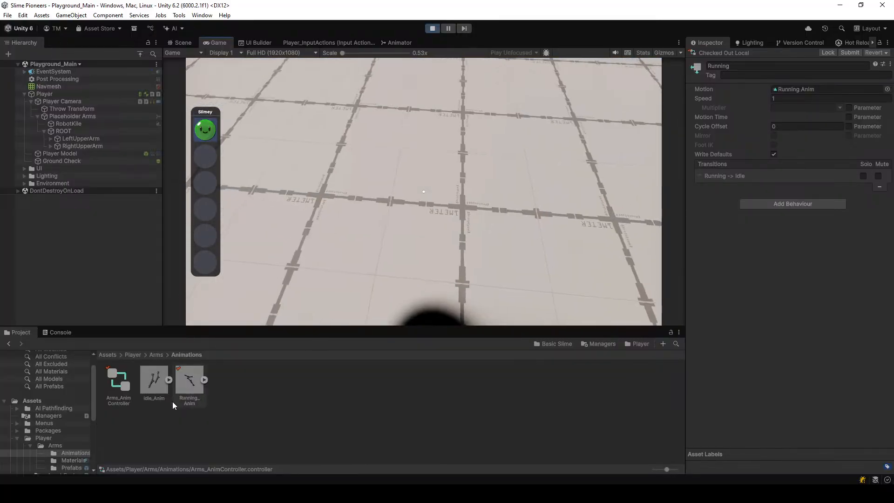
{"action": "left_click", "coordinate": [172, 403]}
{"action": "left_click", "coordinate": [180, 392]}
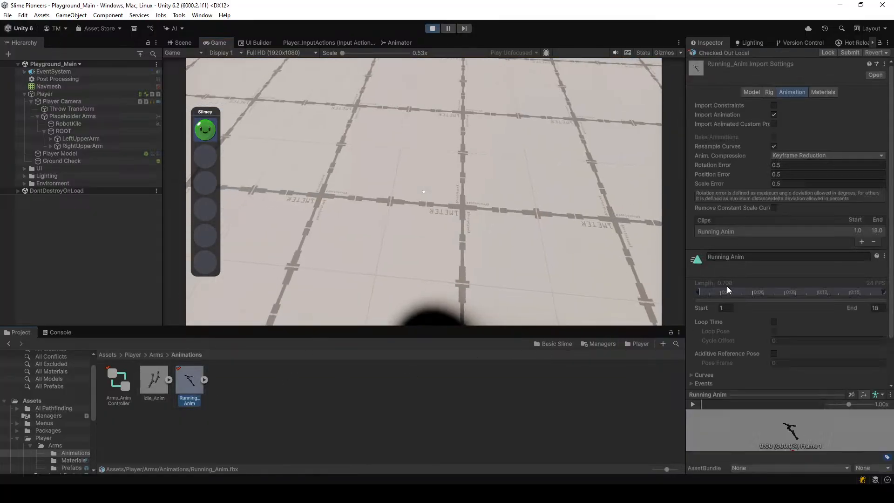
{"action": "scroll", "coordinate": [861, 345], "scroll_direction": "down", "scroll_amount": 3}
{"action": "left_click", "coordinate": [875, 369]}
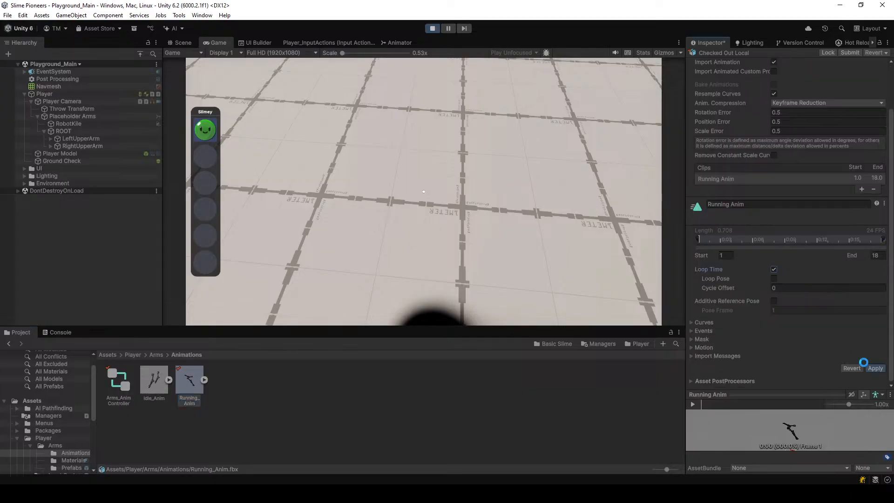
Run the player around the playground to test the looping arm animation, ending play mode when finished
{"action": "left_click", "coordinate": [429, 264]}
{"action": "key", "text": "w"}
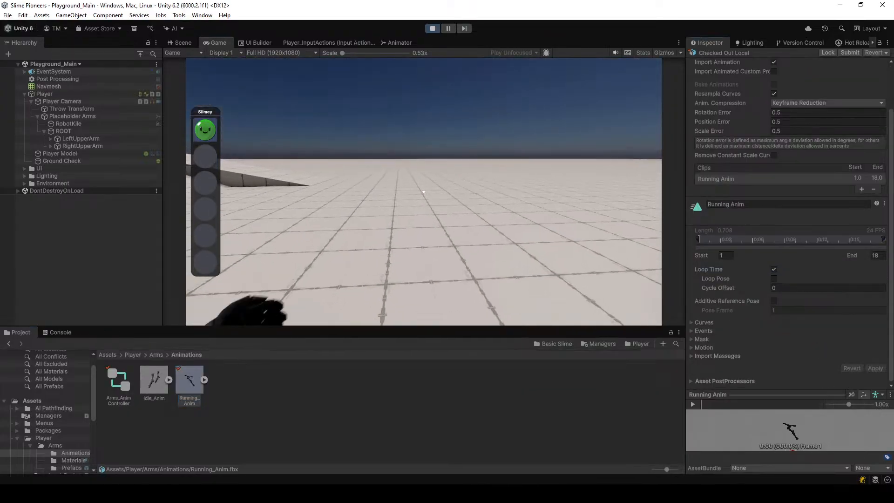
{"action": "key", "text": "w"}
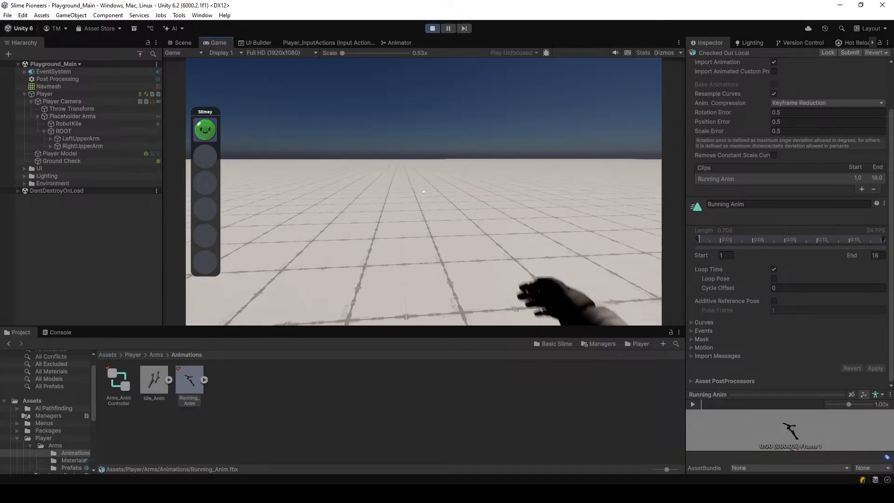
{"action": "key", "text": "w"}
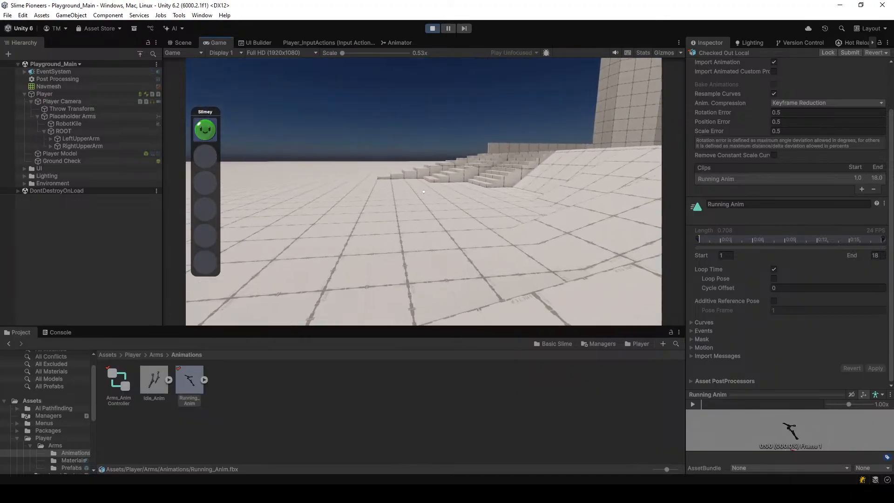
{"action": "key", "text": "w"}
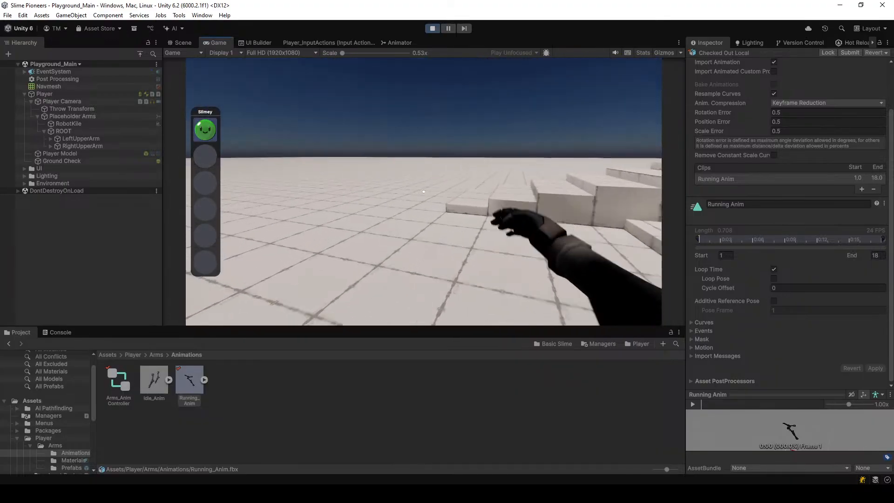
{"action": "key", "text": "Escape"}
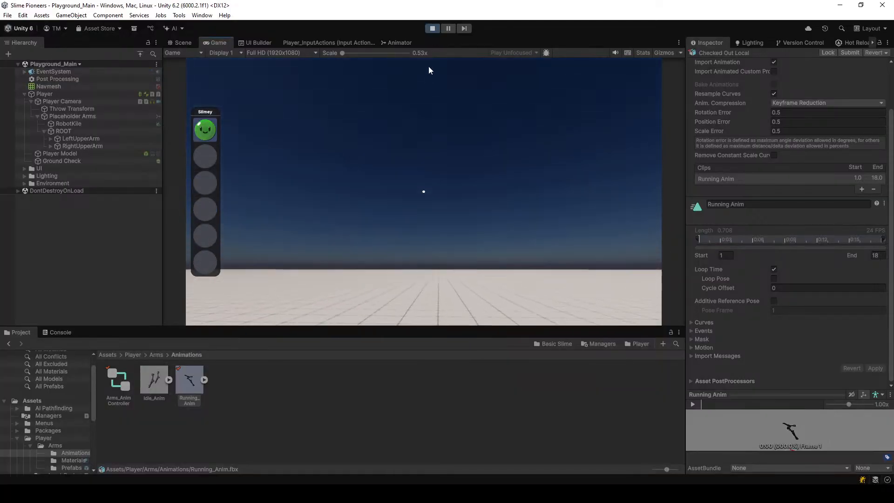
{"action": "left_click", "coordinate": [432, 28]}
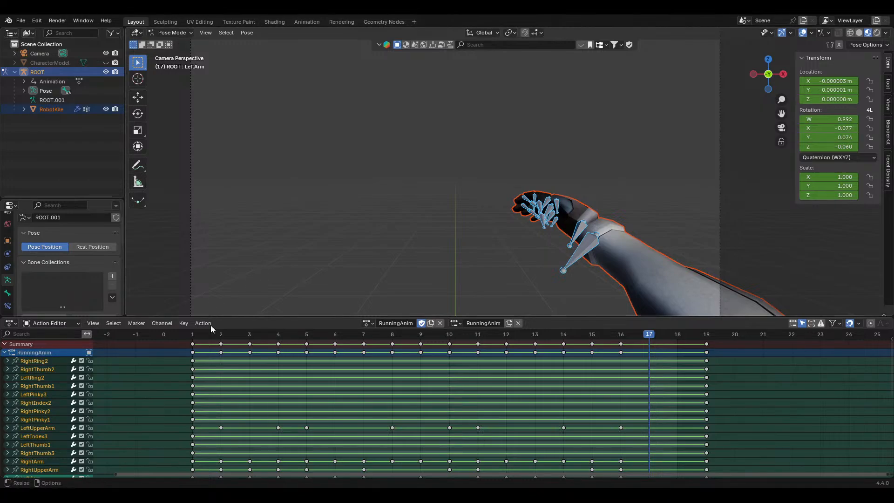
Switch to Blender, return to frame 1 and unlink the RunningAnim action from the ROOT armature
{"action": "left_click", "coordinate": [196, 335]}
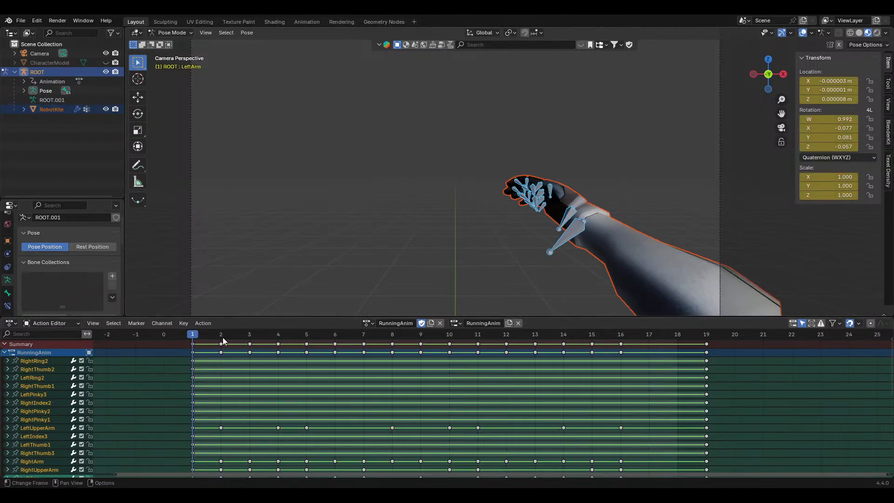
{"action": "left_click", "coordinate": [26, 324]}
{"action": "left_click", "coordinate": [439, 323]}
{"action": "left_click", "coordinate": [413, 323]}
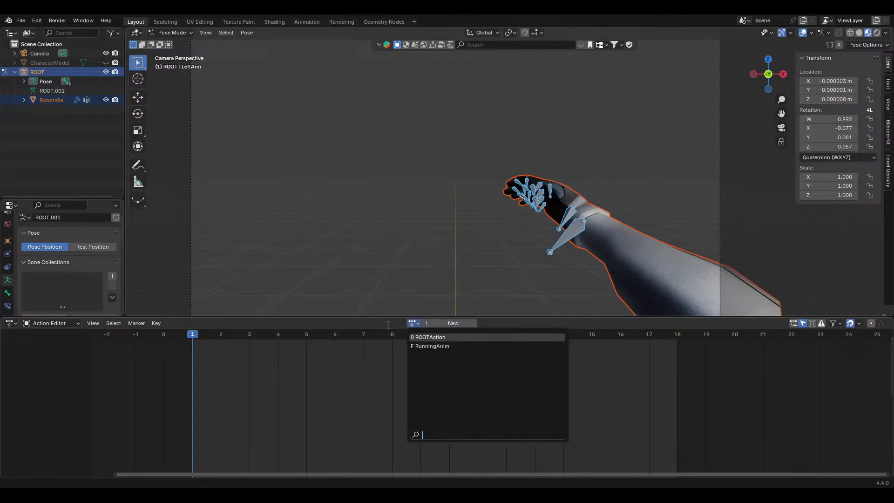
{"action": "left_click", "coordinate": [427, 343]}
{"action": "left_click", "coordinate": [414, 323]}
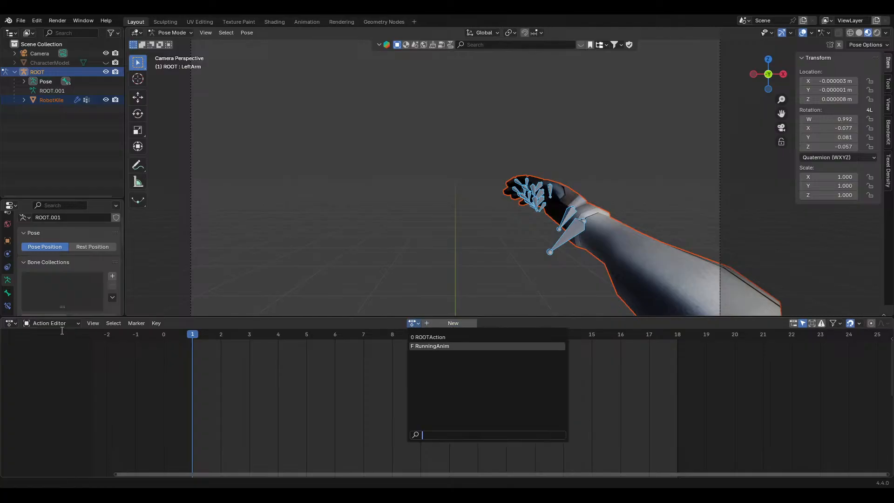
{"action": "left_click", "coordinate": [78, 323]}
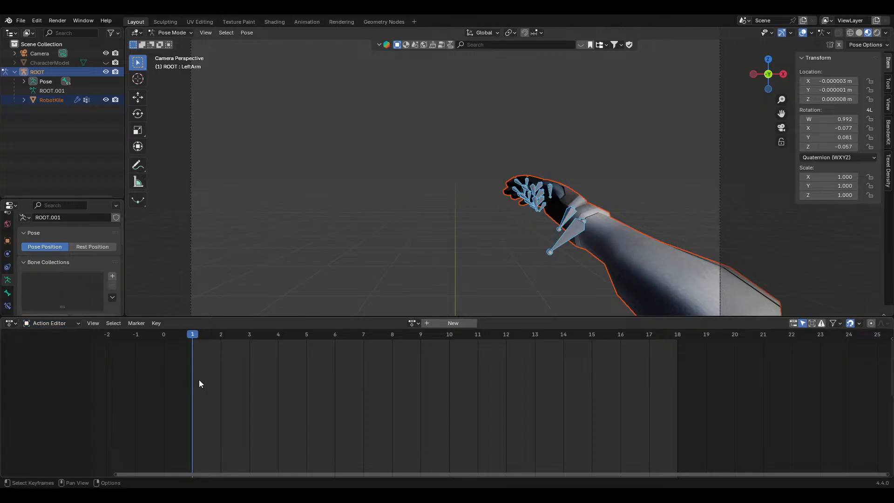
{"action": "left_click", "coordinate": [132, 325]}
Remove the ROOTAction and RunningAnim actions from the Blender file data, returning the outliner to View Layer display
{"action": "left_click", "coordinate": [27, 33]}
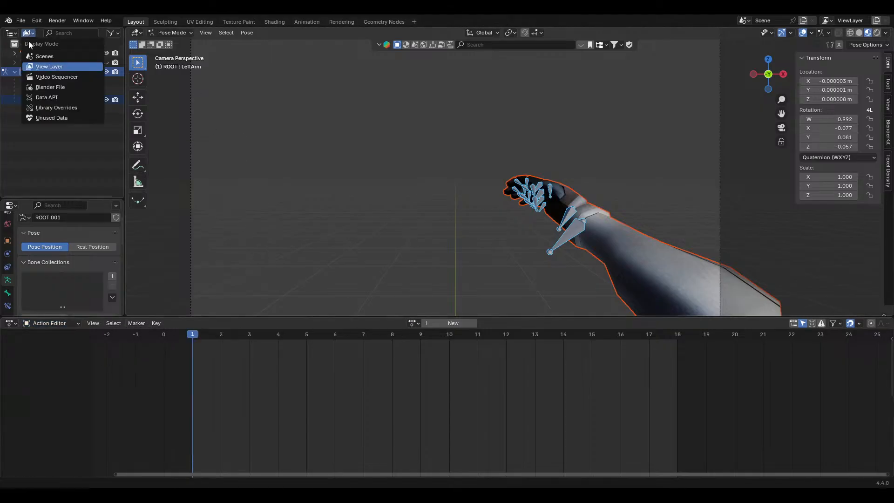
{"action": "left_click", "coordinate": [52, 87]}
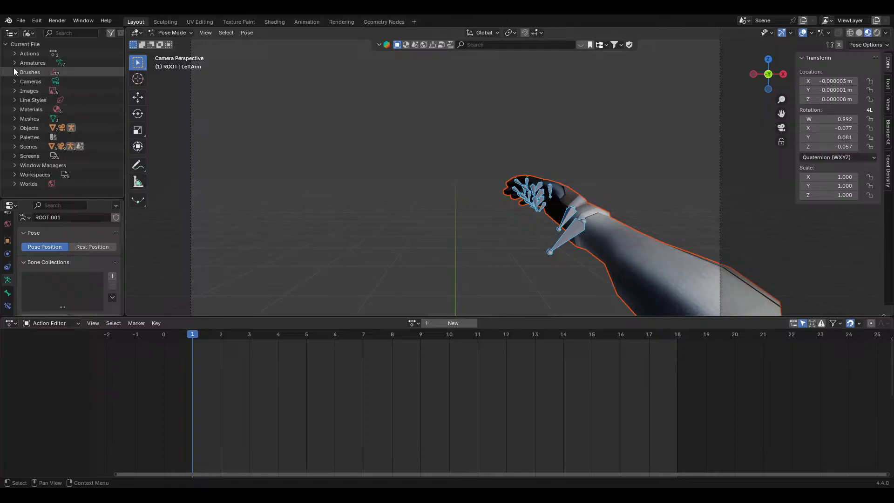
{"action": "left_click", "coordinate": [17, 55]}
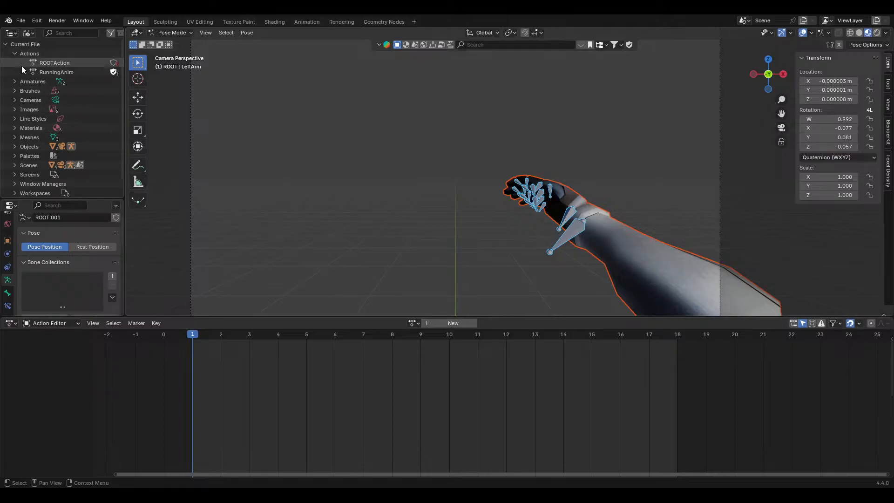
{"action": "left_click", "coordinate": [54, 64]}
{"action": "right_click", "coordinate": [54, 65]}
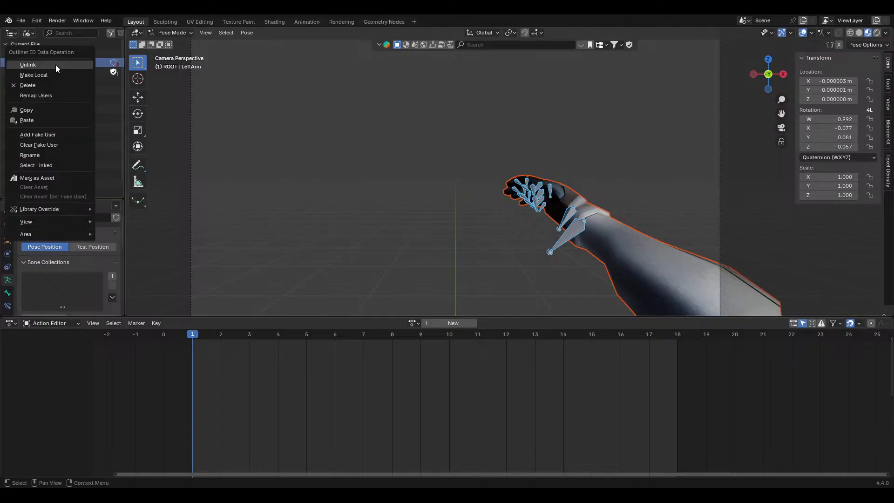
{"action": "right_click", "coordinate": [55, 65]}
{"action": "left_click", "coordinate": [54, 65]}
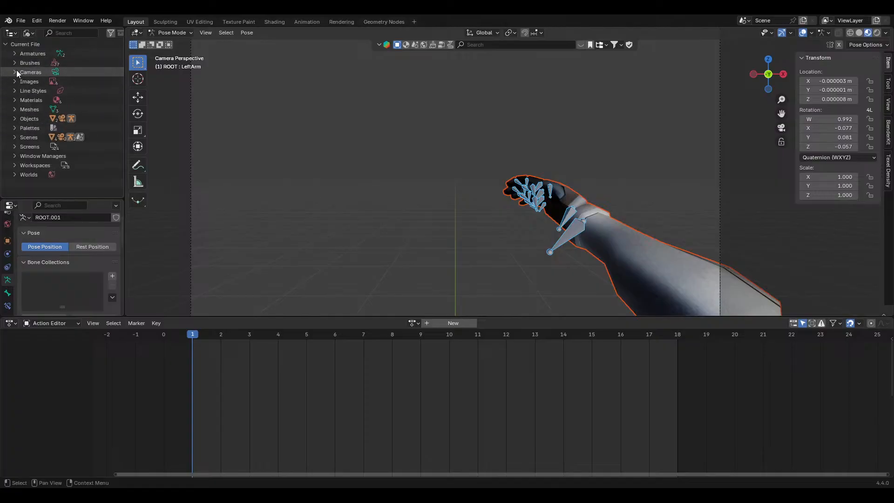
{"action": "left_click", "coordinate": [29, 33]}
{"action": "left_click", "coordinate": [44, 66]}
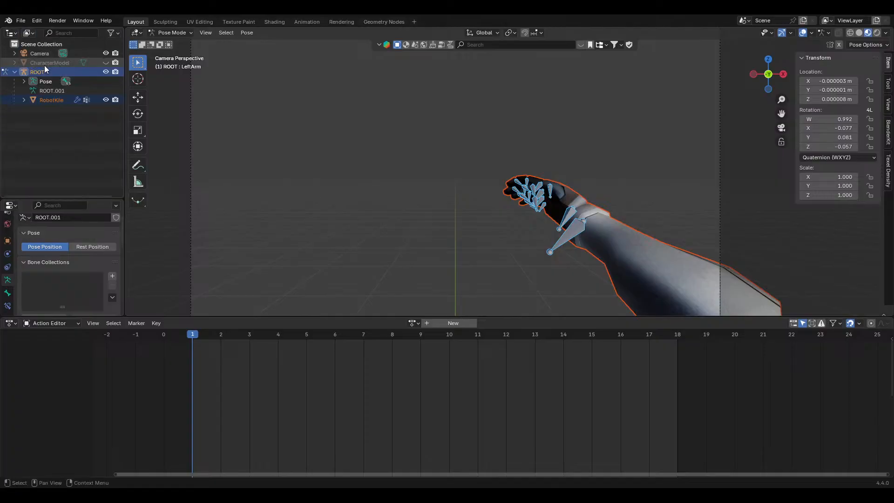
Clear the rotation of all arm bones at frame 1
{"action": "left_click", "coordinate": [219, 329]}
{"action": "mouse_move", "coordinate": [223, 334]}
{"action": "left_mouse_down"}
{"action": "mouse_move", "coordinate": [322, 353]}
{"action": "mouse_move", "coordinate": [217, 329]}
{"action": "left_mouse_up"}
{"action": "key", "text": "ctrl+z"}
{"action": "middle_click_drag", "start_coordinate": [474, 204], "coordinate": [416, 225]}
{"action": "scroll", "coordinate": [470, 227], "scroll_direction": "down", "scroll_amount": 8}
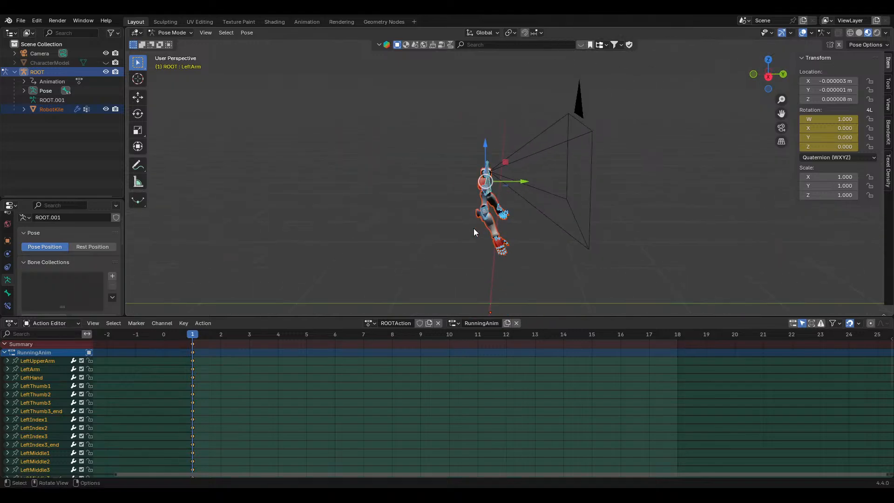
{"action": "middle_click_drag", "start_coordinate": [474, 228], "coordinate": [479, 214], "text": "shift"}
{"action": "scroll", "coordinate": [440, 254], "scroll_direction": "up", "scroll_amount": 10}
{"action": "scroll", "coordinate": [440, 252], "scroll_direction": "down", "scroll_amount": 3}
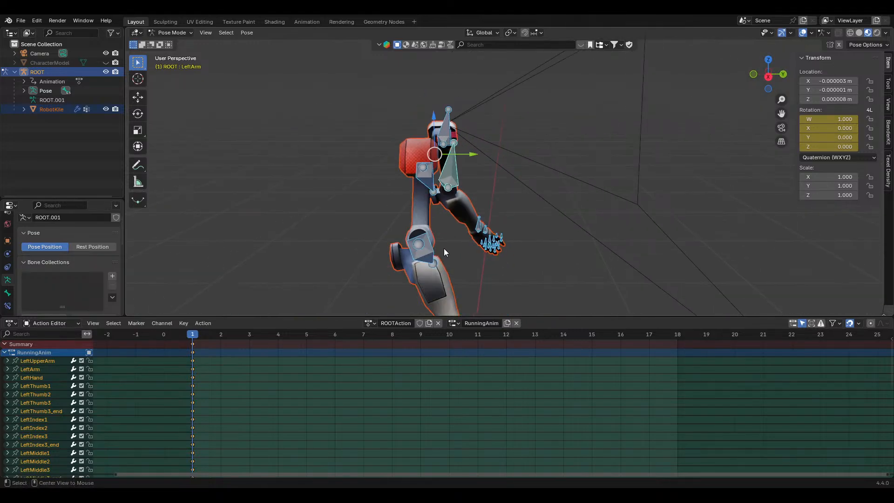
{"action": "key", "text": "alt+s"}
{"action": "key", "text": "alt+g"}
{"action": "key", "text": "ctrl+z"}
{"action": "key", "text": "ctrl+z"}
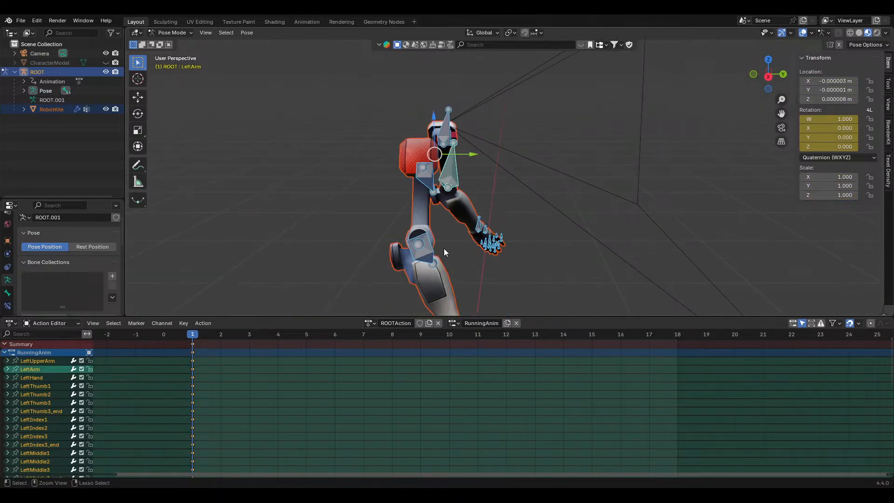
Save the Blender file and clear the scale and location of all arm bones at frame 1
{"action": "key", "text": "ctrl+s"}
{"action": "key", "text": "alt+s"}
{"action": "key", "text": "alt+g"}
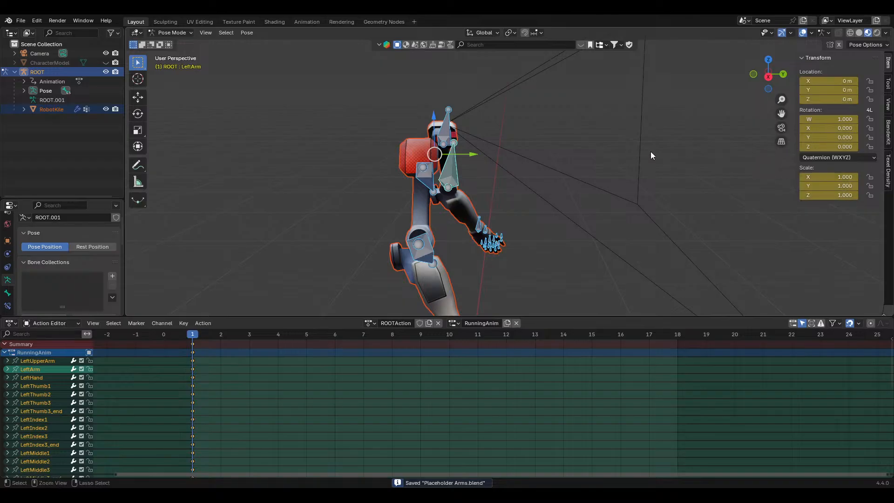
{"action": "middle_click_drag", "start_coordinate": [545, 185], "coordinate": [479, 228]}
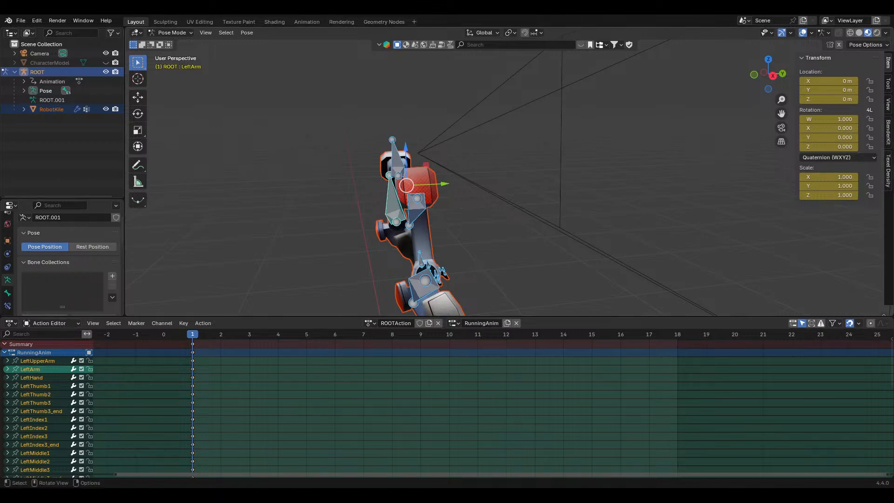
{"action": "middle_click_drag", "start_coordinate": [233, 207], "coordinate": [286, 206]}
{"action": "middle_click_drag", "start_coordinate": [392, 195], "coordinate": [433, 180]}
{"action": "left_click", "coordinate": [413, 140]}
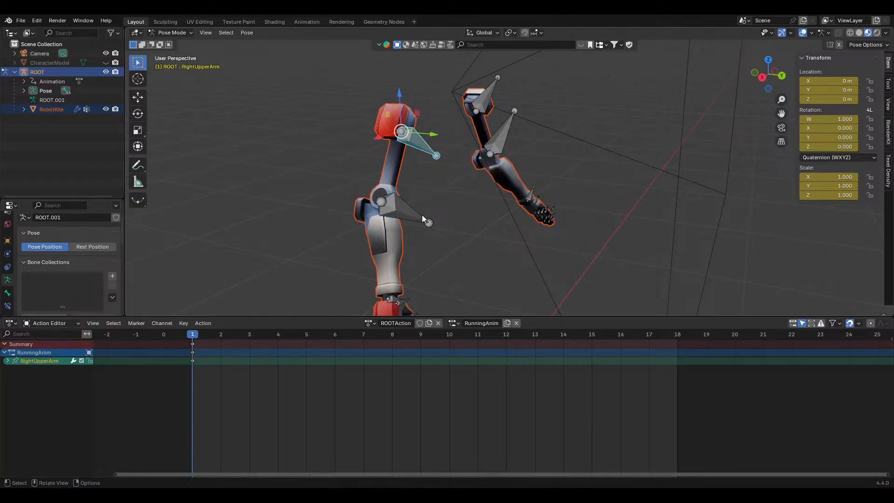
{"action": "scroll", "coordinate": [425, 223], "scroll_direction": "down", "scroll_amount": 3}
{"action": "left_click", "coordinate": [201, 333]}
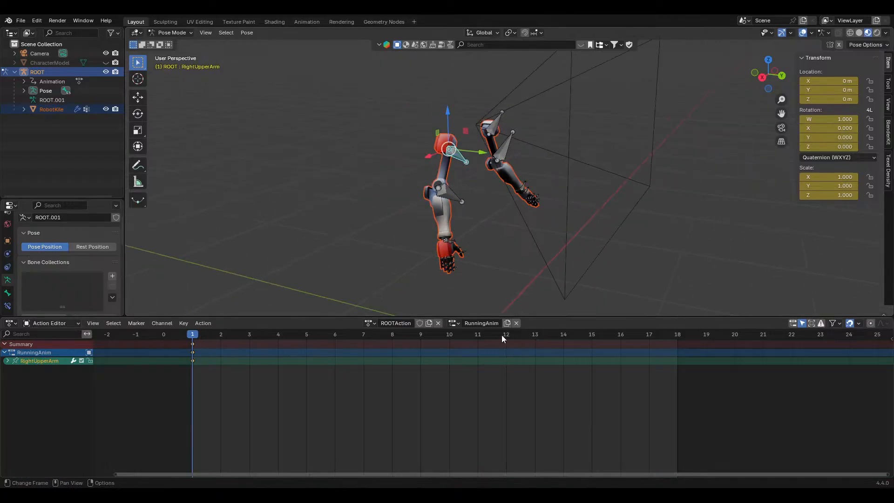
{"action": "scroll", "coordinate": [781, 347], "scroll_direction": "down", "scroll_amount": 2}
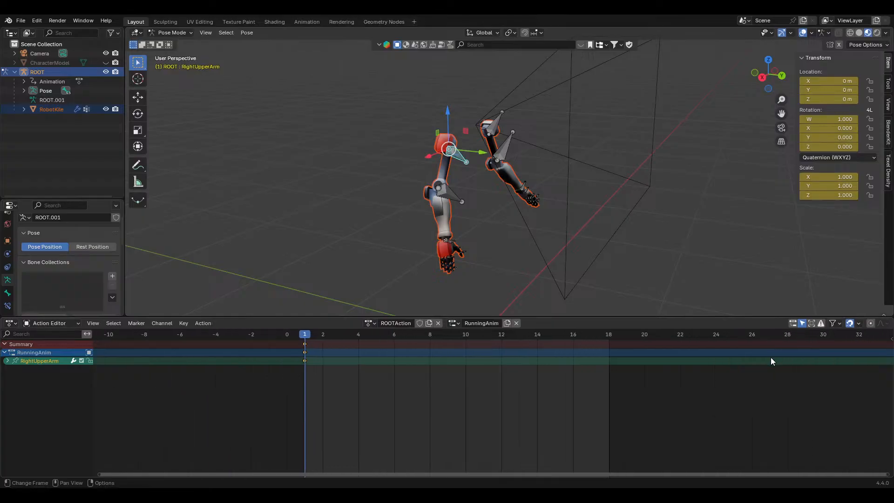
{"action": "scroll", "coordinate": [800, 357], "scroll_direction": "up", "scroll_amount": 3}
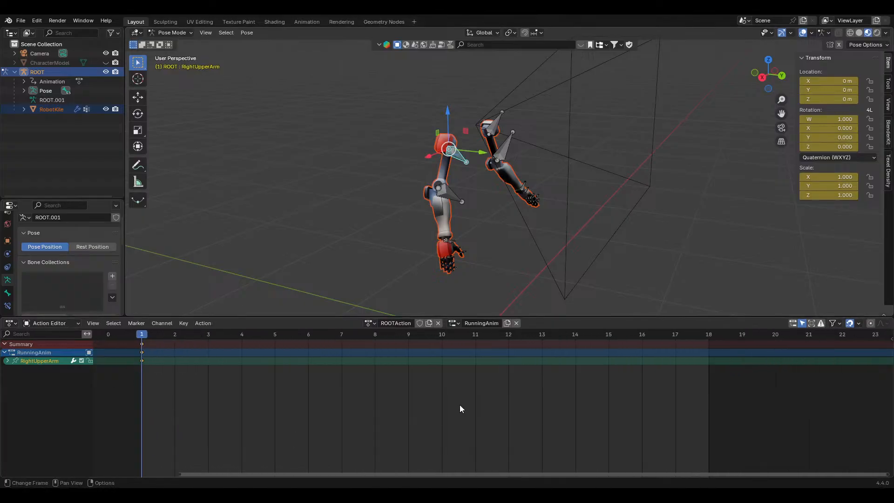
Switch the animation editor to Dope Sheet mode and delete the unlinked ROOTAction from the Blender file data
{"action": "left_click", "coordinate": [441, 324]}
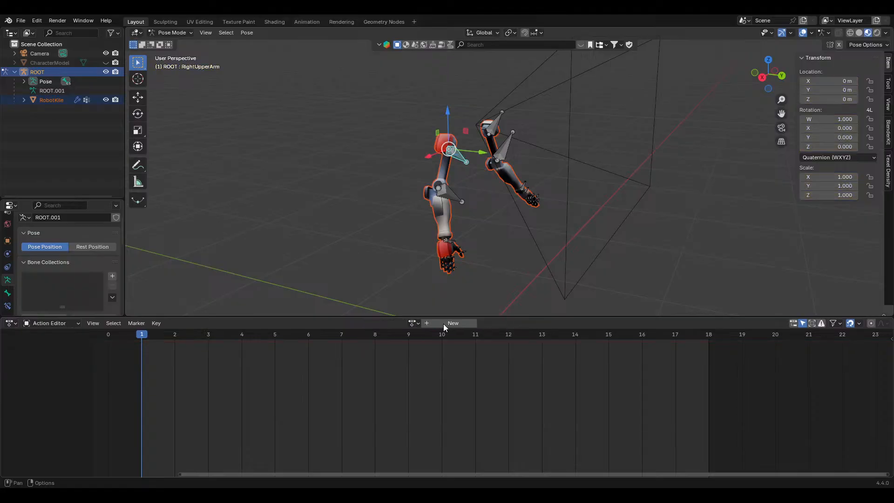
{"action": "left_click", "coordinate": [28, 33]}
{"action": "left_click", "coordinate": [50, 87]}
{"action": "left_click", "coordinate": [47, 323]}
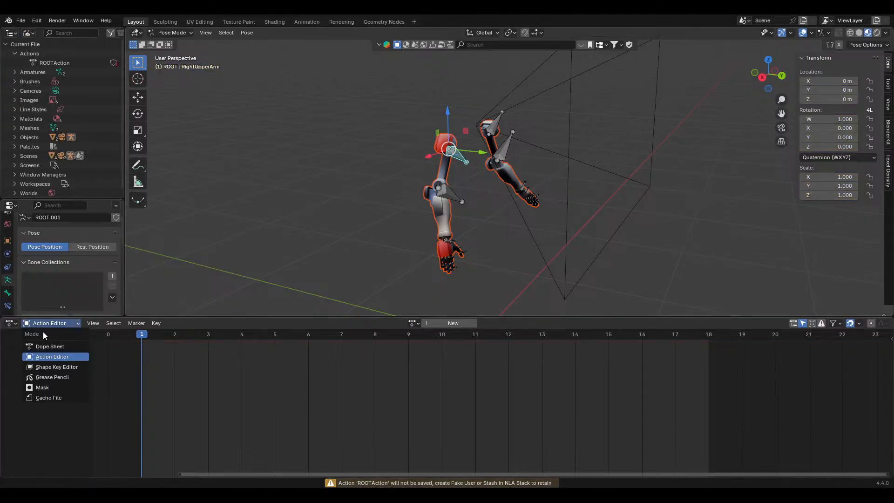
{"action": "left_click", "coordinate": [50, 347]}
{"action": "right_click", "coordinate": [66, 62]}
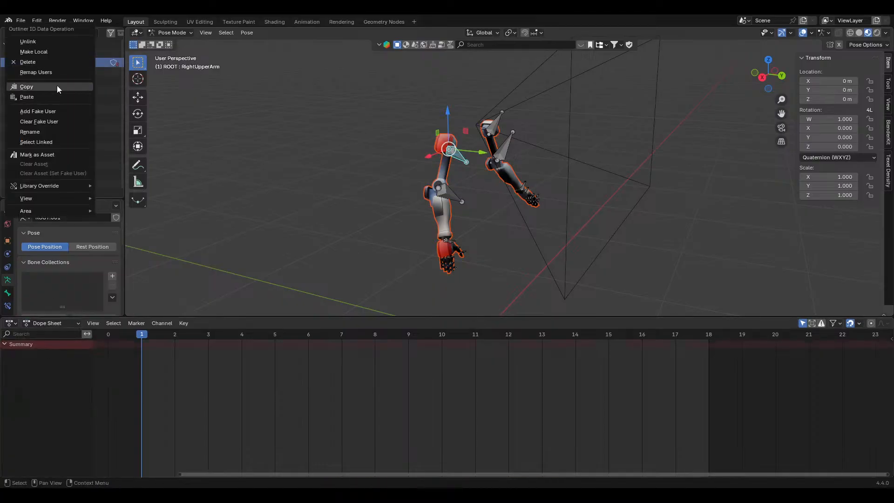
{"action": "left_click", "coordinate": [28, 61]}
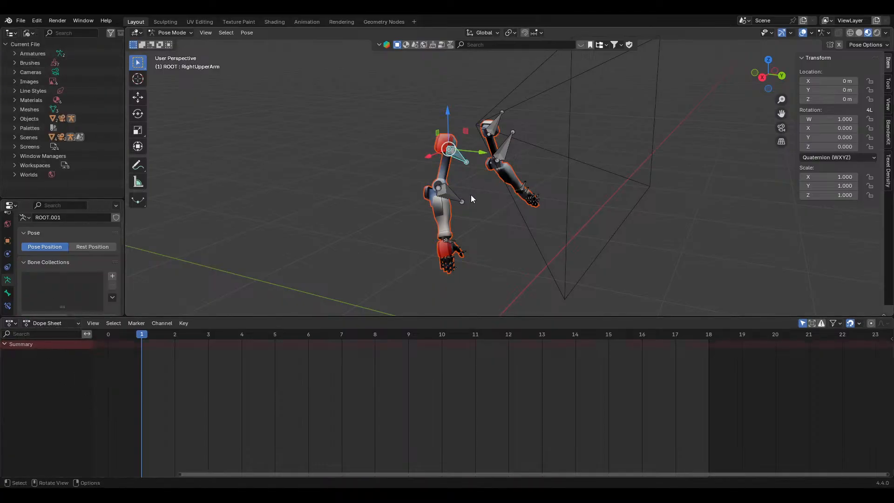
Select all arm bones and key their rotation at frame 1
{"action": "middle_click_drag", "start_coordinate": [471, 195], "coordinate": [407, 171]}
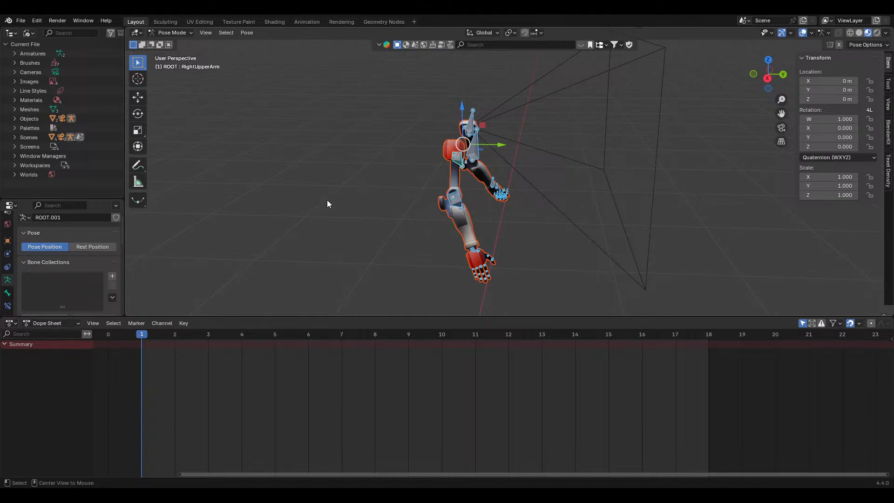
{"action": "key", "text": "i"}
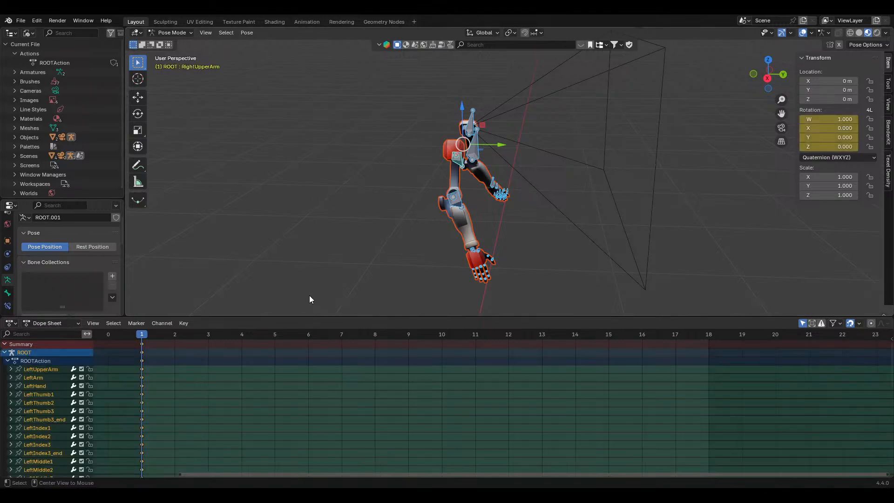
Clear the location and scale of all arm bones at frame 1 with auto-keying on and save the file
{"action": "key", "text": "alt+g"}
{"action": "key", "text": "alt+w"}
{"action": "key", "text": "alt+w"}
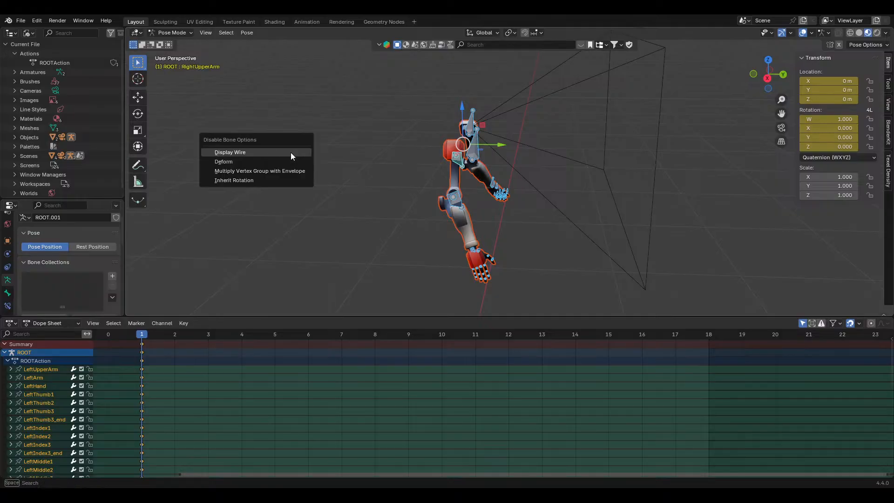
{"action": "key", "text": "alt+s"}
{"action": "key", "text": "ctrl+s"}
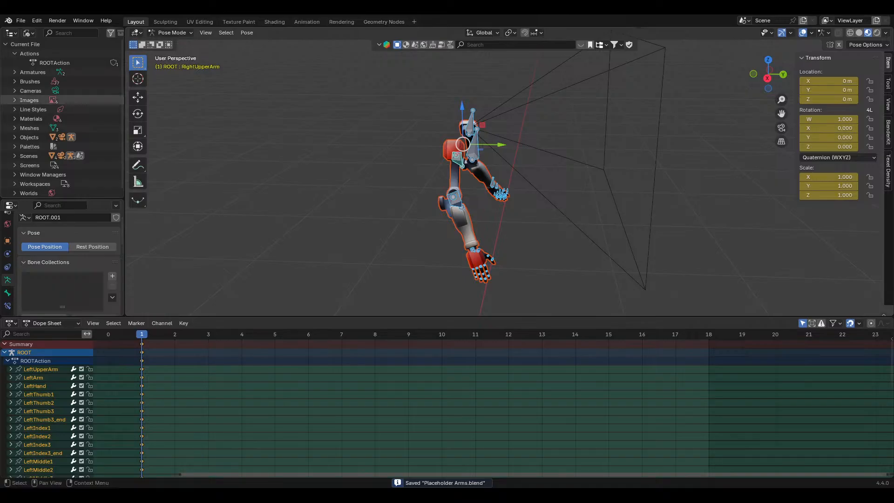
Switch the outliner to the View Layer display and save the file again
{"action": "left_click", "coordinate": [29, 33]}
{"action": "left_click", "coordinate": [44, 70]}
{"action": "middle_click_drag", "start_coordinate": [231, 306], "coordinate": [225, 286], "text": "shift"}
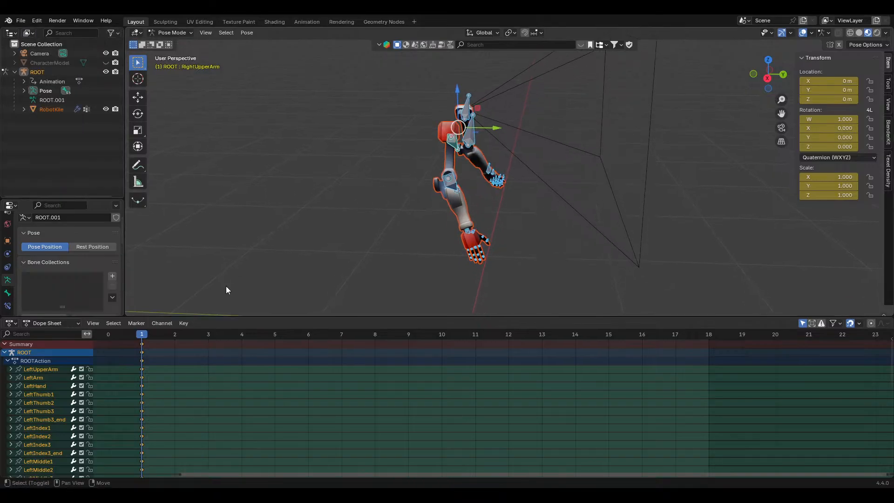
{"action": "scroll", "coordinate": [317, 226], "scroll_direction": "up", "scroll_amount": 3}
{"action": "scroll", "coordinate": [318, 227], "scroll_direction": "down", "scroll_amount": 1}
{"action": "key", "text": "ctrl+s"}
Change the Dope Sheet editor to the Timeline
{"action": "left_click", "coordinate": [9, 326]}
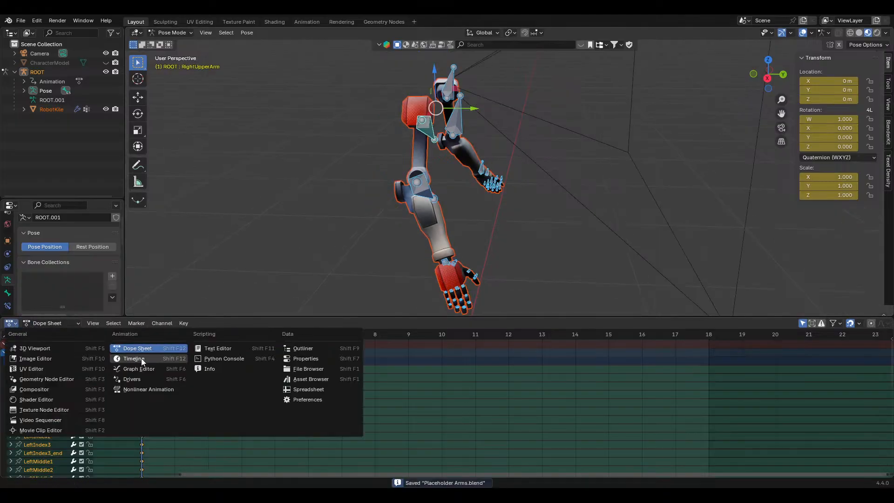
{"action": "left_click", "coordinate": [140, 358]}
{"action": "scroll", "coordinate": [494, 135], "scroll_direction": "down", "scroll_amount": 2}
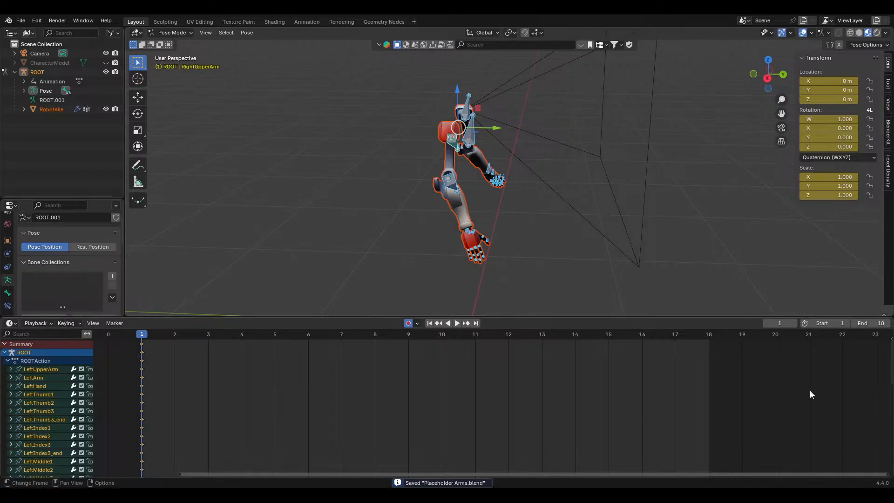
{"action": "scroll", "coordinate": [801, 393], "scroll_direction": "up", "scroll_amount": 2}
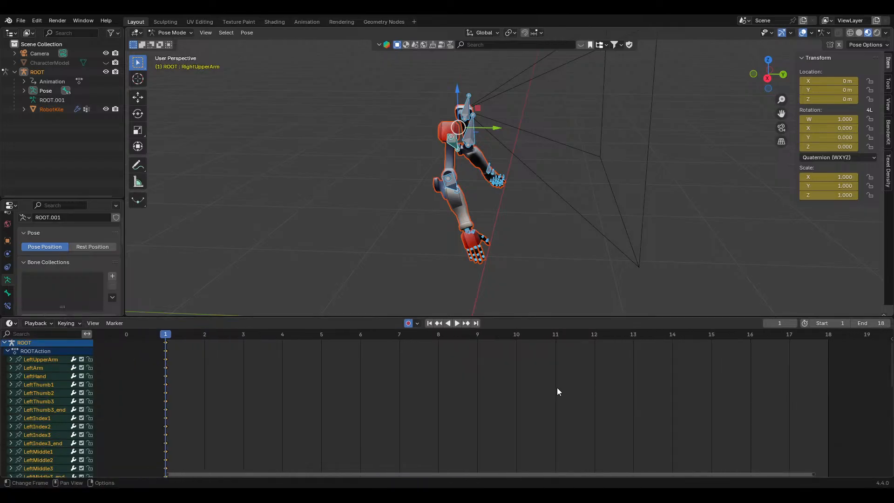
Look through the preferences and the render, output, view layer and scene properties for the frame rate setting
{"action": "left_click", "coordinate": [38, 21]}
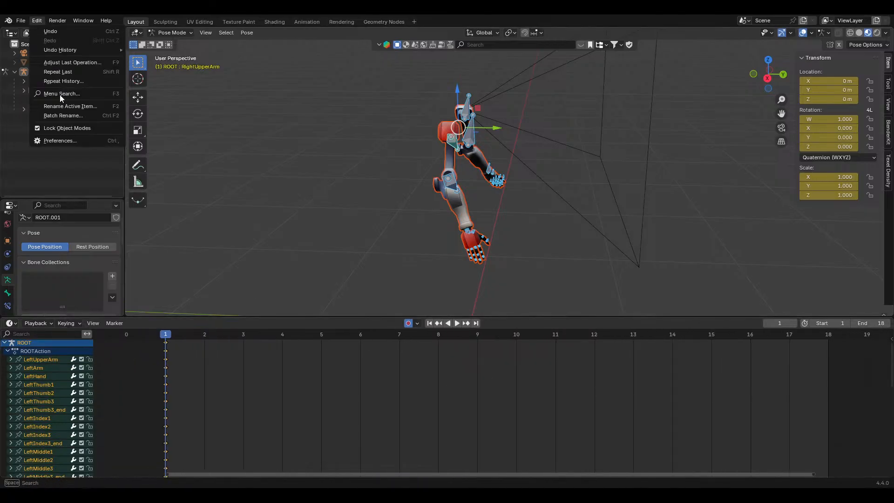
{"action": "left_click", "coordinate": [68, 140]}
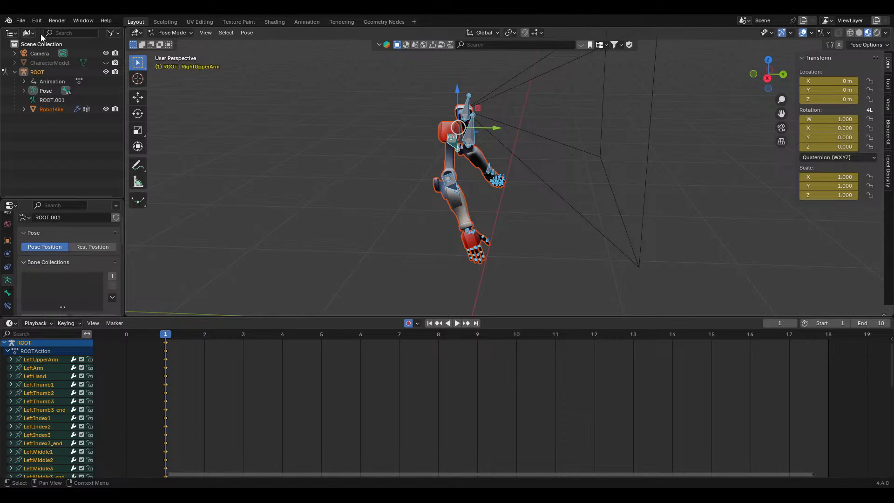
{"action": "scroll", "coordinate": [7, 271], "scroll_direction": "up", "scroll_amount": 4}
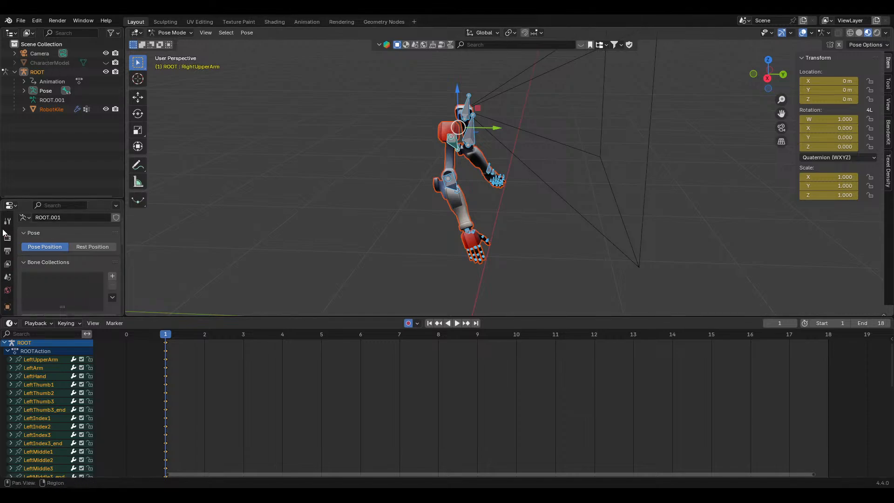
{"action": "left_click", "coordinate": [6, 240]}
{"action": "left_click", "coordinate": [6, 249]}
{"action": "left_click", "coordinate": [7, 264]}
{"action": "scroll", "coordinate": [11, 259], "scroll_direction": "down", "scroll_amount": 2}
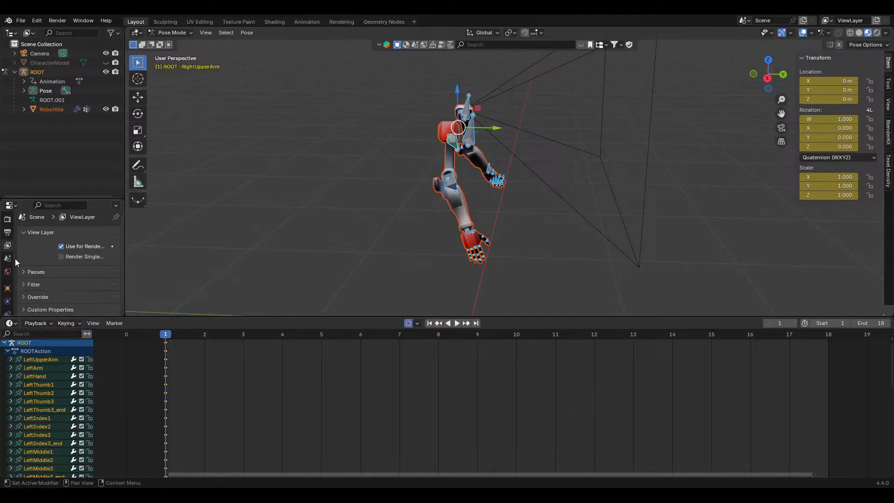
{"action": "scroll", "coordinate": [11, 251], "scroll_direction": "up", "scroll_amount": 2}
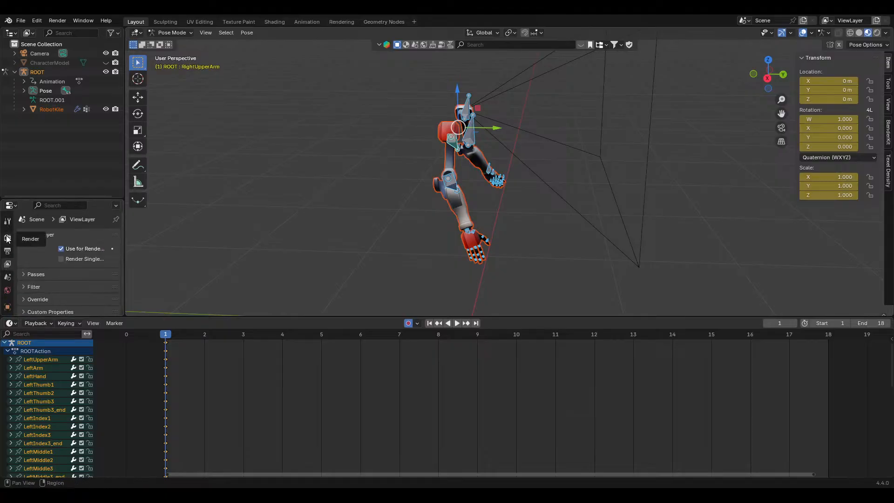
{"action": "left_click", "coordinate": [7, 240]}
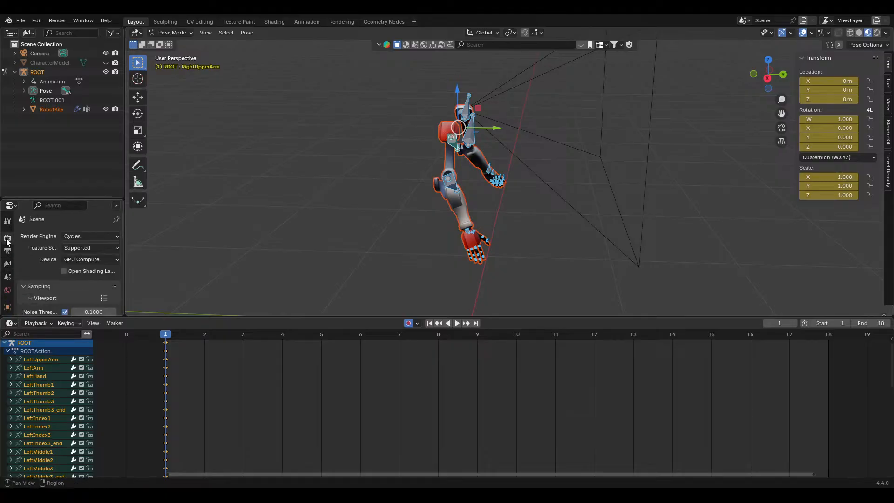
{"action": "left_click", "coordinate": [7, 277]}
{"action": "scroll", "coordinate": [88, 279], "scroll_direction": "down", "scroll_amount": 3}
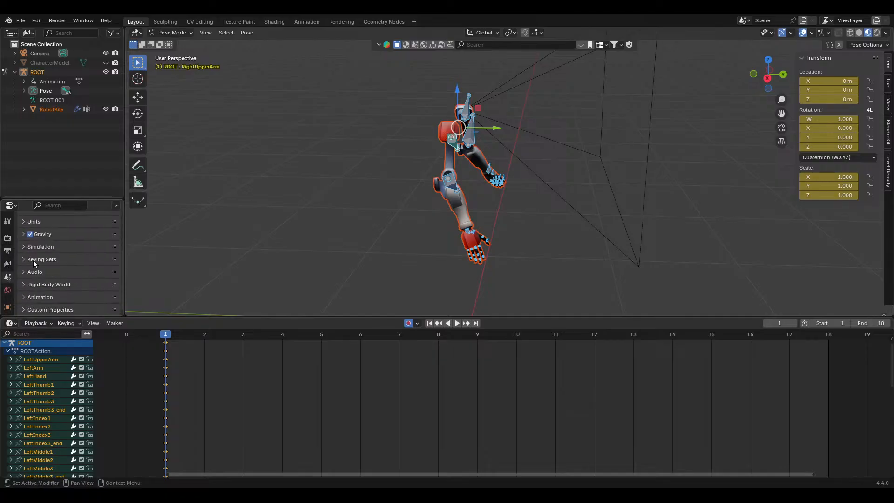
Set the scene's output frame rate to 60 fps and start animation playback
{"action": "left_click", "coordinate": [7, 249]}
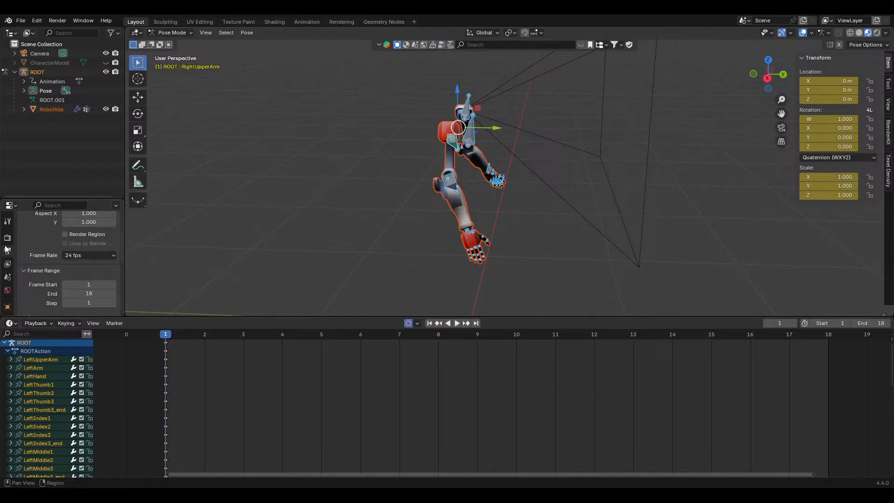
{"action": "left_click", "coordinate": [70, 257]}
{"action": "left_click", "coordinate": [91, 331]}
{"action": "key", "text": "space"}
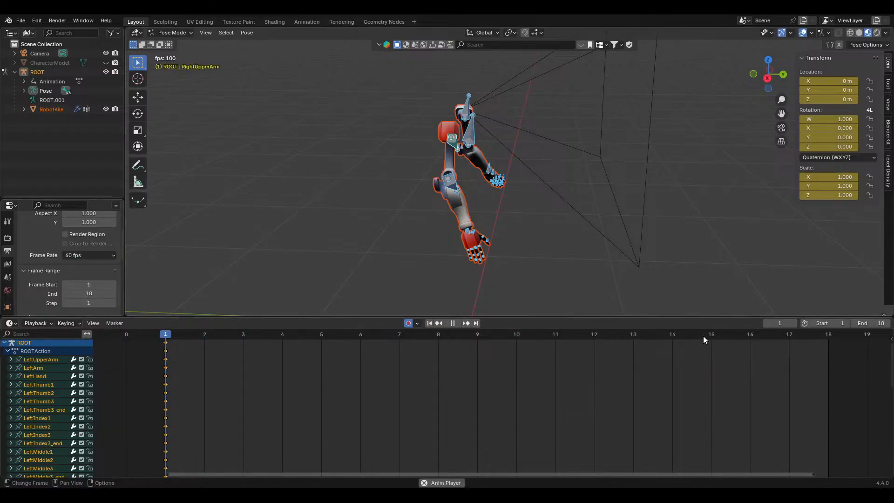
Set the animation's end frame to 60, stop playback at frame 1 and save the file
{"action": "left_click", "coordinate": [870, 323]}
{"action": "type", "text": "60"}
{"action": "key", "text": "Return"}
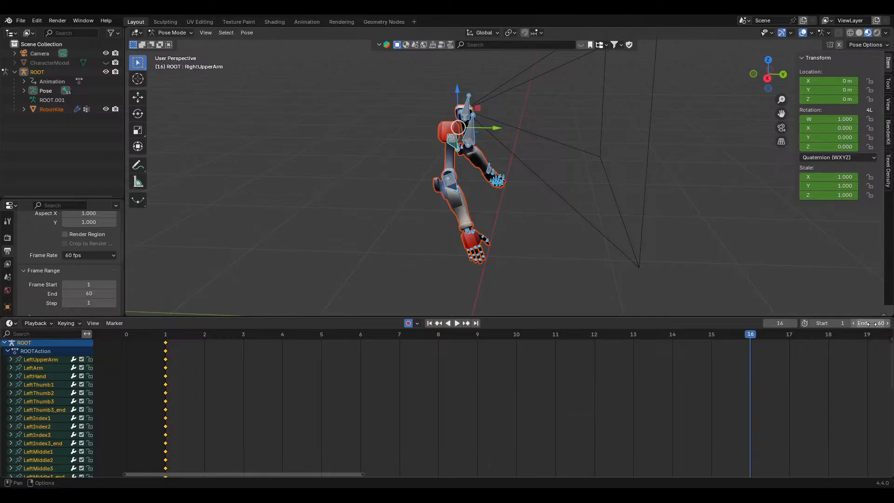
{"action": "scroll", "coordinate": [613, 409], "scroll_direction": "down", "scroll_amount": 10}
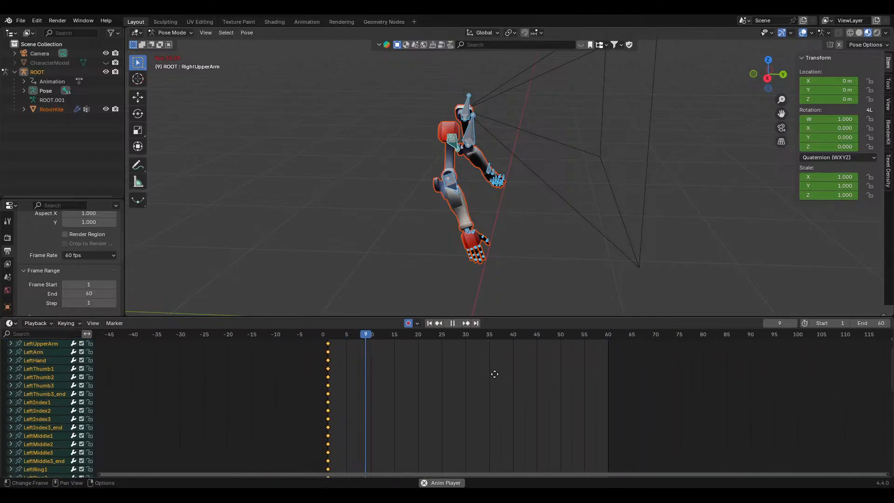
{"action": "key", "text": "Escape"}
{"action": "key", "text": "ctrl+s"}
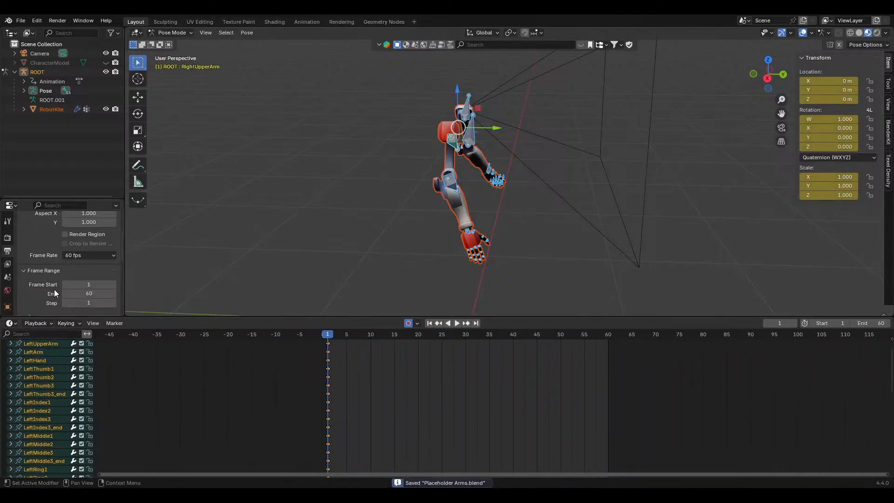
Examine the Time Stretching settings in the output properties and collapse them again
{"action": "scroll", "coordinate": [54, 289], "scroll_direction": "down", "scroll_amount": 2}
{"action": "left_click", "coordinate": [54, 281]}
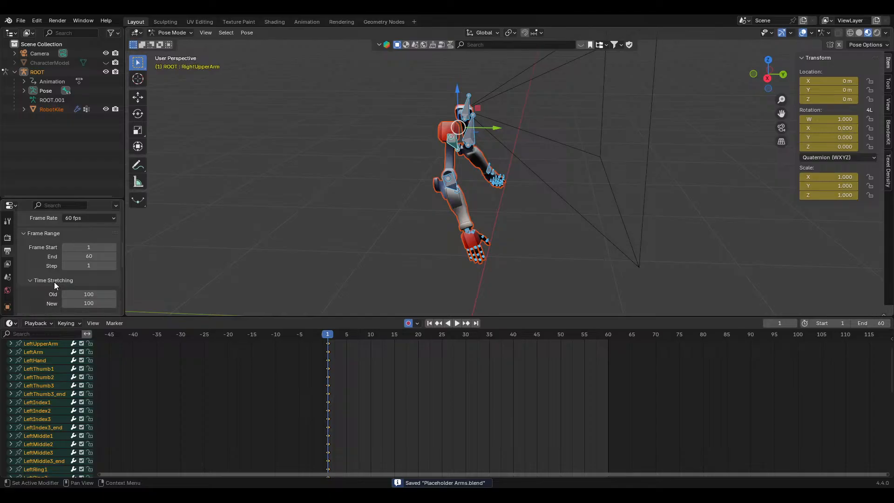
{"action": "scroll", "coordinate": [53, 282], "scroll_direction": "down", "scroll_amount": 2}
{"action": "scroll", "coordinate": [51, 256], "scroll_direction": "up", "scroll_amount": 2}
{"action": "left_click", "coordinate": [54, 261]}
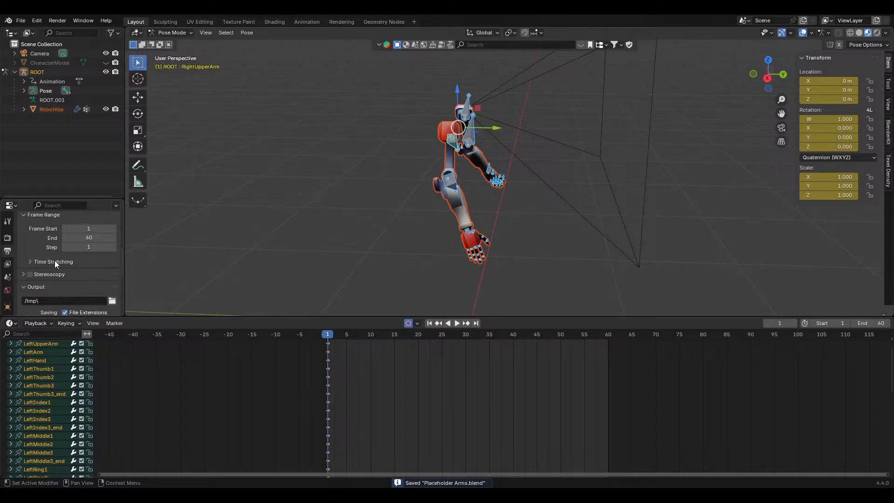
{"action": "scroll", "coordinate": [451, 428], "scroll_direction": "up", "scroll_amount": 4}
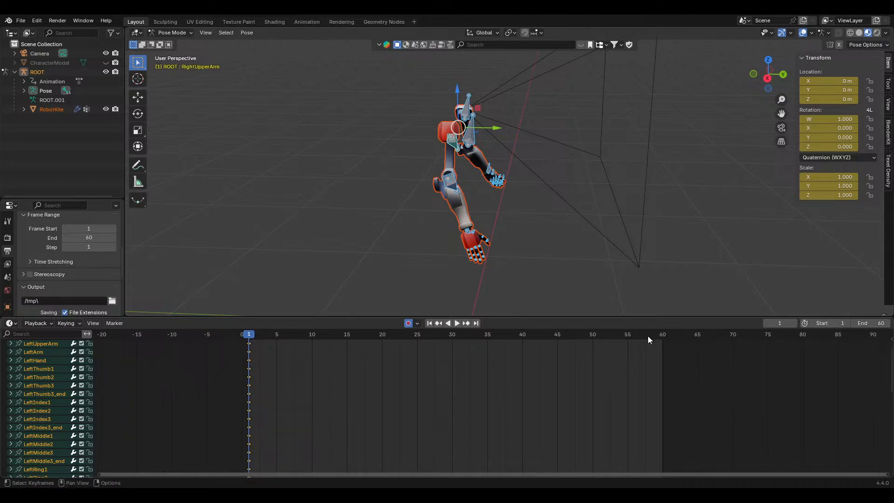
Try playing the animation with the preview range enabled, and turn the preview range off again
{"action": "left_click", "coordinate": [806, 324]}
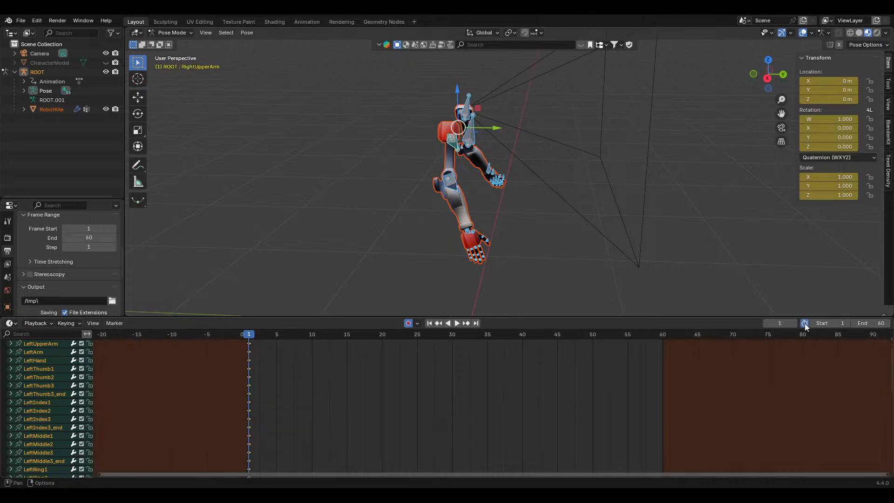
{"action": "key", "text": "space"}
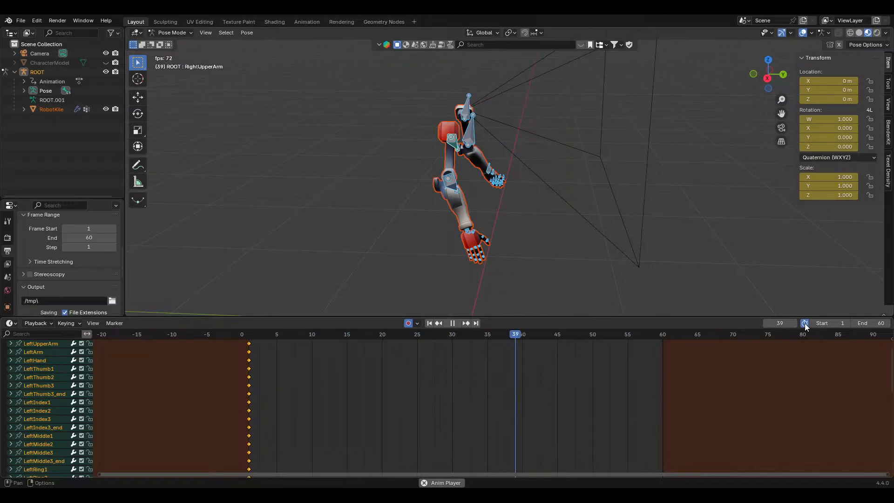
{"action": "key", "text": "space"}
{"action": "left_click_drag", "start_coordinate": [638, 335], "coordinate": [663, 336]}
{"action": "key", "text": "space"}
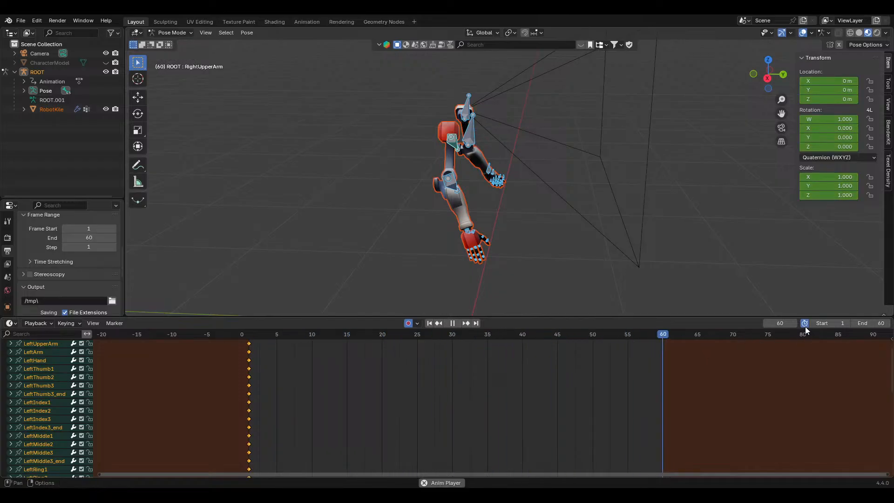
{"action": "left_click", "coordinate": [806, 325]}
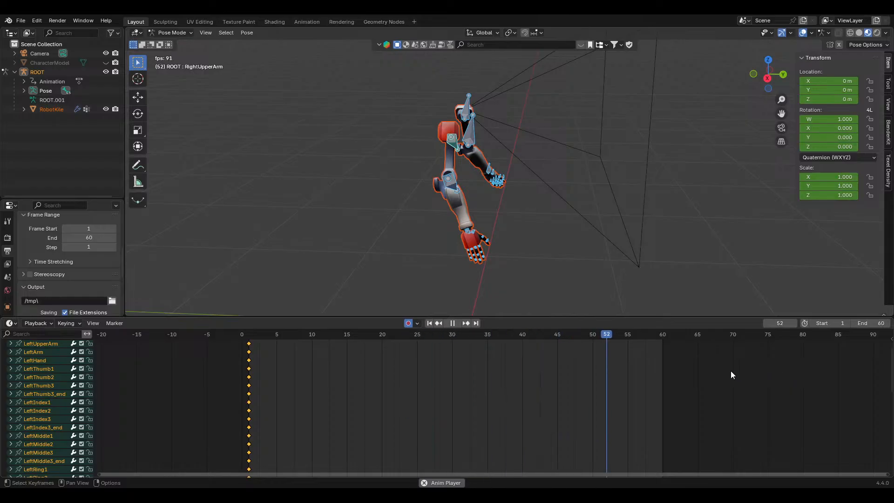
{"action": "key", "text": "space"}
Check the timeline's playback and keying options
{"action": "left_click", "coordinate": [41, 326]}
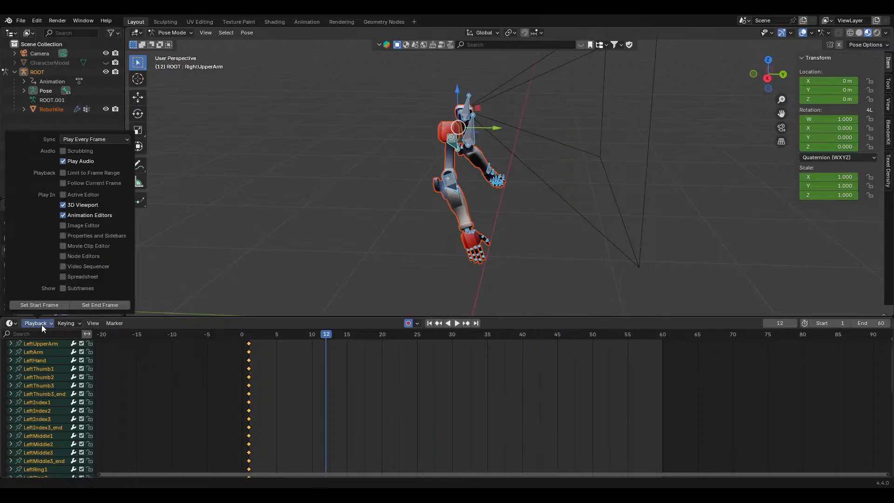
{"action": "left_click", "coordinate": [44, 325]}
{"action": "left_click", "coordinate": [68, 325]}
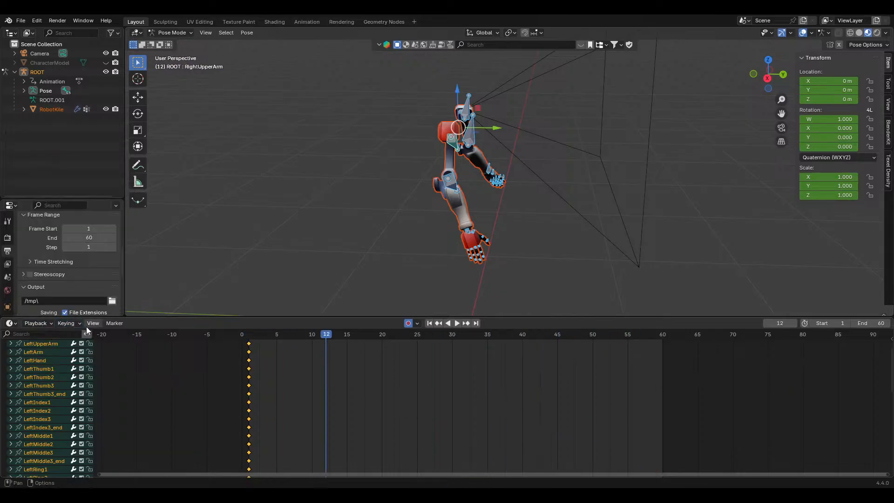
Reduce the timeline's height to enlarge the 3D viewport and the output properties
{"action": "scroll", "coordinate": [56, 257], "scroll_direction": "down", "scroll_amount": 1}
{"action": "left_click_drag", "start_coordinate": [134, 318], "coordinate": [133, 391]}
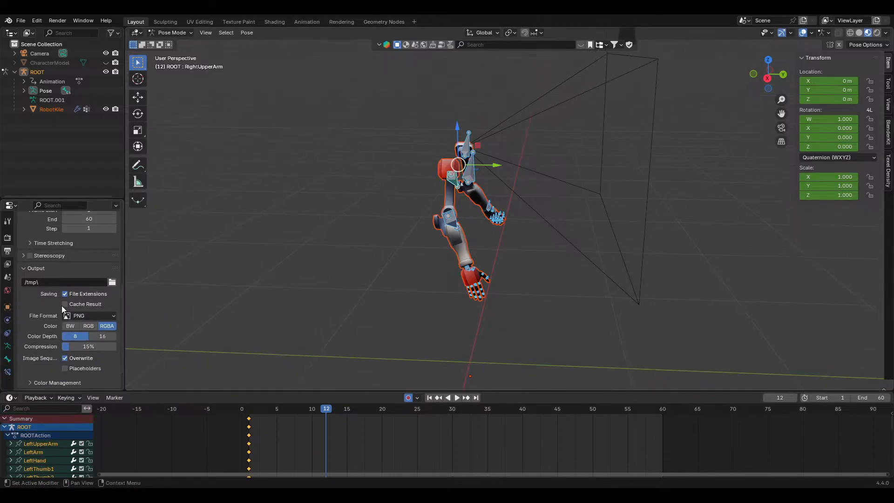
{"action": "scroll", "coordinate": [66, 307], "scroll_direction": "up", "scroll_amount": 6}
{"action": "scroll", "coordinate": [59, 312], "scroll_direction": "up", "scroll_amount": 1}
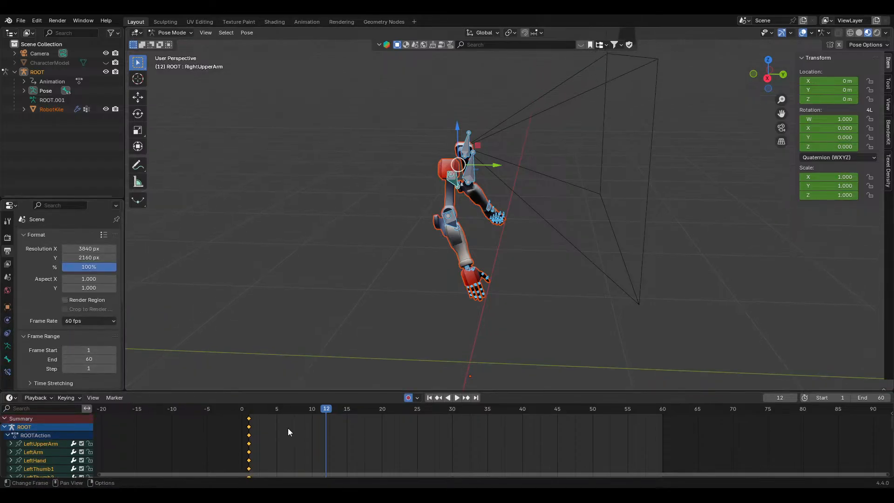
Play and stop the animation to check its speed, and open the preferences to look for playback settings
{"action": "key", "text": "space"}
{"action": "key", "text": "space"}
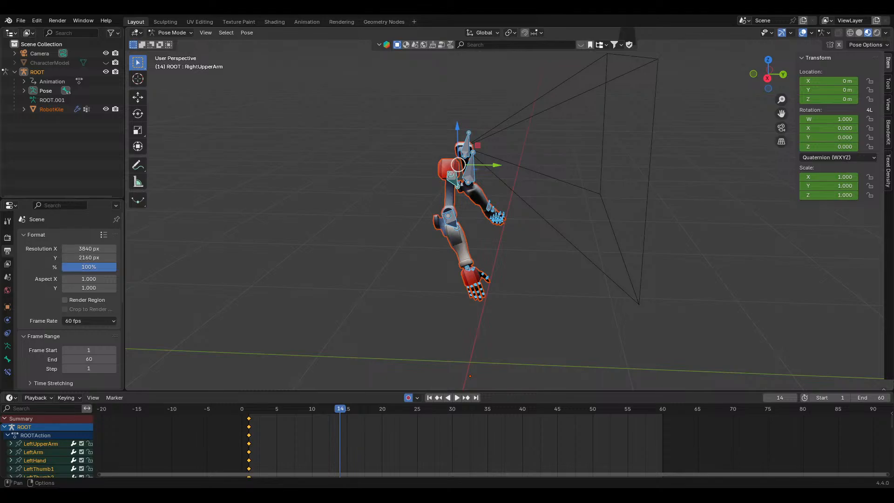
{"action": "left_click", "coordinate": [37, 20]}
{"action": "left_click", "coordinate": [74, 140]}
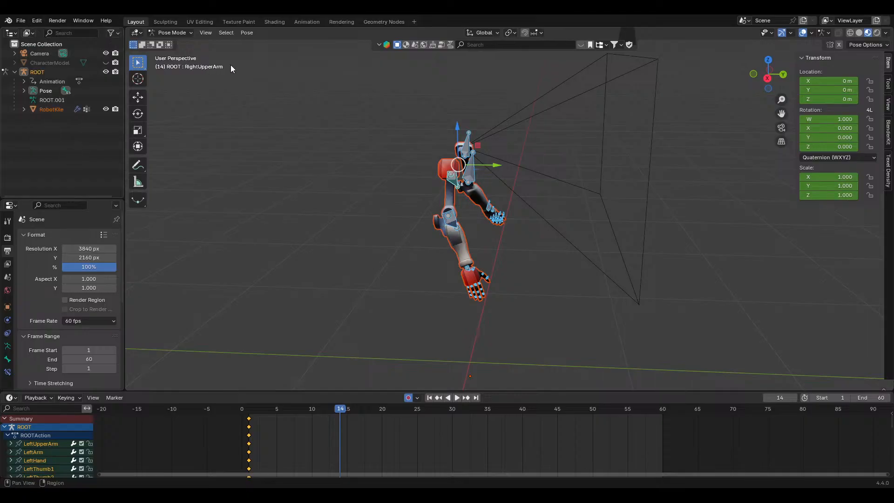
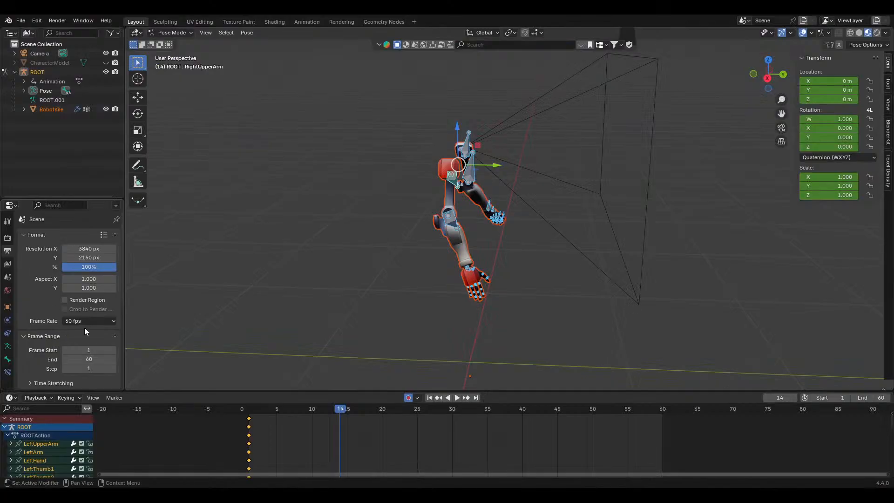
Review the rest of the output properties and play the animation across the 60-frame range
{"action": "scroll", "coordinate": [85, 328], "scroll_direction": "down", "scroll_amount": 7}
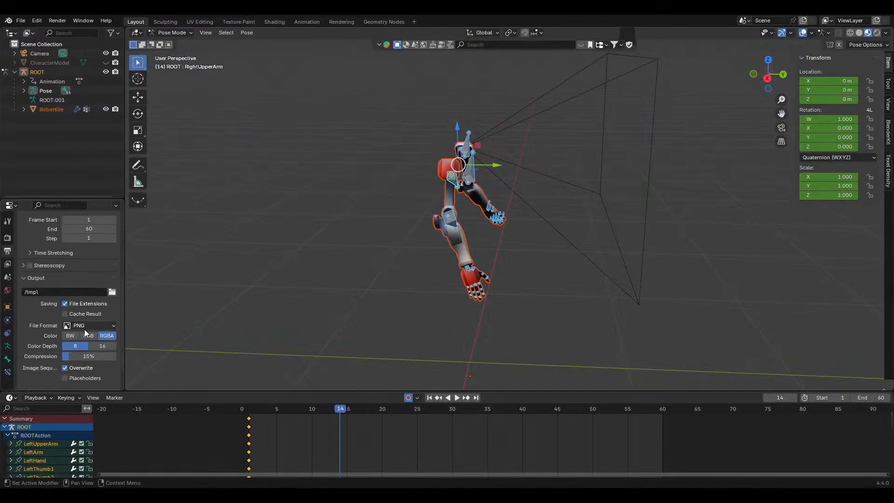
{"action": "scroll", "coordinate": [74, 317], "scroll_direction": "down", "scroll_amount": 2}
{"action": "key", "text": "space"}
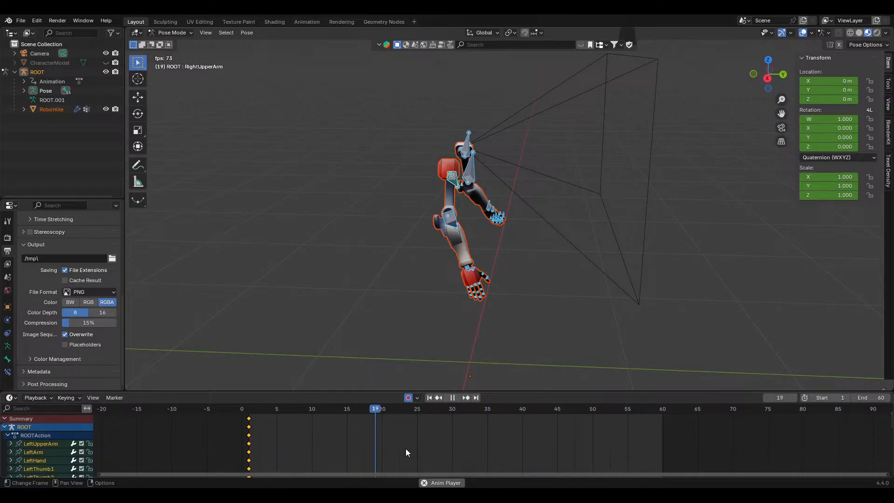
{"action": "left_click_drag", "start_coordinate": [272, 414], "coordinate": [350, 408]}
{"action": "key", "text": "space"}
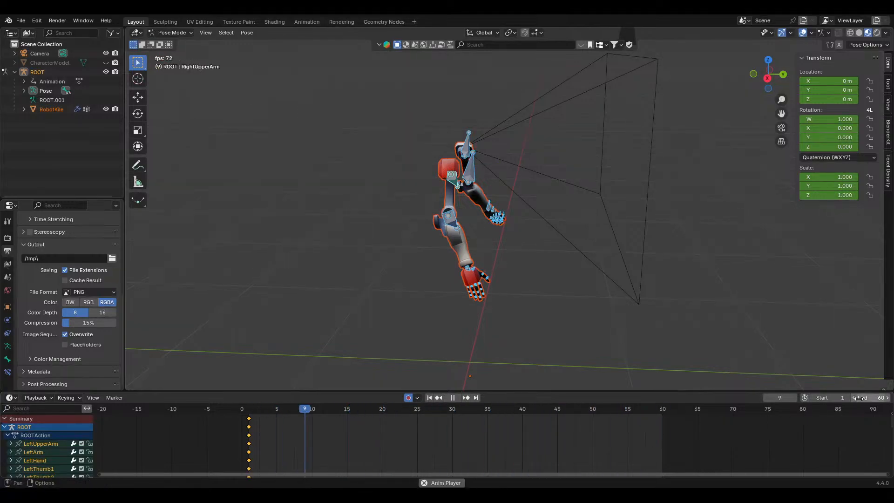
Extend the end frame to 240 and play the longer range to check the playback speed
{"action": "key", "text": "Escape"}
{"action": "left_click", "coordinate": [860, 398]}
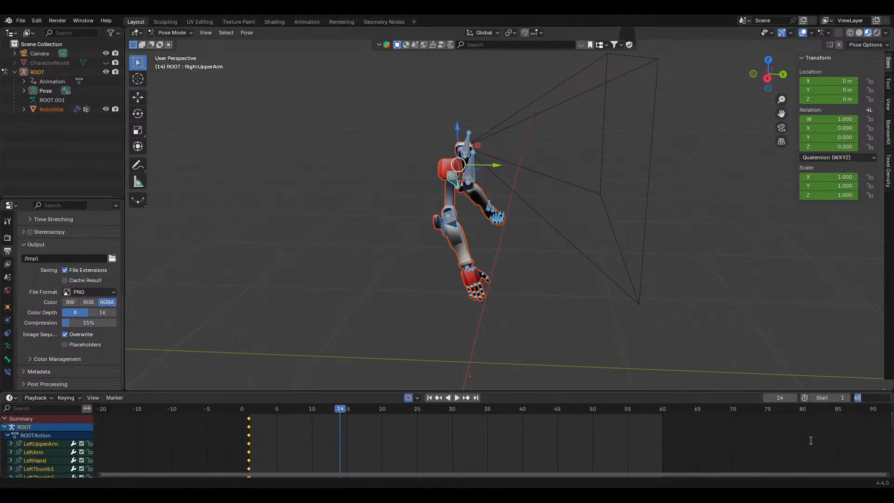
{"action": "type", "text": "240"}
{"action": "key", "text": "Return"}
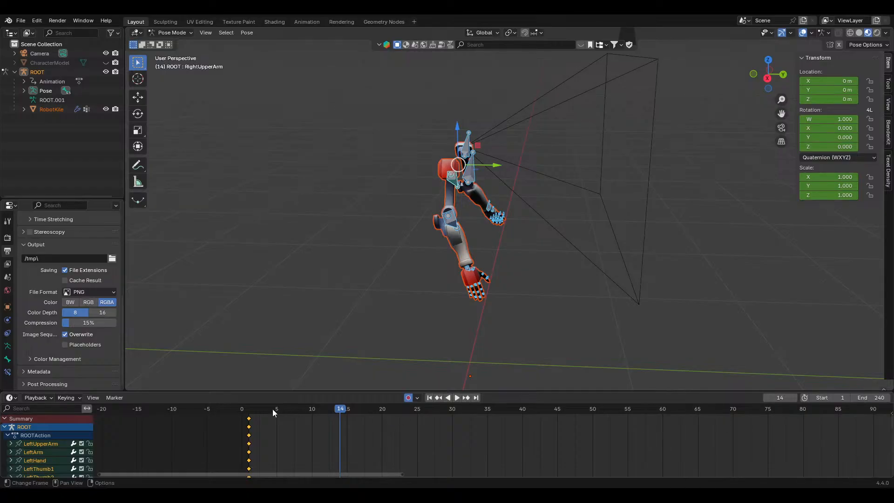
{"action": "key", "text": "shift+Left"}
{"action": "key", "text": "space"}
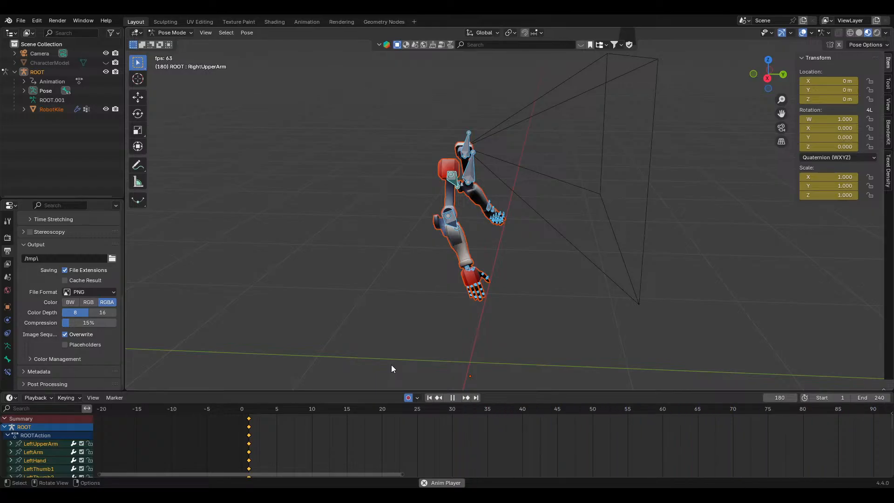
{"action": "key", "text": "space"}
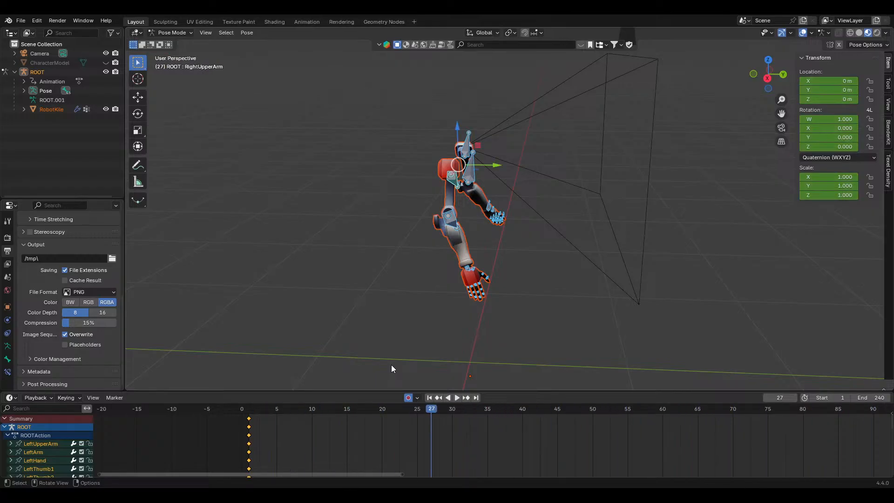
Set the end frame back to 60 and play the range briefly
{"action": "left_click", "coordinate": [867, 397]}
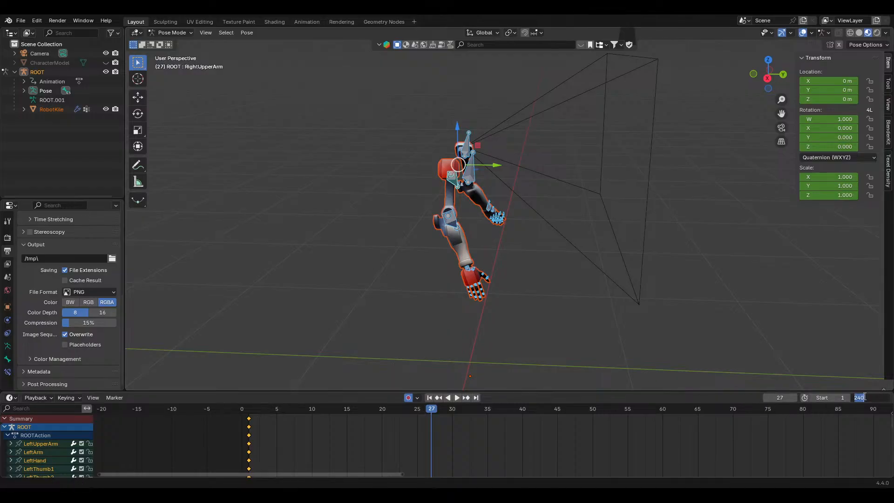
{"action": "type", "text": "60"}
{"action": "key", "text": "Return"}
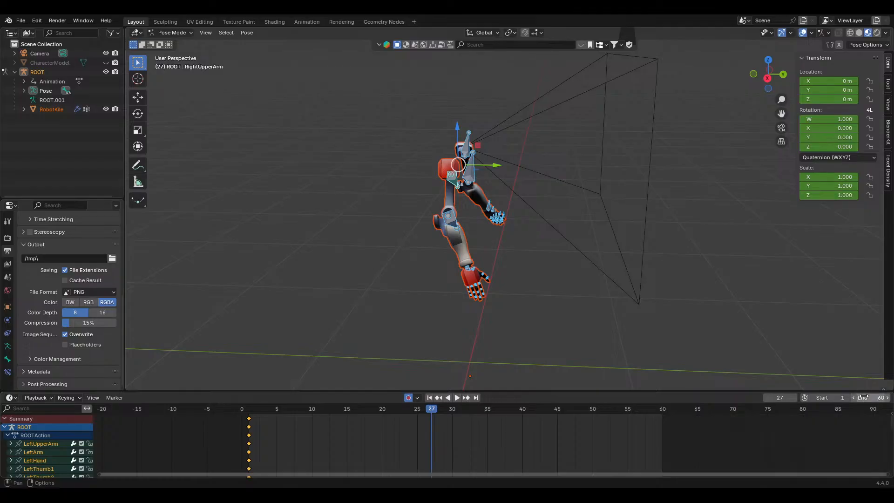
{"action": "key", "text": "space"}
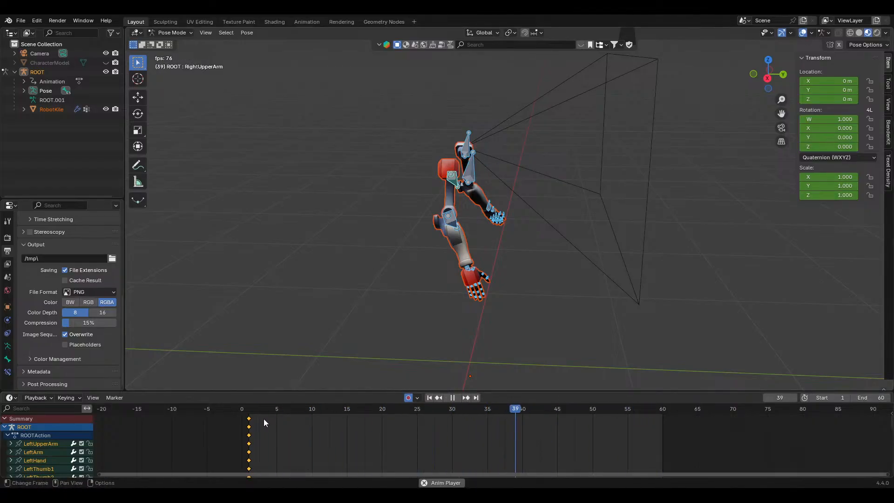
{"action": "key", "text": "space"}
Enlarge the timeline, save the file, and check the arms from the camera view
{"action": "left_click_drag", "start_coordinate": [288, 394], "coordinate": [296, 350]}
{"action": "scroll", "coordinate": [509, 234], "scroll_direction": "up", "scroll_amount": 5}
{"action": "key", "text": "ctrl+s"}
{"action": "middle_click_drag", "start_coordinate": [509, 234], "coordinate": [492, 272]}
{"action": "key", "text": "KP_0"}
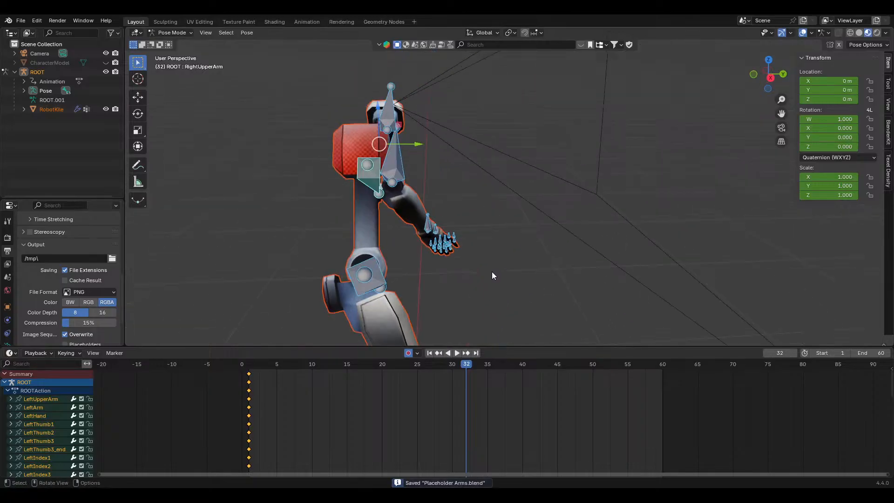
{"action": "scroll", "coordinate": [500, 285], "scroll_direction": "down", "scroll_amount": 1}
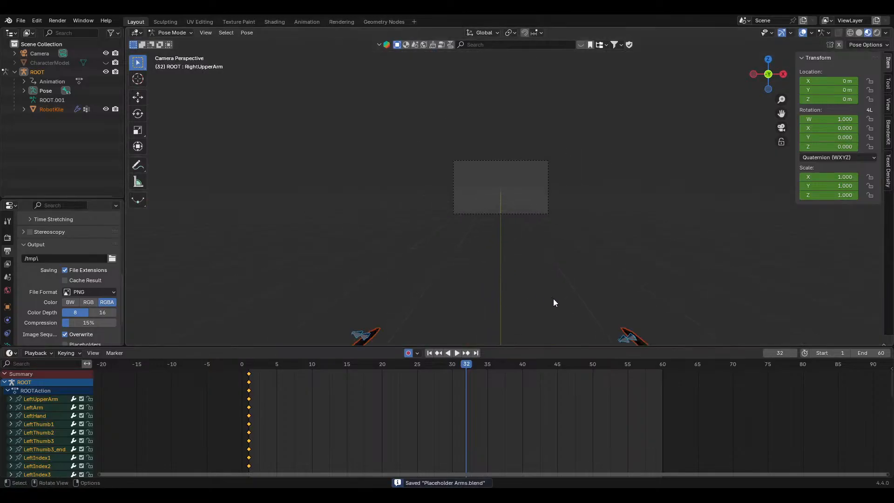
At frame 15, rotate the right upper arm bone about the global X axis to swing the arm forward
{"action": "middle_click_drag", "start_coordinate": [577, 280], "coordinate": [498, 285]}
{"action": "scroll", "coordinate": [519, 281], "scroll_direction": "down", "scroll_amount": 3}
{"action": "left_click", "coordinate": [257, 364]}
{"action": "left_click_drag", "start_coordinate": [257, 364], "coordinate": [353, 366]}
{"action": "left_click", "coordinate": [350, 369]}
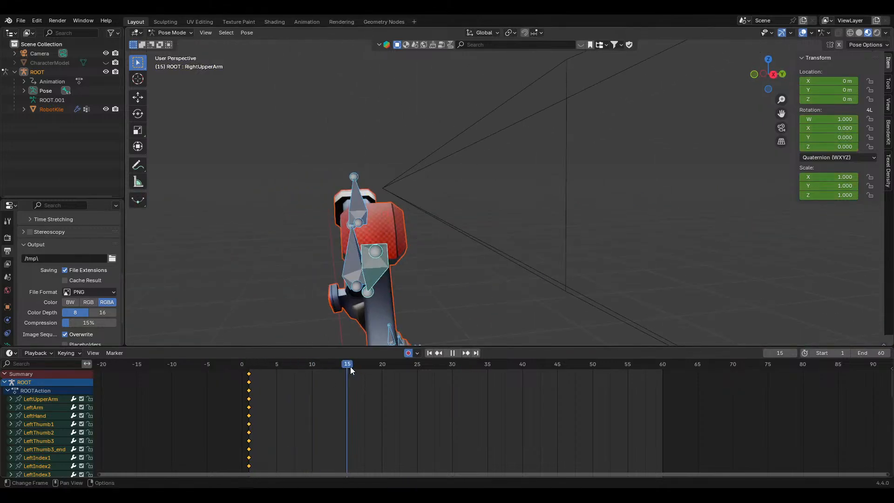
{"action": "scroll", "coordinate": [457, 247], "scroll_direction": "down", "scroll_amount": 6}
{"action": "middle_click_drag", "start_coordinate": [527, 256], "coordinate": [443, 219]}
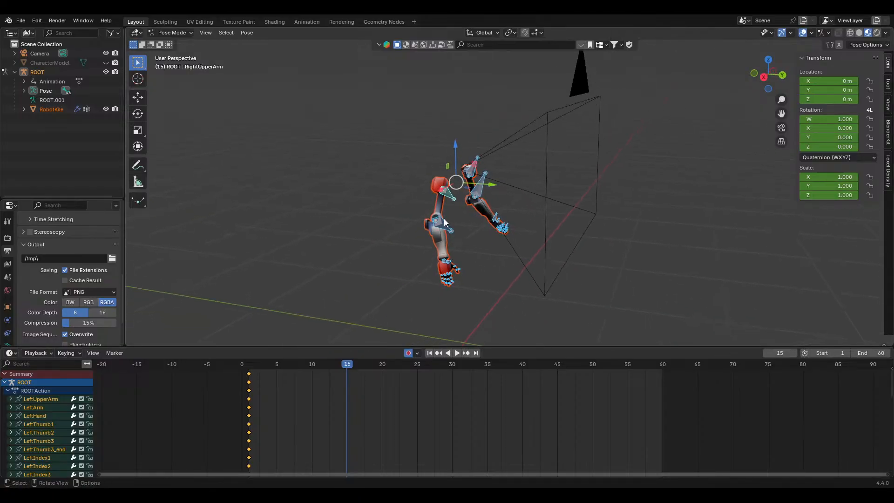
{"action": "left_click", "coordinate": [446, 193]}
{"action": "scroll", "coordinate": [505, 257], "scroll_direction": "up", "scroll_amount": 1}
{"action": "middle_click_drag", "start_coordinate": [505, 257], "coordinate": [536, 264]}
{"action": "key", "text": "r"}
{"action": "key", "text": "x"}
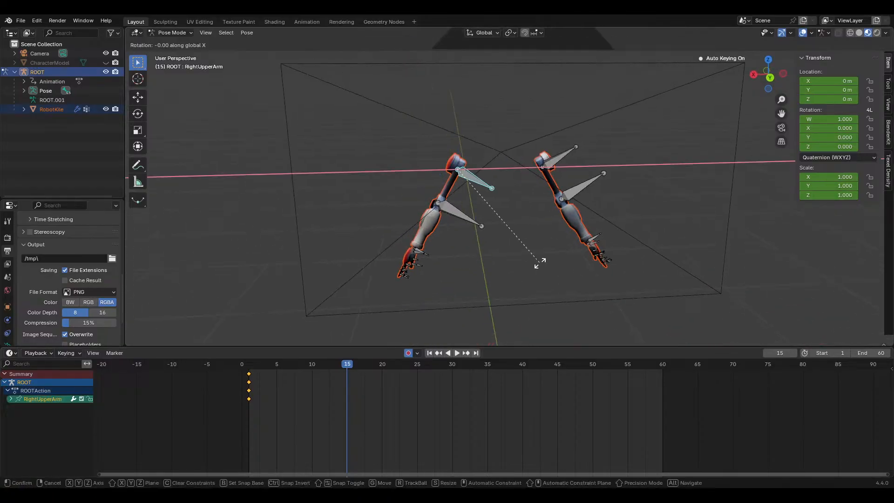
{"action": "left_click", "coordinate": [535, 130]}
Refine the right upper arm's raised pose at frame 15 with further global X rotations, the last about 6.5°
{"action": "middle_click_drag", "start_coordinate": [535, 130], "coordinate": [527, 205]}
{"action": "key", "text": "r"}
{"action": "key", "text": "x"}
{"action": "left_click", "coordinate": [622, 204]}
{"action": "key", "text": "r"}
{"action": "key", "text": "x"}
{"action": "left_click", "coordinate": [428, 209]}
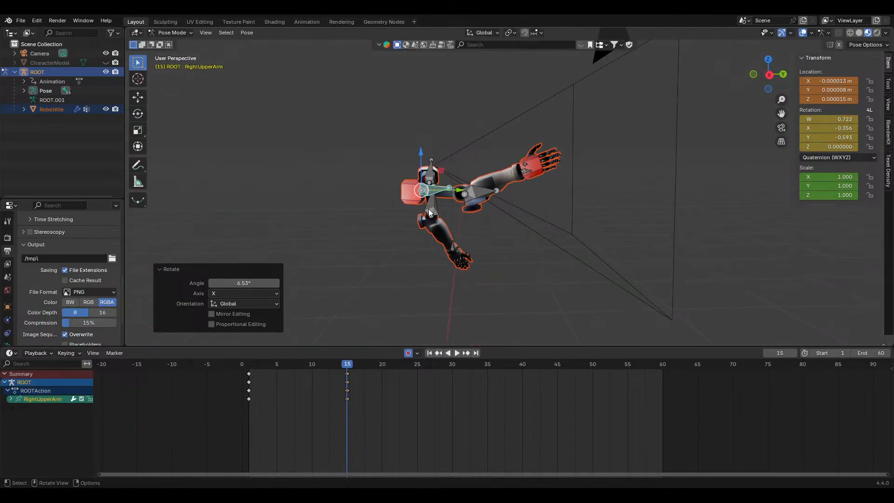
Rotate the left upper arm bone about the global X axis at frame 15 to raise it forward like the right arm
{"action": "middle_click_drag", "start_coordinate": [429, 209], "coordinate": [693, 217]}
{"action": "left_click", "coordinate": [437, 190]}
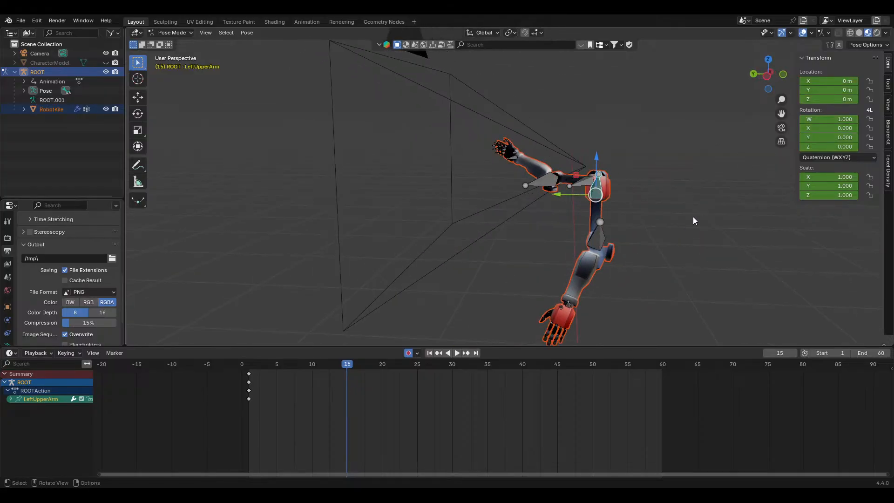
{"action": "key", "text": "r"}
{"action": "key", "text": "x"}
{"action": "left_click", "coordinate": [591, 72]}
Go to frame 40 and lower the left upper arm by rotating it about -9.85° around the global X axis
{"action": "middle_click_drag", "start_coordinate": [591, 72], "coordinate": [550, 107]}
{"action": "key", "text": "space"}
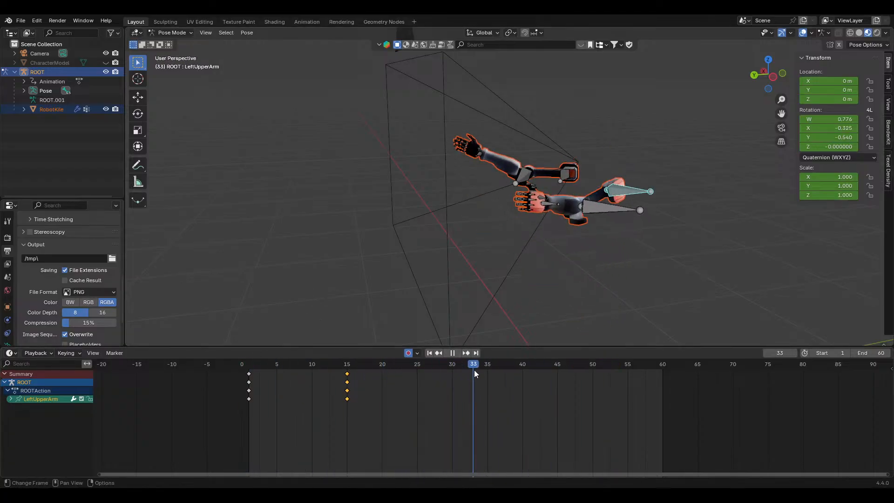
{"action": "mouse_move", "coordinate": [531, 375]}
{"action": "left_mouse_down"}
{"action": "mouse_move", "coordinate": [554, 376]}
{"action": "mouse_move", "coordinate": [524, 376]}
{"action": "left_mouse_up"}
{"action": "middle_click_drag", "start_coordinate": [535, 233], "coordinate": [558, 244]}
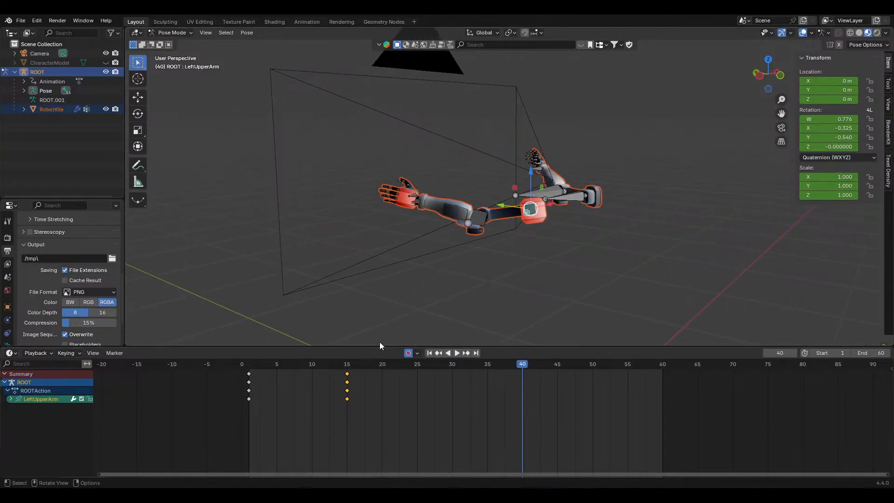
{"action": "key", "text": "r"}
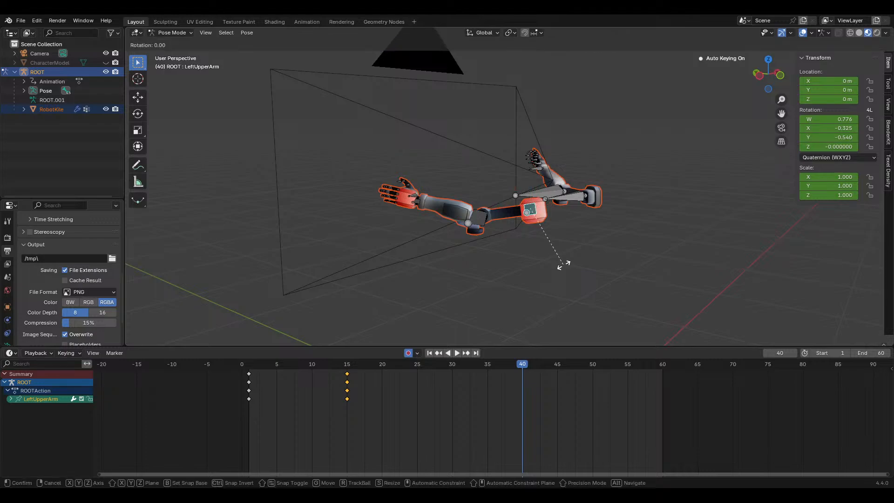
{"action": "key", "text": "x"}
{"action": "left_click", "coordinate": [563, 249]}
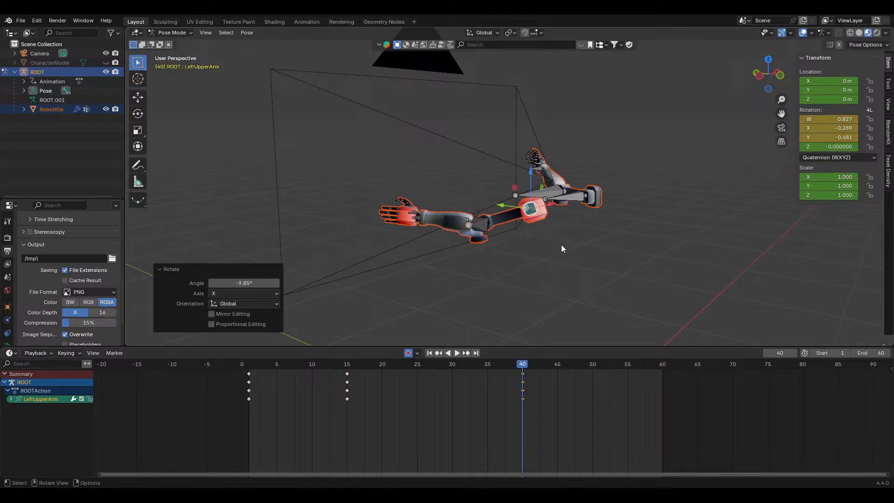
Rotate the right upper arm bone about the global X axis at frame 40 to lower it slightly
{"action": "left_click", "coordinate": [574, 194]}
{"action": "middle_click_drag", "start_coordinate": [574, 194], "coordinate": [589, 244]}
{"action": "key", "text": "r"}
{"action": "key", "text": "x"}
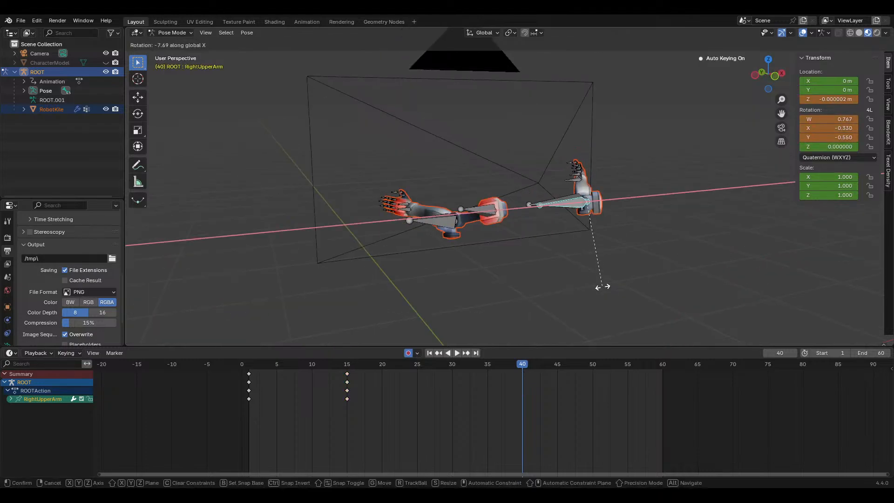
{"action": "left_click", "coordinate": [607, 340]}
Play the animation, move the right upper arm's frame 15 keyframes to frame 25, and replay it to check the timing
{"action": "left_click", "coordinate": [260, 368]}
{"action": "key", "text": "space"}
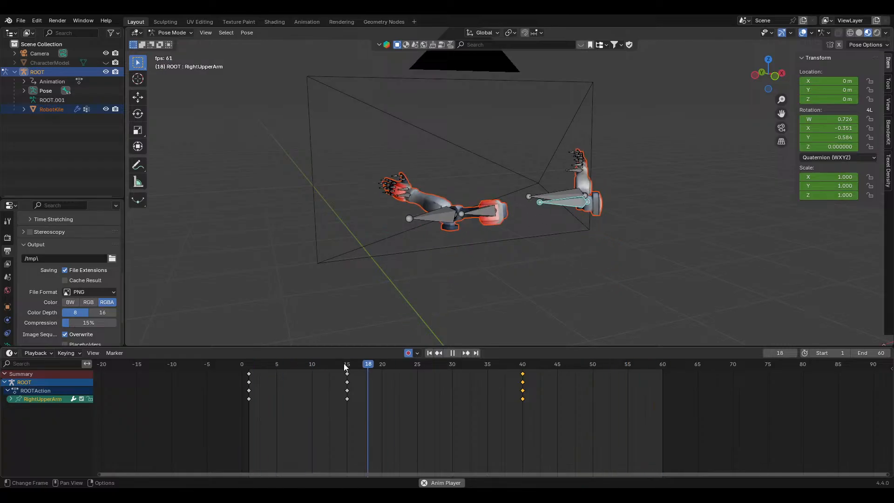
{"action": "key", "text": "space"}
{"action": "left_click_drag", "start_coordinate": [350, 376], "coordinate": [422, 375]}
{"action": "key", "text": "space"}
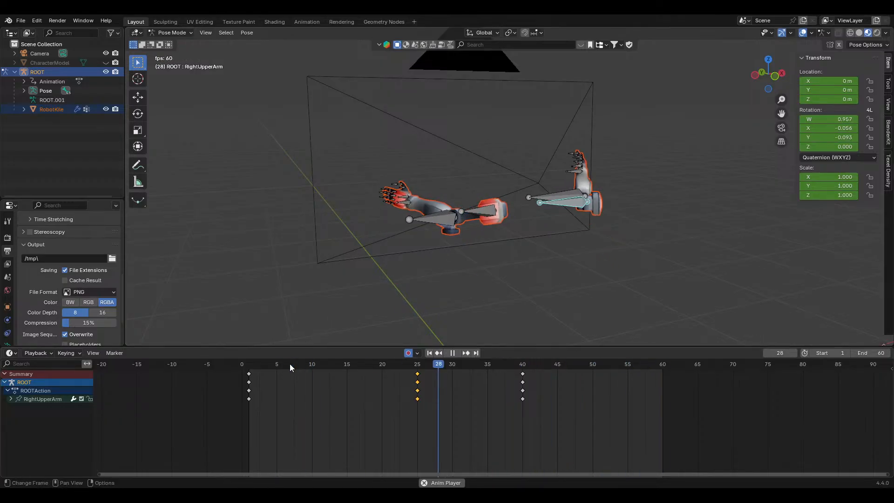
{"action": "left_click_drag", "start_coordinate": [286, 368], "coordinate": [258, 366]}
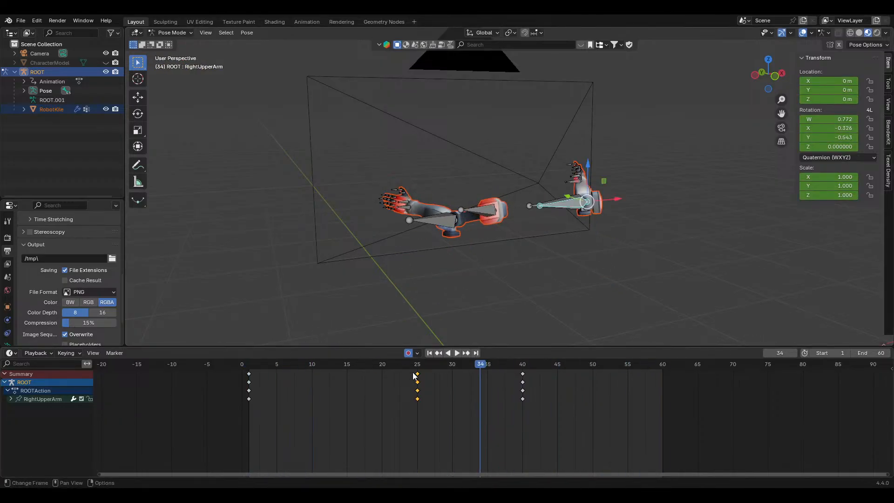
Move the right upper arm's middle keyframes to frame 20 and play the animation
{"action": "left_click_drag", "start_coordinate": [414, 375], "coordinate": [381, 375]}
{"action": "key", "text": "space"}
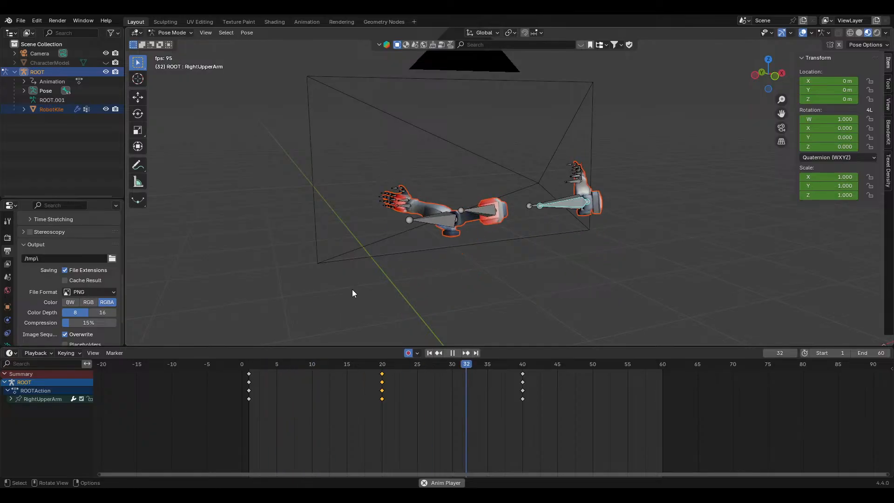
{"action": "key", "text": "space"}
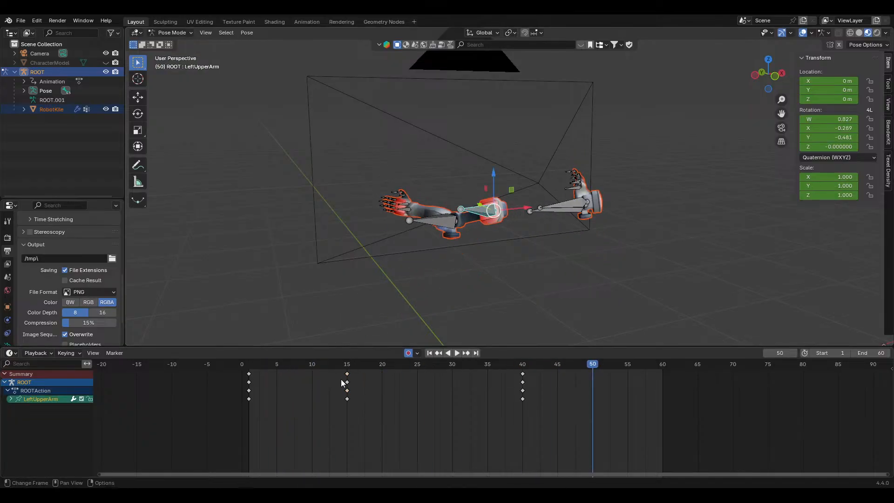
Move the left upper arm's frame 15 keyframes to frame 20 and play the animation through the camera view
{"action": "left_click_drag", "start_coordinate": [342, 383], "coordinate": [377, 383]}
{"action": "key", "text": "space"}
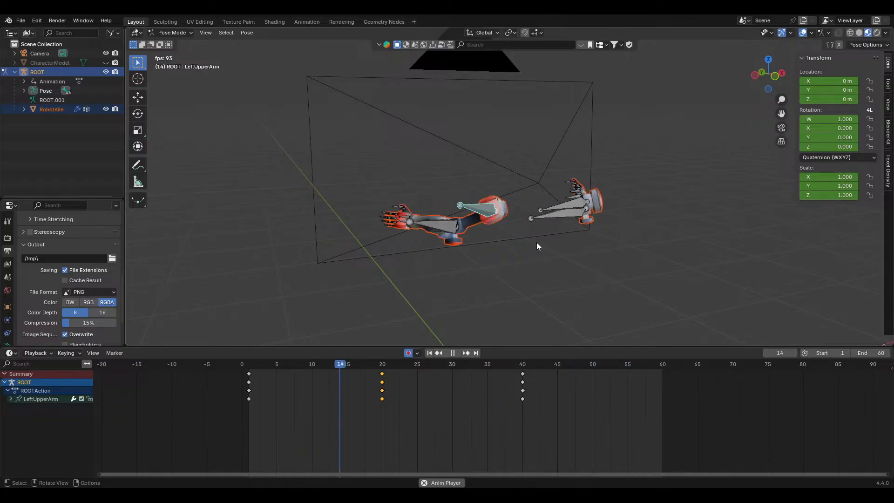
{"action": "key", "text": "KP_0"}
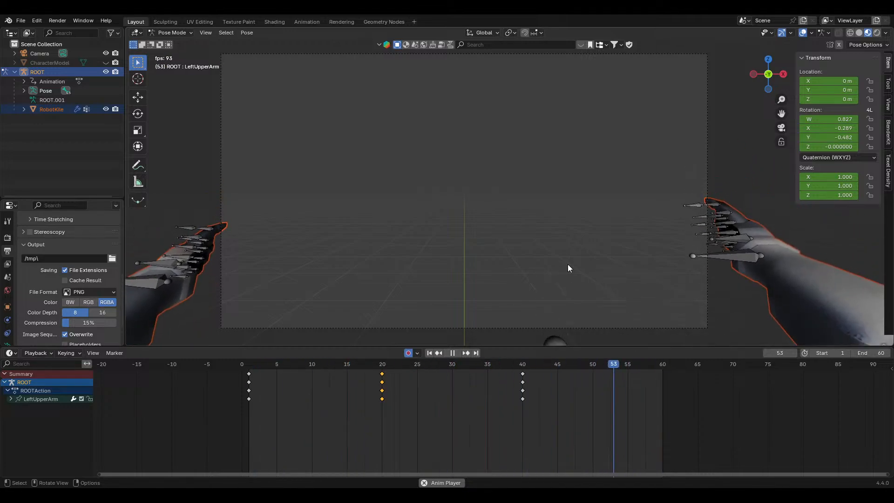
{"action": "key", "text": "space"}
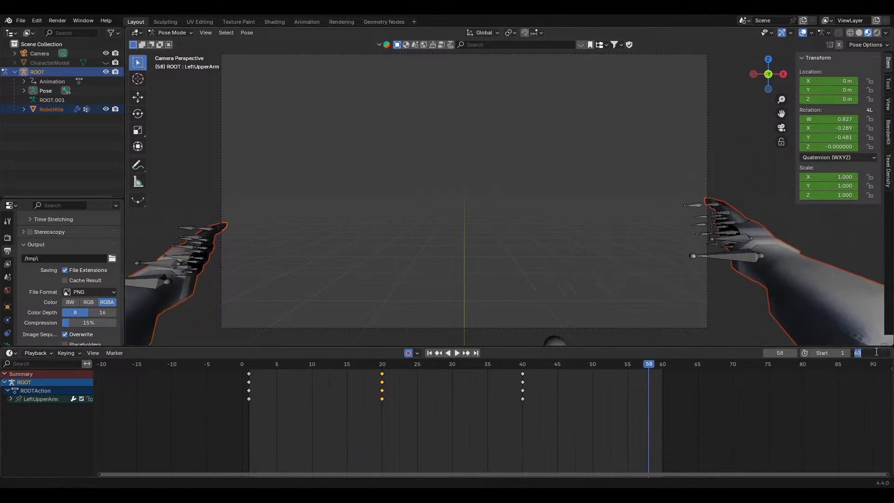
Set the end frame to 40 and play the shortened loop in the camera view
{"action": "type", "text": "40"}
{"action": "key", "text": "Return"}
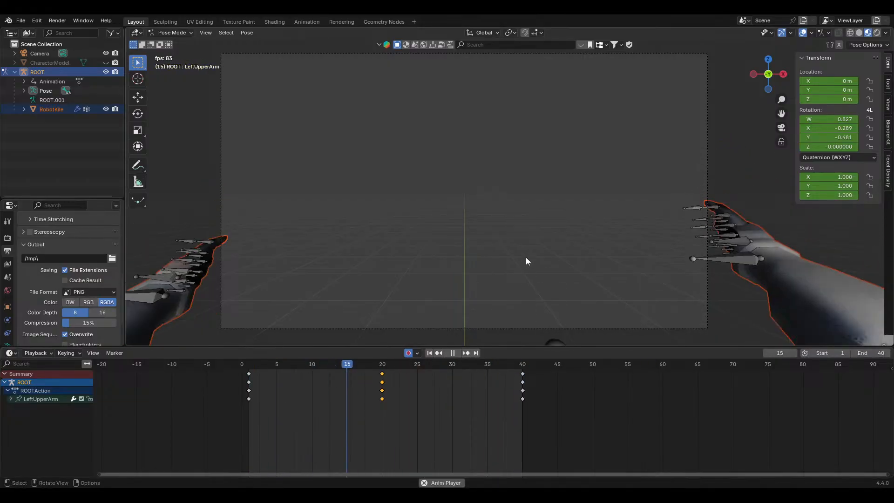
{"action": "scroll", "coordinate": [491, 424], "scroll_direction": "up", "scroll_amount": 2}
{"action": "middle_click_drag", "start_coordinate": [491, 424], "coordinate": [514, 420]}
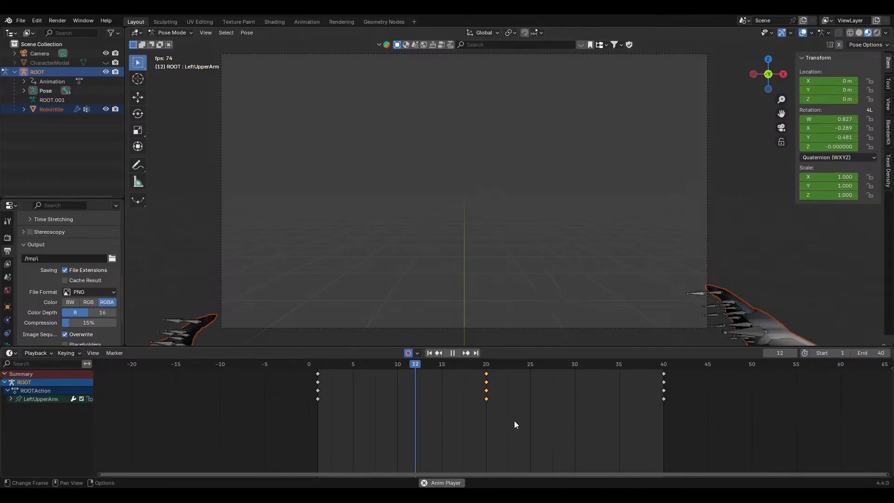
{"action": "key", "text": "space"}
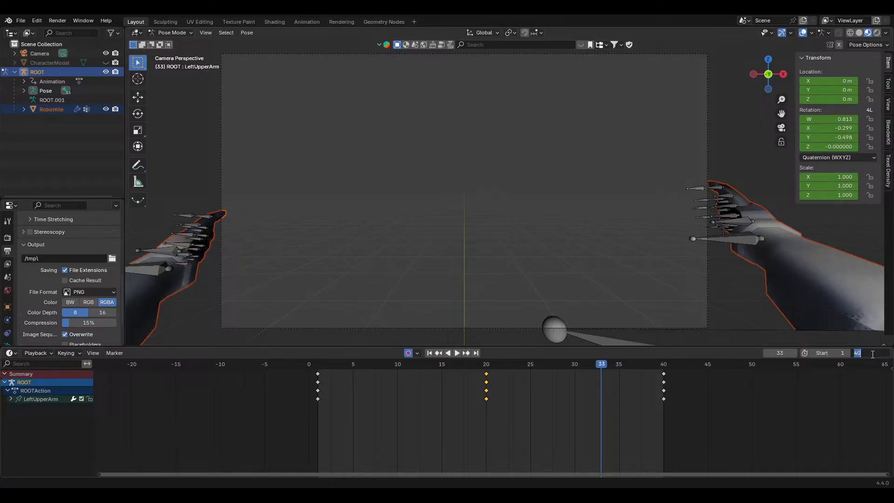
Set the end frame to 50 and return the playhead to frame 1
{"action": "left_click", "coordinate": [873, 354]}
{"action": "type", "text": "50"}
{"action": "key", "text": "Return"}
{"action": "left_click", "coordinate": [315, 364]}
{"action": "key", "text": "space"}
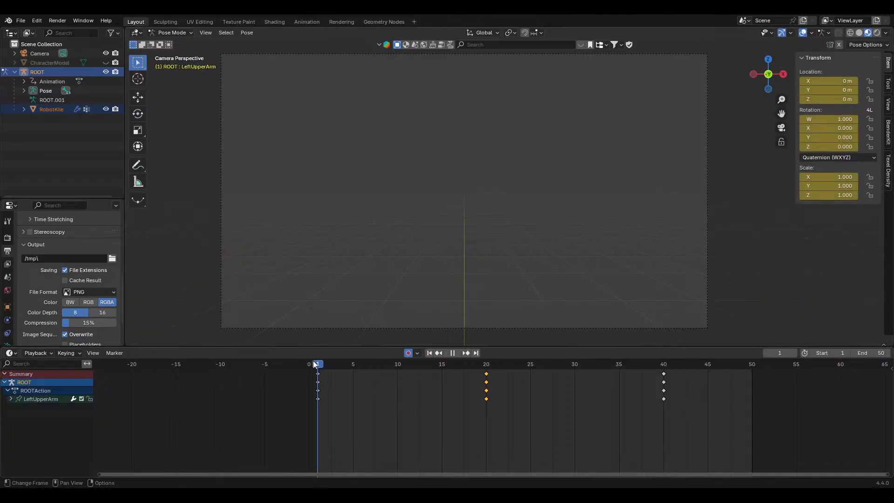
At frame 20, rotate the right forearm bone about 45.8° around the global Z axis to turn it inward
{"action": "left_click_drag", "start_coordinate": [332, 364], "coordinate": [485, 367]}
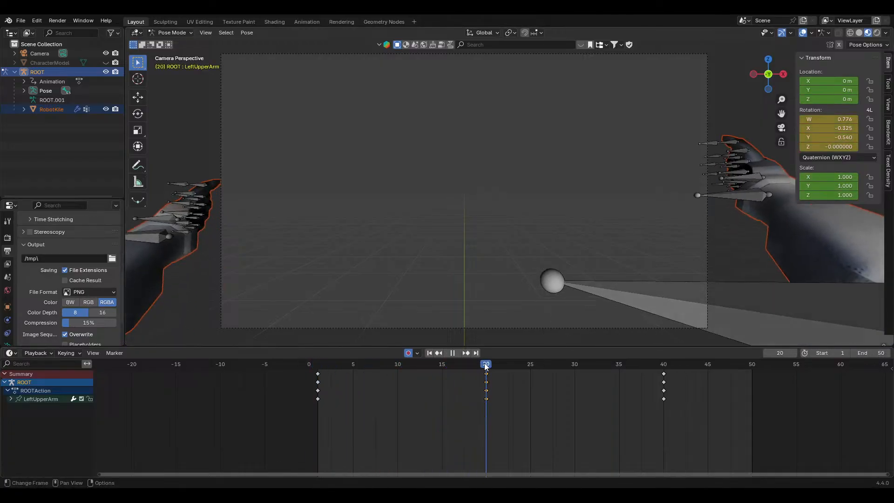
{"action": "left_click", "coordinate": [428, 260]}
{"action": "scroll", "coordinate": [428, 260], "scroll_direction": "down", "scroll_amount": 3}
{"action": "middle_click_drag", "start_coordinate": [427, 260], "coordinate": [585, 197]}
{"action": "scroll", "coordinate": [512, 254], "scroll_direction": "down", "scroll_amount": 6}
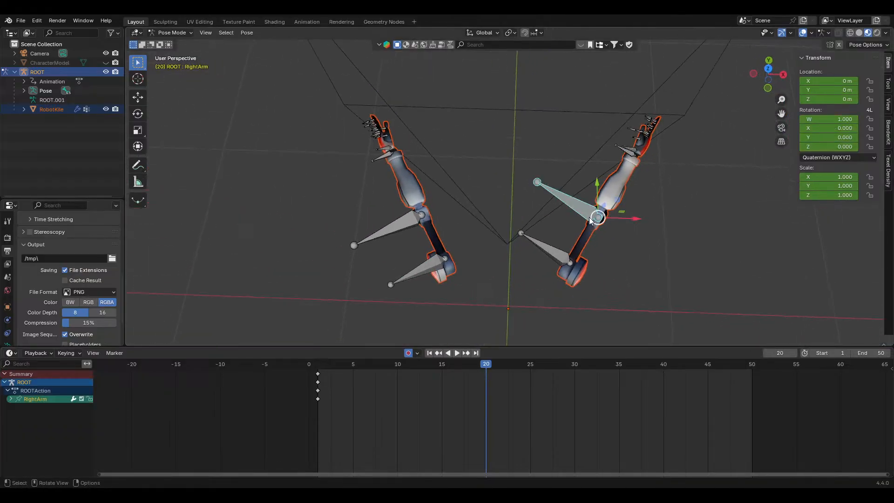
{"action": "key", "text": "r"}
{"action": "key", "text": "z"}
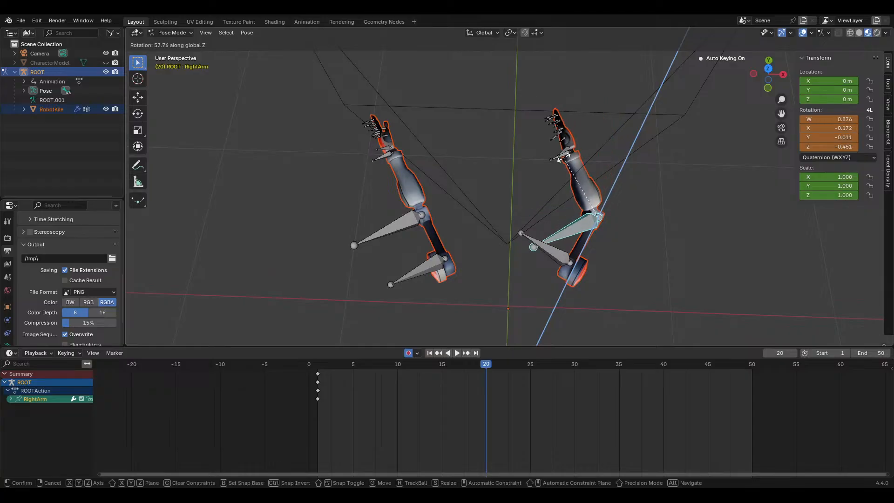
{"action": "left_click", "coordinate": [578, 155]}
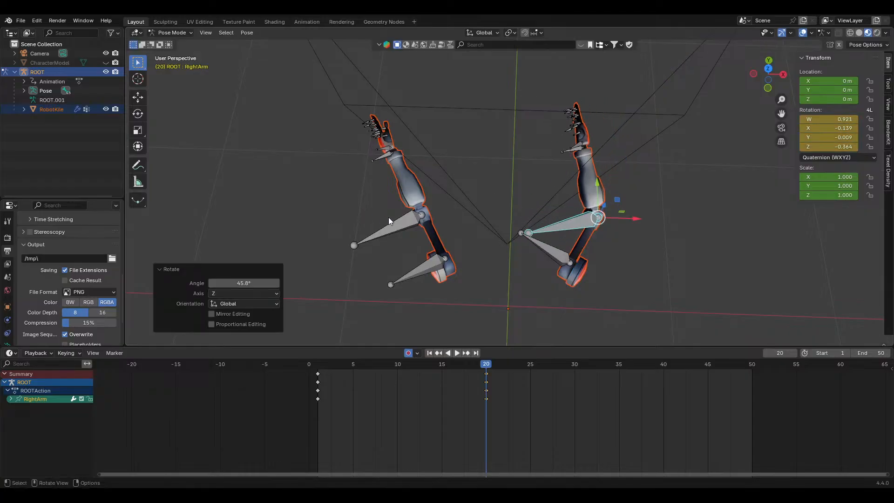
At frame 20, rotate the left forearm bone around the global Z axis so that the arm turns inward
{"action": "left_click", "coordinate": [388, 219]}
{"action": "key", "text": "r"}
{"action": "key", "text": "z"}
{"action": "left_click", "coordinate": [520, 313]}
Rotate the right upper arm bone around the global Z axis at frame 20 to swing the arm inward
{"action": "middle_click_drag", "start_coordinate": [519, 312], "coordinate": [561, 321]}
{"action": "left_click", "coordinate": [565, 247]}
{"action": "key", "text": "r"}
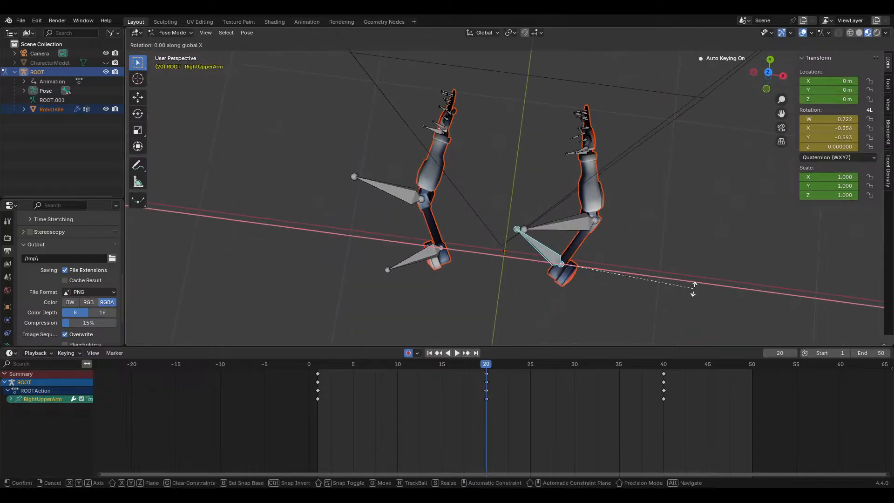
{"action": "key", "text": "z"}
{"action": "left_click", "coordinate": [691, 262]}
Rotate the left upper arm bone about -16.5° around the global Z axis at frame 20
{"action": "left_click", "coordinate": [426, 263]}
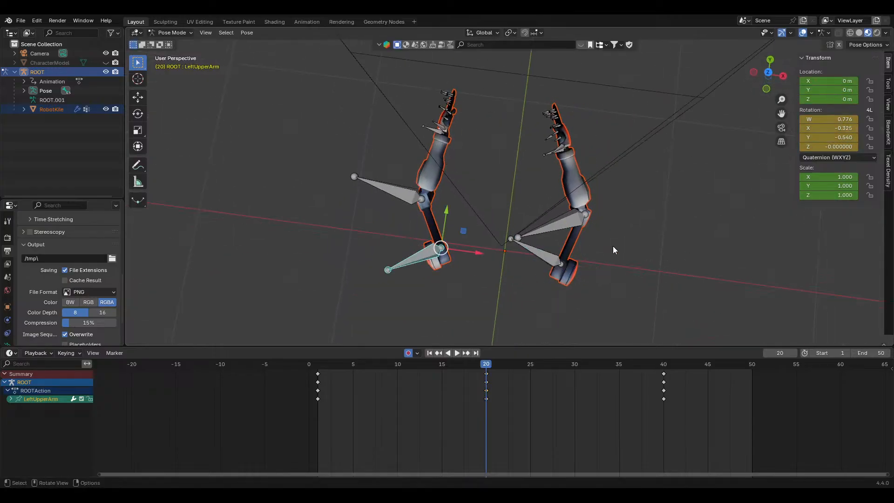
{"action": "key", "text": "r"}
{"action": "key", "text": "z"}
{"action": "left_click", "coordinate": [651, 307]}
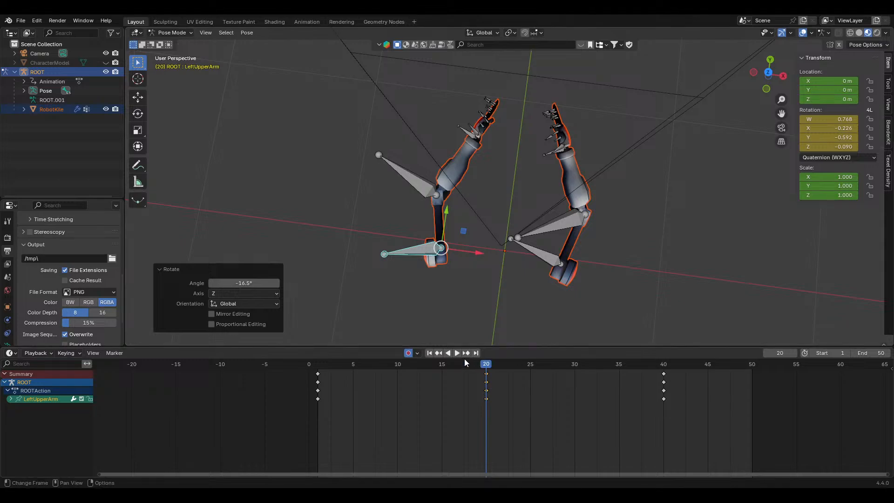
Scrub and play the animation to check the arm motion from the front
{"action": "left_click_drag", "start_coordinate": [464, 363], "coordinate": [625, 373]}
{"action": "key", "text": "space"}
{"action": "middle_click_drag", "start_coordinate": [638, 298], "coordinate": [409, 206]}
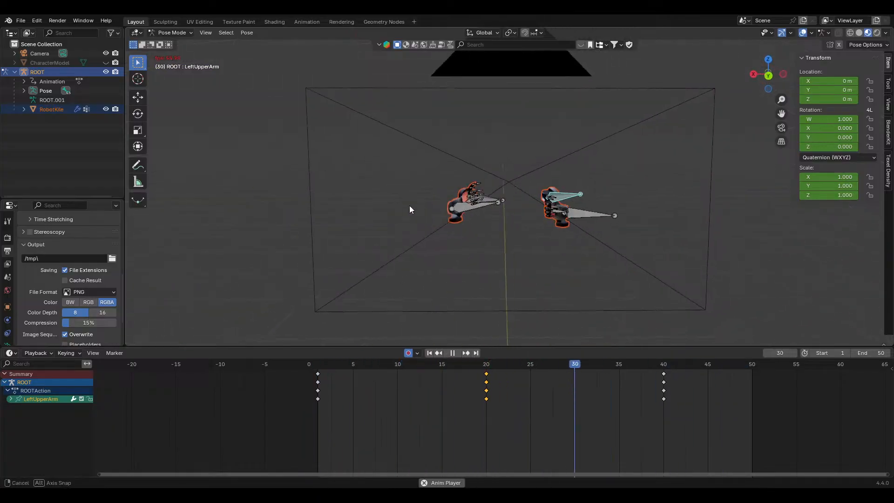
{"action": "key", "text": "space"}
{"action": "scroll", "coordinate": [469, 247], "scroll_direction": "up", "scroll_amount": 5}
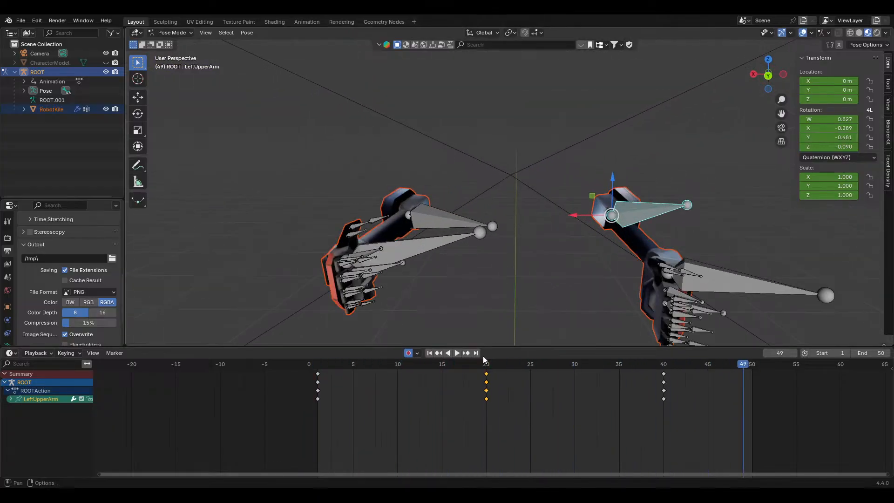
Back at frame 20, twist the left forearm bone about 63.2° around its local X axis
{"action": "left_click", "coordinate": [486, 364]}
{"action": "middle_click_drag", "start_coordinate": [629, 256], "coordinate": [550, 247]}
{"action": "middle_click_drag", "start_coordinate": [617, 232], "coordinate": [549, 253]}
{"action": "left_click", "coordinate": [476, 283]}
{"action": "middle_click_drag", "start_coordinate": [622, 261], "coordinate": [428, 165]}
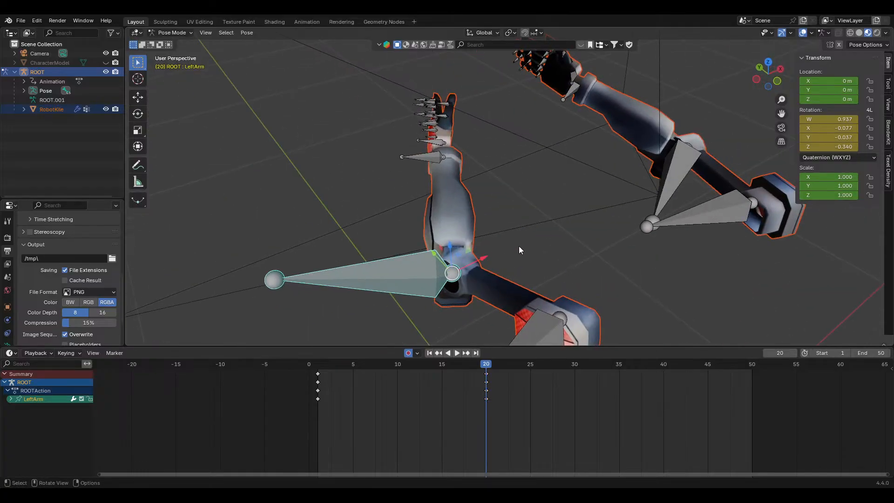
{"action": "middle_click_drag", "start_coordinate": [520, 251], "coordinate": [585, 185]}
{"action": "key", "text": "r"}
{"action": "key", "text": "z"}
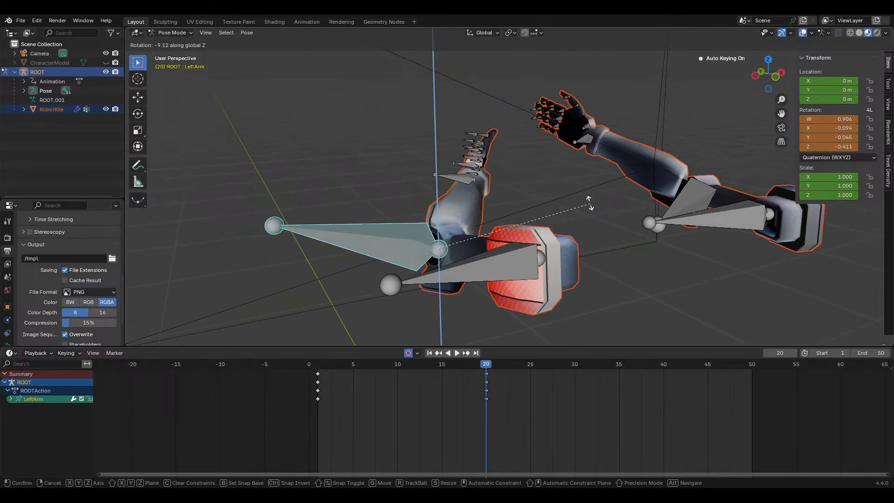
{"action": "key", "text": "y"}
{"action": "key", "text": "y"}
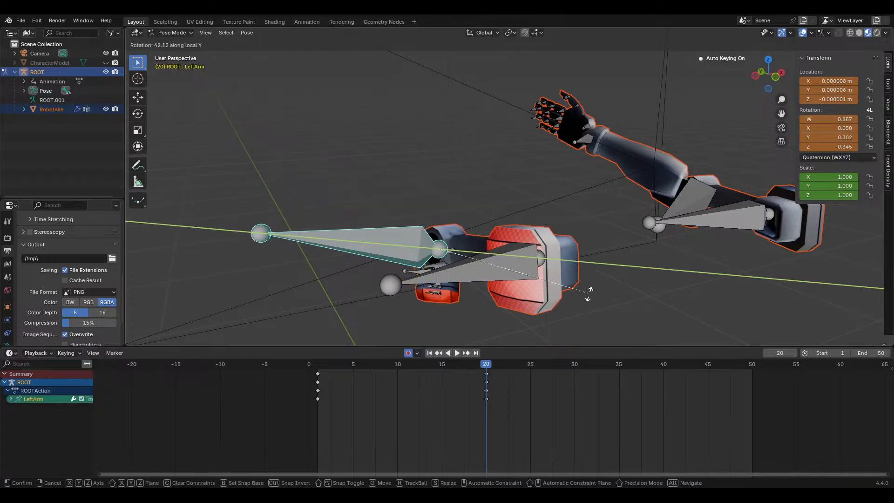
{"action": "key", "text": "x"}
{"action": "key", "text": "x"}
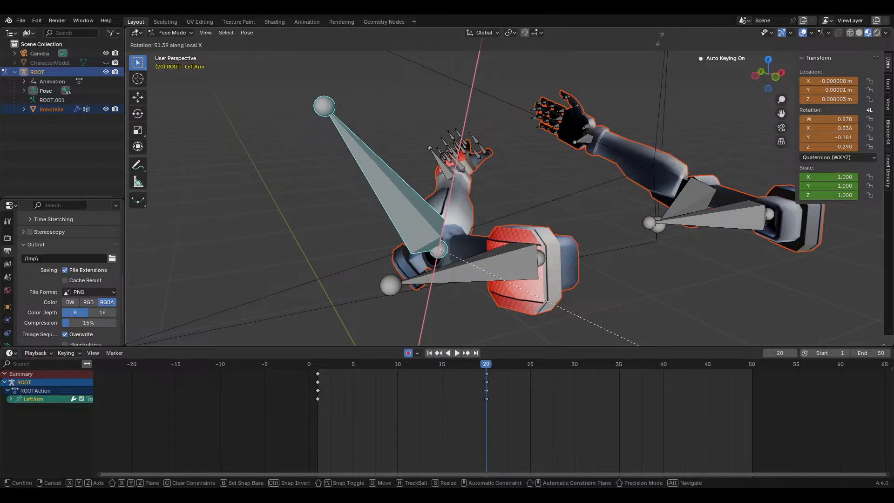
{"action": "left_click", "coordinate": [644, 84]}
Twist the right forearm bone about 79.4° around its local X axis at frame 20 to match the left arm
{"action": "middle_click_drag", "start_coordinate": [622, 152], "coordinate": [519, 217]}
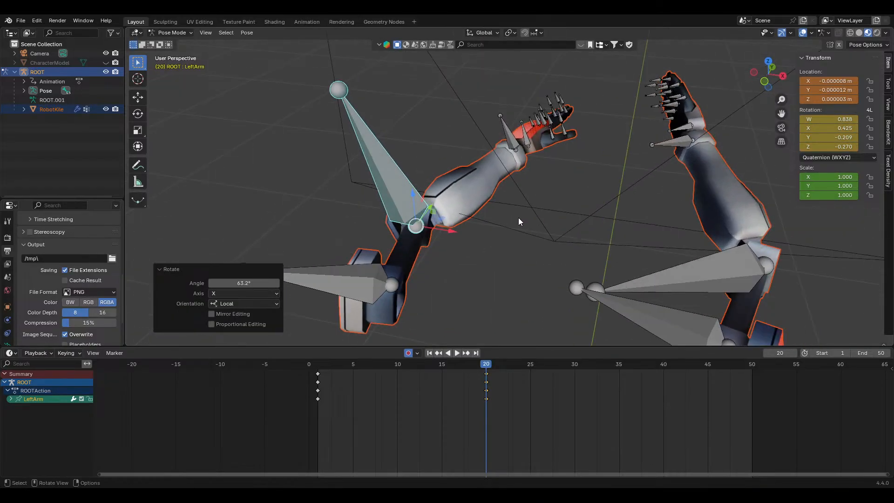
{"action": "middle_click_drag", "start_coordinate": [637, 162], "coordinate": [500, 147], "text": "shift"}
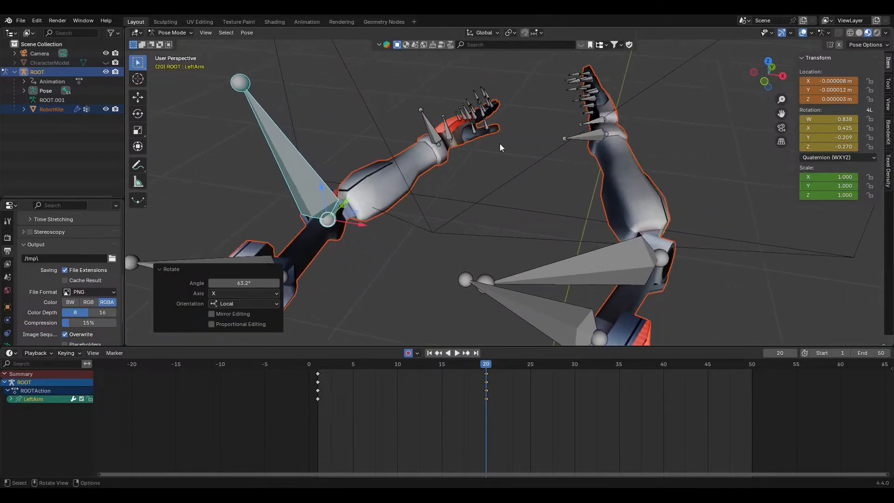
{"action": "left_click", "coordinate": [636, 274]}
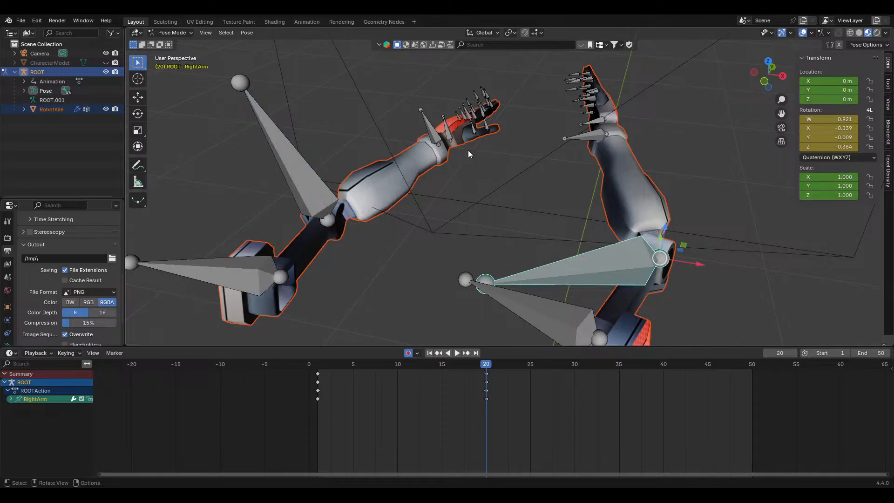
{"action": "key", "text": "r"}
{"action": "key", "text": "x"}
{"action": "key", "text": "x"}
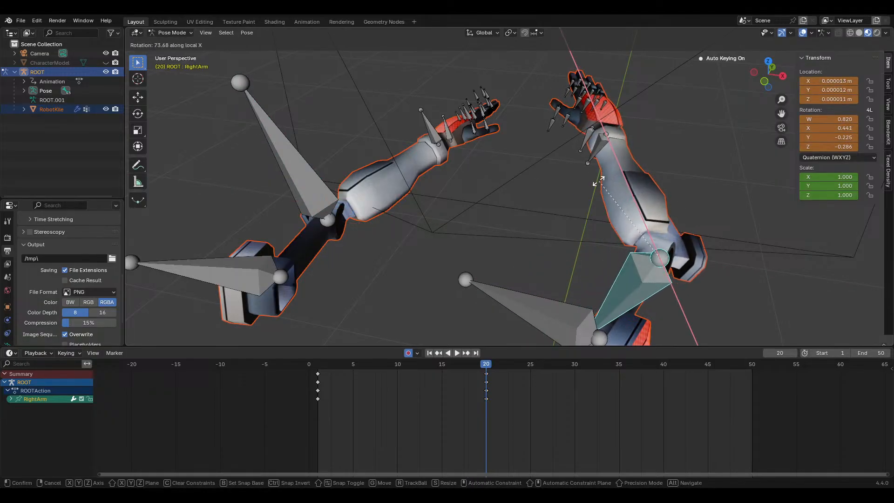
{"action": "left_click", "coordinate": [586, 182]}
Rotate the right forearm bone around the global Z axis to swing it toward the left arm
{"action": "middle_click_drag", "start_coordinate": [592, 202], "coordinate": [567, 201]}
{"action": "key", "text": "r"}
{"action": "key", "text": "z"}
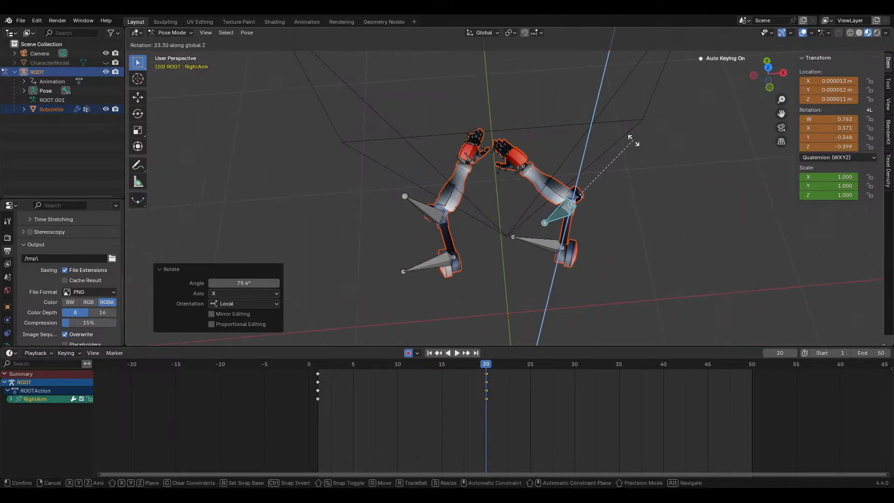
{"action": "left_click", "coordinate": [628, 164]}
Rotate the right upper arm bone about -12.2° around the global Z axis at frame 20
{"action": "left_click", "coordinate": [554, 245]}
{"action": "key", "text": "r"}
{"action": "key", "text": "x"}
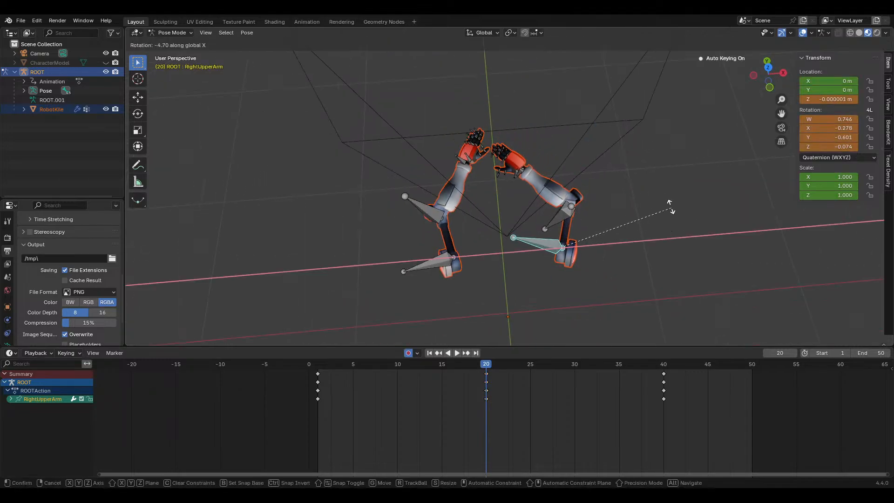
{"action": "key", "text": "z"}
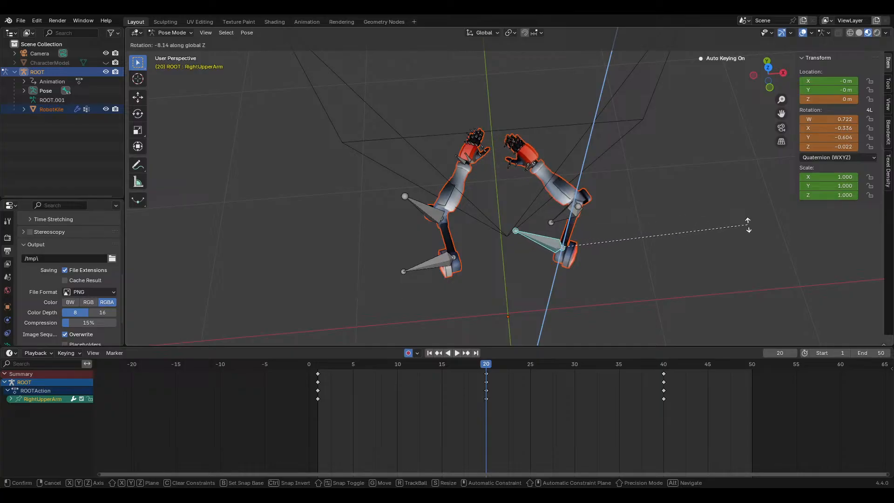
{"action": "left_click", "coordinate": [758, 235]}
Play and scrub the animation from the start to frame 40, viewing the arms from several angles
{"action": "middle_click_drag", "start_coordinate": [697, 249], "coordinate": [587, 226]}
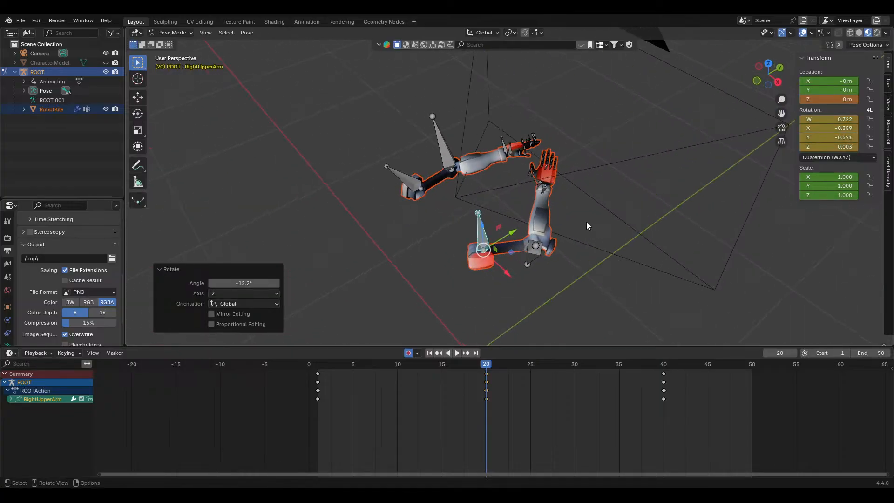
{"action": "left_click", "coordinate": [308, 365]}
{"action": "key", "text": "space"}
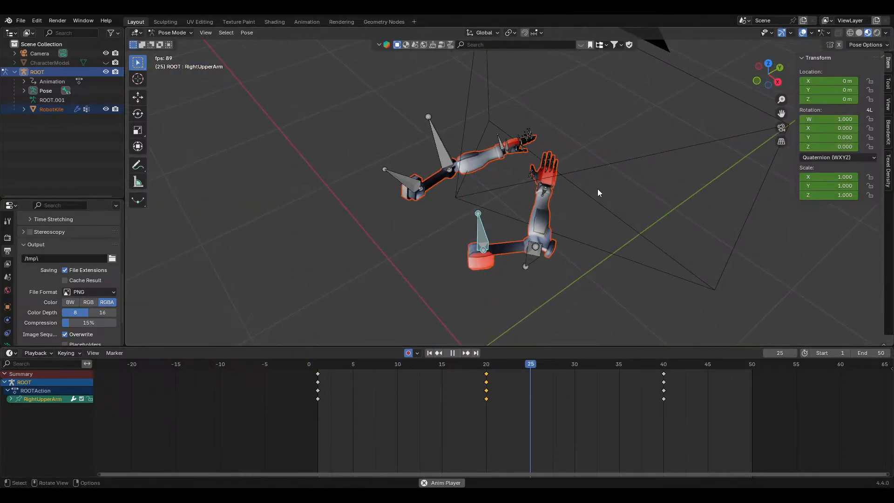
{"action": "key", "text": "space"}
{"action": "middle_click_drag", "start_coordinate": [633, 208], "coordinate": [466, 164]}
{"action": "key", "text": "space"}
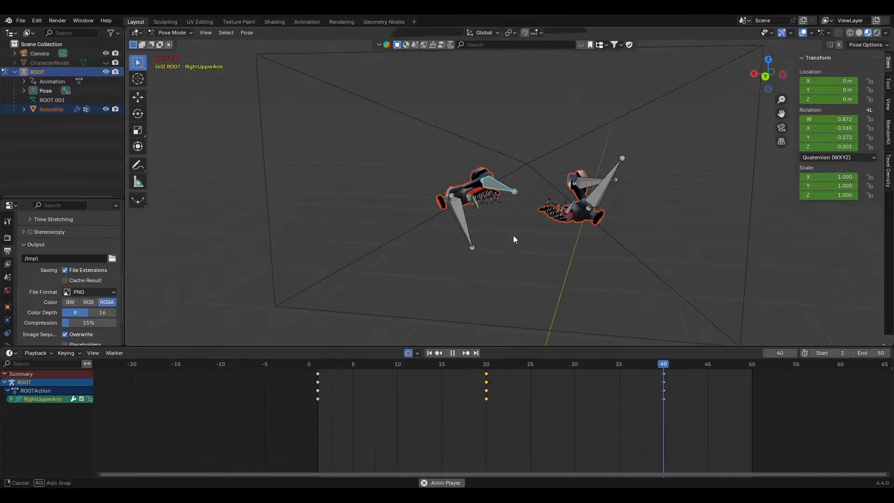
{"action": "left_click", "coordinate": [318, 365]}
{"action": "left_click_drag", "start_coordinate": [318, 366], "coordinate": [580, 369]}
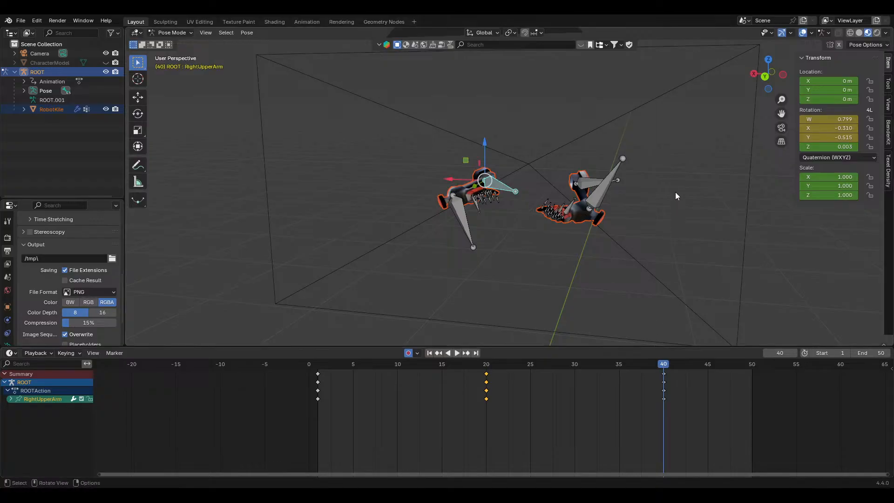
Hide the ROOT armature and play the animation through the camera view
{"action": "key", "text": "KP_0"}
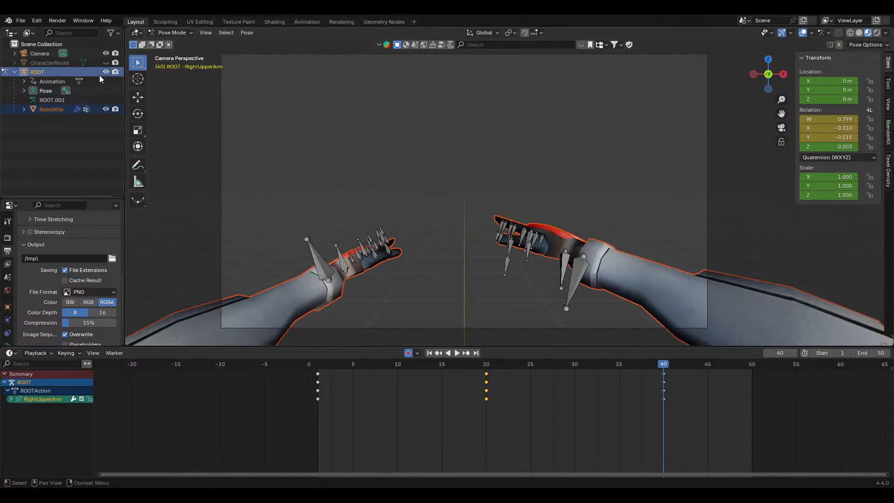
{"action": "left_click", "coordinate": [106, 72]}
{"action": "key", "text": "space"}
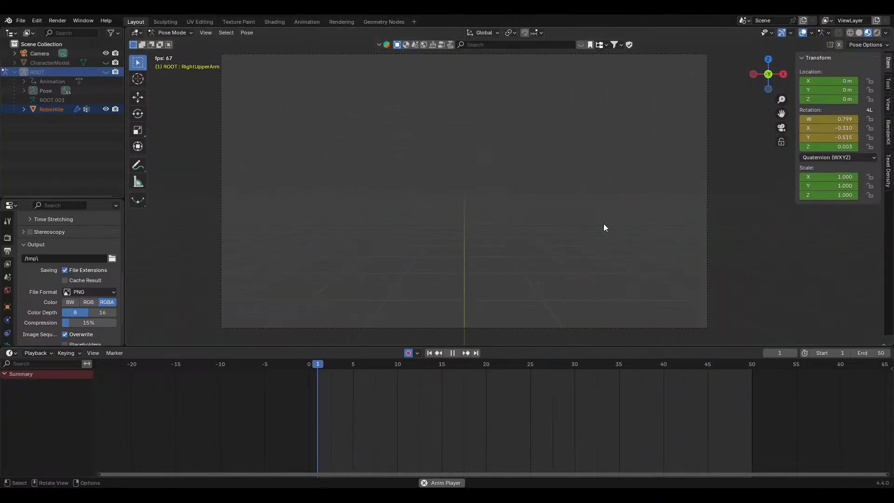
{"action": "key", "text": "space"}
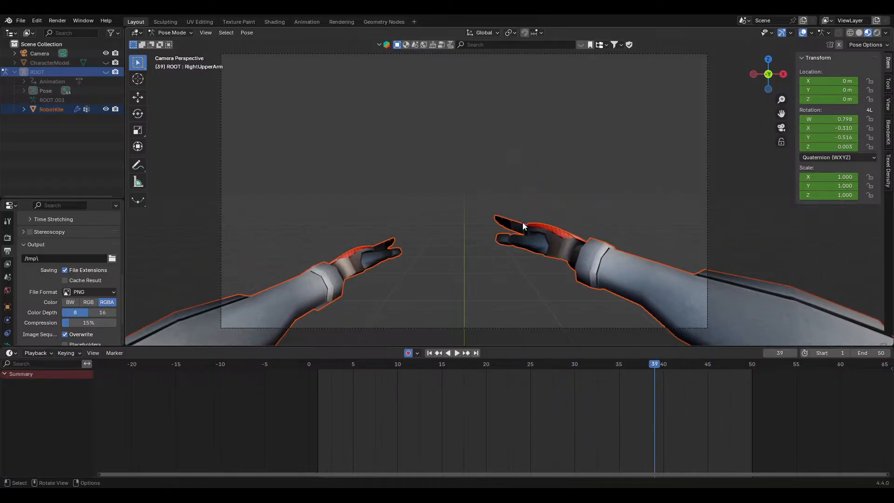
Leave the camera view, show the ROOT armature again and select the left hand bone
{"action": "middle_click_drag", "start_coordinate": [522, 222], "coordinate": [356, 232]}
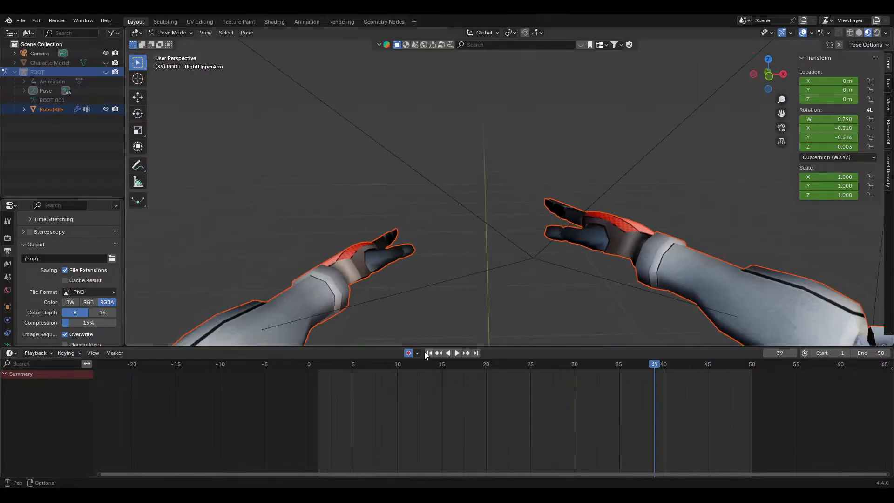
{"action": "left_click", "coordinate": [106, 72]}
{"action": "left_click", "coordinate": [336, 270]}
{"action": "middle_click_drag", "start_coordinate": [336, 269], "coordinate": [568, 231]}
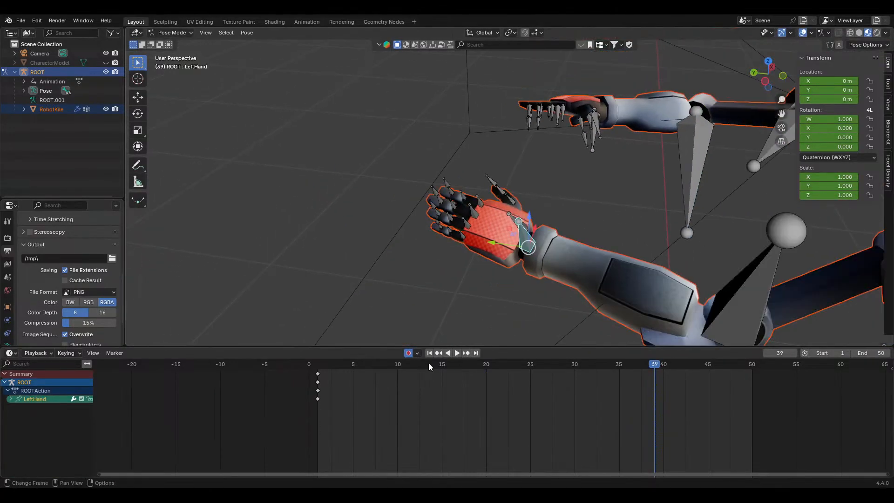
{"action": "left_click_drag", "start_coordinate": [428, 367], "coordinate": [482, 368]}
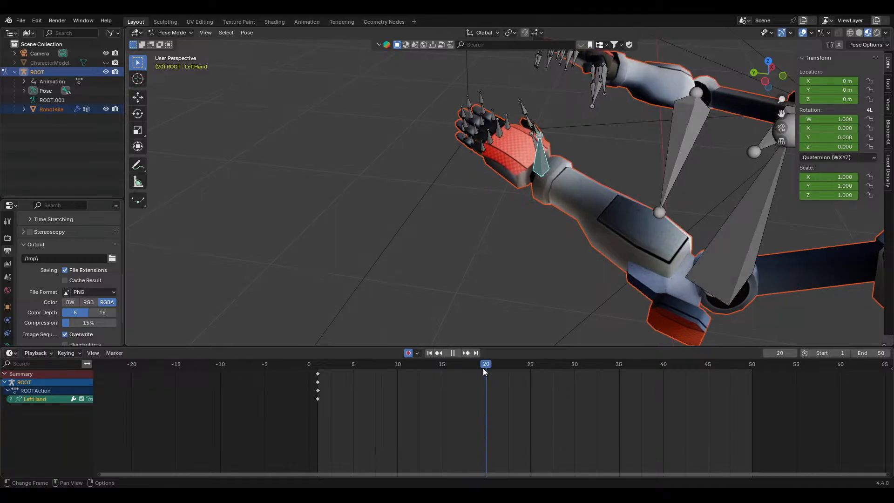
{"action": "middle_click_drag", "start_coordinate": [512, 335], "coordinate": [625, 286]}
{"action": "key", "text": "r"}
{"action": "key", "text": "x"}
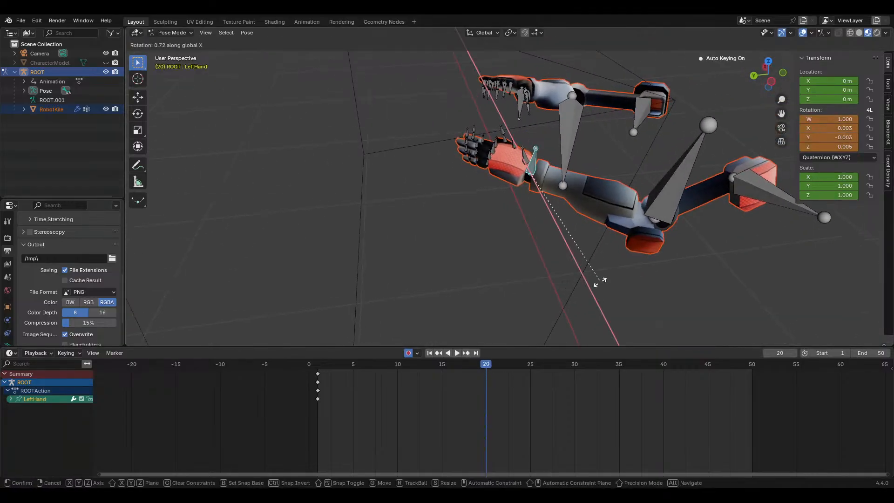
{"action": "right_click", "coordinate": [589, 315]}
At frame 18, rotate the left hand bone about 20.3° around the global X axis
{"action": "middle_click_drag", "start_coordinate": [533, 287], "coordinate": [513, 337], "text": "shift"}
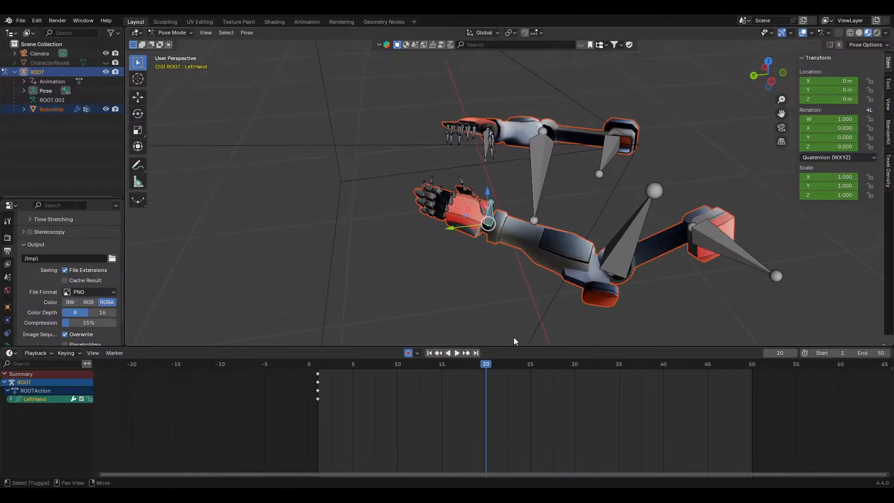
{"action": "scroll", "coordinate": [507, 339], "scroll_direction": "up", "scroll_amount": 3}
{"action": "left_click_drag", "start_coordinate": [483, 366], "coordinate": [664, 377]}
{"action": "left_click_drag", "start_coordinate": [443, 372], "coordinate": [468, 367]}
{"action": "key", "text": "r"}
{"action": "key", "text": "x"}
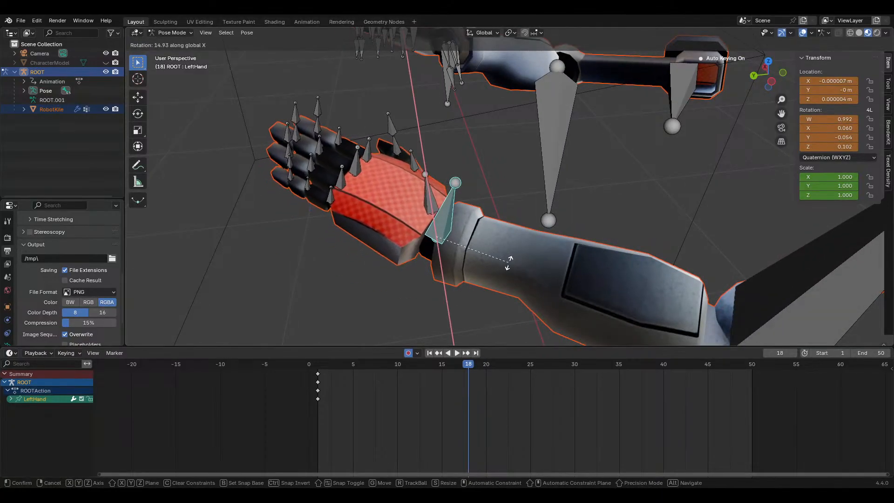
{"action": "left_click", "coordinate": [517, 275]}
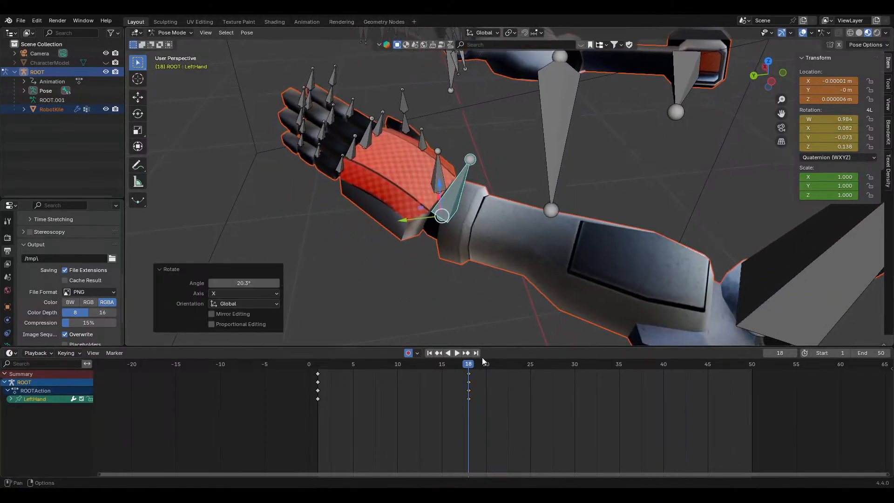
At frame 40, rotate the left hand bone about -26° around the global X axis to bend it the opposite way
{"action": "left_click_drag", "start_coordinate": [487, 365], "coordinate": [666, 367]}
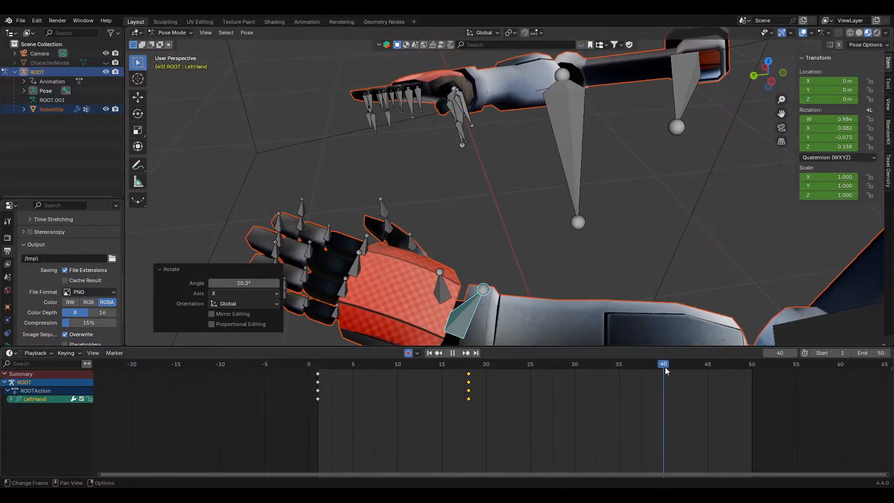
{"action": "key", "text": "r"}
{"action": "key", "text": "x"}
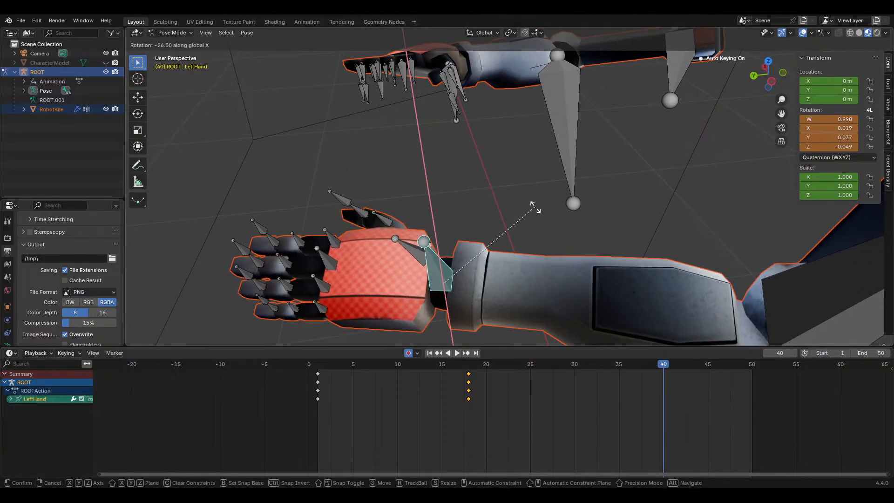
{"action": "left_click", "coordinate": [535, 206]}
{"action": "middle_click_drag", "start_coordinate": [535, 206], "coordinate": [559, 236]}
Compare with the frame 18 pose, then adjust the left hand's rotation around the global Z axis at frame 40
{"action": "left_click", "coordinate": [487, 366]}
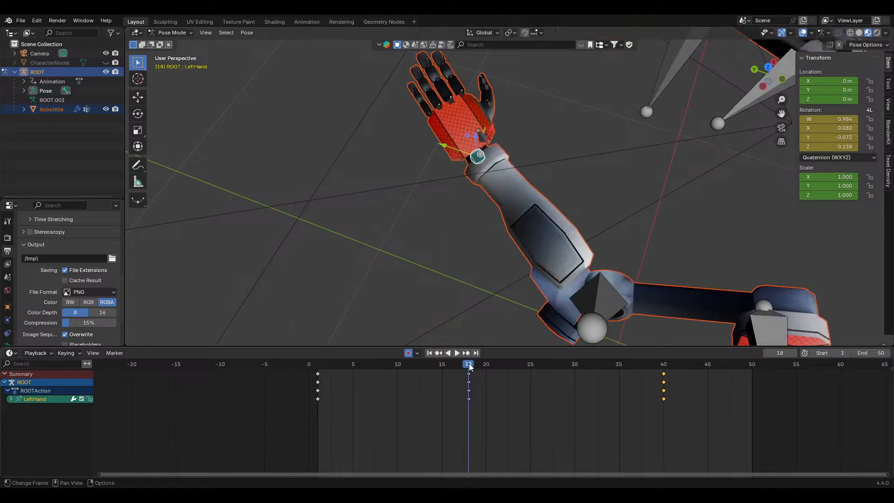
{"action": "left_click", "coordinate": [668, 368]}
{"action": "key", "text": "r"}
{"action": "key", "text": "z"}
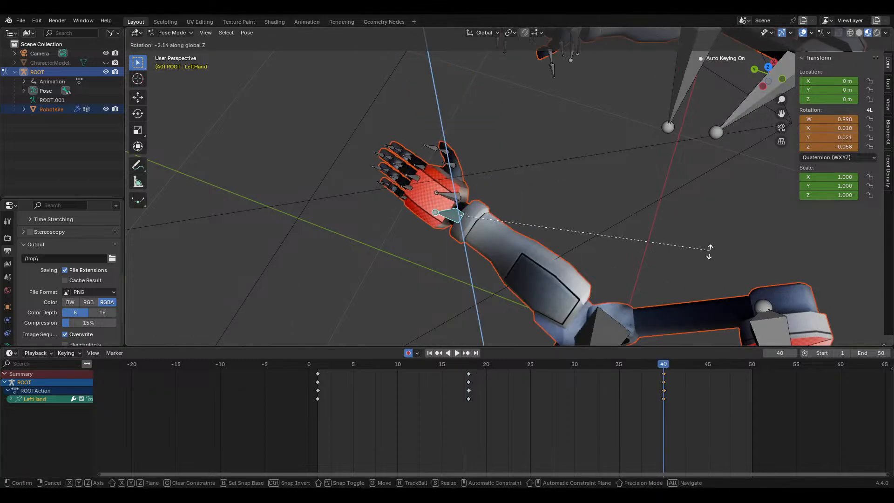
{"action": "left_click", "coordinate": [636, 316]}
Play the animation from the front to check the left hand's wrist motion
{"action": "middle_click_drag", "start_coordinate": [473, 286], "coordinate": [574, 279]}
{"action": "left_click", "coordinate": [431, 367]}
{"action": "key", "text": "space"}
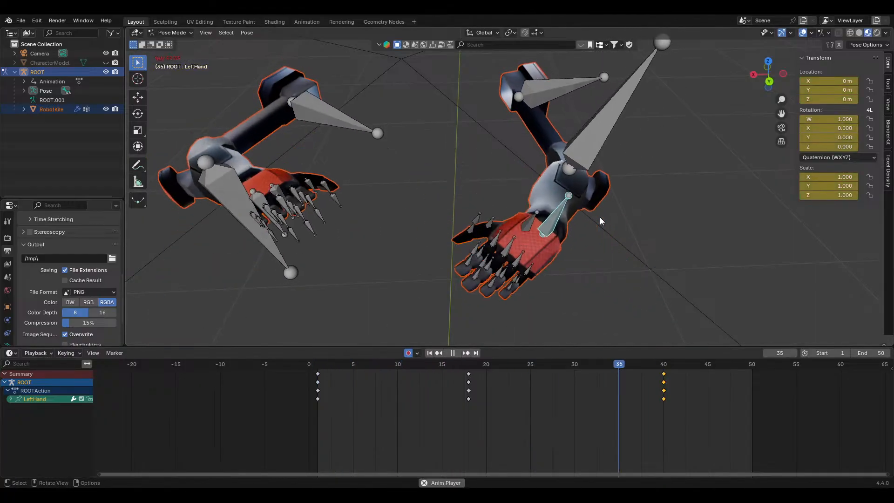
Stop playback, go to frame 20 and keyframe the finger bones of both hands in their straight pose
{"action": "key", "text": "space"}
{"action": "left_click_drag", "start_coordinate": [400, 364], "coordinate": [660, 368]}
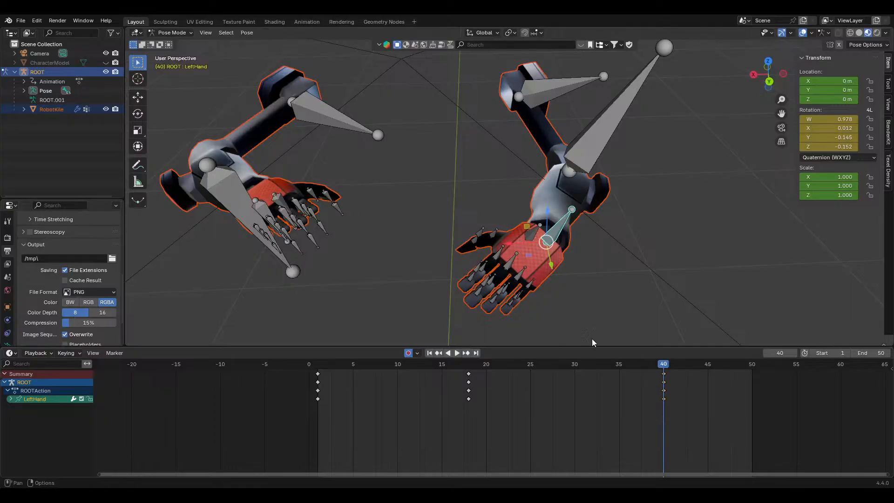
{"action": "scroll", "coordinate": [462, 213], "scroll_direction": "up", "scroll_amount": 3}
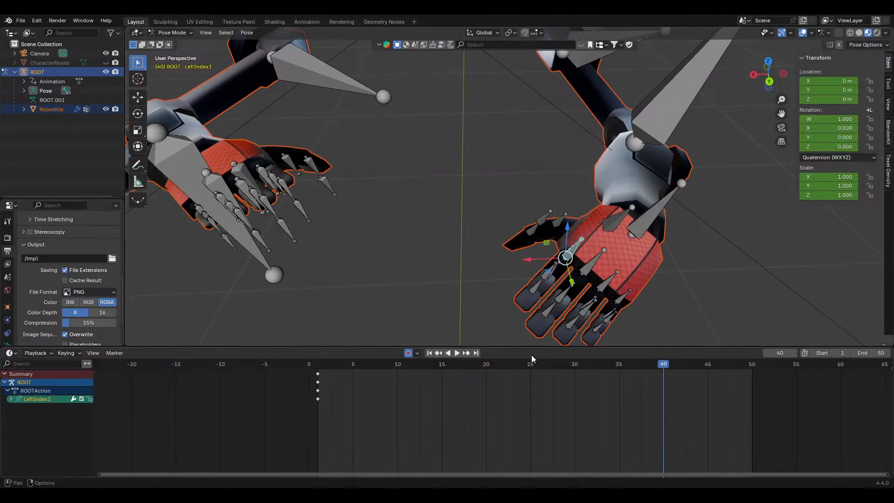
{"action": "left_click_drag", "start_coordinate": [531, 364], "coordinate": [485, 364]}
{"action": "key", "text": "i"}
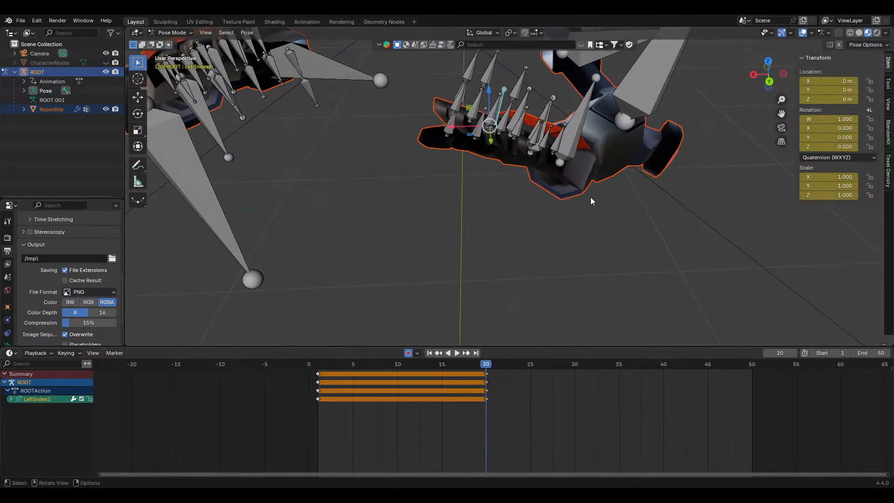
{"action": "middle_click_drag", "start_coordinate": [548, 298], "coordinate": [549, 190]}
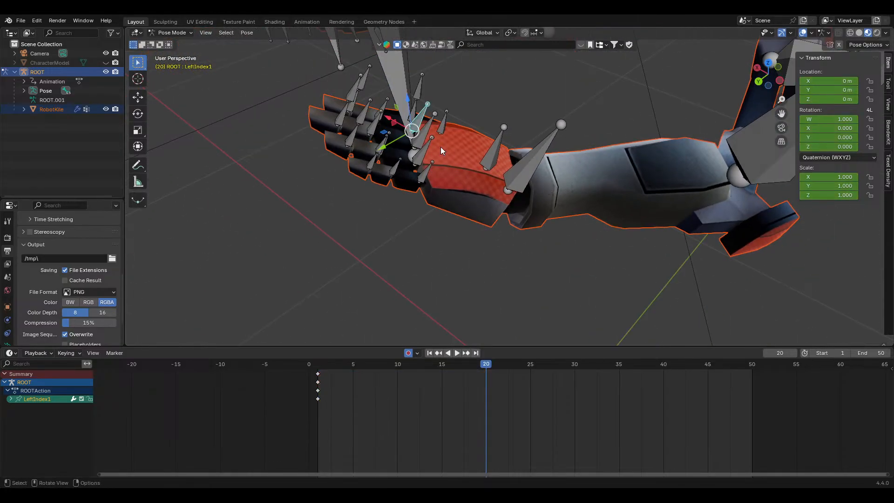
{"action": "middle_click_drag", "start_coordinate": [441, 149], "coordinate": [457, 125]}
{"action": "left_click_drag", "start_coordinate": [351, 174], "coordinate": [298, 251]}
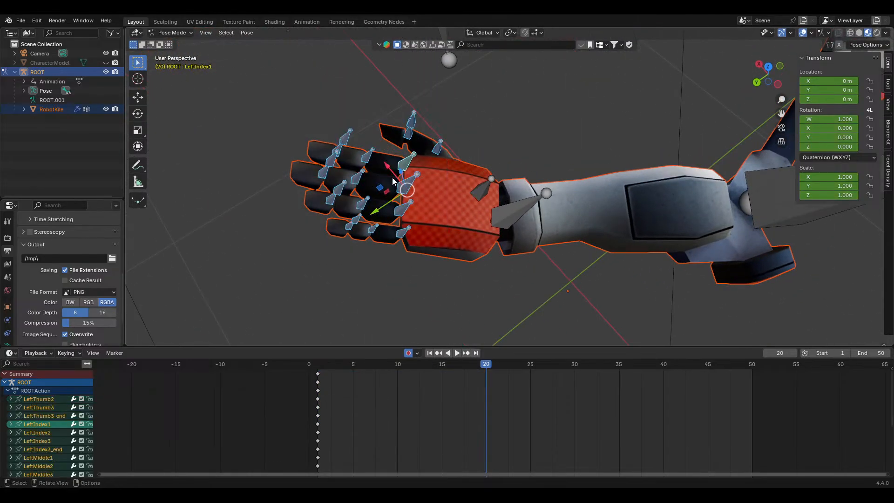
{"action": "middle_click_drag", "start_coordinate": [392, 182], "coordinate": [478, 219]}
{"action": "left_click_drag", "start_coordinate": [480, 219], "coordinate": [294, 358]}
{"action": "middle_click_drag", "start_coordinate": [554, 267], "coordinate": [507, 208], "text": "shift"}
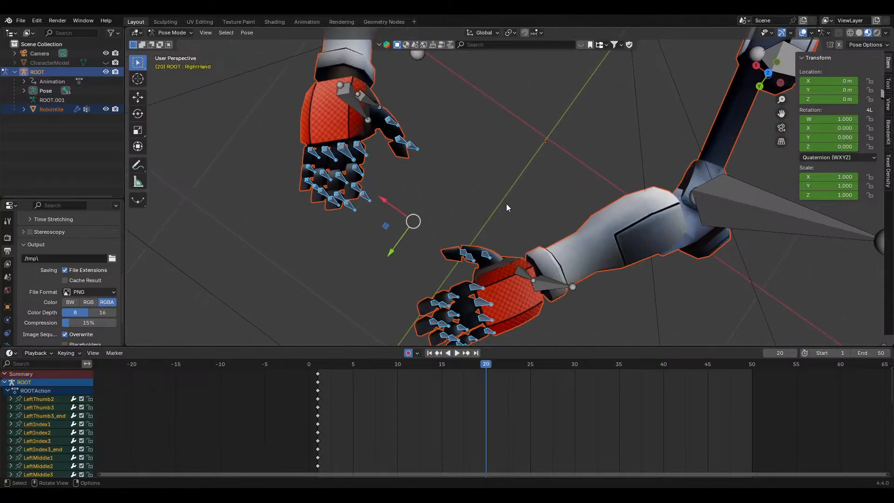
{"action": "key", "text": "Return"}
Go to frame 40 and select the base bones of the left index, middle, ring and pinky fingers
{"action": "middle_click_drag", "start_coordinate": [539, 374], "coordinate": [388, 362]}
{"action": "left_click", "coordinate": [511, 365]}
{"action": "middle_click_drag", "start_coordinate": [498, 298], "coordinate": [535, 128]}
{"action": "scroll", "coordinate": [527, 267], "scroll_direction": "up", "scroll_amount": 3}
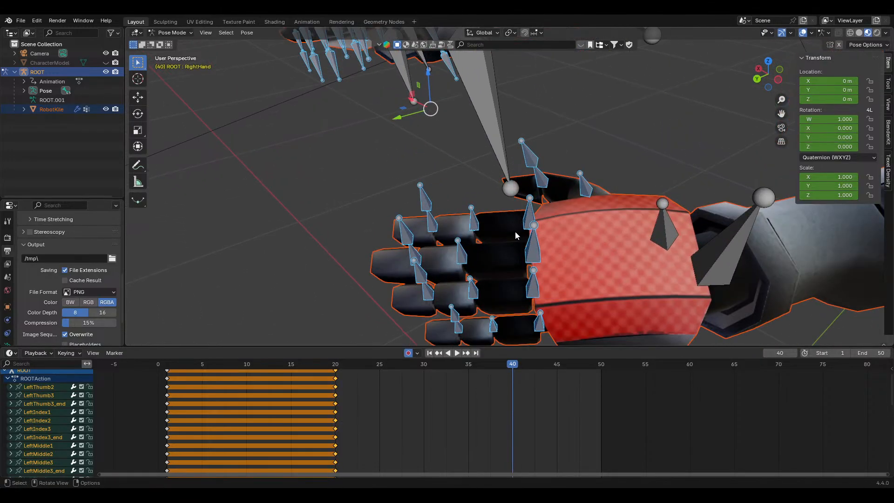
{"action": "middle_click_drag", "start_coordinate": [516, 231], "coordinate": [510, 224]}
{"action": "left_click_drag", "start_coordinate": [479, 275], "coordinate": [478, 298]}
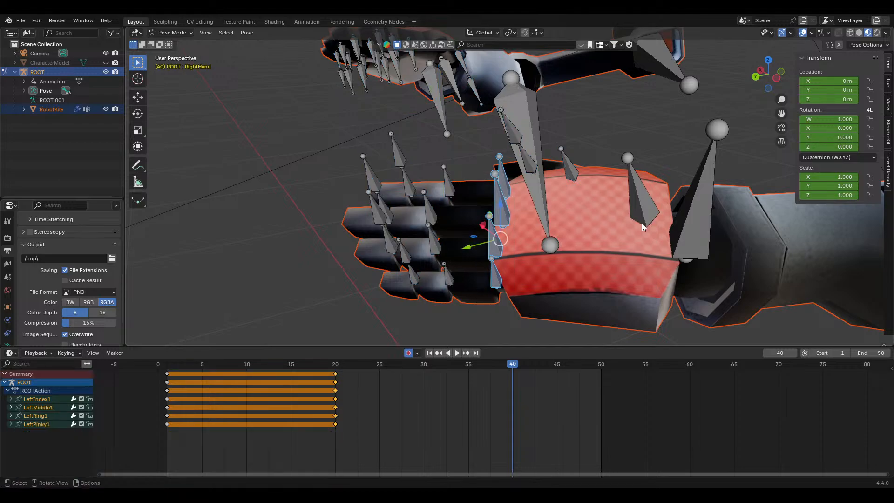
{"action": "middle_click_drag", "start_coordinate": [642, 223], "coordinate": [639, 197]}
{"action": "key", "text": "r"}
{"action": "key", "text": "z"}
{"action": "key", "text": "x"}
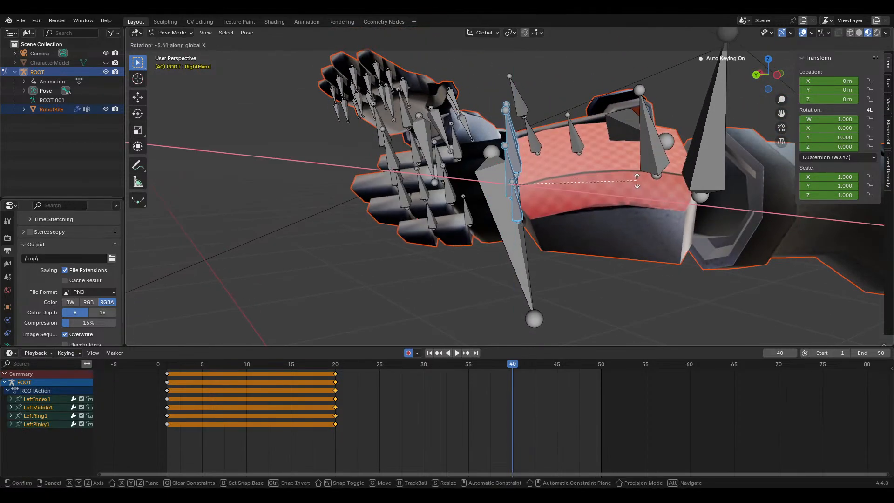
{"action": "key", "text": "x"}
{"action": "key", "text": "y"}
{"action": "middle_click_drag", "start_coordinate": [607, 157], "coordinate": [633, 222], "text": "alt"}
{"action": "key", "text": "y"}
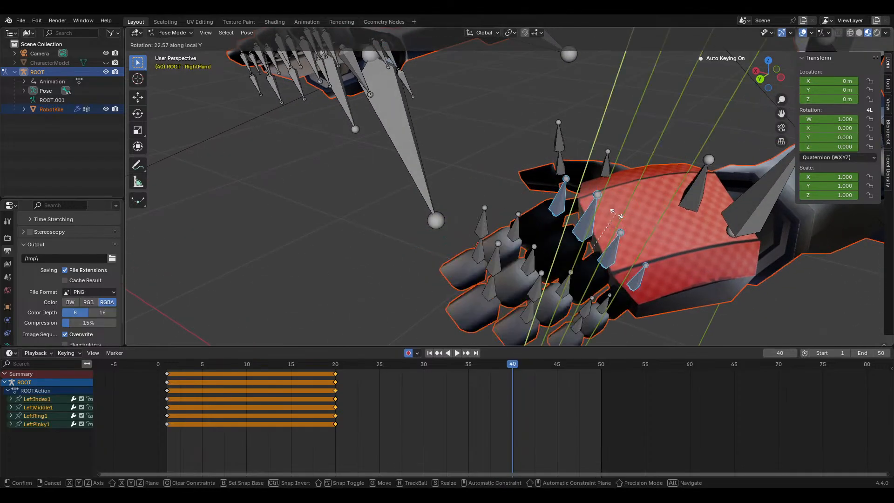
{"action": "key", "text": "x"}
{"action": "key", "text": "x"}
{"action": "key", "text": "z"}
{"action": "key", "text": "z"}
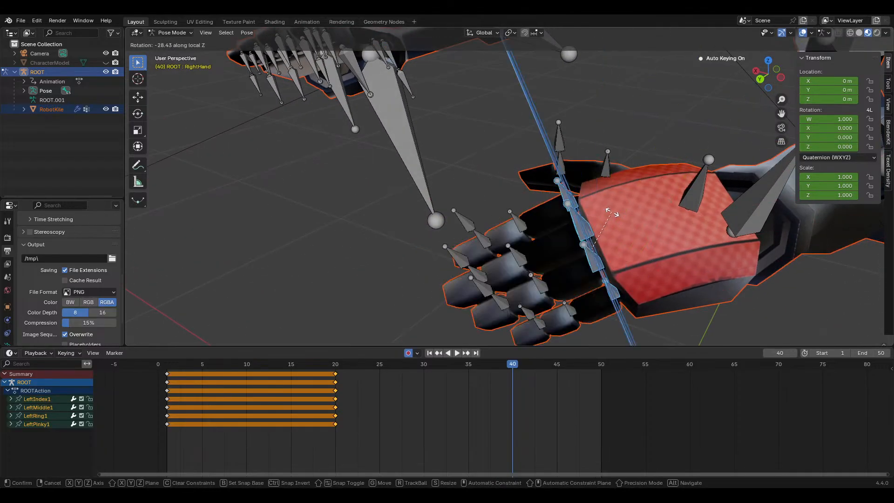
{"action": "left_click", "coordinate": [610, 212]}
Rotate the left hand's four finger base bones -3.98° around their local Z axes
{"action": "middle_click_drag", "start_coordinate": [610, 212], "coordinate": [589, 215]}
{"action": "key", "text": "z"}
{"action": "key", "text": "z"}
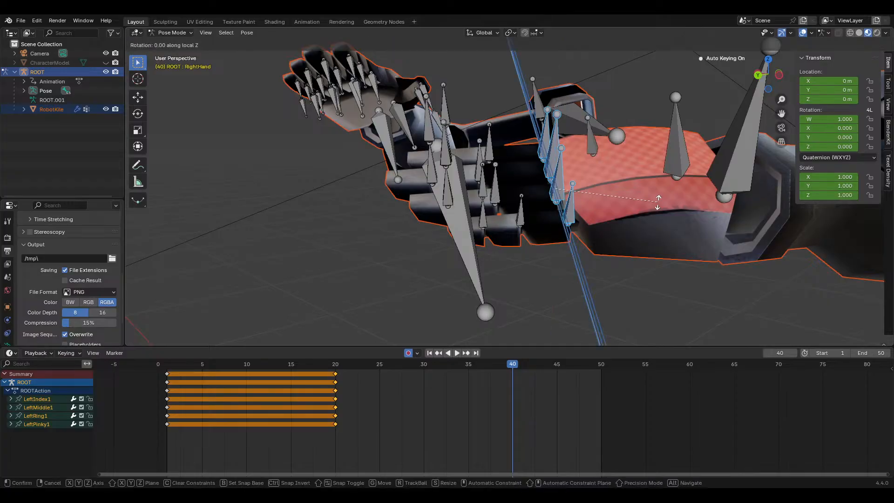
{"action": "left_click", "coordinate": [638, 194]}
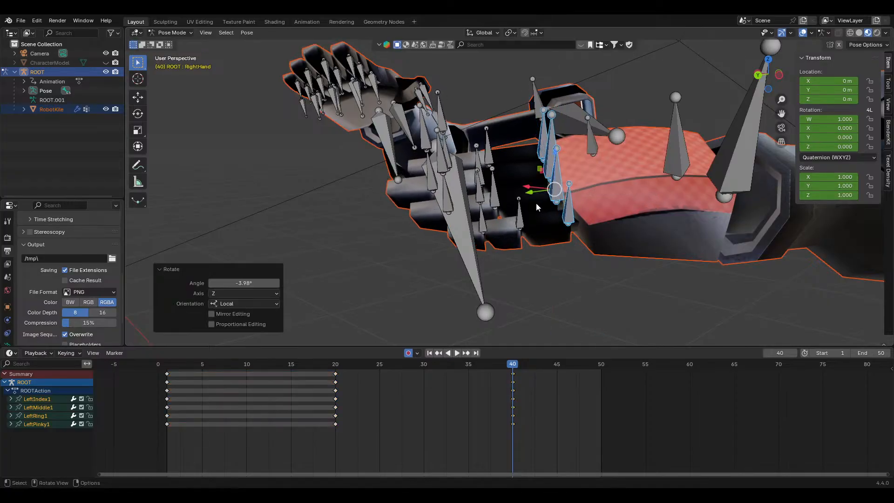
At frame 40, curl the second bones of the left index, middle, ring and pinky fingers around their local Z axes
{"action": "middle_click_drag", "start_coordinate": [536, 203], "coordinate": [548, 247]}
{"action": "left_click_drag", "start_coordinate": [519, 209], "coordinate": [498, 275]}
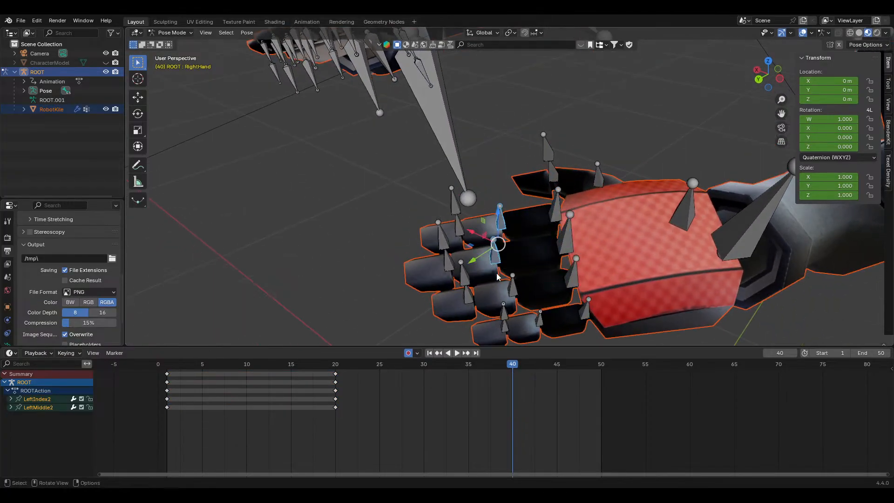
{"action": "left_click", "coordinate": [538, 318], "text": "shift"}
{"action": "middle_click_drag", "start_coordinate": [537, 318], "coordinate": [650, 244]}
{"action": "key", "text": "r"}
{"action": "key", "text": "x"}
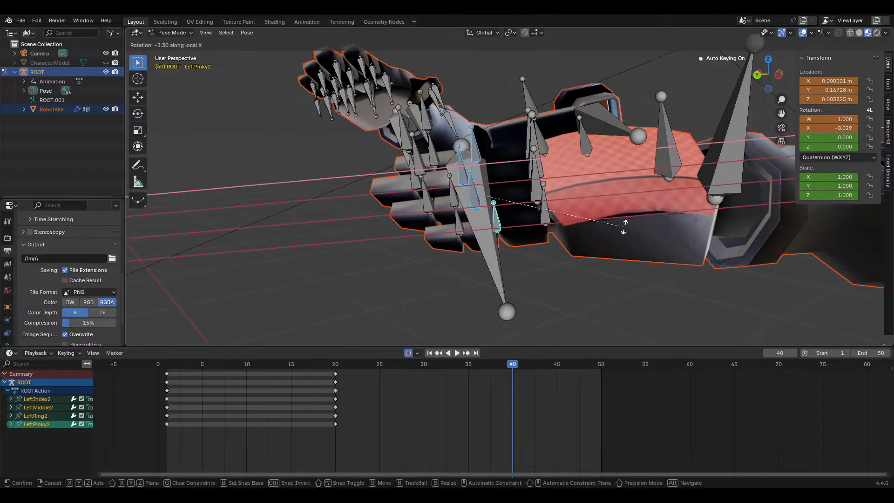
{"action": "key", "text": "z"}
{"action": "key", "text": "z"}
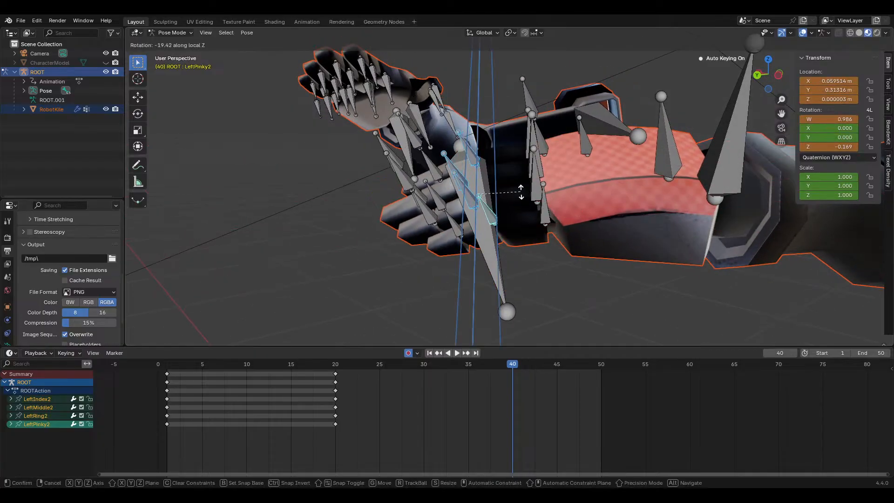
{"action": "left_click", "coordinate": [521, 189]}
Rotate the third bones of the left index, middle, ring and pinky fingers about -24° around local Z at frame 40
{"action": "middle_click_drag", "start_coordinate": [521, 190], "coordinate": [493, 216]}
{"action": "left_click_drag", "start_coordinate": [454, 252], "coordinate": [455, 257]}
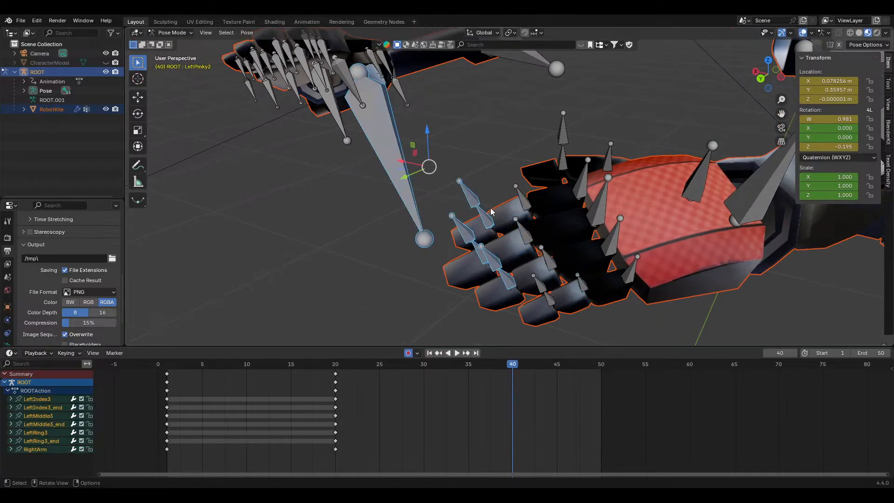
{"action": "left_click_drag", "start_coordinate": [462, 202], "coordinate": [500, 272]}
{"action": "left_click", "coordinate": [552, 302], "text": "shift"}
{"action": "middle_click_drag", "start_coordinate": [552, 302], "coordinate": [602, 301]}
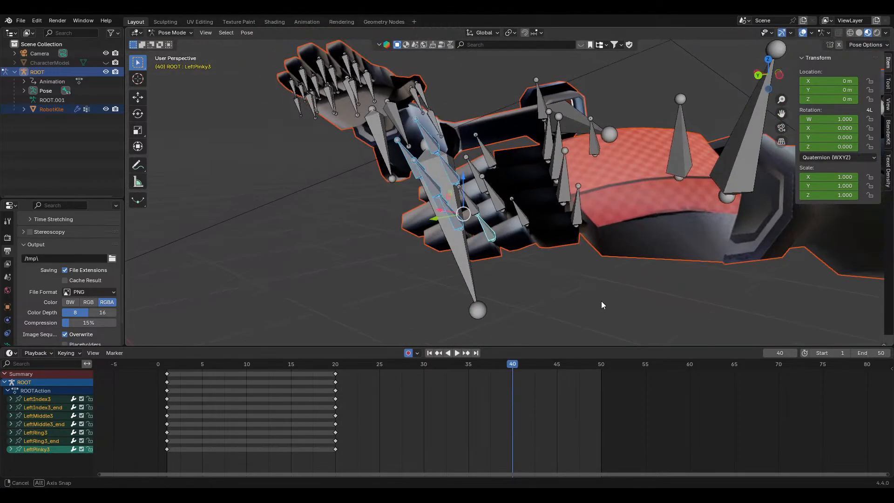
{"action": "key", "text": "r"}
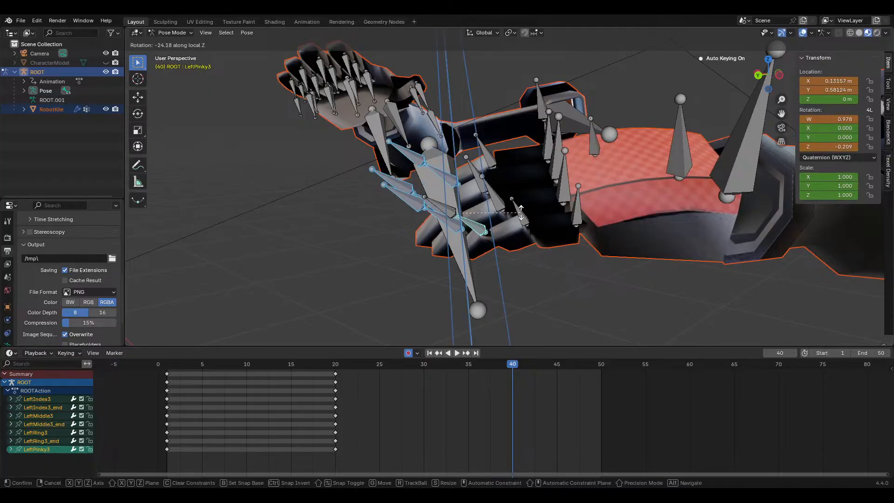
{"action": "left_click", "coordinate": [534, 215]}
Move the left pinky's third bone by about -0.0019 m in X, -0.0018 m in Y and -0.0028 m in Z
{"action": "left_click", "coordinate": [483, 231]}
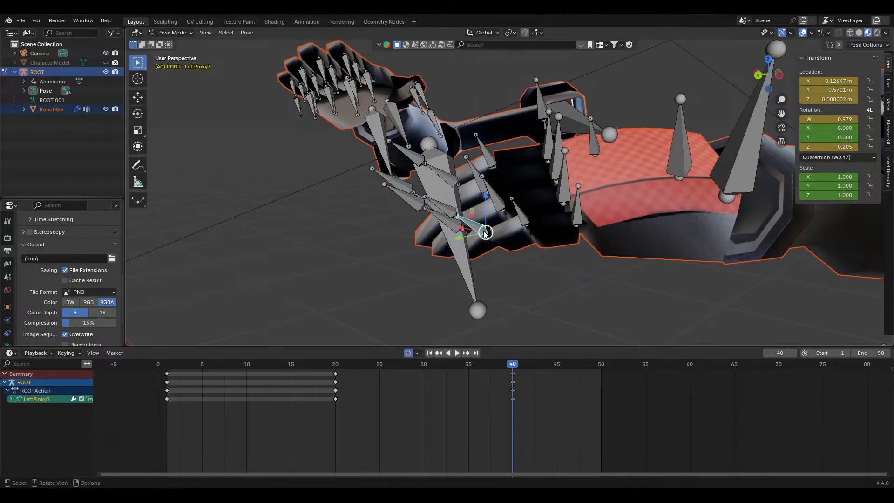
{"action": "scroll", "coordinate": [526, 266], "scroll_direction": "up", "scroll_amount": 4}
{"action": "middle_click_drag", "start_coordinate": [526, 284], "coordinate": [538, 228], "text": "shift"}
{"action": "key", "text": "g"}
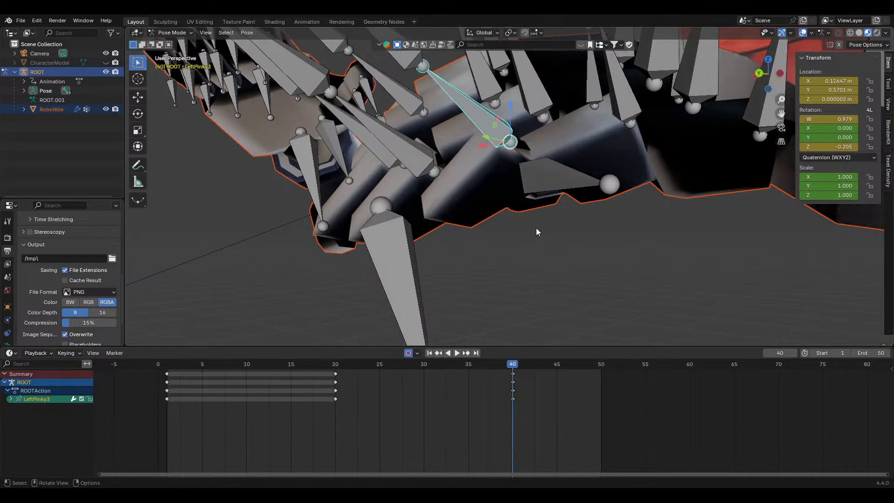
{"action": "left_click", "coordinate": [477, 258]}
At frame 40, curl the base bones of the right index, middle, ring and pinky fingers slightly around their local Z axes
{"action": "middle_click_drag", "start_coordinate": [477, 258], "coordinate": [511, 286]}
{"action": "scroll", "coordinate": [510, 285], "scroll_direction": "down", "scroll_amount": 5}
{"action": "middle_click_drag", "start_coordinate": [488, 257], "coordinate": [572, 254]}
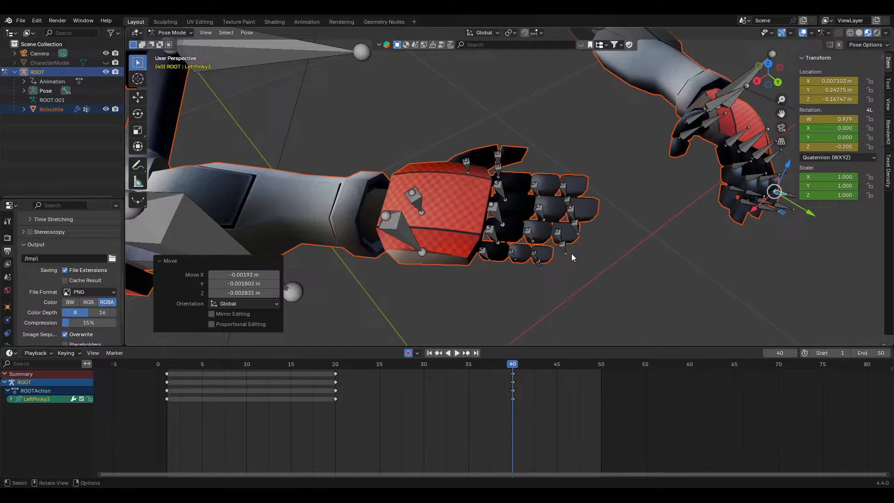
{"action": "left_click", "coordinate": [503, 189]}
{"action": "middle_click_drag", "start_coordinate": [503, 188], "coordinate": [486, 335]}
{"action": "mouse_move", "coordinate": [518, 181]}
{"action": "left_mouse_down"}
{"action": "mouse_move", "coordinate": [521, 196]}
{"action": "mouse_move", "coordinate": [524, 169]}
{"action": "left_mouse_up"}
{"action": "key", "text": "ctrl+z"}
{"action": "left_click_drag", "start_coordinate": [514, 292], "coordinate": [514, 285]}
{"action": "left_click_drag", "start_coordinate": [498, 185], "coordinate": [497, 184]}
{"action": "middle_click_drag", "start_coordinate": [496, 183], "coordinate": [630, 208]}
{"action": "key", "text": "r"}
{"action": "key", "text": "z"}
{"action": "key", "text": "z"}
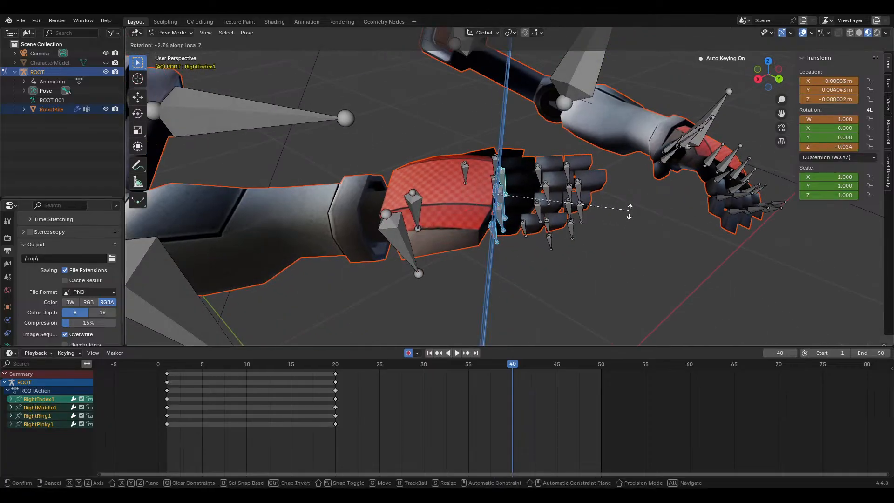
{"action": "left_click", "coordinate": [621, 242]}
Rotate the second bones of the right index, middle, ring and pinky fingers -22.7° around local Z
{"action": "left_click", "coordinate": [543, 189]}
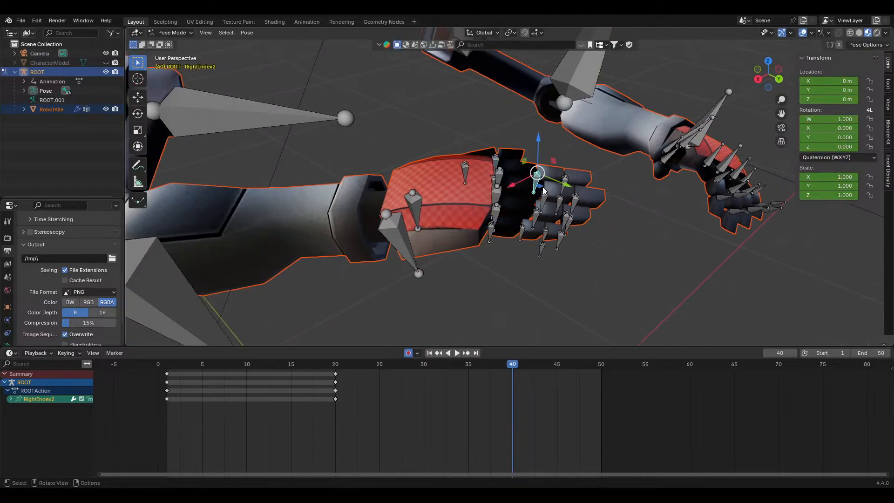
{"action": "key", "text": "r"}
{"action": "key", "text": "z"}
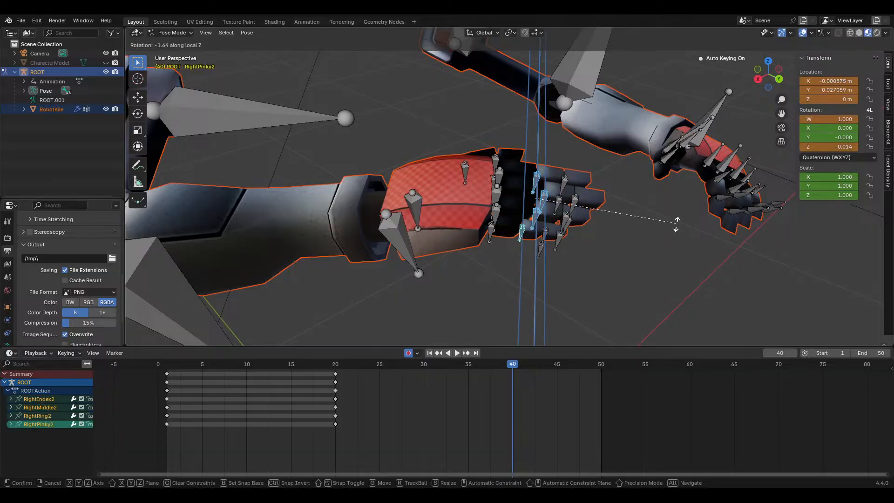
{"action": "left_click", "coordinate": [667, 277]}
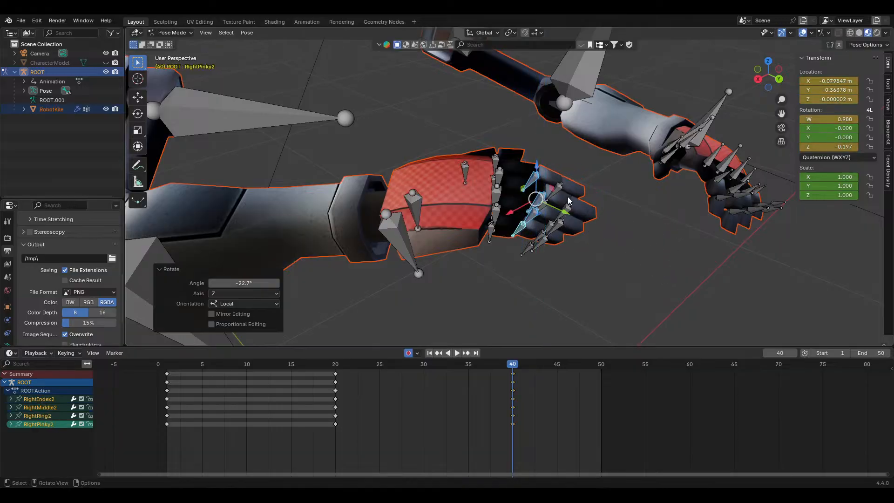
Rotate the third bones of the right index, middle, ring and pinky fingers -26.3° around local Z at frame 40
{"action": "left_click", "coordinate": [570, 202]}
{"action": "left_click", "coordinate": [541, 241], "text": "shift"}
{"action": "middle_click_drag", "start_coordinate": [611, 262], "coordinate": [572, 252]}
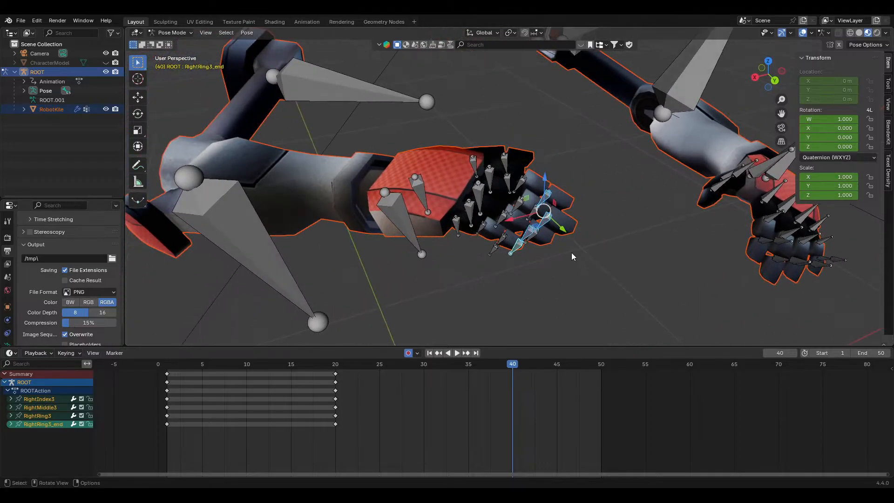
{"action": "scroll", "coordinate": [572, 253], "scroll_direction": "up", "scroll_amount": 3}
{"action": "left_click", "coordinate": [498, 292], "text": "shift"}
{"action": "middle_click_drag", "start_coordinate": [498, 293], "coordinate": [555, 273]}
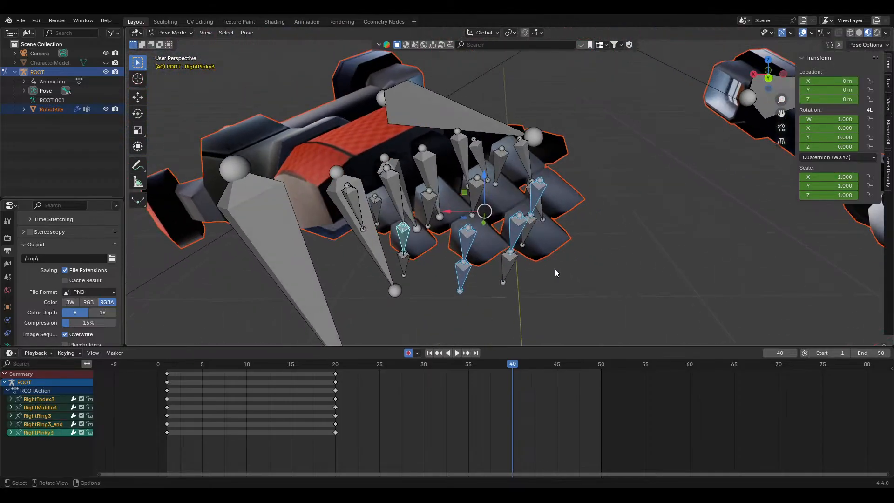
{"action": "left_click", "coordinate": [459, 281], "text": "shift"}
{"action": "middle_click_drag", "start_coordinate": [460, 281], "coordinate": [699, 280]}
{"action": "key", "text": "r"}
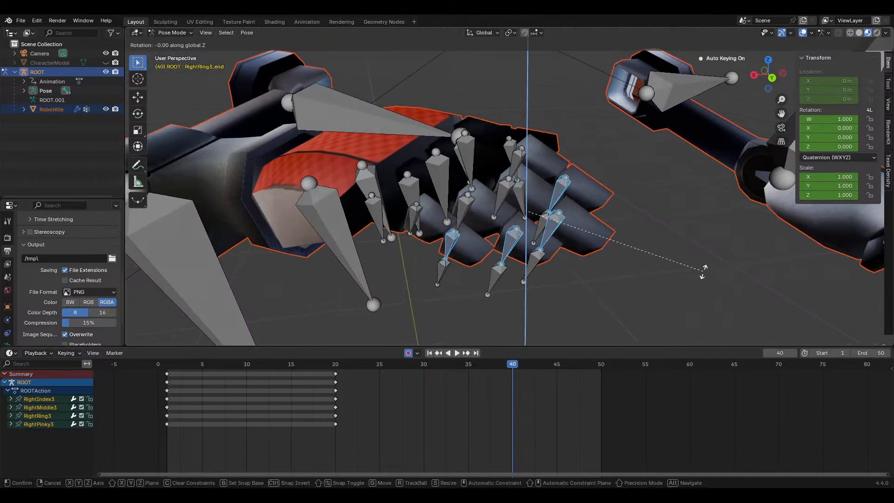
{"action": "key", "text": "x"}
{"action": "key", "text": "x"}
{"action": "key", "text": "z"}
{"action": "key", "text": "z"}
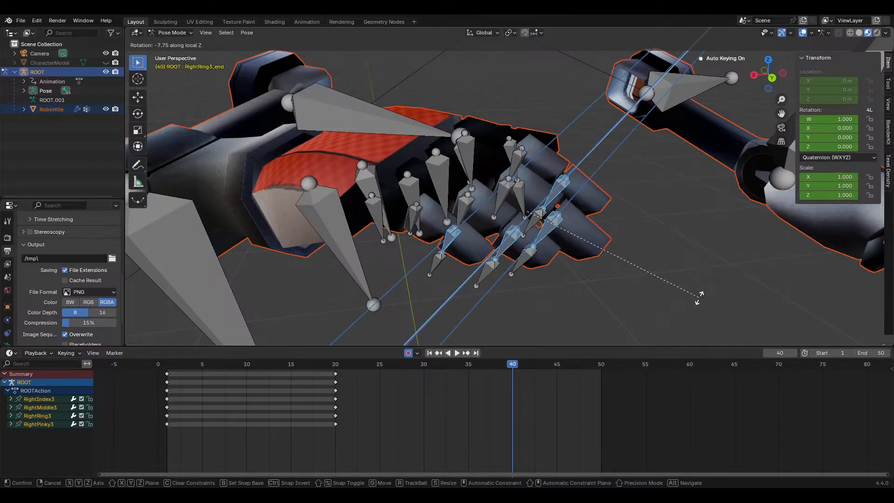
{"action": "left_click", "coordinate": [657, 343]}
Reposition the right pinky's third bone at frame 40 to a location of about X -0.190, Y -0.251, Z 0.137 m
{"action": "middle_click_drag", "start_coordinate": [658, 343], "coordinate": [605, 273]}
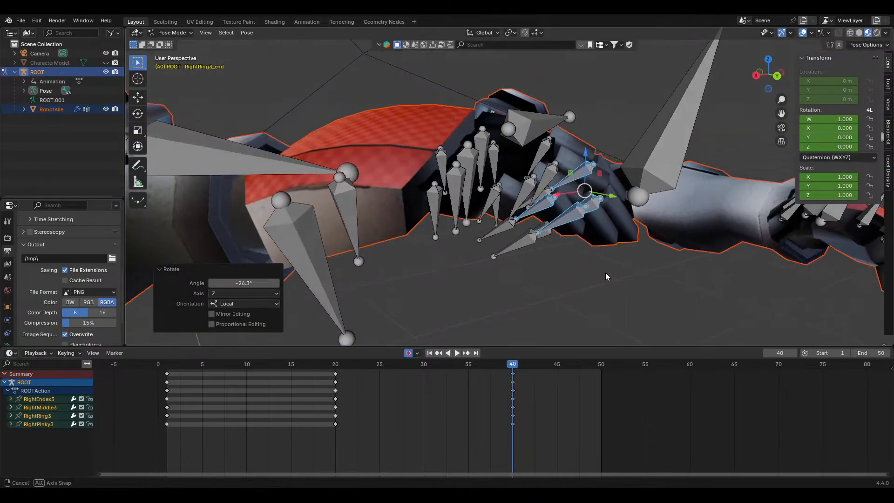
{"action": "left_click", "coordinate": [554, 221]}
{"action": "middle_click_drag", "start_coordinate": [554, 221], "coordinate": [475, 251]}
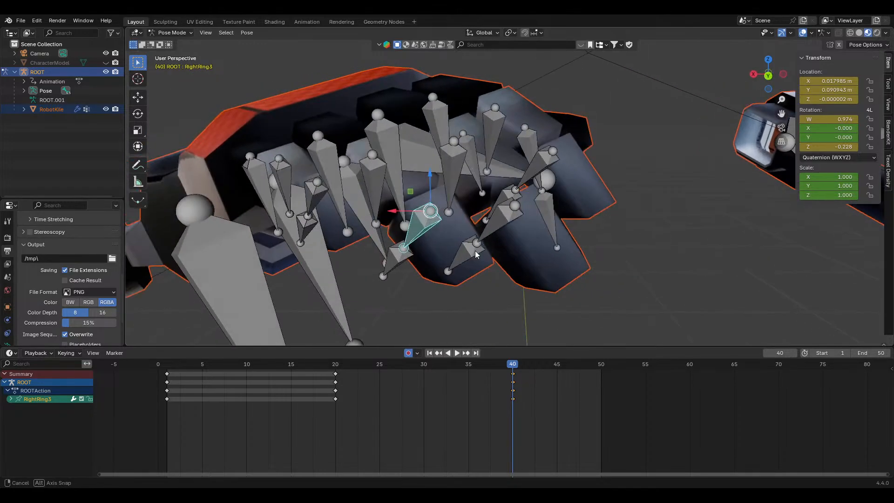
{"action": "middle_click_drag", "start_coordinate": [378, 239], "coordinate": [348, 240]}
{"action": "left_click", "coordinate": [348, 240]}
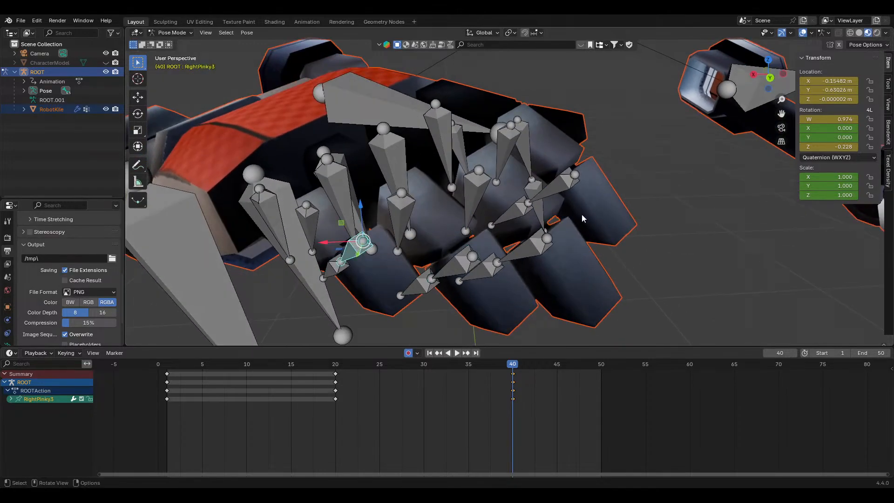
{"action": "middle_click_drag", "start_coordinate": [582, 218], "coordinate": [610, 234]}
{"action": "key", "text": "g"}
{"action": "left_click", "coordinate": [630, 215]}
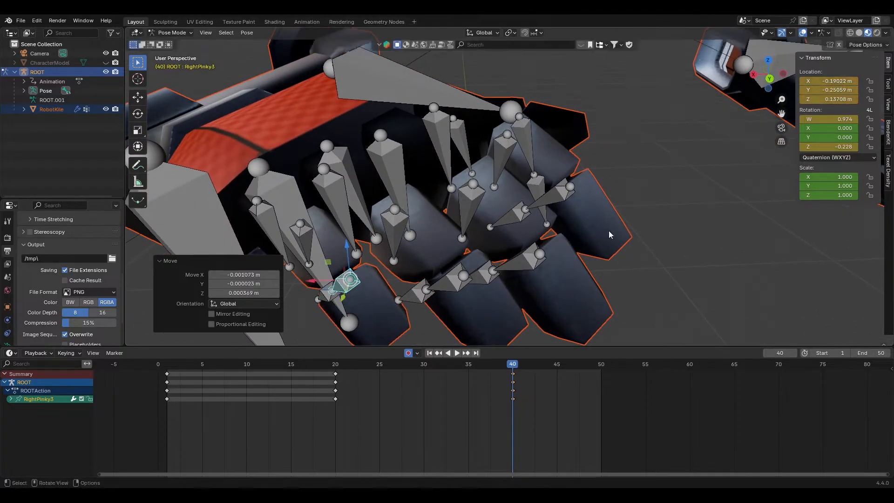
Play the animation with both arms in view to check the finger curl
{"action": "scroll", "coordinate": [527, 280], "scroll_direction": "down", "scroll_amount": 8}
{"action": "key", "text": "space"}
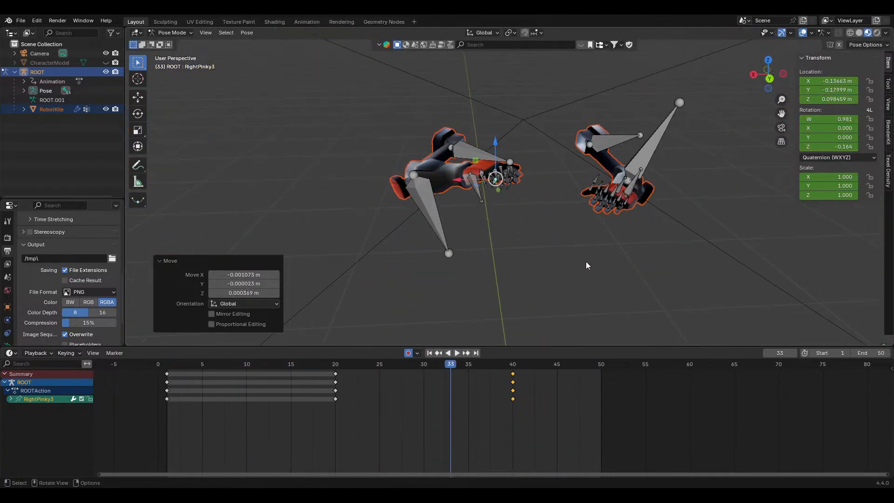
Play the animation through the camera with the armature hidden, and scrub to frame 41 to check the hands
{"action": "key", "text": "KP_0"}
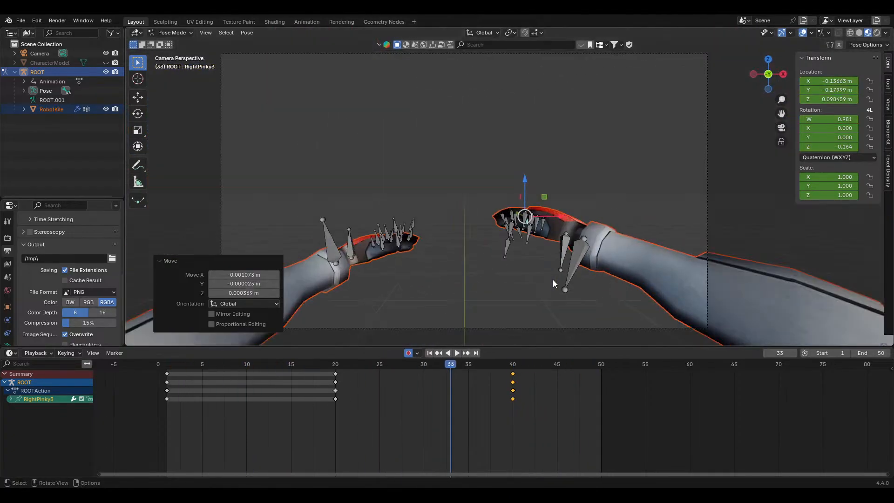
{"action": "left_click", "coordinate": [105, 72]}
{"action": "key", "text": "space"}
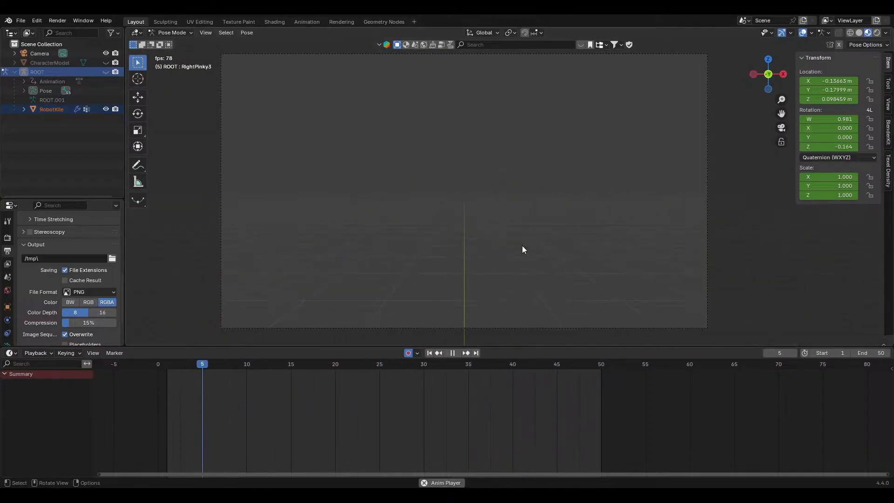
{"action": "key", "text": "space"}
{"action": "left_click_drag", "start_coordinate": [379, 362], "coordinate": [521, 372]}
{"action": "scroll", "coordinate": [595, 273], "scroll_direction": "down", "scroll_amount": 2}
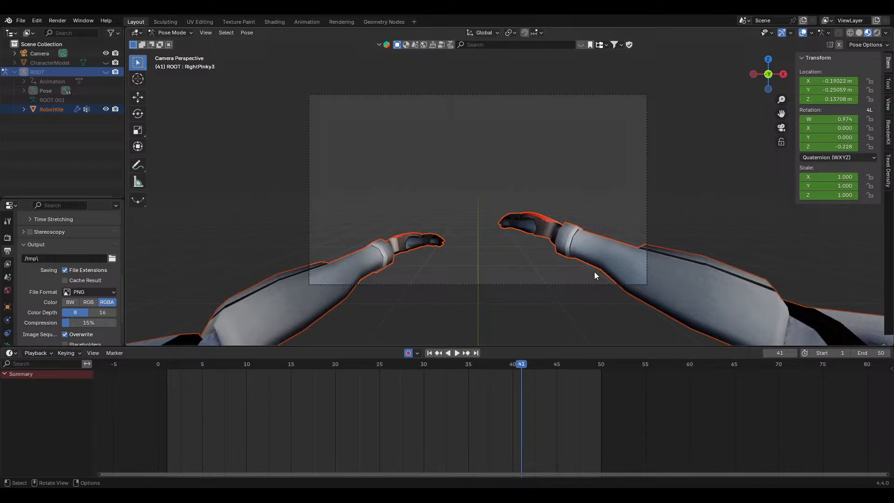
{"action": "scroll", "coordinate": [594, 272], "scroll_direction": "down", "scroll_amount": 3}
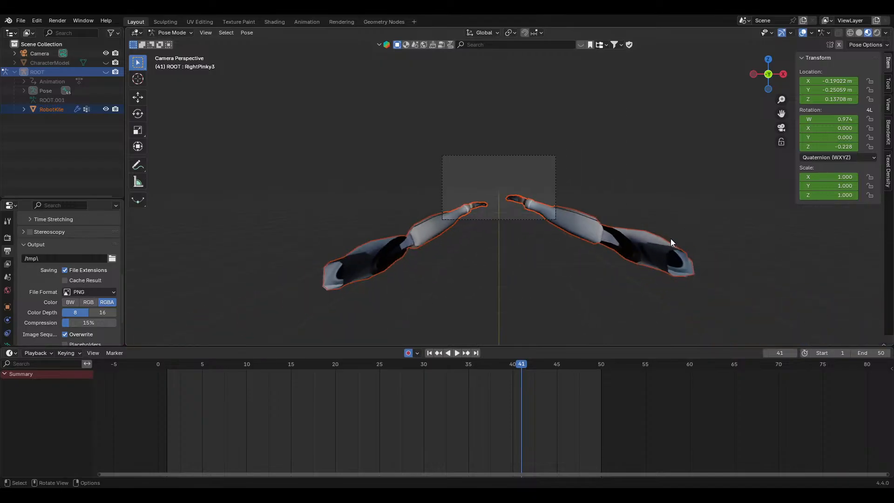
Unhide the armature, shorten the animation to end at frame 40 and save the file
{"action": "left_click", "coordinate": [108, 71]}
{"action": "left_click", "coordinate": [380, 256]}
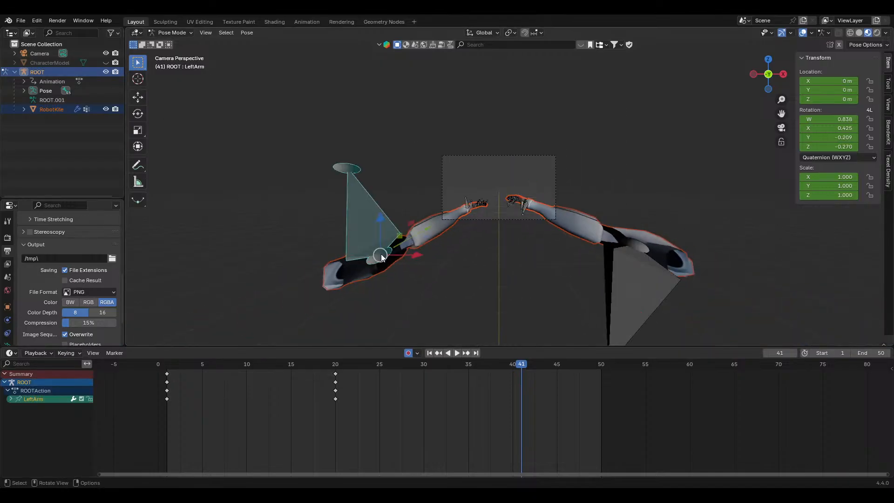
{"action": "left_click", "coordinate": [633, 268]}
{"action": "left_click", "coordinate": [590, 227]}
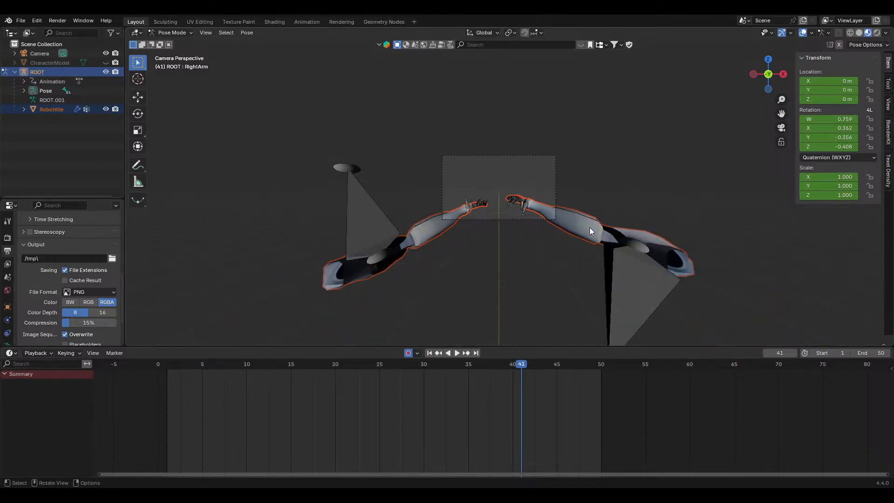
{"action": "left_click", "coordinate": [632, 264]}
{"action": "middle_click_drag", "start_coordinate": [602, 255], "coordinate": [564, 300]}
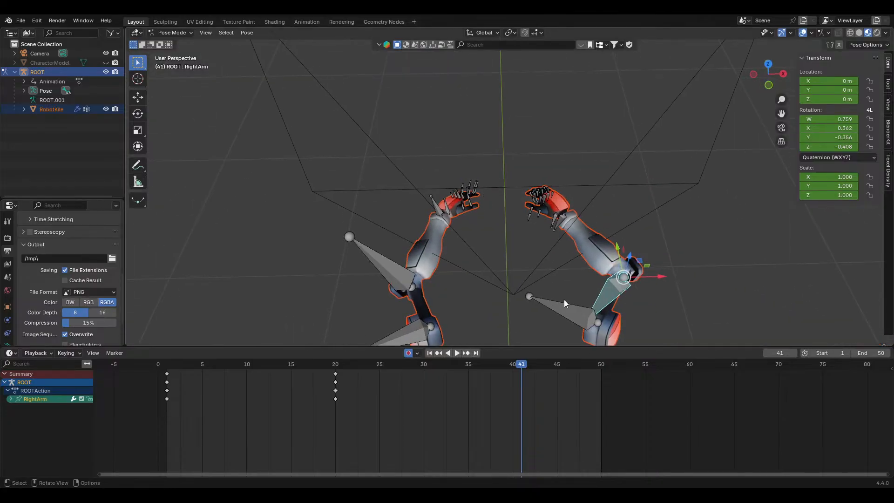
{"action": "key", "text": "Left"}
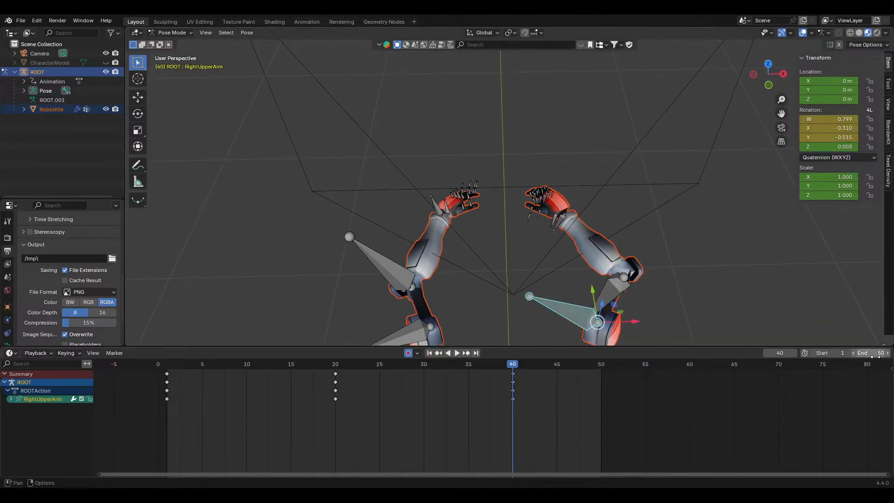
{"action": "key", "text": "Return"}
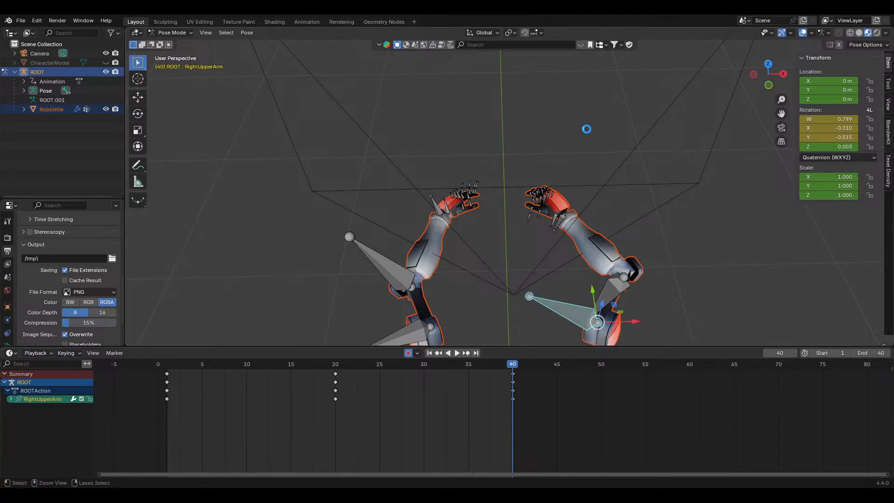
{"action": "key", "text": "ctrl+s"}
Play the shortened animation from a close angled view and through the camera to check the arm motion
{"action": "scroll", "coordinate": [631, 264], "scroll_direction": "up", "scroll_amount": 3}
{"action": "middle_click_drag", "start_coordinate": [631, 264], "coordinate": [525, 178]}
{"action": "key", "text": "space"}
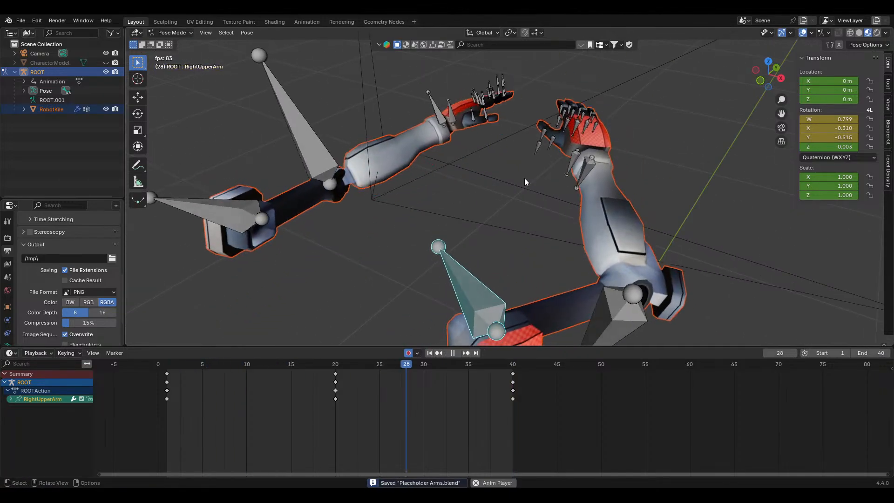
{"action": "key", "text": "space"}
{"action": "key", "text": "KP_0"}
{"action": "key", "text": "space"}
{"action": "scroll", "coordinate": [539, 223], "scroll_direction": "up", "scroll_amount": 7}
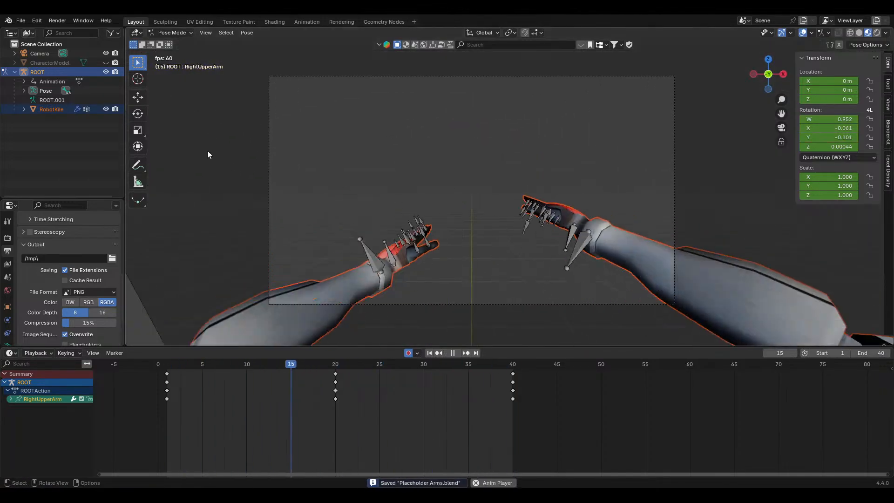
Hide the armature, play the animation through the camera and scrub to frame 21 to inspect the arms
{"action": "left_click", "coordinate": [106, 72]}
{"action": "key", "text": "KP_0"}
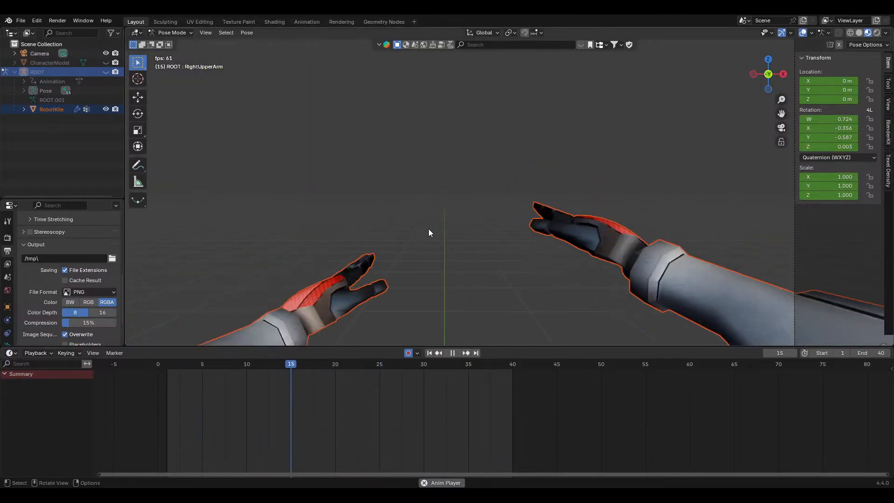
{"action": "key", "text": "KP_0"}
{"action": "key", "text": "space"}
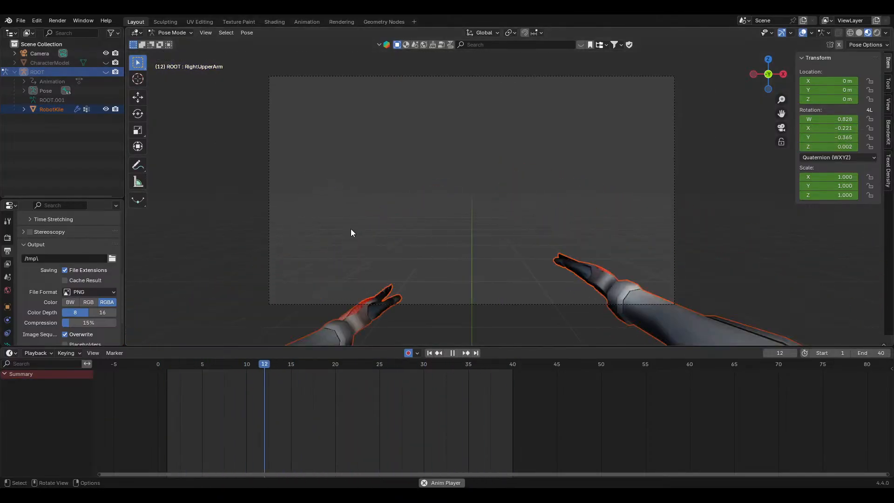
{"action": "mouse_move", "coordinate": [356, 366]}
{"action": "left_mouse_down"}
{"action": "mouse_move", "coordinate": [267, 367]}
{"action": "mouse_move", "coordinate": [379, 367]}
{"action": "mouse_move", "coordinate": [345, 368]}
{"action": "left_mouse_up"}
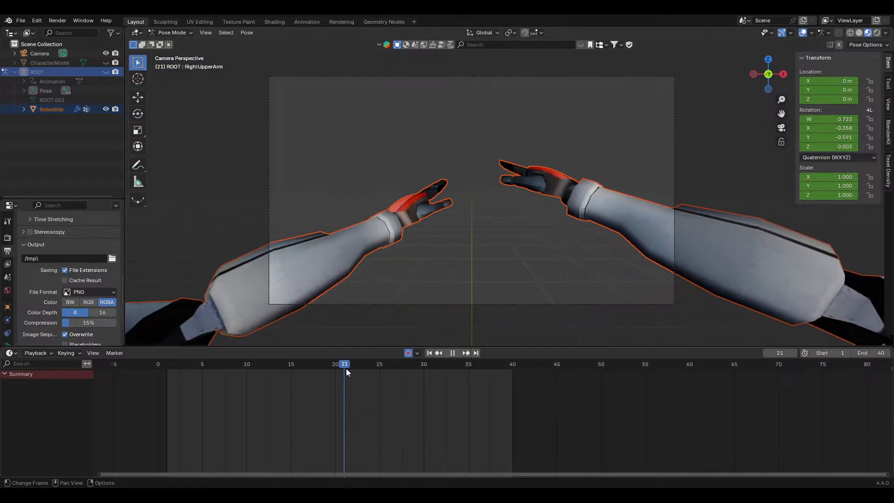
Unhide the armature with both arms seen from above
{"action": "scroll", "coordinate": [469, 222], "scroll_direction": "down", "scroll_amount": 3}
{"action": "middle_click_drag", "start_coordinate": [540, 173], "coordinate": [391, 142]}
{"action": "scroll", "coordinate": [528, 207], "scroll_direction": "down", "scroll_amount": 5}
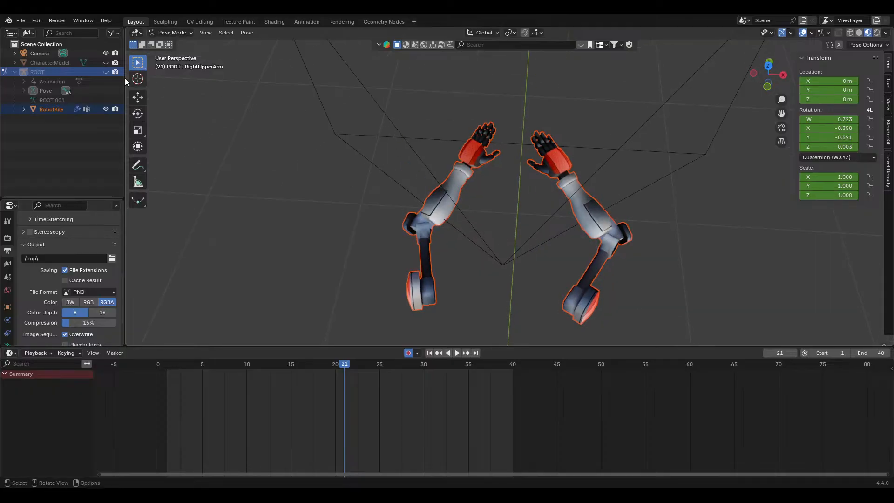
{"action": "left_click", "coordinate": [106, 72]}
Try rotating the left upper arm and LeftArm bones around global Z at frame 21, and undo the attempt
{"action": "key", "text": "r"}
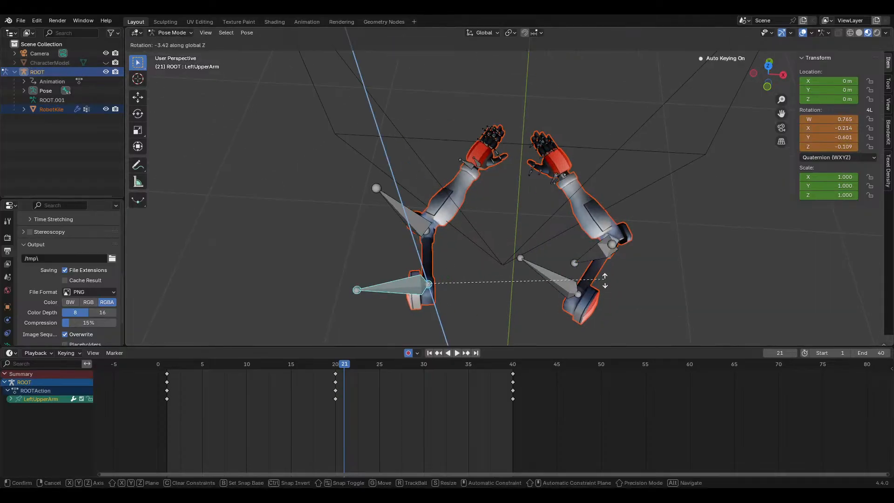
{"action": "left_click", "coordinate": [590, 321]}
{"action": "left_click", "coordinate": [430, 220]}
{"action": "key", "text": "r"}
{"action": "key", "text": "z"}
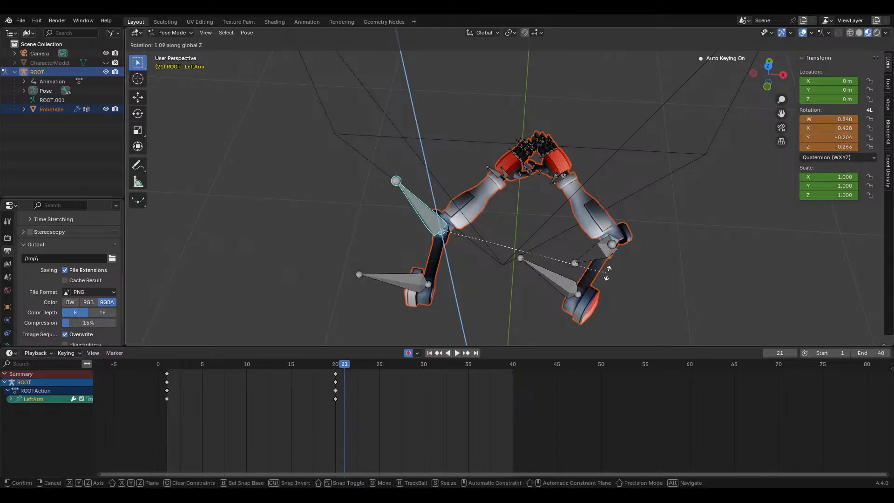
{"action": "right_click", "coordinate": [594, 202]}
{"action": "key", "text": "ctrl+z"}
{"action": "key", "text": "ctrl+z"}
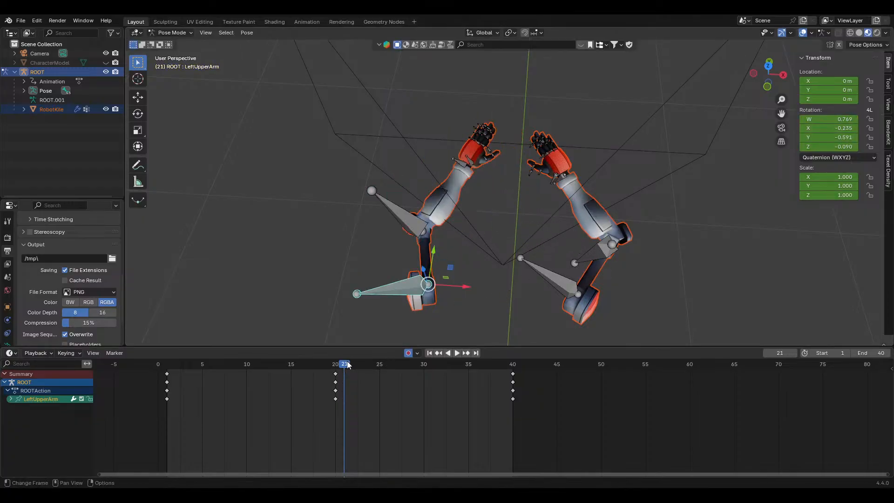
At frame 20, rotate the LeftUpperArm bone -12° and the LeftArm bone about 32° around global Z
{"action": "key", "text": "r"}
{"action": "key", "text": "z"}
{"action": "left_click", "coordinate": [645, 229]}
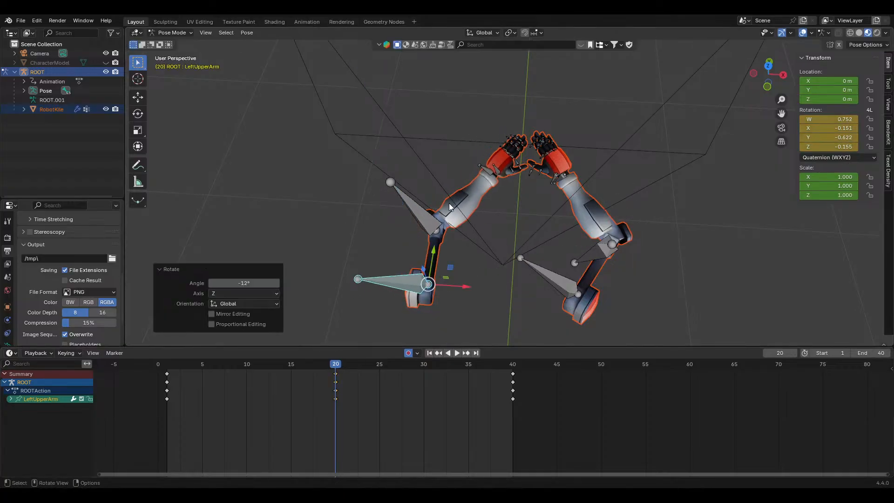
{"action": "left_click", "coordinate": [431, 214]}
{"action": "key", "text": "r"}
{"action": "key", "text": "z"}
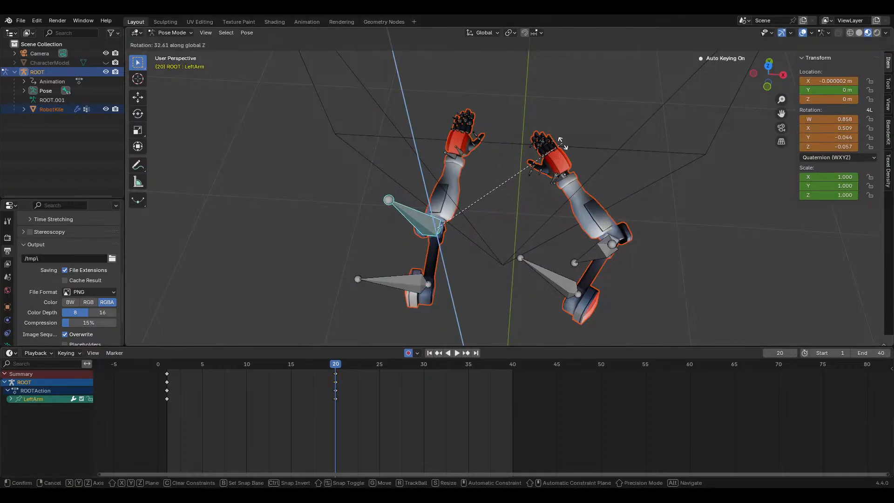
{"action": "left_click", "coordinate": [565, 148]}
At frame 20, rotate the RightArm bone outward and the RightUpperArm bone inward around global Z
{"action": "left_click", "coordinate": [599, 253]}
{"action": "key", "text": "r"}
{"action": "key", "text": "z"}
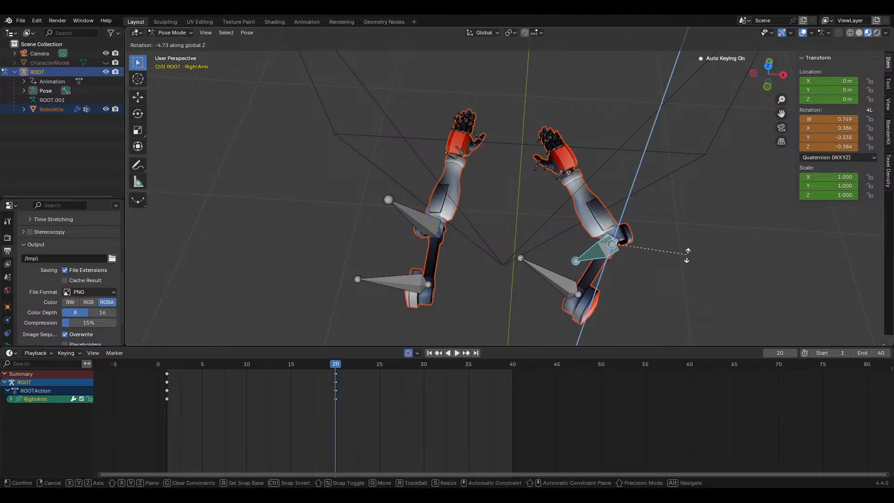
{"action": "left_click", "coordinate": [720, 314]}
{"action": "left_click", "coordinate": [557, 286]}
{"action": "key", "text": "r"}
{"action": "key", "text": "z"}
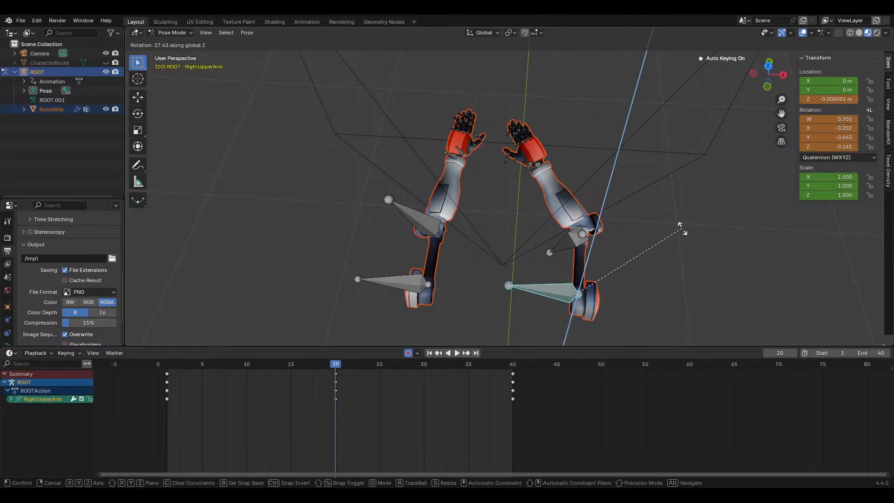
{"action": "left_click", "coordinate": [695, 239]}
Turn the RightArm bone further outward and rotate the RightUpperArm bone 9.65° around global Z at frame 20
{"action": "left_click", "coordinate": [577, 237]}
{"action": "key", "text": "r"}
{"action": "key", "text": "z"}
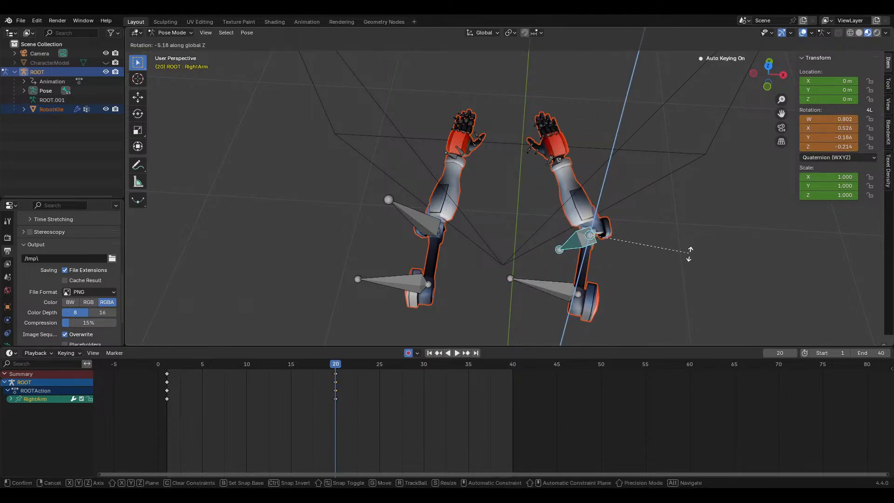
{"action": "left_click", "coordinate": [688, 274]}
{"action": "left_click", "coordinate": [571, 291]}
{"action": "key", "text": "r"}
{"action": "key", "text": "z"}
{"action": "left_click", "coordinate": [678, 272]}
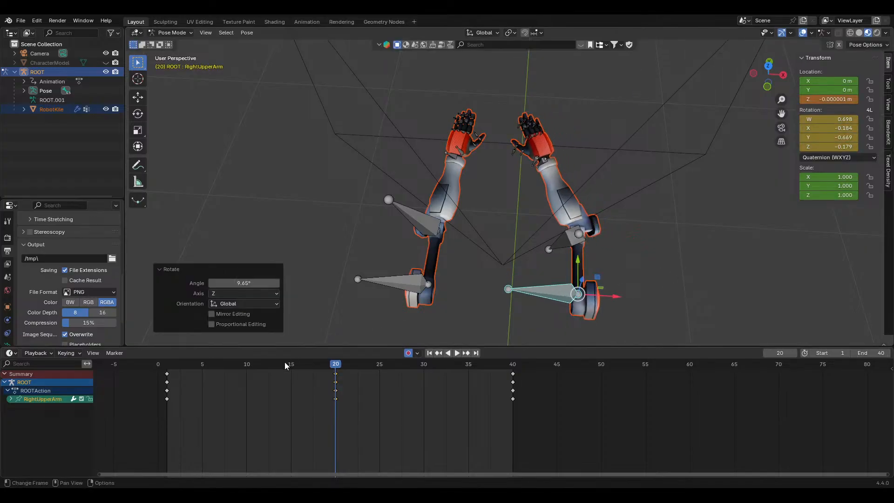
At frame 40, rotate the RightArm bone 15.3° and the LeftArm bone -22.5° around global Z
{"action": "left_click_drag", "start_coordinate": [284, 362], "coordinate": [514, 365]}
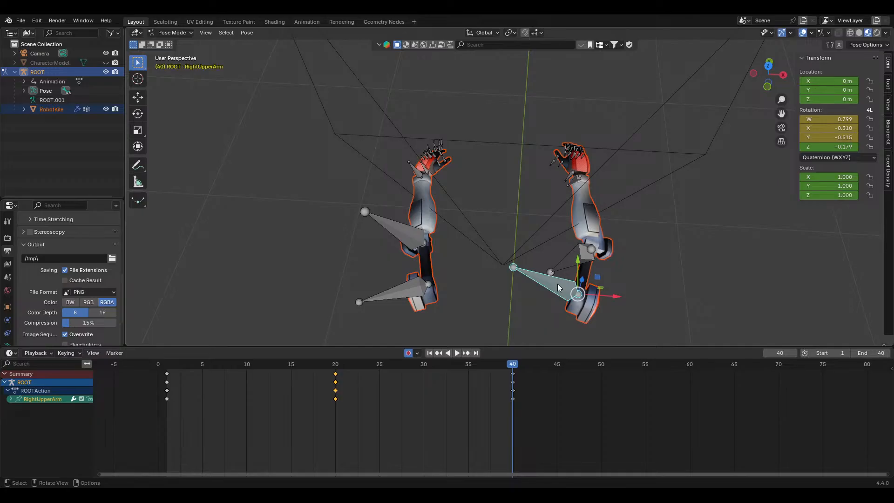
{"action": "key", "text": "r"}
{"action": "key", "text": "z"}
{"action": "left_click", "coordinate": [668, 226]}
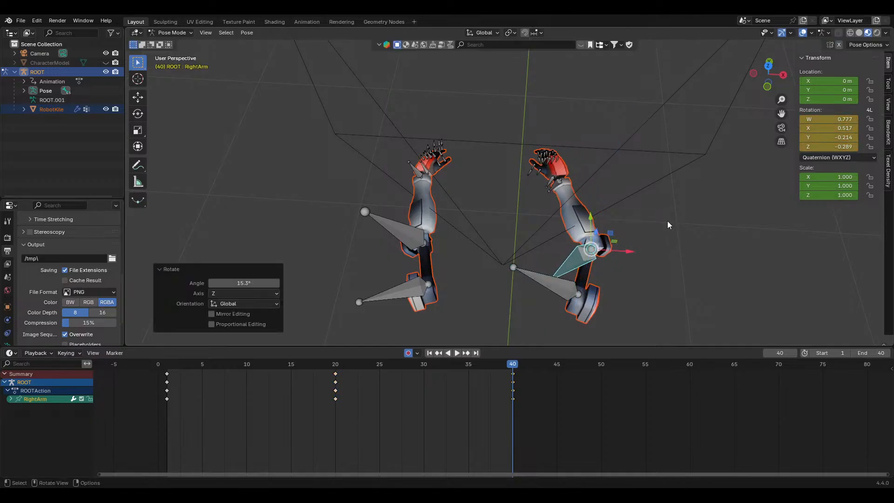
{"action": "left_click", "coordinate": [423, 245]}
{"action": "key", "text": "r"}
{"action": "key", "text": "z"}
{"action": "left_click", "coordinate": [612, 312]}
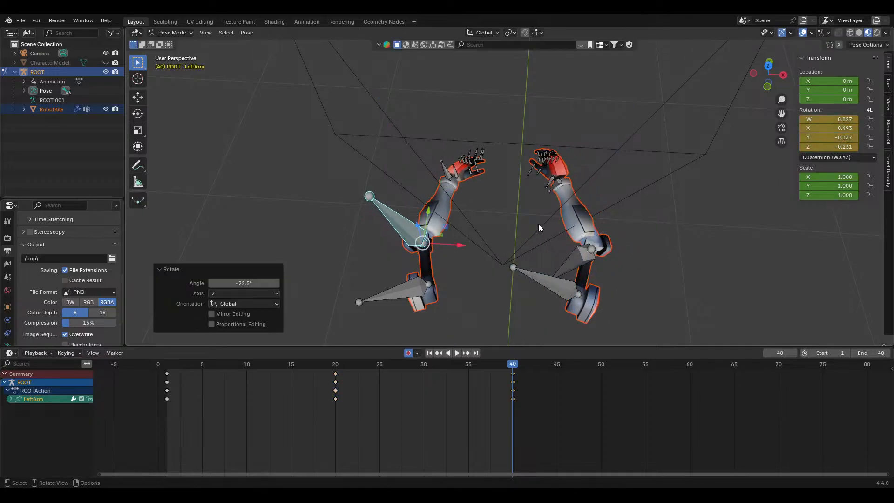
Play the animation through the camera to check the adjusted arm poses
{"action": "middle_click_drag", "start_coordinate": [536, 241], "coordinate": [543, 197]}
{"action": "scroll", "coordinate": [543, 197], "scroll_direction": "up", "scroll_amount": 2}
{"action": "key", "text": "KP_0"}
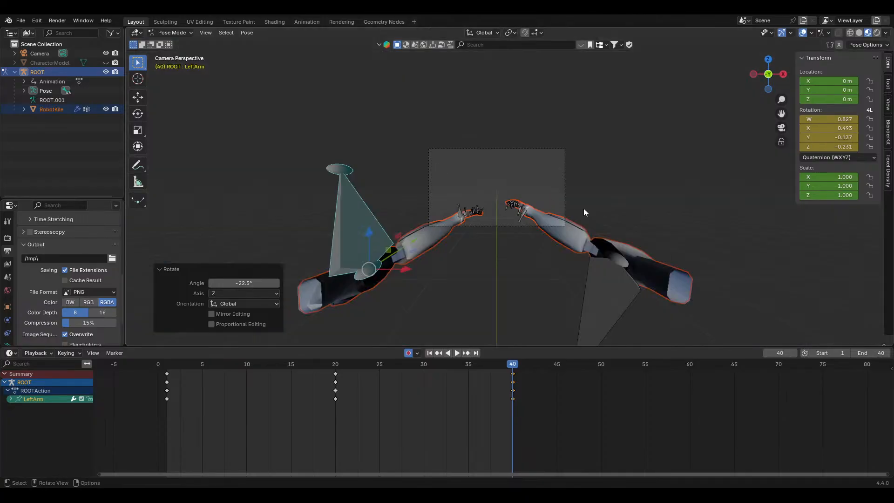
{"action": "scroll", "coordinate": [584, 208], "scroll_direction": "up", "scroll_amount": 2}
{"action": "scroll", "coordinate": [449, 189], "scroll_direction": "down", "scroll_amount": 2}
{"action": "key", "text": "space"}
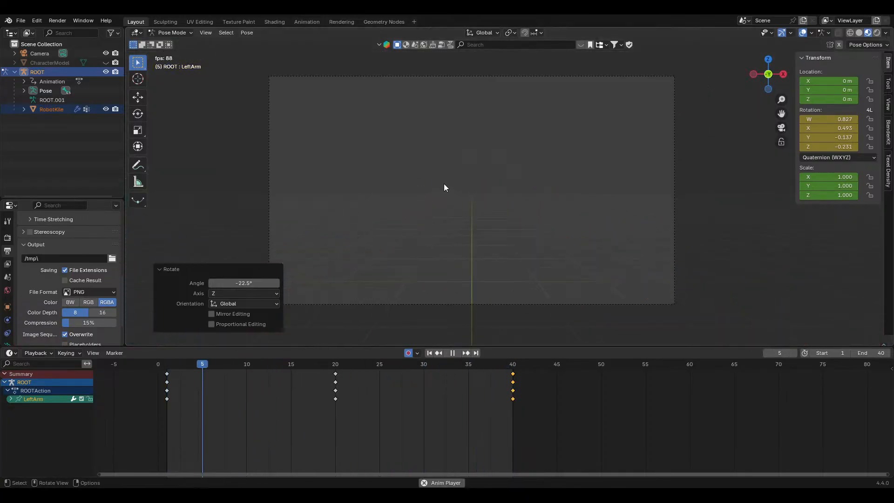
{"action": "key", "text": "space"}
{"action": "scroll", "coordinate": [511, 252], "scroll_direction": "down", "scroll_amount": 2}
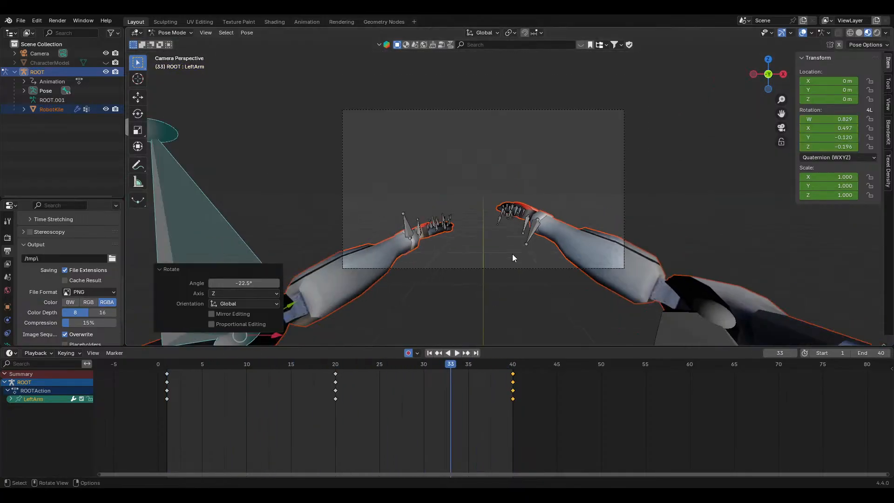
{"action": "scroll", "coordinate": [513, 255], "scroll_direction": "down", "scroll_amount": 1}
Rotate the RightUpperArm bone -7.22° around global Z at frame 20
{"action": "left_click", "coordinate": [339, 367]}
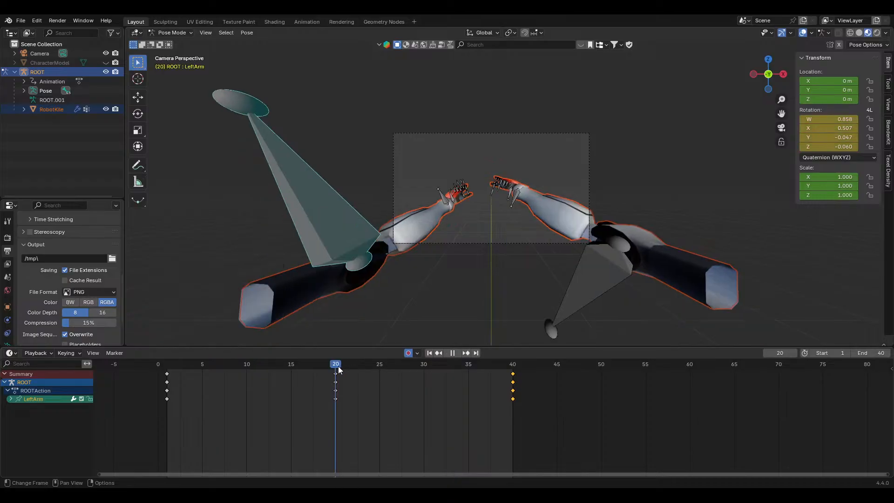
{"action": "left_click", "coordinate": [599, 257]}
{"action": "middle_click_drag", "start_coordinate": [594, 169], "coordinate": [593, 256]}
{"action": "scroll", "coordinate": [594, 218], "scroll_direction": "down", "scroll_amount": 4}
{"action": "scroll", "coordinate": [610, 214], "scroll_direction": "down", "scroll_amount": 3}
{"action": "middle_click_drag", "start_coordinate": [612, 213], "coordinate": [614, 235]}
{"action": "key", "text": "r"}
{"action": "key", "text": "z"}
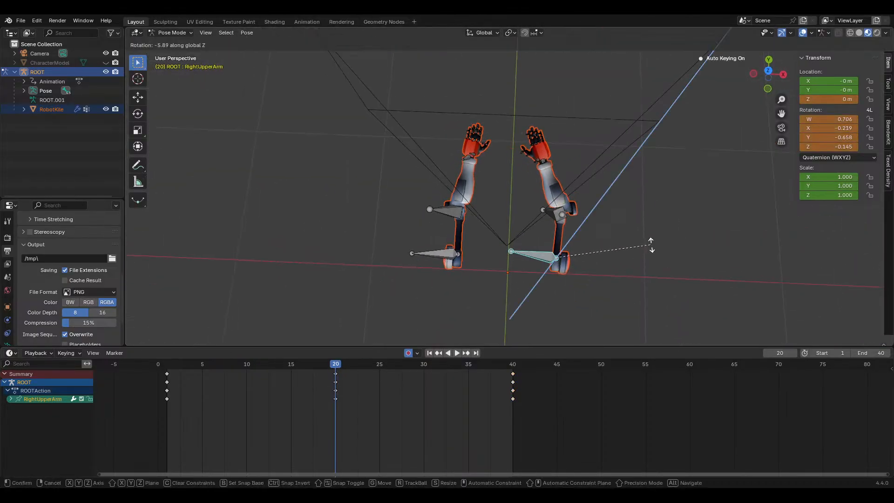
{"action": "left_click", "coordinate": [654, 247]}
Review the motion up to frame 40 and rotate the RightArm bone -4.23° around global Z there
{"action": "key", "text": "space"}
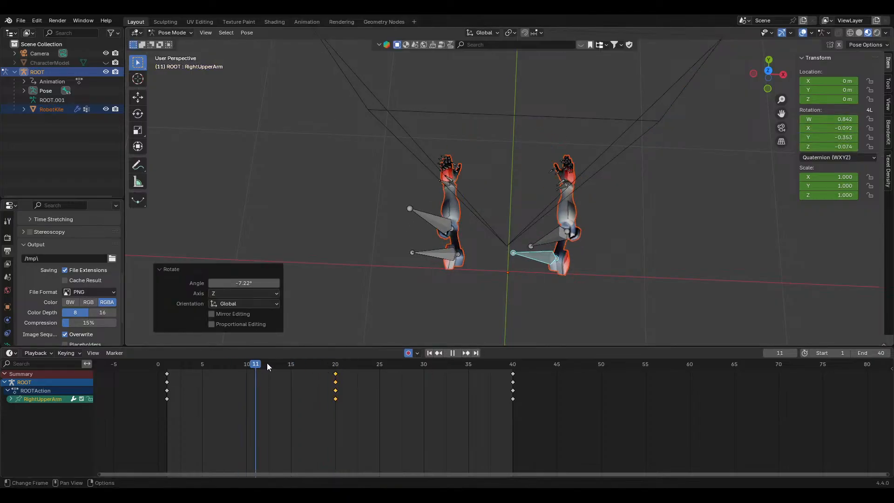
{"action": "left_click_drag", "start_coordinate": [361, 361], "coordinate": [514, 369]}
{"action": "key", "text": "r"}
{"action": "key", "text": "z"}
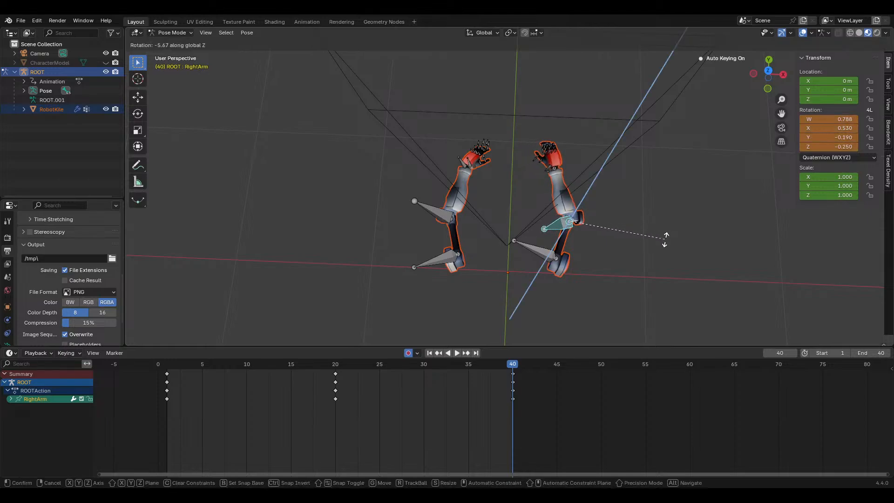
{"action": "left_click", "coordinate": [664, 237]}
{"action": "middle_click_drag", "start_coordinate": [524, 191], "coordinate": [478, 159]}
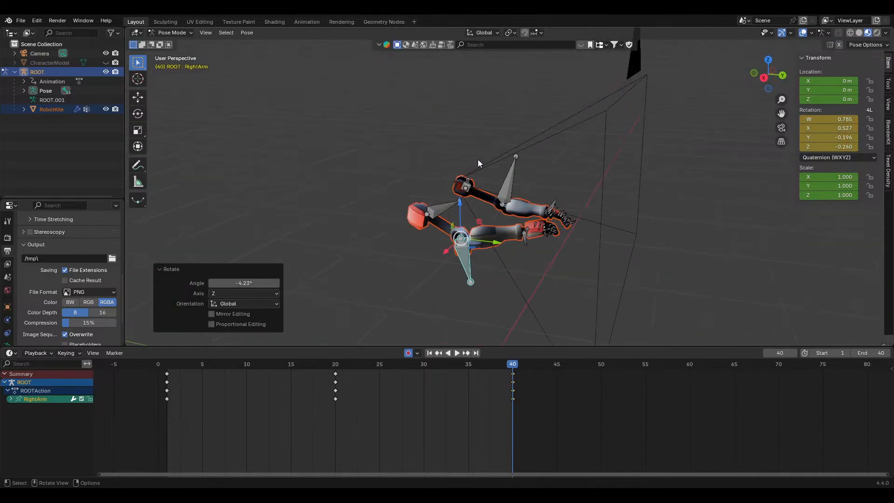
Save the file and play the animation from frame 1 through the camera
{"action": "key", "text": "ctrl+s"}
{"action": "middle_click_drag", "start_coordinate": [491, 216], "coordinate": [428, 228]}
{"action": "left_click_drag", "start_coordinate": [175, 363], "coordinate": [167, 362]}
{"action": "key", "text": "space"}
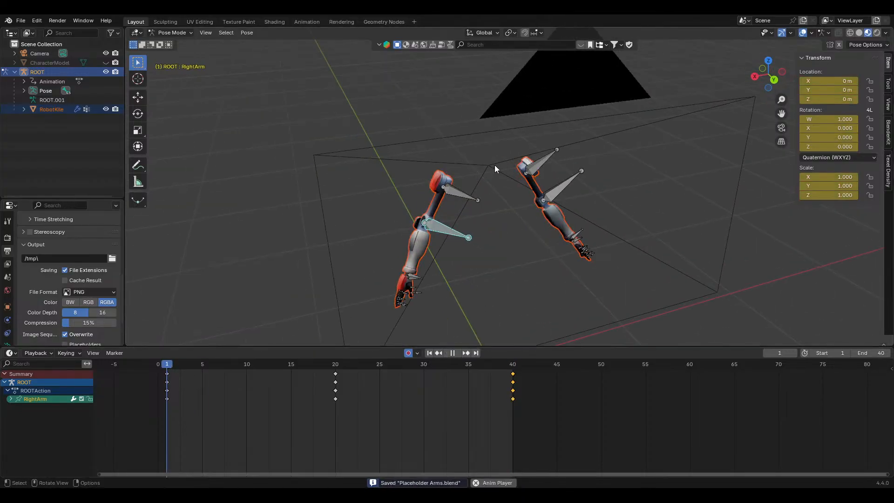
{"action": "key", "text": "KP_0"}
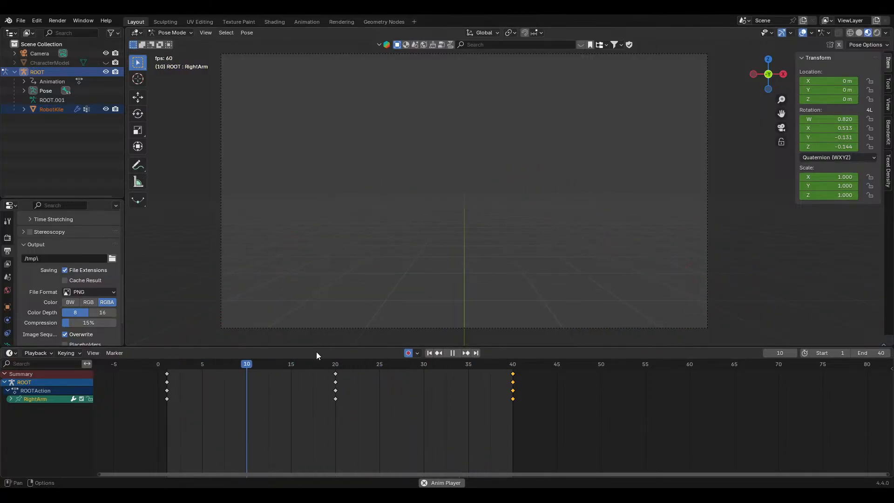
{"action": "left_click", "coordinate": [129, 364]}
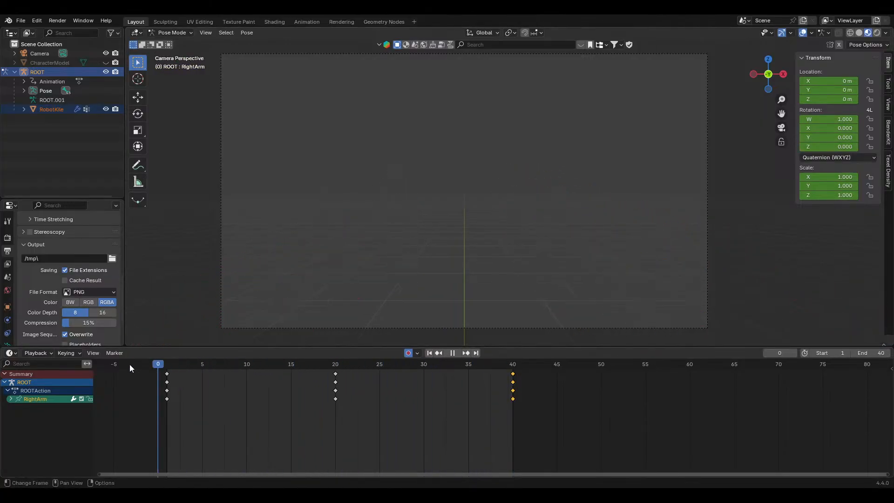
At frame 20, rotate the RightUpperArm bone 9.79° around global X
{"action": "left_click_drag", "start_coordinate": [216, 368], "coordinate": [337, 370]}
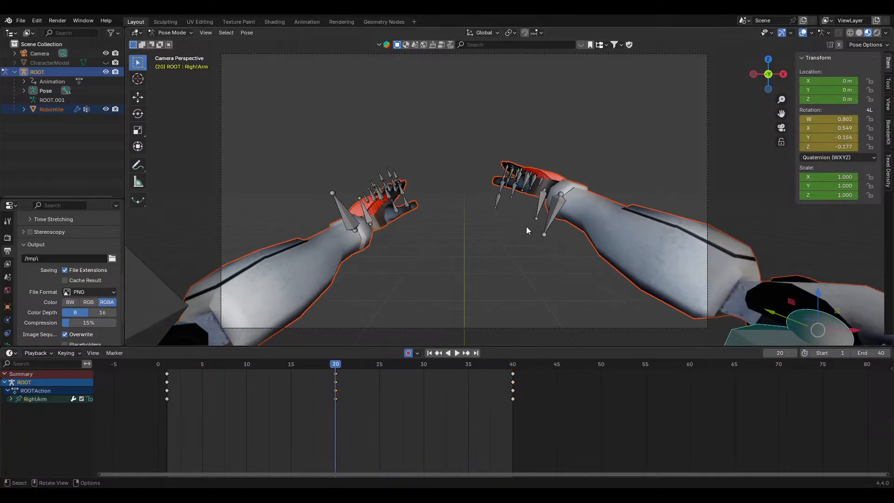
{"action": "middle_click_drag", "start_coordinate": [527, 226], "coordinate": [420, 254]}
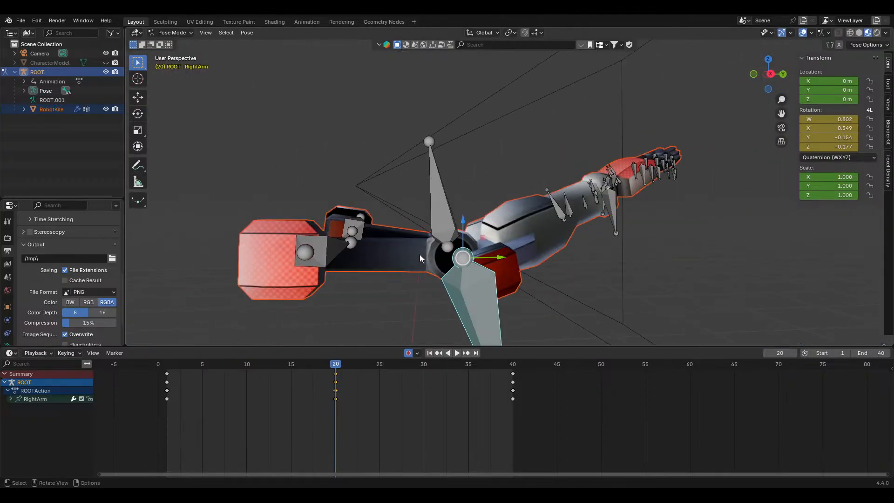
{"action": "left_click", "coordinate": [308, 260]}
{"action": "middle_click_drag", "start_coordinate": [523, 281], "coordinate": [541, 301]}
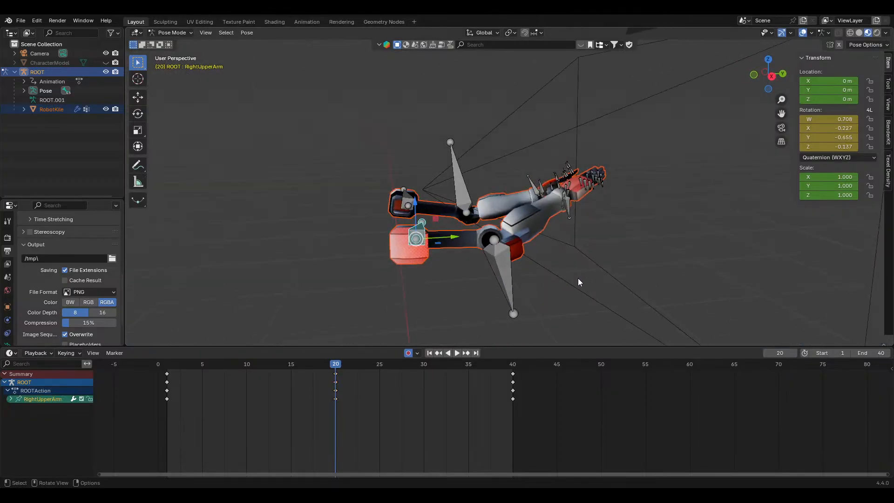
{"action": "key", "text": "r"}
{"action": "key", "text": "x"}
{"action": "left_click", "coordinate": [596, 247]}
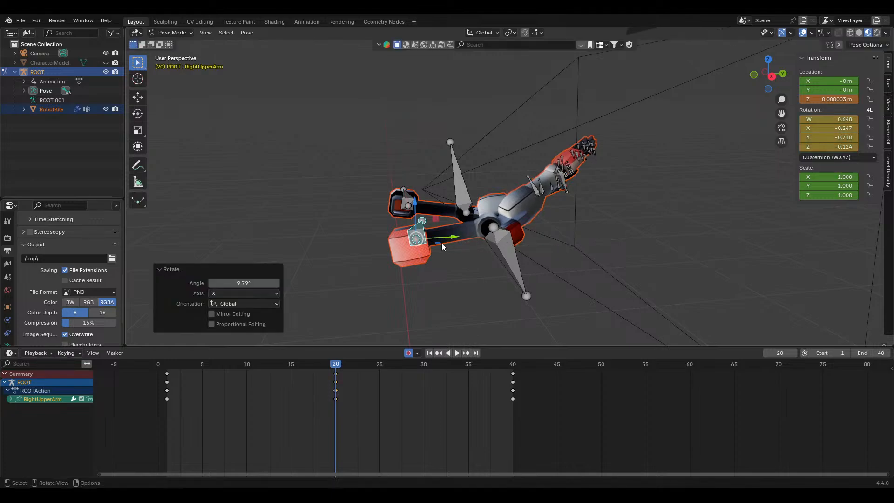
Rotate the LeftUpperArm bone slightly upward around global X at frame 20
{"action": "middle_click_drag", "start_coordinate": [441, 242], "coordinate": [620, 261]}
{"action": "left_click", "coordinate": [427, 256]}
{"action": "key", "text": "r"}
{"action": "key", "text": "x"}
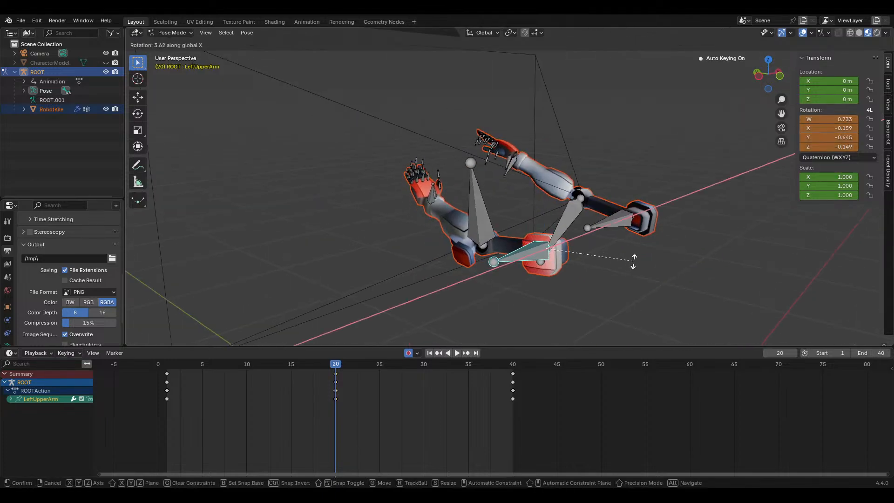
{"action": "left_click", "coordinate": [632, 270]}
Select all bones of the left arm and move their keyframes after the first frame two frames earlier
{"action": "left_click", "coordinate": [353, 379]}
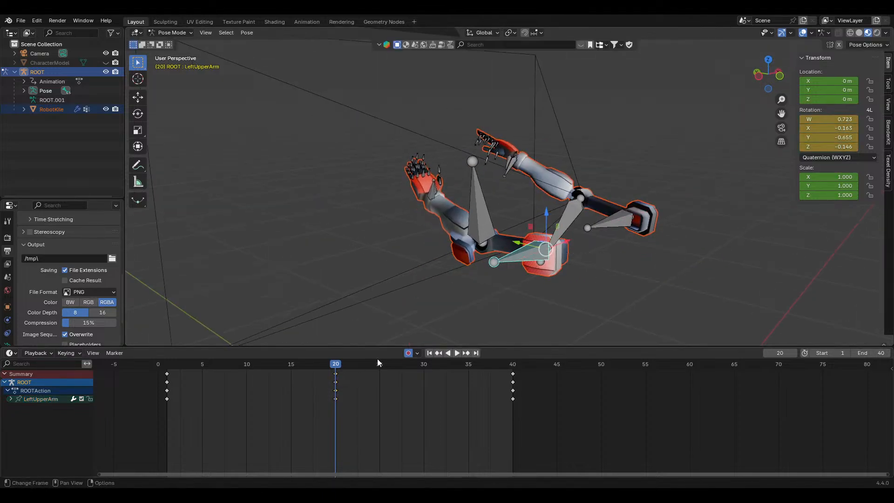
{"action": "key", "text": "a"}
{"action": "middle_click_drag", "start_coordinate": [503, 277], "coordinate": [459, 286]}
{"action": "left_click", "coordinate": [395, 279]}
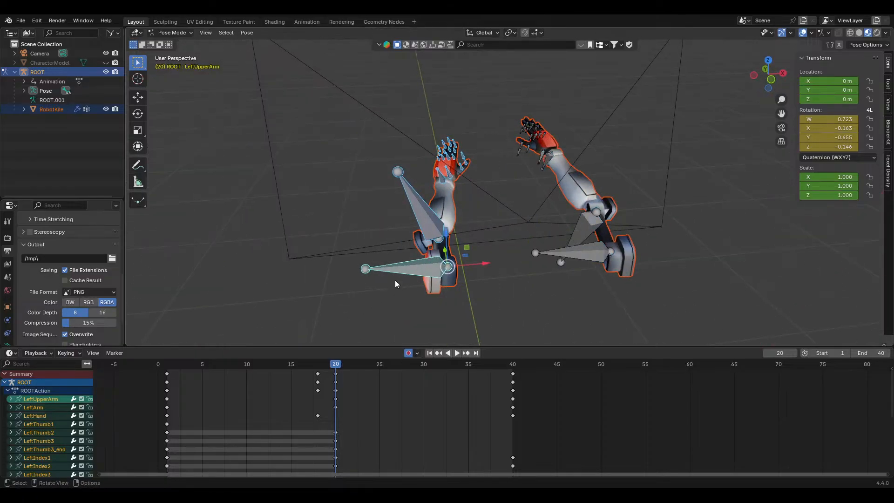
{"action": "left_click_drag", "start_coordinate": [348, 445], "coordinate": [277, 338]}
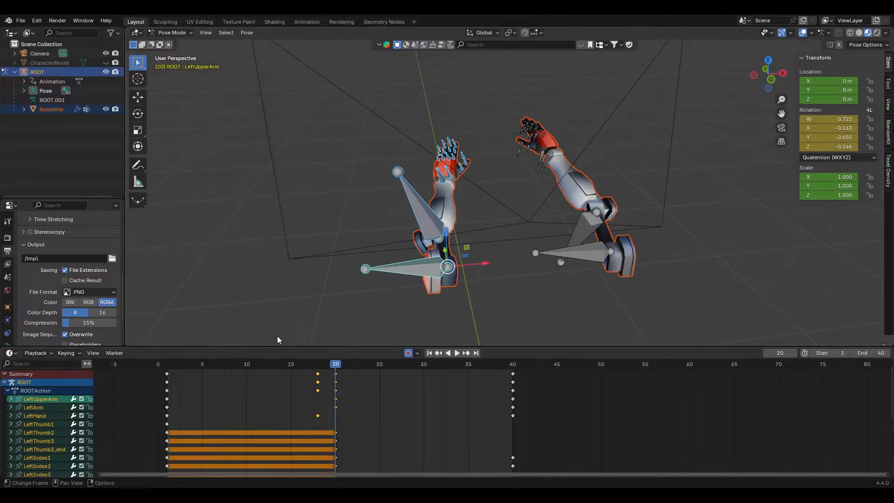
{"action": "scroll", "coordinate": [382, 414], "scroll_direction": "down", "scroll_amount": 4}
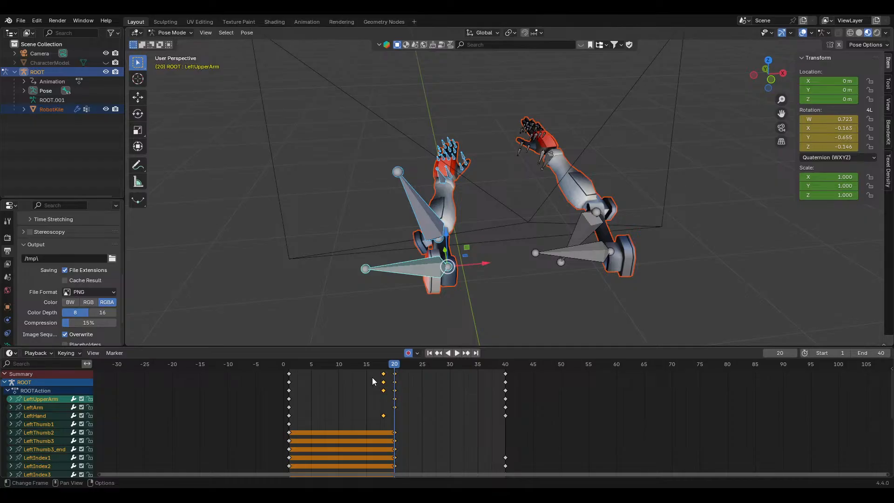
{"action": "left_click_drag", "start_coordinate": [524, 398], "coordinate": [524, 397], "text": "shift"}
{"action": "scroll", "coordinate": [438, 384], "scroll_direction": "up", "scroll_amount": 3}
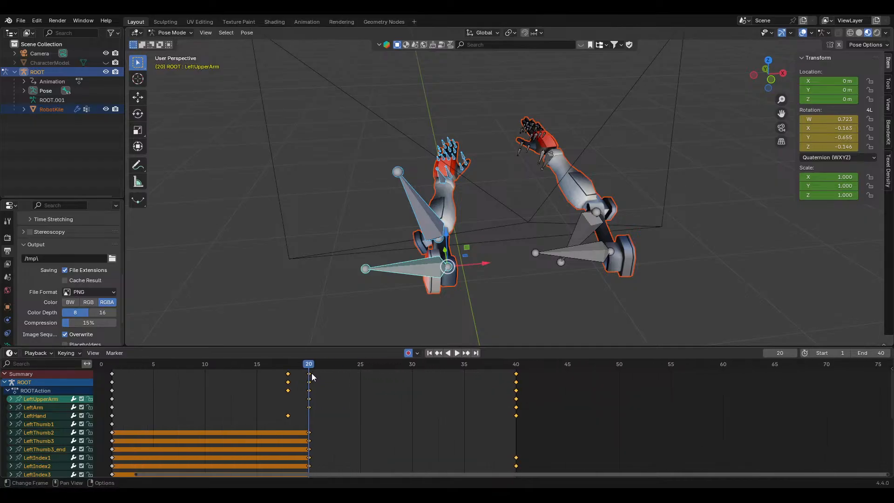
{"action": "left_click_drag", "start_coordinate": [369, 394], "coordinate": [277, 362]}
{"action": "left_click_drag", "start_coordinate": [582, 378], "coordinate": [251, 396]}
{"action": "key", "text": "g"}
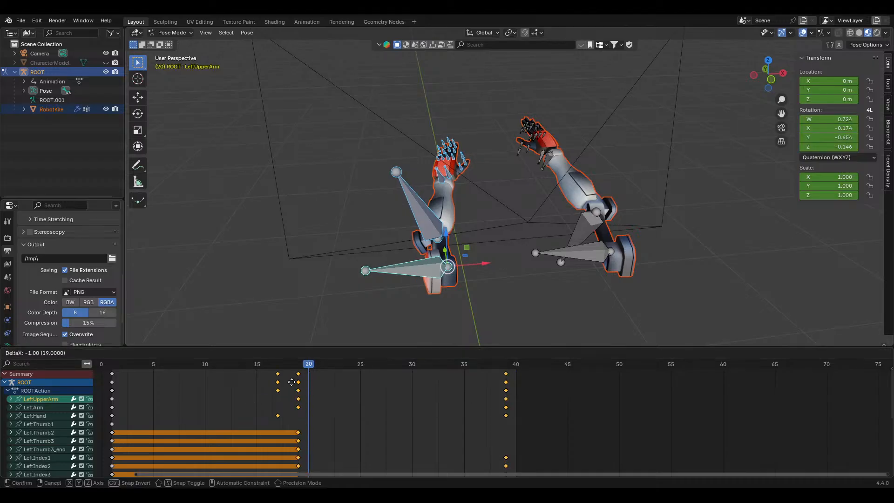
{"action": "left_click", "coordinate": [290, 384]}
Play the animation through the camera with the ROOT armature hidden to check the offset arm timing
{"action": "middle_click_drag", "start_coordinate": [437, 270], "coordinate": [429, 267]}
{"action": "key", "text": "space"}
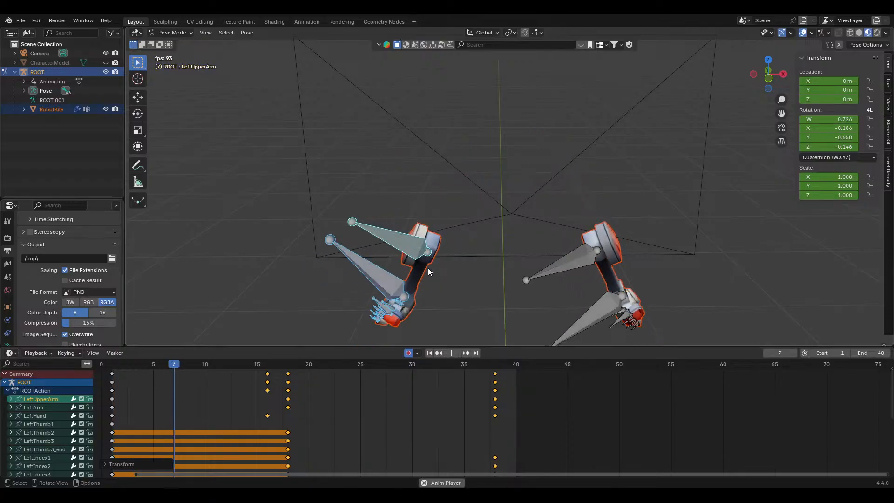
{"action": "key", "text": "space"}
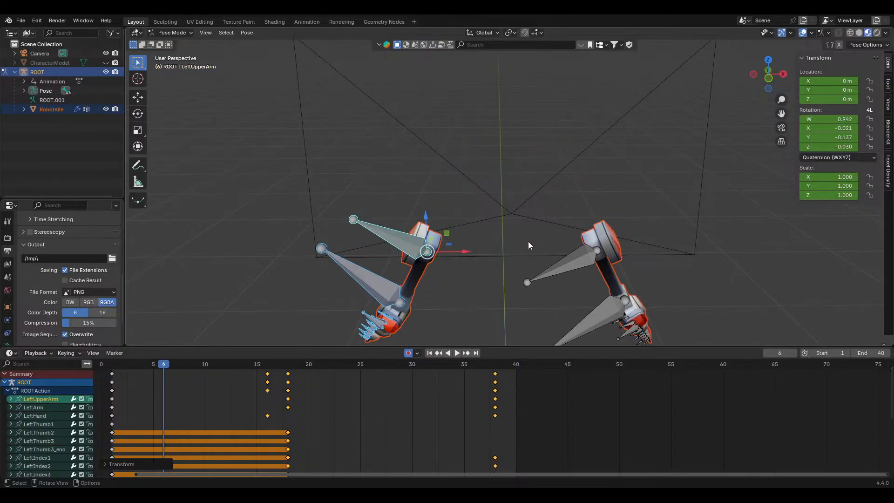
{"action": "key", "text": "KP_0"}
{"action": "left_click", "coordinate": [106, 71]}
{"action": "key", "text": "Home"}
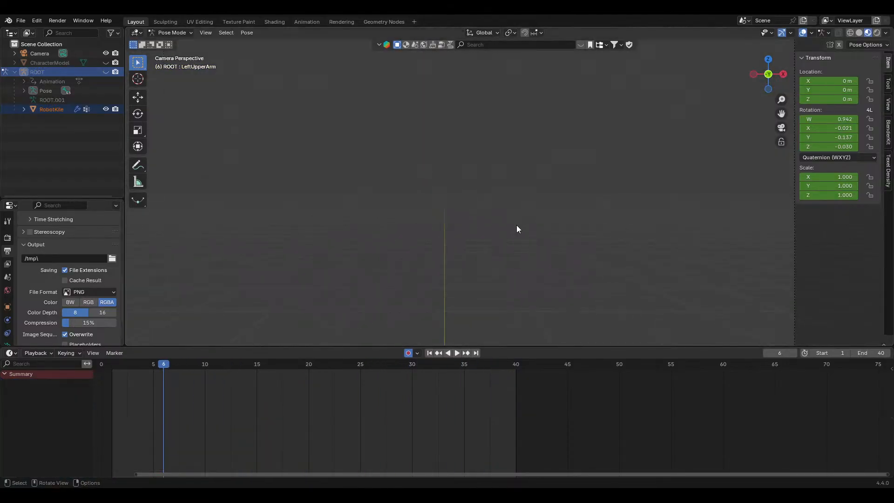
{"action": "key", "text": "space"}
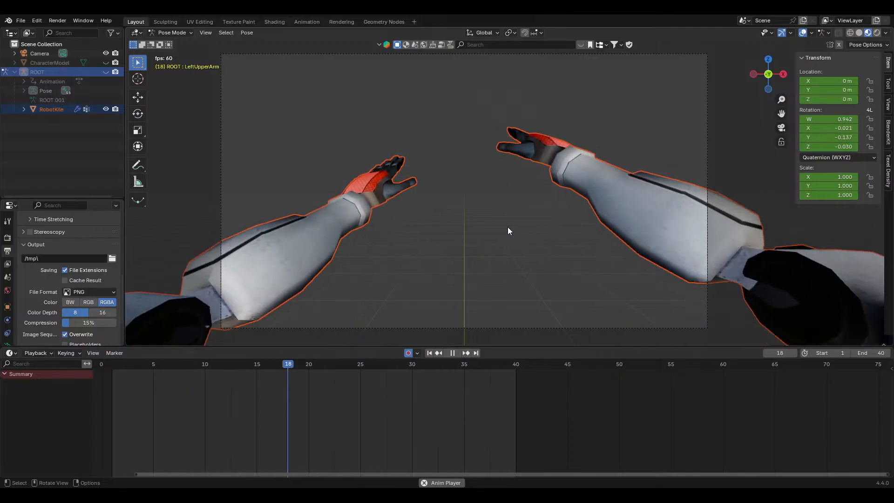
{"action": "key", "text": "space"}
Move the left arm's selected keyframes one frame later and replay the motion with the ROOT armature hidden
{"action": "key", "text": "ctrl+z"}
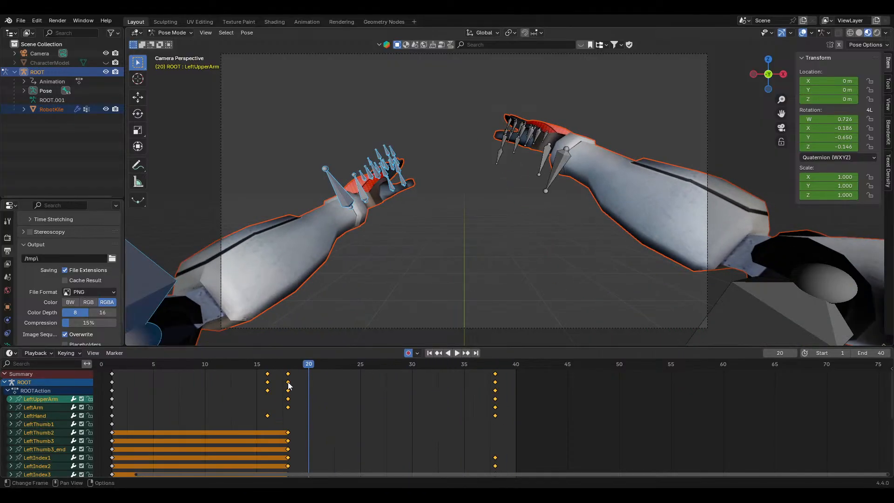
{"action": "left_click_drag", "start_coordinate": [288, 382], "coordinate": [302, 383]}
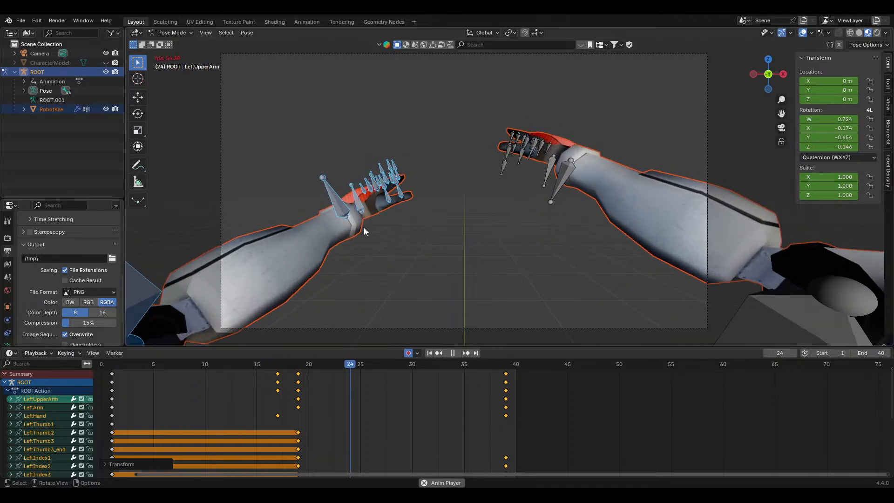
{"action": "left_click", "coordinate": [106, 72]}
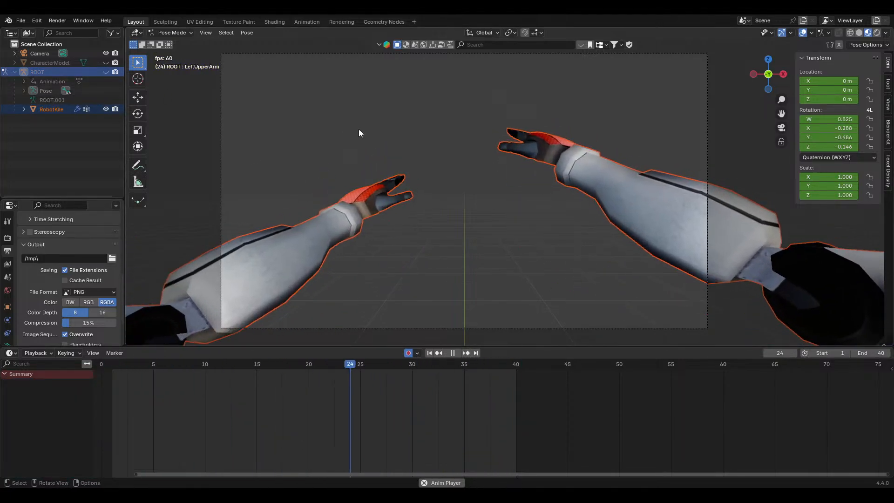
{"action": "left_click", "coordinate": [106, 71]}
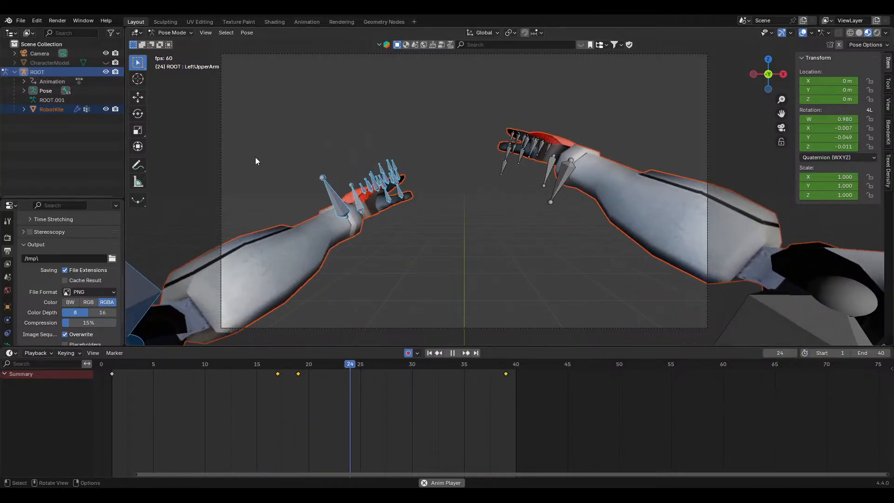
{"action": "key", "text": "space"}
Save the file with the retimed left arm
{"action": "middle_click_drag", "start_coordinate": [381, 204], "coordinate": [556, 305]}
{"action": "scroll", "coordinate": [547, 256], "scroll_direction": "down", "scroll_amount": 5}
{"action": "key", "text": "ctrl+s"}
{"action": "left_click", "coordinate": [582, 248]}
{"action": "middle_click_drag", "start_coordinate": [591, 277], "coordinate": [600, 308]}
{"action": "key", "text": "r"}
{"action": "key", "text": "z"}
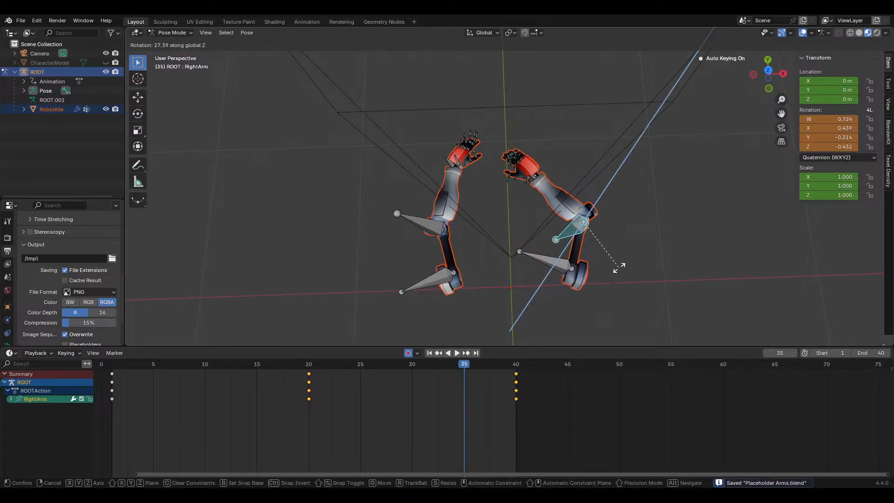
{"action": "right_click", "coordinate": [612, 290]}
Rotate the RightUpperArm bone about 12° around global Z at frame 35
{"action": "left_click", "coordinate": [561, 267]}
{"action": "key", "text": "r"}
{"action": "key", "text": "z"}
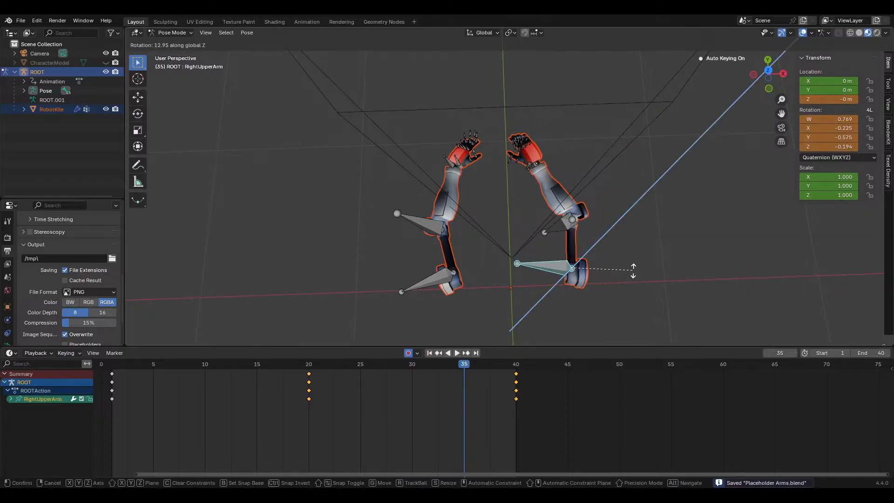
{"action": "right_click", "coordinate": [641, 277]}
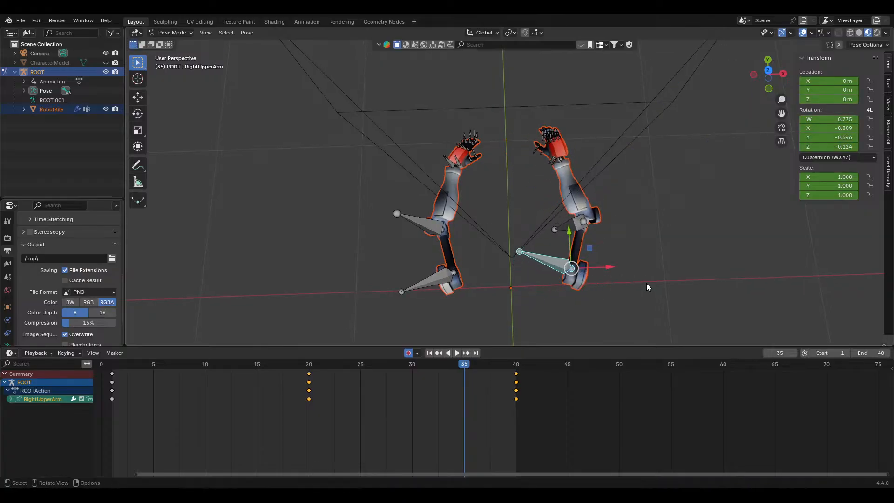
{"action": "key", "text": "r"}
{"action": "key", "text": "z"}
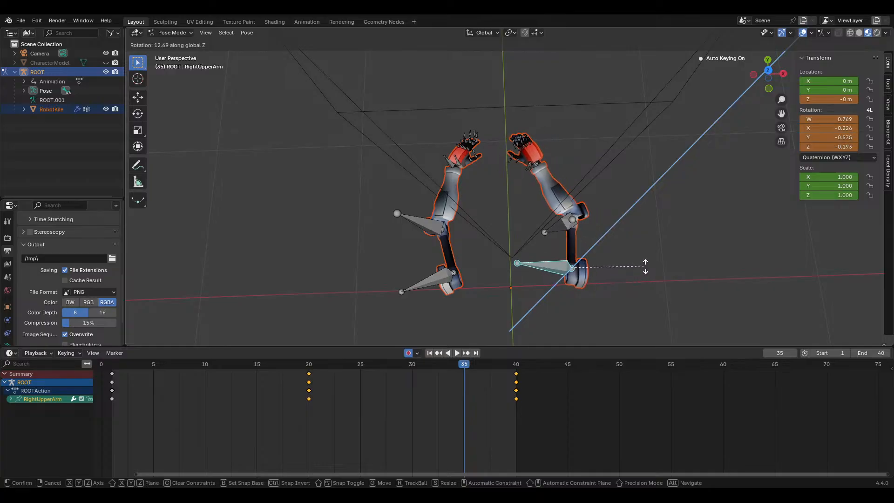
{"action": "left_click", "coordinate": [643, 265]}
Rotate the LeftUpperArm bone -4.15° around global Z at frame 35 and view the pose through the camera
{"action": "left_click", "coordinate": [429, 282]}
{"action": "key", "text": "r"}
{"action": "key", "text": "z"}
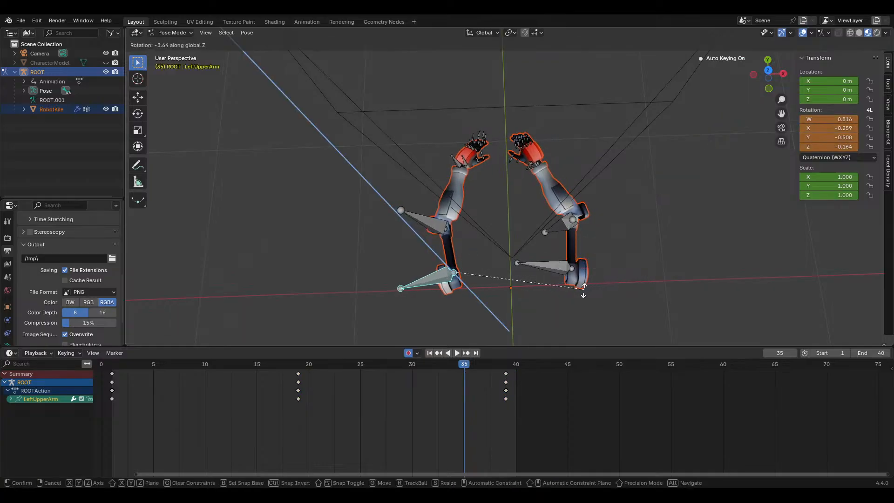
{"action": "left_click", "coordinate": [551, 245]}
{"action": "middle_click_drag", "start_coordinate": [549, 244], "coordinate": [534, 193]}
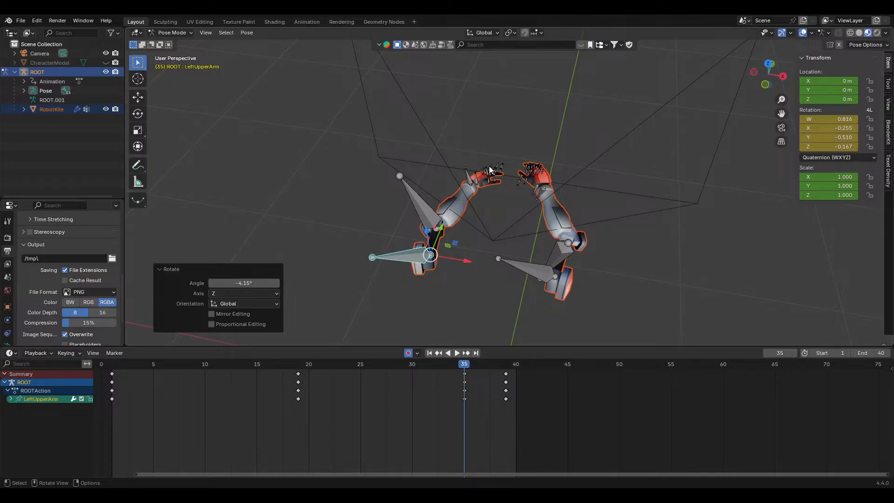
{"action": "key", "text": "KP_0"}
{"action": "scroll", "coordinate": [540, 221], "scroll_direction": "down", "scroll_amount": 3}
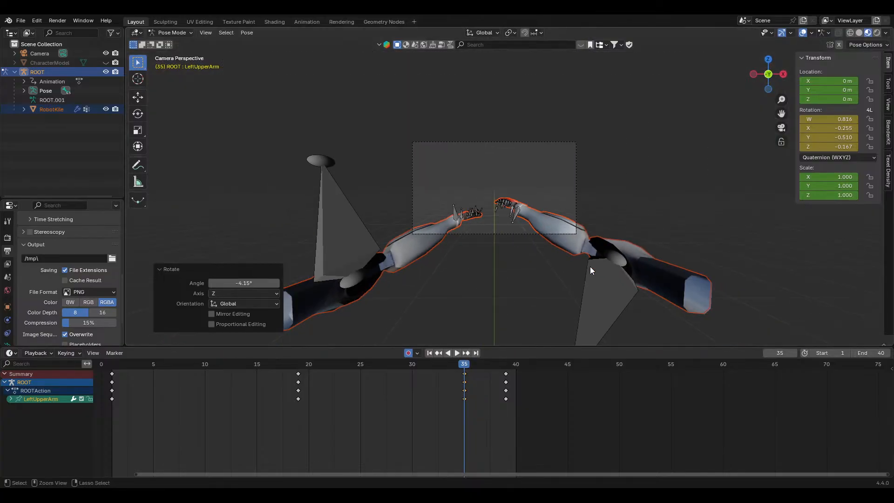
Compare the frame 35 pose with and without the upper-arm rotations by undoing and redoing them
{"action": "key", "text": "ctrl+z"}
{"action": "key", "text": "ctrl+z"}
{"action": "key", "text": "ctrl+z"}
{"action": "key", "text": "ctrl+shift+z"}
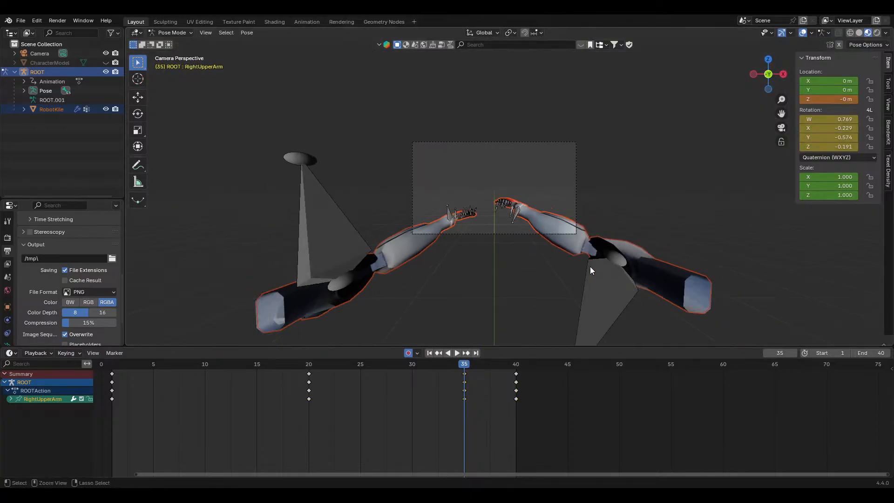
{"action": "key", "text": "ctrl+shift+z"}
{"action": "key", "text": "ctrl+shift+z"}
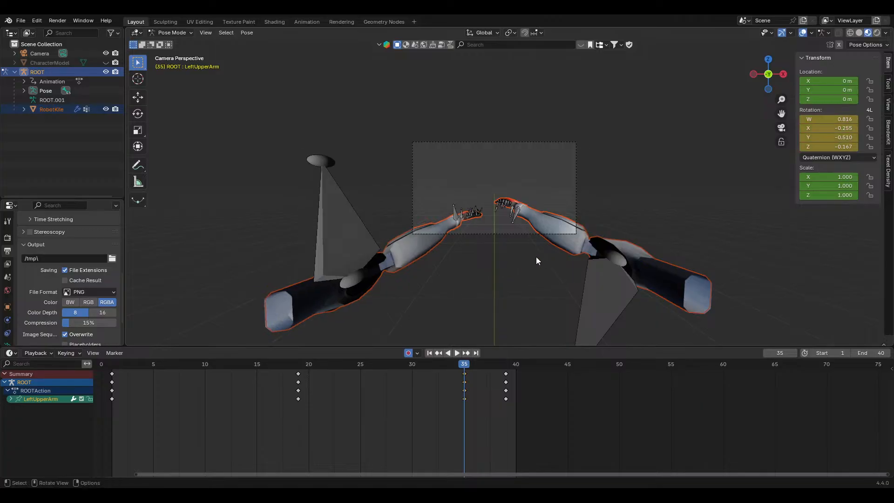
{"action": "left_click", "coordinate": [537, 257]}
Try rotating the RightArm bone 39.3° around global Z at frame 35, and undo it
{"action": "left_click", "coordinate": [609, 269]}
{"action": "key", "text": "r"}
{"action": "key", "text": "z"}
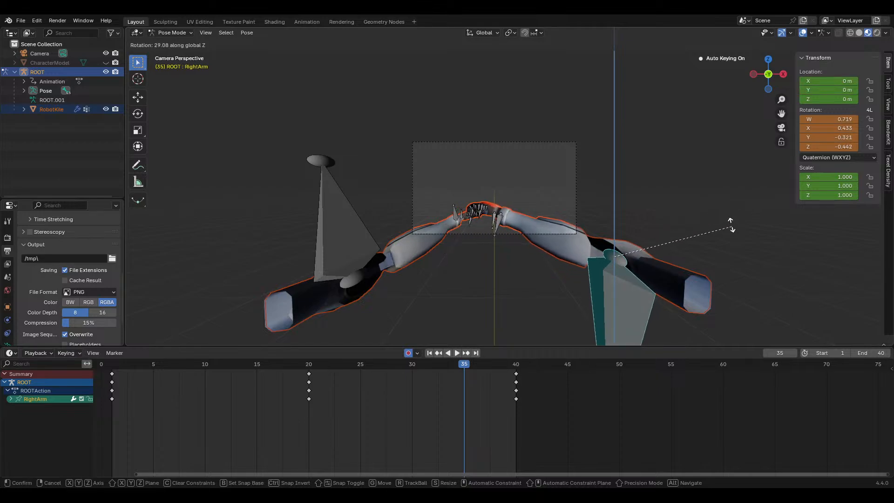
{"action": "left_click", "coordinate": [721, 207]}
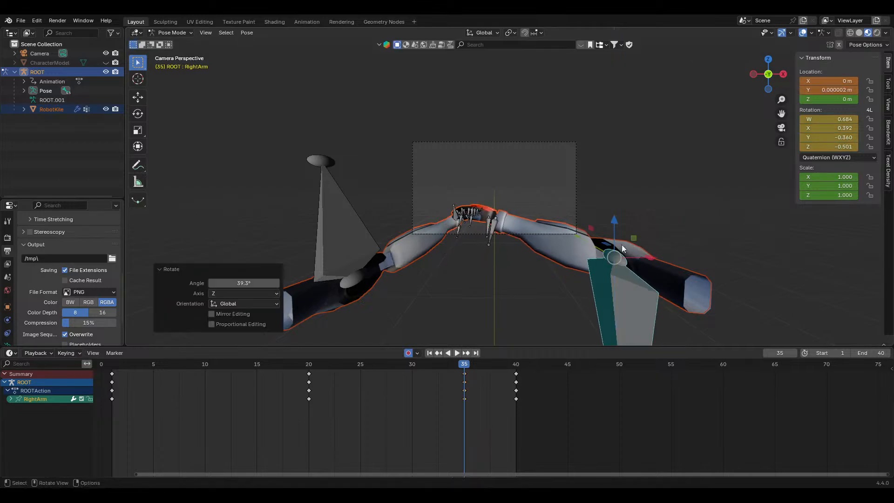
{"action": "key", "text": "ctrl+z"}
{"action": "scroll", "coordinate": [653, 244], "scroll_direction": "down", "scroll_amount": 3}
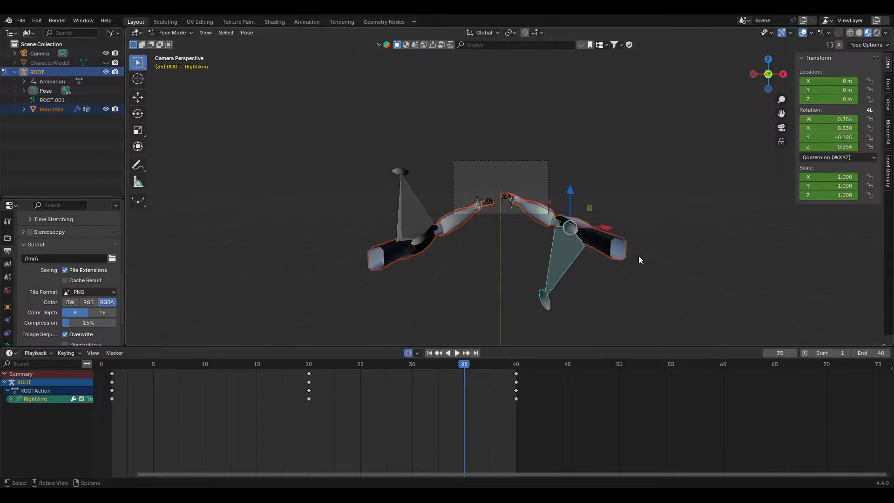
{"action": "scroll", "coordinate": [465, 275], "scroll_direction": "up", "scroll_amount": 7}
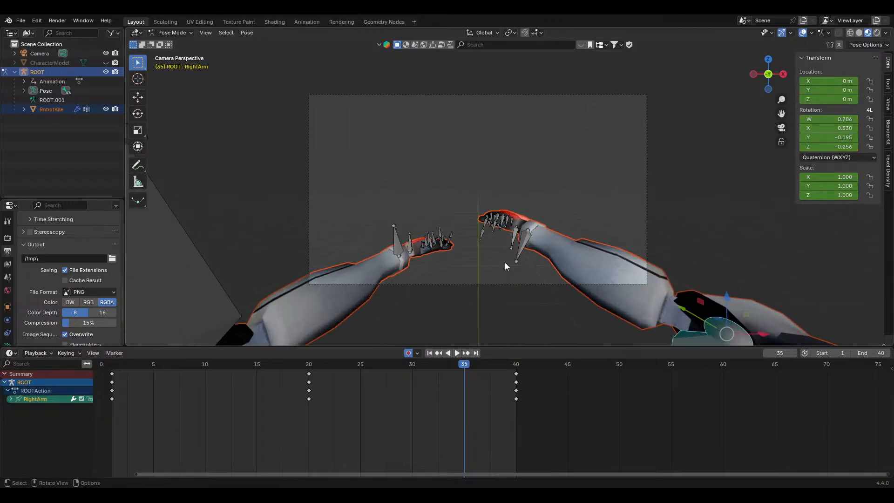
Try rotating the RightArm bone around global Z at frame 35 from a free perspective view
{"action": "scroll", "coordinate": [505, 261], "scroll_direction": "down", "scroll_amount": 2}
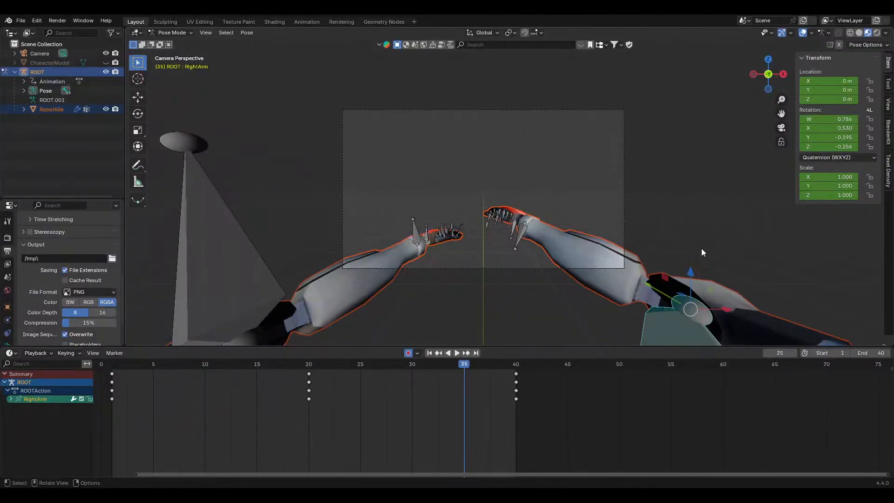
{"action": "right_click", "coordinate": [696, 253]}
{"action": "scroll", "coordinate": [652, 219], "scroll_direction": "down", "scroll_amount": 3}
{"action": "left_click", "coordinate": [652, 219]}
{"action": "middle_click_drag", "start_coordinate": [652, 220], "coordinate": [649, 263]}
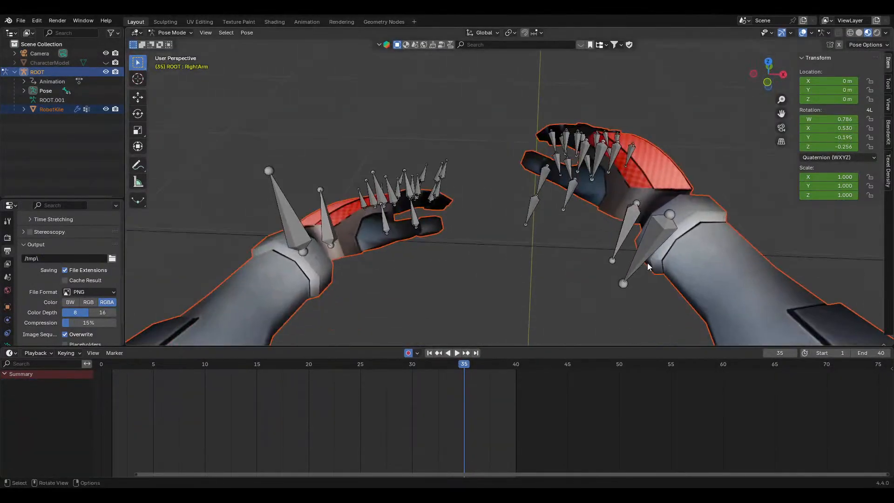
{"action": "scroll", "coordinate": [650, 254], "scroll_direction": "down", "scroll_amount": 8}
{"action": "left_click", "coordinate": [559, 275]}
{"action": "key", "text": "r"}
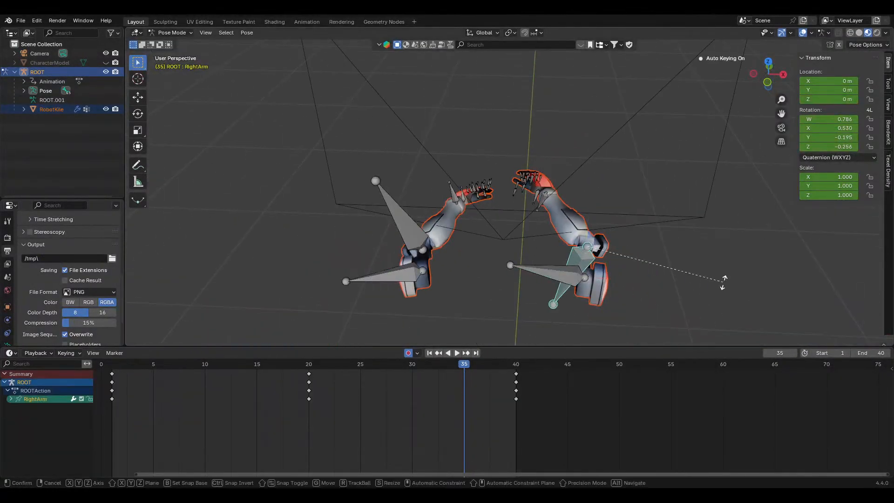
{"action": "key", "text": "z"}
{"action": "left_click", "coordinate": [665, 330]}
Try rotating the RightUpperArm bone 30.7° around global Z, check it through the camera, and undo both arm rotations
{"action": "key", "text": "r"}
{"action": "key", "text": "x"}
{"action": "key", "text": "z"}
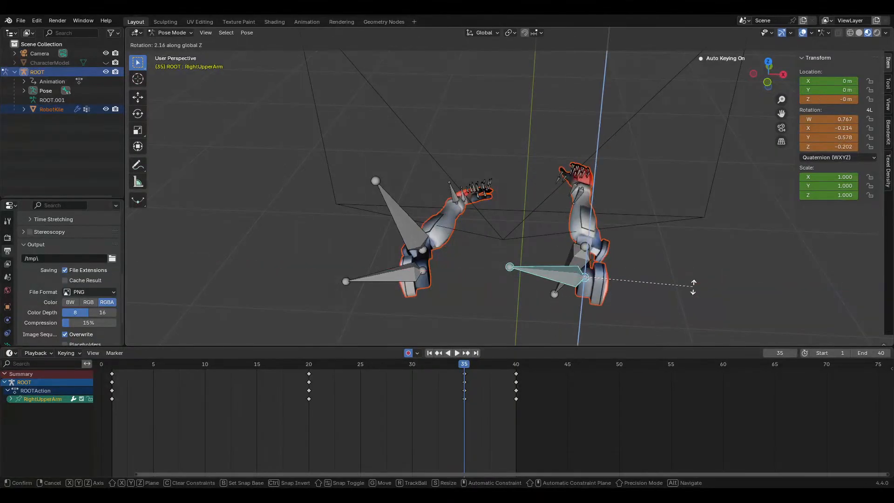
{"action": "left_click", "coordinate": [700, 228]}
{"action": "key", "text": "KP_0"}
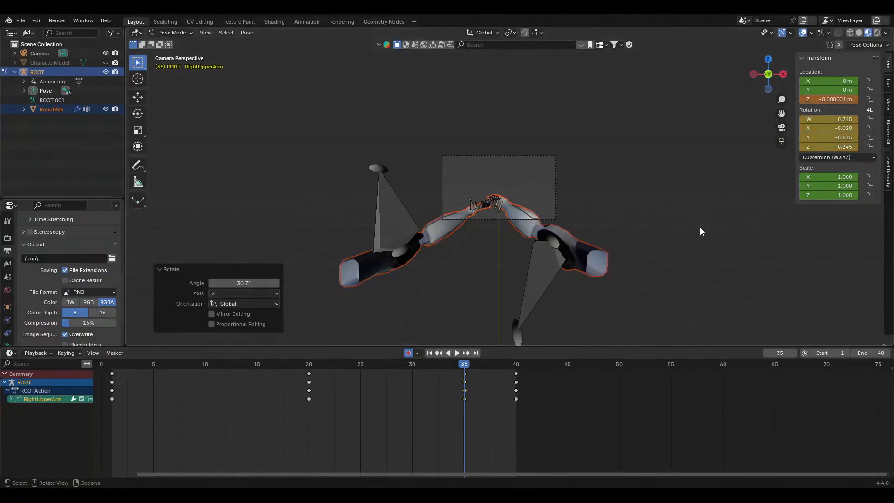
{"action": "scroll", "coordinate": [566, 245], "scroll_direction": "up", "scroll_amount": 3}
{"action": "key", "text": "ctrl+z"}
{"action": "key", "text": "ctrl+z"}
{"action": "key", "text": "ctrl+z"}
{"action": "key", "text": "ctrl+z"}
{"action": "key", "text": "ctrl+z"}
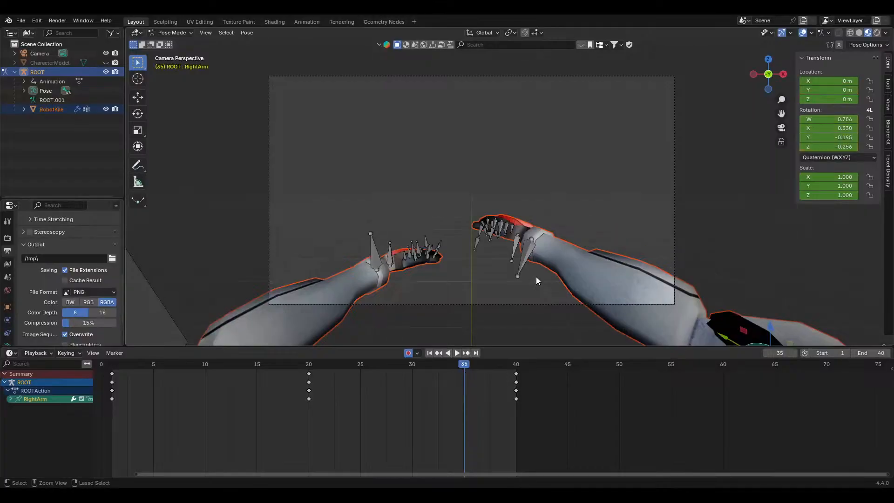
Scrub and play back the arm animation through the camera, and save the file
{"action": "scroll", "coordinate": [640, 261], "scroll_direction": "down", "scroll_amount": 2}
{"action": "left_click_drag", "start_coordinate": [437, 368], "coordinate": [509, 377]}
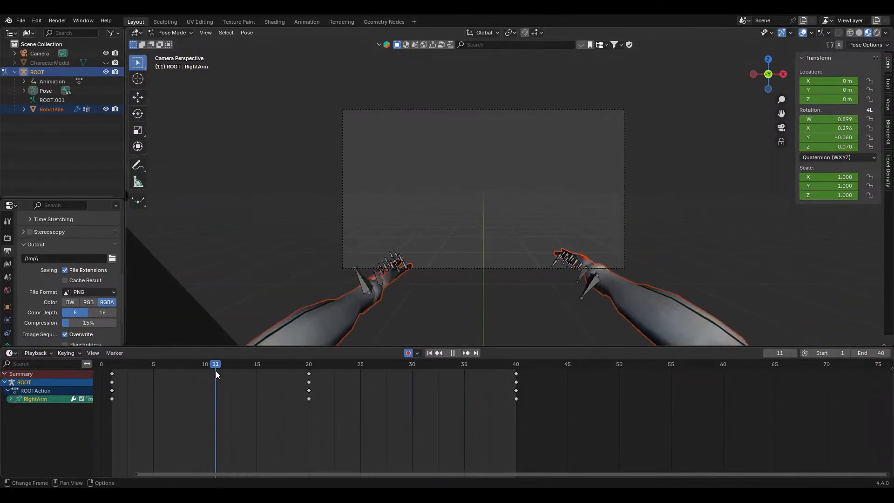
{"action": "key", "text": "space"}
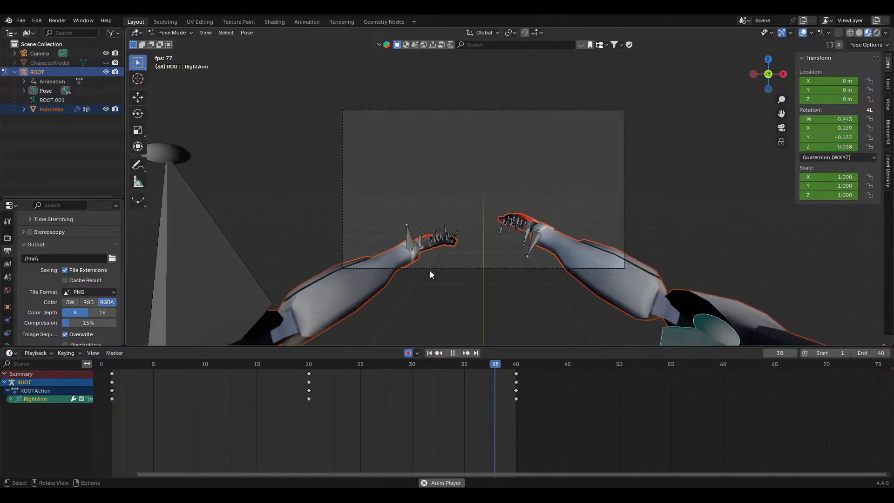
{"action": "key", "text": "space"}
{"action": "key", "text": "ctrl+s"}
Go to frame 1 and switch the timeline area to the Dope Sheet in Action Editor mode
{"action": "left_click", "coordinate": [113, 362]}
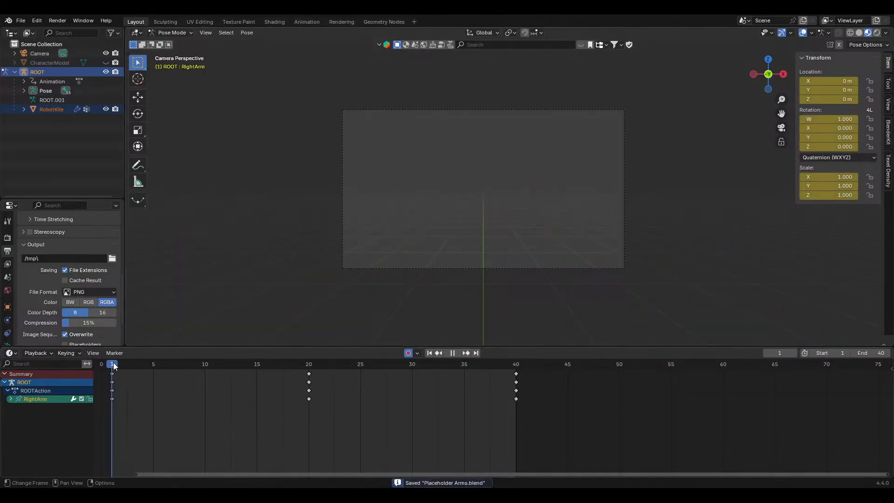
{"action": "left_click", "coordinate": [11, 353]}
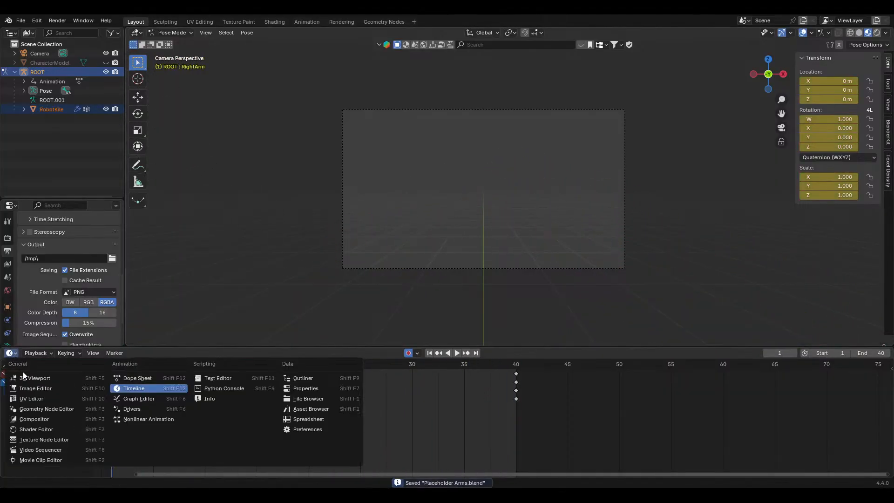
{"action": "left_click", "coordinate": [140, 398]}
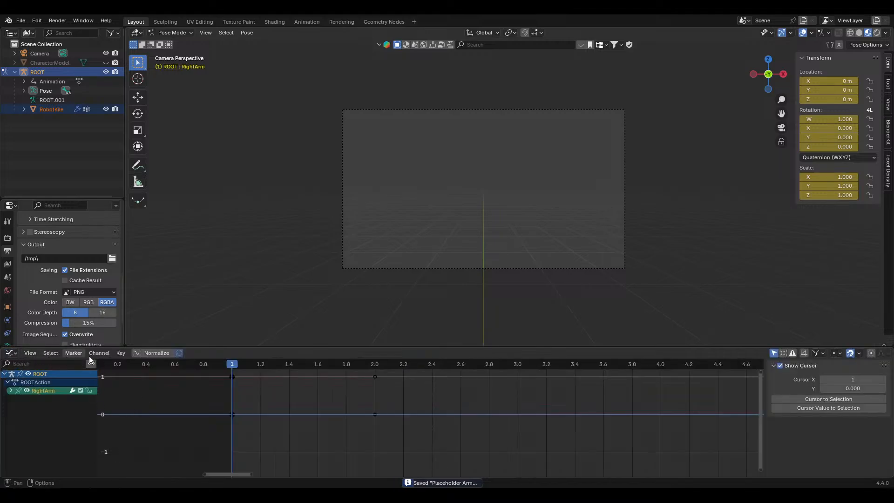
{"action": "left_click", "coordinate": [11, 353]}
{"action": "left_click", "coordinate": [11, 353]}
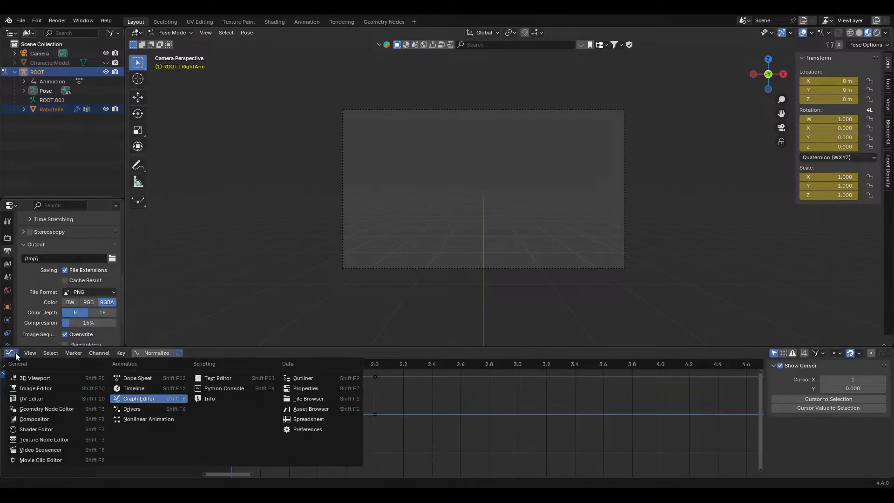
{"action": "left_click", "coordinate": [148, 377]}
{"action": "left_click", "coordinate": [51, 353]}
{"action": "left_click", "coordinate": [49, 384]}
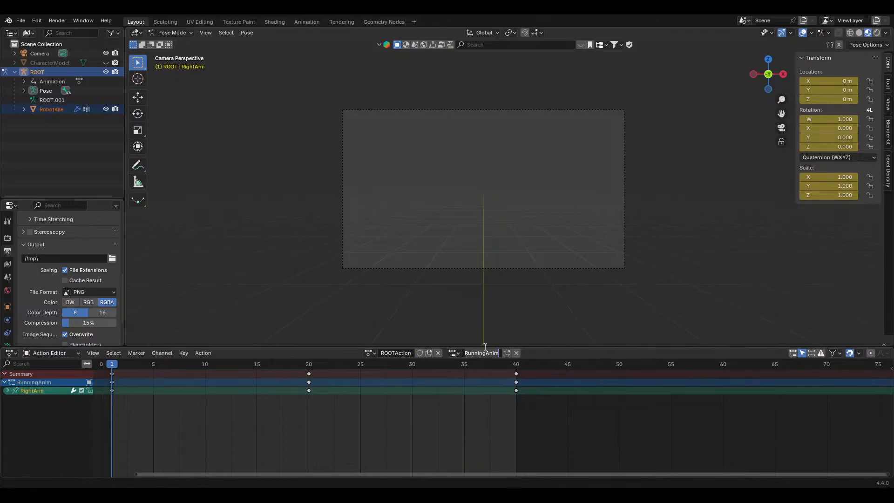
Rename the rig's current action to JumpAction and its slot to Jump Anim
{"action": "left_click", "coordinate": [457, 354]}
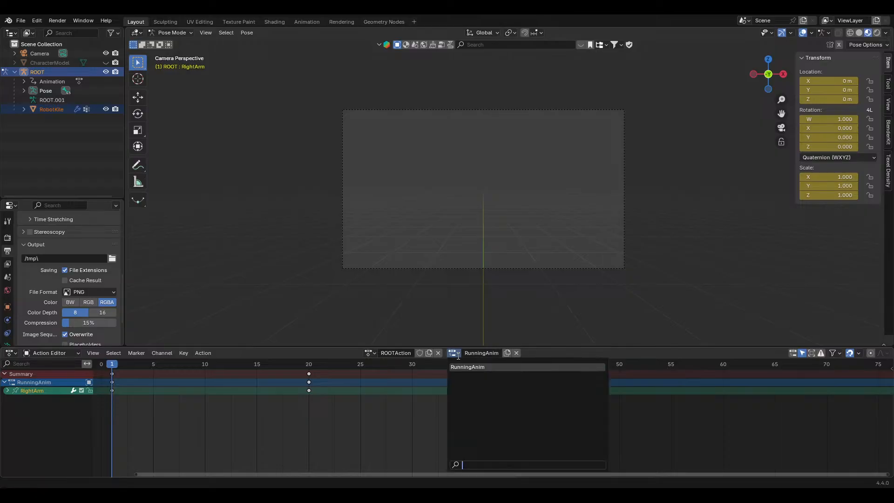
{"action": "left_click", "coordinate": [370, 354]}
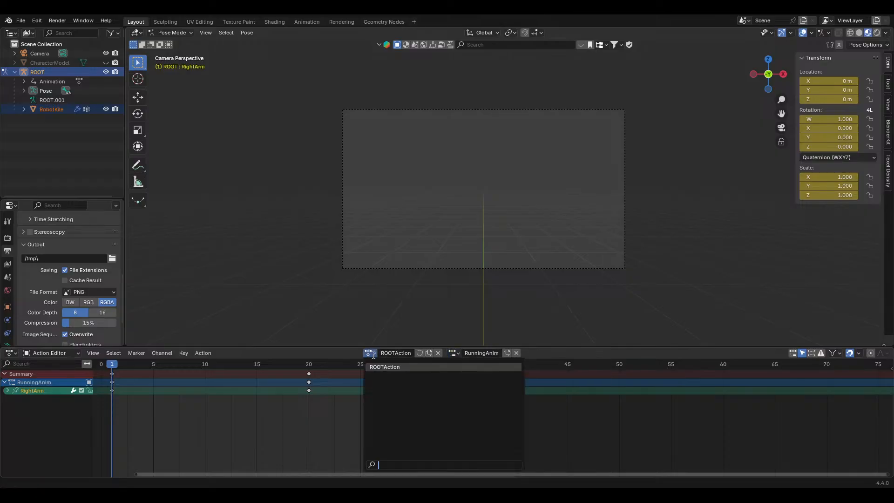
{"action": "left_click", "coordinate": [394, 355]}
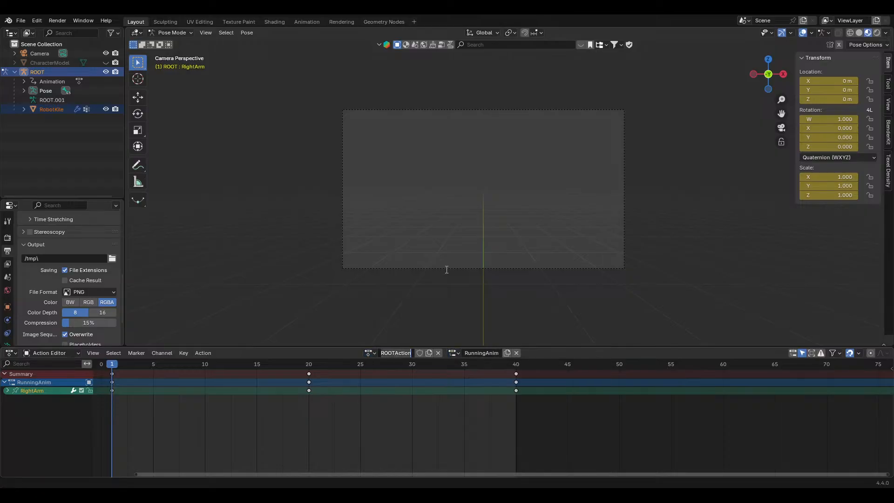
{"action": "type", "text": "JumpAction"}
{"action": "key", "text": "Return"}
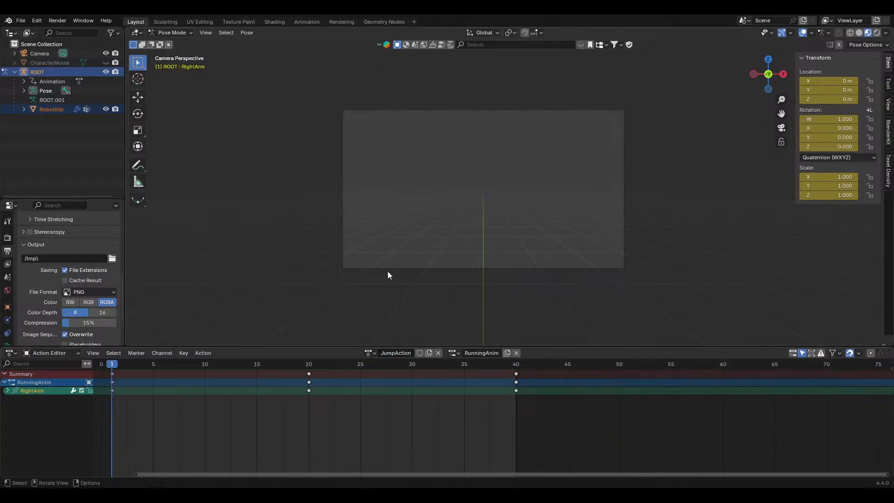
{"action": "left_click", "coordinate": [483, 353]}
{"action": "type", "text": "Jump Anim"}
{"action": "key", "text": "Return"}
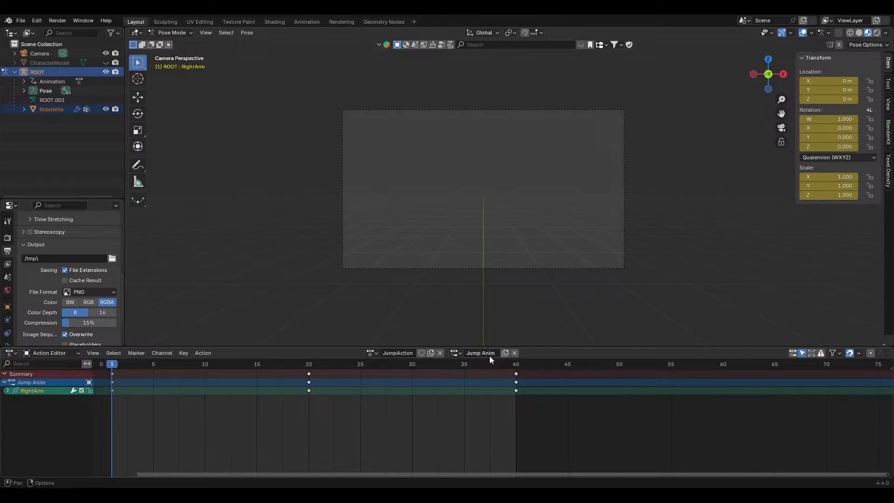
Scrub through JumpAction, unlink it from the rig, and assign it again
{"action": "left_click_drag", "start_coordinate": [133, 364], "coordinate": [527, 366]}
{"action": "left_click", "coordinate": [440, 354]}
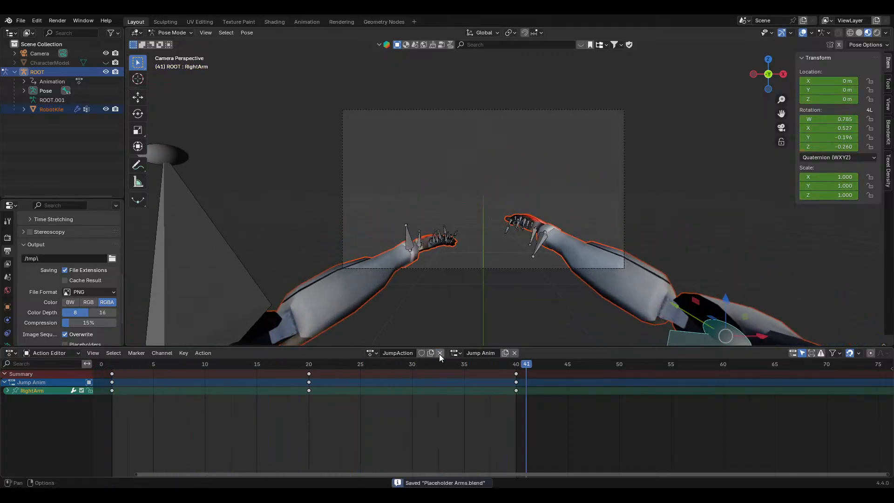
{"action": "left_click_drag", "start_coordinate": [206, 366], "coordinate": [101, 364]}
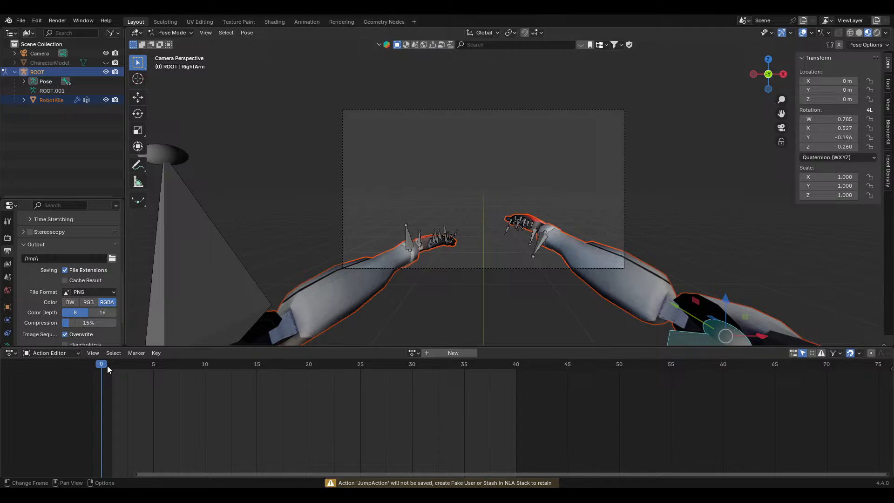
{"action": "left_click", "coordinate": [413, 353]}
{"action": "left_click", "coordinate": [421, 377]}
{"action": "left_click_drag", "start_coordinate": [207, 365], "coordinate": [495, 364]}
Unlink JumpAction, create a new action named Falling for the rig, and save the file
{"action": "left_click", "coordinate": [439, 353]}
{"action": "left_click", "coordinate": [413, 354]}
{"action": "left_click", "coordinate": [448, 354]}
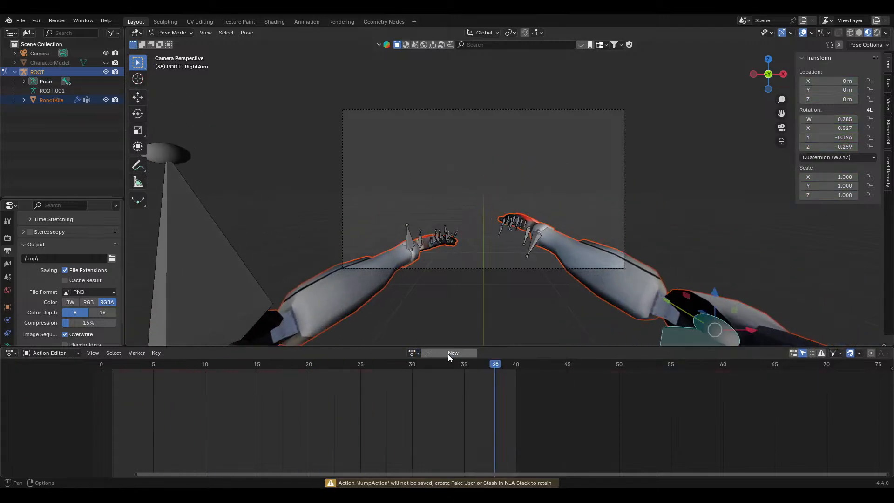
{"action": "left_click", "coordinate": [448, 354]}
{"action": "double_click", "coordinate": [402, 354]}
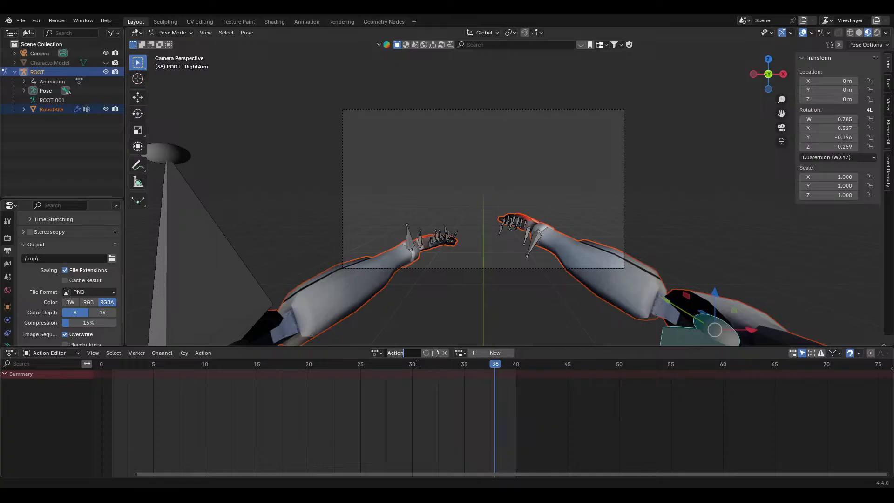
{"action": "type", "text": "Falling"}
{"action": "key", "text": "Return"}
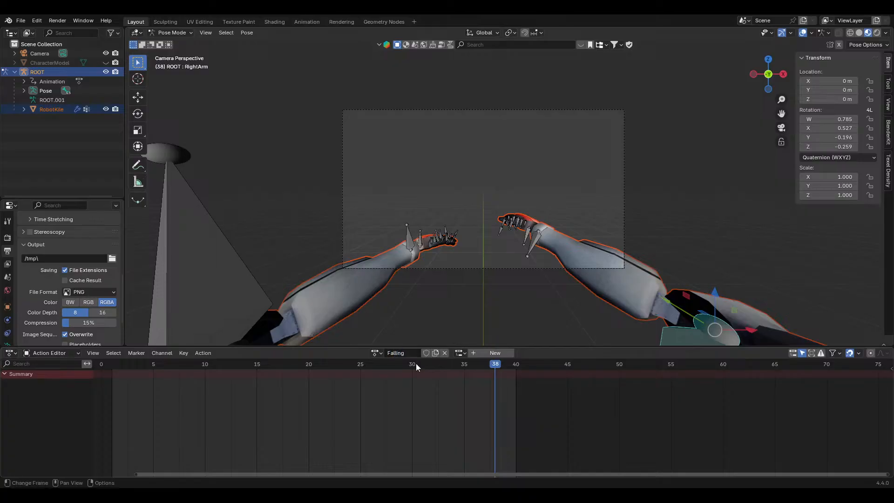
{"action": "key", "text": "ctrl+s"}
Assign JumpAction and go to frame 40 to pick up its end pose, and switch back to the Falling action
{"action": "left_click_drag", "start_coordinate": [360, 368], "coordinate": [298, 368]}
{"action": "left_click", "coordinate": [375, 353]}
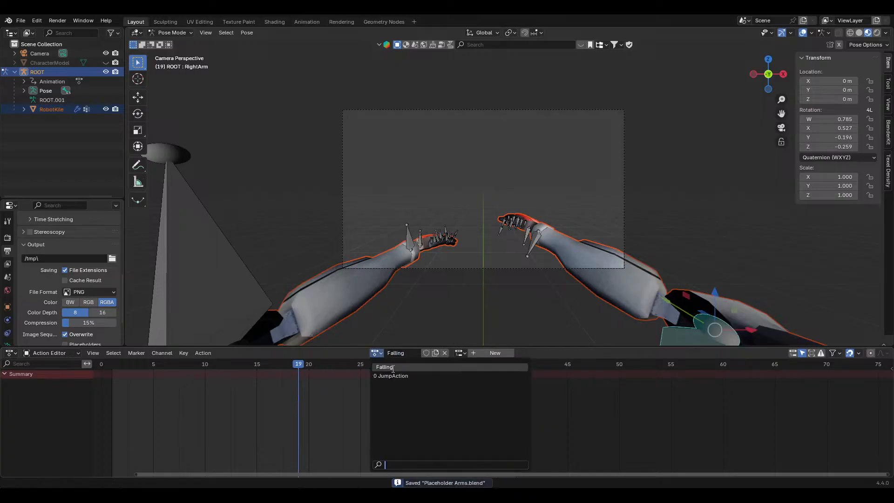
{"action": "left_click", "coordinate": [394, 377]}
{"action": "left_click_drag", "start_coordinate": [394, 368], "coordinate": [520, 369]}
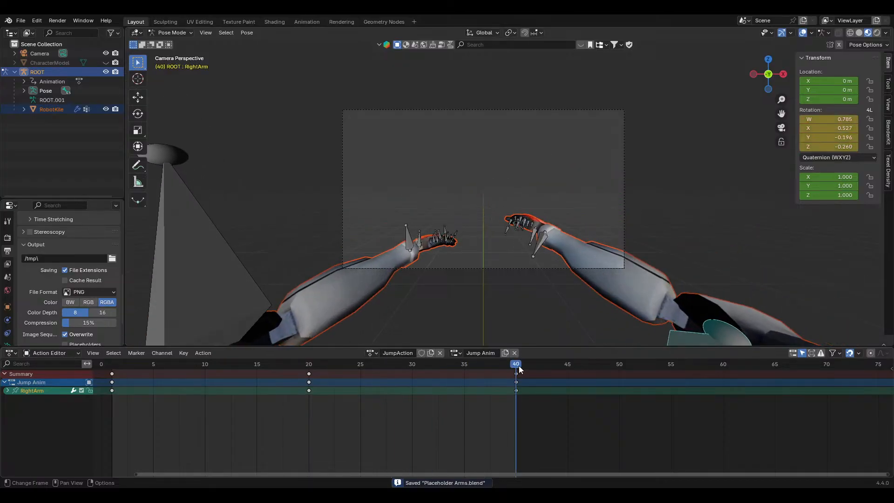
{"action": "left_click", "coordinate": [375, 352]}
{"action": "left_click", "coordinate": [391, 374]}
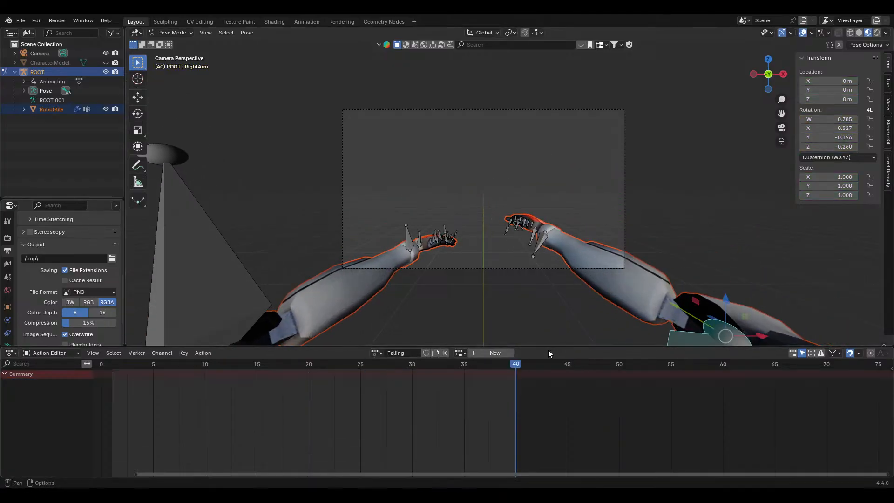
Select all bones and insert keyframes for the current pose at frame 1 of the Falling action
{"action": "left_click_drag", "start_coordinate": [519, 365], "coordinate": [112, 363]}
{"action": "key", "text": "a"}
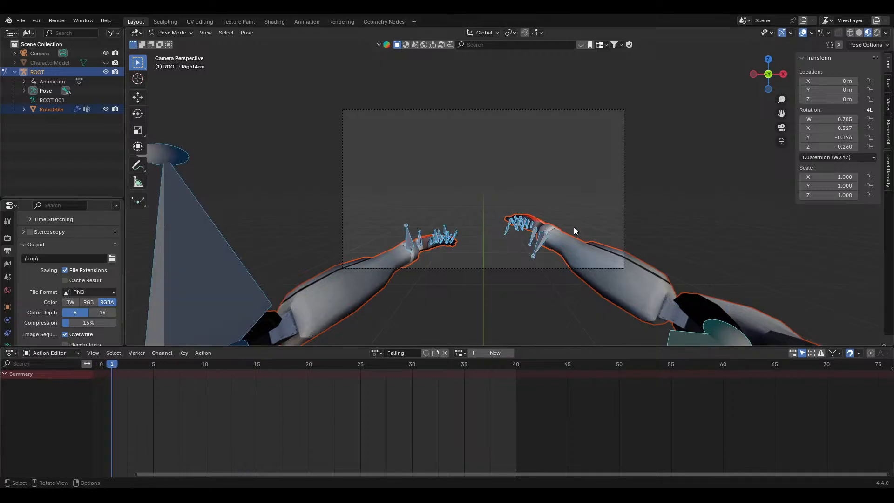
{"action": "key", "text": "i"}
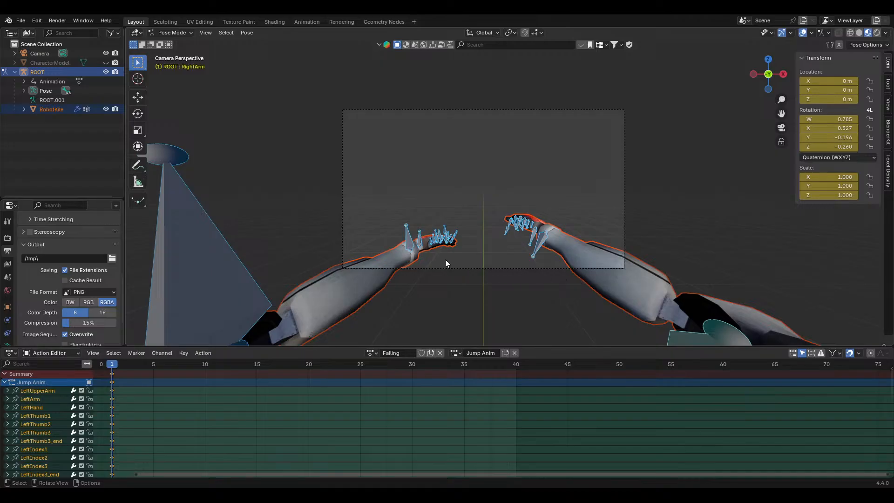
{"action": "key", "text": "ctrl+z"}
{"action": "key", "text": "r"}
{"action": "right_click", "coordinate": [463, 252]}
{"action": "key", "text": "i"}
{"action": "scroll", "coordinate": [465, 253], "scroll_direction": "up", "scroll_amount": 3}
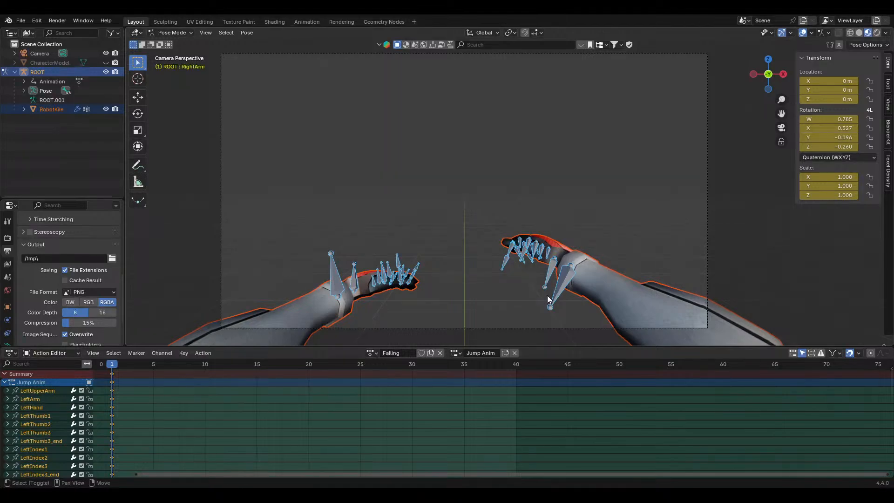
{"action": "middle_click_drag", "start_coordinate": [547, 296], "coordinate": [577, 215], "text": "shift"}
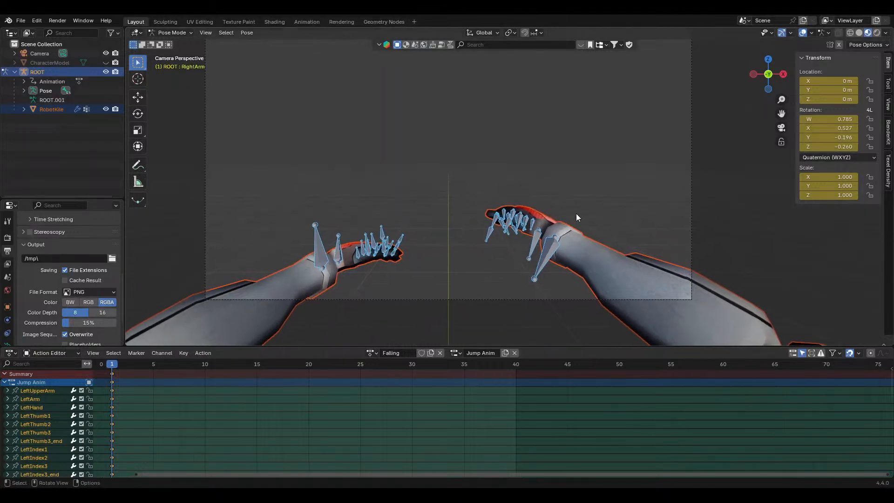
Set the animation's end frame to 60 in the Timeline editor and go to frame 1
{"action": "left_click_drag", "start_coordinate": [247, 365], "coordinate": [123, 369]}
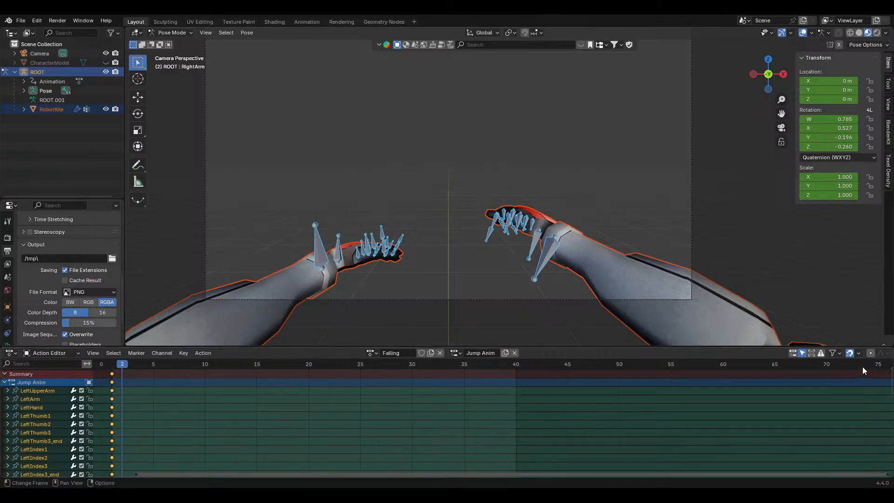
{"action": "key", "text": "Home"}
{"action": "left_click", "coordinate": [11, 353]}
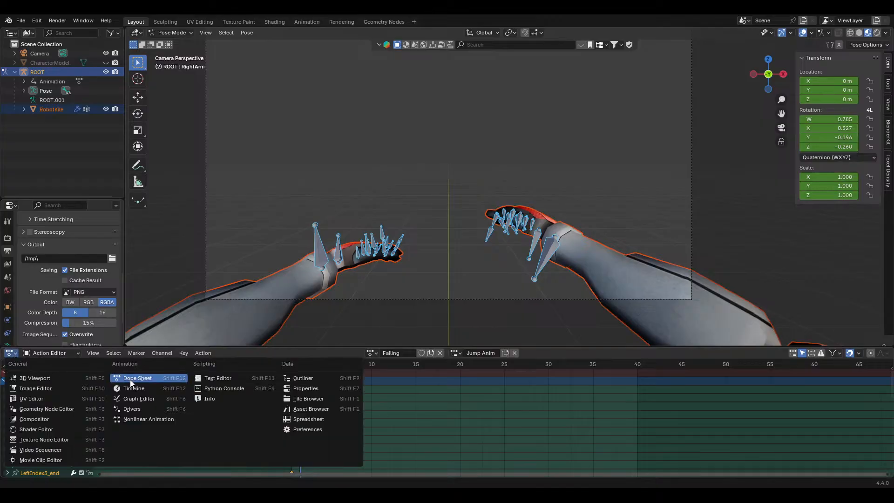
{"action": "left_click", "coordinate": [132, 388]}
{"action": "left_click", "coordinate": [861, 353]}
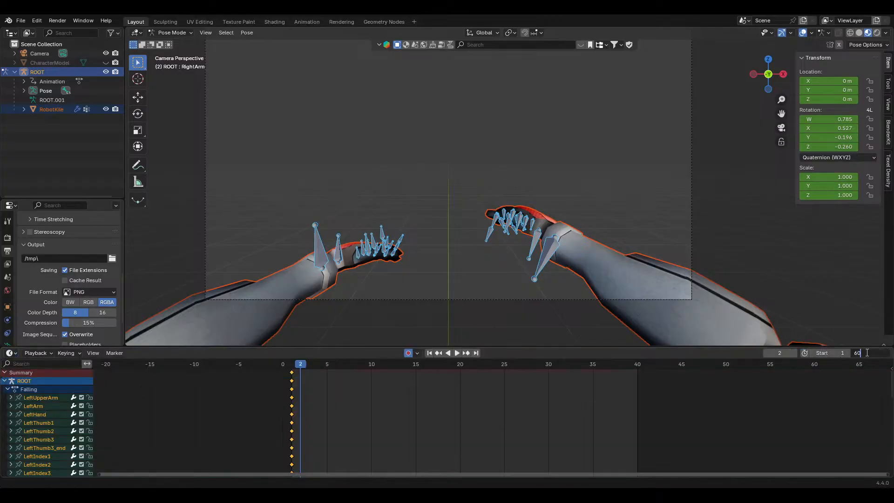
{"action": "key", "text": "Return"}
{"action": "scroll", "coordinate": [456, 435], "scroll_direction": "down", "scroll_amount": 2}
{"action": "scroll", "coordinate": [356, 415], "scroll_direction": "up", "scroll_amount": 3}
{"action": "middle_click_drag", "start_coordinate": [456, 435], "coordinate": [312, 411]}
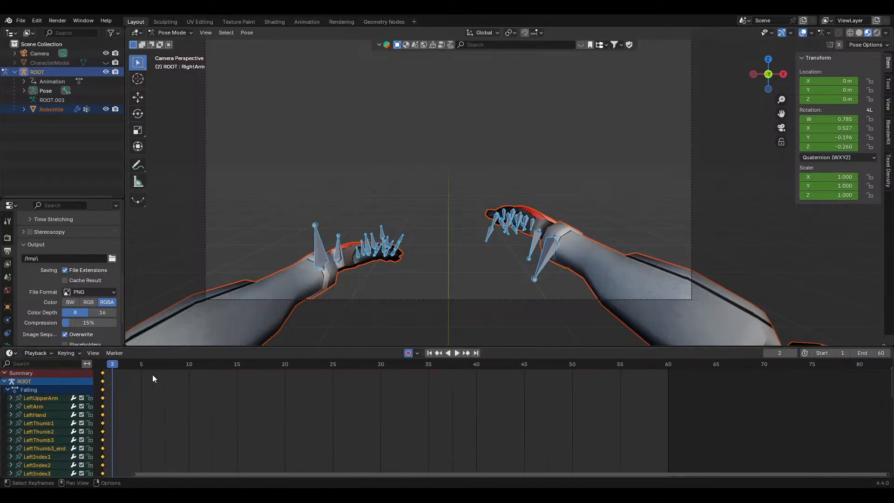
{"action": "left_click", "coordinate": [101, 363]}
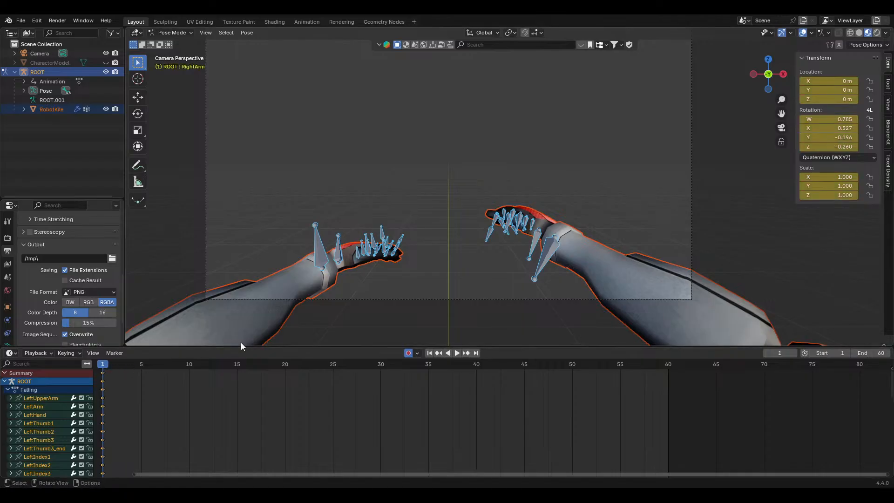
Copy all bones' keyframes from frame 1 of the Falling action, paste them at frame 61, and play the animation
{"action": "key", "text": "space"}
{"action": "key", "text": "space"}
{"action": "left_click_drag", "start_coordinate": [401, 363], "coordinate": [653, 367]}
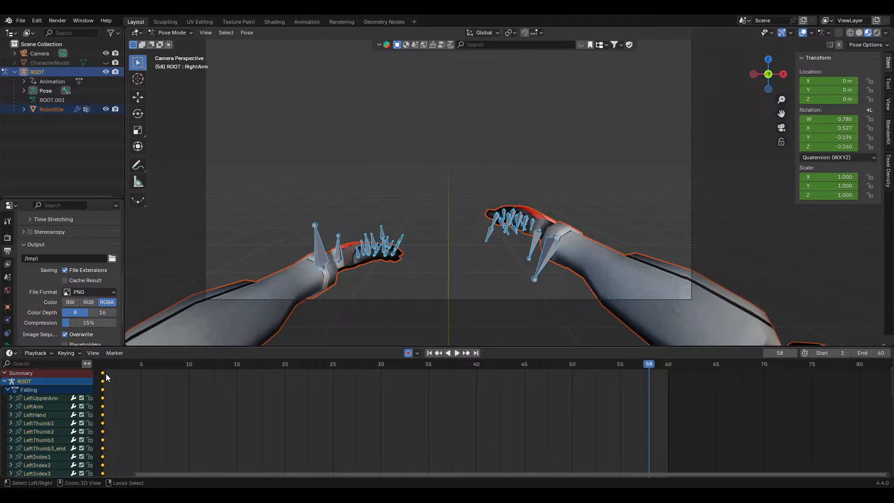
{"action": "key", "text": "ctrl+c"}
{"action": "left_click", "coordinate": [678, 364]}
{"action": "key", "text": "ctrl+v"}
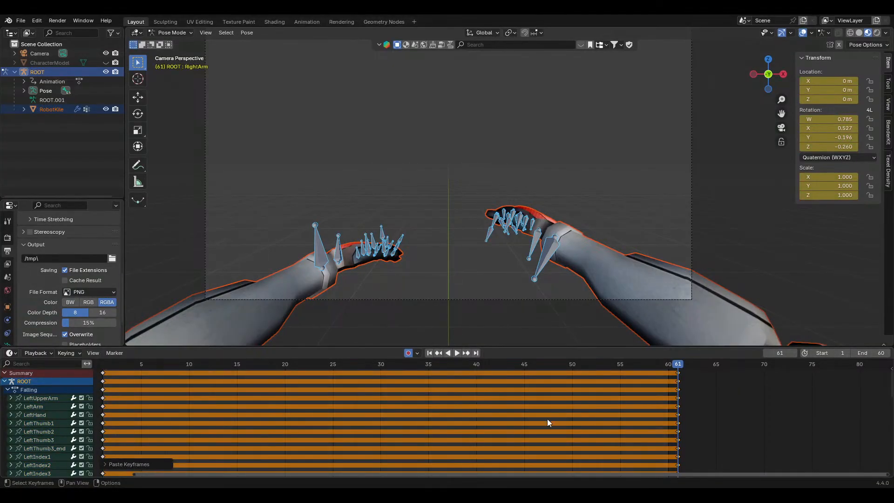
{"action": "left_click", "coordinate": [535, 415]}
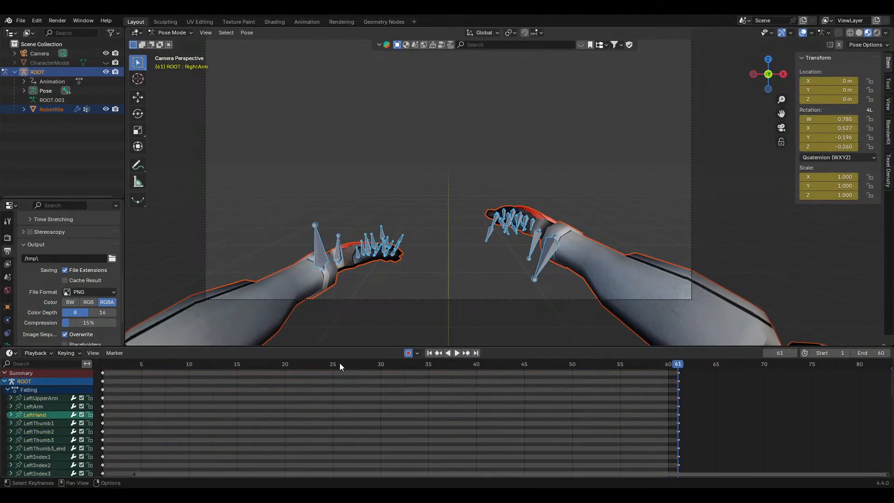
{"action": "key", "text": "space"}
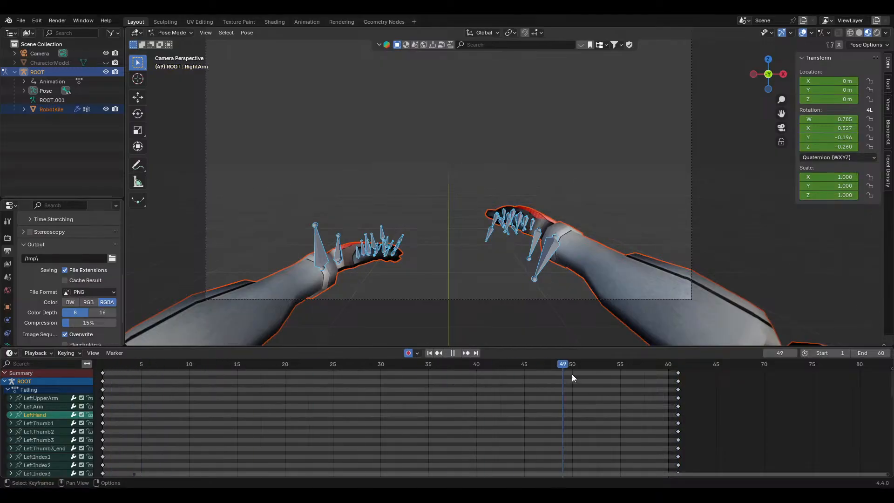
At frame 30, select only the RightArm control bone and rotate it around the global X axis to raise the hand slightly
{"action": "left_click_drag", "start_coordinate": [345, 365], "coordinate": [378, 367]}
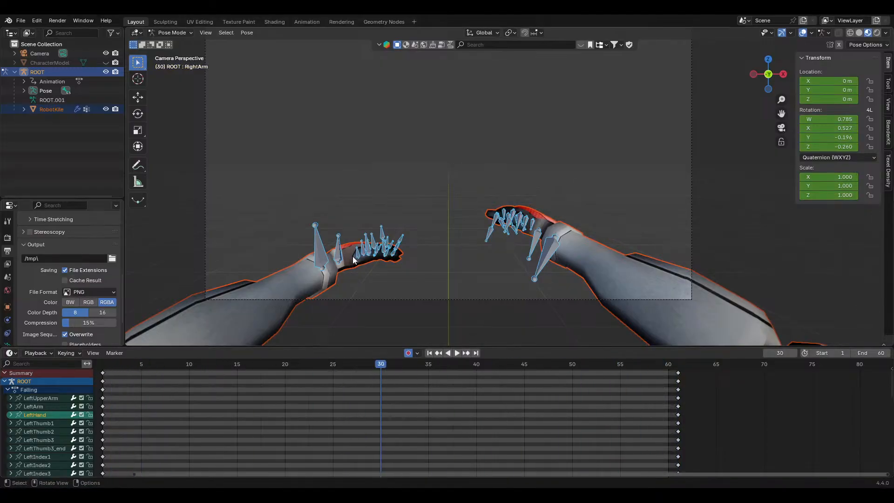
{"action": "scroll", "coordinate": [499, 272], "scroll_direction": "down", "scroll_amount": 2}
{"action": "scroll", "coordinate": [512, 272], "scroll_direction": "down", "scroll_amount": 5}
{"action": "scroll", "coordinate": [566, 261], "scroll_direction": "up", "scroll_amount": 4}
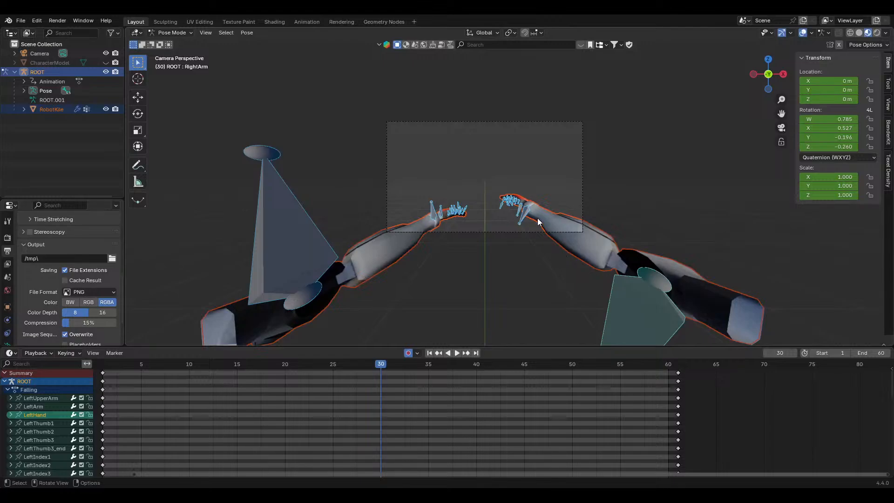
{"action": "left_click", "coordinate": [608, 256]}
{"action": "scroll", "coordinate": [582, 261], "scroll_direction": "down", "scroll_amount": 2}
{"action": "left_click", "coordinate": [609, 279]}
{"action": "scroll", "coordinate": [571, 208], "scroll_direction": "up", "scroll_amount": 4}
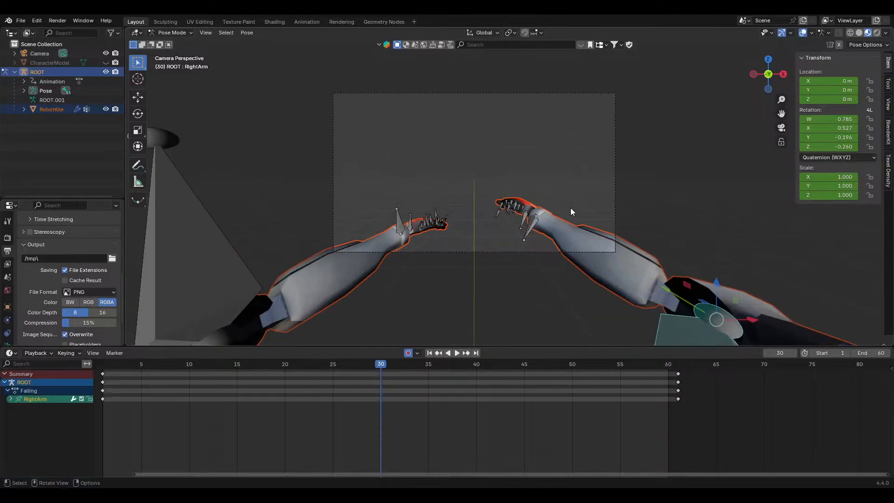
{"action": "key", "text": "r"}
{"action": "key", "text": "x"}
{"action": "key", "text": "Escape"}
{"action": "key", "text": "r"}
{"action": "key", "text": "x"}
{"action": "left_click", "coordinate": [586, 166]}
At frame 30, rotate the LeftArm control bone about -3.11° around global X to lower the hand, and preview the motion
{"action": "left_click", "coordinate": [221, 239]}
{"action": "key", "text": "r"}
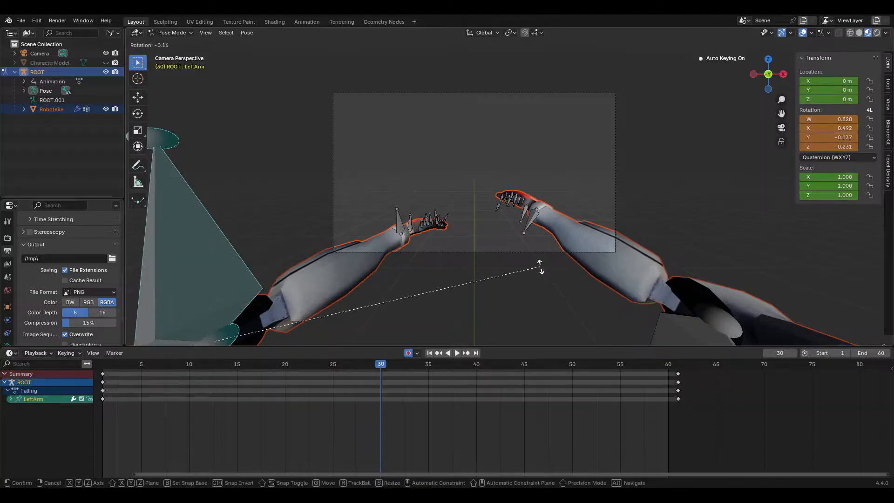
{"action": "key", "text": "x"}
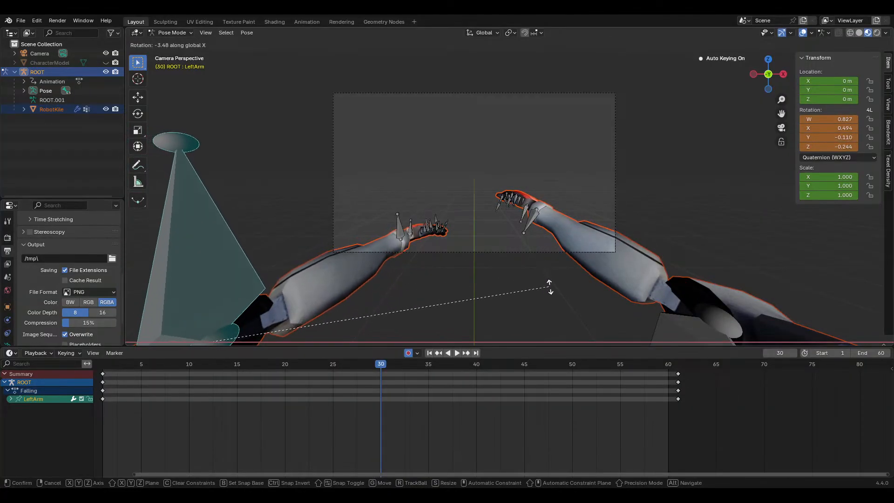
{"action": "left_click", "coordinate": [551, 300]}
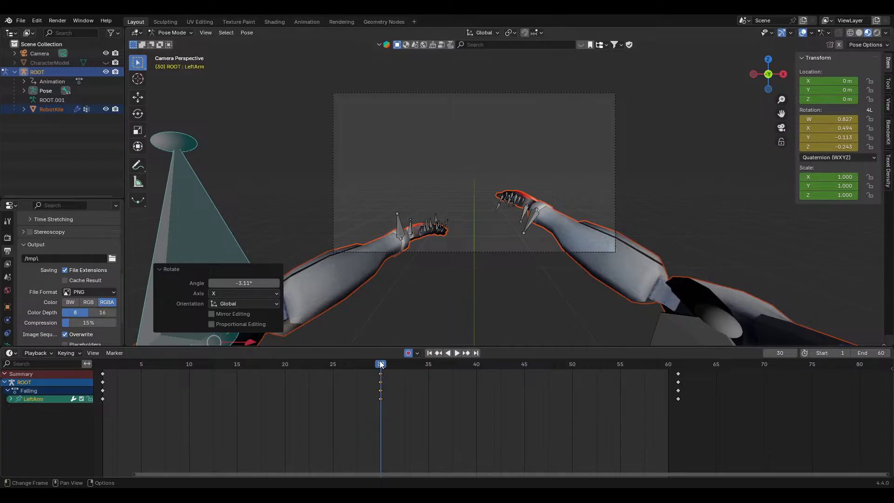
{"action": "left_click_drag", "start_coordinate": [381, 364], "coordinate": [599, 378]}
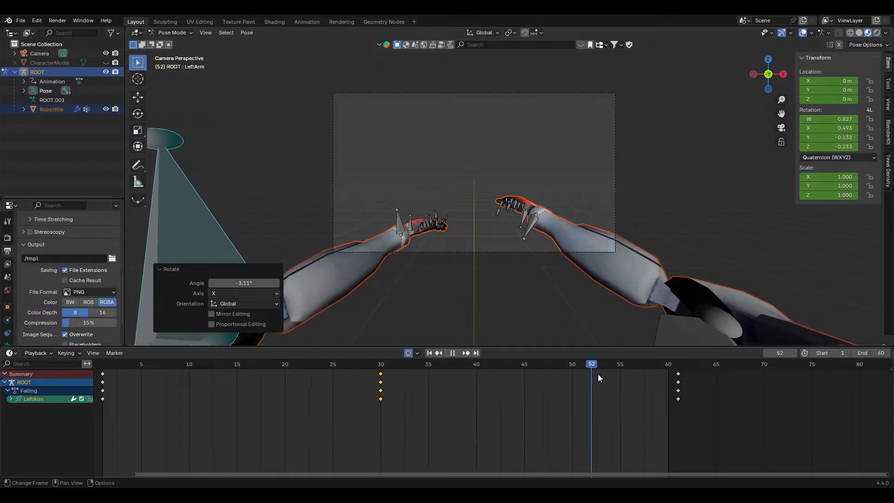
{"action": "key", "text": "space"}
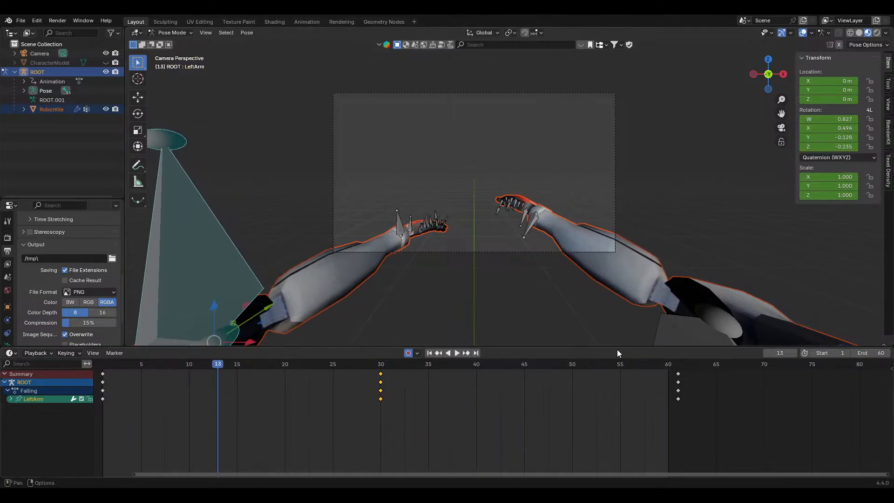
At frame 45, rotate LeftArm about 14.5° and RightArm about -4.98° around the global X axis
{"action": "left_click_drag", "start_coordinate": [480, 365], "coordinate": [520, 363]}
{"action": "key", "text": "s"}
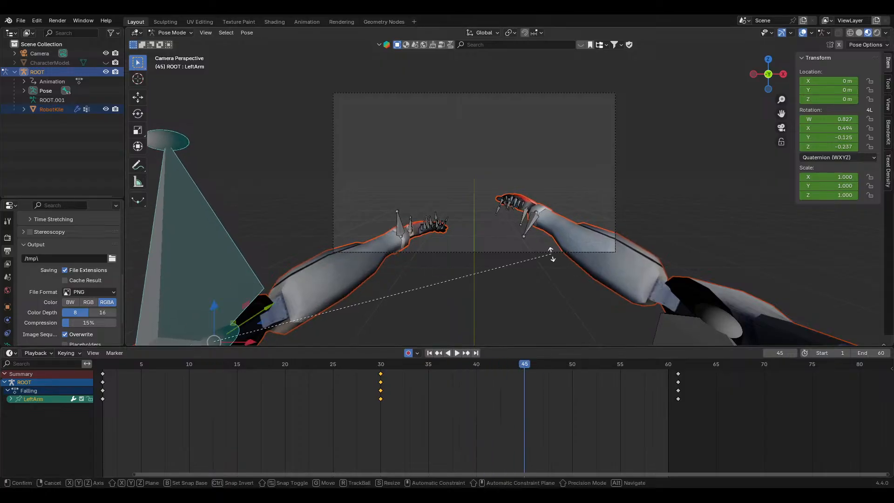
{"action": "key", "text": "x"}
{"action": "left_click", "coordinate": [557, 150]}
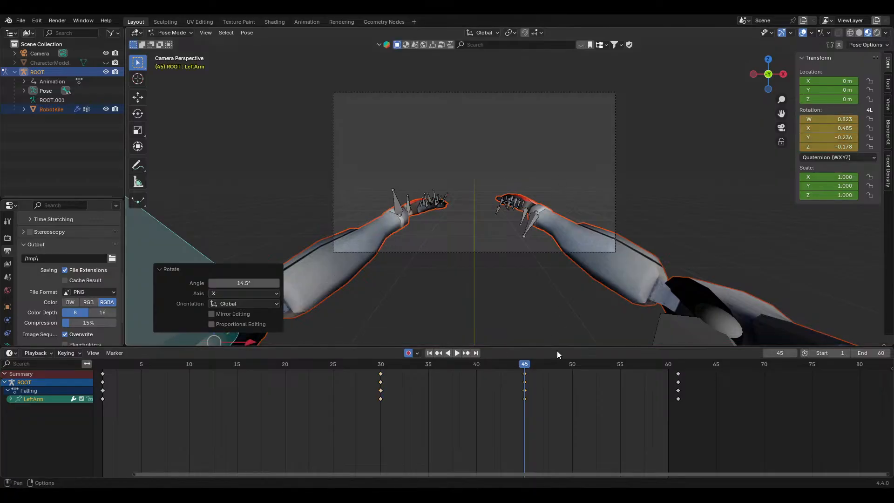
{"action": "left_click", "coordinate": [697, 328]}
{"action": "key", "text": "r"}
{"action": "key", "text": "x"}
{"action": "left_click", "coordinate": [594, 219]}
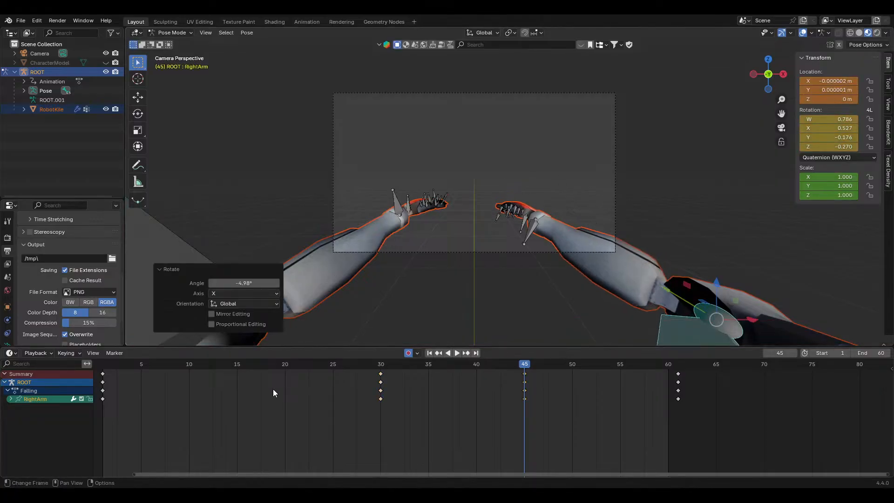
At frame 15, pose the RightArm bone lower by rotating it about -6.74° around the global X axis
{"action": "left_click", "coordinate": [236, 365]}
{"action": "key", "text": "r"}
{"action": "key", "text": "x"}
{"action": "left_click", "coordinate": [431, 247]}
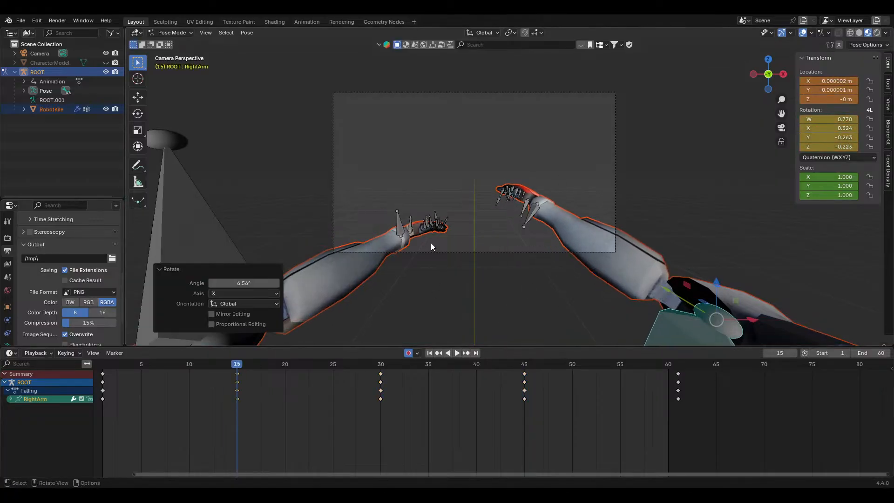
{"action": "key", "text": "r"}
{"action": "key", "text": "x"}
{"action": "left_click", "coordinate": [644, 217]}
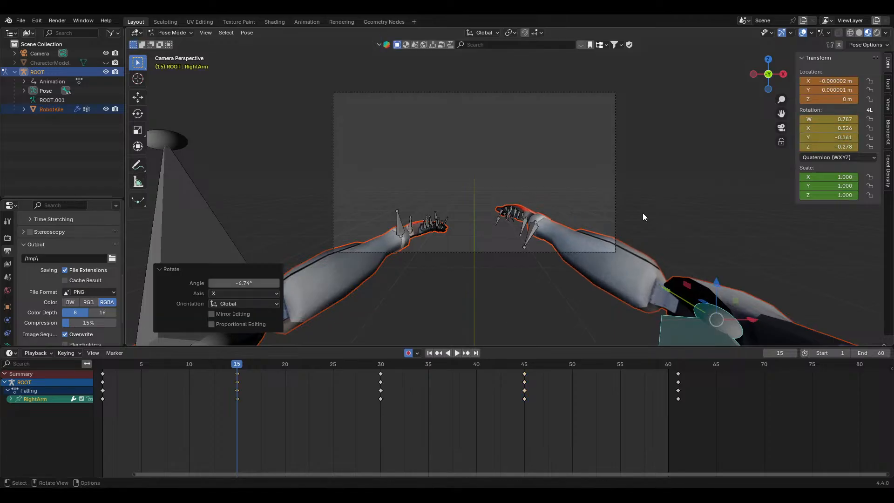
At frame 15, rotate the LeftArm bone around the global X axis, and play the animation from frame 1
{"action": "left_click", "coordinate": [219, 237]}
{"action": "key", "text": "r"}
{"action": "key", "text": "x"}
{"action": "left_click", "coordinate": [431, 287]}
{"action": "left_click_drag", "start_coordinate": [219, 361], "coordinate": [104, 362]}
{"action": "key", "text": "space"}
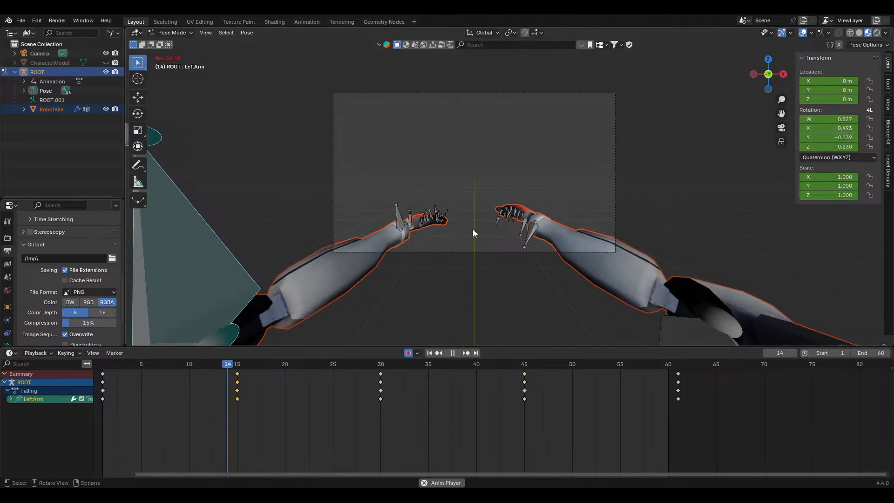
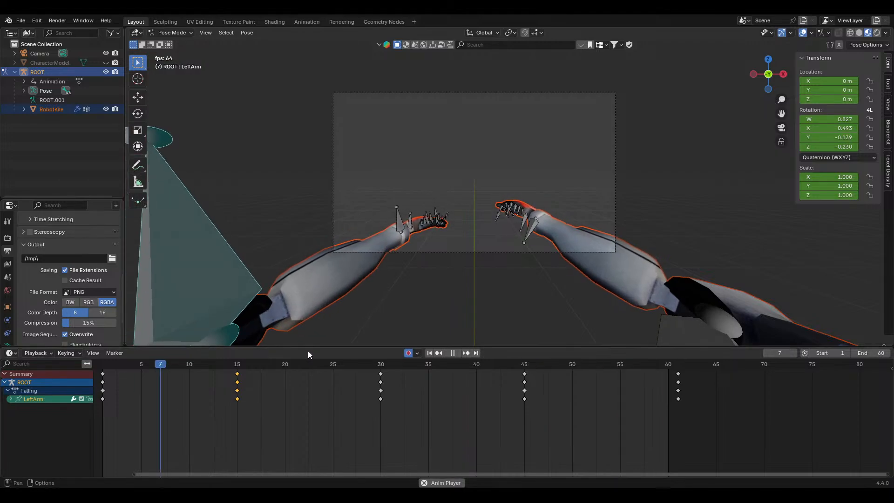
At frame 30, rotate LeftArm about 1.19° and RightArm about -3.83° around the global X axis to soften the pose
{"action": "left_click_drag", "start_coordinate": [285, 364], "coordinate": [381, 366]}
{"action": "key", "text": "r"}
{"action": "key", "text": "x"}
{"action": "left_click", "coordinate": [709, 311]}
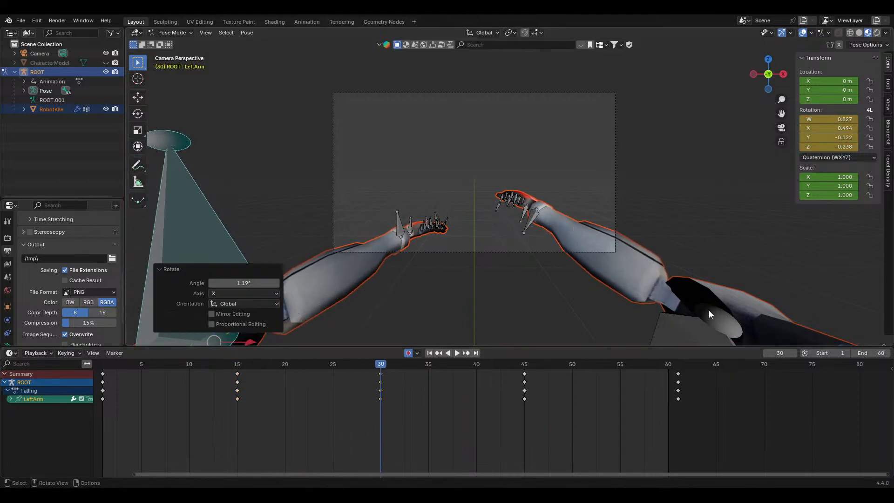
{"action": "left_click", "coordinate": [709, 310]}
{"action": "key", "text": "r"}
{"action": "key", "text": "x"}
{"action": "left_click", "coordinate": [476, 354]}
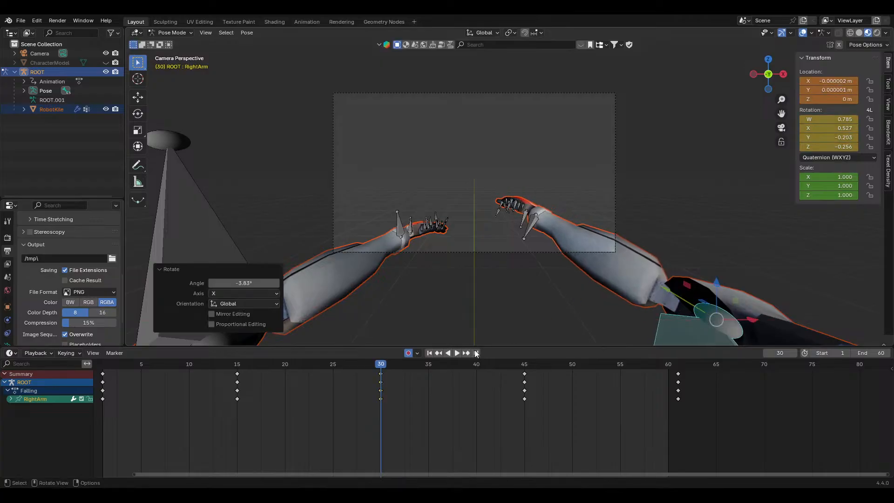
Review the playback, and at frame 45 rotate LeftArm around the global X axis to lower the hand and key it
{"action": "left_click_drag", "start_coordinate": [401, 365], "coordinate": [524, 364]}
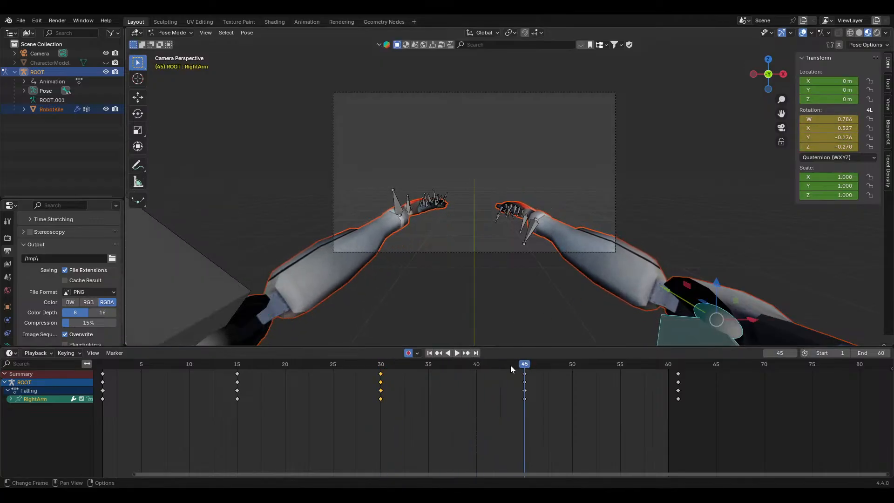
{"action": "key", "text": "space"}
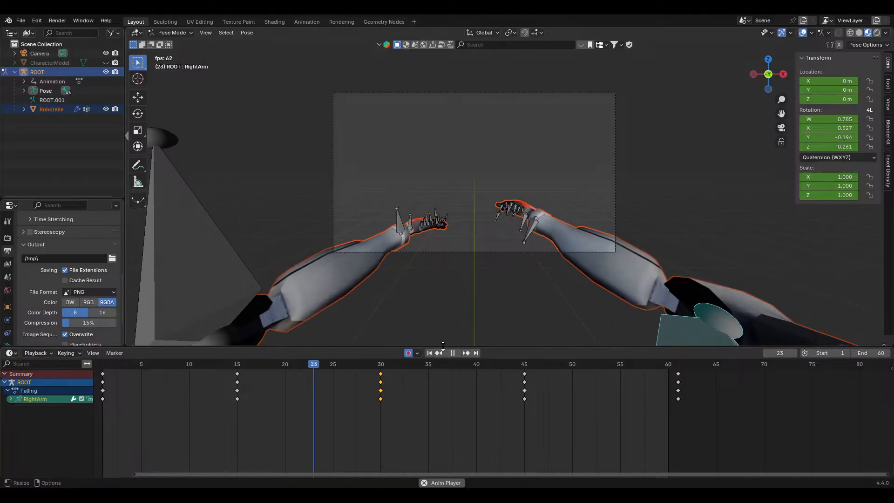
{"action": "left_click", "coordinate": [452, 353]}
{"action": "left_click", "coordinate": [525, 365]}
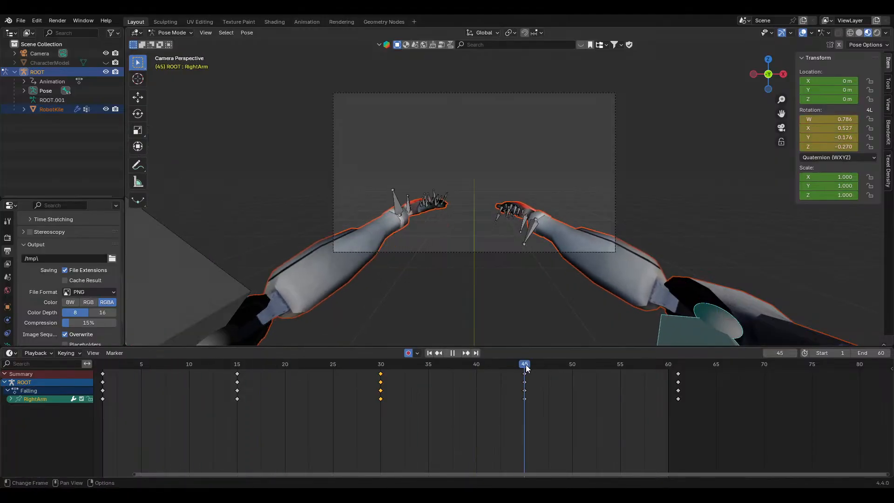
{"action": "key", "text": "space"}
{"action": "left_click", "coordinate": [208, 289]}
{"action": "key", "text": "r"}
{"action": "key", "text": "x"}
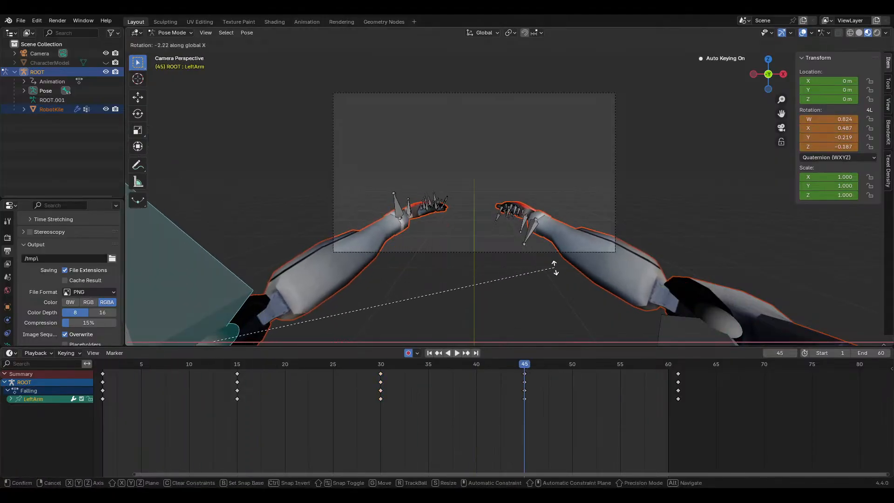
{"action": "left_click", "coordinate": [594, 295]}
{"action": "key", "text": "i"}
At frame 1, rotate RightArm slightly downward around global X, copy its keyframe to frame 61, and play the loop
{"action": "left_click_drag", "start_coordinate": [535, 366], "coordinate": [682, 379]}
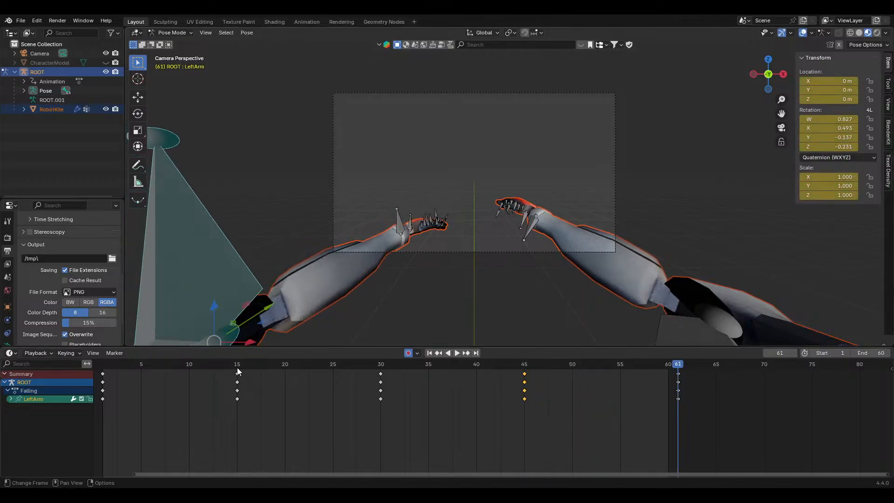
{"action": "left_click", "coordinate": [102, 365]}
{"action": "left_click", "coordinate": [670, 331]}
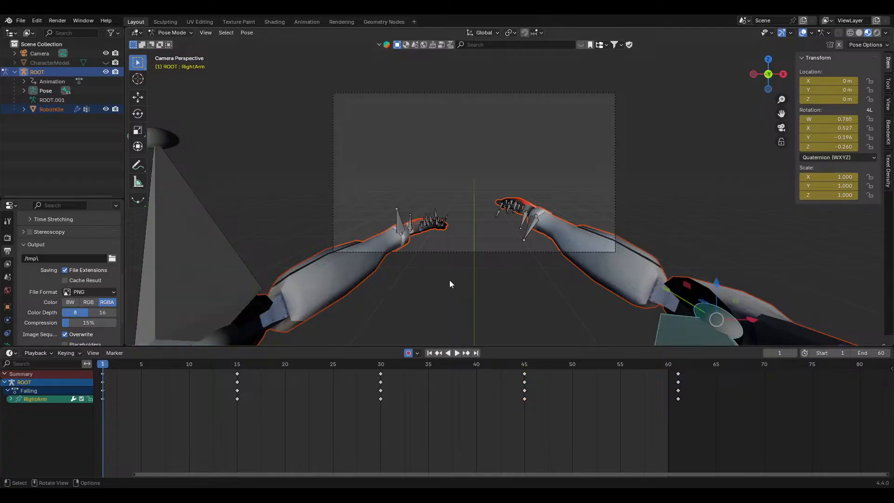
{"action": "key", "text": "r"}
{"action": "key", "text": "x"}
{"action": "left_click", "coordinate": [446, 290]}
{"action": "key", "text": "ctrl+c"}
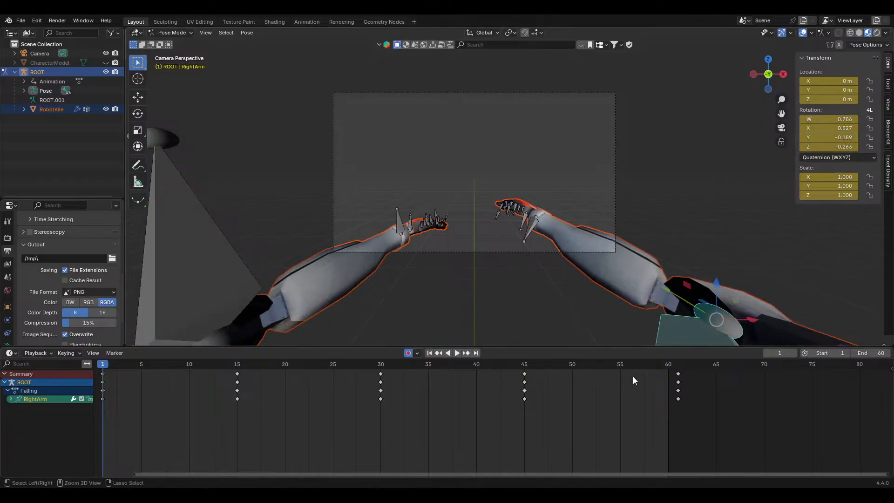
{"action": "left_click", "coordinate": [679, 365]}
{"action": "key", "text": "ctrl+v"}
{"action": "key", "text": "space"}
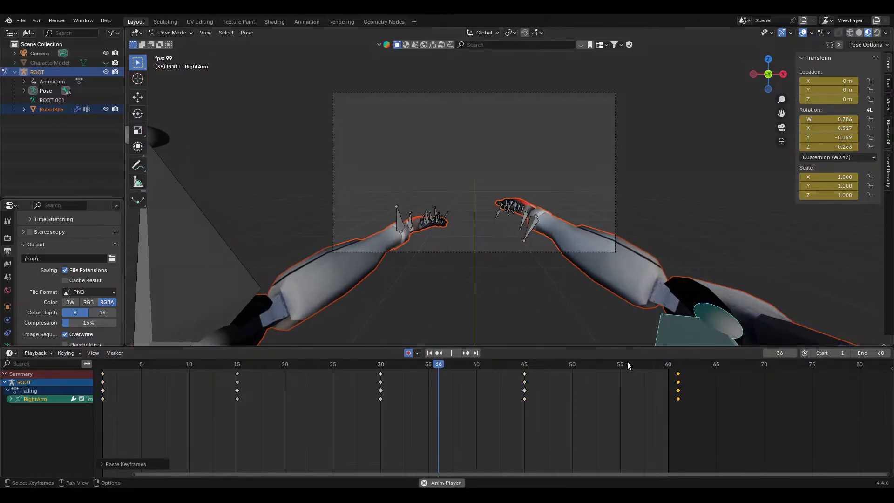
{"action": "key", "text": "space"}
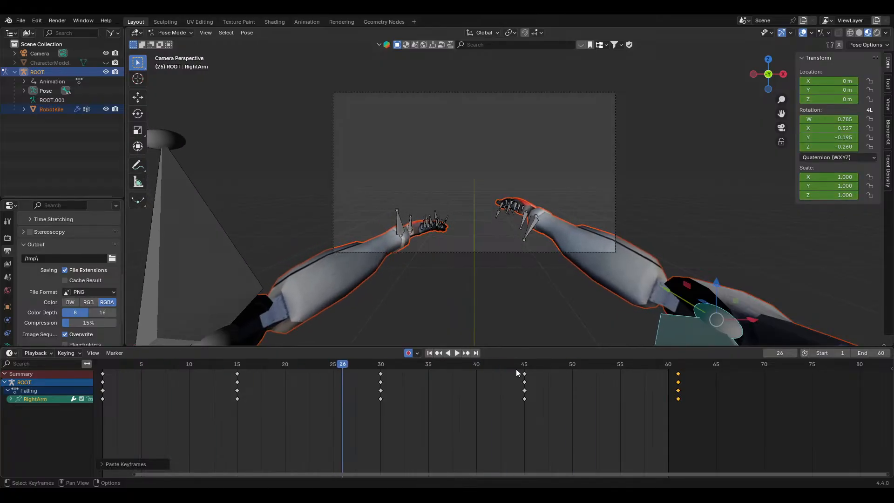
Delete the RightArm keyframes at frames 15 and 45 and play the animation
{"action": "left_click", "coordinate": [236, 367]}
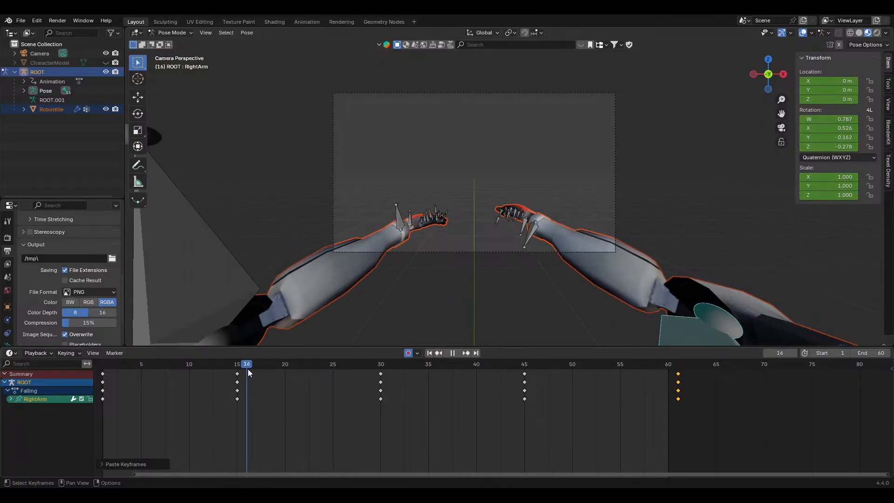
{"action": "left_click_drag", "start_coordinate": [248, 368], "coordinate": [236, 368]}
{"action": "left_click", "coordinate": [525, 374], "text": "shift"}
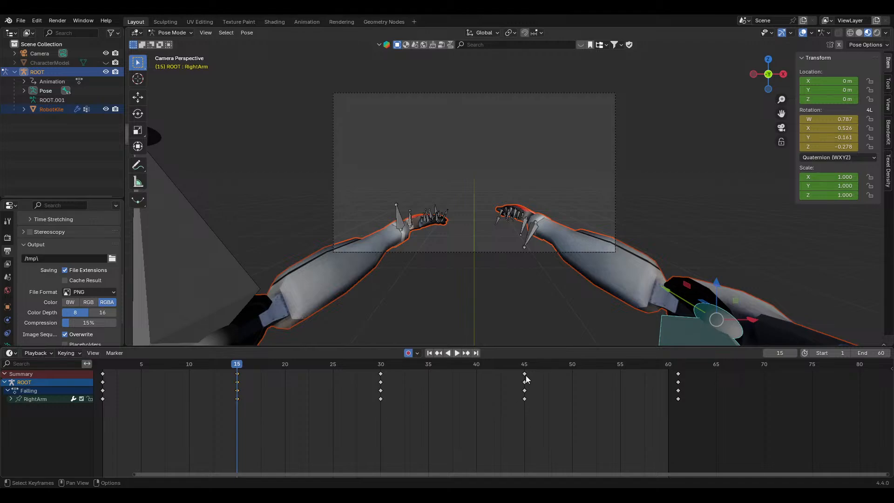
{"action": "key", "text": "Delete"}
{"action": "key", "text": "space"}
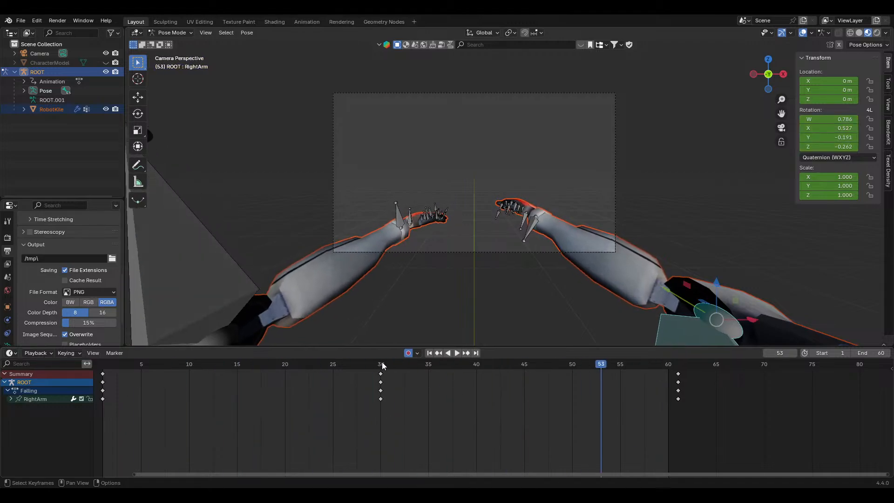
Delete the LeftArm keyframes at frames 15 and 45 and play the animation from frame 1
{"action": "mouse_move", "coordinate": [382, 363]}
{"action": "left_mouse_down"}
{"action": "mouse_move", "coordinate": [115, 369]}
{"action": "mouse_move", "coordinate": [379, 375]}
{"action": "left_mouse_up"}
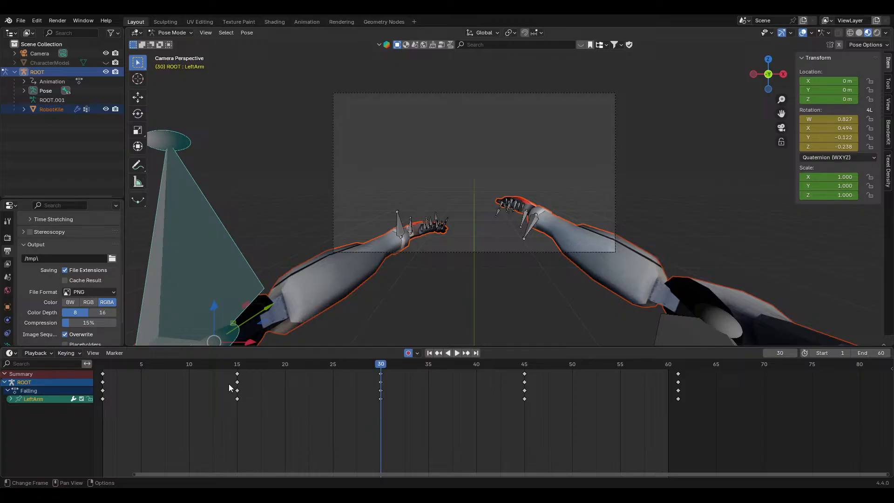
{"action": "left_click", "coordinate": [107, 364]}
{"action": "key", "text": "space"}
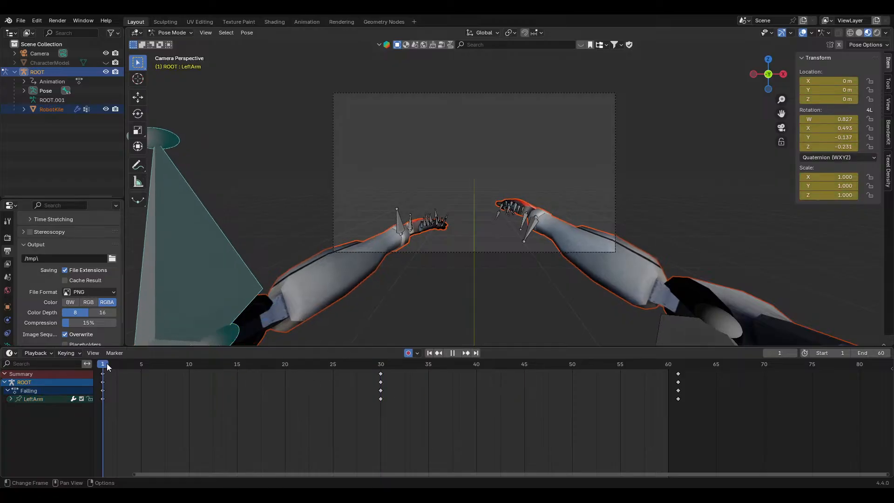
Play the loop, and at frame 30 rotate LeftUpperArm slightly around the global Z axis
{"action": "key", "text": "space"}
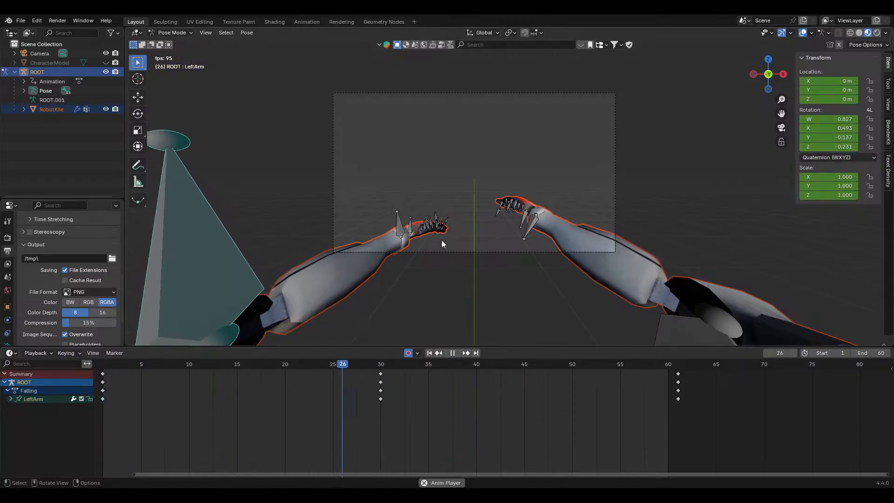
{"action": "key", "text": "space"}
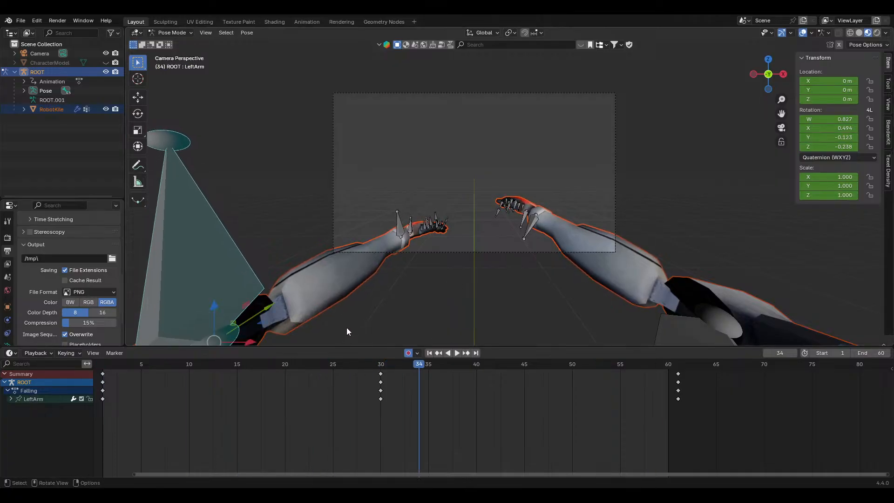
{"action": "left_click_drag", "start_coordinate": [382, 365], "coordinate": [323, 361]}
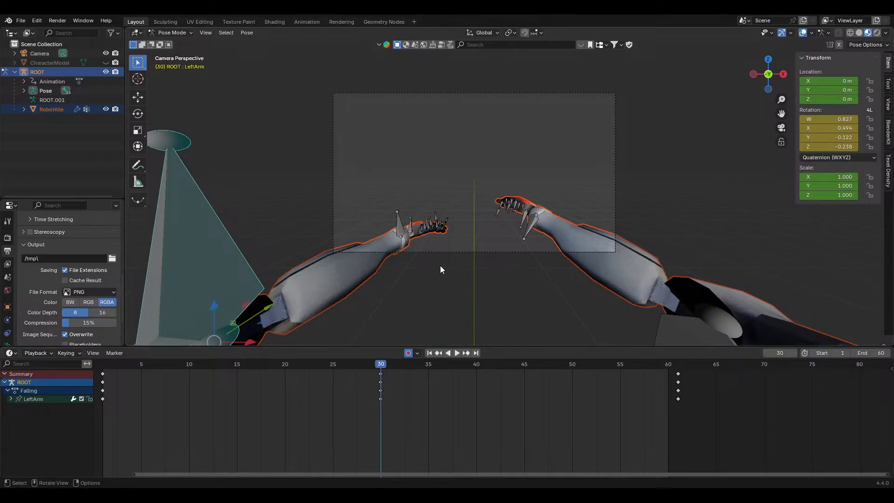
{"action": "scroll", "coordinate": [442, 264], "scroll_direction": "down", "scroll_amount": 3}
{"action": "middle_click_drag", "start_coordinate": [495, 250], "coordinate": [476, 304]}
{"action": "scroll", "coordinate": [506, 265], "scroll_direction": "down", "scroll_amount": 8}
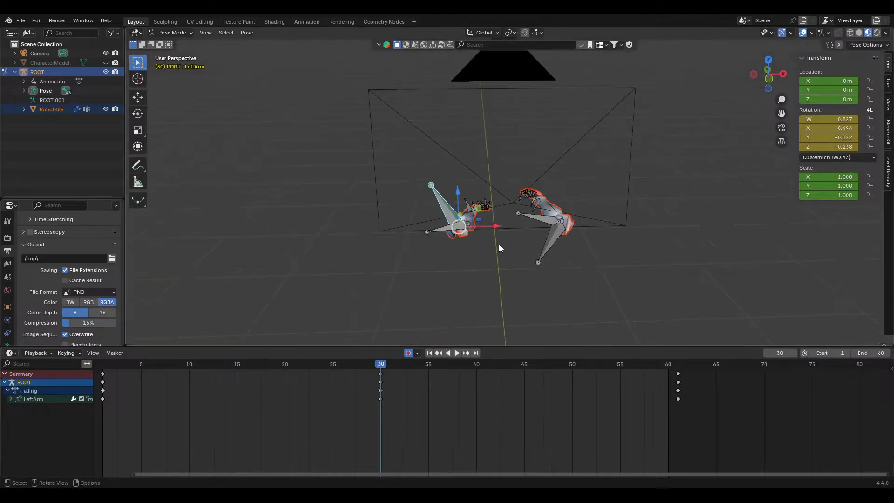
{"action": "left_click", "coordinate": [448, 246]}
{"action": "scroll", "coordinate": [485, 285], "scroll_direction": "up", "scroll_amount": 7}
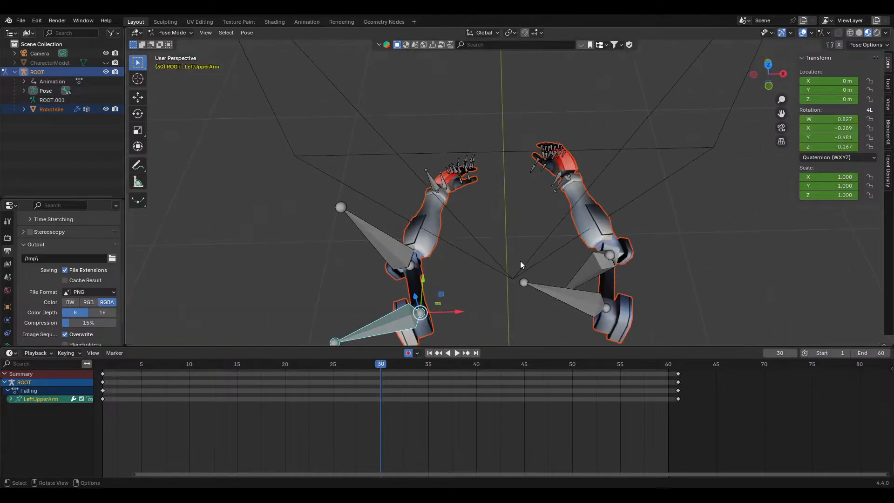
{"action": "key", "text": "r"}
{"action": "key", "text": "x"}
{"action": "key", "text": "z"}
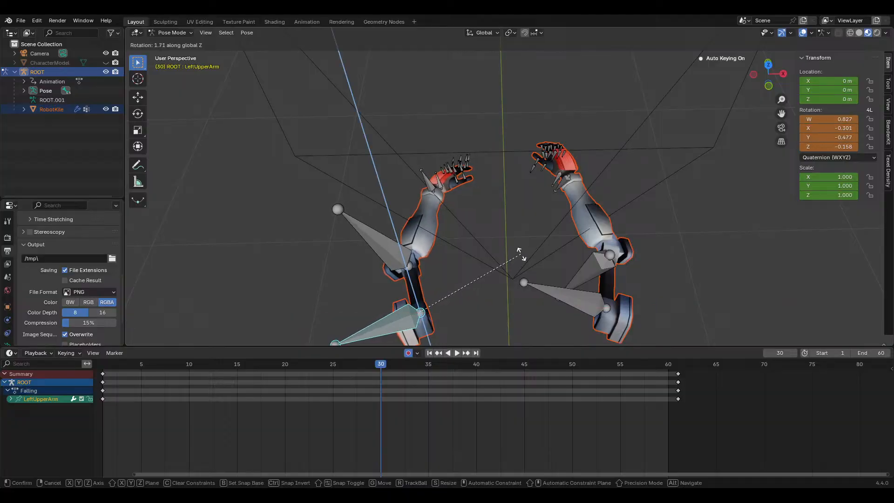
{"action": "left_click", "coordinate": [522, 257]}
At frame 30, rotate RightUpperArm -1.96° around global Z and play the animation
{"action": "left_click", "coordinate": [581, 295]}
{"action": "key", "text": "r"}
{"action": "key", "text": "z"}
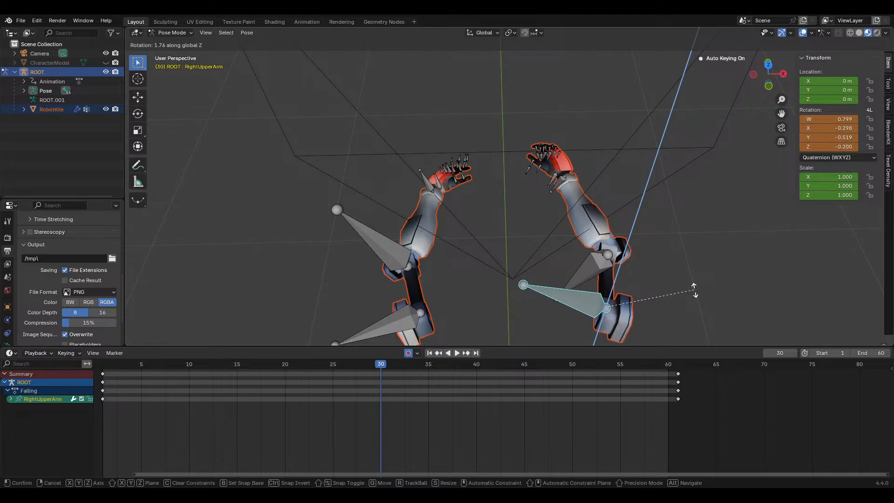
{"action": "left_click", "coordinate": [681, 295]}
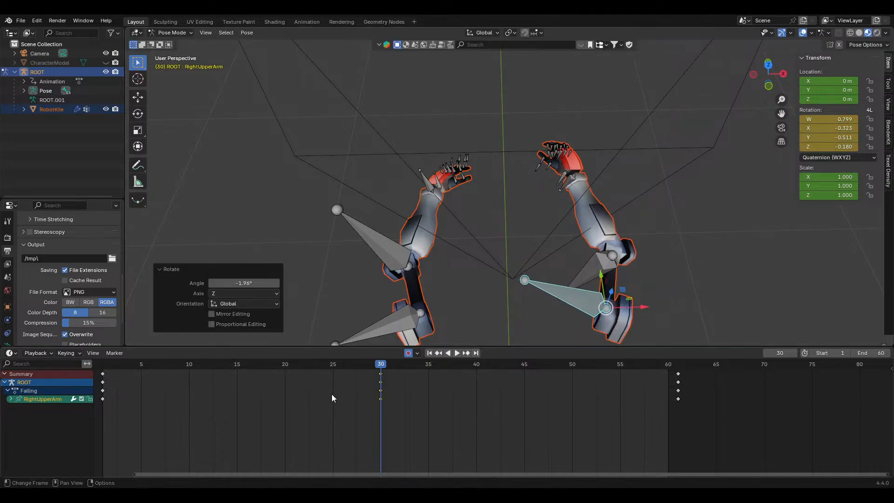
{"action": "key", "text": "space"}
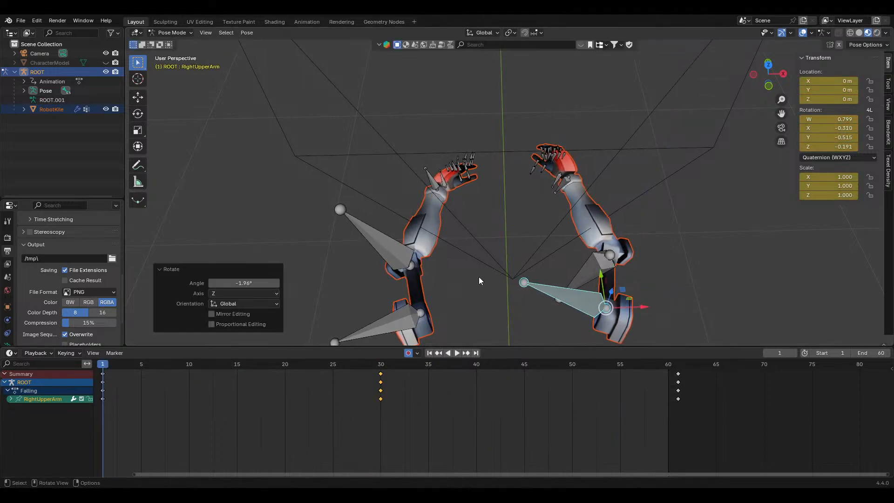
At frame 30, rotate LeftHand 10.6° around global Z and slightly around global X
{"action": "left_click", "coordinate": [439, 189]}
{"action": "key", "text": "KP_Decimal"}
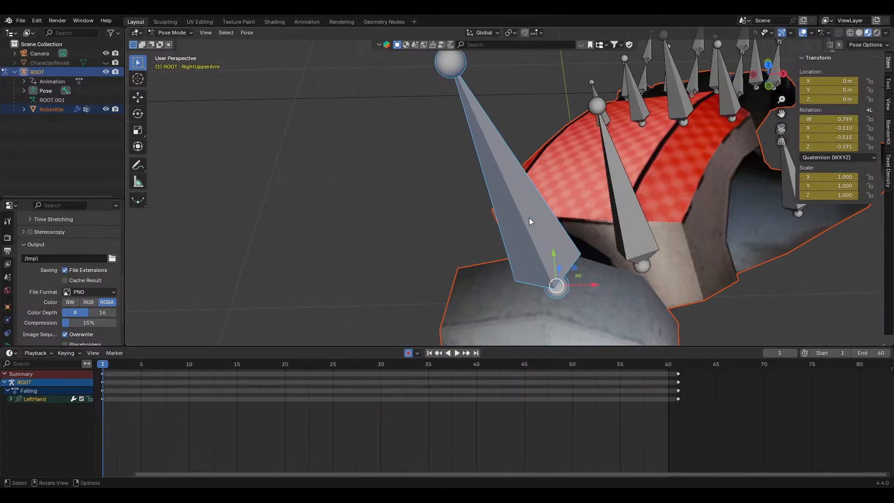
{"action": "scroll", "coordinate": [594, 277], "scroll_direction": "down", "scroll_amount": 7}
{"action": "scroll", "coordinate": [594, 279], "scroll_direction": "down", "scroll_amount": 4}
{"action": "key", "text": "space"}
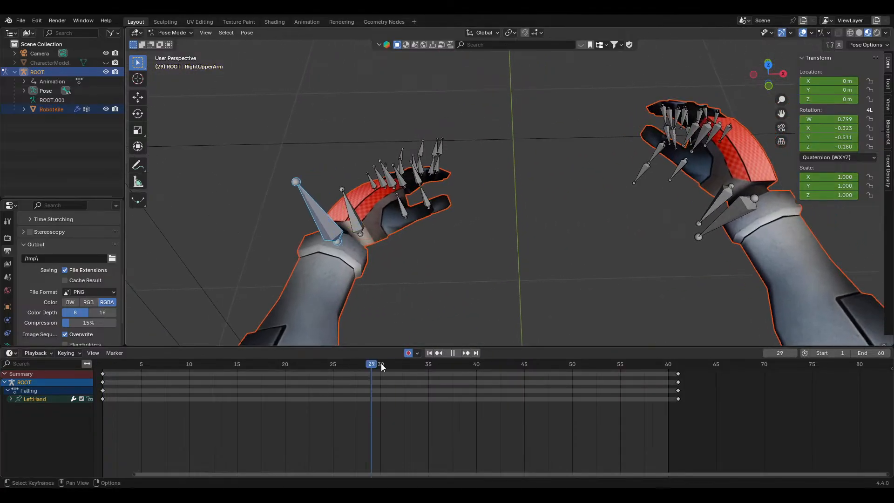
{"action": "key", "text": "r"}
{"action": "key", "text": "z"}
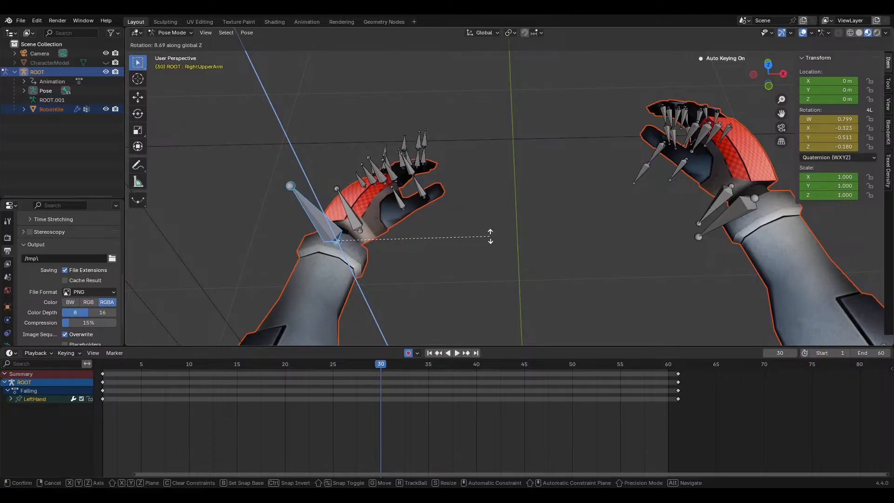
{"action": "left_click", "coordinate": [493, 232]}
{"action": "key", "text": "r"}
{"action": "key", "text": "x"}
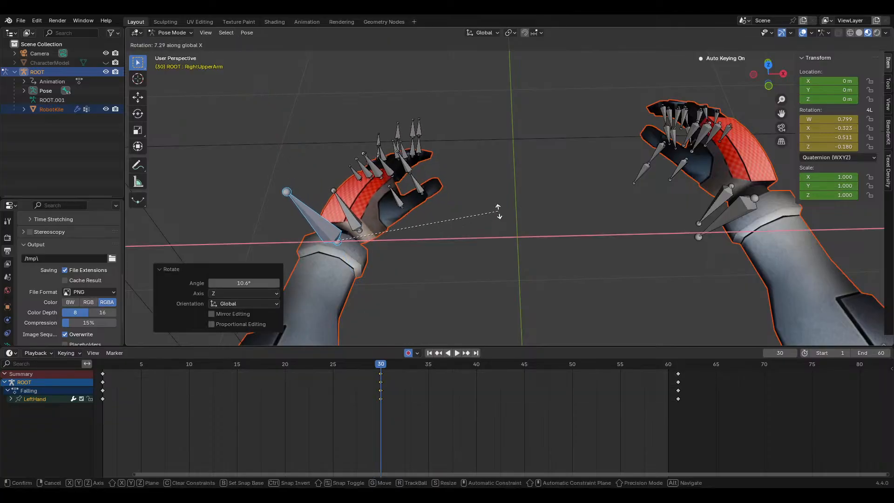
{"action": "left_click", "coordinate": [499, 205]}
At frame 30, rotate RightHand 5.66° around global X and 6.55° around global Z, and play the loop through the camera view
{"action": "left_click", "coordinate": [722, 218]}
{"action": "key", "text": "r"}
{"action": "key", "text": "x"}
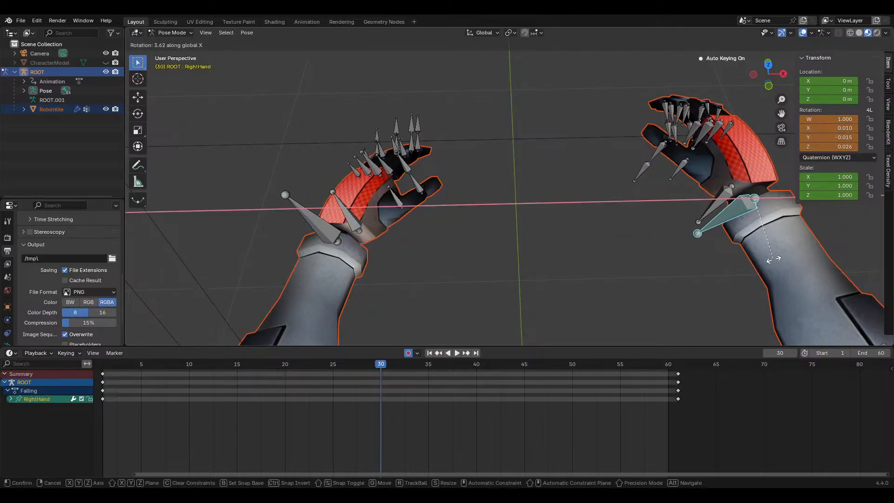
{"action": "left_click", "coordinate": [773, 269]}
{"action": "key", "text": "r"}
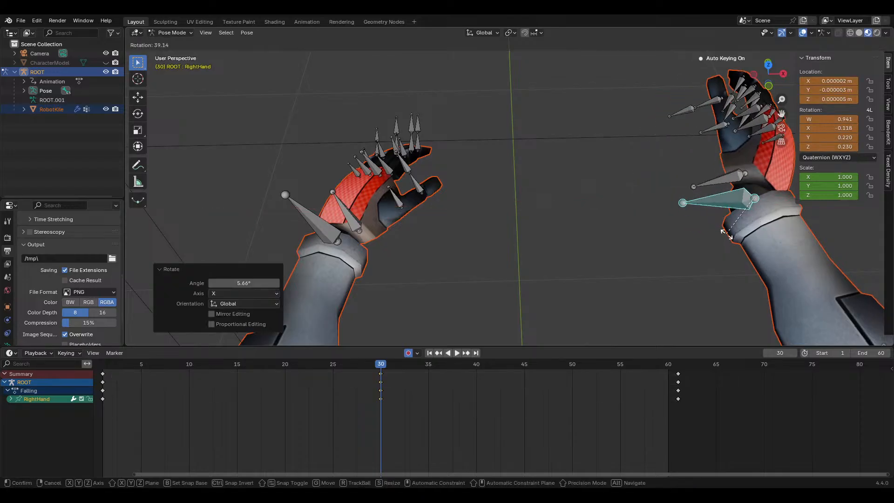
{"action": "key", "text": "z"}
{"action": "right_click", "coordinate": [761, 255]}
{"action": "key", "text": "r"}
{"action": "key", "text": "z"}
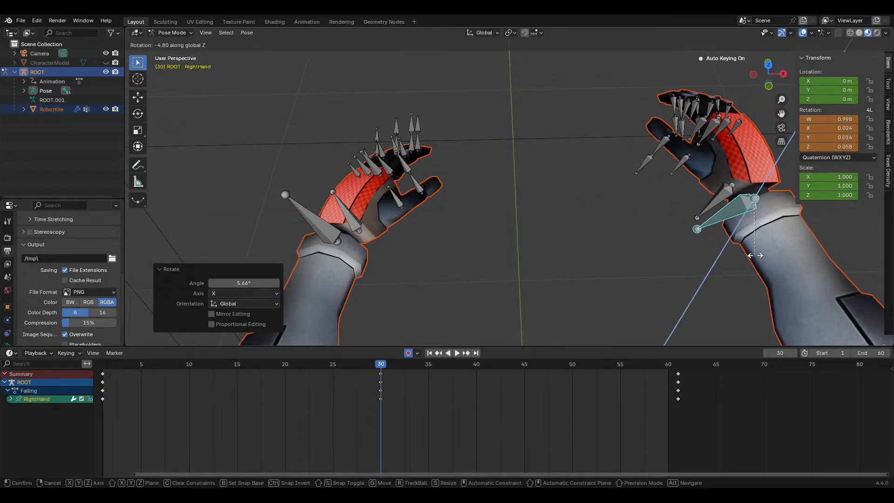
{"action": "left_click", "coordinate": [767, 254]}
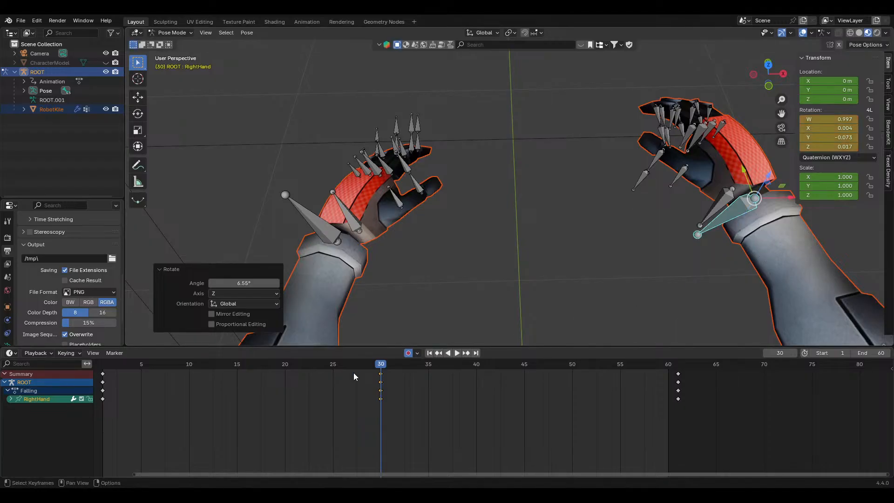
{"action": "key", "text": "space"}
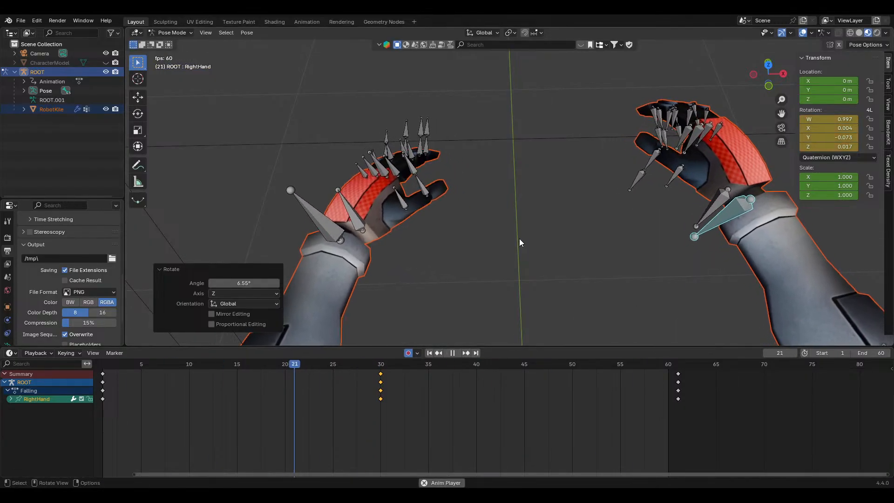
{"action": "key", "text": "KP_0"}
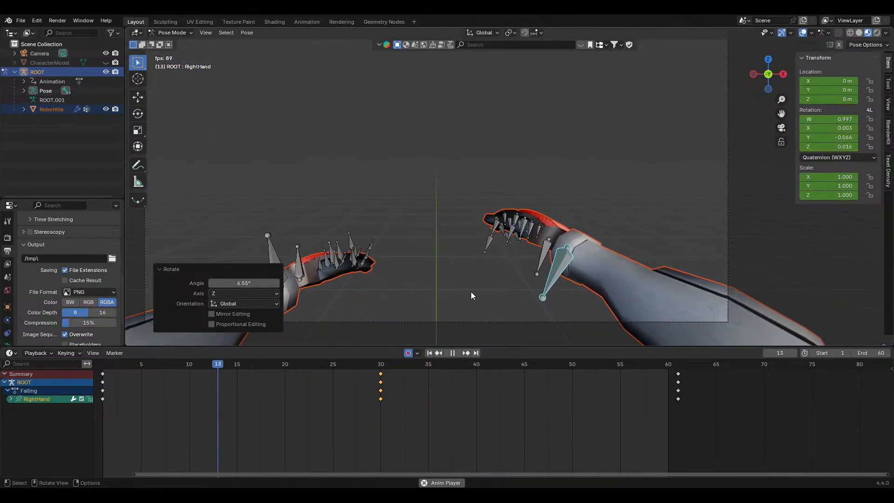
{"action": "scroll", "coordinate": [454, 280], "scroll_direction": "down", "scroll_amount": 2}
{"action": "key", "text": "space"}
{"action": "middle_click_drag", "start_coordinate": [456, 282], "coordinate": [576, 311]}
{"action": "left_click", "coordinate": [598, 236]}
{"action": "middle_click_drag", "start_coordinate": [599, 269], "coordinate": [640, 281]}
{"action": "key", "text": "r"}
{"action": "key", "text": "z"}
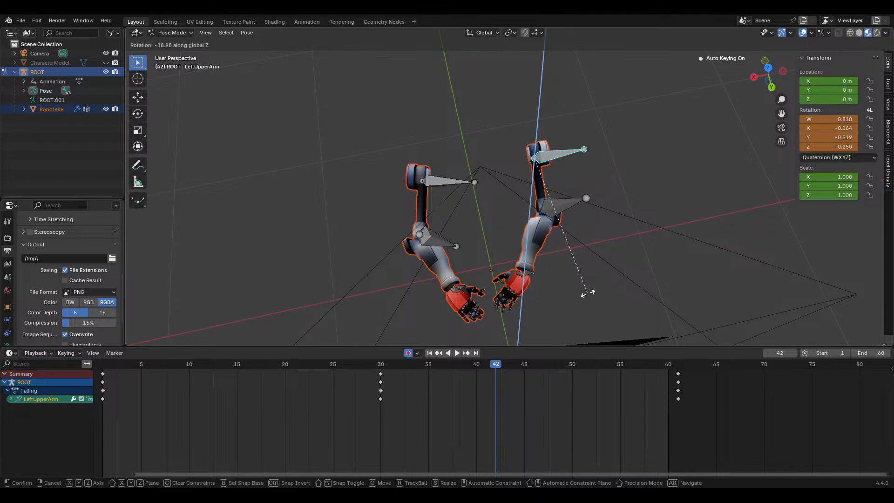
{"action": "left_click", "coordinate": [604, 300]}
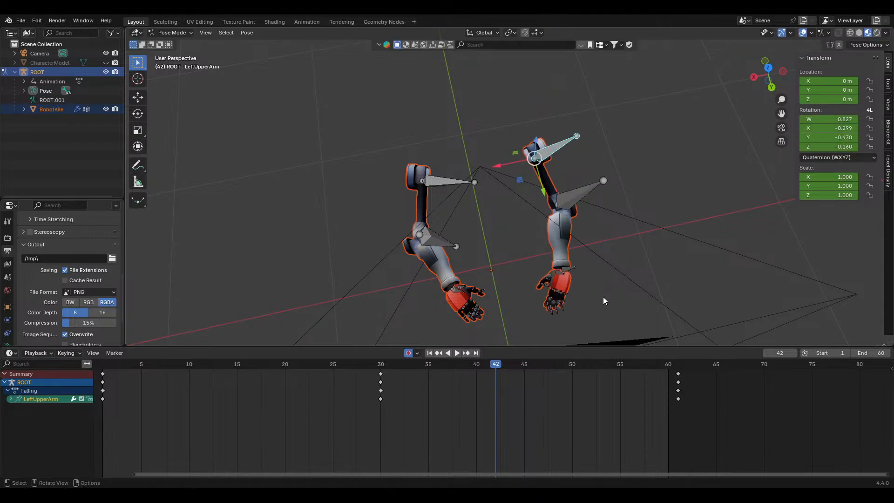
At frame 30, rotate LeftArm -13.1° around global Z to swing the forearm inward
{"action": "left_click", "coordinate": [577, 194]}
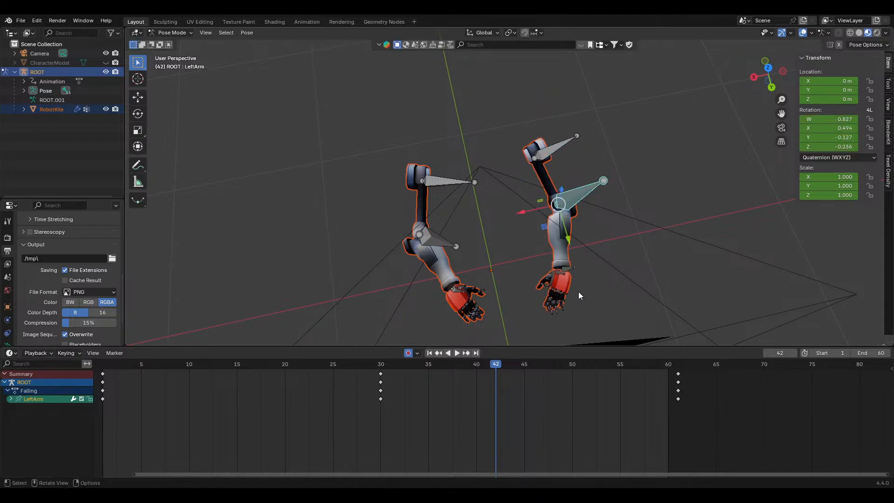
{"action": "left_click", "coordinate": [379, 373]}
{"action": "key", "text": "r"}
{"action": "key", "text": "z"}
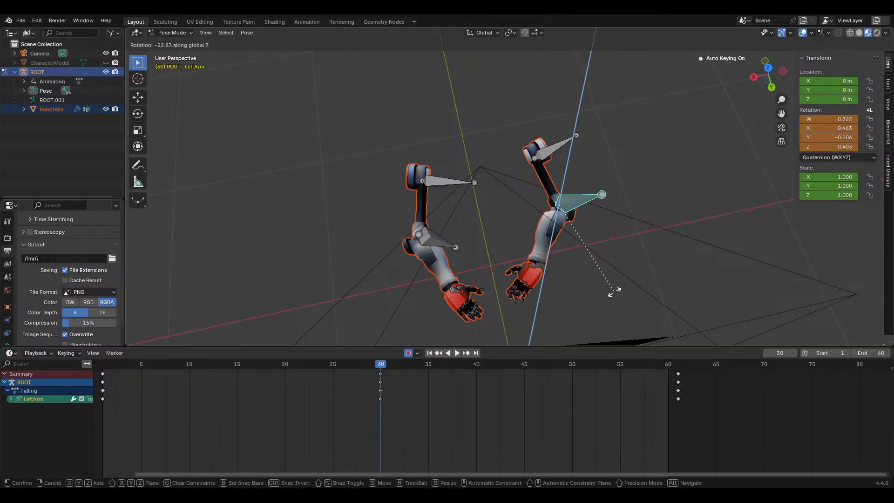
{"action": "left_click", "coordinate": [629, 306]}
{"action": "key", "text": "r"}
{"action": "key", "text": "z"}
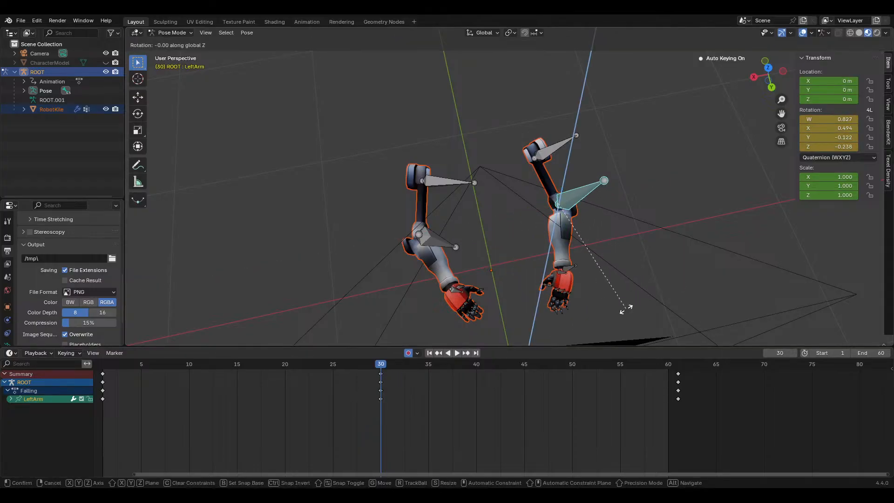
{"action": "left_click", "coordinate": [596, 307]}
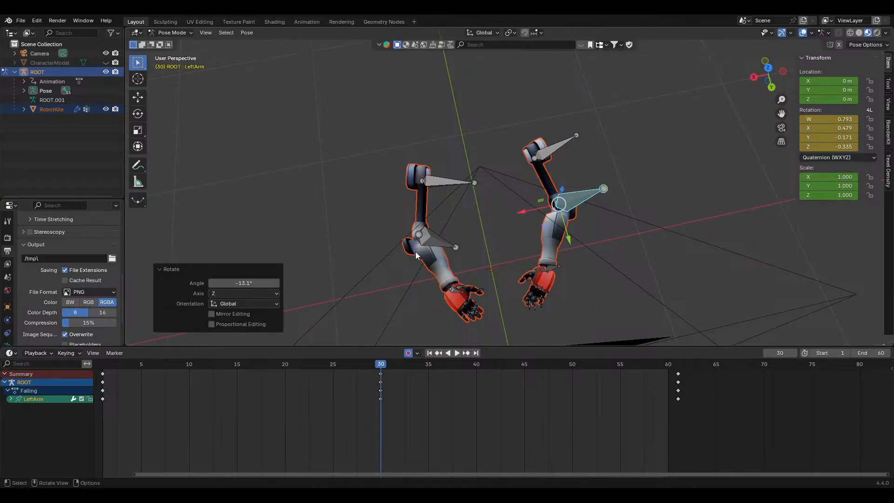
At frame 30, rotate RightArm 13° around global Z and play the loop through the camera view
{"action": "left_click", "coordinate": [433, 238]}
{"action": "key", "text": "r"}
{"action": "key", "text": "z"}
{"action": "left_click", "coordinate": [604, 270]}
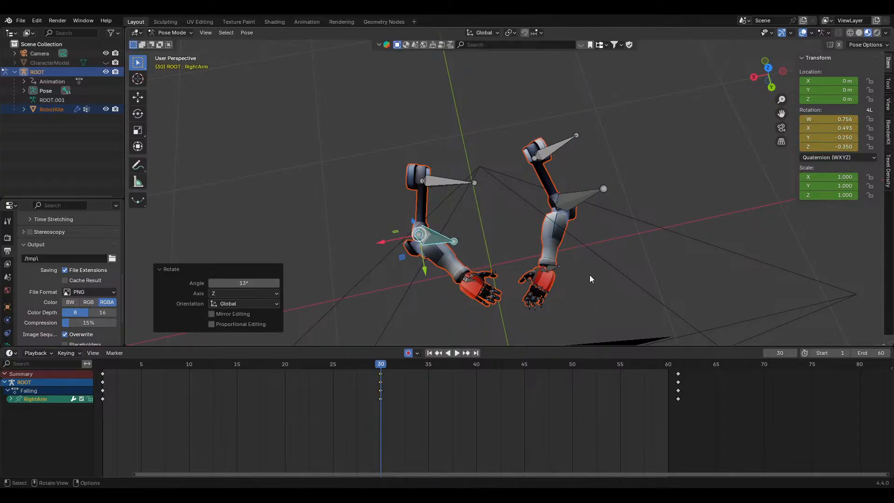
{"action": "middle_click_drag", "start_coordinate": [495, 303], "coordinate": [480, 290]}
{"action": "key", "text": "KP_0"}
{"action": "key", "text": "space"}
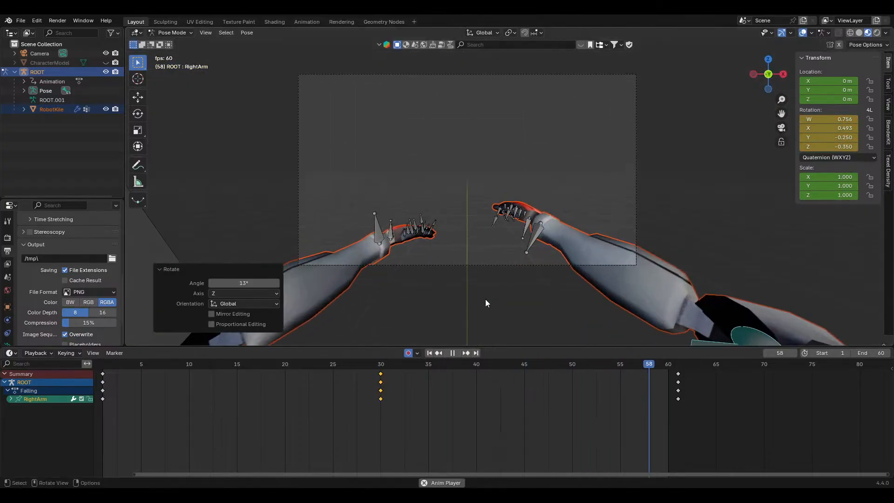
{"action": "key", "text": "space"}
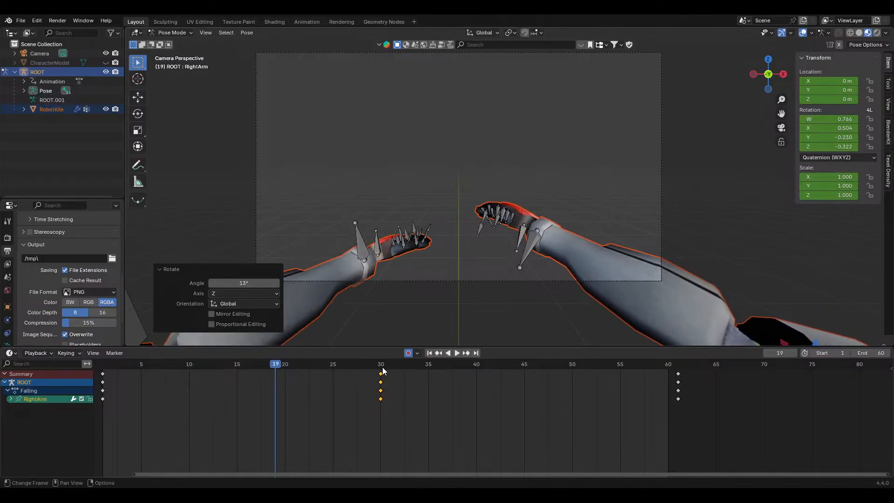
{"action": "key", "text": "space"}
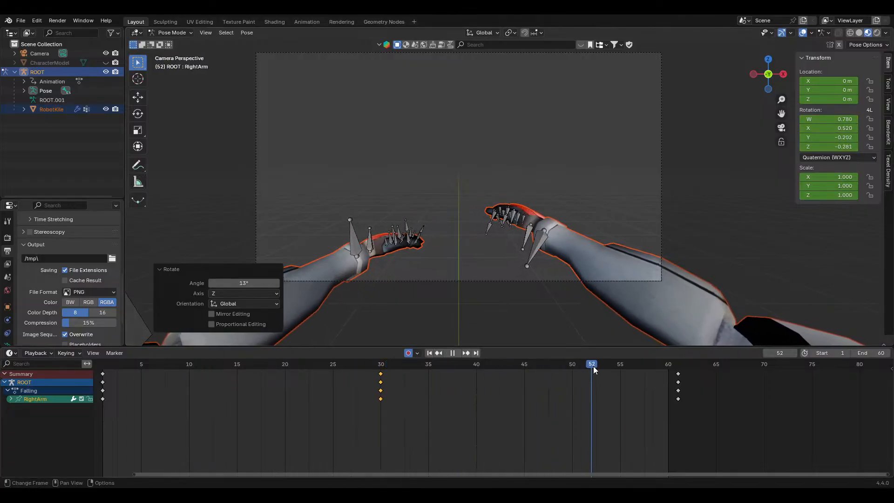
{"action": "key", "text": "Escape"}
Undo the last RightArm and LeftArm rotations at frame 30
{"action": "key", "text": "ctrl+z"}
{"action": "key", "text": "ctrl+z"}
{"action": "key", "text": "ctrl+z"}
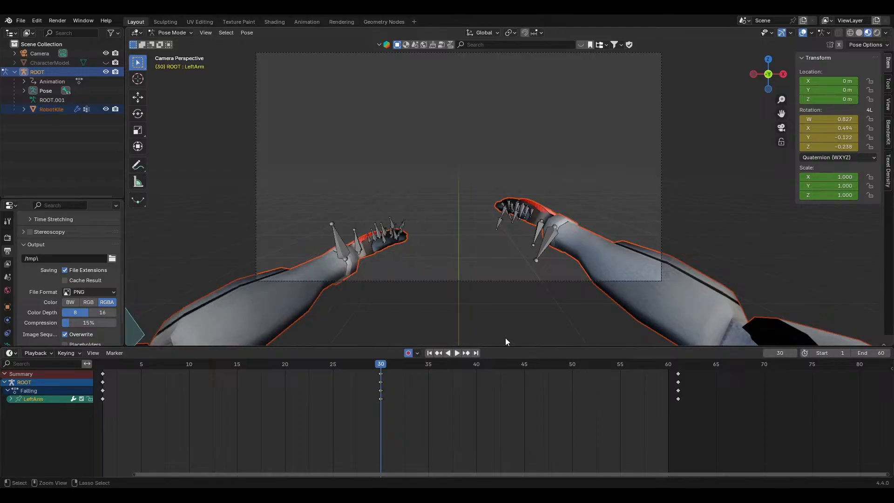
{"action": "key", "text": "r"}
{"action": "key", "text": "z"}
{"action": "left_click", "coordinate": [650, 270]}
At frame 30, rotate LeftArm -0.93° around the global Z axis
{"action": "scroll", "coordinate": [478, 261], "scroll_direction": "down", "scroll_amount": 4}
{"action": "left_click", "coordinate": [341, 363]}
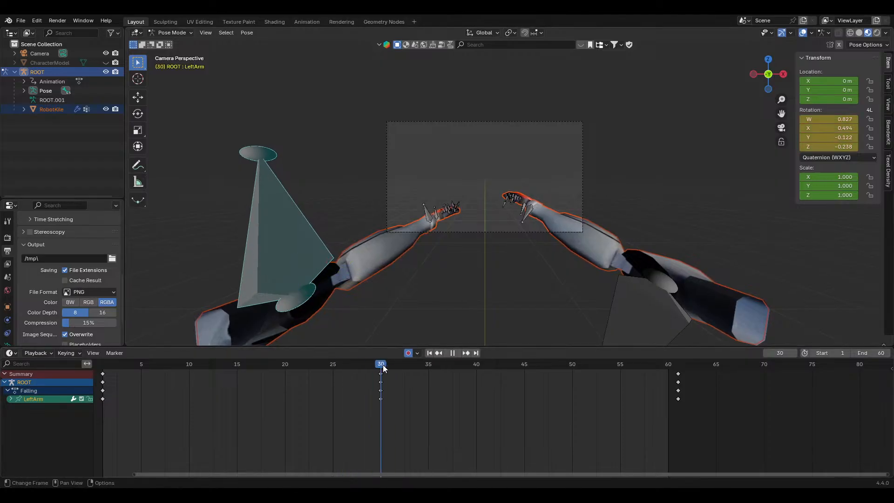
{"action": "key", "text": "space"}
{"action": "key", "text": "r"}
{"action": "key", "text": "z"}
{"action": "left_click", "coordinate": [579, 316]}
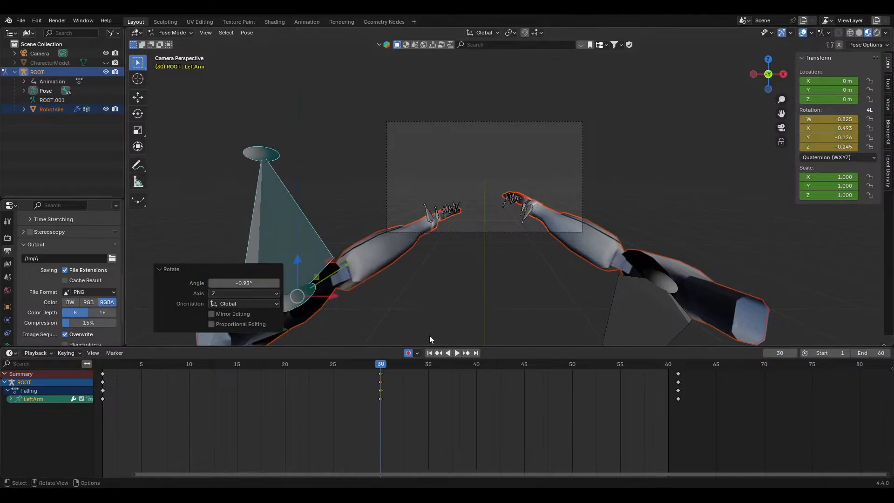
Rotate the right arm bone about 7° around the global Z axis at frame 30
{"action": "left_click", "coordinate": [640, 303]}
{"action": "key", "text": "r"}
{"action": "key", "text": "z"}
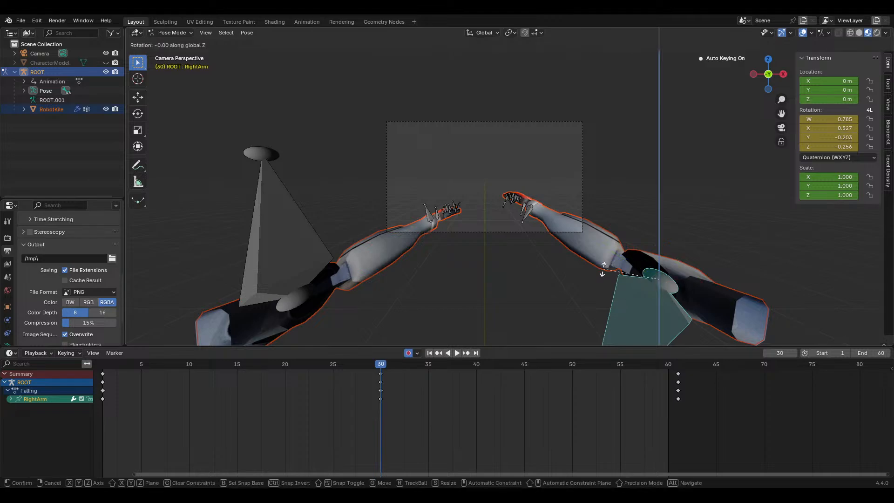
{"action": "left_click", "coordinate": [597, 276]}
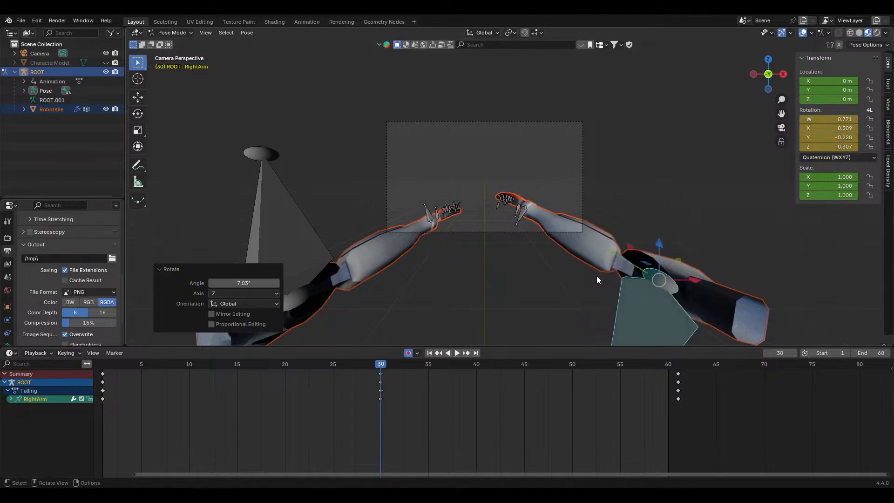
{"action": "scroll", "coordinate": [476, 284], "scroll_direction": "up", "scroll_amount": 3}
{"action": "left_click", "coordinate": [466, 301]}
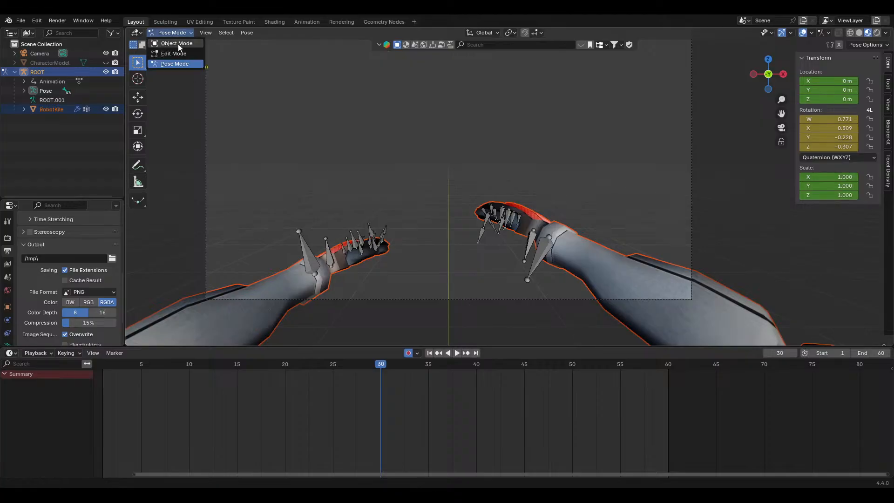
Switch to Object Mode with the camera selected and save the file
{"action": "left_click", "coordinate": [178, 44]}
{"action": "left_click", "coordinate": [204, 48]}
{"action": "key", "text": "ctrl+s"}
Try a 90° field of view for the camera
{"action": "left_click", "coordinate": [7, 278]}
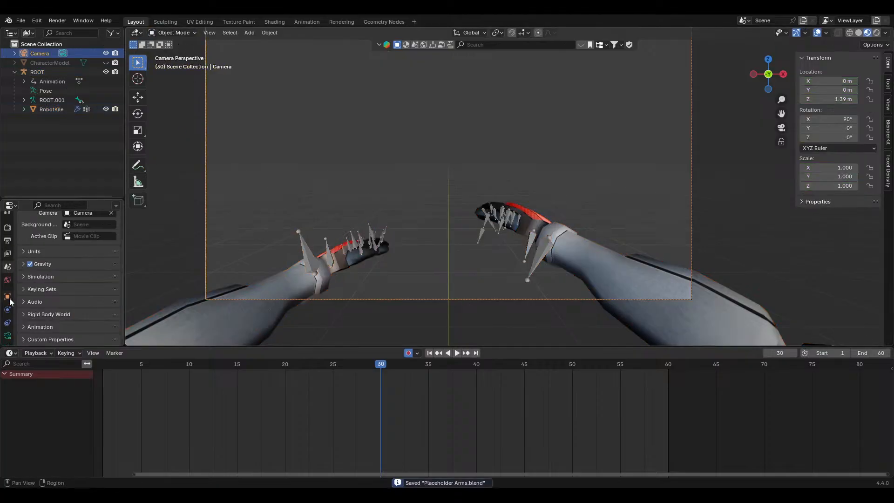
{"action": "left_click", "coordinate": [8, 297]}
{"action": "left_click", "coordinate": [7, 335]}
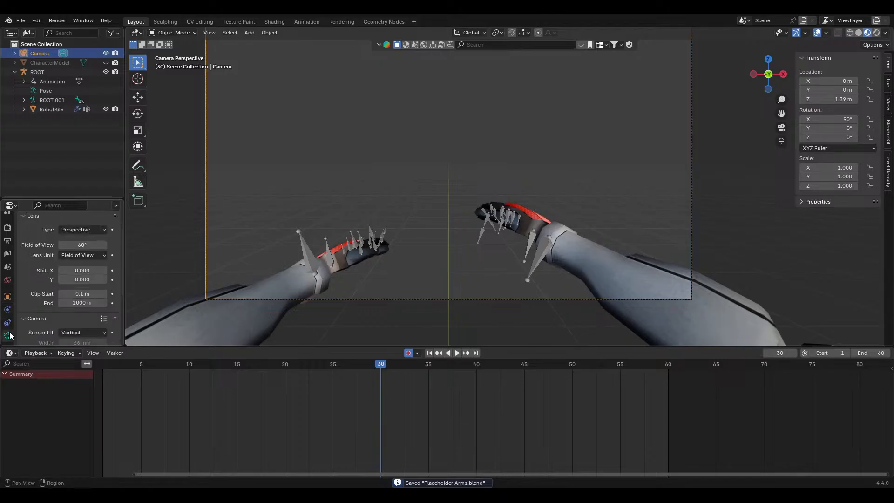
{"action": "type", "text": "90"}
{"action": "key", "text": "Return"}
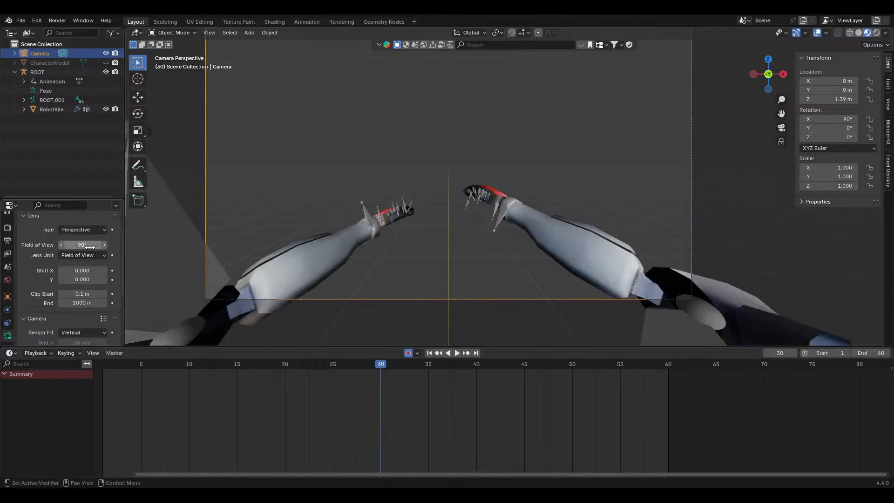
{"action": "scroll", "coordinate": [402, 208], "scroll_direction": "down", "scroll_amount": 4}
{"action": "middle_click_drag", "start_coordinate": [401, 209], "coordinate": [390, 242], "text": "shift"}
{"action": "key", "text": "ctrl+z"}
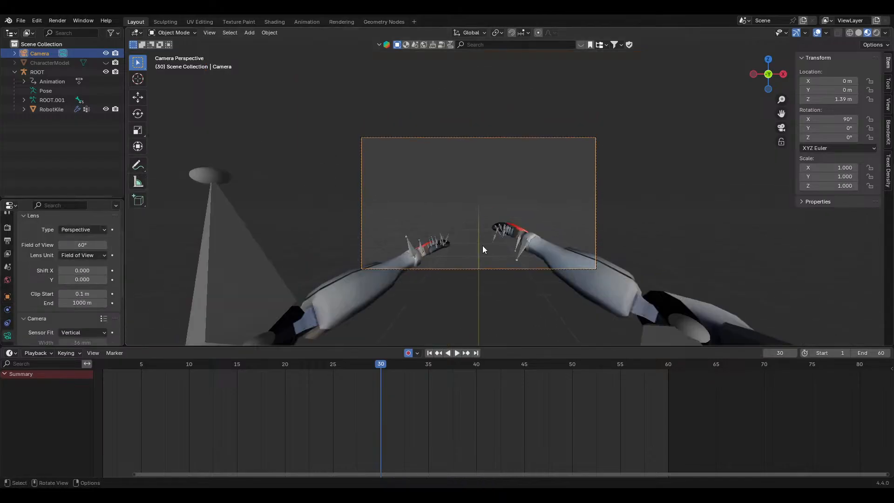
Return to Pose Mode on the ROOT armature and select the right hand bone
{"action": "left_click", "coordinate": [511, 246]}
{"action": "left_click", "coordinate": [171, 63]}
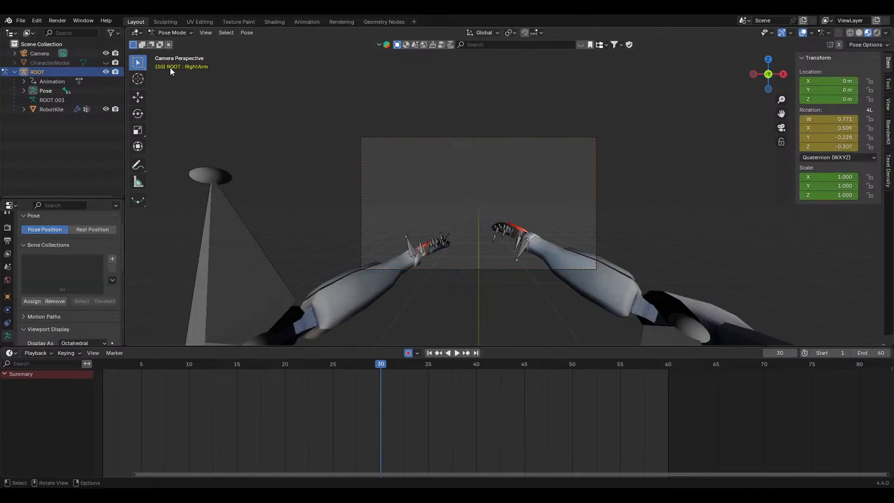
{"action": "scroll", "coordinate": [512, 241], "scroll_direction": "up", "scroll_amount": 4}
{"action": "middle_click_drag", "start_coordinate": [512, 241], "coordinate": [483, 256], "text": "shift"}
{"action": "left_click", "coordinate": [516, 289]}
{"action": "scroll", "coordinate": [524, 217], "scroll_direction": "down", "scroll_amount": 3}
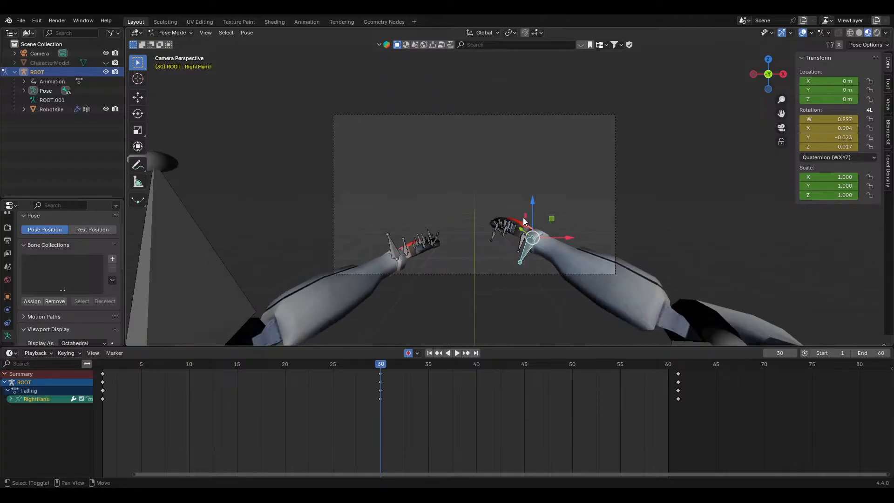
Play and scrub the falling animation, checking the arm motion in the camera view and from above
{"action": "key", "text": "space"}
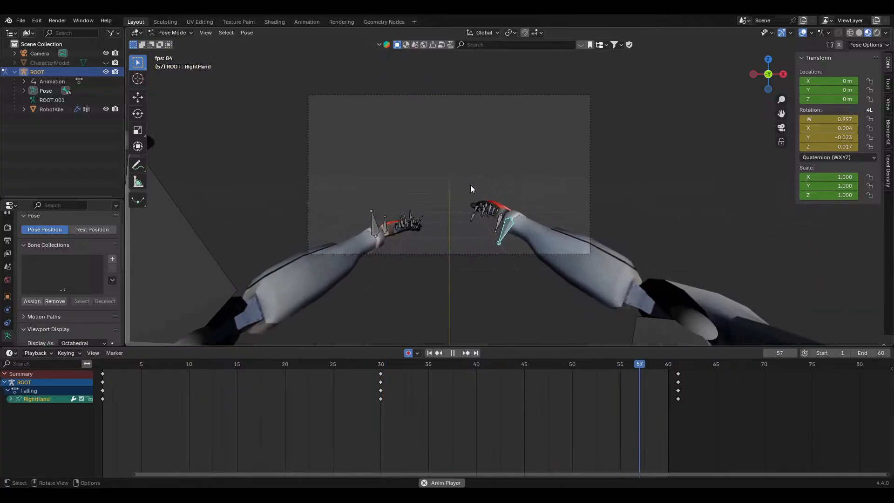
{"action": "key", "text": "space"}
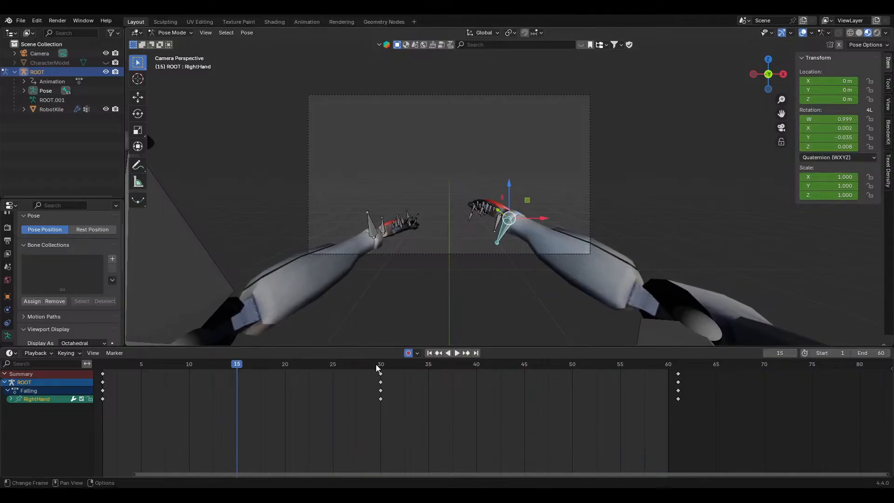
{"action": "left_click_drag", "start_coordinate": [376, 364], "coordinate": [400, 365]}
{"action": "scroll", "coordinate": [441, 166], "scroll_direction": "down", "scroll_amount": 4}
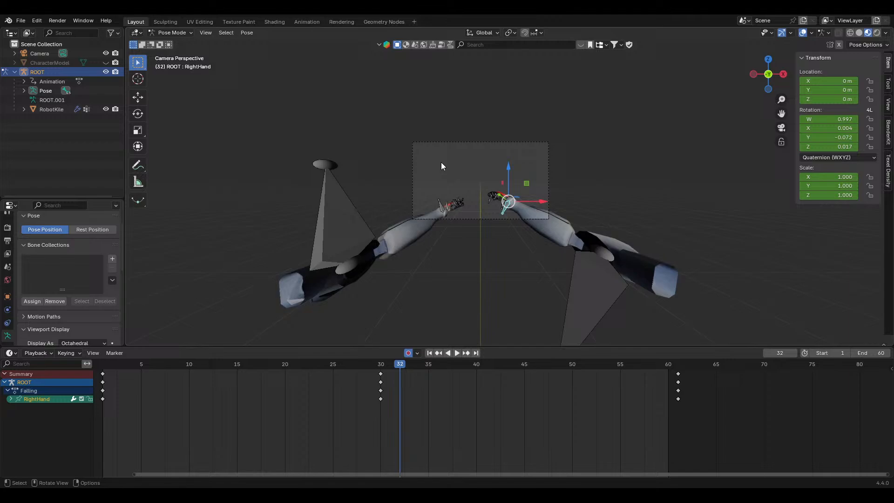
{"action": "middle_click_drag", "start_coordinate": [442, 166], "coordinate": [395, 323]}
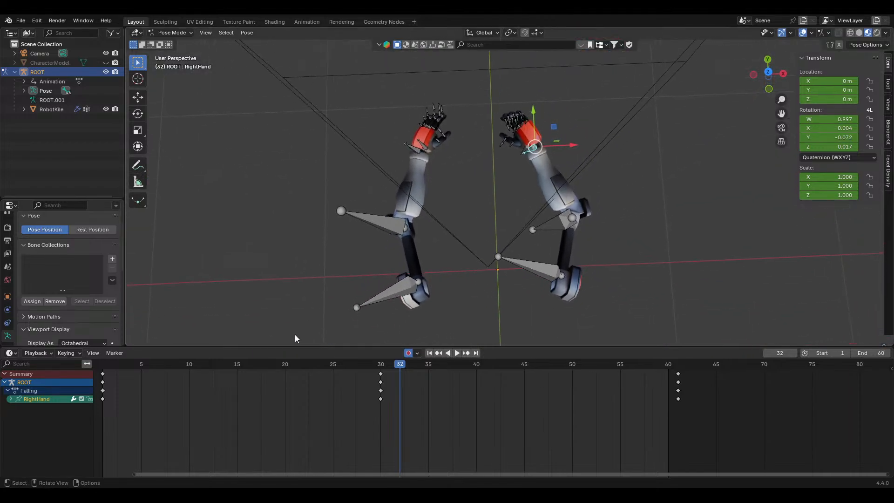
{"action": "left_click_drag", "start_coordinate": [270, 365], "coordinate": [879, 365]}
{"action": "left_click_drag", "start_coordinate": [185, 366], "coordinate": [322, 360]}
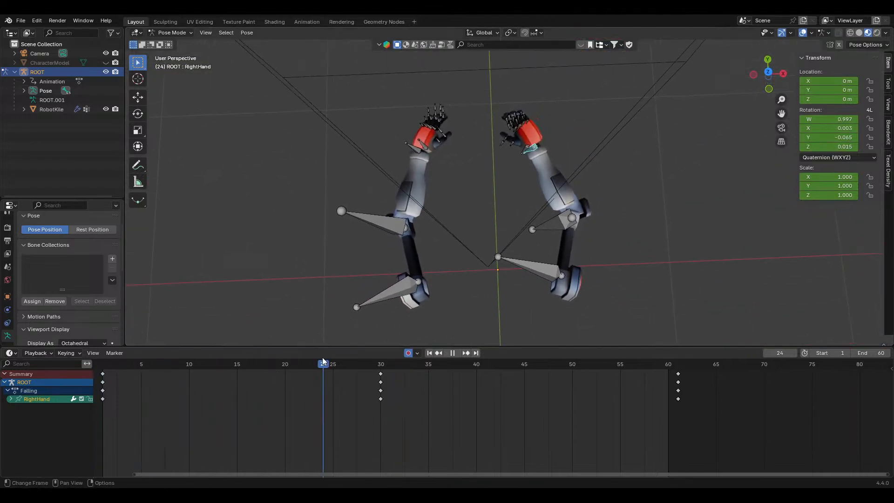
{"action": "left_click_drag", "start_coordinate": [378, 361], "coordinate": [359, 373]}
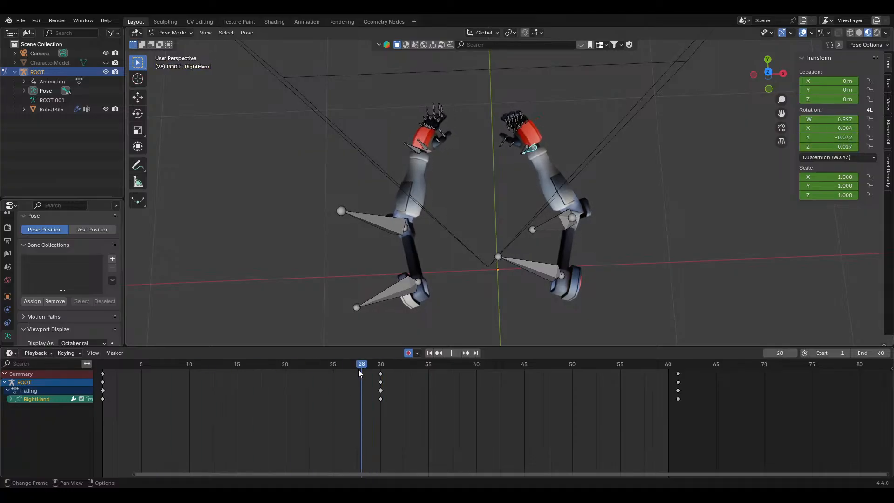
Rotate the right arm bone about -5.9° around the global Z axis at frame 30
{"action": "key", "text": "r"}
{"action": "key", "text": "z"}
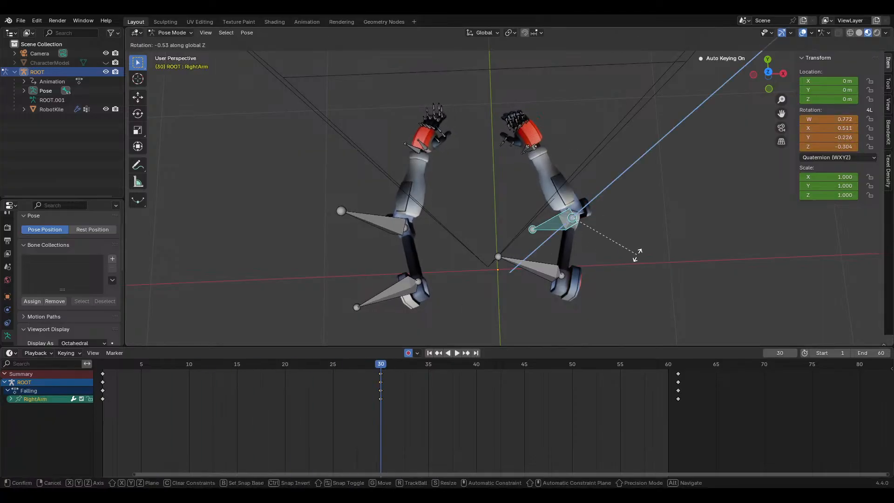
{"action": "left_click", "coordinate": [621, 254]}
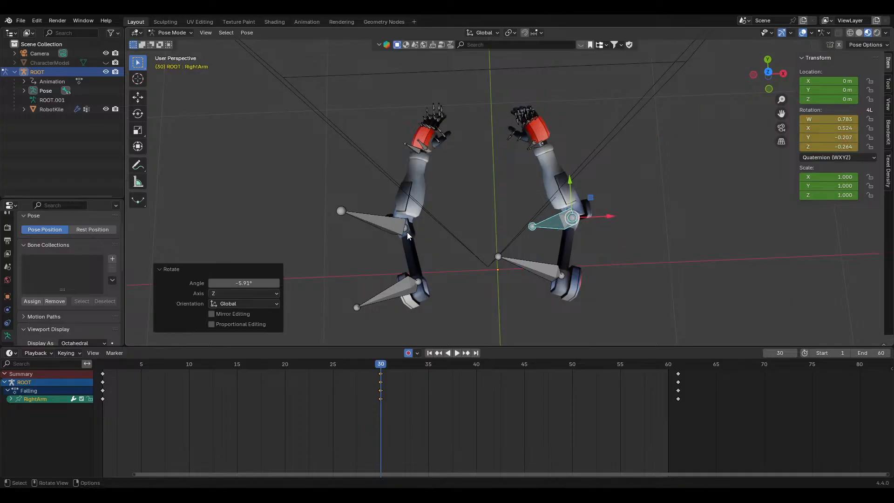
Rotate the left arm bone slightly around the global Z axis at frame 30 and scrub to check the motion
{"action": "left_click", "coordinate": [410, 235]}
{"action": "key", "text": "r"}
{"action": "key", "text": "z"}
{"action": "left_click", "coordinate": [527, 247]}
{"action": "left_click_drag", "start_coordinate": [358, 364], "coordinate": [381, 373]}
Move the left arm and hand bones' frame 30 keyframes 5 frames earlier, to frame 25
{"action": "key", "text": "a"}
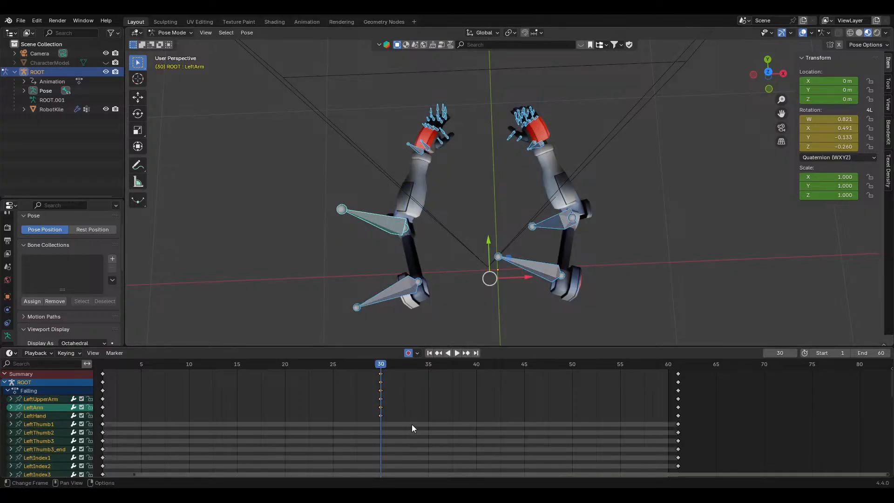
{"action": "left_click", "coordinate": [387, 294]}
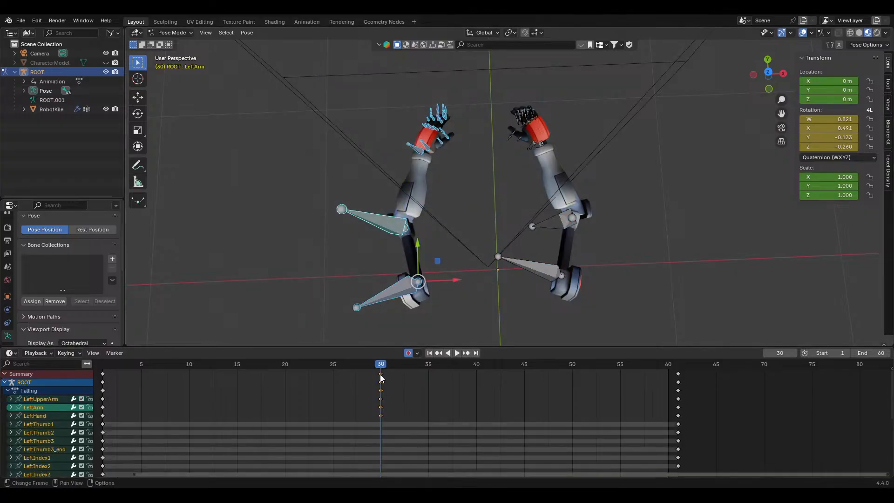
{"action": "type", "text": "g-5"}
{"action": "key", "text": "Return"}
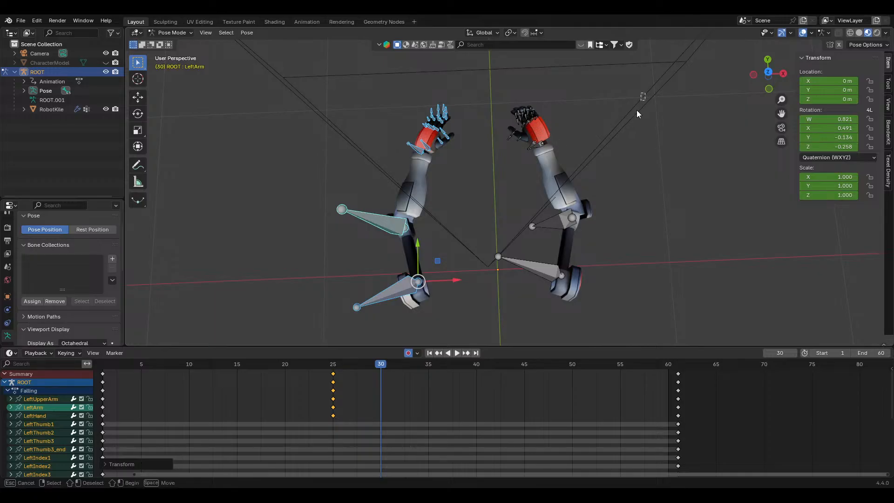
Try to shift the right arm bones' frame 30 keyframes to a later frame
{"action": "left_click_drag", "start_coordinate": [638, 111], "coordinate": [498, 337]}
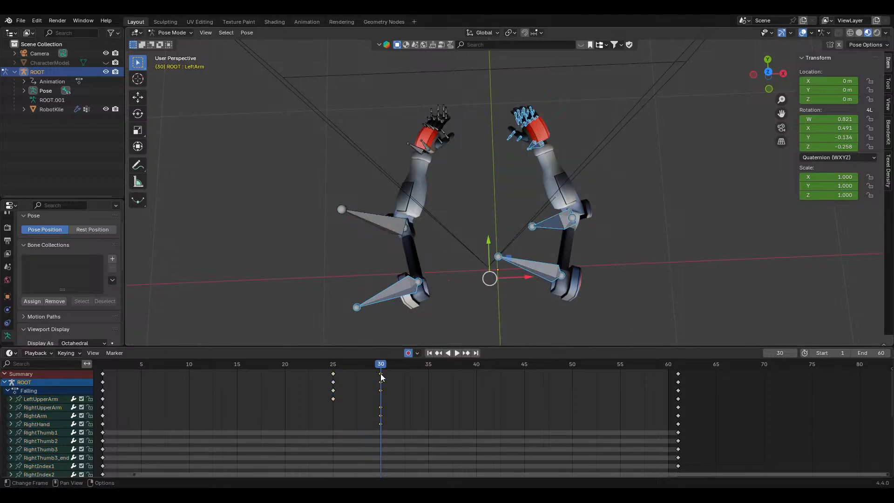
{"action": "left_click_drag", "start_coordinate": [381, 374], "coordinate": [404, 374]}
{"action": "key", "text": "ctrl+z"}
Reselect the right arm and hand bones and move their frame 30 keyframes to frame 35
{"action": "left_click", "coordinate": [653, 291]}
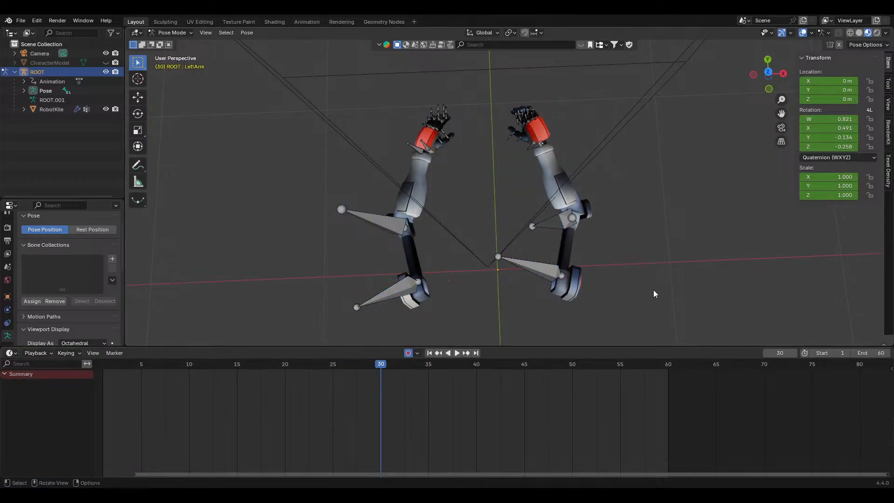
{"action": "left_click_drag", "start_coordinate": [641, 324], "coordinate": [514, 80]}
{"action": "left_click_drag", "start_coordinate": [646, 90], "coordinate": [497, 341]}
{"action": "left_click_drag", "start_coordinate": [381, 378], "coordinate": [429, 377]}
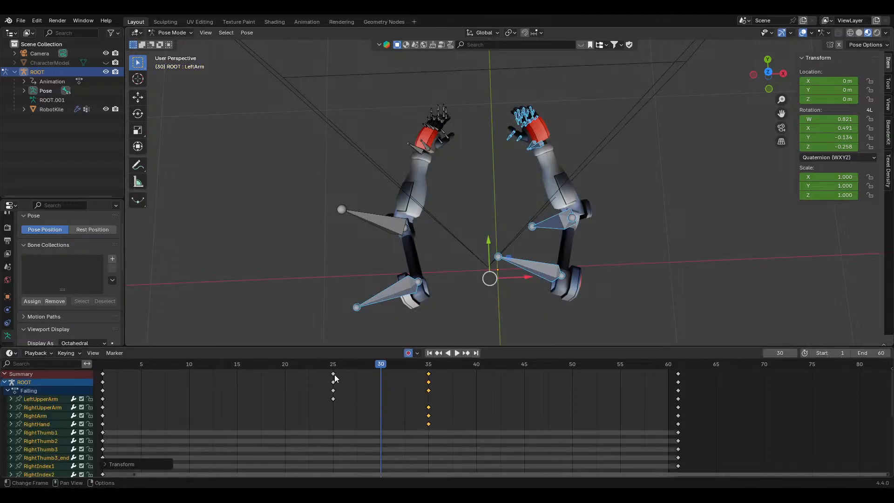
Move the left upper arm's frame 25 keyframe to frame 35 and back to frame 25
{"action": "left_click_drag", "start_coordinate": [334, 378], "coordinate": [429, 379]}
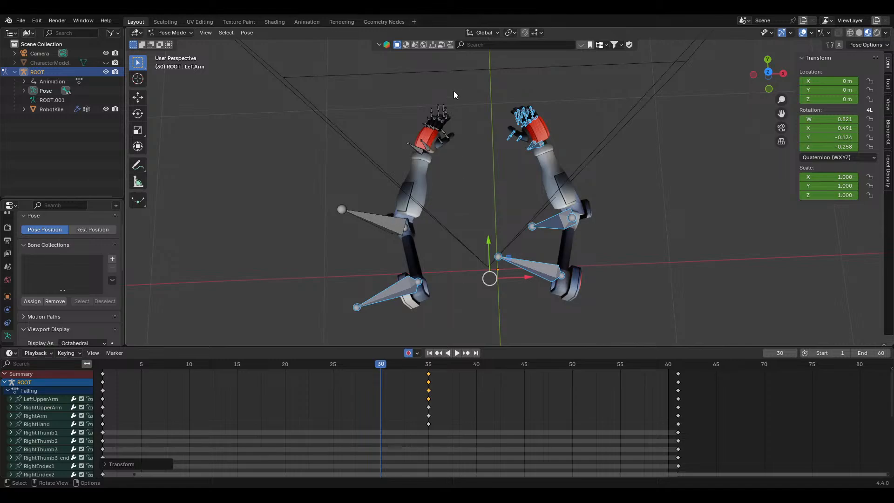
{"action": "left_click", "coordinate": [403, 287]}
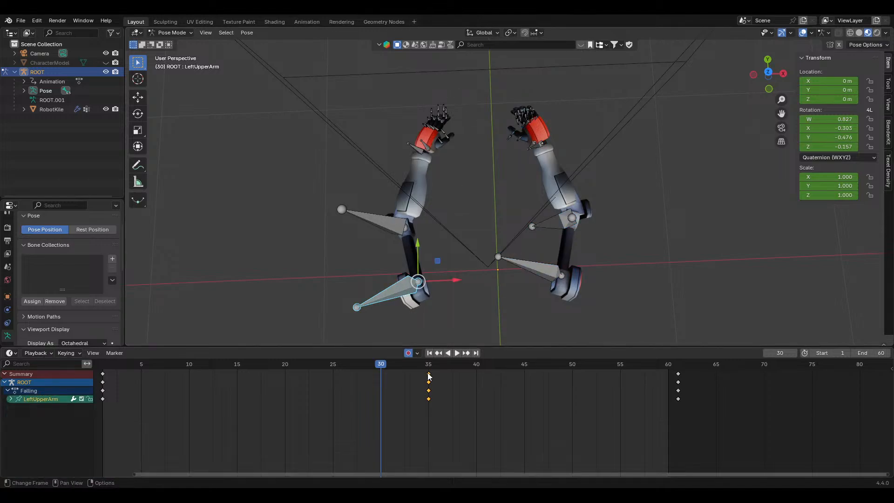
{"action": "left_click_drag", "start_coordinate": [429, 376], "coordinate": [332, 379]}
{"action": "left_click_drag", "start_coordinate": [474, 90], "coordinate": [311, 347]}
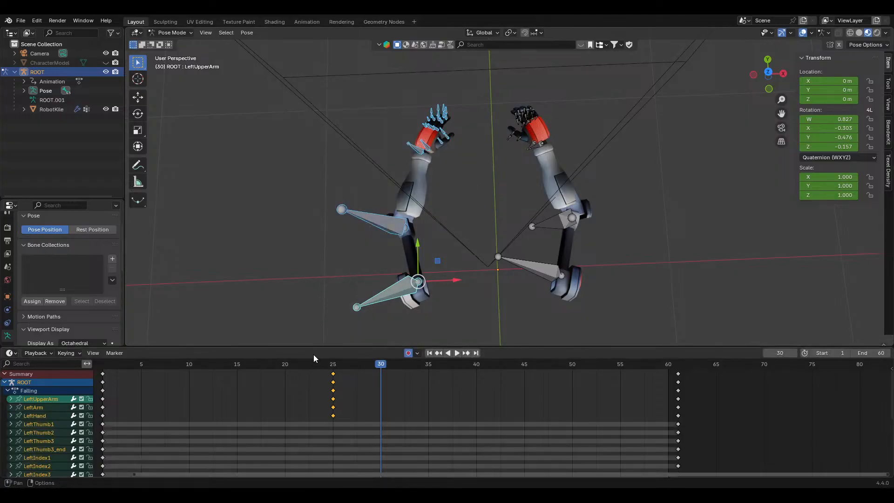
Play the animation through the camera view to check the offset timing of both arms
{"action": "left_click", "coordinate": [466, 324]}
{"action": "key", "text": "space"}
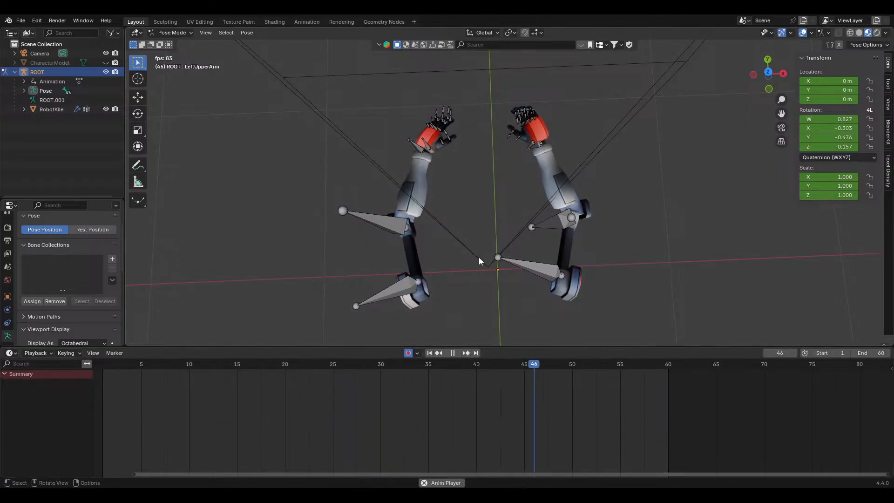
{"action": "key", "text": "KP_0"}
{"action": "scroll", "coordinate": [498, 197], "scroll_direction": "up", "scroll_amount": 4}
{"action": "scroll", "coordinate": [533, 241], "scroll_direction": "down", "scroll_amount": 1}
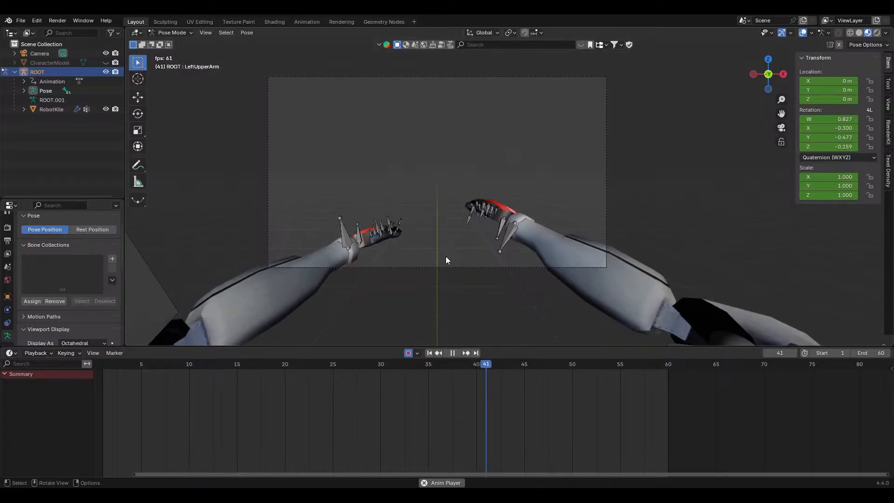
{"action": "scroll", "coordinate": [446, 256], "scroll_direction": "up", "scroll_amount": 1}
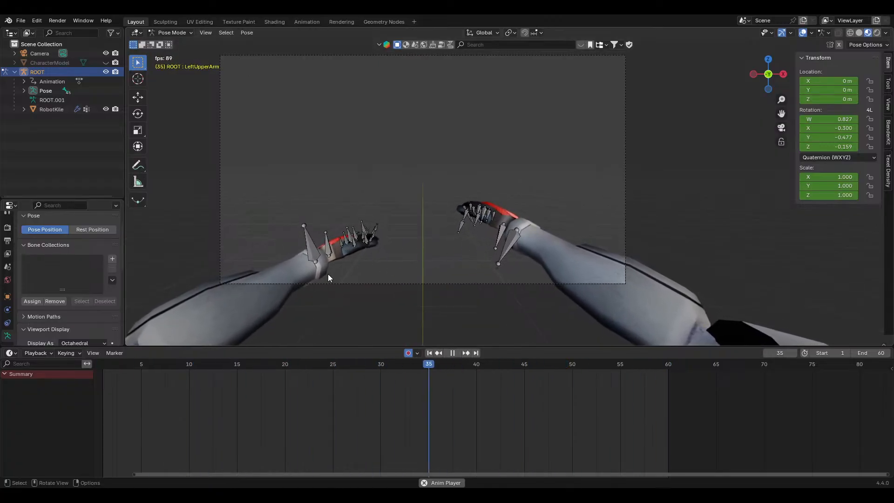
{"action": "key", "text": "space"}
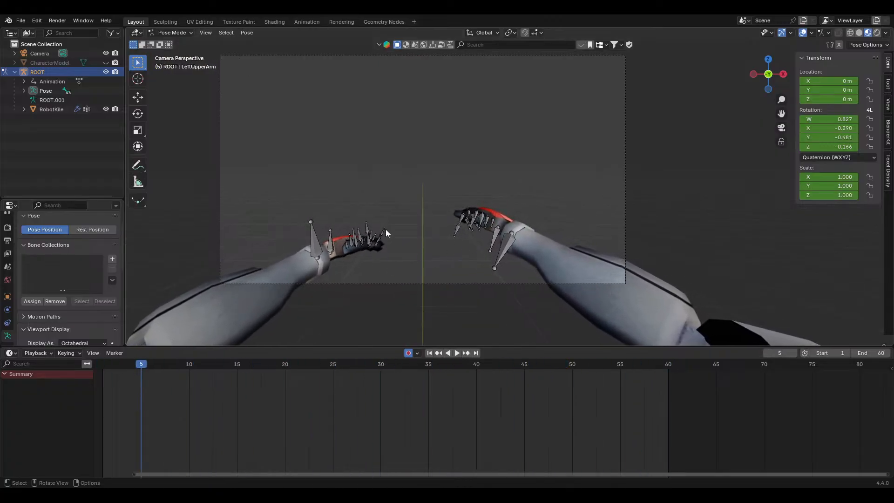
Rotate the left hand bone about 6.4° around the global X axis at frame 25
{"action": "middle_click_drag", "start_coordinate": [386, 232], "coordinate": [338, 278]}
{"action": "left_click", "coordinate": [267, 327]}
{"action": "middle_click_drag", "start_coordinate": [267, 327], "coordinate": [300, 300], "text": "shift"}
{"action": "middle_click_drag", "start_coordinate": [352, 395], "coordinate": [392, 395]}
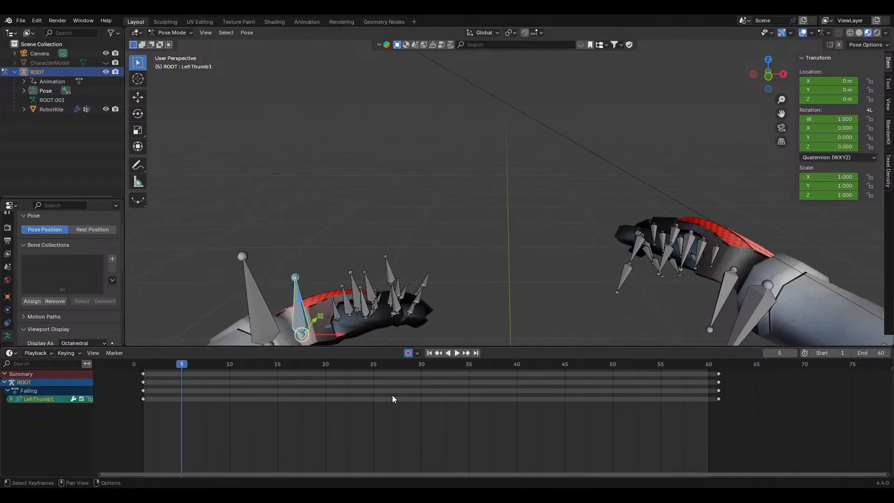
{"action": "scroll", "coordinate": [243, 306], "scroll_direction": "down", "scroll_amount": 1}
{"action": "left_click", "coordinate": [327, 289]}
{"action": "left_click", "coordinate": [373, 365]}
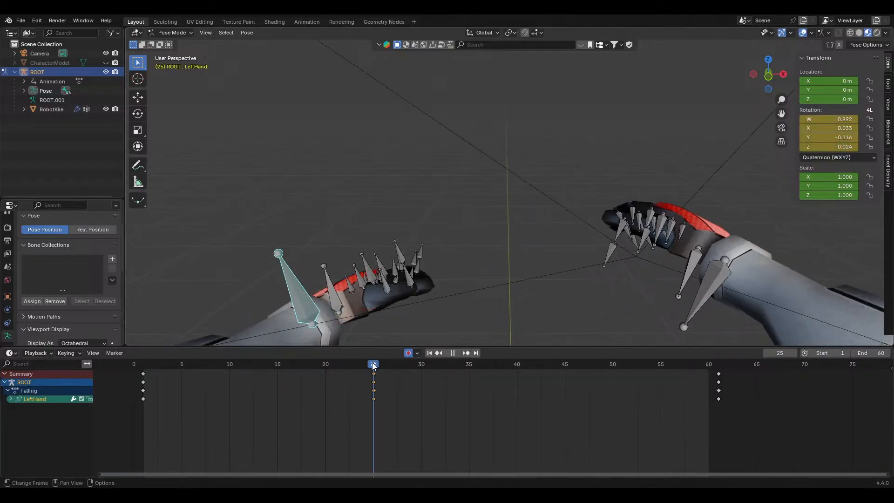
{"action": "key", "text": "r"}
{"action": "key", "text": "x"}
{"action": "left_click", "coordinate": [495, 249]}
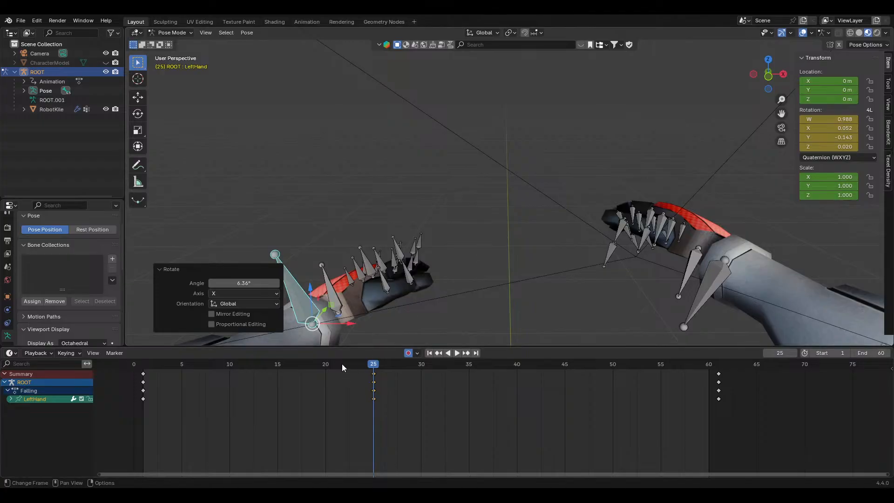
Rotate the left hand bone around the global X axis at frame 1
{"action": "left_click_drag", "start_coordinate": [342, 368], "coordinate": [368, 384]}
{"action": "left_click", "coordinate": [143, 368]}
{"action": "left_click", "coordinate": [146, 375]}
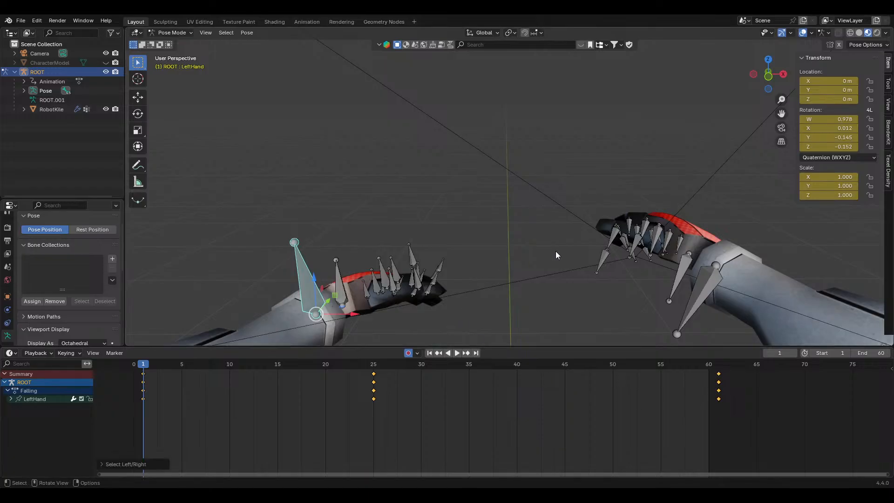
{"action": "key", "text": "r"}
{"action": "key", "text": "x"}
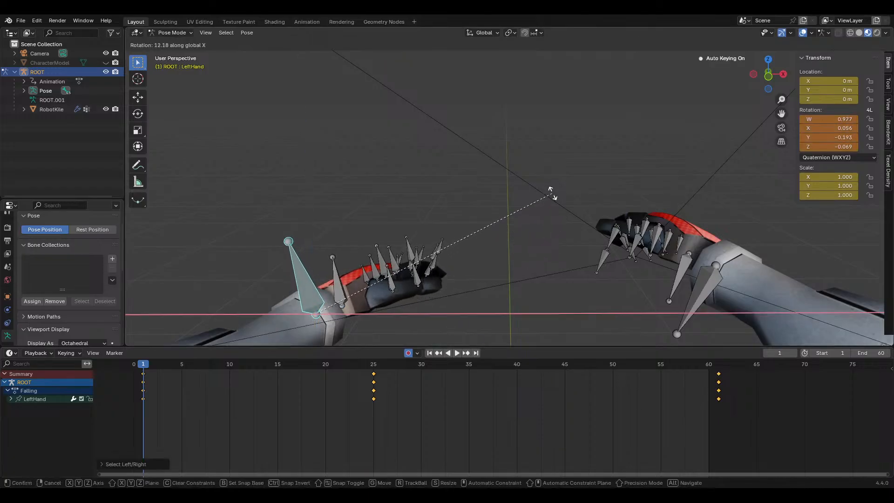
{"action": "left_click", "coordinate": [551, 183]}
Copy the left hand's frame 1 keyframe to frame 61 and play back the loop
{"action": "left_click", "coordinate": [145, 368]}
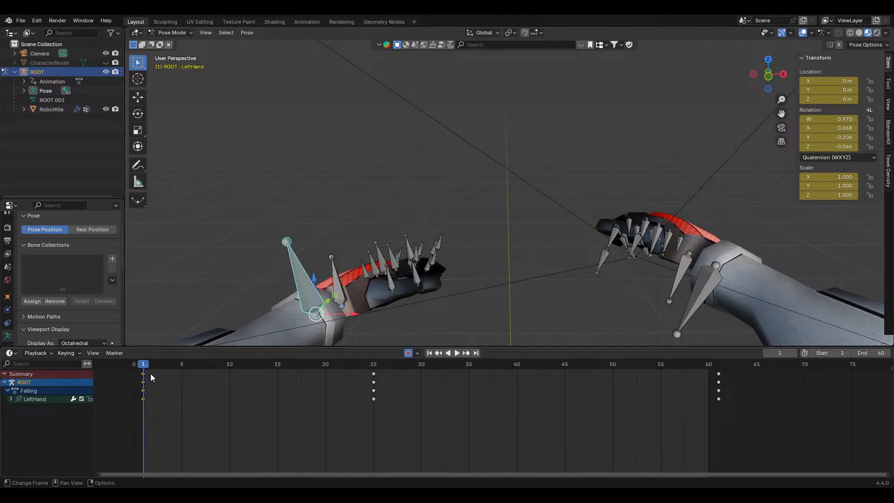
{"action": "left_click", "coordinate": [718, 366]}
{"action": "key", "text": "ctrl+v"}
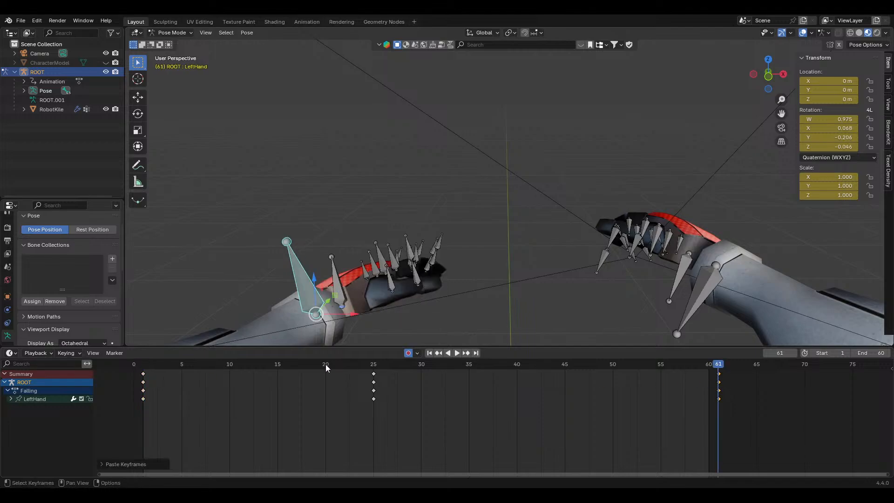
{"action": "key", "text": "space"}
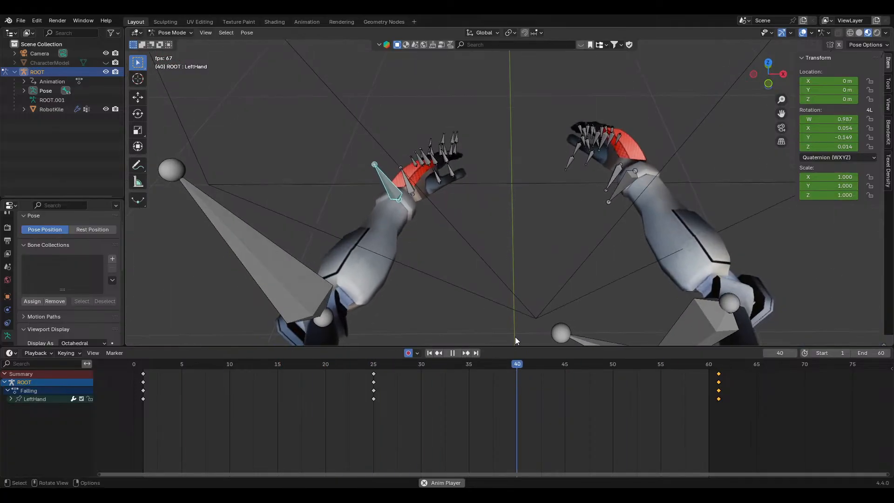
{"action": "left_click_drag", "start_coordinate": [374, 368], "coordinate": [304, 368]}
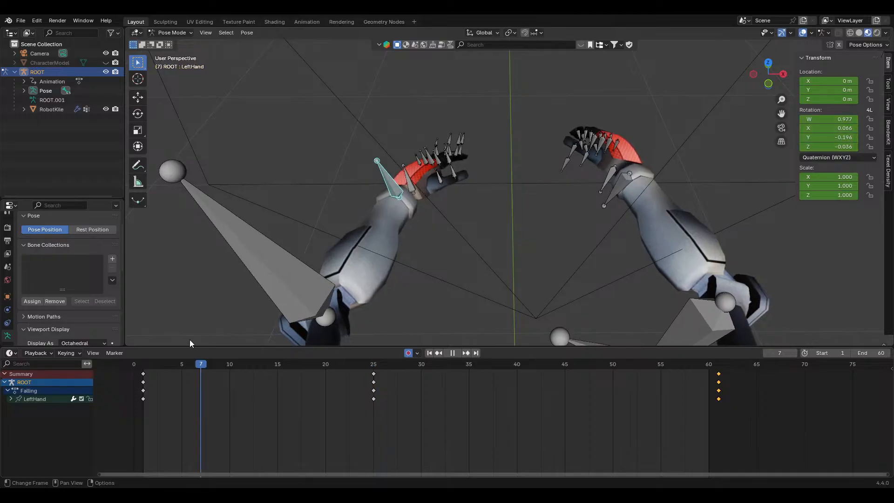
{"action": "key", "text": "space"}
Rotate the left hand bone around the global Z axis at frame 25 and scrub the surrounding frames
{"action": "left_click", "coordinate": [373, 366]}
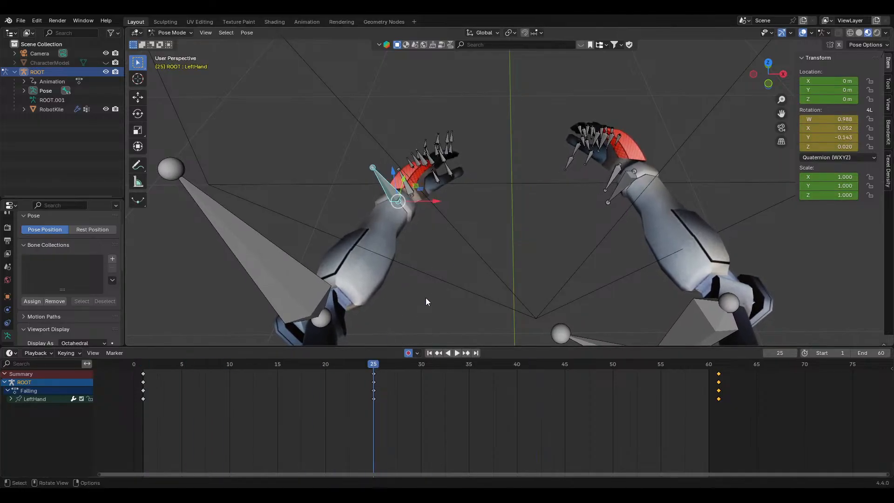
{"action": "key", "text": "r"}
{"action": "key", "text": "x"}
{"action": "key", "text": "z"}
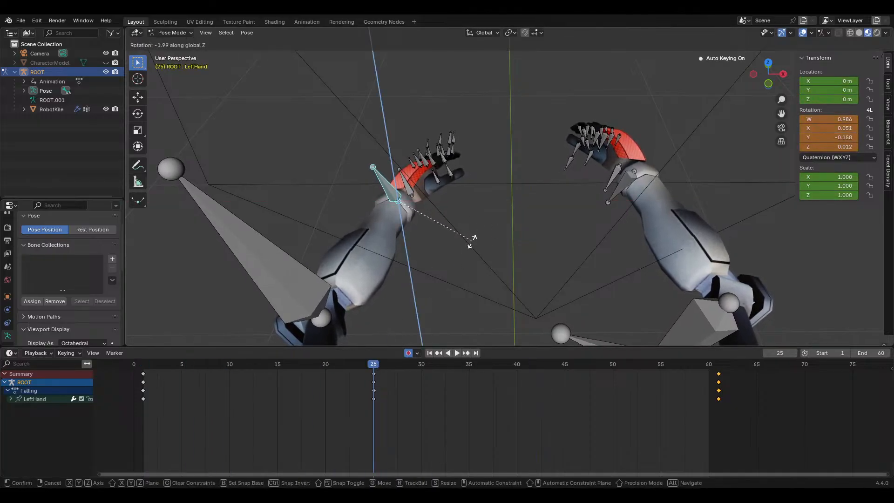
{"action": "left_click", "coordinate": [469, 246]}
{"action": "left_click_drag", "start_coordinate": [348, 364], "coordinate": [394, 362]}
Move the left hand's frame 25 keyframe to frame 20
{"action": "middle_click_drag", "start_coordinate": [456, 280], "coordinate": [496, 238]}
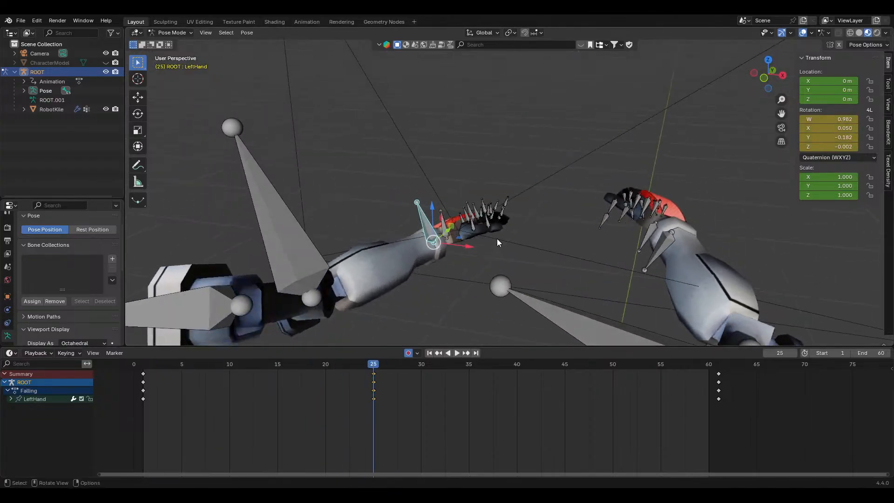
{"action": "scroll", "coordinate": [447, 289], "scroll_direction": "up", "scroll_amount": 4}
{"action": "left_click_drag", "start_coordinate": [298, 364], "coordinate": [375, 380]}
{"action": "key", "text": "g"}
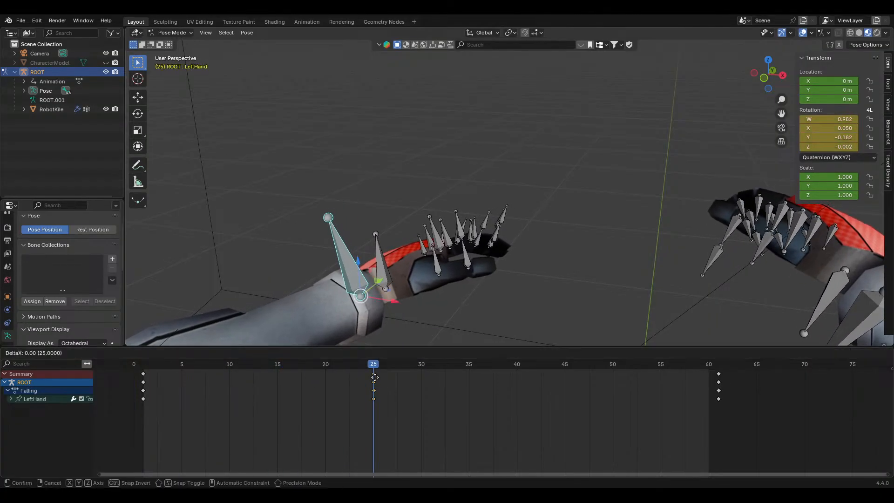
{"action": "left_click", "coordinate": [324, 374]}
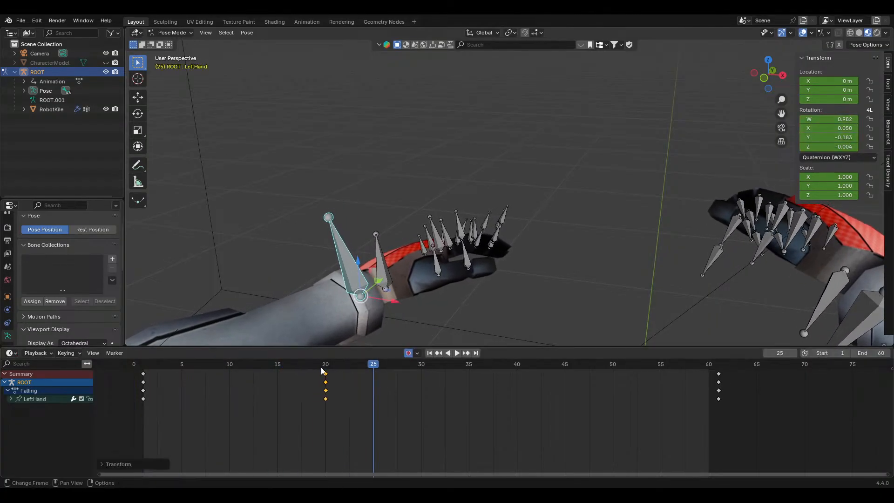
Copy the left hand's frame 20 keyframe and paste it at frame 30
{"action": "key", "text": "ctrl+c"}
{"action": "left_click_drag", "start_coordinate": [398, 362], "coordinate": [421, 368]}
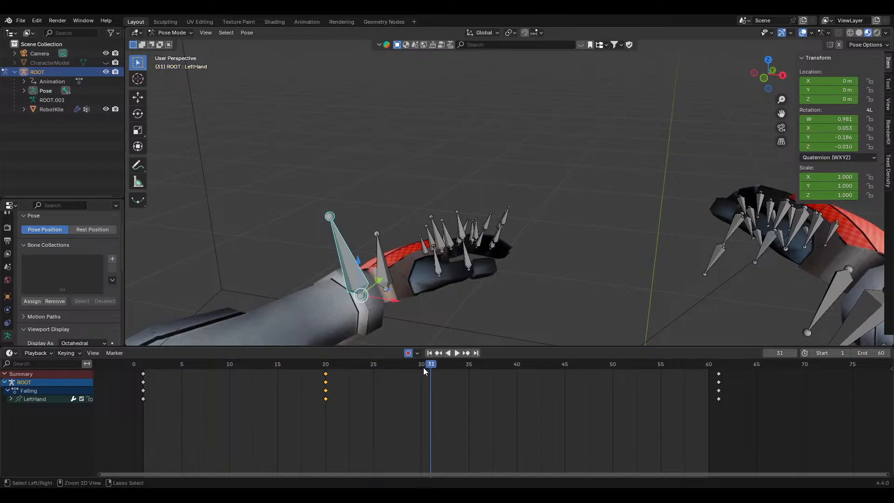
{"action": "key", "text": "ctrl+v"}
{"action": "left_click_drag", "start_coordinate": [331, 363], "coordinate": [417, 392]}
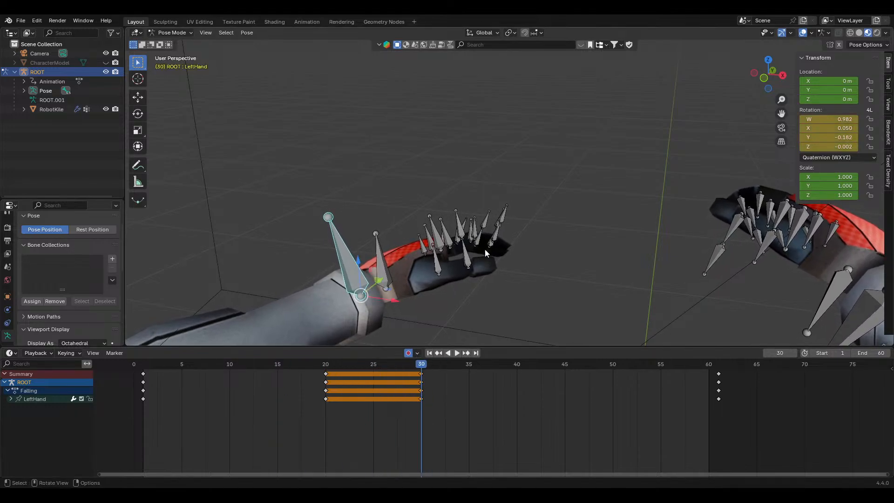
Rotate the left hand bone about -10° around the global Z axis at frame 30 and preview the motion
{"action": "key", "text": "r"}
{"action": "key", "text": "z"}
{"action": "left_click", "coordinate": [540, 263]}
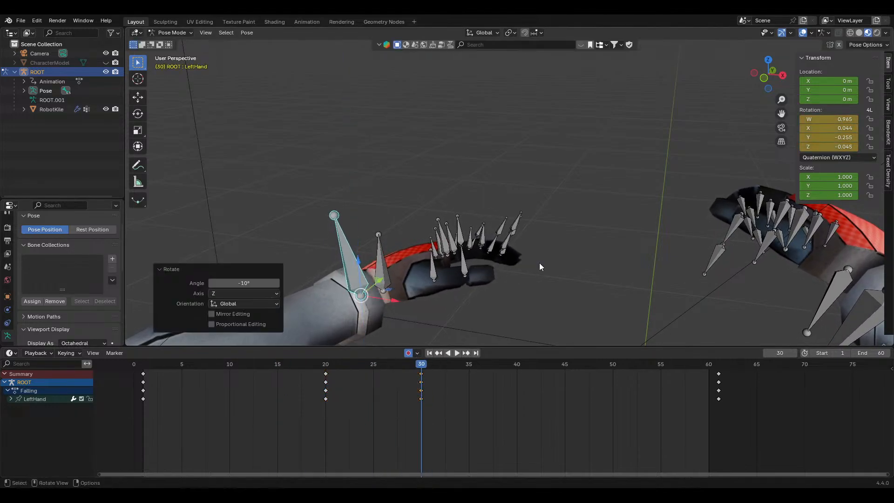
{"action": "key", "text": "space"}
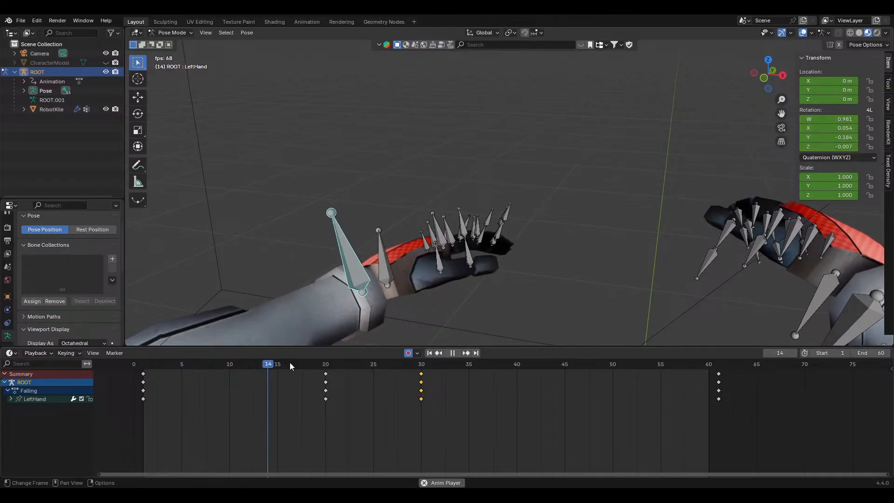
{"action": "key", "text": "space"}
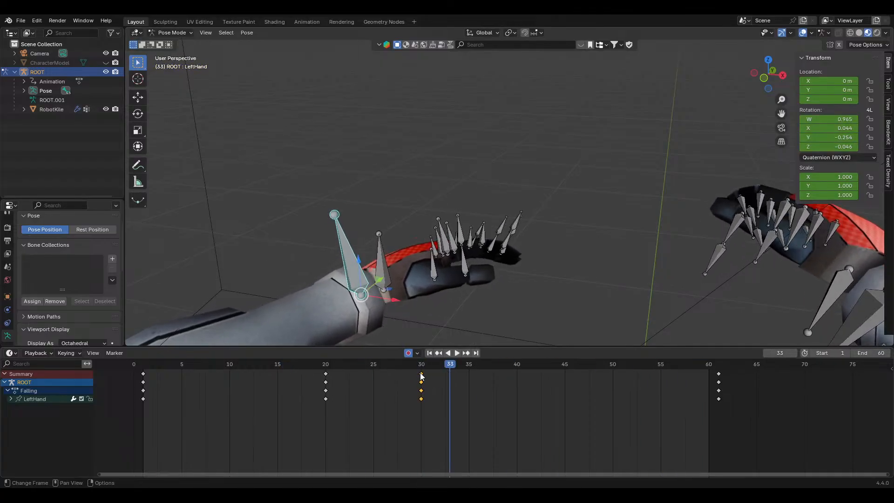
Move the left hand's frame 30 keyframe to frame 35 and on to frame 40, playing the animation after each move
{"action": "key", "text": "g"}
{"action": "left_click", "coordinate": [470, 378]}
{"action": "left_click", "coordinate": [216, 363]}
{"action": "key", "text": "space"}
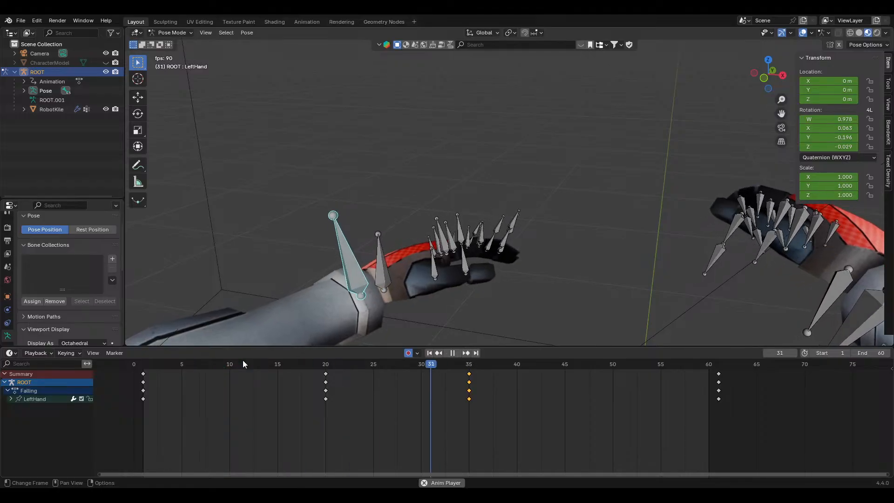
{"action": "key", "text": "space"}
{"action": "key", "text": "g"}
{"action": "left_click", "coordinate": [516, 371]}
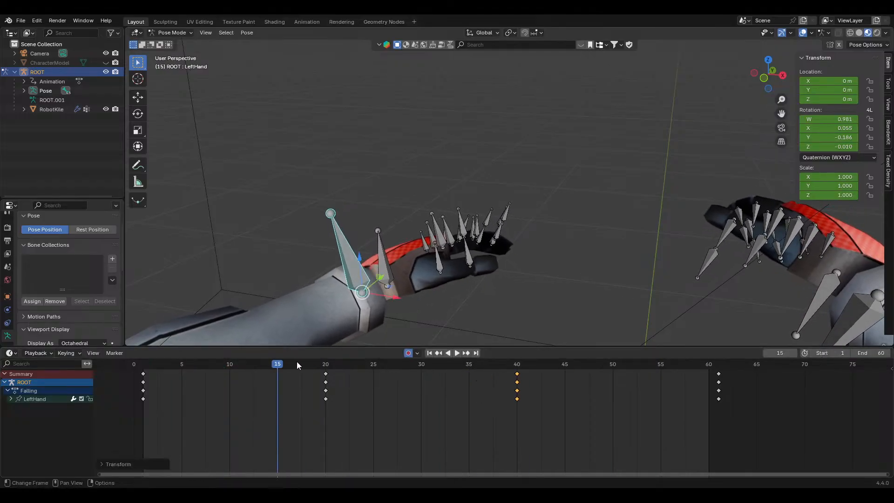
{"action": "key", "text": "space"}
Rotate the left hand bone around the global X axis at frame 40 and play the animation
{"action": "left_click", "coordinate": [518, 366]}
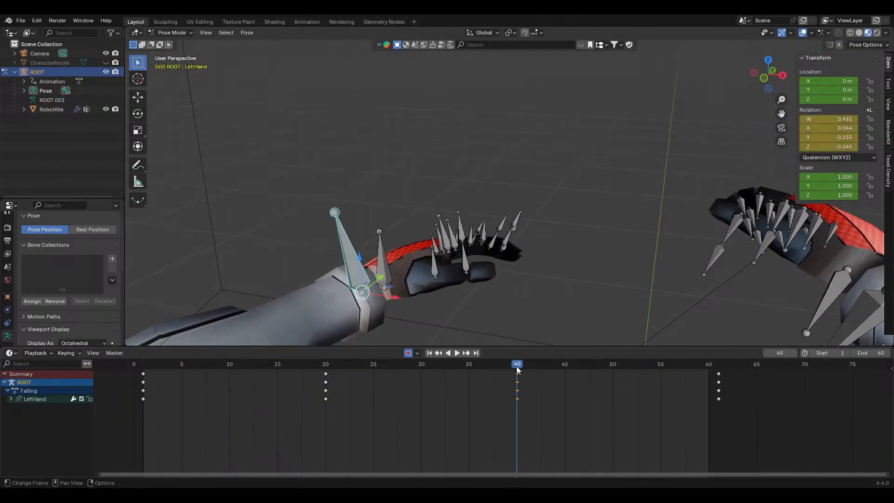
{"action": "key", "text": "r"}
{"action": "key", "text": "z"}
{"action": "key", "text": "x"}
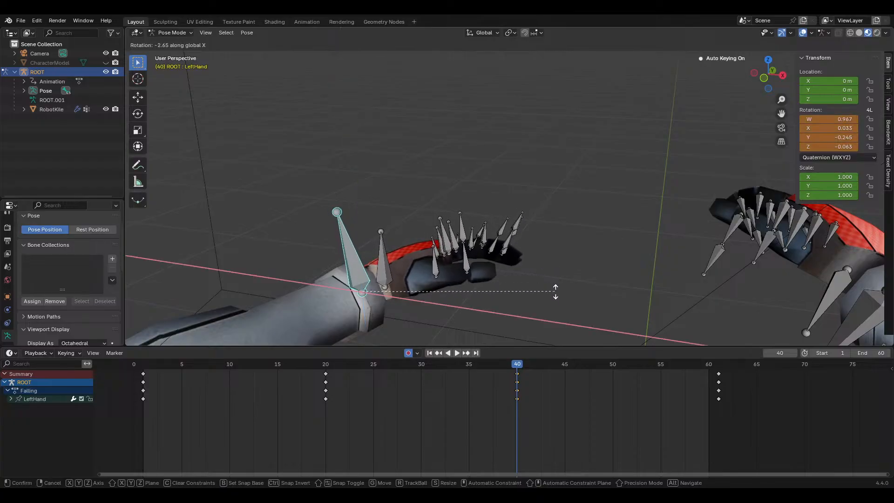
{"action": "left_click", "coordinate": [555, 278]}
{"action": "left_click", "coordinate": [279, 362]}
{"action": "key", "text": "space"}
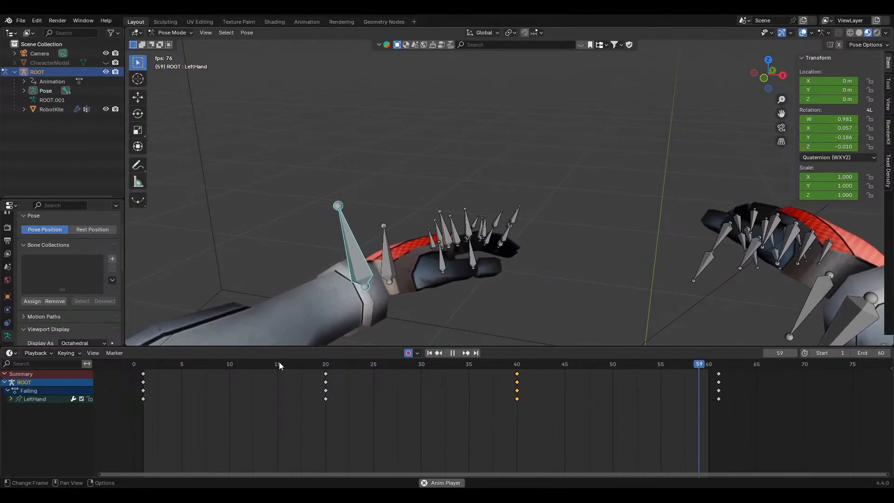
Select the right hand bone and rotate it about -6.1° around global X and 9.8° around global Z at frame 20
{"action": "scroll", "coordinate": [556, 293], "scroll_direction": "down", "scroll_amount": 4}
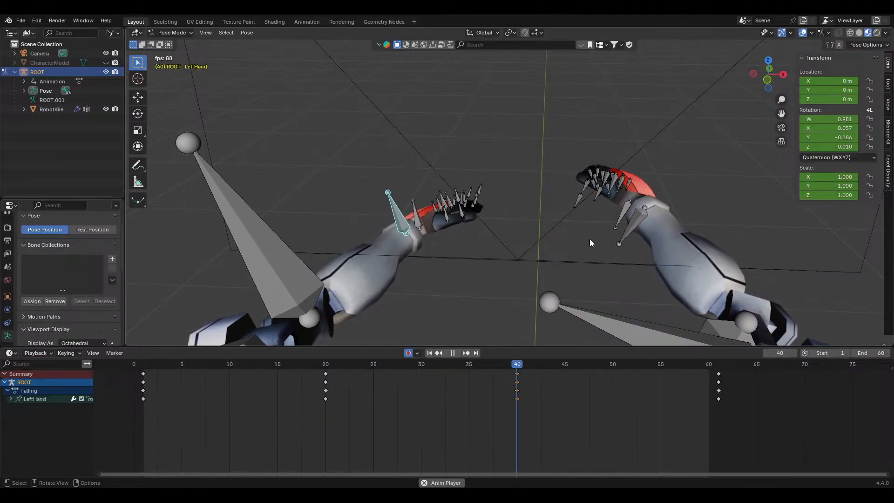
{"action": "left_click", "coordinate": [623, 216]}
{"action": "middle_click_drag", "start_coordinate": [512, 276], "coordinate": [555, 269]}
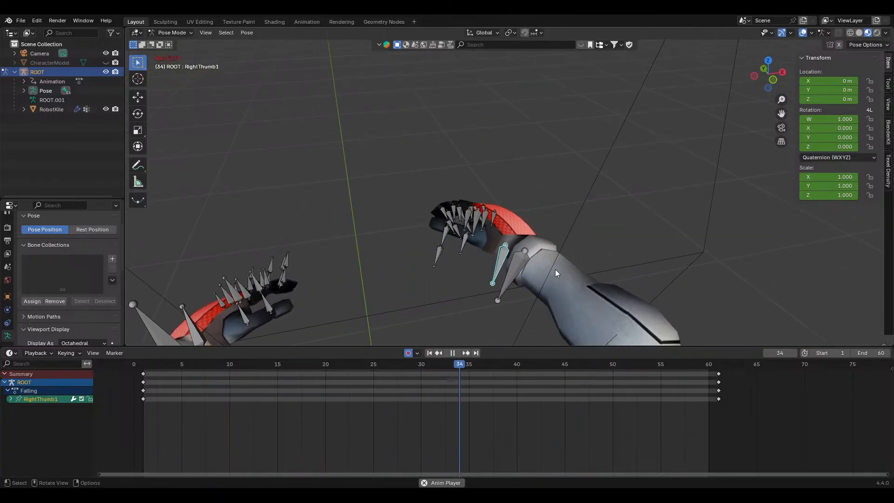
{"action": "left_click", "coordinate": [515, 275]}
{"action": "left_click_drag", "start_coordinate": [347, 368], "coordinate": [329, 367]}
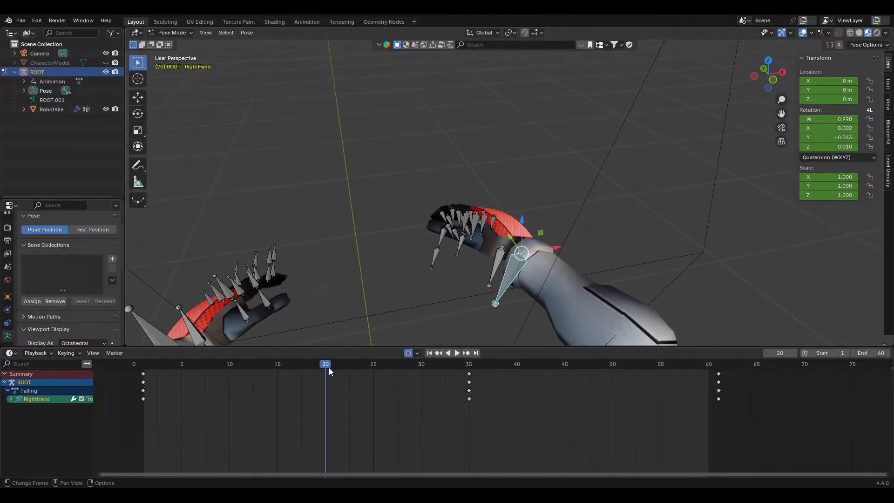
{"action": "key", "text": "space"}
{"action": "key", "text": "r"}
{"action": "key", "text": "x"}
{"action": "left_click", "coordinate": [619, 207]}
{"action": "key", "text": "r"}
{"action": "key", "text": "z"}
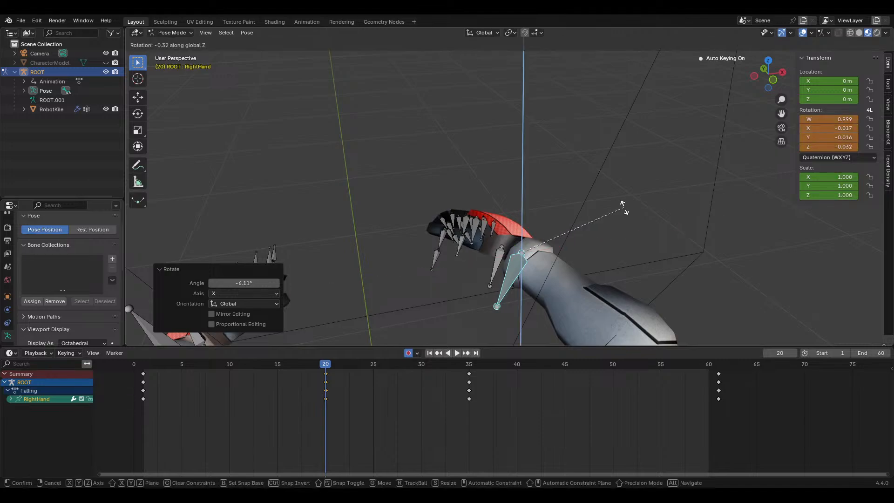
{"action": "left_click", "coordinate": [614, 191]}
Play and scrub the animation to check the right hand's motion around frame 20
{"action": "key", "text": "space"}
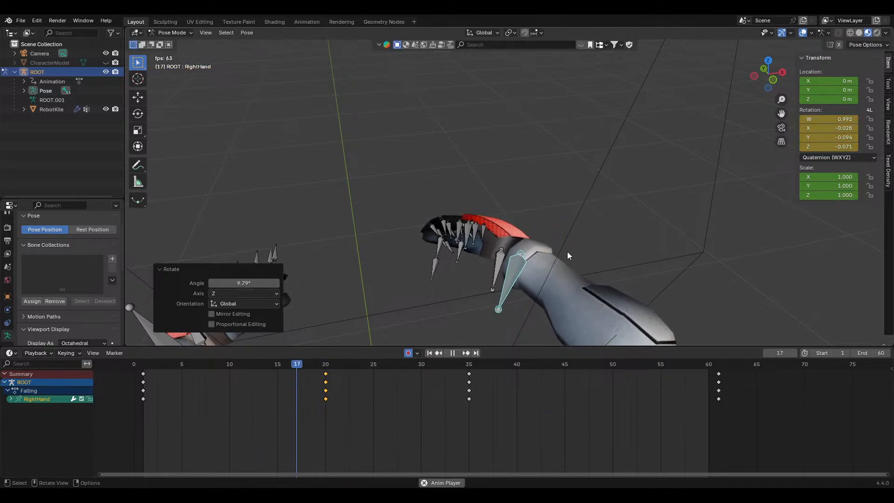
{"action": "key", "text": "space"}
{"action": "mouse_move", "coordinate": [299, 369]}
{"action": "left_mouse_down"}
{"action": "mouse_move", "coordinate": [129, 374]}
{"action": "mouse_move", "coordinate": [324, 359]}
{"action": "mouse_move", "coordinate": [599, 359]}
{"action": "mouse_move", "coordinate": [293, 373]}
{"action": "mouse_move", "coordinate": [436, 368]}
{"action": "mouse_move", "coordinate": [327, 369]}
{"action": "left_mouse_up"}
{"action": "left_click", "coordinate": [152, 367]}
{"action": "key", "text": "space"}
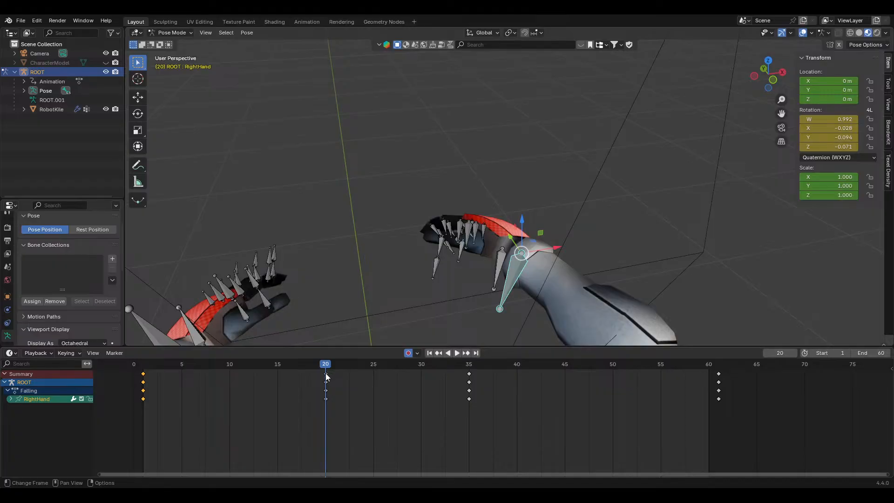
Rotate the right hand bone about 16.7° around global X and in the negative direction around global Z at frame 20
{"action": "left_click", "coordinate": [325, 375]}
{"action": "key", "text": "r"}
{"action": "key", "text": "x"}
{"action": "left_click", "coordinate": [580, 276]}
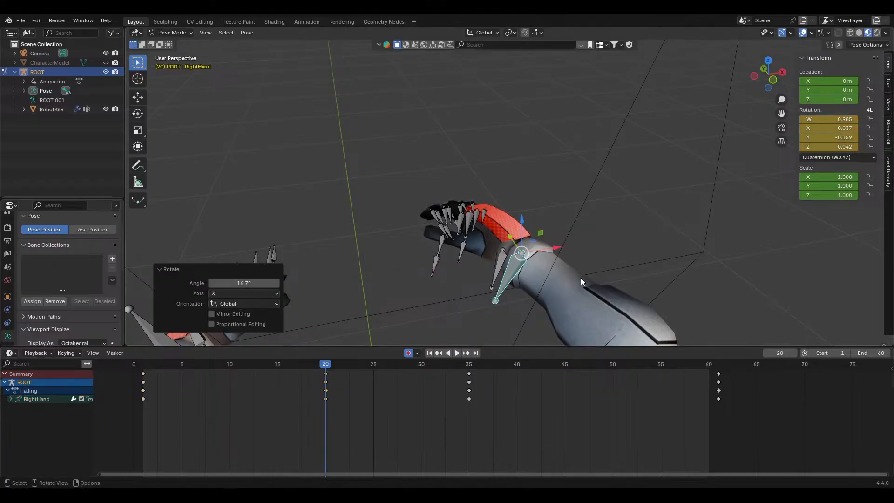
{"action": "key", "text": "r"}
{"action": "key", "text": "z"}
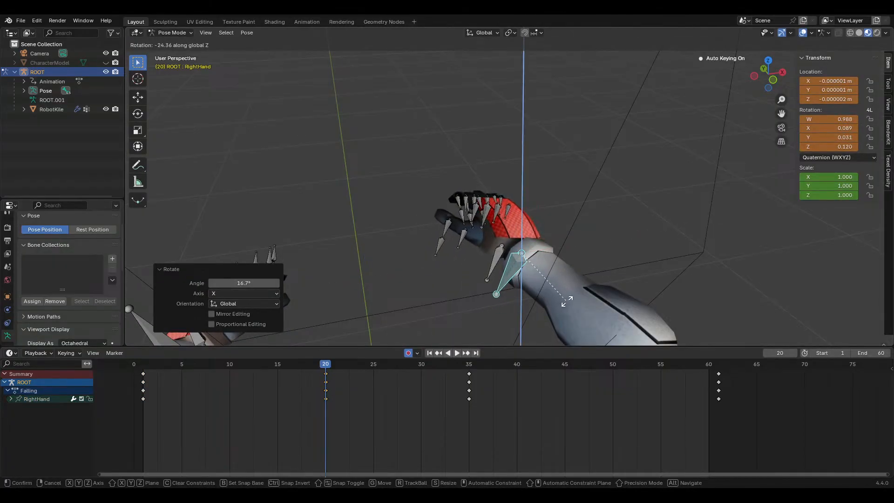
{"action": "left_click", "coordinate": [565, 302]}
Move the right hand's frame 35 keyframe to frame 40 and play the animation
{"action": "left_click_drag", "start_coordinate": [326, 366], "coordinate": [221, 377]}
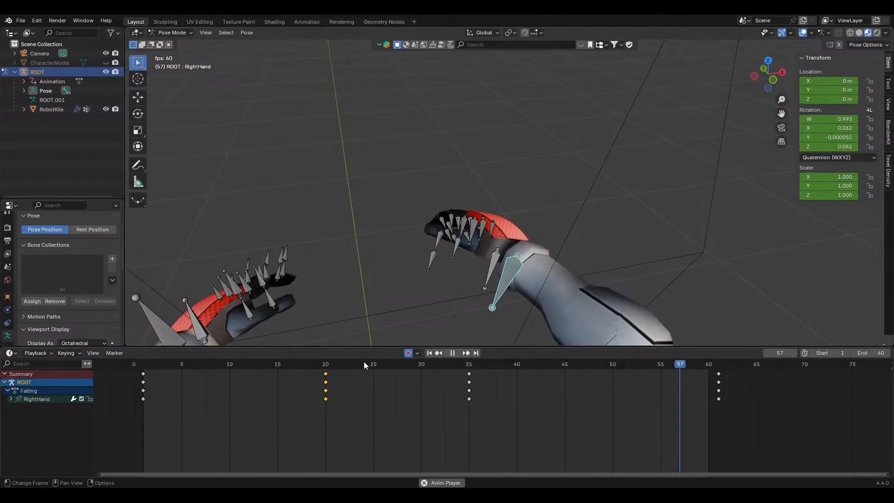
{"action": "key", "text": "space"}
{"action": "left_click", "coordinate": [470, 377]}
{"action": "left_click_drag", "start_coordinate": [469, 377], "coordinate": [517, 378]}
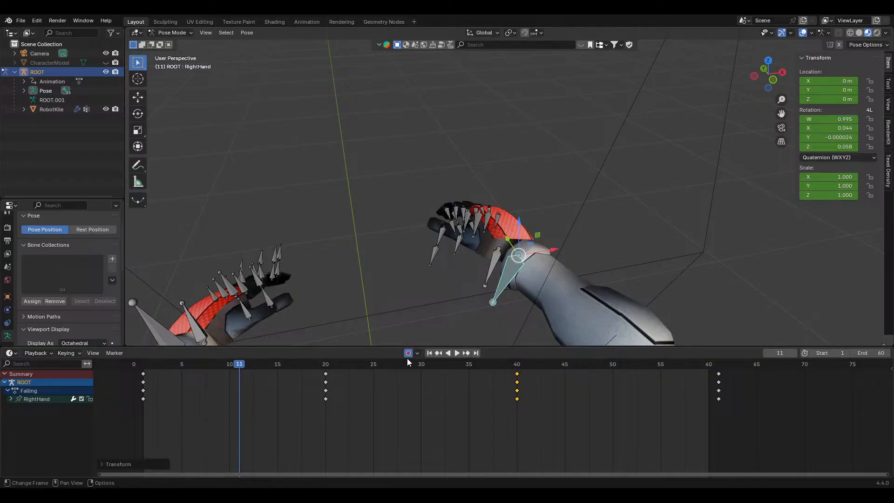
{"action": "key", "text": "space"}
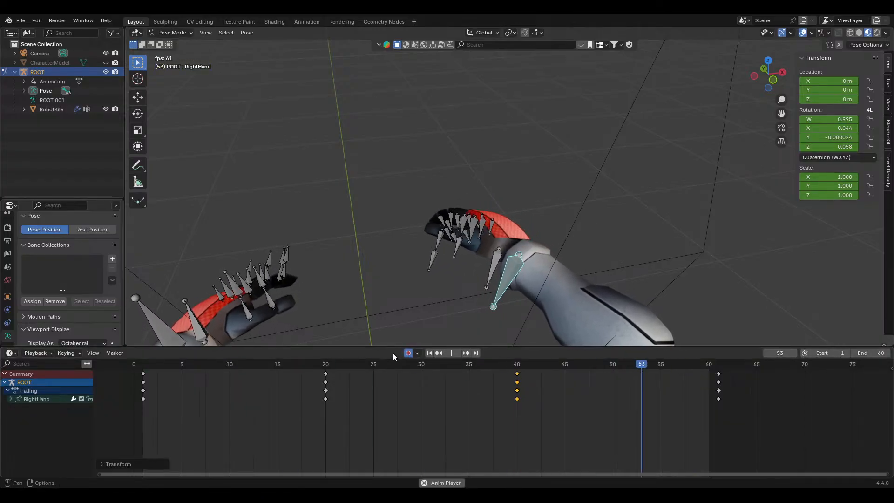
{"action": "key", "text": "space"}
Rotate the right hand bone about -5.7° around the global X axis at frame 20 and preview the motion
{"action": "left_click", "coordinate": [326, 374]}
{"action": "left_click_drag", "start_coordinate": [325, 365], "coordinate": [305, 373]}
{"action": "key", "text": "r"}
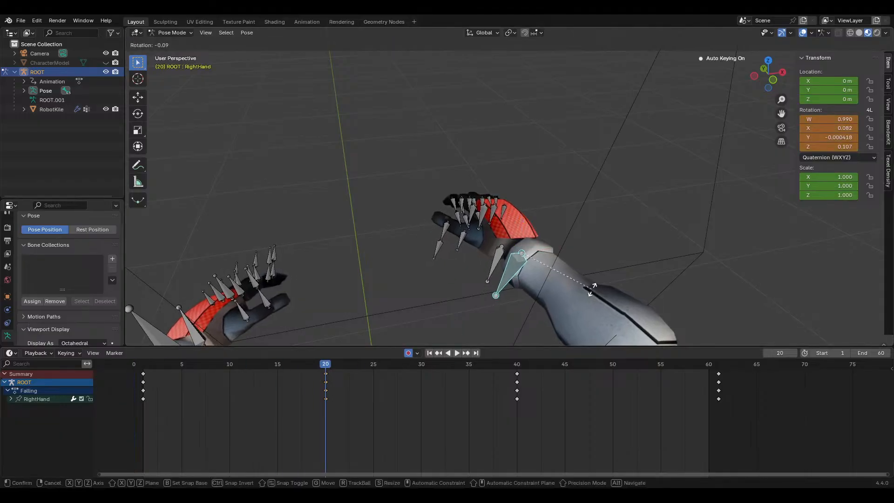
{"action": "key", "text": "x"}
{"action": "left_click", "coordinate": [593, 281]}
{"action": "key", "text": "space"}
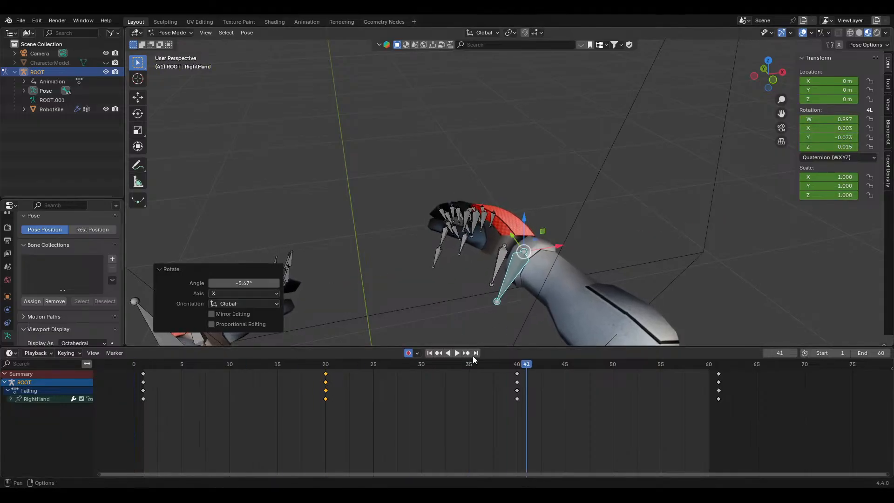
Rotate the right hand bone about -8.4° around the global Z axis at frame 40 and play the animation
{"action": "left_click", "coordinate": [518, 366]}
{"action": "key", "text": "r"}
{"action": "key", "text": "z"}
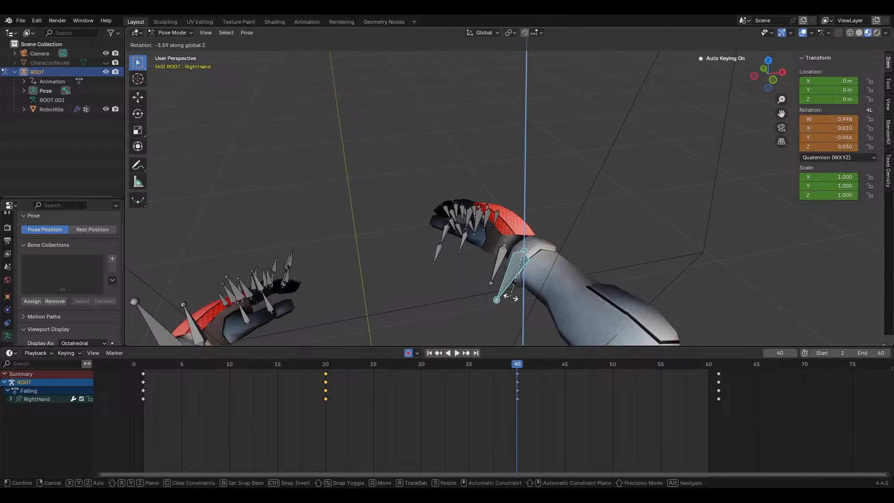
{"action": "left_click", "coordinate": [508, 301]}
{"action": "key", "text": "space"}
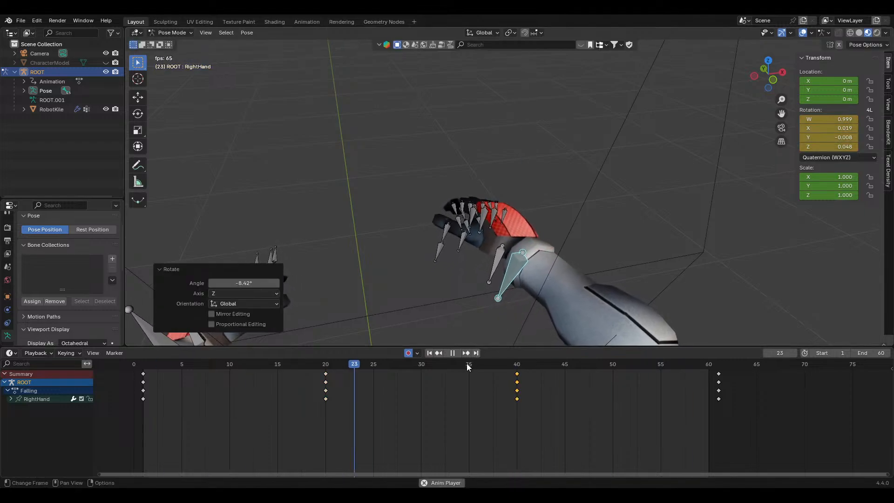
Rotate the right hand bone back about 2.75° around the global Z axis at frame 40
{"action": "key", "text": "r"}
{"action": "key", "text": "z"}
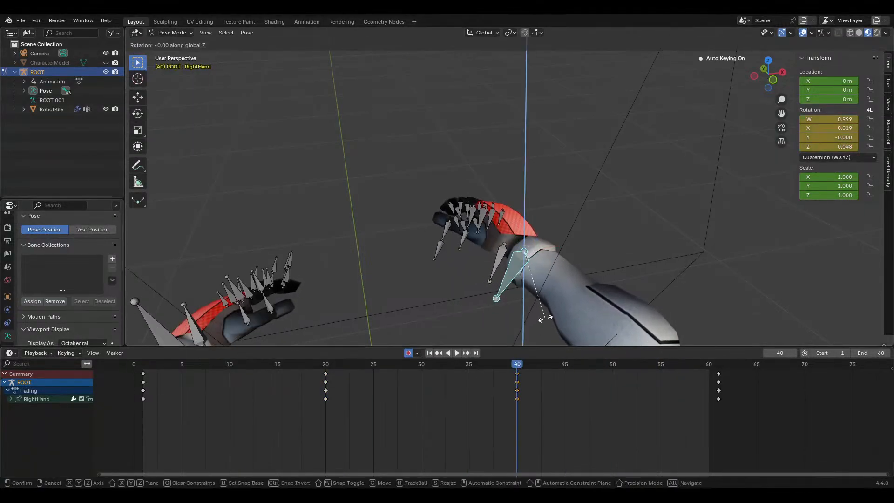
{"action": "left_click", "coordinate": [543, 322]}
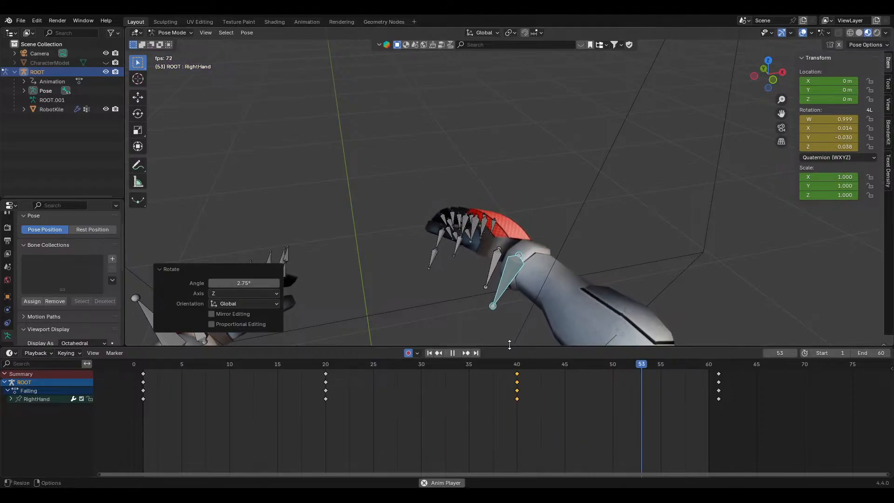
Try to rotate the right upper arm bone about 0.27° around the global X axis during playback
{"action": "scroll", "coordinate": [478, 307], "scroll_direction": "down", "scroll_amount": 4}
{"action": "middle_click_drag", "start_coordinate": [476, 306], "coordinate": [447, 300]}
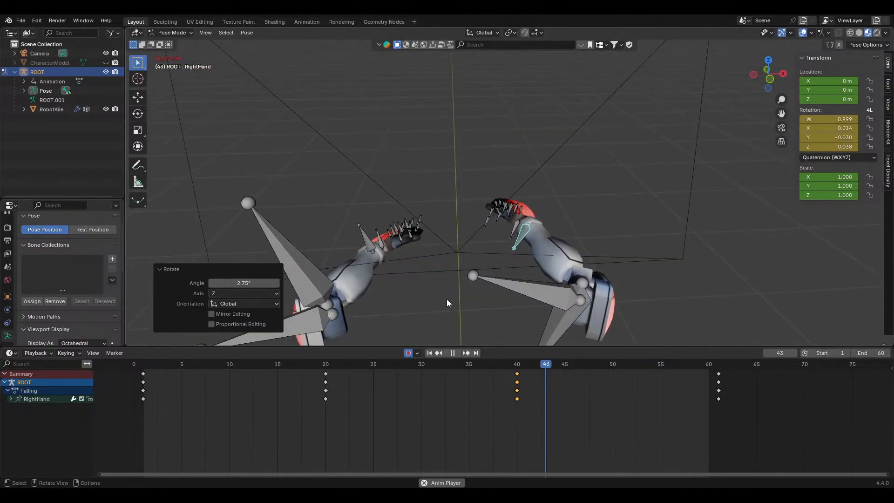
{"action": "left_click", "coordinate": [552, 309]}
{"action": "middle_click_drag", "start_coordinate": [663, 312], "coordinate": [648, 340]}
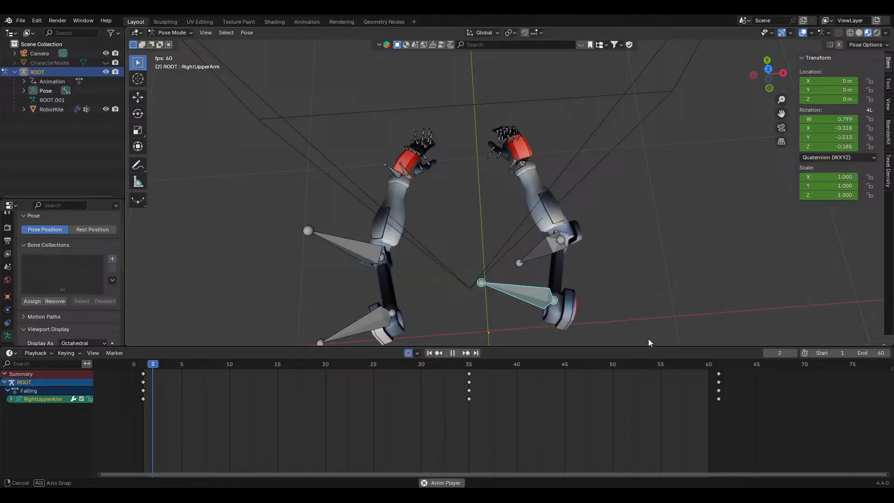
{"action": "key", "text": "r"}
{"action": "key", "text": "x"}
{"action": "left_click", "coordinate": [628, 315]}
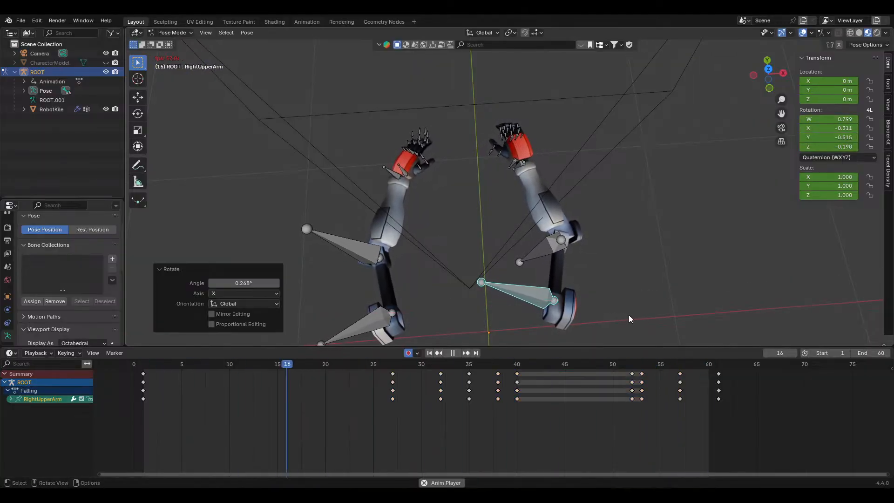
Try rotating the right upper arm bone about -4.4° around the global Z axis at frame 20
{"action": "mouse_move", "coordinate": [326, 365]}
{"action": "left_mouse_down"}
{"action": "mouse_move", "coordinate": [312, 366]}
{"action": "mouse_move", "coordinate": [339, 368]}
{"action": "left_mouse_up"}
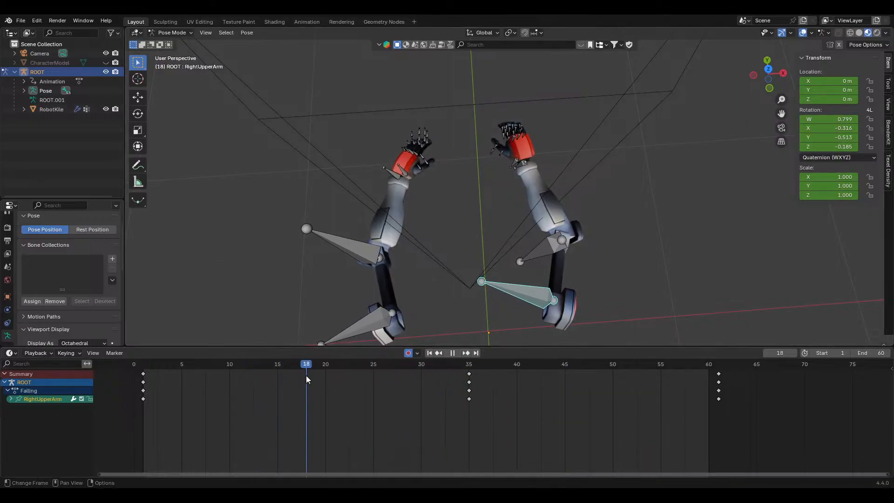
{"action": "key", "text": "r"}
{"action": "key", "text": "x"}
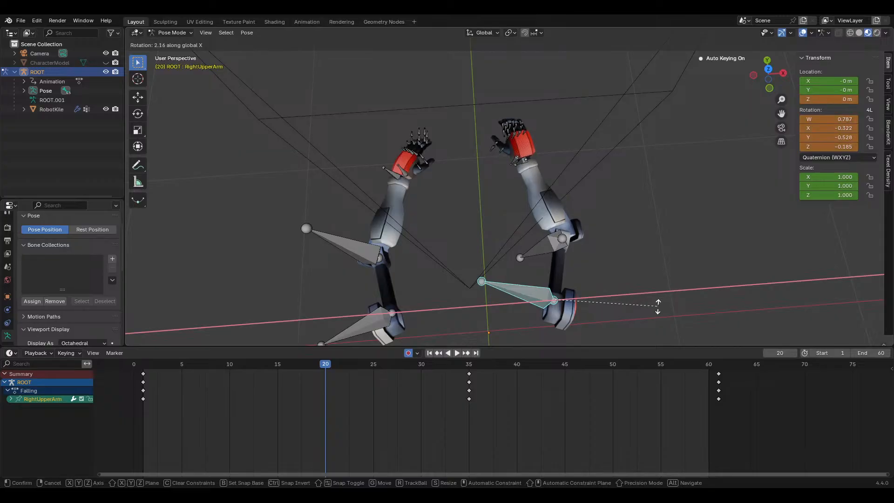
{"action": "key", "text": "z"}
{"action": "left_click", "coordinate": [647, 320]}
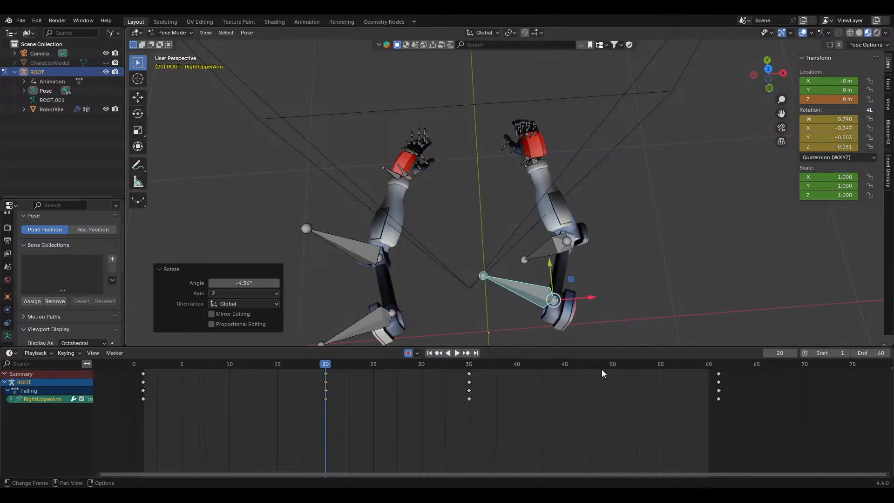
Try rotating the right upper arm bone about 1.45° around the global Z axis at frame 49 and preview it
{"action": "left_click", "coordinate": [603, 373]}
{"action": "key", "text": "r"}
{"action": "key", "text": "z"}
{"action": "left_click", "coordinate": [665, 322]}
{"action": "key", "text": "space"}
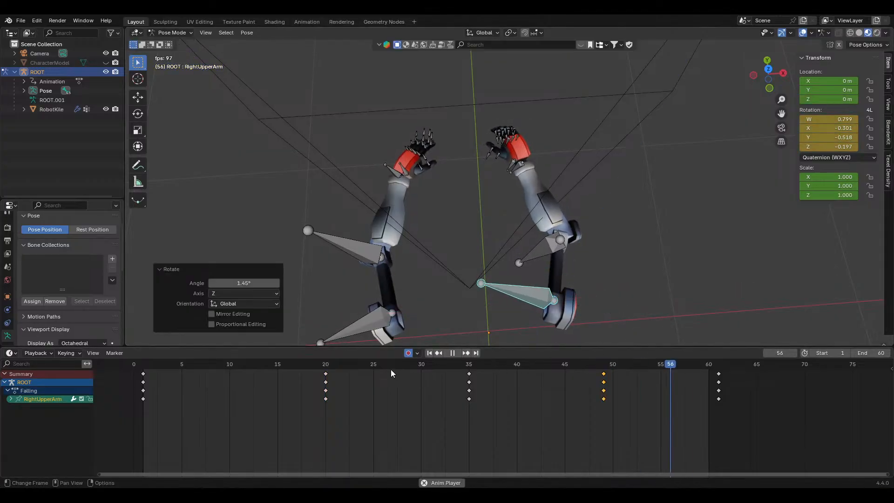
{"action": "key", "text": "space"}
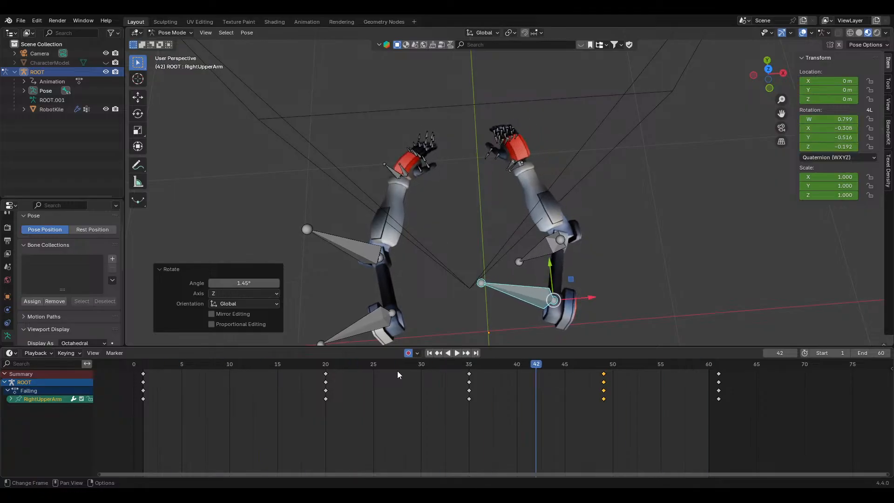
Play the motion and rotate the right upper arm bone about 4.75° around the global Z axis at frame 20
{"action": "left_click", "coordinate": [164, 366]}
{"action": "key", "text": "space"}
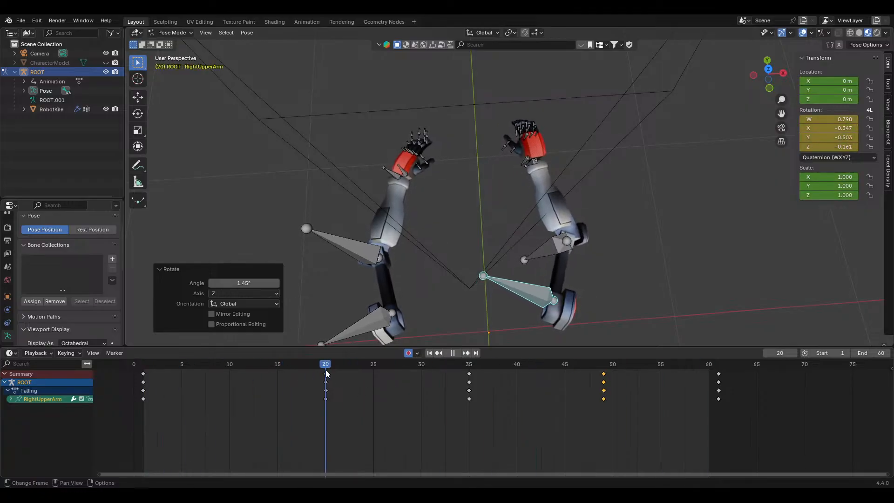
{"action": "key", "text": "space"}
{"action": "key", "text": "r"}
{"action": "key", "text": "z"}
{"action": "left_click", "coordinate": [703, 305]}
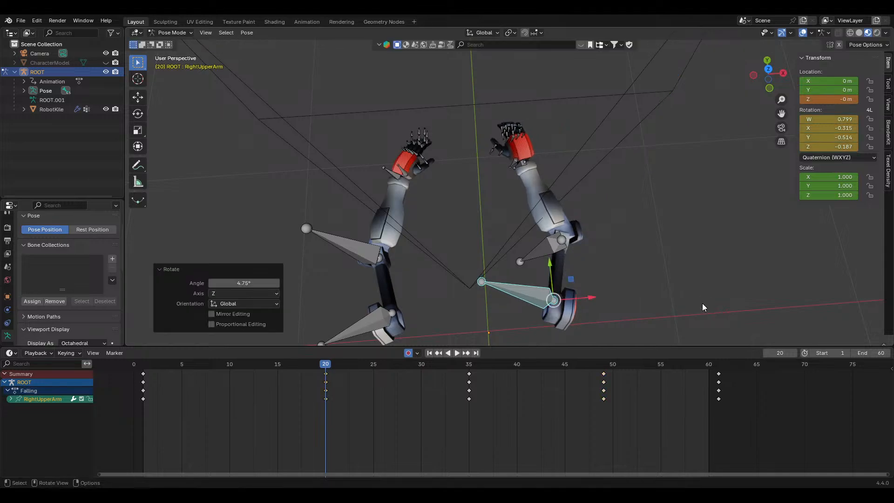
Preview the animation and remove the right upper arm's added keyframes at frames 20 and 49
{"action": "key", "text": "space"}
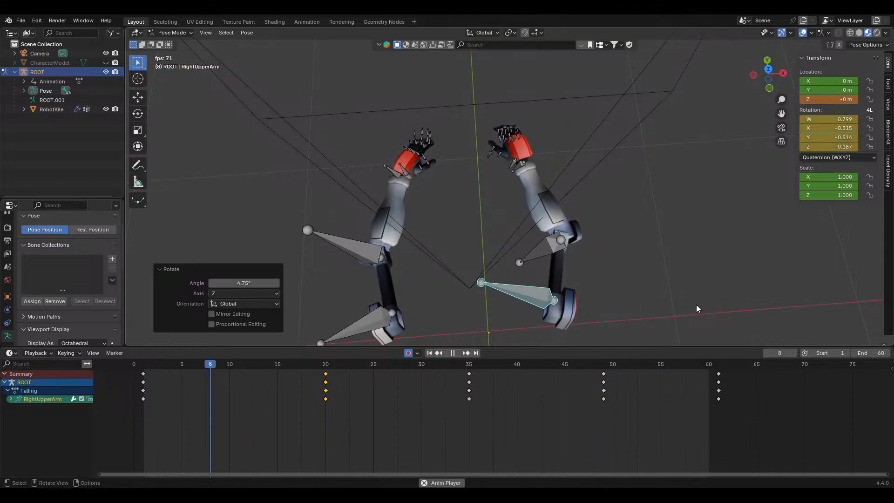
{"action": "key", "text": "space"}
{"action": "left_click", "coordinate": [332, 392]}
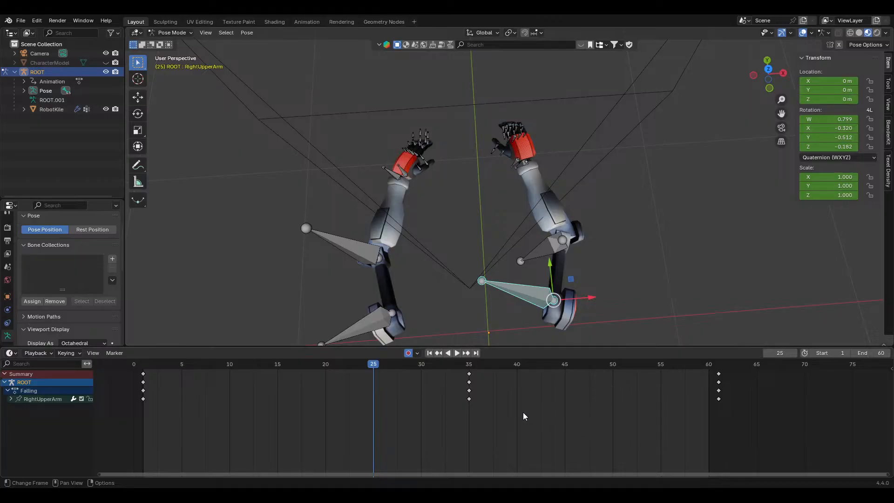
Select all bones with their keyframes, set the interpolation mode to Bézier and play the animation
{"action": "key", "text": "a"}
{"action": "key", "text": "a"}
{"action": "right_click", "coordinate": [423, 409]}
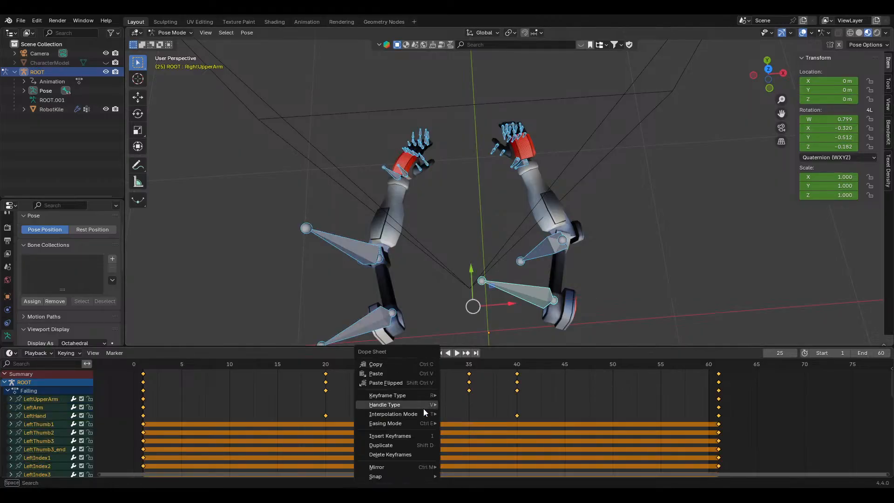
{"action": "mouse_move", "coordinate": [418, 416]}
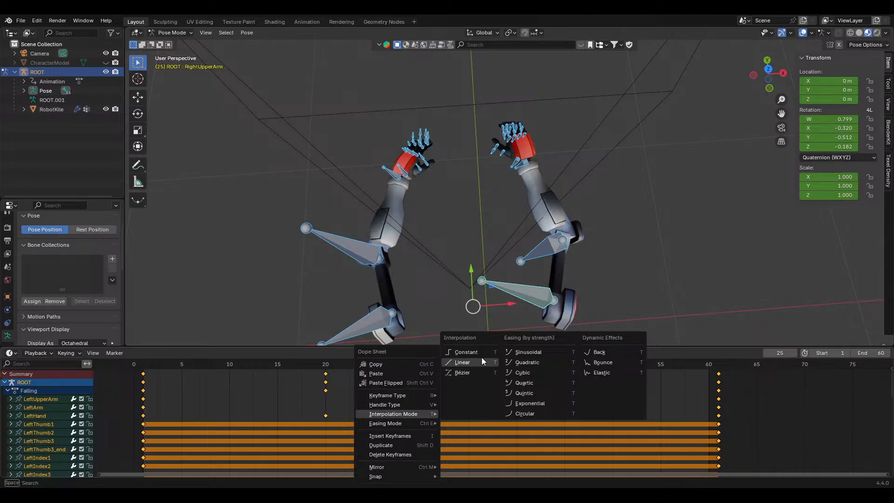
{"action": "left_click", "coordinate": [481, 372]}
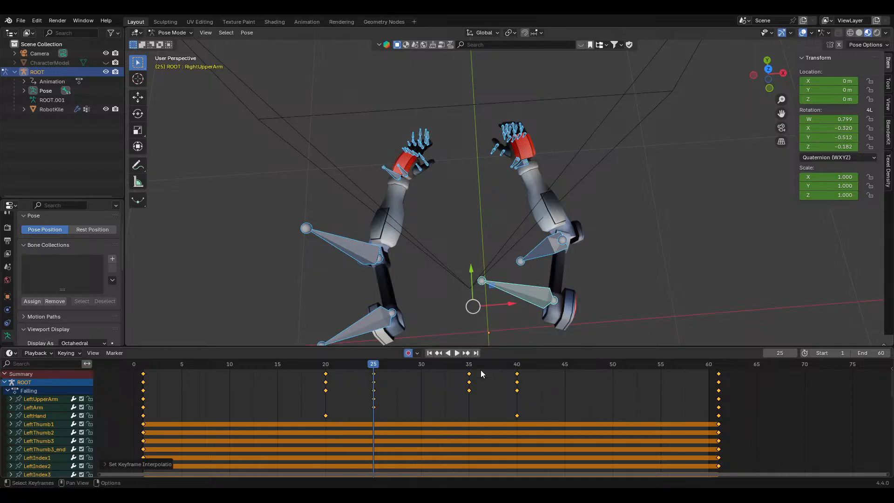
{"action": "key", "text": "space"}
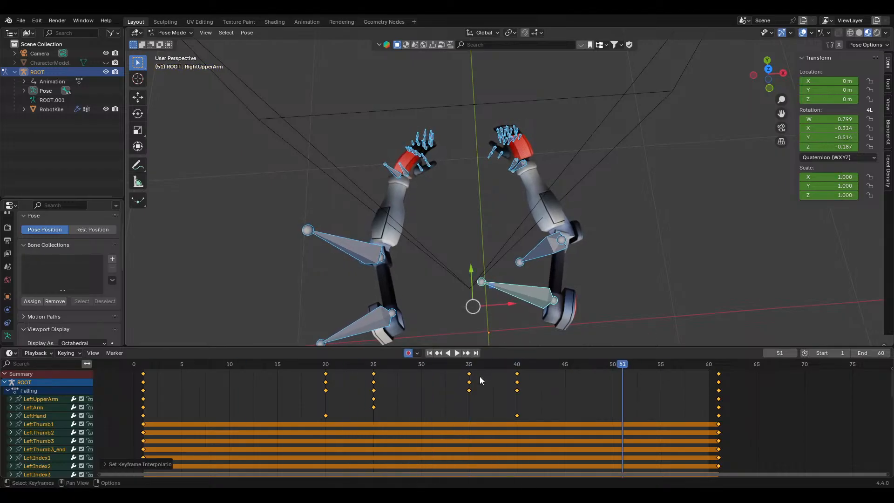
Try Linear interpolation on all keyframes, preview the playback and undo the change
{"action": "right_click", "coordinate": [455, 409]}
{"action": "mouse_move", "coordinate": [456, 409]}
{"action": "left_click", "coordinate": [497, 358]}
{"action": "key", "text": "space"}
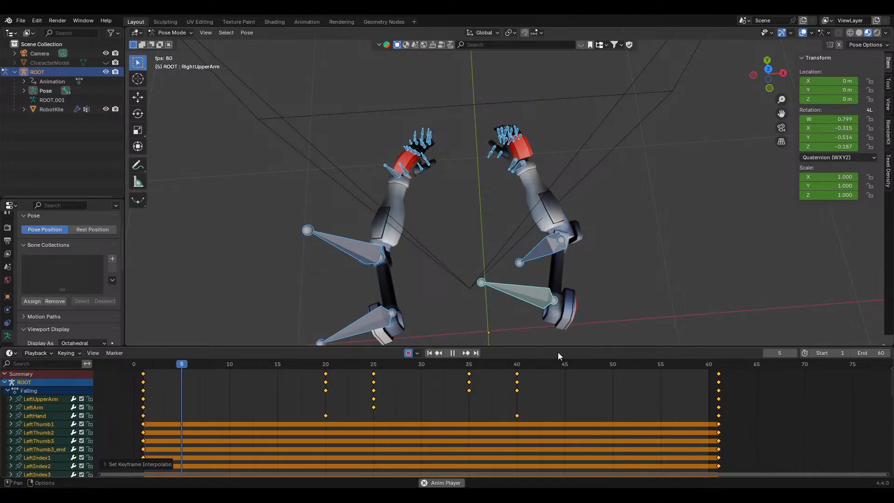
{"action": "key", "text": "space"}
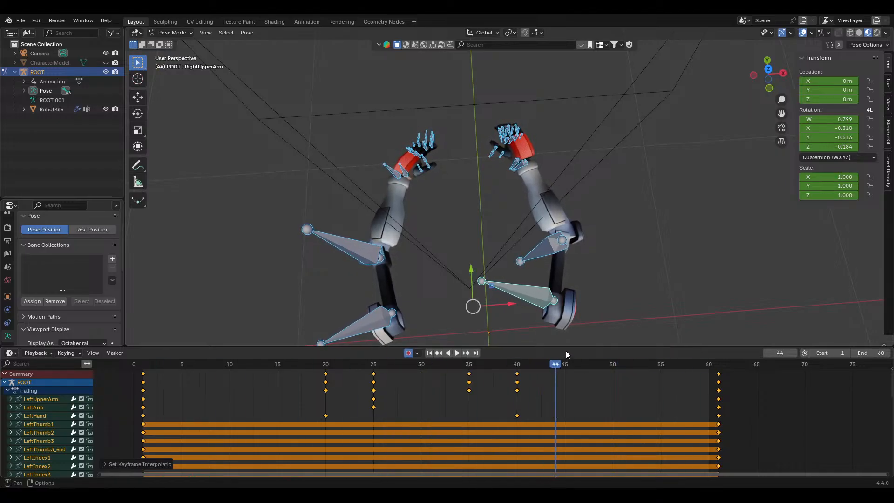
{"action": "key", "text": "ctrl+z"}
Set all selected keyframes to Bézier interpolation again and preview the motion
{"action": "right_click", "coordinate": [466, 377]}
{"action": "mouse_move", "coordinate": [471, 375]}
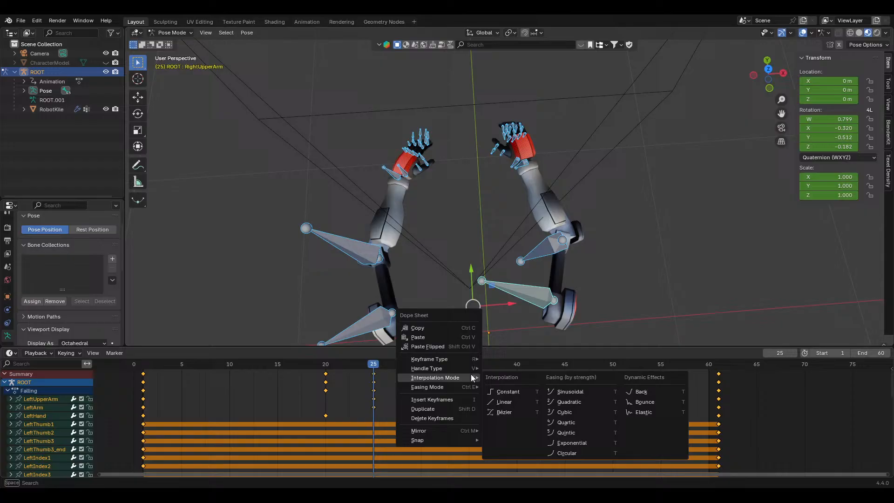
{"action": "left_click", "coordinate": [505, 413]}
{"action": "key", "text": "space"}
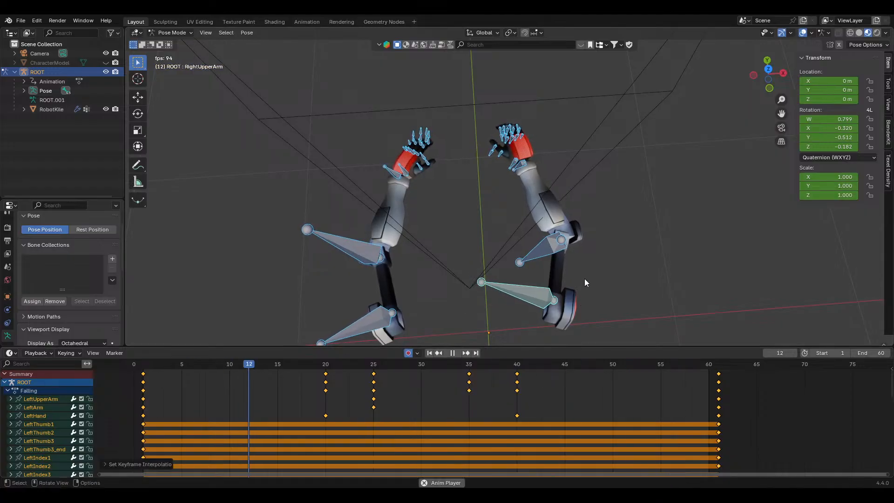
{"action": "key", "text": "Escape"}
Set all selected keyframes to Linear interpolation and preview the animation
{"action": "right_click", "coordinate": [424, 396]}
{"action": "mouse_move", "coordinate": [425, 397]}
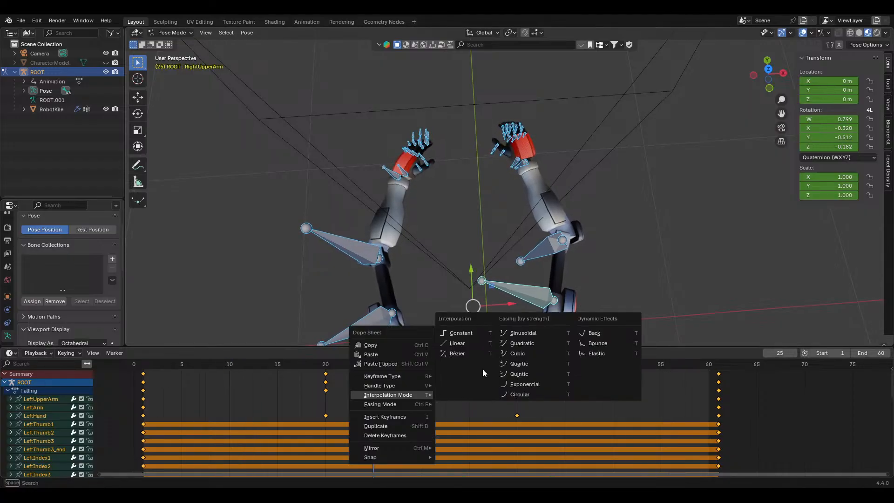
{"action": "left_click", "coordinate": [477, 341]}
{"action": "key", "text": "space"}
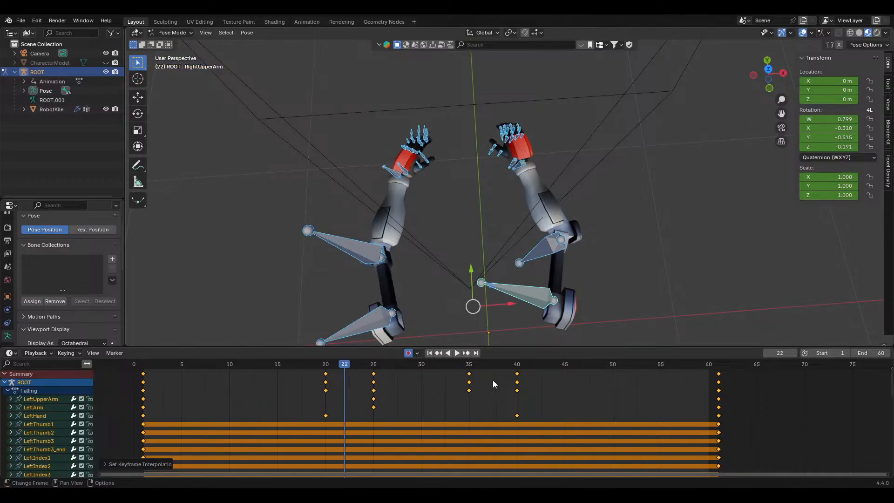
{"action": "key", "text": "Escape"}
Play the looping animation and examine the motion of both arms from several angles
{"action": "key", "text": "space"}
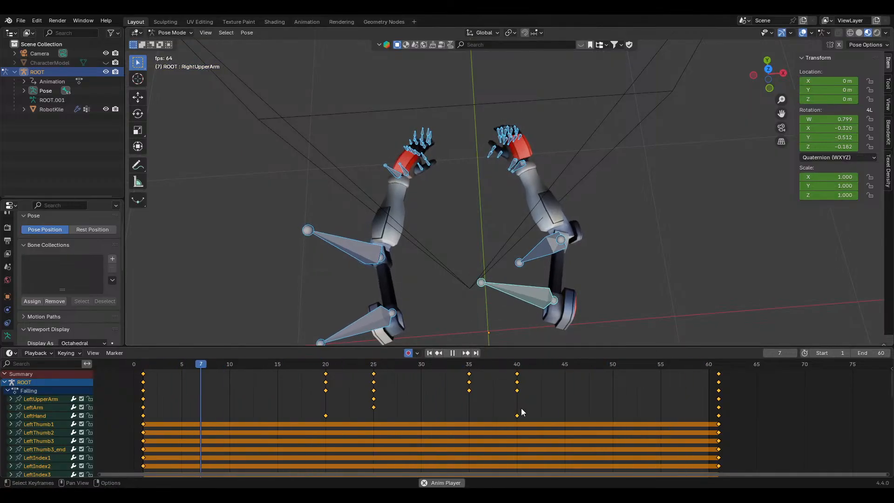
{"action": "key", "text": "space"}
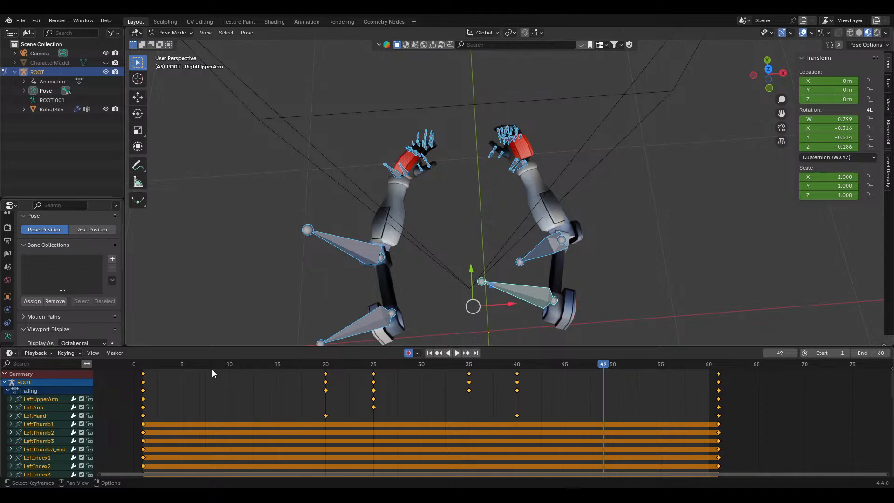
{"action": "key", "text": "space"}
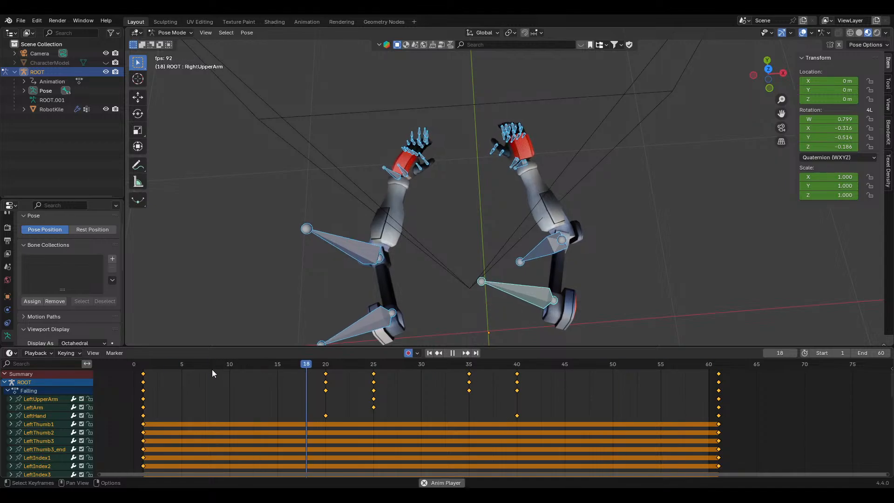
{"action": "middle_click_drag", "start_coordinate": [636, 239], "coordinate": [603, 187]}
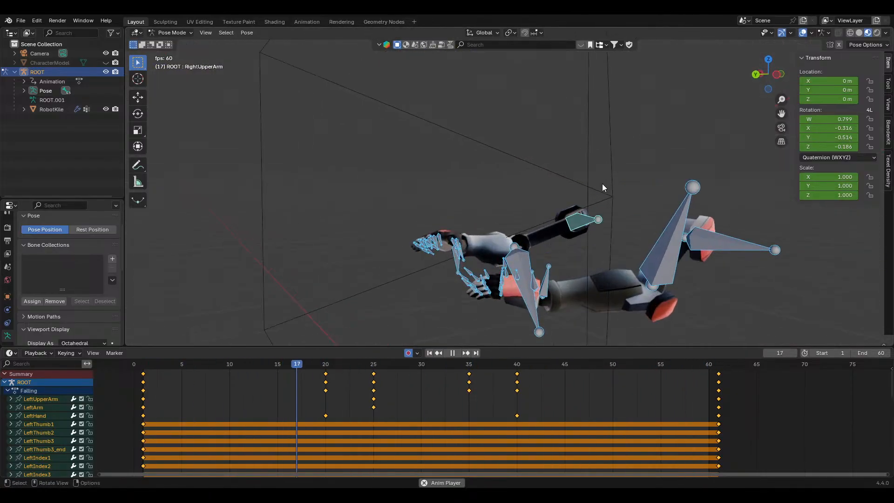
{"action": "middle_click_drag", "start_coordinate": [591, 235], "coordinate": [606, 259]}
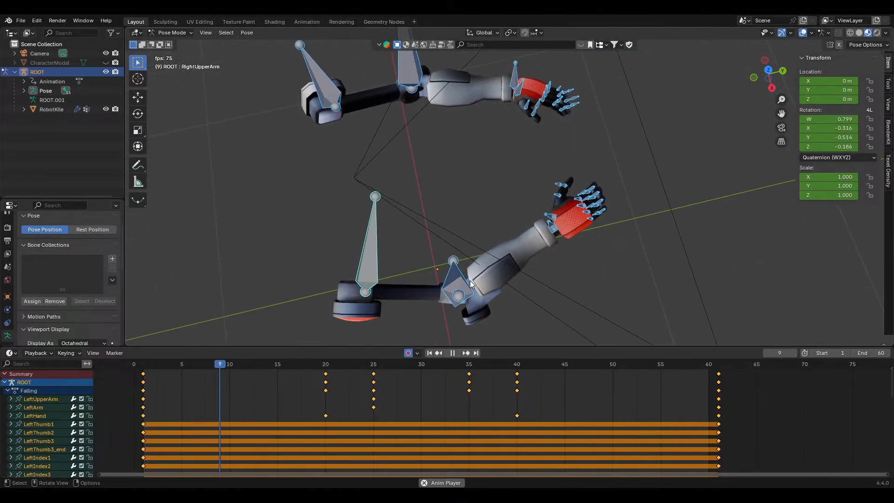
{"action": "key", "text": "space"}
Rotate the right forearm bone (RightArm) about 16.6° around the global Z axis at frame 20
{"action": "left_click", "coordinate": [489, 282]}
{"action": "middle_click_drag", "start_coordinate": [488, 283], "coordinate": [591, 257]}
{"action": "left_click_drag", "start_coordinate": [442, 364], "coordinate": [109, 360]}
{"action": "key", "text": "space"}
{"action": "left_click_drag", "start_coordinate": [220, 366], "coordinate": [326, 366]}
{"action": "key", "text": "space"}
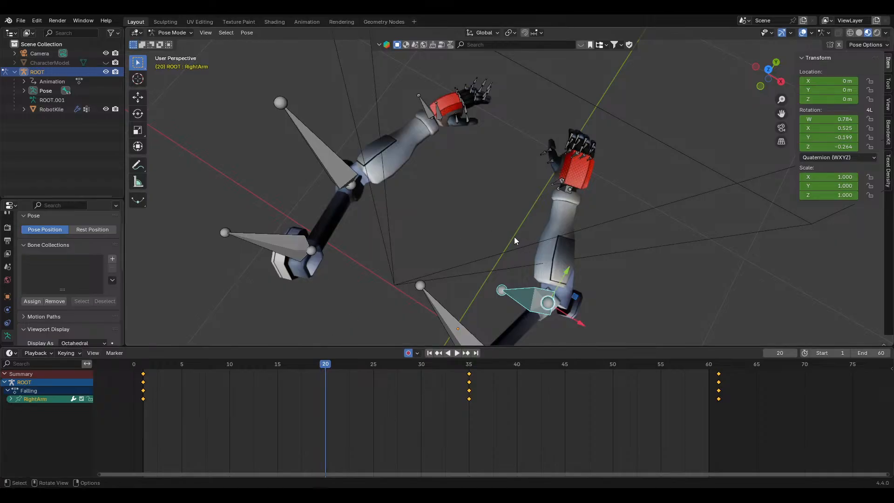
{"action": "middle_click_drag", "start_coordinate": [515, 237], "coordinate": [573, 225]}
{"action": "key", "text": "r"}
{"action": "key", "text": "z"}
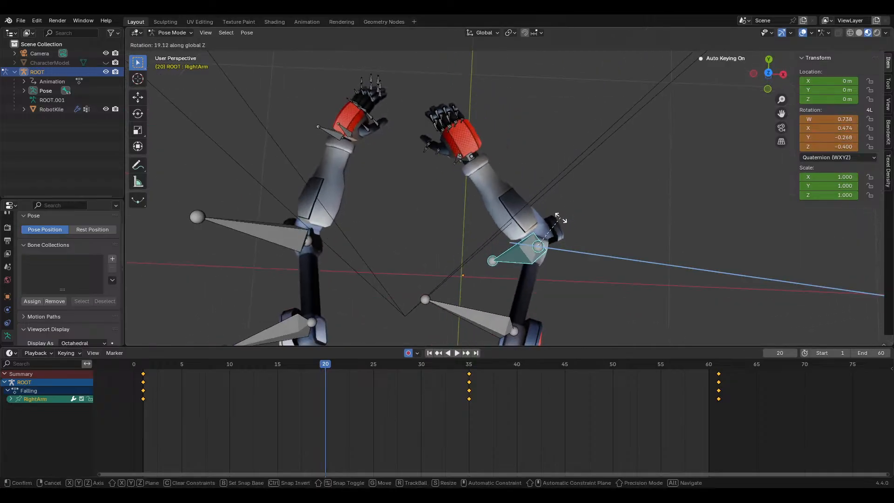
{"action": "left_click", "coordinate": [507, 258]}
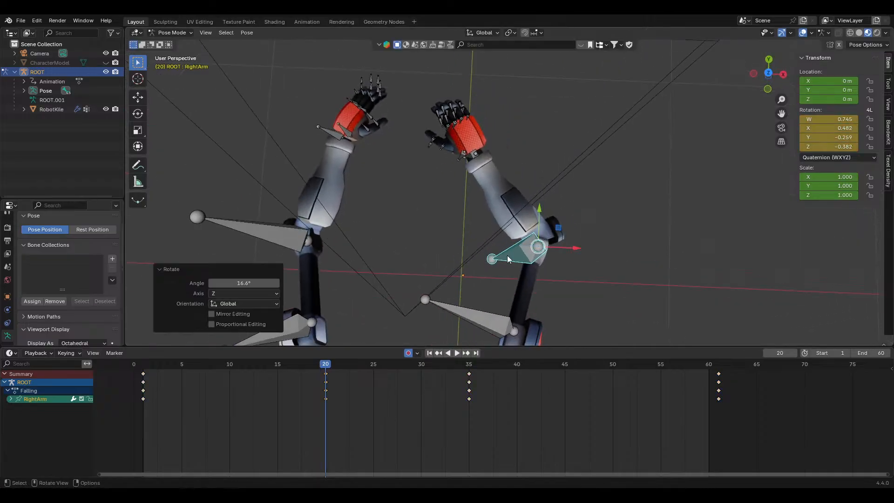
Rotate the right forearm bone again around the global Z axis at frame 20 and preview the motion
{"action": "key", "text": "r"}
{"action": "key", "text": "z"}
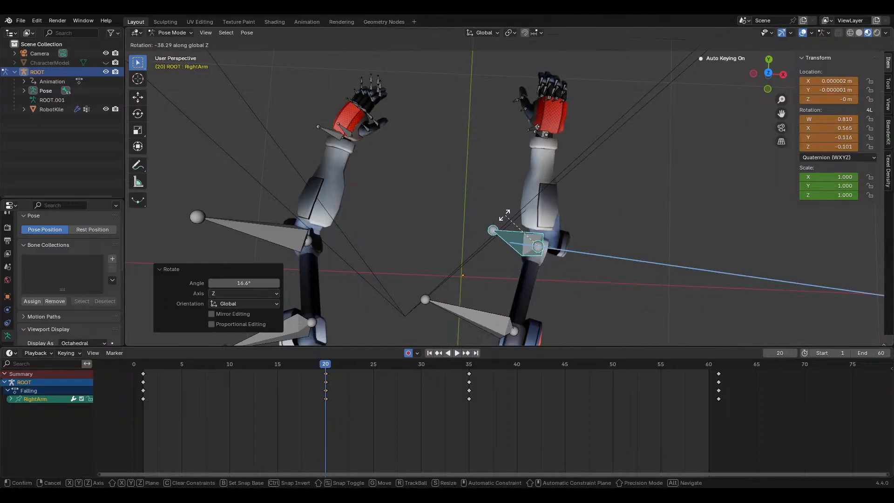
{"action": "left_click", "coordinate": [476, 224]}
{"action": "left_click_drag", "start_coordinate": [278, 366], "coordinate": [557, 378]}
{"action": "key", "text": "space"}
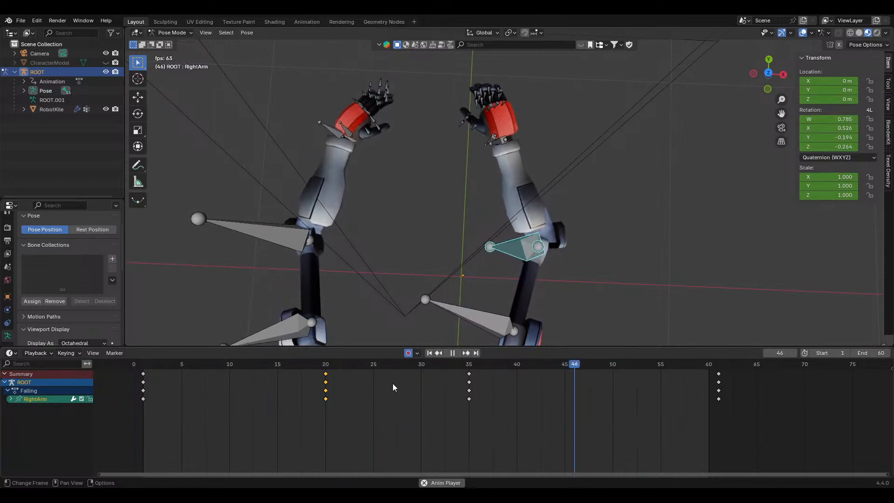
{"action": "key", "text": "space"}
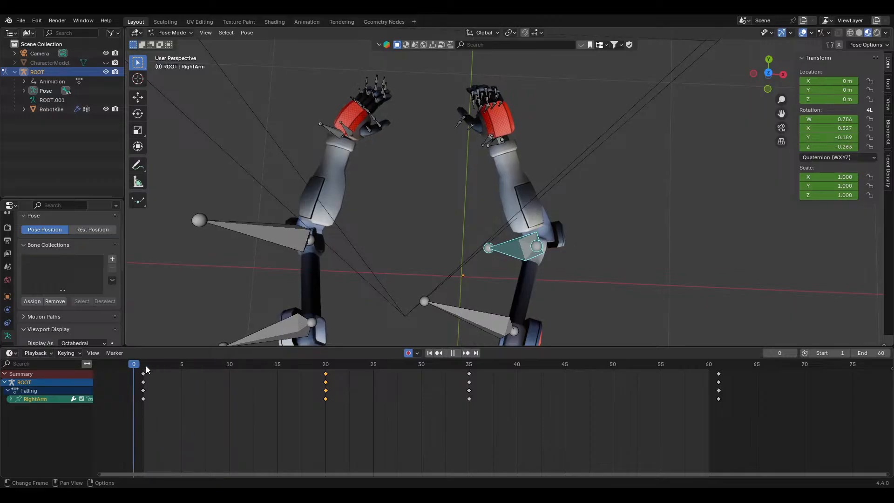
Paste the copied RightArm keyframe at frame 50 and preview the loop
{"action": "left_click_drag", "start_coordinate": [146, 365], "coordinate": [611, 371]}
{"action": "key", "text": "ctrl+v"}
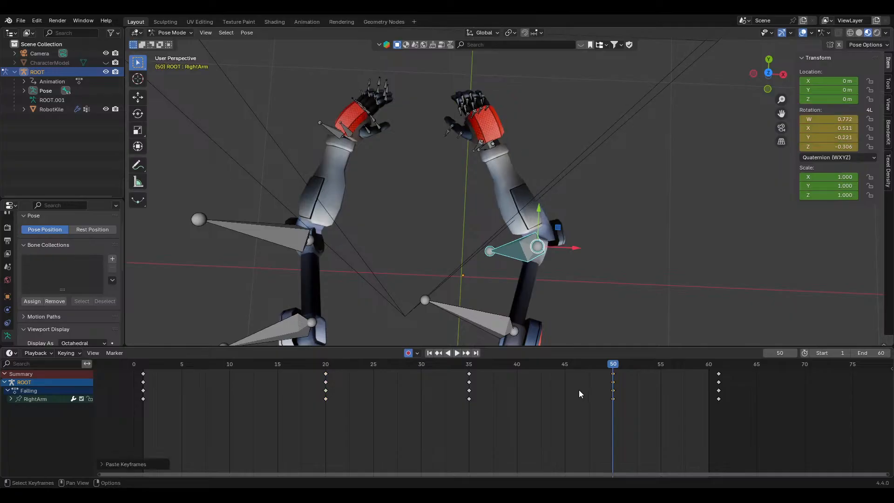
{"action": "key", "text": "shift+Left"}
{"action": "key", "text": "space"}
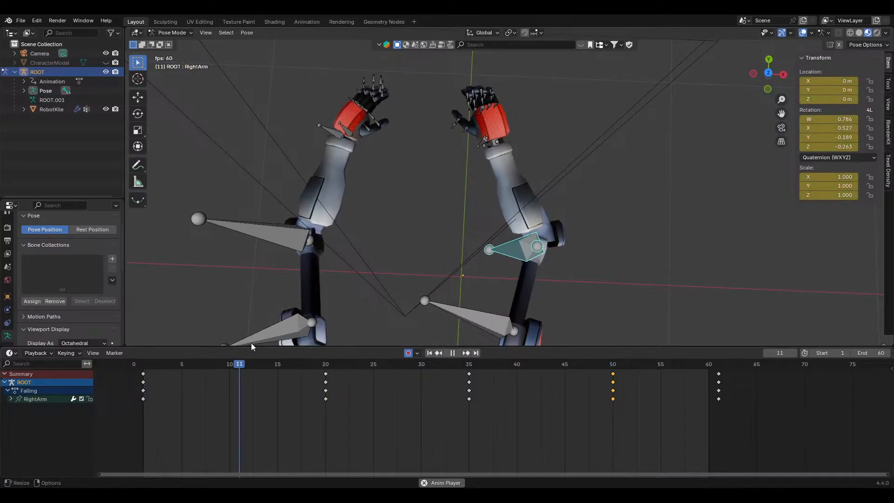
{"action": "key", "text": "space"}
Move the RightArm keyframe at frame 20 to frame 15 and check the motion from a lower angle
{"action": "left_click", "coordinate": [325, 374]}
{"action": "left_click_drag", "start_coordinate": [325, 374], "coordinate": [276, 379]}
{"action": "key", "text": "space"}
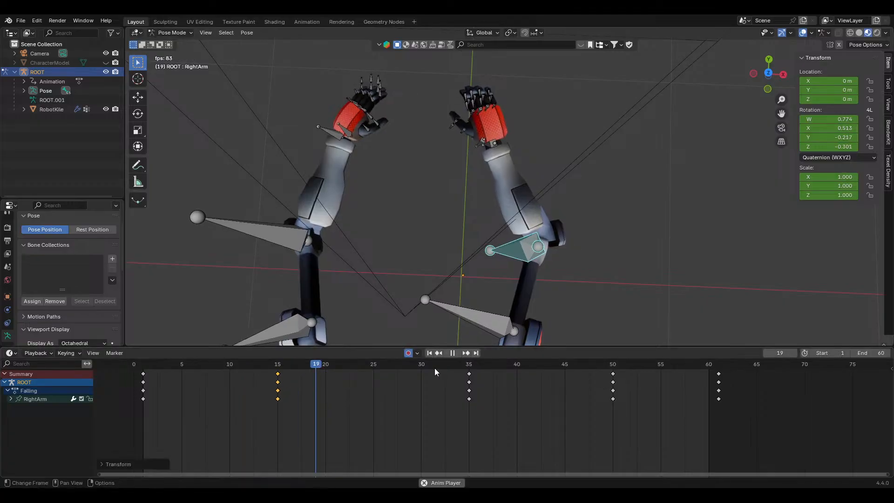
{"action": "middle_click_drag", "start_coordinate": [494, 288], "coordinate": [520, 214]}
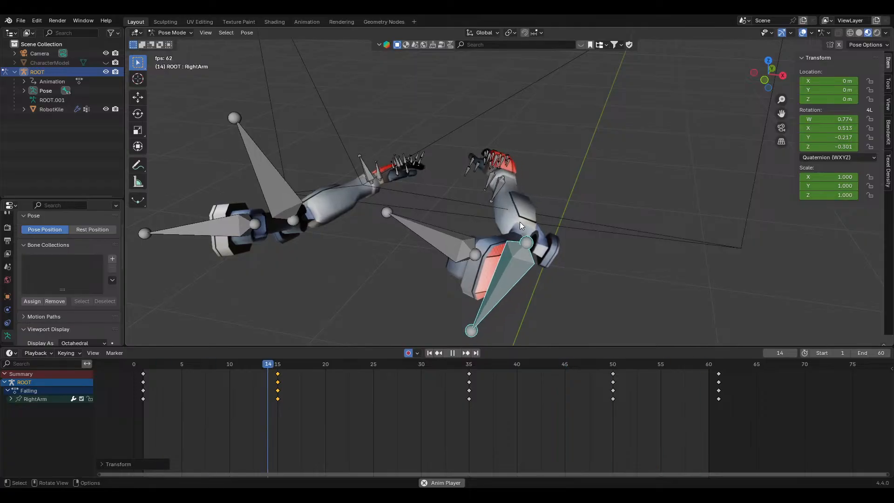
{"action": "key", "text": "space"}
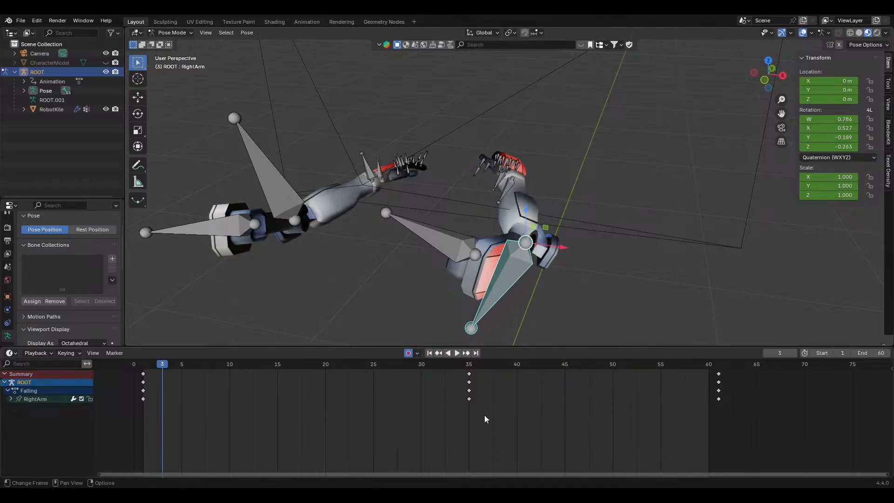
Select all bones of the right arm and hand, leaving the left arm's bones out of the selection
{"action": "scroll", "coordinate": [572, 250], "scroll_direction": "down", "scroll_amount": 4}
{"action": "middle_click_drag", "start_coordinate": [572, 250], "coordinate": [622, 195]}
{"action": "left_click_drag", "start_coordinate": [614, 90], "coordinate": [471, 262]}
{"action": "middle_click_drag", "start_coordinate": [587, 326], "coordinate": [621, 95]}
{"action": "left_click_drag", "start_coordinate": [622, 96], "coordinate": [475, 326]}
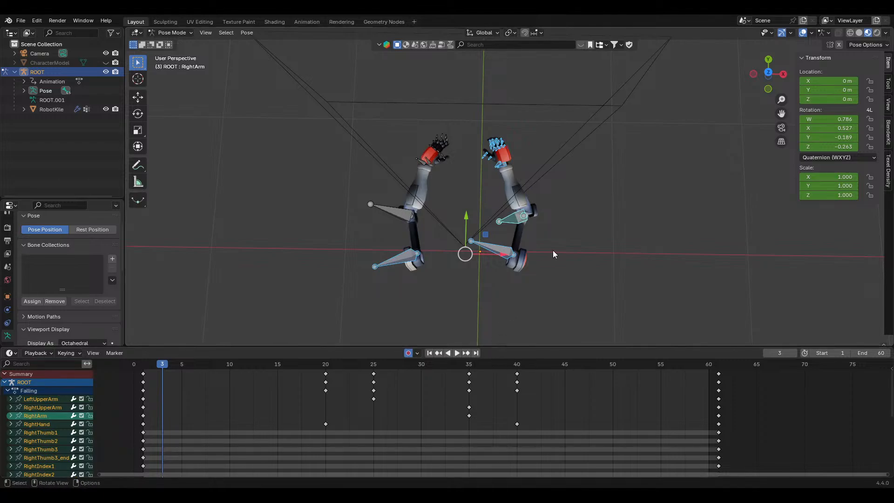
{"action": "left_click", "coordinate": [412, 254], "text": "shift"}
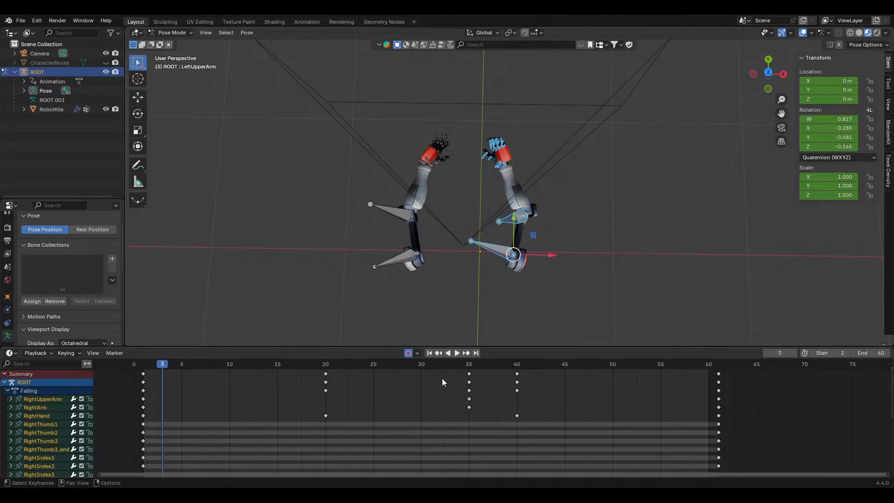
Move the right arm and hand keyframes at frames 35 and 40 to frames 41 and 46
{"action": "scroll", "coordinate": [517, 426], "scroll_direction": "down", "scroll_amount": 4}
{"action": "left_click_drag", "start_coordinate": [515, 433], "coordinate": [466, 370]}
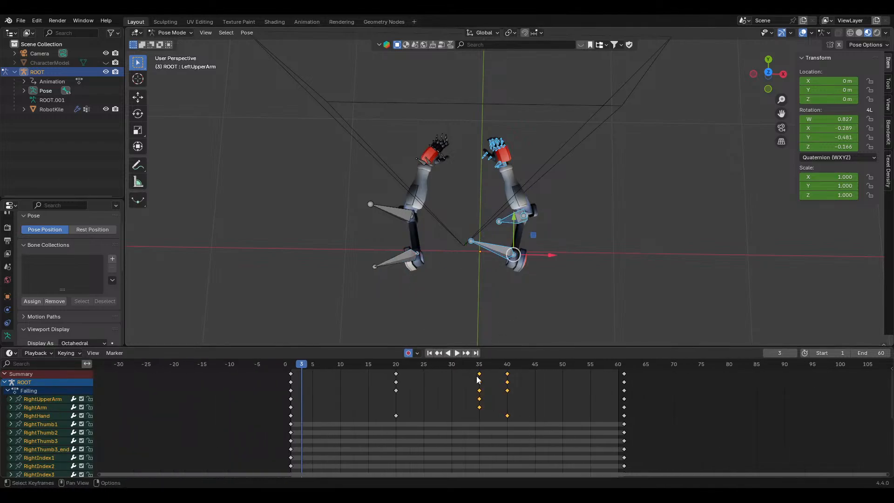
{"action": "key", "text": "g"}
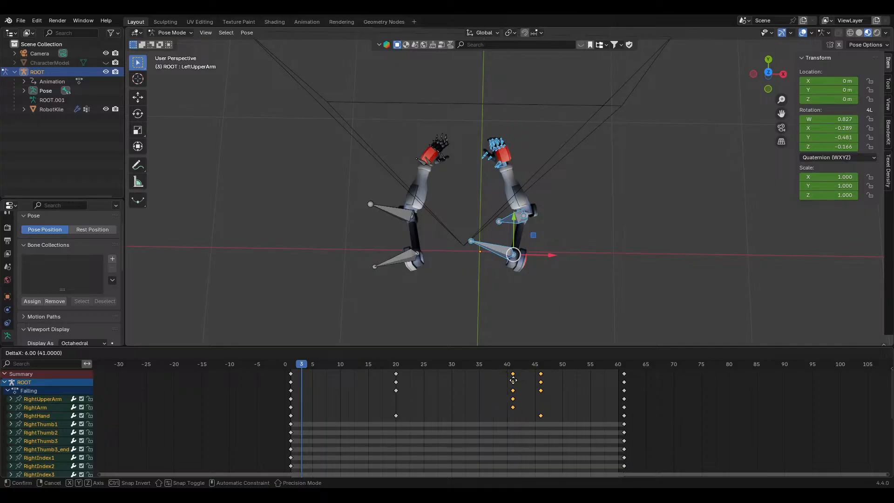
{"action": "left_click", "coordinate": [513, 381]}
{"action": "scroll", "coordinate": [602, 272], "scroll_direction": "up", "scroll_amount": 3}
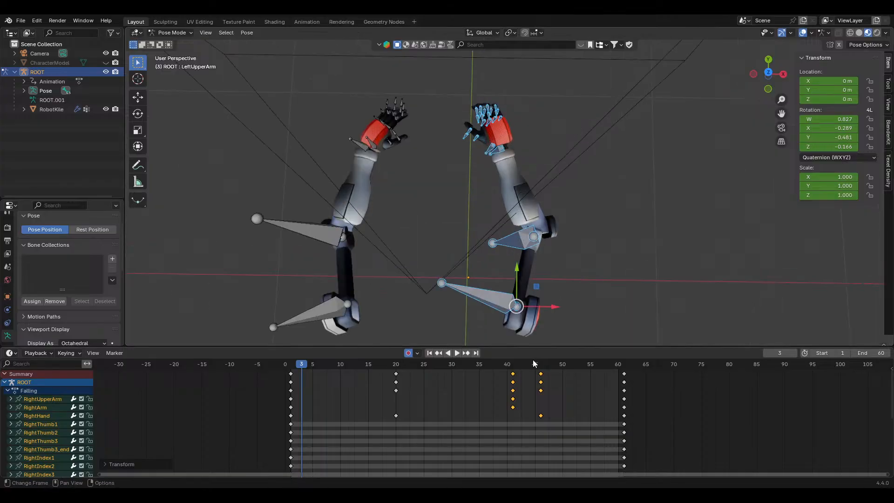
Rotate the RightArm bone slightly around the global Z axis at frame 20 and preview the animation
{"action": "middle_click_drag", "start_coordinate": [597, 279], "coordinate": [619, 264]}
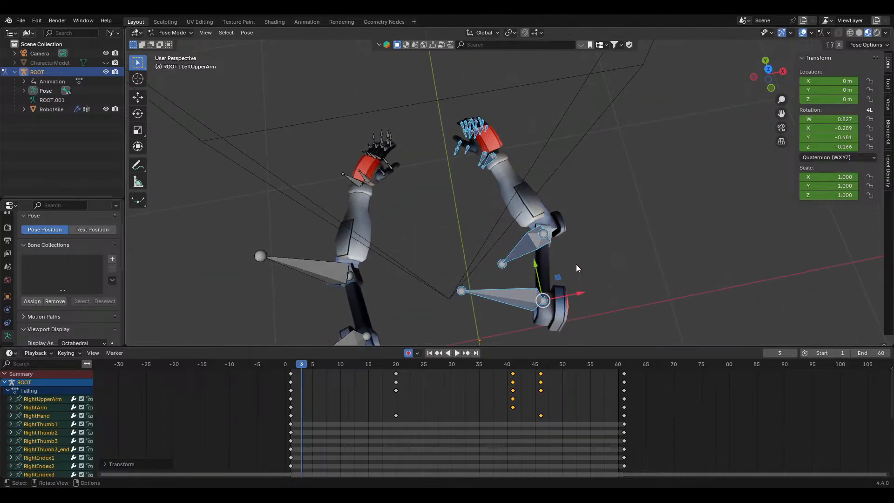
{"action": "left_click_drag", "start_coordinate": [410, 362], "coordinate": [512, 354]}
{"action": "middle_click_drag", "start_coordinate": [582, 289], "coordinate": [622, 260]}
{"action": "left_click", "coordinate": [517, 250]}
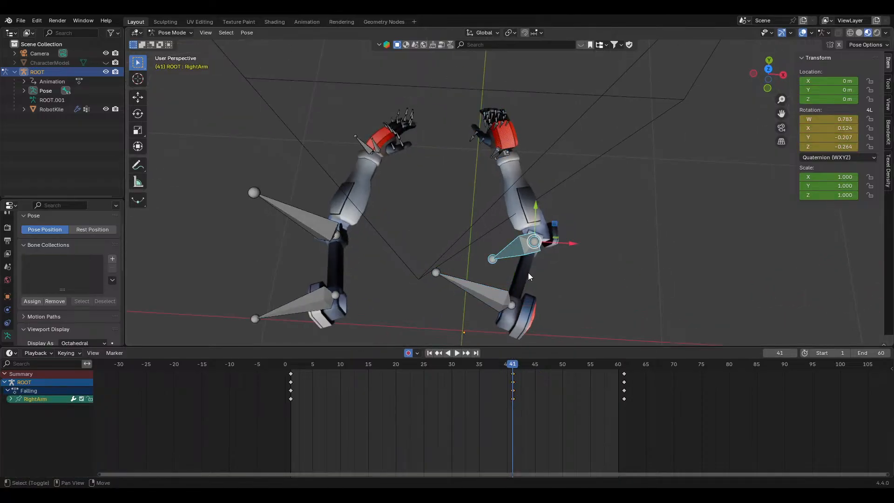
{"action": "mouse_move", "coordinate": [389, 373]}
{"action": "left_mouse_down"}
{"action": "mouse_move", "coordinate": [321, 368]}
{"action": "mouse_move", "coordinate": [552, 371]}
{"action": "mouse_move", "coordinate": [366, 370]}
{"action": "mouse_move", "coordinate": [396, 369]}
{"action": "left_mouse_up"}
{"action": "key", "text": "r"}
{"action": "key", "text": "z"}
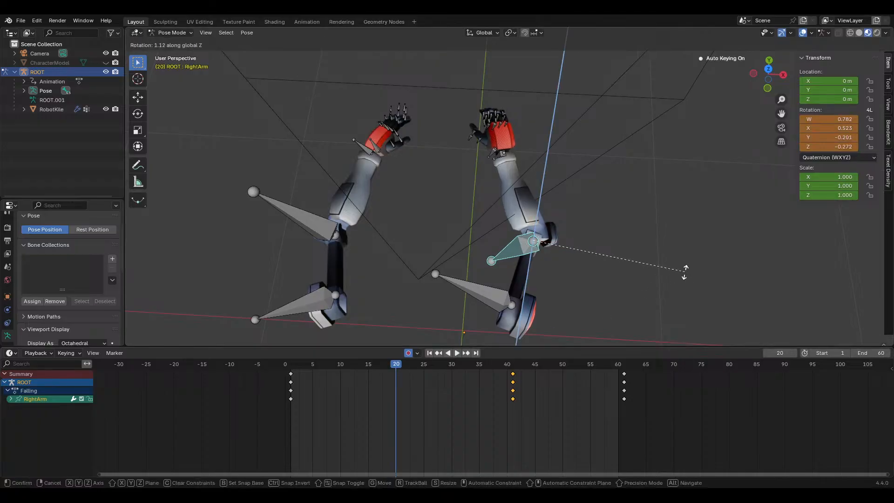
{"action": "left_click", "coordinate": [668, 246]}
{"action": "key", "text": "shift+Left"}
{"action": "key", "text": "space"}
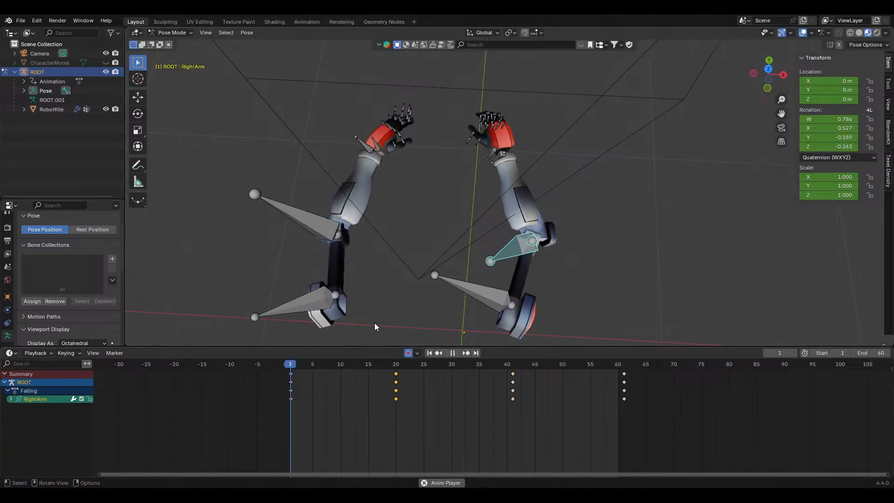
{"action": "key", "text": "space"}
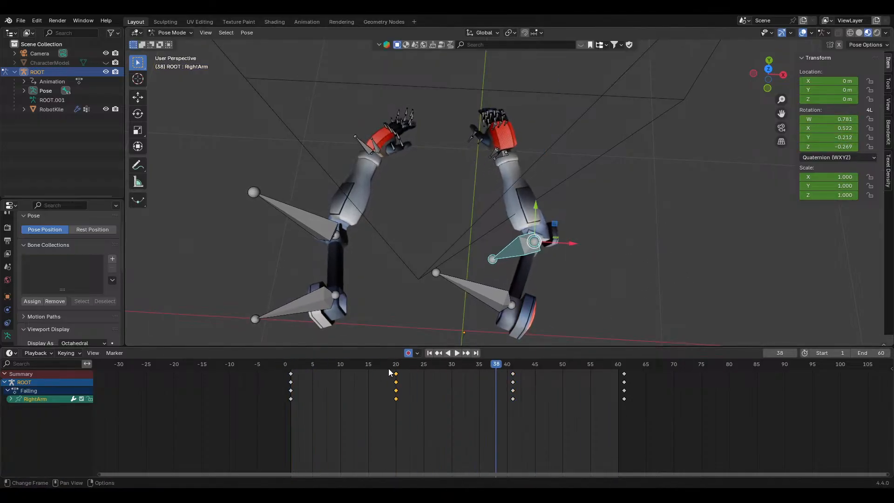
Rotate RightArm at frame 20 about -6° around global Z and -3.04° around global X, and preview it from several angles
{"action": "key", "text": "Down"}
{"action": "key", "text": "r"}
{"action": "key", "text": "z"}
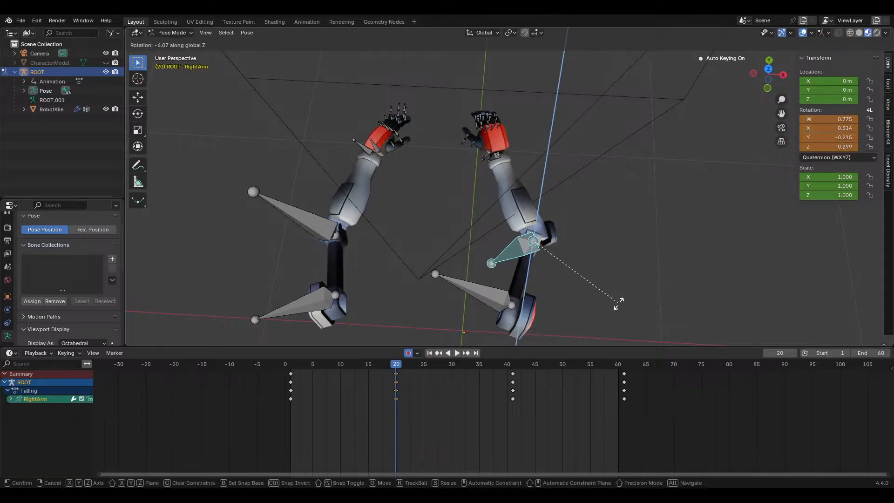
{"action": "left_click", "coordinate": [620, 303]}
{"action": "key", "text": "r"}
{"action": "key", "text": "x"}
{"action": "left_click", "coordinate": [624, 299]}
{"action": "key", "text": "space"}
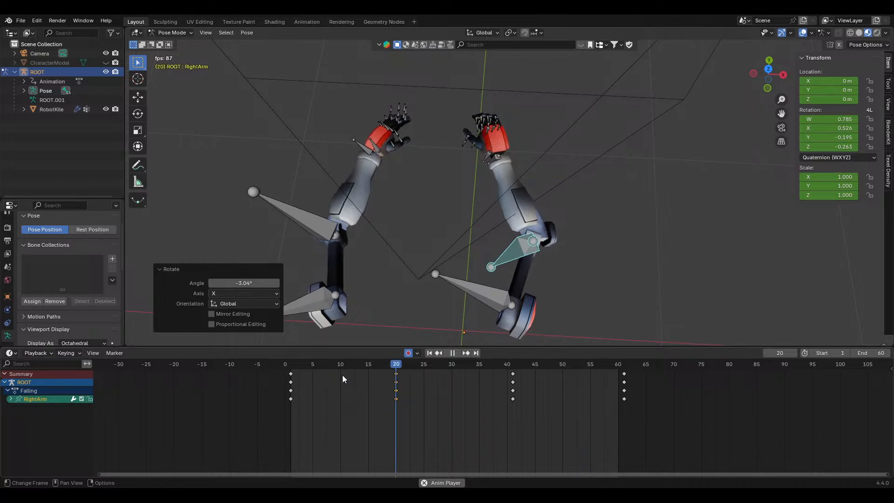
{"action": "middle_click_drag", "start_coordinate": [573, 290], "coordinate": [561, 253]}
{"action": "scroll", "coordinate": [555, 284], "scroll_direction": "up", "scroll_amount": 3}
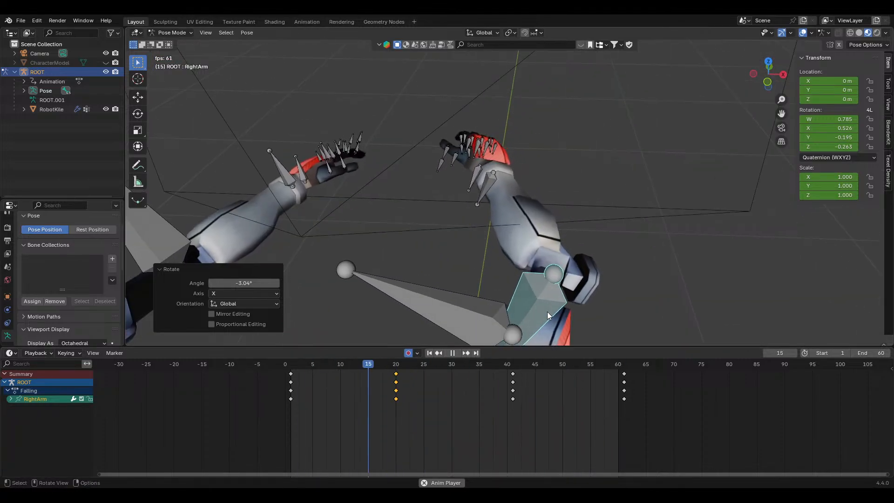
{"action": "middle_click_drag", "start_coordinate": [547, 308], "coordinate": [613, 319]}
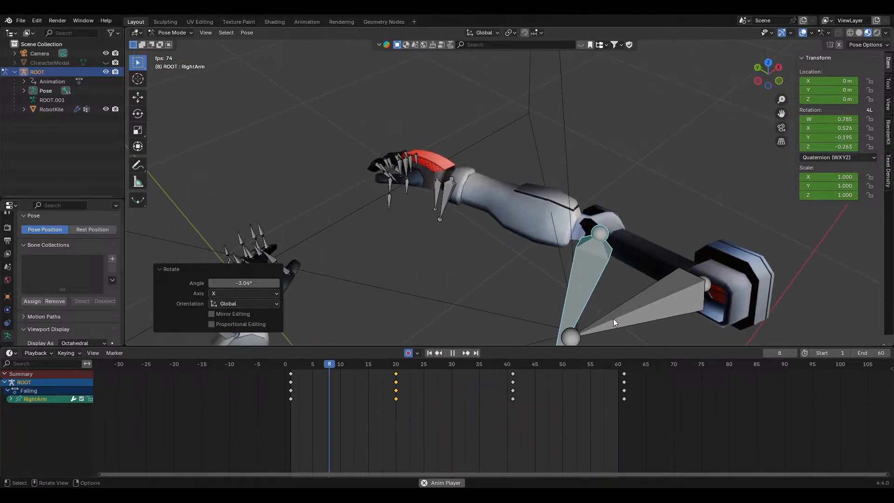
{"action": "key", "text": "space"}
Rotate the RightUpperArm bone 2.62° around the global Z axis at frame 21 and preview the motion
{"action": "left_click", "coordinate": [648, 304]}
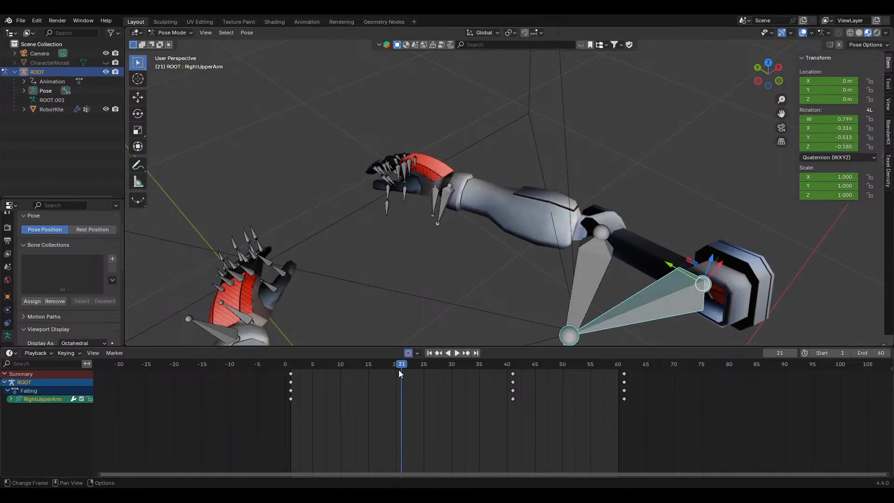
{"action": "mouse_move", "coordinate": [606, 273]}
{"action": "middle_mouse_down", "text": "alt"}
{"action": "mouse_move", "coordinate": [550, 272]}
{"action": "mouse_move", "coordinate": [601, 289]}
{"action": "middle_mouse_up", "text": "alt"}
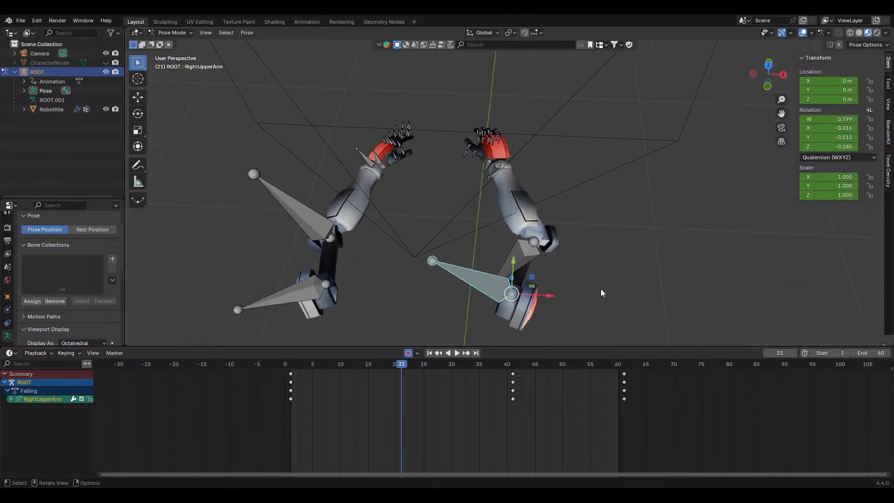
{"action": "key", "text": "z"}
{"action": "left_click", "coordinate": [602, 285]}
{"action": "key", "text": "space"}
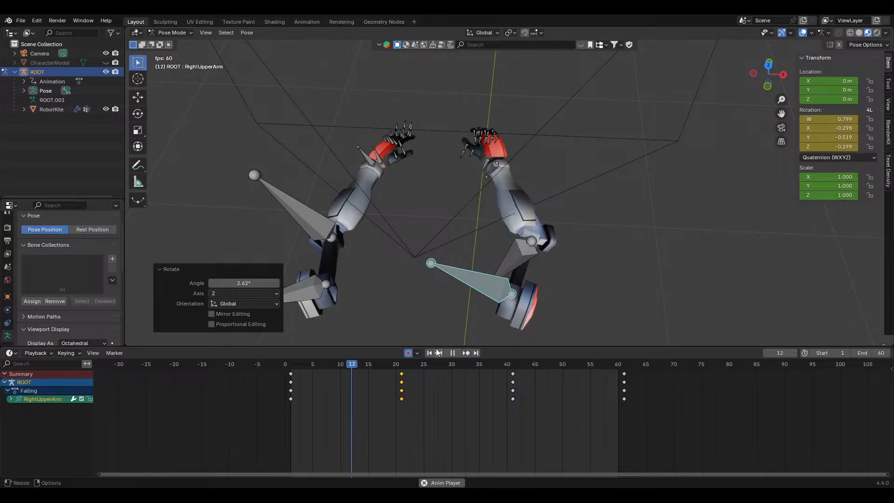
{"action": "left_click_drag", "start_coordinate": [402, 365], "coordinate": [437, 375]}
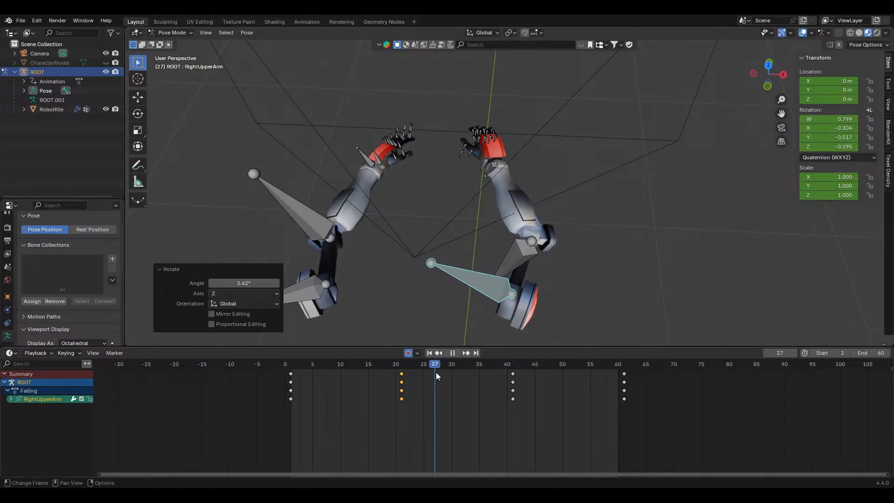
Rotate the RightUpperArm bone -5.19° around the global Z axis at frame 21 and preview the motion
{"action": "left_click", "coordinate": [400, 375]}
{"action": "key", "text": "r"}
{"action": "key", "text": "x"}
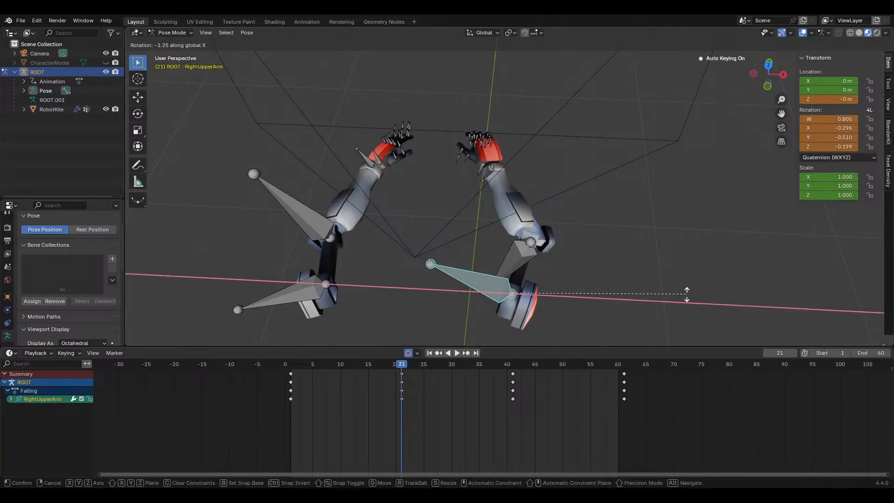
{"action": "key", "text": "z"}
{"action": "left_click", "coordinate": [701, 310]}
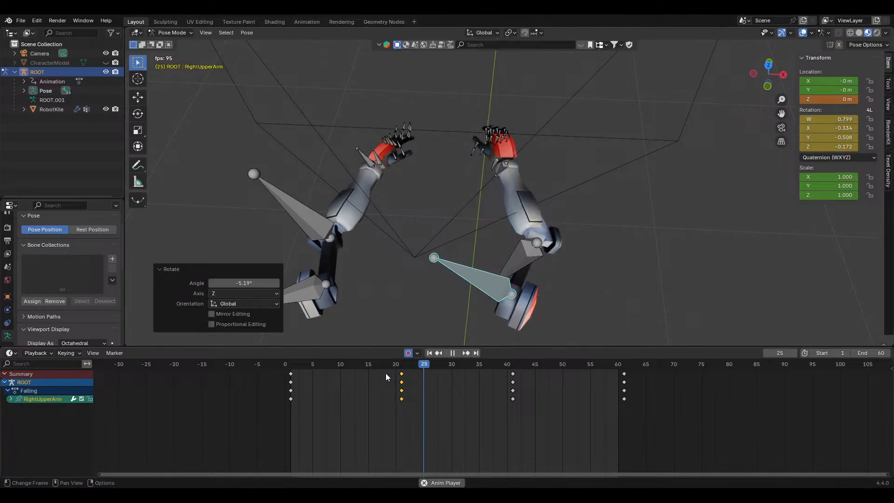
{"action": "key", "text": "Escape"}
Compare the right arm's poses at frames 1 and 61 and examine its motion in the playing loop
{"action": "left_click_drag", "start_coordinate": [375, 367], "coordinate": [602, 368]}
{"action": "left_click_drag", "start_coordinate": [291, 377], "coordinate": [608, 380]}
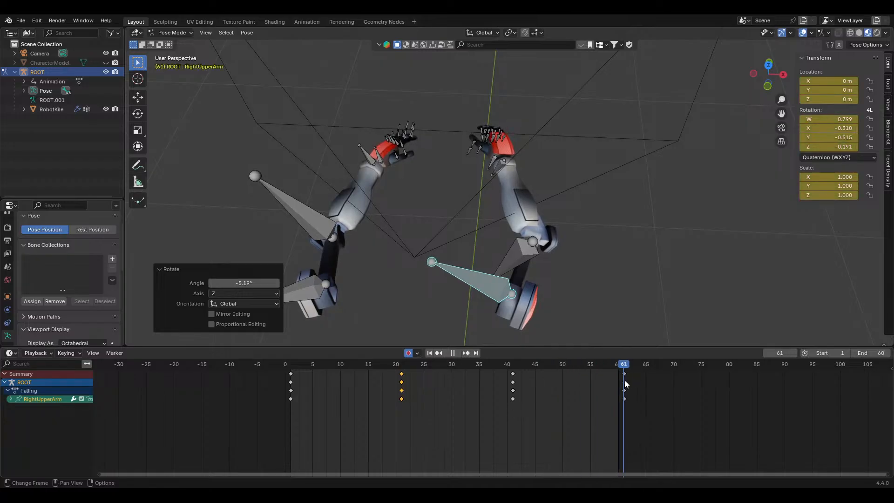
{"action": "key", "text": "space"}
{"action": "left_click", "coordinate": [290, 365]}
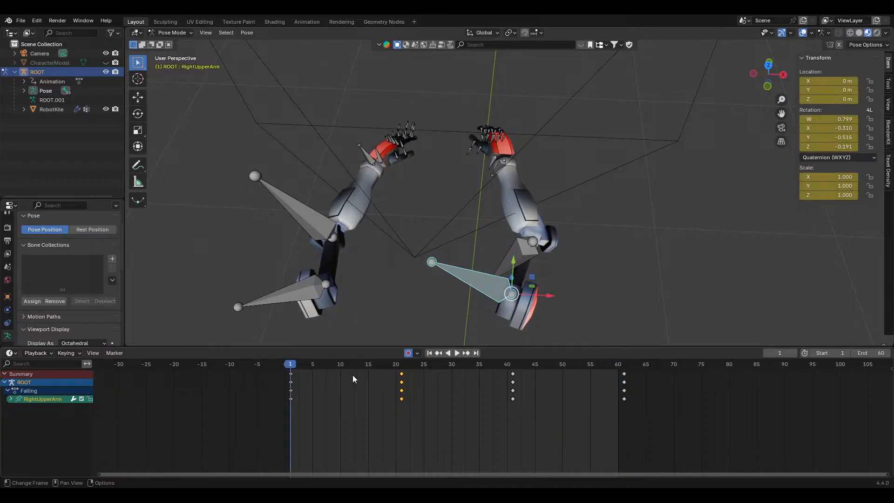
{"action": "key", "text": "space"}
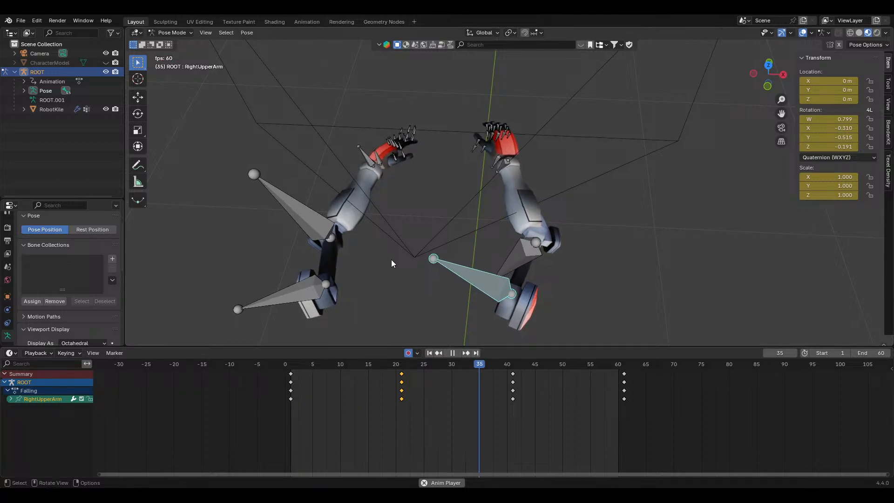
{"action": "scroll", "coordinate": [504, 292], "scroll_direction": "up", "scroll_amount": 4}
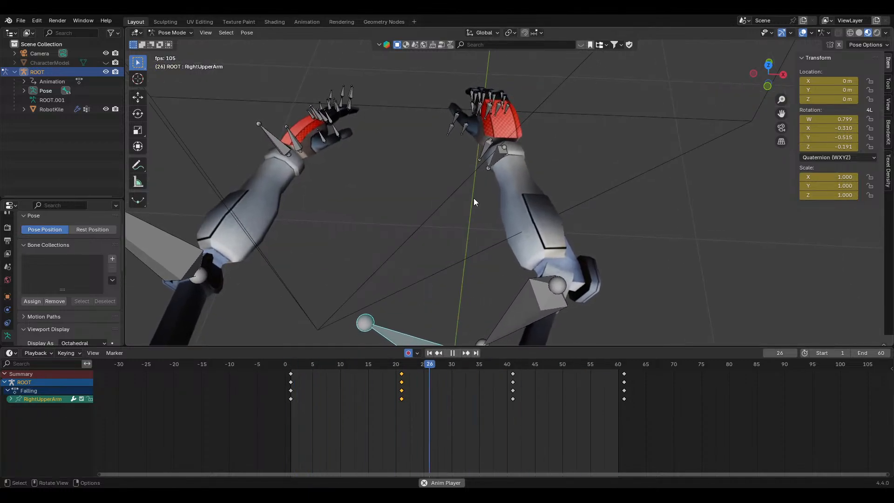
{"action": "key", "text": "space"}
Rotate the RightHand bone -4.15° around the global X axis at frame 21
{"action": "left_click_drag", "start_coordinate": [308, 366], "coordinate": [401, 383]}
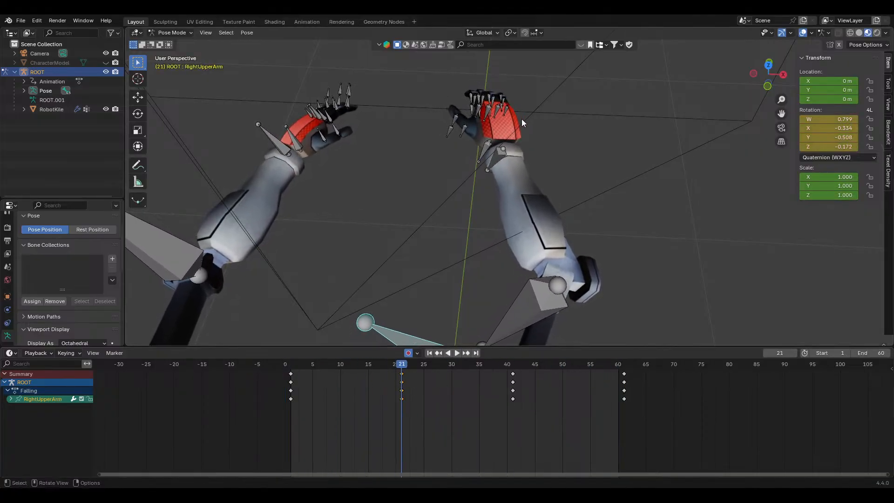
{"action": "middle_click_drag", "start_coordinate": [479, 164], "coordinate": [576, 189]}
{"action": "key", "text": "r"}
{"action": "key", "text": "z"}
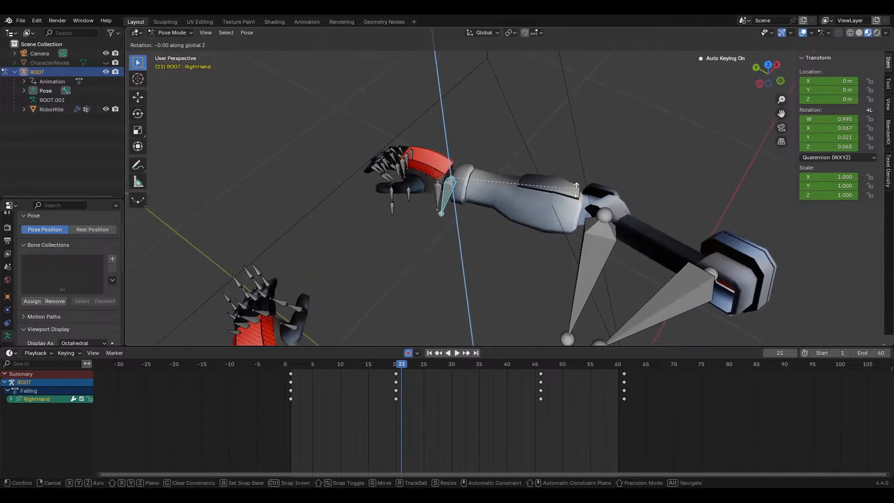
{"action": "left_click", "coordinate": [576, 186]}
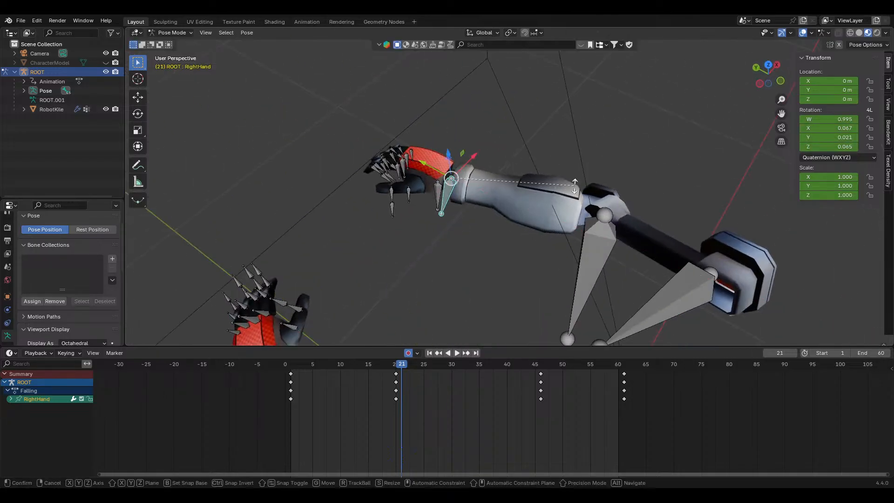
{"action": "key", "text": "x"}
{"action": "left_click", "coordinate": [569, 177]}
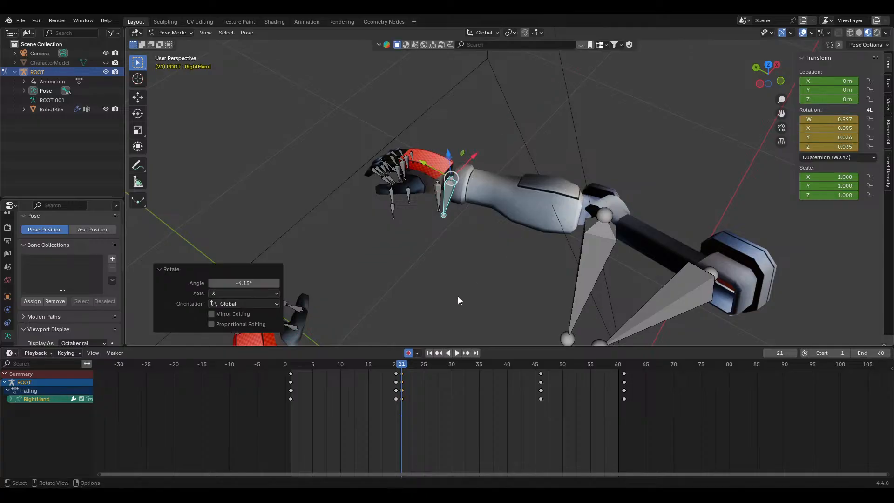
Consolidate the RightHand keys at frames 20 and 21 into one keyframe at frame 25 and preview the motion
{"action": "left_click_drag", "start_coordinate": [402, 375], "coordinate": [396, 375]}
{"action": "left_click_drag", "start_coordinate": [394, 366], "coordinate": [424, 372]}
{"action": "key", "text": "space"}
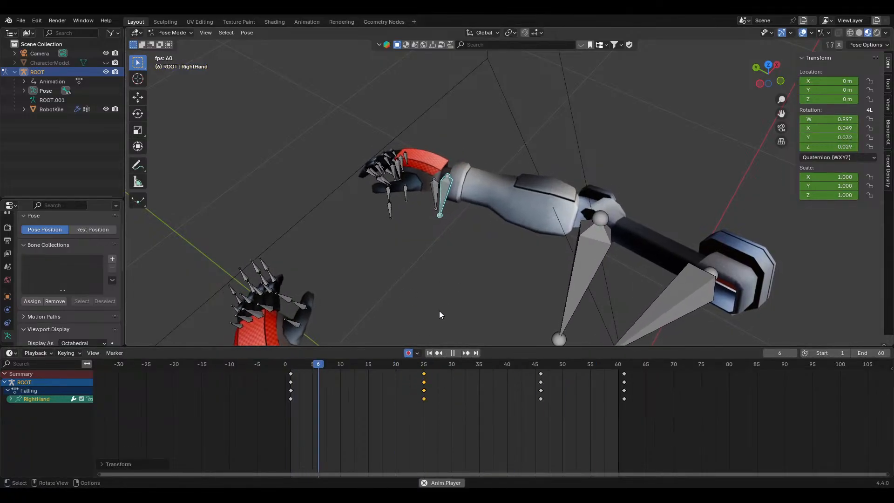
{"action": "key", "text": "space"}
Shift the RightUpperArm keyframe at frame 21 forward by about two frames
{"action": "left_click", "coordinate": [594, 244]}
{"action": "left_click", "coordinate": [677, 279]}
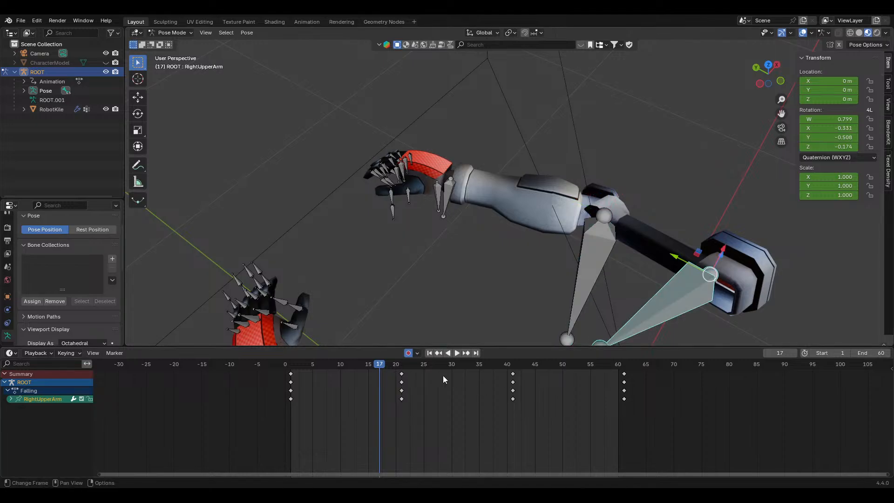
{"action": "left_click_drag", "start_coordinate": [401, 378], "coordinate": [413, 381]}
Select the right hand's finger bones and briefly preview their motion in the loop
{"action": "left_click", "coordinate": [418, 201]}
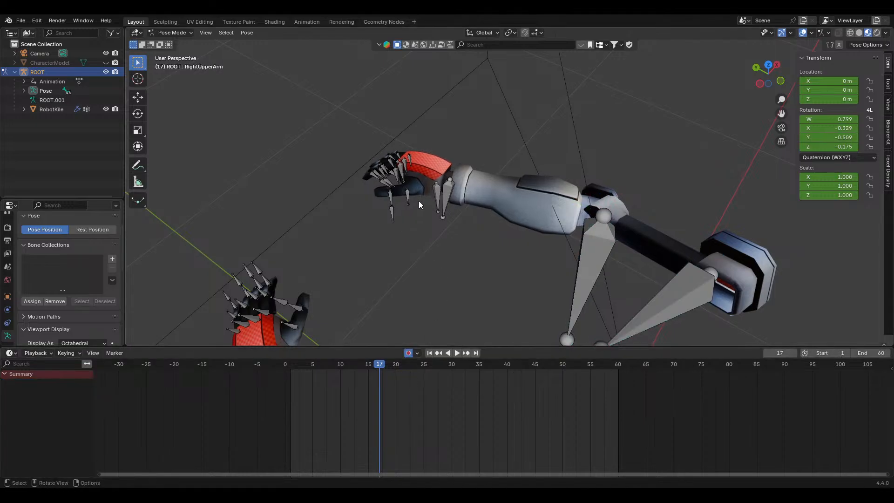
{"action": "left_click_drag", "start_coordinate": [419, 139], "coordinate": [360, 254]}
{"action": "middle_click_drag", "start_coordinate": [383, 232], "coordinate": [464, 179]}
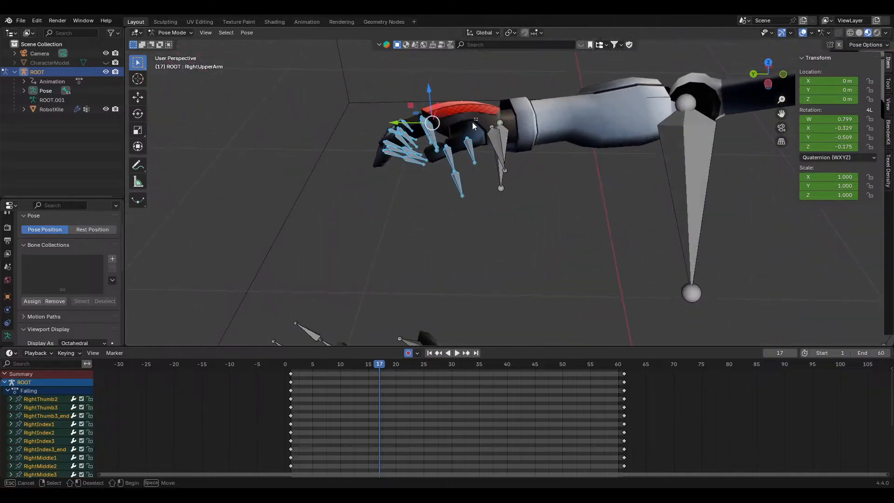
{"action": "left_click", "coordinate": [418, 158]}
{"action": "left_click", "coordinate": [432, 139]}
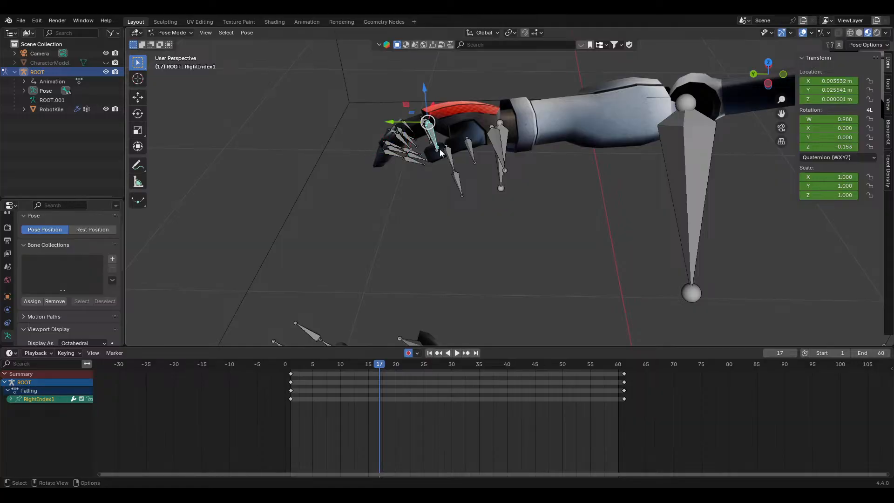
{"action": "left_click_drag", "start_coordinate": [471, 110], "coordinate": [351, 225]}
{"action": "key", "text": "space"}
{"action": "key", "text": "space"}
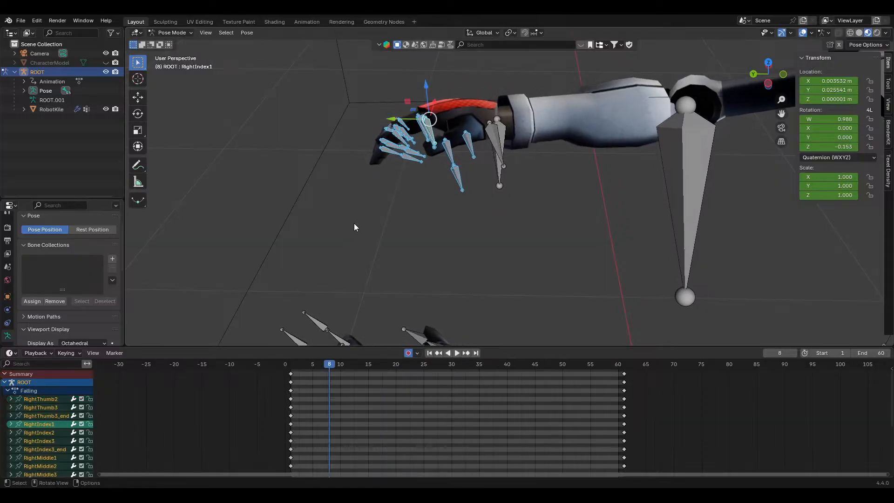
{"action": "left_click", "coordinate": [355, 223]}
Select the right hand's four fingers up close and examine their motion up to frame 20
{"action": "middle_click_drag", "start_coordinate": [383, 229], "coordinate": [644, 212]}
{"action": "left_click", "coordinate": [455, 205]}
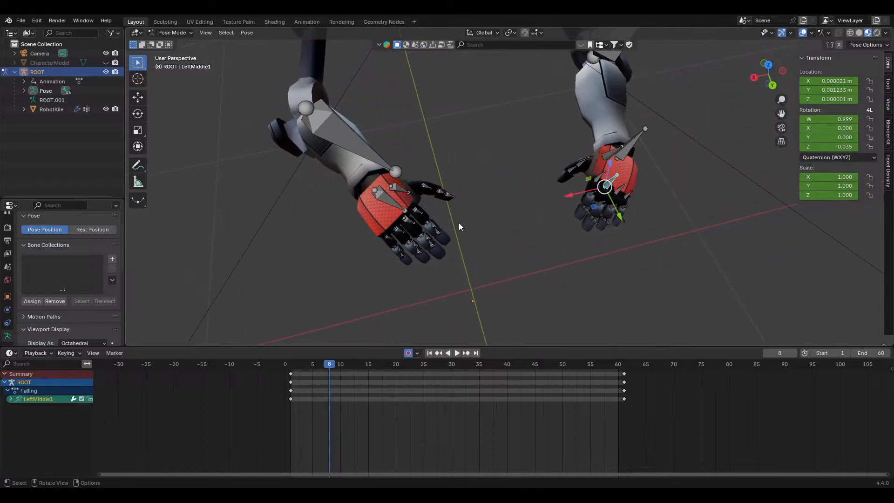
{"action": "middle_click_drag", "start_coordinate": [459, 226], "coordinate": [508, 242]}
{"action": "left_click_drag", "start_coordinate": [508, 242], "coordinate": [439, 315]}
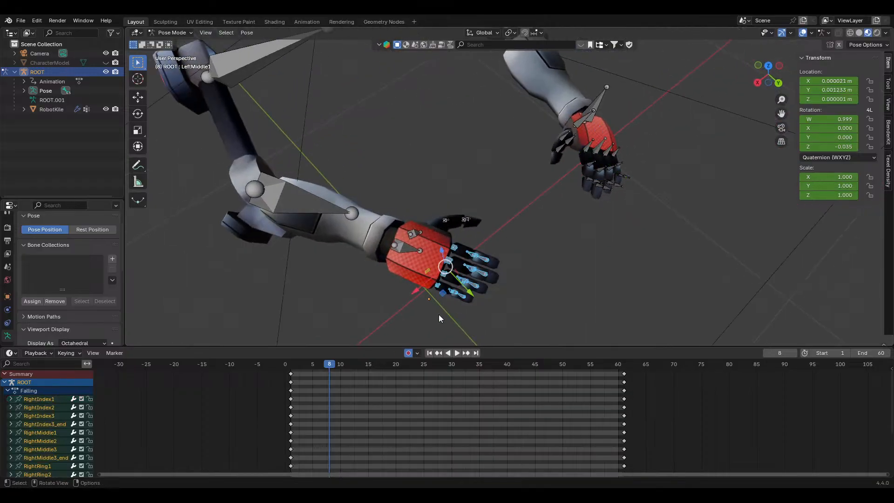
{"action": "scroll", "coordinate": [499, 274], "scroll_direction": "up", "scroll_amount": 4}
{"action": "middle_click_drag", "start_coordinate": [485, 289], "coordinate": [480, 266], "text": "shift"}
{"action": "left_click", "coordinate": [279, 366]}
{"action": "key", "text": "space"}
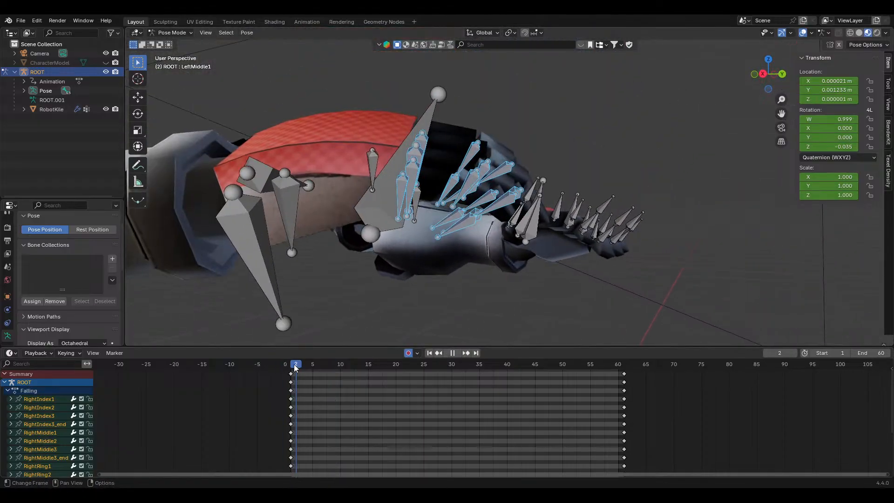
{"action": "left_click_drag", "start_coordinate": [296, 368], "coordinate": [395, 373]}
{"action": "key", "text": "space"}
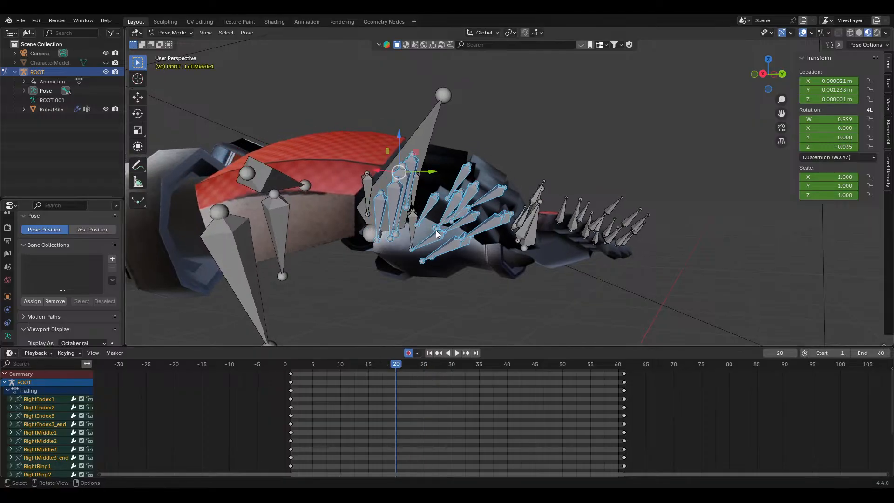
Rotate RightIndex1, RightMiddle1, RightRing1 and RightPinky1 together -4.33° around their local Z axes at frame 20
{"action": "middle_click_drag", "start_coordinate": [436, 230], "coordinate": [486, 289]}
{"action": "left_click", "coordinate": [449, 269]}
{"action": "left_click", "coordinate": [451, 251], "text": "shift"}
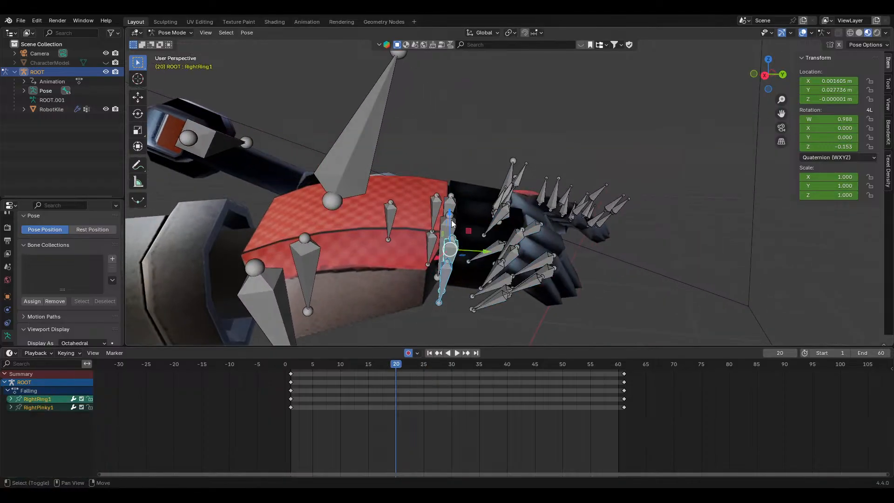
{"action": "left_click", "coordinate": [453, 225], "text": "shift"}
{"action": "left_click", "coordinate": [451, 205], "text": "shift"}
{"action": "middle_click_drag", "start_coordinate": [593, 212], "coordinate": [589, 172]}
{"action": "key", "text": "r"}
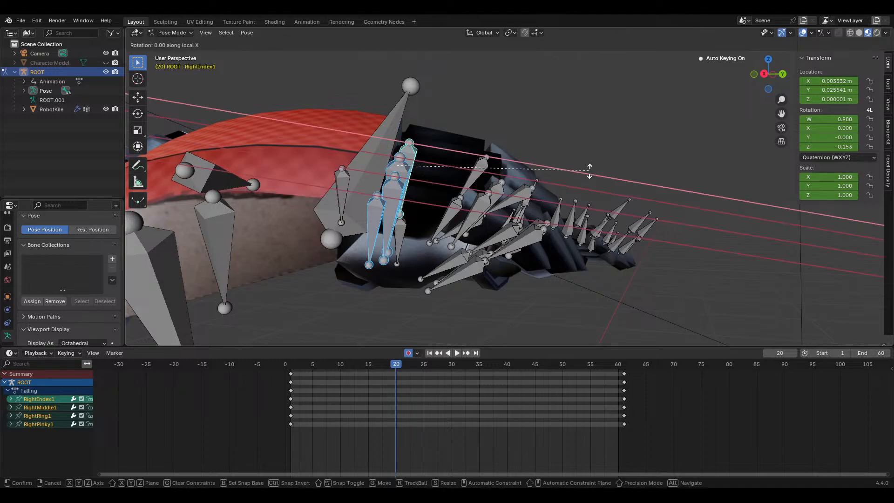
{"action": "key", "text": "z"}
{"action": "key", "text": "z"}
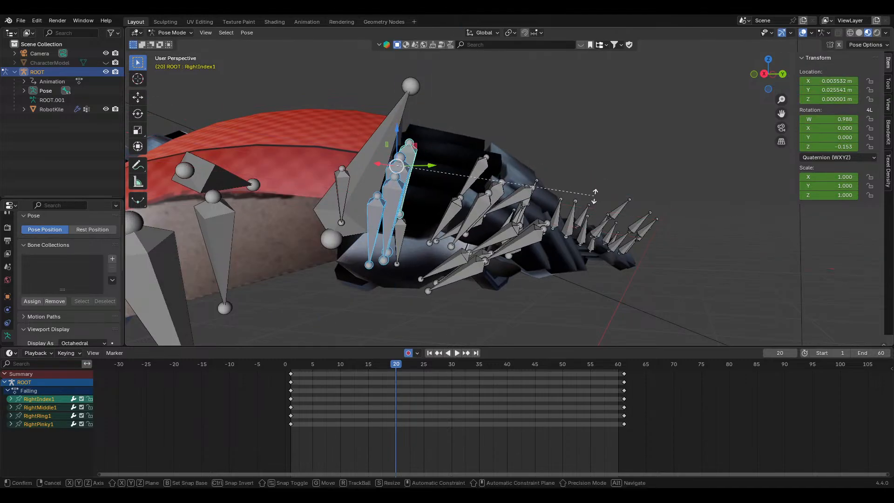
{"action": "left_click", "coordinate": [593, 211]}
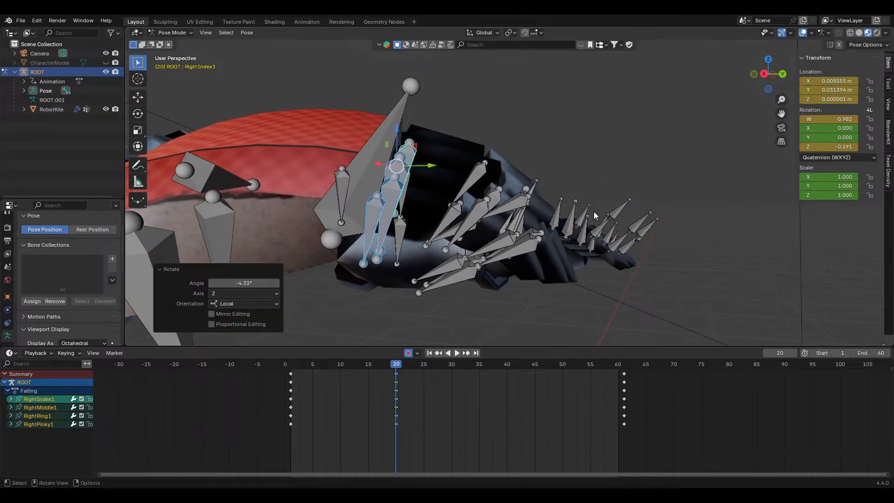
Rotate RightIndex2, RightMiddle2, RightRing2 and RightPinky2 together around their local Z axes at frame 30
{"action": "left_click", "coordinate": [455, 368]}
{"action": "middle_click_drag", "start_coordinate": [484, 243], "coordinate": [418, 245]}
{"action": "left_click", "coordinate": [418, 236]}
{"action": "left_click", "coordinate": [371, 272], "text": "shift"}
{"action": "left_click", "coordinate": [343, 297], "text": "shift"}
{"action": "left_click", "coordinate": [306, 313], "text": "shift"}
{"action": "middle_click_drag", "start_coordinate": [495, 252], "coordinate": [529, 239]}
{"action": "scroll", "coordinate": [529, 235], "scroll_direction": "up", "scroll_amount": 3}
{"action": "key", "text": "r"}
{"action": "key", "text": "z"}
{"action": "key", "text": "z"}
{"action": "left_click", "coordinate": [530, 249]}
Rotate RightIndex3, RightMiddle3, RightRing3 and RightPinky3 together -7.36° around their local Z axes at frame 40
{"action": "left_click", "coordinate": [509, 367]}
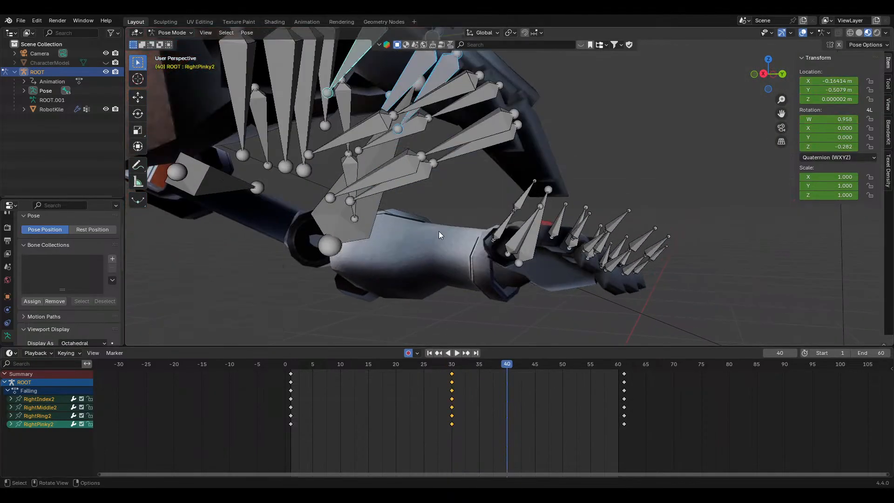
{"action": "middle_click_drag", "start_coordinate": [439, 232], "coordinate": [350, 258]}
{"action": "left_click", "coordinate": [351, 255]}
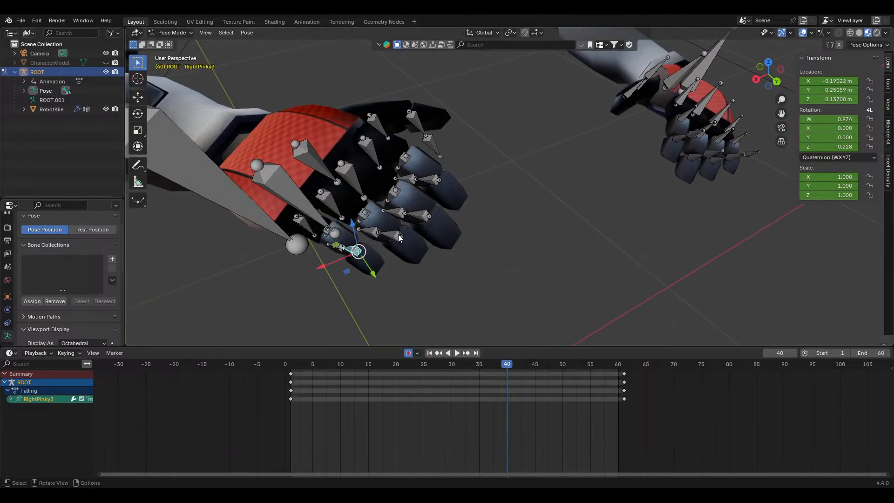
{"action": "left_click", "coordinate": [424, 216], "text": "shift"}
{"action": "left_click", "coordinate": [434, 181], "text": "shift"}
{"action": "left_click", "coordinate": [358, 255], "text": "shift"}
{"action": "scroll", "coordinate": [511, 222], "scroll_direction": "up", "scroll_amount": 3}
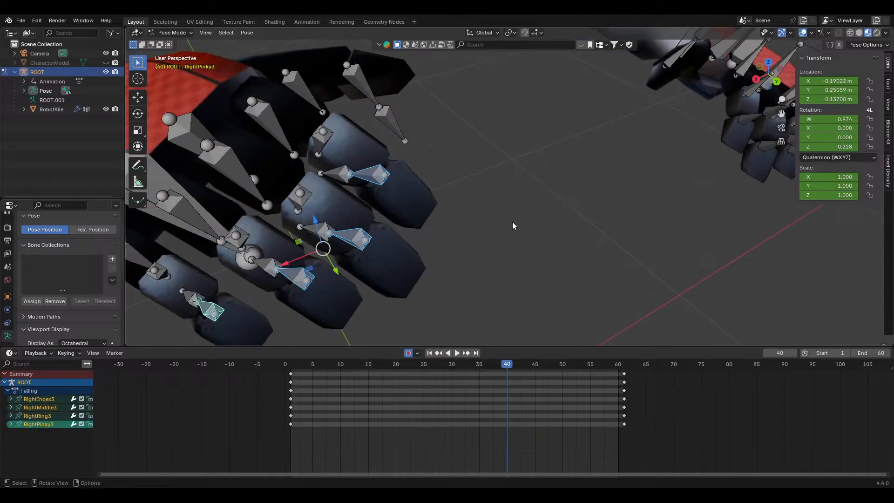
{"action": "middle_click_drag", "start_coordinate": [512, 222], "coordinate": [534, 201]}
{"action": "key", "text": "r"}
{"action": "key", "text": "z"}
{"action": "key", "text": "z"}
{"action": "left_click", "coordinate": [512, 208]}
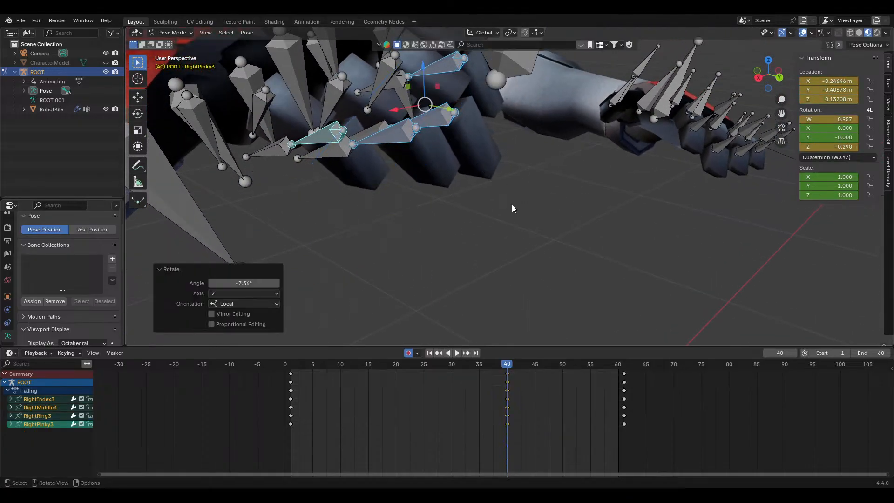
Move the RightPinky3 bone at frame 40 by about (0.0008, -0.0001, -0.0016) m, plus another (0.0014, -0.0017, -0.0009) m
{"action": "left_click", "coordinate": [324, 156]}
{"action": "key", "text": "g"}
{"action": "left_click", "coordinate": [467, 216]}
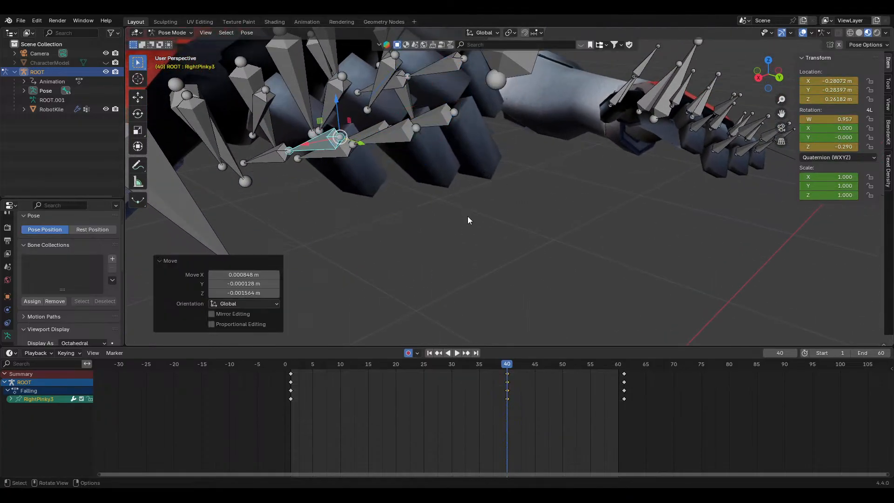
{"action": "scroll", "coordinate": [468, 216], "scroll_direction": "up", "scroll_amount": 3}
{"action": "scroll", "coordinate": [538, 250], "scroll_direction": "up", "scroll_amount": 2}
{"action": "scroll", "coordinate": [538, 250], "scroll_direction": "down", "scroll_amount": 2}
{"action": "key", "text": "g"}
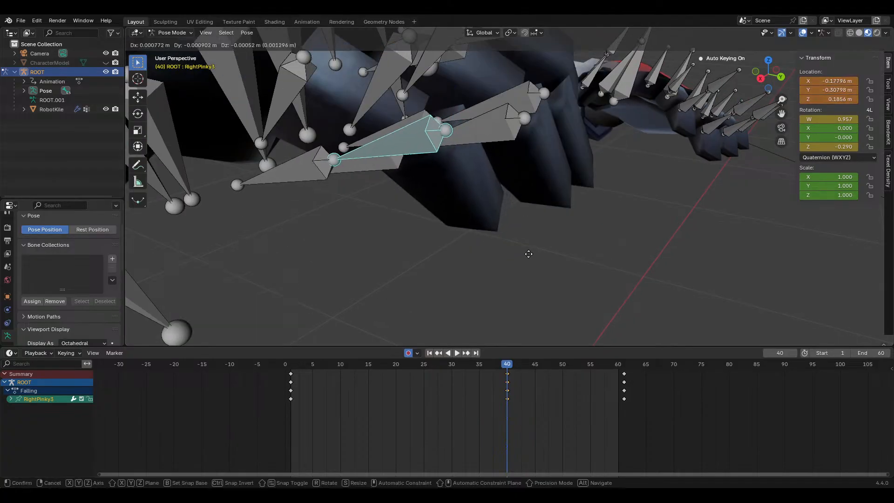
{"action": "left_click", "coordinate": [521, 258]}
{"action": "scroll", "coordinate": [455, 331], "scroll_direction": "down", "scroll_amount": 6}
Preview the right hand's finger motion through the loop and compare the RightMiddle1 poses at frames 1 and 20
{"action": "key", "text": "space"}
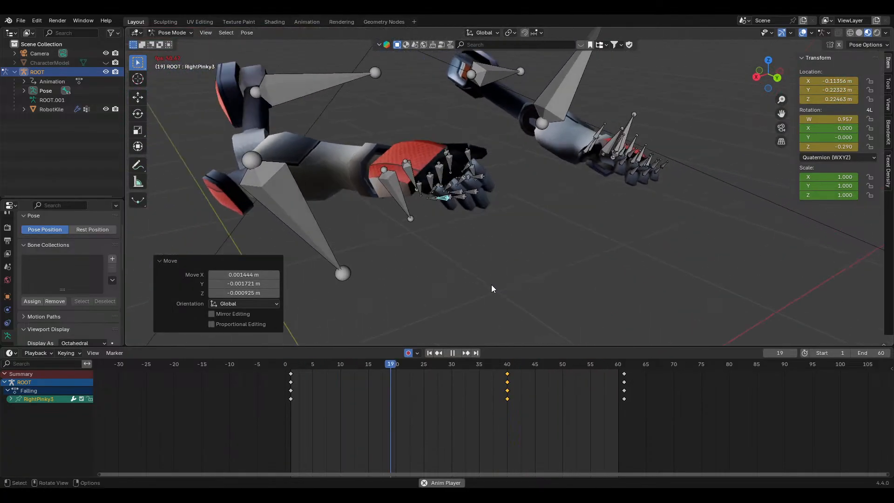
{"action": "left_click_drag", "start_coordinate": [306, 364], "coordinate": [619, 367]}
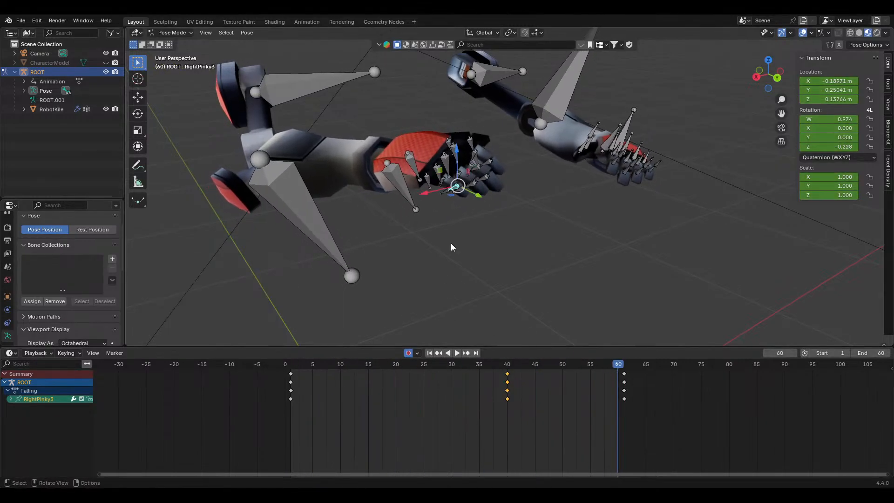
{"action": "left_click", "coordinate": [444, 164]}
{"action": "scroll", "coordinate": [459, 261], "scroll_direction": "up", "scroll_amount": 2}
{"action": "left_click_drag", "start_coordinate": [401, 370], "coordinate": [638, 371]}
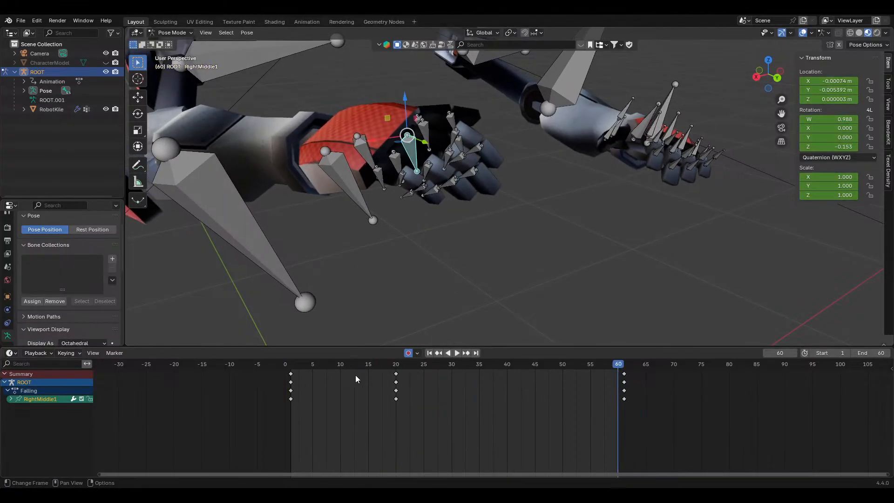
{"action": "left_click", "coordinate": [398, 367]}
{"action": "left_click", "coordinate": [290, 367]}
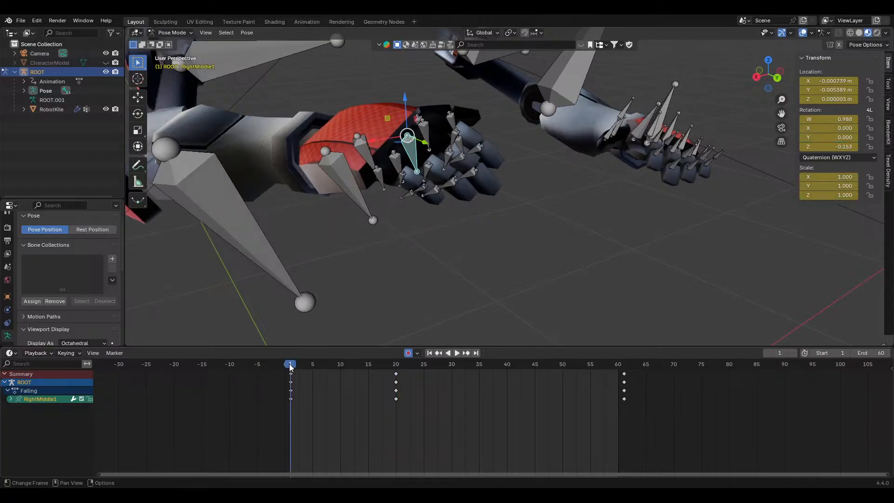
{"action": "left_click", "coordinate": [396, 367]}
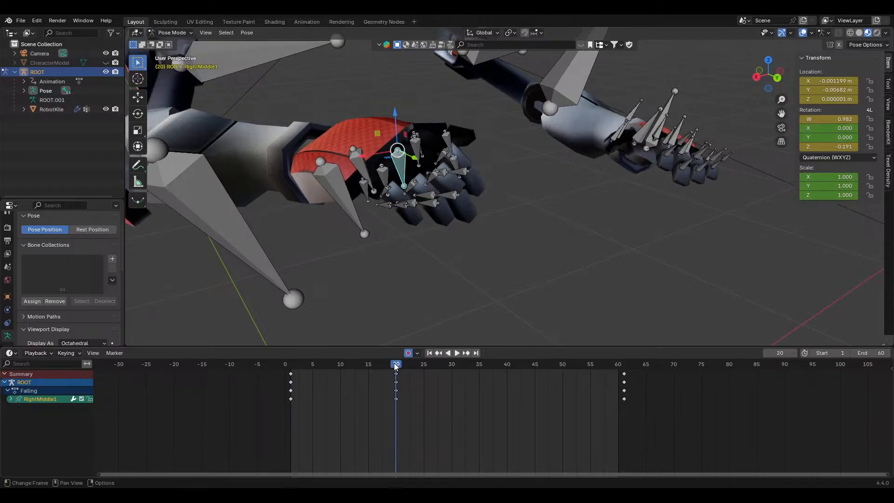
{"action": "left_click", "coordinate": [291, 367]}
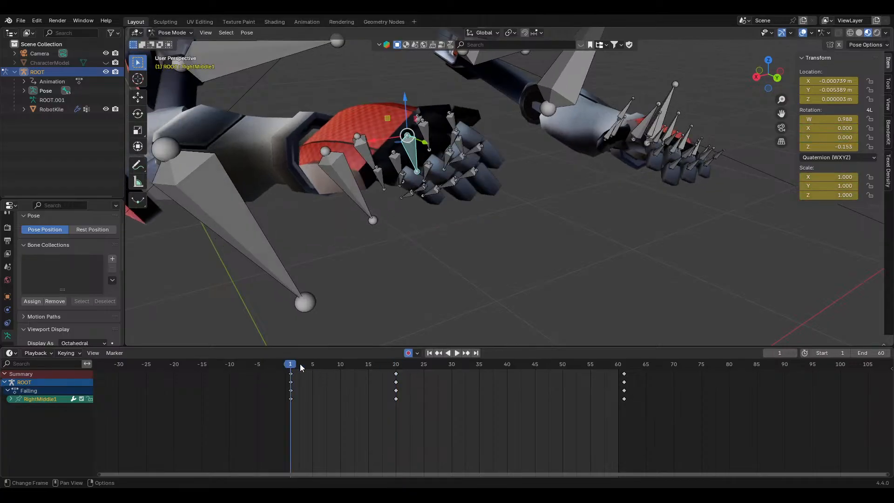
{"action": "middle_click_drag", "start_coordinate": [528, 329], "coordinate": [592, 269]}
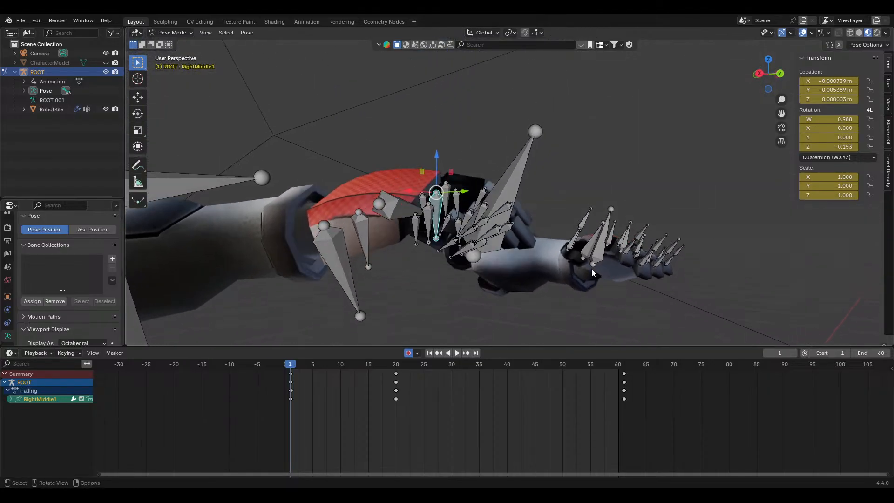
Rotate LeftIndex1, LeftMiddle1, LeftRing1 and LeftPinky1 together -7.02° around their local Z axes at frame 20
{"action": "middle_click_drag", "start_coordinate": [464, 308], "coordinate": [576, 228]}
{"action": "left_click", "coordinate": [553, 218]}
{"action": "left_click", "coordinate": [557, 237], "text": "shift"}
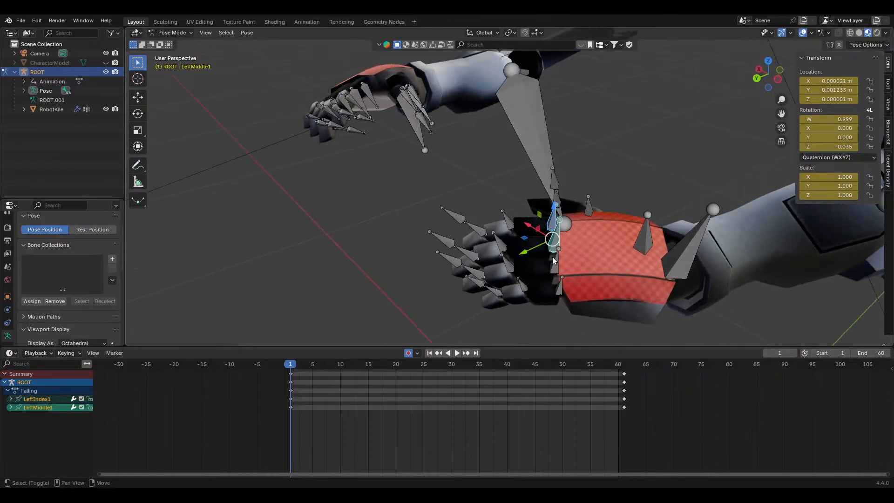
{"action": "left_click", "coordinate": [558, 259], "text": "shift"}
{"action": "left_click", "coordinate": [560, 280], "text": "shift"}
{"action": "middle_click_drag", "start_coordinate": [558, 286], "coordinate": [401, 326]}
{"action": "left_click", "coordinate": [389, 367]}
{"action": "left_click_drag", "start_coordinate": [389, 368], "coordinate": [395, 369]}
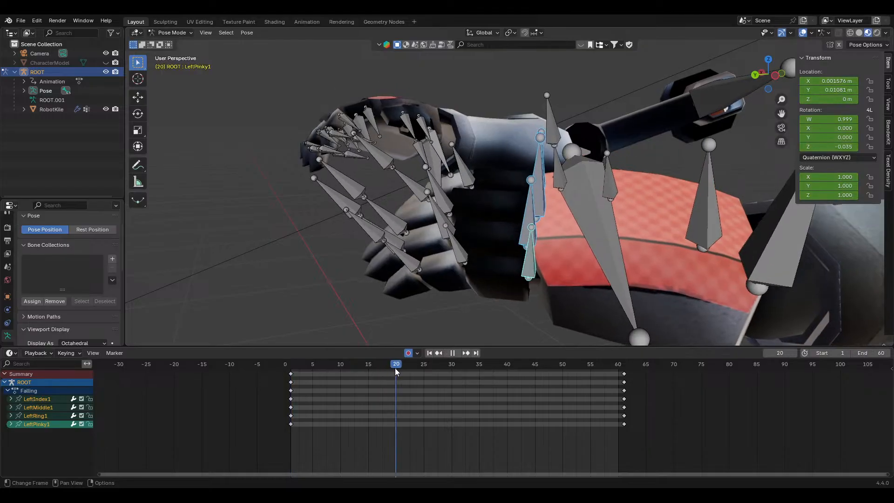
{"action": "key", "text": "r"}
{"action": "key", "text": "z"}
{"action": "key", "text": "z"}
{"action": "left_click", "coordinate": [603, 233]}
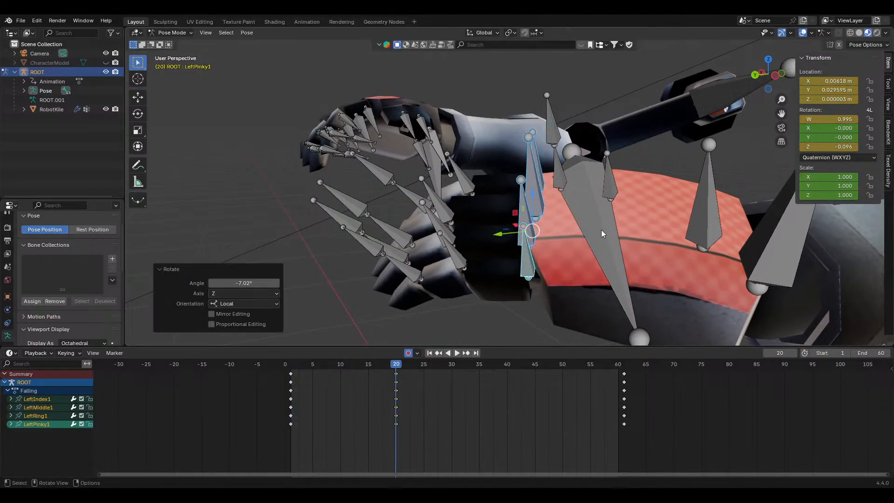
Rotate LeftIndex2, LeftMiddle2, LeftRing2 and LeftPinky2 together 8.68° around their local Z axes at frame 30
{"action": "left_click", "coordinate": [470, 191]}
{"action": "left_click", "coordinate": [447, 214], "text": "shift"}
{"action": "left_click", "coordinate": [458, 251], "text": "shift"}
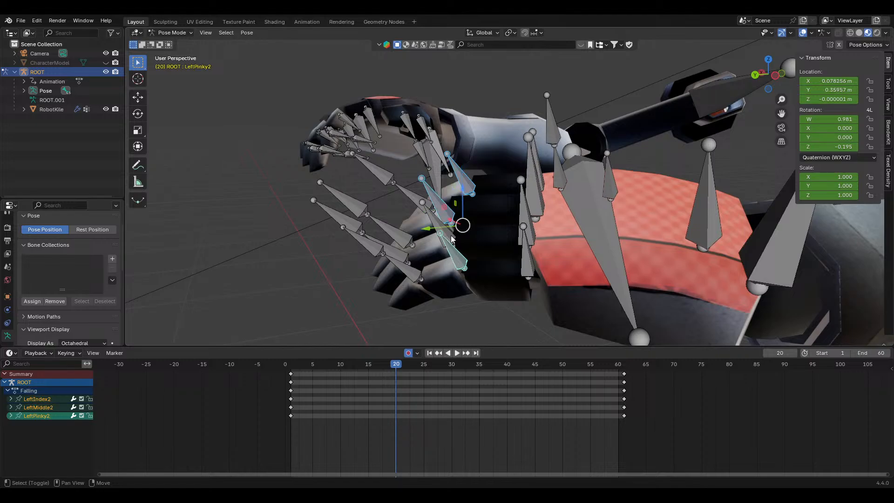
{"action": "left_click", "coordinate": [450, 236], "text": "shift"}
{"action": "left_click_drag", "start_coordinate": [434, 384], "coordinate": [452, 384]}
{"action": "key", "text": "r"}
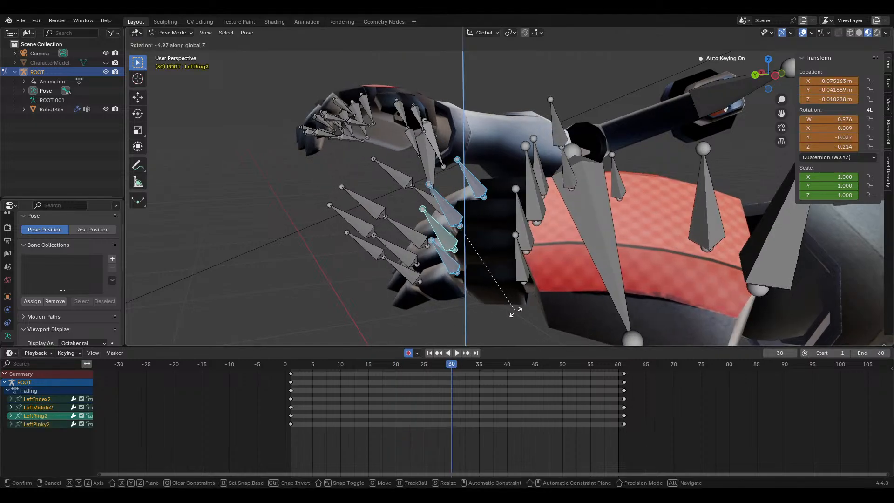
{"action": "key", "text": "z"}
{"action": "key", "text": "z"}
{"action": "left_click", "coordinate": [517, 322]}
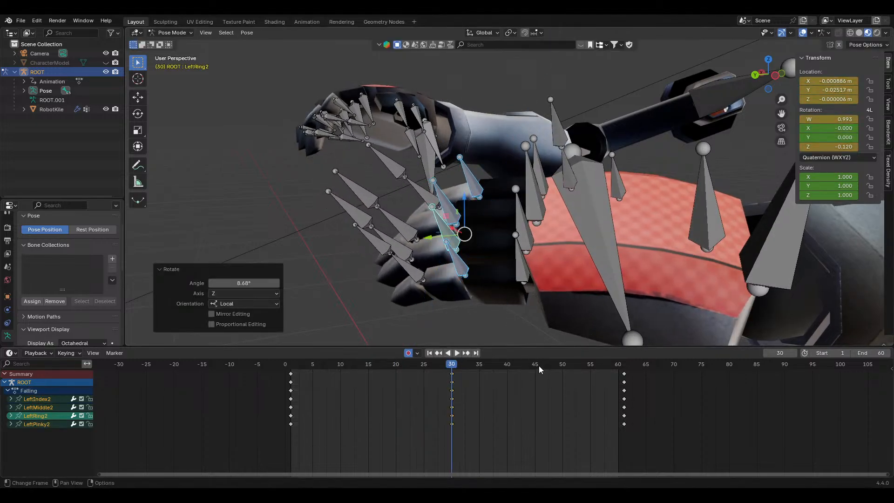
Rotate LeftIndex3, LeftMiddle3, LeftRing3 and LeftPinky3 together -7.66° around their local Z axes at frame 45
{"action": "left_click", "coordinate": [536, 365]}
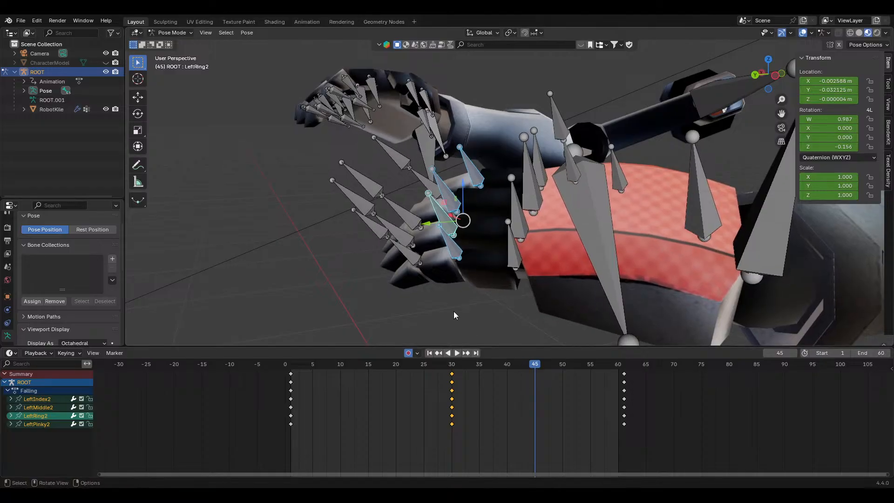
{"action": "left_click", "coordinate": [418, 219]}
{"action": "left_click", "coordinate": [425, 185], "text": "shift"}
{"action": "left_click", "coordinate": [410, 239], "text": "shift"}
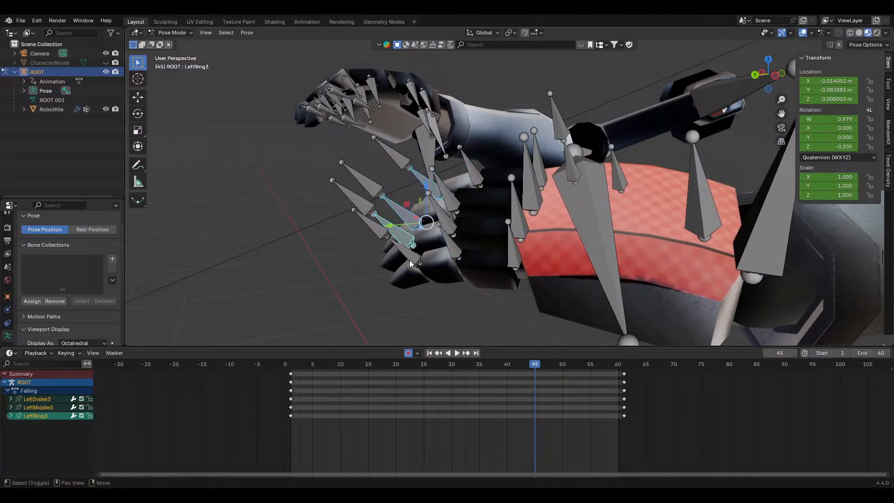
{"action": "left_click", "coordinate": [412, 256], "text": "shift"}
{"action": "key", "text": "r"}
{"action": "key", "text": "z"}
{"action": "key", "text": "z"}
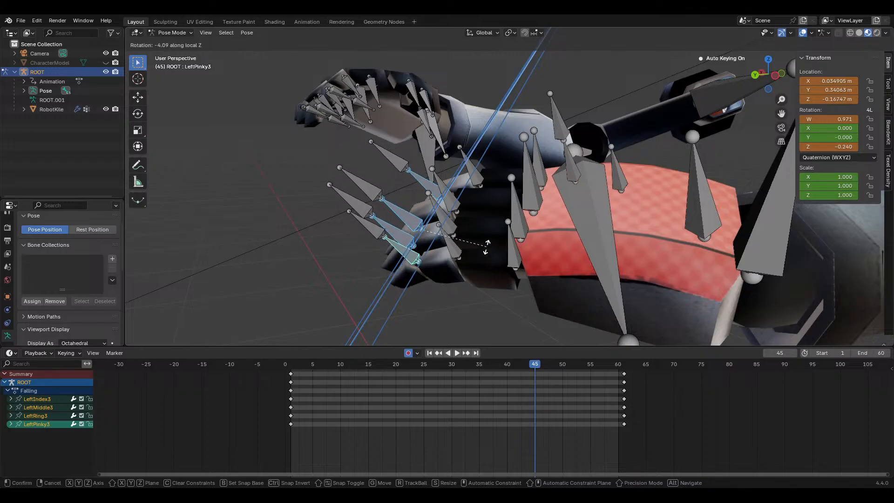
{"action": "left_click", "coordinate": [483, 243]}
Play the loop through the camera view to check the finger motion on both hands
{"action": "key", "text": "space"}
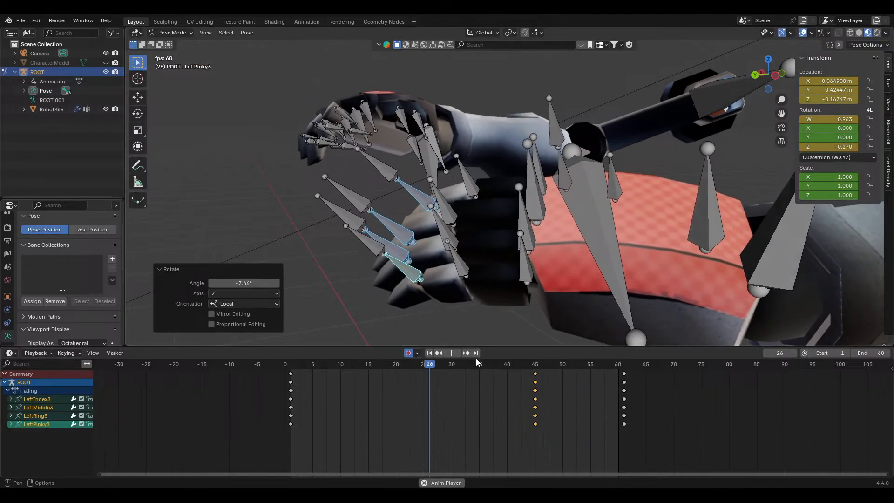
{"action": "key", "text": "KP_0"}
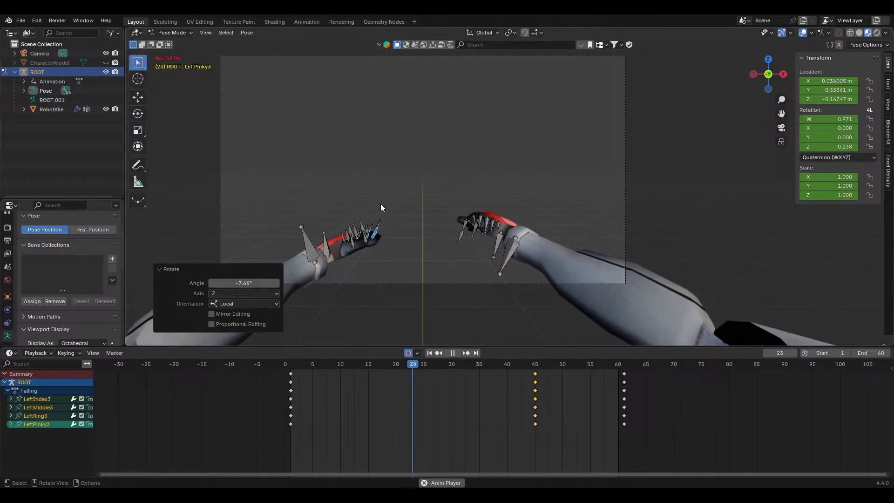
{"action": "scroll", "coordinate": [380, 205], "scroll_direction": "up", "scroll_amount": 3}
{"action": "middle_click_drag", "start_coordinate": [509, 236], "coordinate": [603, 247], "text": "shift"}
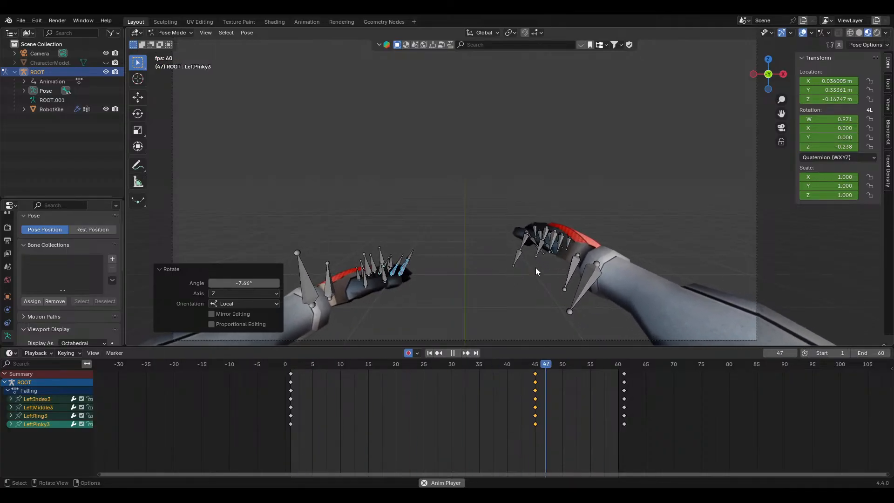
{"action": "scroll", "coordinate": [543, 304], "scroll_direction": "down", "scroll_amount": 1}
{"action": "key", "text": "space"}
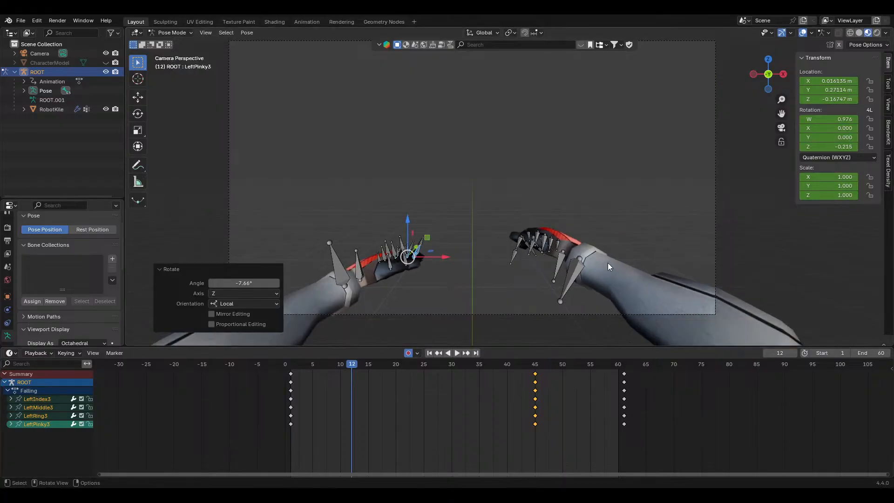
Try deleting the frame 61 keyframes of all bones, play the loop, and undo the deletion
{"action": "key", "text": "a"}
{"action": "left_click", "coordinate": [625, 379]}
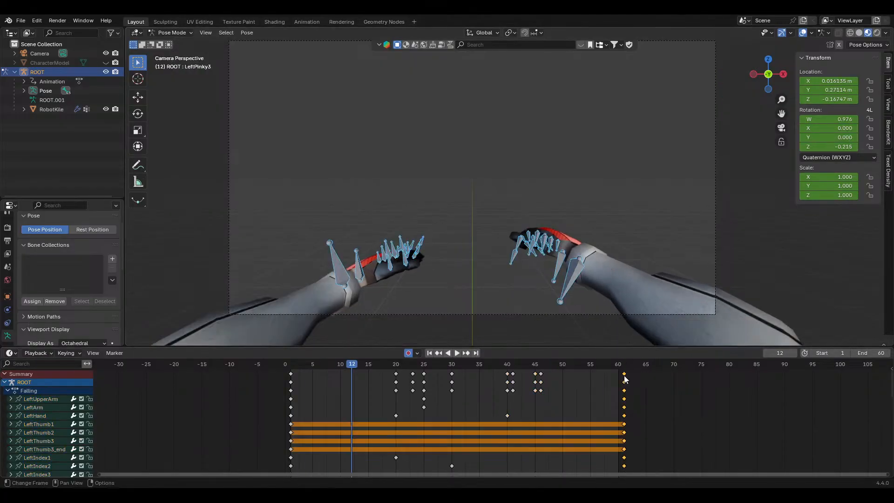
{"action": "key", "text": "Delete"}
{"action": "key", "text": "space"}
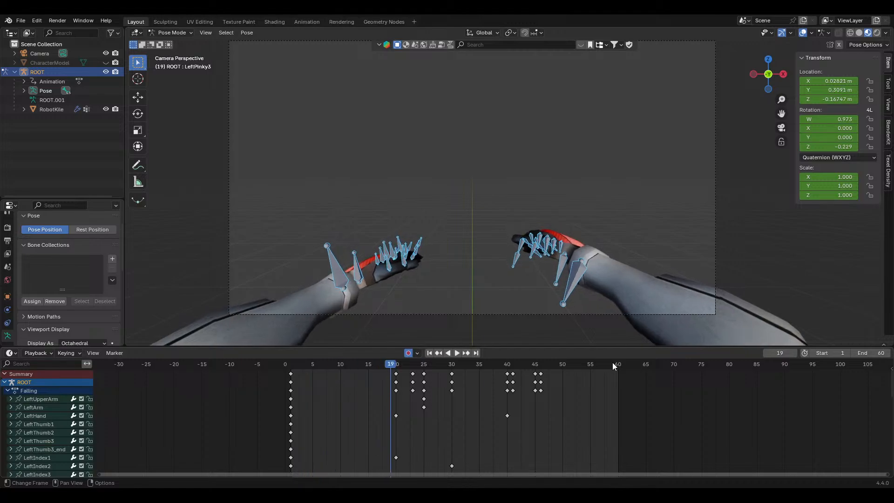
{"action": "key", "text": "ctrl+z"}
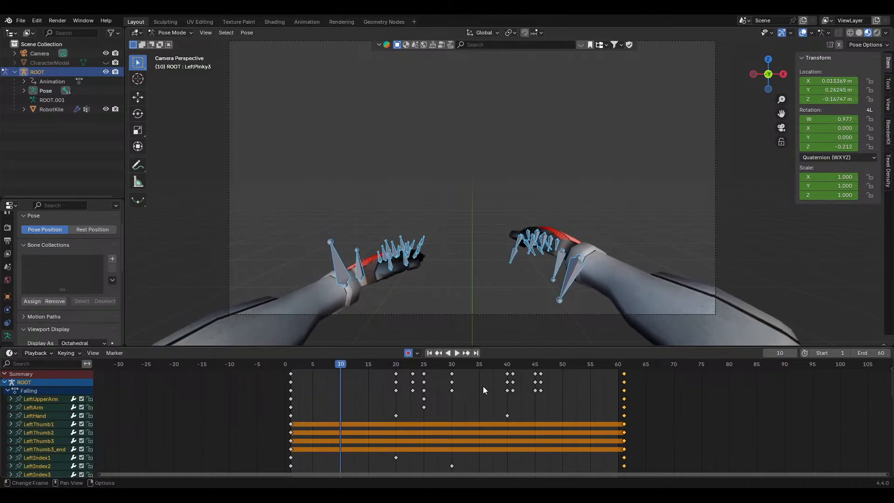
Scrub through the loop and compare the arm poses at frames 61 and 1
{"action": "left_click_drag", "start_coordinate": [314, 367], "coordinate": [602, 379]}
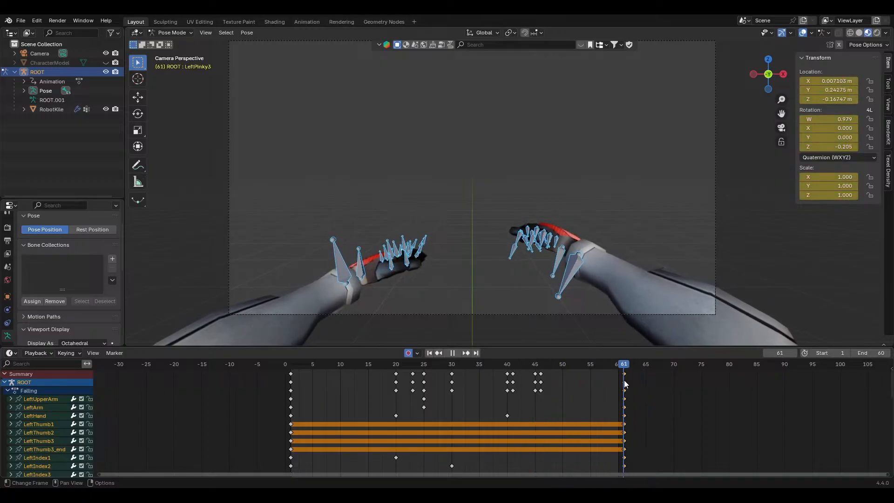
{"action": "left_click_drag", "start_coordinate": [706, 394], "coordinate": [292, 404]}
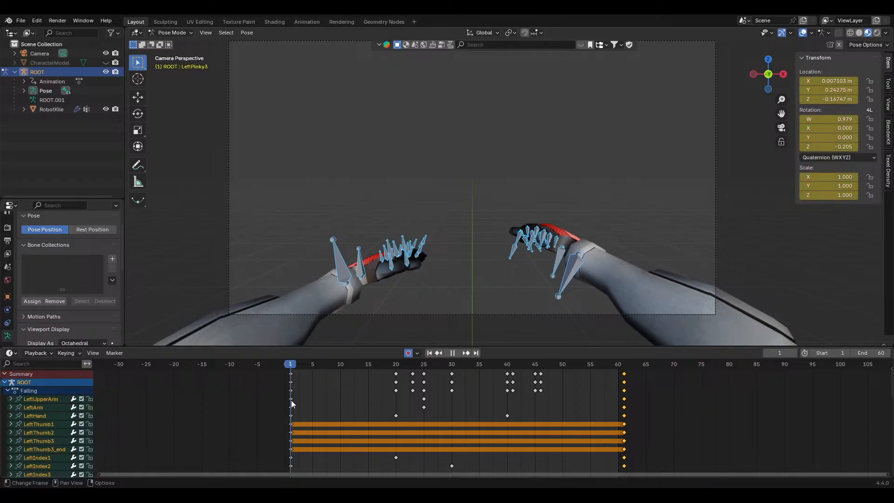
{"action": "key", "text": "space"}
Switch the timeline area to the Graph Editor and select all bones to show their animation curves
{"action": "left_click", "coordinate": [296, 381]}
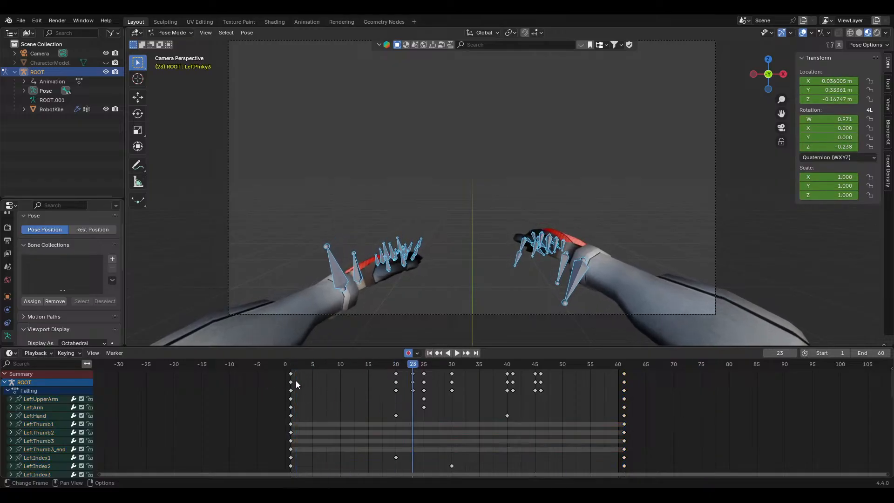
{"action": "left_click", "coordinate": [291, 374]}
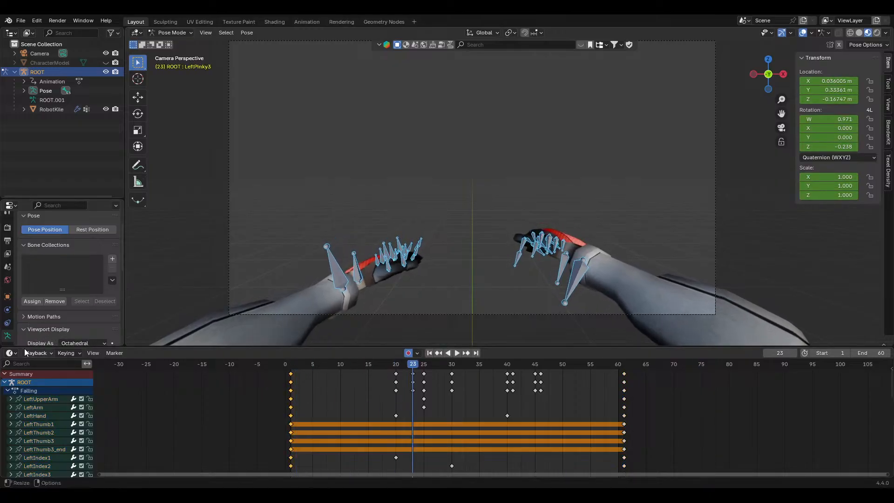
{"action": "left_click", "coordinate": [11, 353]}
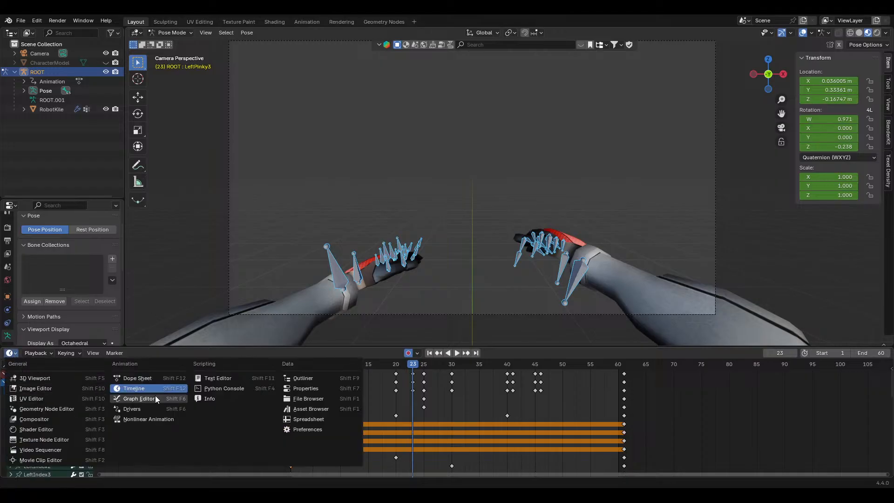
{"action": "left_click", "coordinate": [138, 399]}
{"action": "middle_click_drag", "start_coordinate": [166, 420], "coordinate": [404, 436]}
{"action": "scroll", "coordinate": [482, 293], "scroll_direction": "down", "scroll_amount": 2}
{"action": "left_click", "coordinate": [481, 300]}
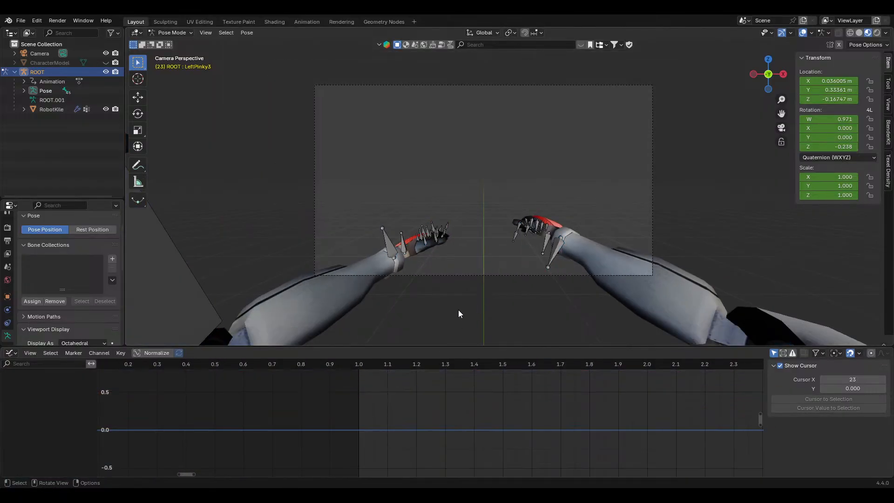
{"action": "left_click", "coordinate": [388, 253]}
{"action": "scroll", "coordinate": [399, 311], "scroll_direction": "down", "scroll_amount": 2}
{"action": "key", "text": "a"}
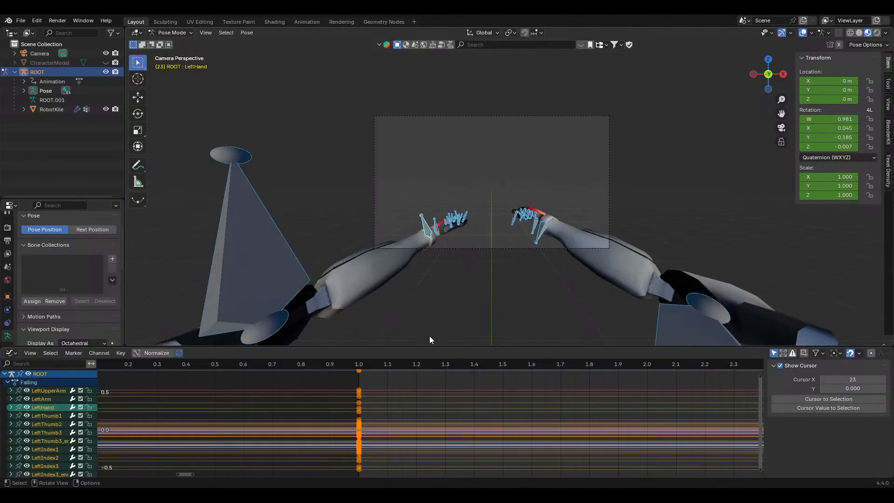
Select the frame 1 keyframes on all bone curves and set their interpolation mode to Linear
{"action": "middle_click_drag", "start_coordinate": [404, 434], "coordinate": [439, 437]}
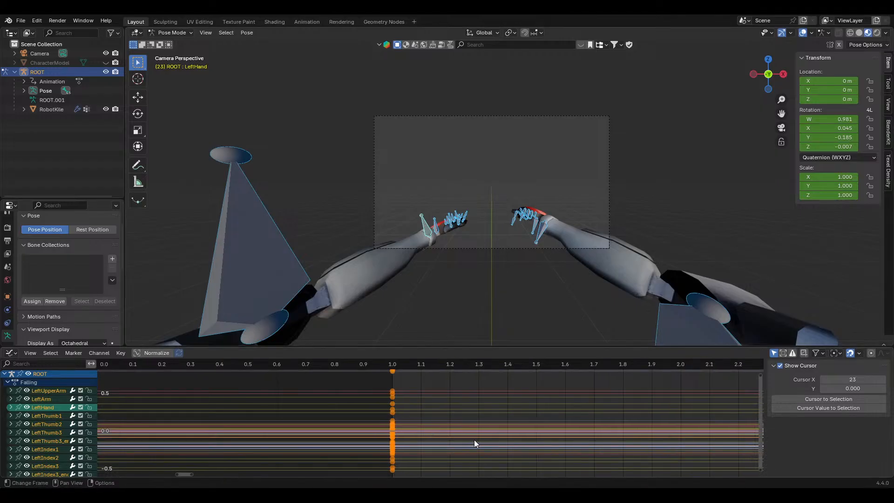
{"action": "scroll", "coordinate": [454, 425], "scroll_direction": "down", "scroll_amount": 12}
{"action": "scroll", "coordinate": [455, 415], "scroll_direction": "down", "scroll_amount": 3}
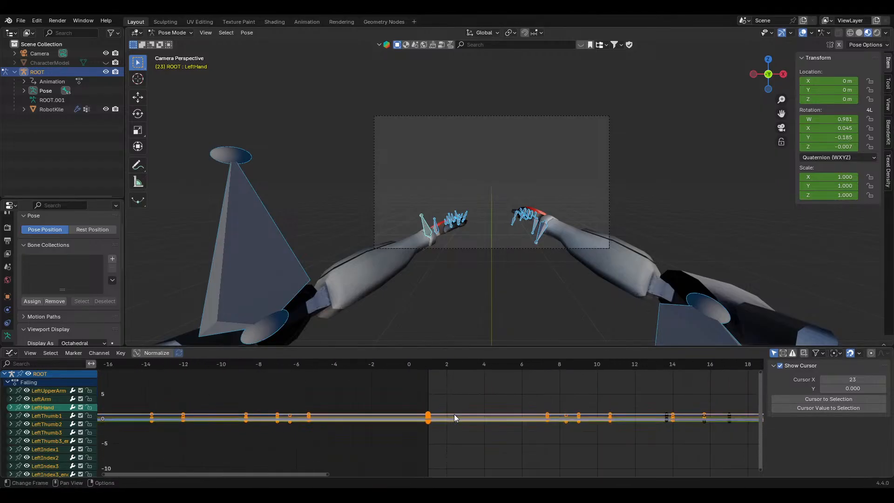
{"action": "left_click_drag", "start_coordinate": [452, 397], "coordinate": [413, 459]}
{"action": "scroll", "coordinate": [501, 434], "scroll_direction": "down", "scroll_amount": 8}
{"action": "scroll", "coordinate": [499, 434], "scroll_direction": "down", "scroll_amount": 5, "text": "ctrl"}
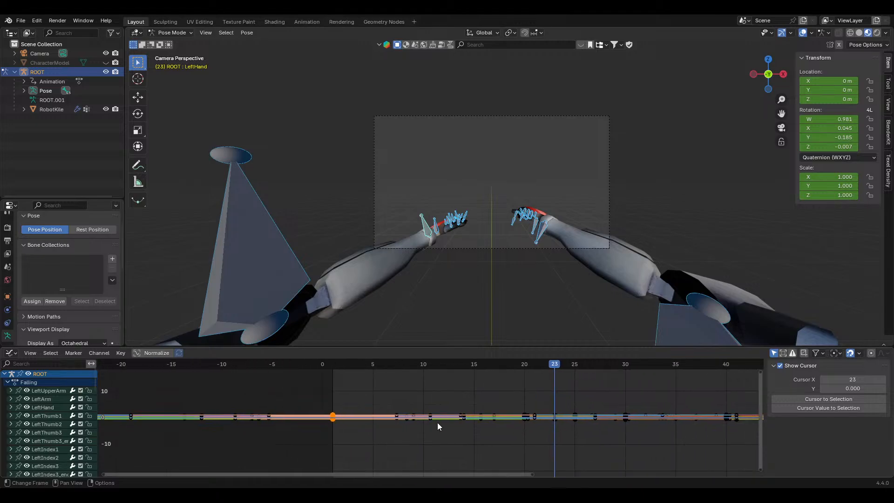
{"action": "right_click", "coordinate": [348, 407]}
{"action": "mouse_move", "coordinate": [363, 415]}
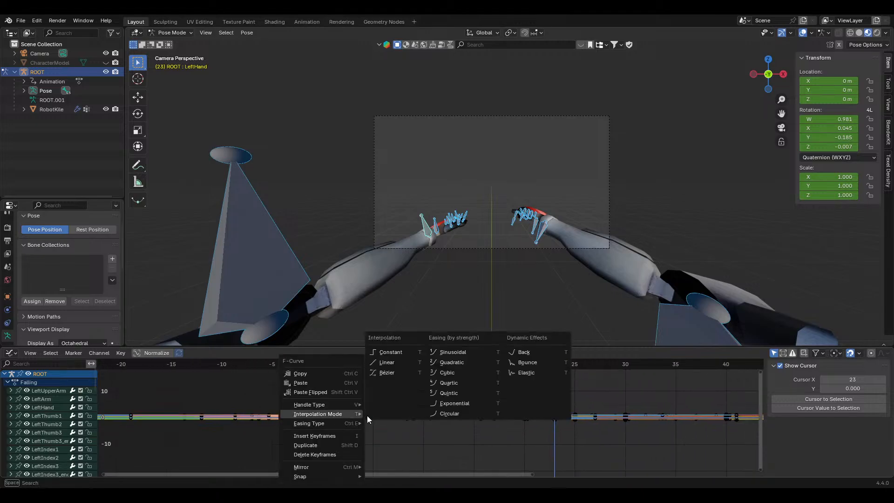
{"action": "left_click", "coordinate": [387, 364]}
Set the frame 61 keyframes of all bones to Linear interpolation and play the loop in camera view
{"action": "middle_click_drag", "start_coordinate": [536, 400], "coordinate": [258, 393]}
{"action": "middle_click_drag", "start_coordinate": [647, 389], "coordinate": [490, 403]}
{"action": "left_click", "coordinate": [503, 423]}
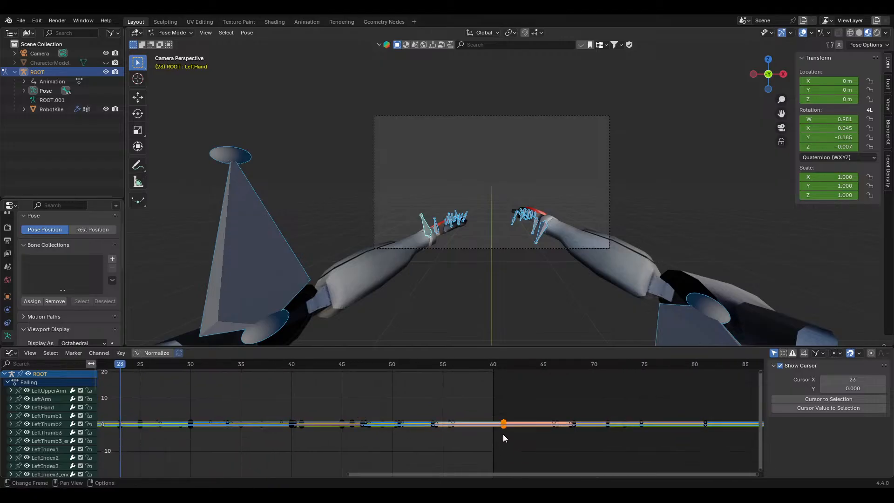
{"action": "right_click", "coordinate": [504, 425]}
{"action": "mouse_move", "coordinate": [512, 413]}
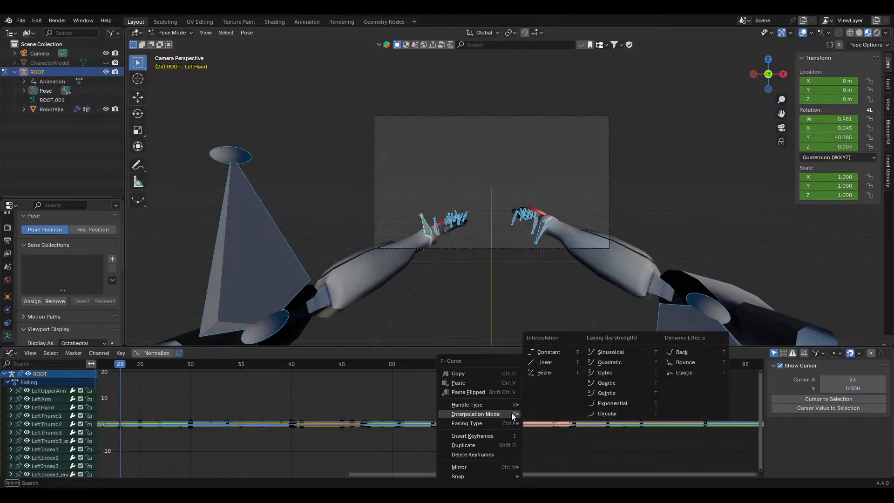
{"action": "left_click", "coordinate": [552, 364]}
{"action": "key", "text": "space"}
{"action": "scroll", "coordinate": [474, 246], "scroll_direction": "up", "scroll_amount": 4}
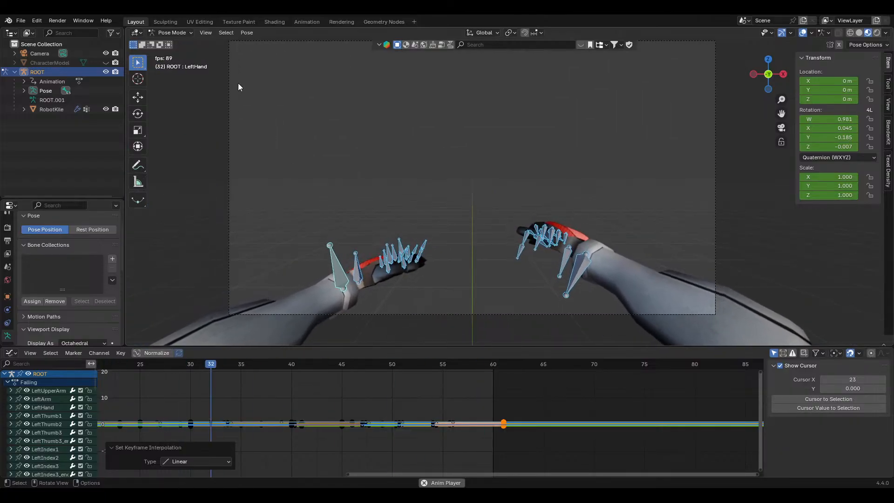
{"action": "left_click", "coordinate": [166, 33]}
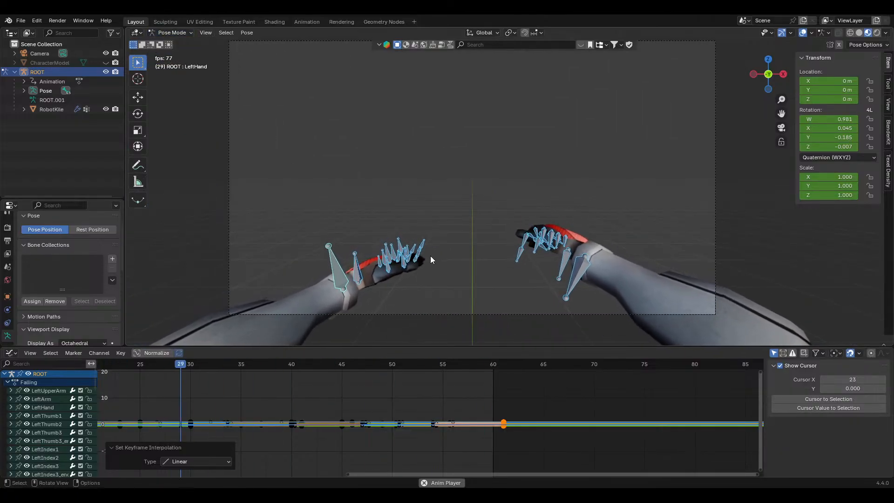
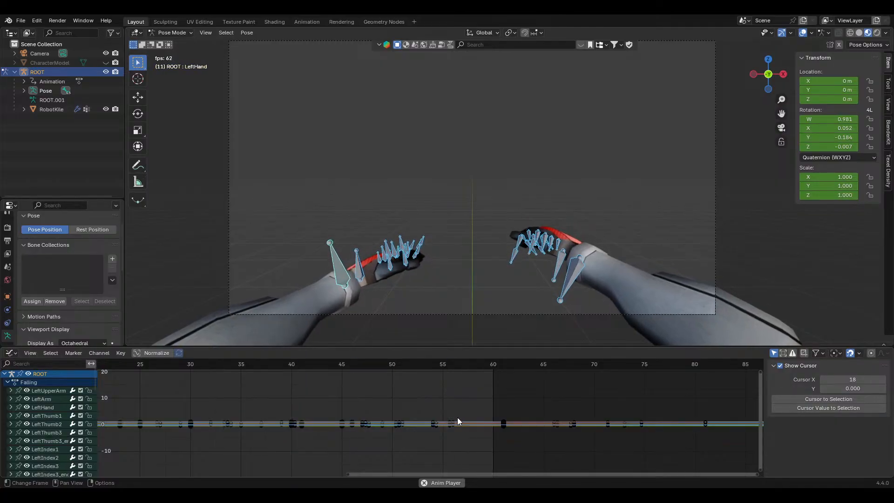
Set all bones' keyframes at both loop ends, frames 1 and 61, to Linear interpolation during playback
{"action": "right_click", "coordinate": [513, 409]}
{"action": "left_click", "coordinate": [561, 359]}
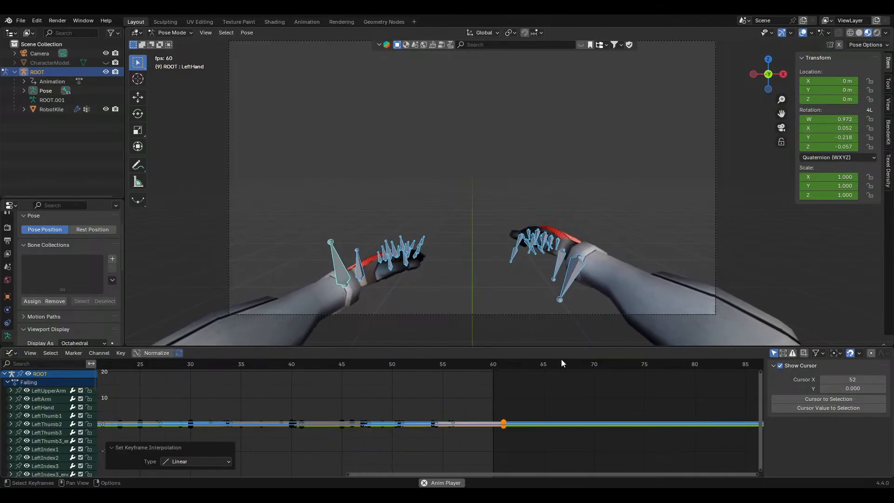
{"action": "scroll", "coordinate": [350, 432], "scroll_direction": "down", "scroll_amount": 3}
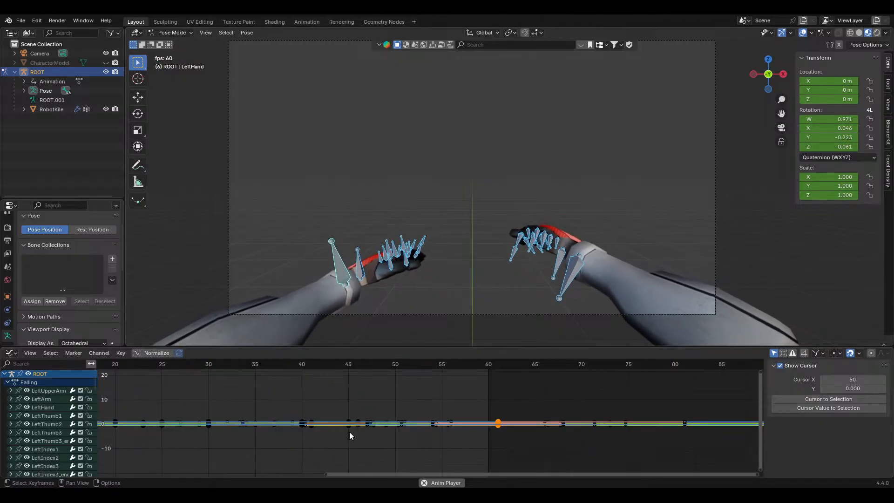
{"action": "middle_click_drag", "start_coordinate": [340, 432], "coordinate": [490, 434]}
{"action": "left_click_drag", "start_coordinate": [275, 413], "coordinate": [239, 455], "text": "shift"}
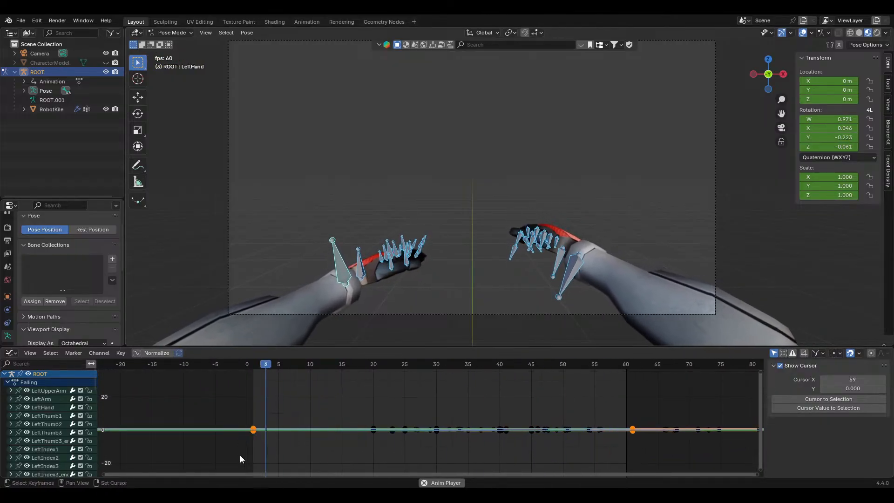
{"action": "right_click", "coordinate": [275, 432]}
{"action": "mouse_move", "coordinate": [284, 414]}
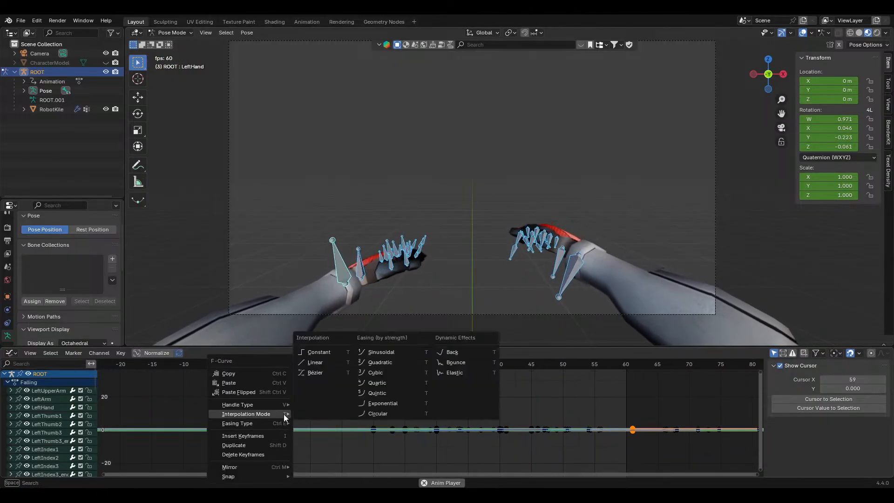
{"action": "left_click", "coordinate": [326, 362]}
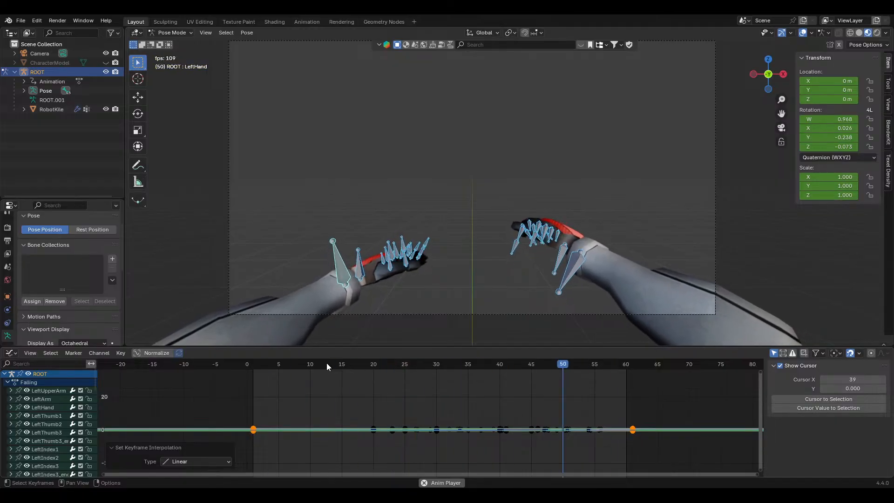
{"action": "scroll", "coordinate": [399, 258], "scroll_direction": "down", "scroll_amount": 4}
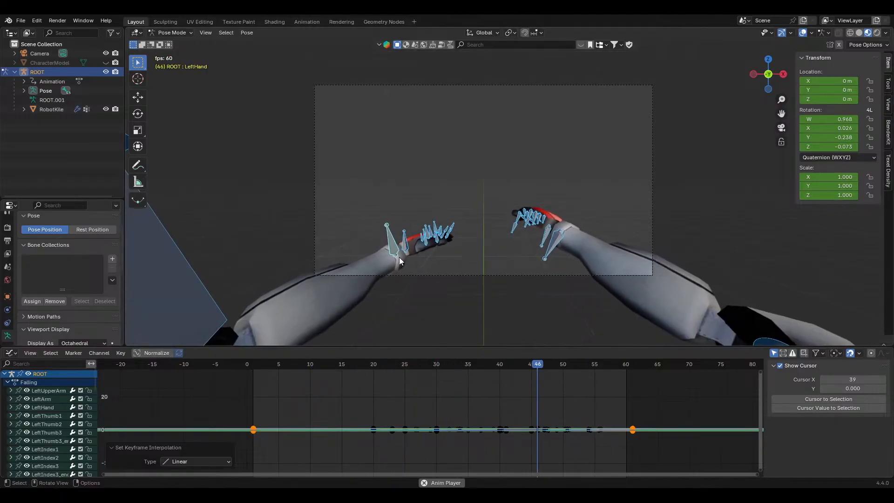
{"action": "left_click", "coordinate": [314, 279]}
{"action": "scroll", "coordinate": [399, 285], "scroll_direction": "down", "scroll_amount": 4}
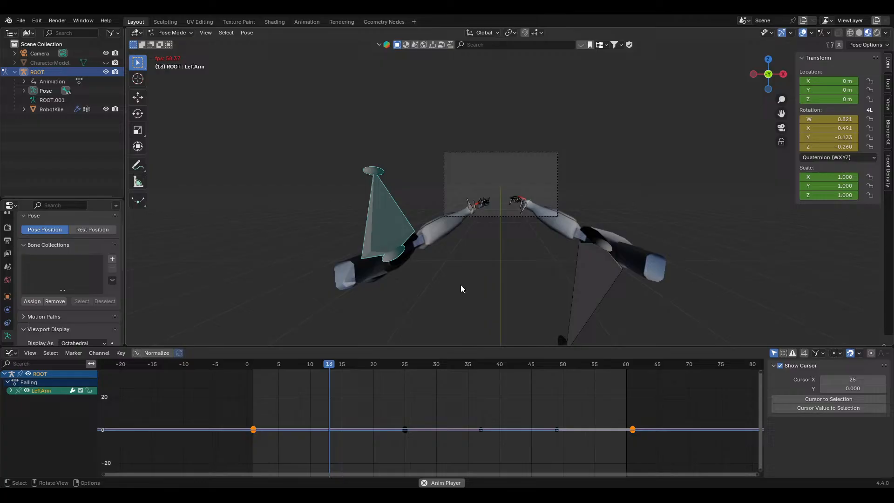
{"action": "scroll", "coordinate": [461, 286], "scroll_direction": "up", "scroll_amount": 3}
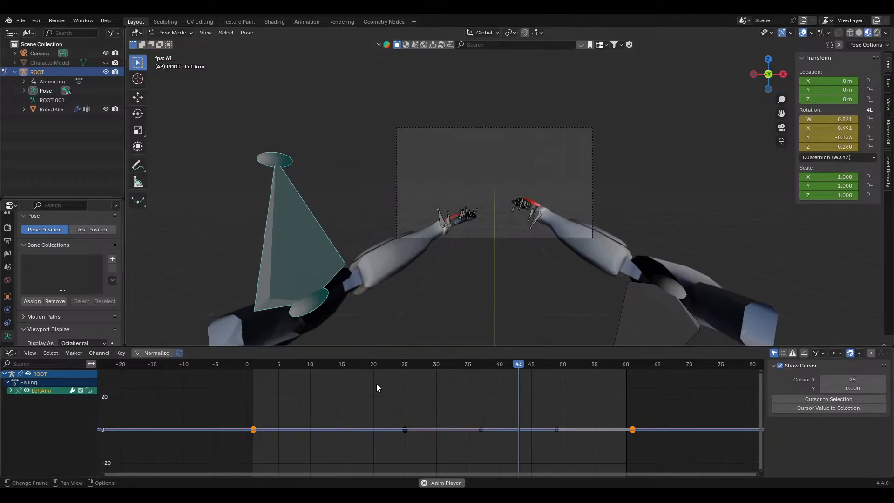
{"action": "key", "text": "space"}
{"action": "left_click", "coordinate": [392, 376]}
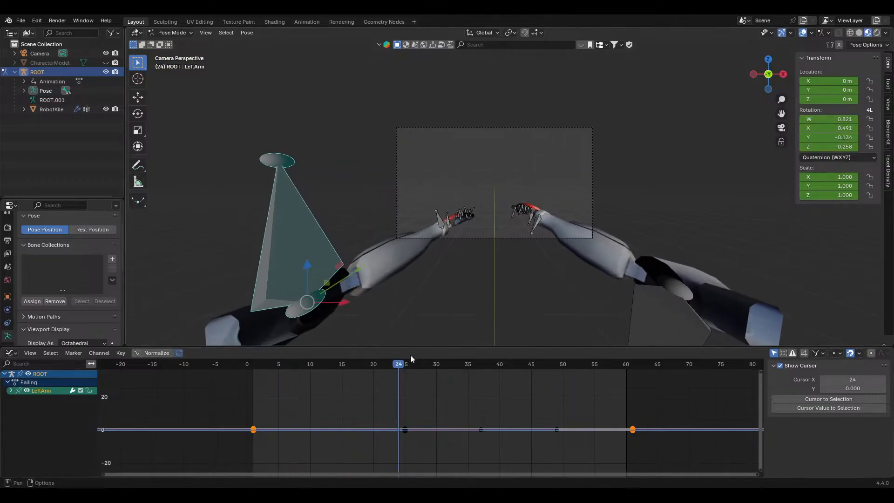
{"action": "left_click", "coordinate": [404, 367]}
{"action": "key", "text": "r"}
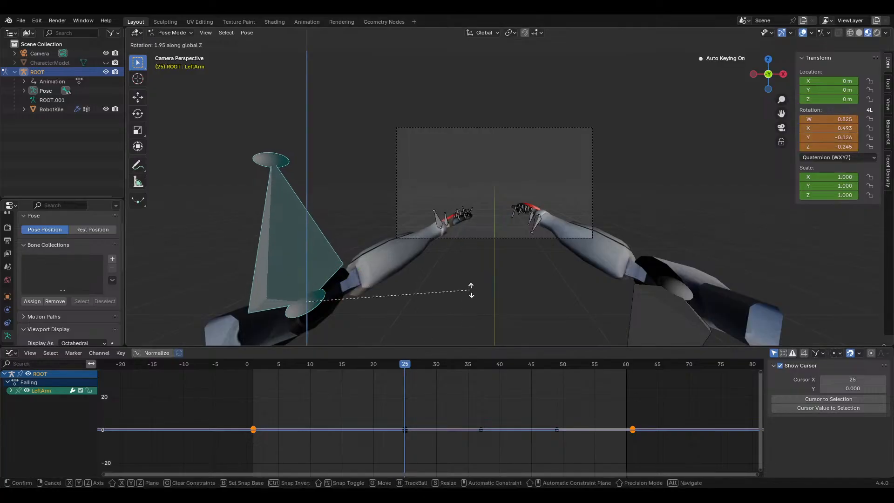
{"action": "left_click", "coordinate": [475, 264]}
Rotate the LeftUpperArm bone 6.15° about the global X axis at frame 25 and play back the motion
{"action": "scroll", "coordinate": [276, 303], "scroll_direction": "down", "scroll_amount": 3}
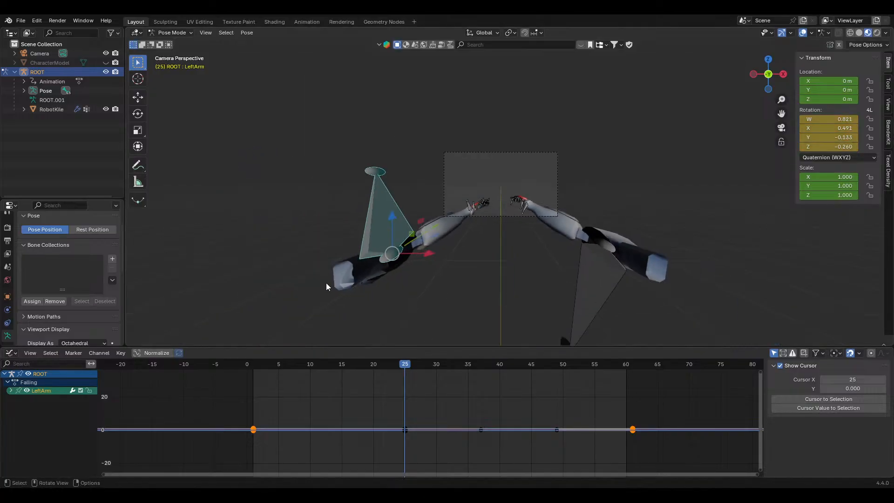
{"action": "middle_click_drag", "start_coordinate": [326, 286], "coordinate": [391, 293]}
{"action": "scroll", "coordinate": [385, 289], "scroll_direction": "down", "scroll_amount": 5}
{"action": "left_click", "coordinate": [461, 245]}
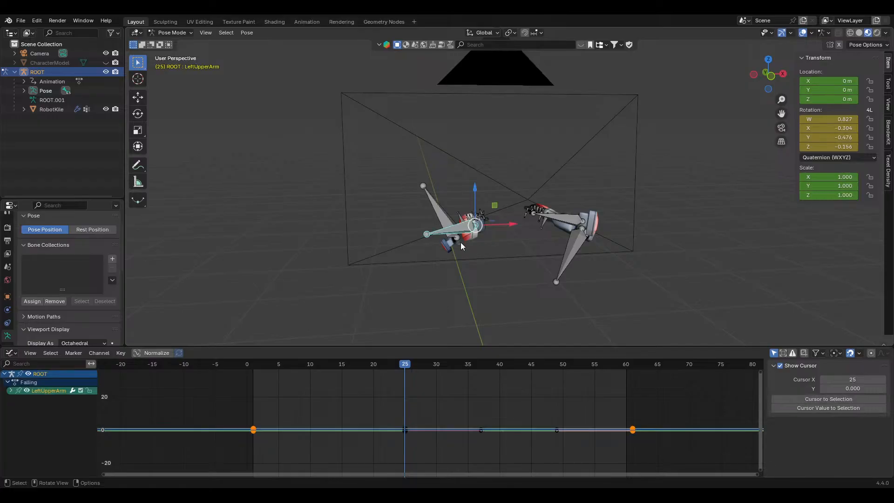
{"action": "scroll", "coordinate": [461, 246], "scroll_direction": "up", "scroll_amount": 6}
{"action": "middle_click_drag", "start_coordinate": [435, 244], "coordinate": [414, 274]}
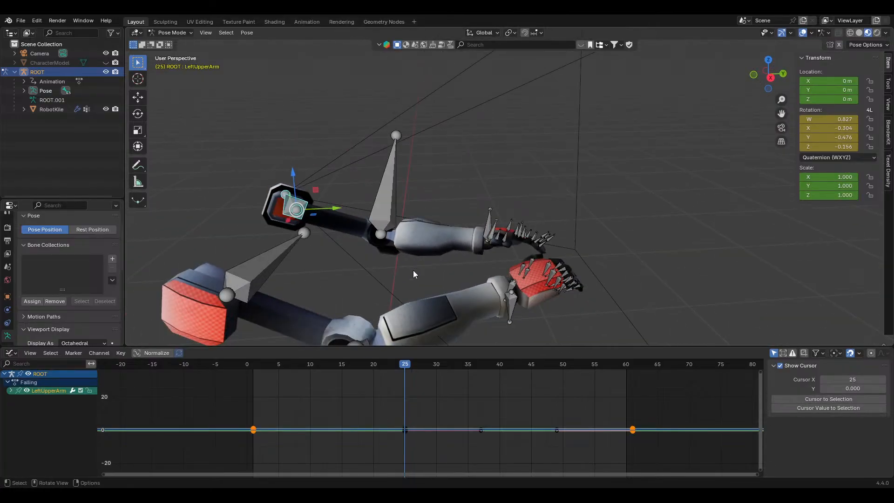
{"action": "key", "text": "r"}
{"action": "key", "text": "x"}
{"action": "left_click", "coordinate": [490, 343]}
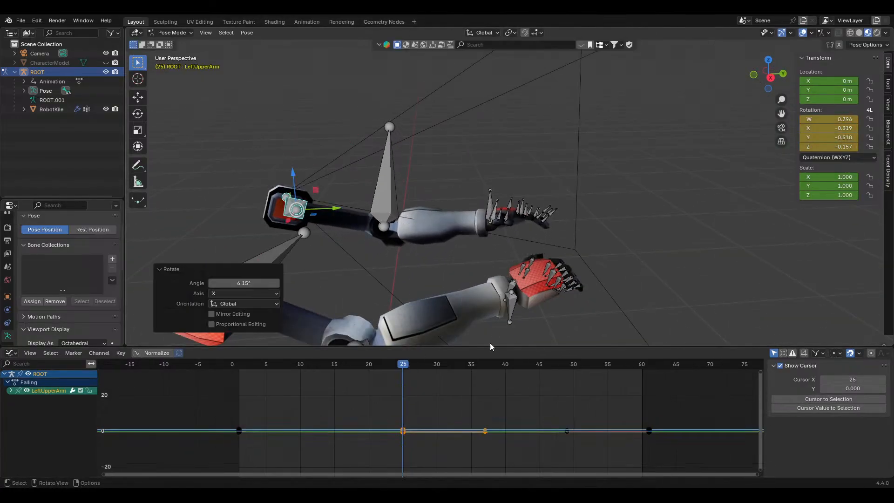
{"action": "left_click_drag", "start_coordinate": [480, 365], "coordinate": [486, 364]}
{"action": "left_click", "coordinate": [317, 364]}
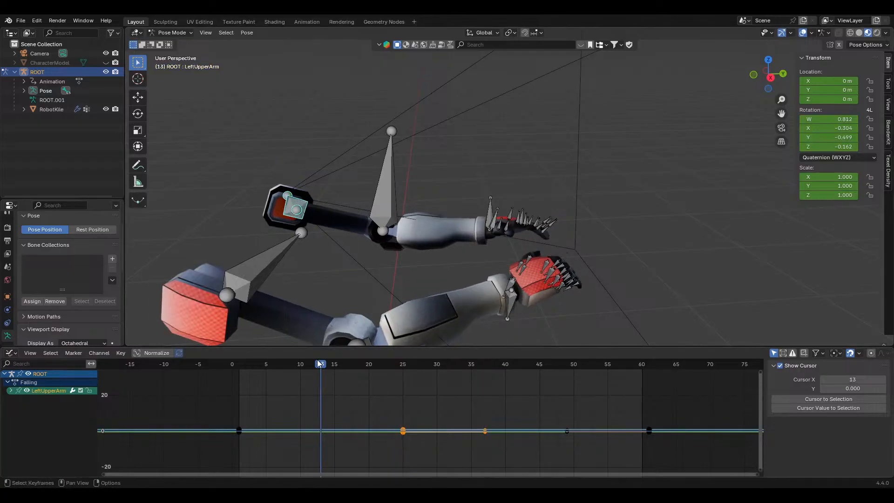
{"action": "key", "text": "space"}
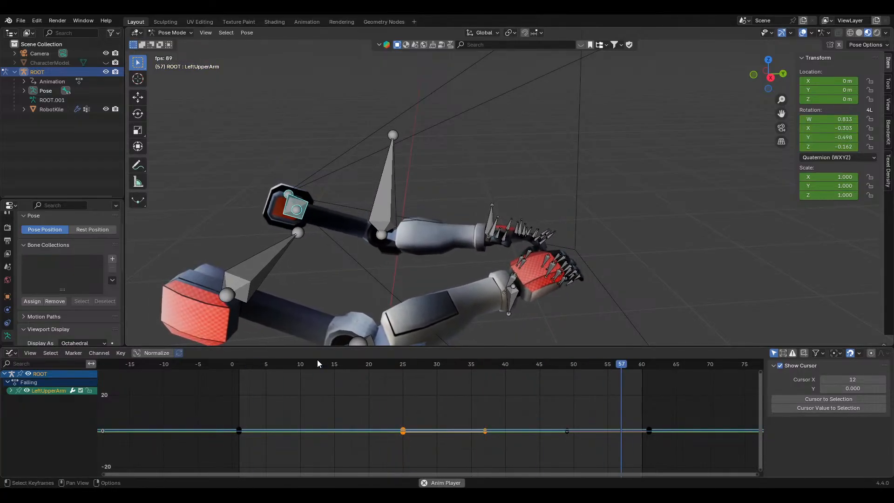
{"action": "key", "text": "space"}
Try rotating the RightUpperArm bone 3.85° about the global X axis at frame 29, preview it, and undo the rotation
{"action": "left_click", "coordinate": [256, 272]}
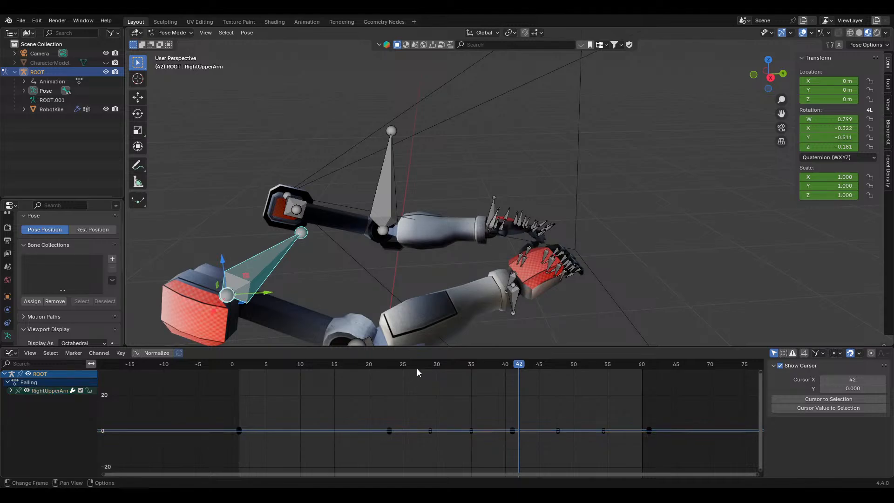
{"action": "left_click_drag", "start_coordinate": [417, 368], "coordinate": [437, 370]}
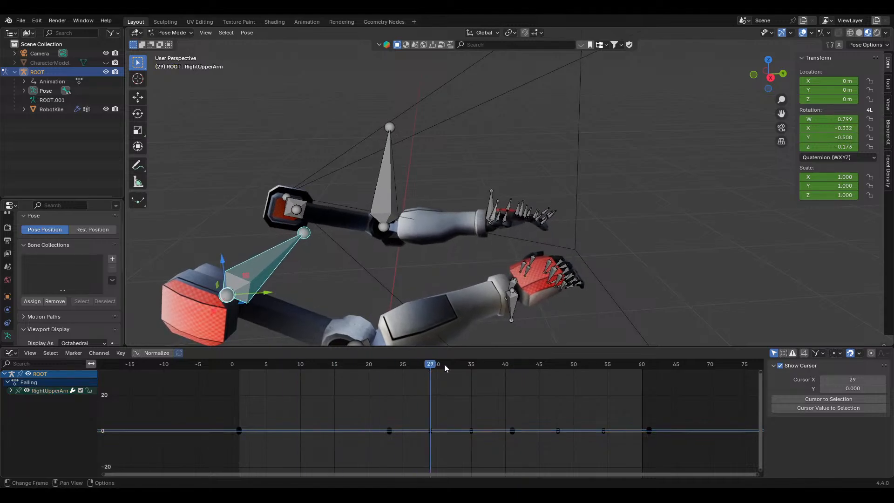
{"action": "key", "text": "r"}
{"action": "key", "text": "x"}
{"action": "left_click", "coordinate": [466, 351]}
{"action": "key", "text": "space"}
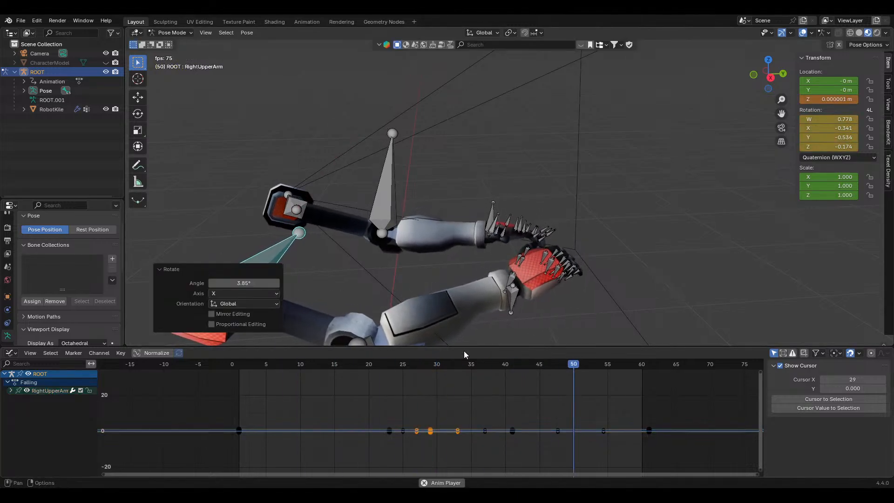
{"action": "key", "text": "space"}
{"action": "key", "text": "ctrl+z"}
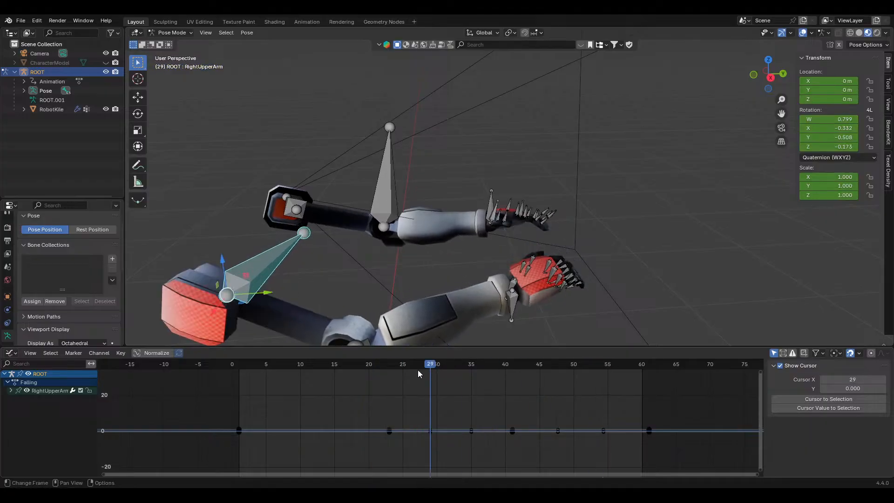
Try a -3.02° global X rotation of the RightUpperArm bone at frame 15, shift its new keyframe, and undo these changes
{"action": "left_click_drag", "start_coordinate": [418, 370], "coordinate": [334, 365]}
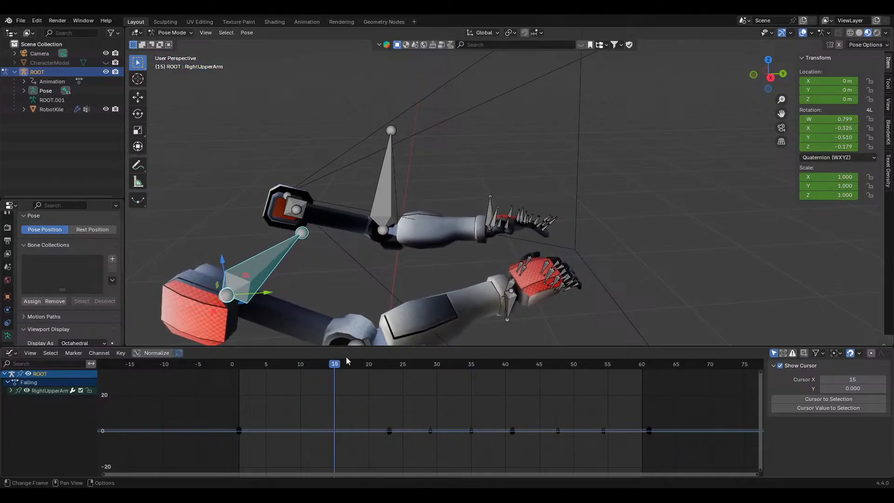
{"action": "key", "text": "r"}
{"action": "key", "text": "x"}
{"action": "left_click", "coordinate": [434, 324]}
{"action": "key", "text": "space"}
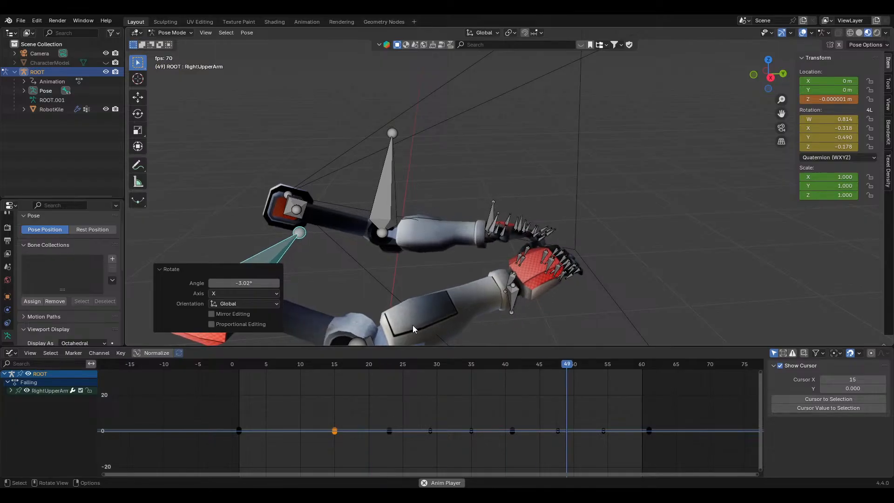
{"action": "key", "text": "space"}
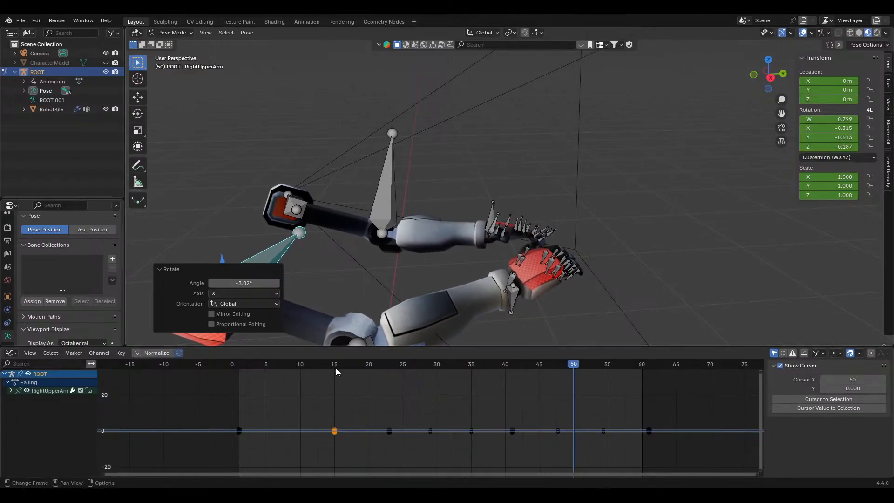
{"action": "left_click_drag", "start_coordinate": [334, 433], "coordinate": [381, 433]}
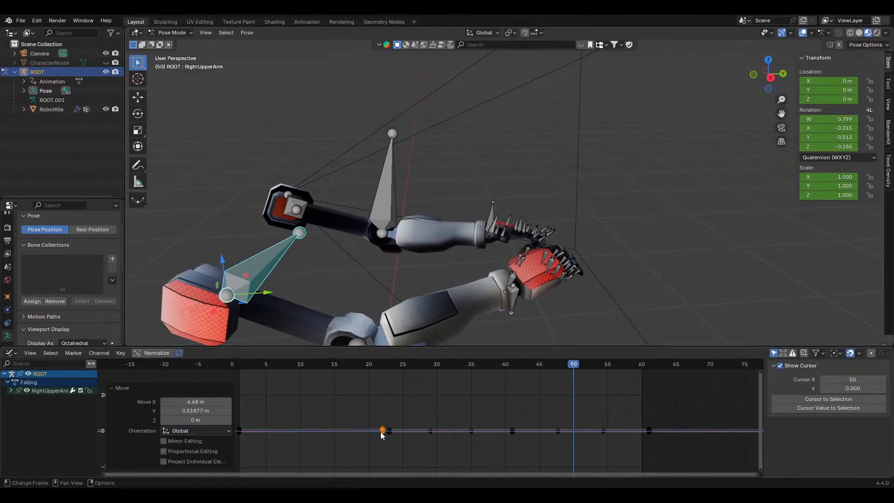
{"action": "key", "text": "ctrl+z"}
{"action": "key", "text": "ctrl+z"}
{"action": "key", "text": "ctrl+z"}
Switch the Graph Editor area to the Timeline and frame the RightUpperArm bone's keyframes
{"action": "left_click", "coordinate": [11, 354]}
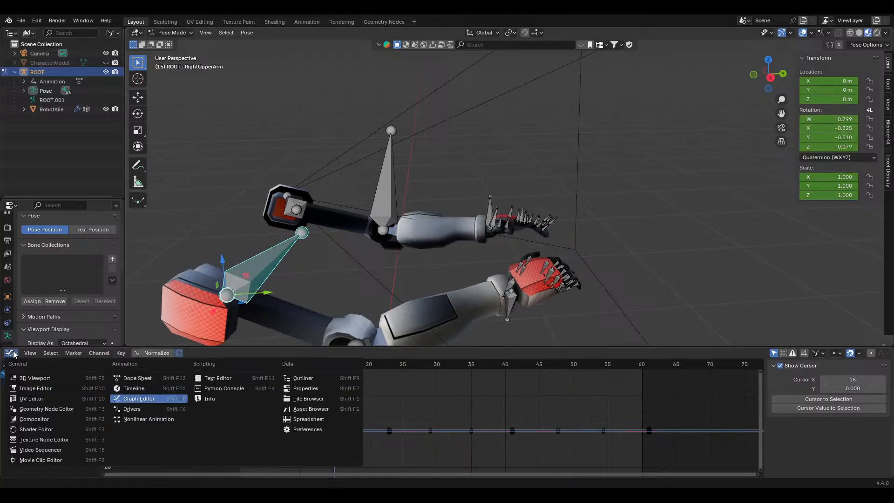
{"action": "left_click", "coordinate": [147, 380]}
{"action": "scroll", "coordinate": [428, 421], "scroll_direction": "up", "scroll_amount": 2}
{"action": "left_click", "coordinate": [11, 353]}
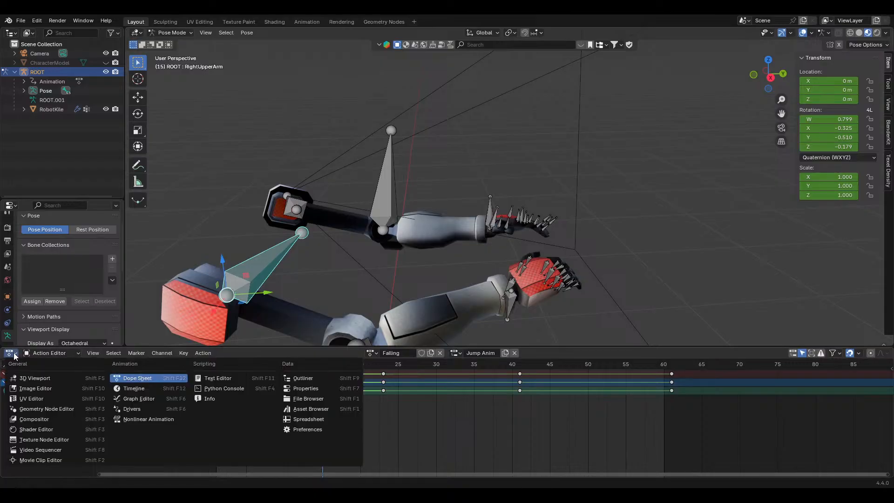
{"action": "left_click", "coordinate": [145, 388]}
{"action": "scroll", "coordinate": [389, 406], "scroll_direction": "up", "scroll_amount": 1}
{"action": "middle_click_drag", "start_coordinate": [390, 407], "coordinate": [408, 473]}
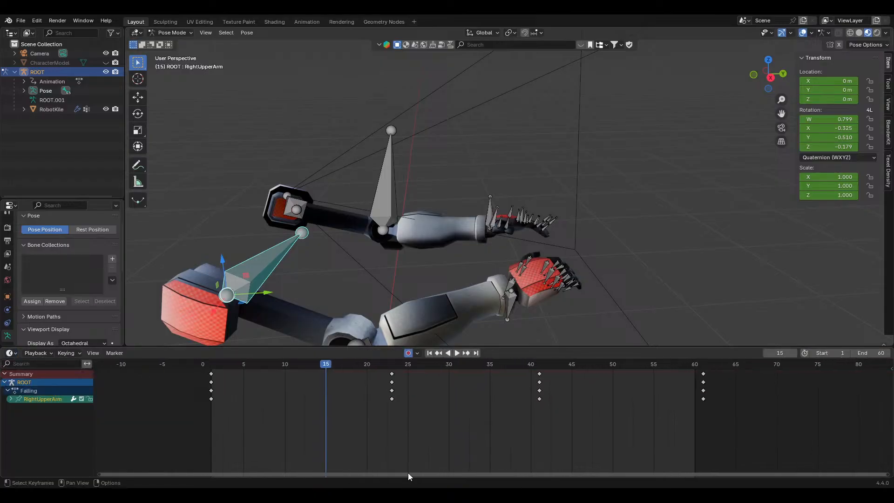
Rotate the RightUpperArm bone 3.89° about the global X axis at its frame 23 keyframe and preview the loop
{"action": "left_click_drag", "start_coordinate": [391, 365], "coordinate": [388, 363]}
{"action": "key", "text": "r"}
{"action": "key", "text": "x"}
{"action": "left_click", "coordinate": [569, 288]}
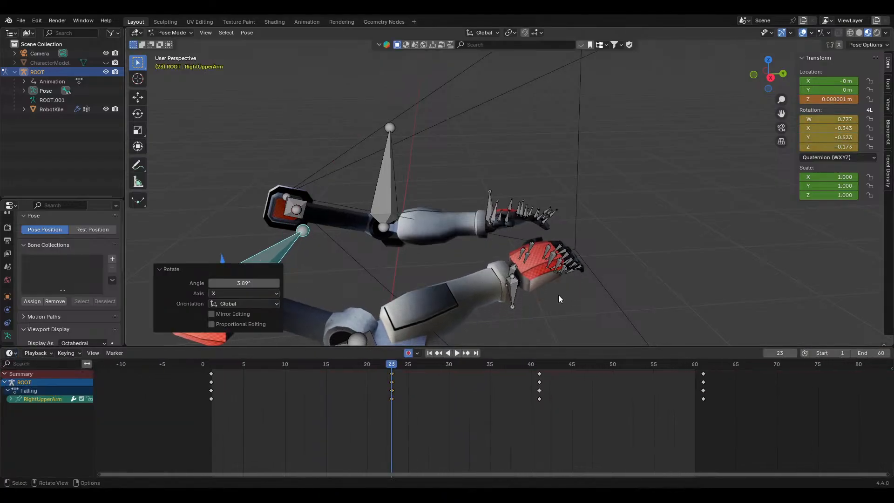
{"action": "key", "text": "space"}
{"action": "key", "text": "space"}
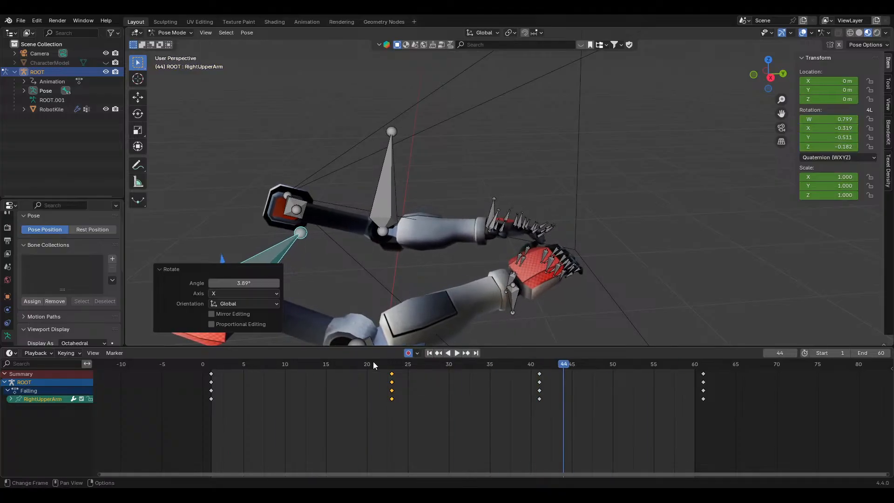
Try rotating the RightUpperArm bone about the global X axis at frame 41 and preview the result
{"action": "left_click_drag", "start_coordinate": [356, 363], "coordinate": [538, 379]}
{"action": "key", "text": "r"}
{"action": "key", "text": "x"}
{"action": "left_click", "coordinate": [562, 287]}
{"action": "key", "text": "space"}
{"action": "key", "text": "space"}
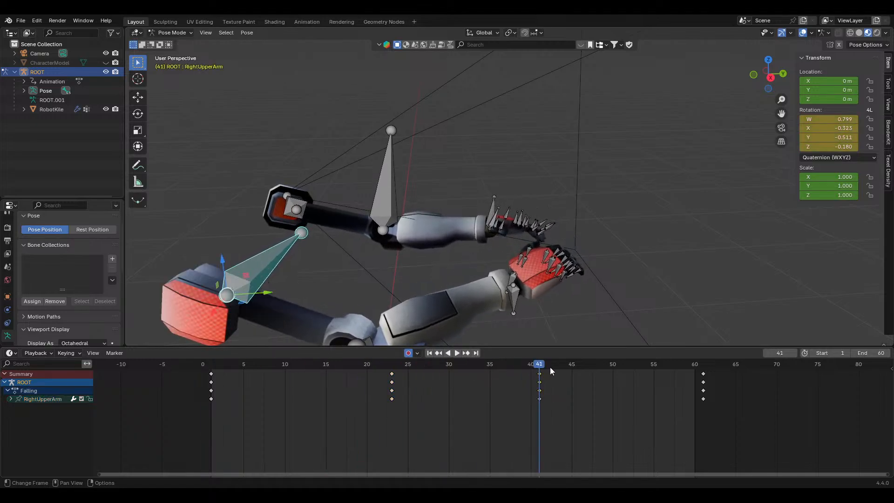
Rotate the RightUpperArm bone -1.8° about the global X axis at its frame 41 keyframe and start playback
{"action": "key", "text": "r"}
{"action": "key", "text": "x"}
{"action": "left_click", "coordinate": [528, 315]}
{"action": "key", "text": "space"}
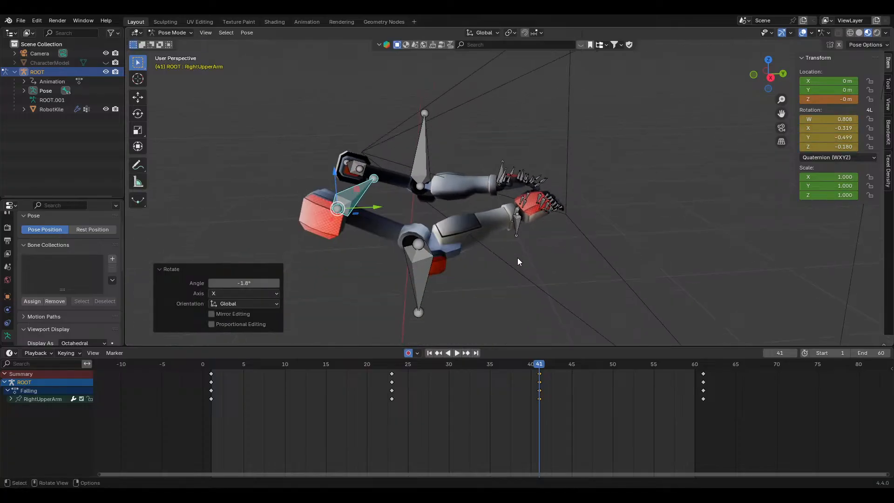
Select the RightHand bone and rotate it about the global Z axis at frame 1
{"action": "middle_click_drag", "start_coordinate": [466, 255], "coordinate": [611, 267]}
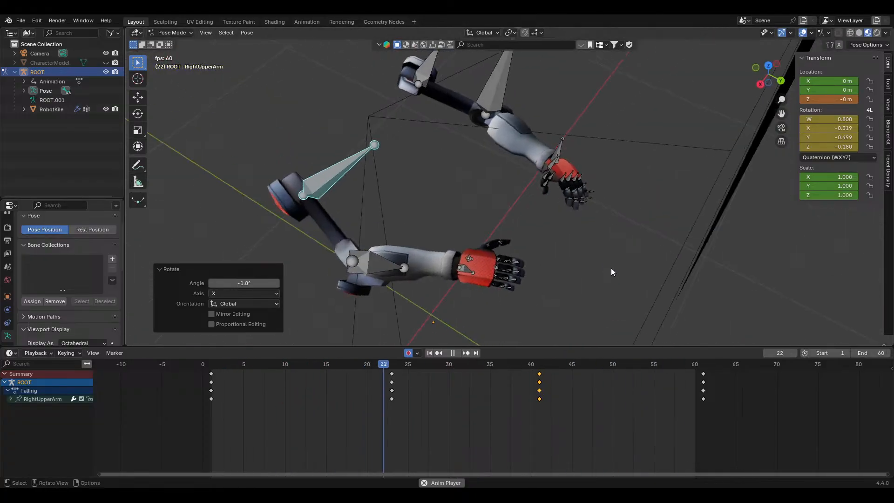
{"action": "left_click", "coordinate": [471, 281]}
{"action": "key", "text": "space"}
{"action": "left_click_drag", "start_coordinate": [400, 369], "coordinate": [212, 376]}
{"action": "key", "text": "space"}
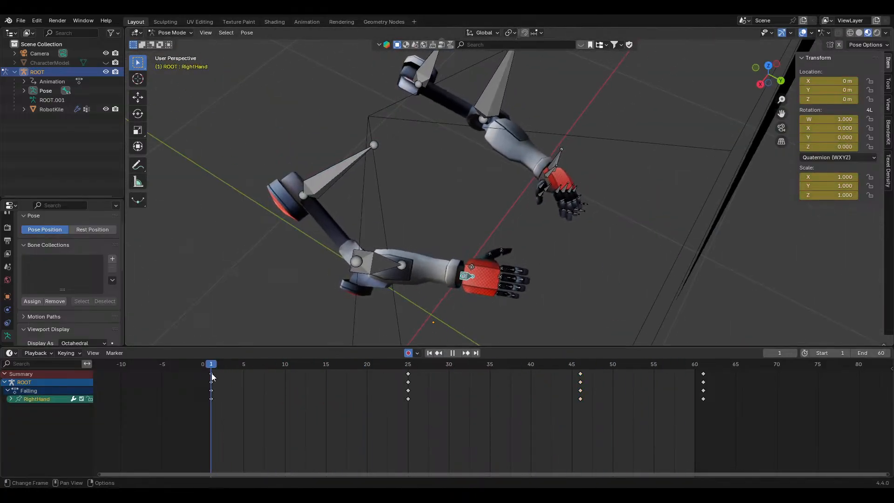
{"action": "key", "text": "r"}
{"action": "key", "text": "z"}
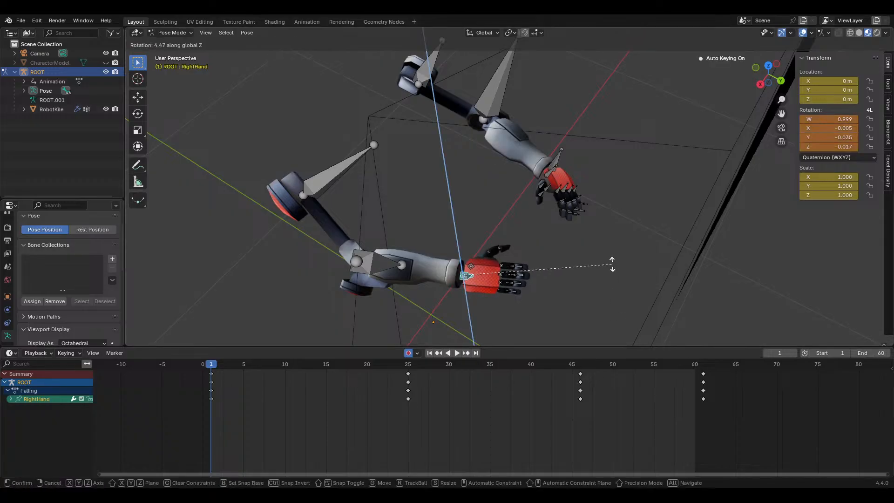
{"action": "left_click", "coordinate": [608, 247]}
Copy the RightHand bone's frame 1 keyframes and paste them at frame 61
{"action": "left_click", "coordinate": [213, 374]}
{"action": "key", "text": "ctrl+c"}
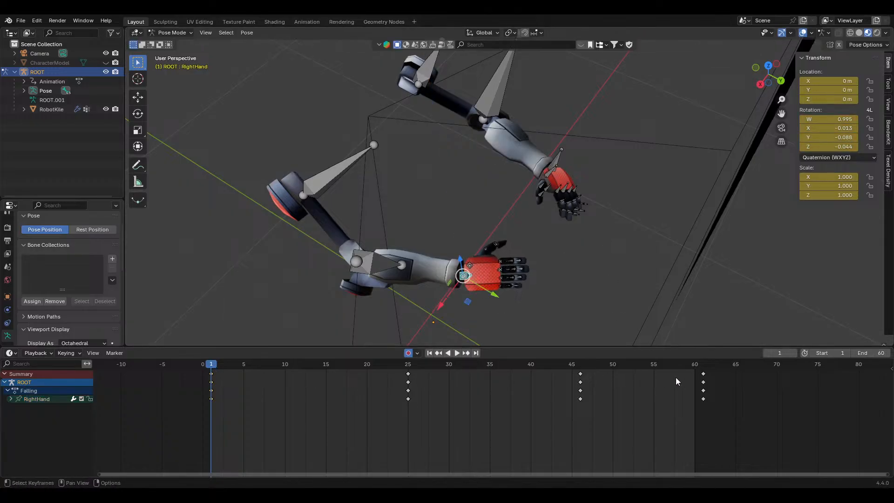
{"action": "left_click", "coordinate": [706, 364]}
{"action": "key", "text": "ctrl+v"}
Rotate the RightHand bone 10.8° about the global Z axis at its frame 25 keyframe
{"action": "left_click_drag", "start_coordinate": [383, 364], "coordinate": [409, 372]}
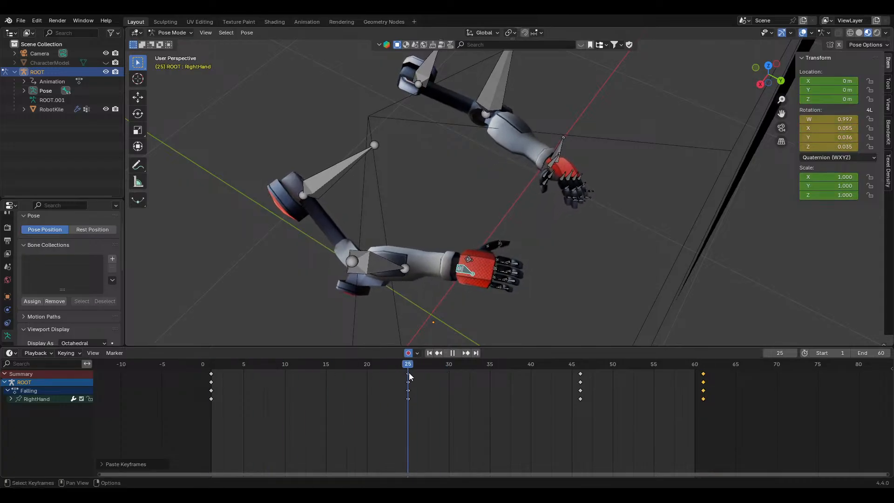
{"action": "key", "text": "r"}
{"action": "key", "text": "z"}
{"action": "left_click", "coordinate": [545, 348]}
Rotate the RightHand bone about the global Z axis at frame 46, keyframe the pose, and play the loop
{"action": "left_click", "coordinate": [581, 365]}
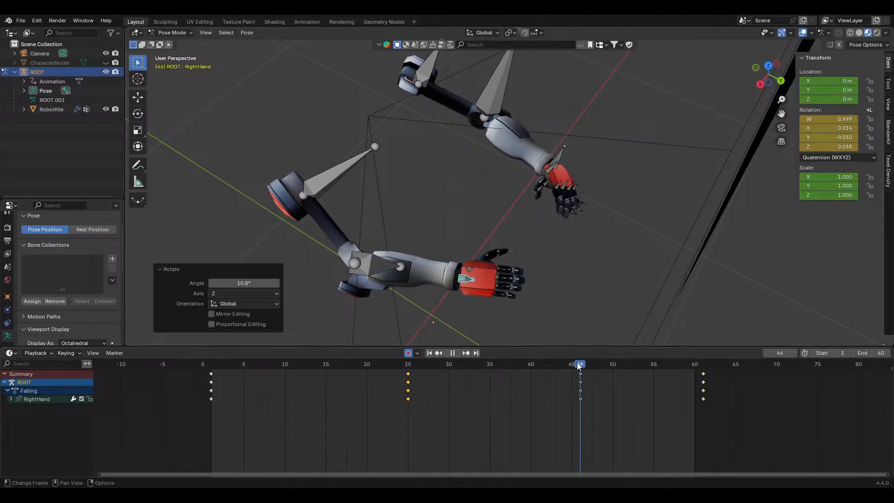
{"action": "key", "text": "r"}
{"action": "key", "text": "z"}
{"action": "left_click", "coordinate": [551, 341]}
{"action": "key", "text": "i"}
{"action": "key", "text": "space"}
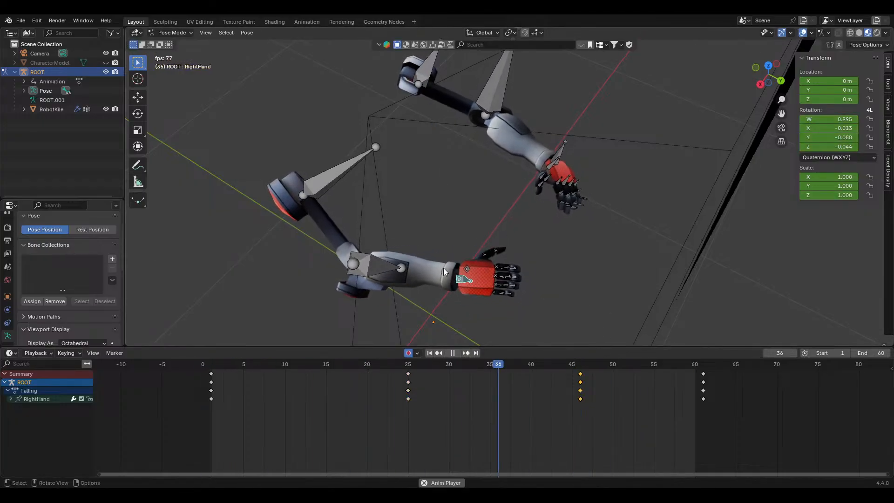
Rotate the RightUpperArm bone 2.5° about the global X axis at frame 45
{"action": "left_click", "coordinate": [443, 267]}
{"action": "middle_click_drag", "start_coordinate": [446, 293], "coordinate": [576, 231]}
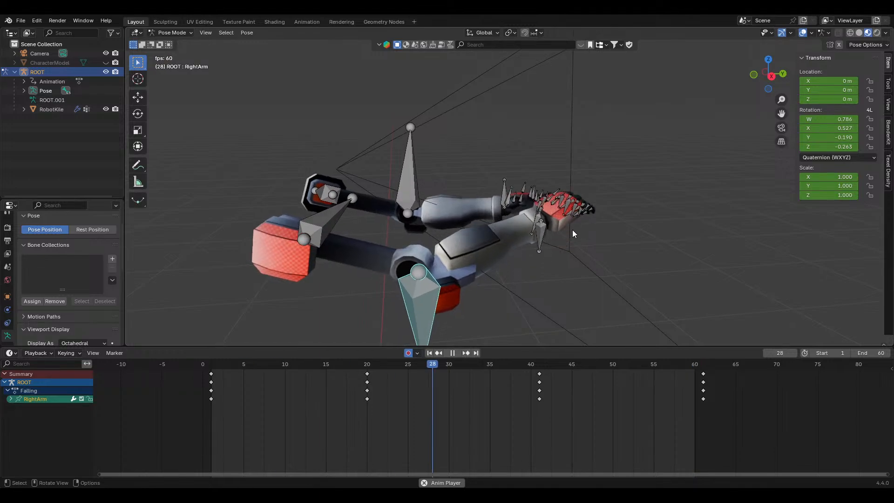
{"action": "left_click_drag", "start_coordinate": [347, 365], "coordinate": [572, 374]}
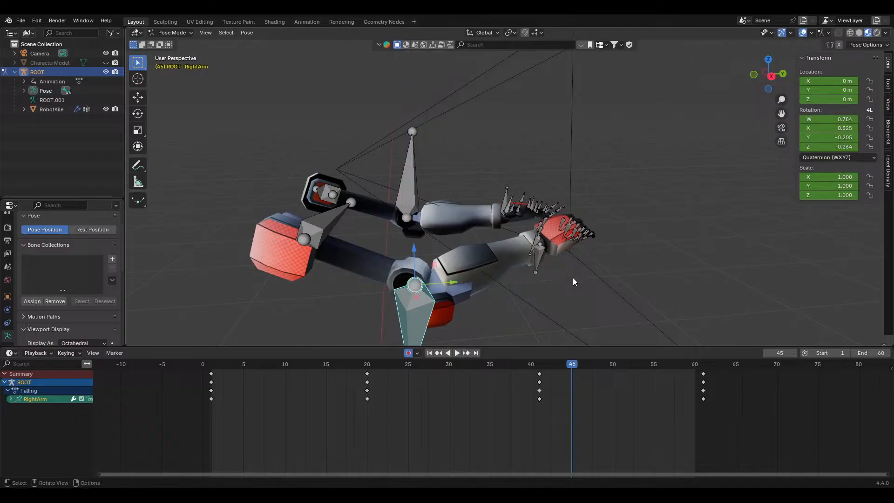
{"action": "key", "text": "r"}
{"action": "key", "text": "z"}
{"action": "key", "text": "x"}
{"action": "left_click", "coordinate": [501, 259]}
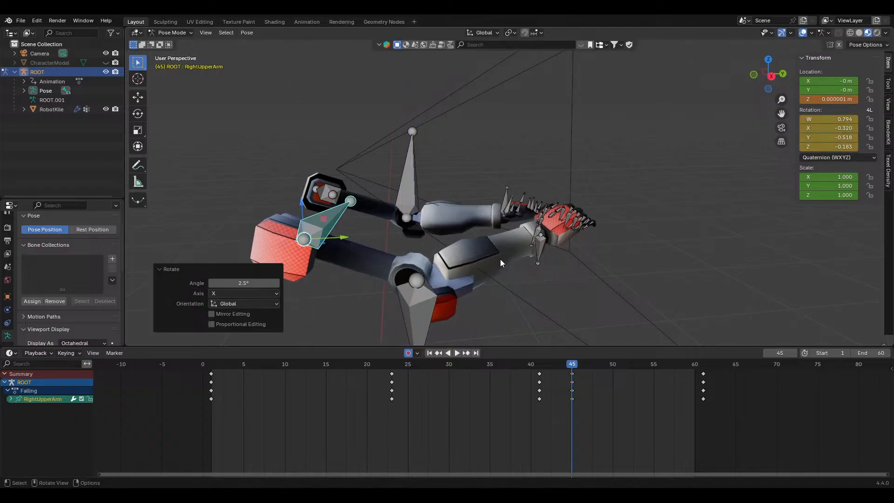
Move the RightUpperArm bone's frame 45 keyframe to frame 50 and play the loop
{"action": "left_click_drag", "start_coordinate": [447, 367], "coordinate": [573, 375]}
{"action": "key", "text": "g"}
{"action": "left_click", "coordinate": [600, 374]}
{"action": "key", "text": "g"}
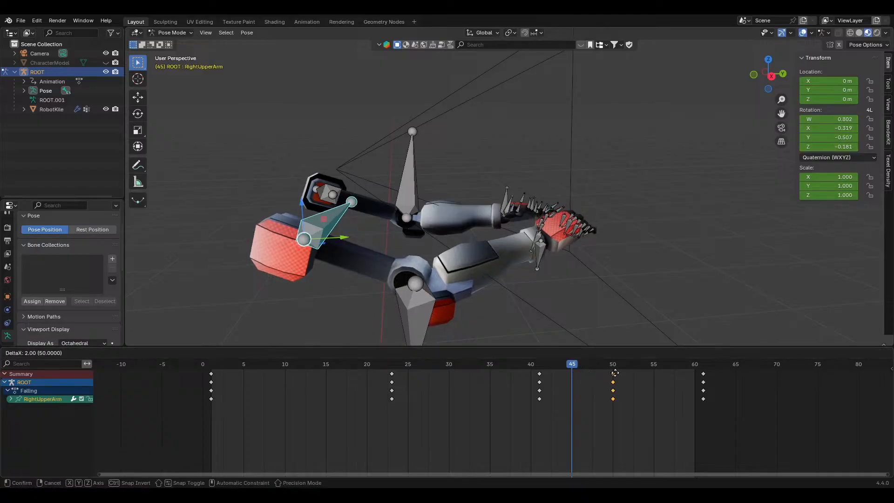
{"action": "left_click", "coordinate": [615, 372]}
{"action": "key", "text": "space"}
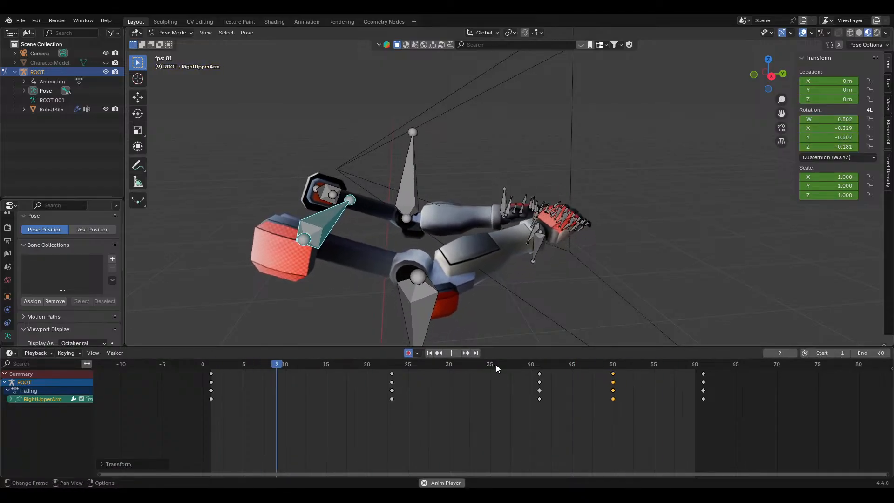
Delete the RightUpperArm bone's frame 50 keyframe, comparing the motion with and without it
{"action": "key", "text": "space"}
{"action": "left_click_drag", "start_coordinate": [370, 363], "coordinate": [620, 373]}
{"action": "key", "text": "Delete"}
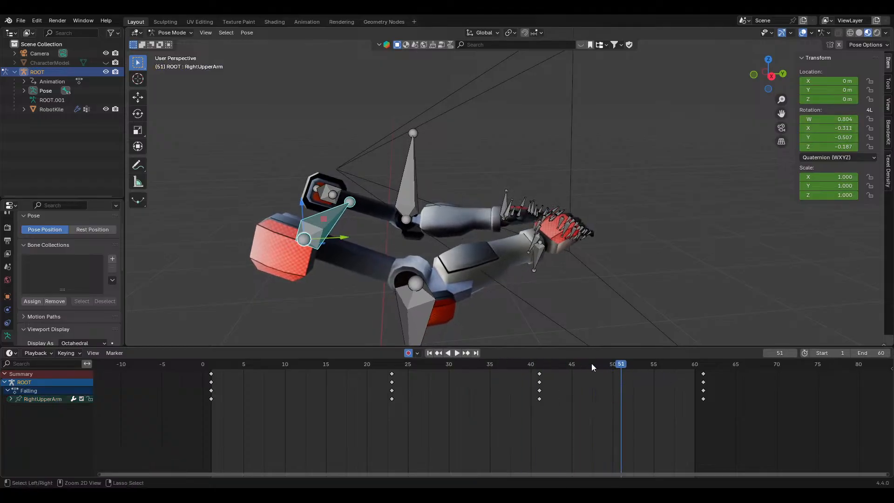
{"action": "key", "text": "ctrl+z"}
{"action": "key", "text": "space"}
{"action": "left_click_drag", "start_coordinate": [279, 373], "coordinate": [550, 379]}
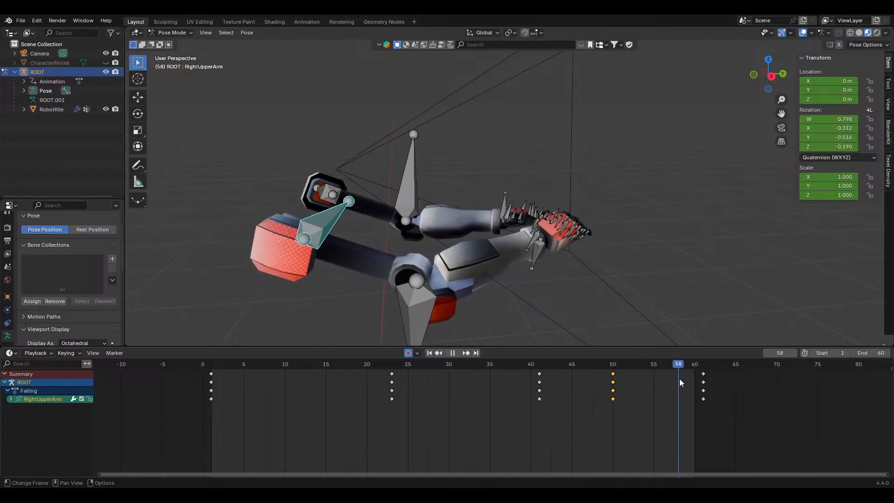
Rotate the RightUpperArm bone -3.23° about the global X axis at its frame 41 keyframe and scrub through the motion
{"action": "left_click", "coordinate": [538, 372]}
{"action": "key", "text": "r"}
{"action": "key", "text": "x"}
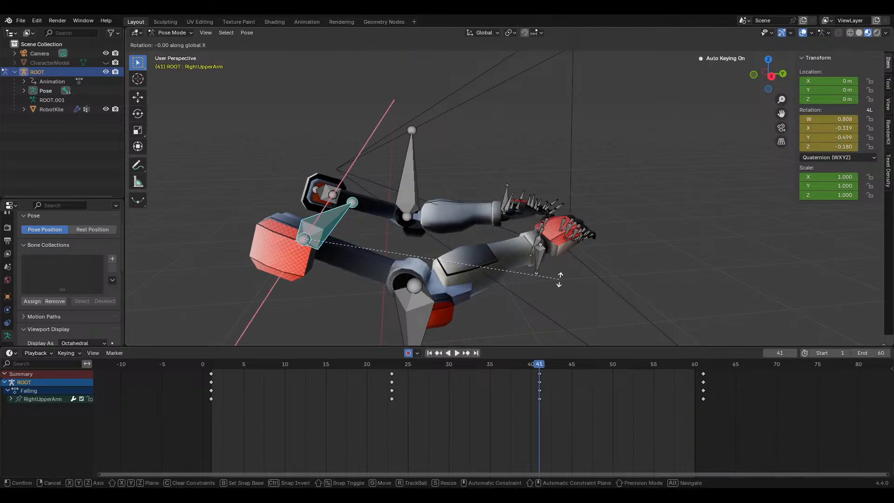
{"action": "left_click", "coordinate": [459, 361]}
{"action": "left_click_drag", "start_coordinate": [275, 371], "coordinate": [592, 380]}
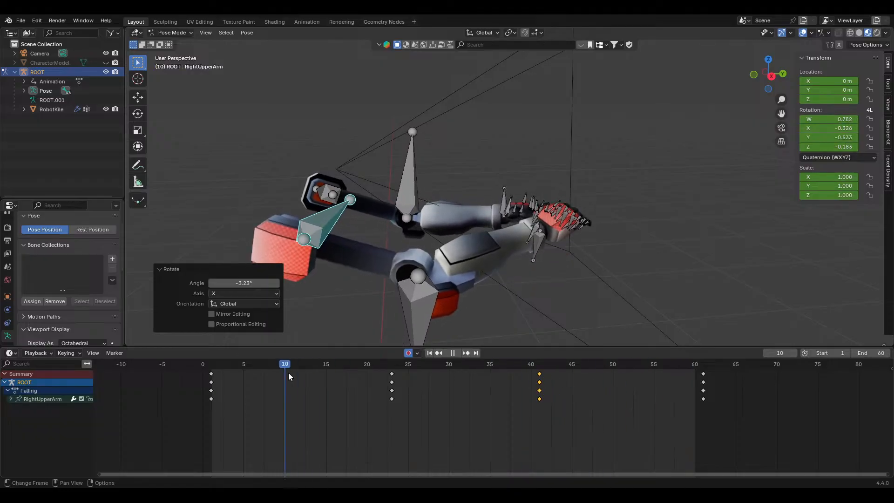
{"action": "left_click_drag", "start_coordinate": [493, 392], "coordinate": [453, 388]}
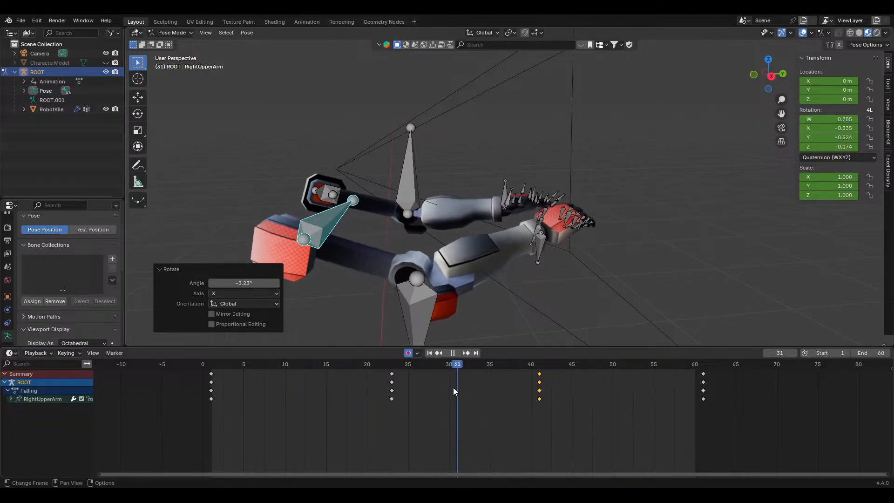
Rotate the RightArm bone about the global X axis at frame 30 and play the loop
{"action": "left_click_drag", "start_coordinate": [390, 395], "coordinate": [446, 374]}
{"action": "left_click", "coordinate": [420, 329]}
{"action": "key", "text": "r"}
{"action": "key", "text": "x"}
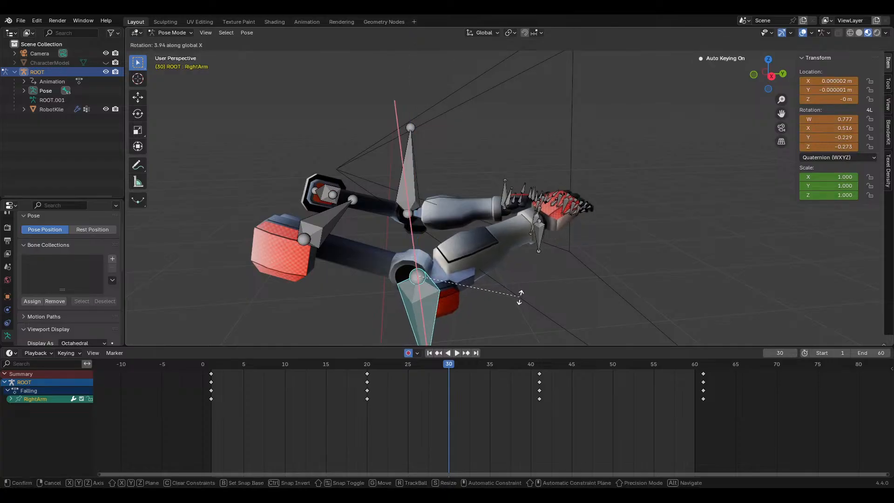
{"action": "left_click", "coordinate": [517, 300]}
{"action": "left_click_drag", "start_coordinate": [307, 368], "coordinate": [457, 391]}
{"action": "key", "text": "space"}
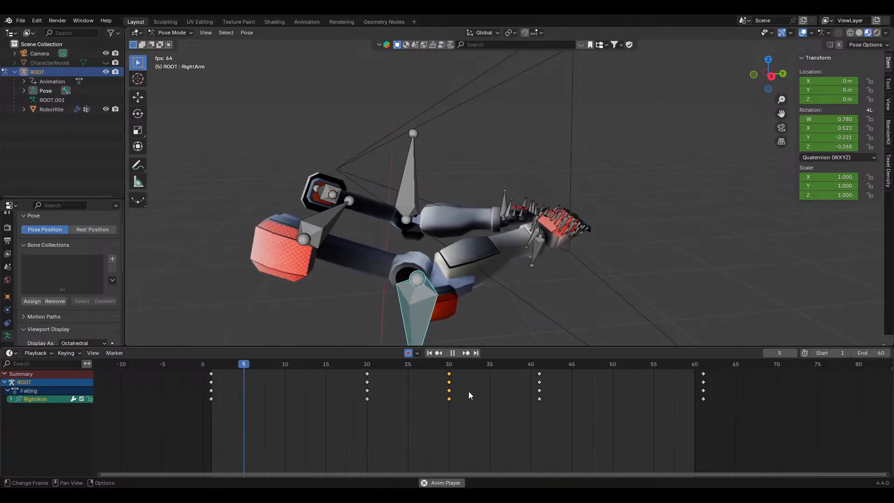
{"action": "key", "text": "space"}
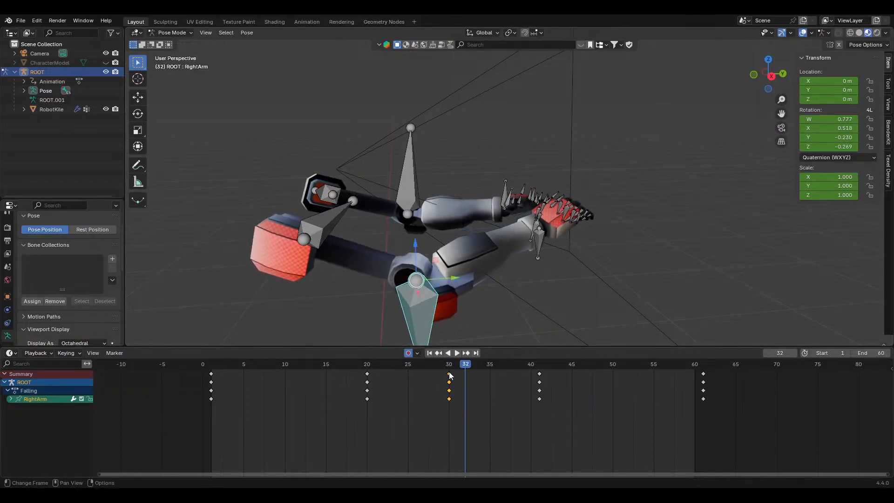
Rotate the RightArm bone -0.95° about the global X axis at frame 32, move that keyframe to frame 30 and replay the loop
{"action": "key", "text": "r"}
{"action": "key", "text": "x"}
{"action": "left_click", "coordinate": [586, 281]}
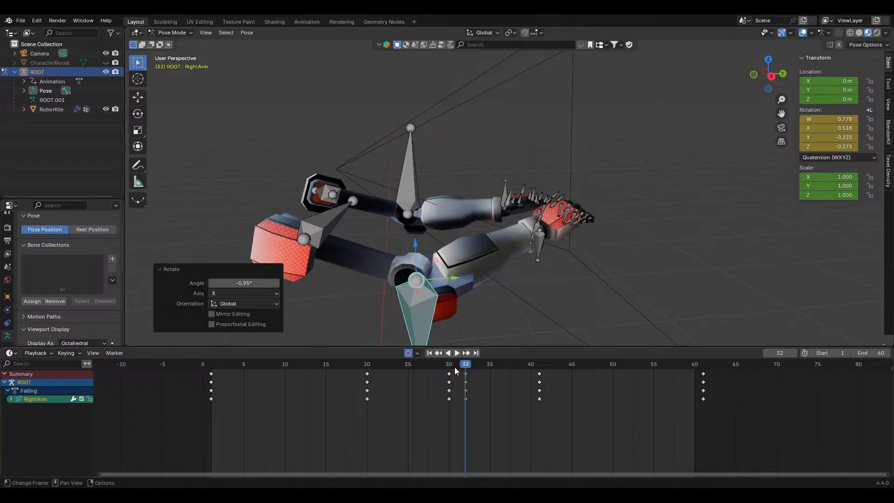
{"action": "left_click_drag", "start_coordinate": [466, 376], "coordinate": [308, 371]}
{"action": "left_click", "coordinate": [466, 374]}
{"action": "key", "text": "space"}
{"action": "key", "text": "space"}
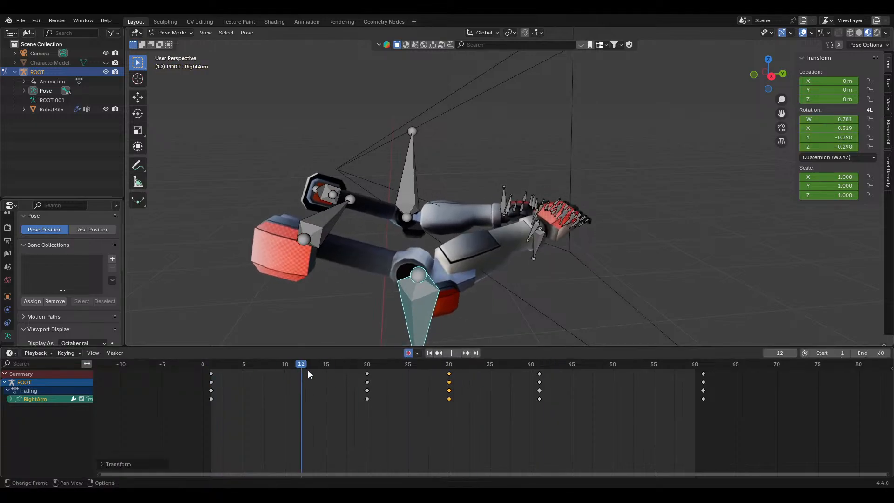
{"action": "key", "text": "space"}
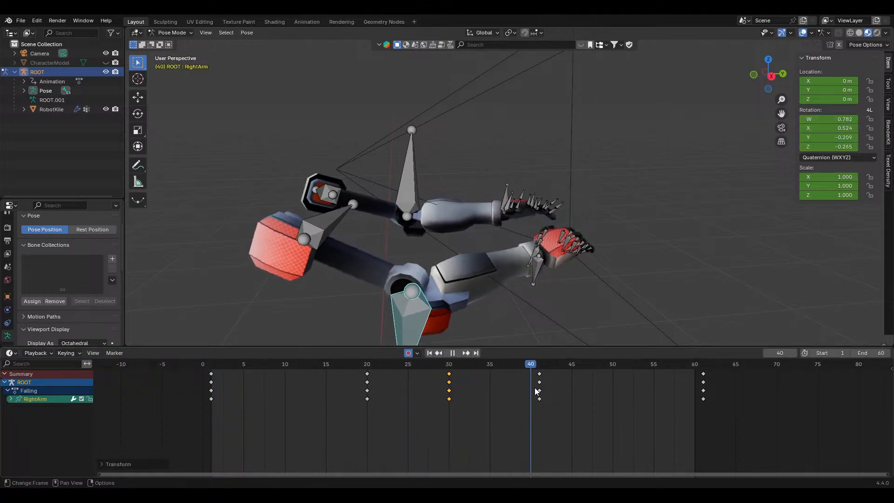
Rotate the RightArm bone -13° about the global X axis at its frame 30 keyframe and scrub through the motion
{"action": "left_click_drag", "start_coordinate": [538, 389], "coordinate": [451, 382]}
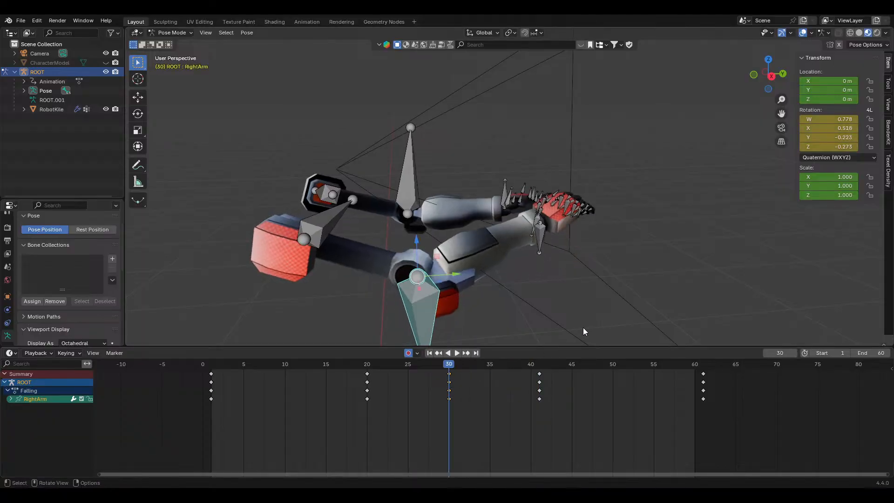
{"action": "key", "text": "r"}
{"action": "key", "text": "x"}
{"action": "left_click", "coordinate": [577, 40]}
{"action": "key", "text": "i"}
{"action": "left_click_drag", "start_coordinate": [387, 366], "coordinate": [283, 347]}
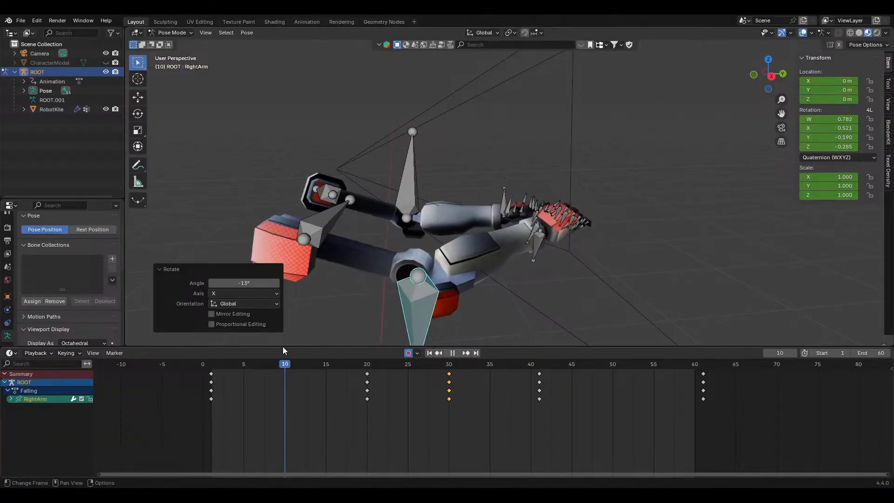
{"action": "key", "text": "space"}
{"action": "left_click_drag", "start_coordinate": [432, 372], "coordinate": [705, 403]}
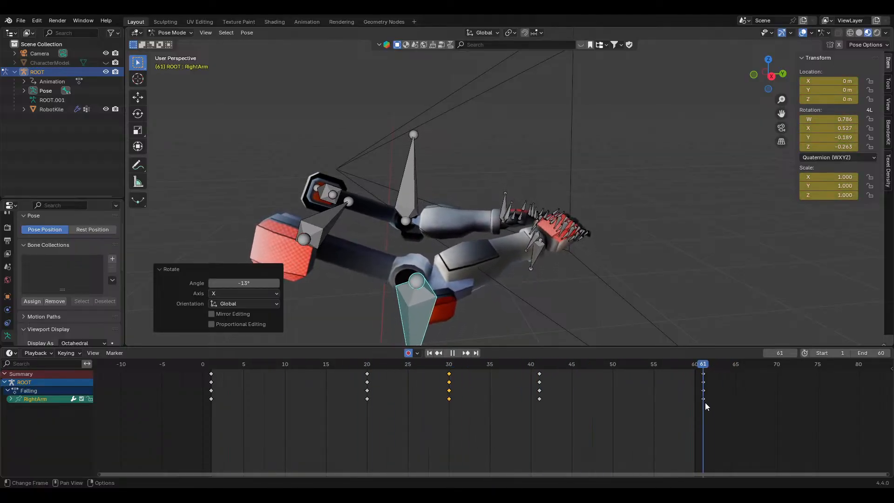
Delete the RightArm bone's frame 30 keyframe and play the loop without it
{"action": "key", "text": "space"}
{"action": "key", "text": "space"}
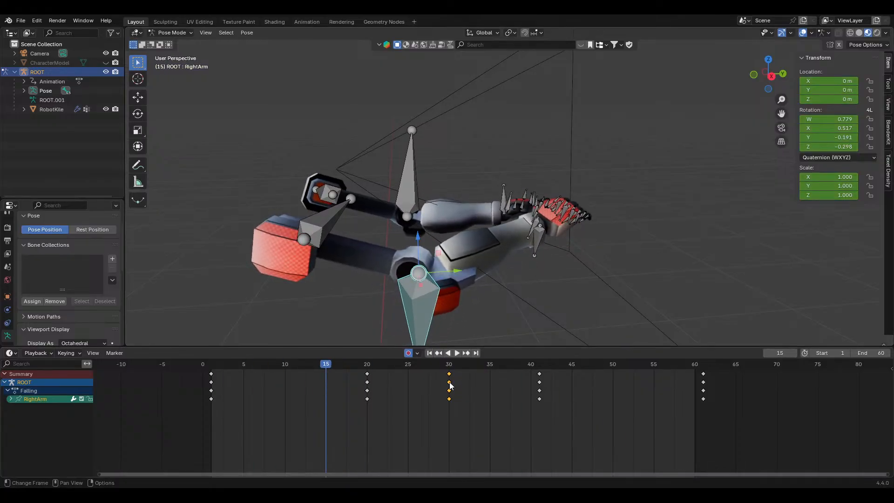
{"action": "key", "text": "space"}
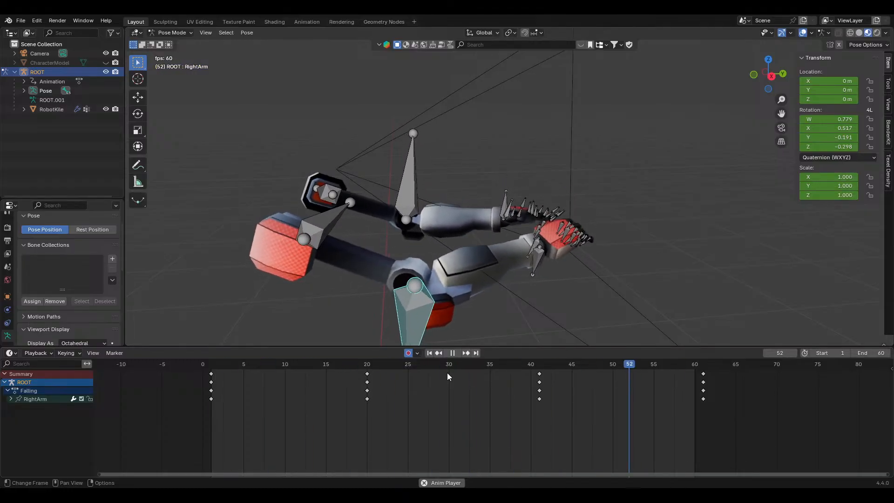
{"action": "key", "text": "space"}
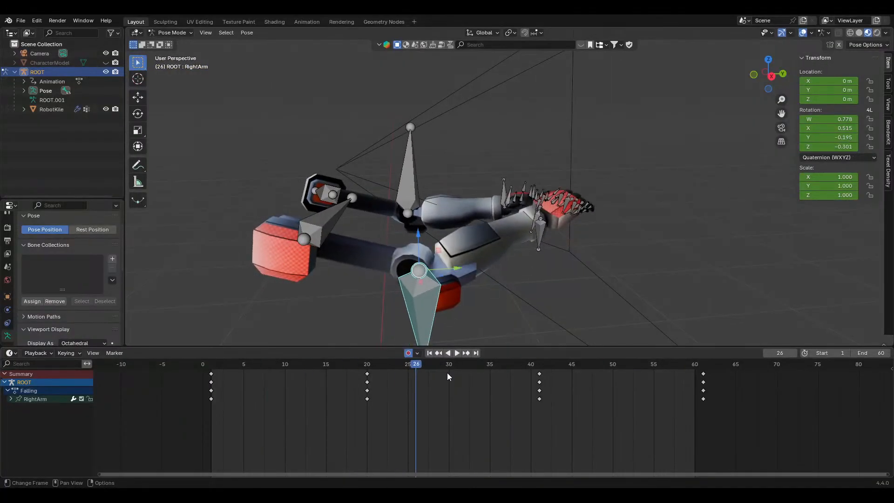
Select the LeftArm bone and open the interpolation options for its keyframes
{"action": "scroll", "coordinate": [340, 381], "scroll_direction": "up", "scroll_amount": 10}
{"action": "middle_click_drag", "start_coordinate": [360, 394], "coordinate": [476, 412]}
{"action": "scroll", "coordinate": [409, 218], "scroll_direction": "up", "scroll_amount": 2}
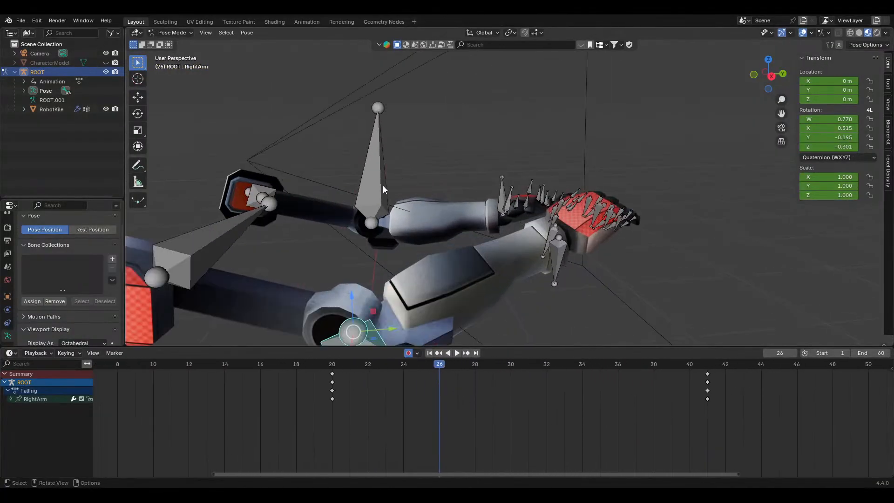
{"action": "left_click", "coordinate": [383, 185]}
{"action": "middle_click_drag", "start_coordinate": [442, 281], "coordinate": [513, 280], "text": "shift"}
{"action": "scroll", "coordinate": [469, 426], "scroll_direction": "down", "scroll_amount": 5}
{"action": "scroll", "coordinate": [469, 426], "scroll_direction": "down", "scroll_amount": 3}
{"action": "right_click", "coordinate": [465, 404]}
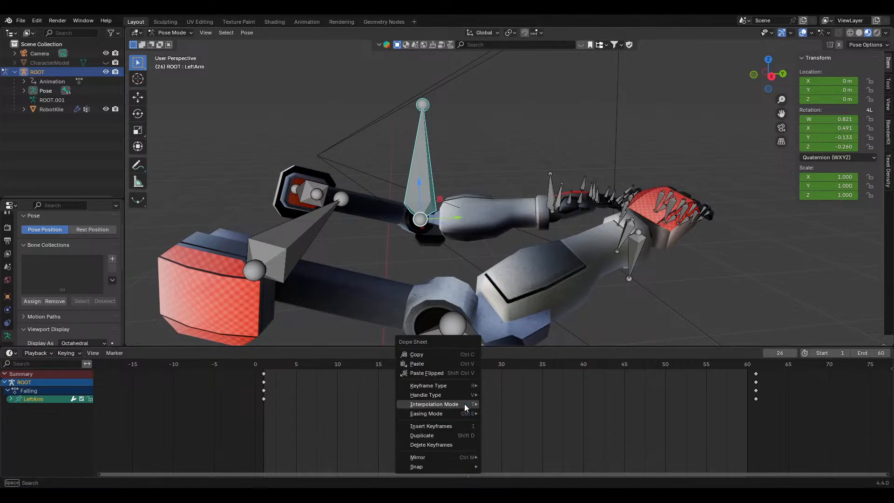
{"action": "mouse_move", "coordinate": [465, 404]}
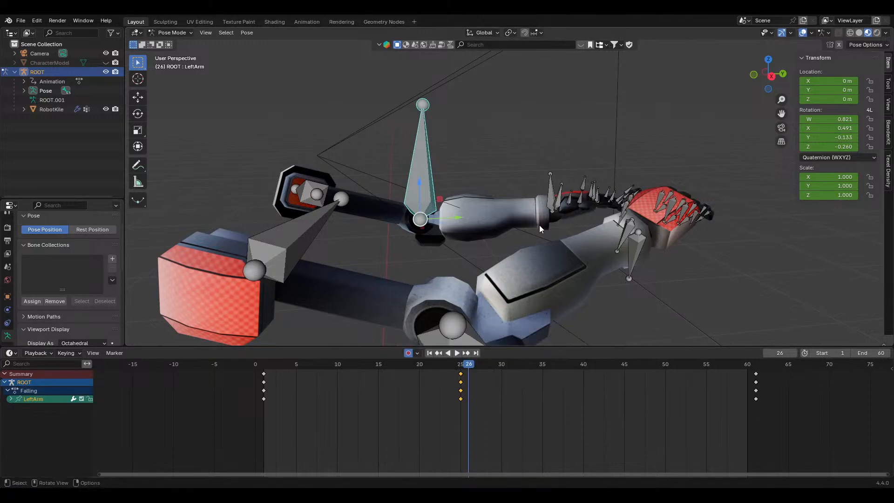
Select all bones with their keyframes, set the keyframe interpolation to Bounce and play the loop
{"action": "key", "text": "a"}
{"action": "key", "text": "a"}
{"action": "right_click", "coordinate": [478, 393]}
{"action": "mouse_move", "coordinate": [477, 393]}
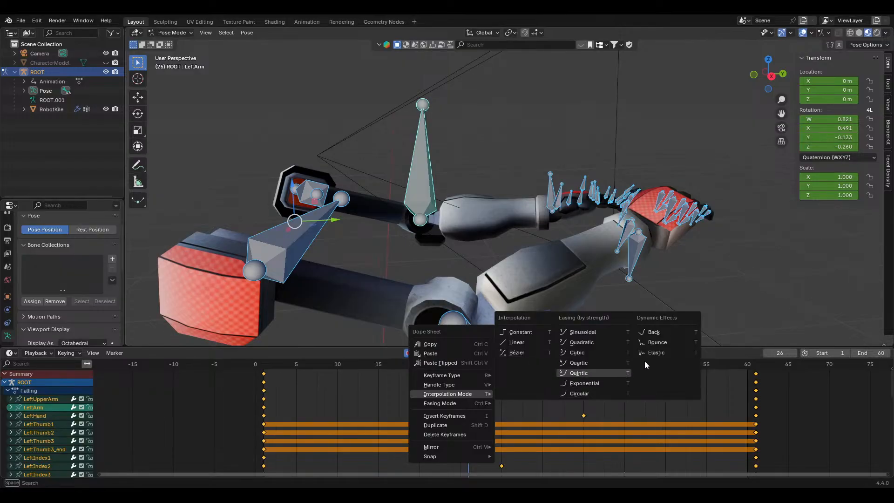
{"action": "left_click", "coordinate": [679, 342]}
{"action": "key", "text": "space"}
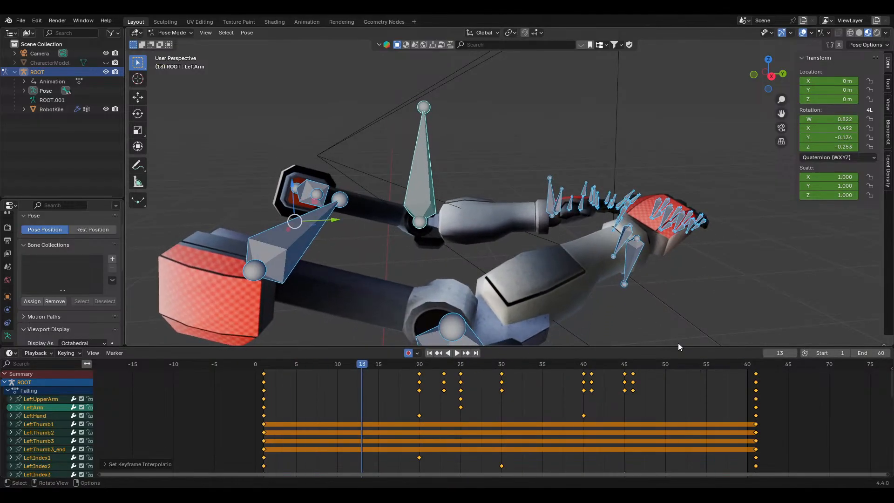
Try Elastic interpolation on all keyframes
{"action": "right_click", "coordinate": [588, 390]}
{"action": "mouse_move", "coordinate": [588, 389]}
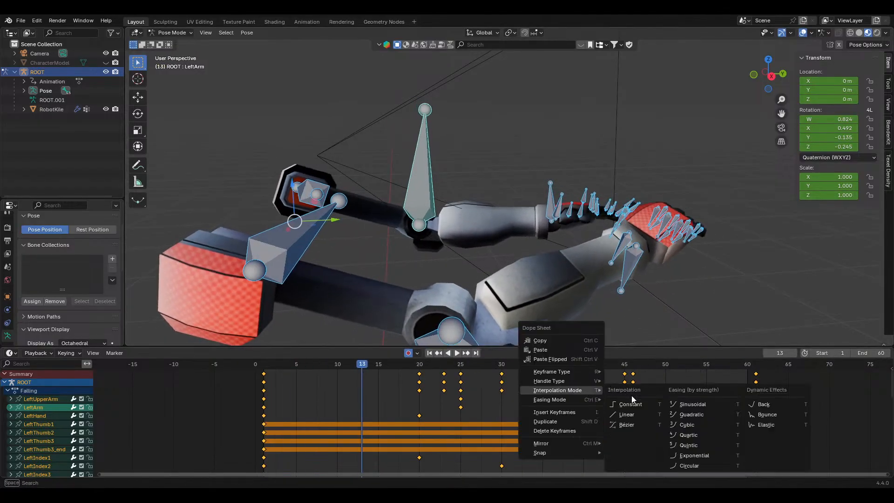
{"action": "left_click", "coordinate": [760, 423]}
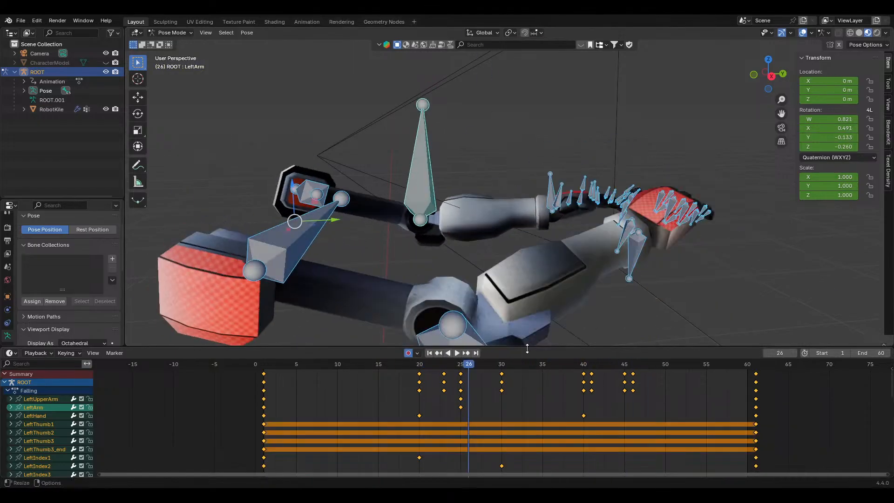
Set the easing mode of all keyframes to Automatic Easing and play the loop
{"action": "right_click", "coordinate": [448, 400]}
{"action": "mouse_move", "coordinate": [448, 407]}
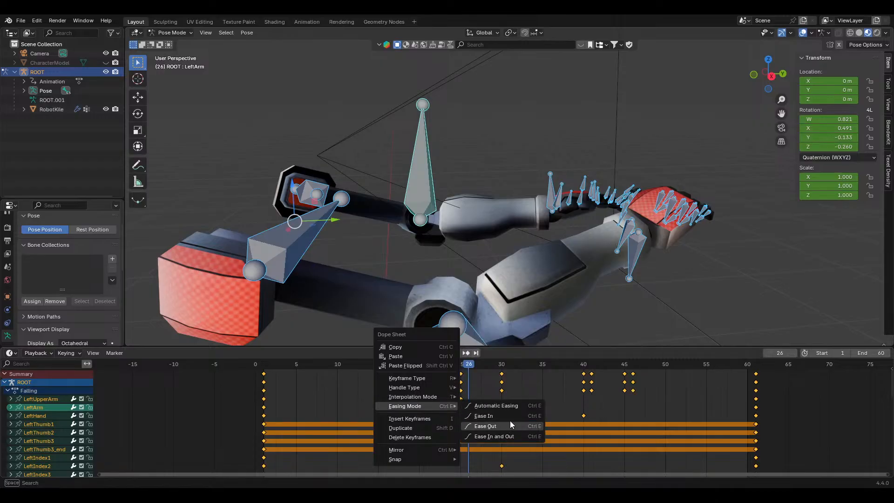
{"action": "left_click", "coordinate": [530, 407]}
{"action": "key", "text": "space"}
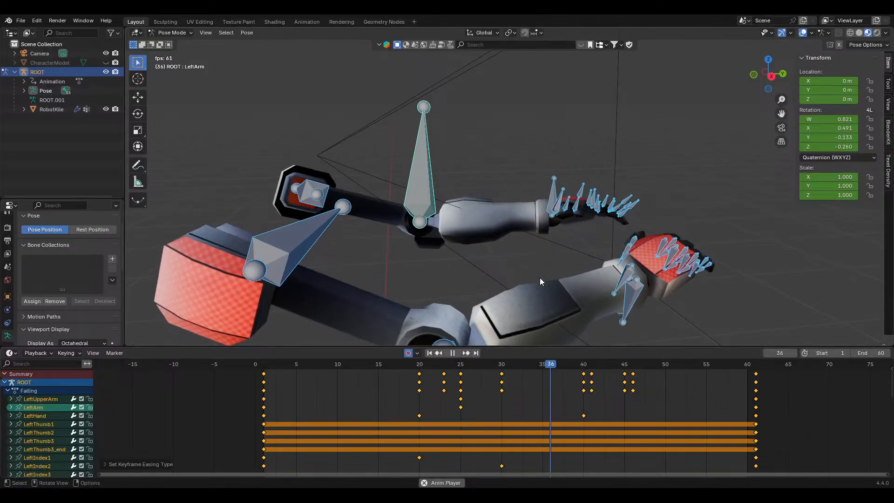
Try the Ease Out easing mode on all keyframes while the loop plays
{"action": "right_click", "coordinate": [472, 384]}
{"action": "mouse_move", "coordinate": [473, 388]}
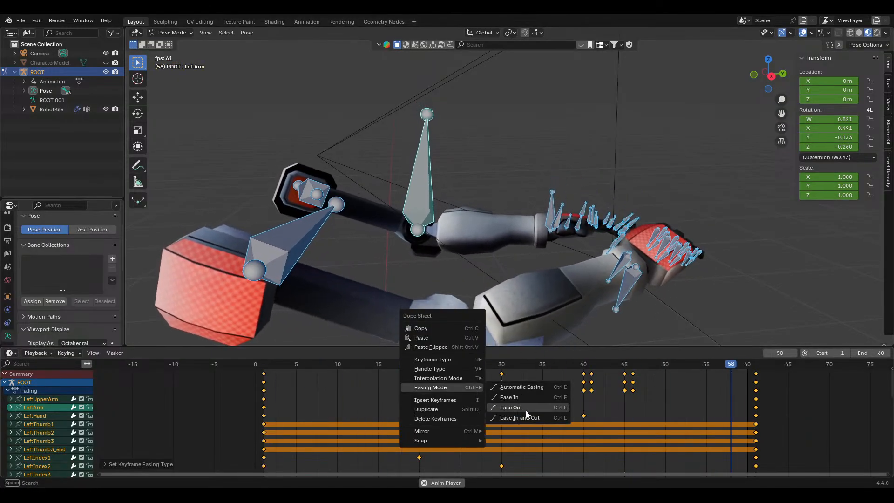
{"action": "left_click", "coordinate": [524, 407]}
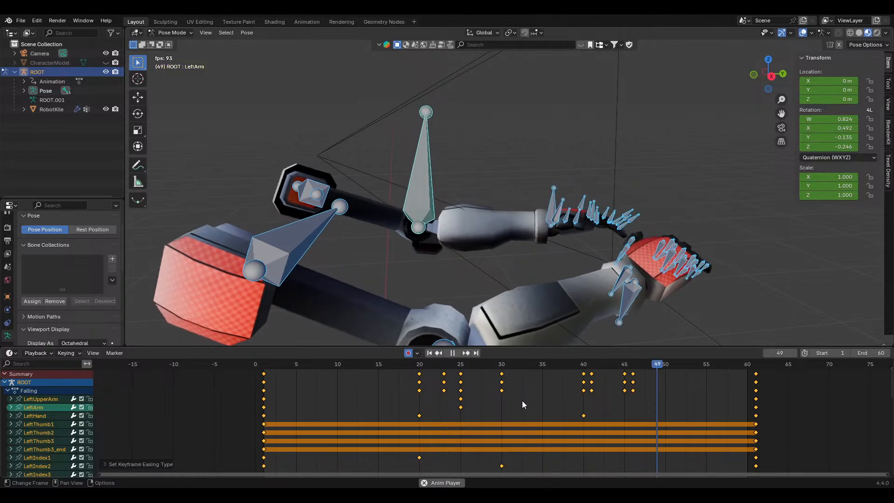
{"action": "right_click", "coordinate": [523, 404]}
{"action": "mouse_move", "coordinate": [552, 399]}
{"action": "left_click", "coordinate": [564, 422]}
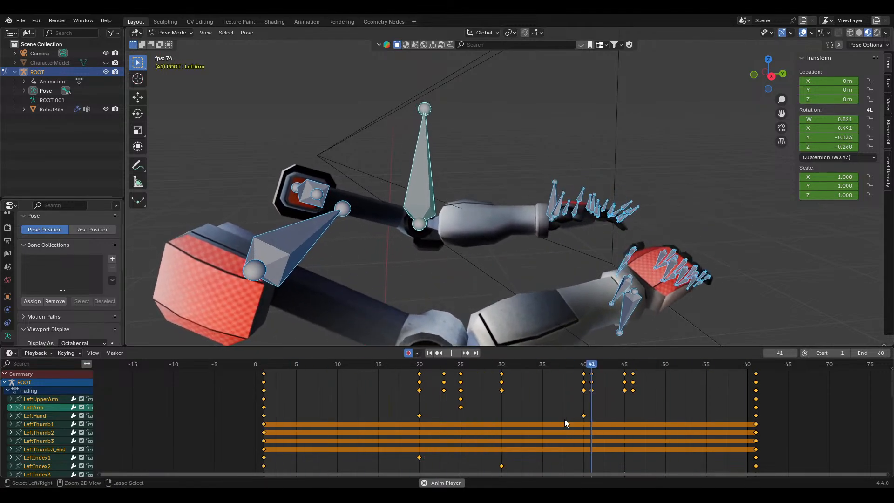
{"action": "key", "text": "space"}
Set the interpolation of all keyframes to Bézier and play the loop
{"action": "right_click", "coordinate": [470, 398]}
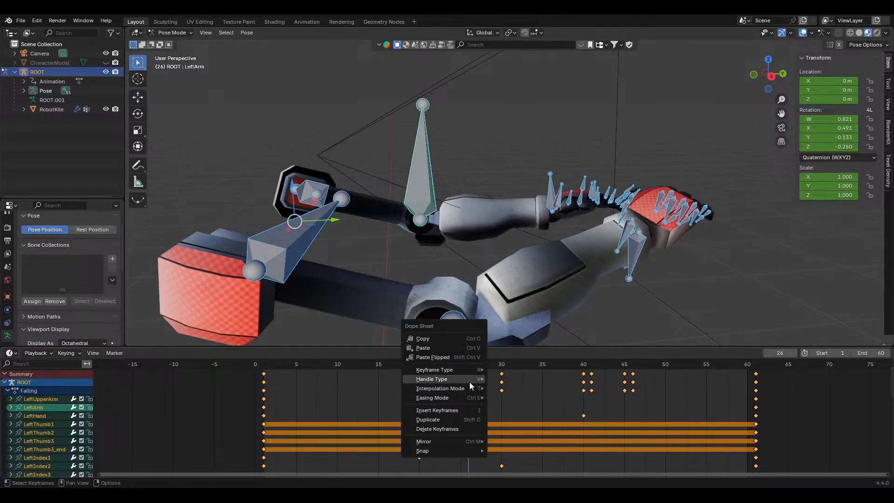
{"action": "mouse_move", "coordinate": [470, 383]}
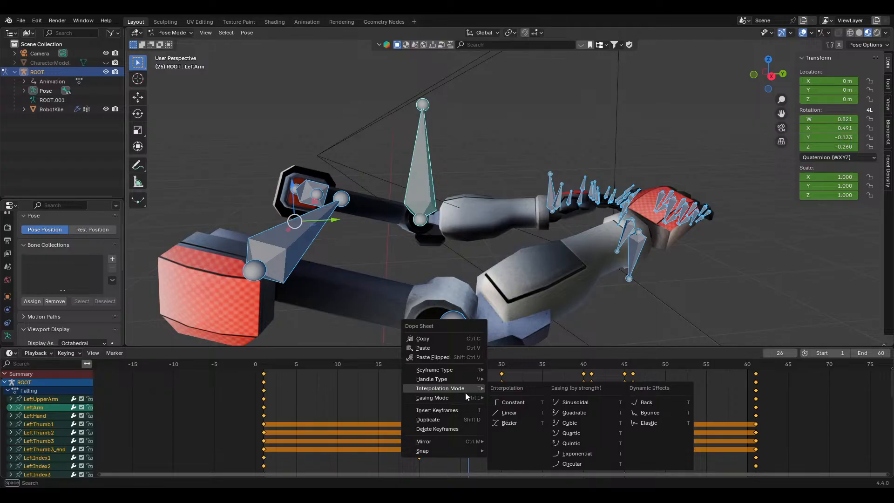
{"action": "left_click", "coordinate": [523, 422]}
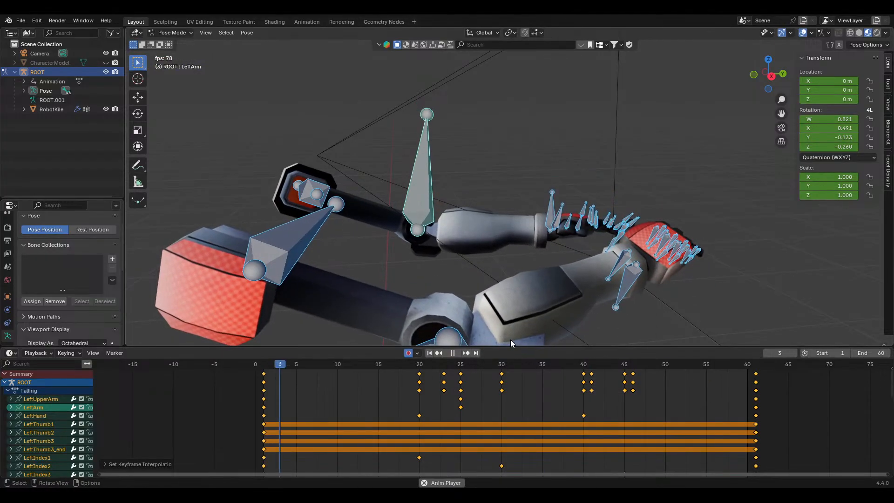
{"action": "right_click", "coordinate": [474, 378]}
{"action": "mouse_move", "coordinate": [480, 375]}
{"action": "left_click", "coordinate": [510, 389]}
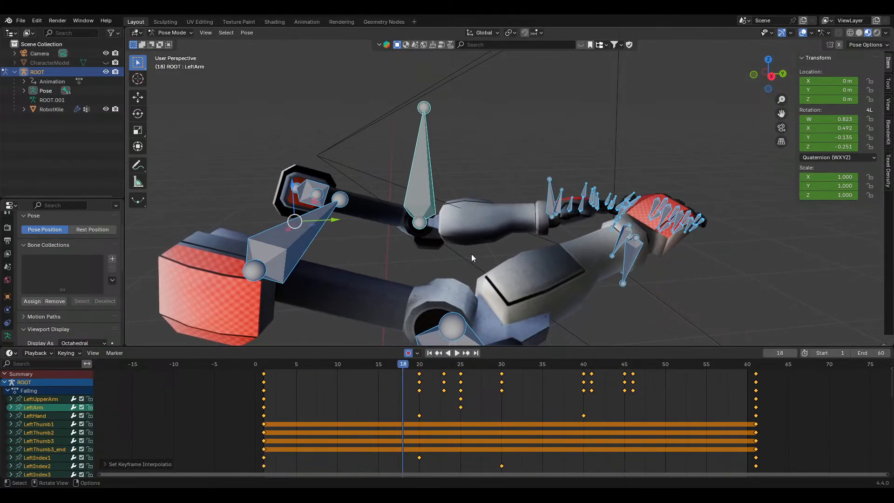
Scrub through the falling animation from its start and play it to examine the arm motion
{"action": "key", "text": "Escape"}
{"action": "left_click_drag", "start_coordinate": [462, 365], "coordinate": [264, 383]}
{"action": "key", "text": "space"}
{"action": "left_click_drag", "start_coordinate": [354, 384], "coordinate": [315, 394]}
{"action": "key", "text": "space"}
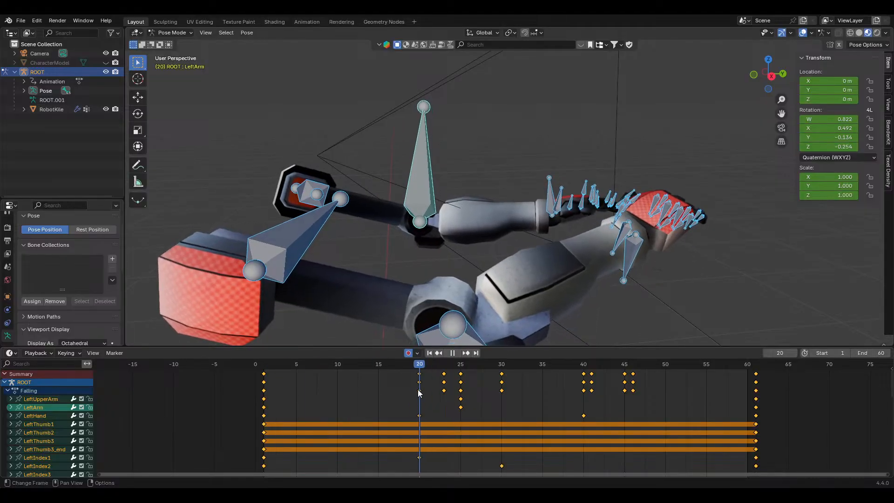
Shift all LeftUpperArm bone keyframes five frames later, to frames 6, 30 and 66, and scrub through the result
{"action": "left_click", "coordinate": [312, 192]}
{"action": "left_click_drag", "start_coordinate": [461, 376], "coordinate": [421, 375]}
{"action": "mouse_move", "coordinate": [418, 364]}
{"action": "left_mouse_down"}
{"action": "mouse_move", "coordinate": [258, 369]}
{"action": "mouse_move", "coordinate": [420, 375]}
{"action": "left_mouse_up"}
{"action": "left_click_drag", "start_coordinate": [420, 375], "coordinate": [503, 435]}
{"action": "key", "text": "space"}
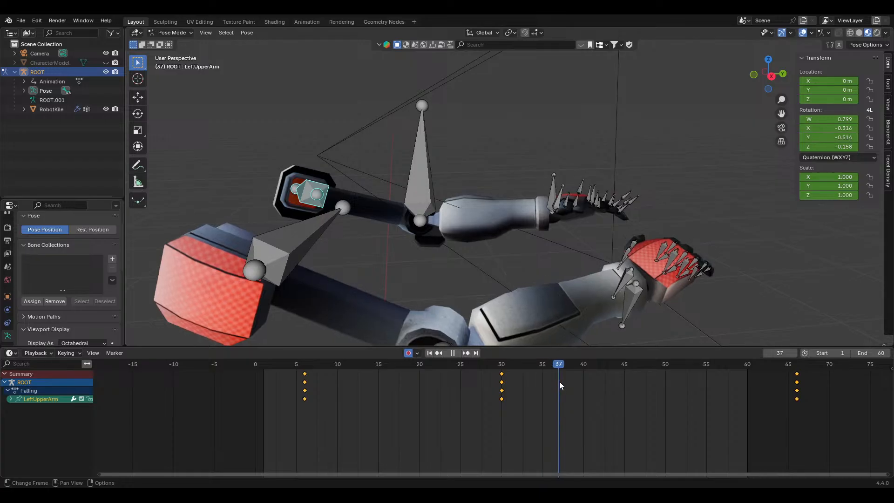
{"action": "left_click_drag", "start_coordinate": [559, 383], "coordinate": [503, 390]}
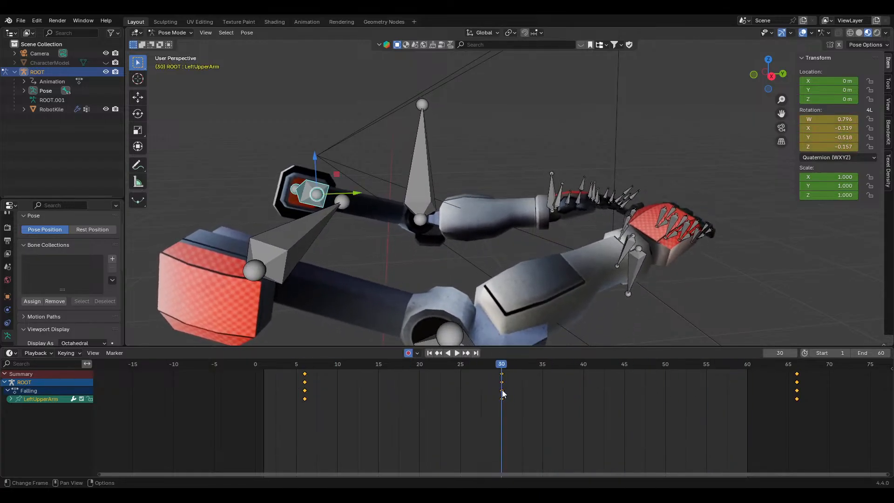
Copy the LeftUpperArm keyframe at frame 30 to frame 35 and rotate the bone 2.27° about global X there
{"action": "left_click", "coordinate": [502, 374]}
{"action": "key", "text": "ctrl+c"}
{"action": "left_click", "coordinate": [544, 365]}
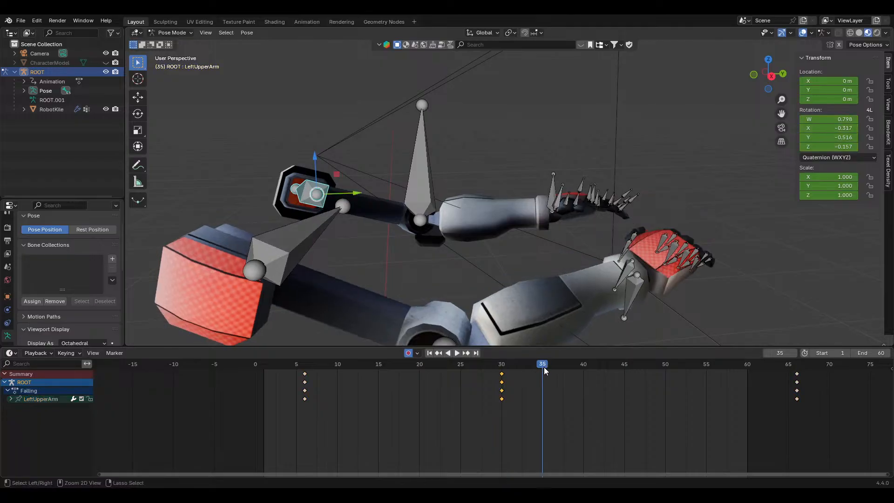
{"action": "key", "text": "ctrl+v"}
{"action": "mouse_move", "coordinate": [529, 371]}
{"action": "left_mouse_down"}
{"action": "mouse_move", "coordinate": [489, 365]}
{"action": "mouse_move", "coordinate": [545, 375]}
{"action": "left_mouse_up"}
{"action": "key", "text": "r"}
{"action": "key", "text": "x"}
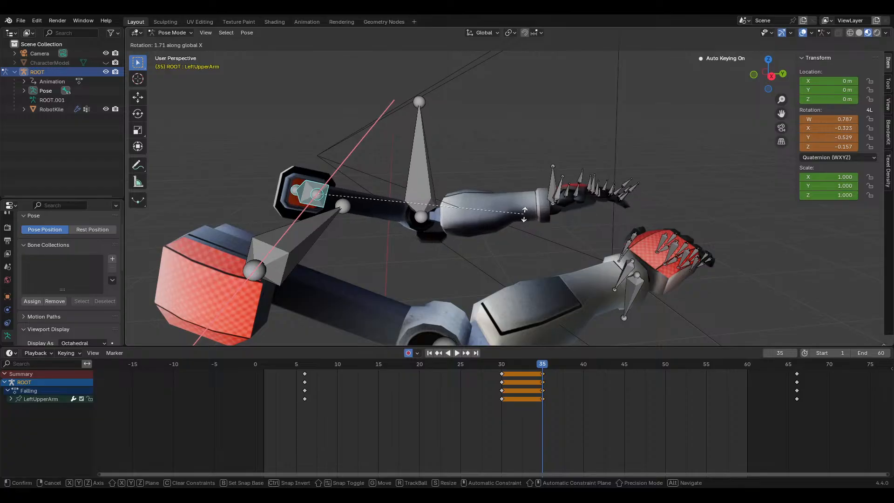
{"action": "left_click", "coordinate": [528, 208]}
{"action": "key", "text": "space"}
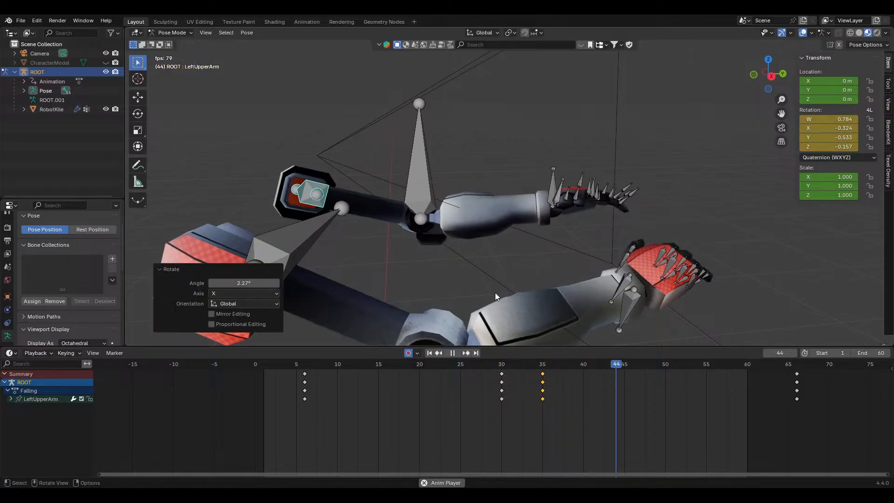
{"action": "key", "text": "space"}
Rotate the LeftUpperArm bone -3.22° about global X at frame 35 and play the loop
{"action": "left_click", "coordinate": [543, 365]}
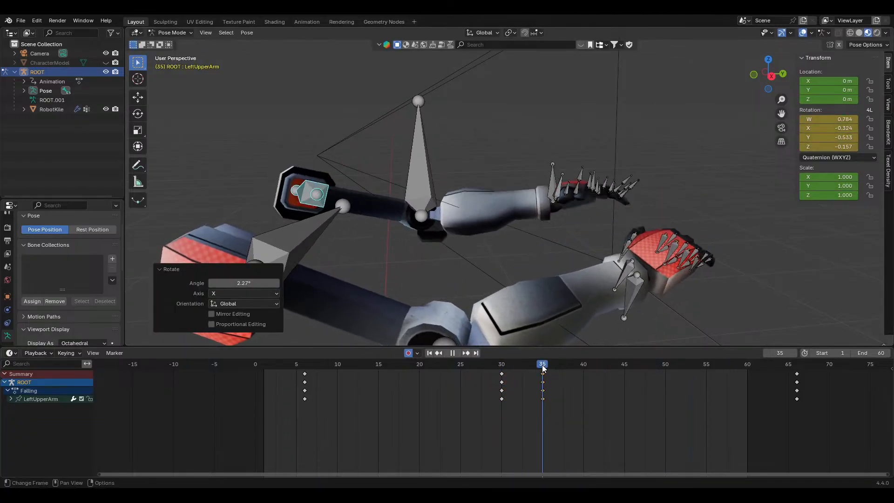
{"action": "key", "text": "r"}
{"action": "key", "text": "x"}
{"action": "left_click", "coordinate": [527, 272]}
{"action": "left_click_drag", "start_coordinate": [516, 367], "coordinate": [293, 379]}
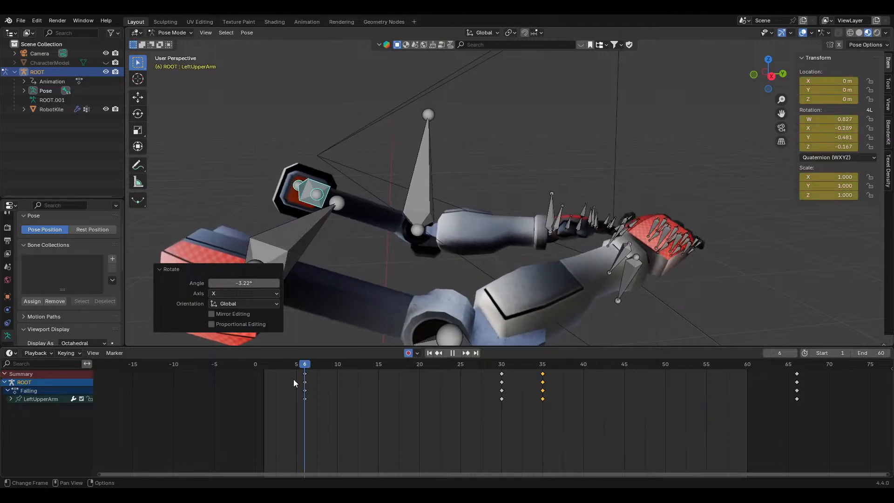
{"action": "key", "text": "space"}
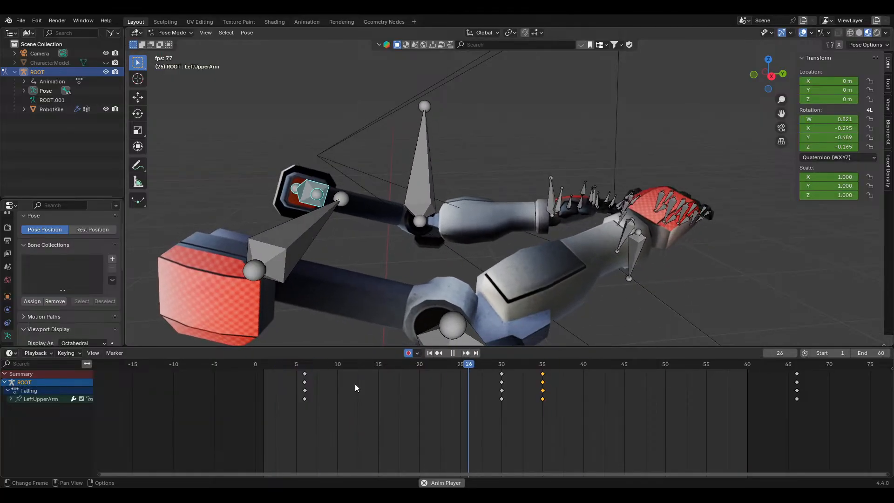
{"action": "key", "text": "space"}
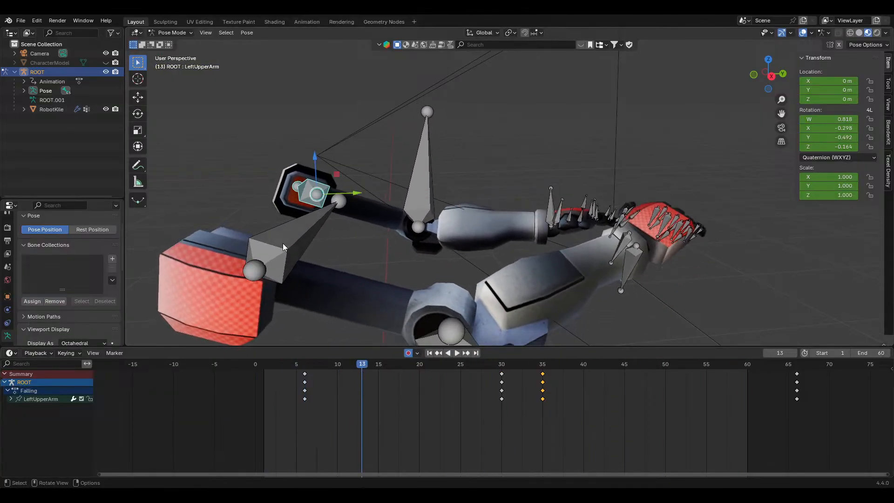
Select the RightUpperArm bone for posing
{"action": "left_click", "coordinate": [283, 243]}
{"action": "middle_click_drag", "start_coordinate": [328, 325], "coordinate": [354, 257]}
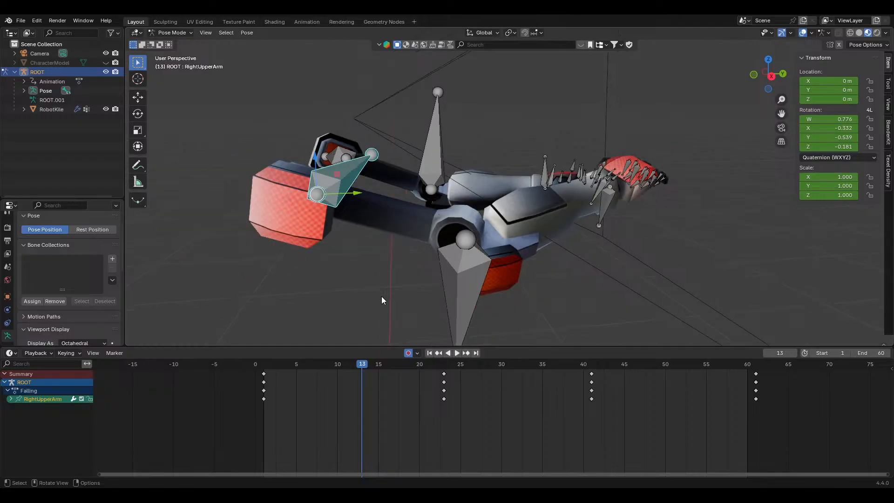
{"action": "key", "text": "r"}
{"action": "key", "text": "x"}
{"action": "right_click", "coordinate": [416, 278]}
Add a RightUpperArm keyframe at frame 27 by rotating the bone about global X
{"action": "left_click_drag", "start_coordinate": [362, 367], "coordinate": [207, 367]}
{"action": "key", "text": "space"}
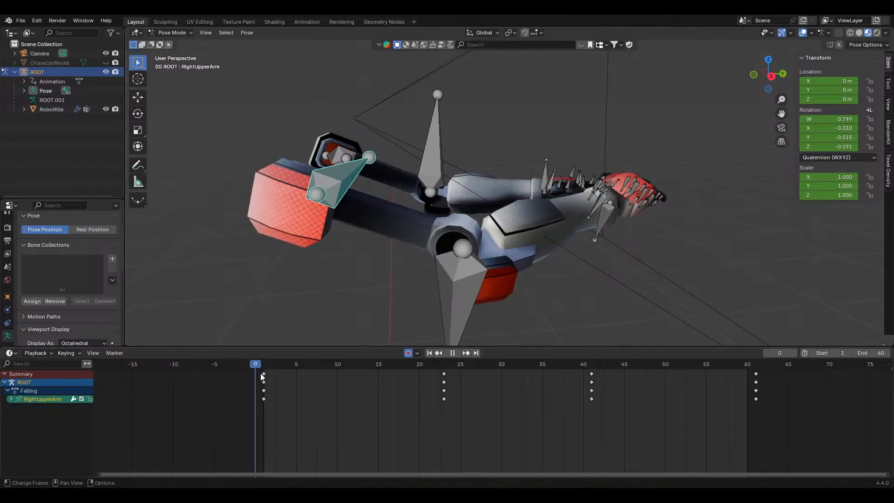
{"action": "left_click_drag", "start_coordinate": [261, 374], "coordinate": [460, 370]}
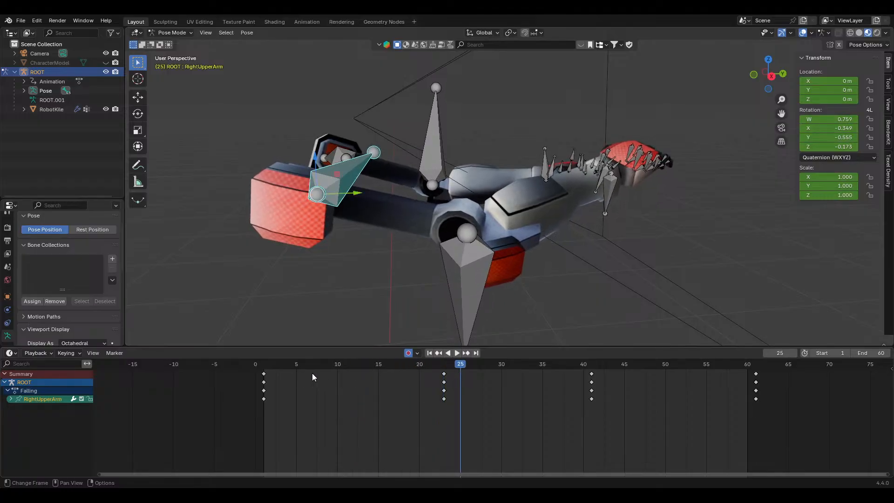
{"action": "left_click_drag", "start_coordinate": [312, 374], "coordinate": [592, 397]}
{"action": "key", "text": "r"}
{"action": "key", "text": "x"}
{"action": "left_click", "coordinate": [473, 272]}
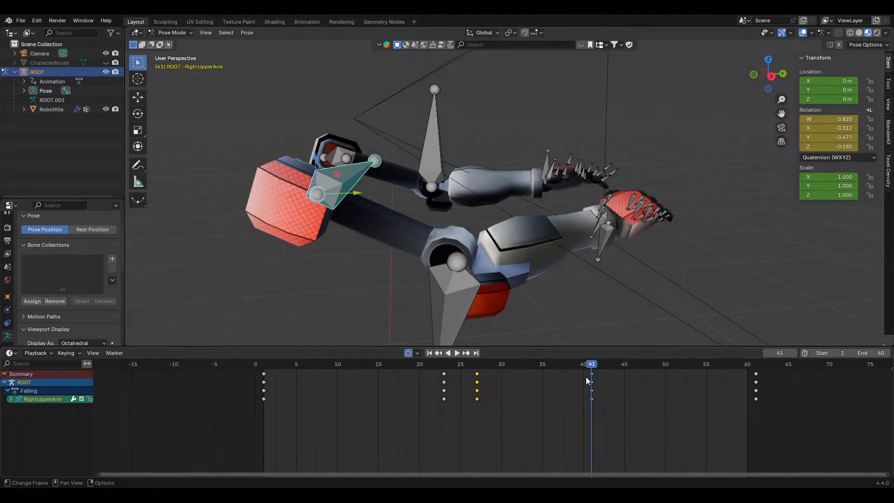
Rotate the RightUpperArm bone 2.32° about global X at frame 41
{"action": "key", "text": "r"}
{"action": "key", "text": "x"}
{"action": "left_click", "coordinate": [607, 286]}
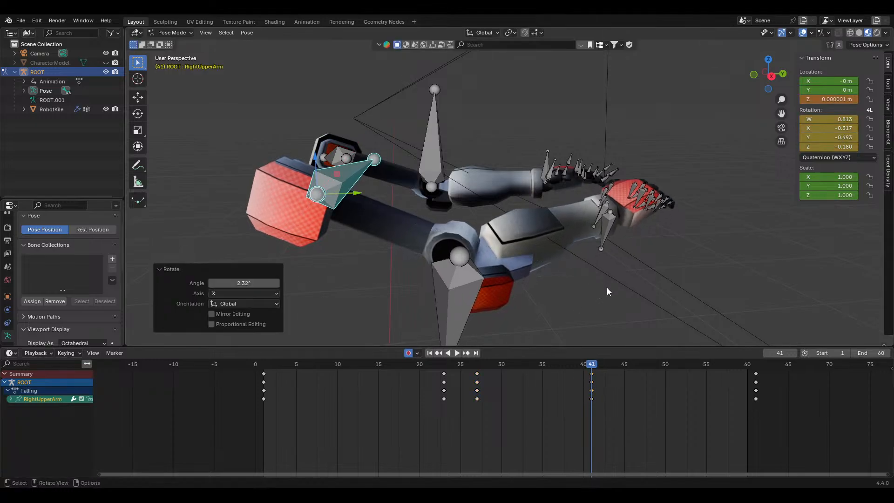
Add a RightUpperArm keyframe at frame 45 by rotating the bone about global X, and play the loop
{"action": "left_click_drag", "start_coordinate": [593, 366], "coordinate": [748, 379]}
{"action": "key", "text": "r"}
{"action": "key", "text": "x"}
{"action": "left_click", "coordinate": [527, 302]}
{"action": "key", "text": "space"}
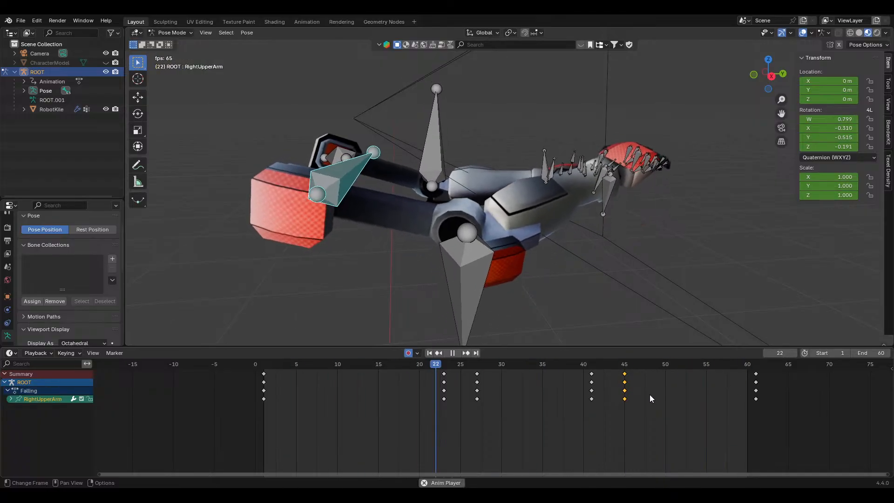
{"action": "mouse_move", "coordinate": [615, 368]}
{"action": "left_mouse_down"}
{"action": "mouse_move", "coordinate": [763, 366]}
{"action": "mouse_move", "coordinate": [626, 373]}
{"action": "left_mouse_up"}
{"action": "key", "text": "space"}
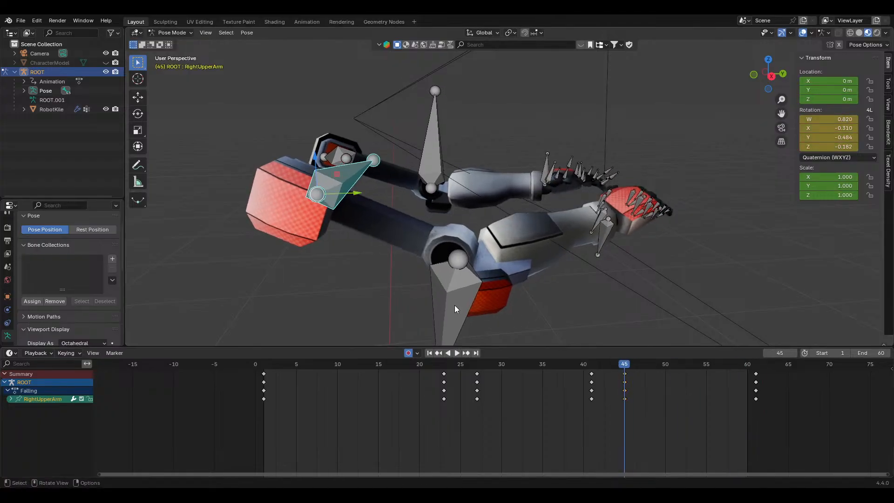
Rotate the RightArm bone about global X at frame 20
{"action": "left_click", "coordinate": [455, 308]}
{"action": "middle_click_drag", "start_coordinate": [583, 272], "coordinate": [469, 267]}
{"action": "left_click_drag", "start_coordinate": [313, 363], "coordinate": [417, 390]}
{"action": "key", "text": "r"}
{"action": "key", "text": "x"}
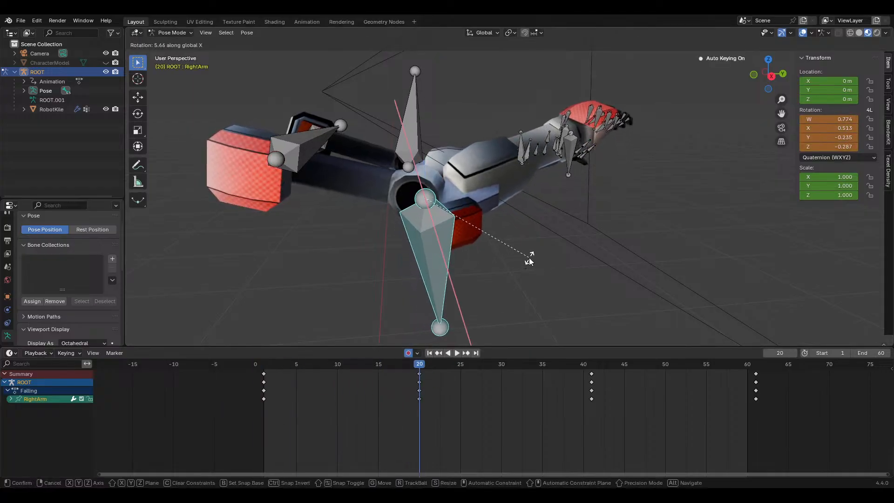
{"action": "left_click", "coordinate": [531, 261]}
Add a RightArm keyframe at frame 25 by rotating the bone -2.9° about global X, and play the motion
{"action": "key", "text": "space"}
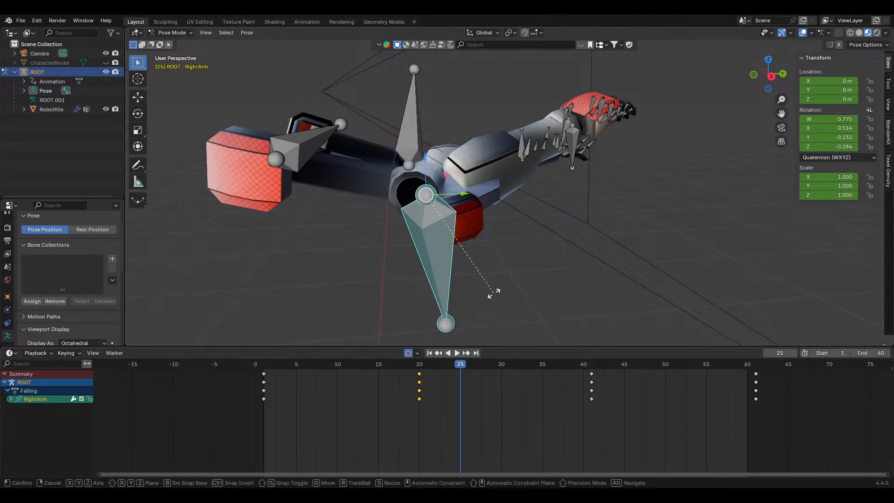
{"action": "key", "text": "r"}
{"action": "key", "text": "x"}
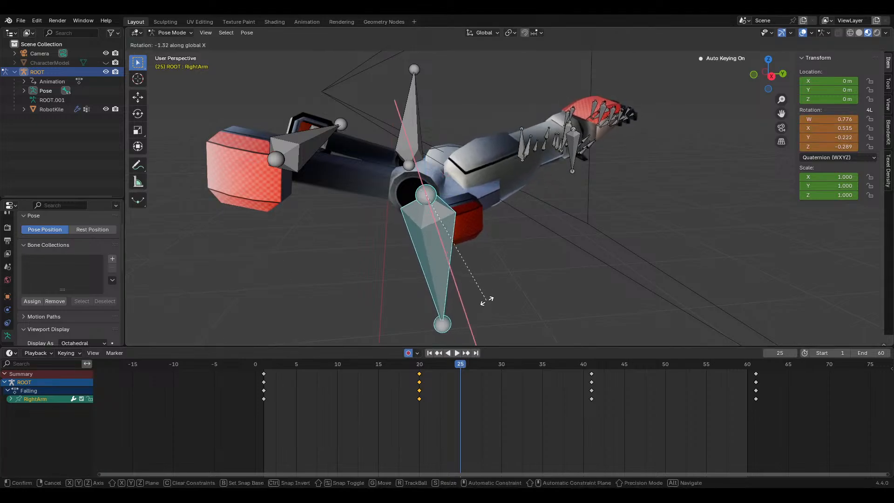
{"action": "left_click", "coordinate": [485, 305]}
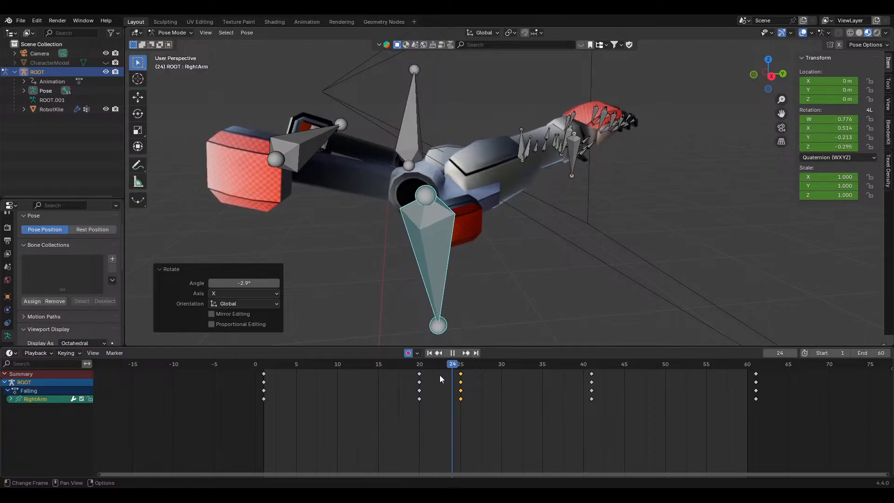
{"action": "left_click_drag", "start_coordinate": [440, 376], "coordinate": [239, 384]}
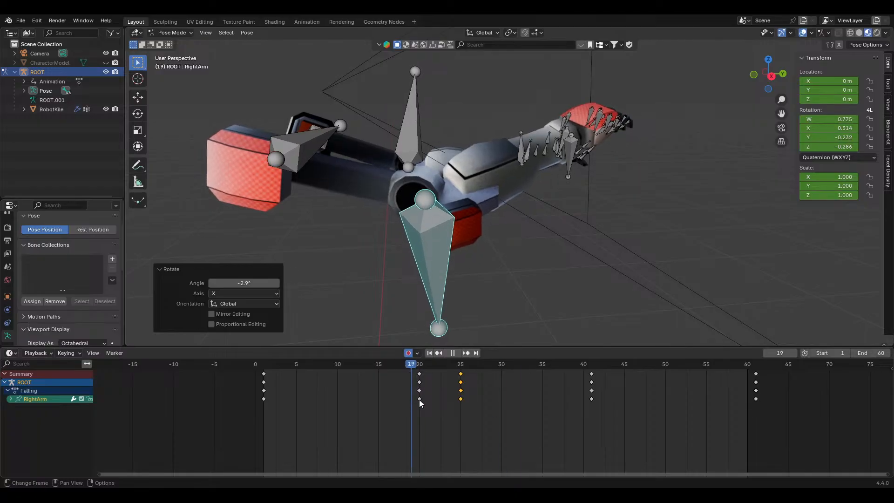
{"action": "key", "text": "space"}
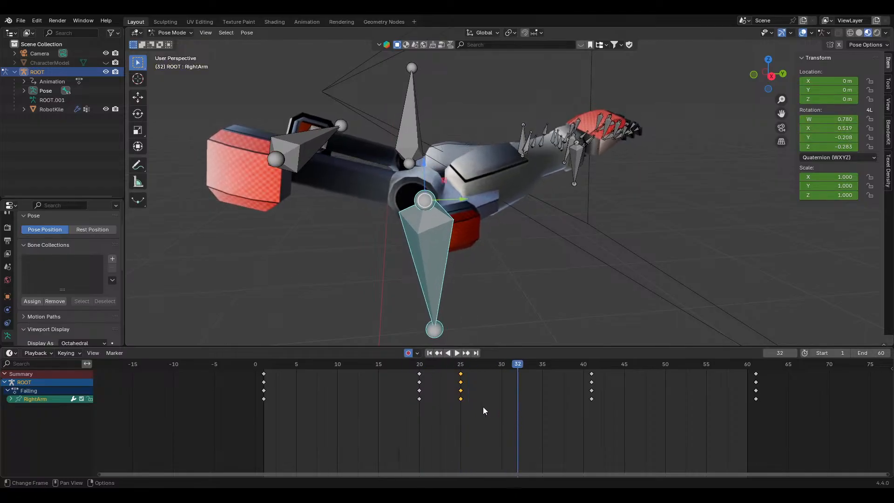
Move the RightArm bone's three middle keyframes to frames 25, 30 and 45
{"action": "left_click_drag", "start_coordinate": [485, 425], "coordinate": [595, 401]}
{"action": "key", "text": "g"}
{"action": "left_click", "coordinate": [461, 383]}
{"action": "left_click_drag", "start_coordinate": [592, 375], "coordinate": [625, 381]}
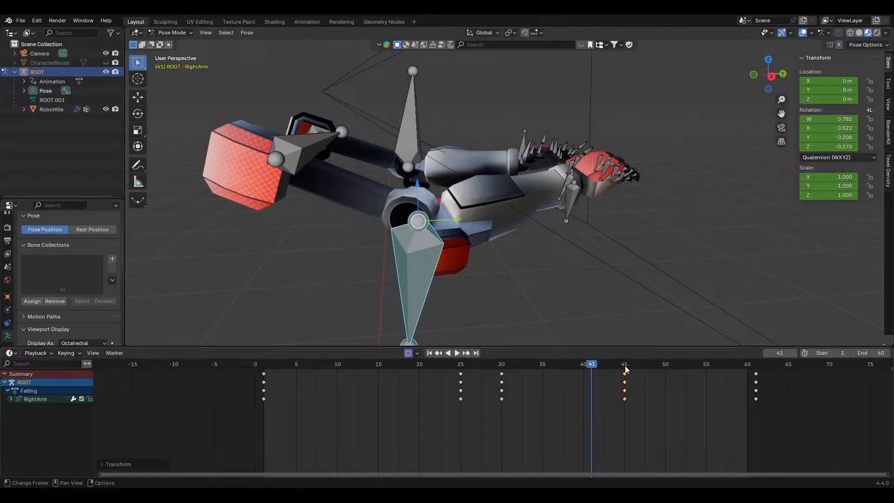
Rotate the RightArm bone -11.7° about global X at frame 45 and play the motion
{"action": "left_click", "coordinate": [626, 370]}
{"action": "key", "text": "r"}
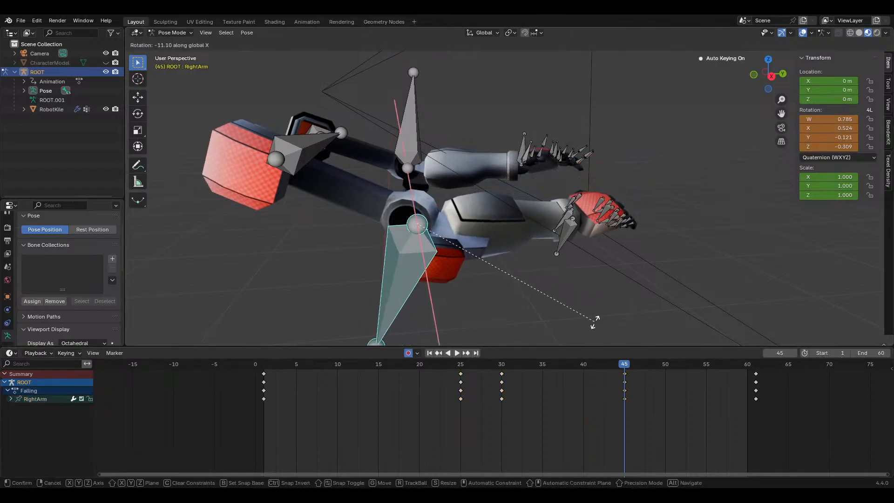
{"action": "left_click", "coordinate": [595, 322]}
{"action": "key", "text": "space"}
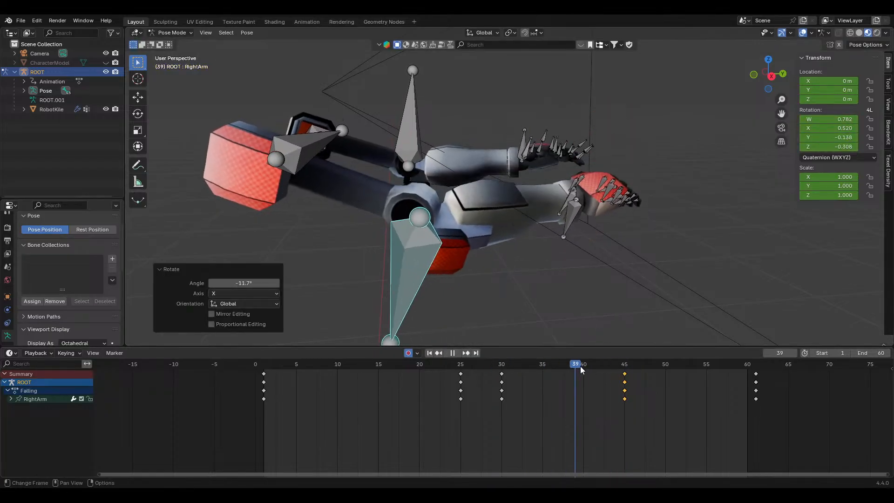
{"action": "key", "text": "space"}
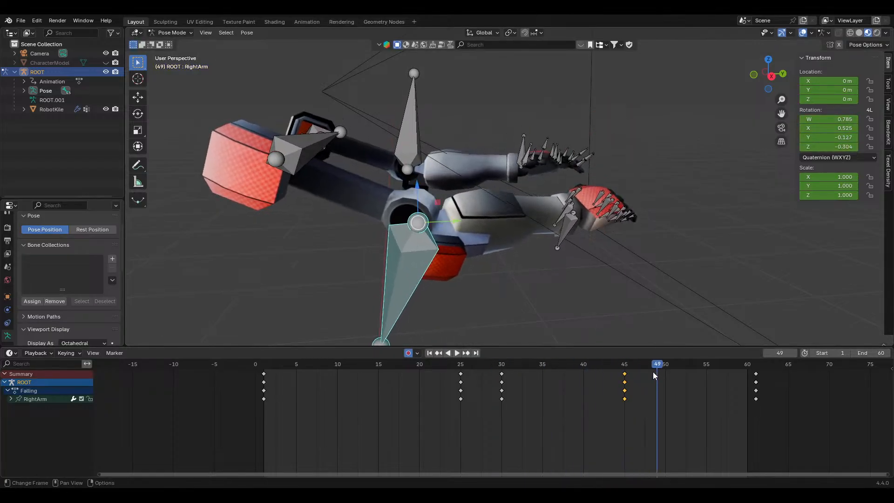
Add a RightArm keyframe at frame 49 by rotating the bone 1.63° about global X, and play the loop
{"action": "key", "text": "r"}
{"action": "key", "text": "x"}
{"action": "left_click", "coordinate": [588, 320]}
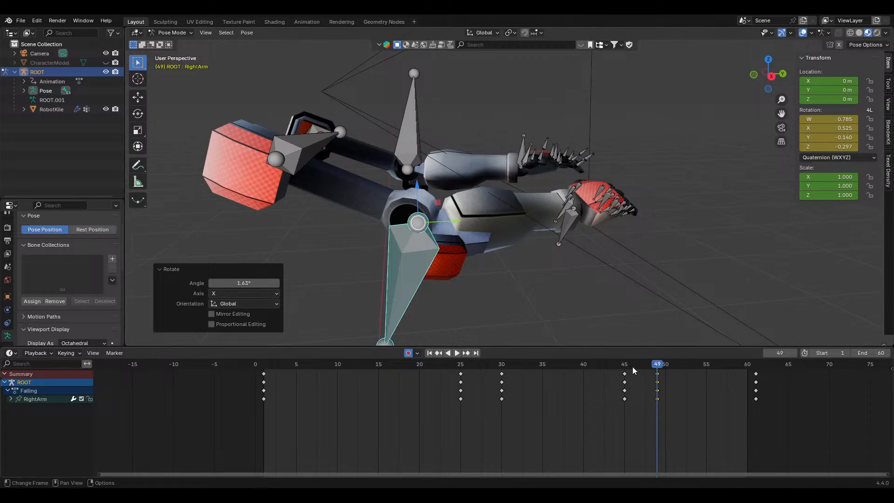
{"action": "left_click_drag", "start_coordinate": [633, 367], "coordinate": [769, 399]}
{"action": "key", "text": "space"}
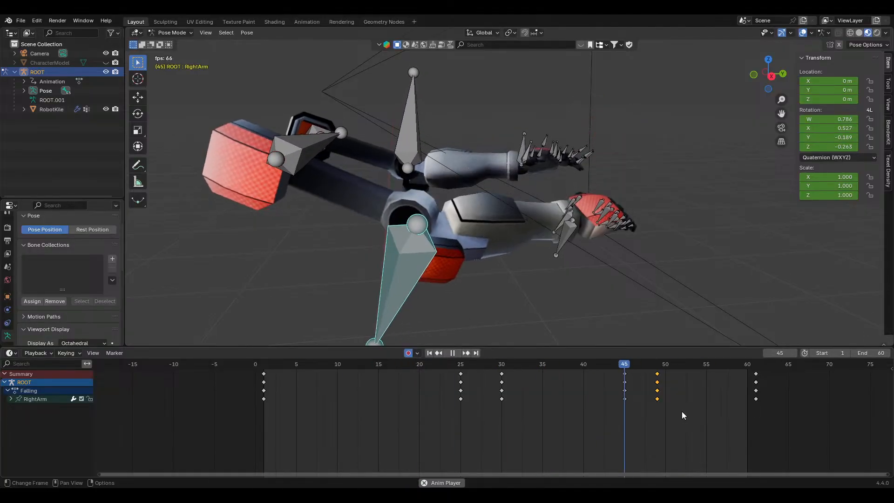
{"action": "key", "text": "space"}
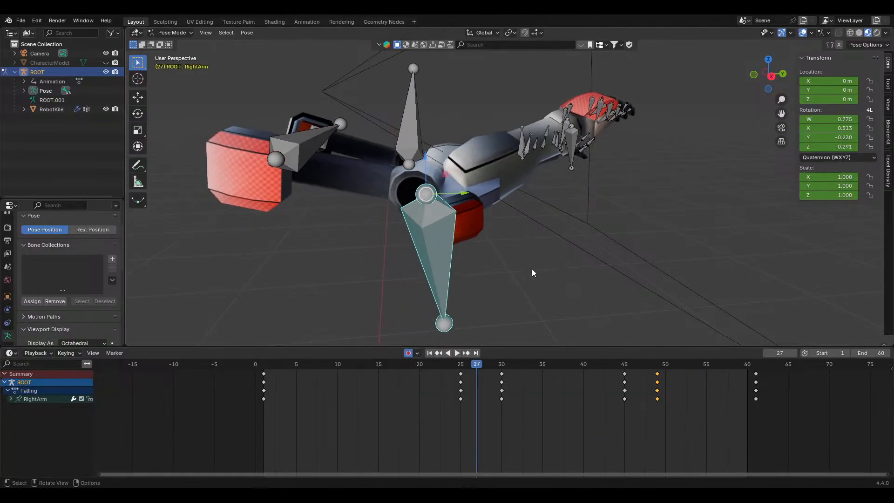
Play and scrub the falling loop through the camera view to examine both arms' motion
{"action": "key", "text": "KP_0"}
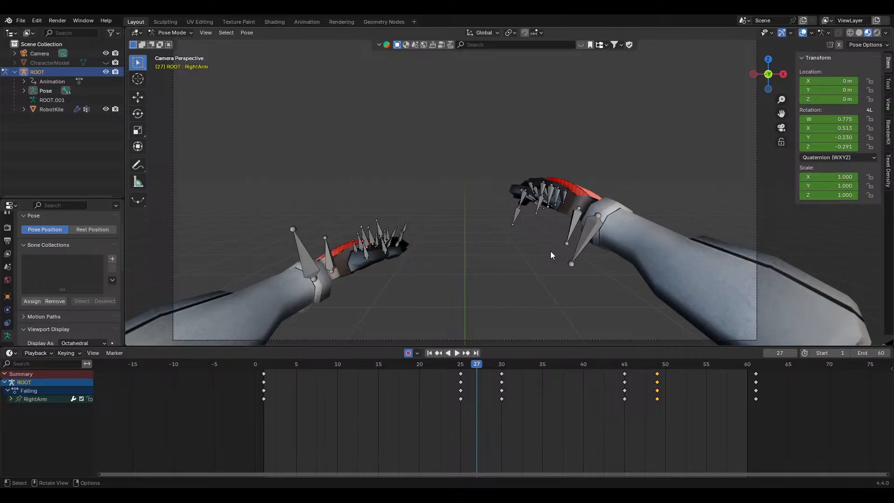
{"action": "key", "text": "space"}
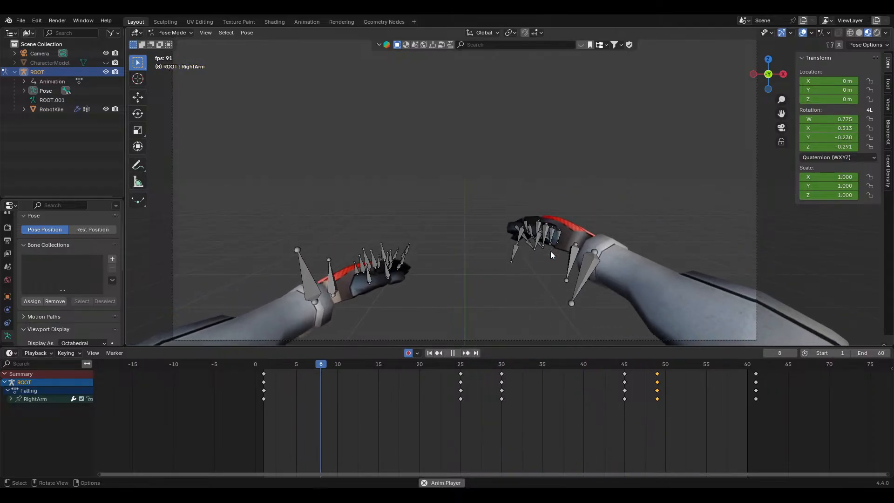
{"action": "key", "text": "space"}
{"action": "scroll", "coordinate": [545, 253], "scroll_direction": "down", "scroll_amount": 3}
{"action": "scroll", "coordinate": [540, 256], "scroll_direction": "up", "scroll_amount": 1}
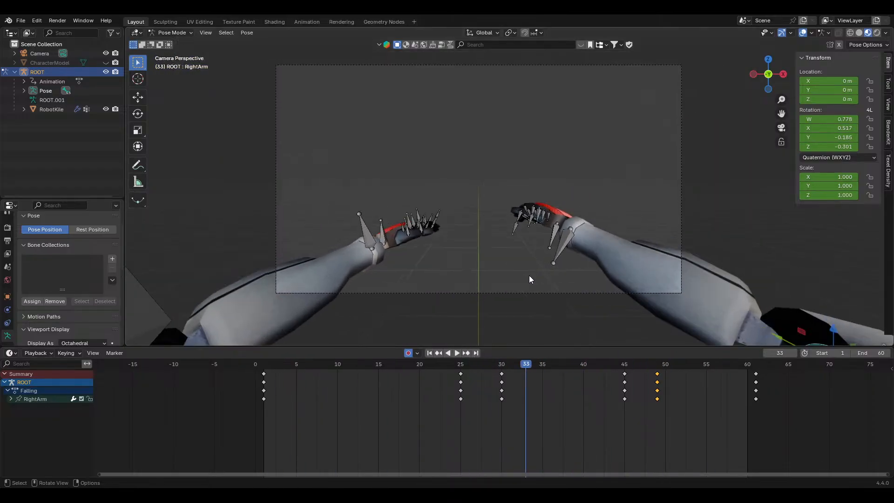
{"action": "left_click_drag", "start_coordinate": [417, 363], "coordinate": [625, 419]}
{"action": "scroll", "coordinate": [456, 273], "scroll_direction": "down", "scroll_amount": 4}
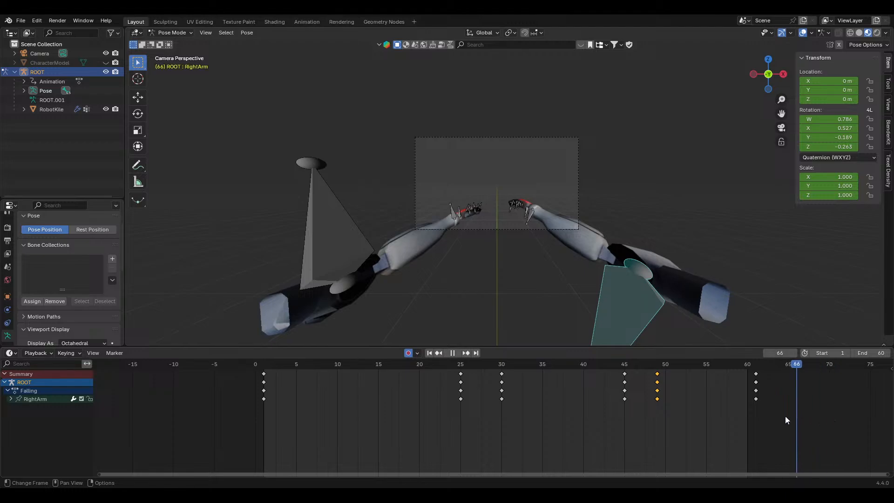
{"action": "scroll", "coordinate": [708, 423], "scroll_direction": "down", "scroll_amount": 3}
{"action": "middle_click_drag", "start_coordinate": [718, 422], "coordinate": [585, 413]}
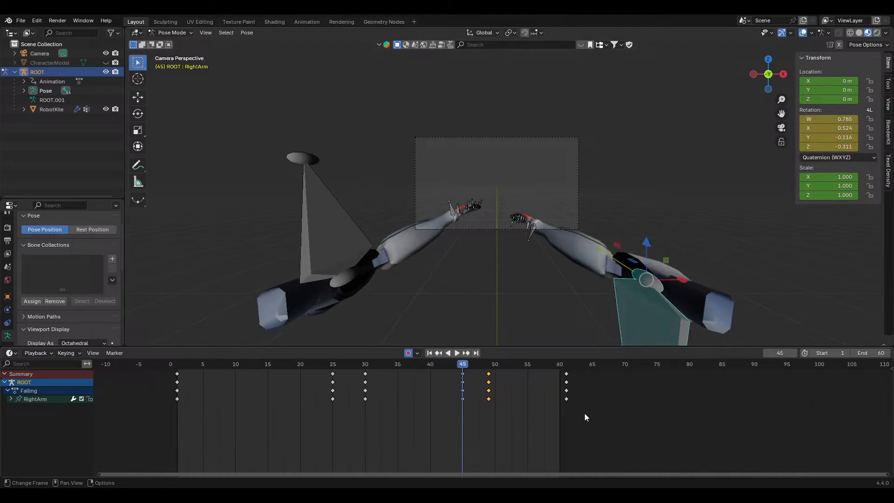
Try duplicating all RightArm keyframes to start at frame 61, scrub the extended motion, and undo the paste
{"action": "left_click_drag", "start_coordinate": [504, 412], "coordinate": [159, 371]}
{"action": "left_click", "coordinate": [567, 367]}
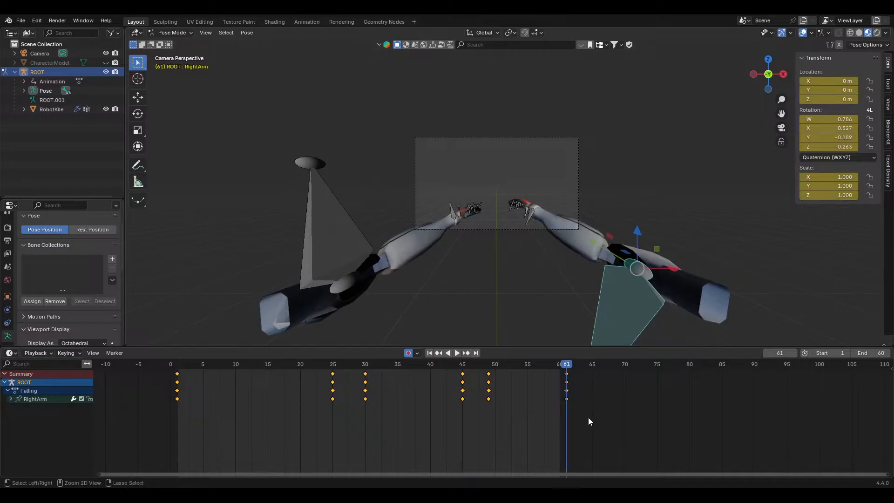
{"action": "scroll", "coordinate": [588, 418], "scroll_direction": "down", "scroll_amount": 3}
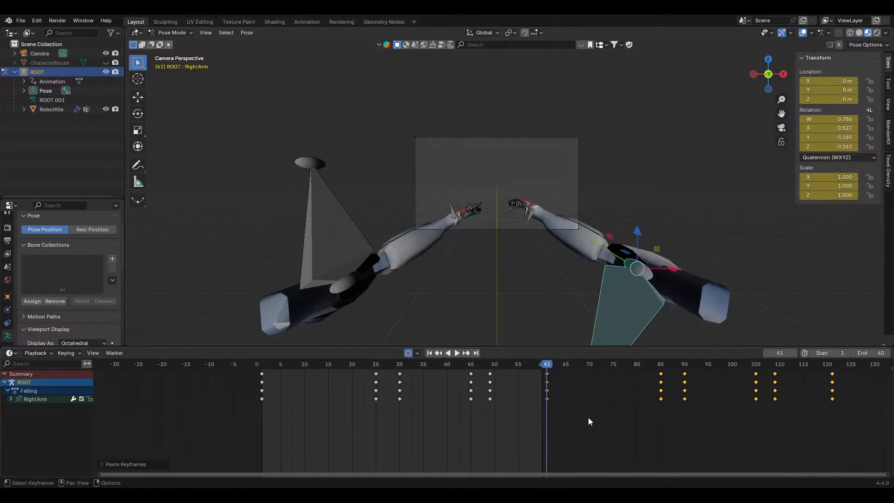
{"action": "left_click", "coordinate": [418, 364]}
{"action": "left_click_drag", "start_coordinate": [418, 362], "coordinate": [562, 395]}
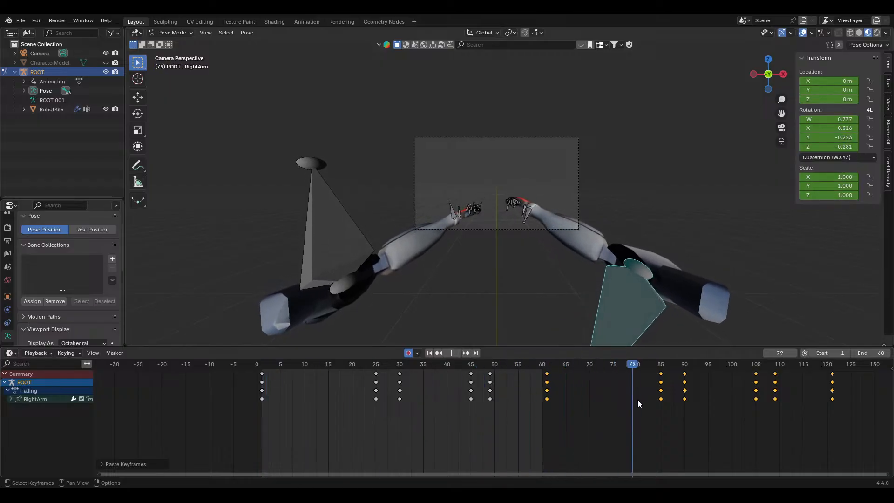
{"action": "left_click_drag", "start_coordinate": [670, 405], "coordinate": [706, 401]}
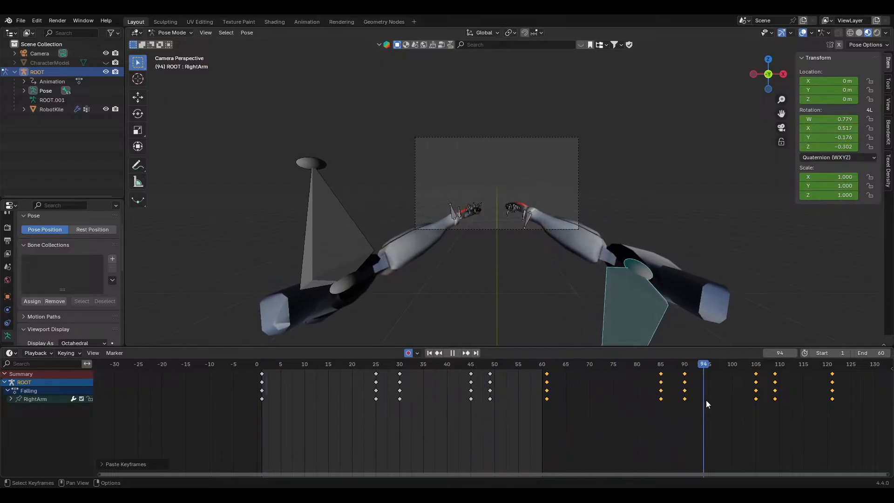
{"action": "left_click_drag", "start_coordinate": [767, 404], "coordinate": [558, 423]}
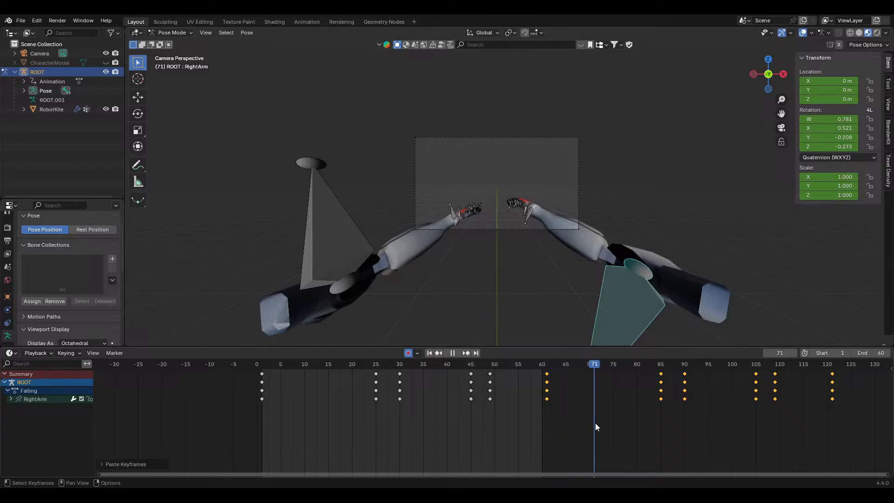
{"action": "key", "text": "ctrl+z"}
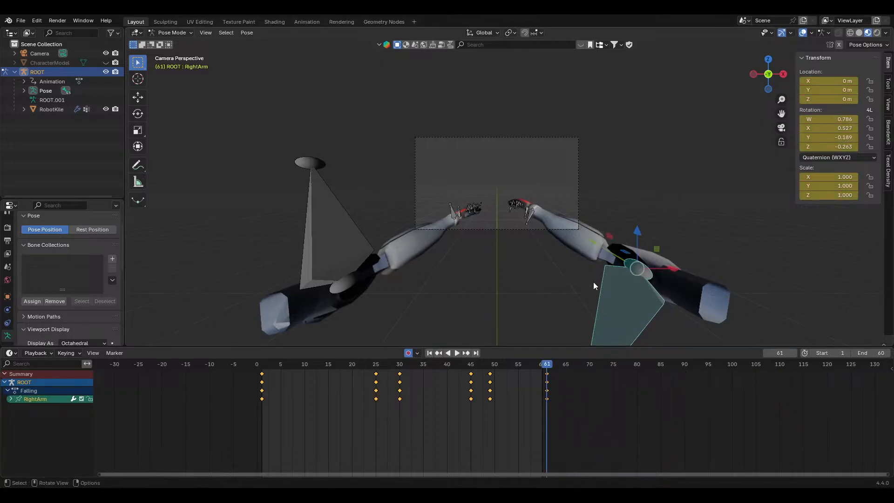
Try duplicating every bone's keyframes to start at frame 61, scrub across the loop point, and undo the paste
{"action": "key", "text": "a"}
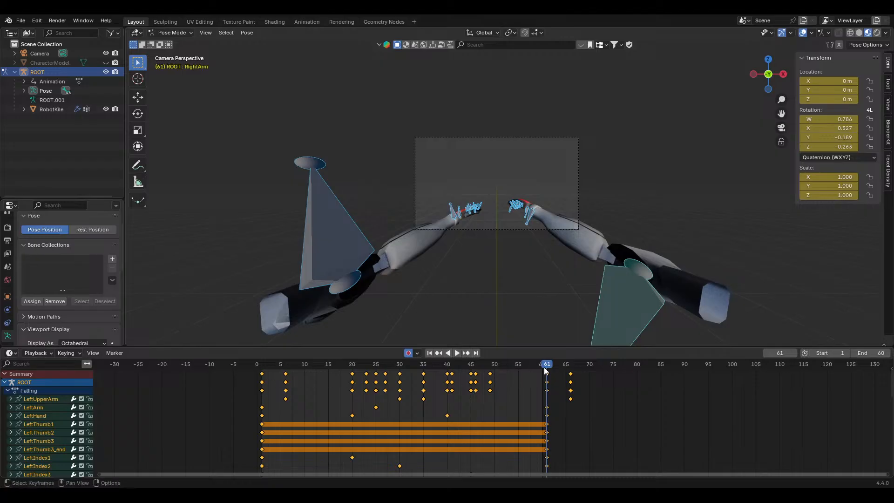
{"action": "key", "text": "ctrl+v"}
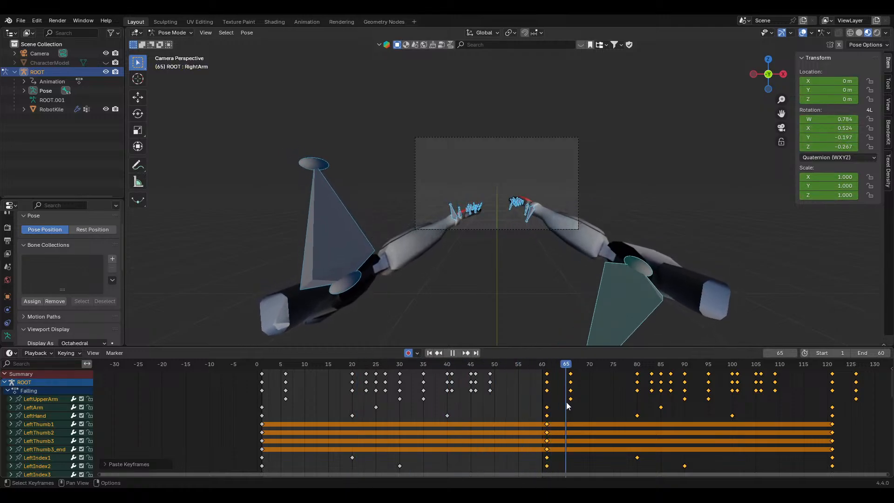
{"action": "left_click_drag", "start_coordinate": [567, 406], "coordinate": [476, 438]}
{"action": "key", "text": "space"}
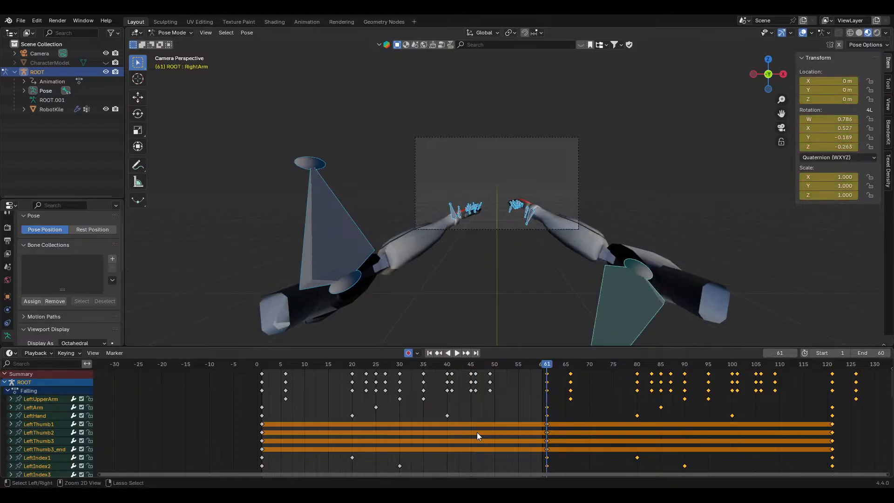
{"action": "key", "text": "ctrl+z"}
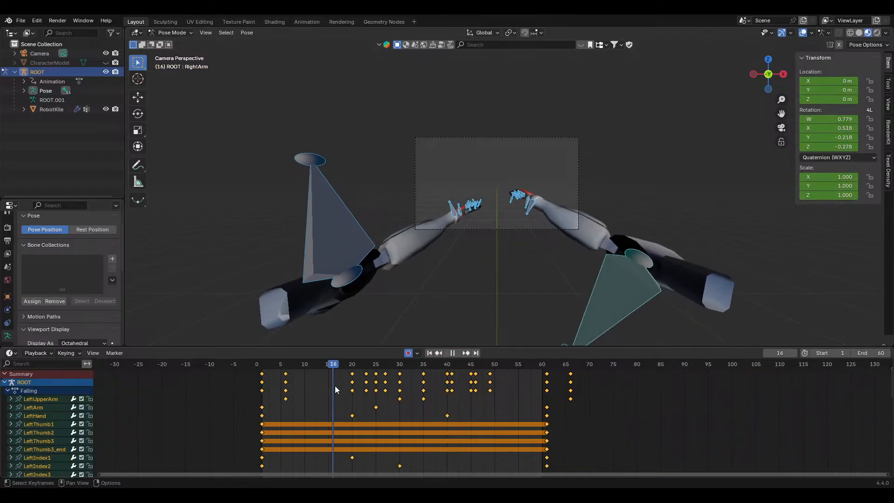
Select the RightArm bone alone and rotate it -10° about global X at frame 25
{"action": "key", "text": "space"}
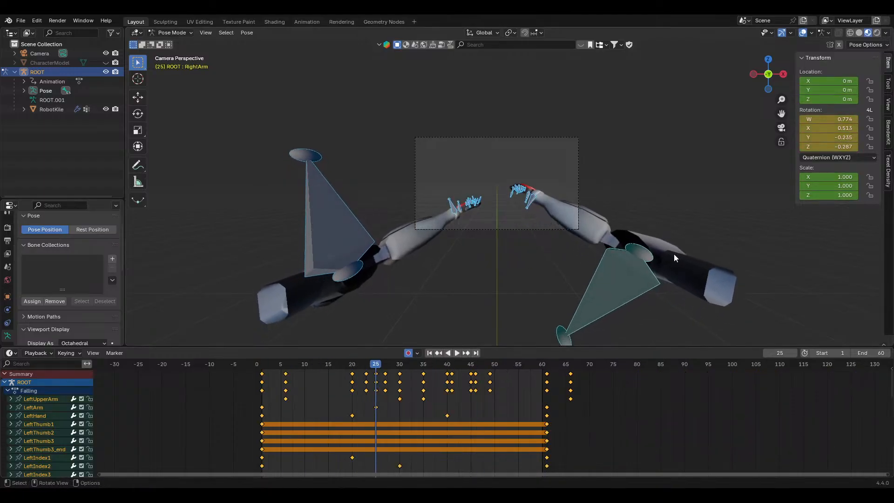
{"action": "left_click", "coordinate": [634, 267]}
{"action": "left_click", "coordinate": [591, 233]}
{"action": "left_click", "coordinate": [599, 280]}
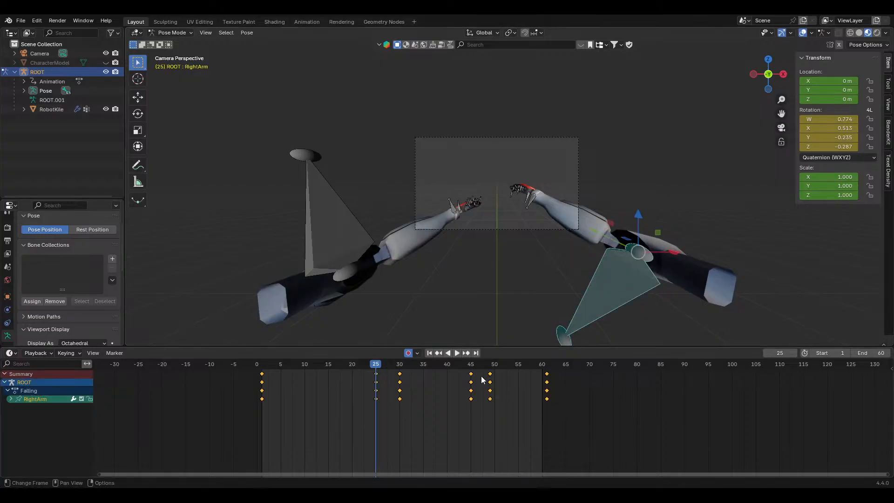
{"action": "type", "text": "rx"}
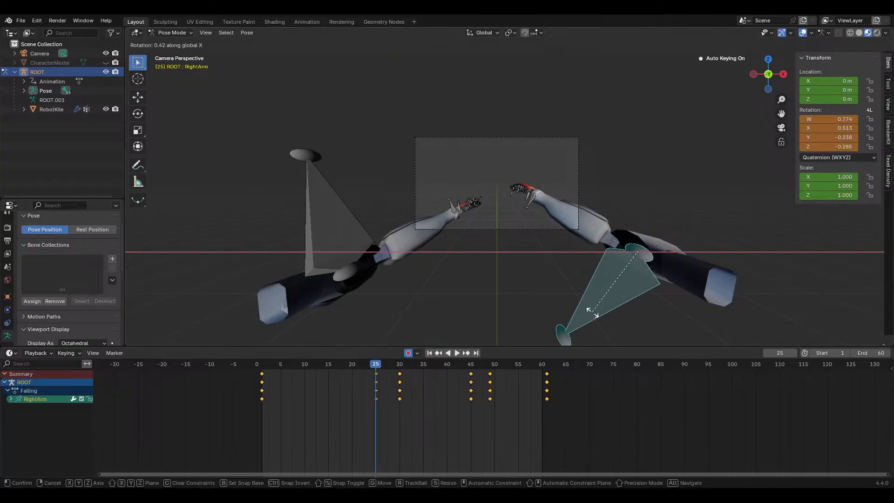
{"action": "type", "text": "-10"}
{"action": "key", "text": "Return"}
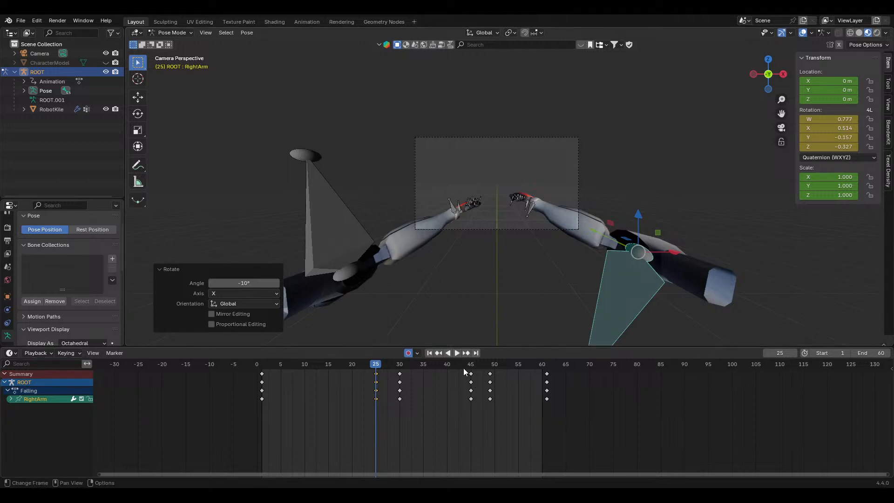
Move the RightArm bone's keyframe at frame 30 to frame 31
{"action": "key", "text": "Up"}
{"action": "left_click_drag", "start_coordinate": [360, 376], "coordinate": [407, 373]}
{"action": "key", "text": "r"}
{"action": "key", "text": "x"}
{"action": "left_click", "coordinate": [576, 310]}
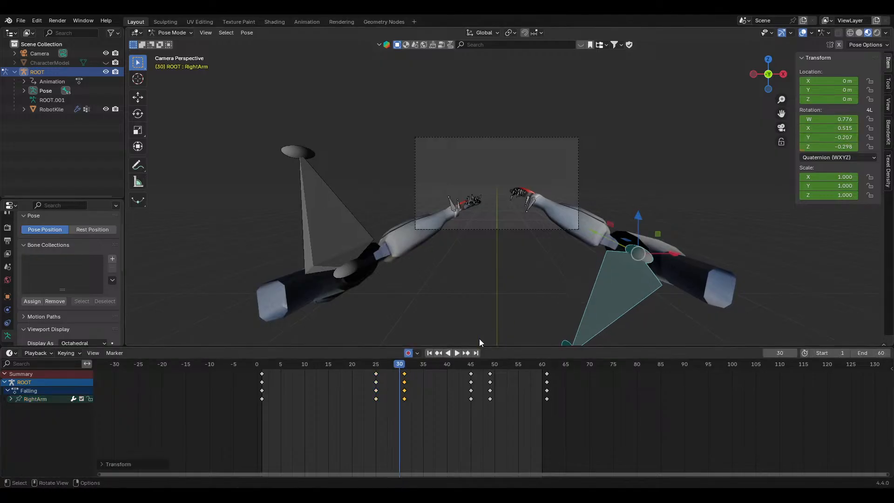
Rotate the RightArm bone -8.22° about global X at frame 31
{"action": "key", "text": "r"}
{"action": "key", "text": "x"}
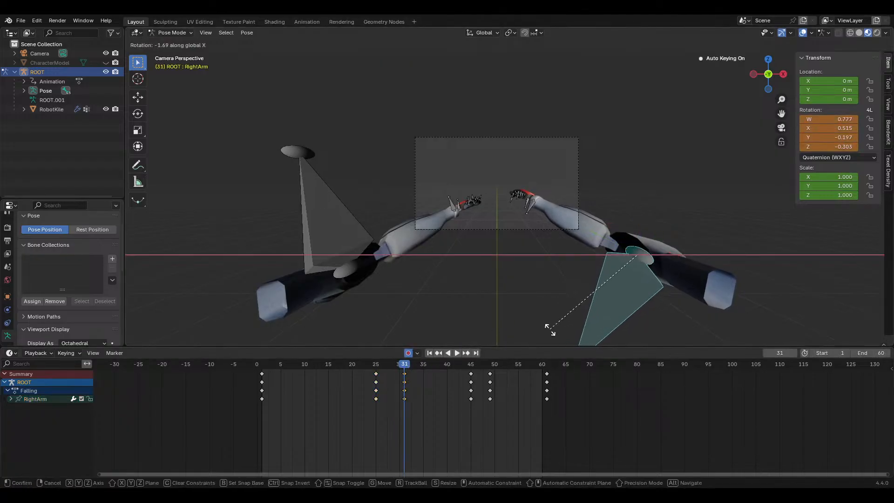
{"action": "left_click", "coordinate": [550, 329]}
{"action": "mouse_move", "coordinate": [404, 368]}
{"action": "left_mouse_down"}
{"action": "mouse_move", "coordinate": [271, 368]}
{"action": "mouse_move", "coordinate": [402, 369]}
{"action": "left_mouse_up"}
{"action": "key", "text": "space"}
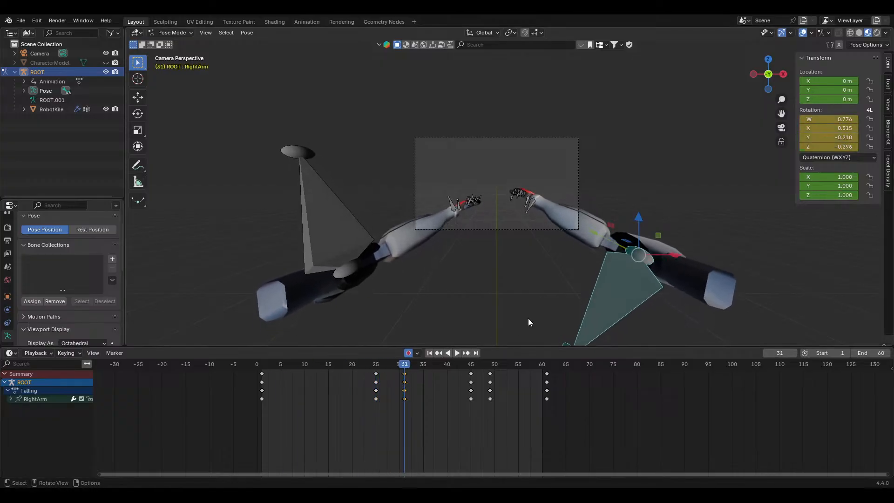
{"action": "key", "text": "r"}
{"action": "key", "text": "x"}
{"action": "left_click", "coordinate": [543, 332]}
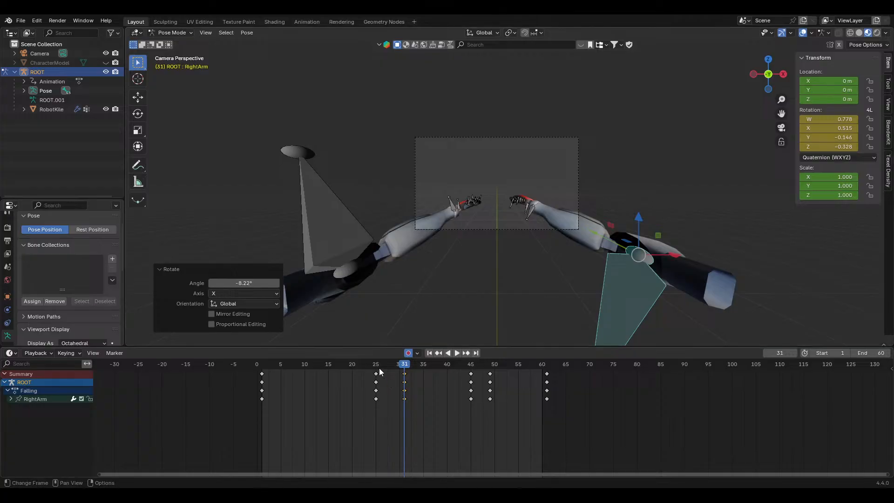
Rotate the RightArm bone 12.8° about global X at frame 45, check the motion, and rotate it back by -6.98°
{"action": "left_click_drag", "start_coordinate": [379, 368], "coordinate": [471, 392]}
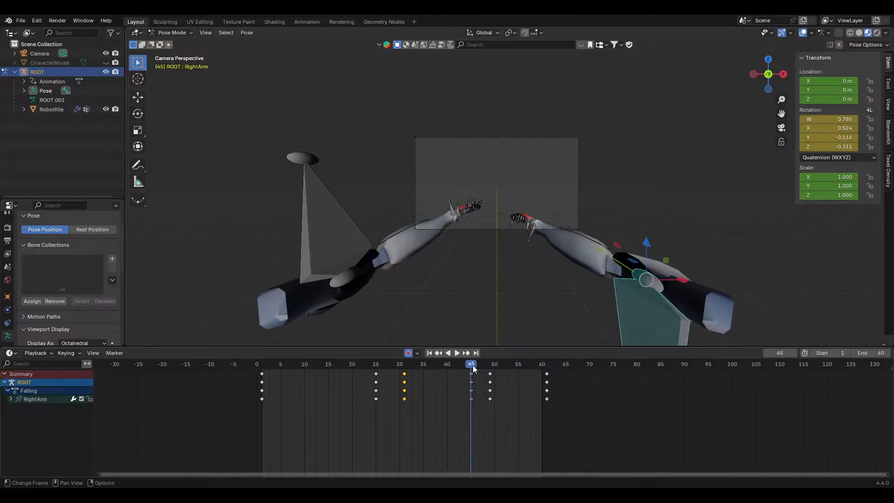
{"action": "key", "text": "r"}
{"action": "key", "text": "x"}
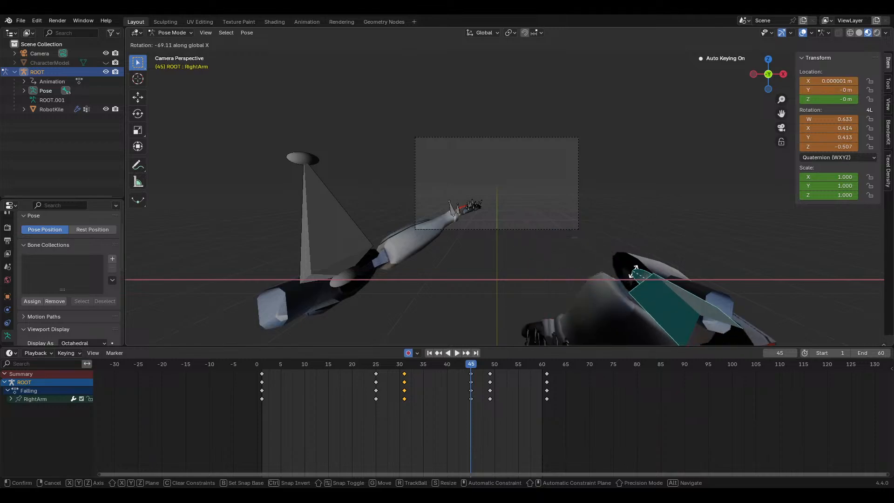
{"action": "left_click", "coordinate": [671, 223]}
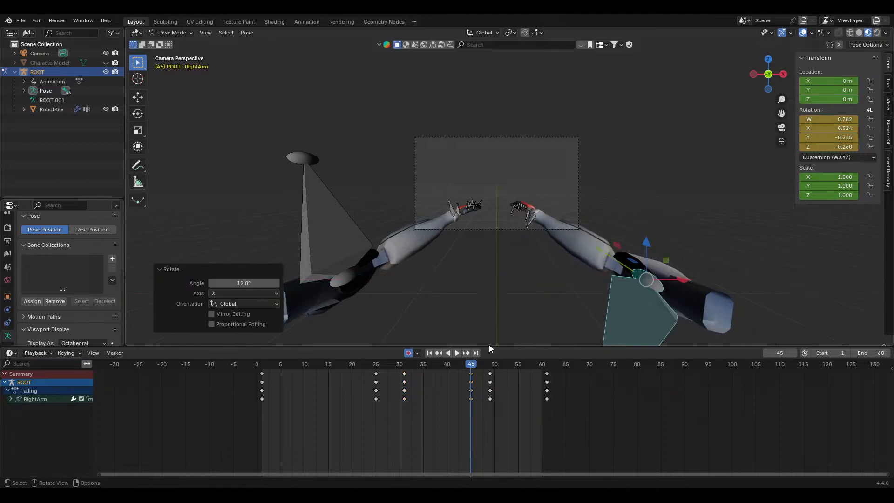
{"action": "left_click_drag", "start_coordinate": [470, 365], "coordinate": [496, 364]}
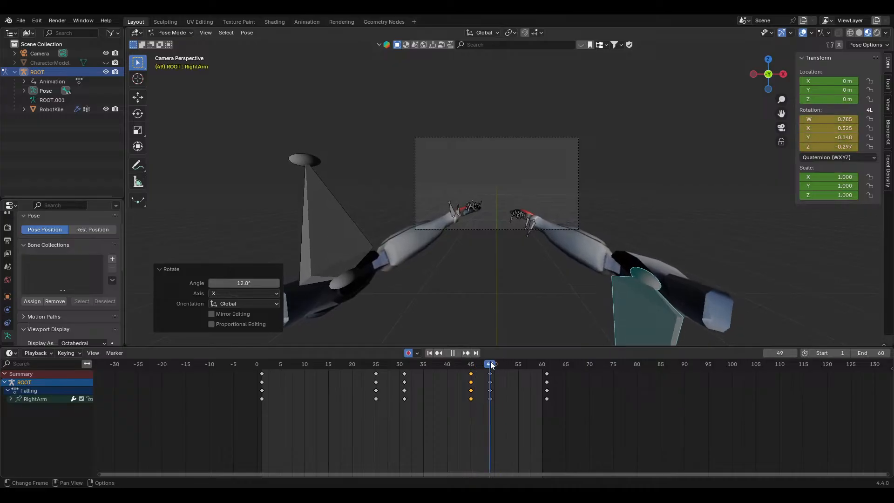
{"action": "key", "text": "Down"}
{"action": "key", "text": "r"}
{"action": "left_click", "coordinate": [607, 284]}
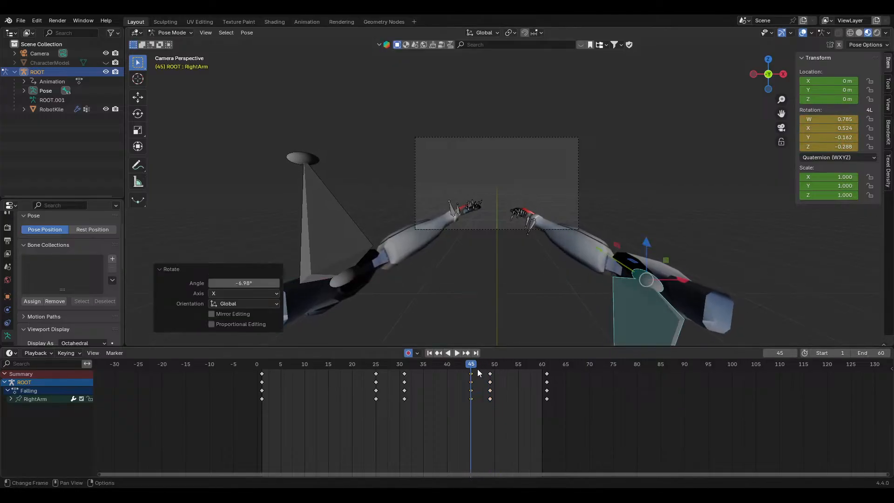
Readjust the RightArm bone's rotation at frame 45, finishing with a 3.07° rotation about global X
{"action": "left_click_drag", "start_coordinate": [437, 366], "coordinate": [471, 372]}
{"action": "key", "text": "r"}
{"action": "left_click", "coordinate": [575, 299]}
{"action": "key", "text": "r"}
{"action": "key", "text": "x"}
{"action": "left_click", "coordinate": [553, 276]}
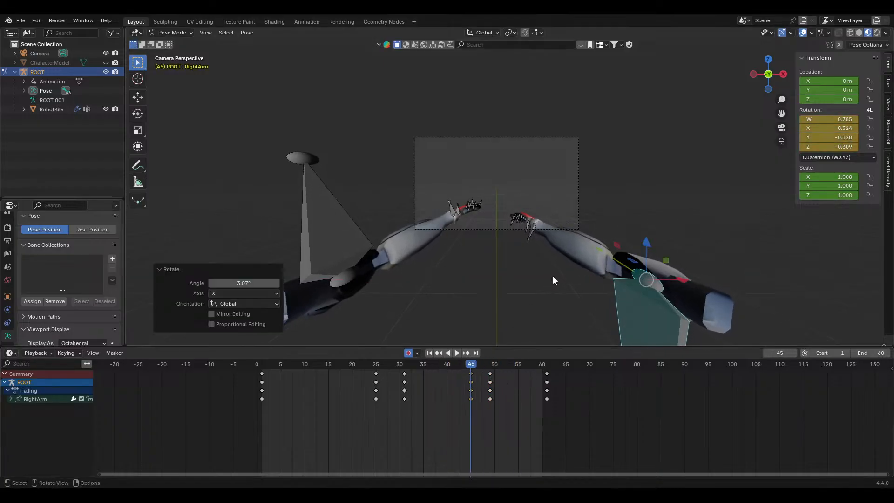
Rotate the RightUpperArm bone about 2.8° about global X at frame 41
{"action": "middle_click_drag", "start_coordinate": [552, 275], "coordinate": [471, 265]}
{"action": "left_click", "coordinate": [418, 199]}
{"action": "mouse_move", "coordinate": [452, 362]}
{"action": "left_mouse_down"}
{"action": "mouse_move", "coordinate": [397, 362]}
{"action": "mouse_move", "coordinate": [452, 375]}
{"action": "left_mouse_up"}
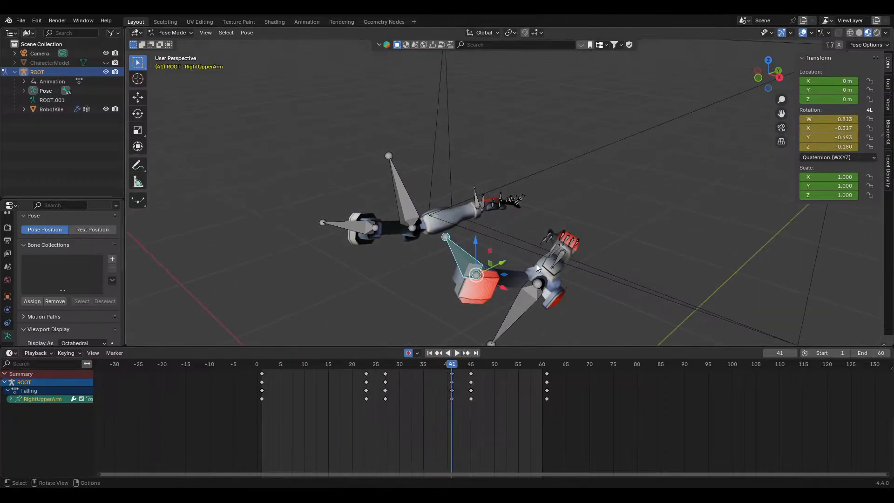
{"action": "middle_click_drag", "start_coordinate": [536, 264], "coordinate": [514, 227]}
{"action": "key", "text": "x"}
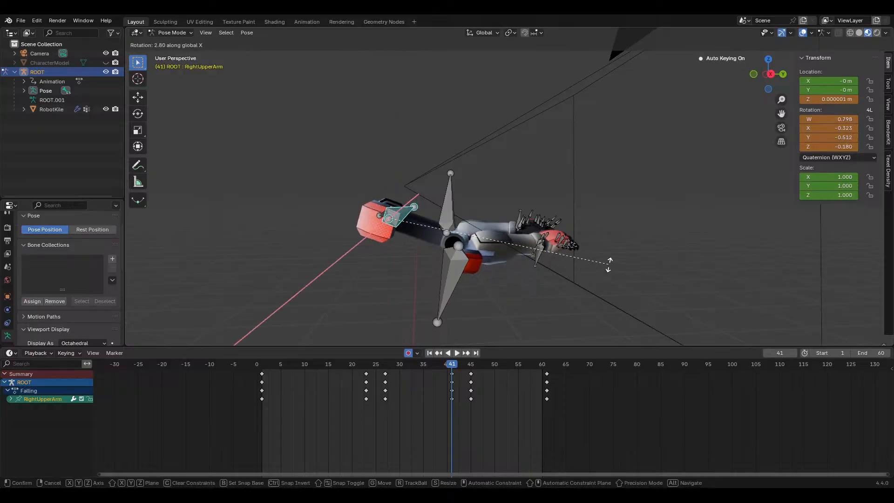
{"action": "left_click", "coordinate": [608, 264]}
Rotate the RightUpperArm bone 5.11° about global X at frame 45 and play the loop to check both arms
{"action": "left_click_drag", "start_coordinate": [432, 364], "coordinate": [499, 375]}
{"action": "key", "text": "r"}
{"action": "key", "text": "x"}
{"action": "left_click", "coordinate": [536, 317]}
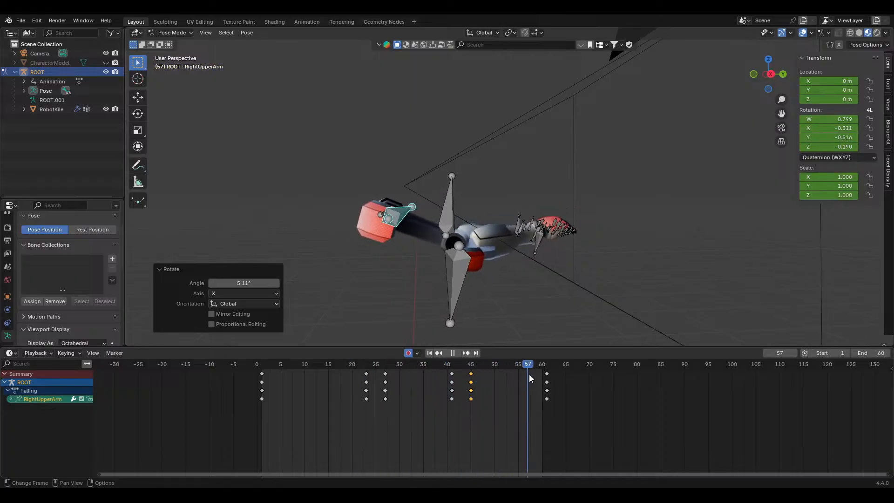
{"action": "left_click_drag", "start_coordinate": [581, 382], "coordinate": [650, 398]}
{"action": "key", "text": "space"}
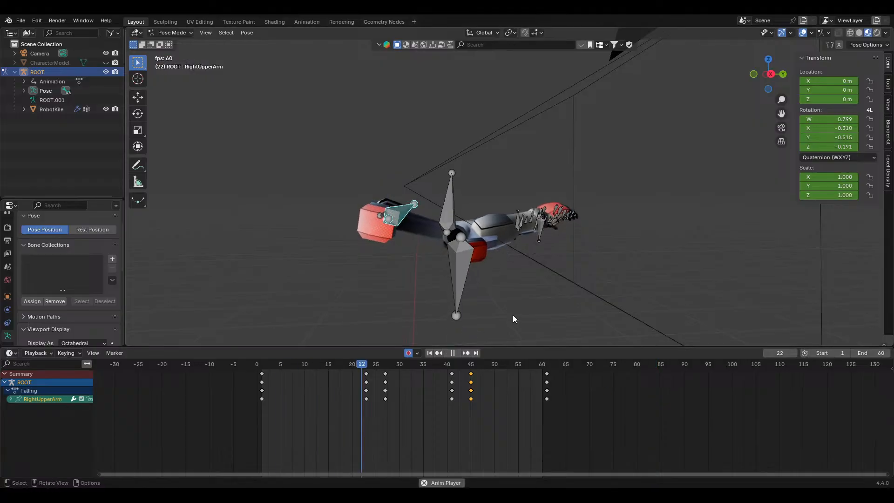
{"action": "middle_click_drag", "start_coordinate": [513, 315], "coordinate": [536, 37]}
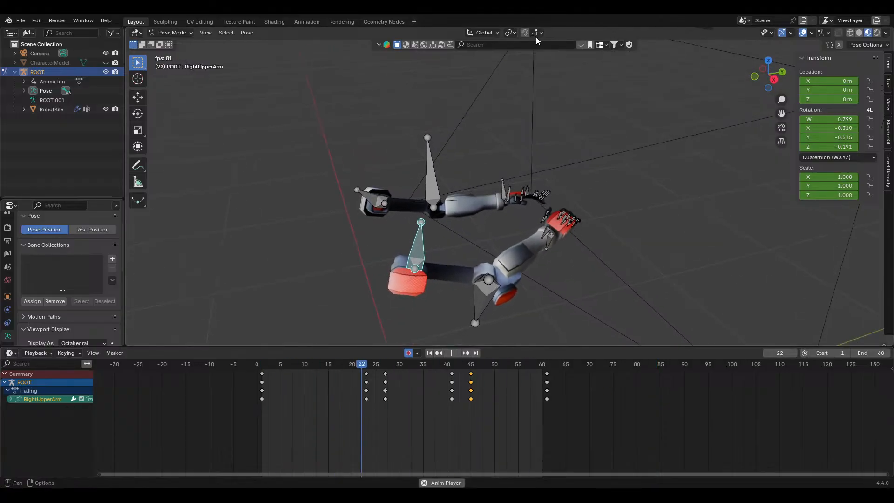
{"action": "middle_click_drag", "start_coordinate": [463, 133], "coordinate": [511, 144]}
{"action": "key", "text": "space"}
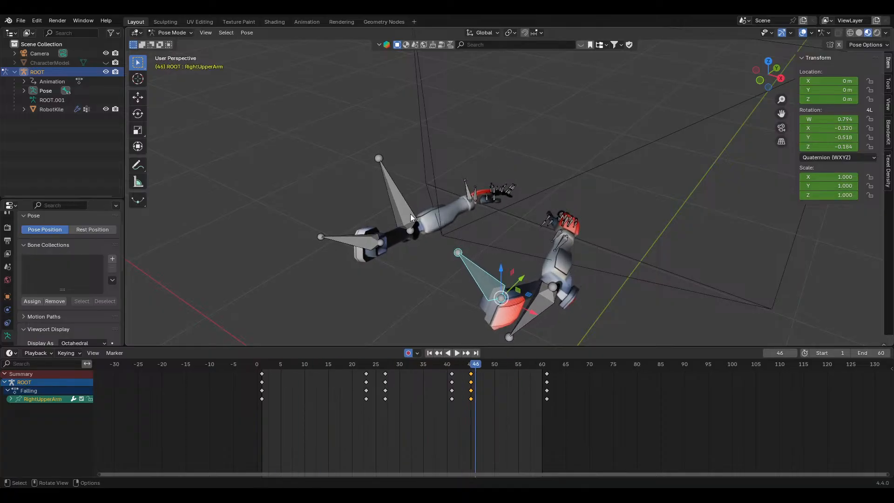
Rotate the RightHand bone 15.3° about global X at frame 25 and scrub the hand's motion
{"action": "left_click", "coordinate": [475, 200]}
{"action": "scroll", "coordinate": [490, 205], "scroll_direction": "up", "scroll_amount": 5}
{"action": "left_click", "coordinate": [663, 326]}
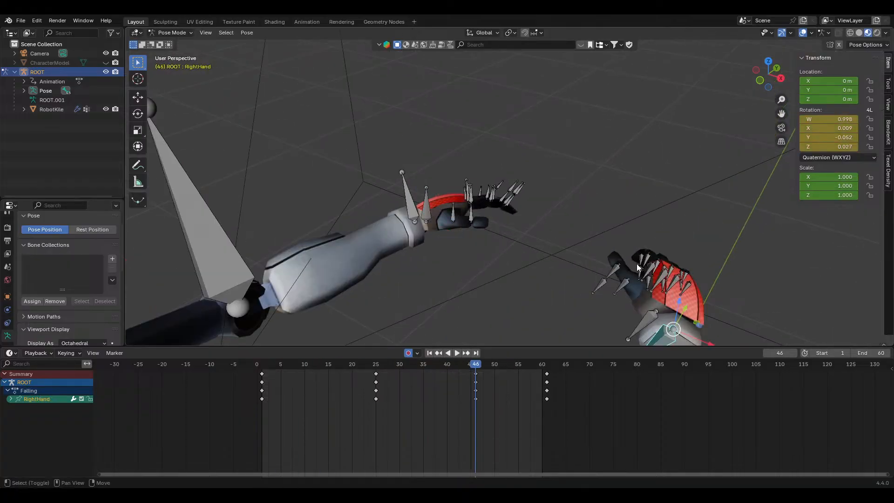
{"action": "middle_click_drag", "start_coordinate": [572, 238], "coordinate": [516, 195], "text": "shift"}
{"action": "scroll", "coordinate": [515, 196], "scroll_direction": "up", "scroll_amount": 1}
{"action": "scroll", "coordinate": [516, 201], "scroll_direction": "up", "scroll_amount": 1}
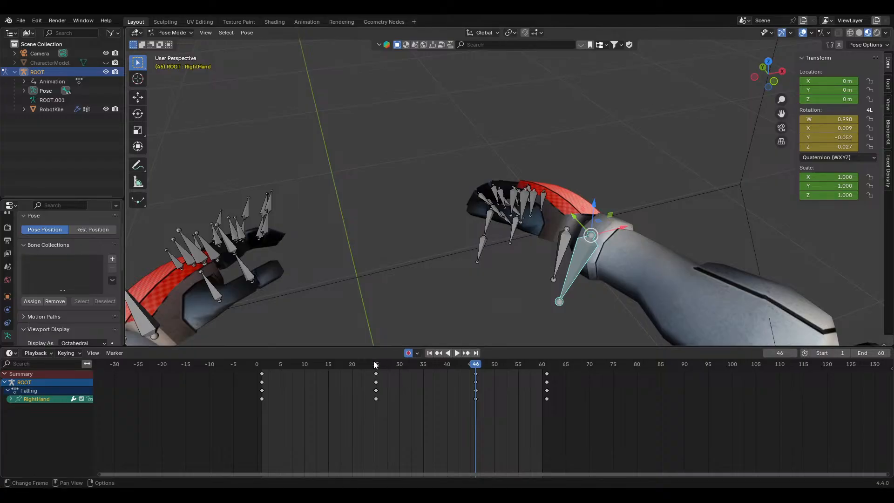
{"action": "key", "text": "space"}
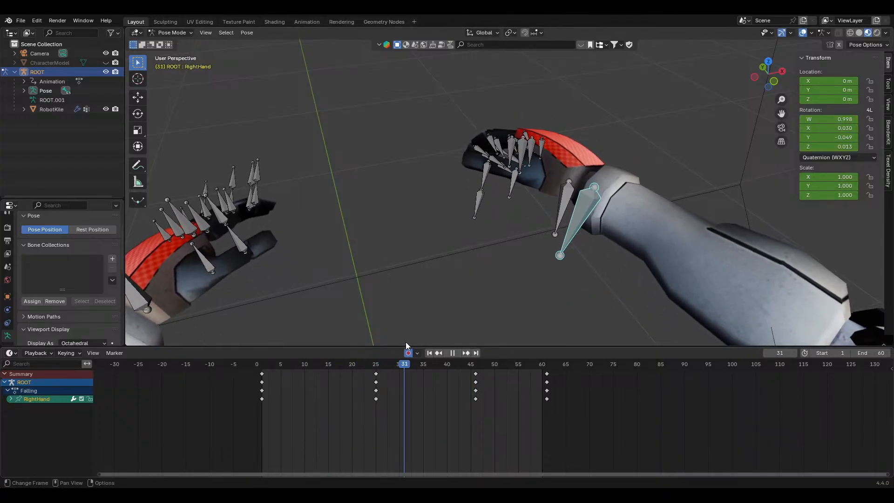
{"action": "left_click", "coordinate": [353, 359]}
{"action": "key", "text": "space"}
{"action": "key", "text": "r"}
{"action": "key", "text": "x"}
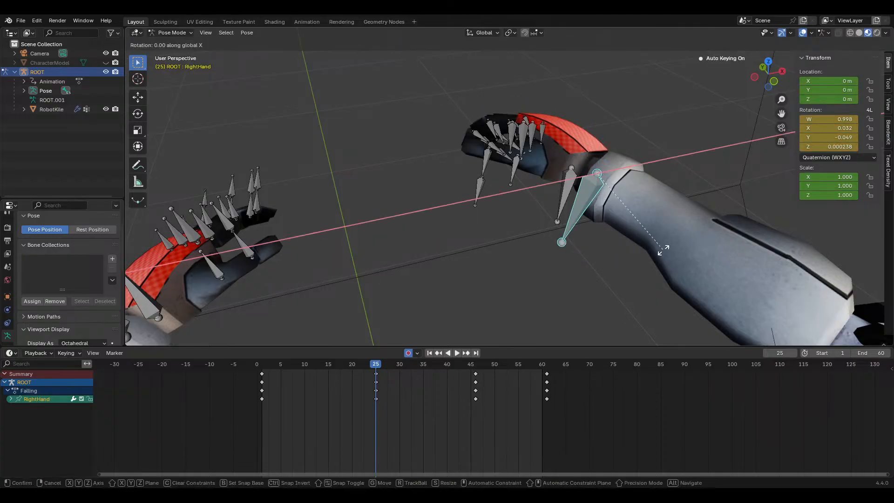
{"action": "left_click", "coordinate": [651, 285]}
{"action": "left_click_drag", "start_coordinate": [293, 366], "coordinate": [234, 364]}
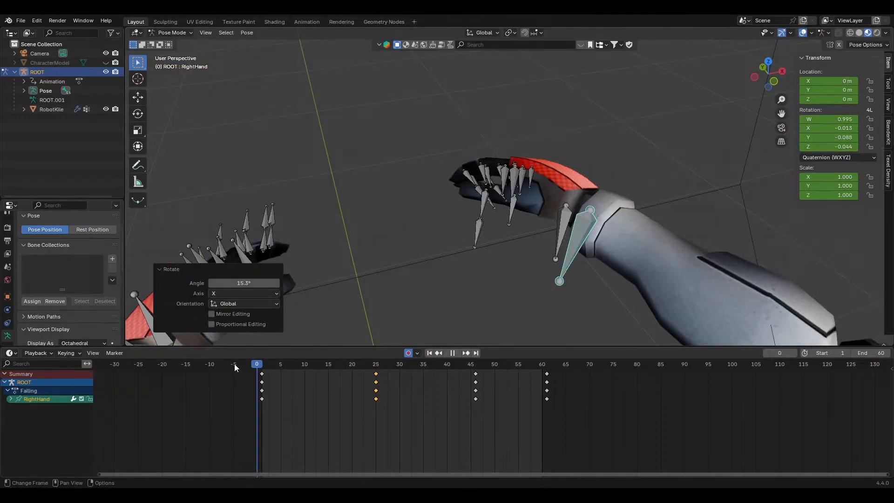
Rotate the RightHand bone -10.4° about global X at frame 46 and play the loop to check the hand's motion
{"action": "key", "text": "space"}
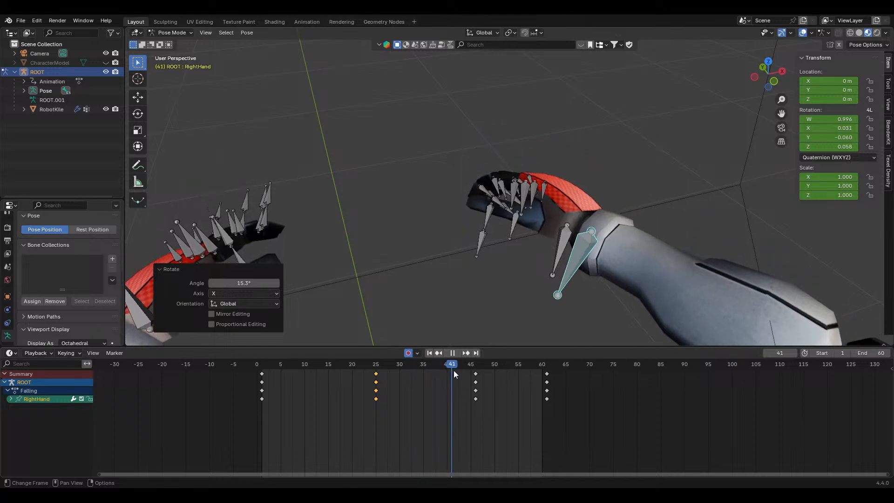
{"action": "key", "text": "space"}
{"action": "key", "text": "r"}
{"action": "key", "text": "x"}
{"action": "left_click", "coordinate": [650, 283]}
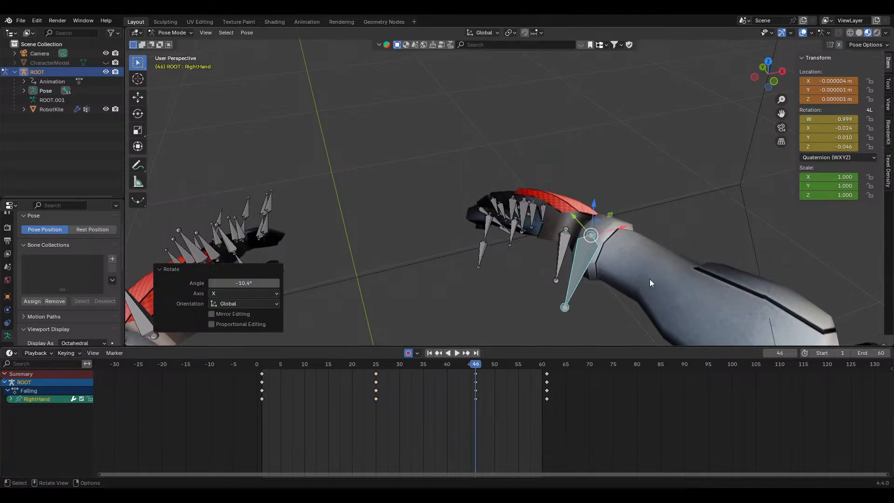
{"action": "key", "text": "space"}
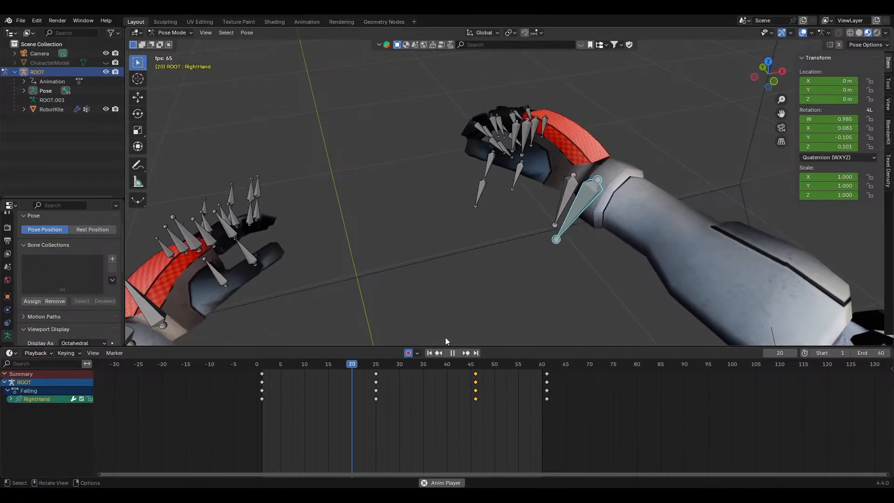
Copy the RightHand keyframes from frame 25 to frame 28 and from frame 46 to frame 48, and scrub through the holds
{"action": "middle_click_drag", "start_coordinate": [455, 315], "coordinate": [550, 306]}
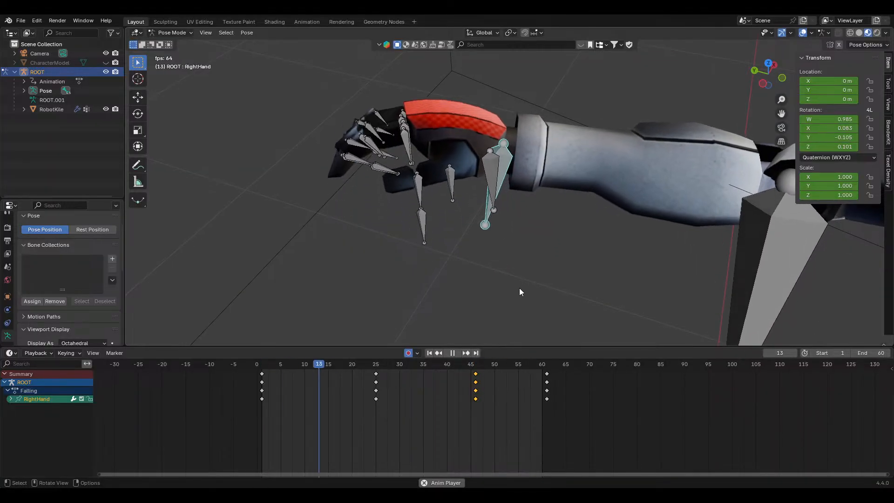
{"action": "left_click_drag", "start_coordinate": [446, 364], "coordinate": [391, 365]}
{"action": "left_click", "coordinate": [376, 374]}
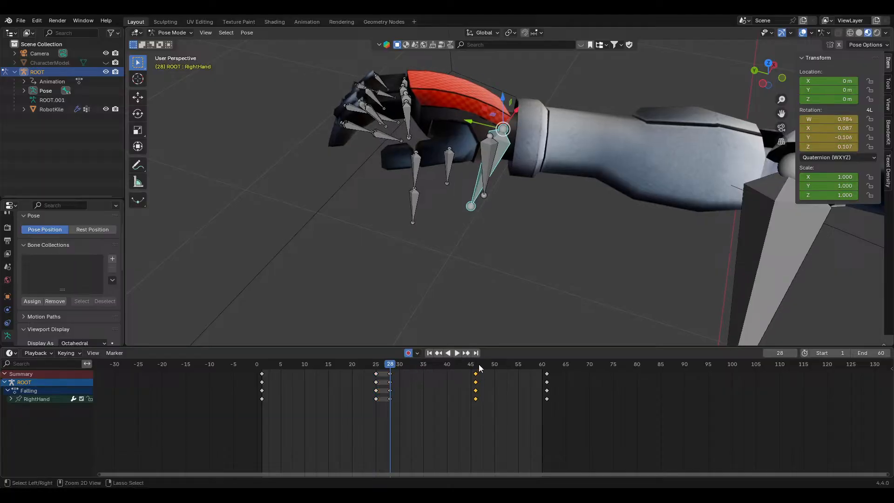
{"action": "left_click_drag", "start_coordinate": [481, 367], "coordinate": [372, 364]}
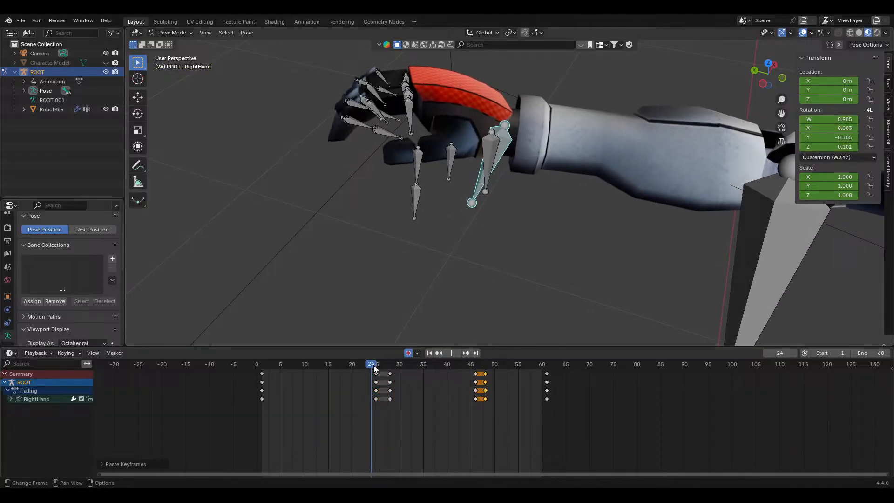
Play back the animation and check the right hand's motion against the left hand's
{"action": "key", "text": "space"}
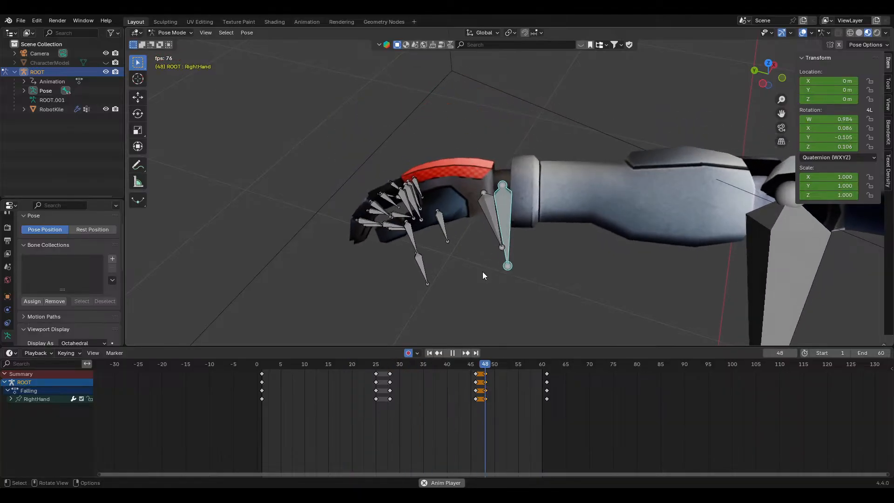
{"action": "scroll", "coordinate": [474, 277], "scroll_direction": "down", "scroll_amount": 2}
{"action": "middle_click_drag", "start_coordinate": [473, 277], "coordinate": [388, 292]}
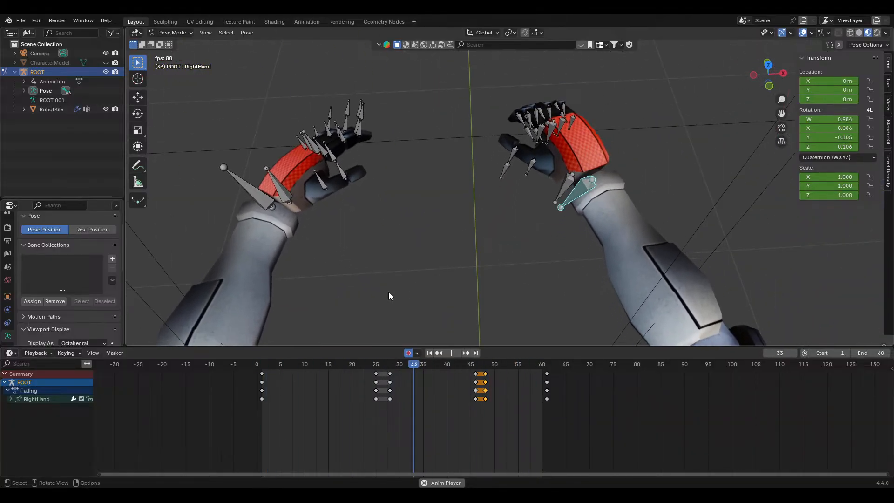
{"action": "key", "text": "space"}
{"action": "left_click_drag", "start_coordinate": [375, 366], "coordinate": [390, 372]}
{"action": "left_click", "coordinate": [389, 373]}
{"action": "key", "text": "r"}
{"action": "key", "text": "x"}
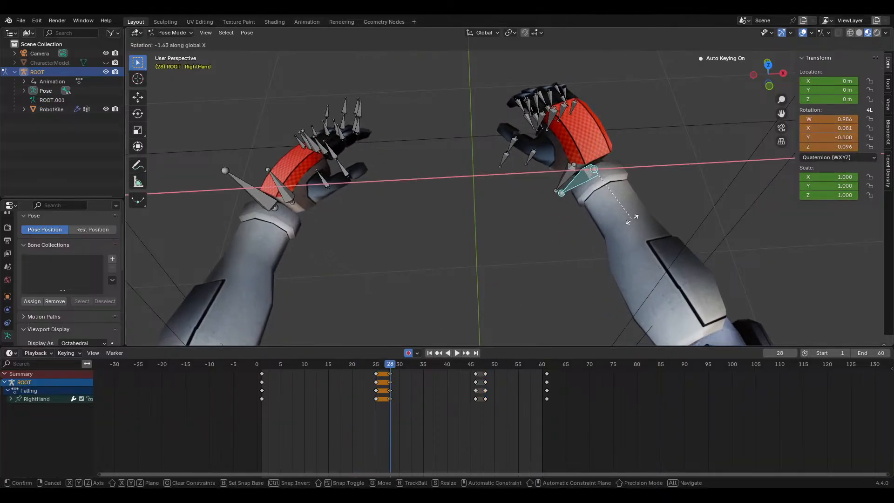
{"action": "left_click", "coordinate": [636, 220]}
{"action": "key", "text": "z"}
{"action": "left_click", "coordinate": [635, 273]}
Rotate the RightHand bone about -3.4° around the global X axis at frame 28
{"action": "mouse_move", "coordinate": [636, 269]}
{"action": "middle_mouse_down"}
{"action": "mouse_move", "coordinate": [585, 252]}
{"action": "mouse_move", "coordinate": [513, 274]}
{"action": "mouse_move", "coordinate": [539, 242]}
{"action": "mouse_move", "coordinate": [608, 196]}
{"action": "middle_mouse_up"}
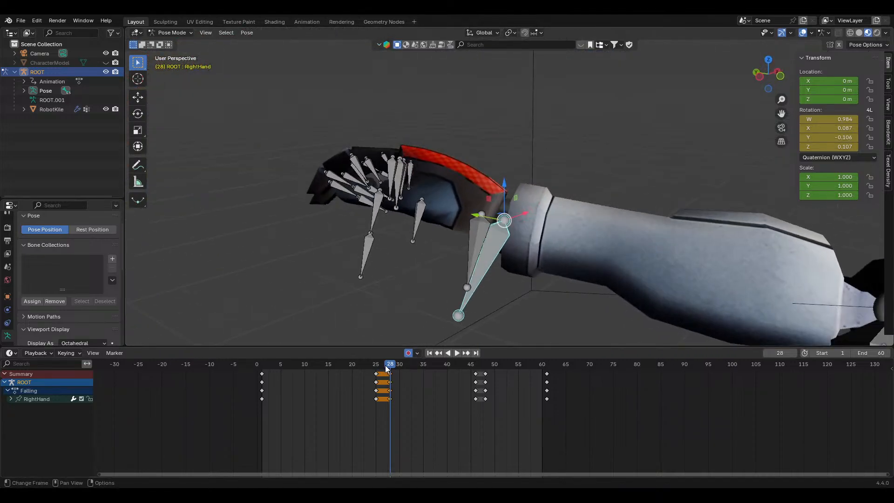
{"action": "left_click_drag", "start_coordinate": [386, 369], "coordinate": [390, 370]}
{"action": "key", "text": "r"}
{"action": "key", "text": "z"}
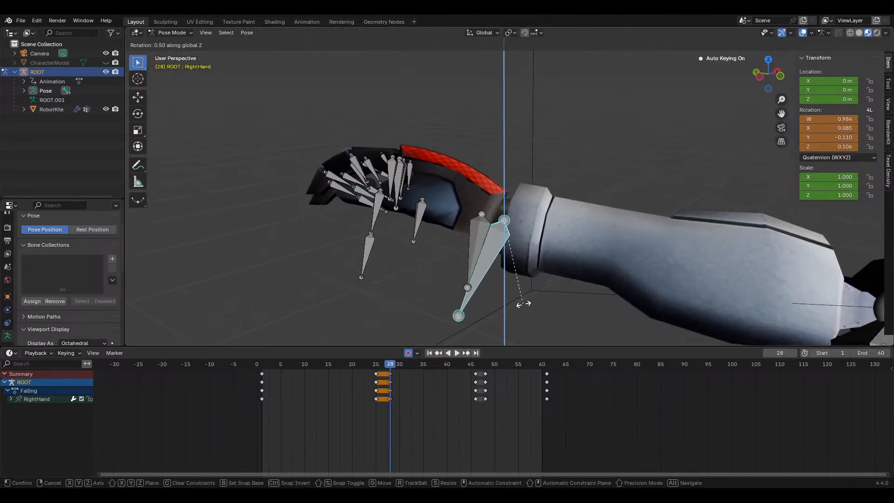
{"action": "key", "text": "x"}
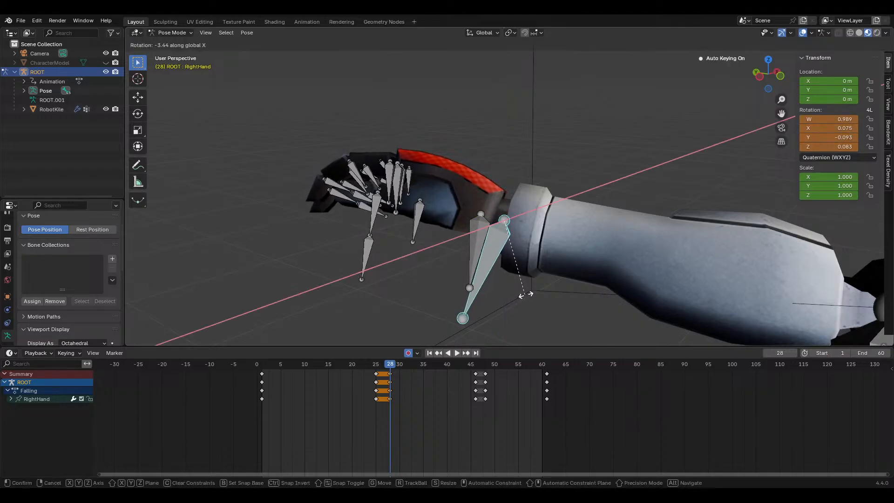
{"action": "left_click", "coordinate": [527, 295]}
Rotate the RightHand bone -15.5° around the global X axis at frame 46
{"action": "left_click_drag", "start_coordinate": [390, 366], "coordinate": [476, 381]}
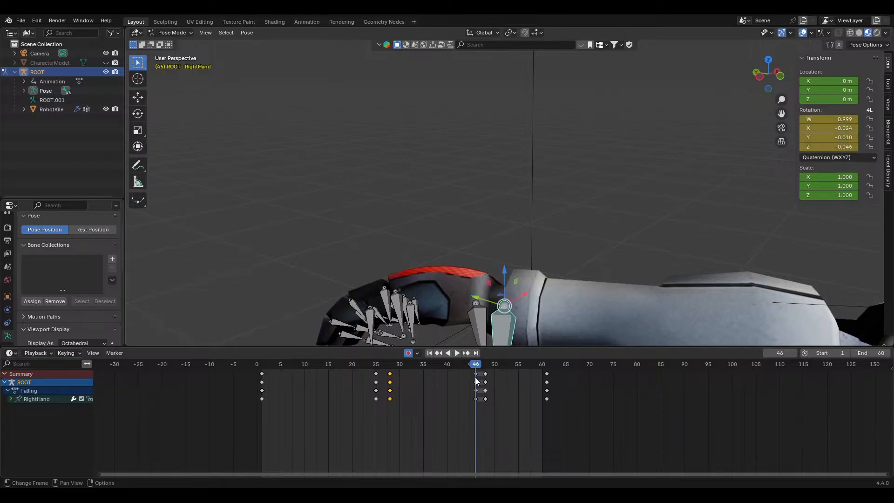
{"action": "key", "text": "r"}
{"action": "key", "text": "x"}
{"action": "left_click", "coordinate": [556, 314]}
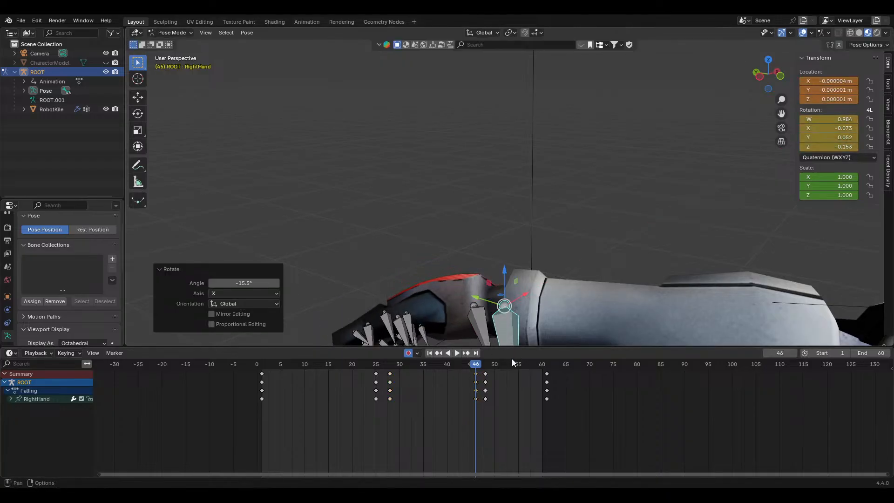
{"action": "key", "text": "r"}
{"action": "key", "text": "x"}
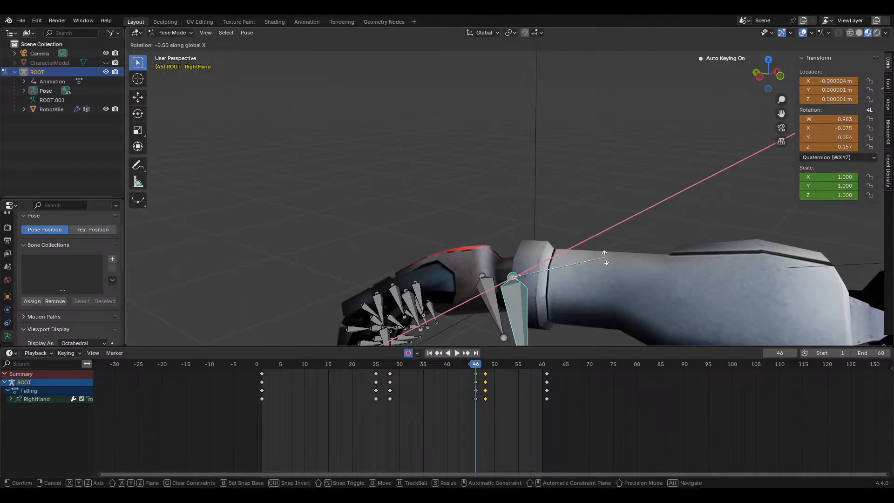
{"action": "left_click", "coordinate": [607, 254]}
Ease the RightHand pose at frame 46 by rotating the bone 3.66° around the global X axis
{"action": "left_click", "coordinate": [486, 377]}
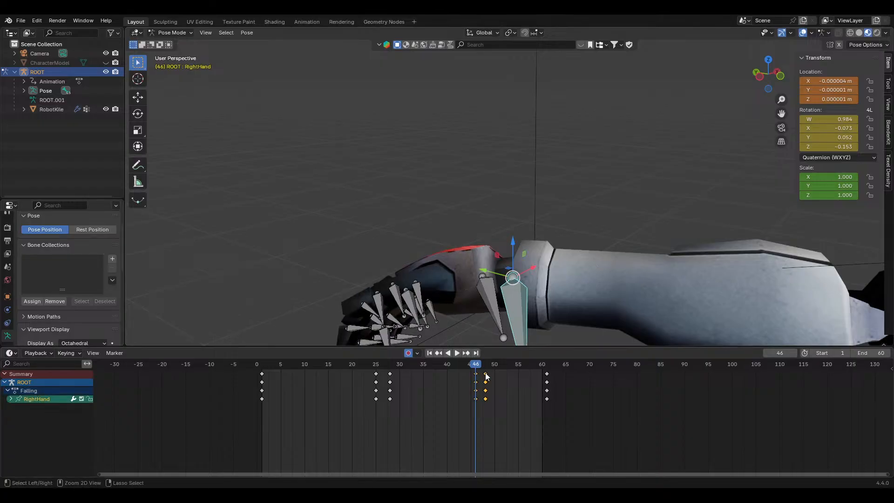
{"action": "key", "text": "r"}
{"action": "key", "text": "x"}
{"action": "left_click", "coordinate": [588, 326]}
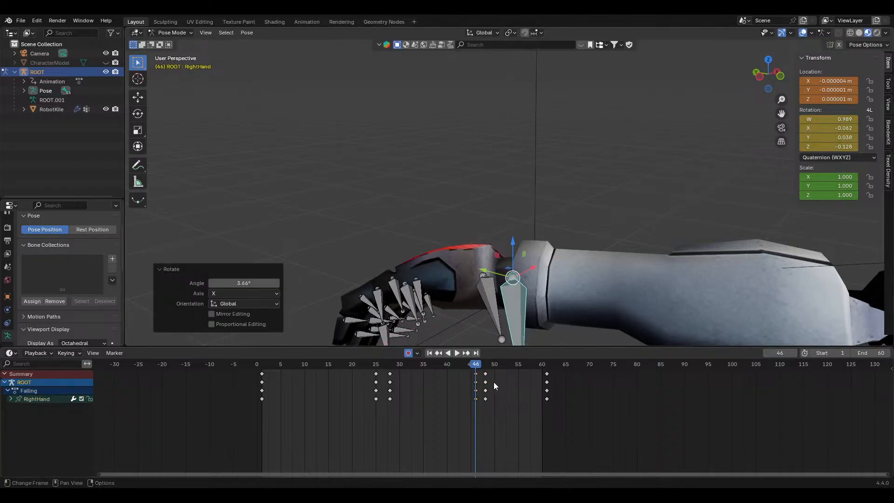
Rotate the RightHand bone around the global X axis at frame 48 to bend the hand further down
{"action": "left_click", "coordinate": [486, 366]}
{"action": "key", "text": "r"}
{"action": "key", "text": "x"}
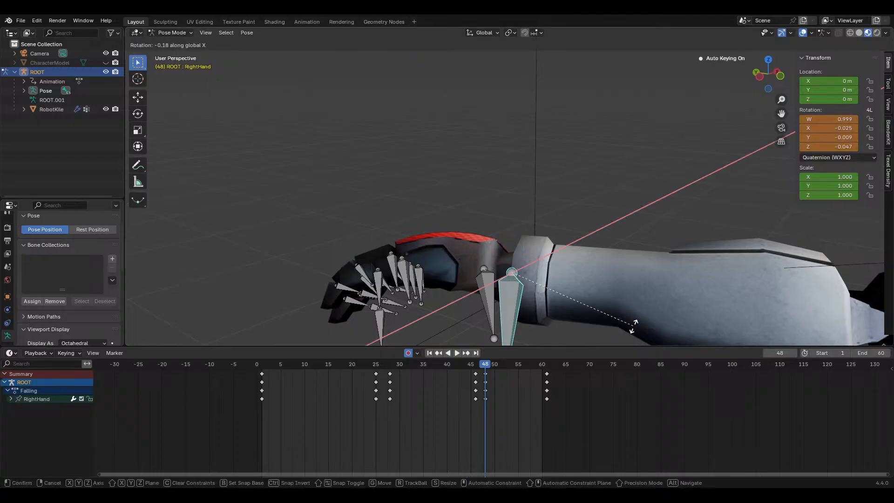
{"action": "left_click", "coordinate": [609, 340]}
Move the RightHand keyframes from frame 48 to 49 and from frame 28 to 29, and play back the result
{"action": "mouse_move", "coordinate": [485, 366]}
{"action": "left_mouse_down"}
{"action": "mouse_move", "coordinate": [469, 367]}
{"action": "mouse_move", "coordinate": [485, 365]}
{"action": "left_mouse_up"}
{"action": "key", "text": "g"}
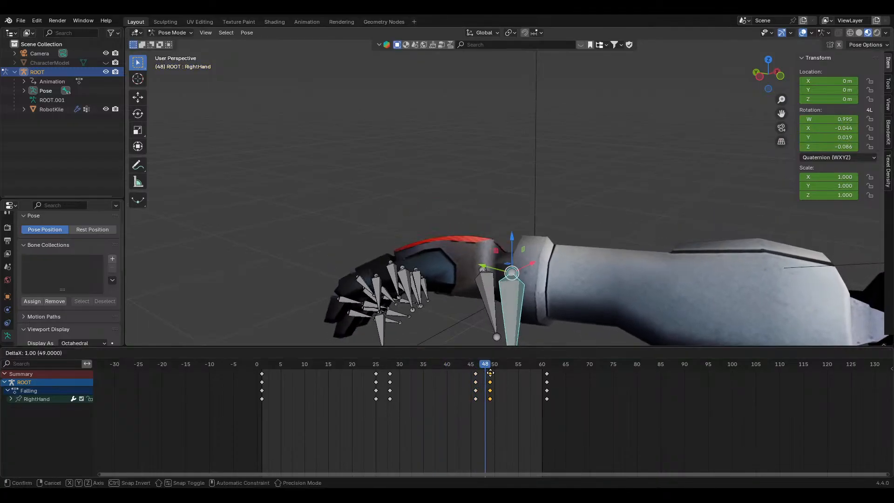
{"action": "left_click", "coordinate": [490, 366]}
{"action": "left_click", "coordinate": [397, 373]}
{"action": "key", "text": "space"}
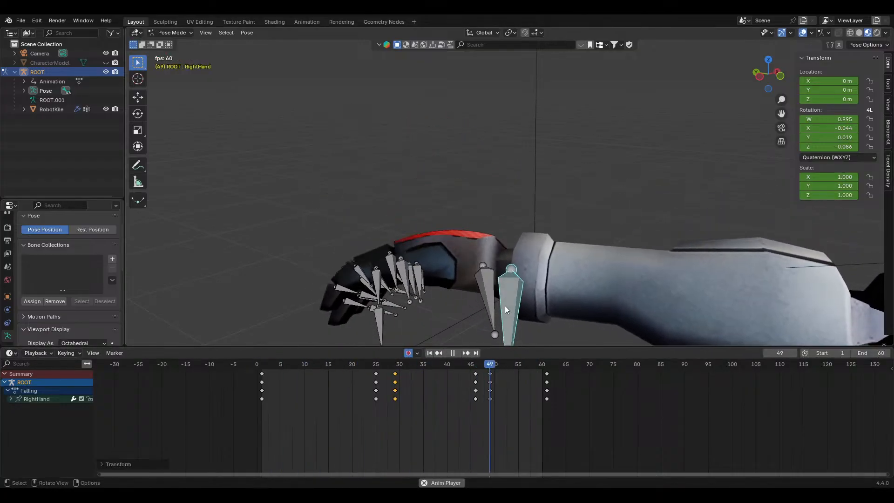
{"action": "middle_click_drag", "start_coordinate": [508, 297], "coordinate": [488, 267]}
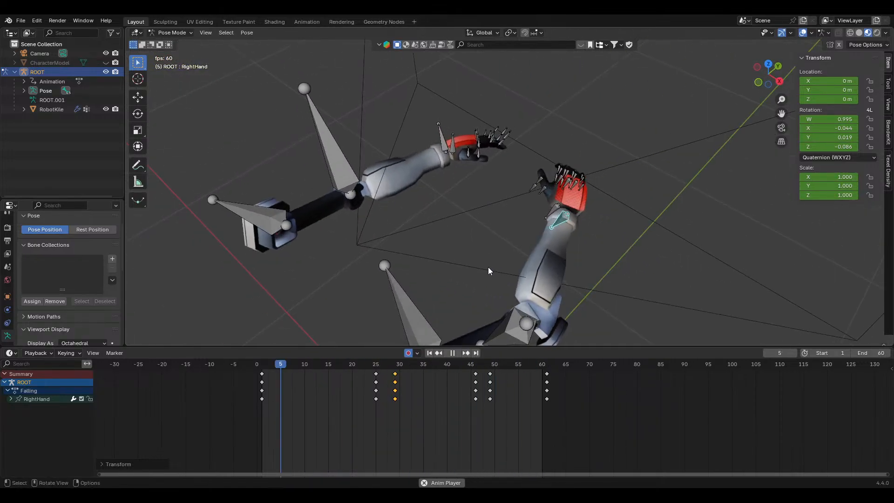
Select the LeftHand bone and rotate it 6.99° around the global X axis at frame 20
{"action": "left_click", "coordinate": [440, 139]}
{"action": "key", "text": "space"}
{"action": "scroll", "coordinate": [477, 231], "scroll_direction": "up", "scroll_amount": 4}
{"action": "middle_click_drag", "start_coordinate": [477, 231], "coordinate": [412, 324]}
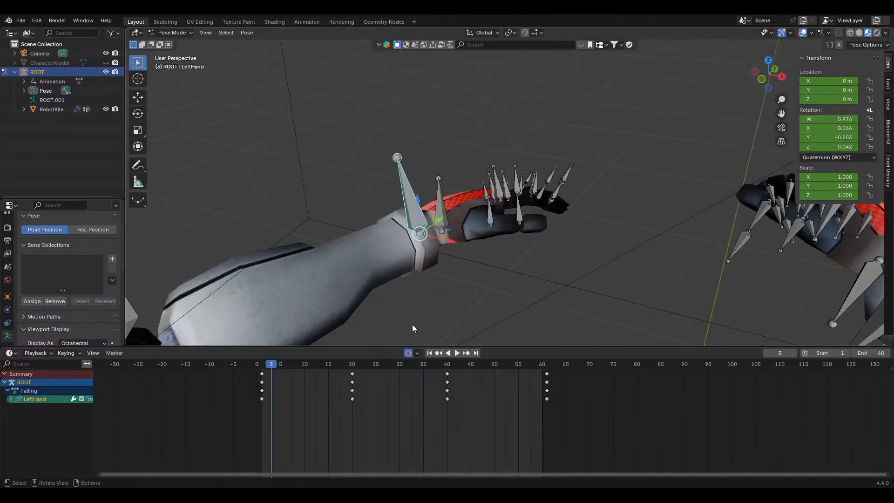
{"action": "left_click", "coordinate": [352, 368]}
{"action": "scroll", "coordinate": [539, 220], "scroll_direction": "up", "scroll_amount": 1}
{"action": "mouse_move", "coordinate": [345, 364]}
{"action": "left_mouse_down"}
{"action": "mouse_move", "coordinate": [240, 362]}
{"action": "mouse_move", "coordinate": [367, 373]}
{"action": "mouse_move", "coordinate": [352, 373]}
{"action": "left_mouse_up"}
{"action": "key", "text": "r"}
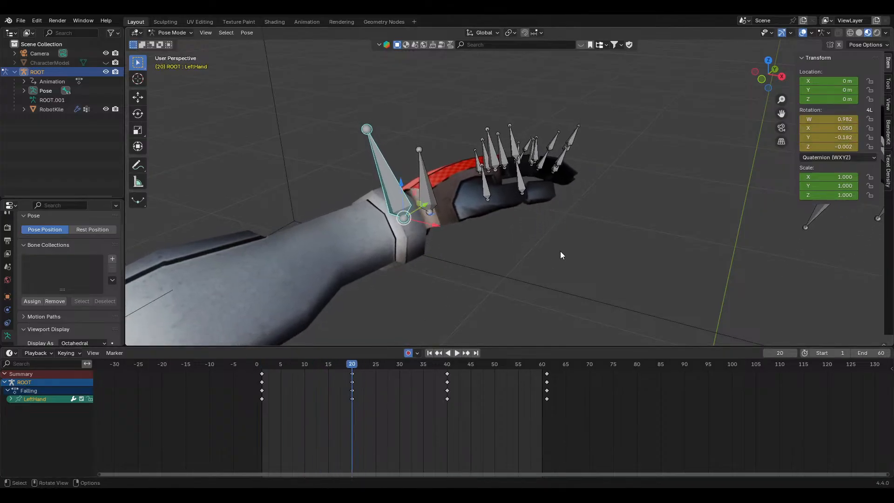
{"action": "key", "text": "z"}
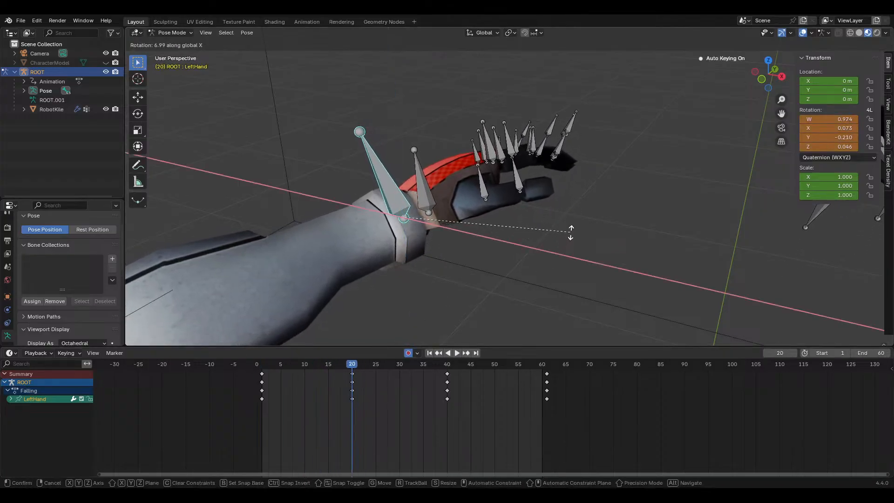
{"action": "left_click", "coordinate": [571, 233]}
Rotate the LeftHand bone about -7.4° around the global X axis at frame 40
{"action": "key", "text": "space"}
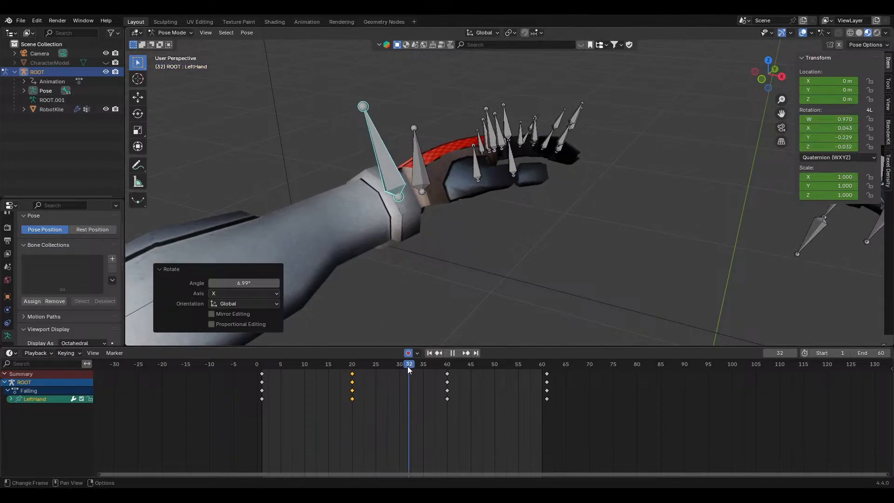
{"action": "left_click_drag", "start_coordinate": [448, 368], "coordinate": [449, 370]}
{"action": "key", "text": "r"}
{"action": "key", "text": "z"}
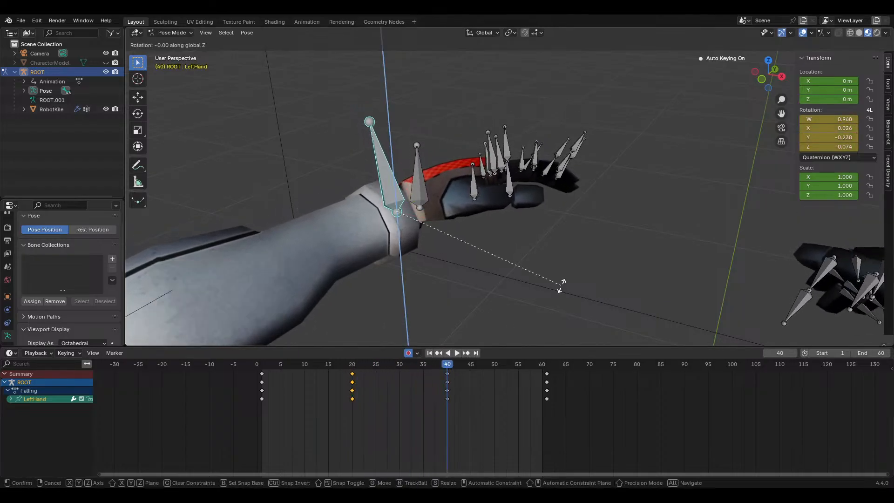
{"action": "right_click", "coordinate": [558, 283]}
{"action": "key", "text": "r"}
{"action": "key", "text": "x"}
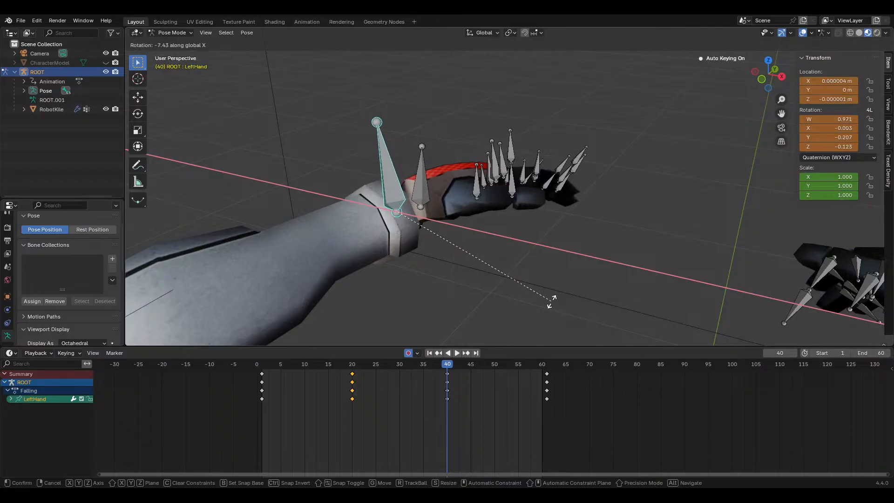
{"action": "left_click", "coordinate": [551, 302]}
Copy the LeftHand keyframe from frame 20 to frame 24 and rotate the bone there around the global X axis
{"action": "mouse_move", "coordinate": [359, 371]}
{"action": "left_mouse_down"}
{"action": "mouse_move", "coordinate": [304, 373]}
{"action": "mouse_move", "coordinate": [373, 375]}
{"action": "mouse_move", "coordinate": [353, 375]}
{"action": "left_mouse_up"}
{"action": "left_click", "coordinate": [353, 376]}
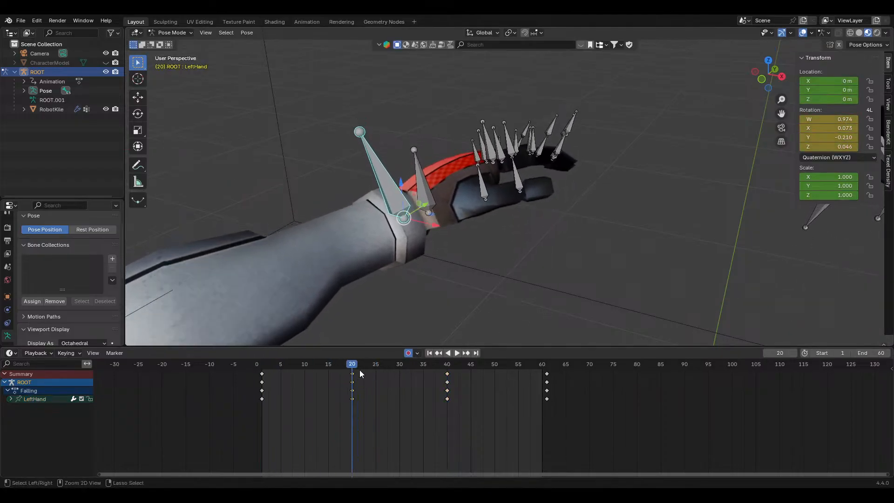
{"action": "left_click", "coordinate": [368, 369]}
{"action": "left_click", "coordinate": [371, 368]}
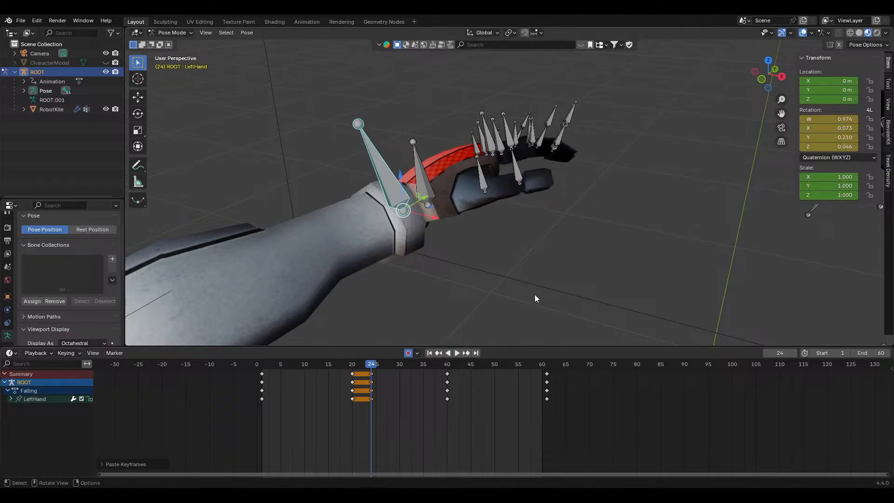
{"action": "key", "text": "r"}
{"action": "key", "text": "x"}
{"action": "left_click", "coordinate": [526, 304]}
Rotate the LeftHand bone slightly further around the global X axis at frame 40
{"action": "left_click_drag", "start_coordinate": [370, 366], "coordinate": [463, 368]}
{"action": "key", "text": "r"}
{"action": "key", "text": "x"}
{"action": "left_click", "coordinate": [492, 307]}
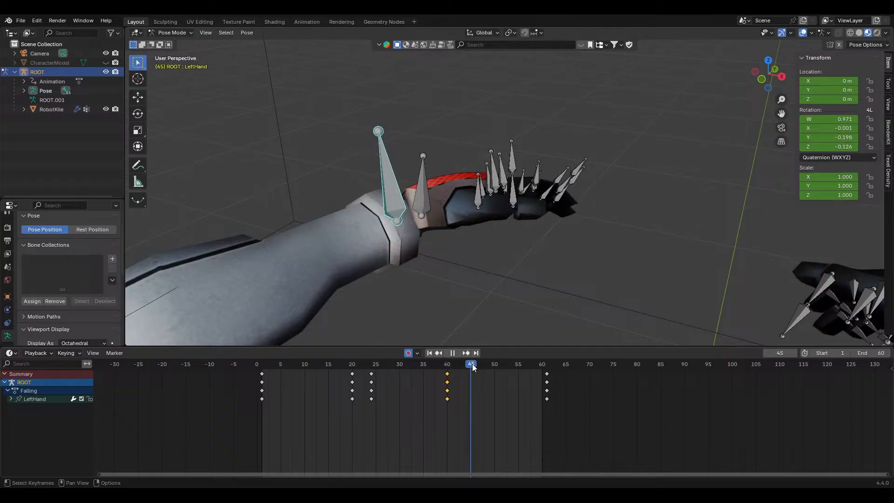
Copy the LeftHand keyframe from frame 40 to frame 45 and rotate the bone there -4.37° around the global X axis
{"action": "key", "text": "space"}
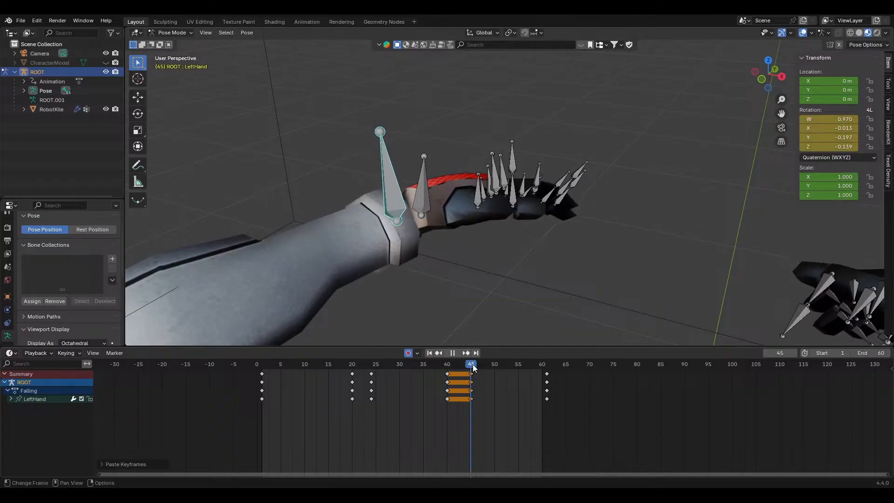
{"action": "key", "text": "r"}
{"action": "key", "text": "x"}
{"action": "left_click", "coordinate": [582, 308]}
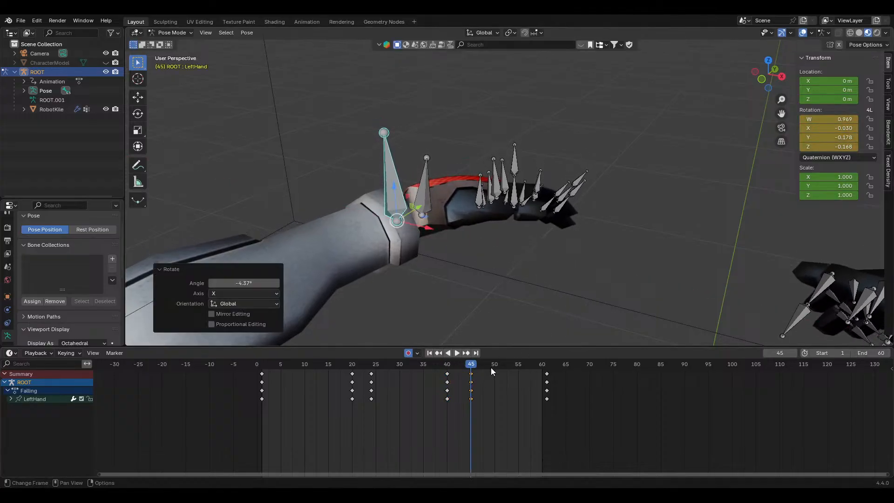
Play back and scrub the animation to check the left hand's motion around frame 45
{"action": "key", "text": "space"}
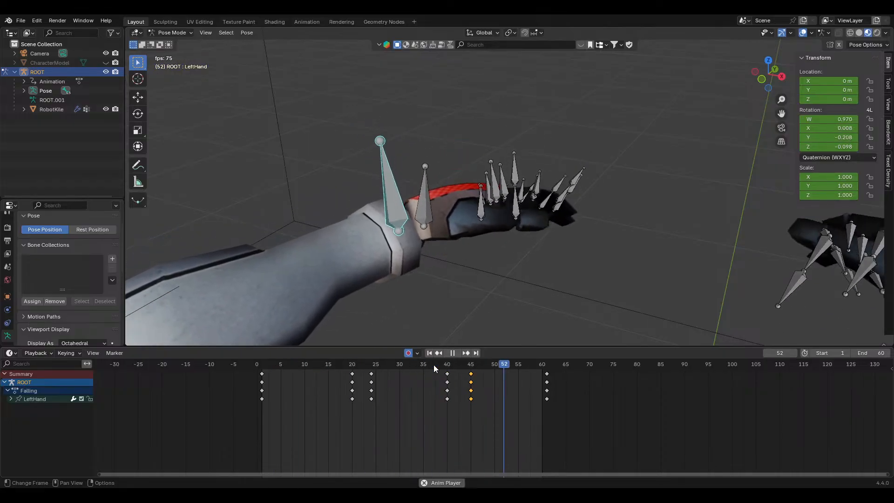
{"action": "key", "text": "space"}
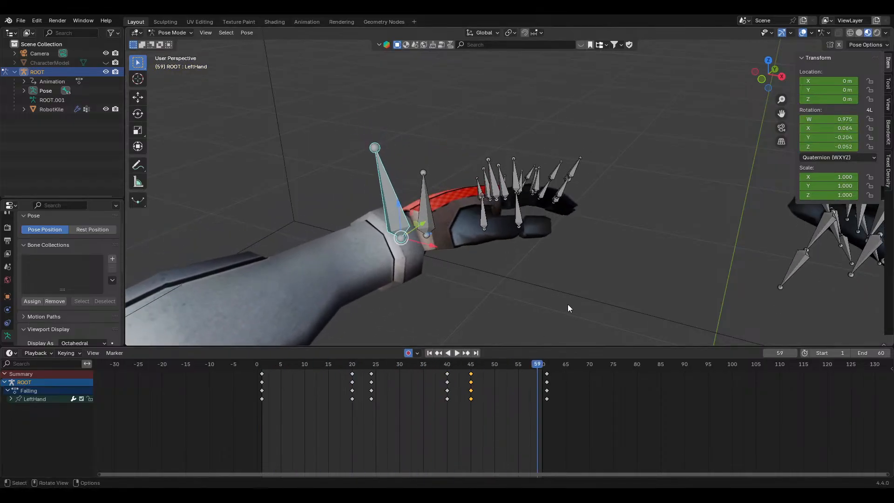
{"action": "mouse_move", "coordinate": [466, 364]}
{"action": "left_mouse_down"}
{"action": "mouse_move", "coordinate": [377, 367]}
{"action": "mouse_move", "coordinate": [468, 367]}
{"action": "left_mouse_up"}
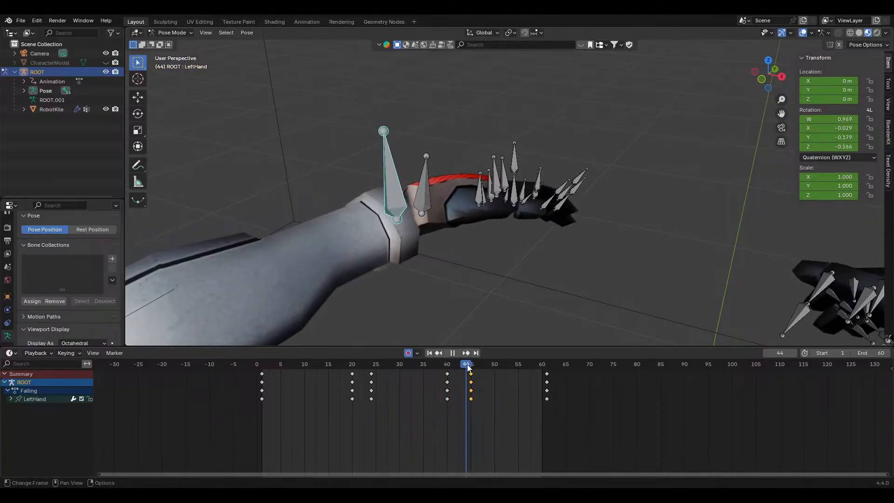
{"action": "key", "text": "r"}
{"action": "key", "text": "x"}
{"action": "left_click", "coordinate": [571, 284]}
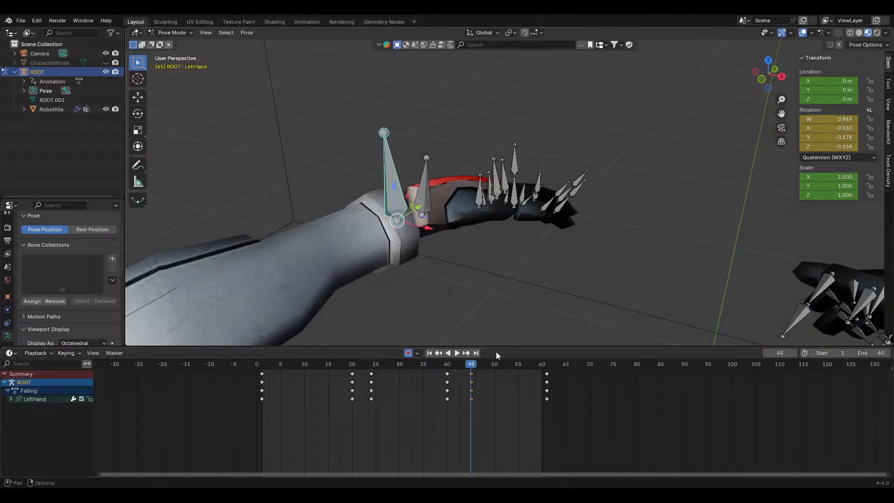
Copy the LeftHand keyframe from frame 45 to frame 50 and rotate the bone there 5.37° around the global X axis
{"action": "key", "text": "space"}
{"action": "key", "text": "r"}
{"action": "key", "text": "x"}
{"action": "left_click", "coordinate": [606, 288]}
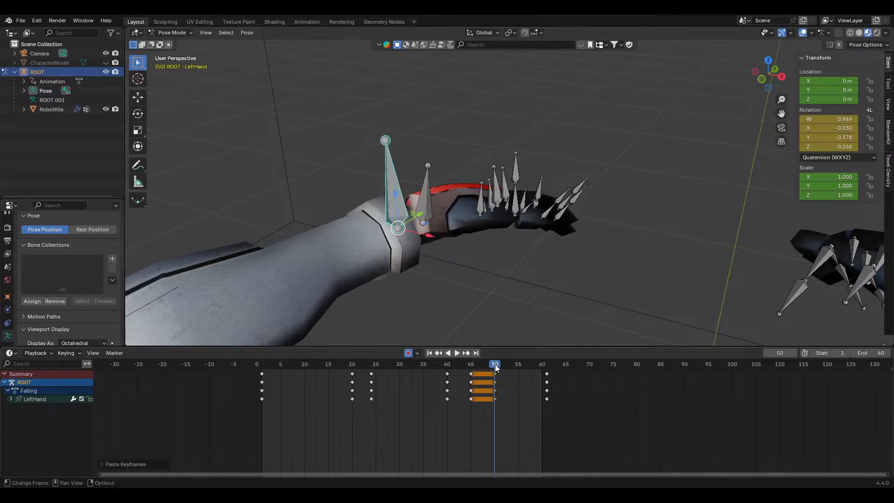
{"action": "key", "text": "r"}
{"action": "key", "text": "x"}
{"action": "left_click", "coordinate": [620, 286]}
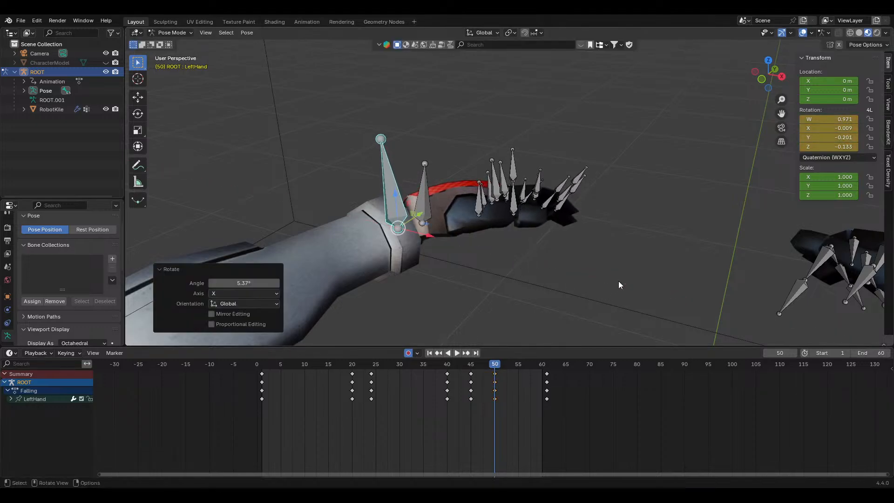
Scrub and play back the animation to check the motion of both hands together
{"action": "left_click_drag", "start_coordinate": [455, 376], "coordinate": [519, 365]}
{"action": "key", "text": "space"}
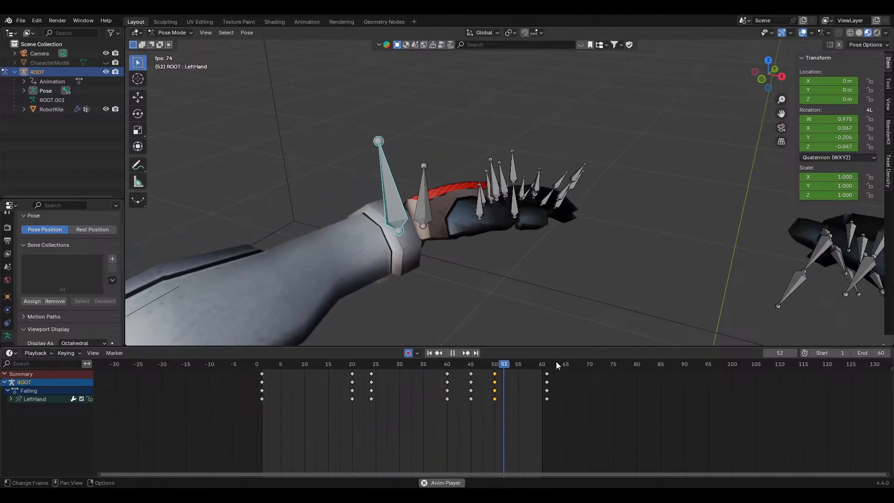
{"action": "scroll", "coordinate": [538, 296], "scroll_direction": "down", "scroll_amount": 7}
{"action": "middle_click_drag", "start_coordinate": [538, 296], "coordinate": [583, 329]}
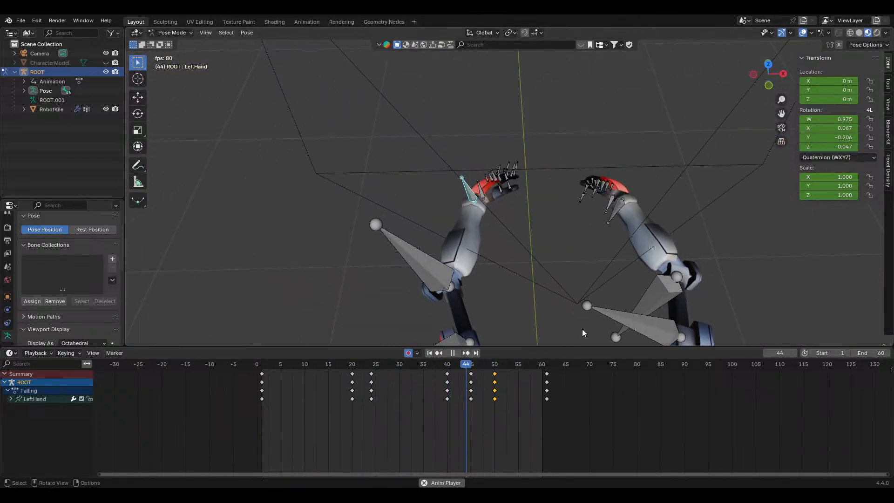
{"action": "key", "text": "space"}
{"action": "scroll", "coordinate": [526, 321], "scroll_direction": "up", "scroll_amount": 5}
{"action": "scroll", "coordinate": [449, 365], "scroll_direction": "up", "scroll_amount": 1}
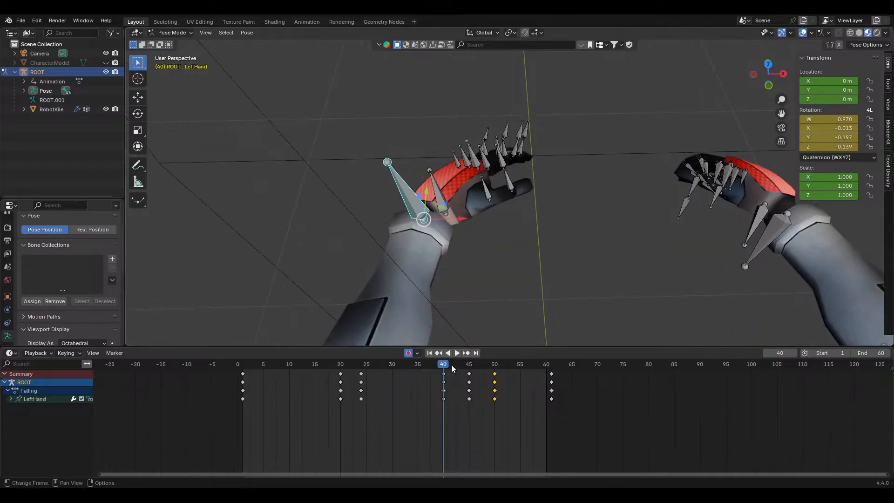
Rotate the LeftHand bone 3.41° around the global X axis at frame 40
{"action": "mouse_move", "coordinate": [448, 366]}
{"action": "left_mouse_down"}
{"action": "mouse_move", "coordinate": [471, 366]}
{"action": "mouse_move", "coordinate": [449, 366]}
{"action": "left_mouse_up"}
{"action": "middle_click_drag", "start_coordinate": [526, 274], "coordinate": [498, 240]}
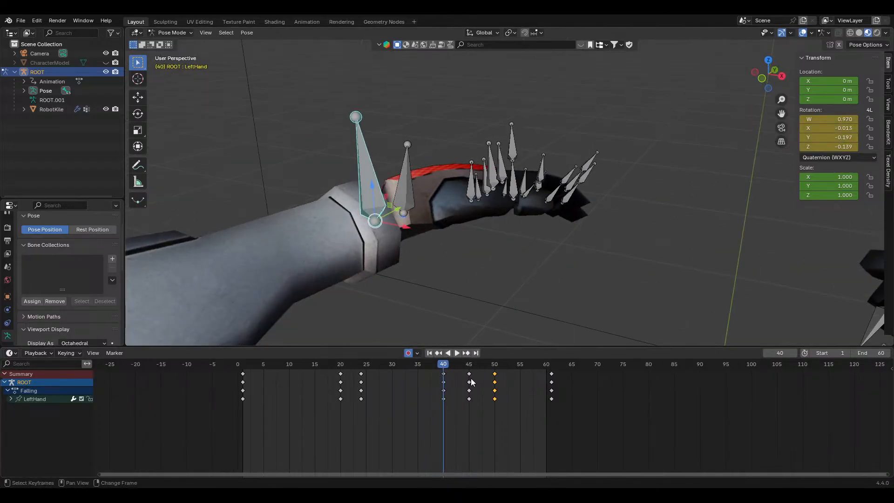
{"action": "key", "text": "x"}
{"action": "left_click", "coordinate": [559, 277]}
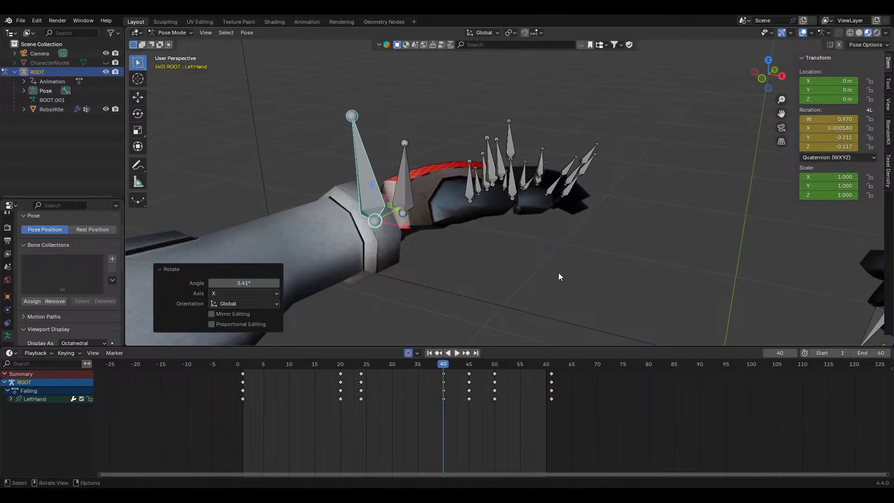
Rotate the LeftHand bone 2.53° around the global X axis at frame 45
{"action": "left_click", "coordinate": [468, 373]}
{"action": "key", "text": "r"}
{"action": "key", "text": "x"}
{"action": "left_click", "coordinate": [594, 285]}
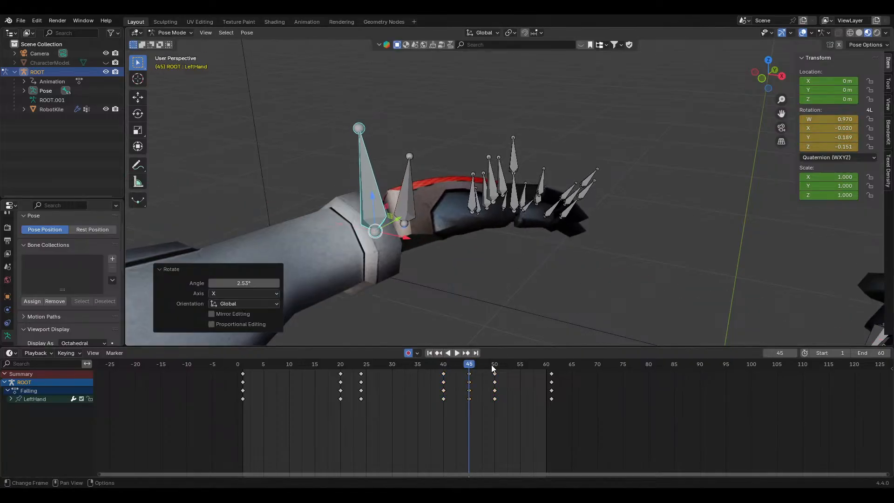
Rotate the LeftHand bone 1.88° around the global X axis at frame 50
{"action": "left_click", "coordinate": [500, 365]}
{"action": "key", "text": "r"}
{"action": "key", "text": "x"}
{"action": "left_click", "coordinate": [589, 309]}
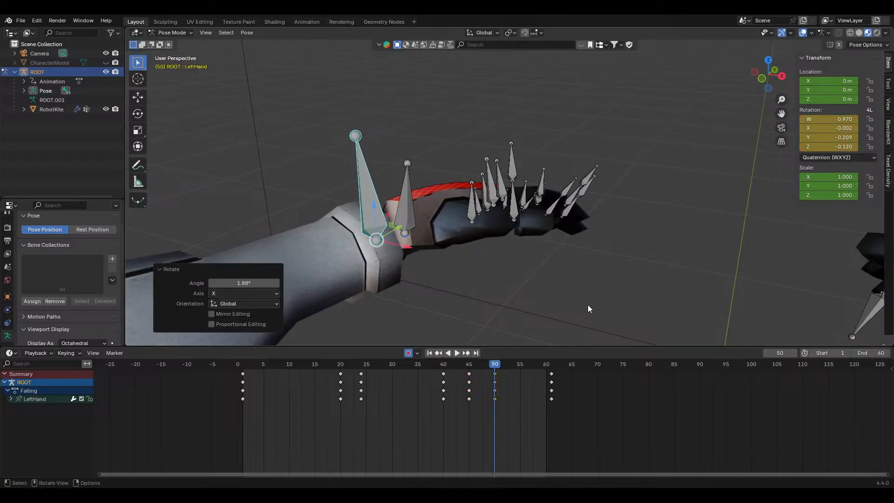
Check the left hand's motion up to frame 20 and rotate the LeftHand bone around the global Z axis there
{"action": "left_click_drag", "start_coordinate": [453, 364], "coordinate": [340, 367]}
{"action": "left_click", "coordinate": [340, 367]}
{"action": "scroll", "coordinate": [580, 291], "scroll_direction": "down", "scroll_amount": 4}
{"action": "middle_click_drag", "start_coordinate": [574, 259], "coordinate": [608, 289]}
{"action": "key", "text": "r"}
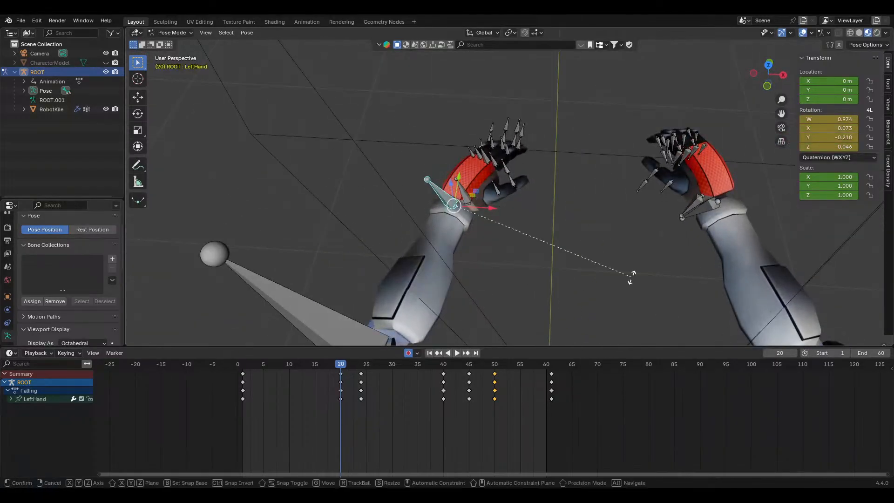
{"action": "left_click", "coordinate": [624, 314]}
{"action": "left_click_drag", "start_coordinate": [354, 370], "coordinate": [309, 369]}
{"action": "key", "text": "r"}
{"action": "key", "text": "z"}
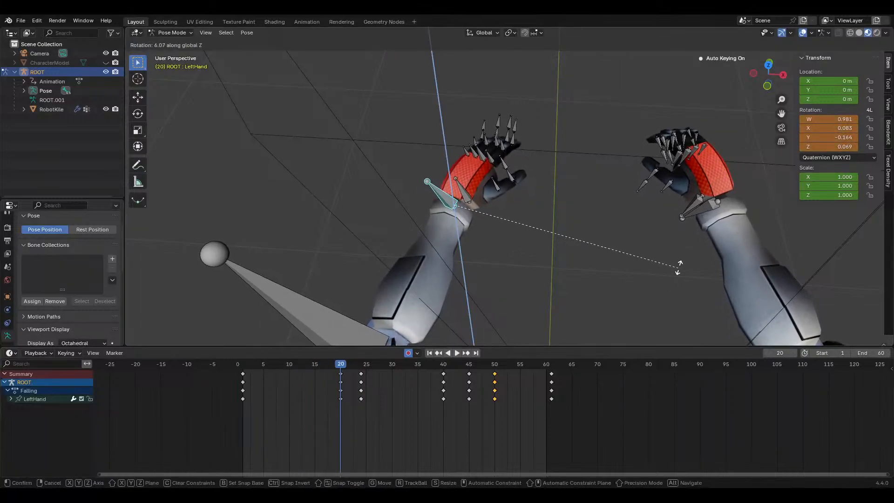
{"action": "left_click", "coordinate": [665, 231]}
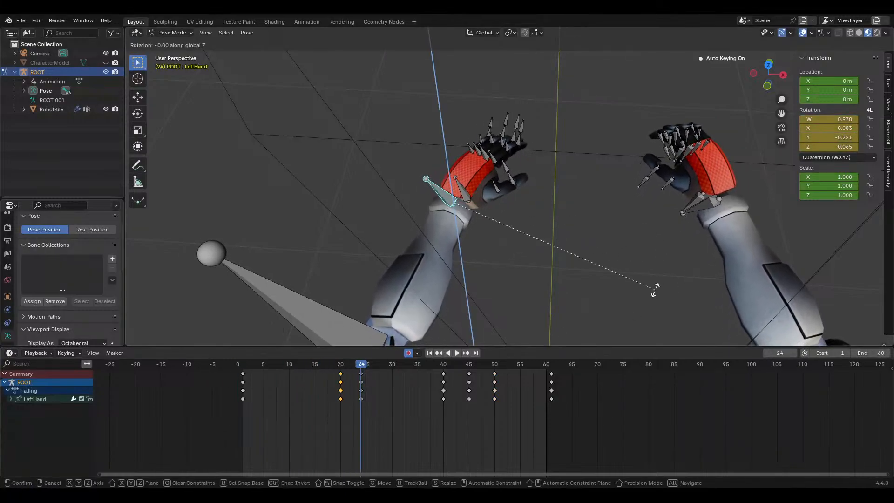
Rotate the LeftHand bone 5.45° around the global Z axis on its frame 24 keyframe
{"action": "left_click", "coordinate": [651, 257]}
{"action": "left_click_drag", "start_coordinate": [331, 368], "coordinate": [415, 371]}
{"action": "key", "text": "r"}
{"action": "key", "text": "z"}
{"action": "left_click", "coordinate": [630, 246]}
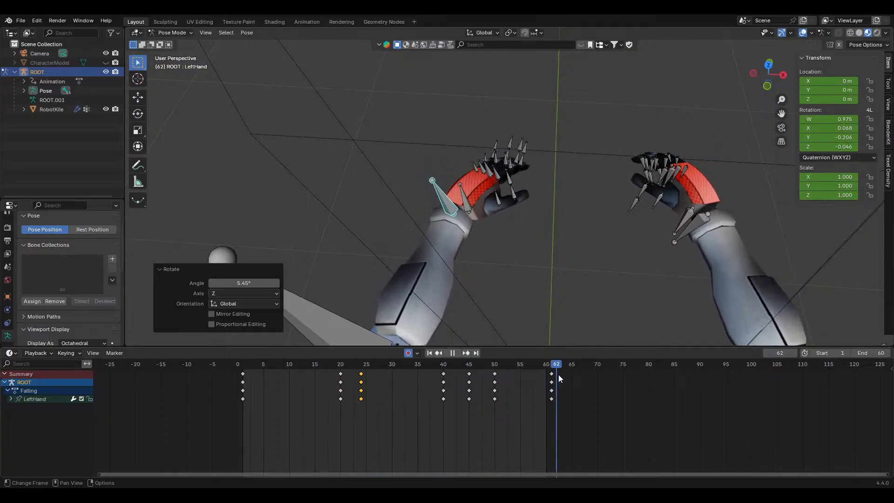
Play the animation from several angles and through the camera with the armature hidden to check both hands
{"action": "key", "text": "space"}
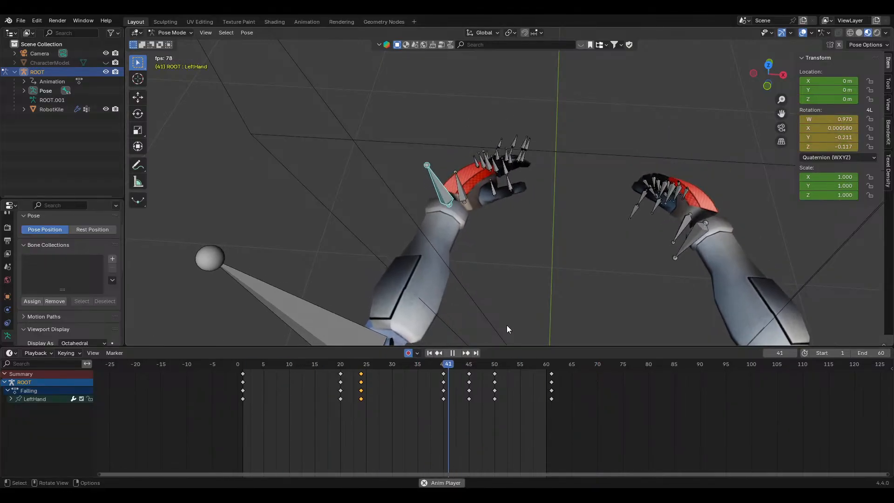
{"action": "middle_click_drag", "start_coordinate": [594, 286], "coordinate": [430, 273]}
{"action": "left_click", "coordinate": [414, 279]}
{"action": "middle_click_drag", "start_coordinate": [549, 275], "coordinate": [462, 251]}
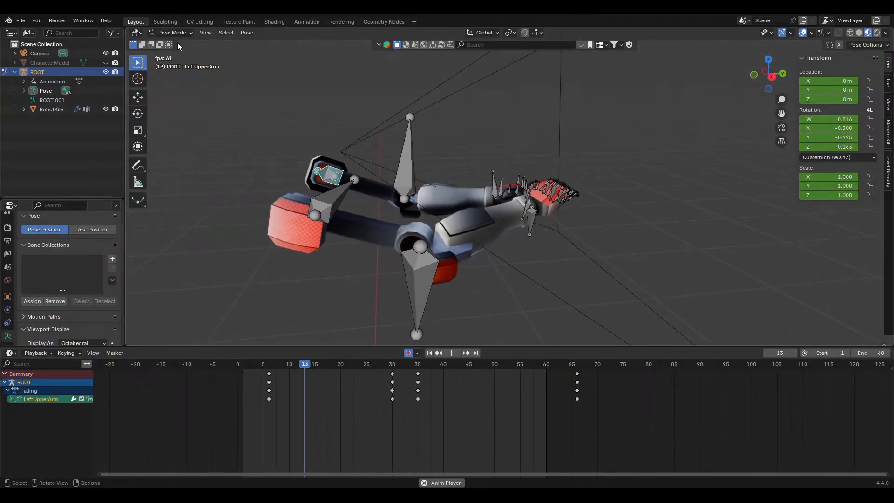
{"action": "key", "text": "KP_0"}
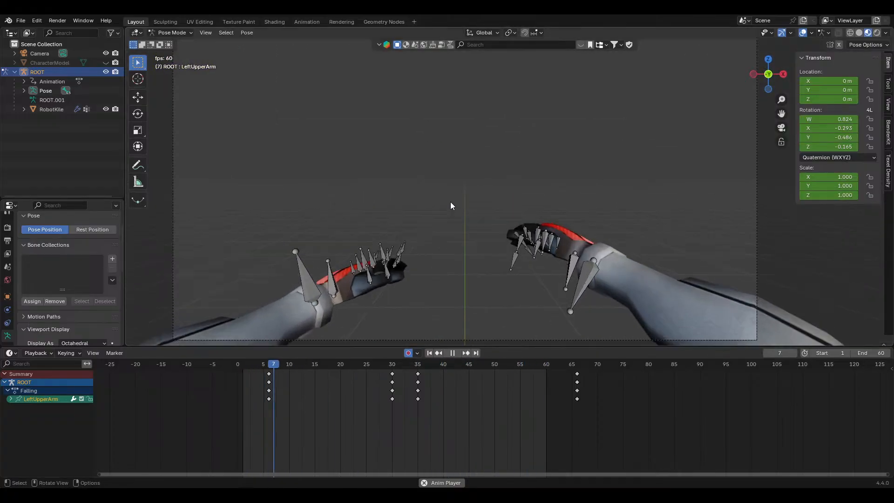
{"action": "left_click", "coordinate": [105, 71]}
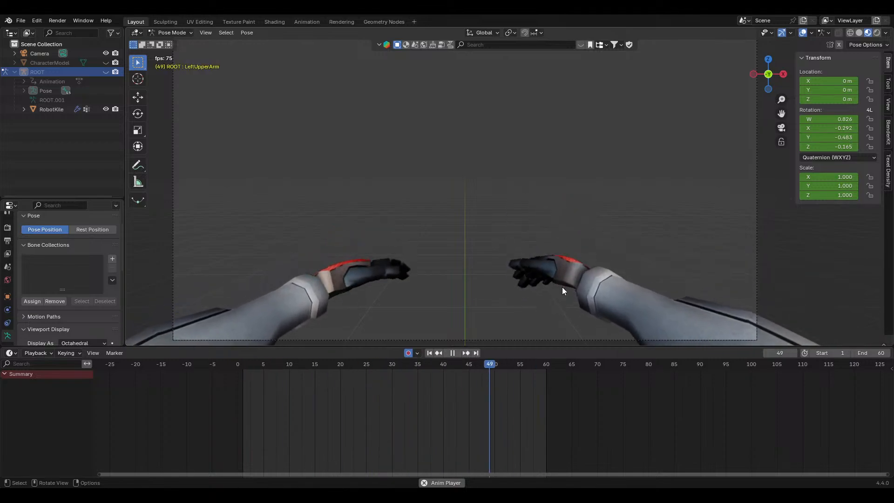
{"action": "key", "text": "space"}
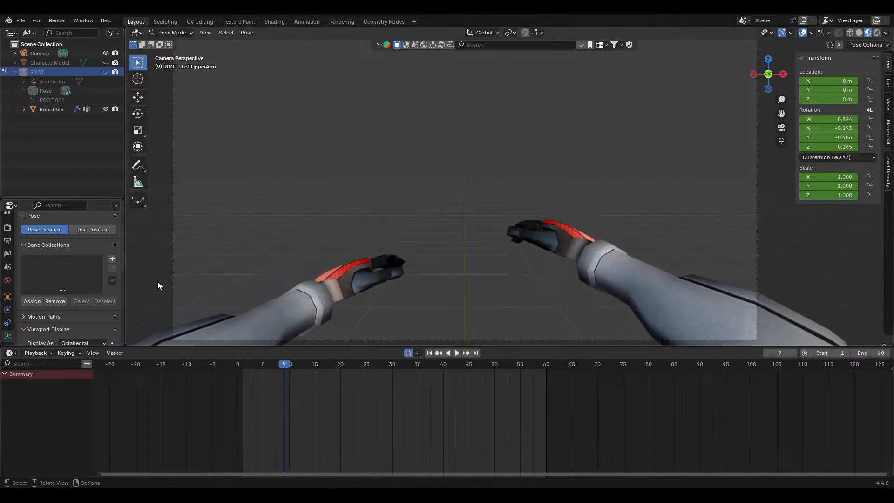
Show the armature again, select the RightArm bone, and scrub the timeline to examine the right arm's motion
{"action": "left_click", "coordinate": [259, 368]}
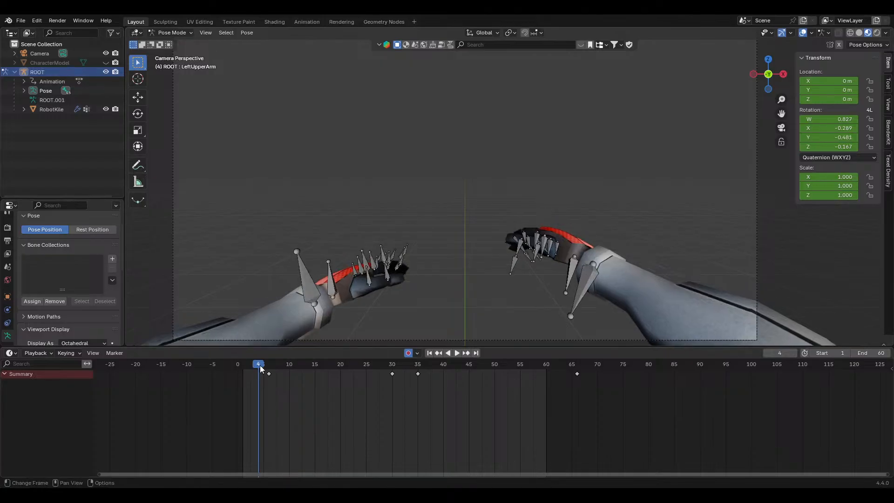
{"action": "left_click", "coordinate": [596, 300]}
{"action": "scroll", "coordinate": [547, 290], "scroll_direction": "down", "scroll_amount": 6}
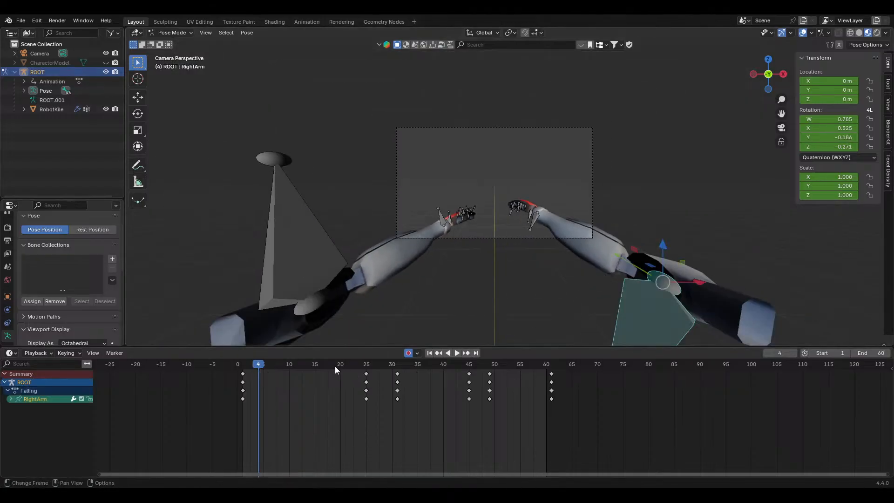
{"action": "left_click_drag", "start_coordinate": [219, 372], "coordinate": [328, 373]}
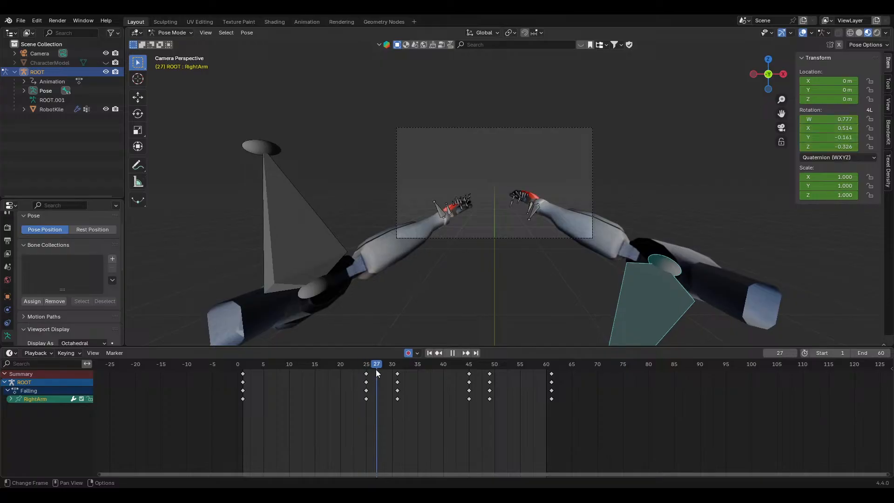
{"action": "left_click_drag", "start_coordinate": [375, 370], "coordinate": [431, 378]}
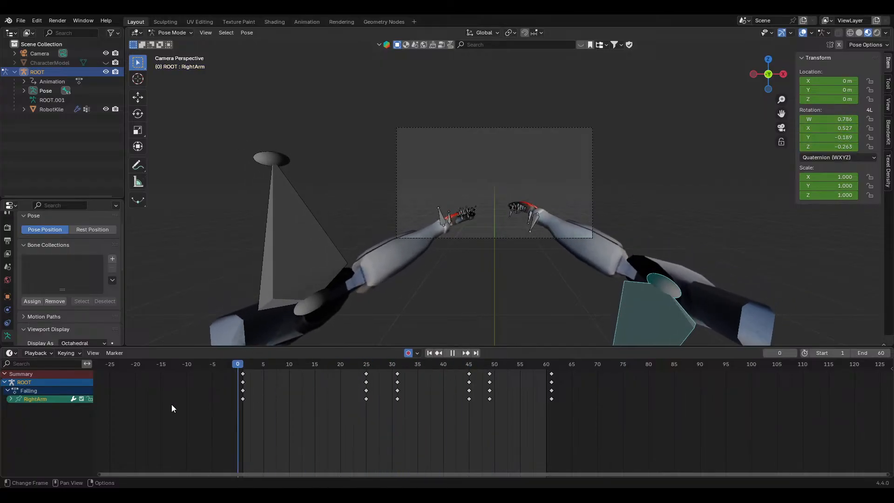
{"action": "left_click_drag", "start_coordinate": [366, 395], "coordinate": [221, 402]}
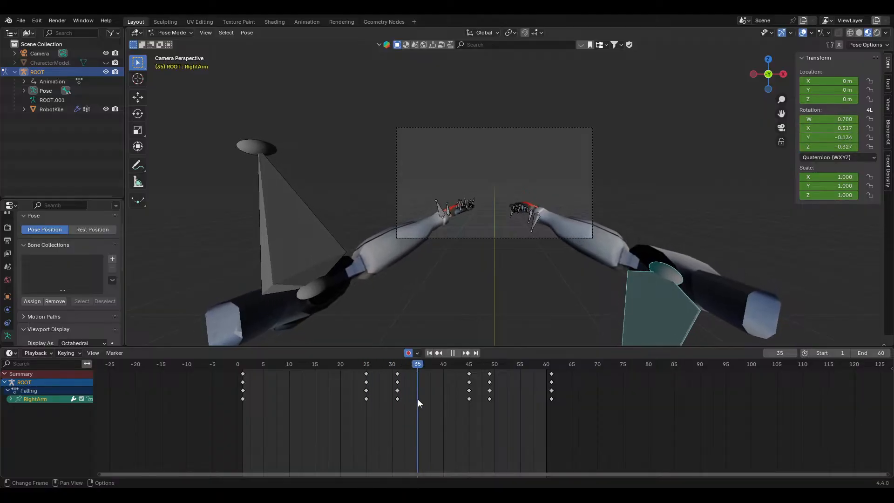
{"action": "left_click_drag", "start_coordinate": [471, 401], "coordinate": [425, 404]}
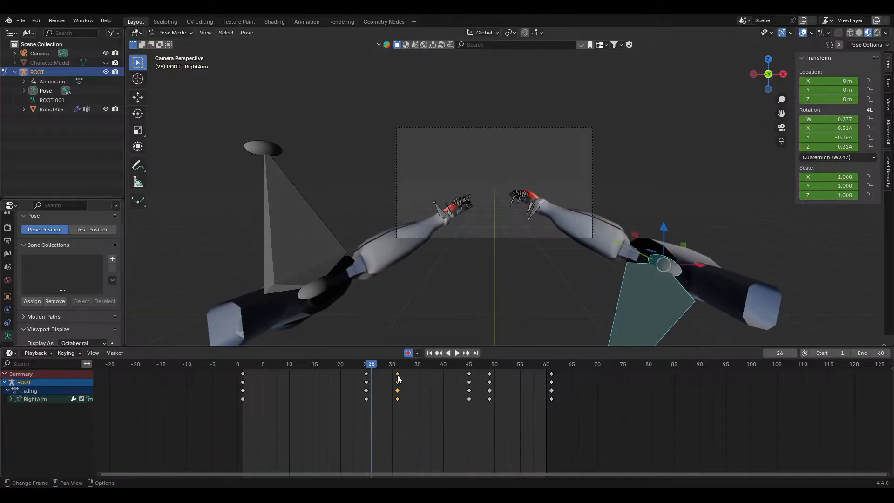
Try moving the RightArm keyframe from frame 31 to frame 28 and review the resulting motion
{"action": "left_click_drag", "start_coordinate": [398, 378], "coordinate": [375, 375]}
{"action": "left_click_drag", "start_coordinate": [303, 368], "coordinate": [331, 377]}
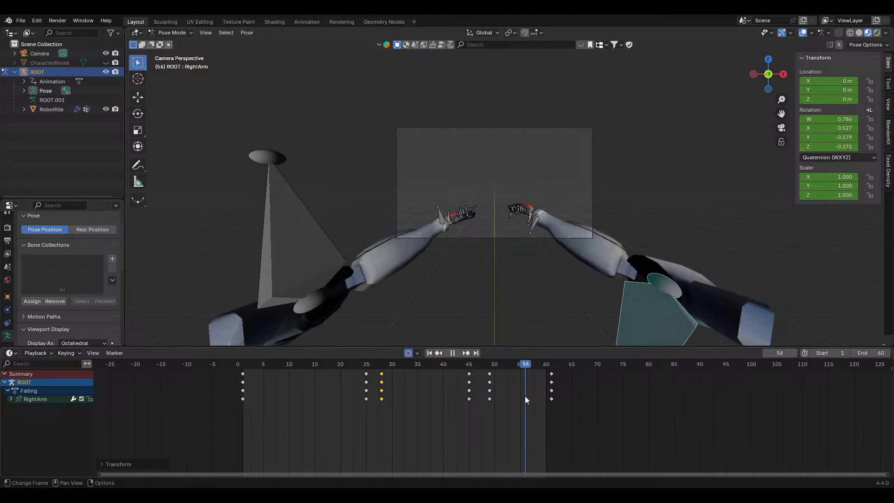
{"action": "key", "text": "space"}
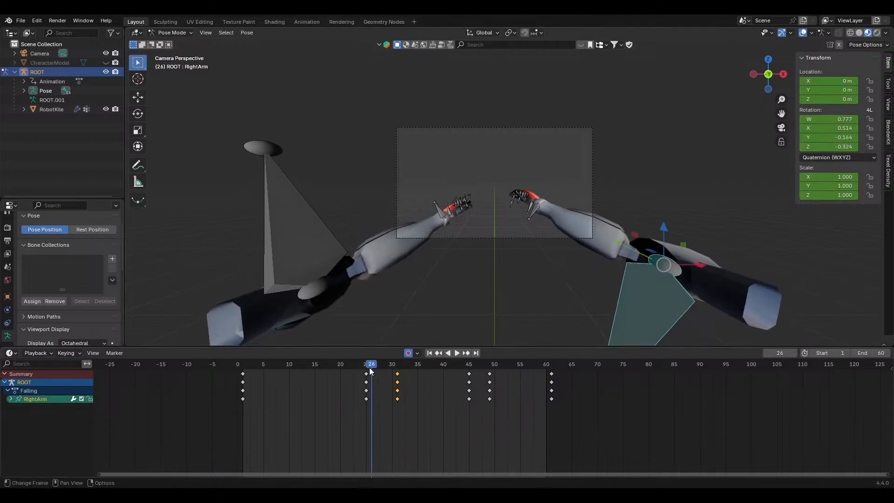
Play and scrub the animation in camera view to examine the right arm's motion up to frame 38
{"action": "key", "text": "space"}
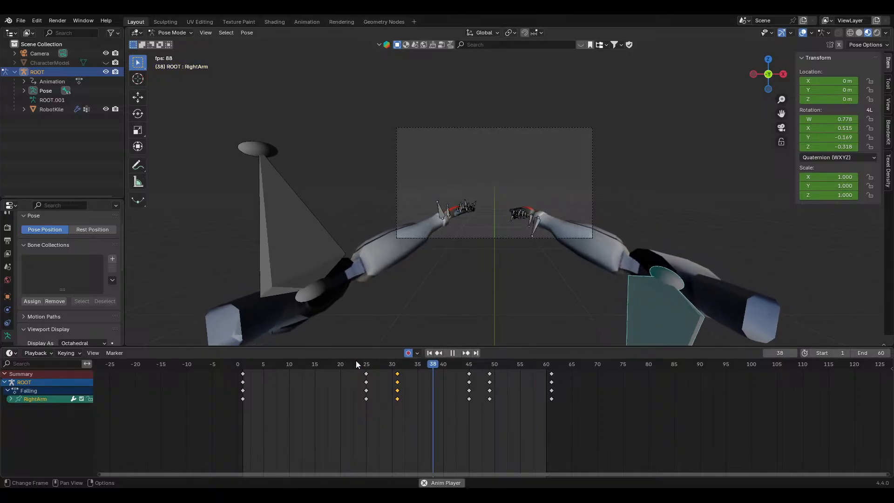
{"action": "scroll", "coordinate": [567, 257], "scroll_direction": "up", "scroll_amount": 5}
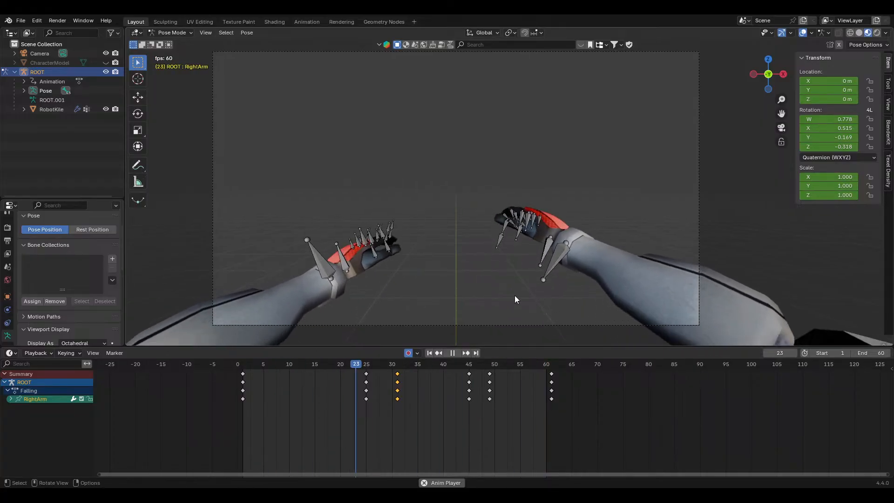
{"action": "key", "text": "space"}
{"action": "left_click_drag", "start_coordinate": [256, 370], "coordinate": [433, 371]}
{"action": "scroll", "coordinate": [577, 289], "scroll_direction": "down", "scroll_amount": 6}
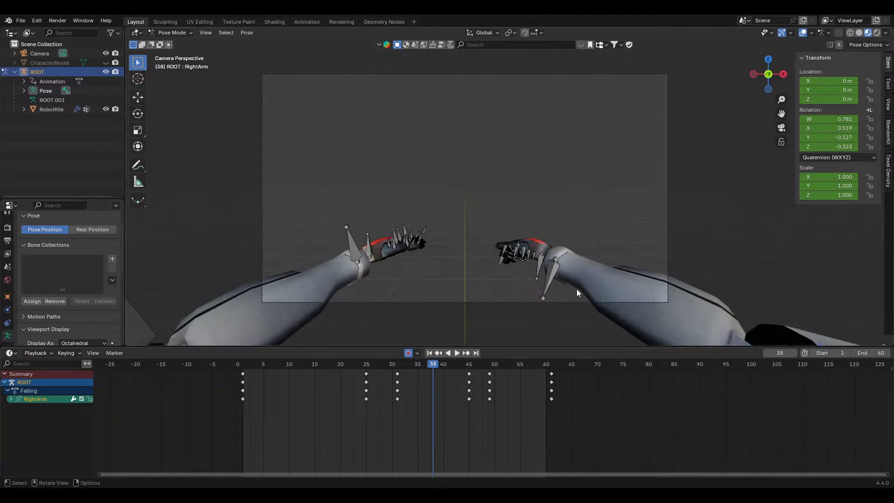
Add a RightArm keyframe at frame 38 by rotating the bone around the global X axis in a side view
{"action": "middle_click_drag", "start_coordinate": [704, 270], "coordinate": [511, 308]}
{"action": "scroll", "coordinate": [658, 278], "scroll_direction": "down", "scroll_amount": 5}
{"action": "scroll", "coordinate": [511, 309], "scroll_direction": "up", "scroll_amount": 4}
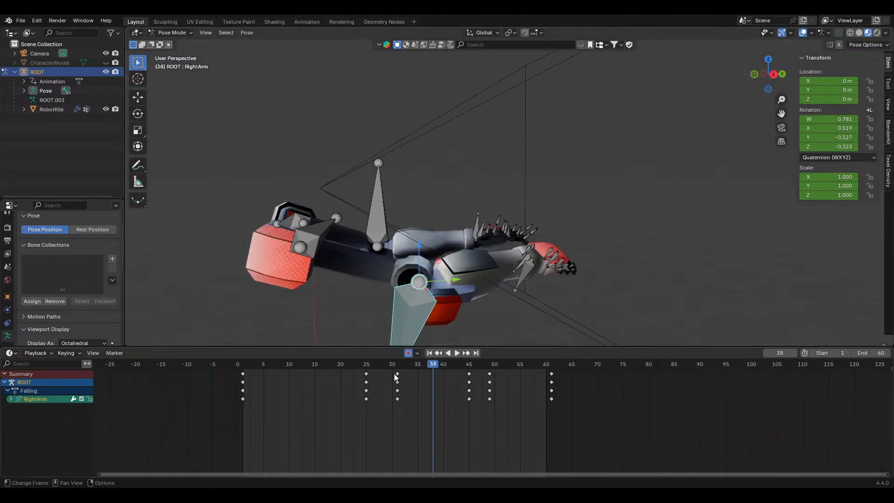
{"action": "left_click", "coordinate": [367, 364]}
{"action": "left_click", "coordinate": [433, 363]}
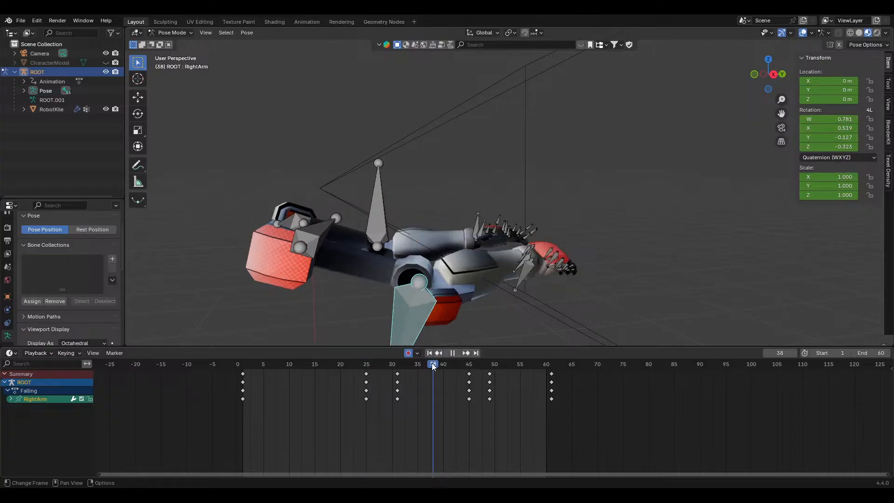
{"action": "middle_click_drag", "start_coordinate": [555, 284], "coordinate": [633, 284]}
{"action": "key", "text": "r"}
{"action": "key", "text": "x"}
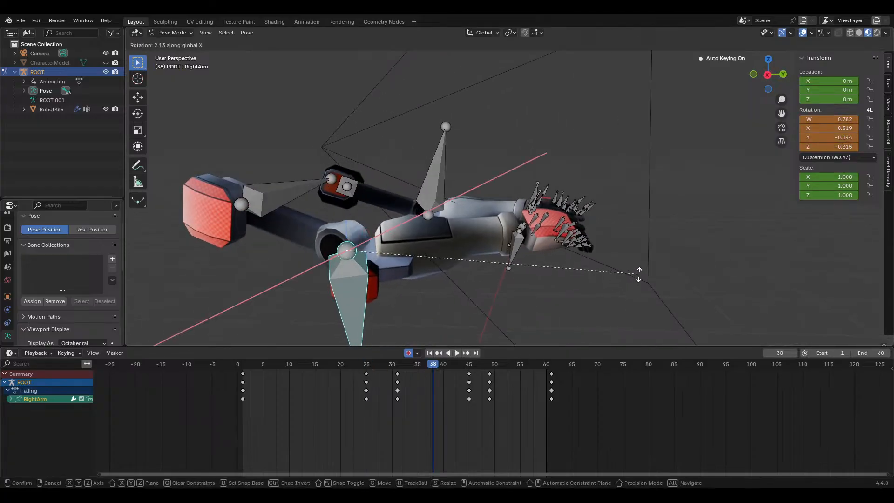
{"action": "left_click", "coordinate": [646, 262]}
Rotate the RightArm bone -1.91° around the global X axis at frame 38 and scrub to check the motion
{"action": "left_click_drag", "start_coordinate": [395, 382], "coordinate": [355, 377]}
{"action": "left_click", "coordinate": [431, 385]}
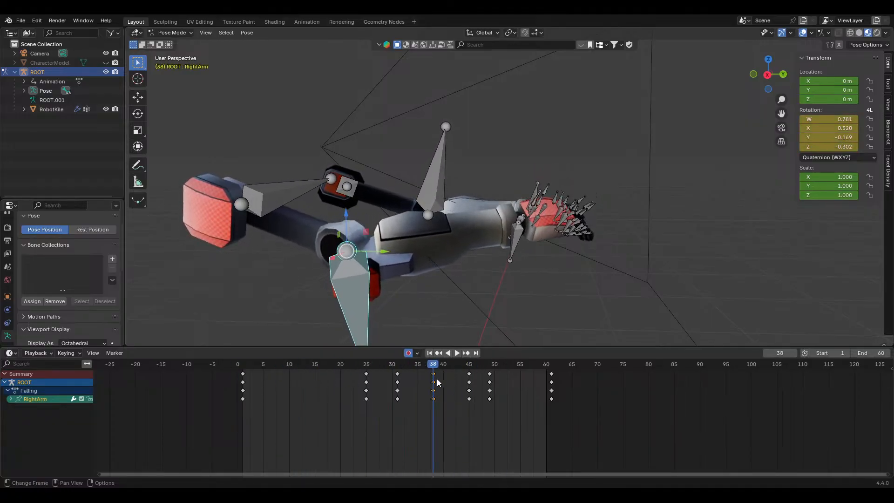
{"action": "key", "text": "r"}
{"action": "key", "text": "x"}
{"action": "left_click", "coordinate": [565, 313]}
{"action": "left_click", "coordinate": [416, 368]}
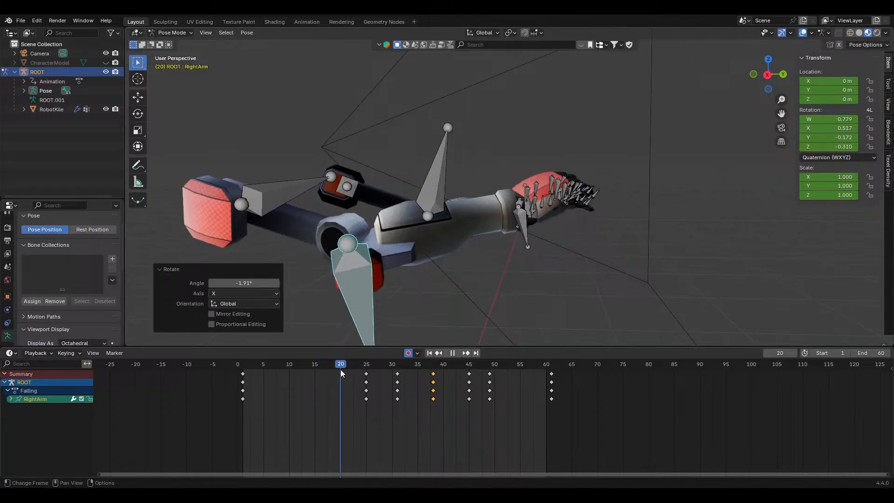
{"action": "left_click_drag", "start_coordinate": [403, 373], "coordinate": [376, 376]}
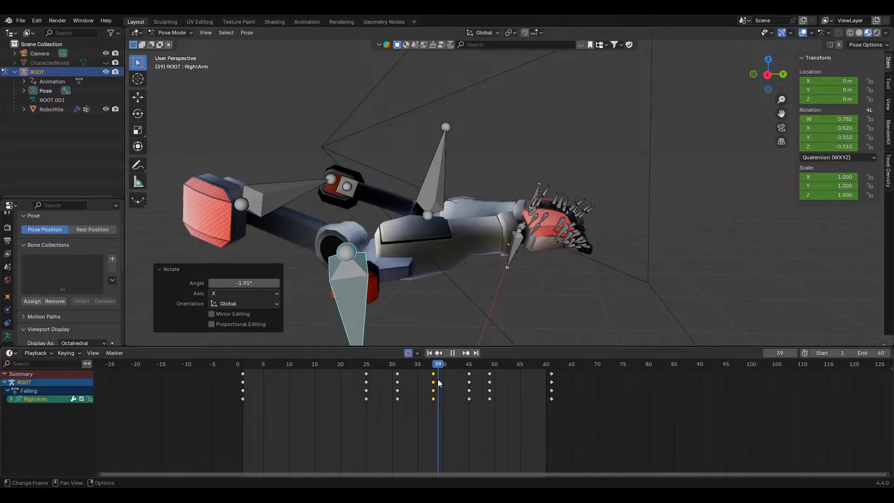
{"action": "mouse_move", "coordinate": [438, 379]}
{"action": "left_mouse_down"}
{"action": "mouse_move", "coordinate": [485, 387]}
{"action": "mouse_move", "coordinate": [438, 384]}
{"action": "left_mouse_up"}
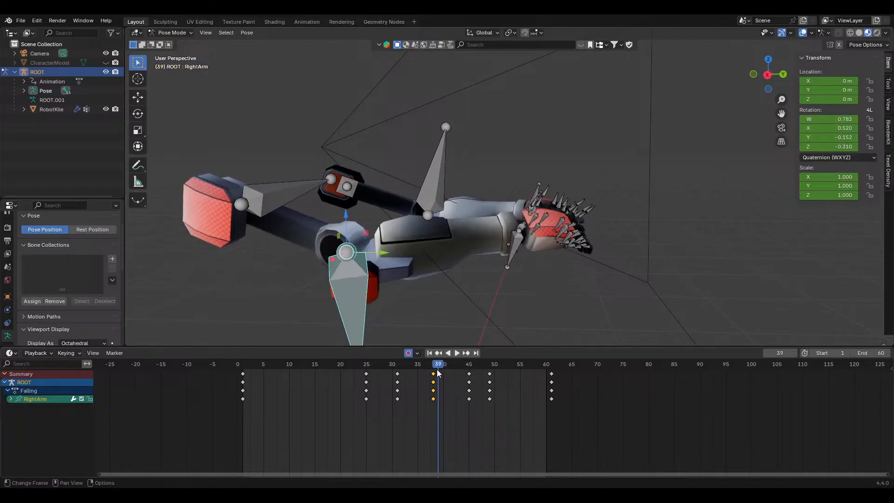
Rotate the RightArm bone -6.16° around the global X axis at frame 39, move that keyframe to frame 38, and review the motion
{"action": "key", "text": "r"}
{"action": "key", "text": "x"}
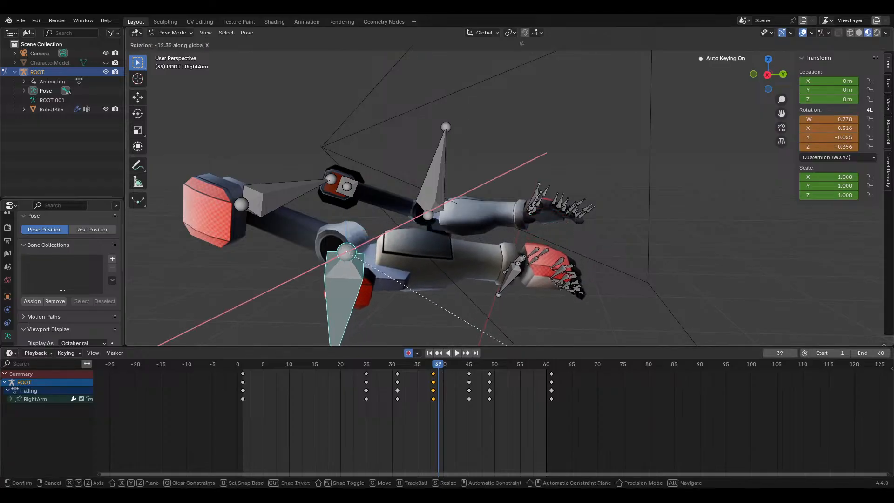
{"action": "left_click", "coordinate": [522, 331]}
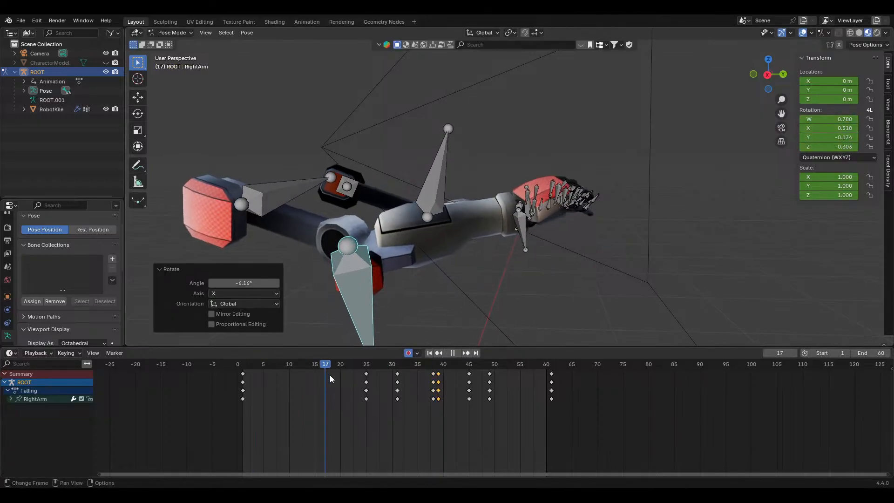
{"action": "left_click_drag", "start_coordinate": [439, 389], "coordinate": [433, 383]}
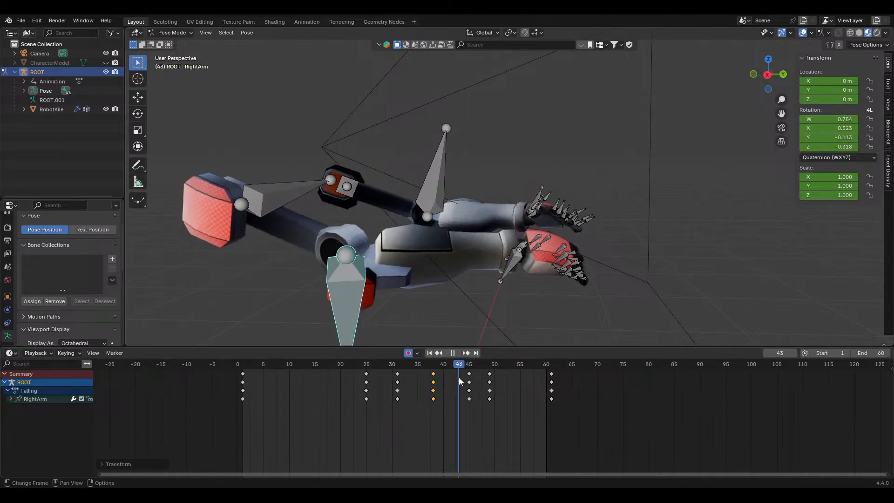
{"action": "left_click", "coordinate": [361, 381]}
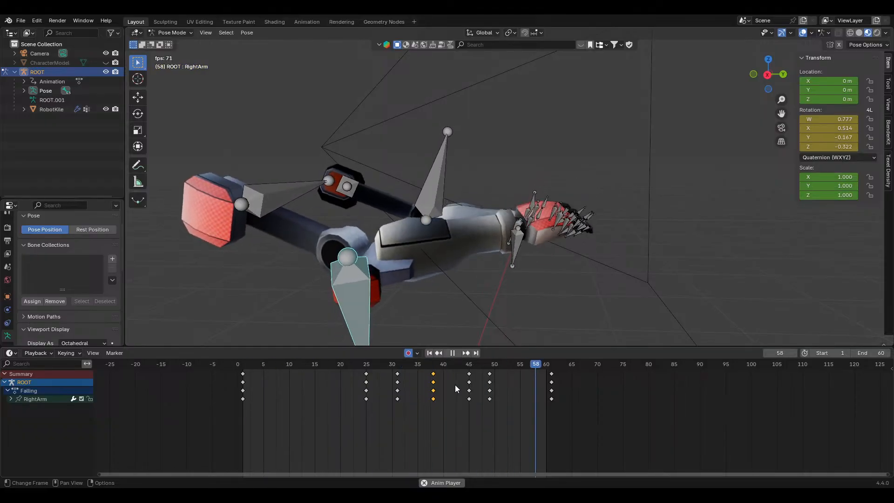
Move the RightArm keyframe at frame 25 to frame 16 and play the animation
{"action": "middle_click_drag", "start_coordinate": [461, 342], "coordinate": [532, 334]}
{"action": "left_click", "coordinate": [255, 368]}
{"action": "left_click_drag", "start_coordinate": [255, 369], "coordinate": [304, 374]}
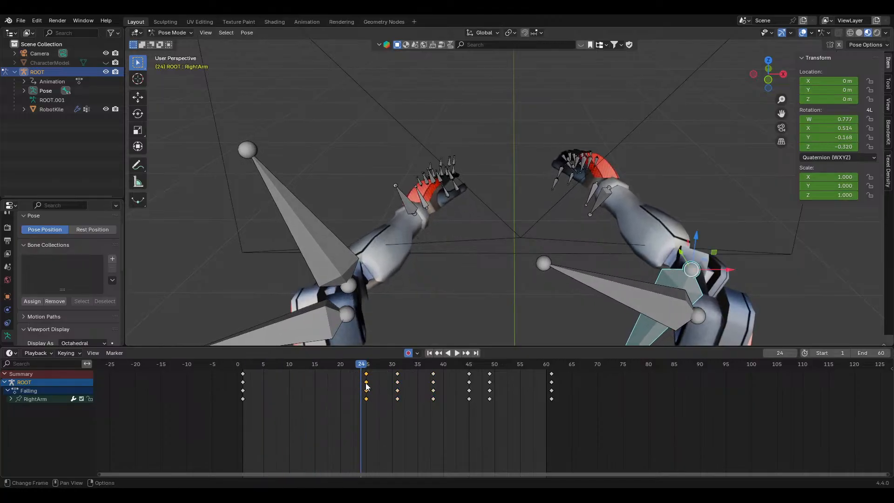
{"action": "left_click_drag", "start_coordinate": [366, 383], "coordinate": [327, 383]}
{"action": "left_click", "coordinate": [317, 382]}
{"action": "key", "text": "space"}
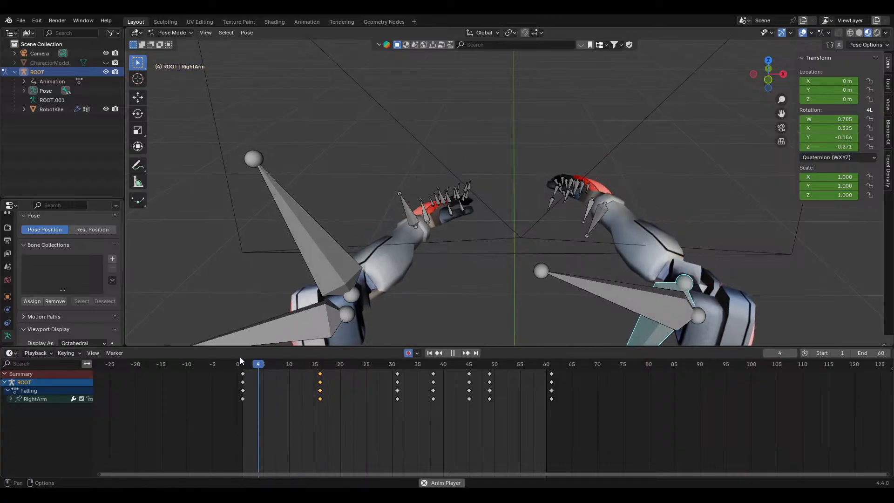
Move the RightArm keyframe at frame 31 to frame 23 and review the playback
{"action": "key", "text": "space"}
{"action": "left_click_drag", "start_coordinate": [396, 383], "coordinate": [356, 379]}
{"action": "key", "text": "space"}
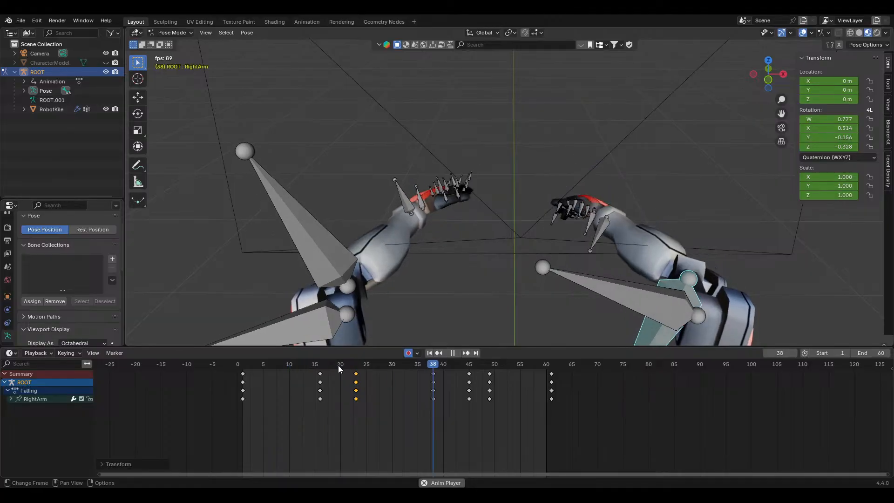
{"action": "key", "text": "space"}
Shift the selected pair of RightUpperArm keyframes 8 frames earlier, to frames 15 and 19, and replay the motion
{"action": "left_click_drag", "start_coordinate": [288, 364], "coordinate": [365, 390]}
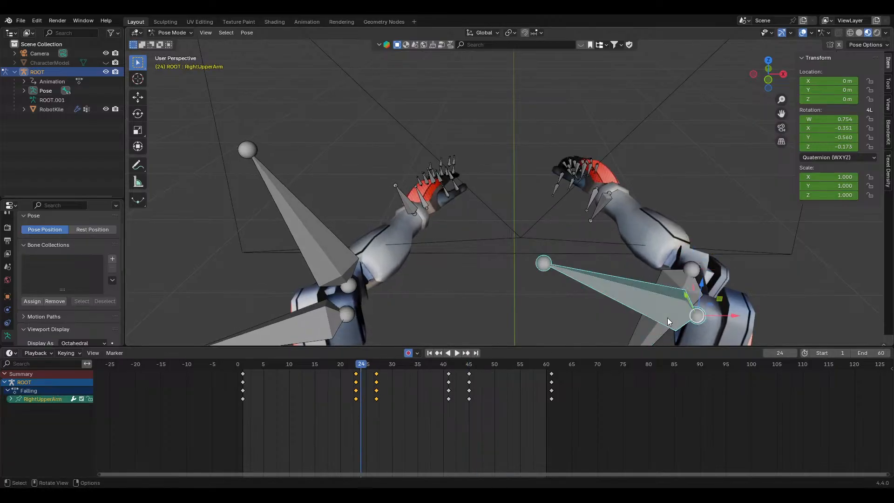
{"action": "key", "text": "g"}
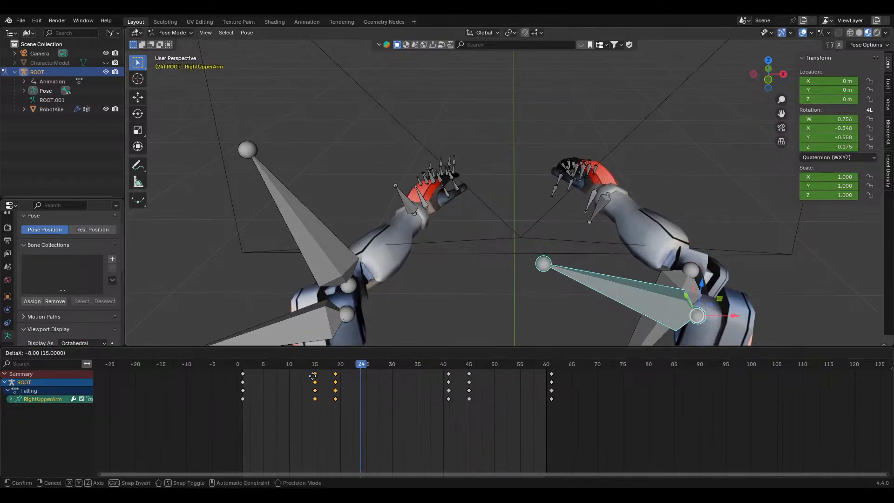
{"action": "left_click", "coordinate": [313, 376]}
{"action": "left_click_drag", "start_coordinate": [313, 368], "coordinate": [393, 379]}
{"action": "key", "text": "space"}
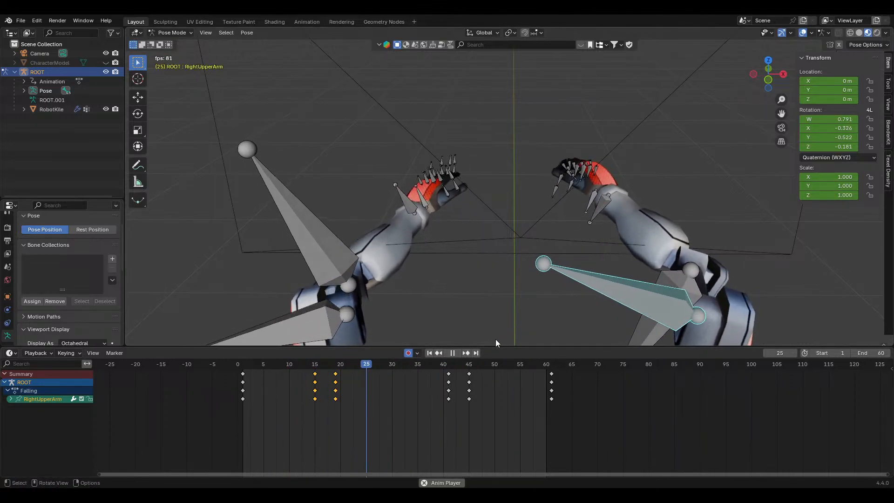
Shift the RightHand keyframes at frames 25 and 29 to frames 18 and 22
{"action": "middle_click_drag", "start_coordinate": [526, 278], "coordinate": [578, 273]}
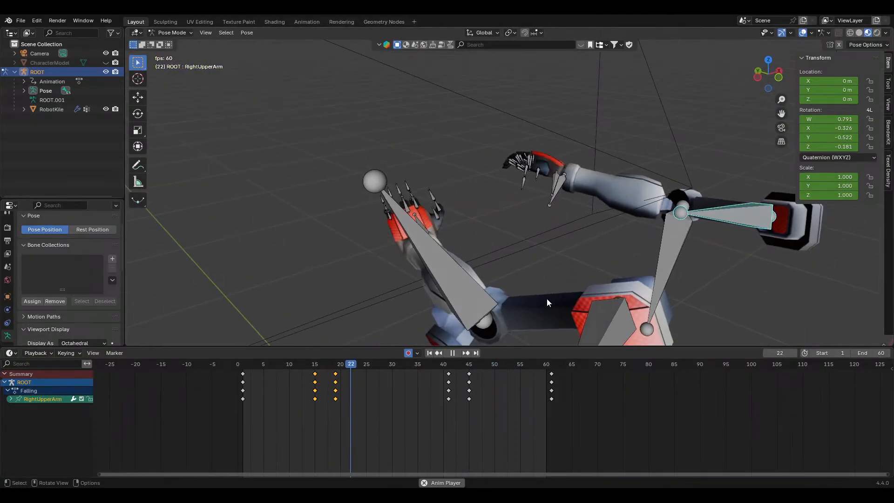
{"action": "middle_click_drag", "start_coordinate": [547, 298], "coordinate": [606, 316]}
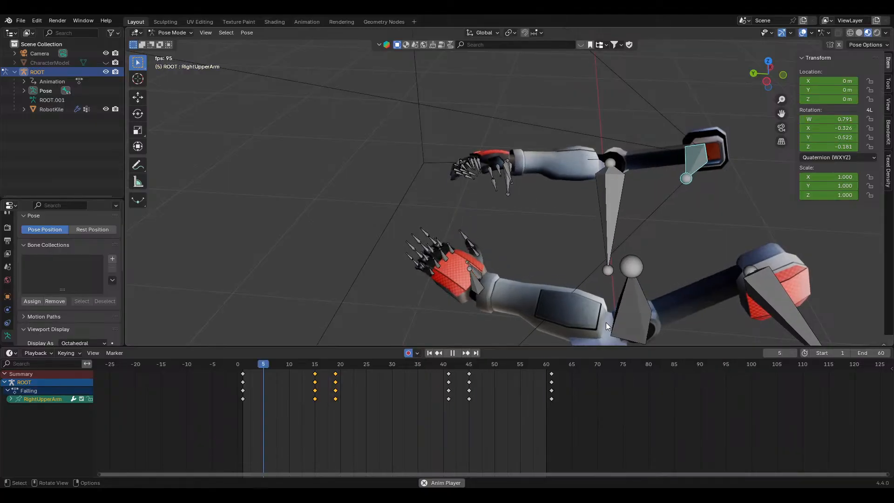
{"action": "left_click", "coordinate": [517, 193]}
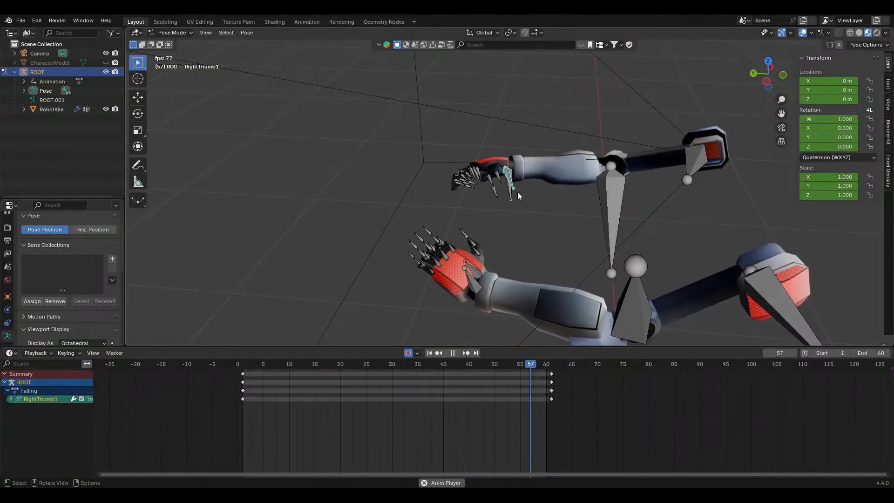
{"action": "left_click", "coordinate": [515, 213]}
{"action": "left_click", "coordinate": [507, 205]}
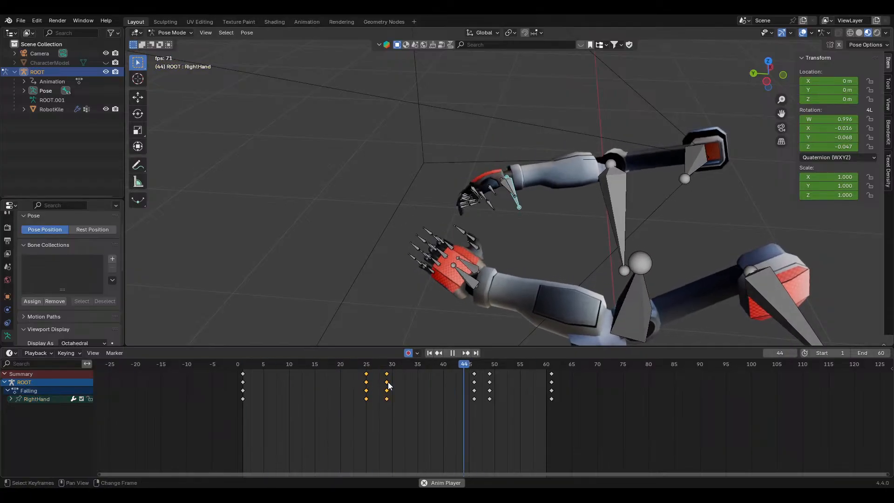
{"action": "left_click_drag", "start_coordinate": [388, 383], "coordinate": [352, 380]}
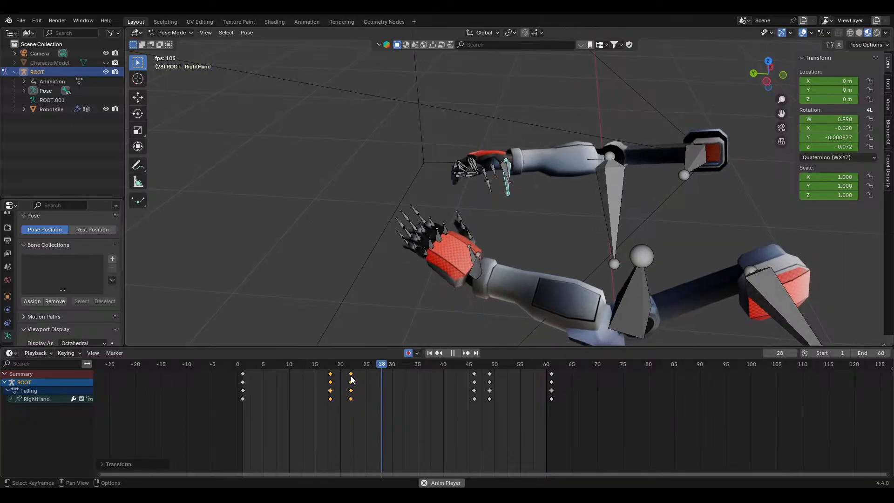
Shift the LeftHand keyframes at frames 20 and 24 to frames 14 and 18
{"action": "middle_click_drag", "start_coordinate": [494, 306], "coordinate": [418, 291]}
{"action": "middle_click_drag", "start_coordinate": [493, 280], "coordinate": [432, 267]}
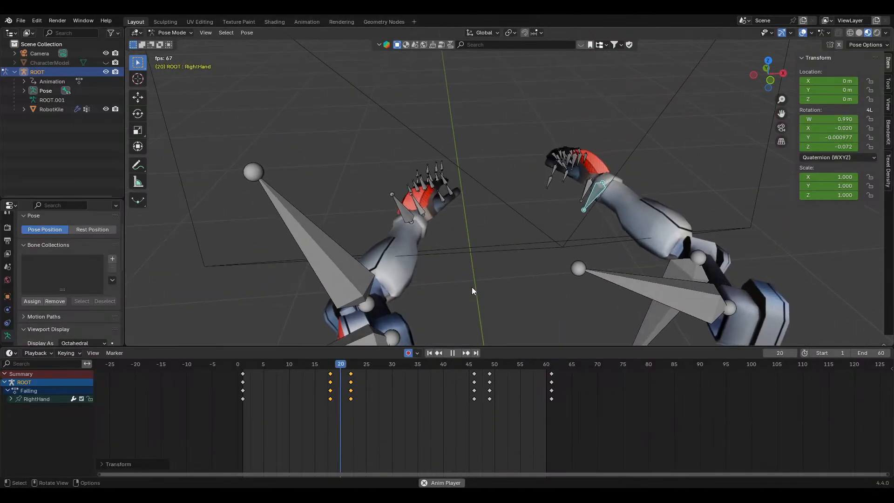
{"action": "middle_click_drag", "start_coordinate": [480, 295], "coordinate": [427, 289]}
{"action": "left_click", "coordinate": [425, 214]}
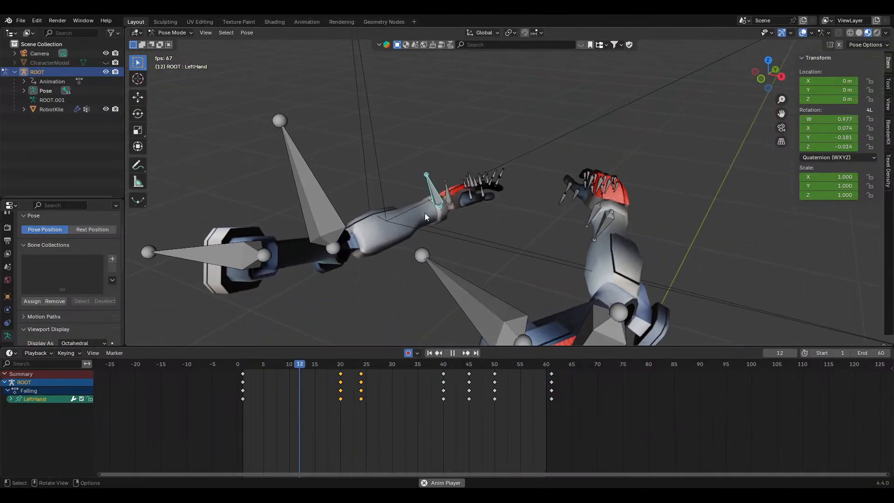
{"action": "key", "text": "g"}
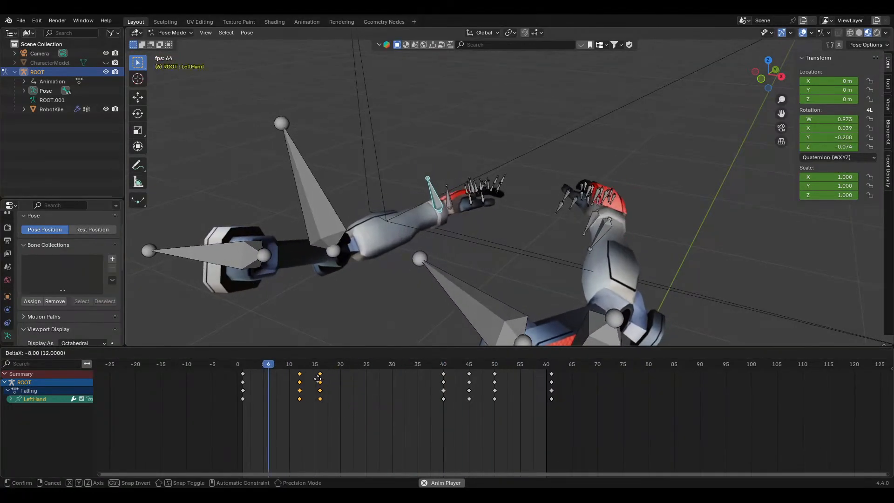
{"action": "left_click", "coordinate": [328, 379]}
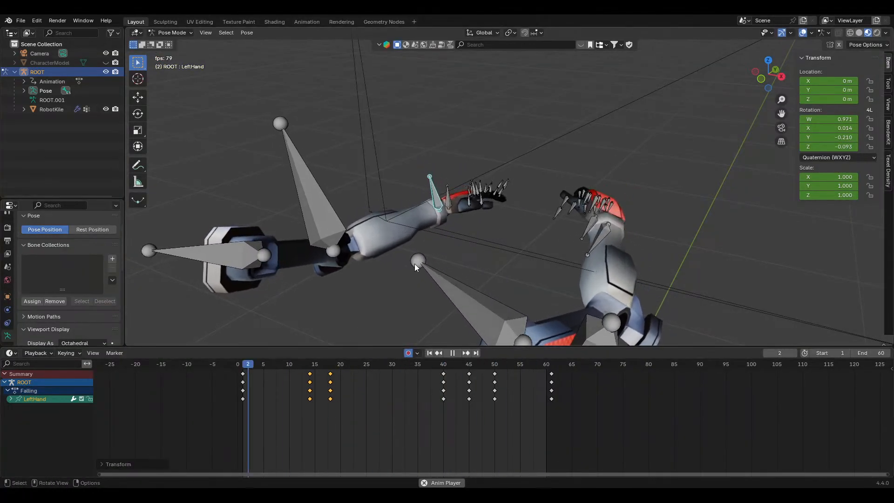
Move the first LeftUpperArm keyframe to frame 1 and review the left arm's motion from the side
{"action": "left_click", "coordinate": [327, 218]}
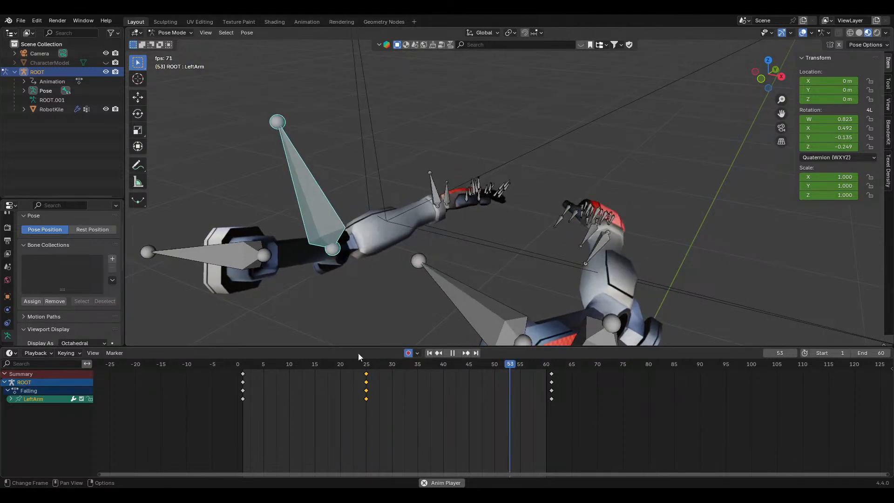
{"action": "left_click", "coordinate": [209, 255]}
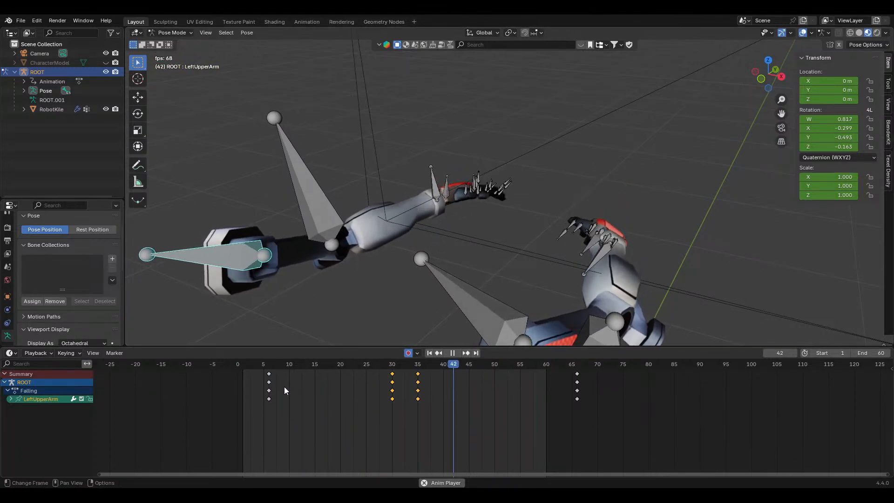
{"action": "left_click_drag", "start_coordinate": [266, 384], "coordinate": [243, 384]}
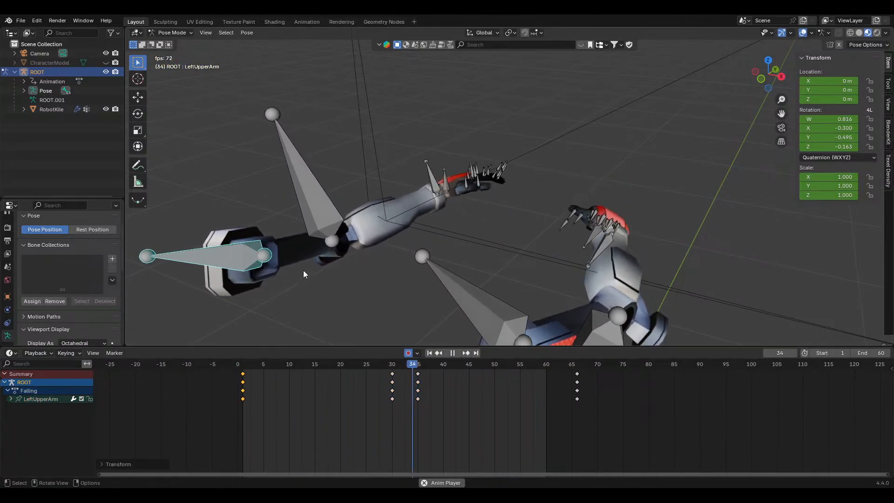
{"action": "left_click", "coordinate": [423, 215]}
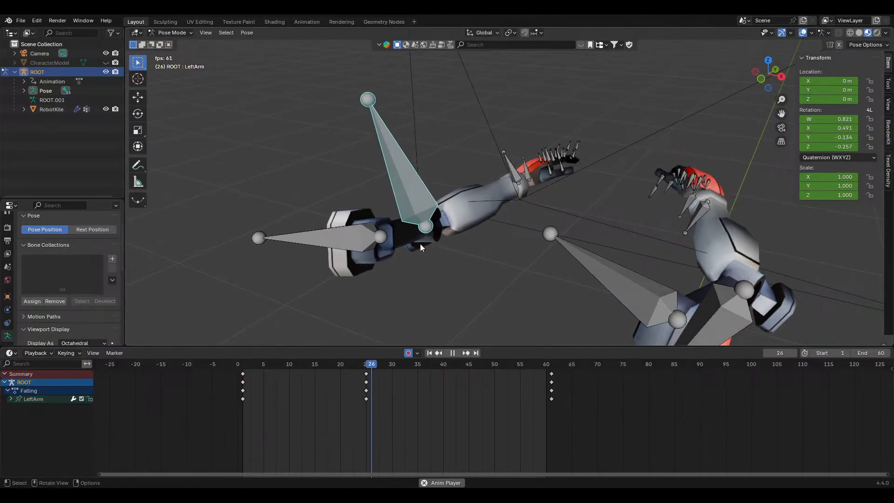
{"action": "key", "text": "space"}
{"action": "key", "text": "space"}
{"action": "left_click", "coordinate": [357, 252]}
{"action": "middle_click_drag", "start_coordinate": [507, 259], "coordinate": [442, 253]}
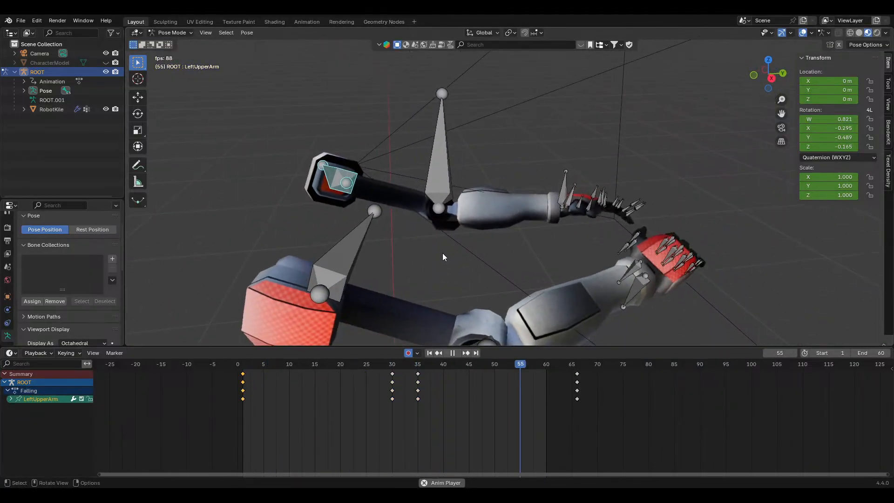
Paste a copy of the LeftArm keyframe from frame 25 at frame 30, then shift both keyframes to frames 17 and 22
{"action": "left_click", "coordinate": [441, 195]}
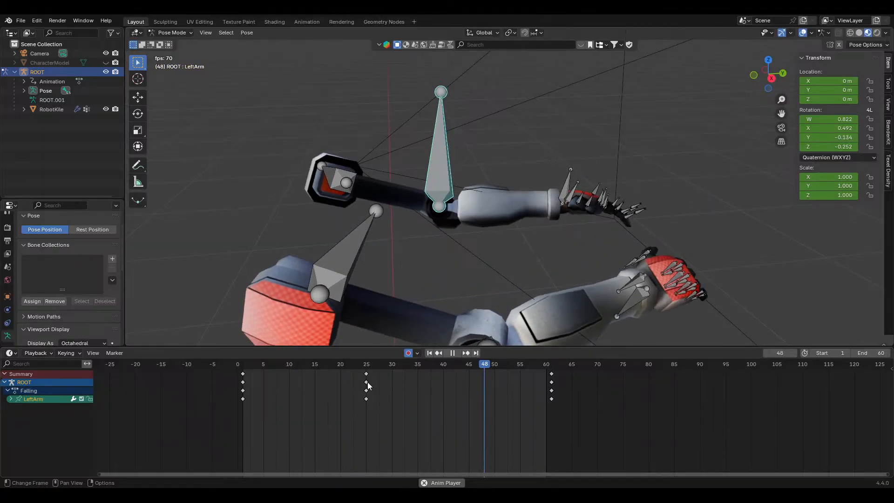
{"action": "key", "text": "space"}
{"action": "left_click_drag", "start_coordinate": [366, 365], "coordinate": [389, 366]}
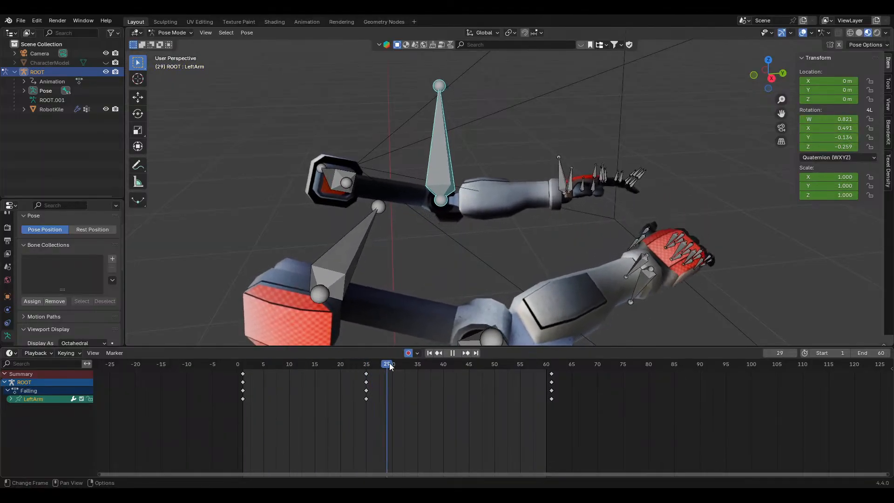
{"action": "key", "text": "i"}
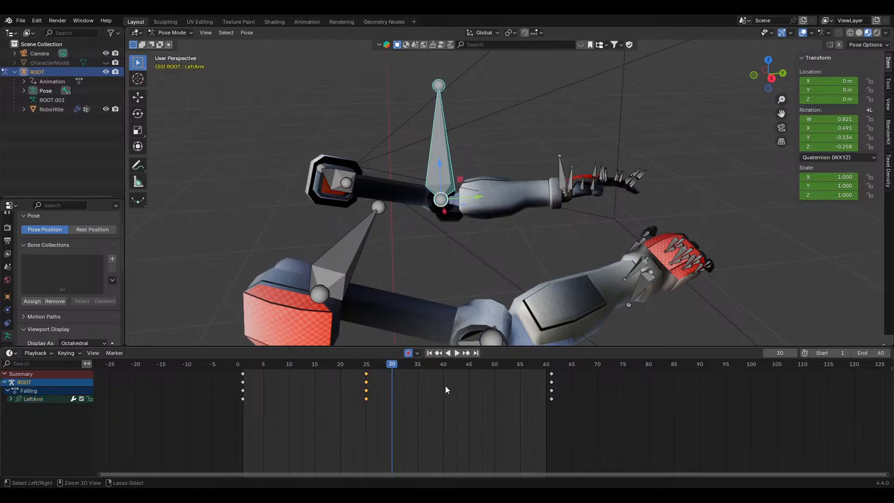
{"action": "key", "text": "ctrl+v"}
{"action": "left_click_drag", "start_coordinate": [391, 365], "coordinate": [325, 369]}
{"action": "left_click_drag", "start_coordinate": [252, 365], "coordinate": [317, 388]}
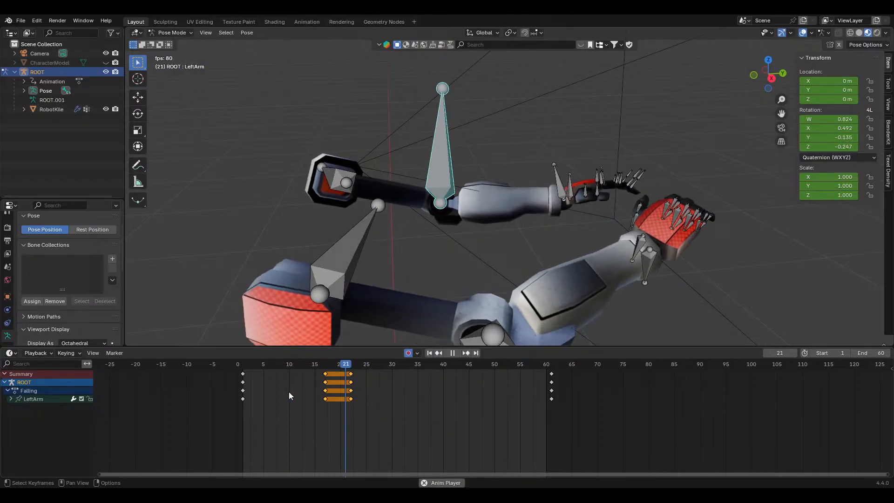
Shift both middle LeftArm keyframes to frames 20 and 25 and check the playback
{"action": "key", "text": "space"}
{"action": "left_click_drag", "start_coordinate": [350, 383], "coordinate": [366, 365]}
{"action": "left_click", "coordinate": [336, 365]}
{"action": "key", "text": "space"}
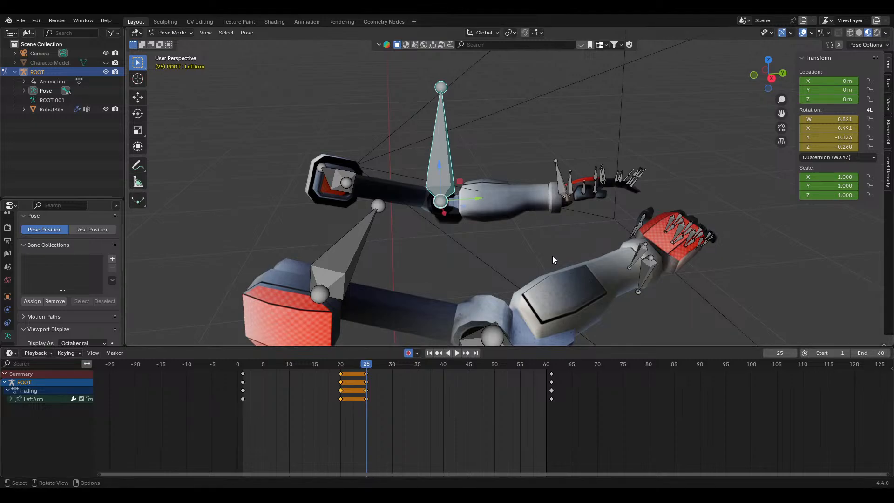
Rotate the LeftArm bone -2.78° around the global X axis at frame 25 and play the animation
{"action": "key", "text": "r"}
{"action": "key", "text": "x"}
{"action": "left_click", "coordinate": [551, 254]}
{"action": "key", "text": "space"}
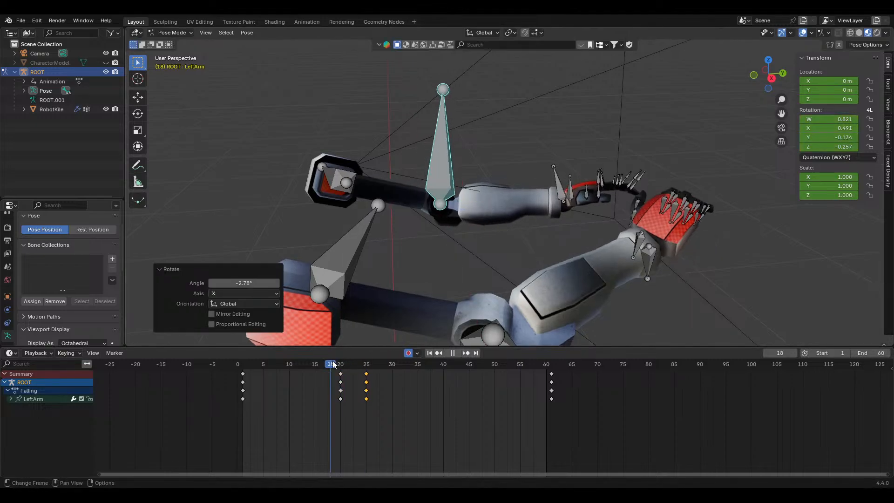
Rotate the LeftArm bone -3.38° around the global X axis at frame 25 and replay the motion
{"action": "key", "text": "space"}
{"action": "left_click_drag", "start_coordinate": [344, 365], "coordinate": [376, 366]}
{"action": "left_click", "coordinate": [549, 276]}
{"action": "key", "text": "r"}
{"action": "key", "text": "x"}
{"action": "left_click", "coordinate": [407, 352]}
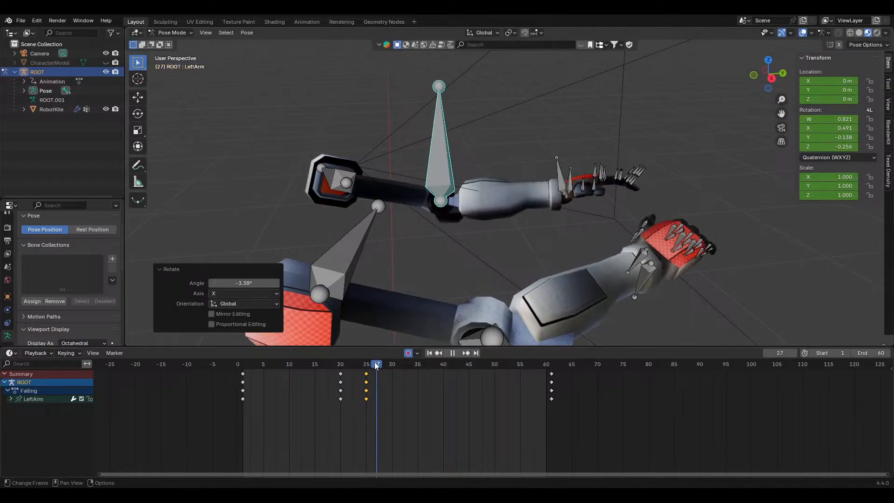
{"action": "key", "text": "space"}
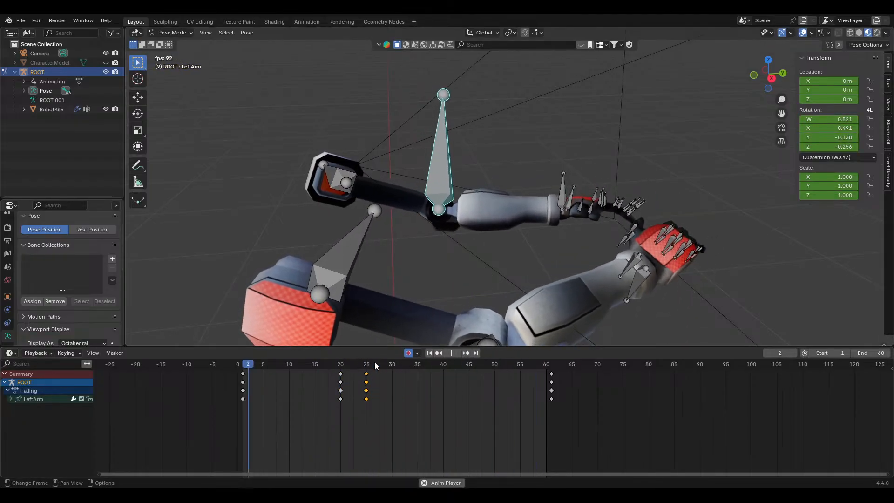
Hide the ROOT armature and examine both arms' looping motion through the camera during playback
{"action": "middle_click_drag", "start_coordinate": [522, 284], "coordinate": [569, 232]}
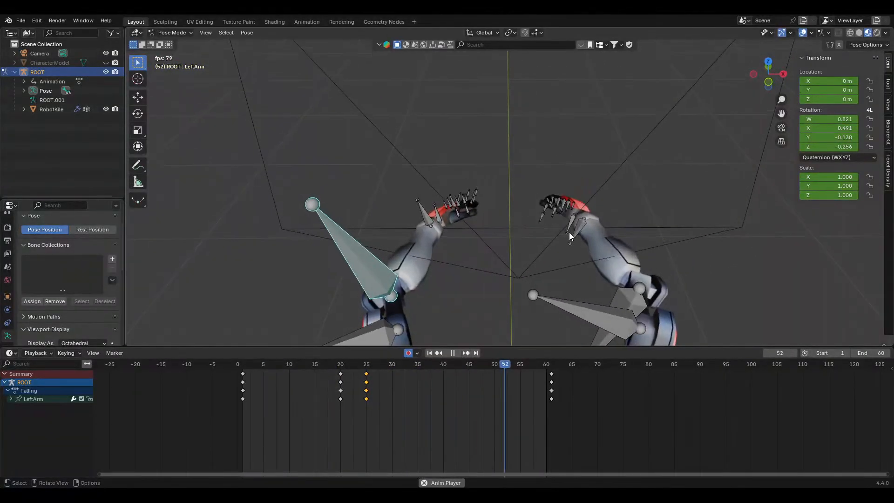
{"action": "key", "text": "KP_0"}
{"action": "left_click", "coordinate": [106, 72]}
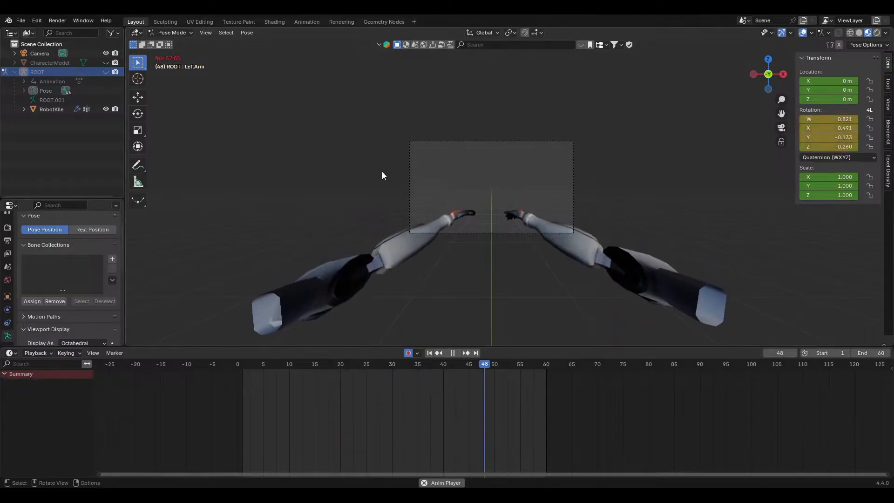
{"action": "scroll", "coordinate": [432, 186], "scroll_direction": "up", "scroll_amount": 3}
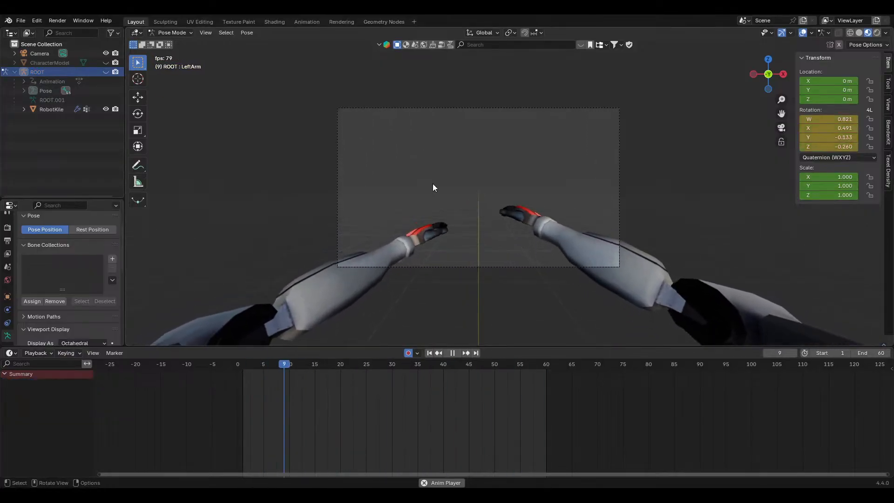
{"action": "scroll", "coordinate": [415, 204], "scroll_direction": "up", "scroll_amount": 4}
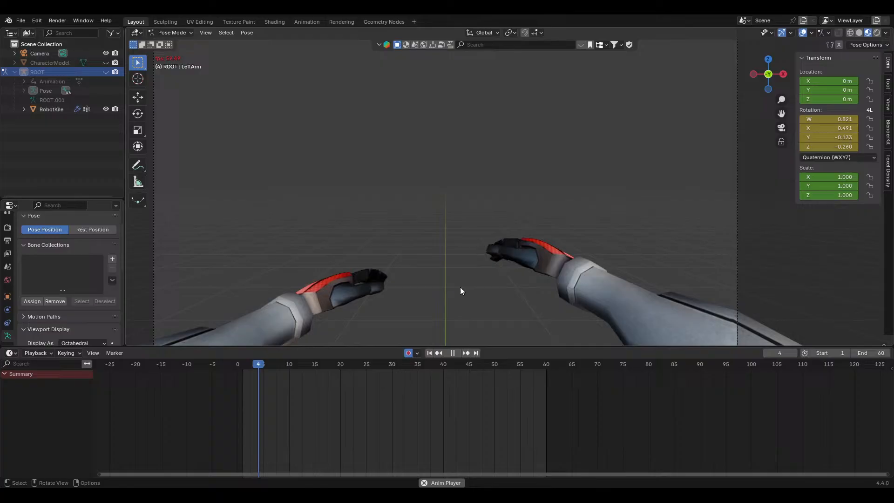
{"action": "scroll", "coordinate": [461, 288], "scroll_direction": "down", "scroll_amount": 4}
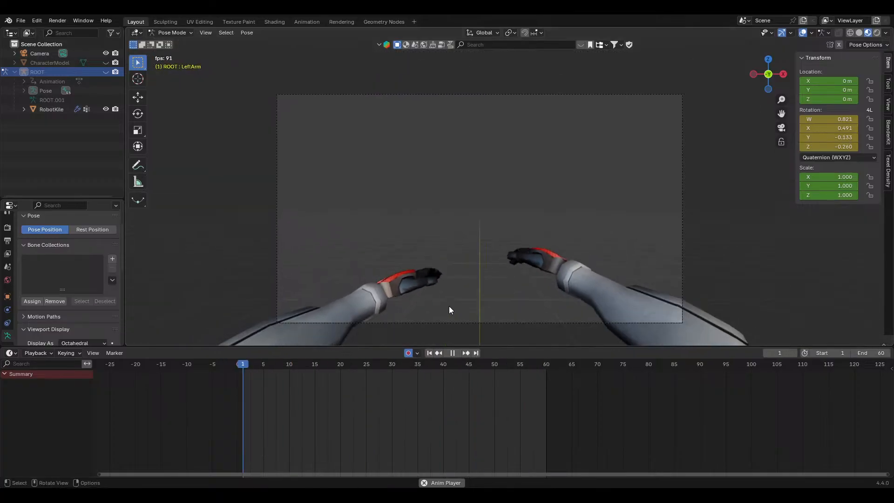
{"action": "scroll", "coordinate": [450, 307], "scroll_direction": "down", "scroll_amount": 3}
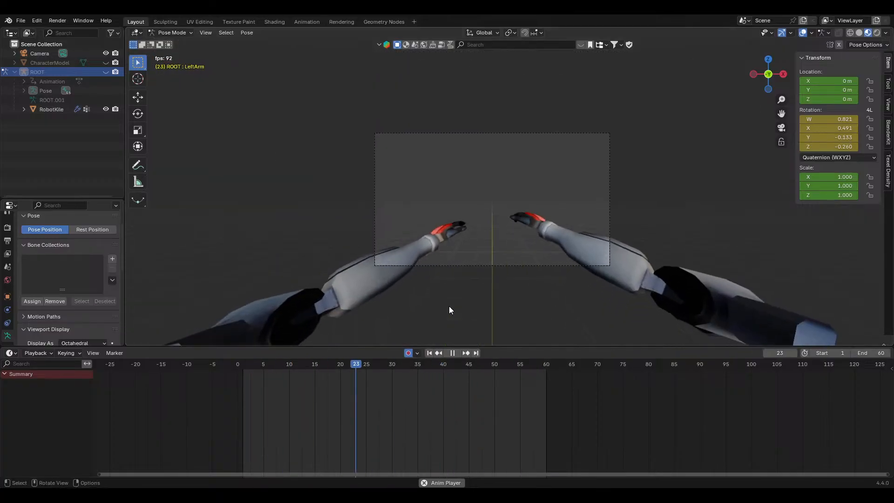
{"action": "scroll", "coordinate": [449, 298], "scroll_direction": "down", "scroll_amount": 5}
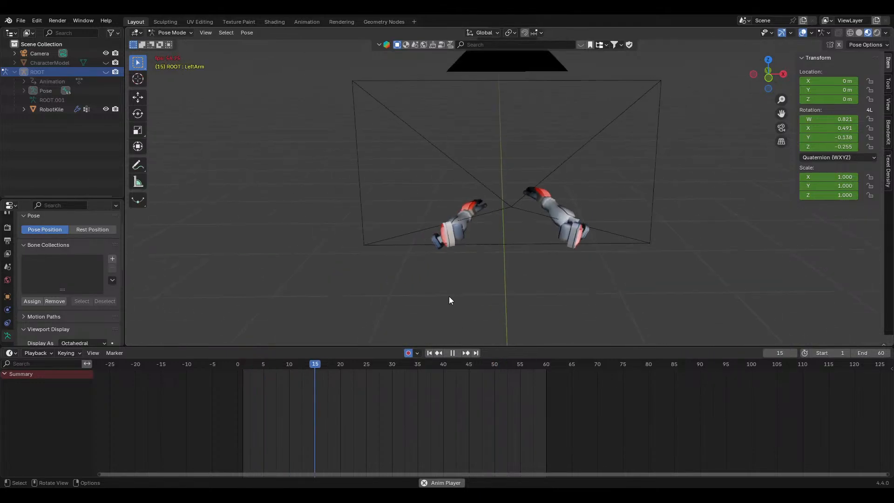
Unhide the ROOT armature and stop the animation playback
{"action": "middle_click_drag", "start_coordinate": [513, 253], "coordinate": [373, 196]}
{"action": "left_click", "coordinate": [107, 72]}
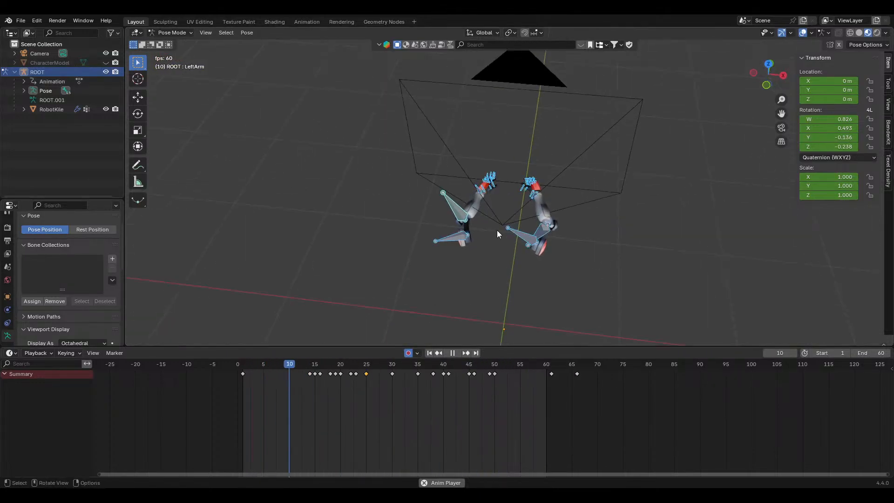
{"action": "middle_click_drag", "start_coordinate": [497, 231], "coordinate": [480, 240]}
{"action": "scroll", "coordinate": [489, 247], "scroll_direction": "up", "scroll_amount": 5}
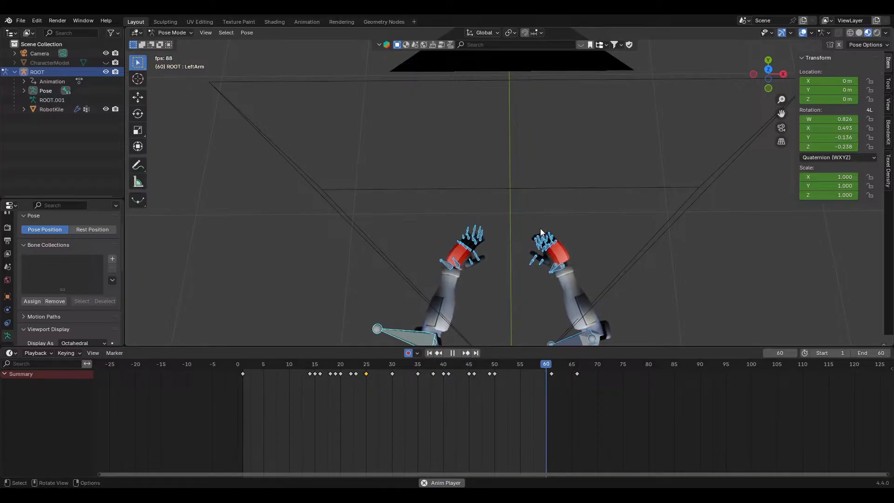
{"action": "middle_click_drag", "start_coordinate": [550, 251], "coordinate": [522, 222], "text": "shift"}
{"action": "left_click", "coordinate": [511, 280]}
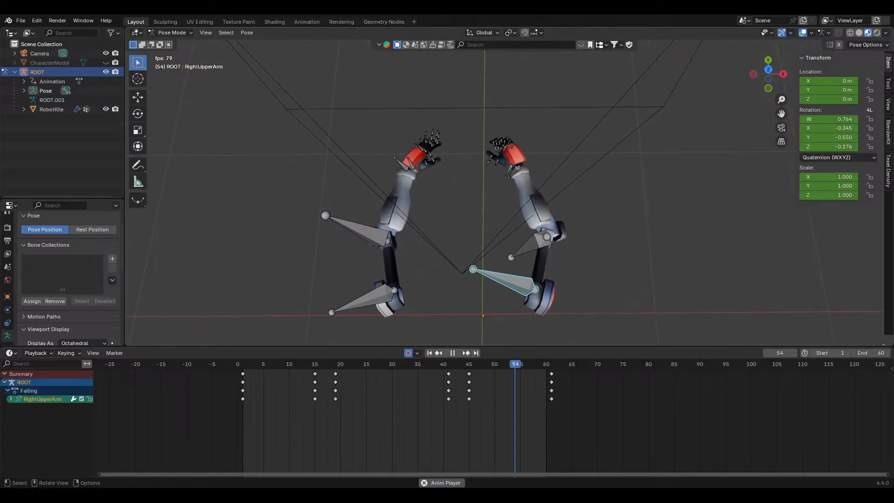
{"action": "key", "text": "space"}
{"action": "key", "text": "ctrl+z"}
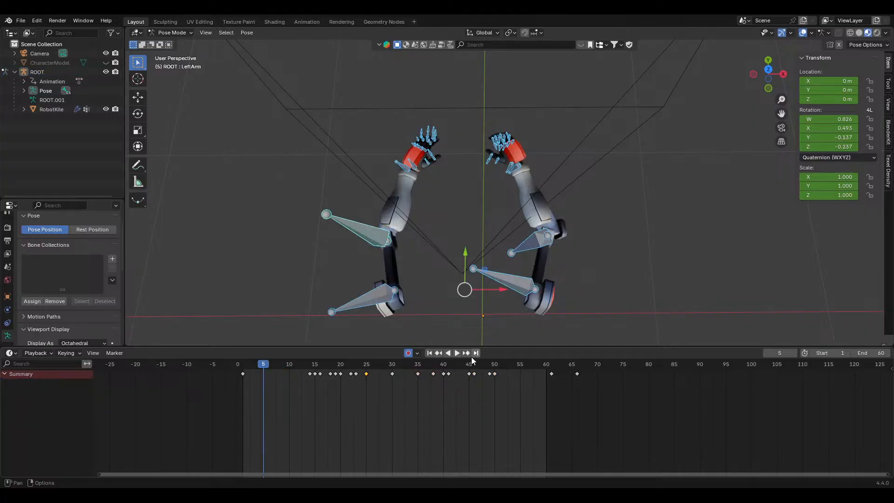
Go to frame 1 and select the RightUpperArm bone, checking the keyframes of RightUpperArm and RightArm
{"action": "left_click", "coordinate": [525, 286]}
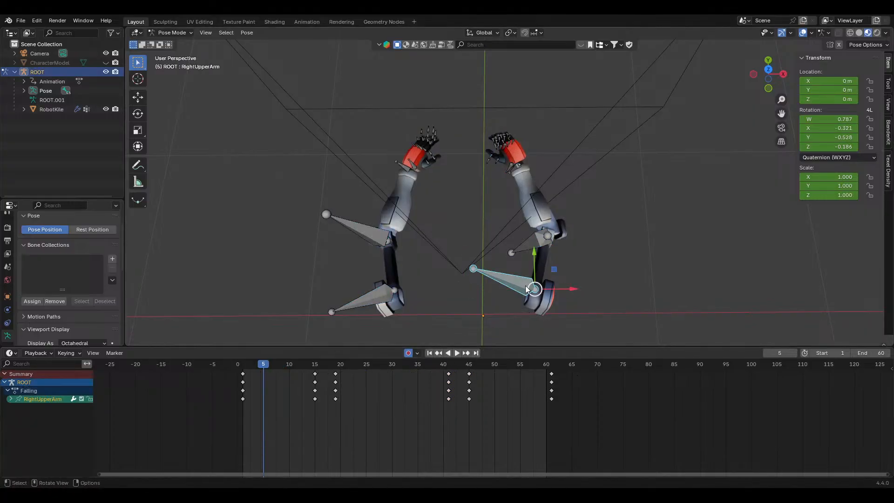
{"action": "left_click", "coordinate": [534, 248]}
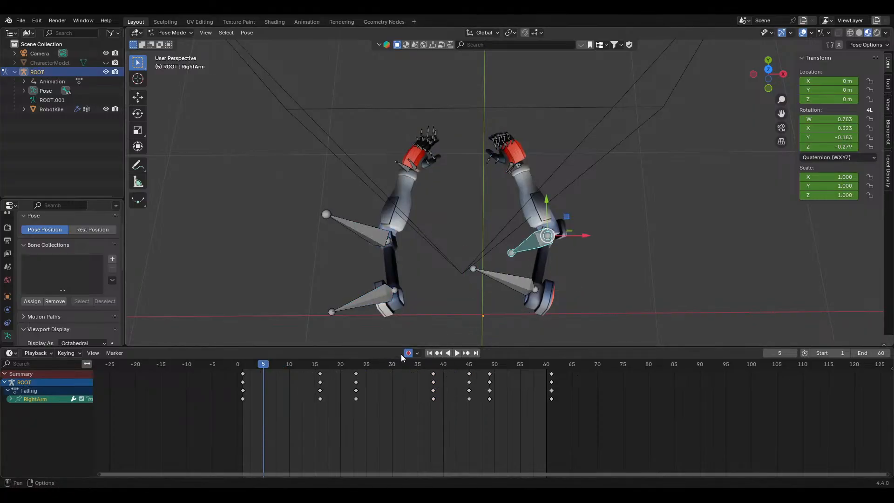
{"action": "left_click", "coordinate": [238, 363]}
{"action": "key", "text": "space"}
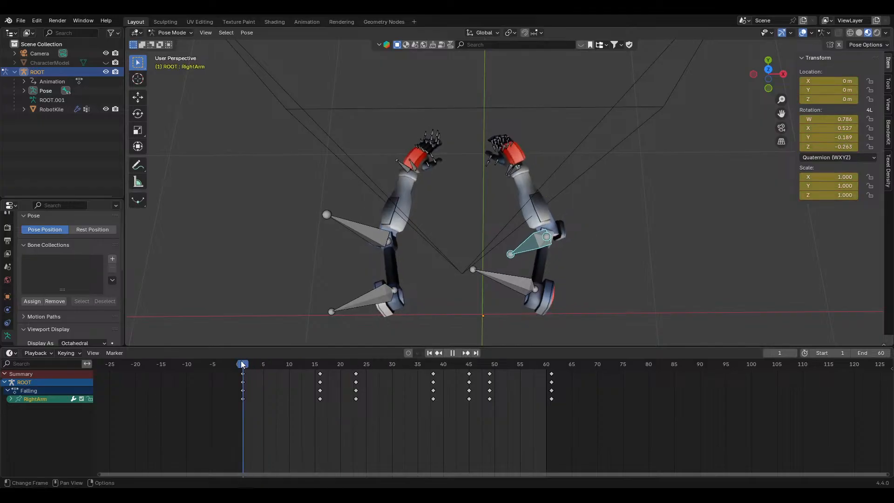
{"action": "left_click", "coordinate": [502, 295]}
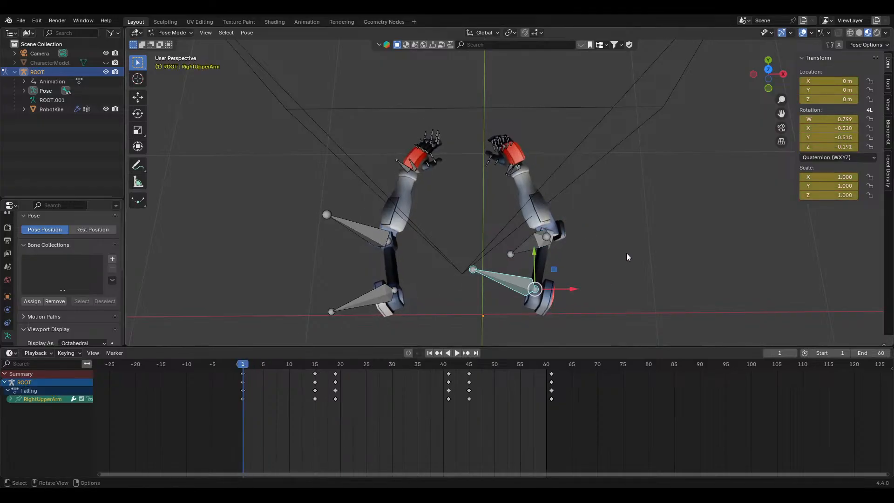
{"action": "key", "text": "r"}
{"action": "key", "text": "Escape"}
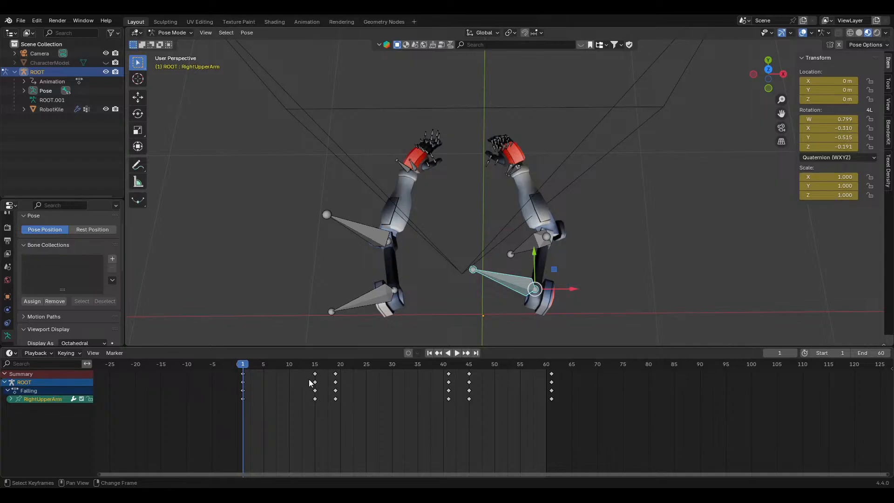
Try rotating the RightUpperArm bone -12.4° around the global Z axis at frame 1 with its keyframes from 15 to 61 selected
{"action": "left_click_drag", "start_coordinate": [295, 378], "coordinate": [577, 383]}
{"action": "key", "text": "r"}
{"action": "key", "text": "z"}
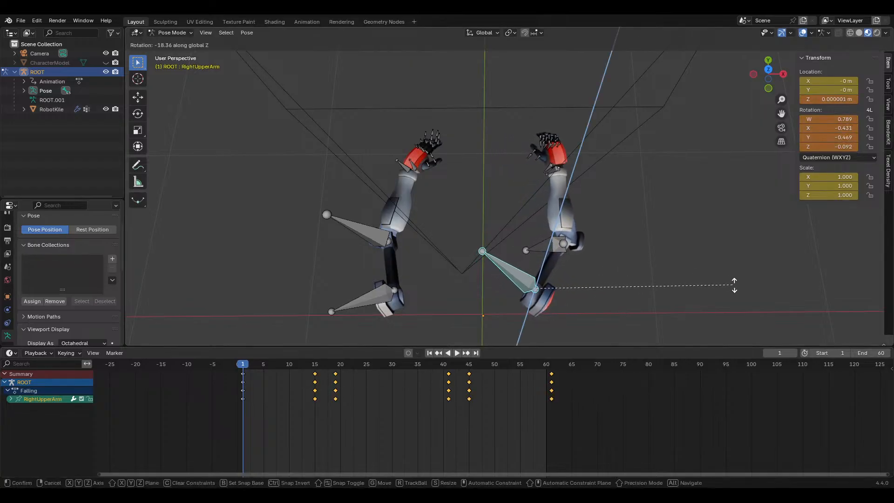
{"action": "left_click", "coordinate": [715, 272]}
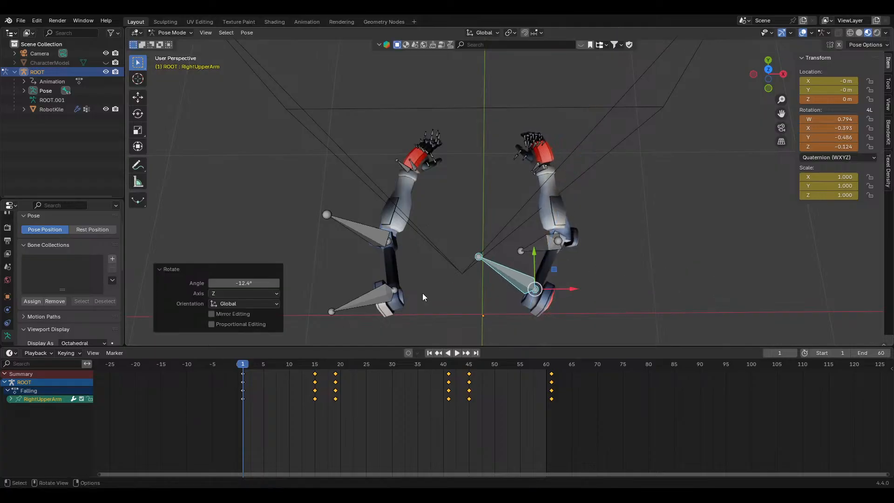
{"action": "key", "text": "ctrl+z"}
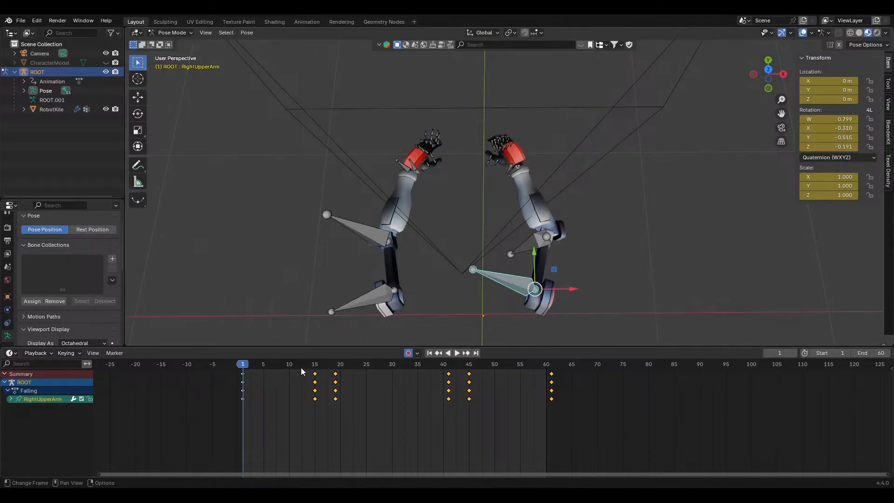
Rotate the RightUpperArm bone -13.8° around the global Z axis at frame 1 with auto keying on
{"action": "key", "text": "r"}
{"action": "key", "text": "z"}
{"action": "right_click", "coordinate": [726, 267]}
{"action": "key", "text": "r"}
{"action": "key", "text": "z"}
{"action": "left_click", "coordinate": [667, 270]}
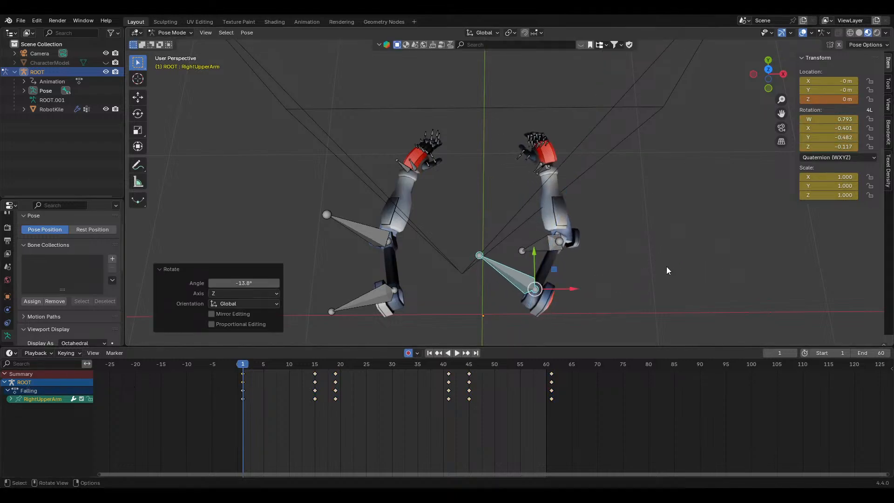
Counter-rotate the RightArm bone around the global Z axis at frame 1 and play the animation
{"action": "left_click", "coordinate": [550, 246]}
{"action": "key", "text": "r"}
{"action": "key", "text": "z"}
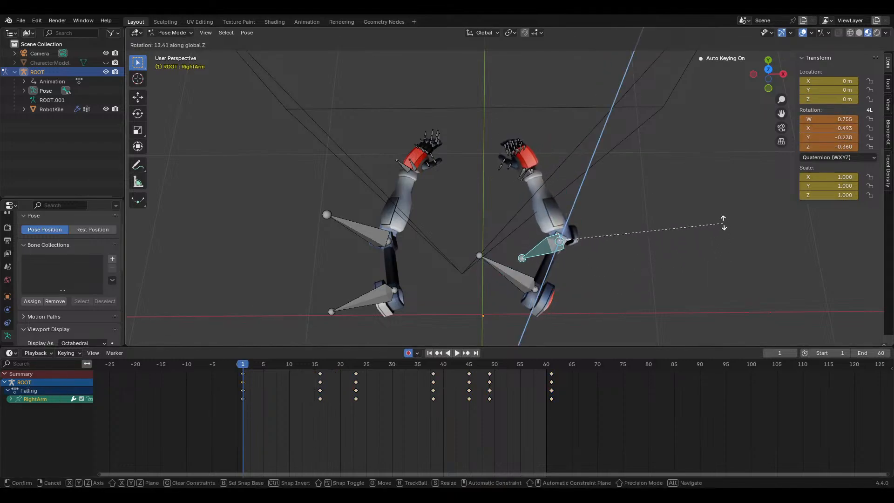
{"action": "left_click", "coordinate": [725, 224]}
{"action": "left_click_drag", "start_coordinate": [251, 368], "coordinate": [515, 373]}
{"action": "key", "text": "space"}
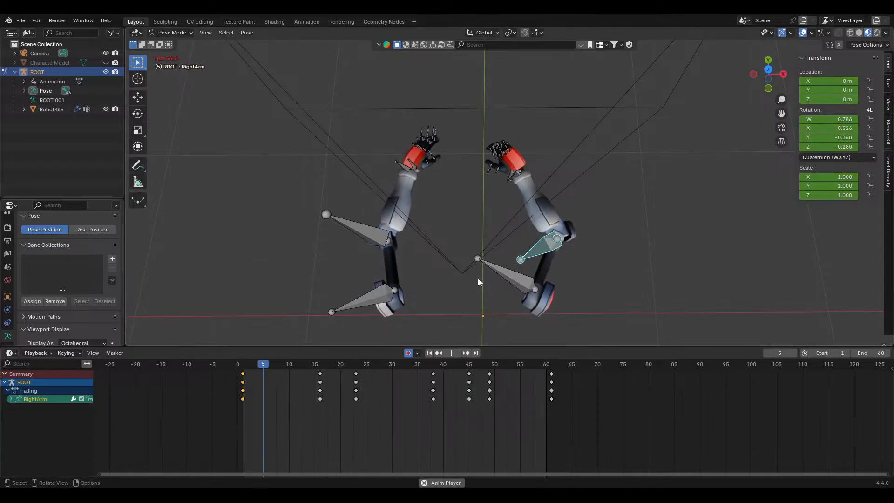
Stop the playback and undo the RightArm and RightUpperArm rotations at frame 1
{"action": "key", "text": "space"}
{"action": "key", "text": "shift+Left"}
{"action": "key", "text": "ctrl+z"}
{"action": "key", "text": "ctrl+z"}
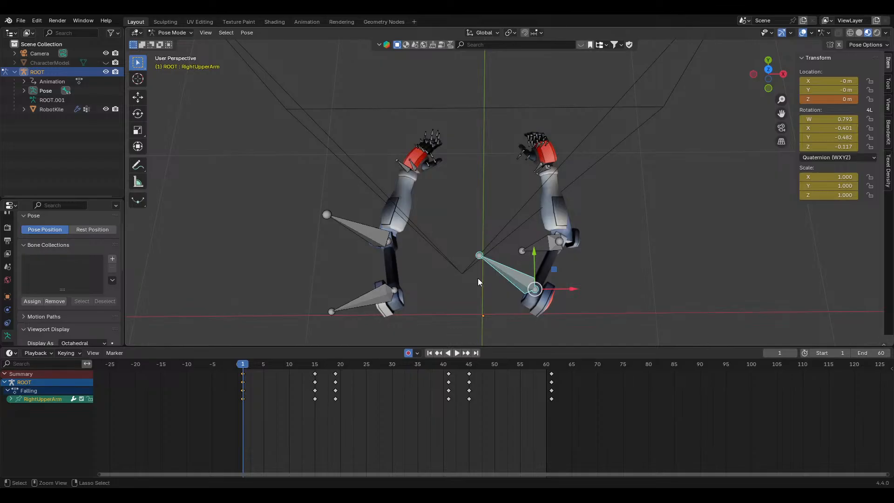
{"action": "key", "text": "ctrl+z"}
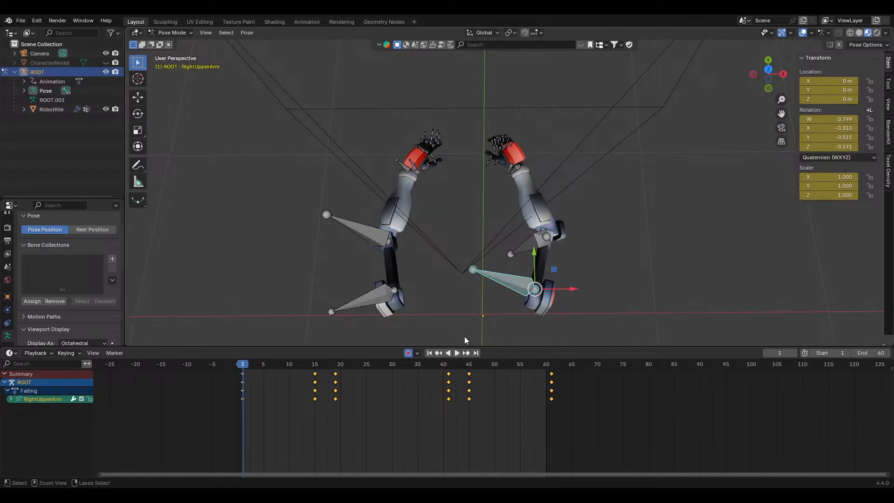
Rotate the RightUpperArm bone -12.9° around the global Z axis at frame 1
{"action": "key", "text": "a"}
{"action": "key", "text": "alt+a"}
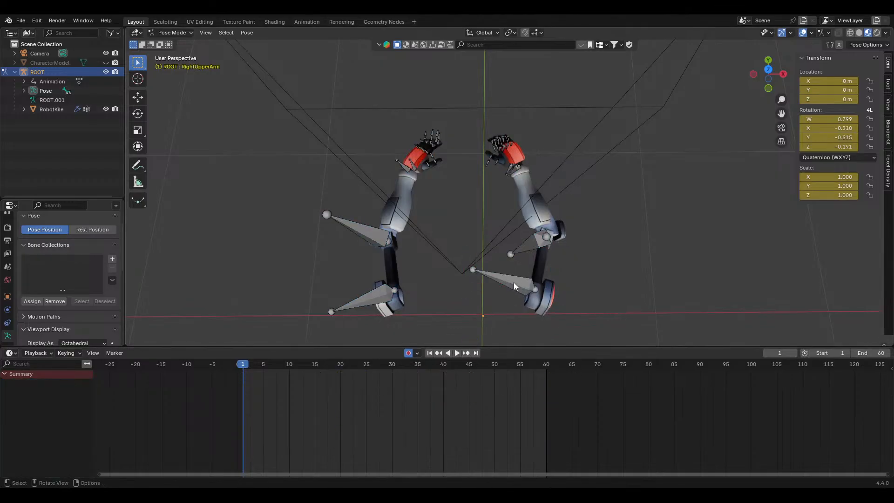
{"action": "left_click", "coordinate": [513, 283]}
{"action": "key", "text": "r"}
{"action": "key", "text": "z"}
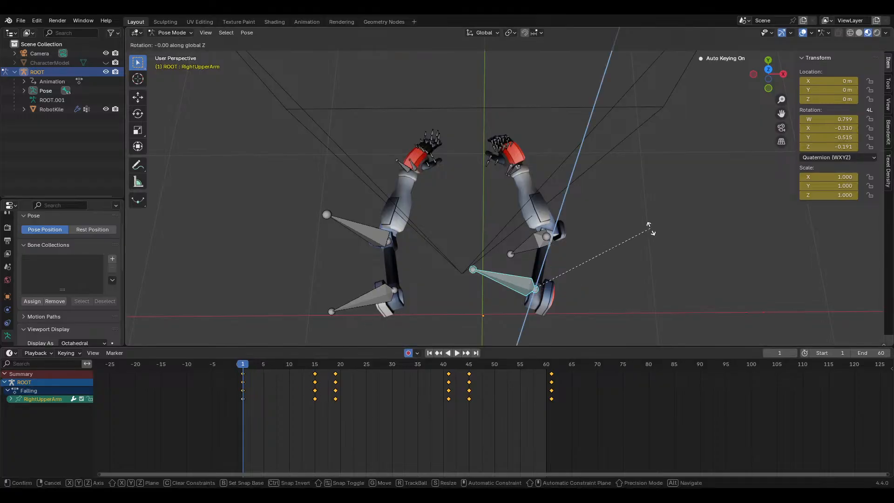
{"action": "left_click", "coordinate": [681, 255]}
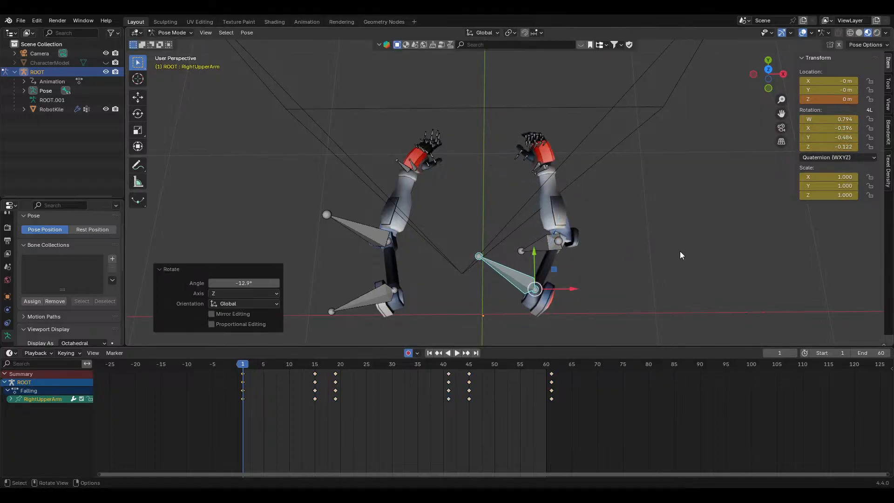
Rotate the RightArm bone 17.8° around the global Z axis at frame 1, key the pose and play the animation
{"action": "left_click", "coordinate": [550, 244]}
{"action": "key", "text": "r"}
{"action": "key", "text": "z"}
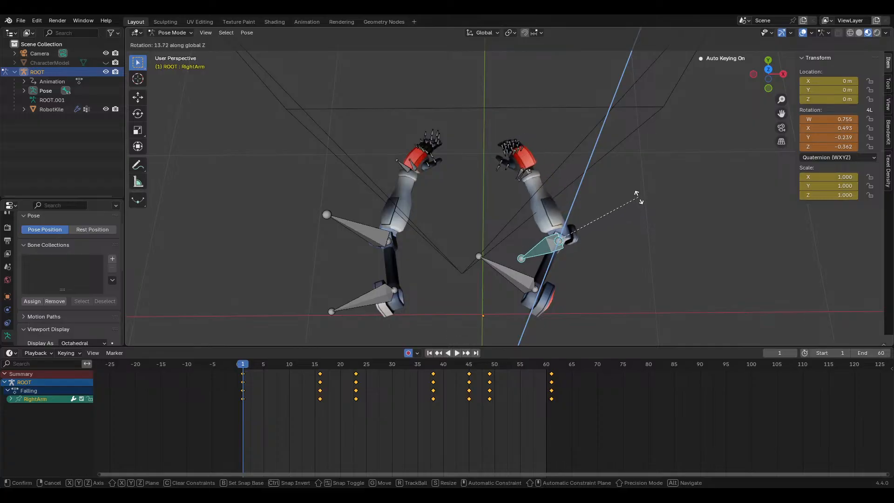
{"action": "left_click", "coordinate": [633, 198]}
{"action": "key", "text": "i"}
{"action": "key", "text": "space"}
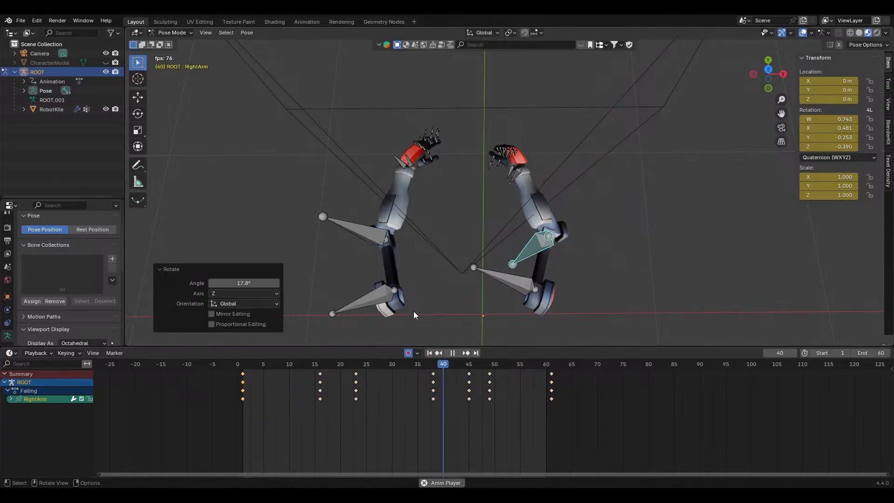
Undo the latest RightArm and RightUpperArm rotations and keying
{"action": "key", "text": "ctrl+z"}
{"action": "key", "text": "ctrl+z"}
{"action": "key", "text": "ctrl+z"}
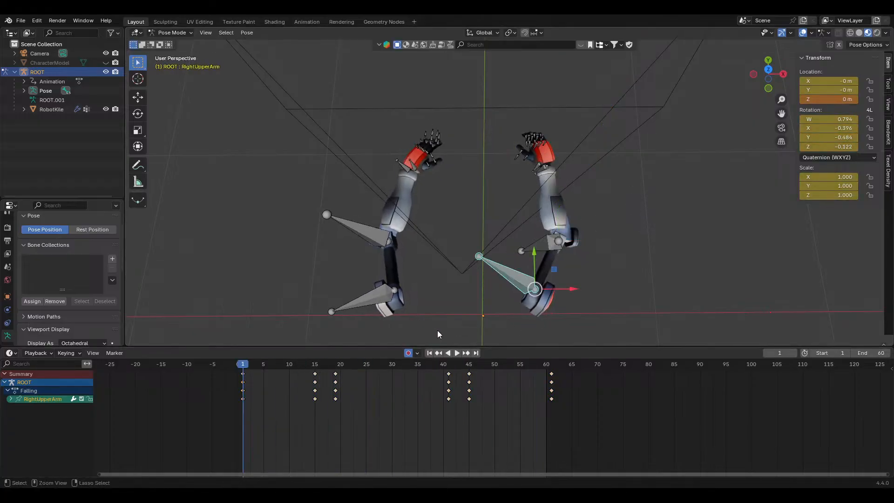
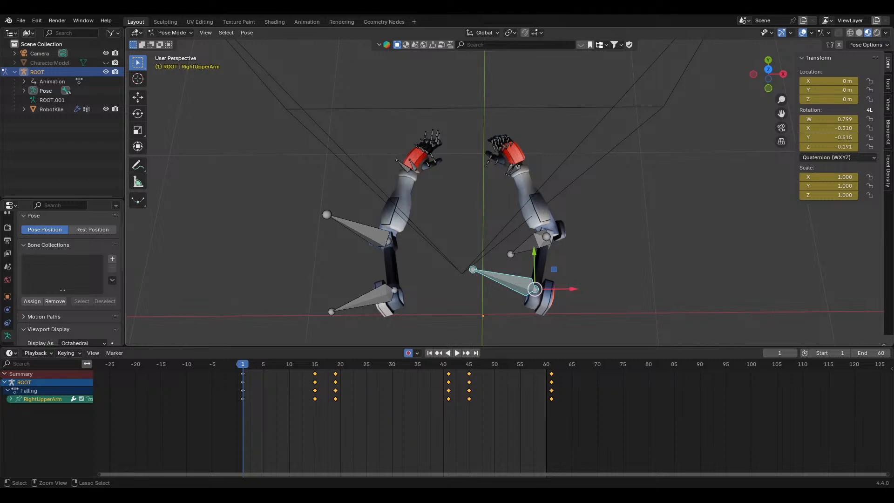
Save Placeholder Arms.blend and select the RightArm bone at frame 1
{"action": "key", "text": "ctrl+s"}
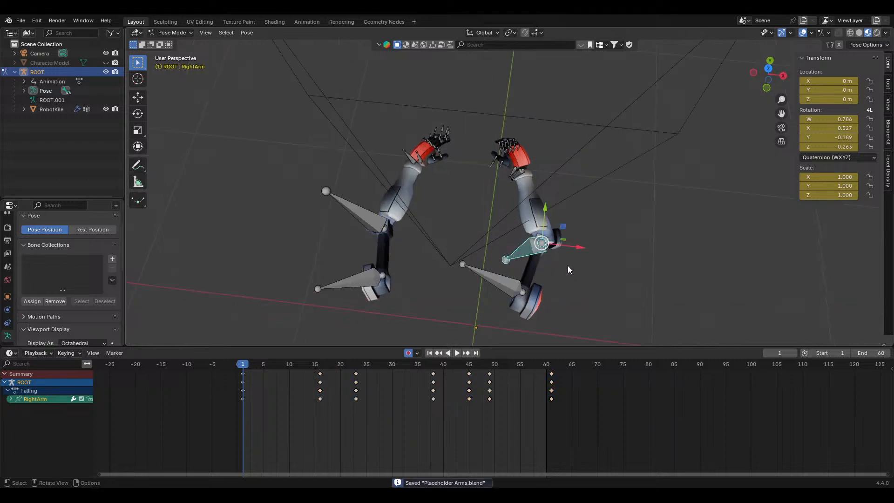
{"action": "middle_click_drag", "start_coordinate": [569, 269], "coordinate": [523, 251]}
{"action": "mouse_move", "coordinate": [243, 366]}
{"action": "left_mouse_down"}
{"action": "mouse_move", "coordinate": [320, 370]}
{"action": "mouse_move", "coordinate": [246, 370]}
{"action": "left_mouse_up"}
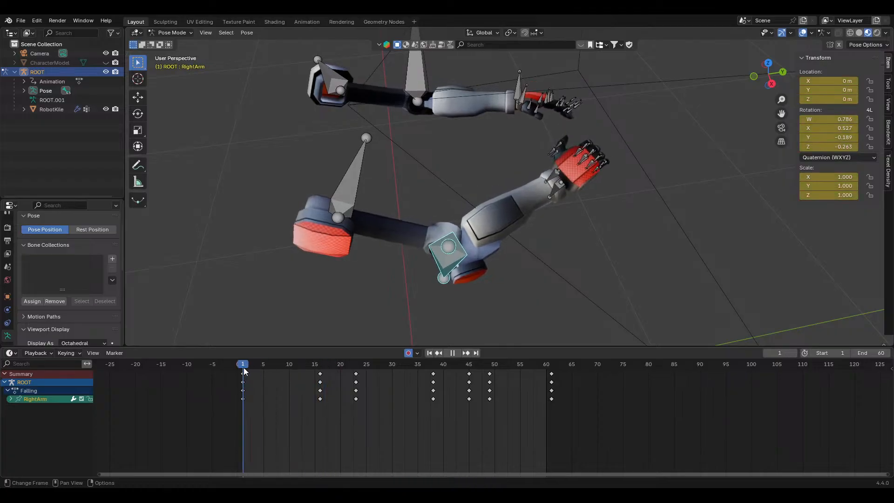
{"action": "middle_click_drag", "start_coordinate": [520, 328], "coordinate": [582, 279]}
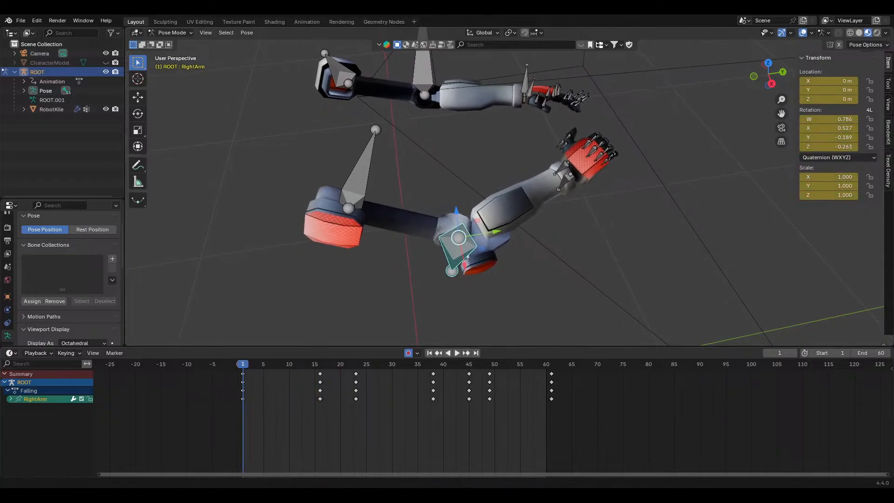
Switch the timeline area to the Graph Editor and expand the RightArm bone's individual transform channels
{"action": "left_click", "coordinate": [18, 354]}
{"action": "left_click", "coordinate": [150, 393]}
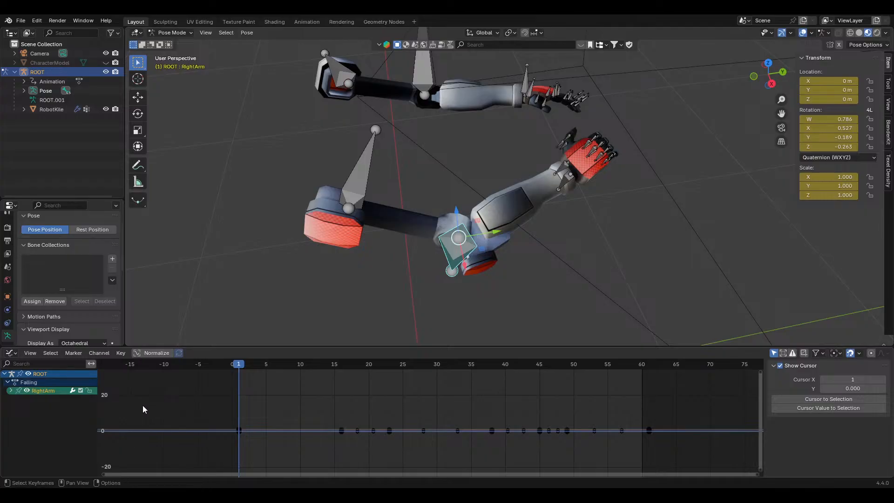
{"action": "scroll", "coordinate": [615, 421], "scroll_direction": "up", "scroll_amount": 3}
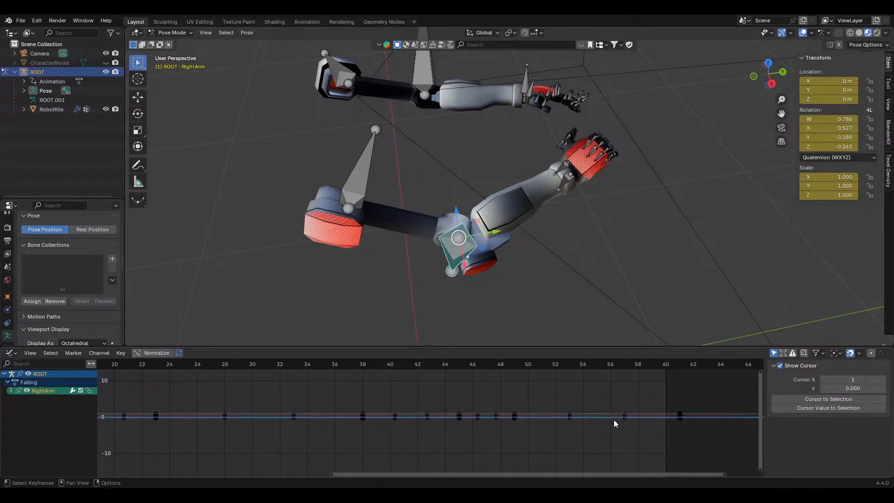
{"action": "scroll", "coordinate": [431, 443], "scroll_direction": "up", "scroll_amount": 2}
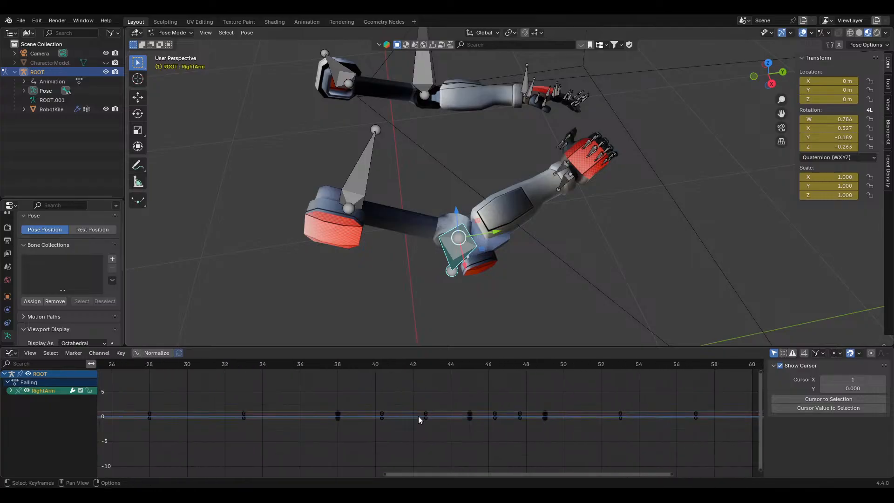
{"action": "scroll", "coordinate": [418, 417], "scroll_direction": "down", "scroll_amount": 3}
{"action": "left_click", "coordinate": [11, 391]}
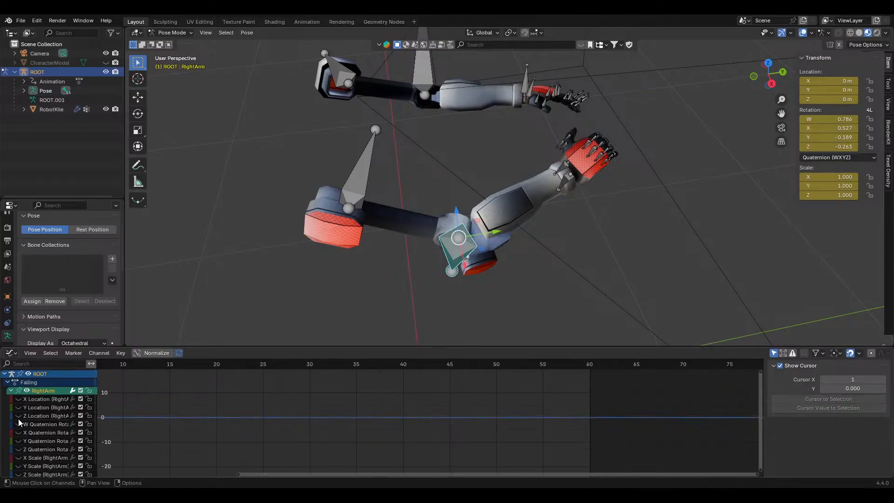
{"action": "scroll", "coordinate": [19, 429], "scroll_direction": "down", "scroll_amount": 1}
{"action": "scroll", "coordinate": [358, 326], "scroll_direction": "up", "scroll_amount": 2}
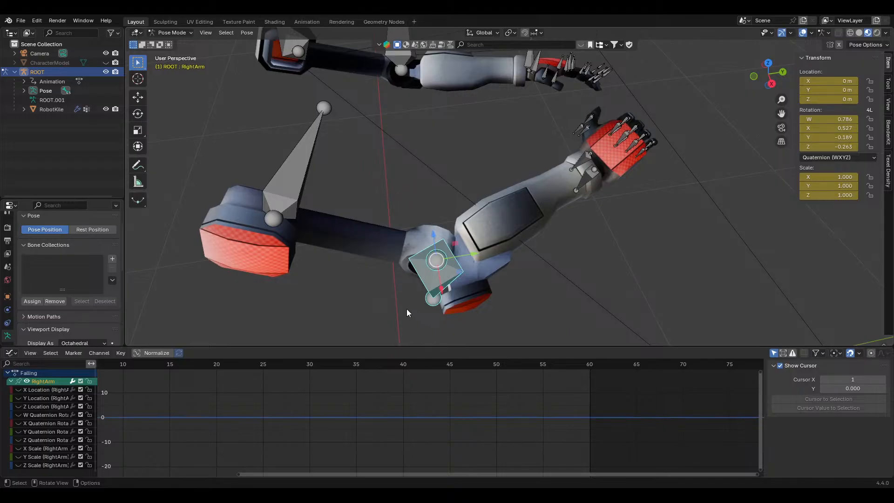
Try rotating the RightArm bone around the global Z axis at frame 1
{"action": "middle_click_drag", "start_coordinate": [406, 309], "coordinate": [618, 234], "text": "shift"}
{"action": "key", "text": "r"}
{"action": "key", "text": "z"}
{"action": "right_click", "coordinate": [604, 264]}
{"action": "key", "text": "r"}
{"action": "key", "text": "z"}
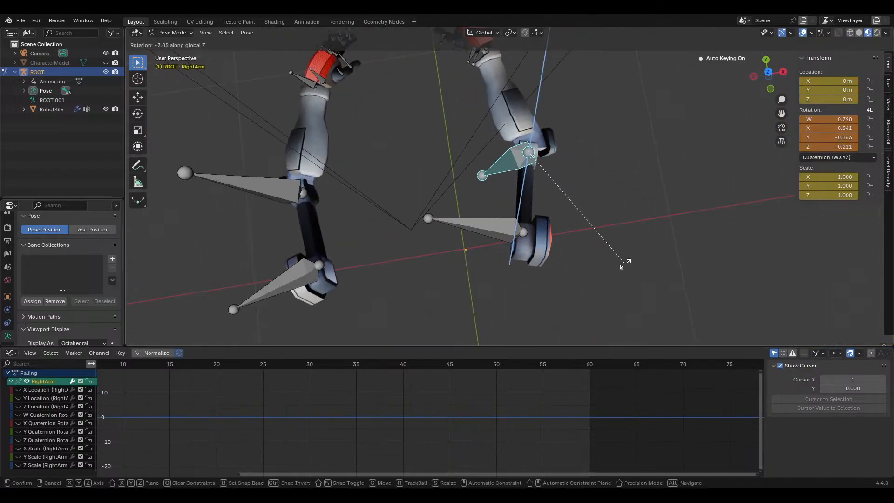
{"action": "left_click", "coordinate": [634, 293]}
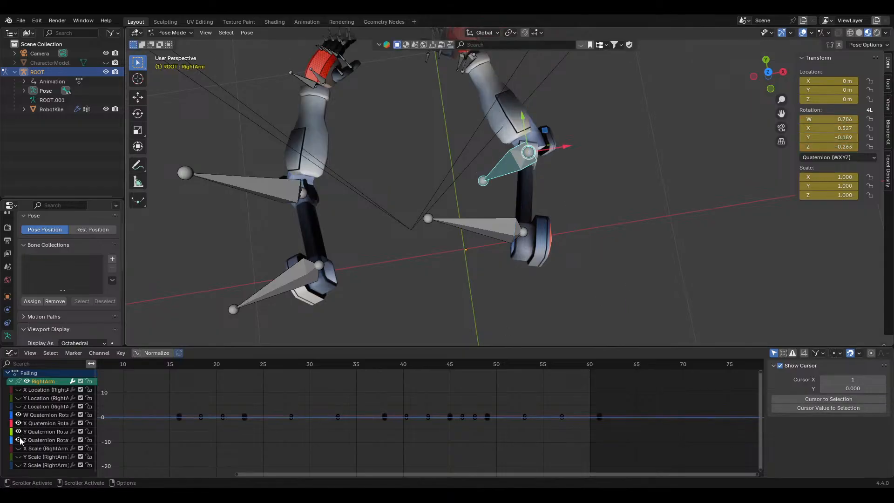
Show only the RightArm bone's four quaternion rotation curves and make the W Quaternion Rotation channel active
{"action": "left_click", "coordinate": [48, 415]}
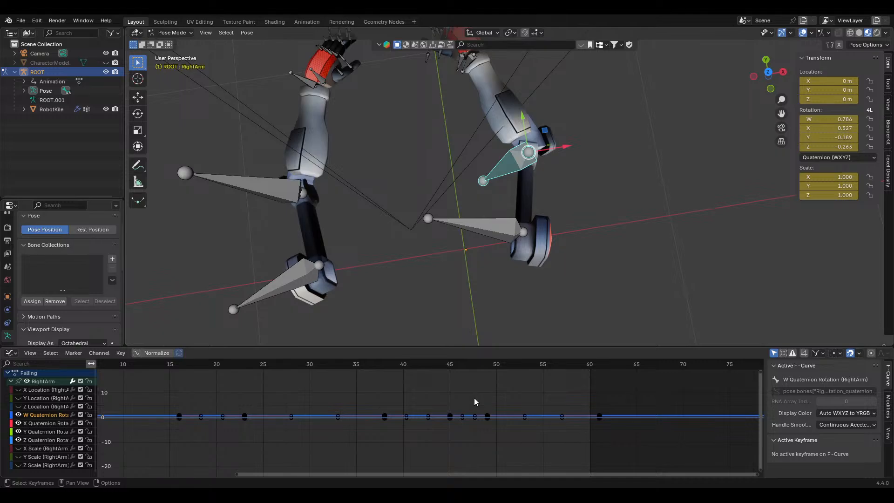
Try raising the RightArm bone's W Quaternion Rotation keyframe at frame 1 to about 2.56
{"action": "middle_click_drag", "start_coordinate": [313, 397], "coordinate": [501, 413]}
{"action": "scroll", "coordinate": [501, 412], "scroll_direction": "down", "scroll_amount": 2}
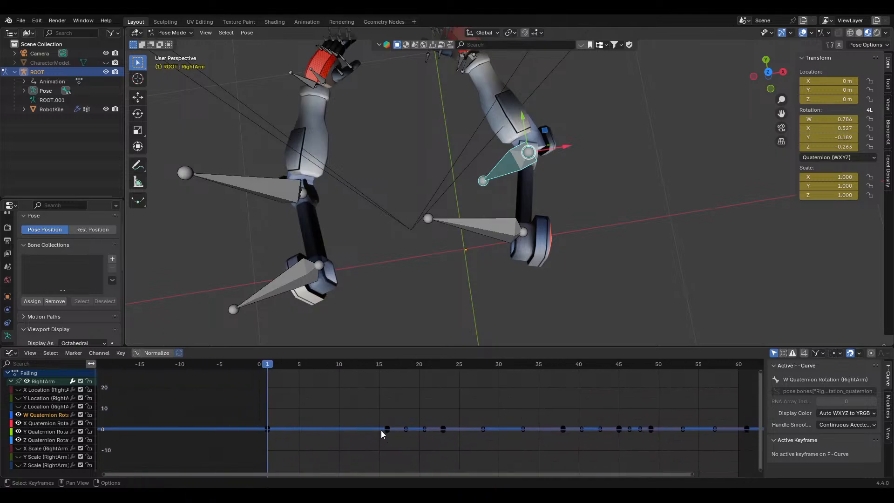
{"action": "left_click", "coordinate": [270, 429]}
{"action": "key", "text": "g"}
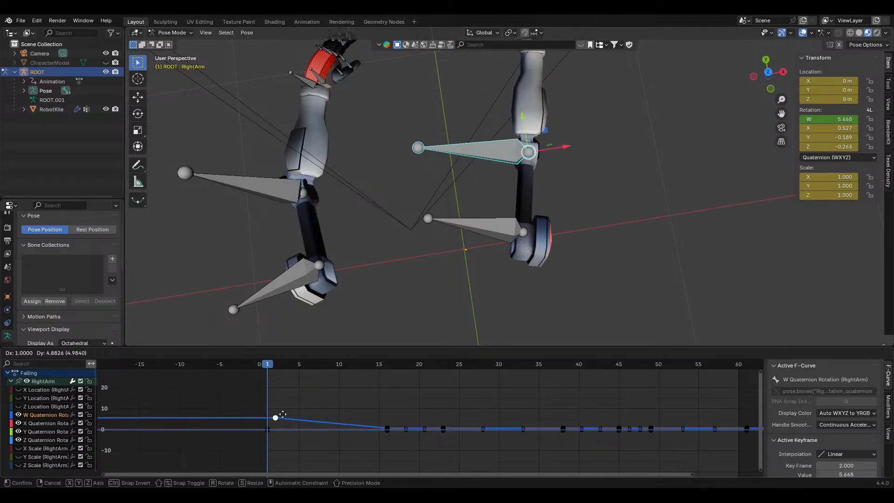
{"action": "left_click", "coordinate": [283, 421]}
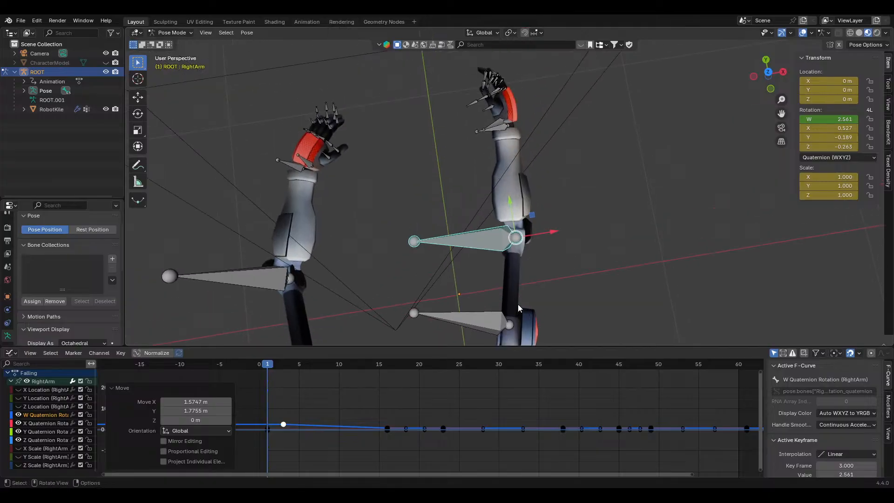
Try lowering the RightArm bone's W Quaternion Rotation keyframe at frame 1 slightly, and undo the change
{"action": "scroll", "coordinate": [326, 426], "scroll_direction": "up", "scroll_amount": 5}
{"action": "middle_click_drag", "start_coordinate": [328, 427], "coordinate": [533, 387]}
{"action": "scroll", "coordinate": [420, 405], "scroll_direction": "up", "scroll_amount": 12}
{"action": "middle_click_drag", "start_coordinate": [425, 405], "coordinate": [487, 459]}
{"action": "scroll", "coordinate": [466, 419], "scroll_direction": "up", "scroll_amount": 3}
{"action": "middle_click_drag", "start_coordinate": [454, 296], "coordinate": [455, 311]}
{"action": "scroll", "coordinate": [466, 401], "scroll_direction": "up", "scroll_amount": 8}
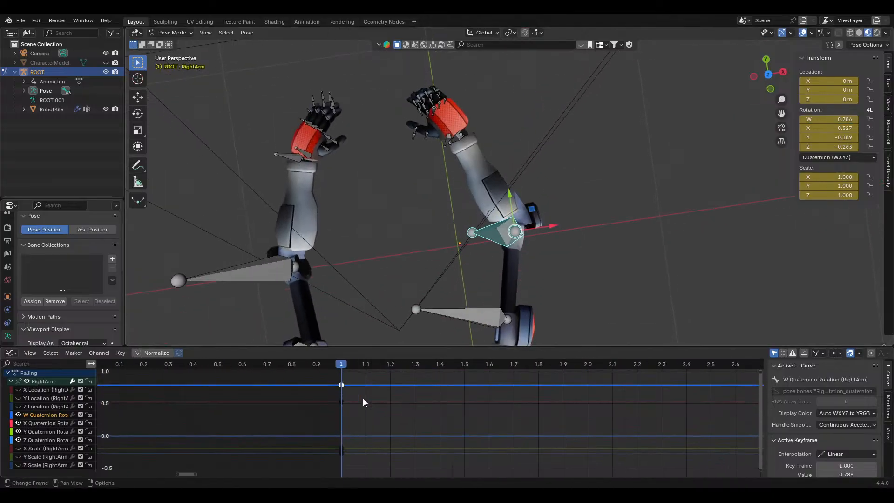
{"action": "left_click_drag", "start_coordinate": [334, 383], "coordinate": [346, 404]}
{"action": "key", "text": "ctrl+z"}
{"action": "key", "text": "ctrl+z"}
Try raising the RightArm bone's Z Quaternion Rotation keyframe at frame 1 by 0.5, and undo the change
{"action": "left_click", "coordinate": [334, 450]}
{"action": "key", "text": "ctrl+z"}
{"action": "left_click", "coordinate": [333, 456]}
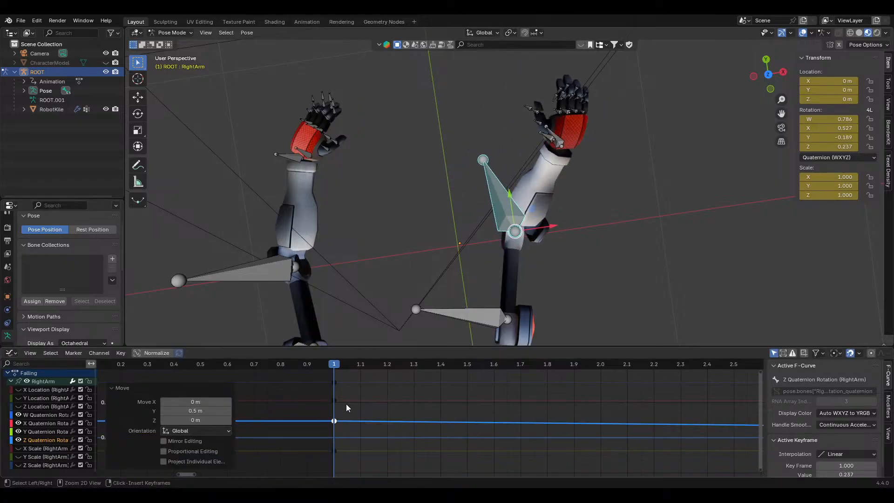
{"action": "key", "text": "ctrl+z"}
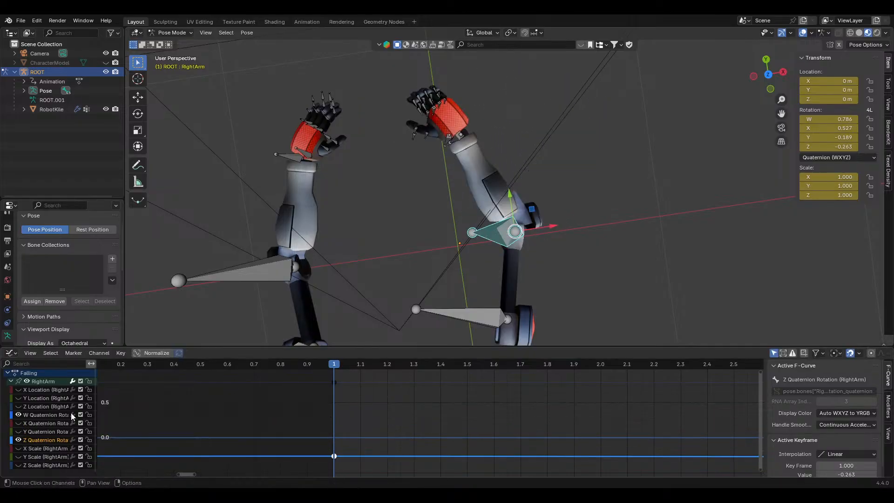
Try shifting all of the RightArm bone's W and Z Quaternion Rotation keyframes upward by about 0.15
{"action": "middle_click_drag", "start_coordinate": [488, 324], "coordinate": [396, 299]}
{"action": "scroll", "coordinate": [337, 422], "scroll_direction": "down", "scroll_amount": 12}
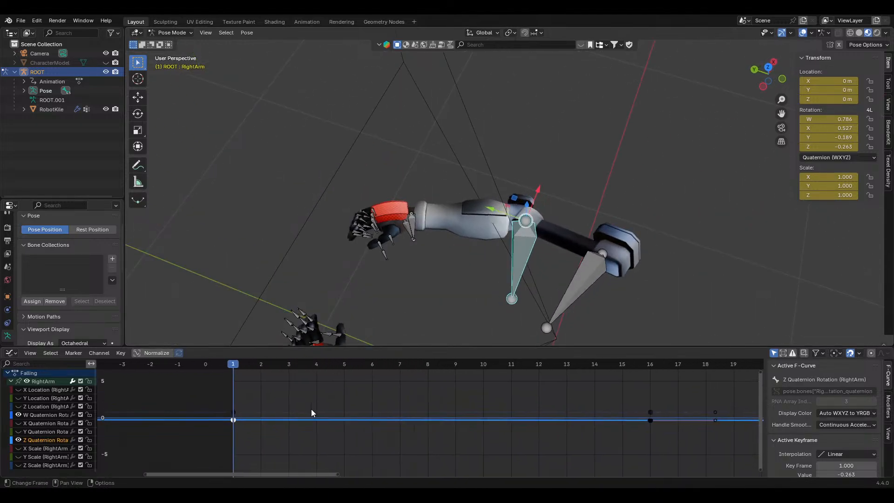
{"action": "scroll", "coordinate": [484, 414], "scroll_direction": "down", "scroll_amount": 4}
{"action": "middle_click_drag", "start_coordinate": [521, 413], "coordinate": [427, 409]}
{"action": "scroll", "coordinate": [514, 425], "scroll_direction": "down", "scroll_amount": 2}
{"action": "middle_click_drag", "start_coordinate": [533, 411], "coordinate": [392, 413]}
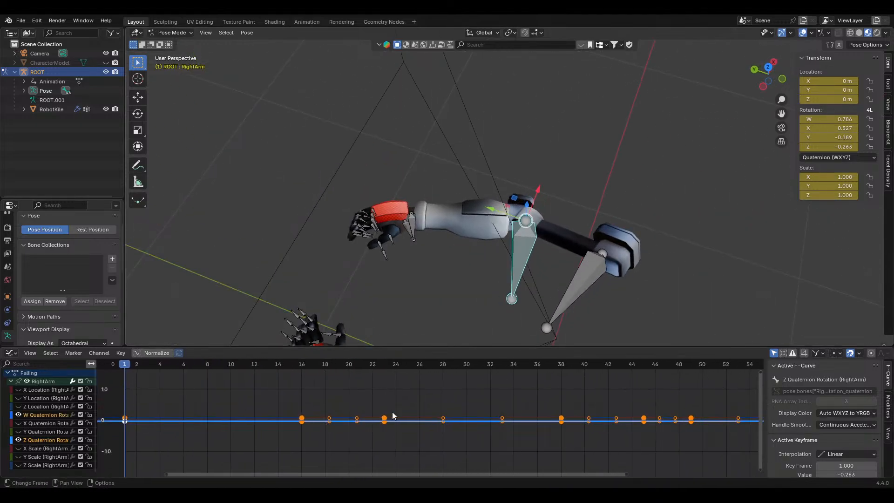
{"action": "key", "text": "g"}
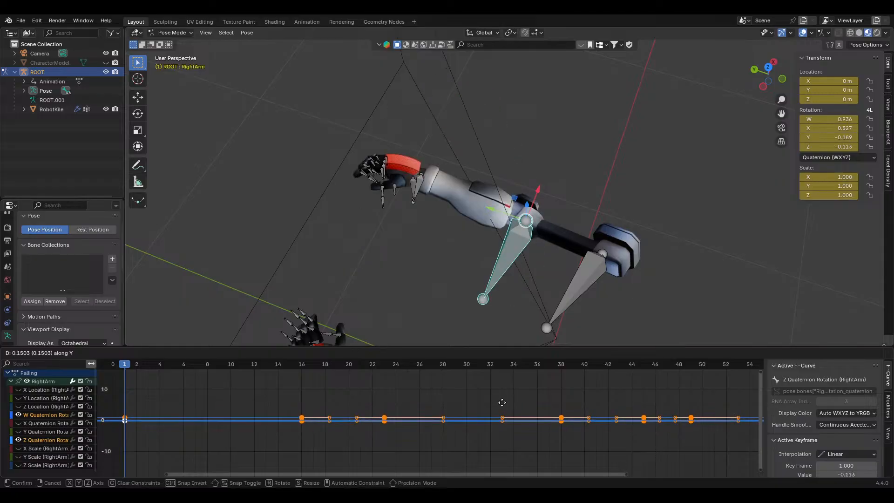
{"action": "left_click", "coordinate": [502, 402]}
Try rotating the RightArm bone's selected W and Z Quaternion Rotation keyframes in the graph
{"action": "middle_click_drag", "start_coordinate": [521, 266], "coordinate": [485, 314]}
{"action": "scroll", "coordinate": [503, 393], "scroll_direction": "up", "scroll_amount": 1}
{"action": "key", "text": "r"}
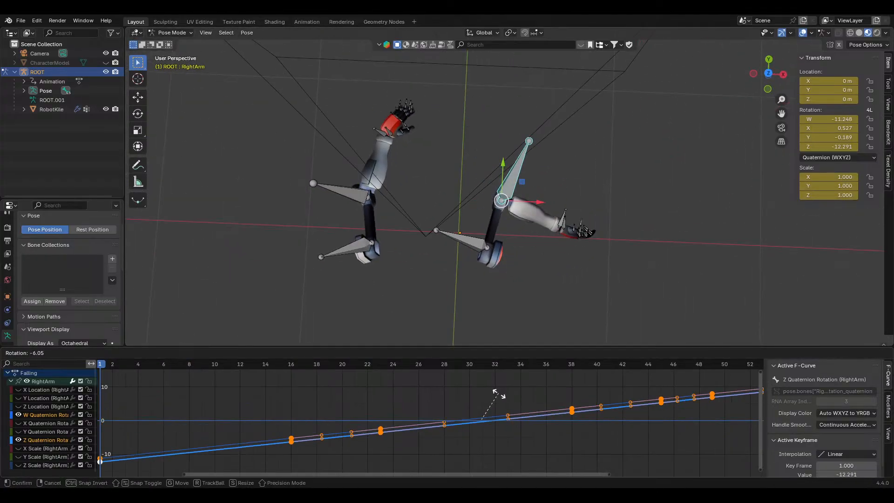
{"action": "key", "text": "Escape"}
{"action": "key", "text": "r"}
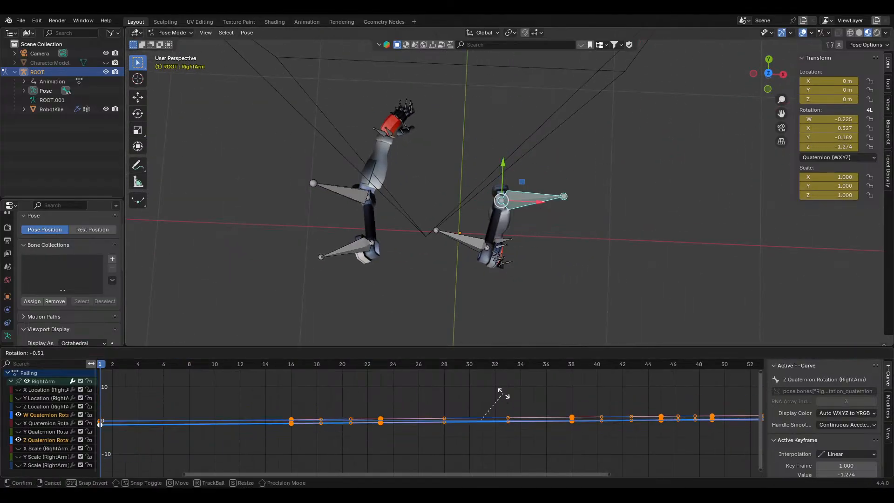
{"action": "key", "text": "Escape"}
Shift all of the RightArm bone's W and Z Quaternion Rotation keyframes vertically by about -0.139
{"action": "key", "text": "g"}
{"action": "key", "text": "y"}
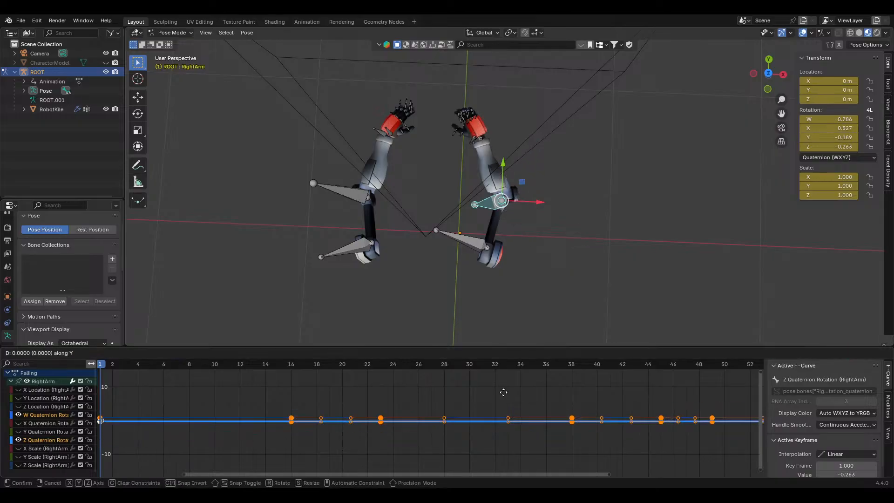
{"action": "key", "text": "minus"}
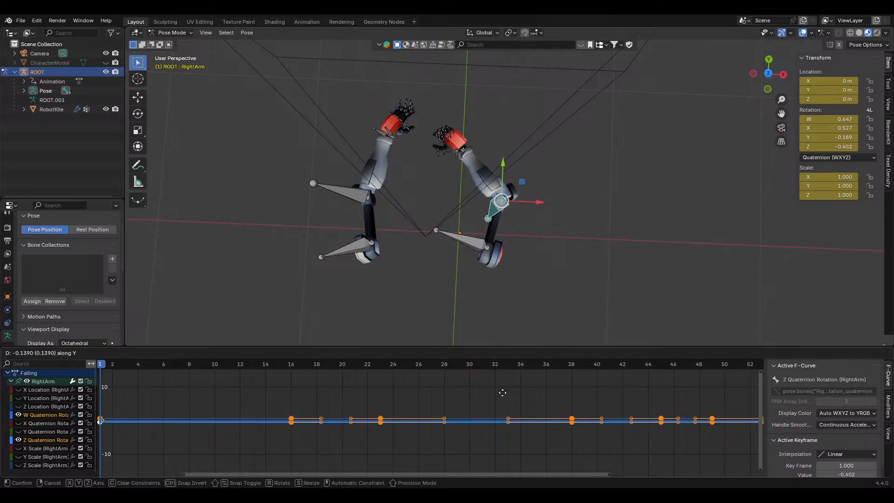
{"action": "key", "text": "Escape"}
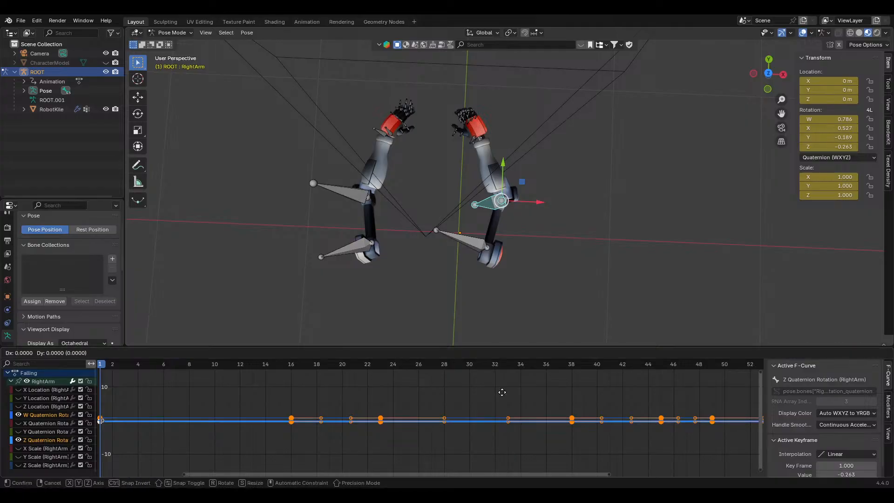
{"action": "key", "text": "g"}
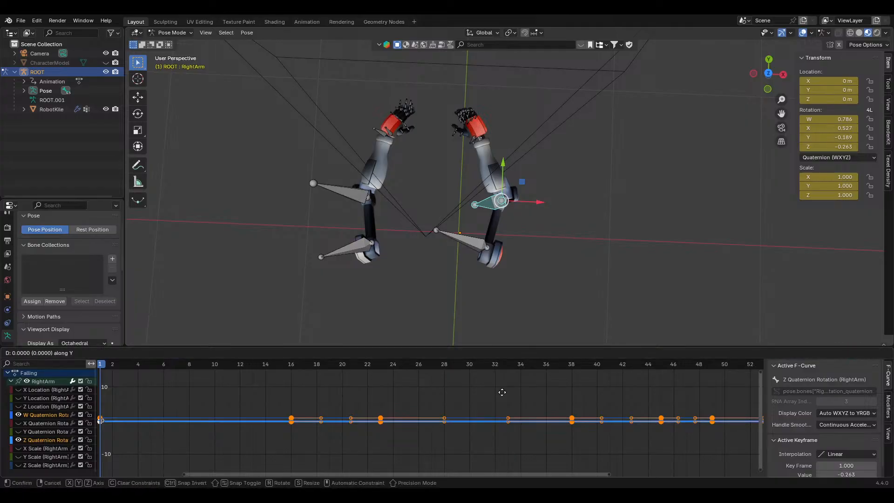
{"action": "left_click", "coordinate": [500, 393]}
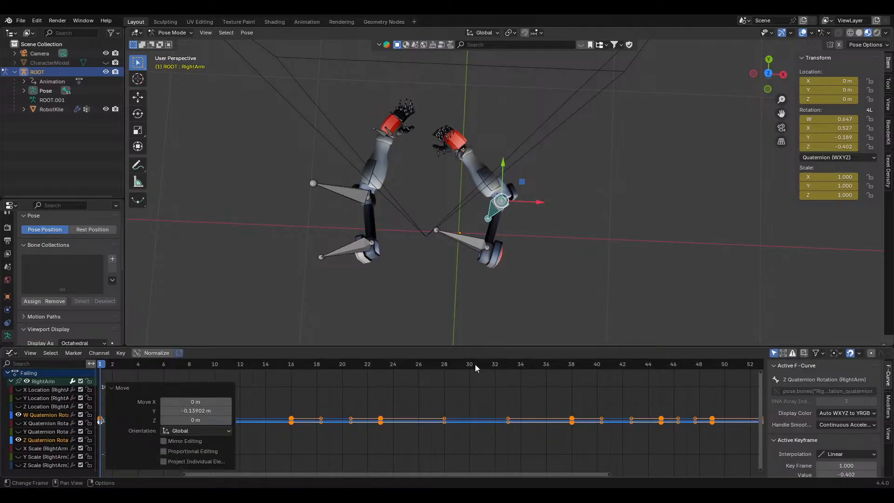
Select the RightUpperArm bone and try raising its W Quaternion Rotation keyframe at frame 19
{"action": "left_click", "coordinate": [476, 254]}
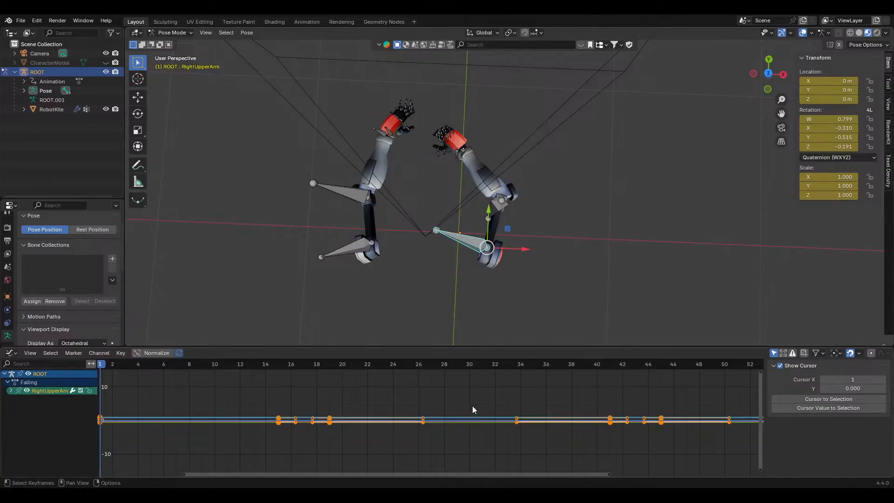
{"action": "left_click", "coordinate": [334, 416]}
{"action": "left_click_drag", "start_coordinate": [334, 416], "coordinate": [338, 395]}
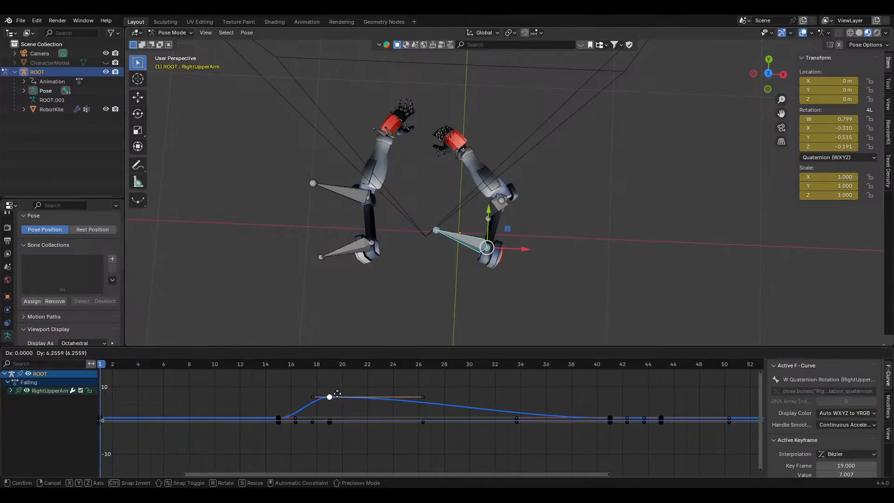
{"action": "left_click_drag", "start_coordinate": [423, 415], "coordinate": [477, 414]}
{"action": "key", "text": "ctrl+z"}
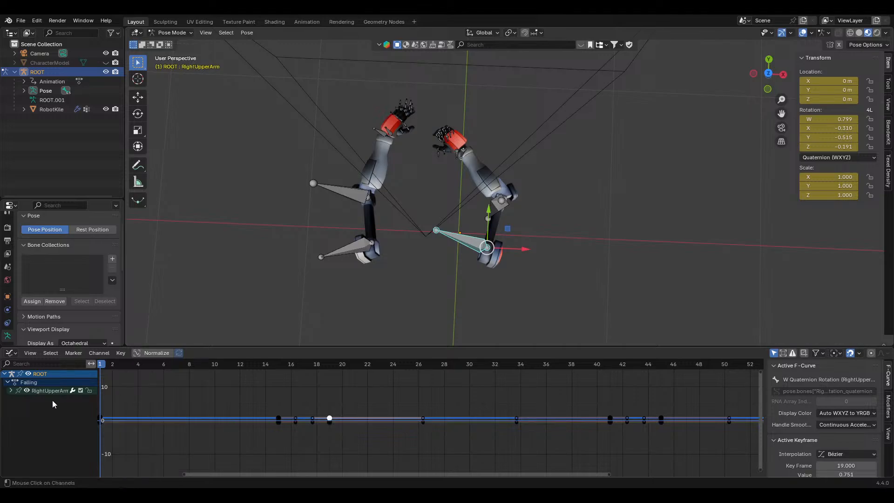
Expand the RightUpperArm bone's channels and show only its four quaternion rotation curves
{"action": "left_click", "coordinate": [11, 391]}
{"action": "left_click_drag", "start_coordinate": [19, 399], "coordinate": [18, 459]}
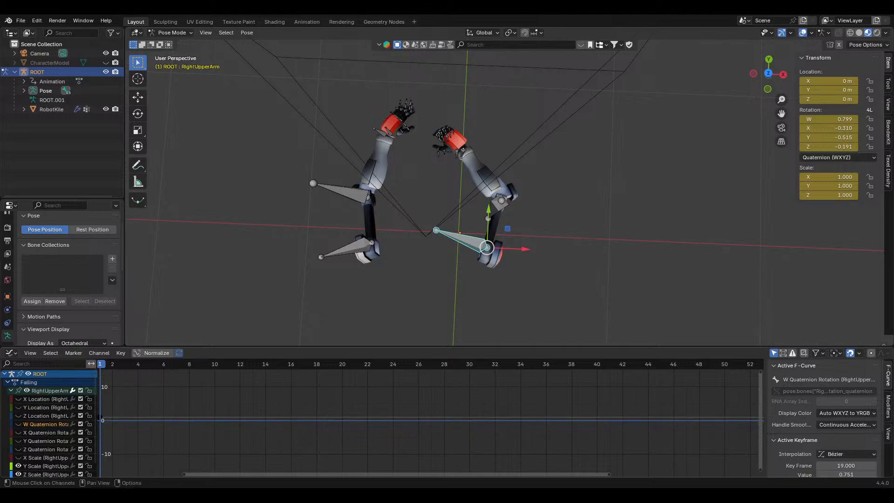
{"action": "scroll", "coordinate": [13, 458], "scroll_direction": "down", "scroll_amount": 1}
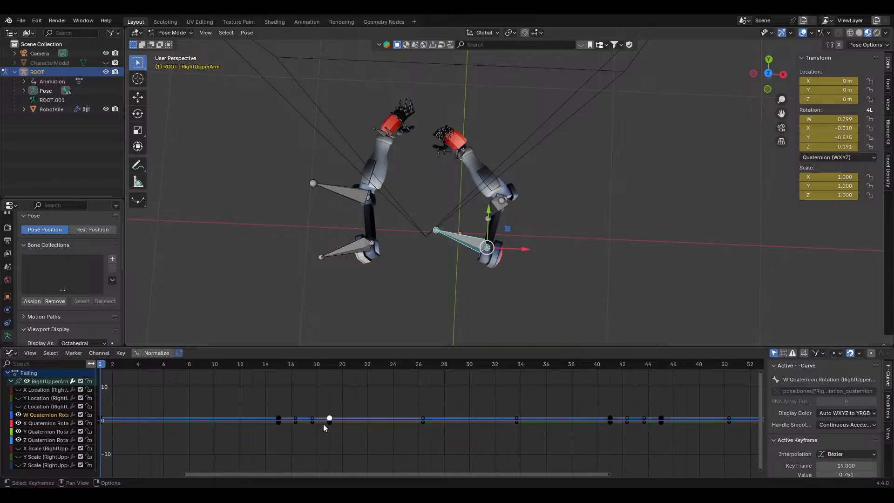
Try raising the RightUpperArm bone's W Quaternion Rotation keyframes at frames 19 and 1, undoing each change
{"action": "left_click_drag", "start_coordinate": [330, 418], "coordinate": [332, 383]}
{"action": "key", "text": "ctrl+z"}
{"action": "middle_click_drag", "start_coordinate": [340, 433], "coordinate": [507, 407]}
{"action": "scroll", "coordinate": [433, 415], "scroll_direction": "up", "scroll_amount": 2}
{"action": "left_click_drag", "start_coordinate": [242, 387], "coordinate": [242, 378]}
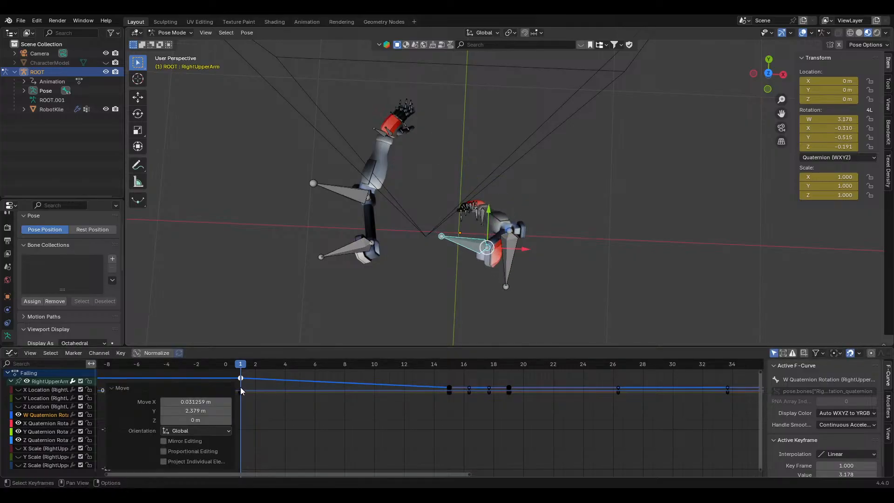
{"action": "middle_click_drag", "start_coordinate": [249, 406], "coordinate": [407, 426]}
{"action": "key", "text": "ctrl+z"}
Try lowering the RightUpperArm bone's W Quaternion Rotation keyframe at frame 1, and undo the change
{"action": "scroll", "coordinate": [400, 429], "scroll_direction": "up", "scroll_amount": 9}
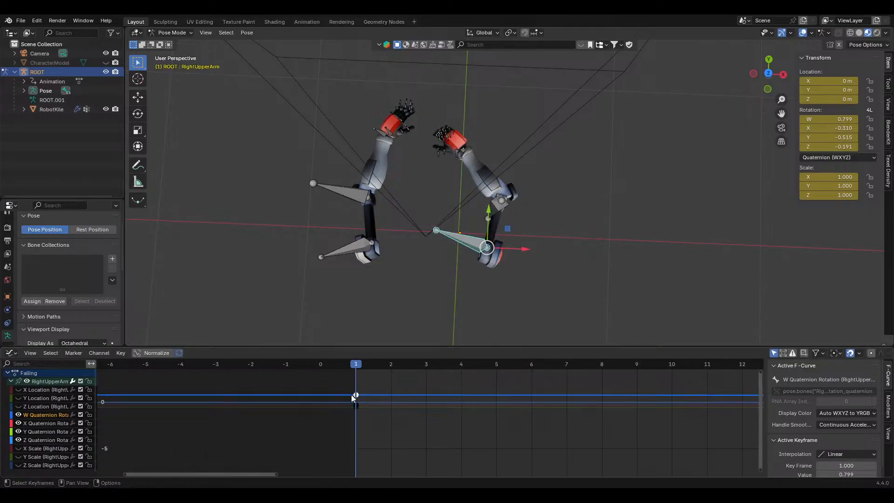
{"action": "left_click_drag", "start_coordinate": [354, 395], "coordinate": [357, 417]}
{"action": "key", "text": "ctrl+z"}
{"action": "key", "text": "ctrl+z"}
{"action": "key", "text": "ctrl+z"}
Try raising the RightUpperArm bone's Y Quaternion Rotation keyframe at frame 1, and undo the change
{"action": "scroll", "coordinate": [342, 426], "scroll_direction": "up", "scroll_amount": 9}
{"action": "middle_click_drag", "start_coordinate": [341, 426], "coordinate": [502, 468]}
{"action": "scroll", "coordinate": [449, 454], "scroll_direction": "up", "scroll_amount": 6}
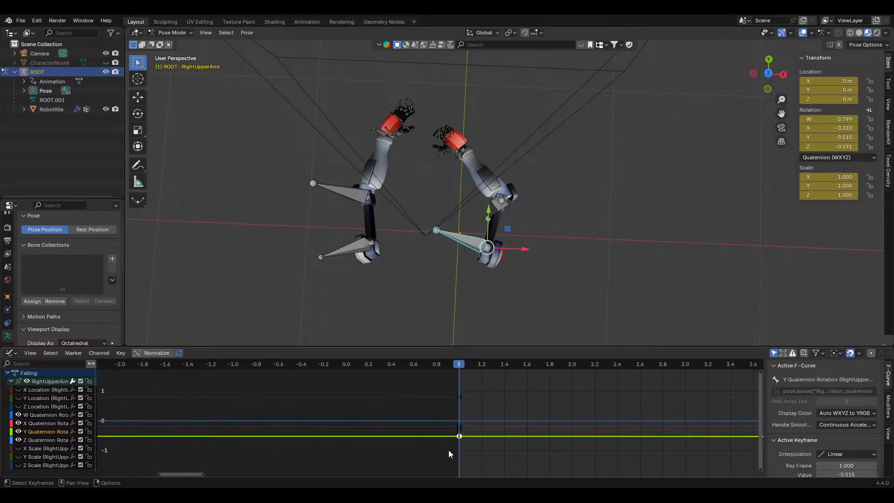
{"action": "scroll", "coordinate": [463, 442], "scroll_direction": "up", "scroll_amount": 3}
{"action": "mouse_move", "coordinate": [480, 429]}
{"action": "left_mouse_down"}
{"action": "mouse_move", "coordinate": [480, 412]}
{"action": "mouse_move", "coordinate": [480, 422]}
{"action": "left_mouse_up"}
{"action": "key", "text": "ctrl+z"}
Show only the RightUpperArm bone's Z Quaternion Rotation curve and try shifting all its keyframes vertically
{"action": "left_click_drag", "start_coordinate": [18, 432], "coordinate": [18, 415]}
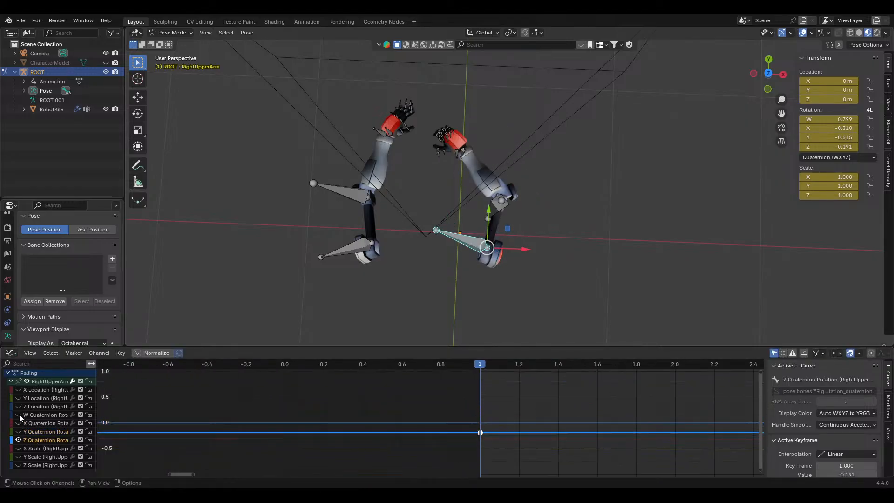
{"action": "scroll", "coordinate": [536, 428], "scroll_direction": "down", "scroll_amount": 20}
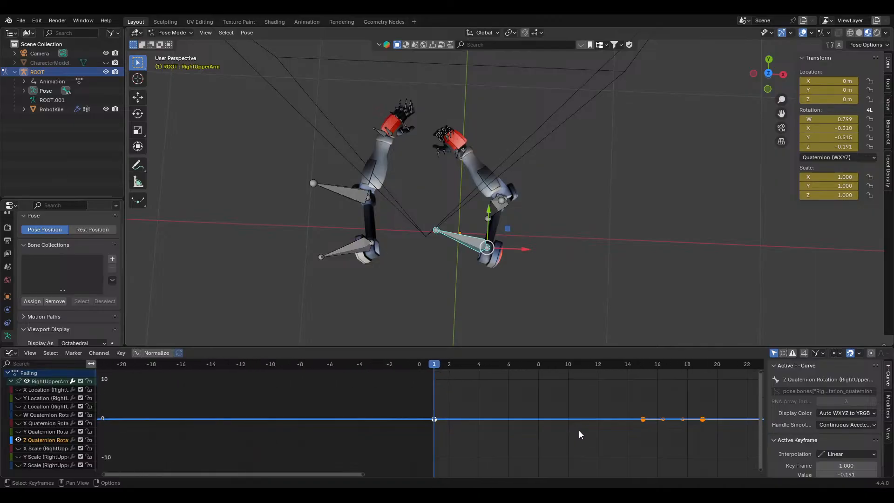
{"action": "middle_click_drag", "start_coordinate": [604, 425], "coordinate": [392, 426]}
{"action": "scroll", "coordinate": [479, 423], "scroll_direction": "up", "scroll_amount": 1}
{"action": "key", "text": "g"}
{"action": "key", "text": "y"}
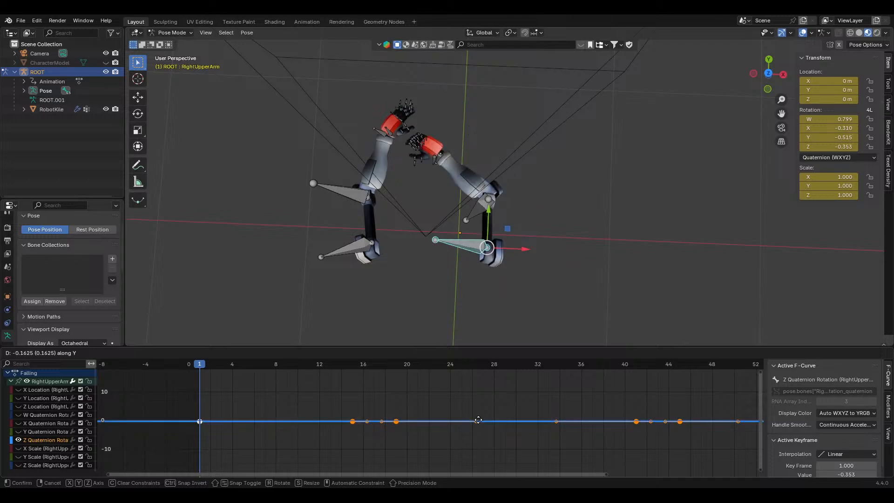
{"action": "left_click", "coordinate": [480, 423]}
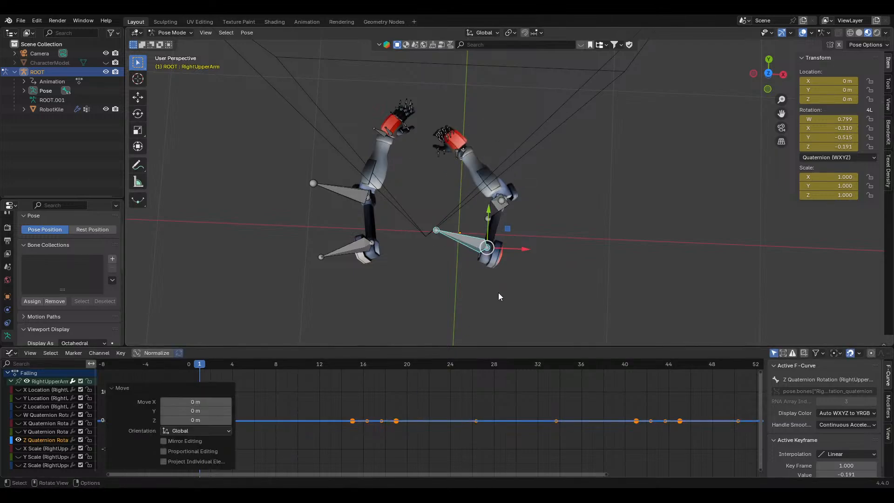
Play the Falling animation through the camera to check the arm positions, stopping at frame 22
{"action": "middle_click_drag", "start_coordinate": [498, 293], "coordinate": [564, 176]}
{"action": "key", "text": "space"}
{"action": "key", "text": "KP_0"}
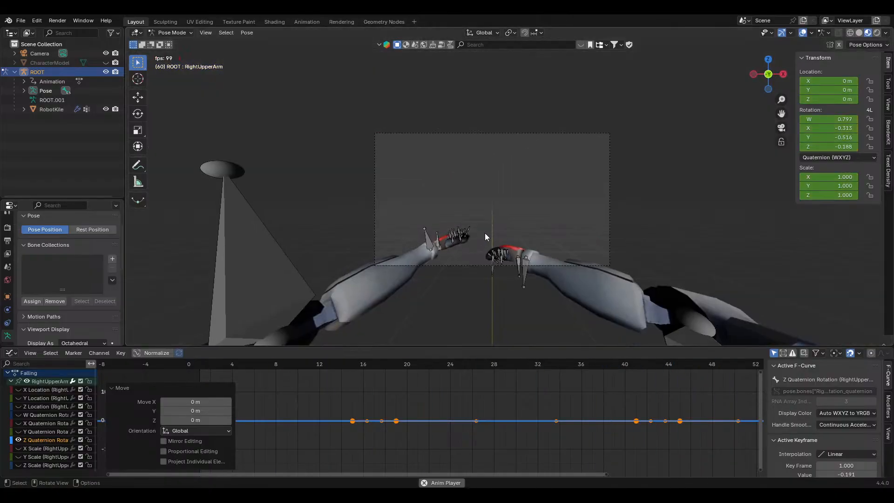
{"action": "scroll", "coordinate": [528, 267], "scroll_direction": "up", "scroll_amount": 2}
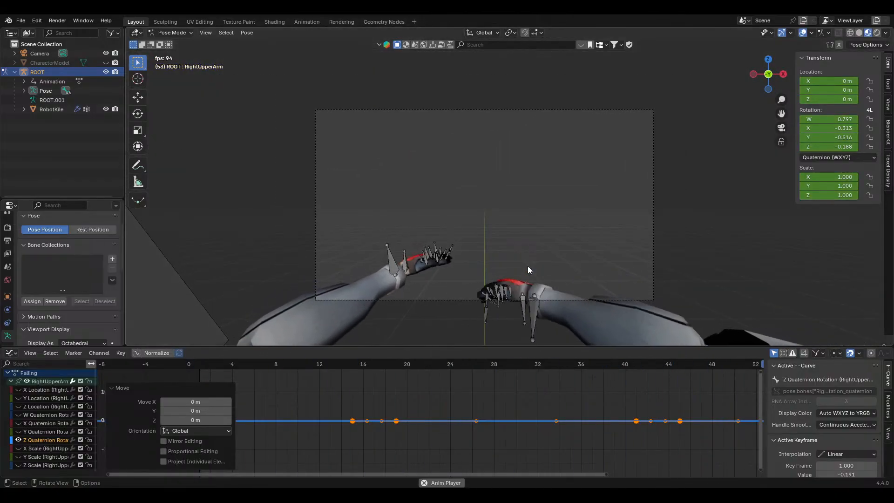
{"action": "key", "text": "space"}
{"action": "scroll", "coordinate": [527, 268], "scroll_direction": "down", "scroll_amount": 2}
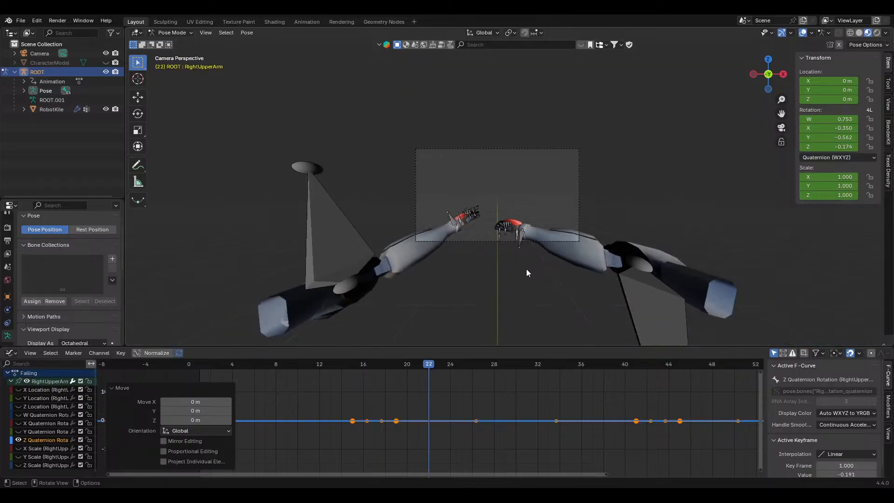
{"action": "middle_click_drag", "start_coordinate": [526, 269], "coordinate": [521, 323]}
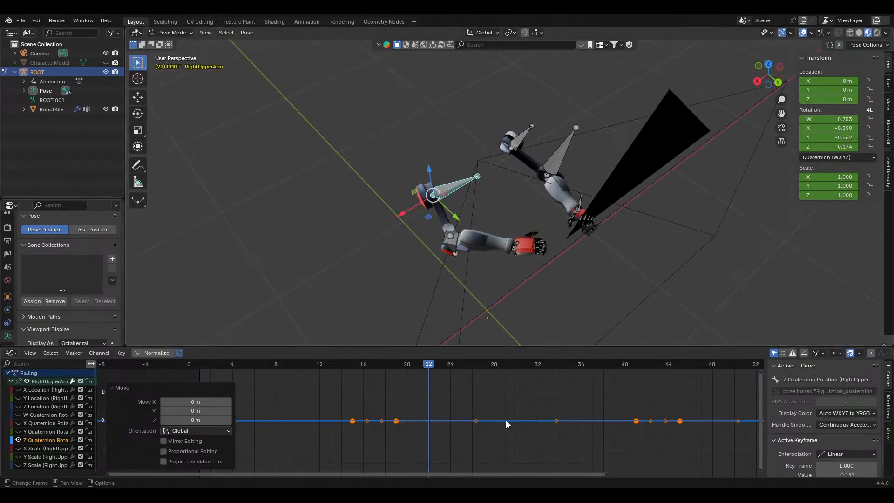
Shift all of the RightUpperArm bone's Z Quaternion Rotation keyframes upward by about 0.162
{"action": "key", "text": "g"}
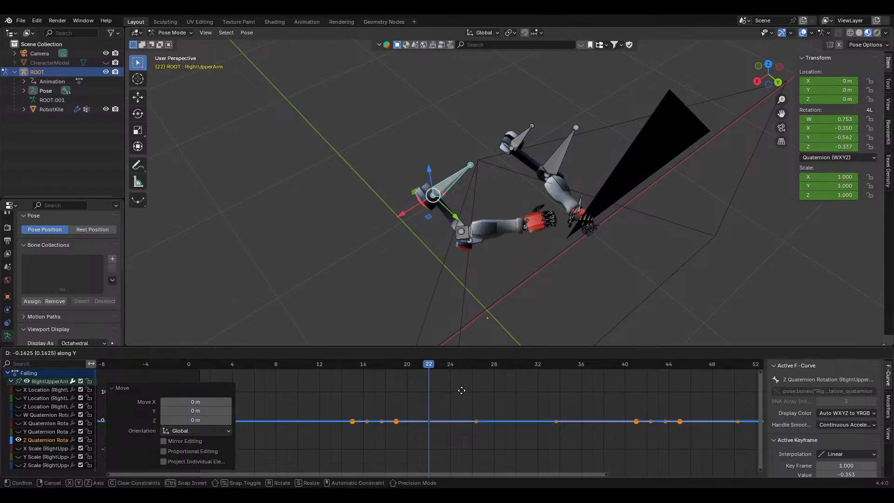
{"action": "right_click", "coordinate": [466, 390]}
{"action": "key", "text": "g"}
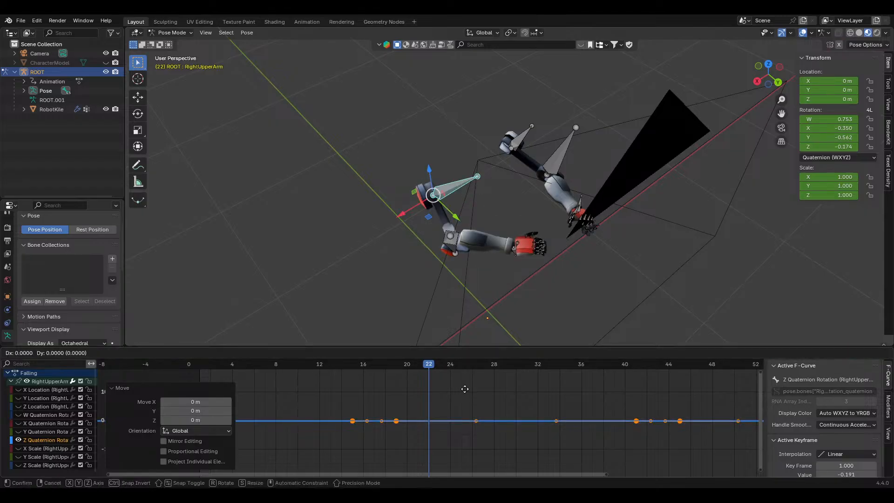
{"action": "left_click", "coordinate": [466, 389]}
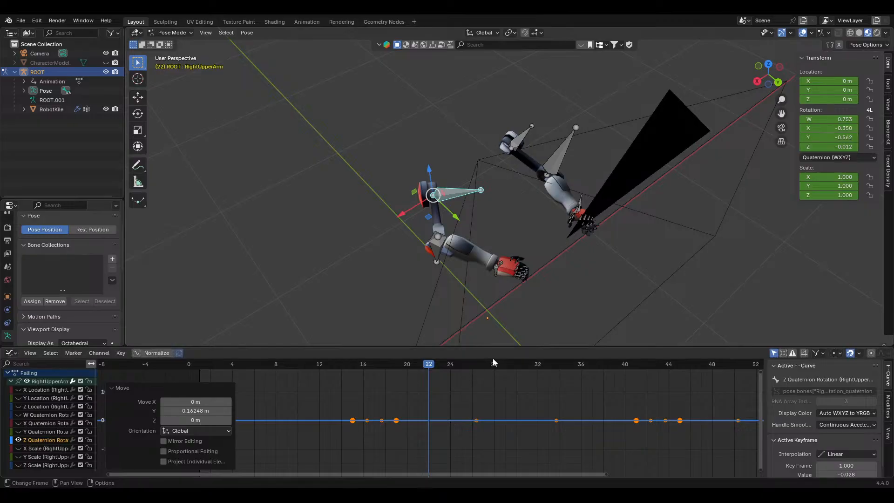
Show only the RightUpperArm bone's Y Quaternion Rotation curve and shift all its keyframes down by about 0.162
{"action": "middle_click_drag", "start_coordinate": [522, 326], "coordinate": [563, 333]}
{"action": "middle_click_drag", "start_coordinate": [553, 261], "coordinate": [496, 371]}
{"action": "key", "text": "g"}
{"action": "key", "text": "Escape"}
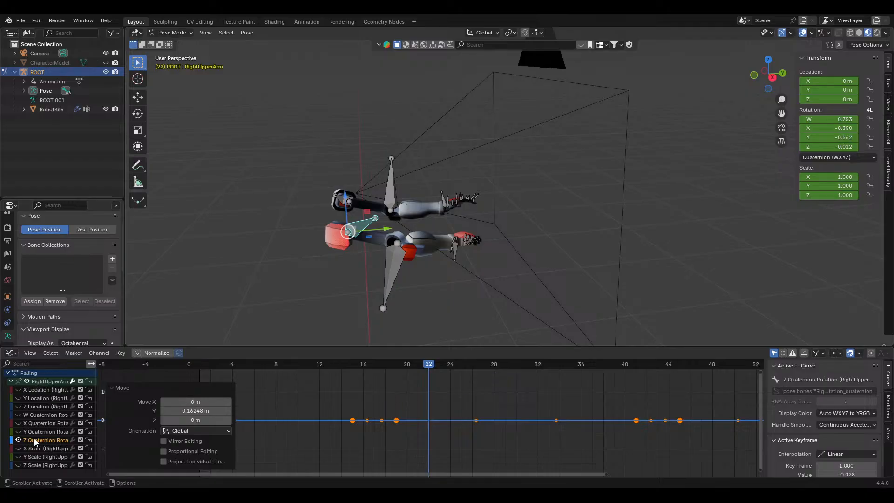
{"action": "left_click", "coordinate": [18, 431]}
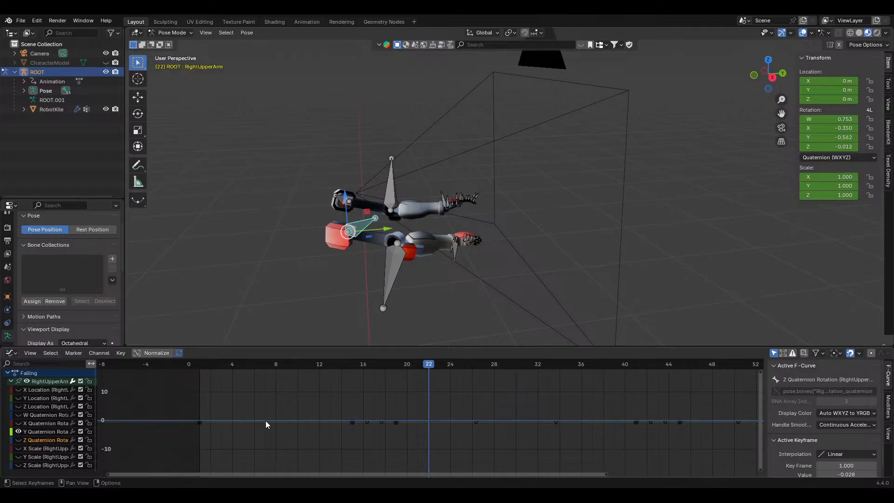
{"action": "left_click", "coordinate": [399, 421]}
{"action": "key", "text": "g"}
{"action": "right_click", "coordinate": [401, 424]}
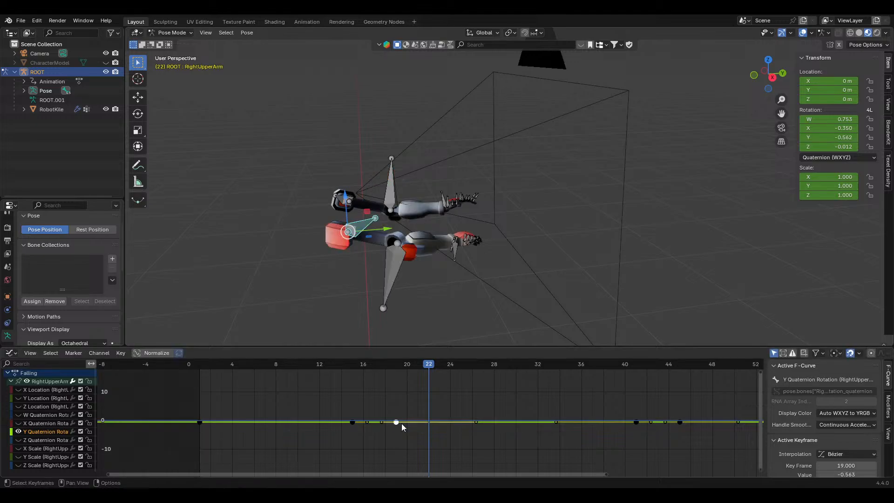
{"action": "key", "text": "a"}
{"action": "key", "text": "g"}
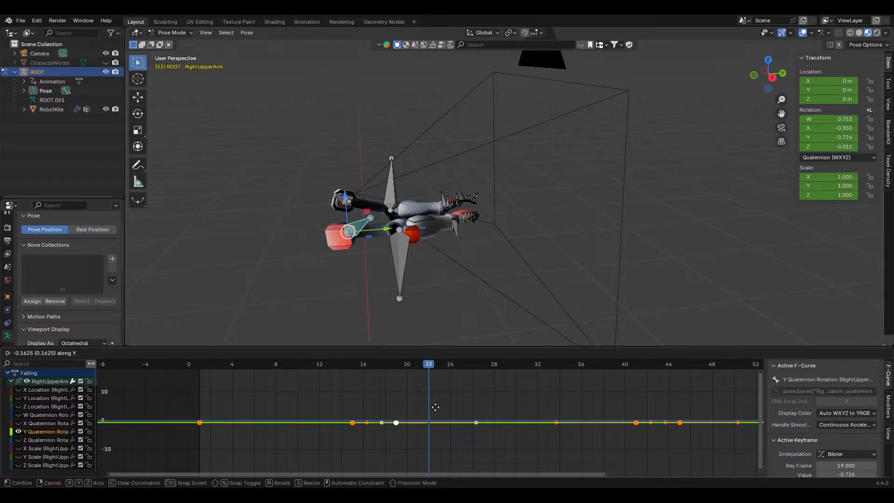
{"action": "left_click", "coordinate": [437, 408]}
Play the Falling animation from several angles and through the camera to check the arm positions, stopping at frame 35
{"action": "key", "text": "space"}
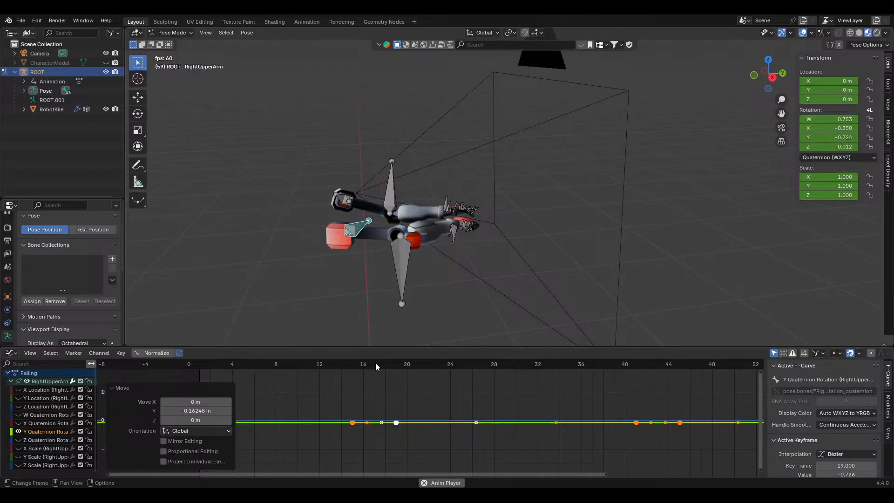
{"action": "middle_click_drag", "start_coordinate": [395, 317], "coordinate": [358, 270]}
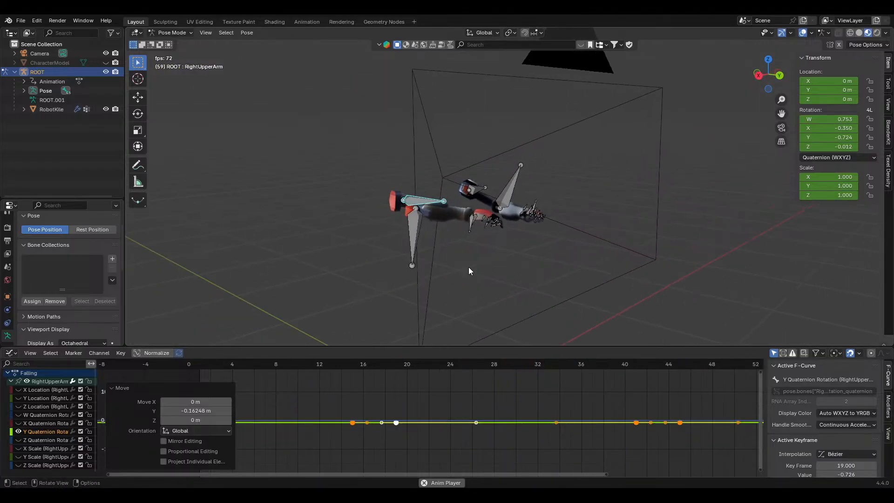
{"action": "middle_click_drag", "start_coordinate": [469, 270], "coordinate": [440, 241]}
{"action": "middle_click_drag", "start_coordinate": [577, 240], "coordinate": [440, 242], "text": "shift"}
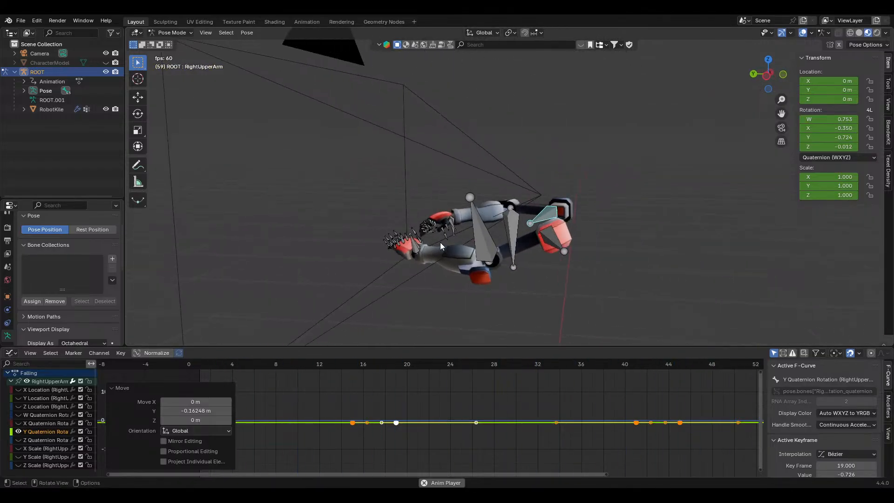
{"action": "scroll", "coordinate": [440, 243], "scroll_direction": "up", "scroll_amount": 5}
{"action": "middle_click_drag", "start_coordinate": [489, 267], "coordinate": [462, 273]}
{"action": "key", "text": "KP_0"}
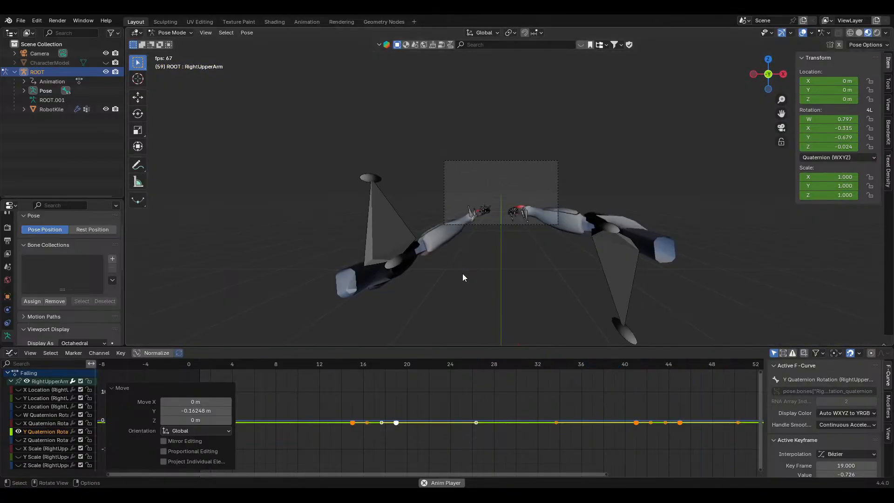
{"action": "scroll", "coordinate": [537, 241], "scroll_direction": "down", "scroll_amount": 3}
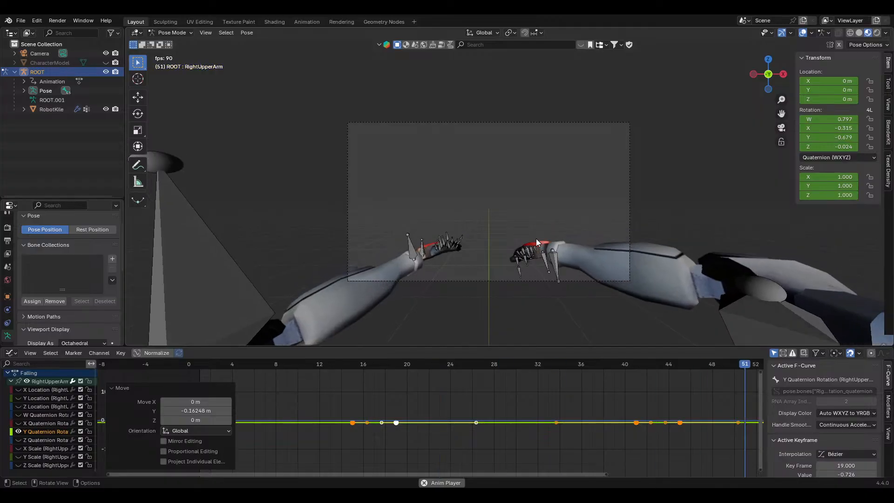
{"action": "key", "text": "space"}
{"action": "middle_click_drag", "start_coordinate": [613, 226], "coordinate": [574, 258]}
{"action": "key", "text": "KP_0"}
{"action": "key", "text": "space"}
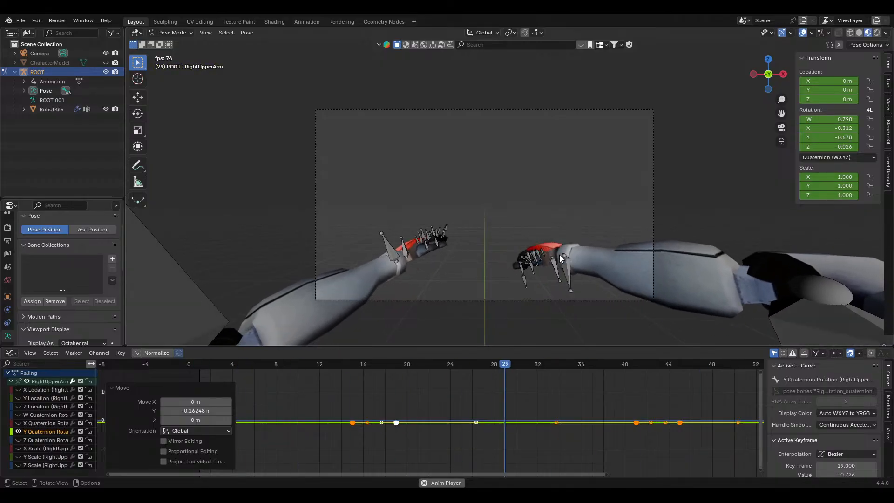
{"action": "key", "text": "space"}
Show only the LeftArm bone's W, X, Y and Z Quaternion Rotation curves and move the playhead to frame 25
{"action": "scroll", "coordinate": [448, 253], "scroll_direction": "down", "scroll_amount": 5}
{"action": "left_click", "coordinate": [376, 245]}
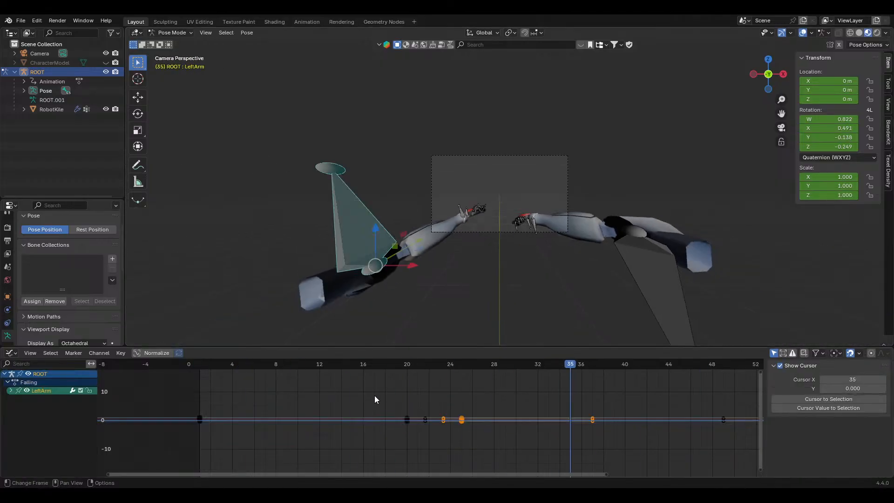
{"action": "left_click", "coordinate": [11, 391]}
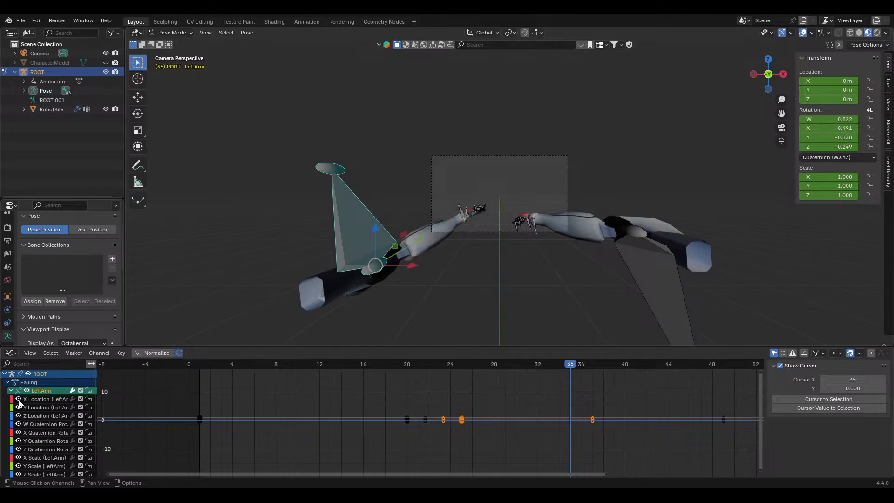
{"action": "left_click_drag", "start_coordinate": [17, 450], "coordinate": [16, 481]}
{"action": "scroll", "coordinate": [34, 450], "scroll_direction": "down", "scroll_amount": 2}
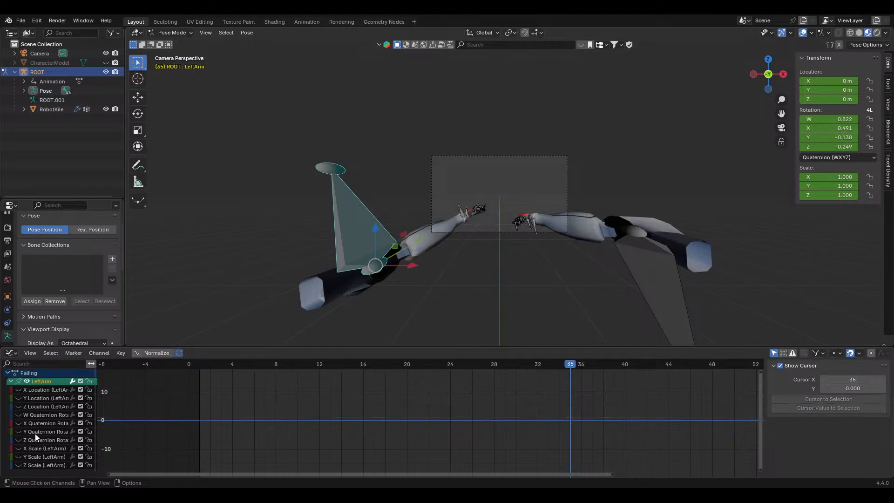
{"action": "left_click", "coordinate": [20, 430]}
{"action": "left_click", "coordinate": [19, 423]}
{"action": "left_click", "coordinate": [19, 415]}
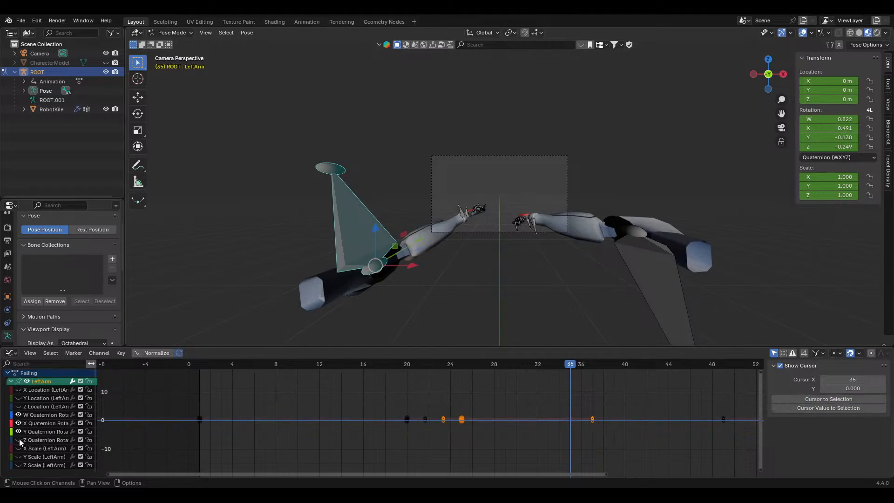
{"action": "left_click", "coordinate": [19, 440]}
{"action": "scroll", "coordinate": [432, 421], "scroll_direction": "up", "scroll_amount": 1}
{"action": "scroll", "coordinate": [504, 418], "scroll_direction": "up", "scroll_amount": 1}
{"action": "left_click", "coordinate": [469, 365]}
{"action": "scroll", "coordinate": [474, 416], "scroll_direction": "up", "scroll_amount": 8}
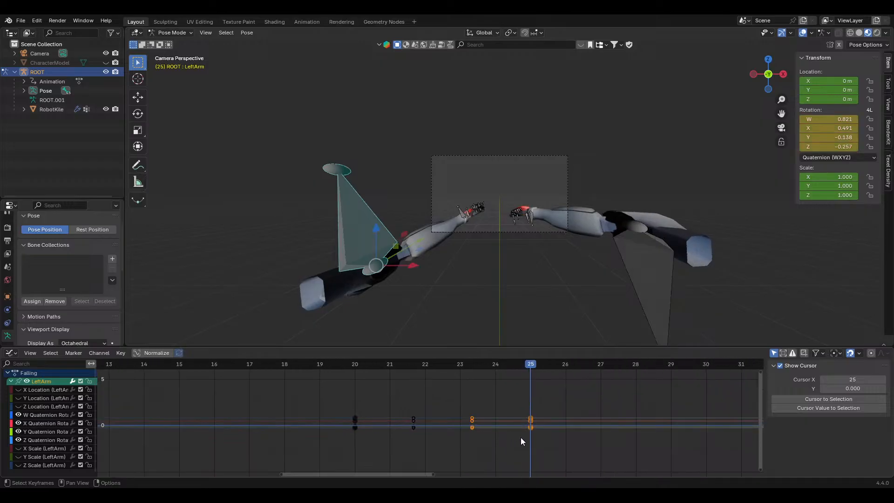
Try lowering the LeftArm bone's four Quaternion Rotation keyframes at frame 25 by about 0.287, and undo the change
{"action": "middle_click_drag", "start_coordinate": [521, 436], "coordinate": [409, 419]}
{"action": "scroll", "coordinate": [408, 418], "scroll_direction": "up", "scroll_amount": 8}
{"action": "scroll", "coordinate": [408, 418], "scroll_direction": "up", "scroll_amount": 7}
{"action": "middle_click_drag", "start_coordinate": [369, 377], "coordinate": [404, 439]}
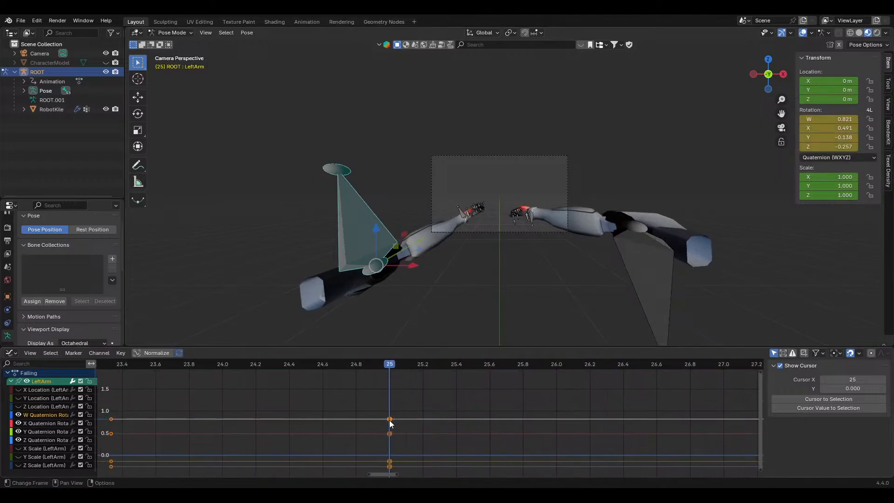
{"action": "mouse_move", "coordinate": [389, 421]}
{"action": "left_mouse_down"}
{"action": "mouse_move", "coordinate": [393, 411]}
{"action": "mouse_move", "coordinate": [399, 433]}
{"action": "left_mouse_up"}
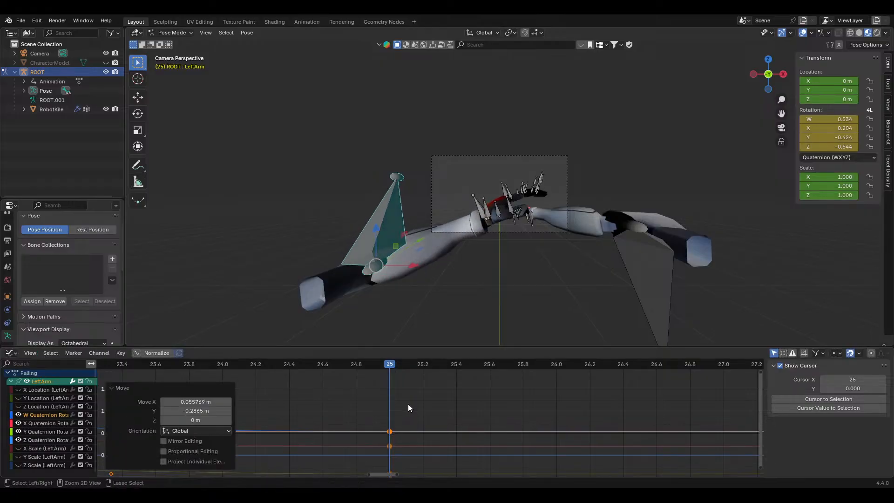
{"action": "key", "text": "ctrl+z"}
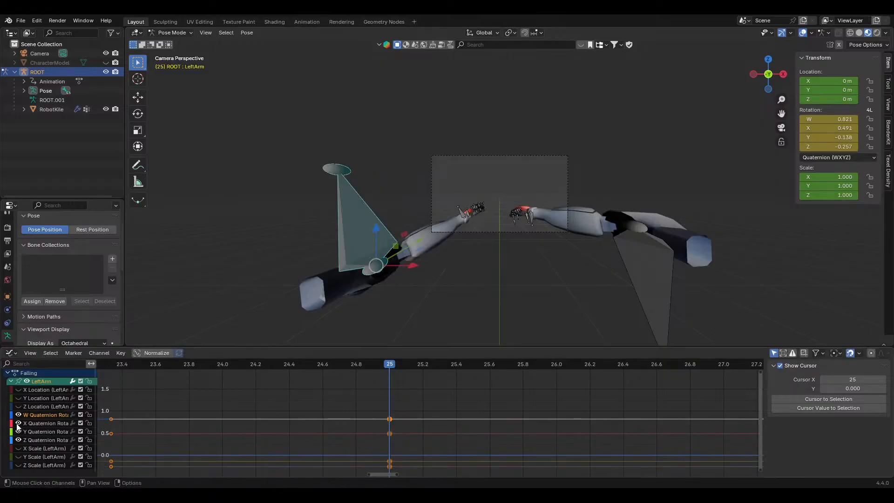
Show only the LeftArm bone's W Quaternion Rotation curve and select all its keyframes
{"action": "left_click", "coordinate": [67, 415]}
{"action": "scroll", "coordinate": [454, 433], "scroll_direction": "down", "scroll_amount": 7}
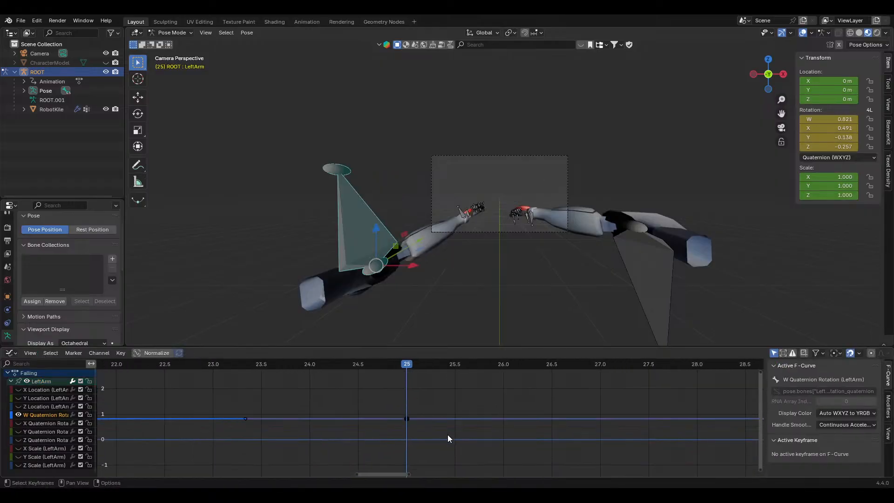
{"action": "key", "text": "a"}
{"action": "scroll", "coordinate": [462, 282], "scroll_direction": "down", "scroll_amount": 2}
{"action": "middle_click_drag", "start_coordinate": [461, 282], "coordinate": [514, 263]}
{"action": "scroll", "coordinate": [425, 287], "scroll_direction": "down", "scroll_amount": 5}
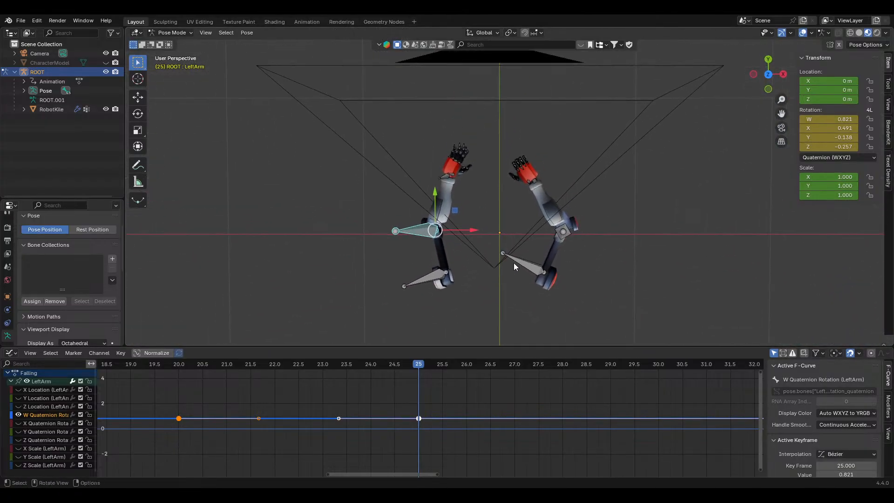
Try shifting all of the LeftArm bone's W Quaternion Rotation keyframes vertically
{"action": "key", "text": "g"}
{"action": "key", "text": "y"}
{"action": "key", "text": "Escape"}
{"action": "key", "text": "g"}
{"action": "key", "text": "y"}
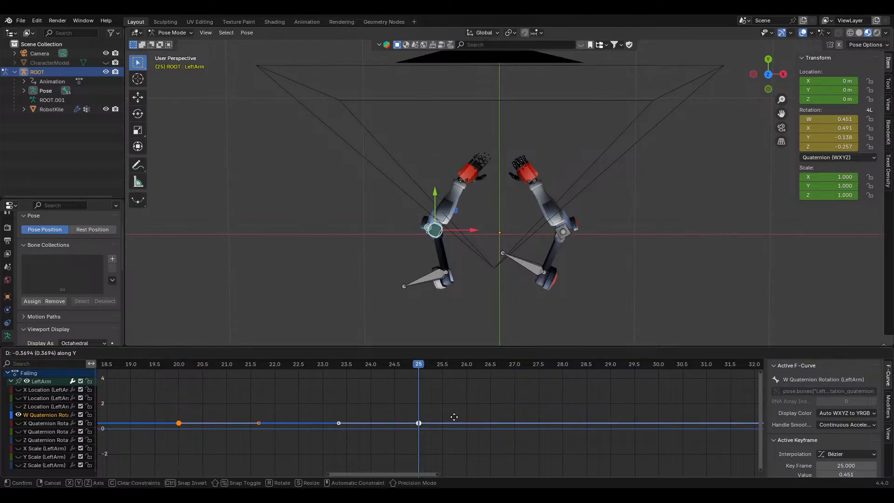
{"action": "key", "text": "Escape"}
Show the LeftArm bone's Z Quaternion Rotation curve too and shift all W and Z keyframes down by about 0.185
{"action": "left_click", "coordinate": [18, 440]}
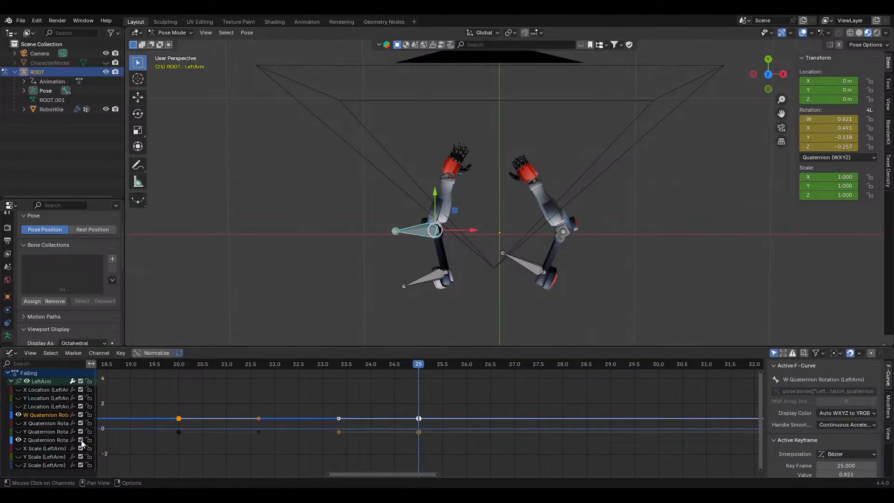
{"action": "key", "text": "g"}
{"action": "key", "text": "y"}
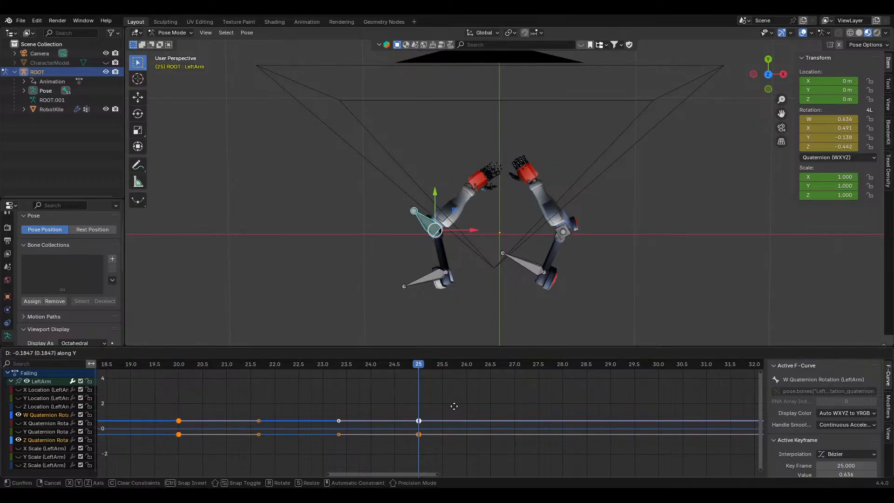
{"action": "left_click", "coordinate": [454, 406]}
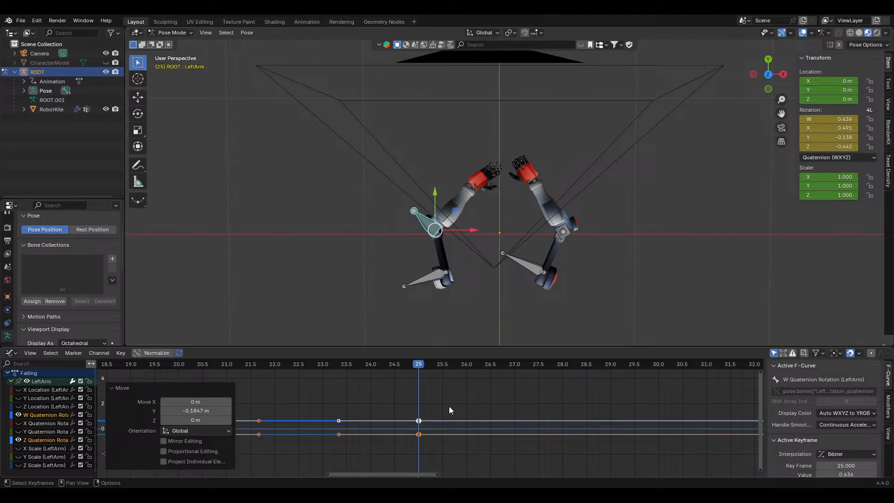
Select the LeftUpperArm bone and show only its Z Quaternion Rotation curve
{"action": "left_click", "coordinate": [423, 281]}
{"action": "left_click", "coordinate": [10, 390]}
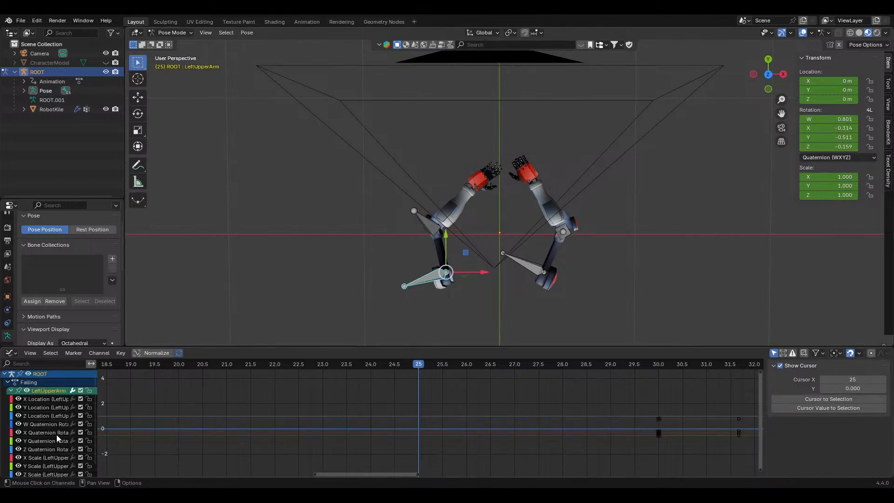
{"action": "scroll", "coordinate": [26, 412], "scroll_direction": "down", "scroll_amount": 1}
{"action": "left_click_drag", "start_coordinate": [18, 415], "coordinate": [21, 455]}
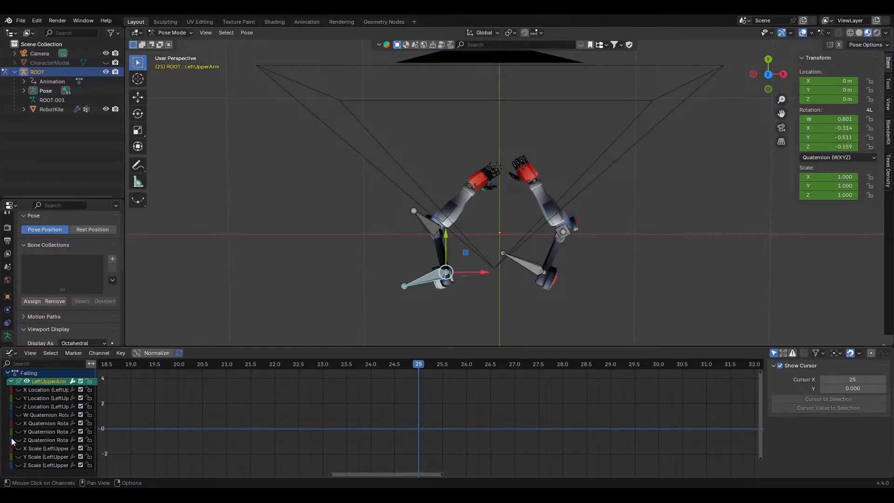
{"action": "left_click", "coordinate": [18, 440]}
Shift all of the LeftUpperArm bone's Z Quaternion Rotation keyframes up by about 0.185
{"action": "mouse_move", "coordinate": [659, 431]}
{"action": "left_mouse_down"}
{"action": "mouse_move", "coordinate": [660, 413]}
{"action": "mouse_move", "coordinate": [662, 438]}
{"action": "left_mouse_up"}
{"action": "right_click", "coordinate": [662, 438]}
{"action": "key", "text": "a"}
{"action": "key", "text": "g"}
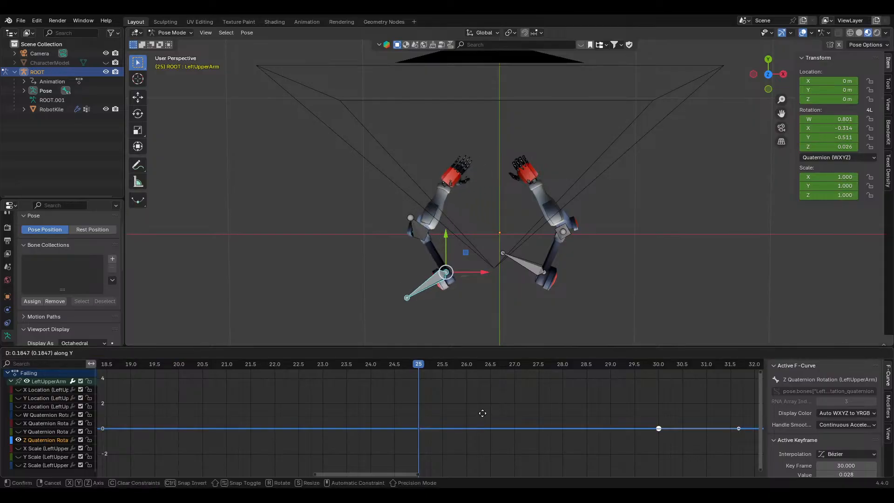
{"action": "left_click", "coordinate": [473, 414]}
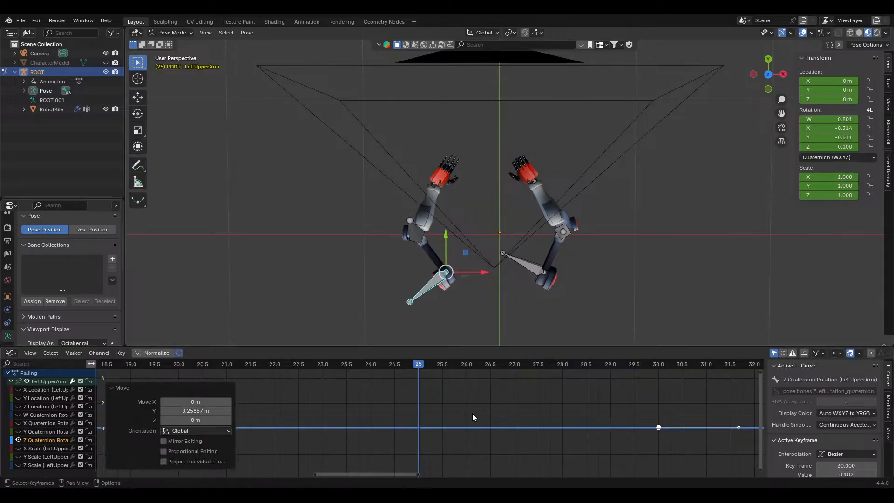
{"action": "key", "text": "g"}
{"action": "key", "text": "y"}
{"action": "left_click", "coordinate": [508, 388]}
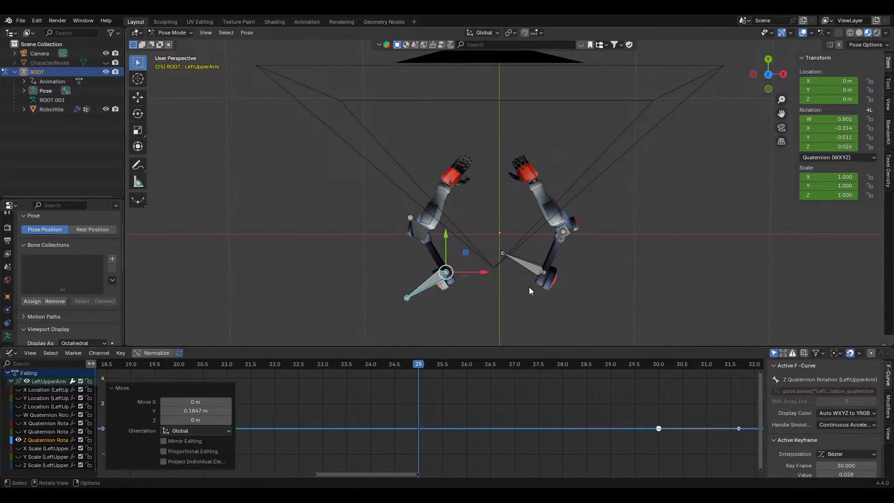
Look through the camera and try shifting the LeftUpperArm bone's X Quaternion Rotation keyframes vertically
{"action": "key", "text": "KP_0"}
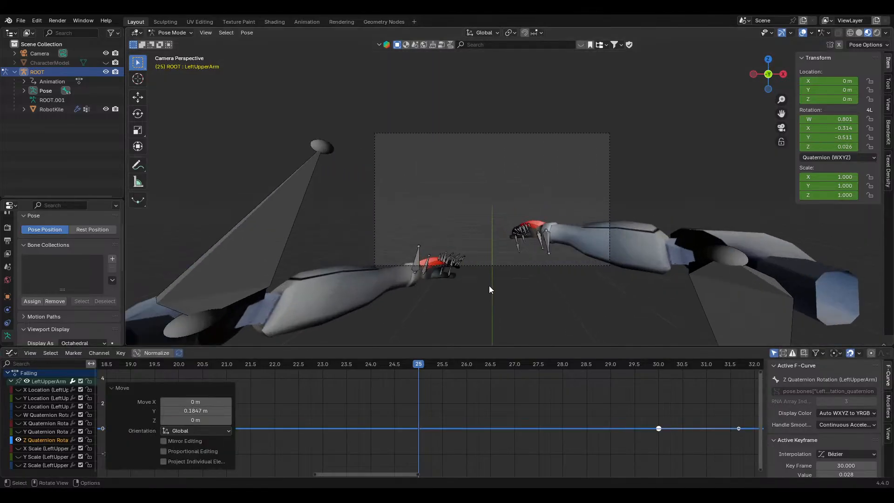
{"action": "left_click", "coordinate": [18, 424]}
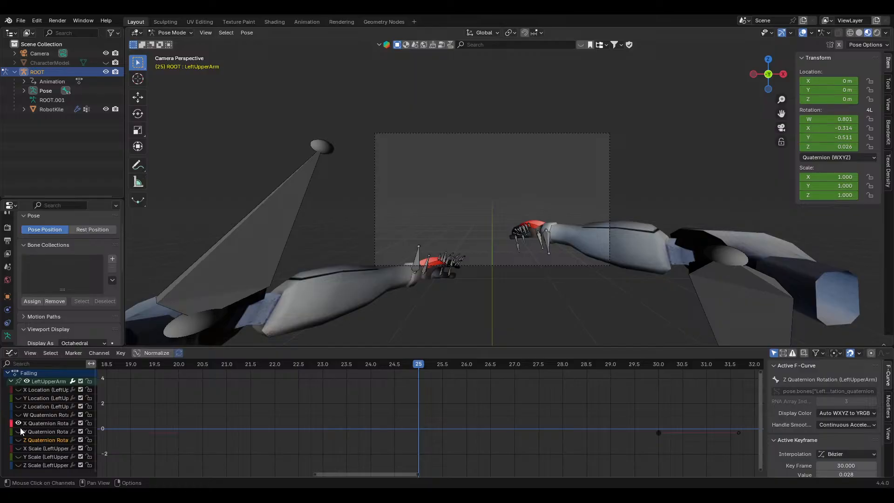
{"action": "left_click", "coordinate": [534, 434]}
{"action": "key", "text": "g"}
{"action": "key", "text": "y"}
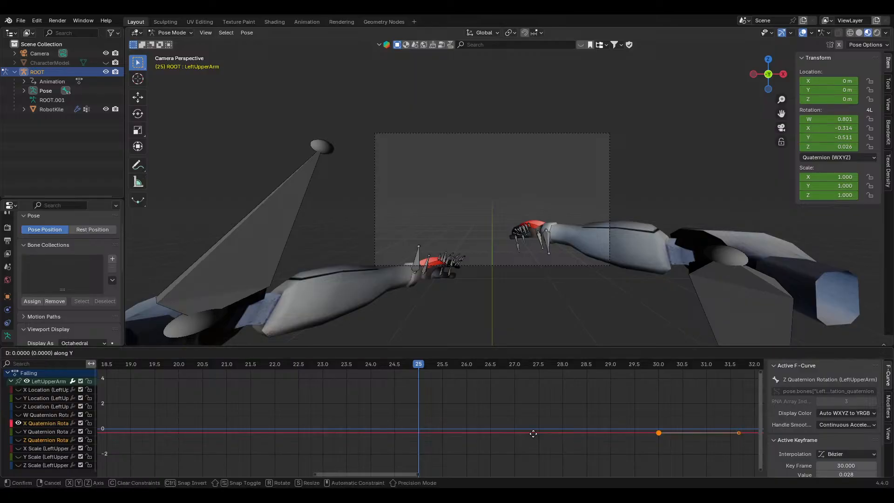
{"action": "left_click", "coordinate": [538, 441]}
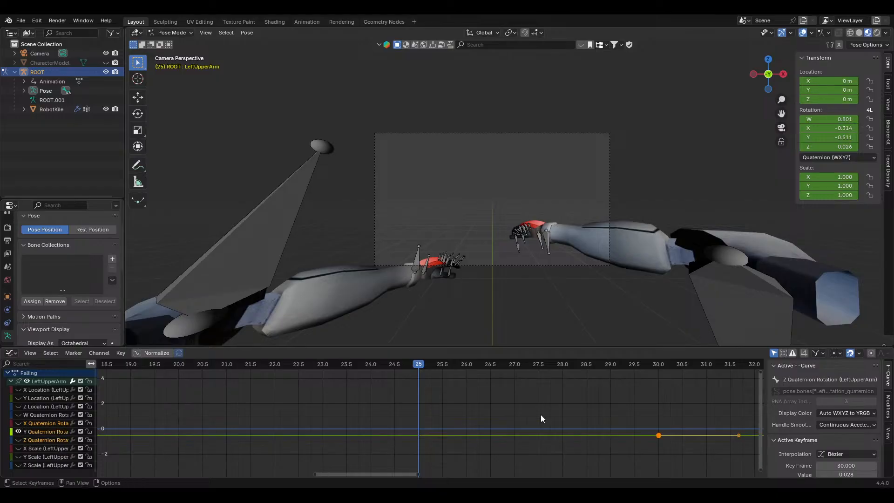
Show only the LeftUpperArm bone's Y Quaternion Rotation curve and shift all its keyframes down by about 0.222
{"action": "key", "text": "g"}
{"action": "key", "text": "y"}
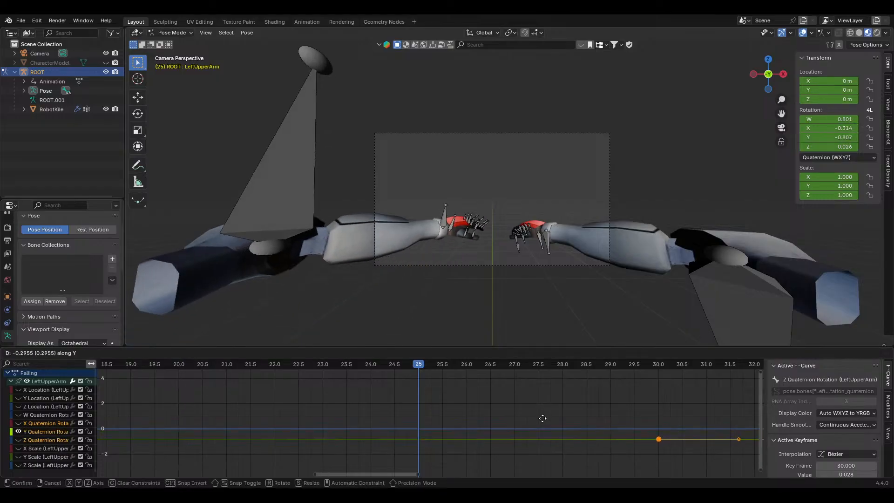
{"action": "left_click", "coordinate": [545, 420]}
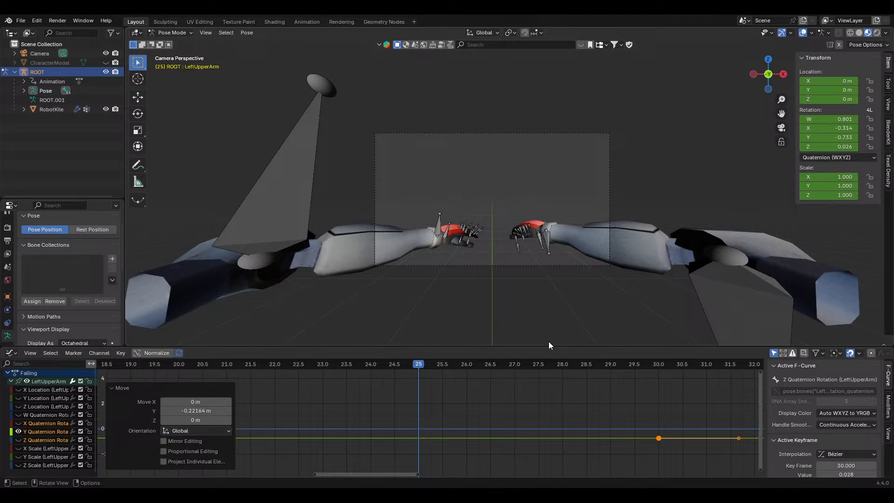
Play back the Falling animation through the camera view and save the file
{"action": "key", "text": "space"}
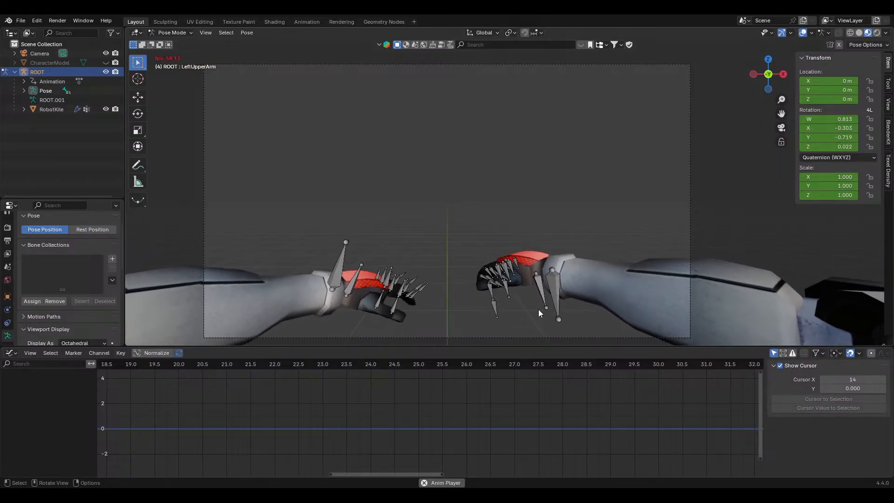
{"action": "key", "text": "Escape"}
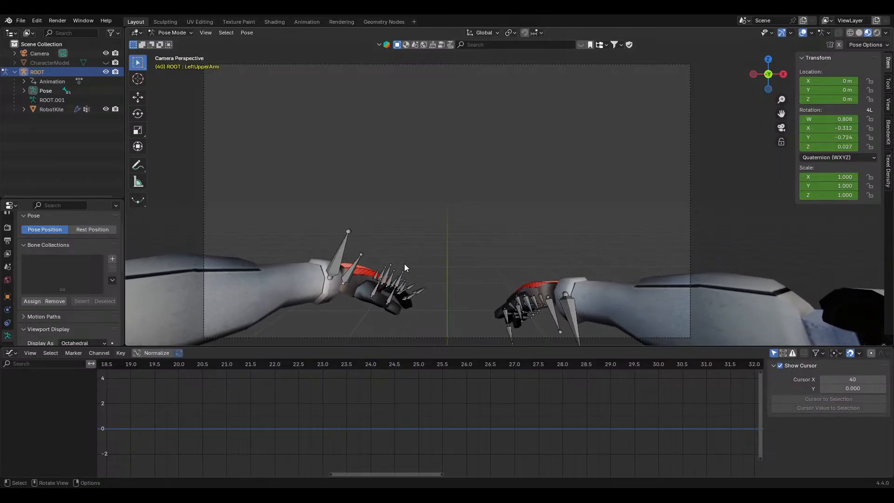
{"action": "key", "text": "ctrl+s"}
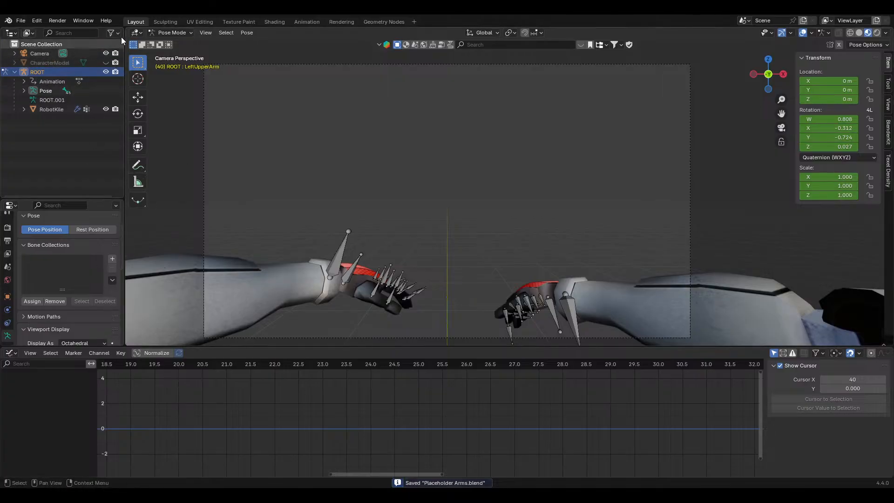
Switch the rig to Object Mode and assign the JumpAction action to it in the Action Editor
{"action": "left_click", "coordinate": [176, 43]}
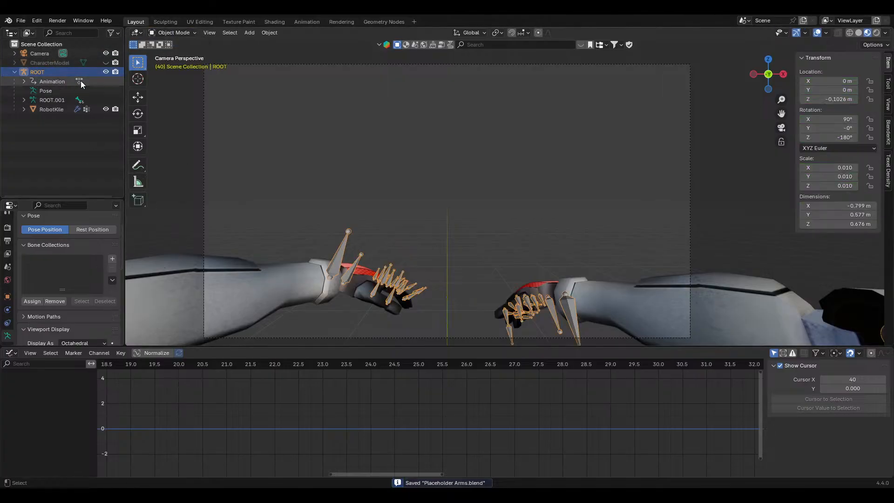
{"action": "left_click", "coordinate": [8, 355]}
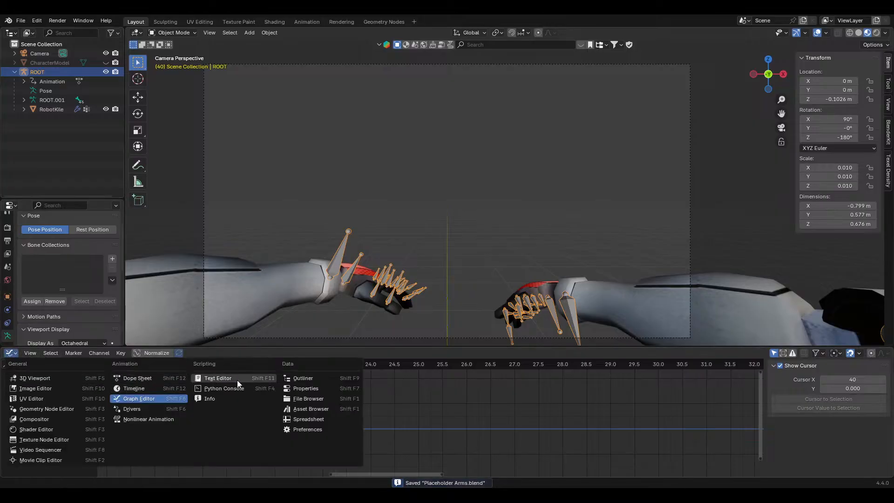
{"action": "left_click", "coordinate": [145, 377]}
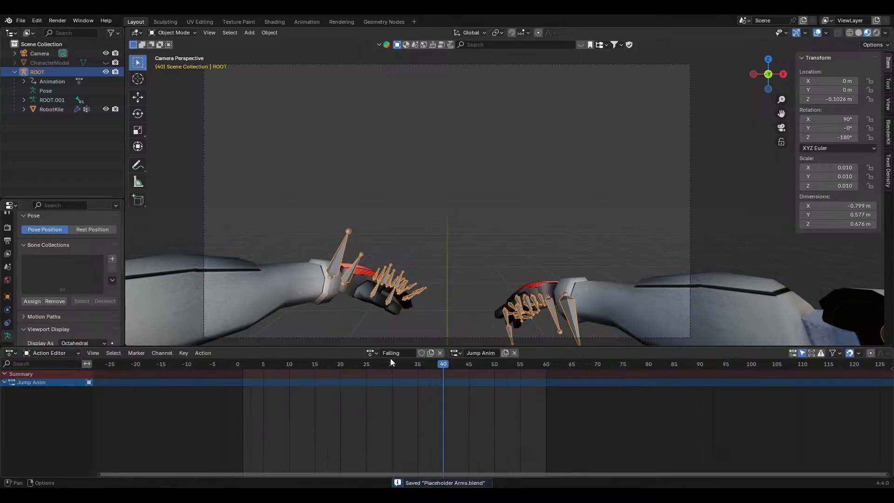
{"action": "left_click", "coordinate": [462, 353]}
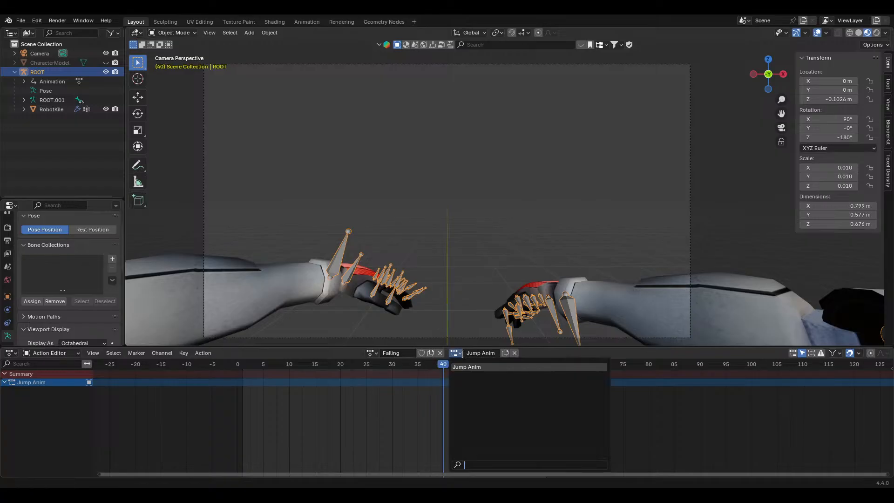
{"action": "left_click", "coordinate": [371, 353]}
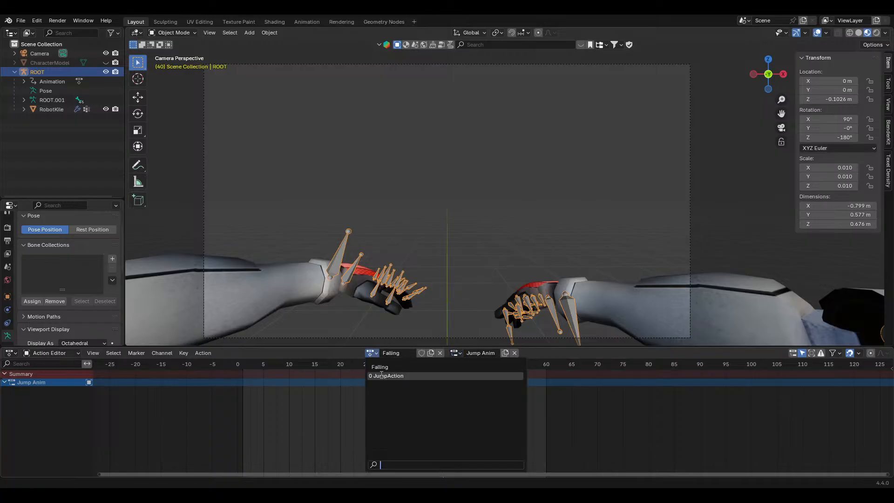
{"action": "left_click", "coordinate": [379, 375]}
Play and scrub through JumpAction to review how both arms move in the camera view
{"action": "left_click_drag", "start_coordinate": [363, 368], "coordinate": [331, 384]}
{"action": "key", "text": "space"}
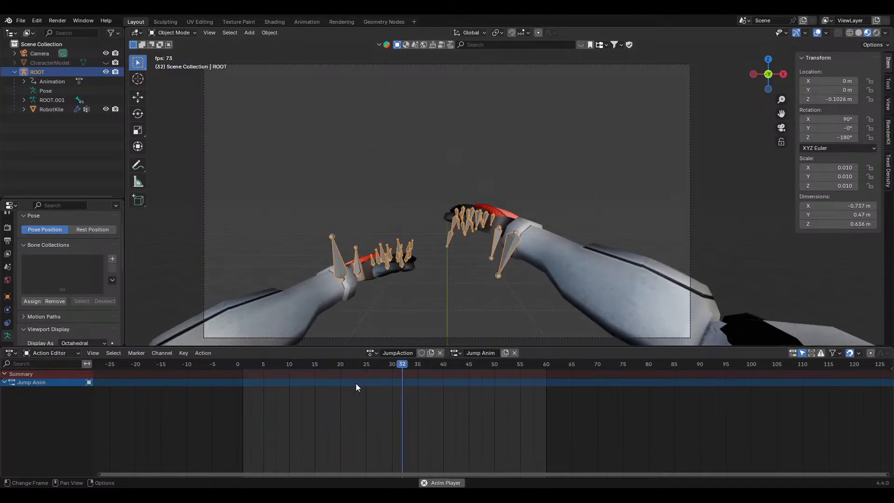
{"action": "key", "text": "space"}
{"action": "left_click", "coordinate": [385, 367]}
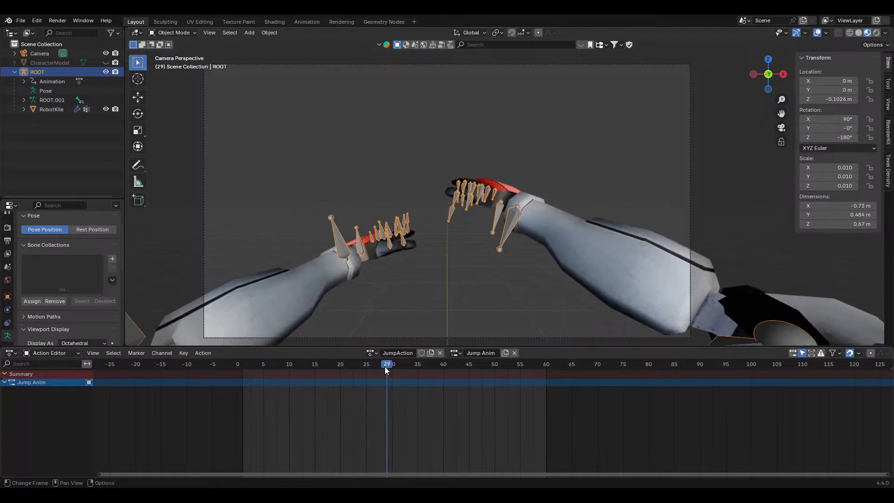
{"action": "left_click_drag", "start_coordinate": [384, 367], "coordinate": [449, 371]}
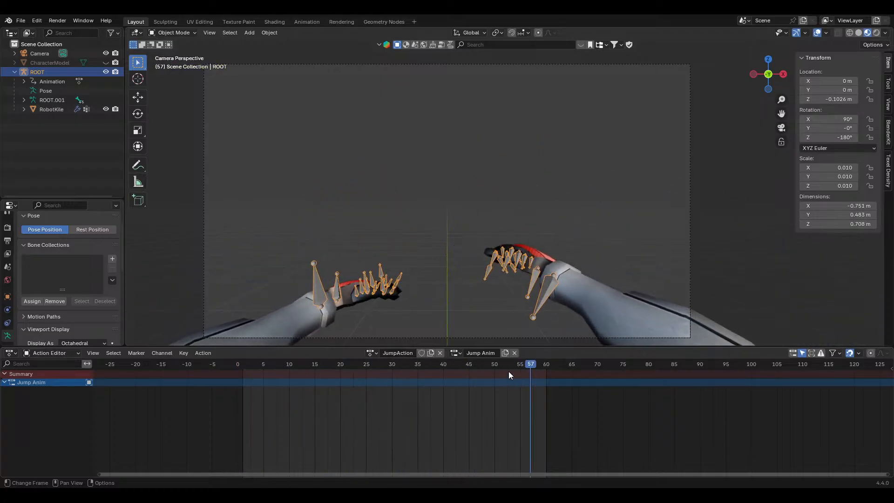
Return the rig to Pose Mode and go to frame 40 with both arms seen from above
{"action": "left_click", "coordinate": [187, 64]}
{"action": "scroll", "coordinate": [444, 217], "scroll_direction": "down", "scroll_amount": 3}
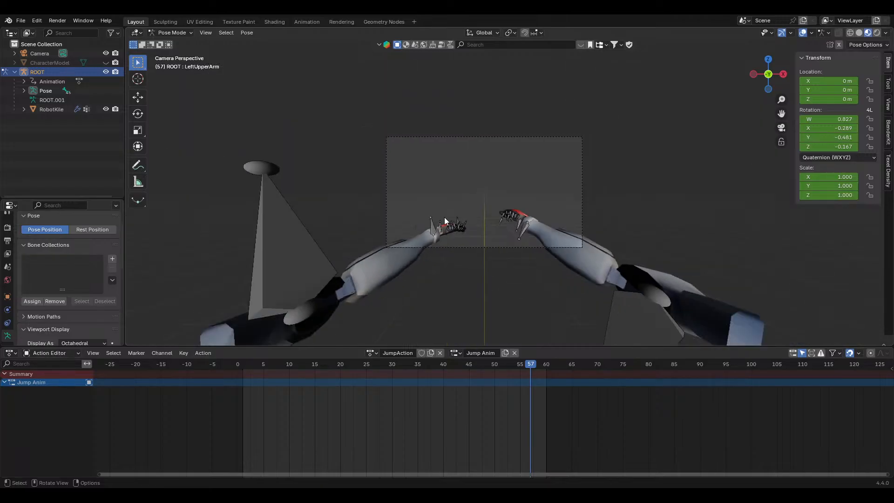
{"action": "middle_click_drag", "start_coordinate": [489, 221], "coordinate": [513, 265]}
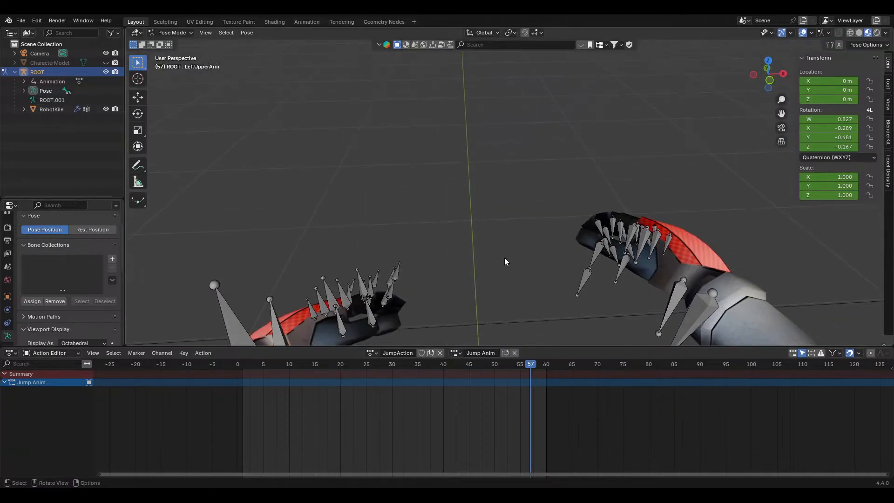
{"action": "scroll", "coordinate": [506, 261], "scroll_direction": "down", "scroll_amount": 5}
{"action": "scroll", "coordinate": [512, 245], "scroll_direction": "down", "scroll_amount": 3}
{"action": "left_click", "coordinate": [555, 272]}
{"action": "left_click_drag", "start_coordinate": [506, 368], "coordinate": [444, 373]}
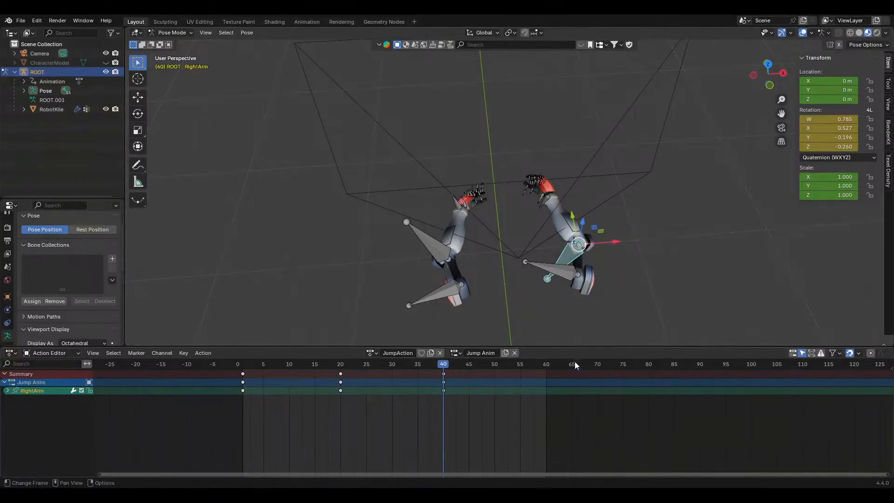
{"action": "middle_click_drag", "start_coordinate": [589, 251], "coordinate": [549, 251]}
{"action": "mouse_move", "coordinate": [433, 365]}
{"action": "left_mouse_down"}
{"action": "mouse_move", "coordinate": [311, 368]}
{"action": "mouse_move", "coordinate": [443, 375]}
{"action": "left_mouse_up"}
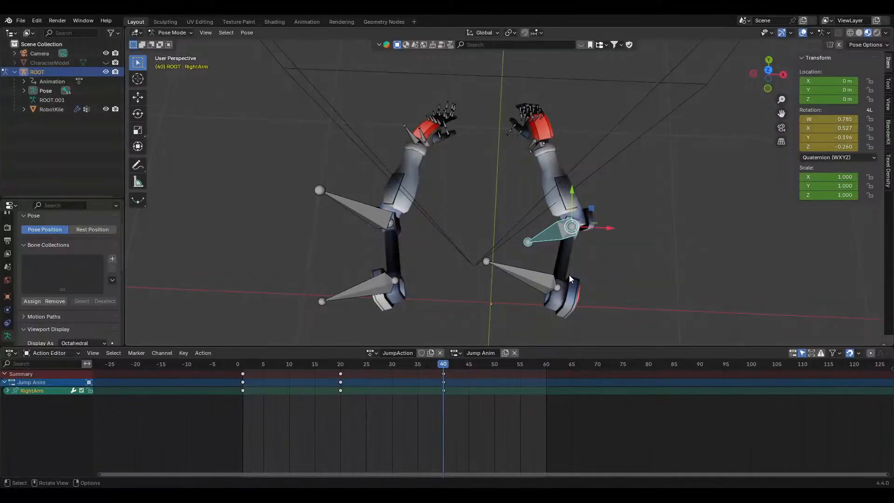
At frame 40, rotate the RightUpperArm bone by about -13° and the LeftUpperArm bone outward around global Z
{"action": "left_click", "coordinate": [569, 276]}
{"action": "key", "text": "r"}
{"action": "key", "text": "z"}
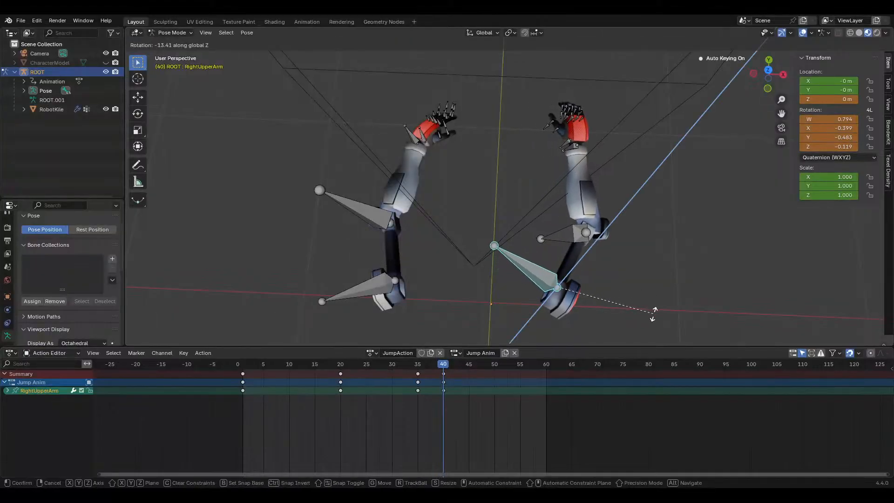
{"action": "left_click", "coordinate": [654, 314]}
{"action": "left_click", "coordinate": [382, 286]}
{"action": "key", "text": "r"}
{"action": "key", "text": "z"}
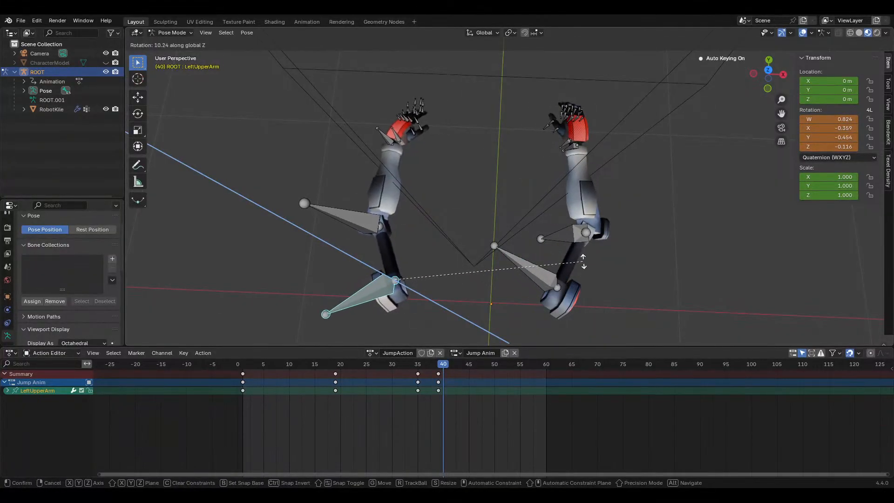
{"action": "left_click", "coordinate": [581, 254]}
At frame 40, rotate the RightArm bone inward and the LeftArm bone by -22.8° around global Z
{"action": "left_click", "coordinate": [597, 276]}
{"action": "key", "text": "r"}
{"action": "key", "text": "z"}
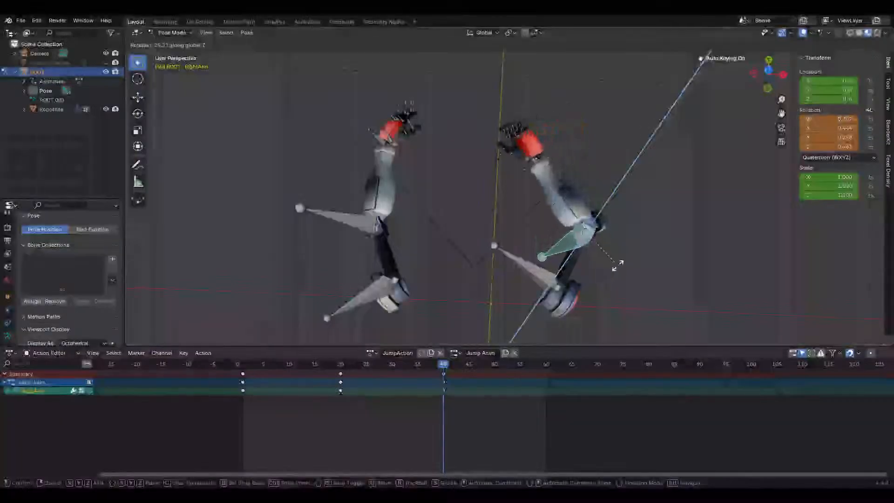
{"action": "left_click", "coordinate": [613, 262]}
{"action": "left_click", "coordinate": [342, 215]}
{"action": "key", "text": "r"}
{"action": "key", "text": "z"}
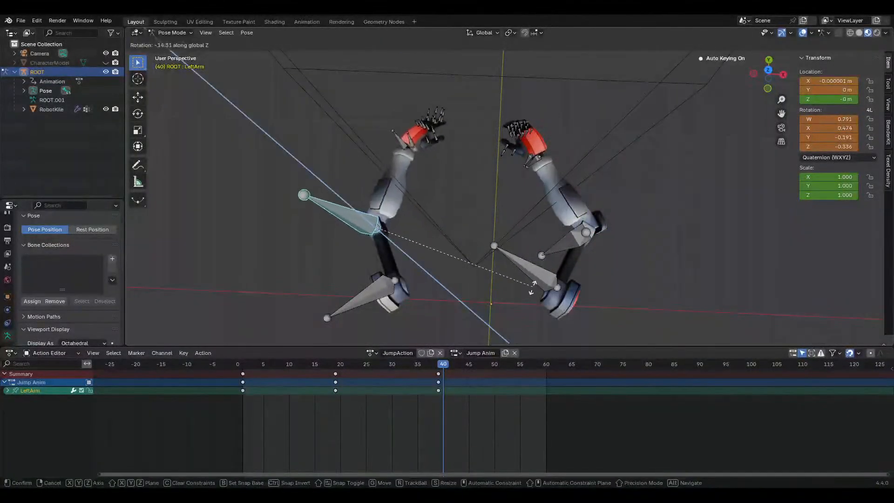
{"action": "left_click", "coordinate": [517, 252]}
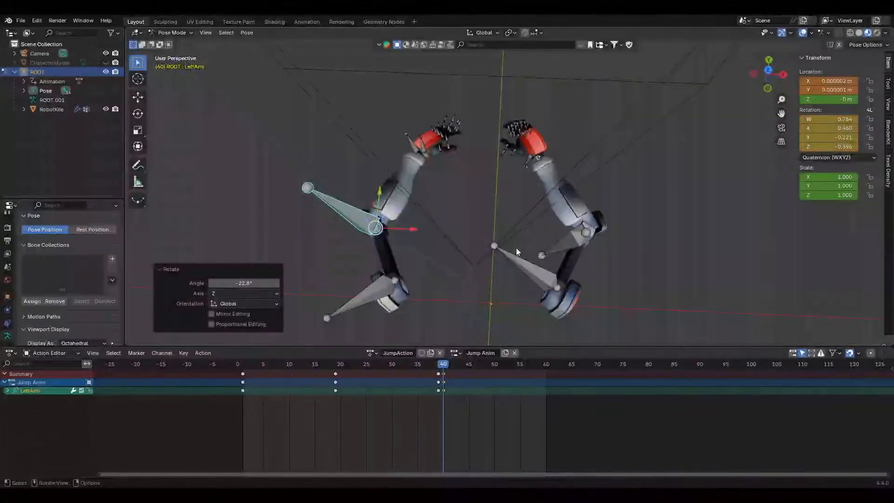
Review the edited jump animation through the camera by playing it and scrubbing from the start to frame 40
{"action": "key", "text": "KP_0"}
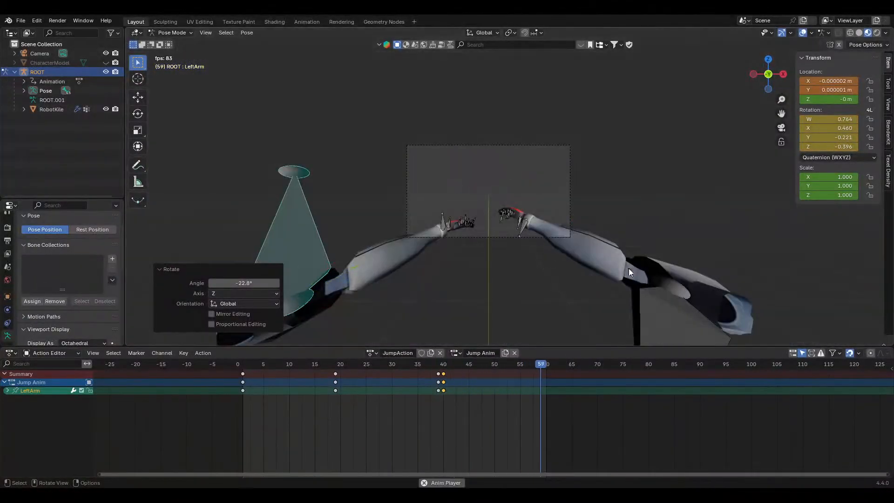
{"action": "key", "text": "Escape"}
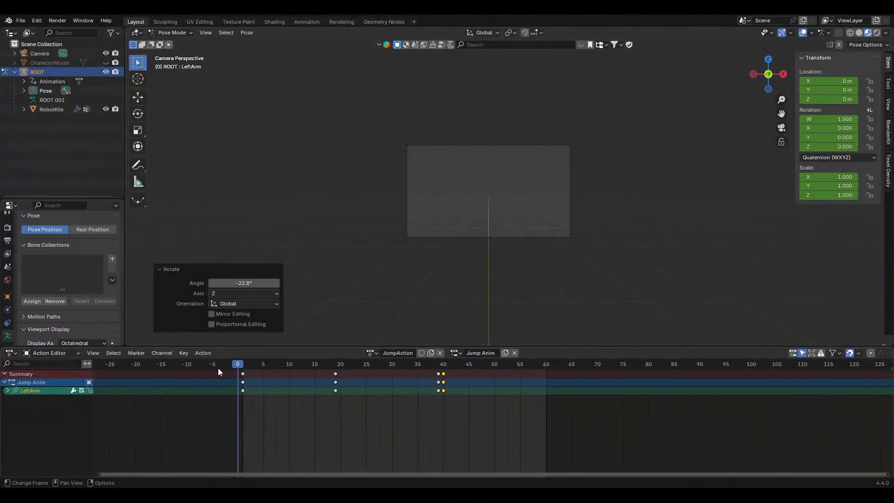
{"action": "left_click_drag", "start_coordinate": [218, 368], "coordinate": [439, 374]}
Select the LeftArm bone and move its frame 40 keyframe onto frame 39, replacing the one there
{"action": "left_click", "coordinate": [679, 302]}
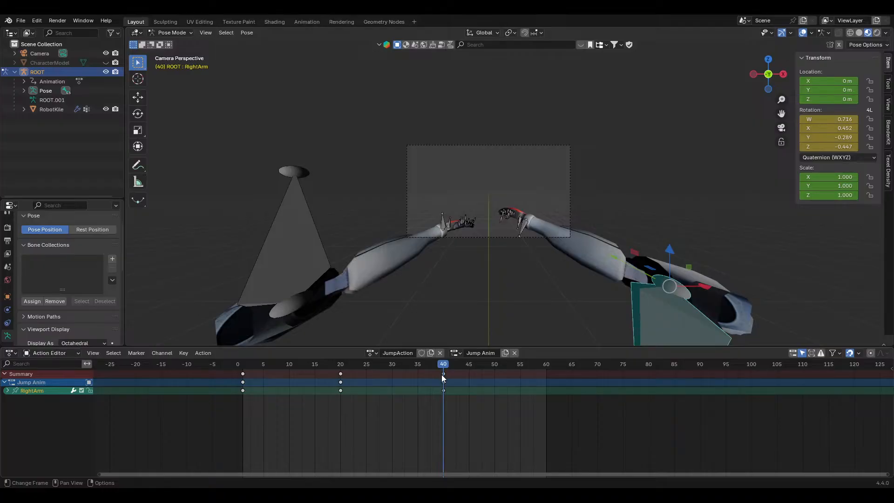
{"action": "left_click", "coordinate": [309, 317]}
{"action": "left_click_drag", "start_coordinate": [438, 374], "coordinate": [445, 373]}
{"action": "left_click", "coordinate": [429, 363]}
{"action": "key", "text": "ctrl+z"}
{"action": "key", "text": "ctrl+z"}
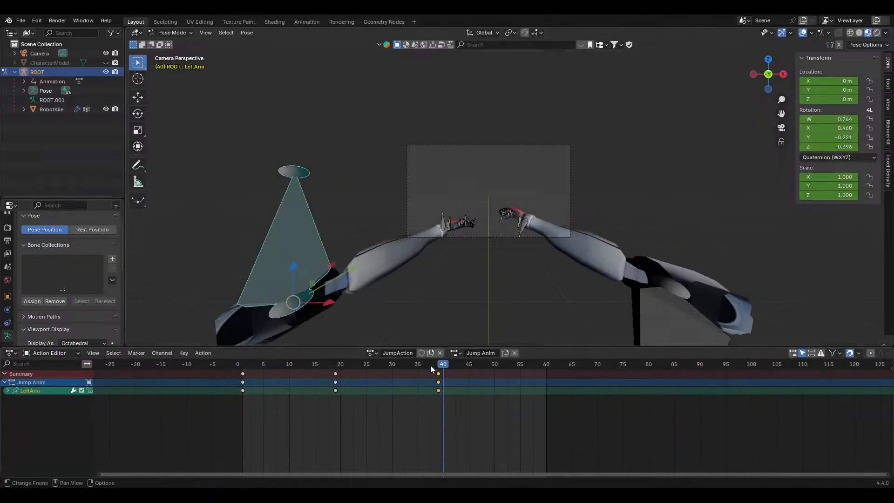
Switch the animation editor to the Timeline, set the end frame to 40 and scrub through the shortened jump
{"action": "key", "text": "space"}
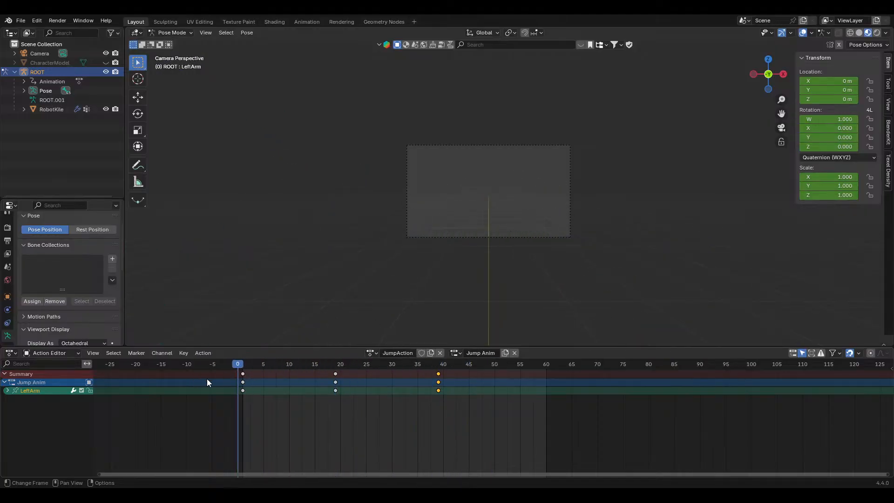
{"action": "left_click", "coordinate": [11, 353]}
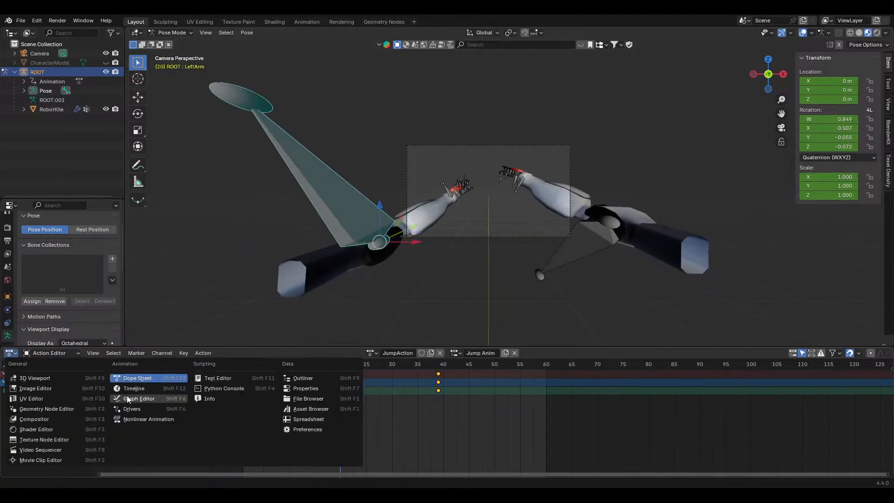
{"action": "left_click", "coordinate": [157, 391]}
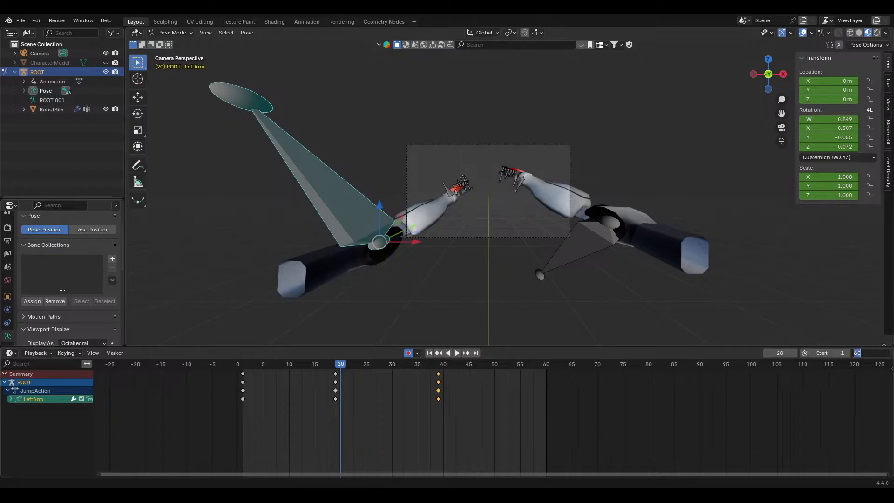
{"action": "key", "text": "Return"}
{"action": "middle_click_drag", "start_coordinate": [436, 377], "coordinate": [518, 379]}
{"action": "scroll", "coordinate": [569, 388], "scroll_direction": "up", "scroll_amount": 7}
{"action": "left_click_drag", "start_coordinate": [412, 369], "coordinate": [260, 367]}
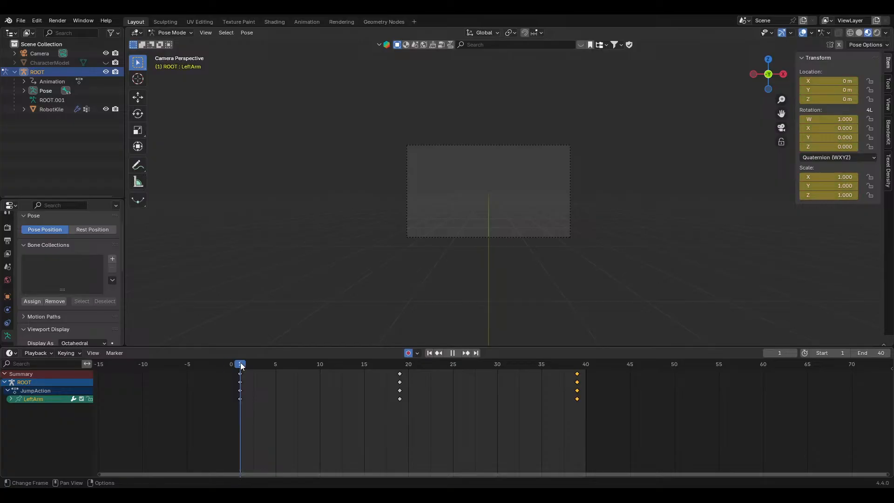
{"action": "left_click_drag", "start_coordinate": [286, 363], "coordinate": [582, 405]}
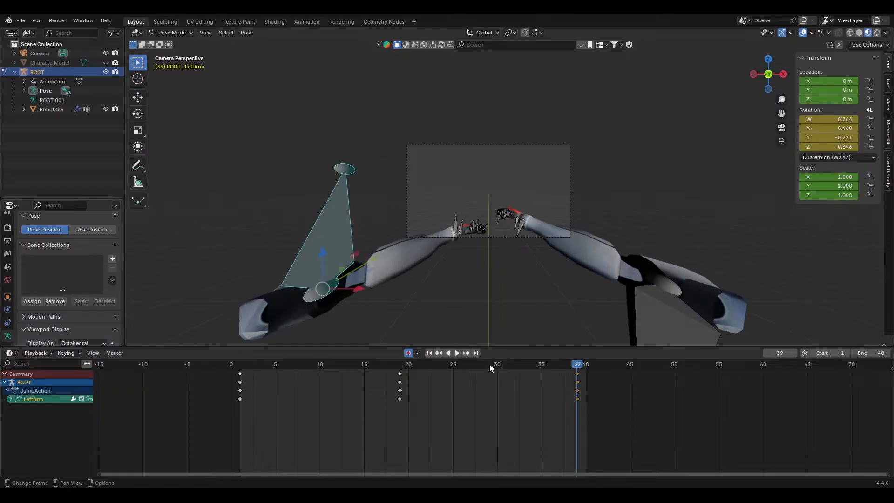
Select the LeftUpperArm bone and delete its keyframe at frame 39
{"action": "left_click", "coordinate": [295, 304]}
{"action": "mouse_move", "coordinate": [518, 255]}
{"action": "middle_mouse_down"}
{"action": "mouse_move", "coordinate": [524, 275]}
{"action": "mouse_move", "coordinate": [518, 259]}
{"action": "middle_mouse_up"}
{"action": "scroll", "coordinate": [522, 284], "scroll_direction": "down", "scroll_amount": 8}
{"action": "left_click", "coordinate": [410, 227]}
{"action": "middle_click_drag", "start_coordinate": [410, 226], "coordinate": [490, 301]}
{"action": "middle_click_drag", "start_coordinate": [490, 301], "coordinate": [485, 316]}
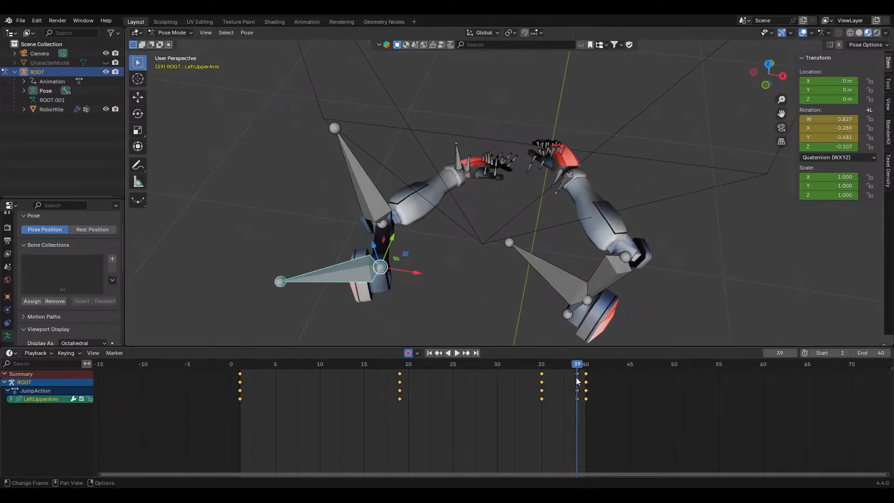
{"action": "left_click", "coordinate": [568, 280]}
{"action": "left_click", "coordinate": [347, 268]}
{"action": "left_click", "coordinate": [567, 391]}
Go to frame 19 and rotate the LeftUpperArm bone outward around global Z
{"action": "left_click_drag", "start_coordinate": [577, 365], "coordinate": [400, 383]}
{"action": "left_click", "coordinate": [588, 373]}
{"action": "left_click", "coordinate": [399, 382]}
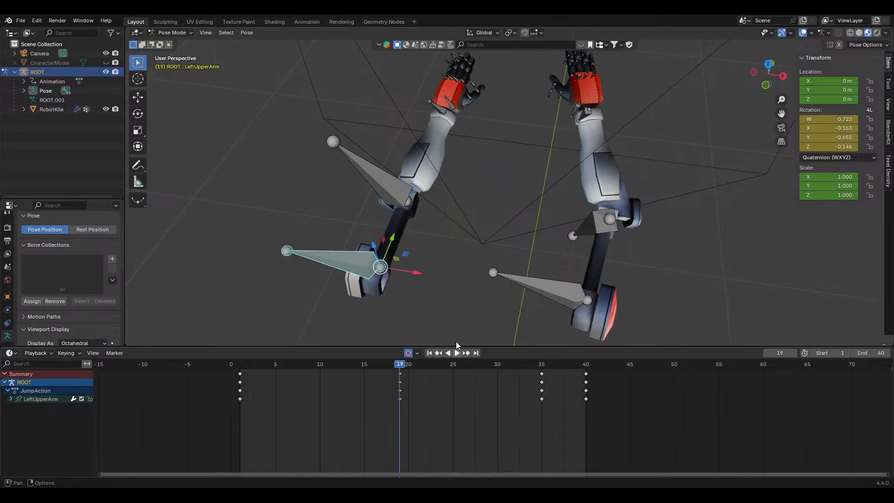
{"action": "middle_click_drag", "start_coordinate": [457, 342], "coordinate": [560, 303]}
{"action": "key", "text": "r"}
{"action": "key", "text": "x"}
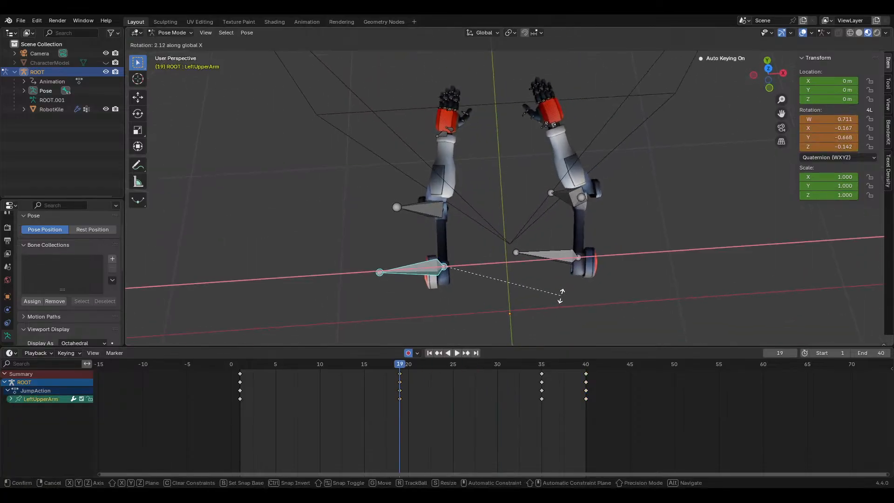
{"action": "key", "text": "z"}
{"action": "left_click", "coordinate": [561, 282]}
Try rotating the RightUpperArm bone by about -0.7° around global Z at frame 19, and undo it
{"action": "left_click", "coordinate": [567, 259]}
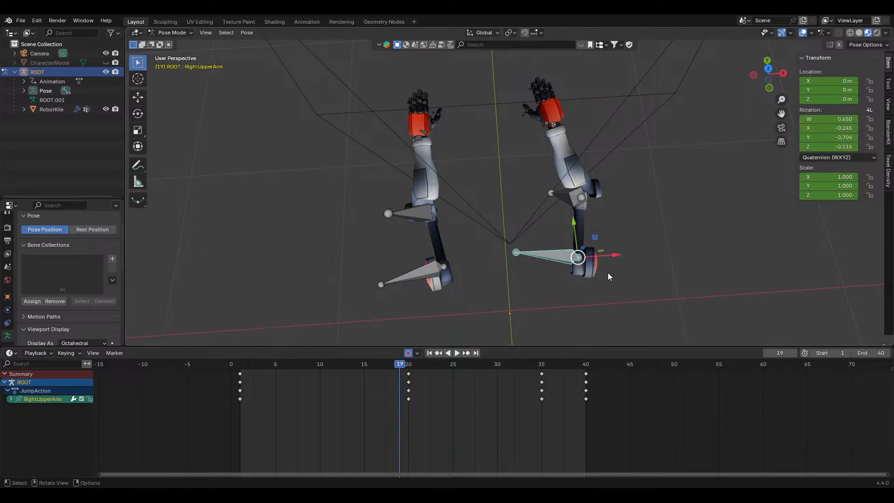
{"action": "key", "text": "r"}
{"action": "key", "text": "z"}
{"action": "left_click", "coordinate": [638, 288]}
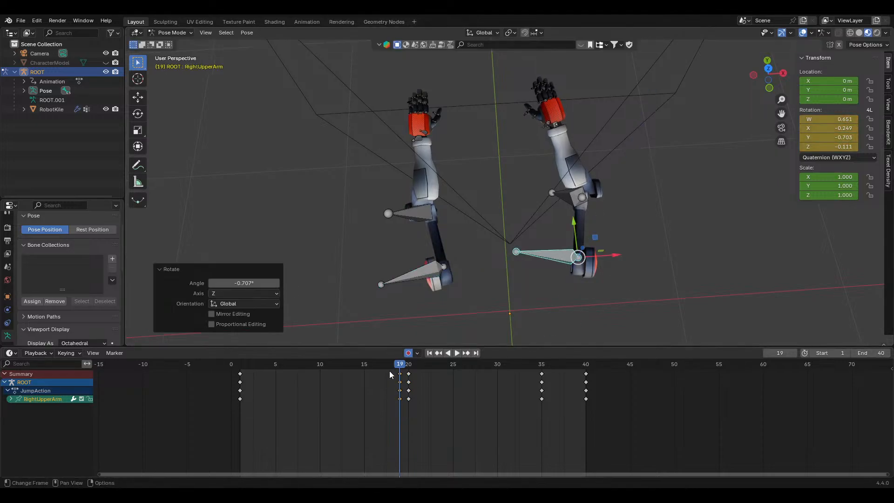
{"action": "key", "text": "ctrl+z"}
{"action": "key", "text": "ctrl+z"}
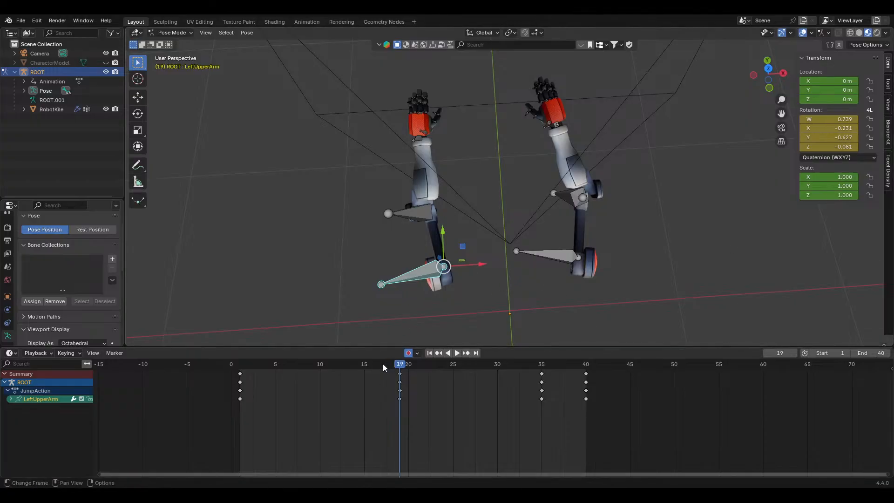
Go to frame 35 and rotate the RightUpperArm bone by about -8° around global Z
{"action": "key", "text": "shift+ctrl+space"}
{"action": "left_click_drag", "start_coordinate": [304, 374], "coordinate": [541, 391]}
{"action": "left_click", "coordinate": [564, 253]}
{"action": "key", "text": "r"}
{"action": "key", "text": "z"}
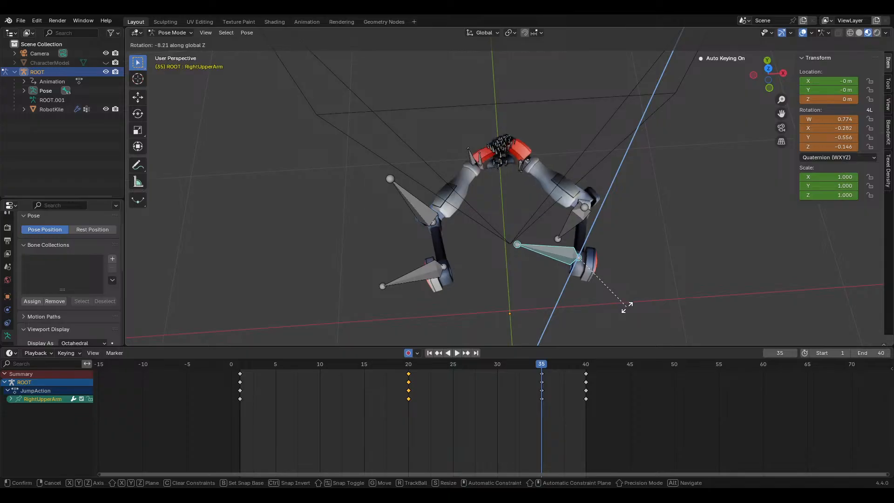
{"action": "left_click", "coordinate": [622, 309]}
Rotate the RightArm bone outward around global Z at frame 32
{"action": "left_click", "coordinate": [583, 216]}
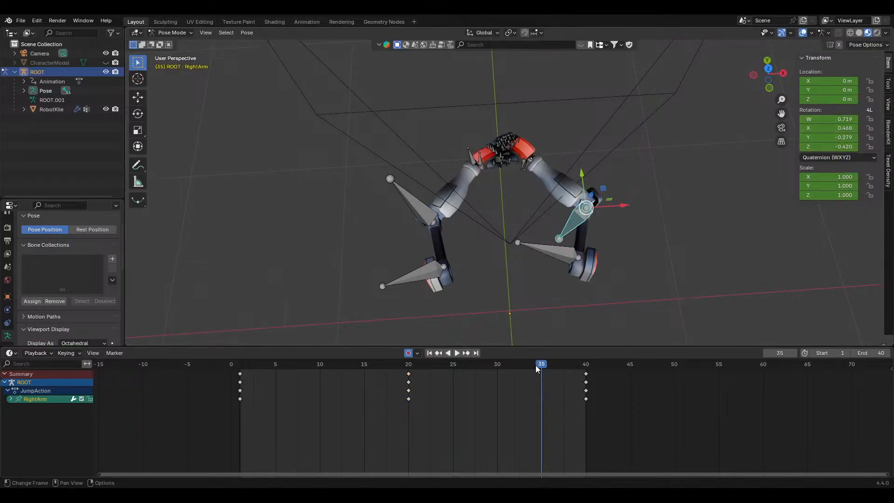
{"action": "left_click", "coordinate": [513, 365]}
{"action": "key", "text": "space"}
{"action": "key", "text": "Escape"}
{"action": "key", "text": "r"}
{"action": "key", "text": "z"}
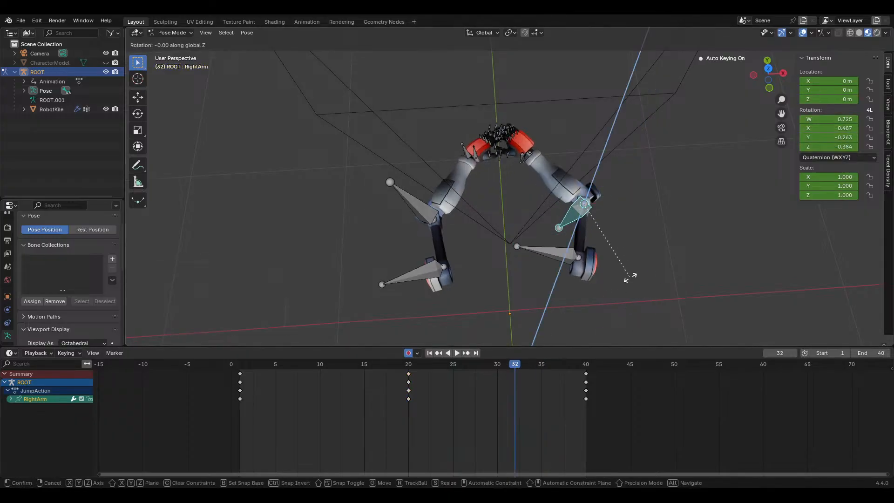
{"action": "left_click", "coordinate": [558, 263]}
Go to frame 27 and rotate the LeftArm bone by about 5.4° around global Z
{"action": "left_click", "coordinate": [423, 216]}
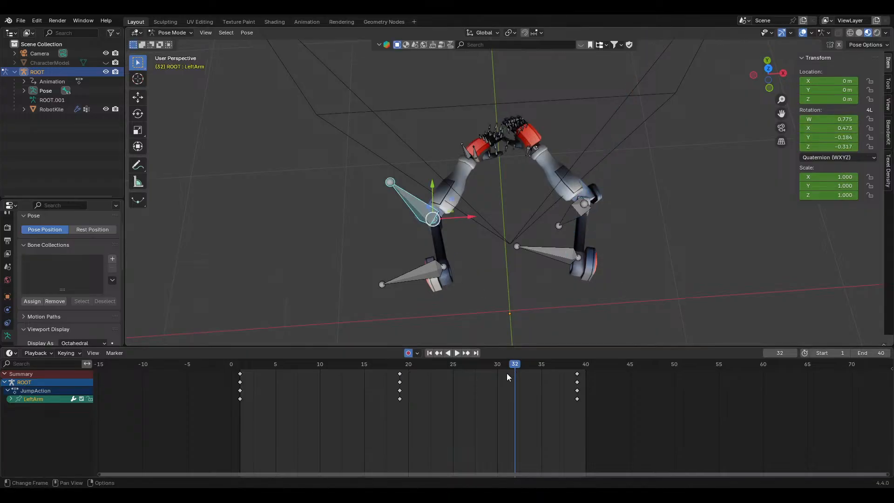
{"action": "left_click_drag", "start_coordinate": [496, 364], "coordinate": [471, 364]}
{"action": "key", "text": "r"}
{"action": "key", "text": "z"}
{"action": "left_click", "coordinate": [664, 281]}
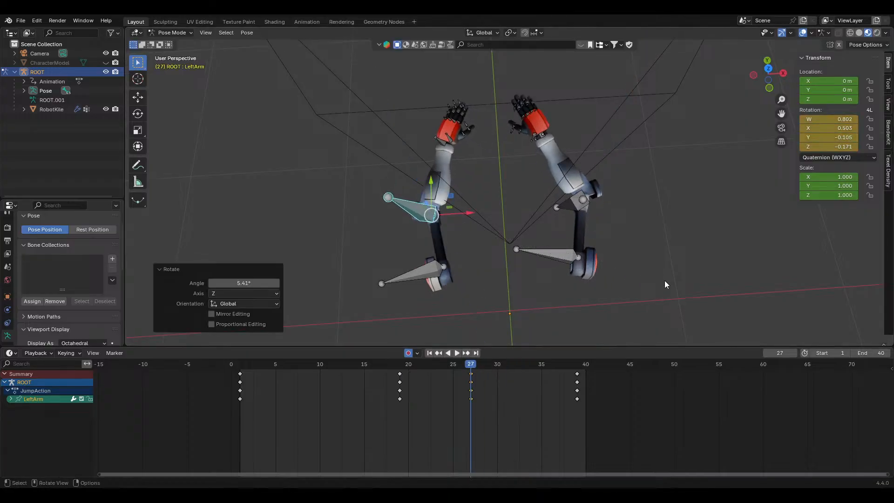
Play back the jump and try rotating the LeftArm bone again around global Z at frame 27
{"action": "key", "text": "space"}
{"action": "key", "text": "space"}
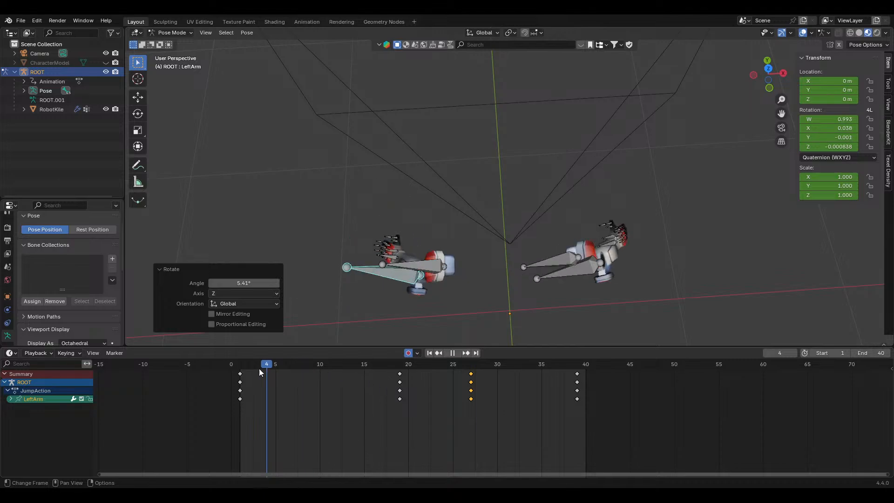
{"action": "key", "text": "space"}
{"action": "left_click_drag", "start_coordinate": [519, 368], "coordinate": [471, 366]}
{"action": "key", "text": "r"}
{"action": "key", "text": "z"}
{"action": "left_click", "coordinate": [563, 254]}
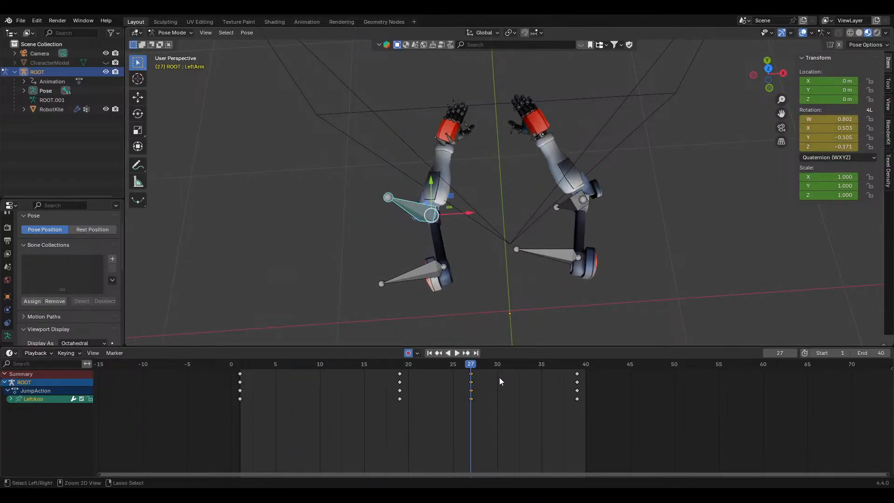
{"action": "key", "text": "space"}
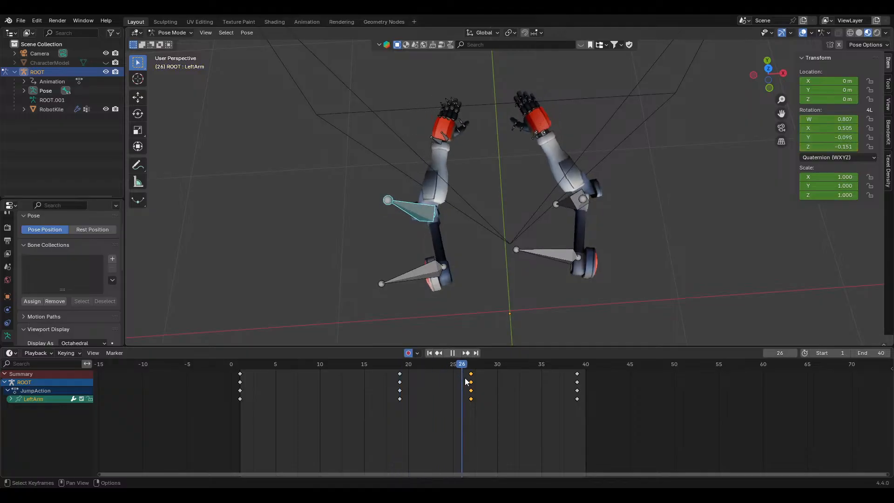
{"action": "key", "text": "Escape"}
Rotate the LeftUpperArm bone further outward around global Z at frame 19
{"action": "left_click", "coordinate": [432, 278]}
{"action": "key", "text": "r"}
{"action": "key", "text": "z"}
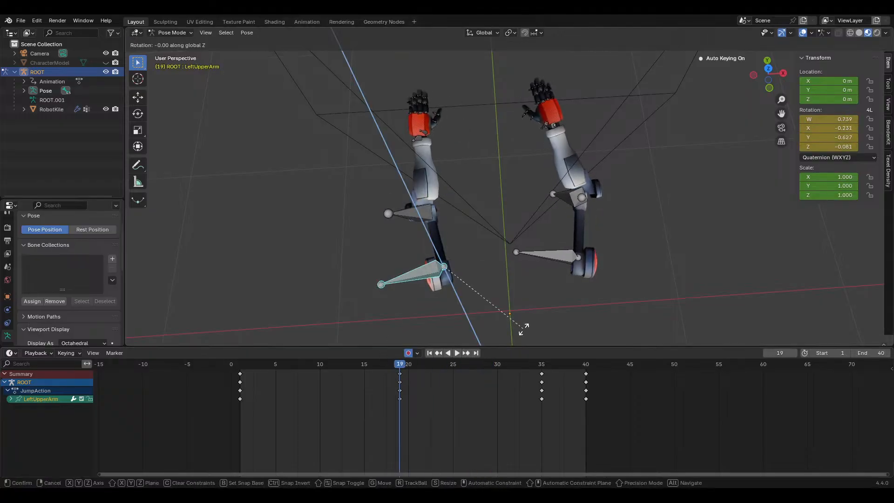
{"action": "left_click", "coordinate": [533, 316]}
Rotate the RightUpperArm bone by about -9.8° around global Z at frame 19 and move that keyframe to frame 20
{"action": "left_click", "coordinate": [559, 261]}
{"action": "key", "text": "r"}
{"action": "key", "text": "z"}
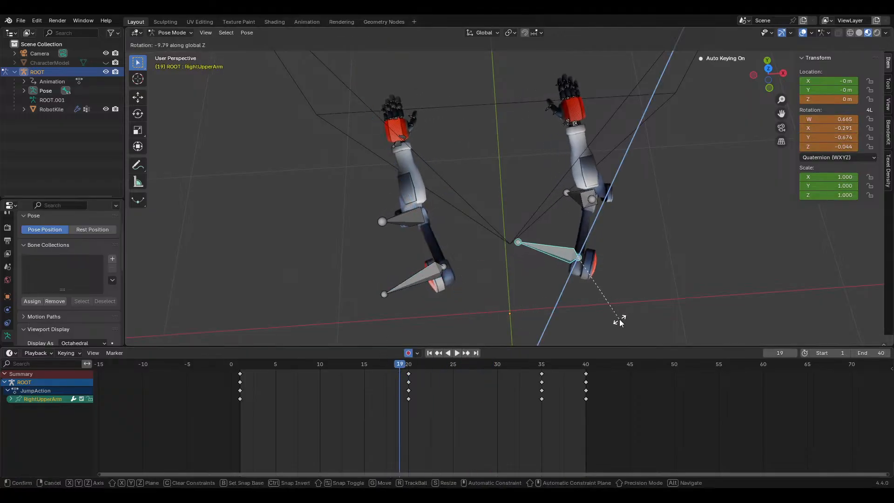
{"action": "left_click", "coordinate": [619, 320]}
{"action": "key", "text": "space"}
{"action": "left_click_drag", "start_coordinate": [398, 378], "coordinate": [408, 378]}
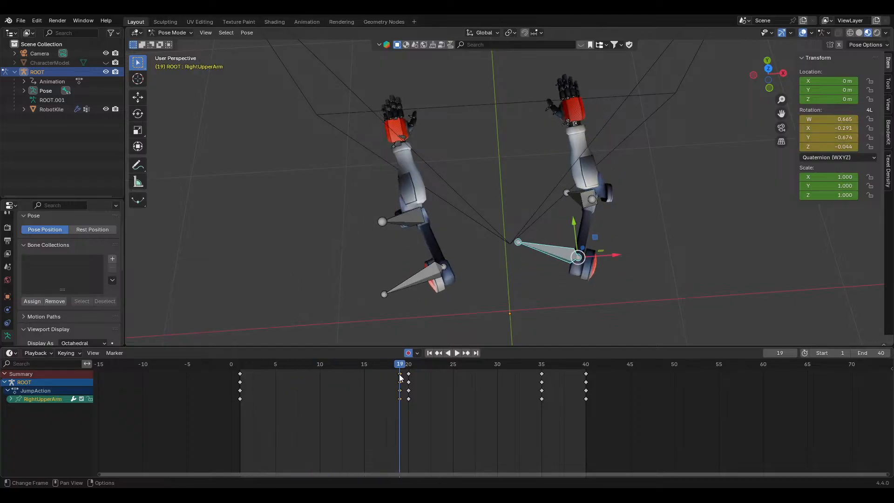
Go to frame 35 and rotate the RightUpperArm bone by about -6.2° around global Z
{"action": "left_click_drag", "start_coordinate": [347, 363], "coordinate": [541, 374]}
{"action": "key", "text": "space"}
{"action": "middle_click_drag", "start_coordinate": [540, 284], "coordinate": [662, 300]}
{"action": "key", "text": "r"}
{"action": "left_click", "coordinate": [683, 311]}
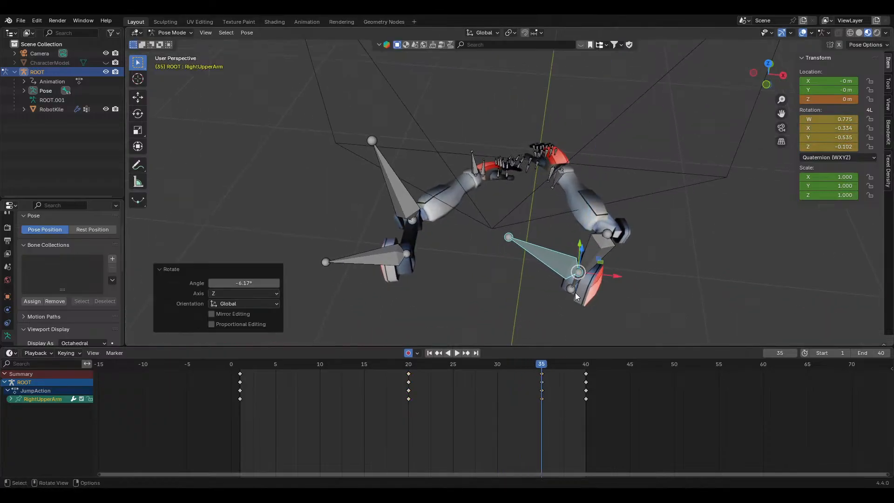
Rotate the LeftUpperArm bone around global Z at frame 35 and scrub past the end of the jump
{"action": "left_click", "coordinate": [368, 259]}
{"action": "key", "text": "r"}
{"action": "key", "text": "z"}
{"action": "left_click", "coordinate": [590, 257]}
{"action": "middle_click_drag", "start_coordinate": [561, 271], "coordinate": [574, 295]}
{"action": "left_click_drag", "start_coordinate": [543, 366], "coordinate": [596, 368]}
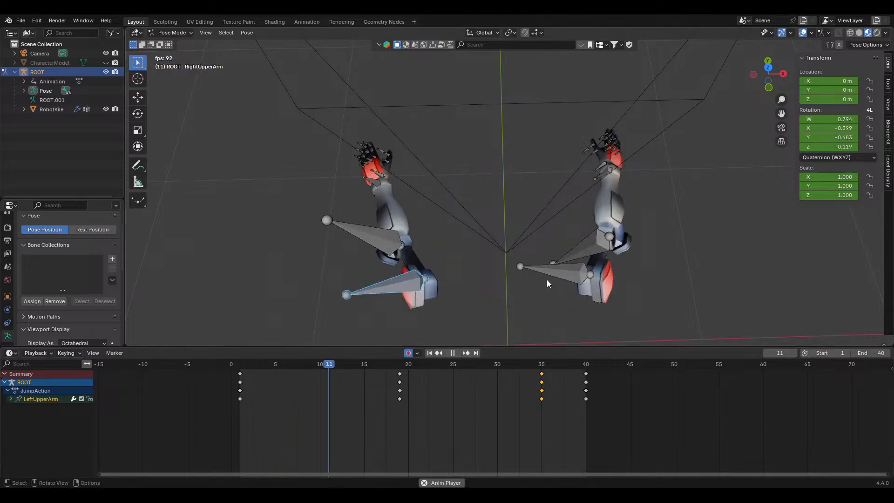
Play back the jump, return the armature to Object Mode and save the file
{"action": "key", "text": "space"}
{"action": "key", "text": "ctrl+s"}
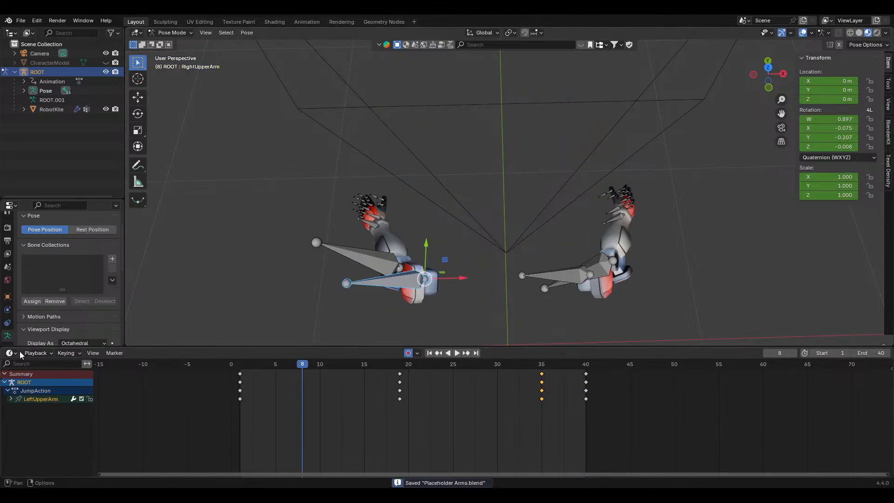
{"action": "left_click", "coordinate": [10, 353]}
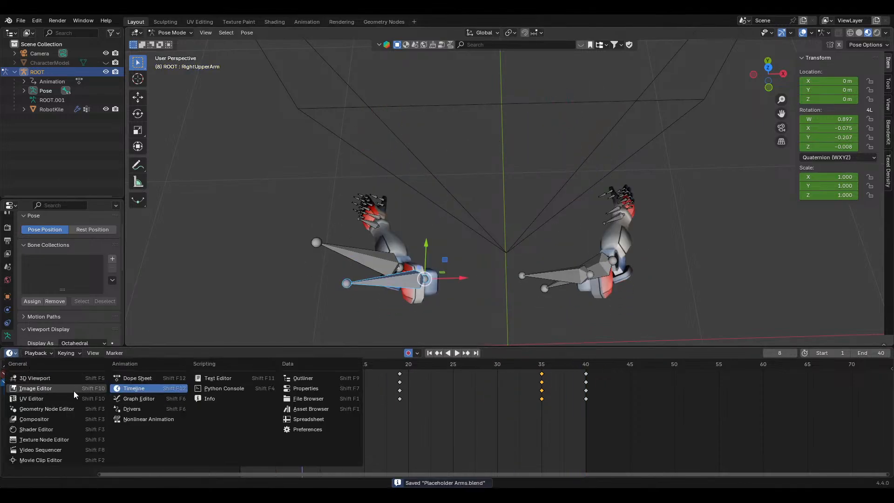
{"action": "middle_click_drag", "start_coordinate": [420, 401], "coordinate": [452, 397]}
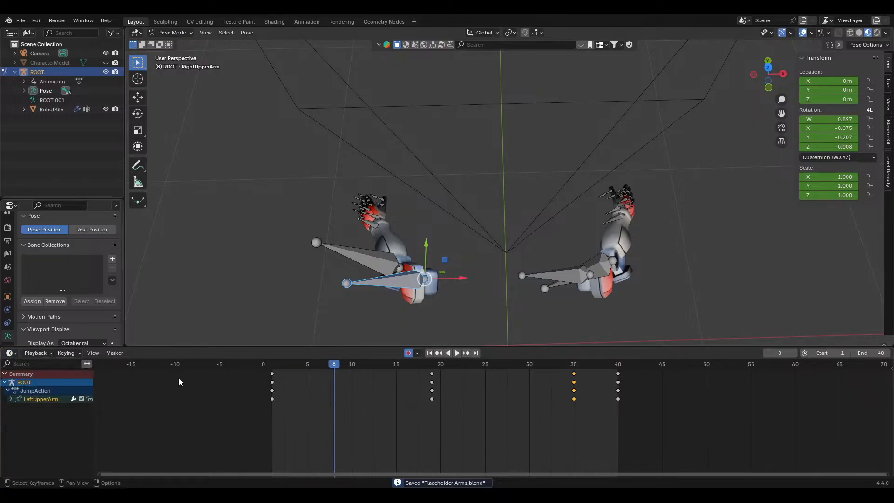
{"action": "left_click", "coordinate": [172, 32]}
{"action": "left_click", "coordinate": [173, 41]}
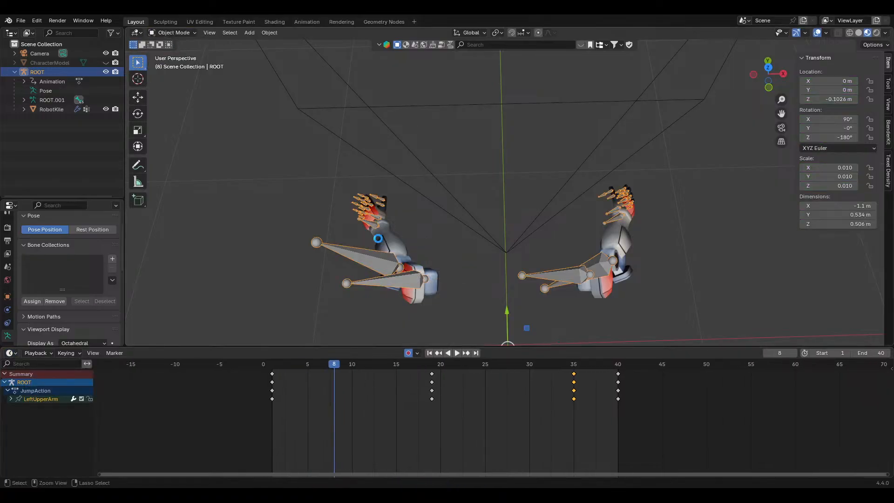
{"action": "key", "text": "ctrl+s"}
Select the ROOT armature and switch the Timeline to the Dope Sheet's Action Editor
{"action": "left_click", "coordinate": [480, 236]}
{"action": "mouse_move", "coordinate": [479, 236]}
{"action": "middle_mouse_down"}
{"action": "mouse_move", "coordinate": [468, 231]}
{"action": "mouse_move", "coordinate": [481, 234]}
{"action": "middle_mouse_up"}
{"action": "scroll", "coordinate": [481, 234], "scroll_direction": "down", "scroll_amount": 3}
{"action": "left_click", "coordinate": [481, 234]}
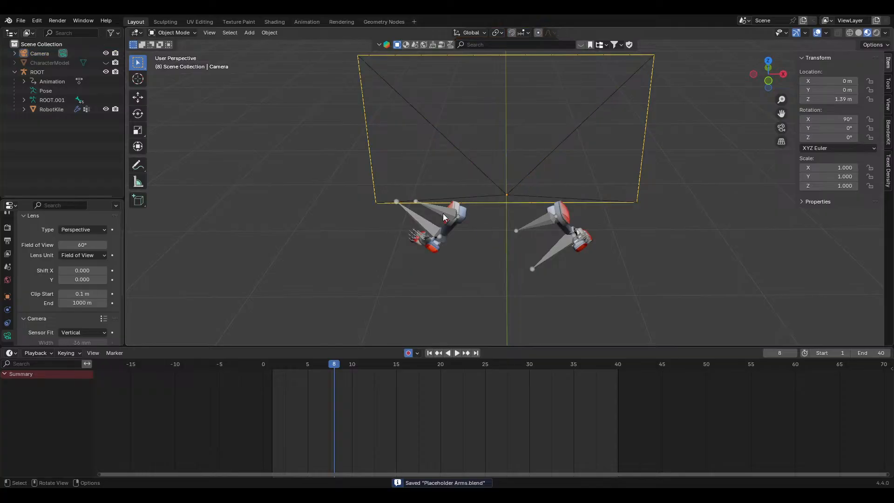
{"action": "left_click", "coordinate": [443, 216]}
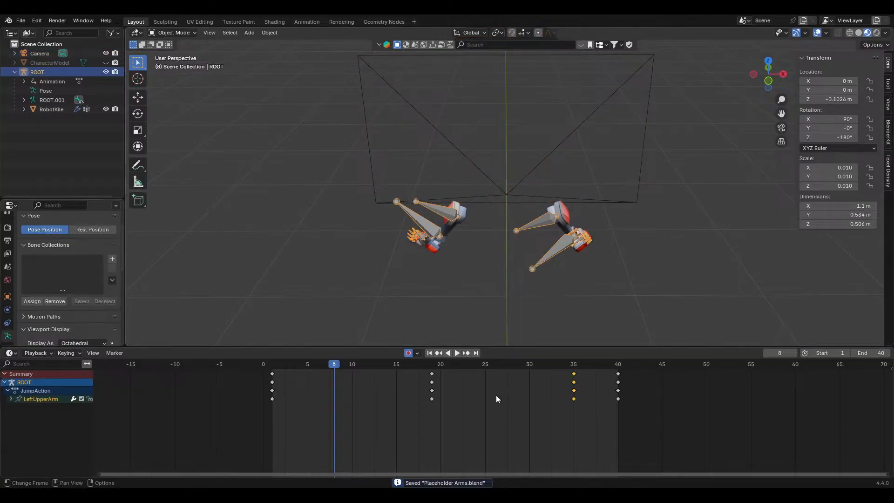
{"action": "left_click", "coordinate": [10, 353]}
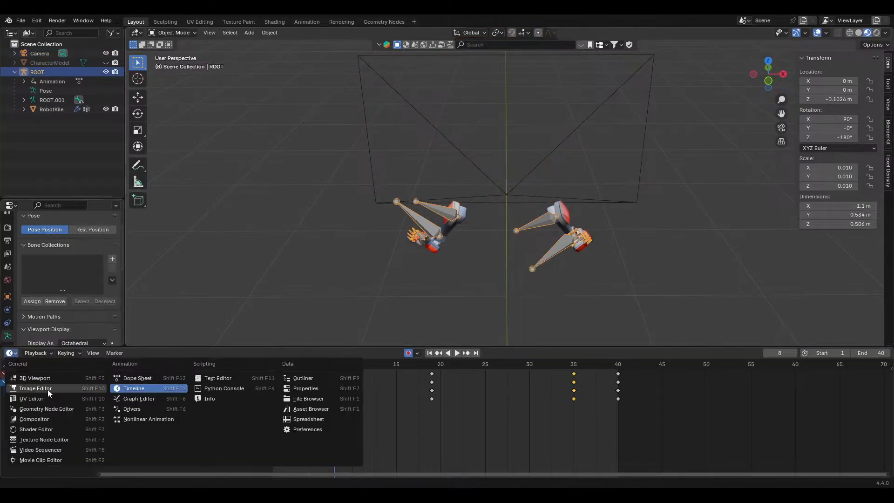
{"action": "left_click", "coordinate": [137, 379]}
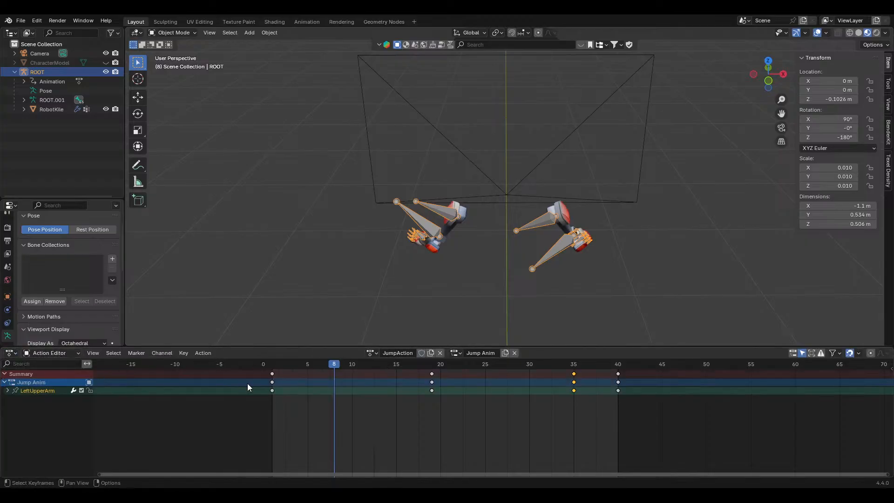
{"action": "scroll", "coordinate": [459, 397], "scroll_direction": "down", "scroll_amount": 1}
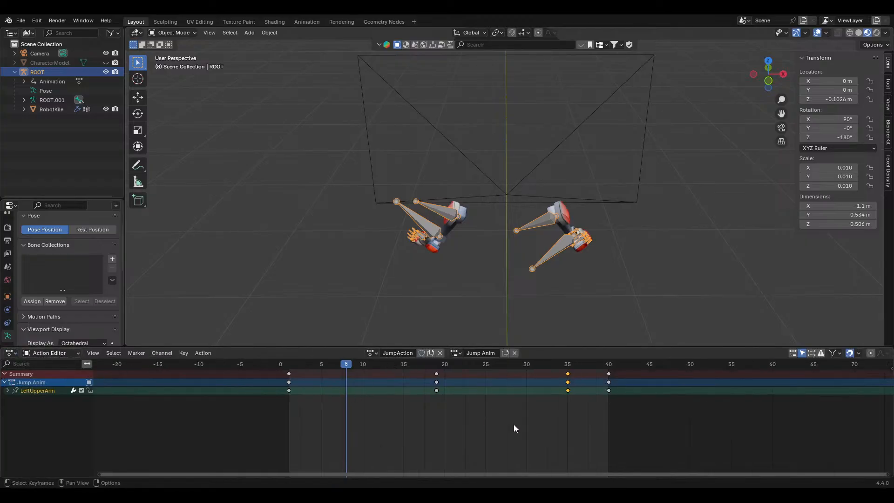
Assign the Falling action to the armature and scrub through it
{"action": "left_click", "coordinate": [371, 353]}
{"action": "left_click", "coordinate": [387, 367]}
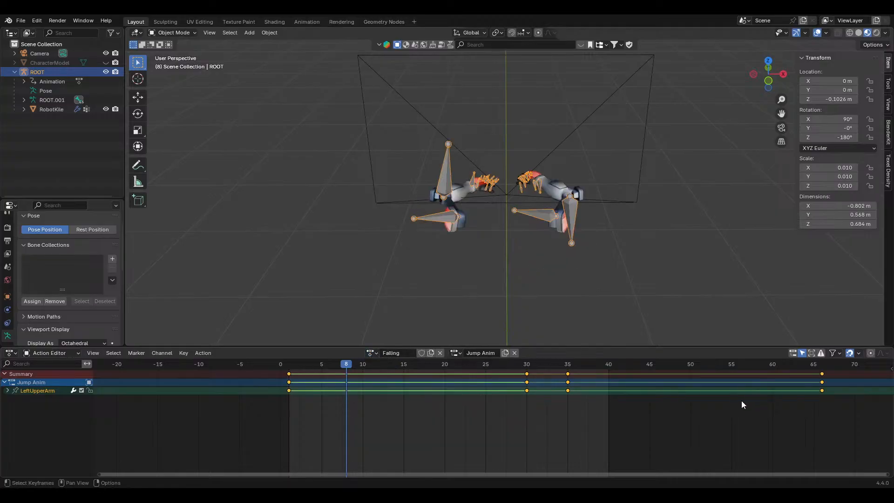
{"action": "middle_click_drag", "start_coordinate": [742, 405], "coordinate": [595, 403]}
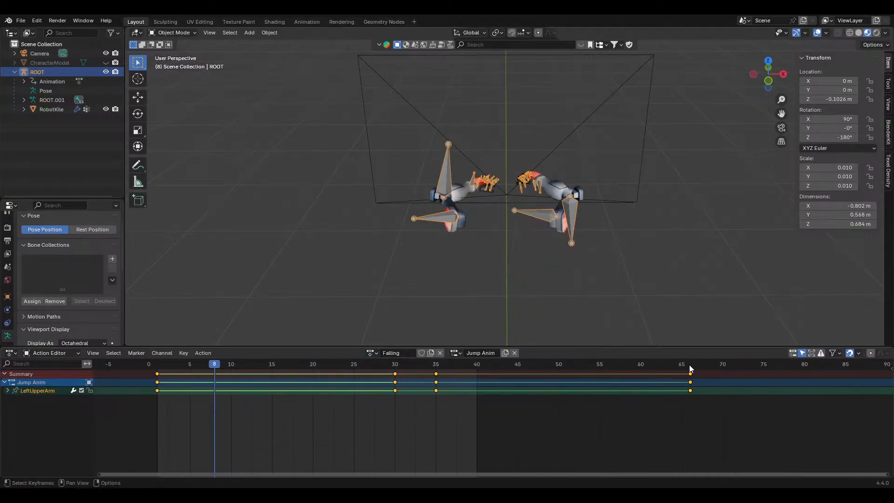
{"action": "left_click_drag", "start_coordinate": [691, 370], "coordinate": [189, 368]}
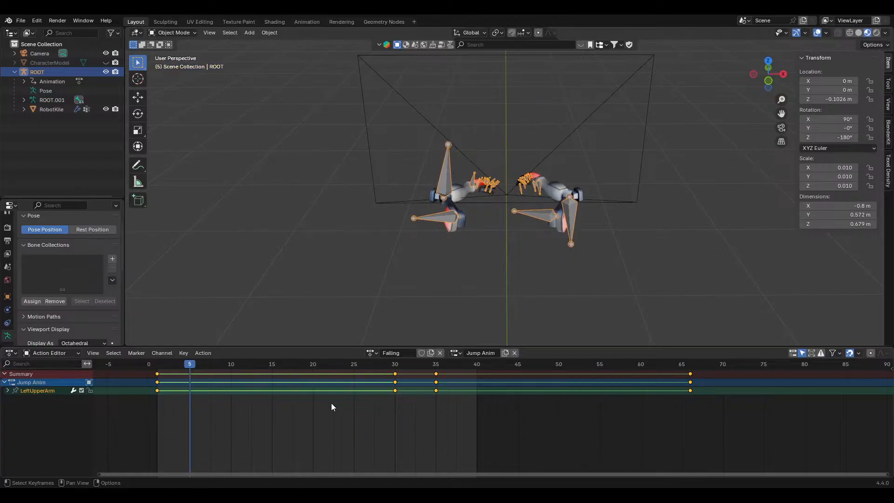
{"action": "left_click", "coordinate": [498, 448]}
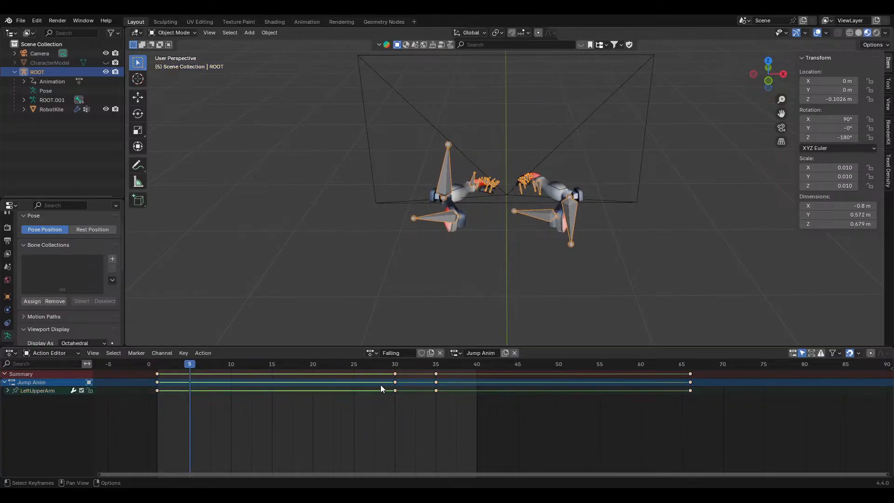
{"action": "left_click_drag", "start_coordinate": [372, 365], "coordinate": [485, 368]}
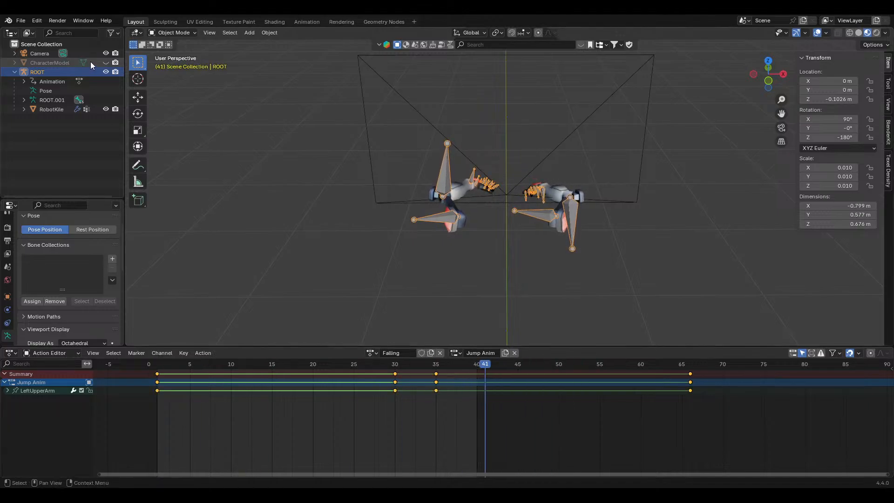
Save the file, then export the ROOT armature with its whole hierarchy as FBX
{"action": "key", "text": "ctrl+s"}
{"action": "right_click", "coordinate": [33, 72]}
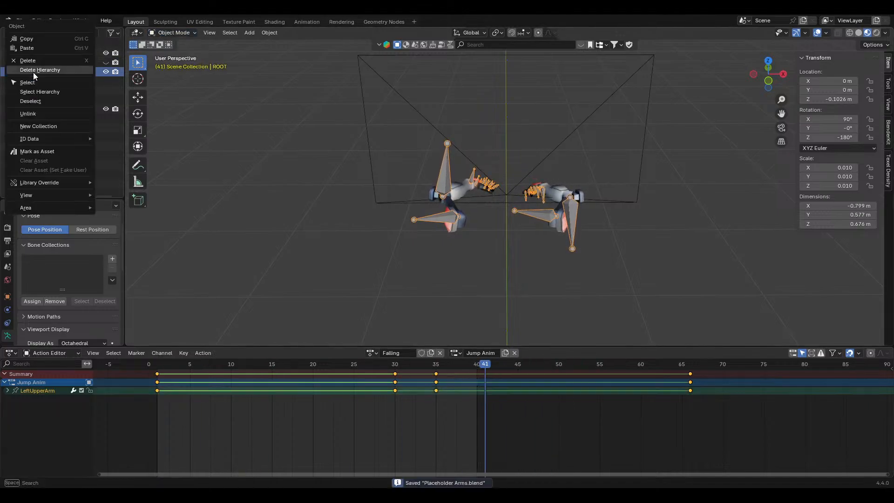
{"action": "left_click", "coordinate": [45, 93]}
{"action": "left_click", "coordinate": [21, 21]}
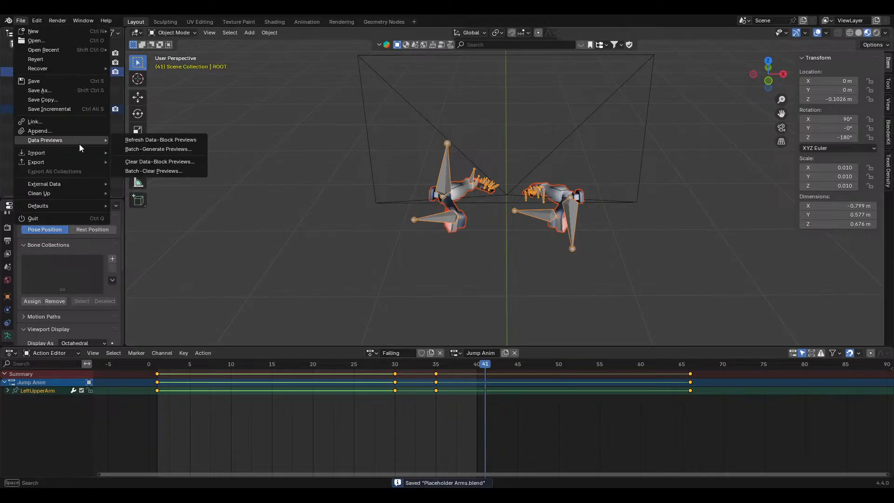
{"action": "mouse_move", "coordinate": [80, 163]}
{"action": "left_click", "coordinate": [190, 245]}
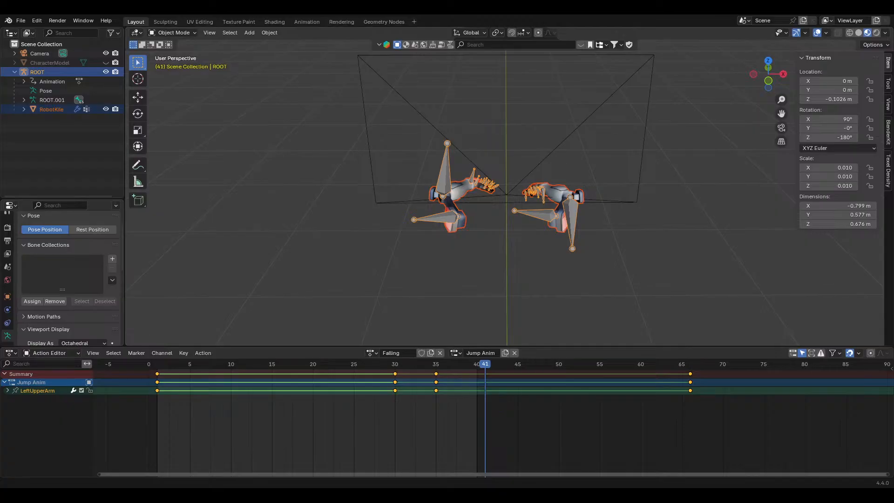
{"action": "key", "text": "ctrl+s"}
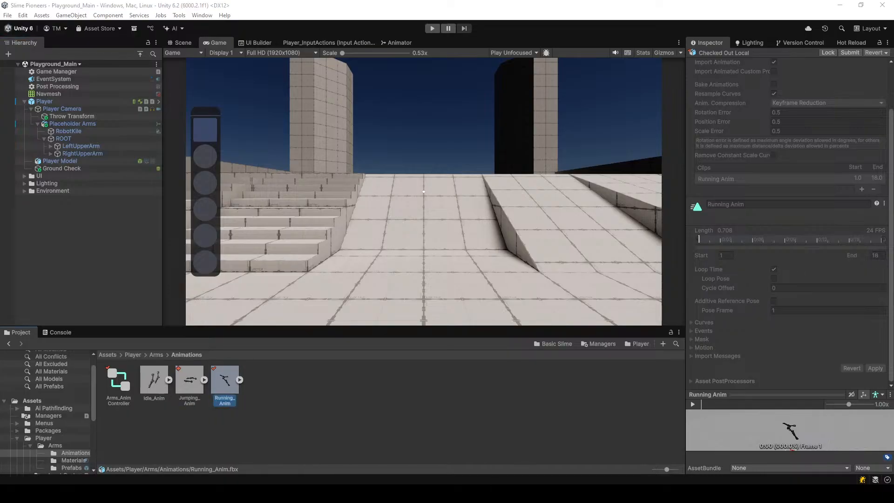
Switch to Unity, select the Jumping_Anim asset and preview its ROOT|JumpAction clip
{"action": "left_click", "coordinate": [442, 416]}
{"action": "left_click", "coordinate": [179, 387]}
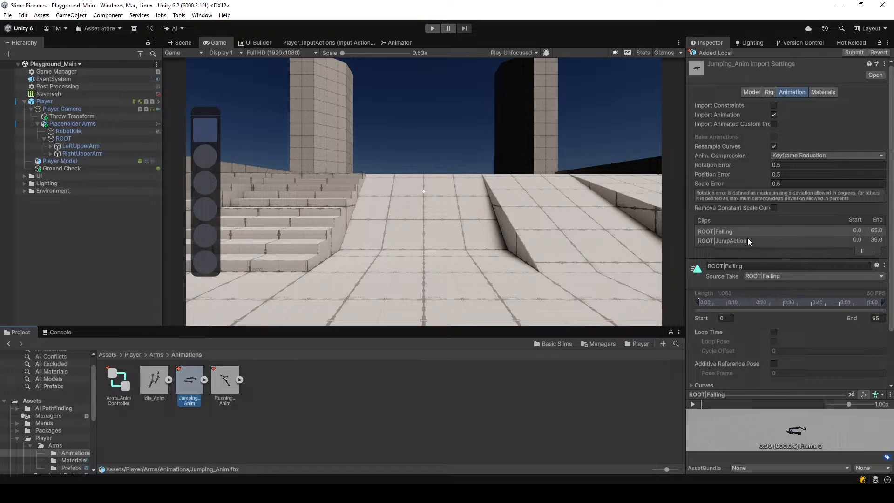
{"action": "left_click", "coordinate": [748, 239]}
{"action": "left_click", "coordinate": [693, 405]}
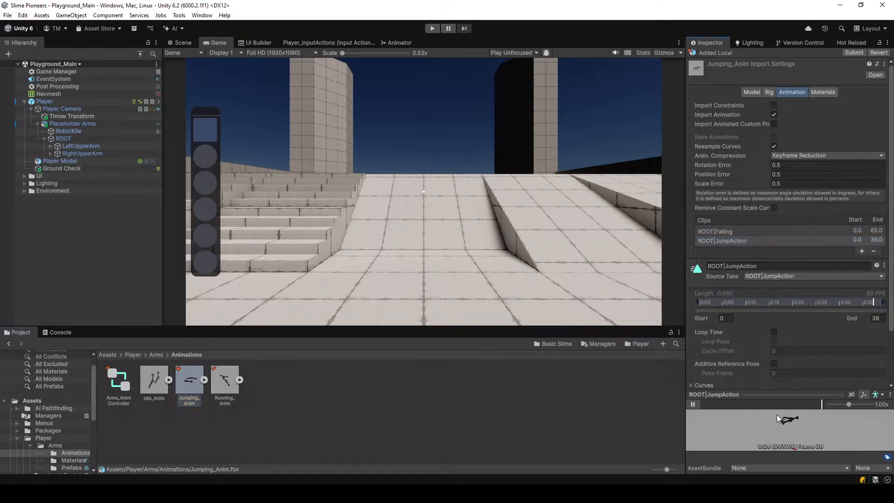
Preview the ROOT|Falling clip of Jumping_Anim and display its loop settings
{"action": "left_click", "coordinate": [723, 233]}
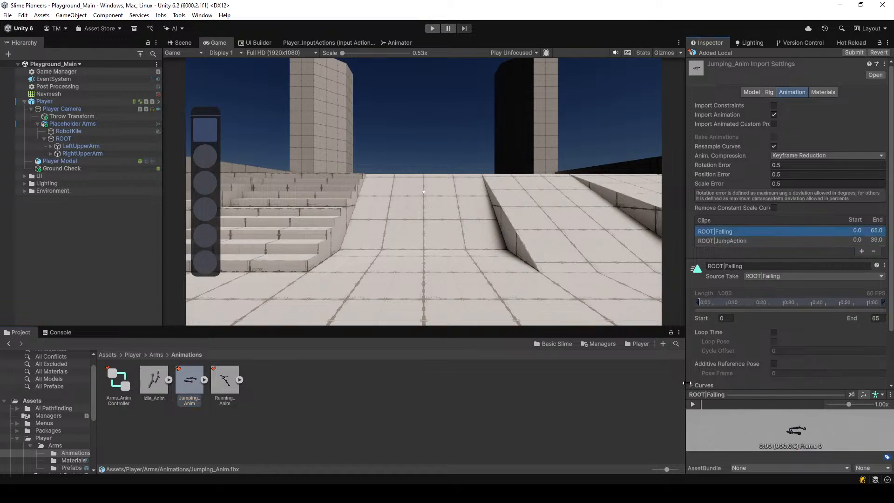
{"action": "left_click", "coordinate": [693, 404]}
{"action": "left_click", "coordinate": [693, 404]}
{"action": "scroll", "coordinate": [746, 258], "scroll_direction": "down", "scroll_amount": 3}
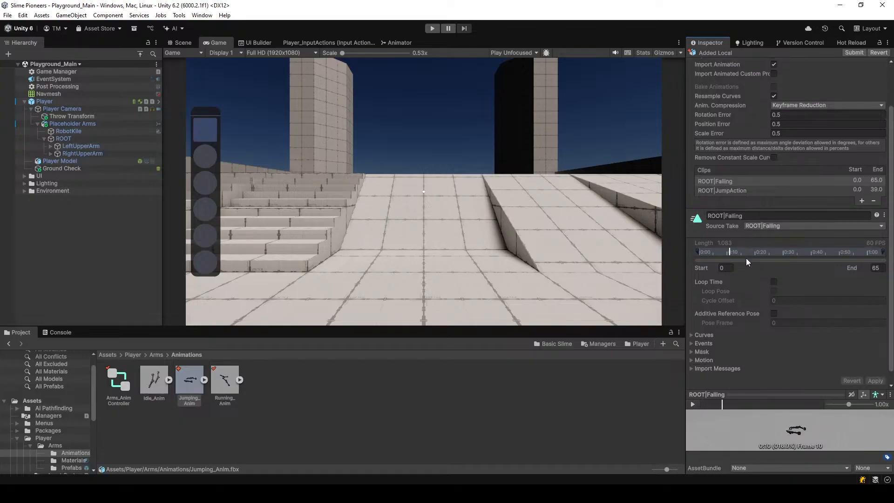
Enable Loop Time on the ROOT|Falling clip and apply the import settings
{"action": "left_click", "coordinate": [812, 171]}
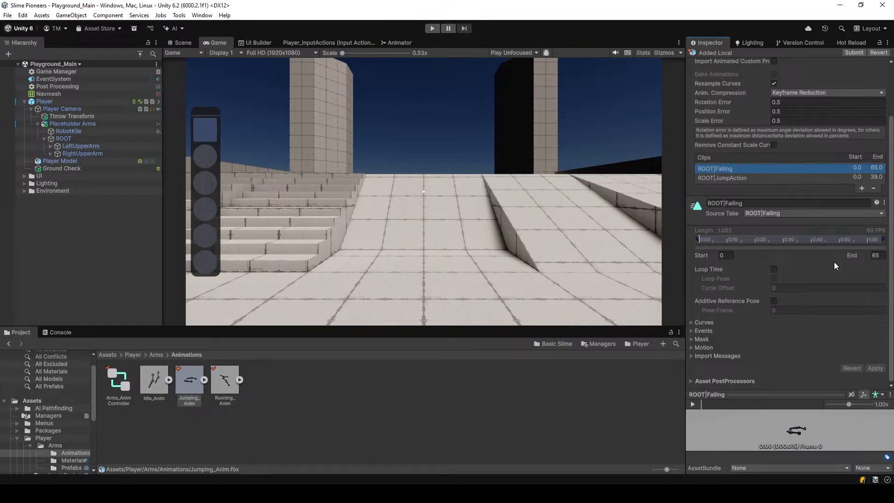
{"action": "left_click", "coordinate": [774, 270]}
{"action": "left_click", "coordinate": [875, 368]}
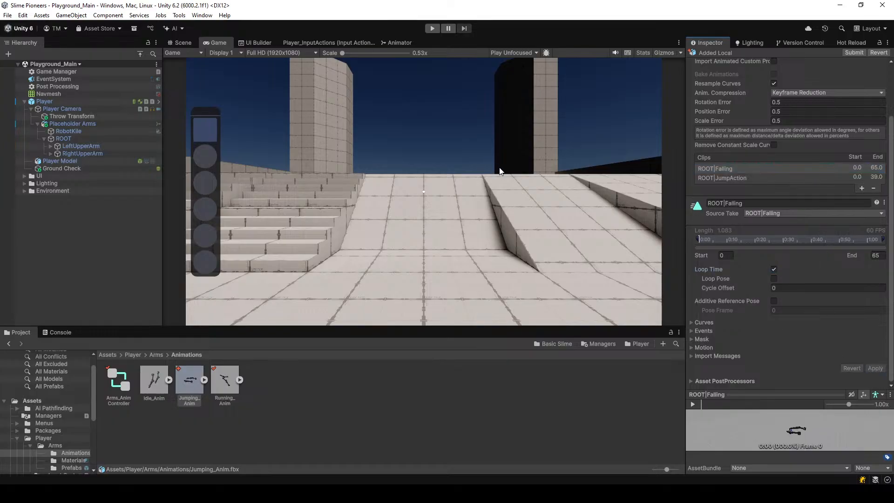
Add the Jumping_Anim clips to the Arms_AnimController graph as states and separate ROOT|Falling from ROOT|JumpAction below Idle
{"action": "left_click", "coordinate": [412, 44]}
{"action": "scroll", "coordinate": [593, 201], "scroll_direction": "up", "scroll_amount": 2}
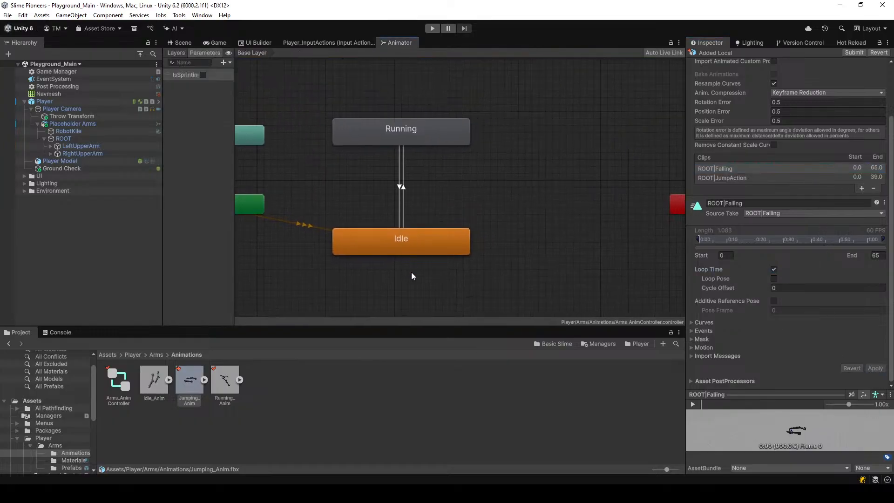
{"action": "scroll", "coordinate": [405, 280], "scroll_direction": "down", "scroll_amount": 3}
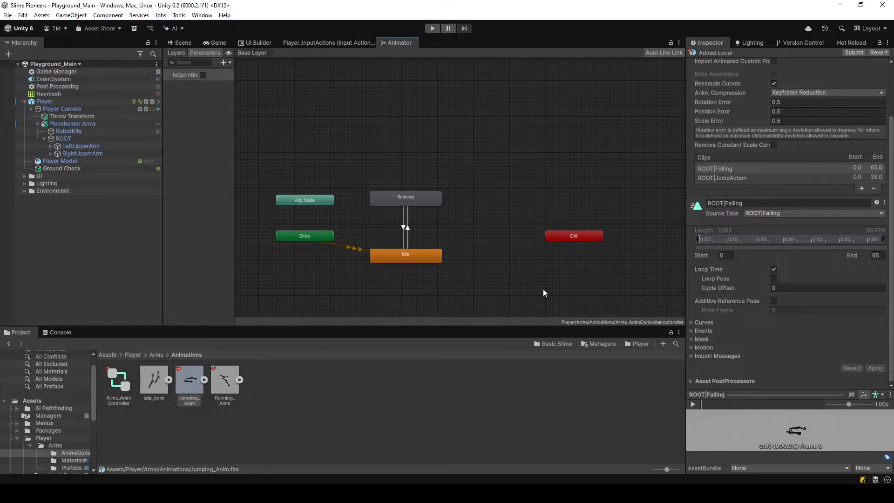
{"action": "left_click_drag", "start_coordinate": [205, 374], "coordinate": [327, 289]}
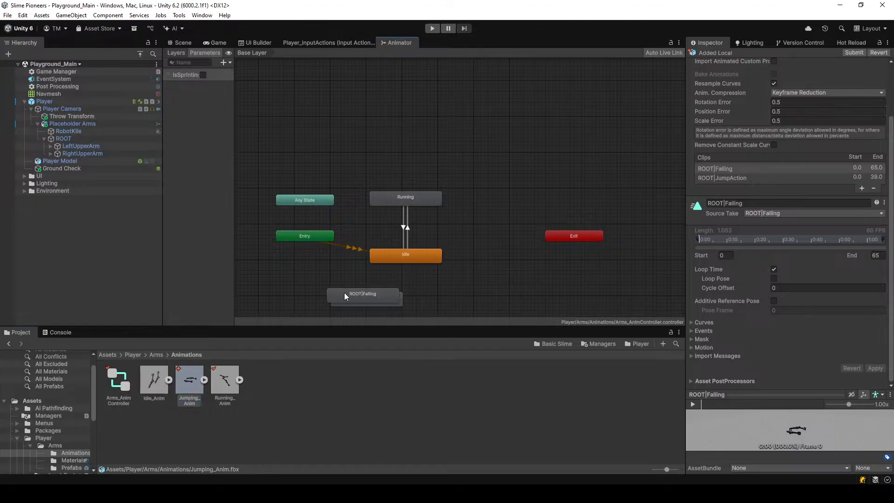
{"action": "middle_click_drag", "start_coordinate": [437, 282], "coordinate": [471, 214]}
{"action": "scroll", "coordinate": [440, 229], "scroll_direction": "up", "scroll_amount": 2}
{"action": "left_click_drag", "start_coordinate": [399, 223], "coordinate": [505, 274]}
Rename the ROOT|JumpAction state to Jump
{"action": "left_click", "coordinate": [401, 229]}
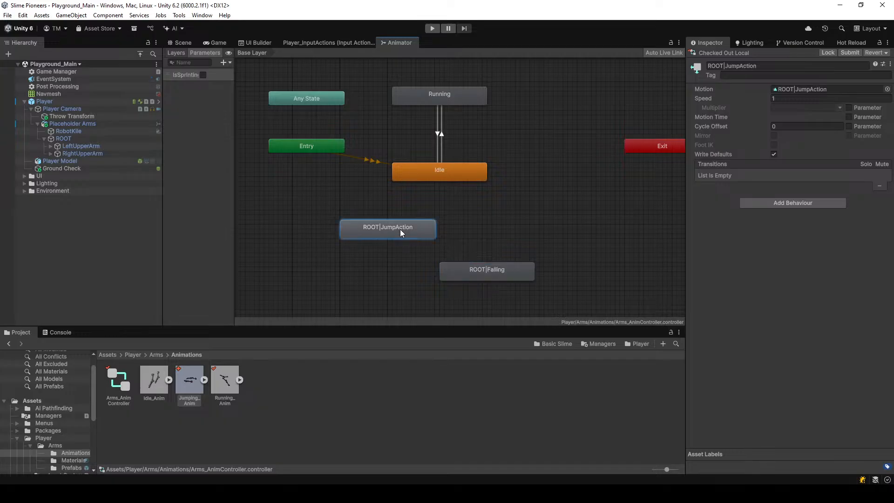
{"action": "double_click", "coordinate": [764, 115]}
{"action": "left_click", "coordinate": [381, 229]}
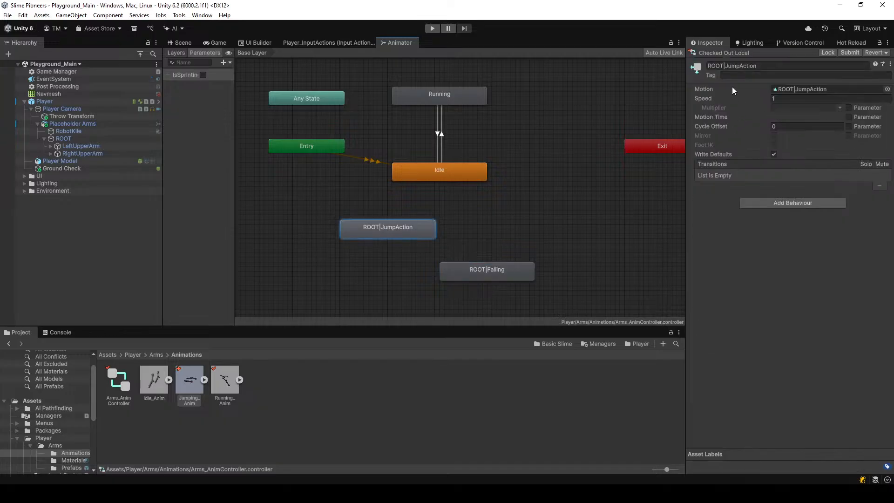
{"action": "left_click", "coordinate": [747, 66]}
{"action": "type", "text": "Jump"}
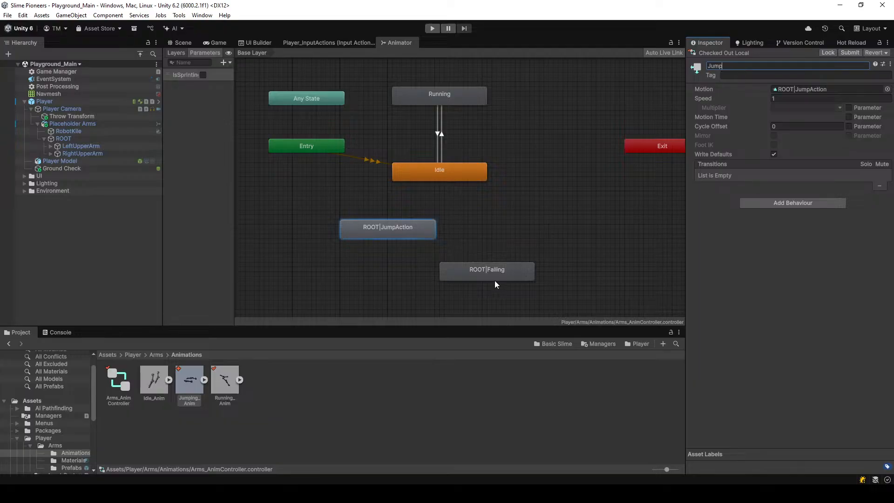
Rename the ROOT|Falling state to Falling
{"action": "left_click", "coordinate": [496, 279]}
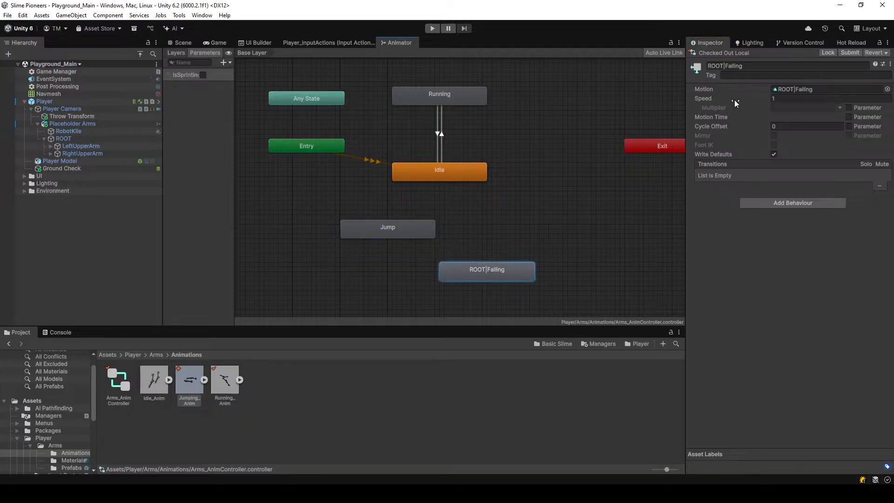
{"action": "left_click", "coordinate": [759, 65]}
{"action": "type", "text": "Fa"}
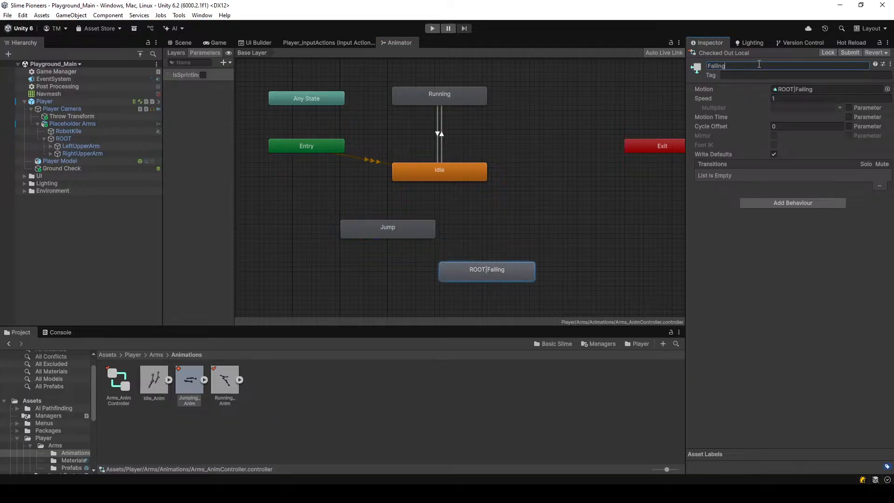
{"action": "key", "text": "Return"}
Create a transition from Idle to Jump and place the Jump state beneath Idle
{"action": "left_click", "coordinate": [424, 177]}
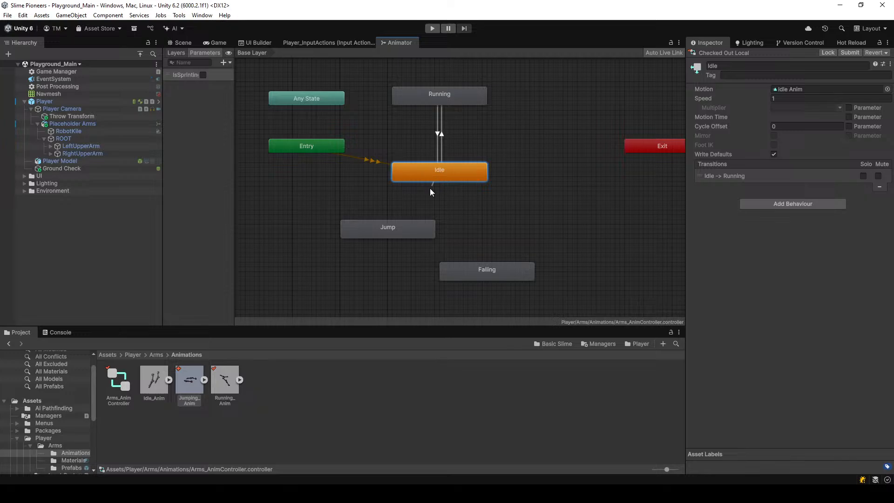
{"action": "left_click", "coordinate": [393, 228]}
{"action": "left_click_drag", "start_coordinate": [394, 230], "coordinate": [432, 237]}
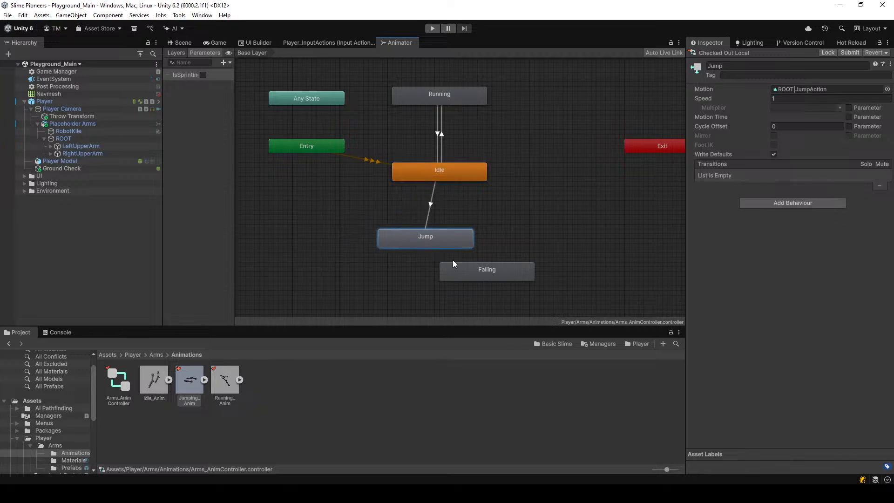
Create transitions from Jump to Falling and from Falling to Idle, arranging Jump and Falling side by side below Idle
{"action": "left_click", "coordinate": [481, 279]}
{"action": "left_click_drag", "start_coordinate": [481, 281], "coordinate": [537, 283]}
{"action": "left_click", "coordinate": [484, 276]}
{"action": "left_click", "coordinate": [469, 167]}
{"action": "left_click_drag", "start_coordinate": [450, 245], "coordinate": [424, 289]}
{"action": "left_click", "coordinate": [483, 280]}
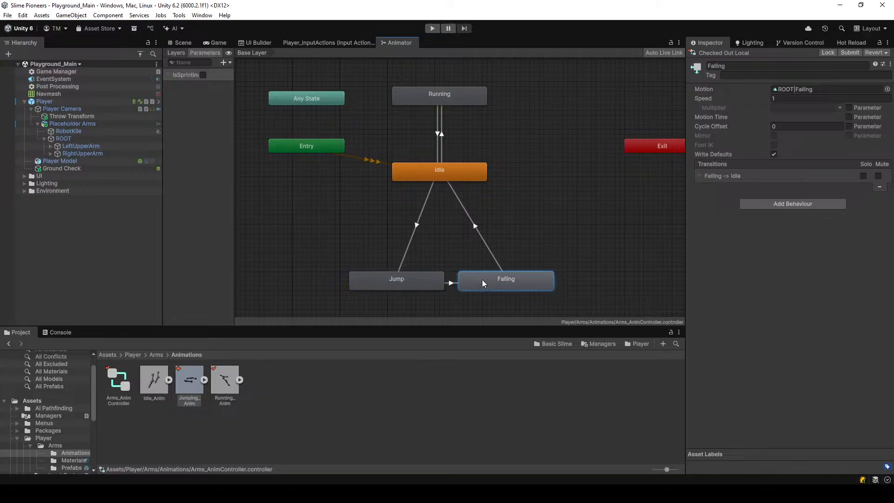
{"action": "left_click_drag", "start_coordinate": [482, 280], "coordinate": [475, 285]}
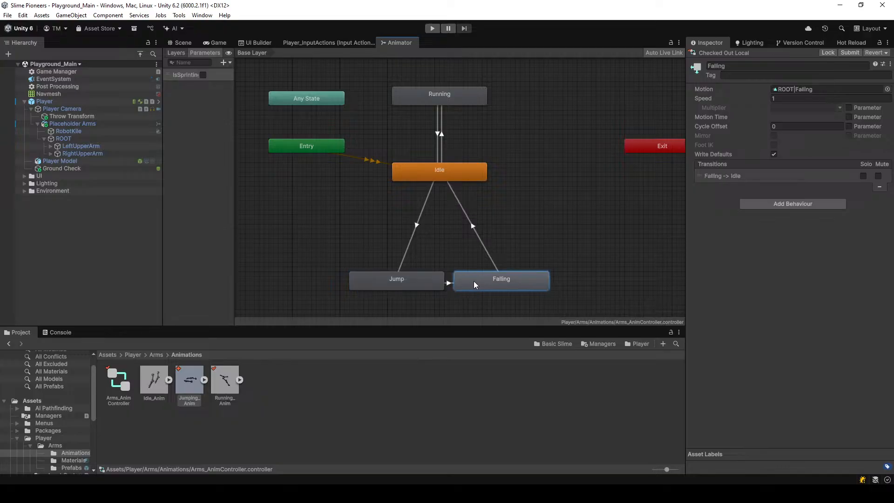
{"action": "left_click", "coordinate": [436, 281]}
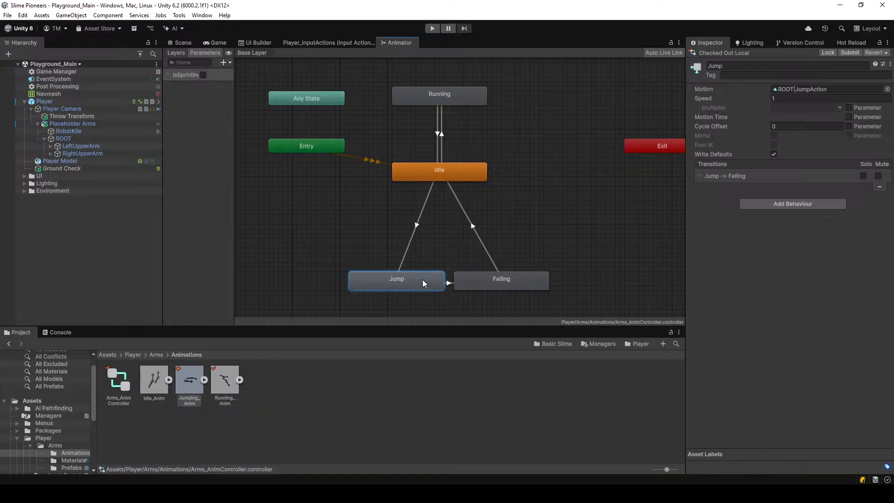
{"action": "left_click", "coordinate": [435, 176]}
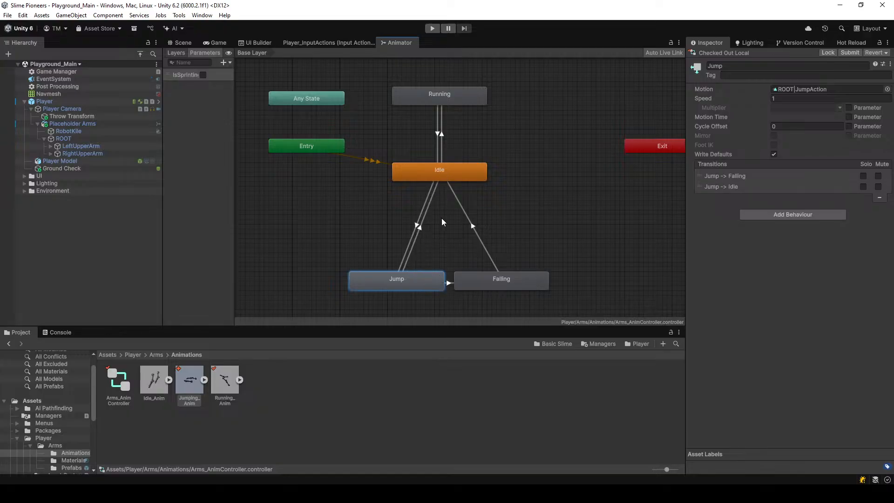
{"action": "left_click", "coordinate": [416, 247]}
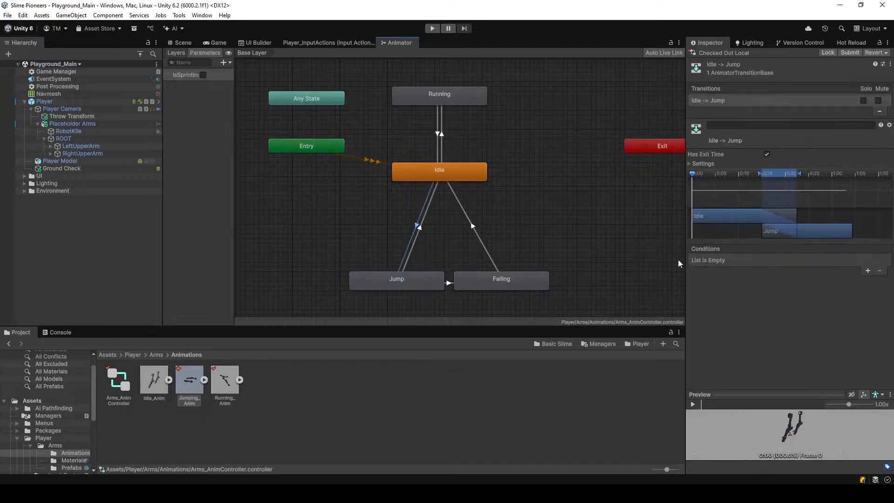
{"action": "left_click", "coordinate": [418, 226]}
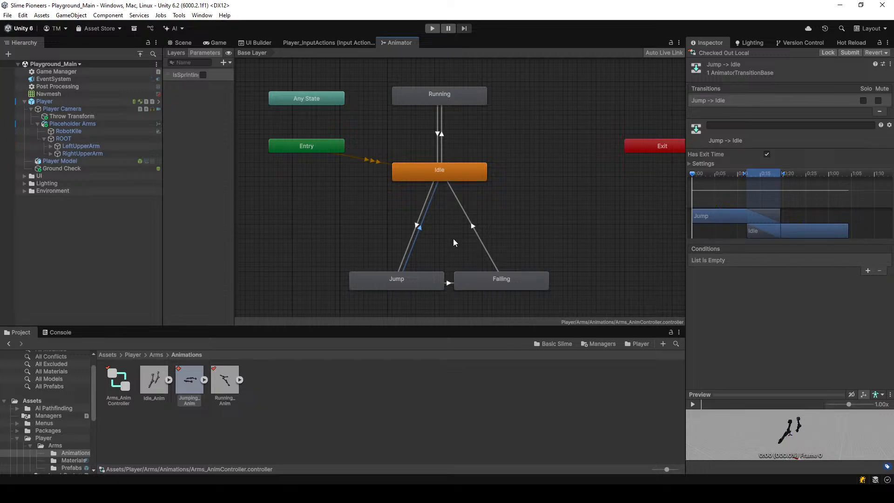
{"action": "key", "text": "Delete"}
Create a Bool parameter named hasJumped and use it with the value true as the condition of the Idle -> Jump transition
{"action": "left_click", "coordinate": [417, 225]}
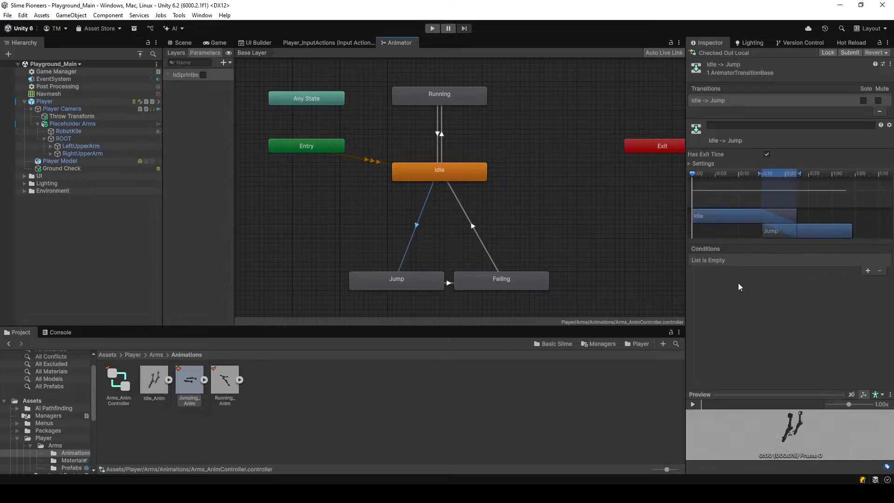
{"action": "left_click", "coordinate": [868, 271]}
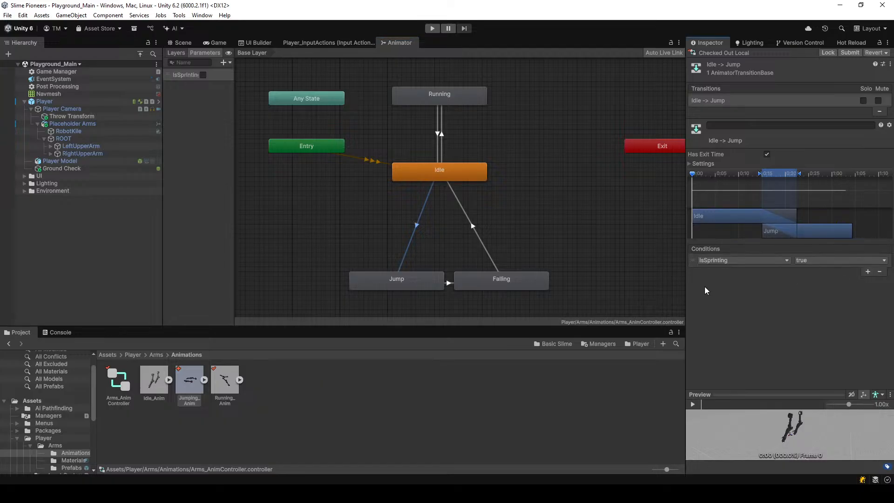
{"action": "left_click", "coordinate": [226, 63]}
{"action": "left_click", "coordinate": [243, 97]}
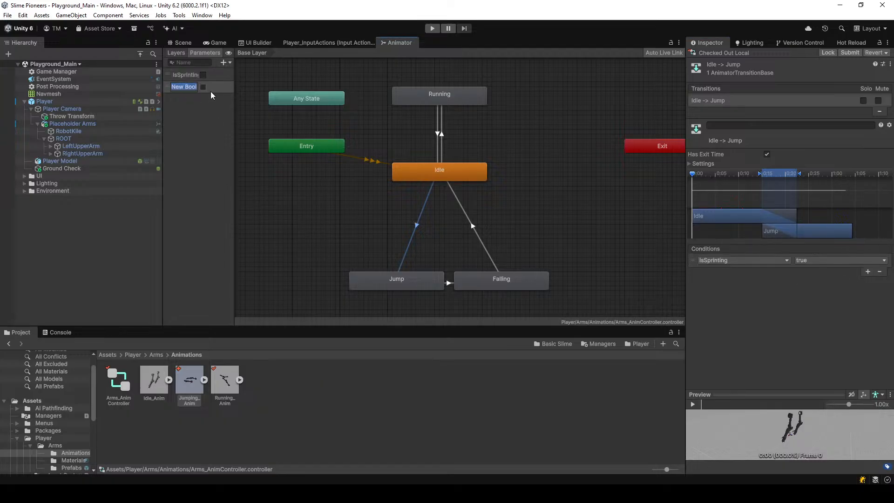
{"action": "type", "text": "Is"}
{"action": "key", "text": "BackSpace"}
{"action": "key", "text": "BackSpace"}
{"action": "type", "text": "hasJumped"}
{"action": "key", "text": "Return"}
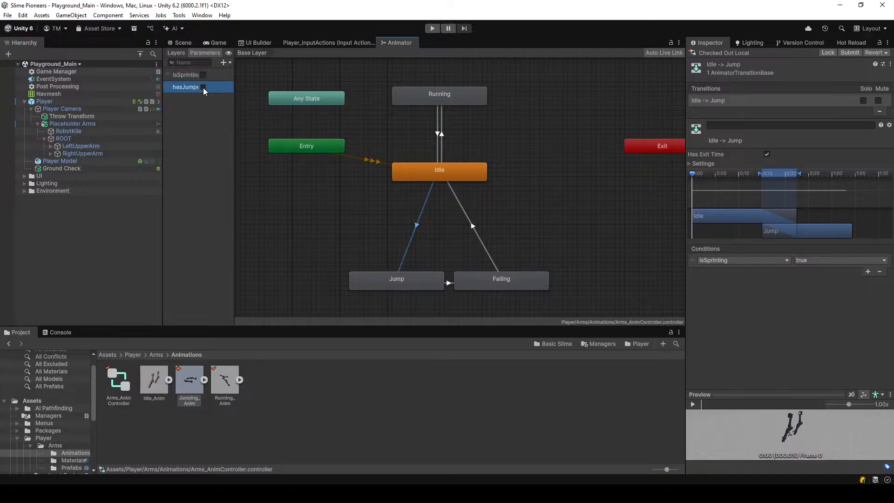
{"action": "left_click", "coordinate": [765, 261]}
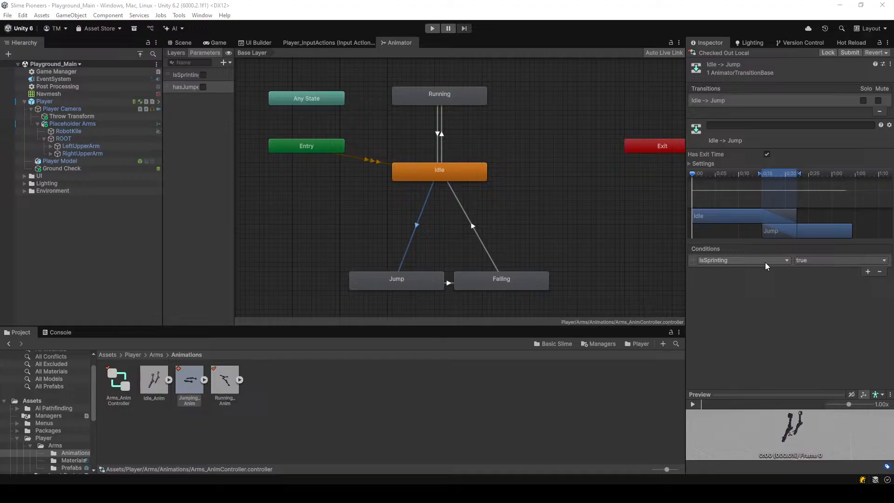
{"action": "left_click", "coordinate": [760, 296]}
{"action": "left_click", "coordinate": [449, 283]}
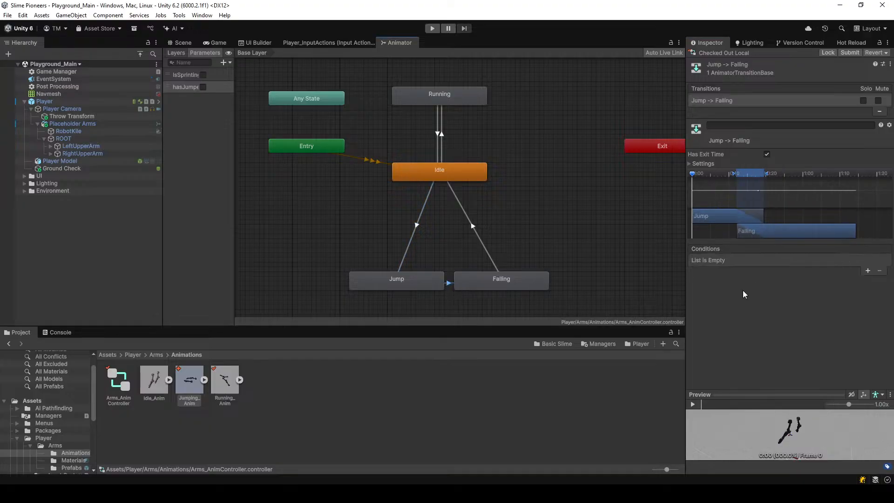
{"action": "left_click", "coordinate": [769, 156]}
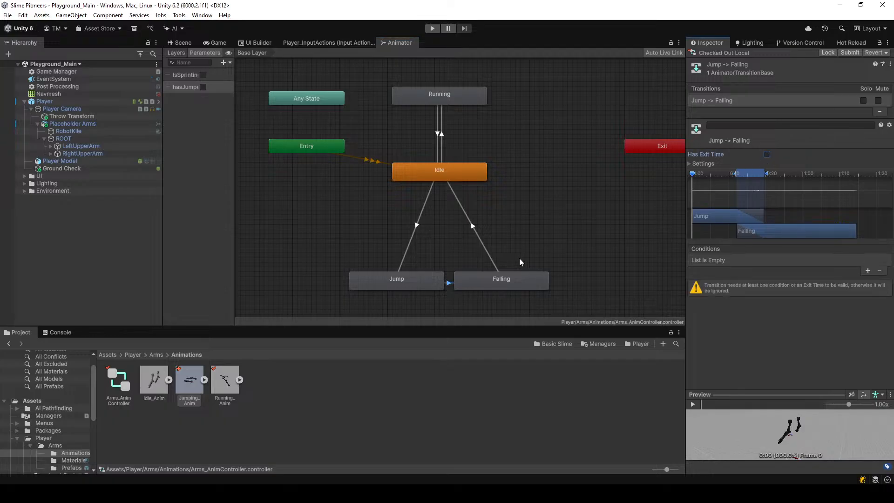
{"action": "left_click", "coordinate": [767, 154]}
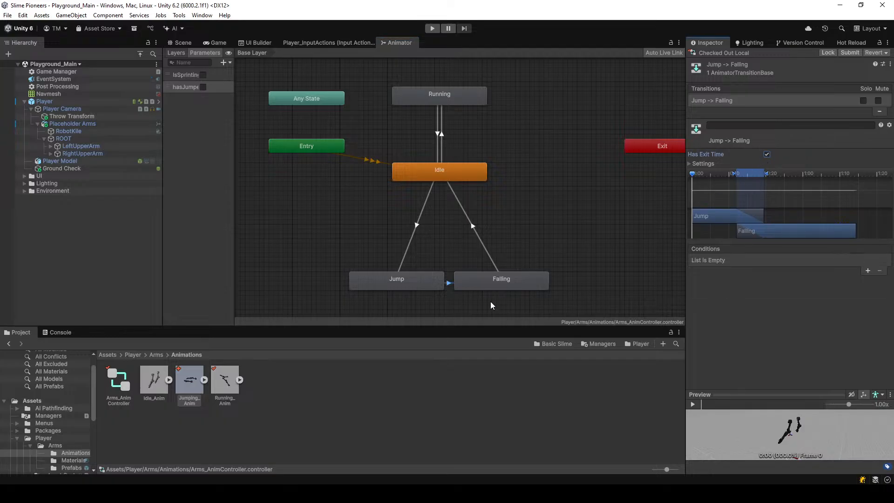
Turn off Has Exit Time for the Falling -> Idle and Idle -> Jump transitions
{"action": "left_click", "coordinate": [481, 250]}
{"action": "left_click", "coordinate": [767, 154]}
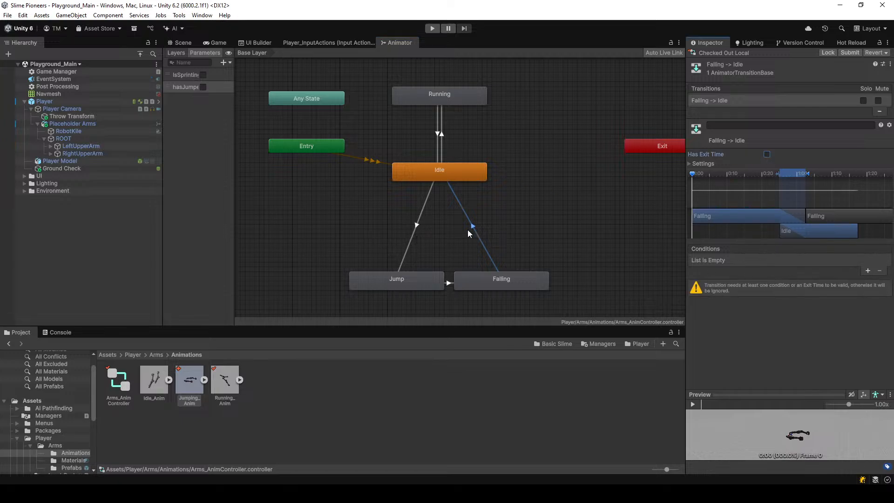
{"action": "left_click", "coordinate": [396, 233]}
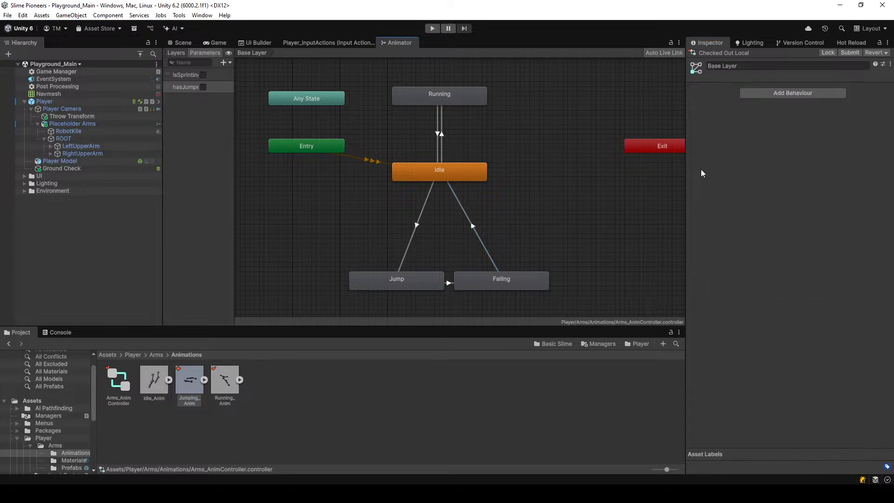
{"action": "left_click", "coordinate": [421, 224]}
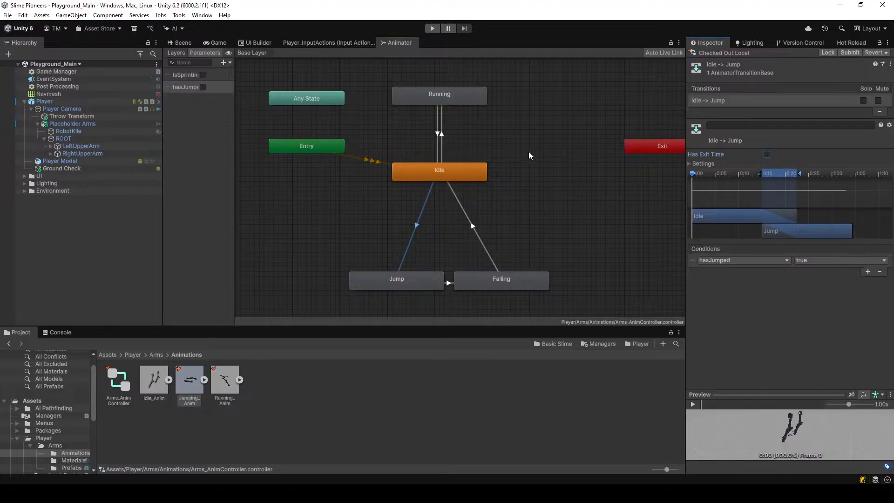
Check the Running -> Idle transition's condition and add the condition hasJumped false to the Falling -> Idle transition
{"action": "left_click", "coordinate": [438, 136]}
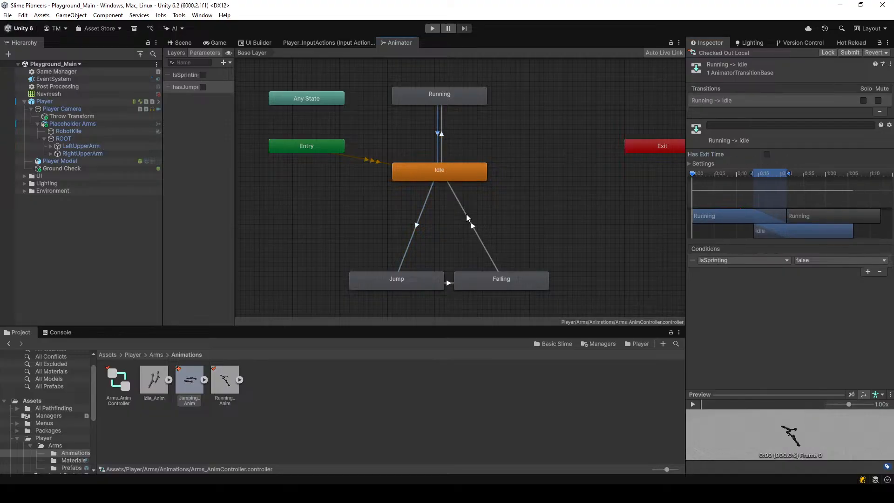
{"action": "left_click", "coordinate": [468, 216]}
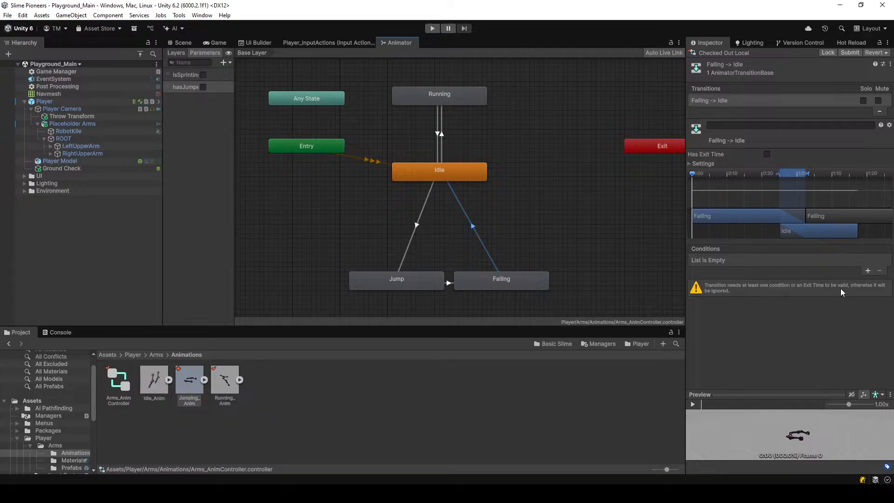
{"action": "left_click", "coordinate": [868, 270]}
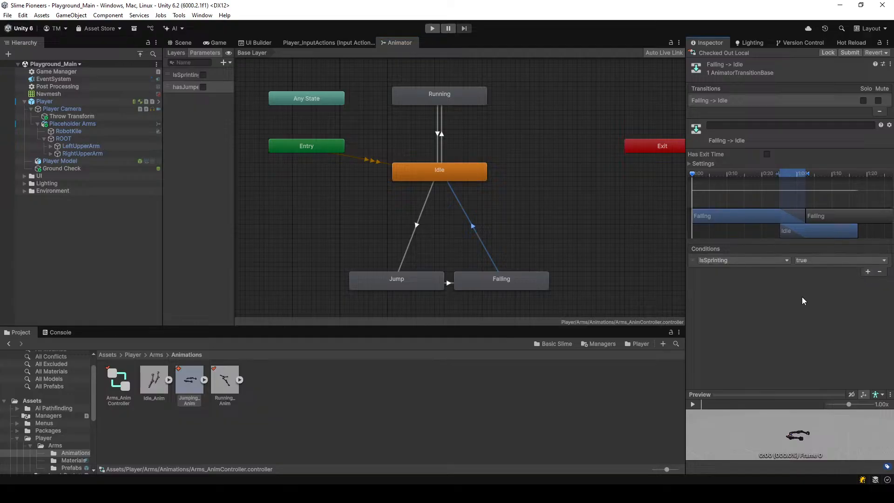
{"action": "left_click", "coordinate": [769, 260]}
{"action": "left_click", "coordinate": [765, 278]}
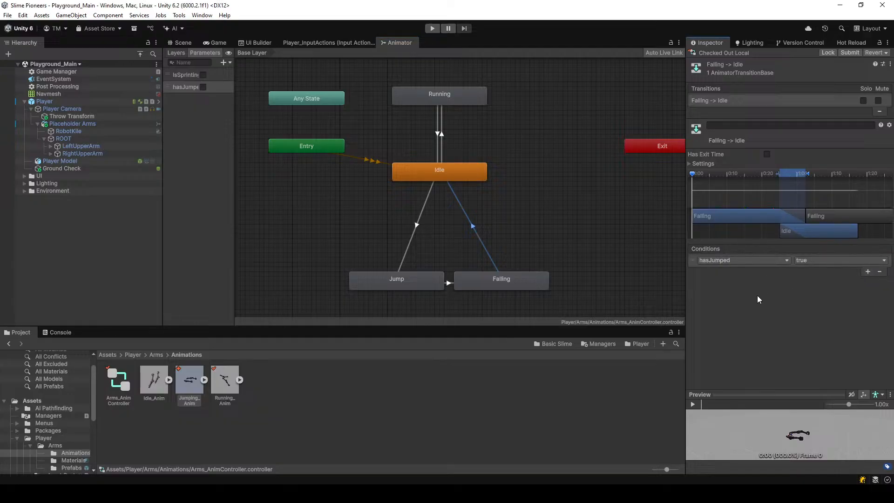
{"action": "left_click", "coordinate": [812, 278]}
{"action": "middle_click_drag", "start_coordinate": [577, 198], "coordinate": [579, 188]}
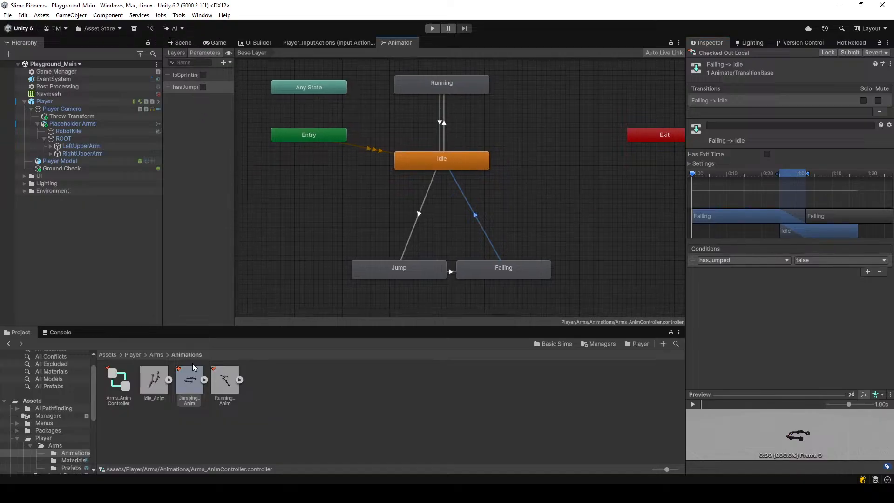
Open the Player_MovementController script from the Player Scripts folder for editing
{"action": "left_click", "coordinate": [130, 356]}
{"action": "left_click", "coordinate": [156, 395]}
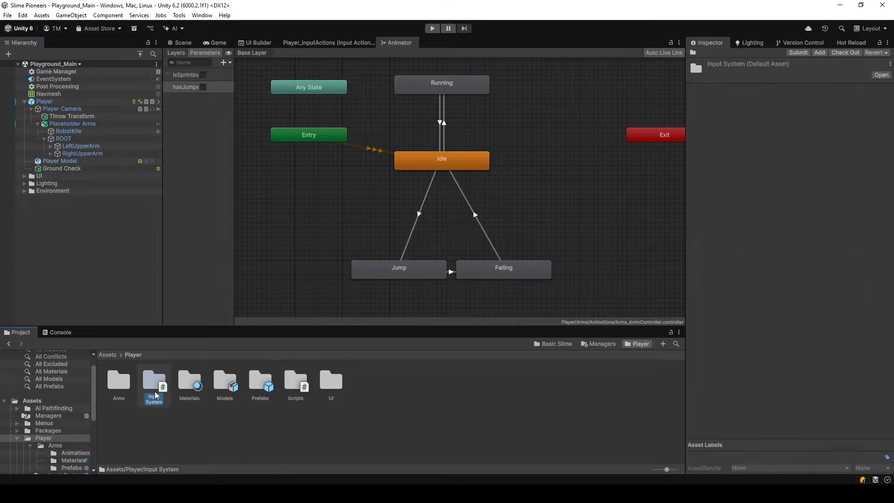
{"action": "double_click", "coordinate": [296, 382]}
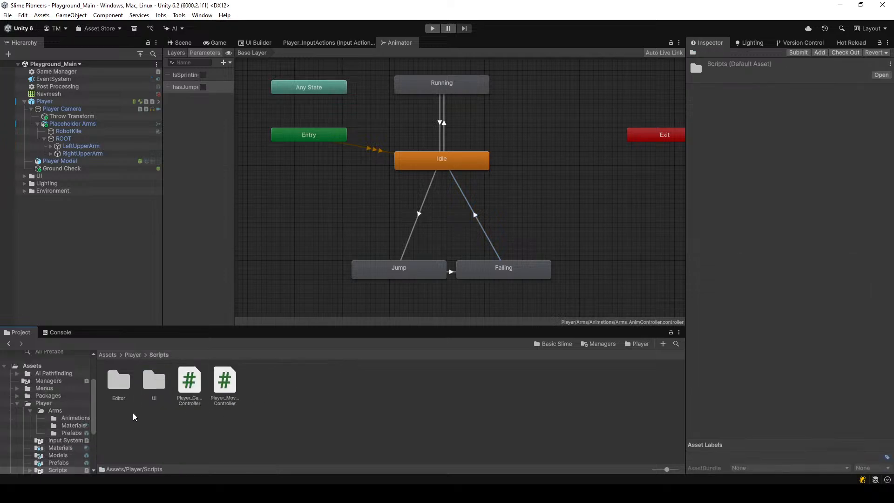
{"action": "double_click", "coordinate": [230, 385]}
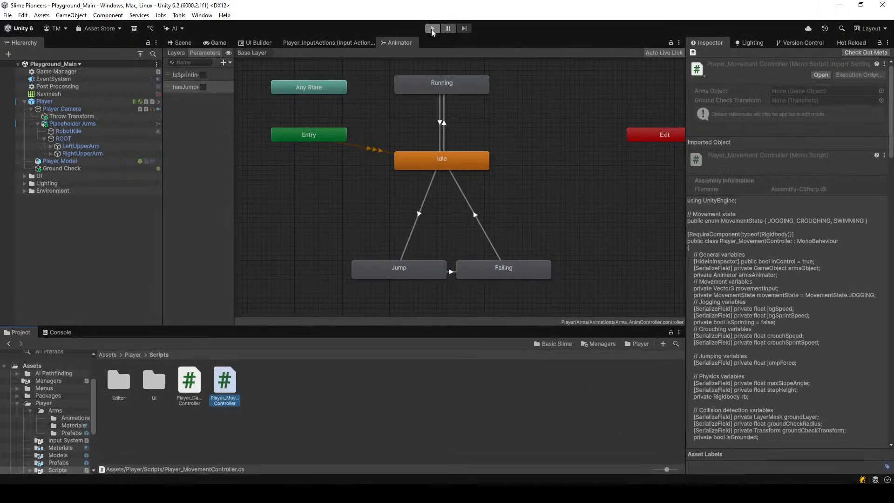
Play the scene, test the arm animations in first person, and inspect the player's arms from outside in the Scene view
{"action": "left_click", "coordinate": [432, 28]}
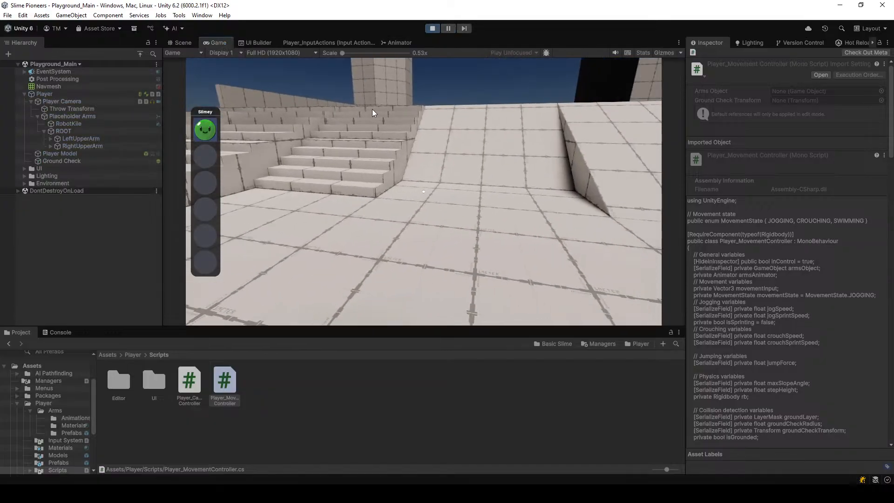
{"action": "left_click", "coordinate": [373, 110]}
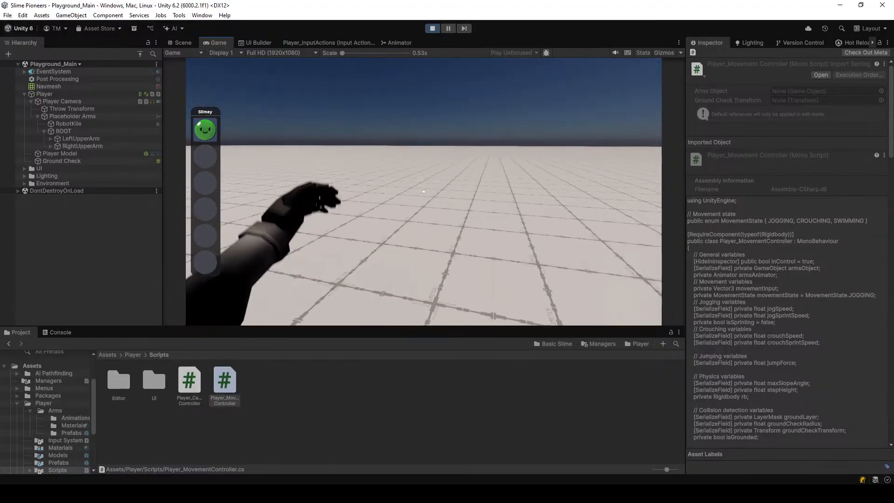
{"action": "key", "text": "Escape"}
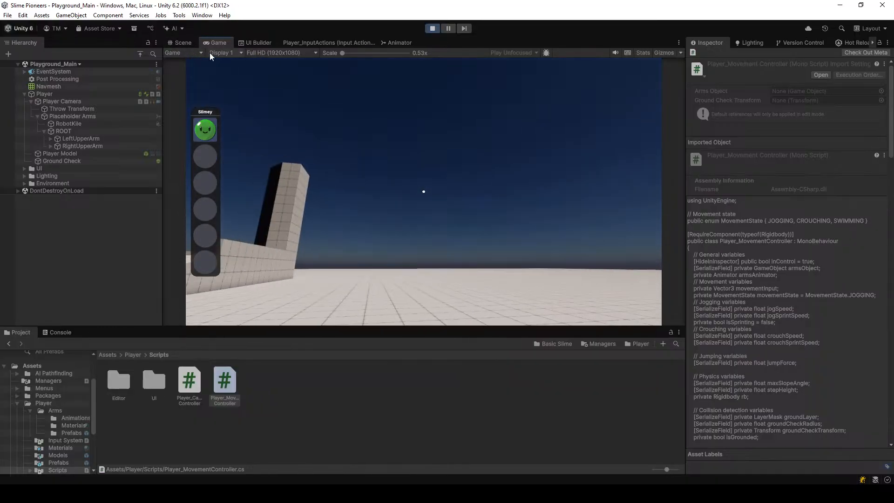
{"action": "left_click", "coordinate": [182, 42]}
{"action": "right_click_drag", "start_coordinate": [384, 128], "coordinate": [486, 175]}
{"action": "key", "text": "w"}
{"action": "scroll", "coordinate": [252, 131], "scroll_direction": "up", "scroll_amount": 3}
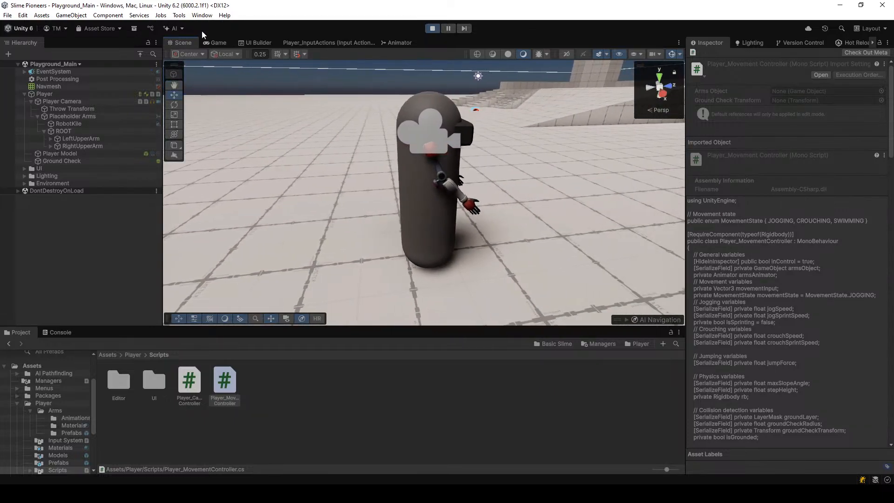
Undock the Game view from the Scene tab group and frame the player model up close in the Scene view
{"action": "left_click", "coordinate": [216, 42]}
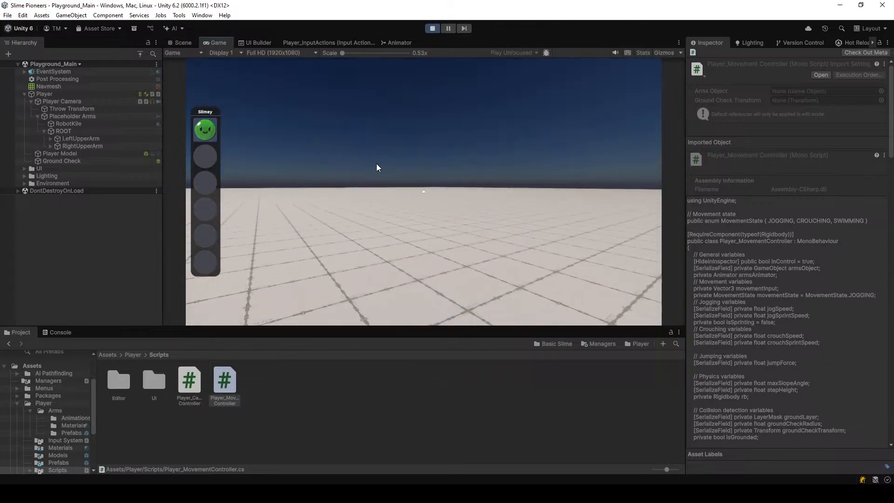
{"action": "key", "text": "Escape"}
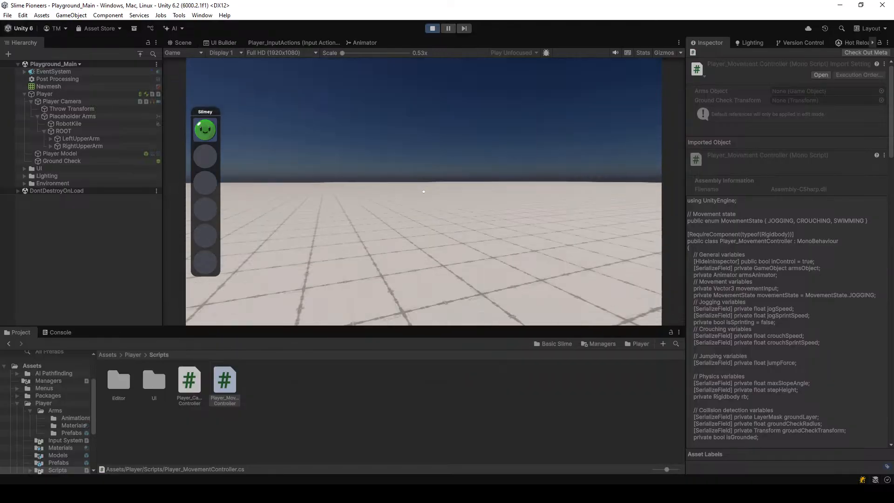
{"action": "left_click", "coordinate": [180, 43]}
{"action": "right_click_drag", "start_coordinate": [340, 183], "coordinate": [643, 228]}
{"action": "key", "text": "w"}
{"action": "key", "text": "s"}
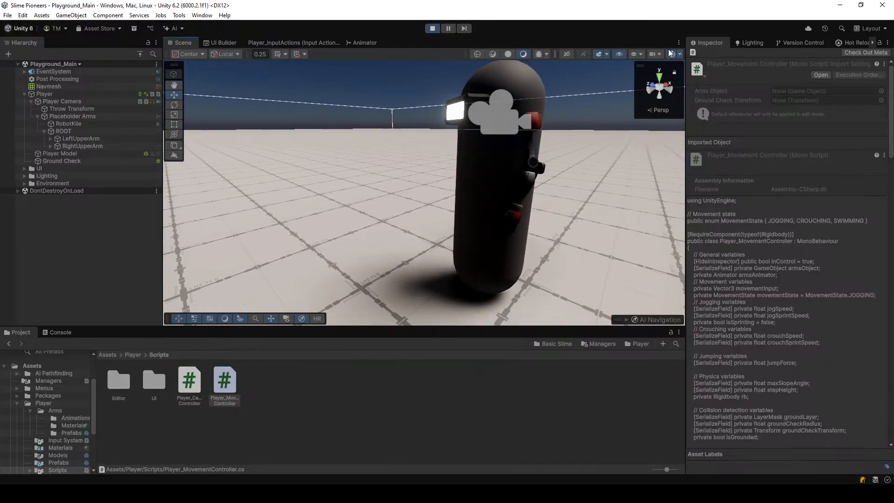
Make the player jump repeatedly while examining the arms from several sides in the Scene view, and stop play mode
{"action": "left_click", "coordinate": [673, 55]}
{"action": "key", "text": "space"}
{"action": "key", "text": "space"}
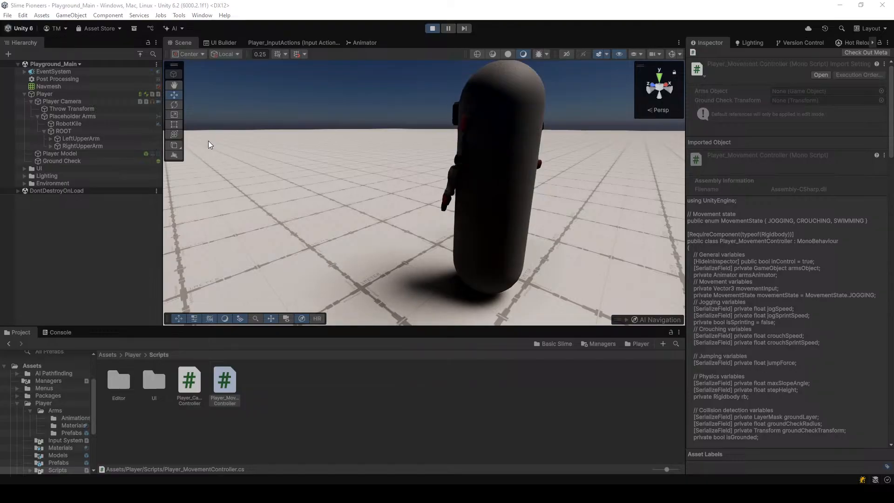
{"action": "right_click_drag", "start_coordinate": [209, 144], "coordinate": [601, 195]}
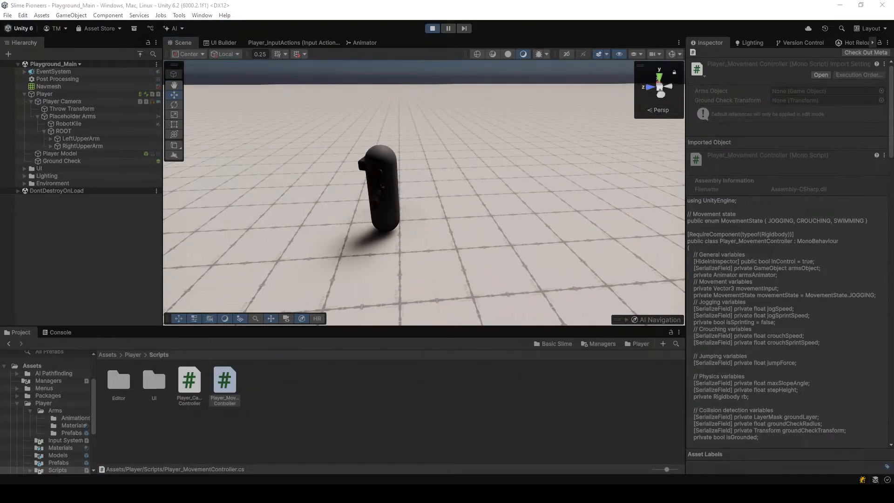
{"action": "key", "text": "w"}
{"action": "key", "text": "s"}
{"action": "key", "text": "space"}
{"action": "key", "text": "space"}
{"action": "key", "text": "space"}
{"action": "key", "text": "space"}
{"action": "left_click", "coordinate": [433, 28]}
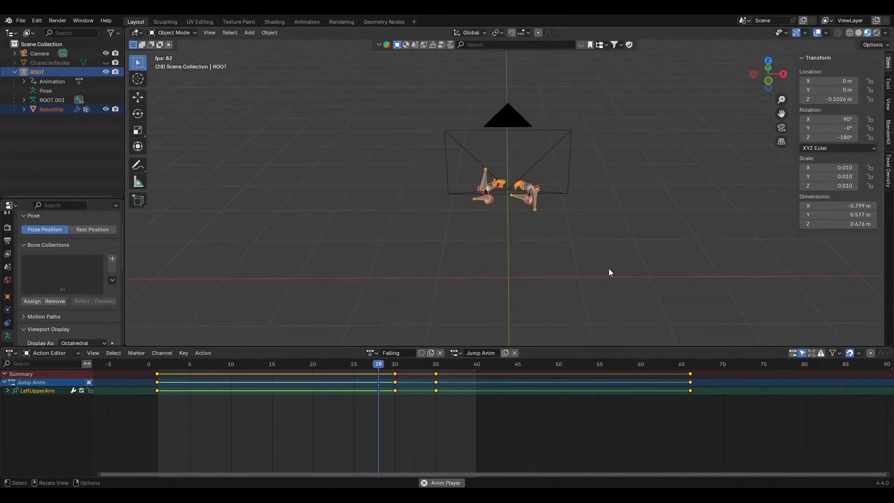
Switch to Blender and play back the arms' Falling and JumpAction animations from the side
{"action": "middle_click_drag", "start_coordinate": [608, 273], "coordinate": [467, 311]}
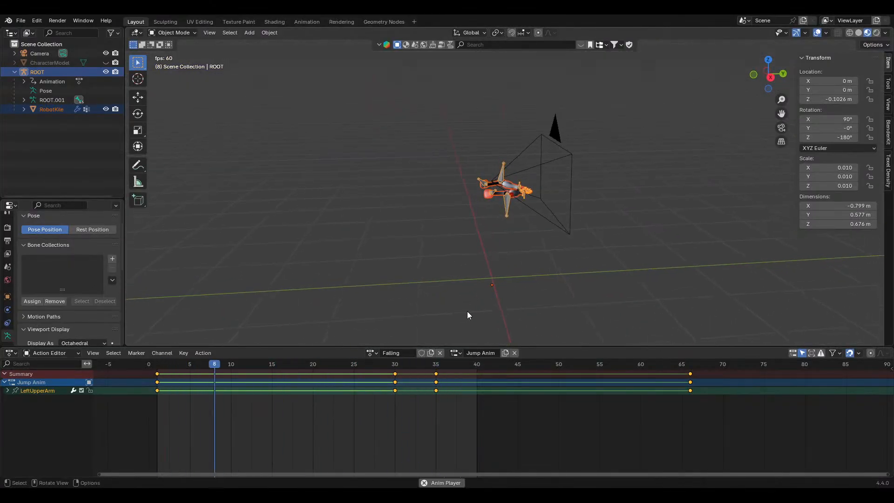
{"action": "key", "text": "space"}
{"action": "left_click", "coordinate": [373, 353]}
{"action": "left_click", "coordinate": [387, 376]}
{"action": "key", "text": "space"}
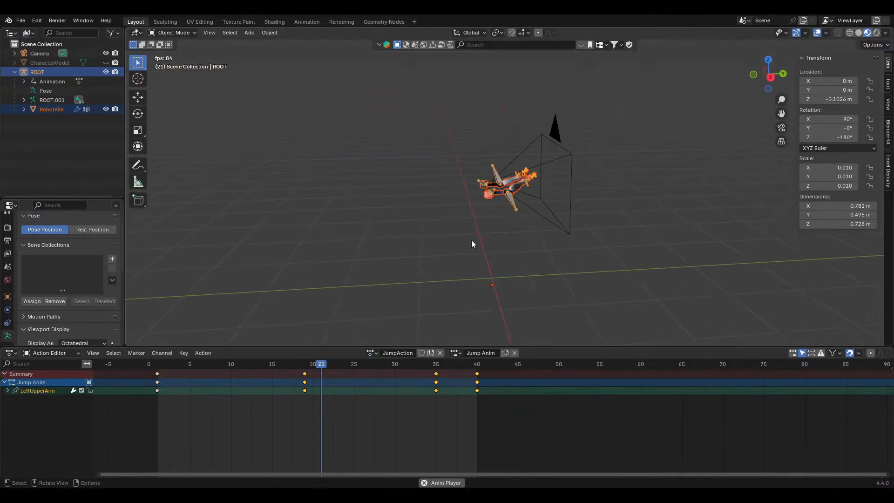
{"action": "key", "text": "space"}
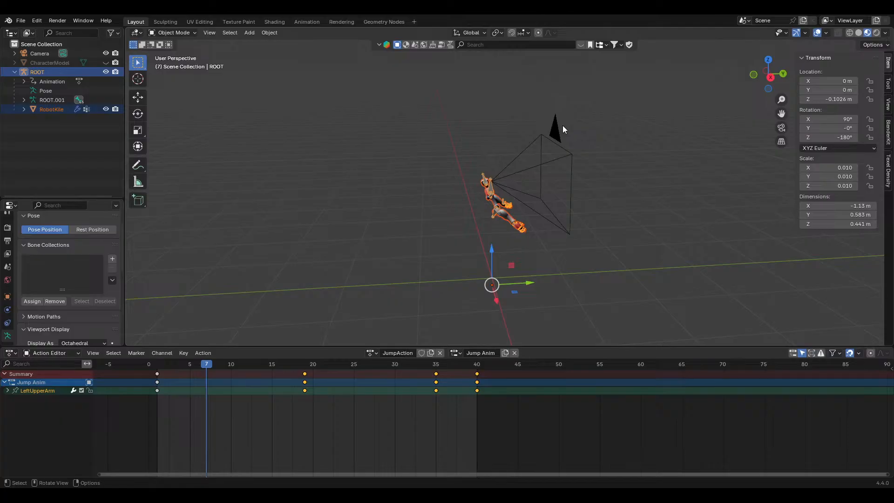
Set the ROOT armature's Y location to -0.25 m and save the Blender file
{"action": "left_click", "coordinate": [54, 74]}
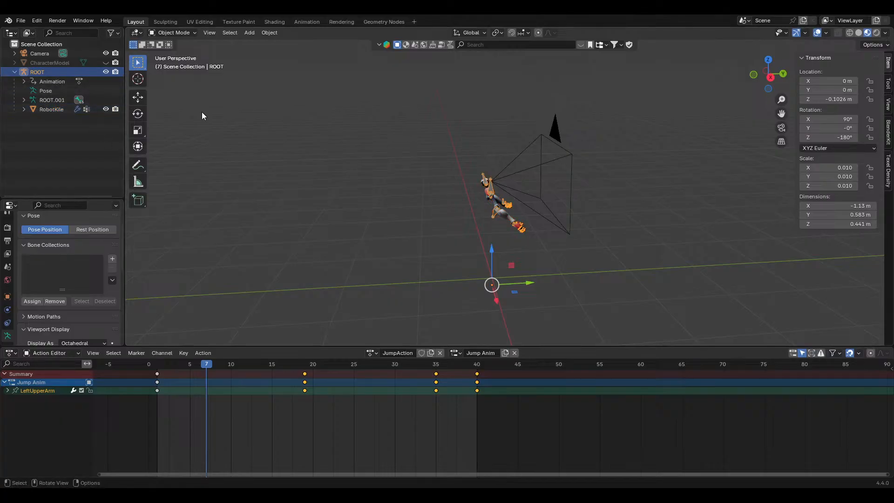
{"action": "middle_click_drag", "start_coordinate": [280, 131], "coordinate": [718, 146]}
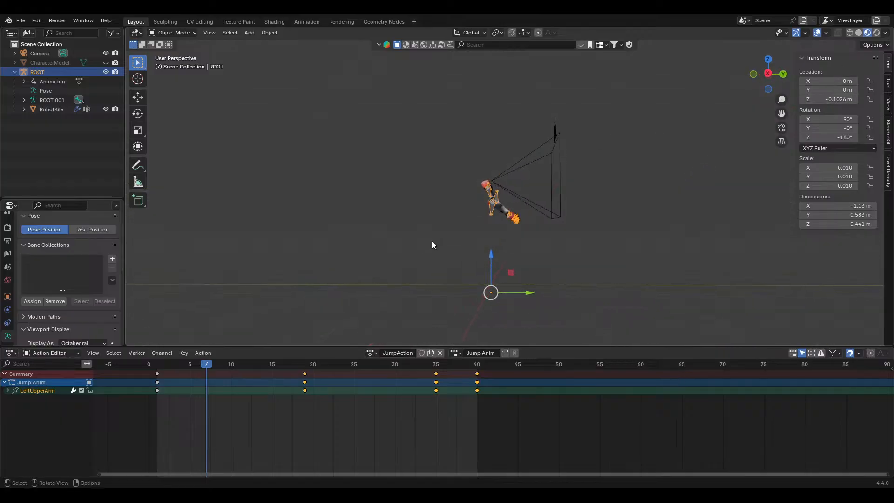
{"action": "middle_click_drag", "start_coordinate": [433, 244], "coordinate": [403, 233]}
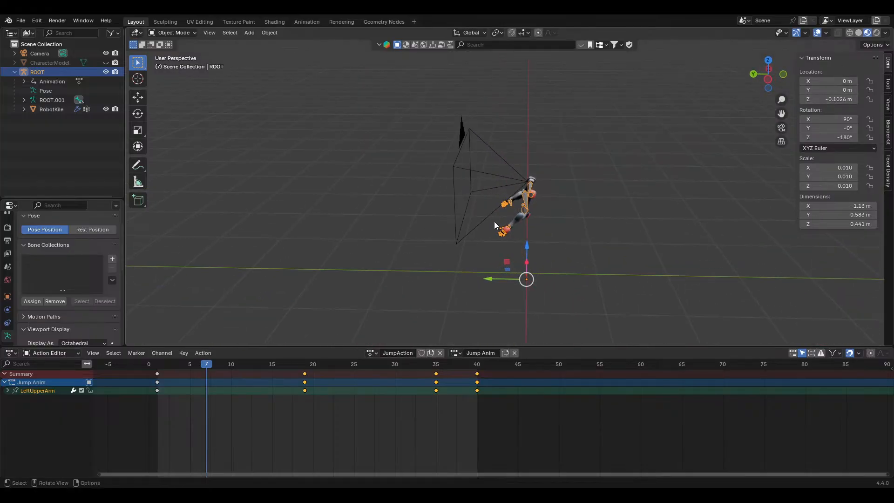
{"action": "middle_click_drag", "start_coordinate": [496, 226], "coordinate": [444, 221]}
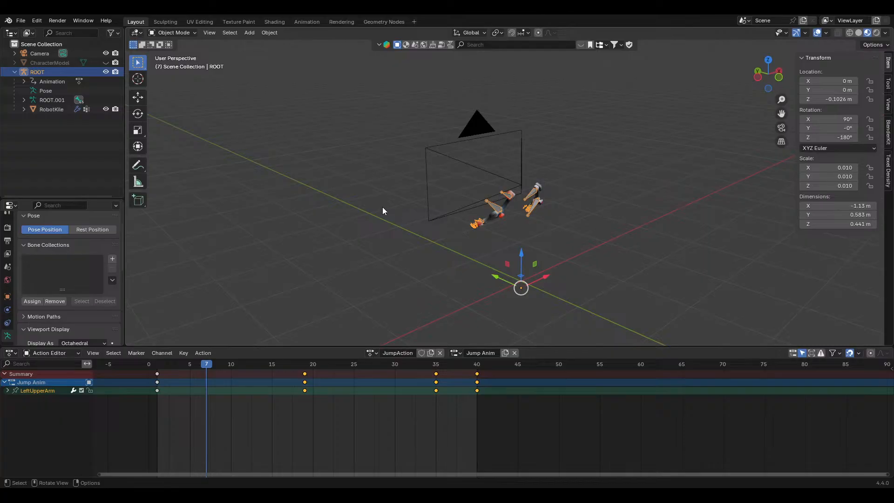
{"action": "middle_click_drag", "start_coordinate": [515, 184], "coordinate": [605, 187]}
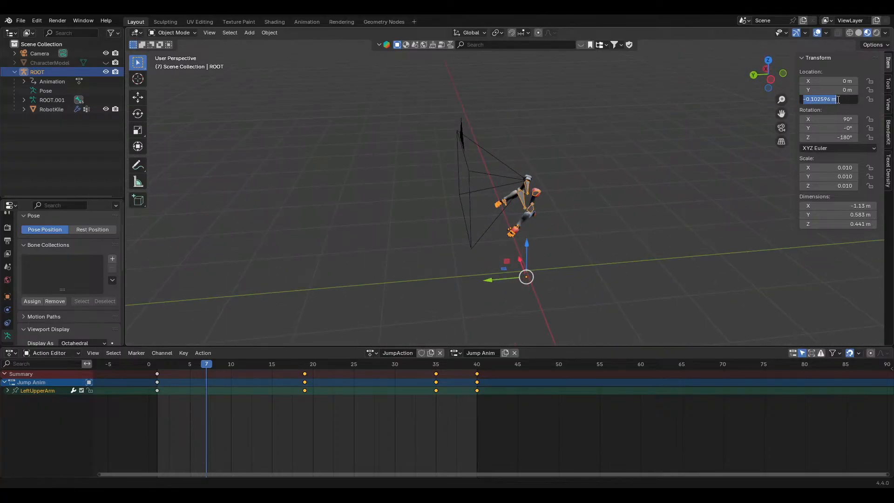
{"action": "left_click_drag", "start_coordinate": [829, 90], "coordinate": [857, 90]}
{"action": "key", "text": "Escape"}
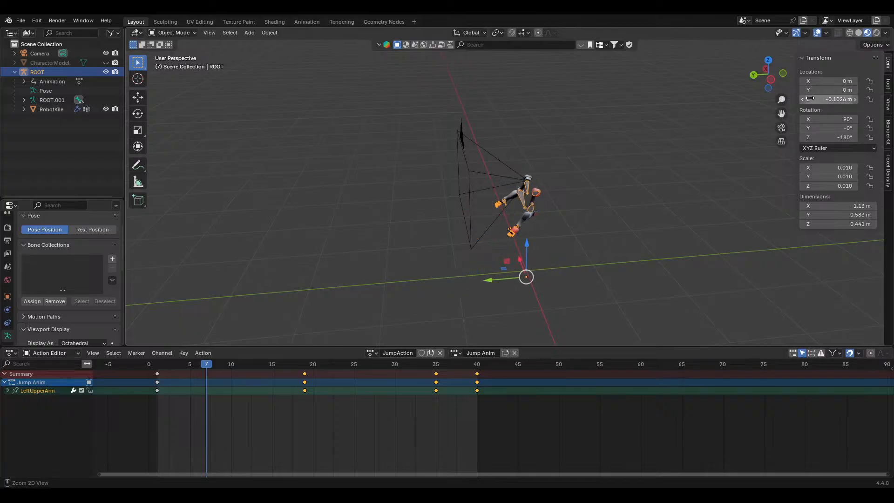
{"action": "middle_click_drag", "start_coordinate": [629, 149], "coordinate": [605, 152]}
{"action": "left_click", "coordinate": [829, 90]}
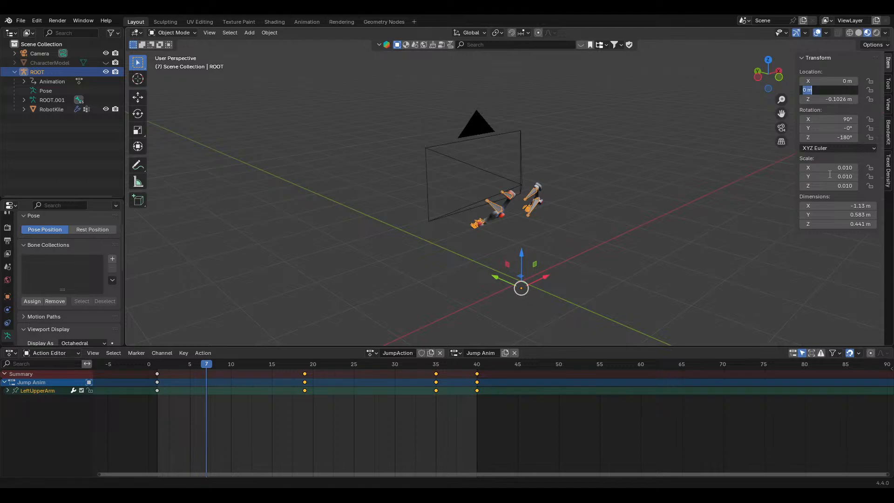
{"action": "type", "text": "-0.25"}
{"action": "key", "text": "Return"}
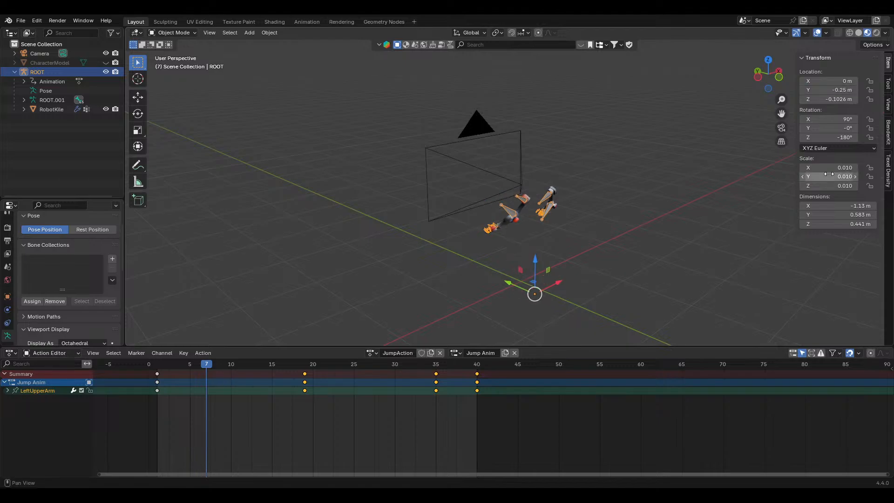
{"action": "middle_click_drag", "start_coordinate": [609, 209], "coordinate": [673, 206]}
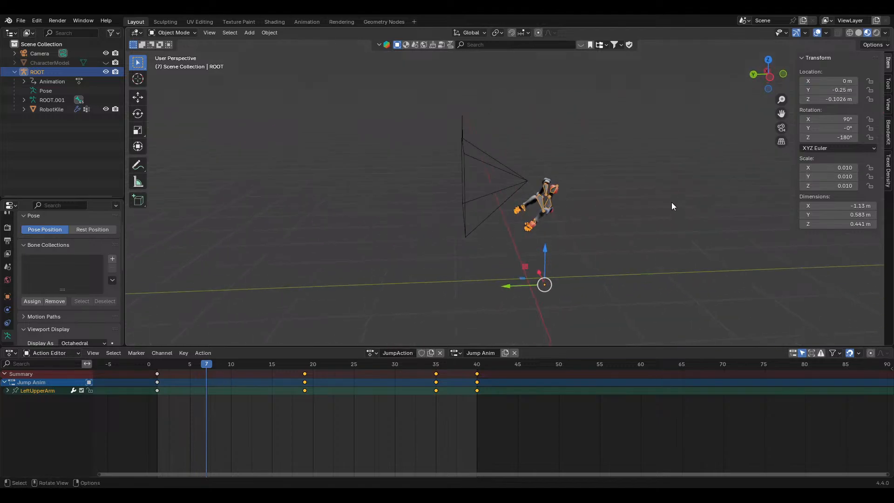
{"action": "key", "text": "ctrl+s"}
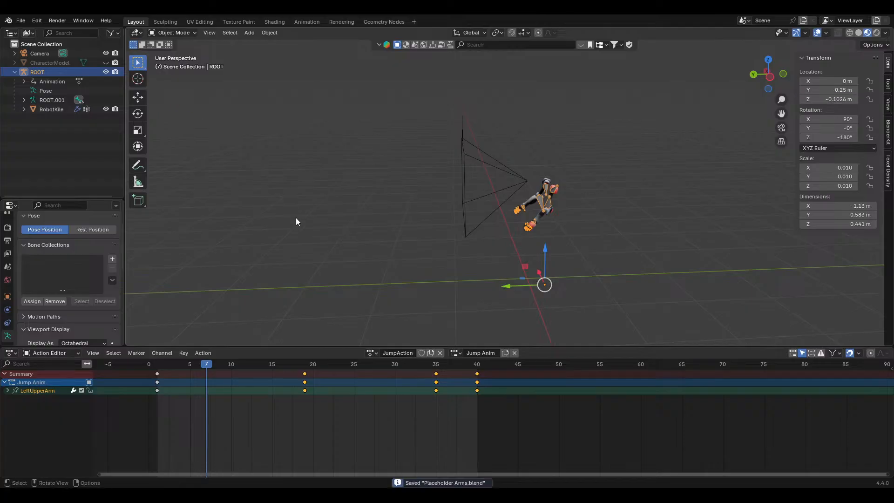
Select the ROOT armature together with its child mesh and export them in FBX format
{"action": "right_click", "coordinate": [54, 68]}
{"action": "left_click", "coordinate": [56, 91]}
{"action": "left_click", "coordinate": [22, 22]}
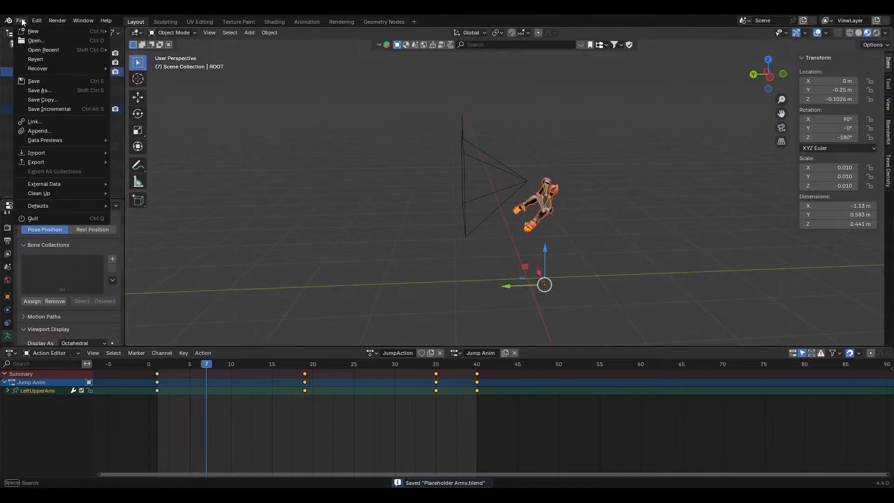
{"action": "mouse_move", "coordinate": [74, 162]}
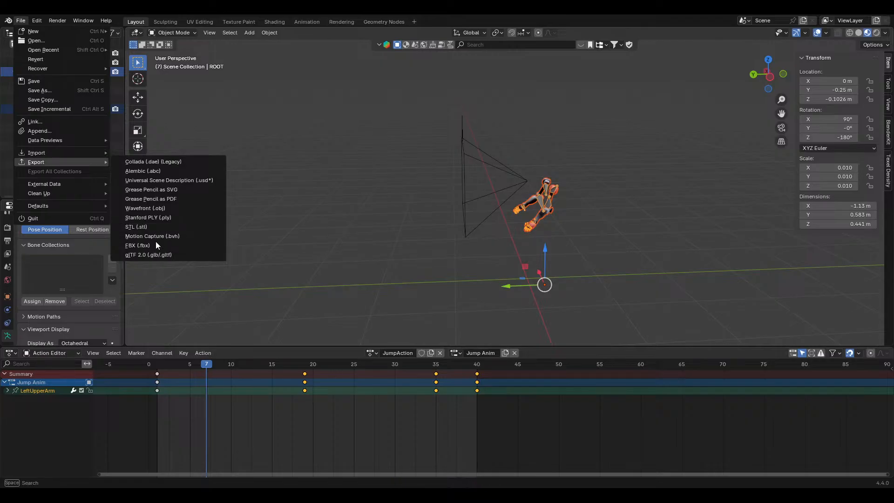
{"action": "left_click", "coordinate": [156, 244]}
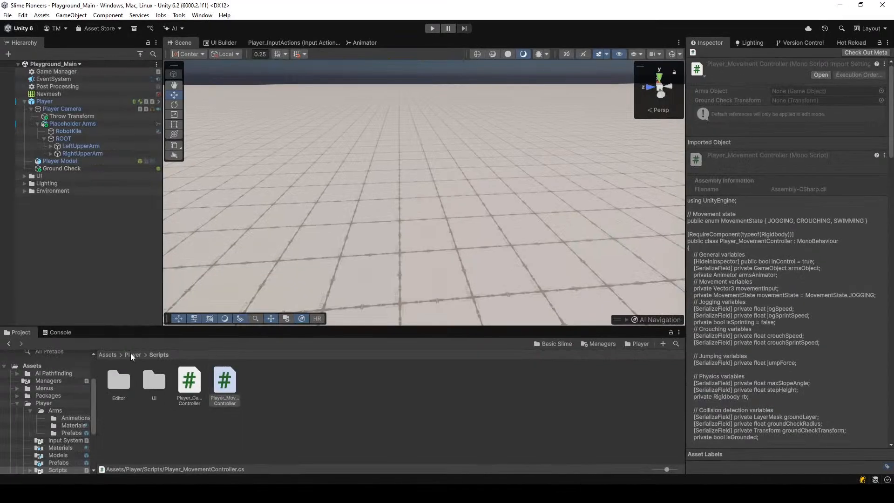
Switch to Unity, import the re-exported jumping animation FBX into the Player Arms Animations folder, and select the new asset
{"action": "left_click", "coordinate": [132, 355]}
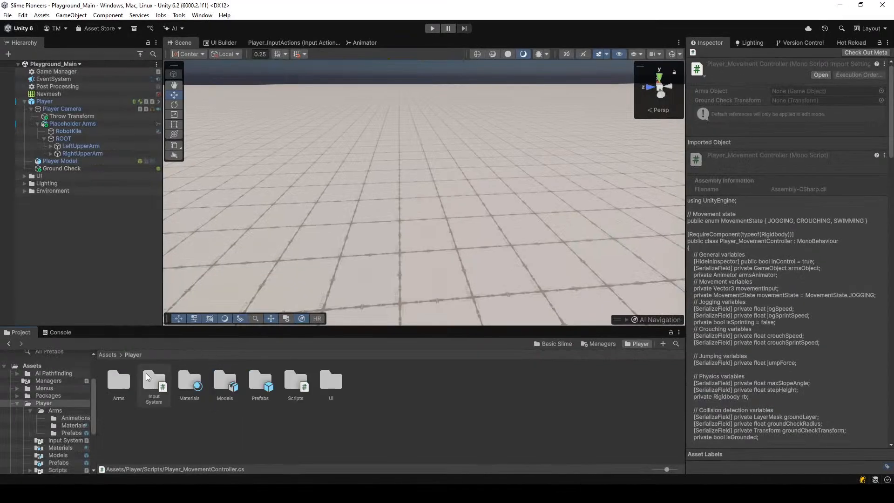
{"action": "double_click", "coordinate": [119, 384]}
{"action": "double_click", "coordinate": [118, 383]}
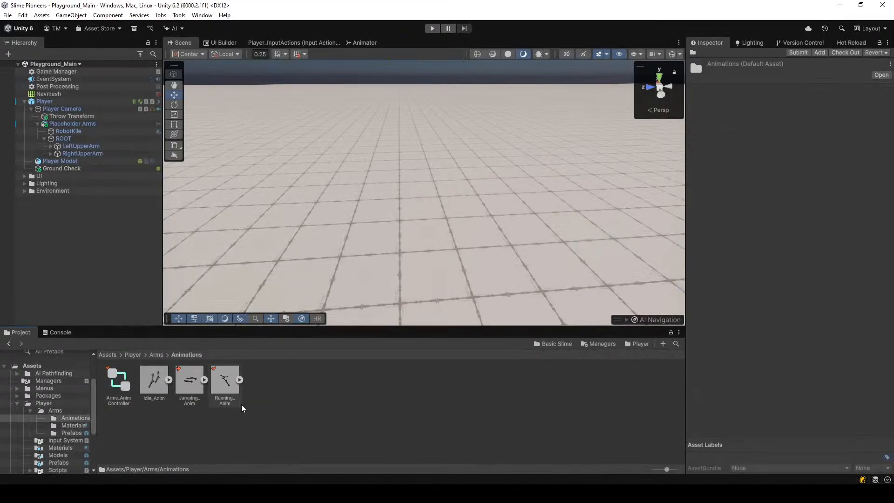
{"action": "left_click", "coordinate": [197, 400]}
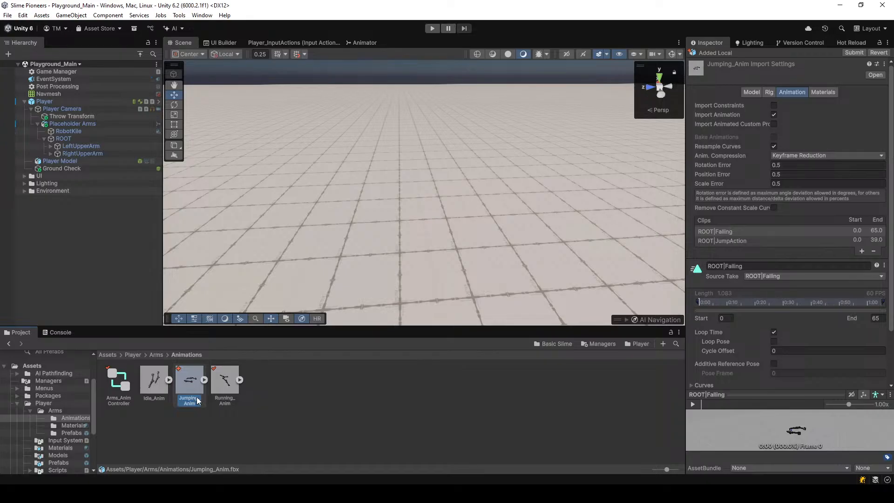
{"action": "left_click", "coordinate": [478, 263]}
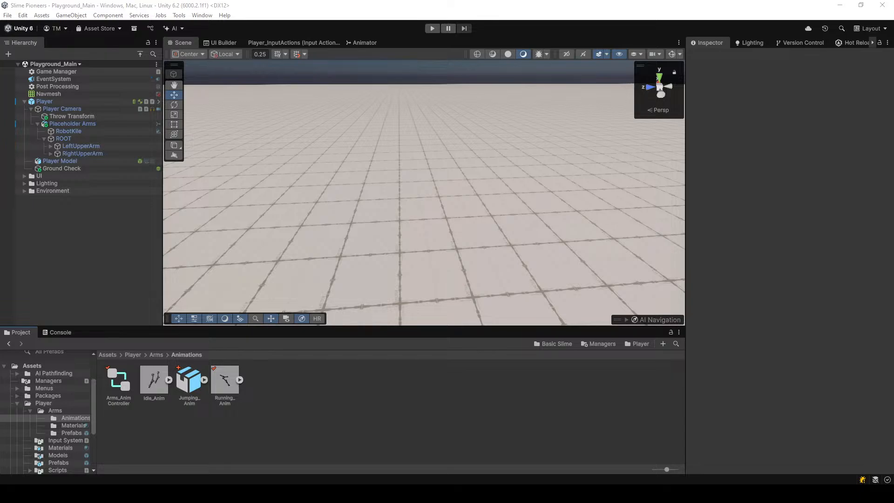
{"action": "left_click", "coordinate": [222, 399]}
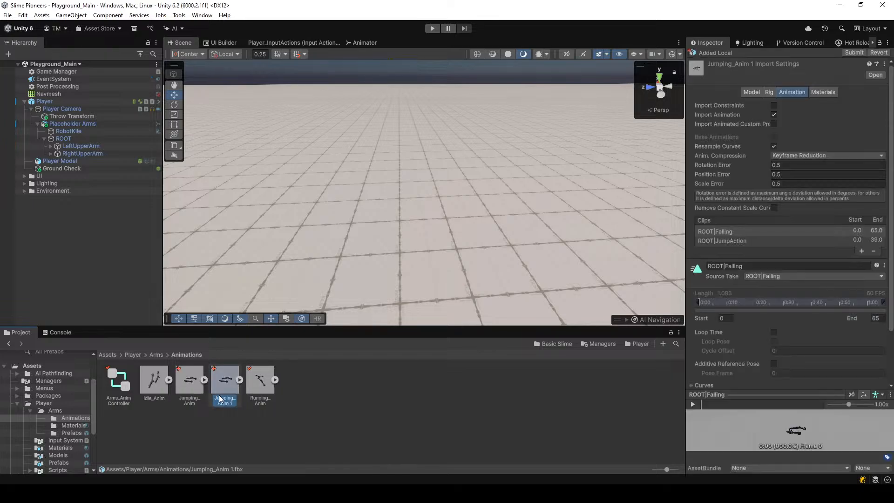
Delete the duplicate Jumping_Anim 1 asset and rename the ROOT|Falling clip in Jumping_Anim as Falling Anim
{"action": "left_click", "coordinate": [470, 271]}
{"action": "left_click", "coordinate": [192, 389]}
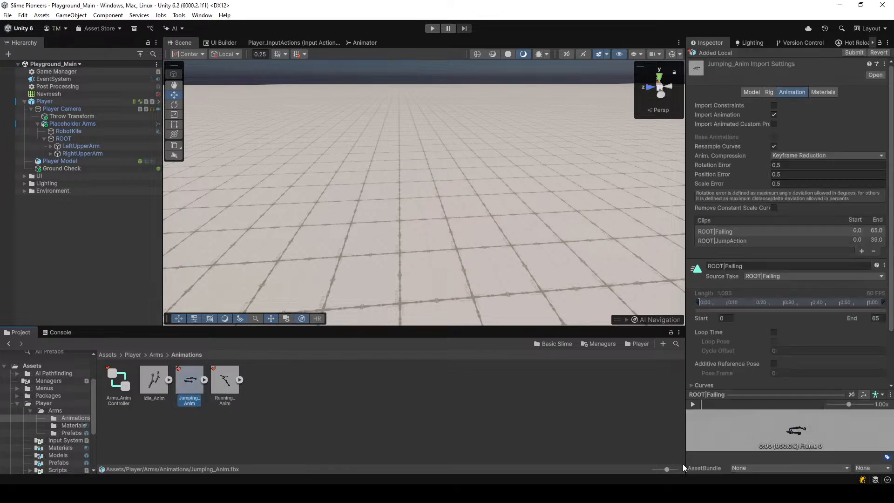
{"action": "left_click", "coordinate": [752, 264]}
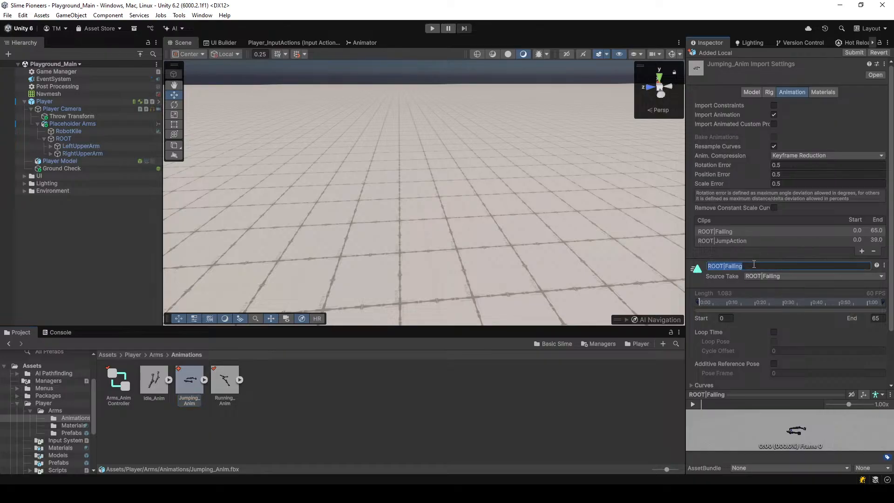
{"action": "type", "text": "F"}
{"action": "key", "text": "Return"}
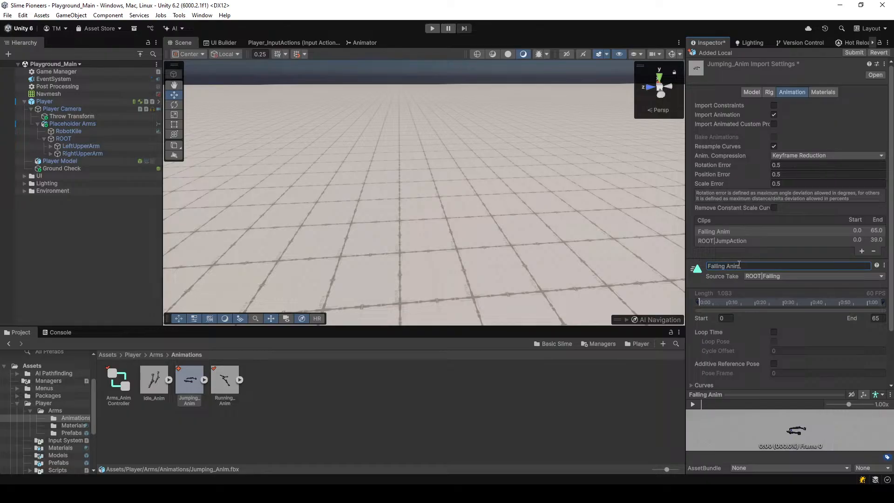
Rename the ROOT|JumpAction clip in the Jumping_Anim import settings as Jumping Anim
{"action": "left_click", "coordinate": [722, 241]}
{"action": "left_click", "coordinate": [732, 266]}
{"action": "type", "text": "Jum"}
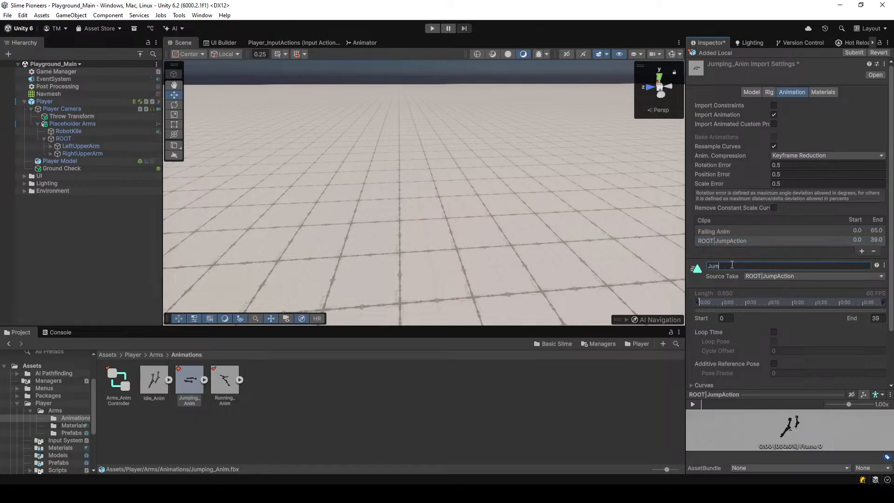
{"action": "type", "text": "ping ANim"}
{"action": "key", "text": "Return"}
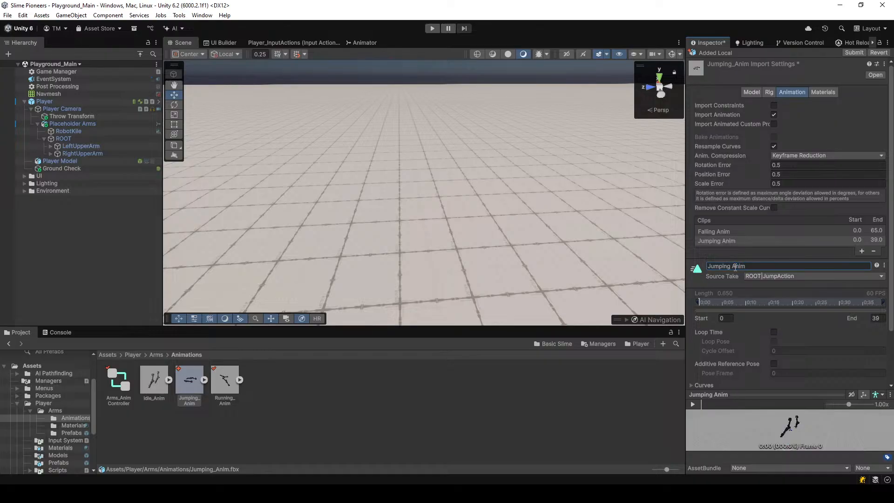
Check the motion clips assigned to the Jump and Falling states in the Animator graph
{"action": "left_click", "coordinate": [363, 42]}
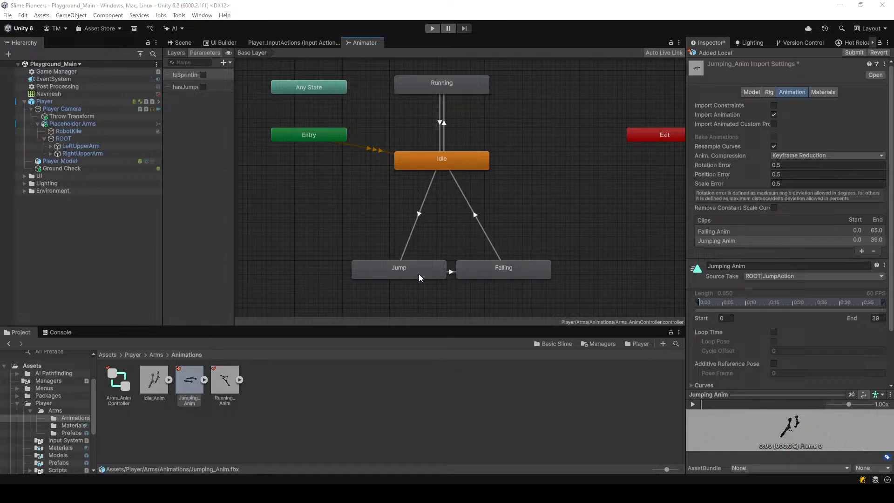
{"action": "left_click", "coordinate": [439, 271]}
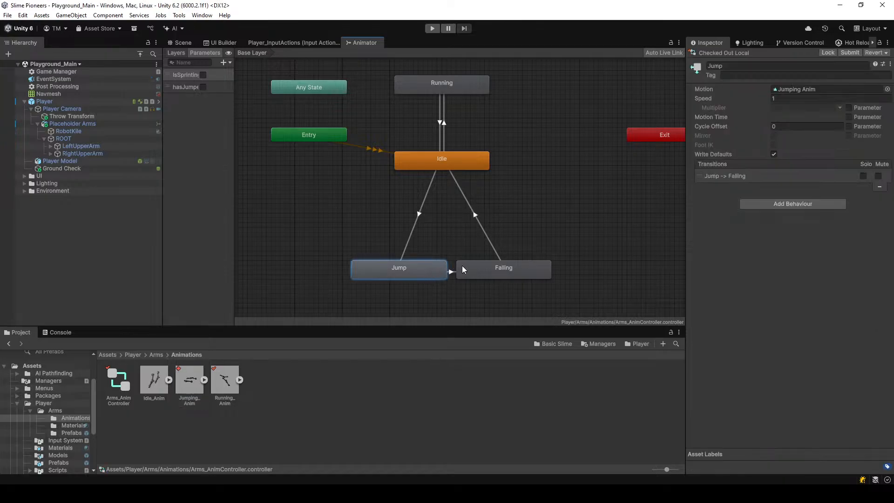
{"action": "left_click", "coordinate": [528, 270]}
{"action": "left_click", "coordinate": [535, 229]}
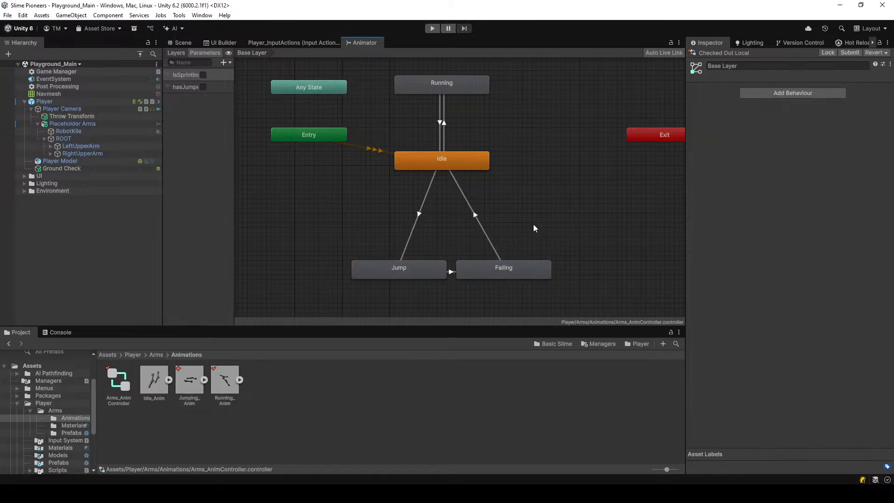
Run the scene in play mode and view the player character from outside in the Scene view
{"action": "left_click", "coordinate": [194, 43]}
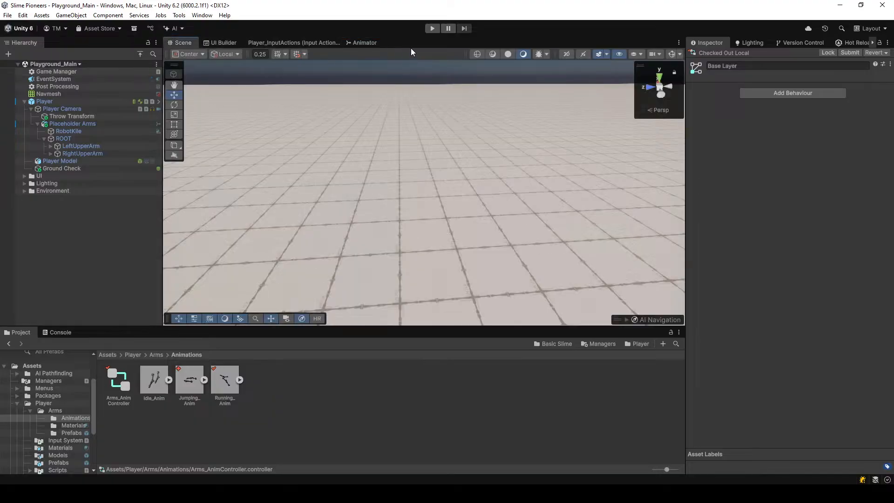
{"action": "left_click", "coordinate": [433, 28]}
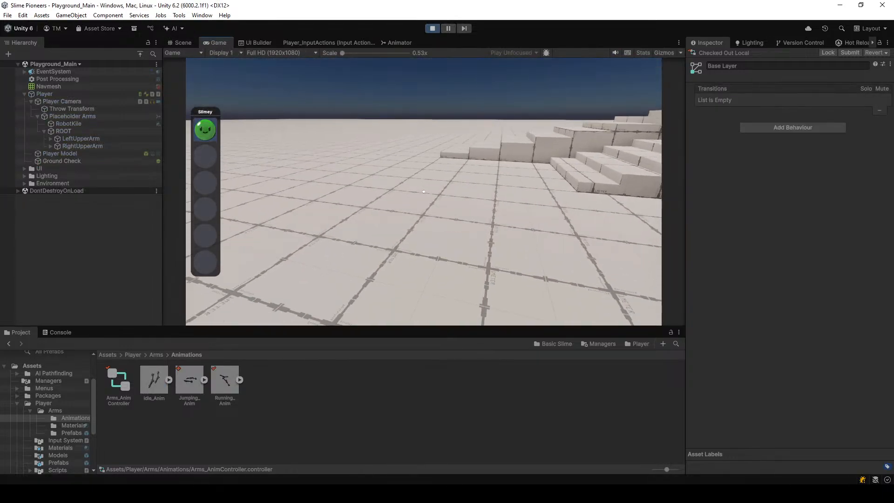
{"action": "key", "text": "Escape"}
{"action": "left_click", "coordinate": [177, 43]}
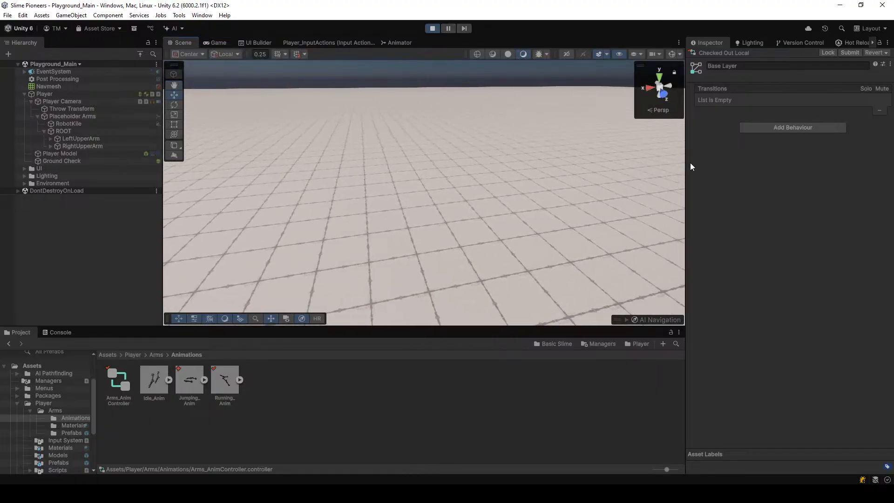
{"action": "key", "text": "w"}
{"action": "right_click_drag", "start_coordinate": [716, 177], "coordinate": [732, 165]}
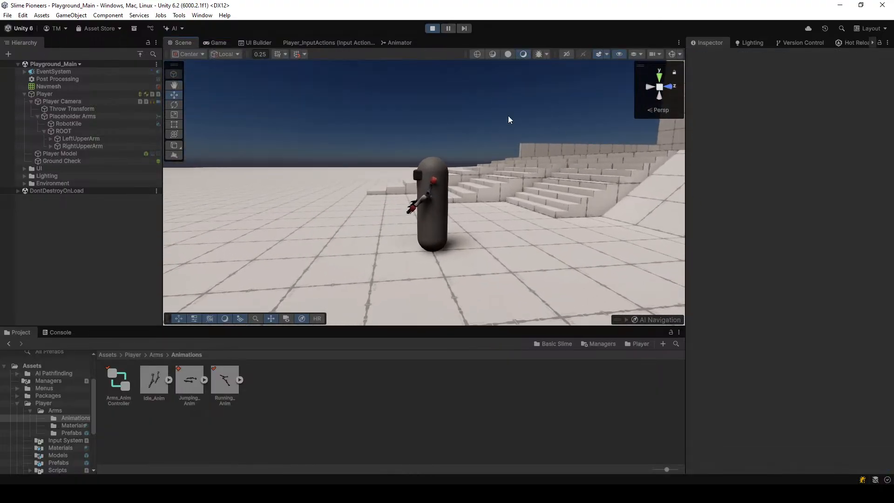
{"action": "left_click", "coordinate": [216, 43]}
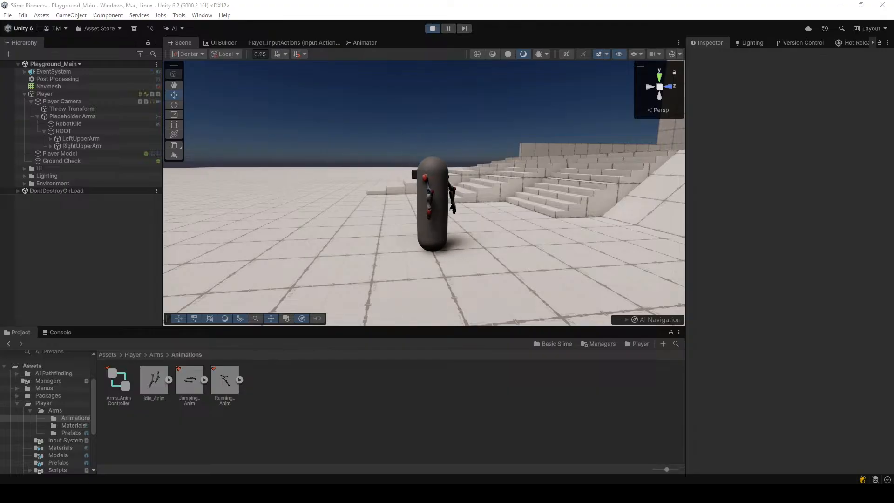
Preview the Falling Anim and Jumping Anim clips in the Jumping_Anim import settings
{"action": "left_click", "coordinate": [199, 386]}
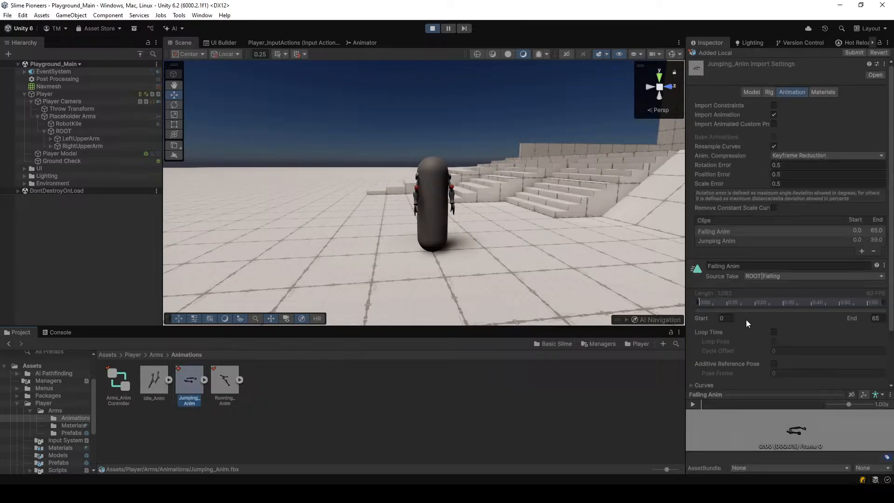
{"action": "scroll", "coordinate": [747, 319], "scroll_direction": "down", "scroll_amount": 3}
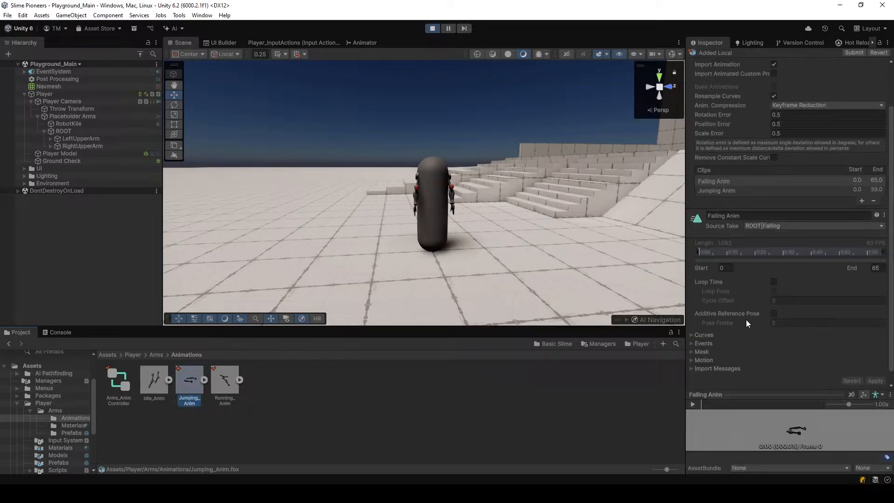
{"action": "left_click", "coordinate": [693, 405]}
{"action": "scroll", "coordinate": [720, 292], "scroll_direction": "up", "scroll_amount": 2}
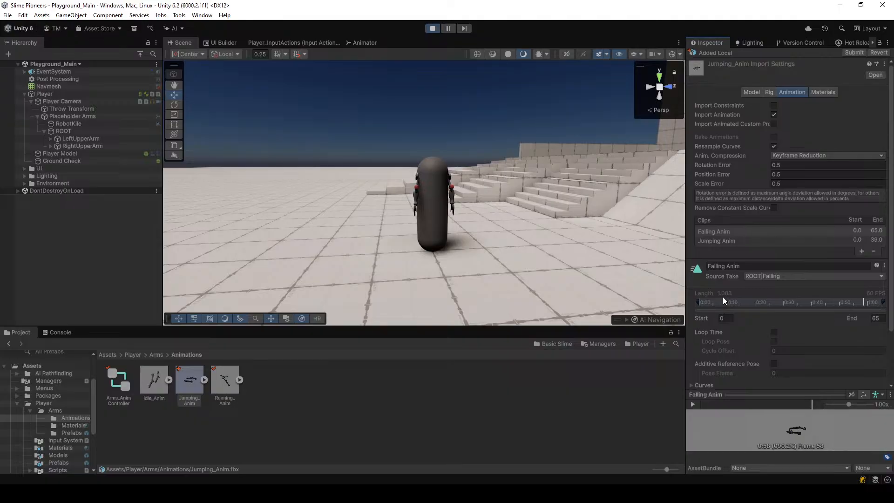
{"action": "scroll", "coordinate": [723, 297], "scroll_direction": "down", "scroll_amount": 3}
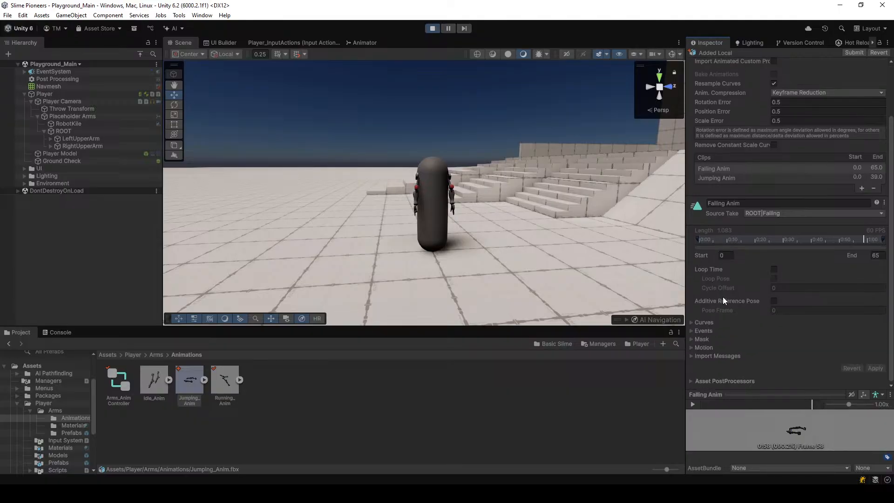
{"action": "left_click", "coordinate": [709, 179]}
{"action": "left_click", "coordinate": [693, 405]}
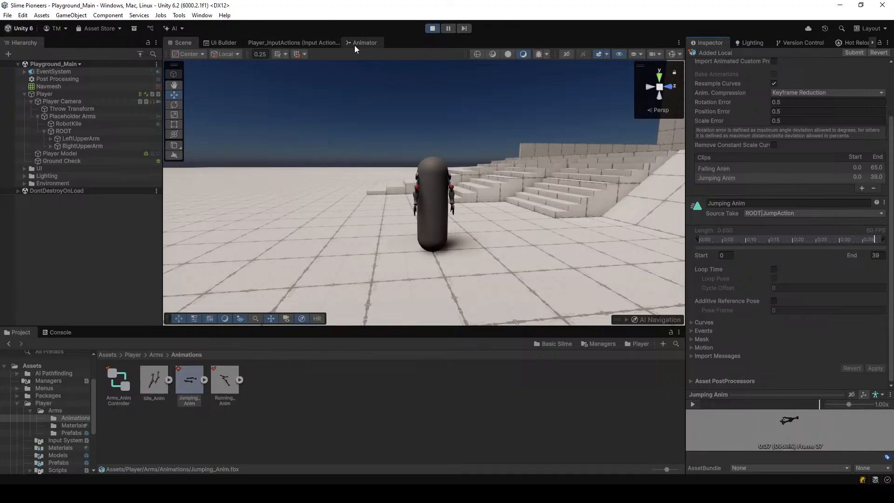
Test a jump and examine the Jump to Falling, Falling to Idle and Idle to Jump transitions, scrubbing their previews
{"action": "key", "text": "space"}
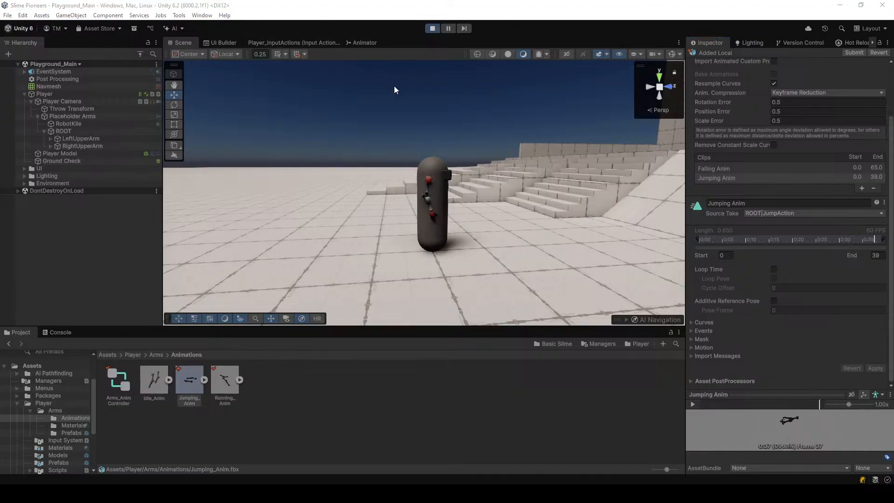
{"action": "left_click", "coordinate": [369, 40]}
{"action": "left_click", "coordinate": [451, 272]}
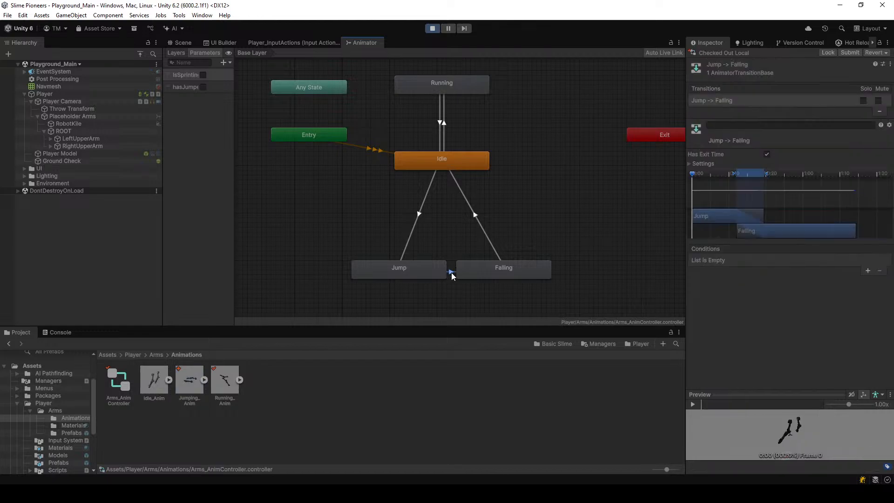
{"action": "left_click_drag", "start_coordinate": [693, 174], "coordinate": [713, 195]}
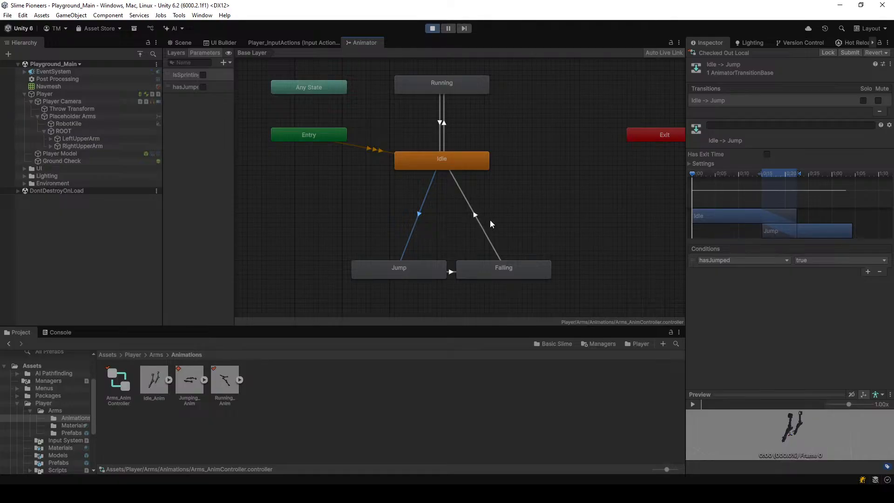
{"action": "left_click", "coordinate": [490, 220]}
{"action": "left_click", "coordinate": [479, 223]}
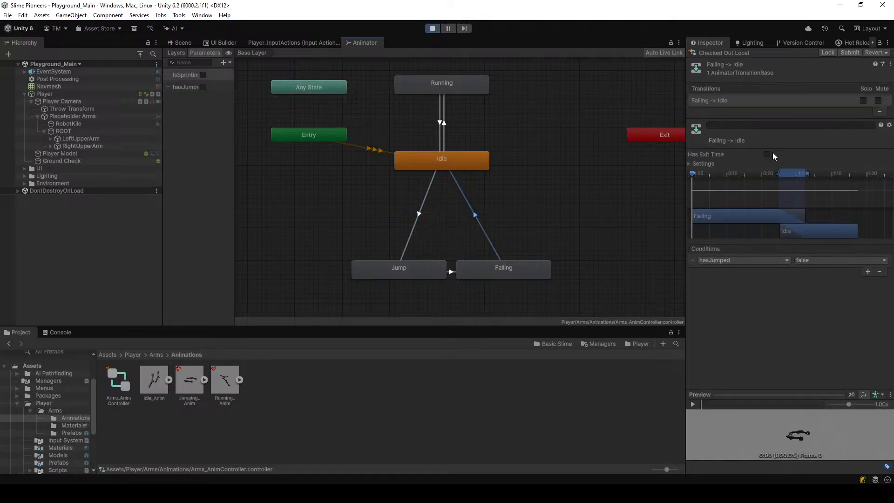
{"action": "left_click", "coordinate": [416, 225]}
{"action": "left_click_drag", "start_coordinate": [694, 176], "coordinate": [791, 174]}
Make the player jump repeatedly while watching the arms in the Scene view, and end play mode
{"action": "left_click", "coordinate": [187, 43]}
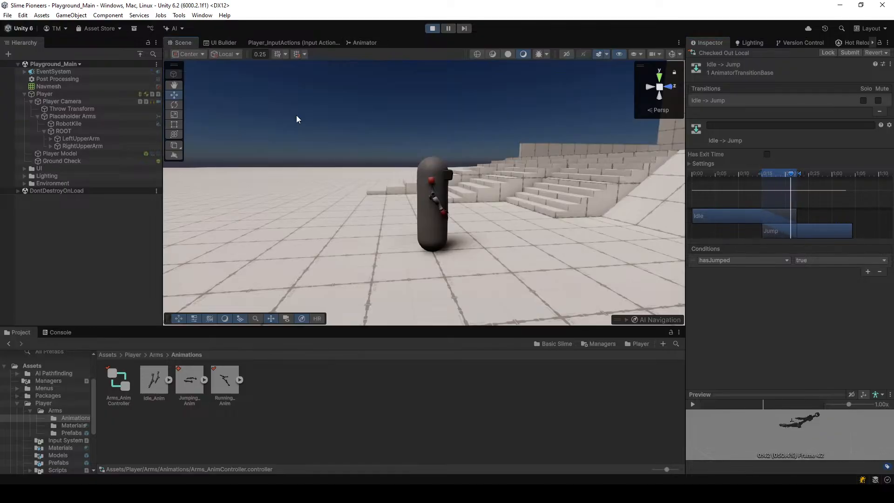
{"action": "mouse_move", "coordinate": [410, 185]}
{"action": "right_mouse_down"}
{"action": "mouse_move", "coordinate": [423, 192]}
{"action": "mouse_move", "coordinate": [413, 190]}
{"action": "right_mouse_up"}
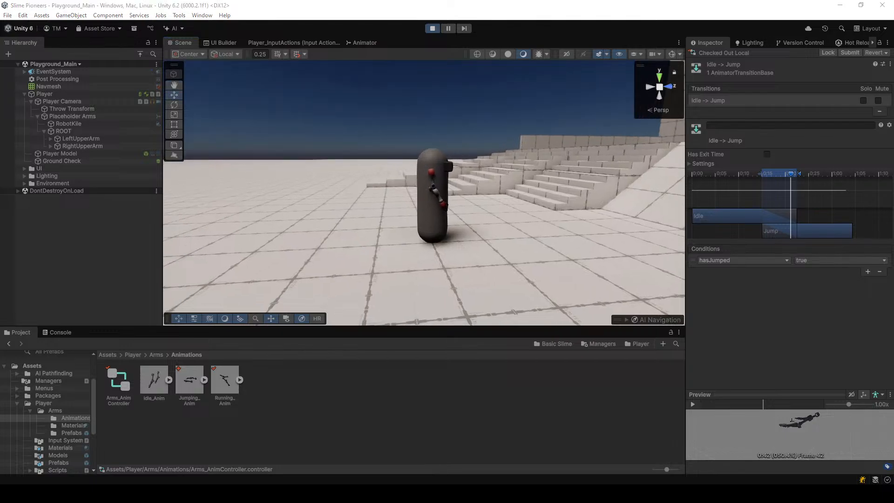
{"action": "key", "text": "space"}
{"action": "key", "text": "space"}
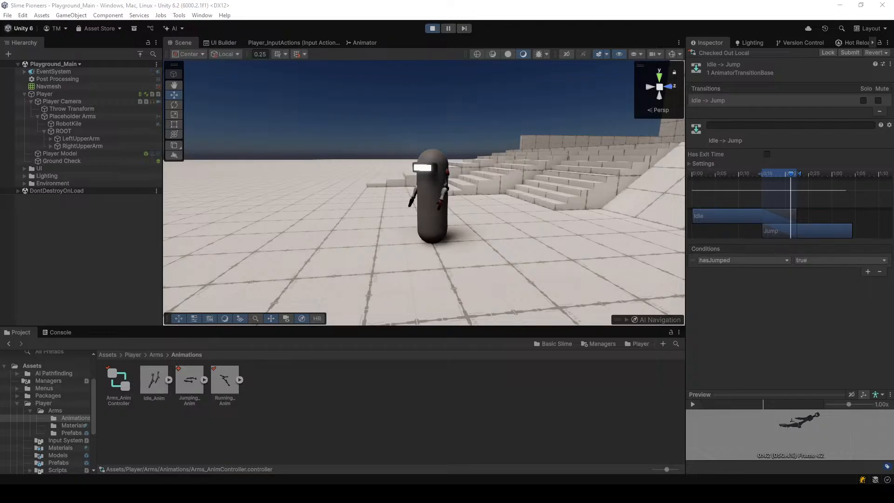
{"action": "key", "text": "space"}
{"action": "key", "text": "space"}
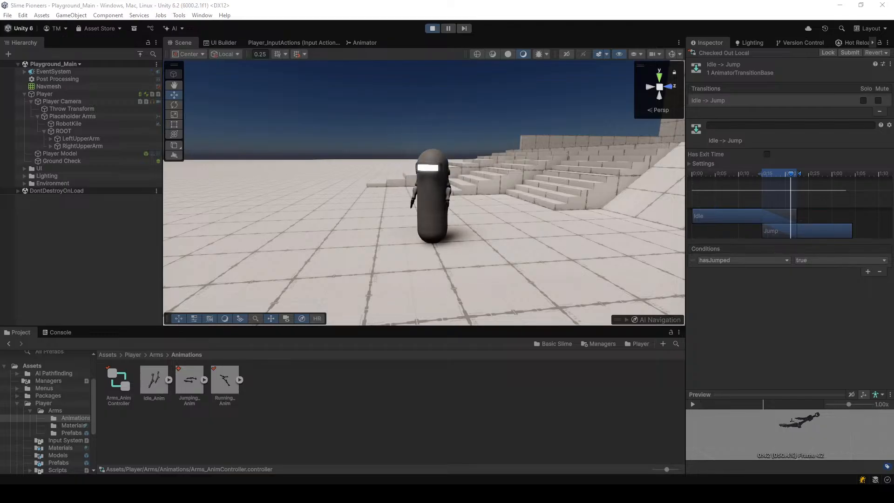
{"action": "key", "text": "space"}
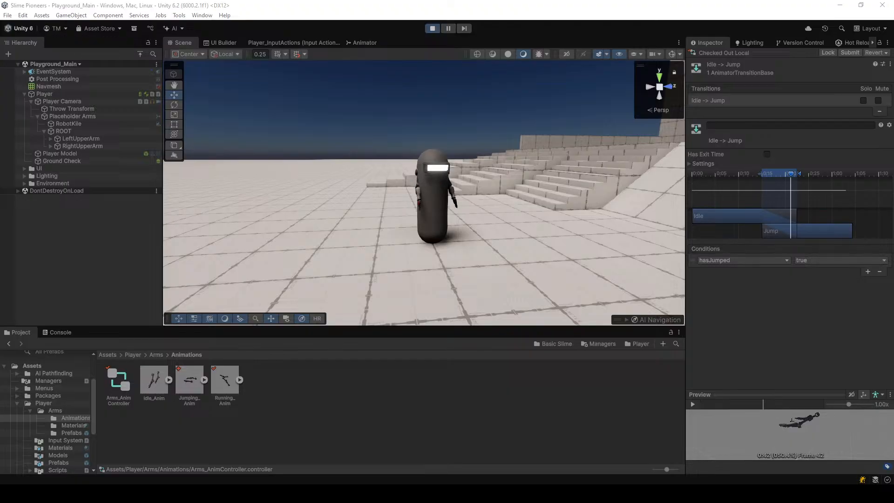
{"action": "key", "text": "space"}
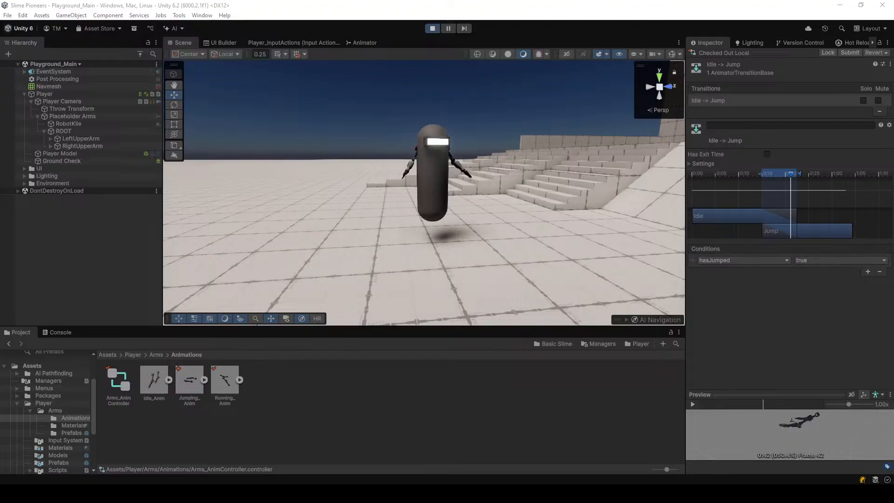
{"action": "left_click", "coordinate": [434, 28]}
Reassign the Jumping Anim clip as the Jump state's motion and check the Falling state's motion
{"action": "left_click", "coordinate": [364, 42]}
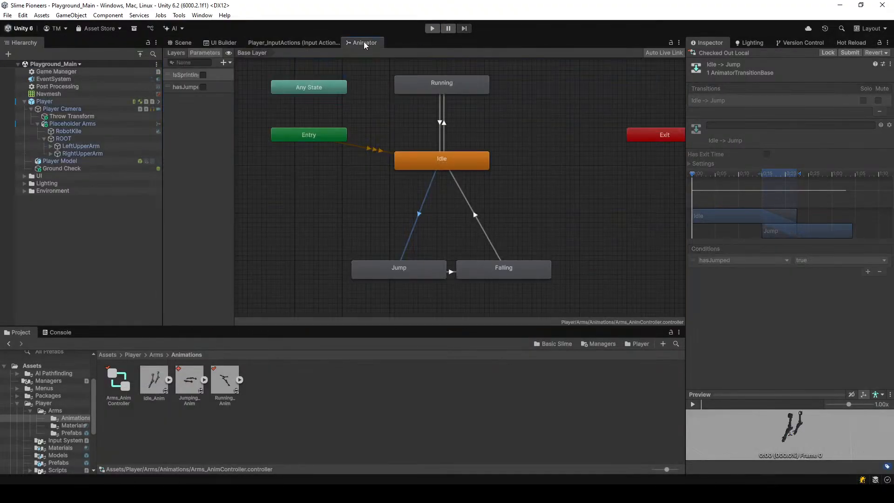
{"action": "left_click", "coordinate": [395, 270]}
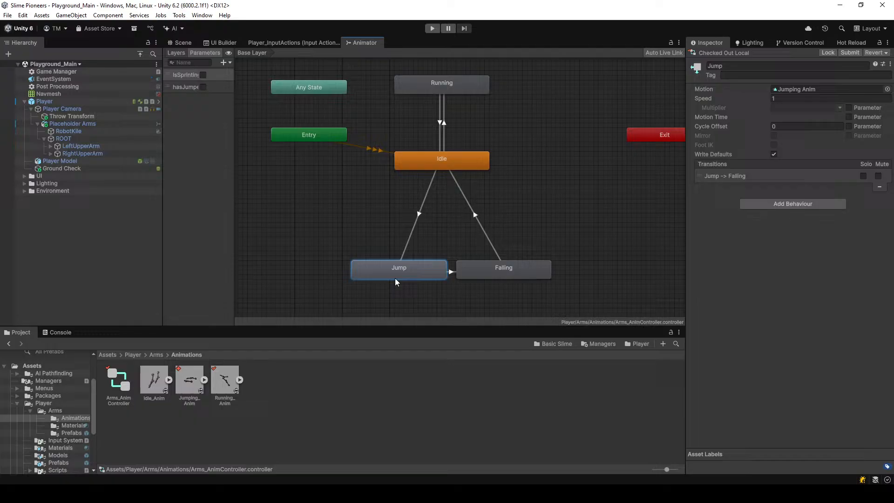
{"action": "left_click", "coordinate": [204, 379]}
{"action": "left_click", "coordinate": [262, 388]}
{"action": "left_click_drag", "start_coordinate": [263, 391], "coordinate": [809, 91]}
{"action": "left_click", "coordinate": [472, 273]}
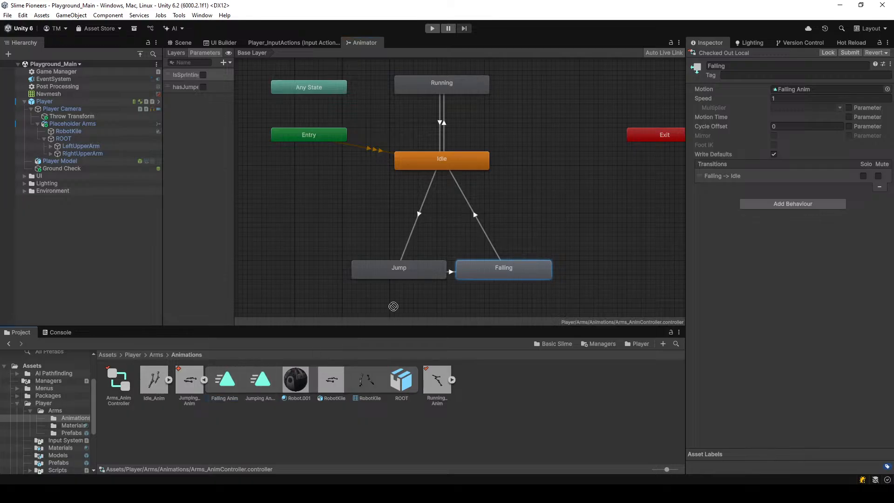
Play the standalone Jumping Anim and Falling Anim clips in the preview and return to the Scene view
{"action": "left_click", "coordinate": [260, 387]}
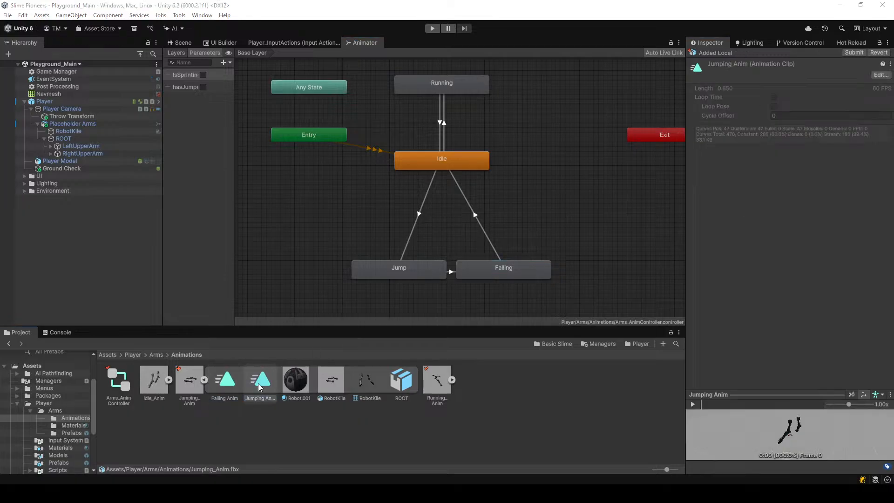
{"action": "left_click", "coordinate": [693, 405]}
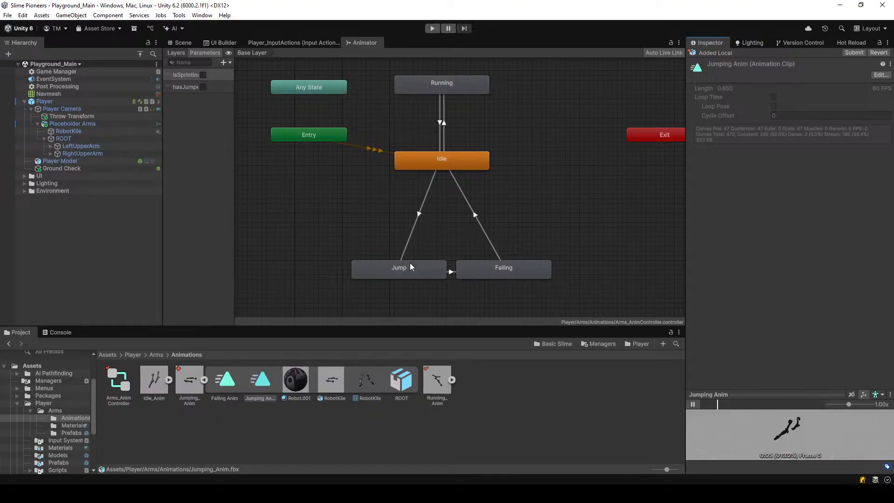
{"action": "left_click", "coordinate": [409, 279]}
{"action": "left_click", "coordinate": [225, 382]}
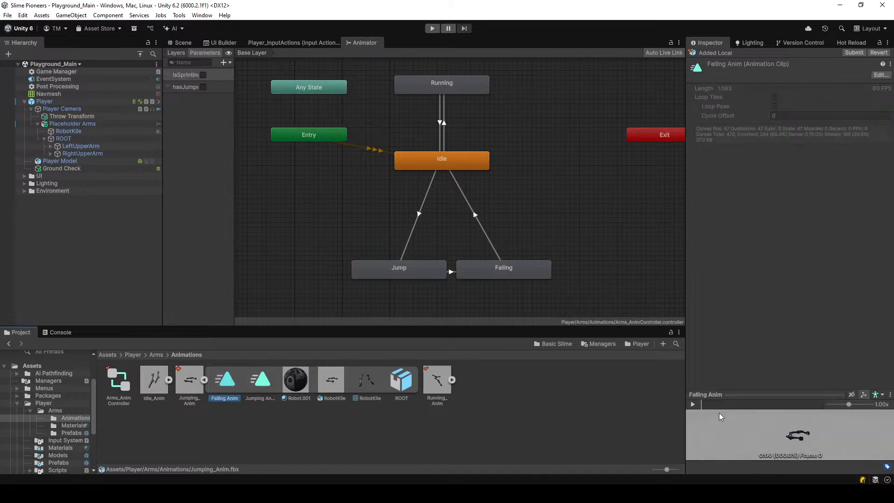
{"action": "left_click", "coordinate": [693, 404]}
{"action": "left_click", "coordinate": [694, 404]}
{"action": "left_click", "coordinate": [182, 42]}
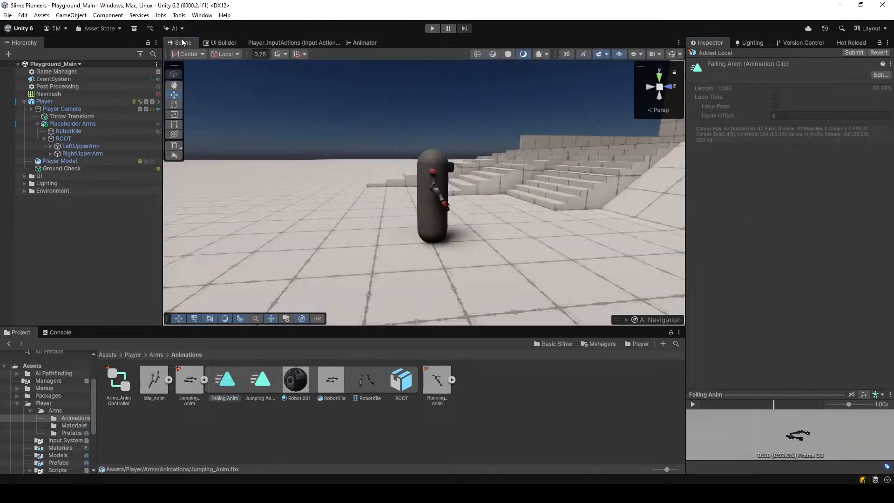
Run the game, make the player jump several times while observing the arm animations, and end play mode
{"action": "left_click", "coordinate": [434, 29]}
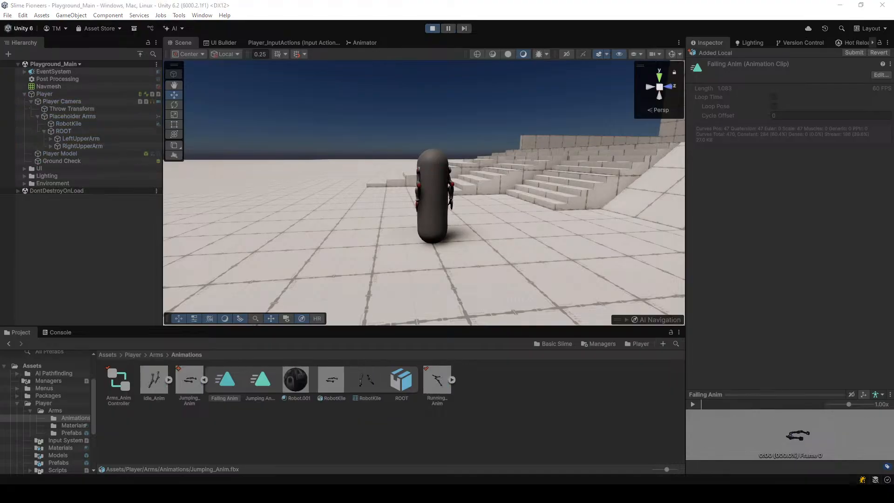
{"action": "key", "text": "space"}
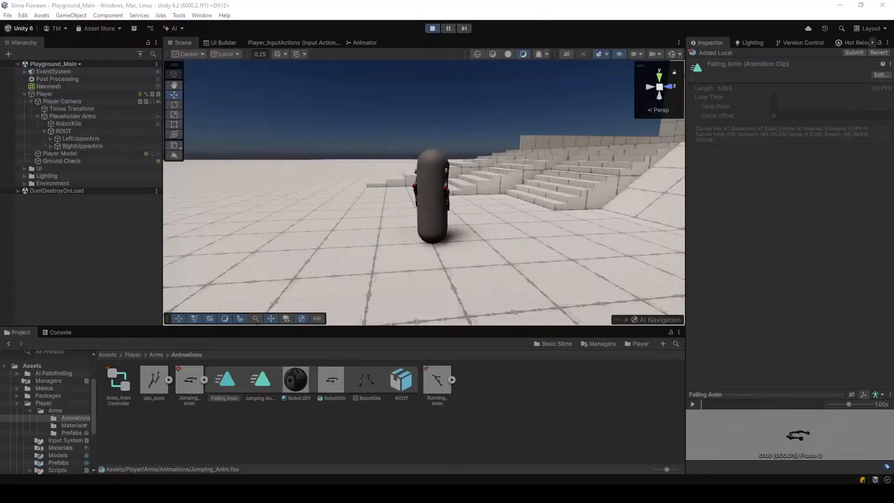
{"action": "key", "text": "space"}
{"action": "key", "text": "space"}
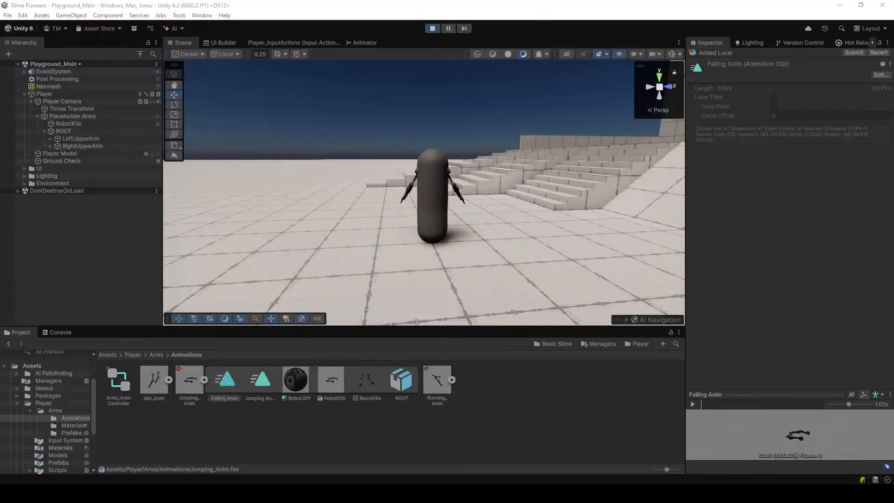
{"action": "key", "text": "space"}
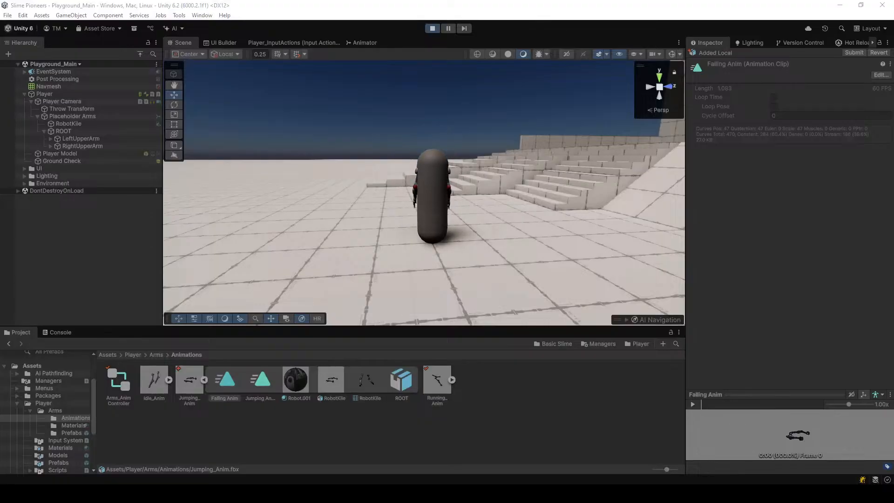
{"action": "key", "text": "space"}
{"action": "key", "text": "space"}
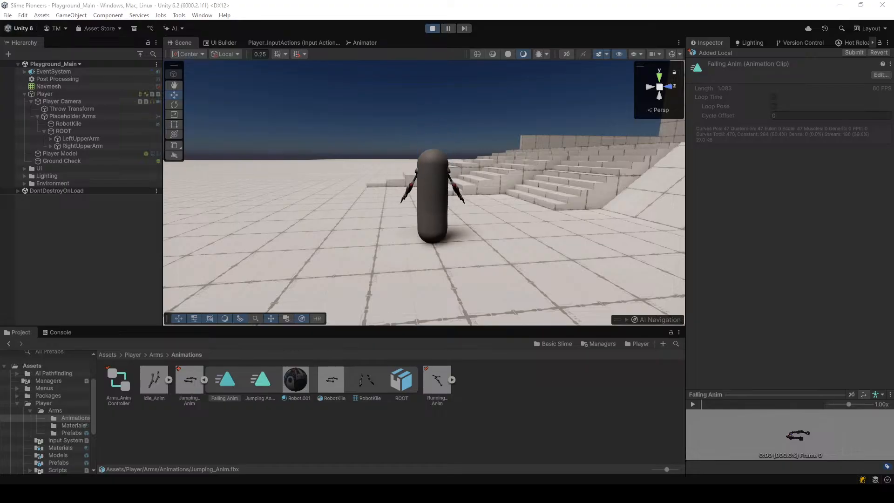
{"action": "left_click", "coordinate": [432, 28]}
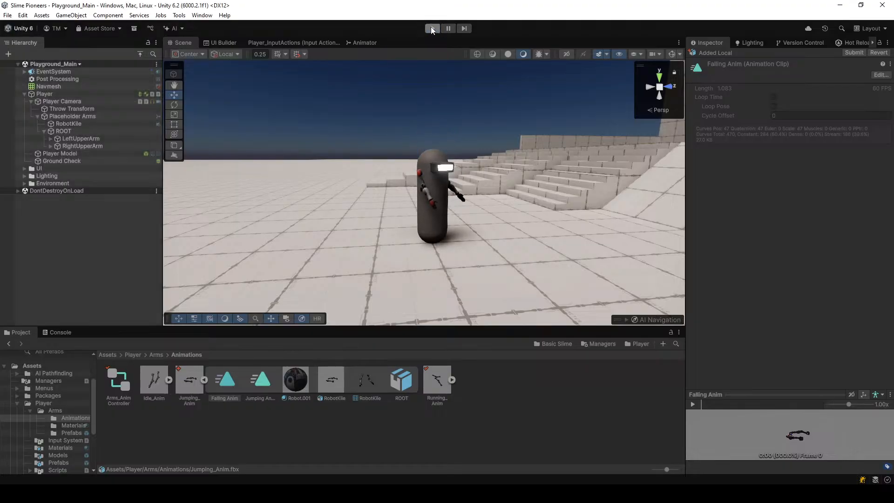
Examine the Idle state's transitions to Jump and Running in the Animator and play their previews
{"action": "left_click", "coordinate": [362, 42]}
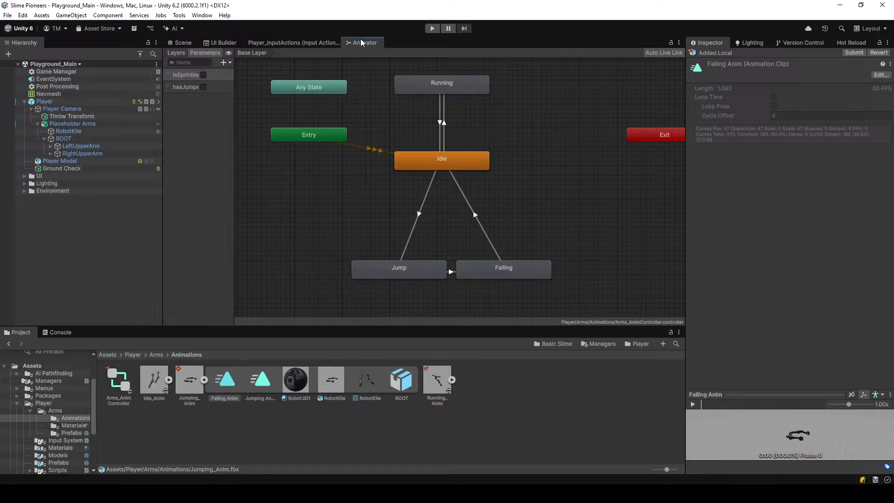
{"action": "left_click", "coordinate": [412, 158]}
{"action": "left_click", "coordinate": [424, 214]}
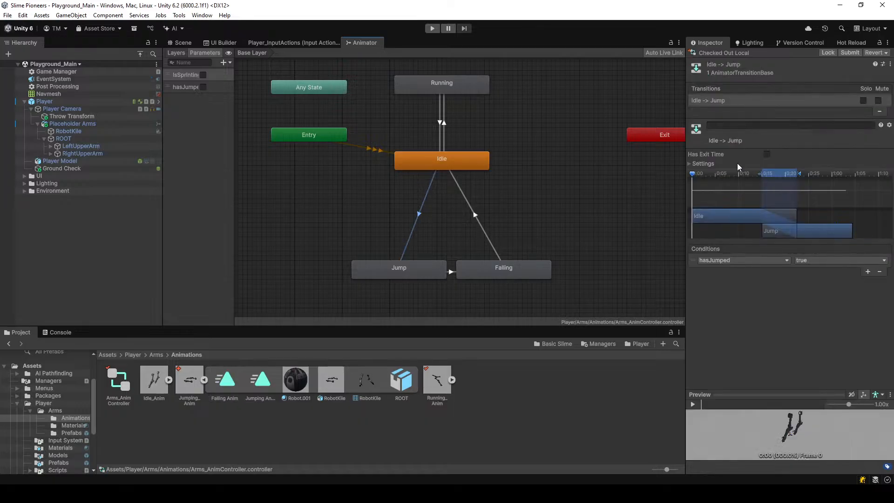
{"action": "mouse_move", "coordinate": [695, 177]}
{"action": "left_mouse_down"}
{"action": "mouse_move", "coordinate": [856, 189]}
{"action": "mouse_move", "coordinate": [693, 184]}
{"action": "left_mouse_up"}
{"action": "left_click", "coordinate": [420, 161]}
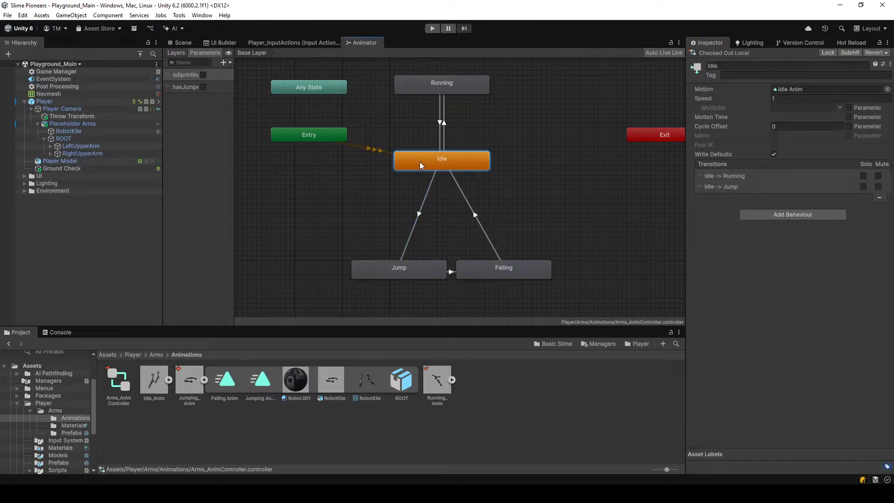
{"action": "left_click", "coordinate": [794, 175]}
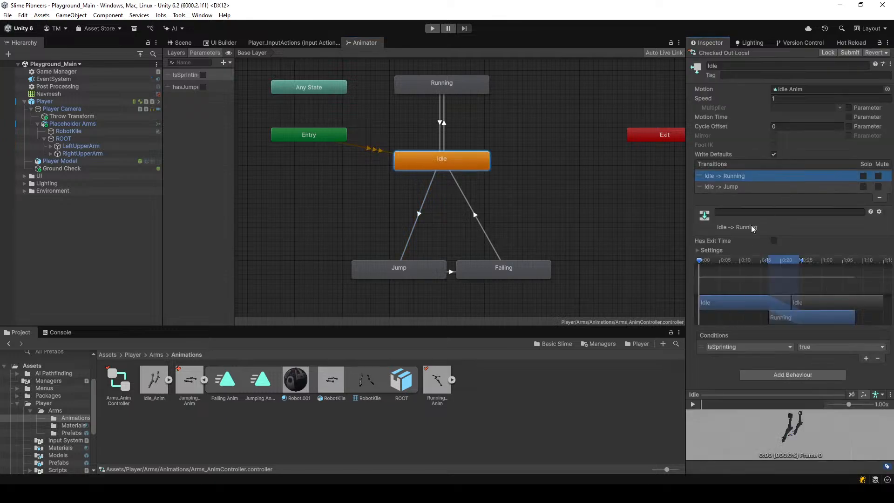
{"action": "left_click", "coordinate": [692, 405]}
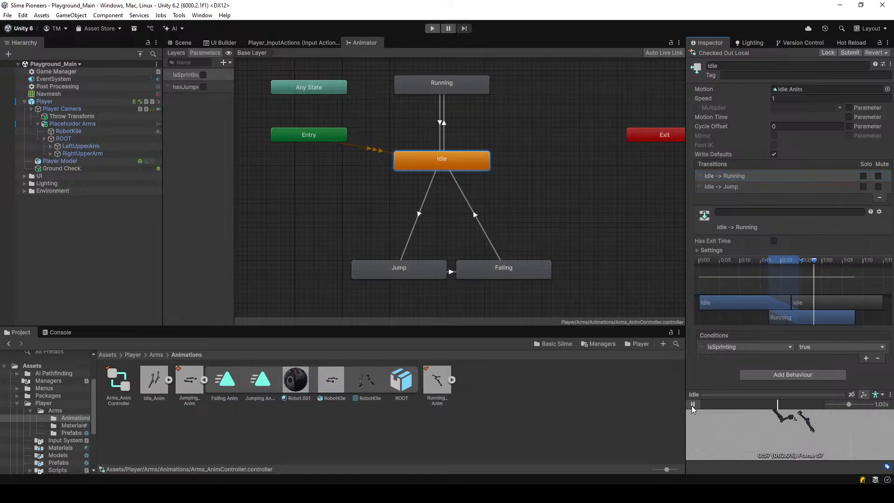
{"action": "left_click", "coordinate": [726, 187]}
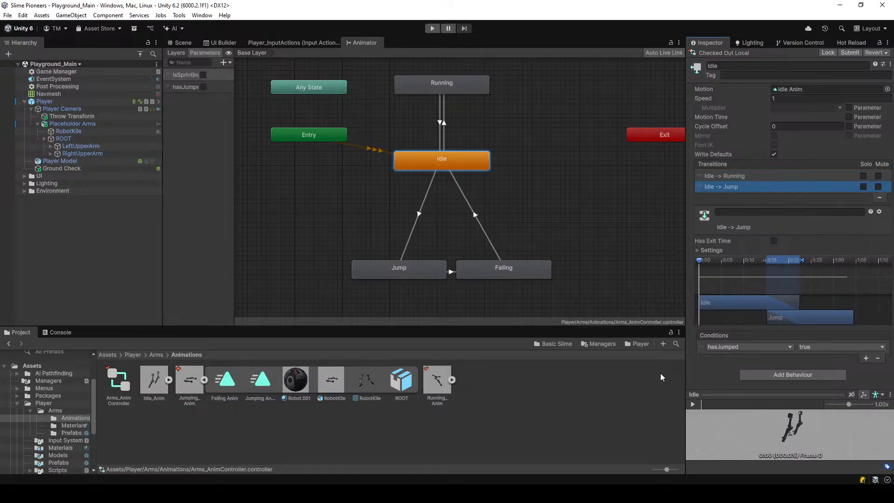
{"action": "left_click", "coordinate": [692, 404]}
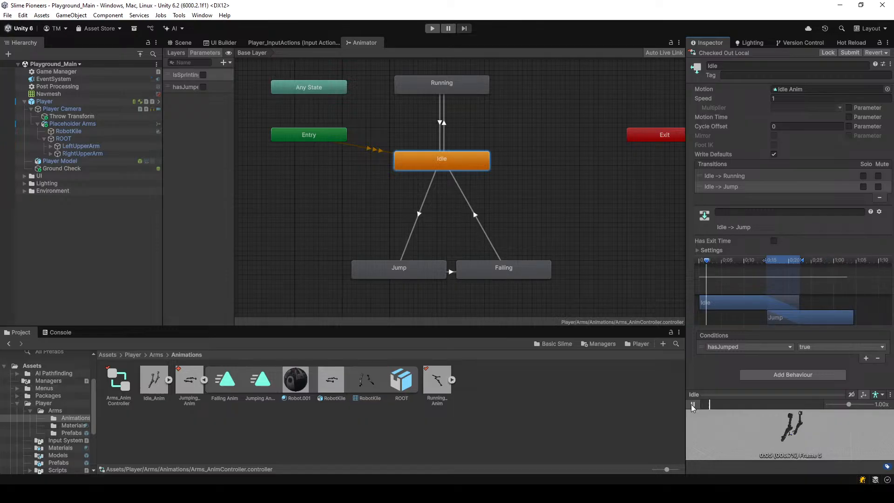
{"action": "left_click", "coordinate": [692, 405]}
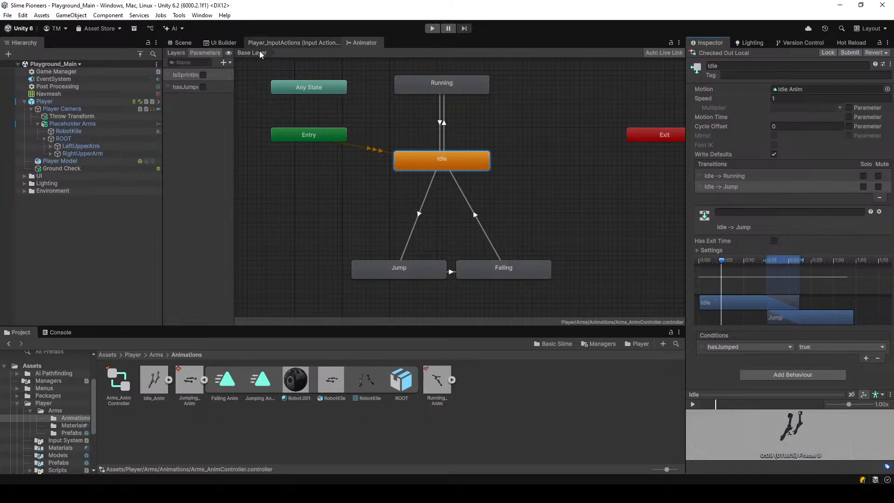
Run the game in the Scene view, move the player around to watch its arms, and stop playing
{"action": "left_click", "coordinate": [183, 42]}
{"action": "left_click", "coordinate": [433, 29]}
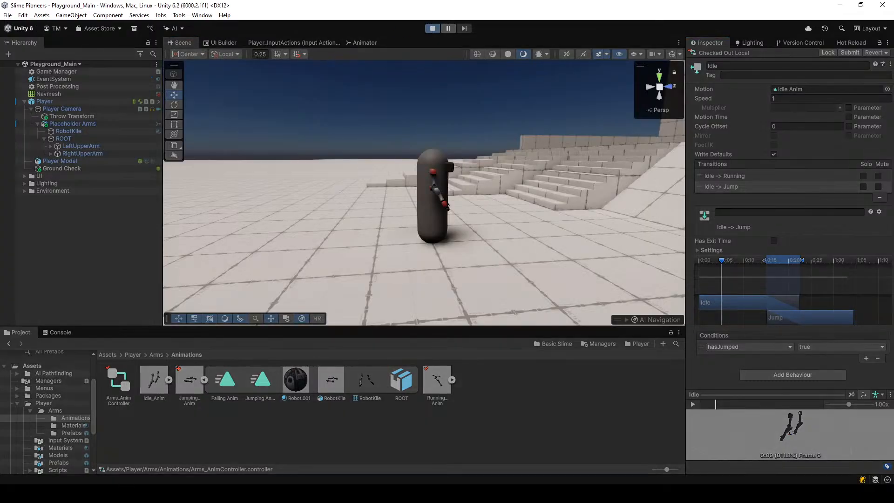
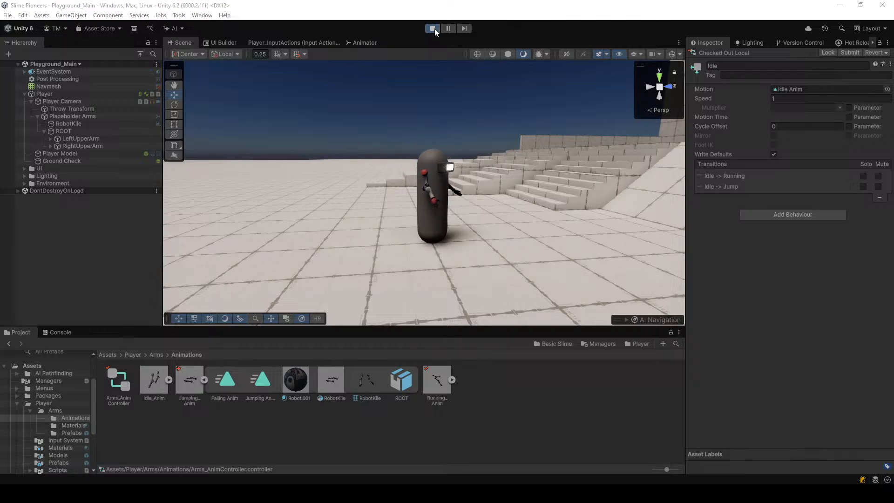
{"action": "key", "text": "s"}
{"action": "key", "text": "w"}
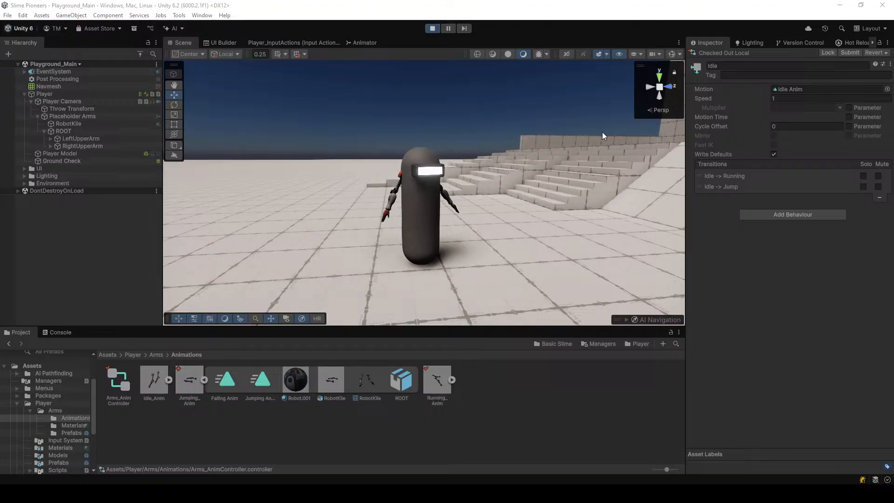
{"action": "key", "text": "d"}
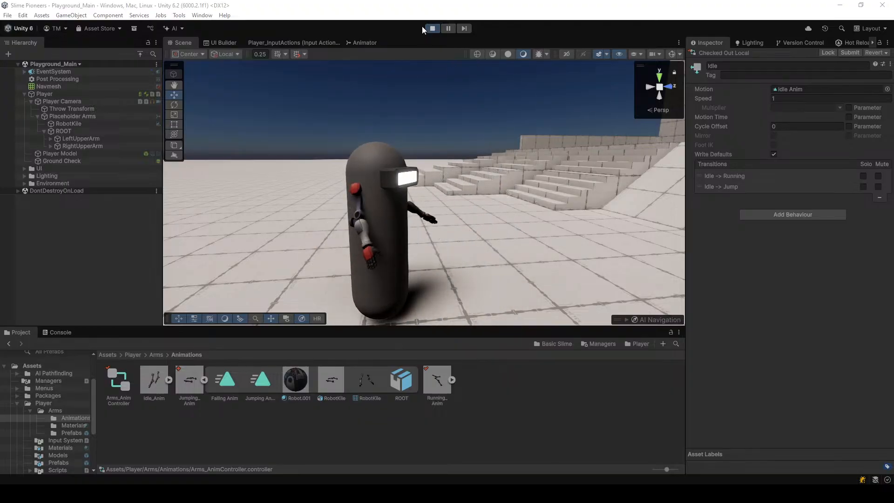
{"action": "left_click", "coordinate": [432, 27]}
{"action": "left_click", "coordinate": [437, 27]}
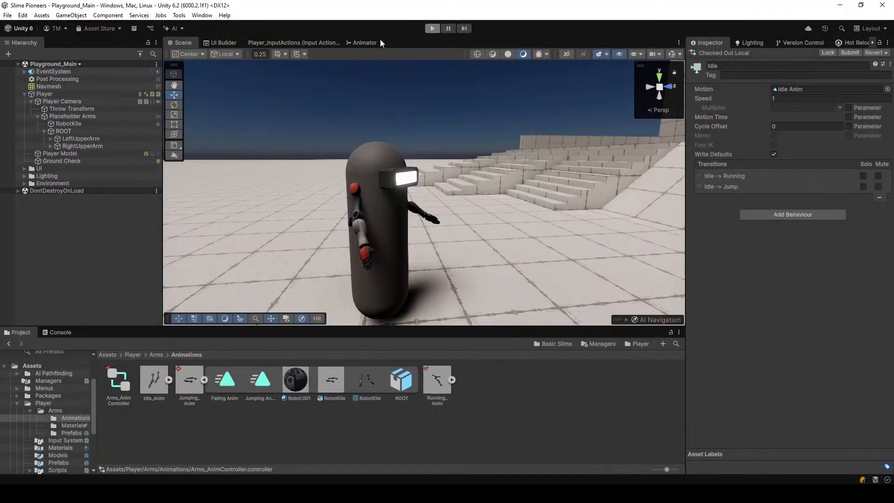
Check the Jump state's assigned motion in the Animator and play the Jumping Anim clip in the preview
{"action": "left_click", "coordinate": [367, 41]}
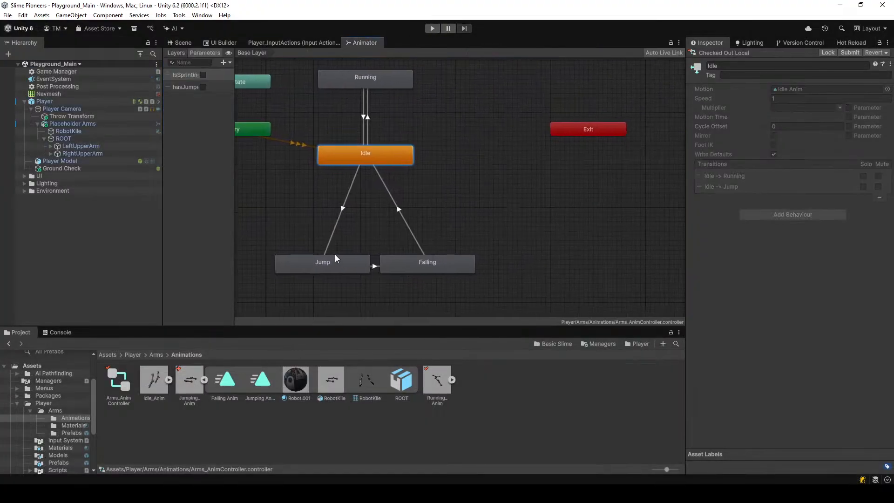
{"action": "left_click", "coordinate": [334, 255]}
{"action": "left_click", "coordinate": [327, 269]}
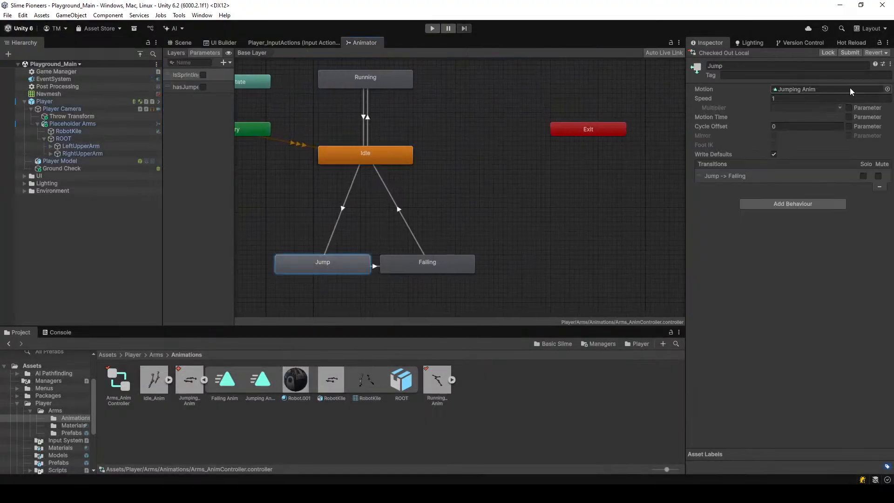
{"action": "left_click", "coordinate": [260, 390]}
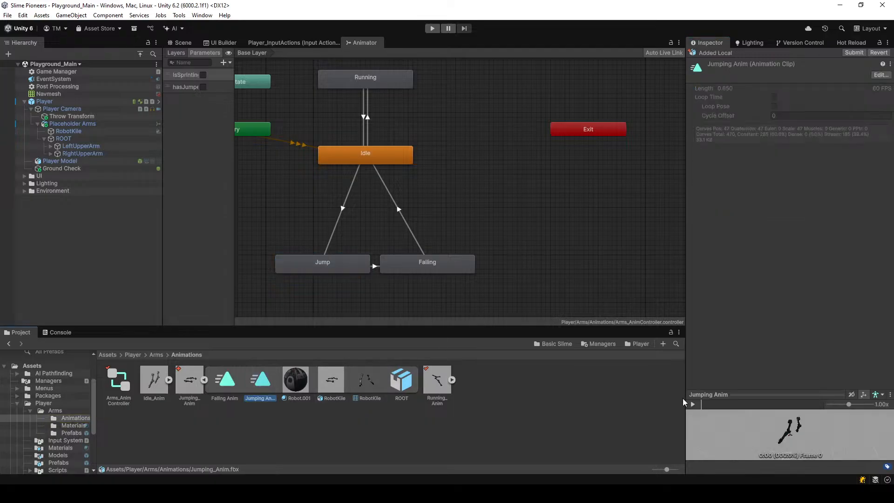
{"action": "left_click", "coordinate": [693, 405]}
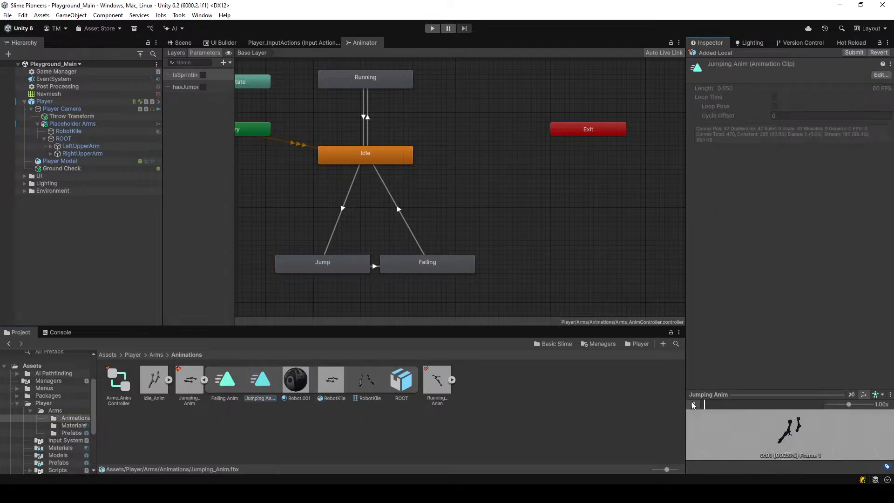
{"action": "left_click", "coordinate": [325, 264]}
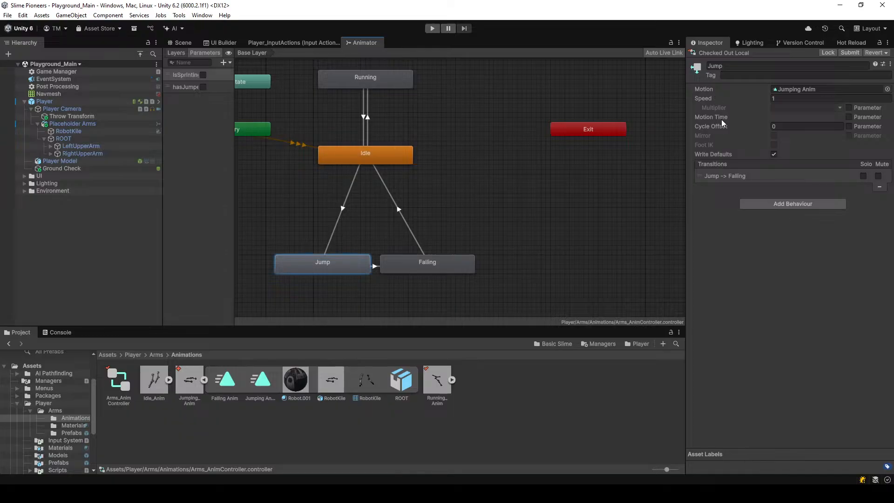
Enable Loop Time for the Falling Anim clip in the Jumping_Anim import settings and apply the change
{"action": "left_click", "coordinate": [260, 380]}
{"action": "left_click", "coordinate": [225, 380]}
{"action": "left_click", "coordinate": [257, 384]}
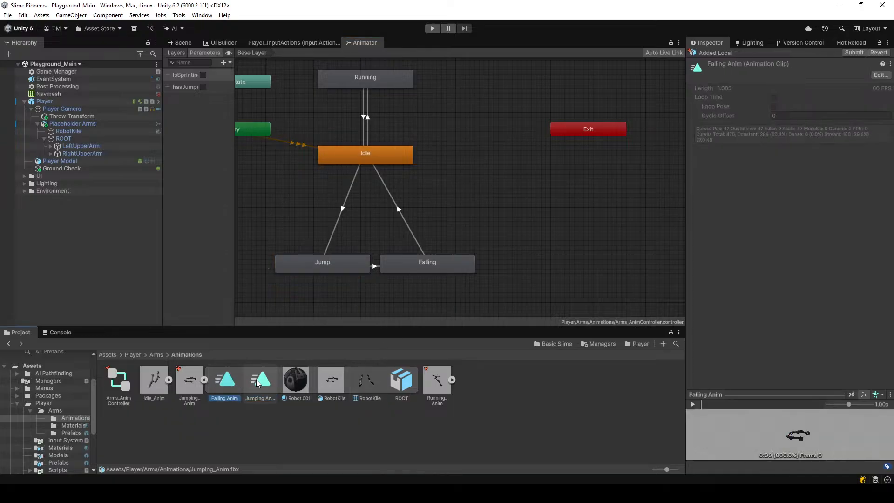
{"action": "left_click", "coordinate": [190, 379]}
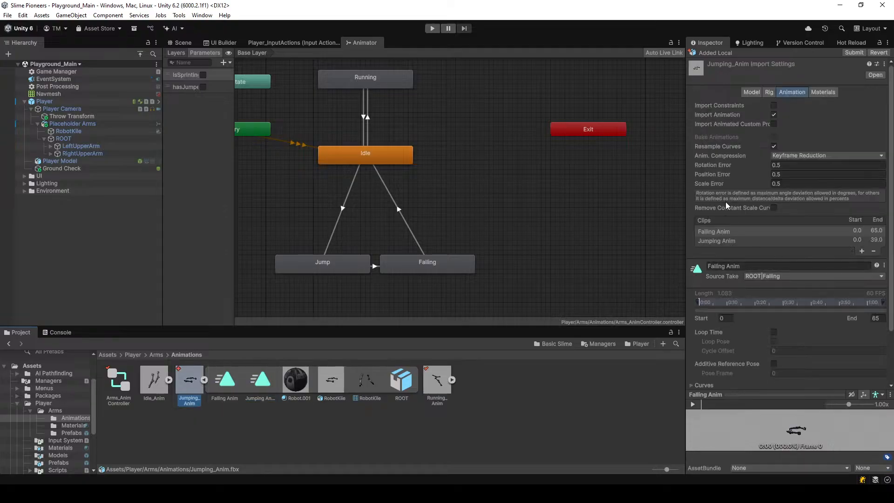
{"action": "scroll", "coordinate": [733, 261], "scroll_direction": "down", "scroll_amount": 3}
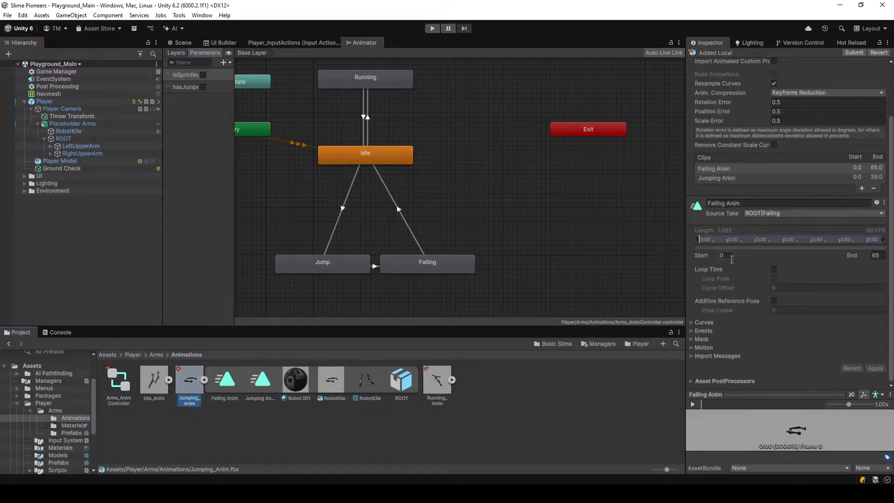
{"action": "left_click", "coordinate": [775, 270]}
{"action": "left_click", "coordinate": [876, 369]}
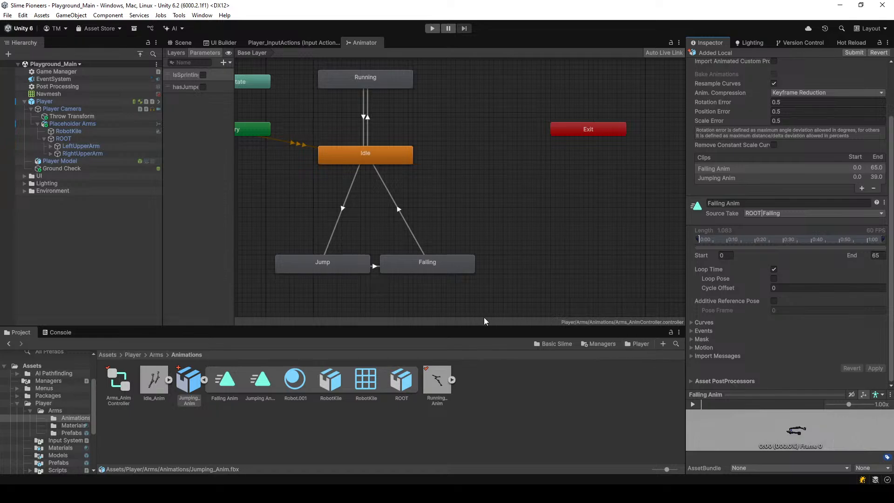
Review the Jumping Anim clip's import settings and the Jump state's motion, and reopen the Jumping_Anim import settings
{"action": "left_click", "coordinate": [732, 204]}
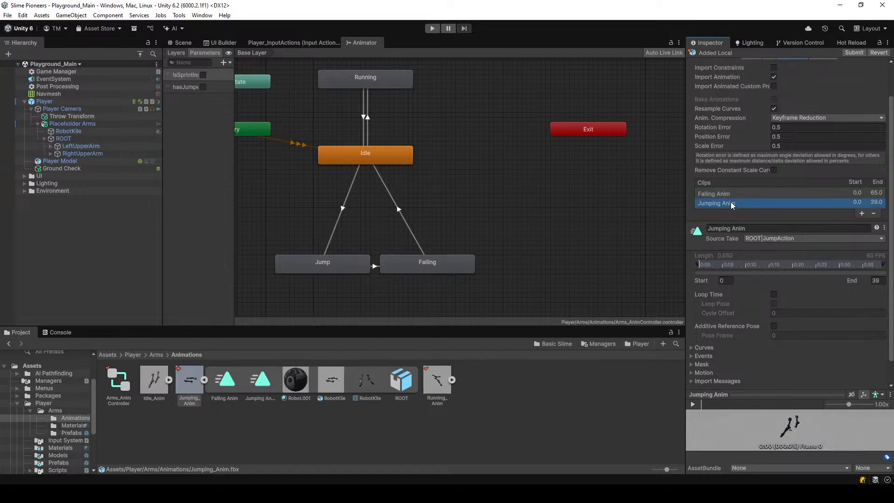
{"action": "scroll", "coordinate": [738, 299], "scroll_direction": "down", "scroll_amount": 2}
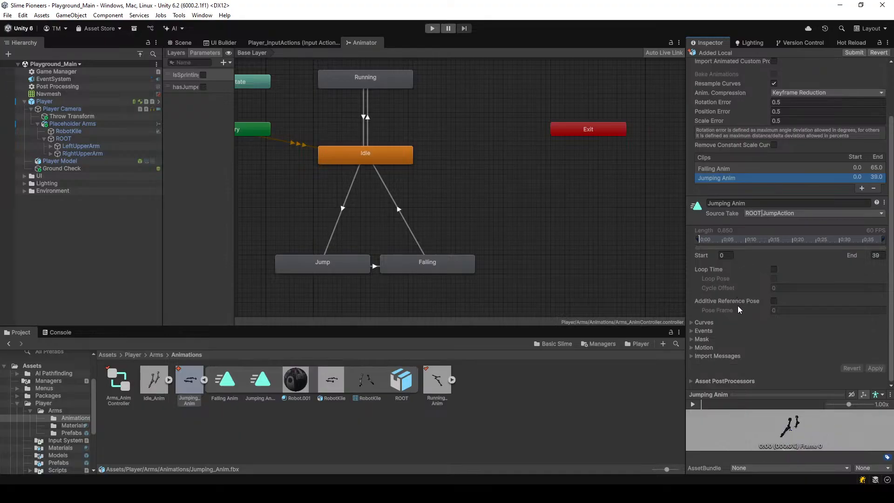
{"action": "scroll", "coordinate": [710, 344], "scroll_direction": "up", "scroll_amount": 5}
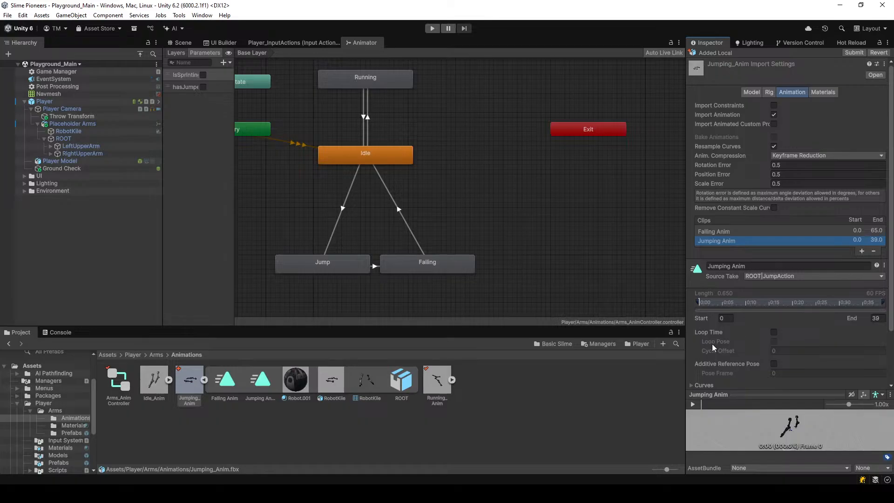
{"action": "middle_click_drag", "start_coordinate": [625, 278], "coordinate": [689, 283]}
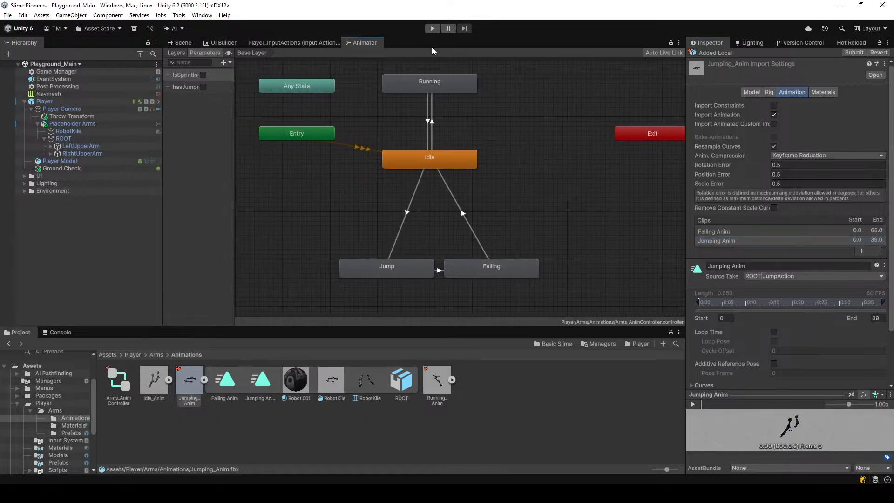
{"action": "left_click", "coordinate": [403, 273]}
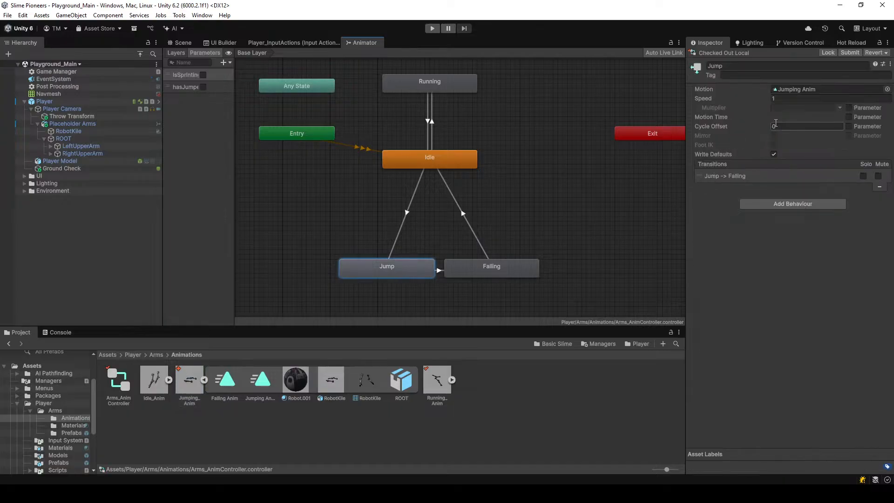
{"action": "left_click", "coordinate": [248, 398]}
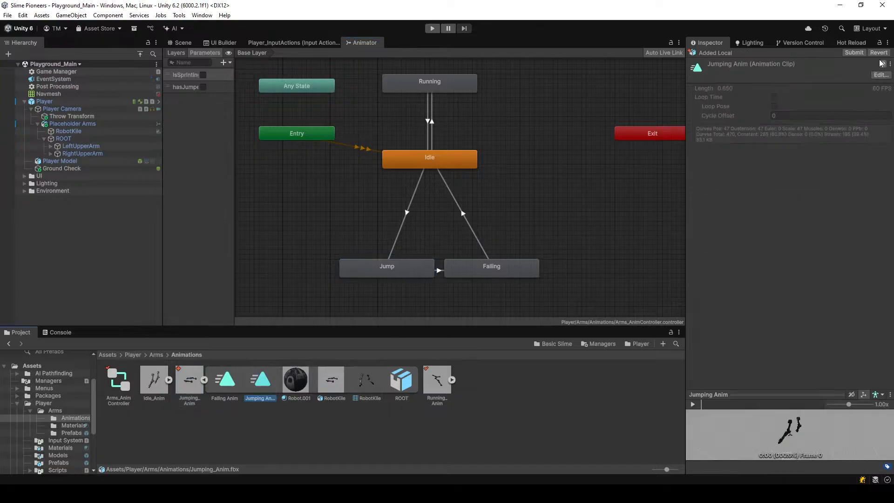
{"action": "left_click", "coordinate": [190, 383]}
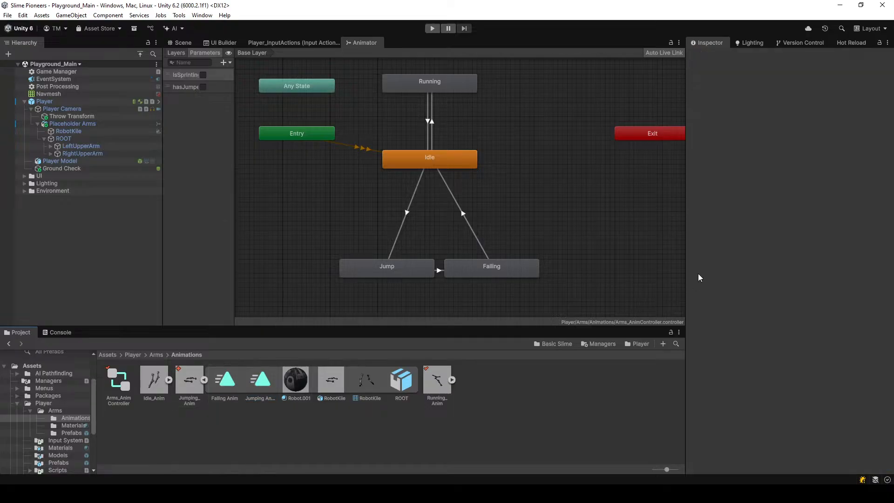
Enable Loop Time for the Jumping Anim clip in the Jumping_Anim import settings and apply the change
{"action": "left_click", "coordinate": [759, 242]}
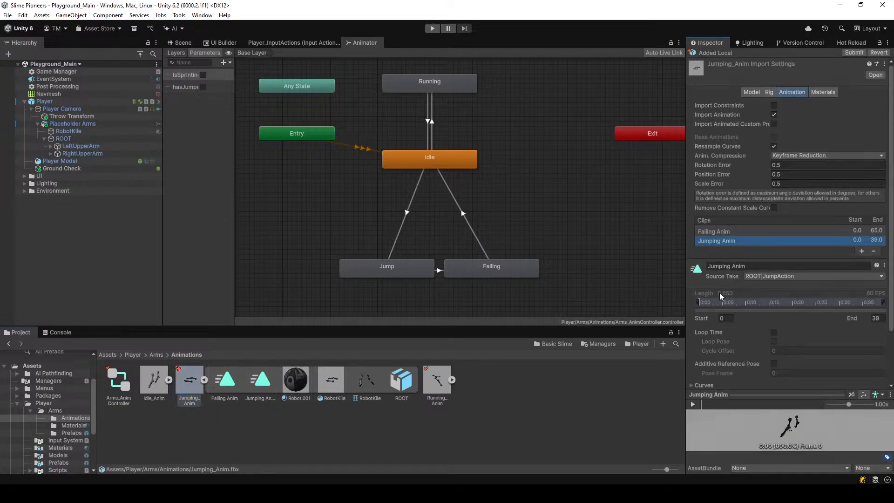
{"action": "scroll", "coordinate": [839, 372], "scroll_direction": "down", "scroll_amount": 3}
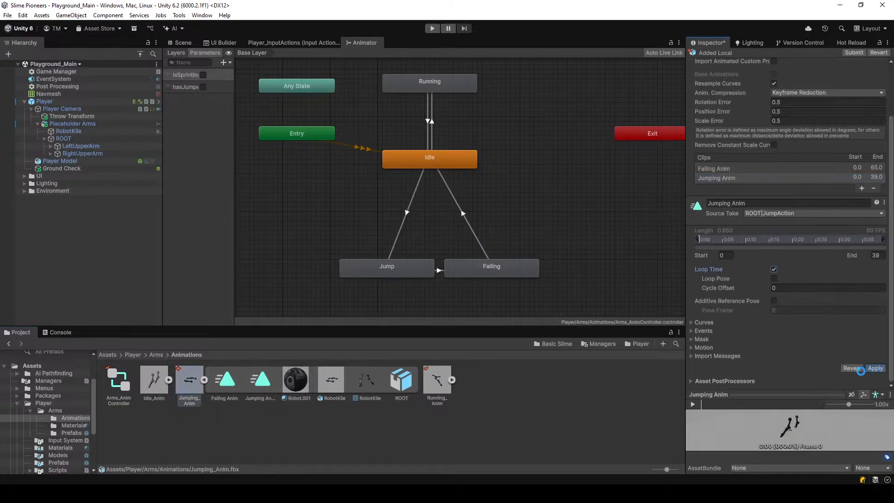
{"action": "left_click", "coordinate": [876, 369]}
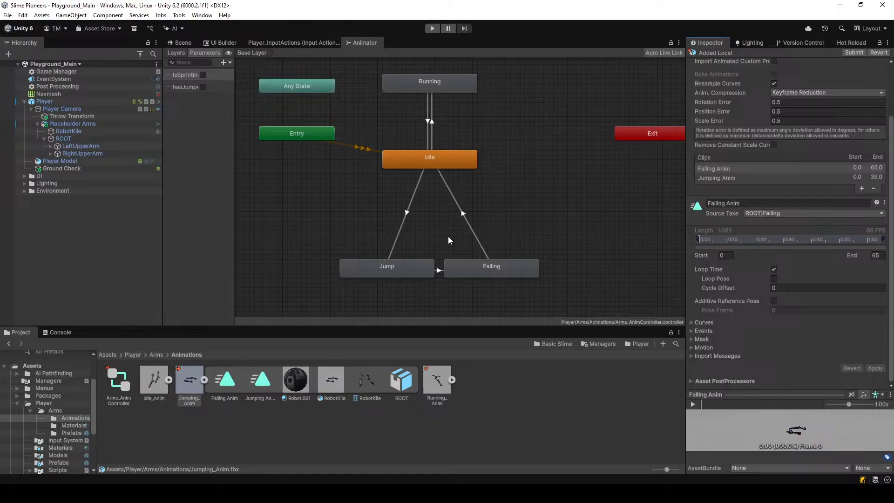
Run the game in the Scene view, make the player jump and move to watch its arms, and stop playing
{"action": "left_click", "coordinate": [182, 43]}
{"action": "left_click", "coordinate": [432, 28]}
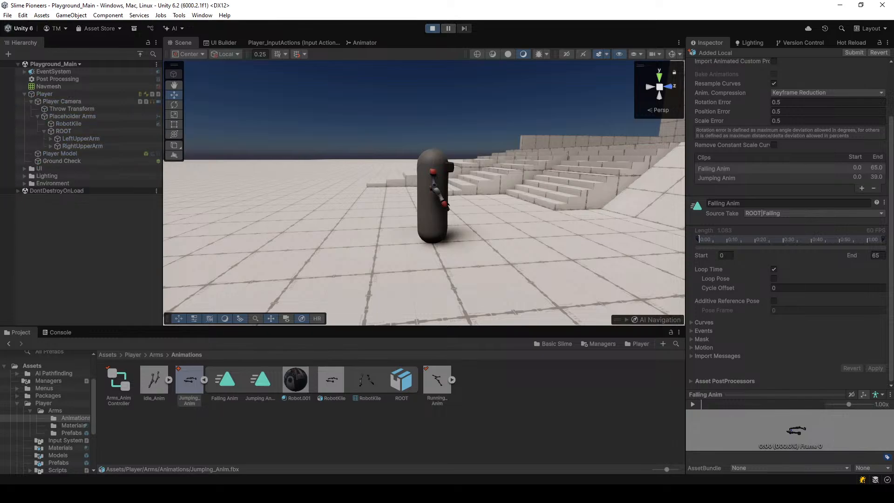
{"action": "key", "text": "space"}
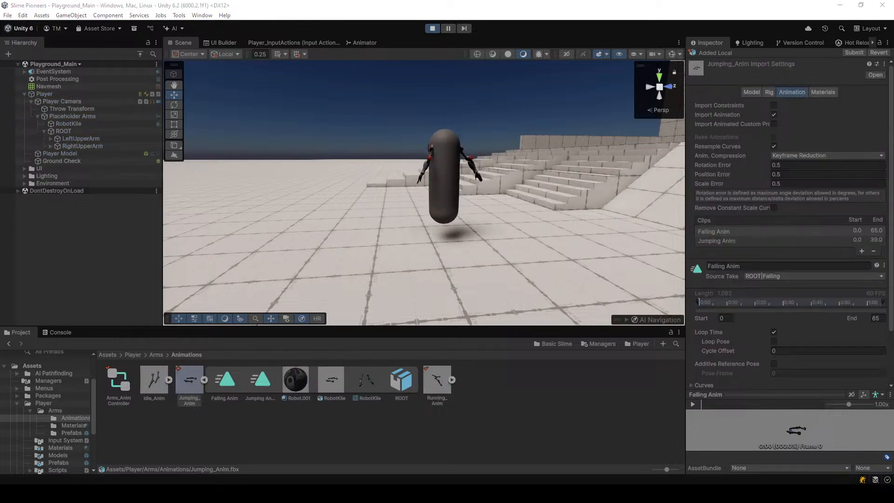
{"action": "key", "text": "a"}
{"action": "key", "text": "space"}
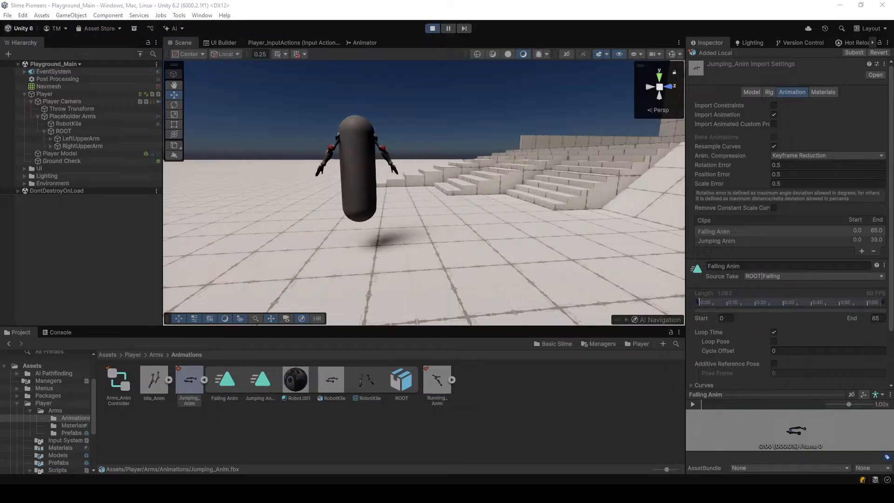
{"action": "key", "text": "w"}
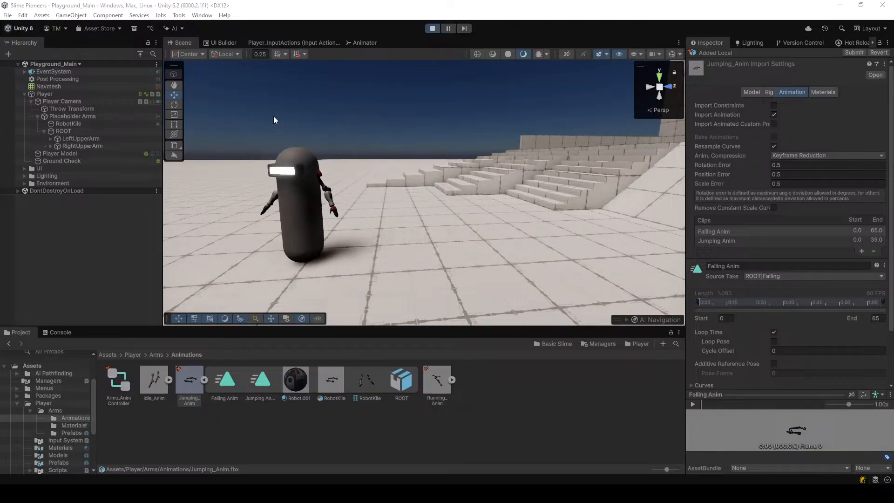
{"action": "left_click", "coordinate": [433, 28]}
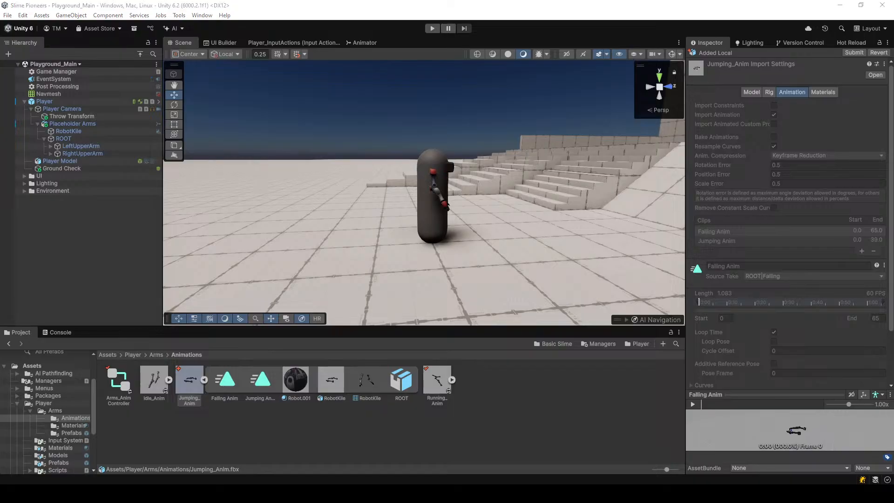
Switch to Visual Studio, uncomment armsAnimator.SetBool("hasJumped", false) in HandleJumping, save the script, and return to Unity
{"action": "key", "text": "alt+Tab"}
{"action": "left_click", "coordinate": [248, 356]}
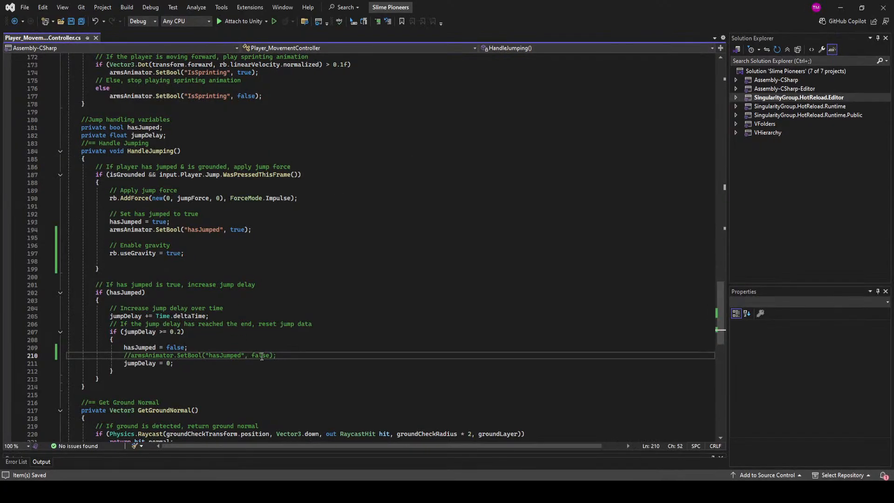
{"action": "key", "text": "ctrl+k"}
{"action": "key", "text": "ctrl+u"}
{"action": "key", "text": "ctrl+s"}
{"action": "key", "text": "alt+Tab"}
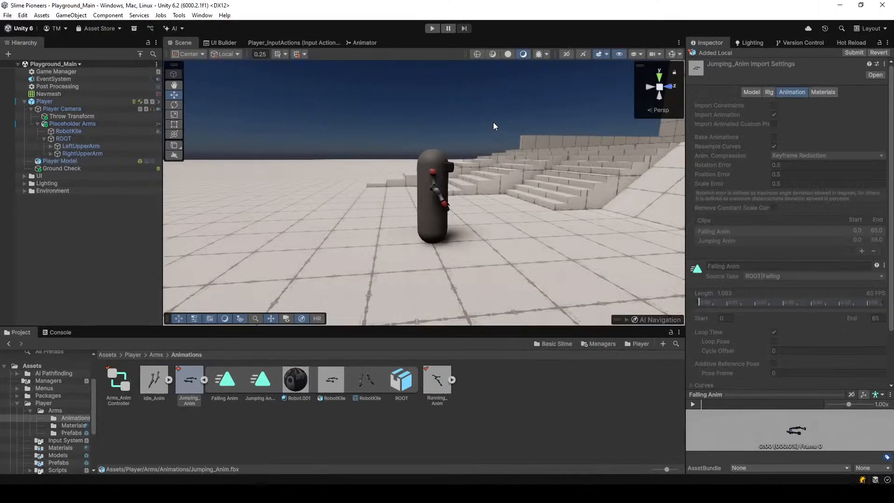
Run the game in the Scene view, view the player from the front, and select the Player object
{"action": "left_click", "coordinate": [437, 27]}
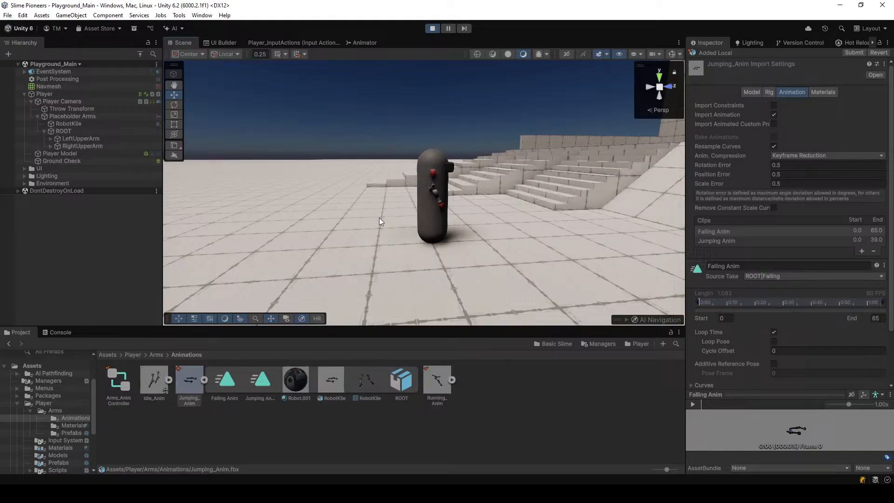
{"action": "right_click_drag", "start_coordinate": [380, 217], "coordinate": [289, 203]}
{"action": "key", "text": "w"}
{"action": "right_click_drag", "start_coordinate": [422, 227], "coordinate": [356, 213]}
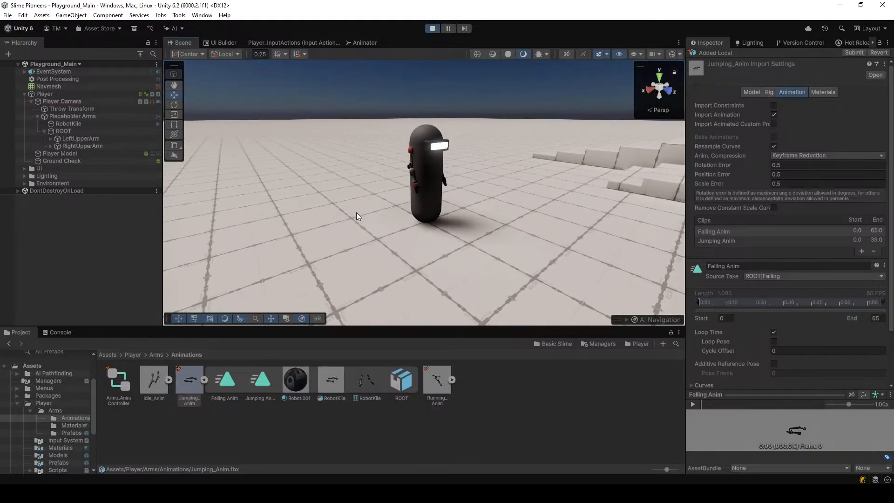
{"action": "key", "text": "d"}
{"action": "right_click_drag", "start_coordinate": [426, 228], "coordinate": [336, 268]}
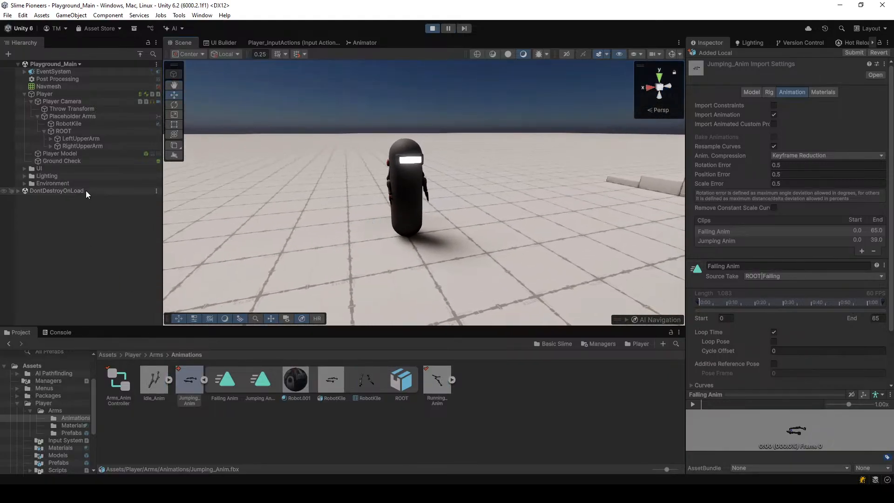
{"action": "left_click", "coordinate": [62, 85]}
{"action": "left_click", "coordinate": [63, 93]}
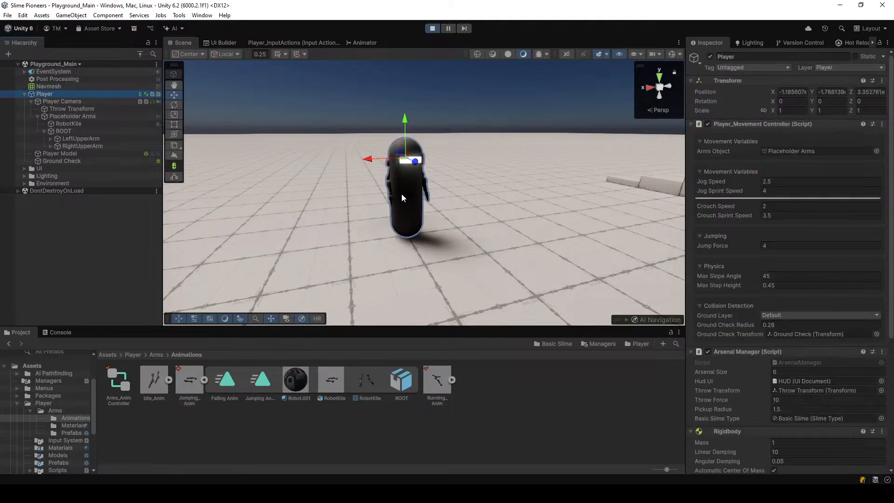
Make the player jump repeatedly while standing and moving to examine its arm animation, and stop playing
{"action": "key", "text": "space"}
{"action": "key", "text": "space"}
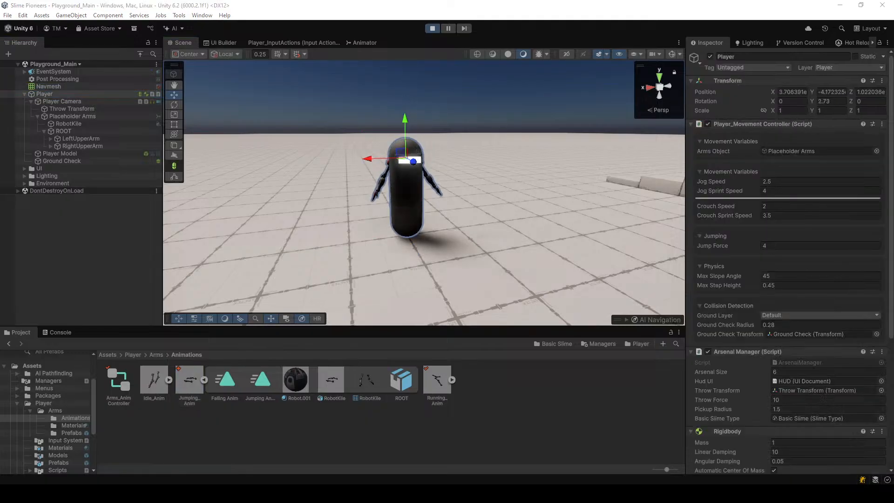
{"action": "key", "text": "w"}
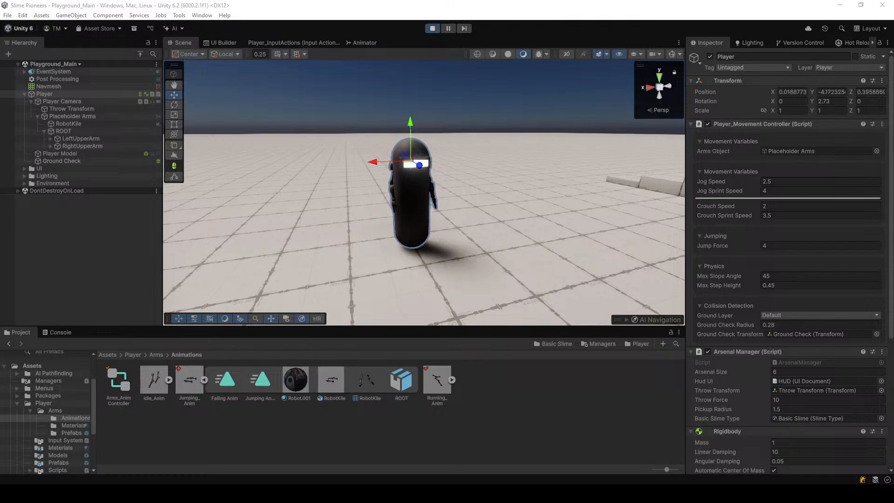
{"action": "key", "text": "space"}
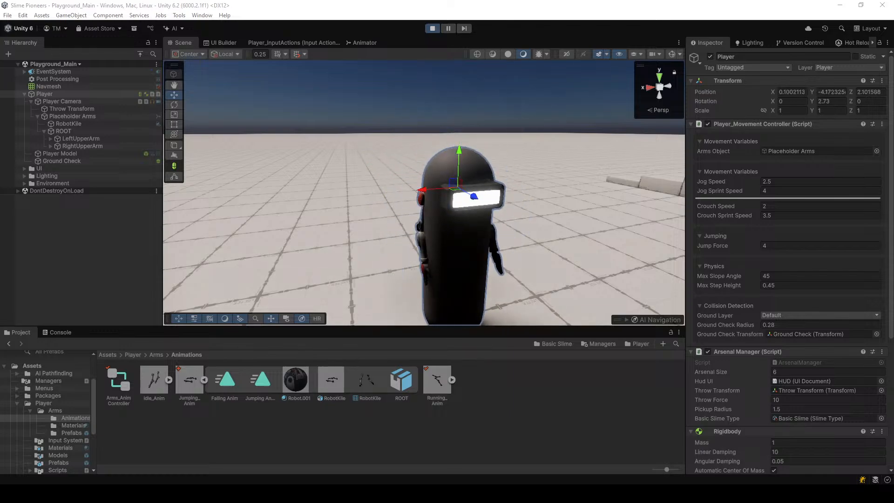
{"action": "key", "text": "space"}
{"action": "left_click", "coordinate": [441, 31]}
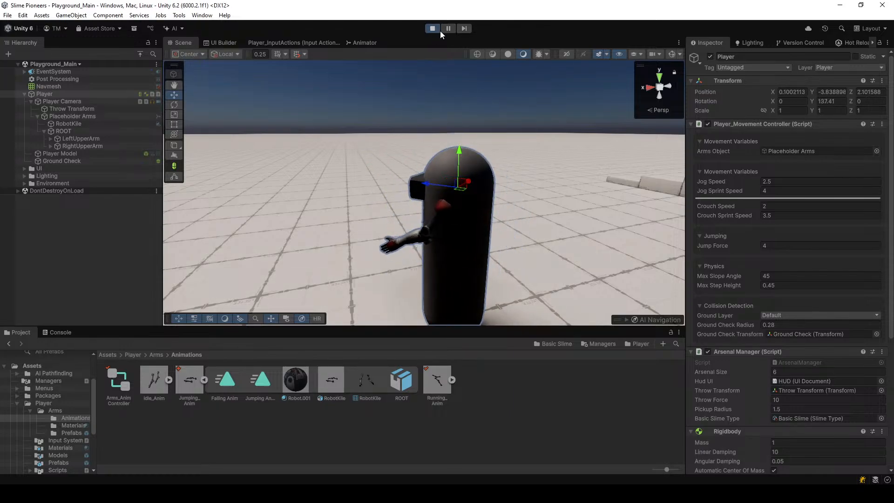
{"action": "left_click", "coordinate": [433, 28]}
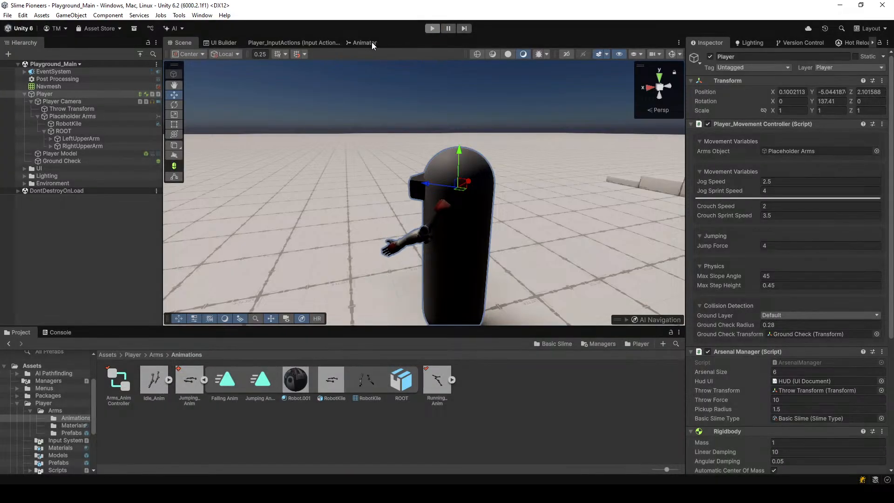
Show the Animator graph, select the Jumping_Anim asset and collapse its sub-assets in the Animations folder
{"action": "left_click", "coordinate": [362, 43]}
{"action": "left_click", "coordinate": [189, 384]}
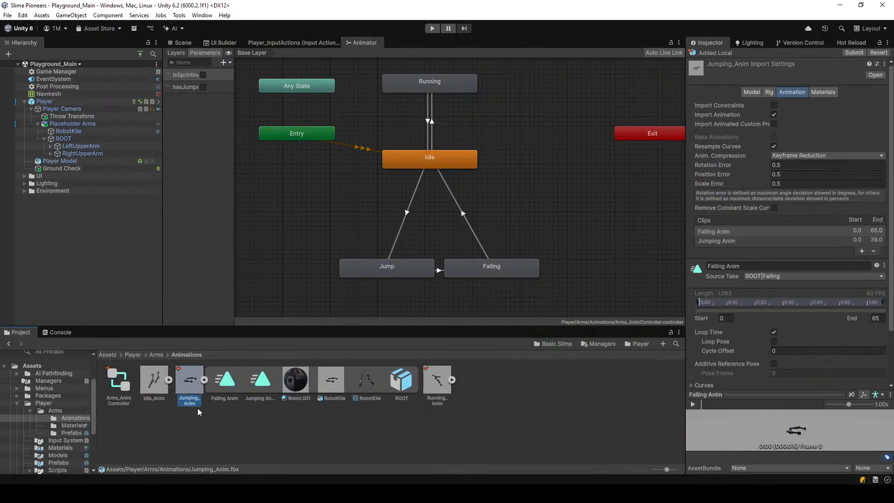
{"action": "left_click", "coordinate": [204, 379]}
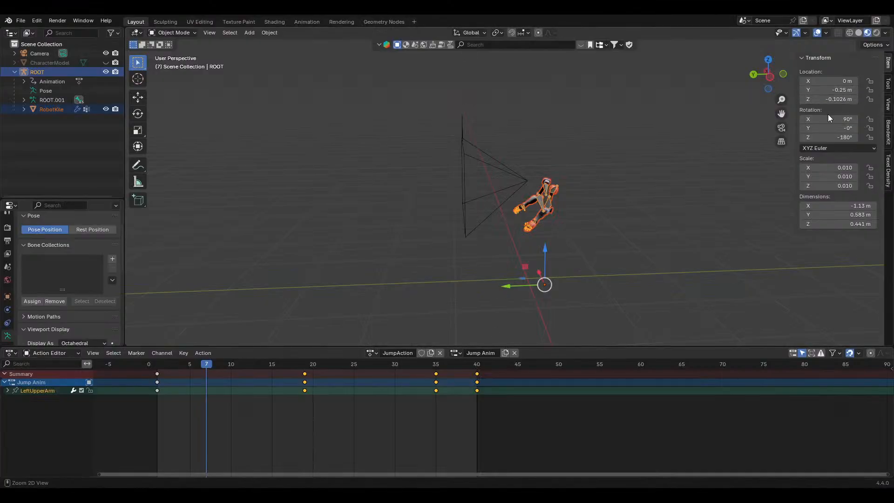
In Blender, undo the last location change of the ROOT armature, save Placeholder Arms.blend and look up the export formats
{"action": "middle_click_drag", "start_coordinate": [773, 159], "coordinate": [801, 165]}
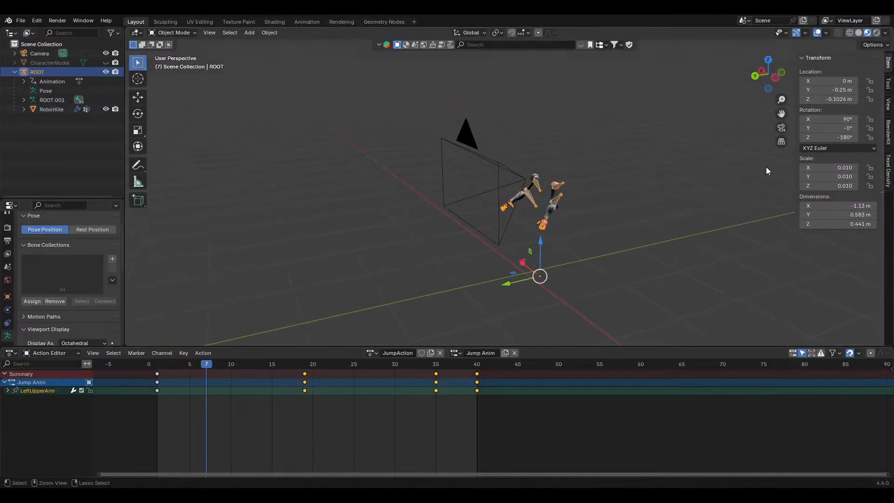
{"action": "key", "text": "ctrl+z"}
{"action": "key", "text": "ctrl+s"}
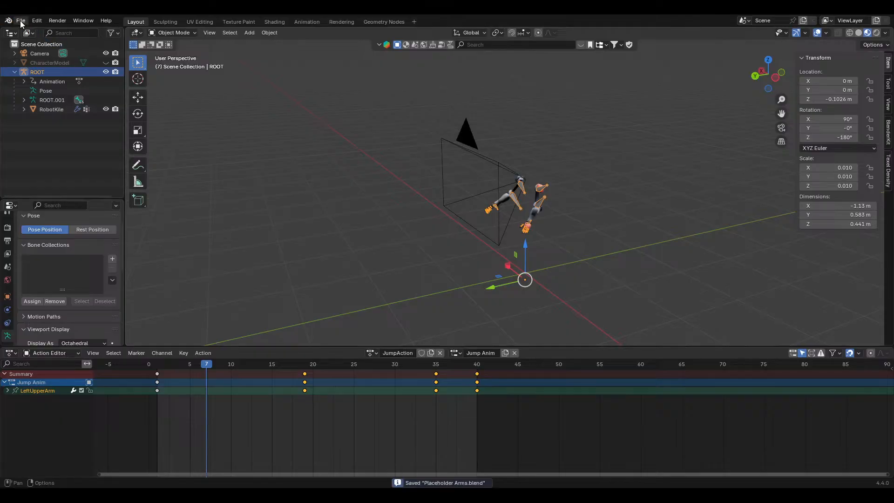
{"action": "left_click", "coordinate": [20, 20]}
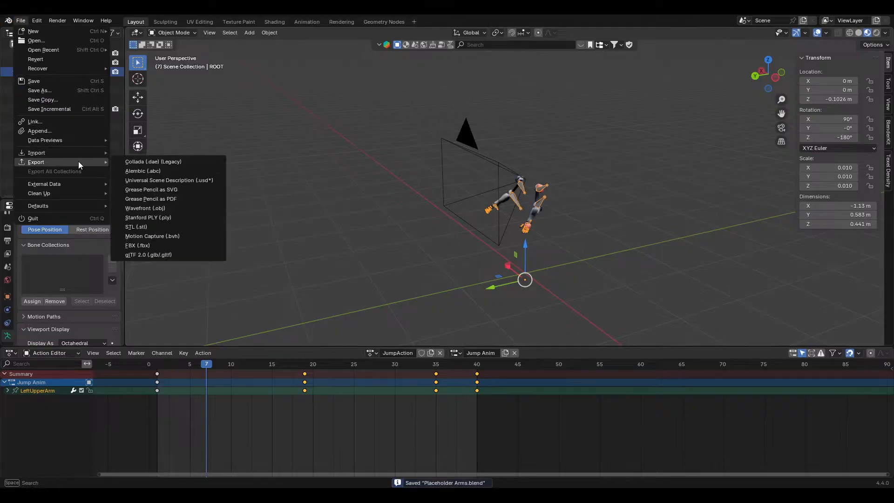
{"action": "left_click", "coordinate": [24, 20]}
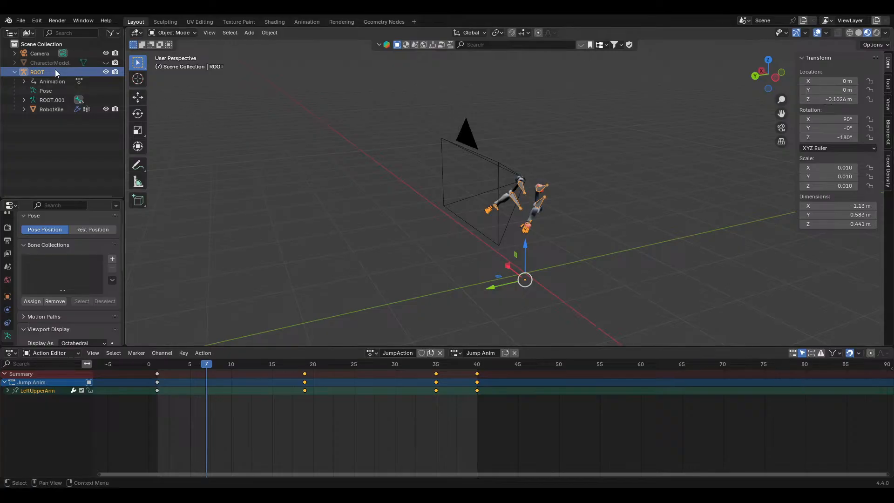
Set the ROOT armature's Y location to 0.28554 m and save the Blender file
{"action": "double_click", "coordinate": [837, 90]}
{"action": "type", "text": "0.28554 m"}
{"action": "key", "text": "Return"}
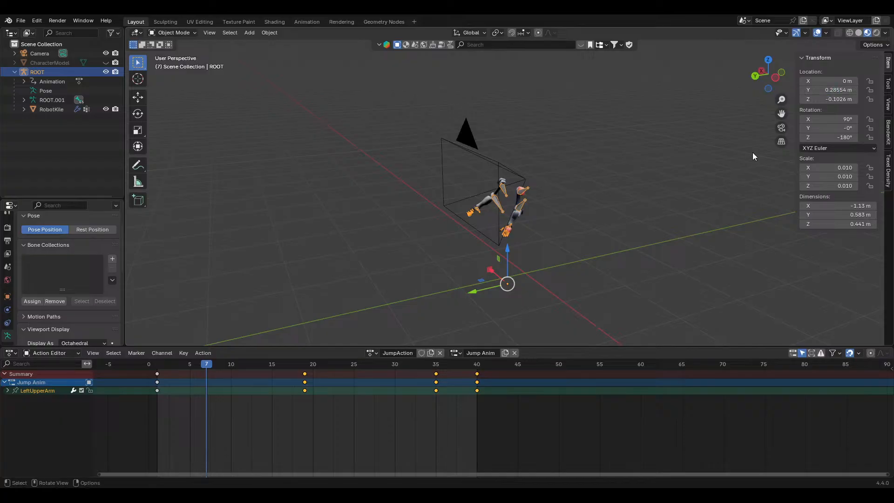
{"action": "key", "text": "ctrl+s"}
Select the ROOT armature's whole hierarchy, including the RobotKile mesh, and export it as an FBX file
{"action": "mouse_move", "coordinate": [632, 204]}
{"action": "middle_mouse_down"}
{"action": "mouse_move", "coordinate": [576, 201]}
{"action": "mouse_move", "coordinate": [625, 210]}
{"action": "middle_mouse_up"}
{"action": "right_click", "coordinate": [41, 74]}
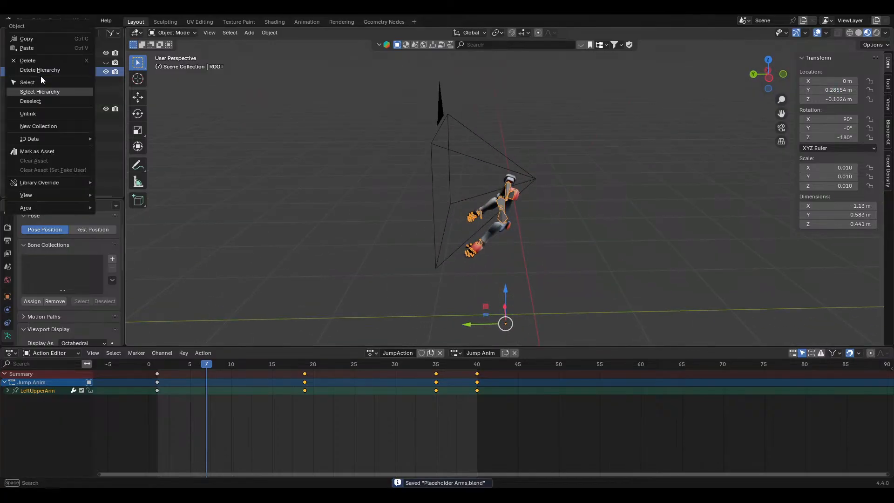
{"action": "left_click", "coordinate": [52, 91]}
{"action": "left_click", "coordinate": [21, 20]}
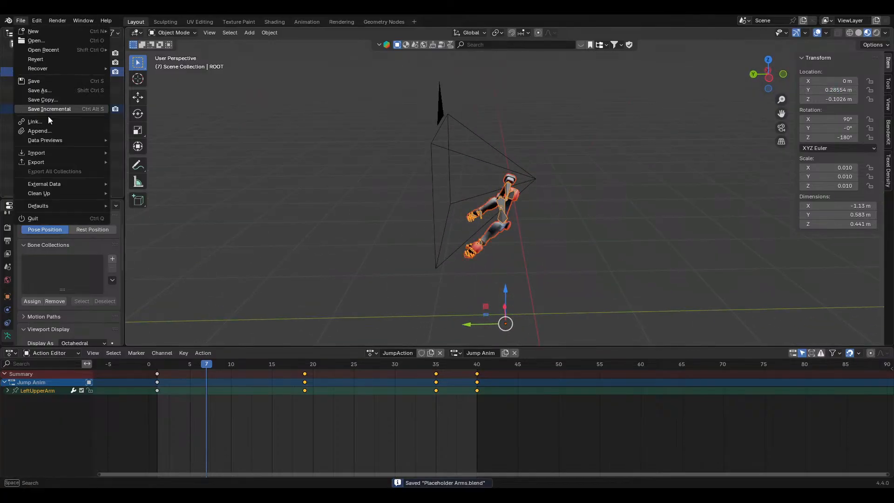
{"action": "mouse_move", "coordinate": [63, 161]}
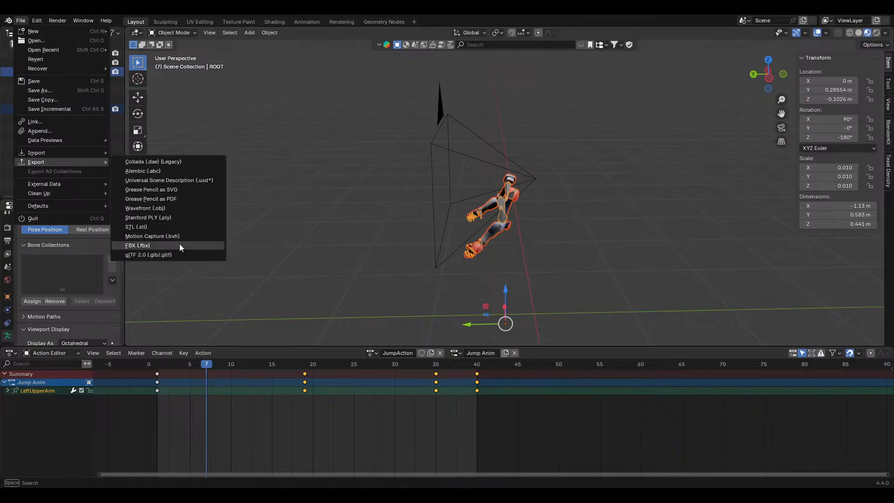
{"action": "left_click", "coordinate": [180, 245]}
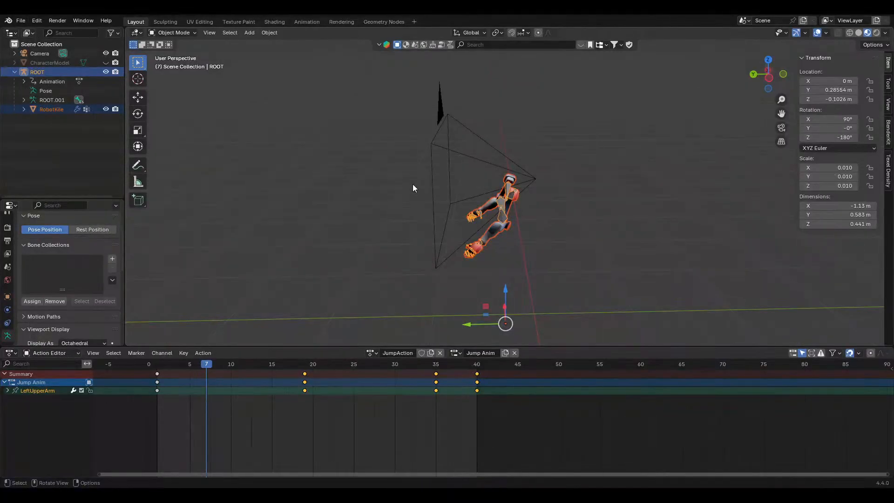
{"action": "scroll", "coordinate": [662, 281], "scroll_direction": "down", "scroll_amount": 2}
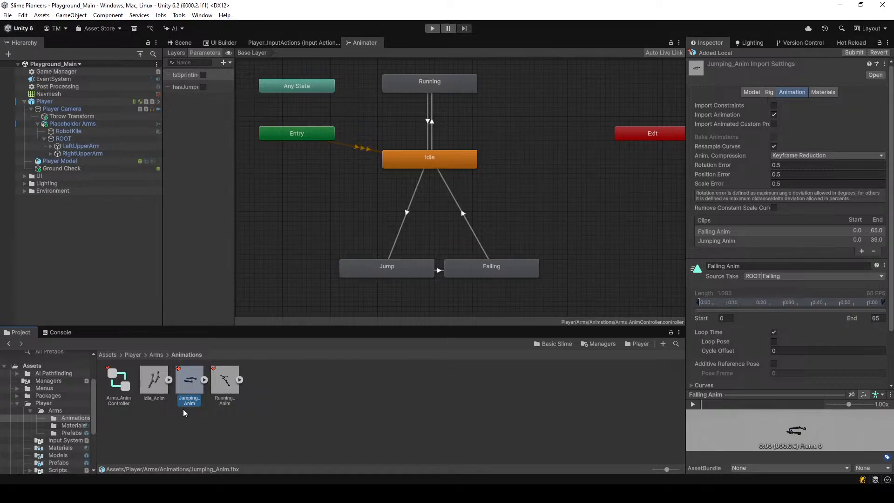
Switch to Unity and delete the existing Jumping_Anim asset from the Animations folder
{"action": "key", "text": "Delete"}
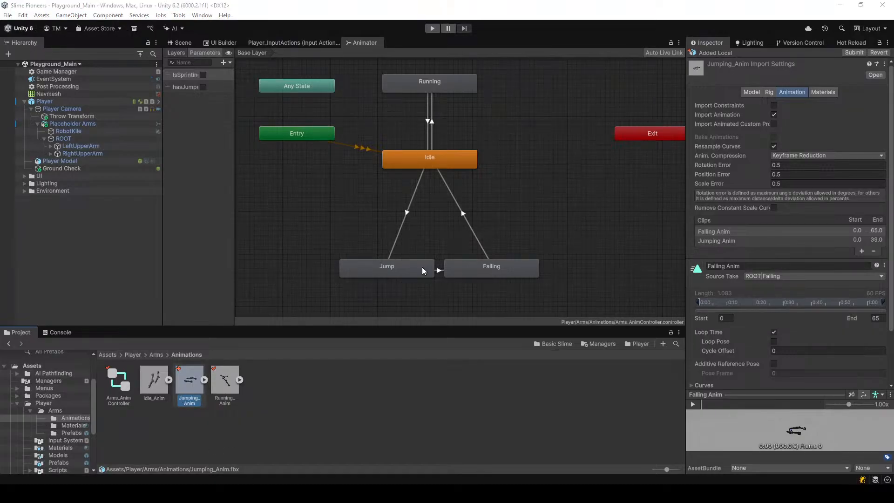
{"action": "left_click", "coordinate": [464, 267]}
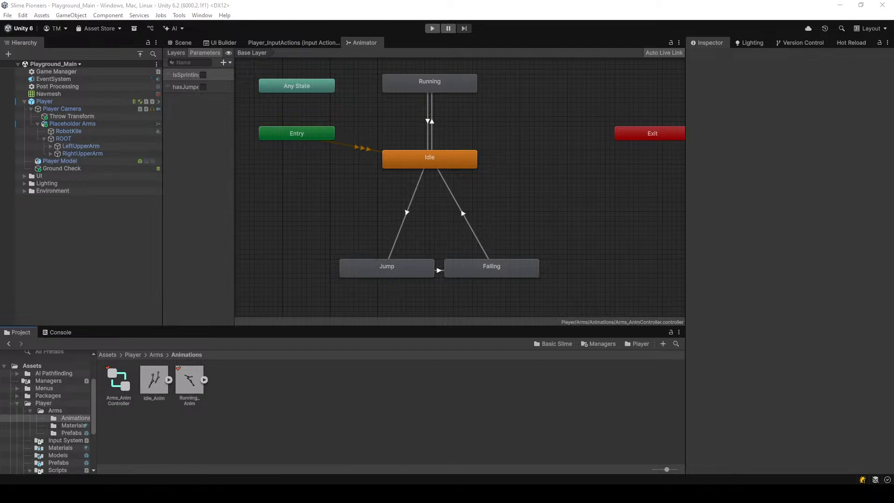
Rename the ROOT|Falling clip of Jumping_Anim as Falling Anim, enable Loop Time for it and apply the import settings
{"action": "left_click", "coordinate": [190, 390]}
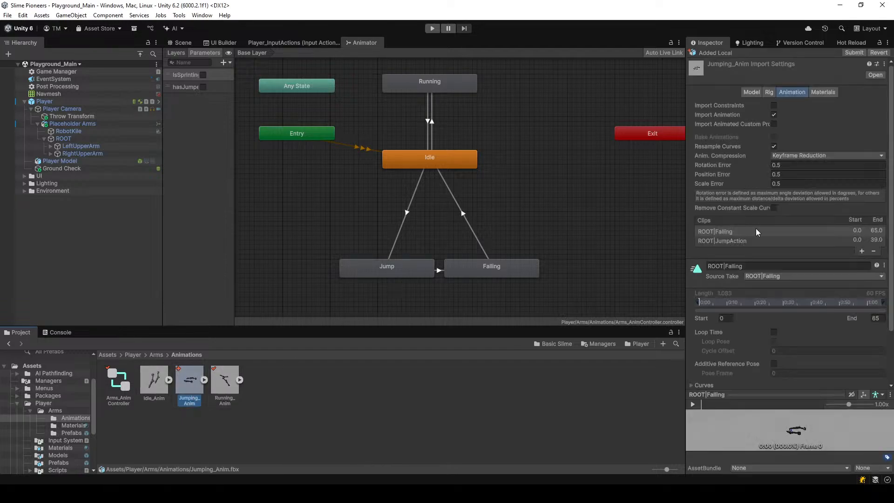
{"action": "left_click", "coordinate": [755, 231]}
{"action": "left_click", "coordinate": [756, 265]}
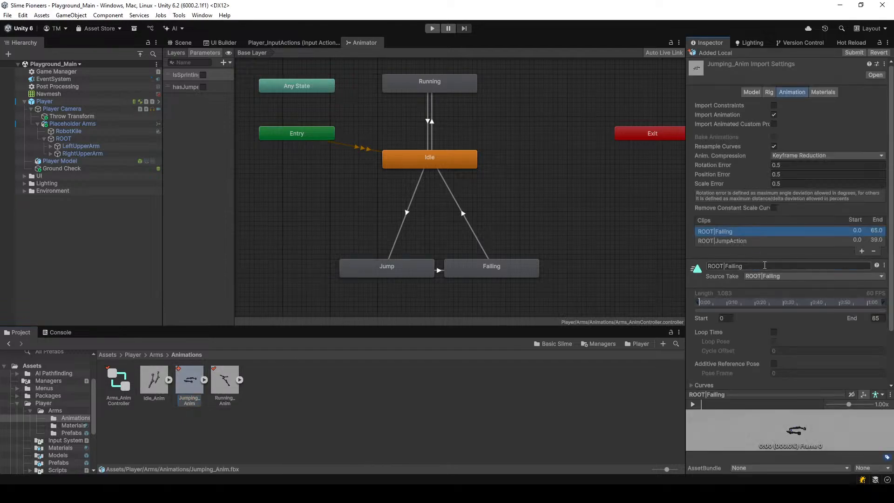
{"action": "type", "text": "Falling Anim"}
{"action": "key", "text": "Return"}
{"action": "left_click", "coordinate": [774, 333]}
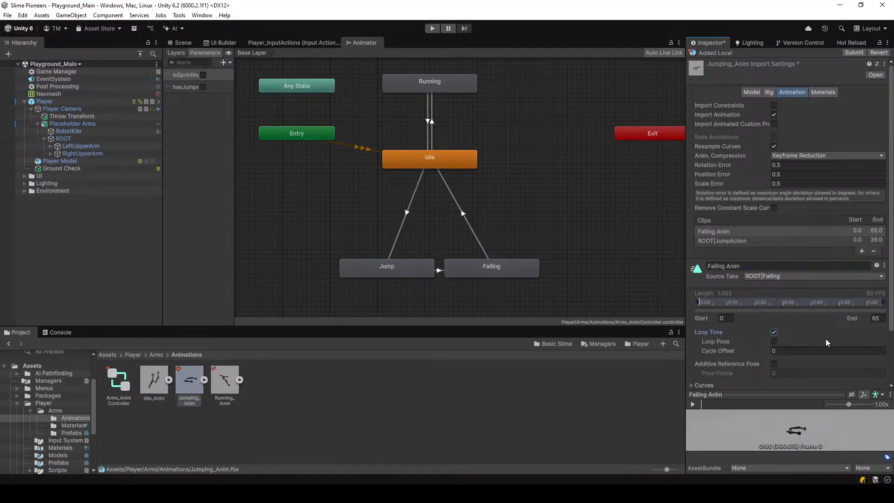
{"action": "scroll", "coordinate": [825, 339], "scroll_direction": "down", "scroll_amount": 3}
{"action": "left_click", "coordinate": [876, 369]}
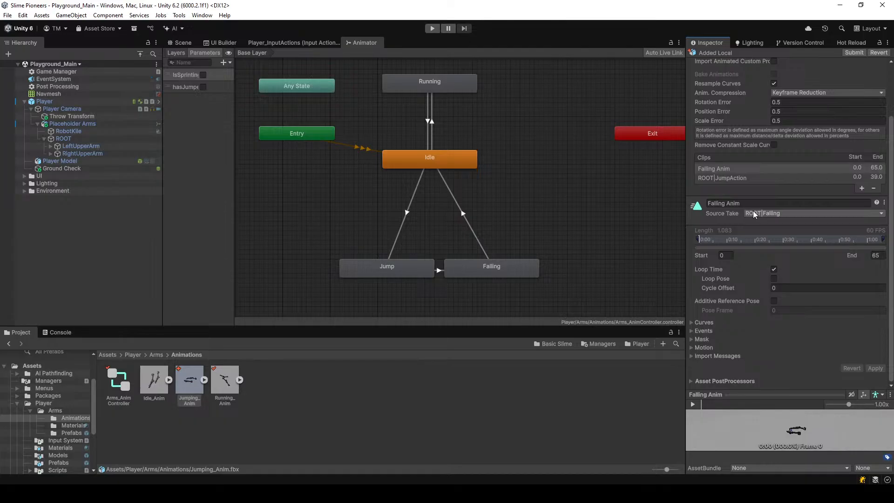
Rename the ROOT|JumpAction clip of Jumping_Anim as Jumping Anim, apply it and check the loop settings of both clips
{"action": "left_click", "coordinate": [737, 178]}
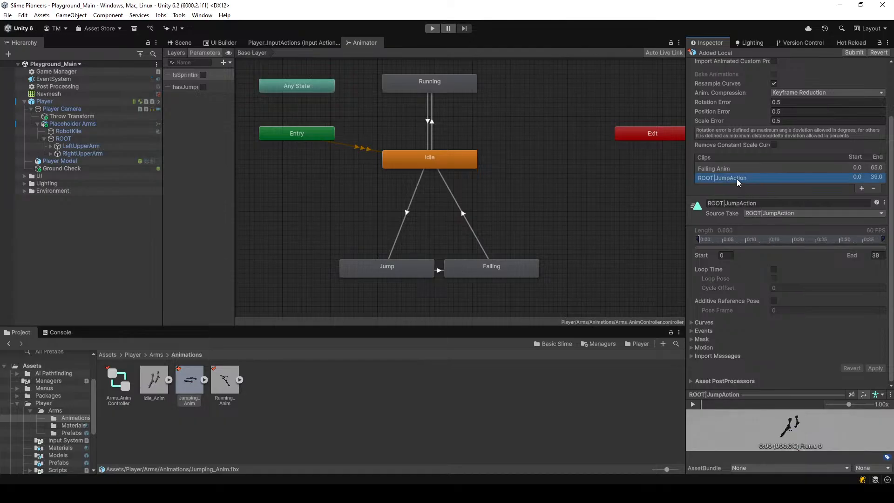
{"action": "left_click", "coordinate": [741, 203]}
{"action": "type", "text": "K"}
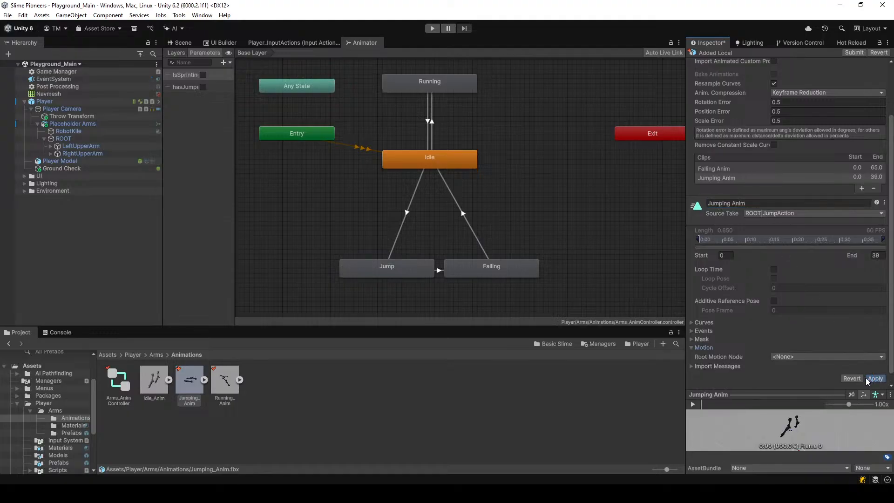
{"action": "left_click", "coordinate": [874, 378]}
{"action": "left_click", "coordinate": [691, 347]}
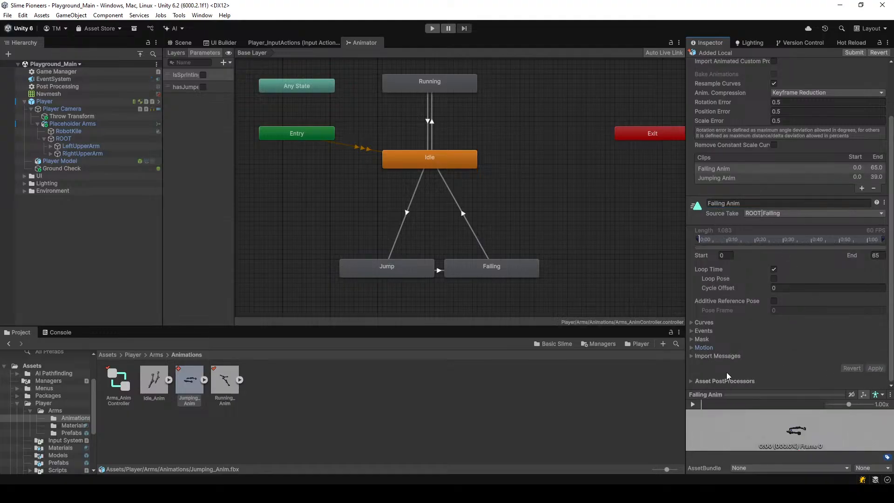
{"action": "left_click", "coordinate": [774, 269]}
{"action": "left_click", "coordinate": [774, 269]}
{"action": "left_click", "coordinate": [728, 178]}
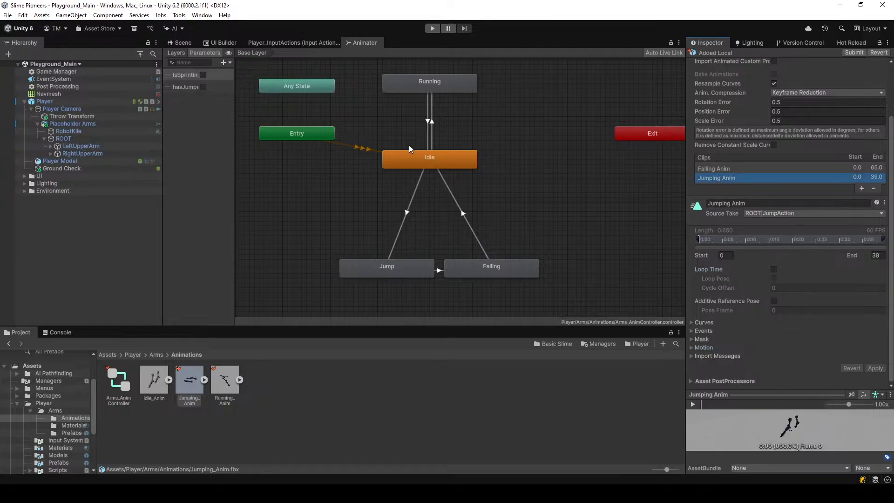
Delete the old Jump and Falling states from the arms animator graph
{"action": "middle_click_drag", "start_coordinate": [409, 149], "coordinate": [355, 153]}
{"action": "left_click", "coordinate": [363, 251]}
{"action": "left_click", "coordinate": [341, 272]}
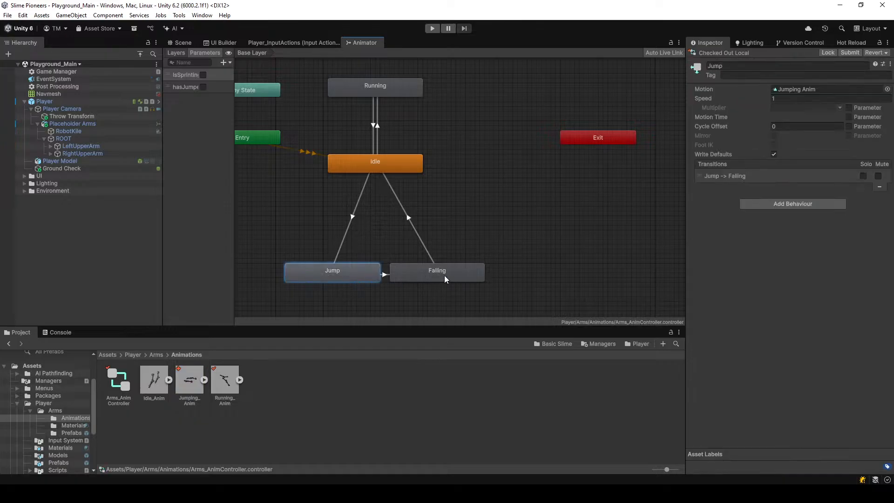
{"action": "left_click", "coordinate": [352, 244]}
{"action": "left_click", "coordinate": [345, 237]}
{"action": "left_click", "coordinate": [393, 275]}
{"action": "key", "text": "Delete"}
{"action": "left_click", "coordinate": [353, 274]}
{"action": "key", "text": "Delete"}
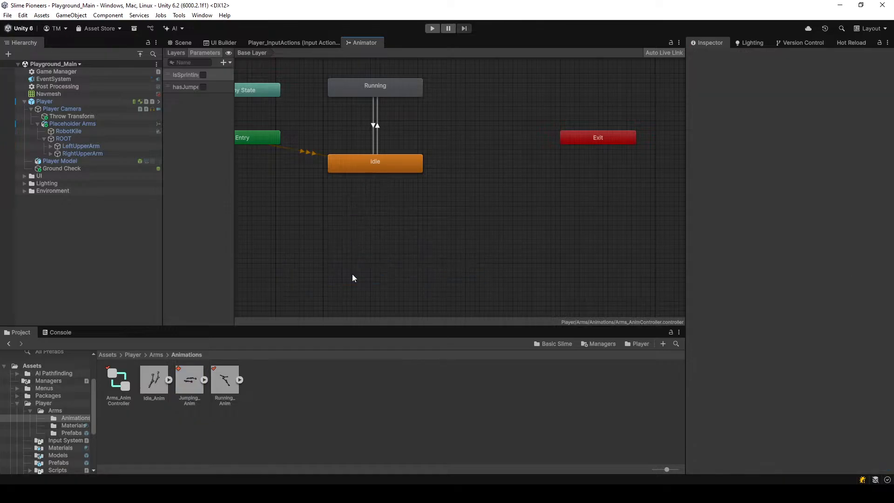
Add the Jumping_Anim clips to the animator graph as Falling Anim and Jumping Anim states below Idle
{"action": "left_click", "coordinate": [362, 165]}
{"action": "left_click_drag", "start_coordinate": [187, 383], "coordinate": [297, 209]}
{"action": "left_click_drag", "start_coordinate": [404, 266], "coordinate": [415, 272]}
{"action": "left_click_drag", "start_coordinate": [338, 222], "coordinate": [351, 237]}
Create a transition from Idle to Jumping Anim and rearrange the two new states below Idle
{"action": "left_click", "coordinate": [359, 166]}
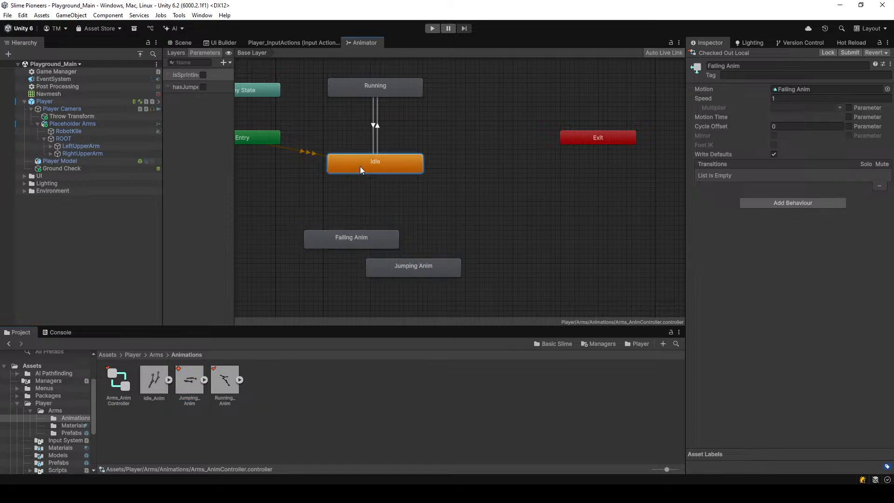
{"action": "right_click", "coordinate": [360, 166]}
{"action": "left_click", "coordinate": [364, 169]}
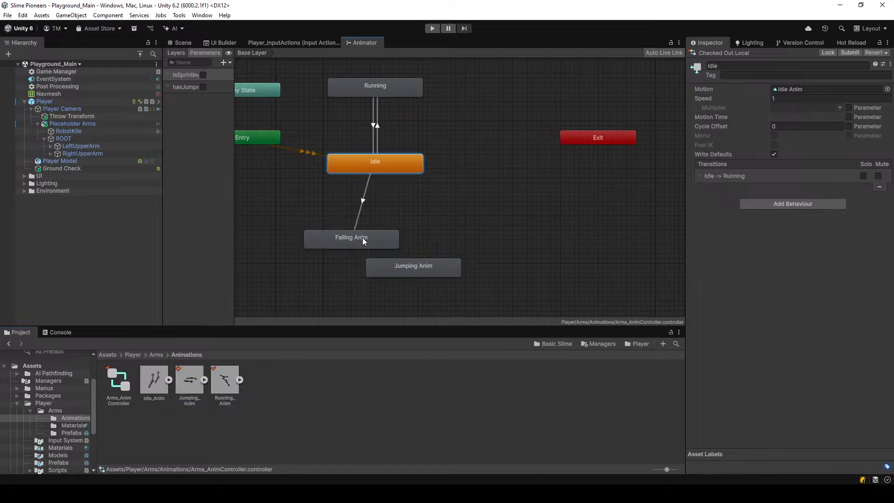
{"action": "left_click", "coordinate": [411, 266]}
{"action": "left_click_drag", "start_coordinate": [388, 243], "coordinate": [331, 276]}
{"action": "left_click_drag", "start_coordinate": [410, 274], "coordinate": [453, 265]}
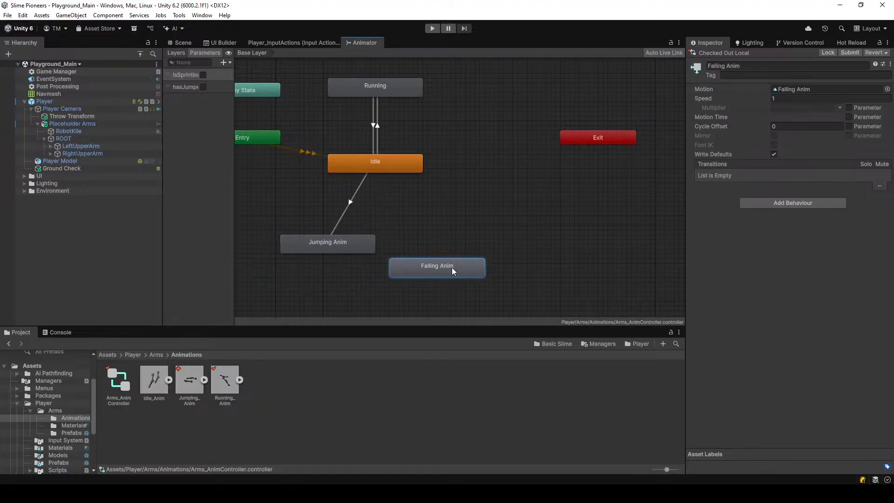
Create transitions from Jumping Anim to Falling Anim and from Falling Anim to Idle, aligning the two states in a row
{"action": "left_click", "coordinate": [375, 251]}
{"action": "left_click", "coordinate": [422, 260]}
{"action": "right_click", "coordinate": [423, 261]}
{"action": "left_click", "coordinate": [429, 264]}
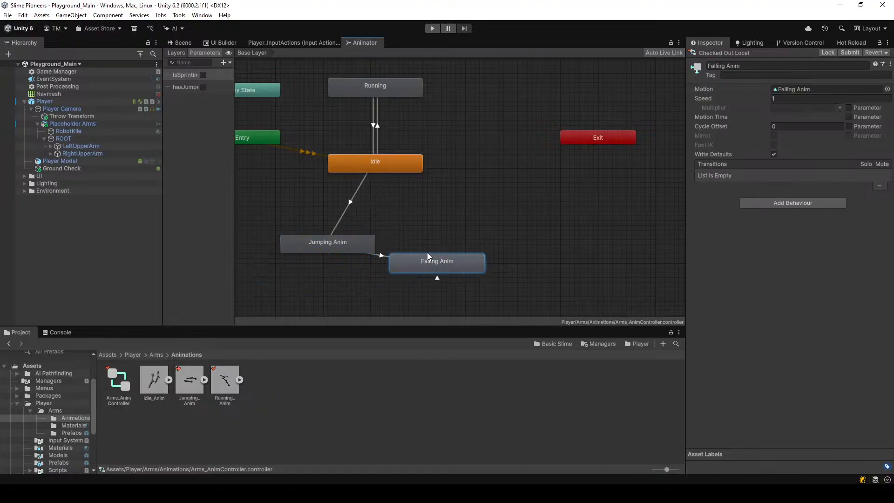
{"action": "left_click", "coordinate": [390, 168]}
{"action": "left_click_drag", "start_coordinate": [355, 244], "coordinate": [345, 263]}
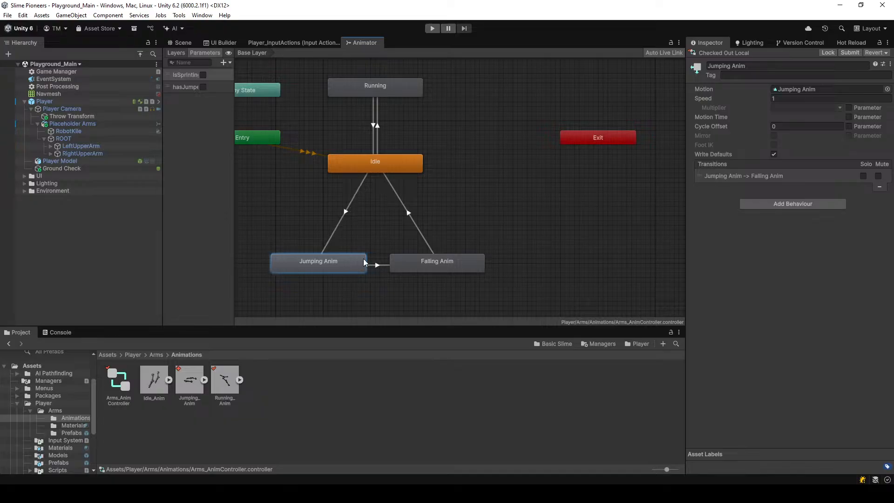
{"action": "left_click_drag", "start_coordinate": [421, 265], "coordinate": [406, 268]}
Give the Idle to Jumping Anim transition the condition hasJumped true and disable its exit time
{"action": "left_click", "coordinate": [344, 210]}
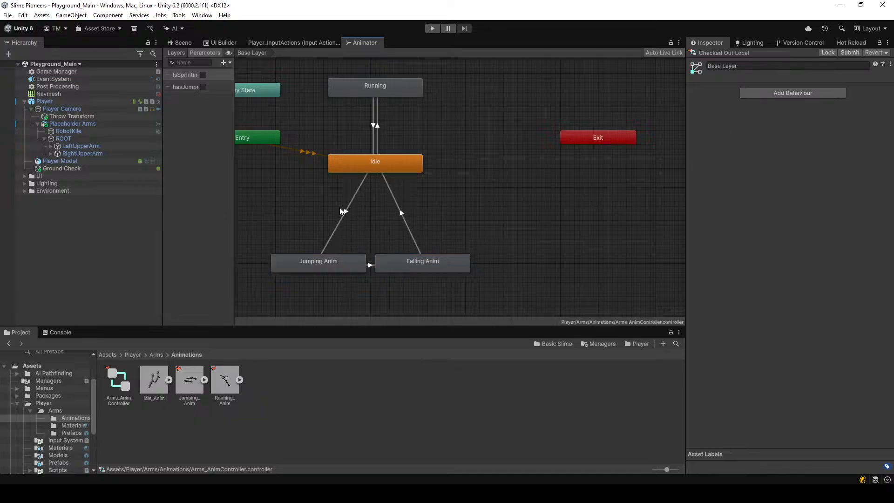
{"action": "left_click", "coordinate": [868, 271]}
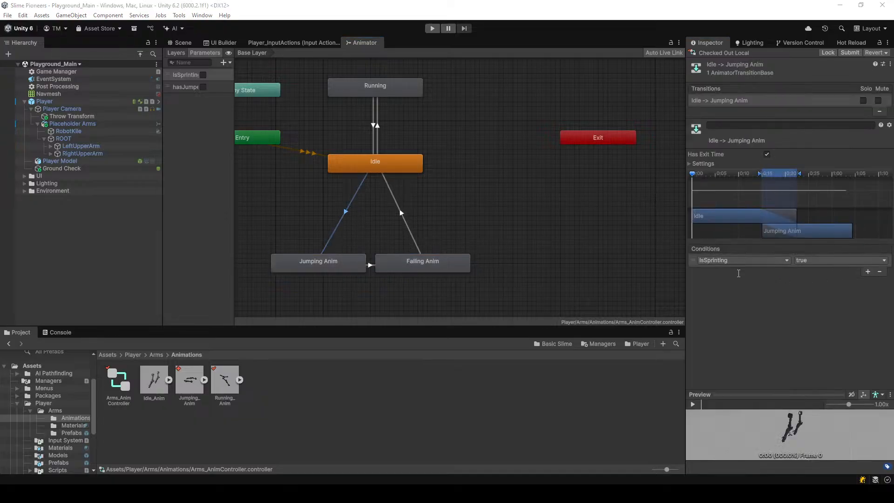
{"action": "left_click", "coordinate": [755, 303]}
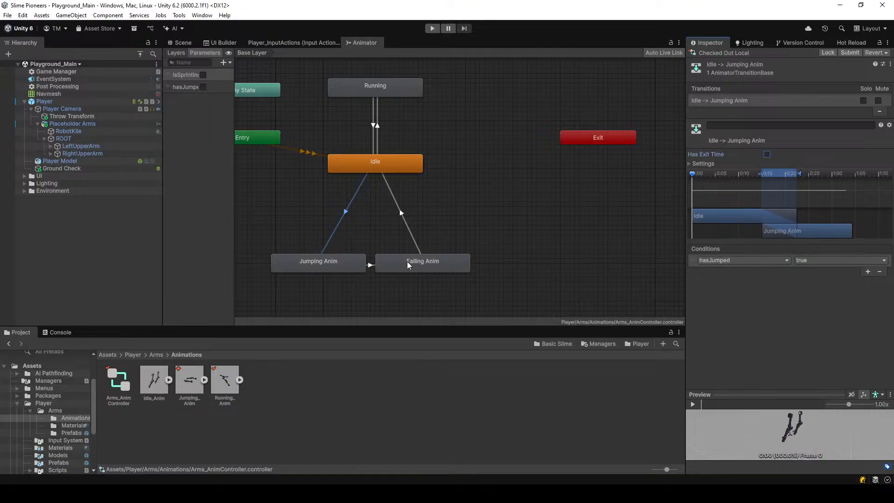
Give the Falling Anim to Idle transition the condition hasJumped false and disable its exit time
{"action": "left_click", "coordinate": [371, 266]}
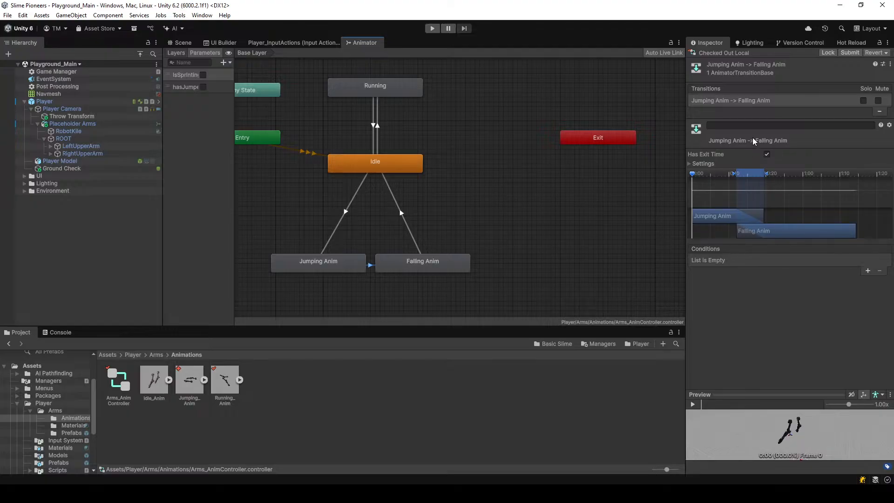
{"action": "left_click", "coordinate": [425, 259]}
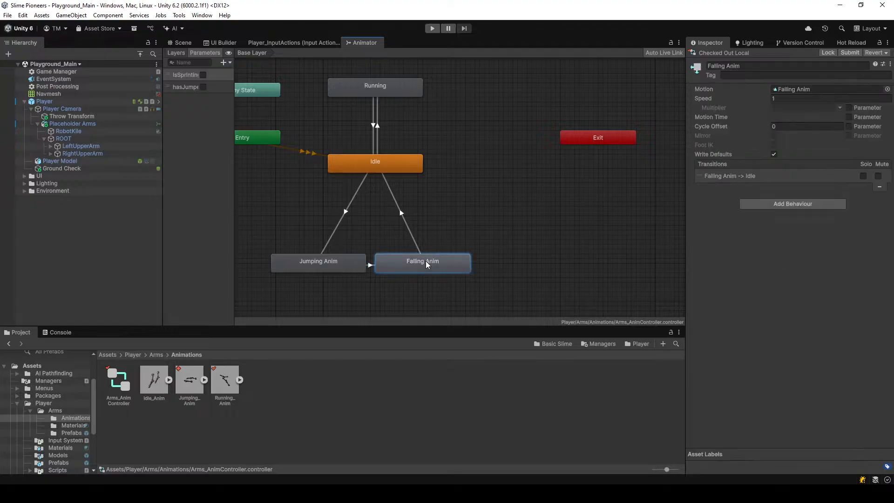
{"action": "left_click", "coordinate": [370, 265]}
{"action": "left_click", "coordinate": [412, 238]}
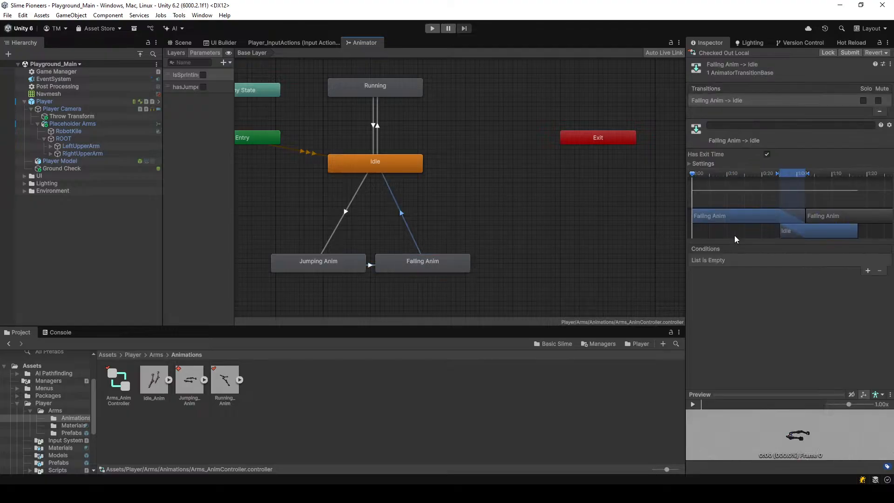
{"action": "left_click", "coordinate": [868, 272]}
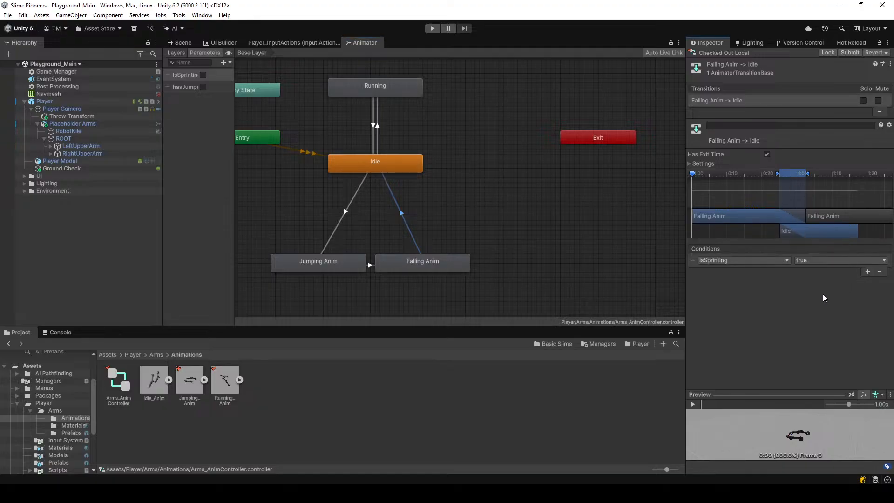
{"action": "left_click", "coordinate": [753, 298]}
{"action": "left_click", "coordinate": [804, 260]}
{"action": "left_click", "coordinate": [808, 284]}
{"action": "left_click", "coordinate": [767, 155]}
Run the game and repeatedly walk and jump around the playground to test the jumping and falling arm animations
{"action": "left_click", "coordinate": [194, 42]}
{"action": "left_click", "coordinate": [433, 29]}
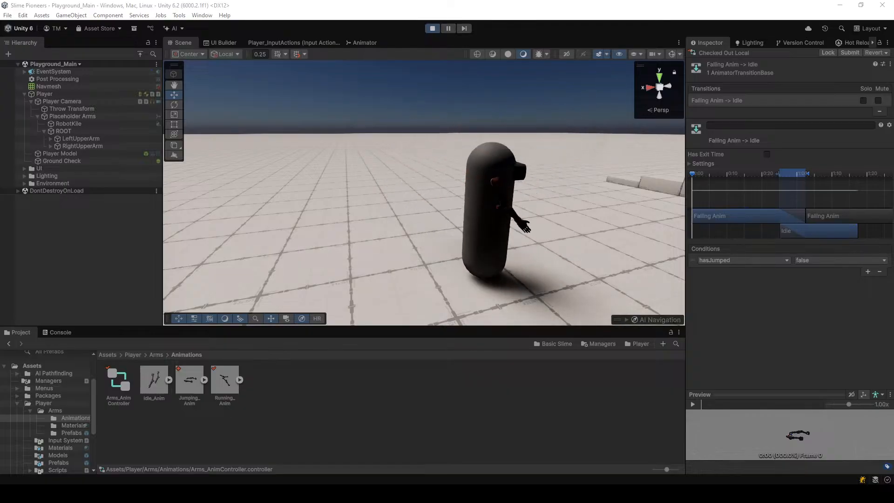
{"action": "left_click", "coordinate": [215, 44]}
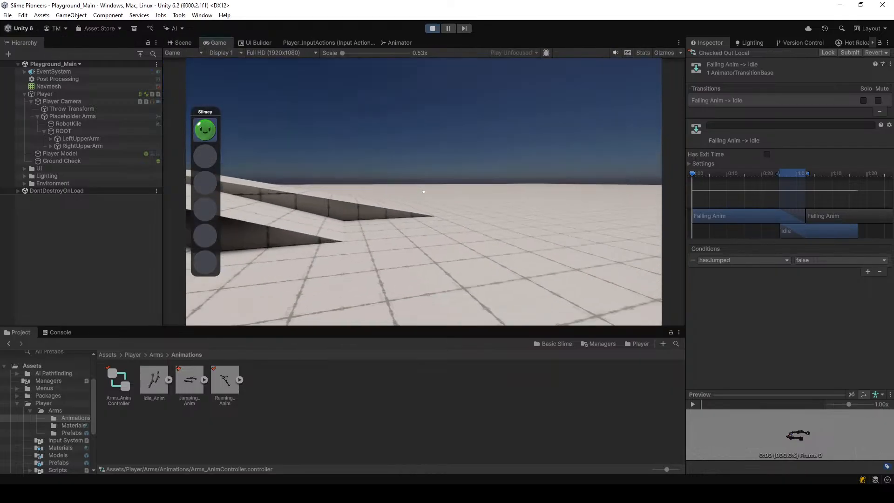
{"action": "key", "text": "space"}
{"action": "key", "text": "space"}
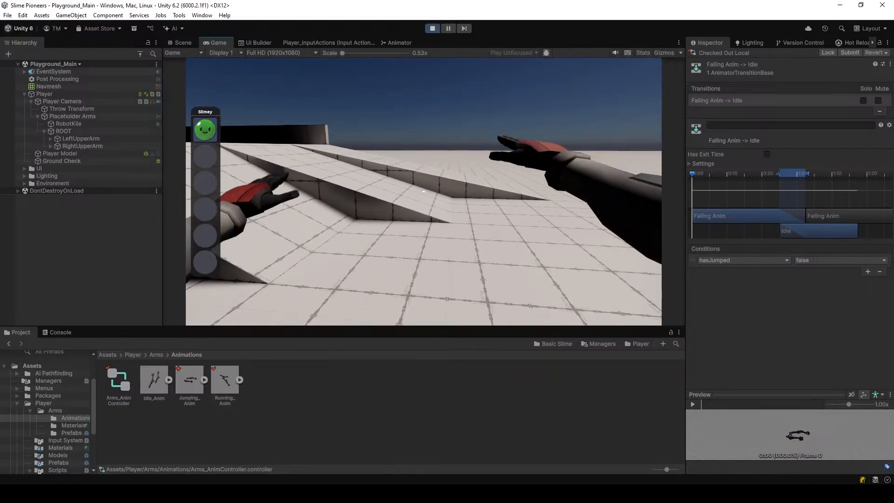
{"action": "key", "text": "w"}
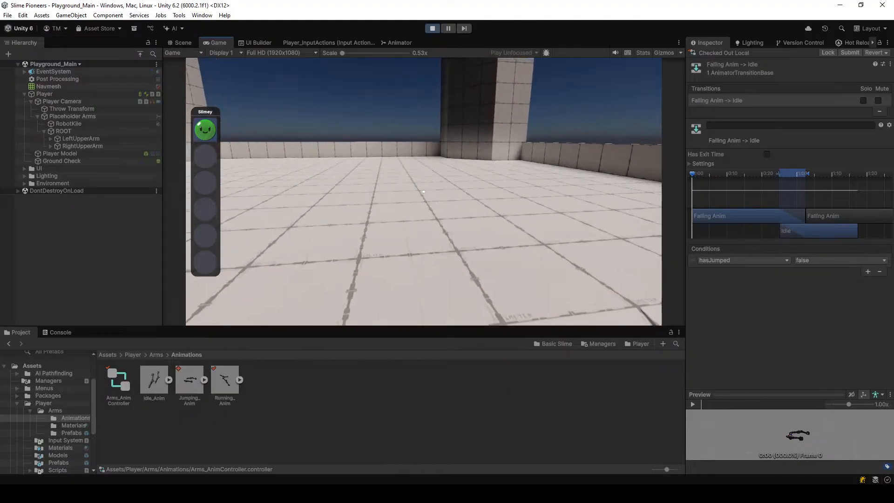
{"action": "key", "text": "w"}
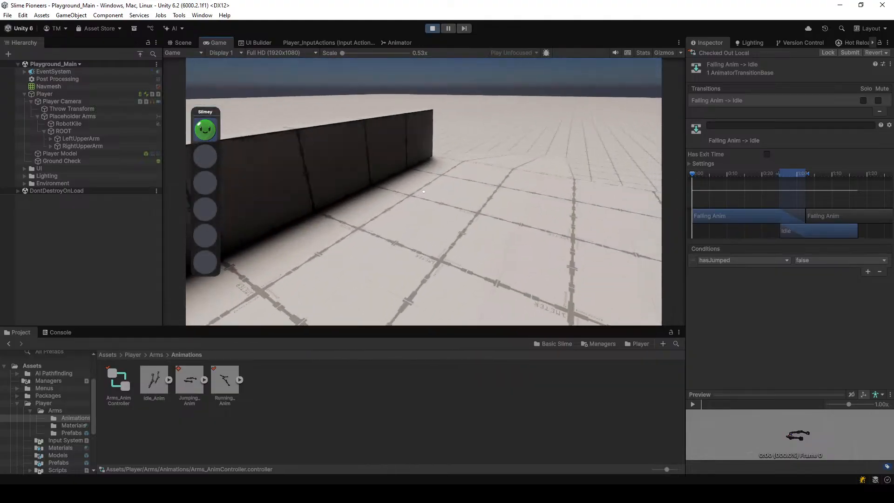
{"action": "key", "text": "w"}
{"action": "key", "text": "space"}
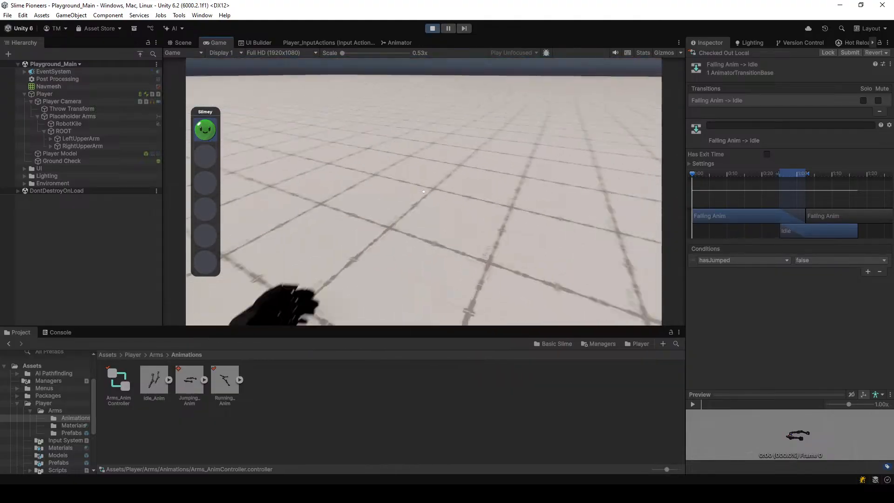
{"action": "key", "text": "w"}
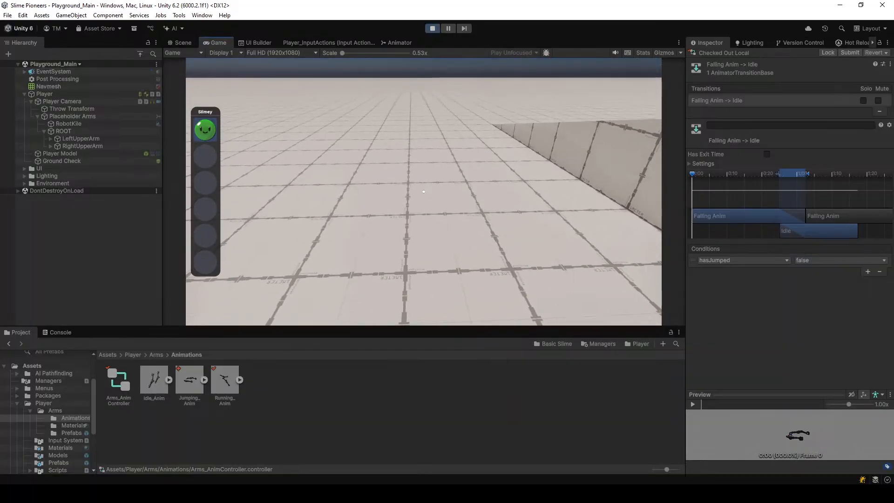
{"action": "key", "text": "w"}
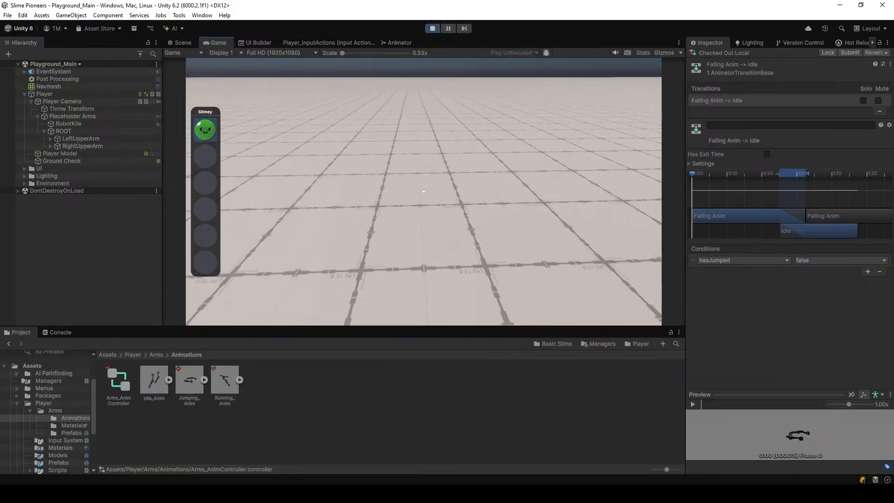
{"action": "key", "text": "w"}
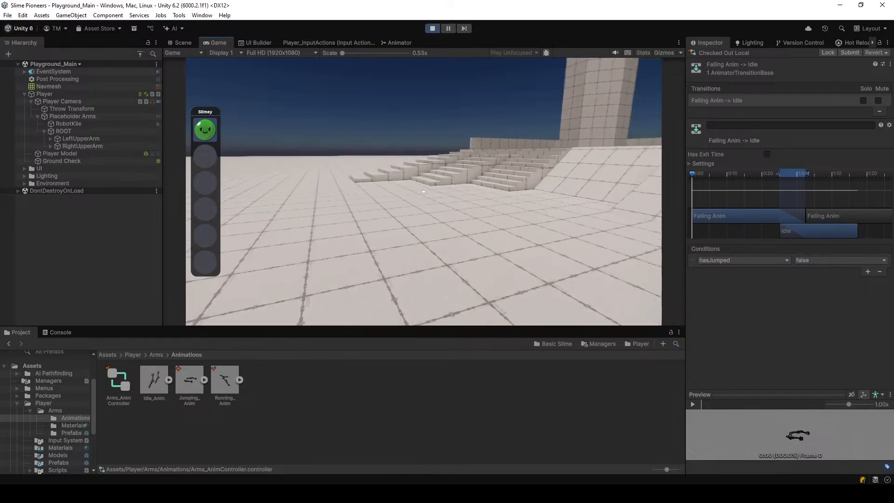
{"action": "key", "text": "w"}
{"action": "key", "text": "space"}
{"action": "key", "text": "space"}
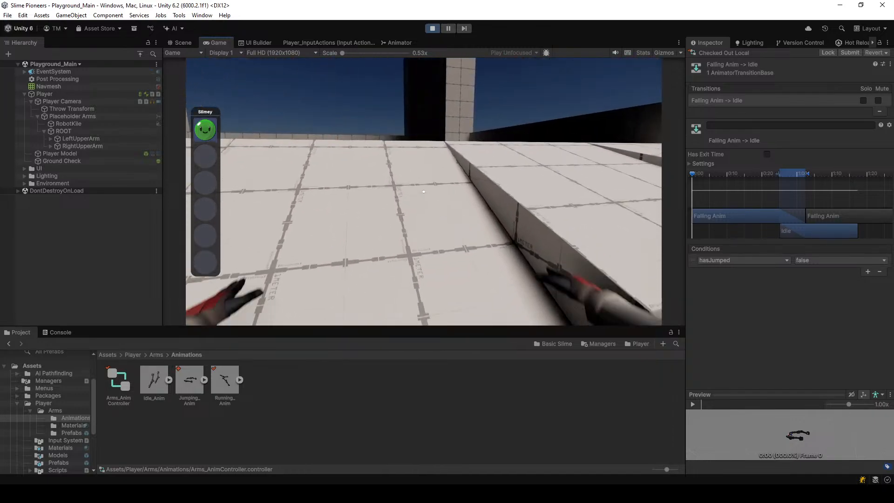
Select the Player in the Scene view while the game runs and try to move it towards the tall block
{"action": "left_click", "coordinate": [182, 43]}
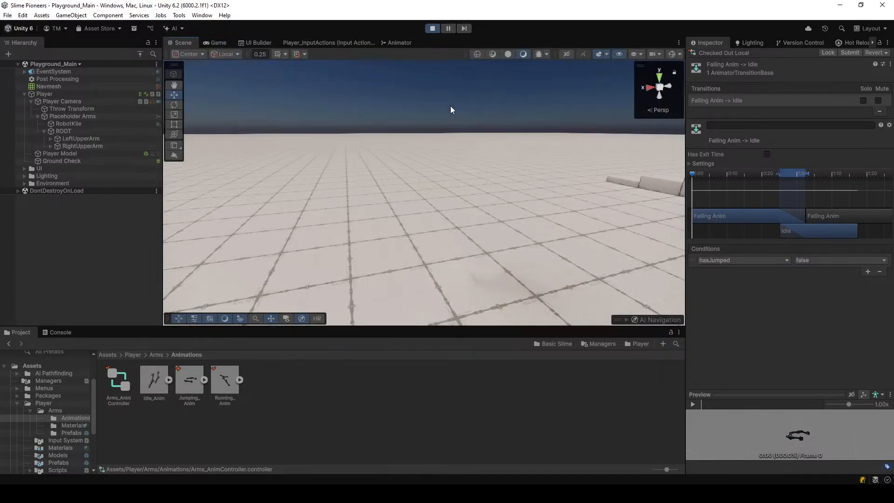
{"action": "right_click_drag", "start_coordinate": [451, 110], "coordinate": [758, 205]}
{"action": "key", "text": "s"}
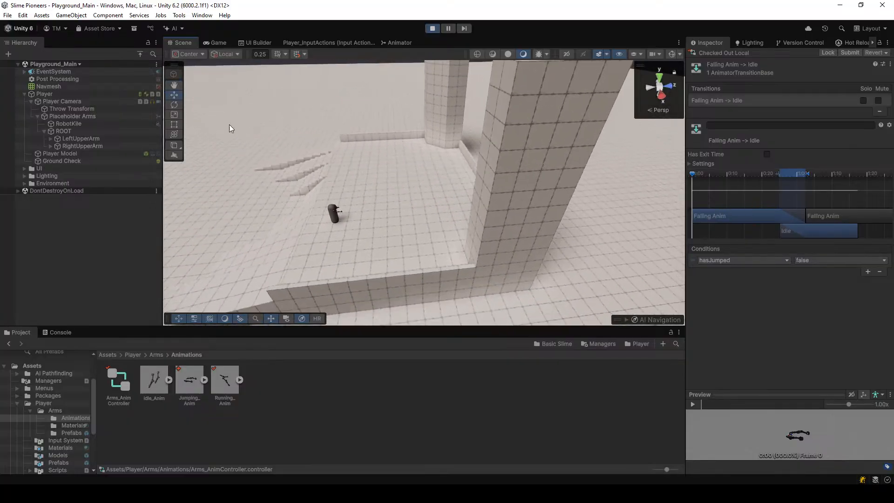
{"action": "left_click", "coordinate": [46, 94]}
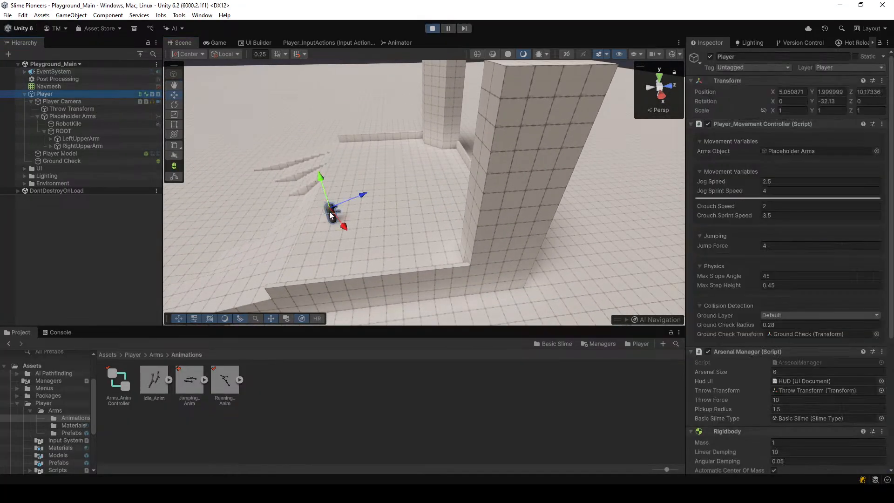
{"action": "left_click_drag", "start_coordinate": [329, 212], "coordinate": [406, 167]}
{"action": "right_click_drag", "start_coordinate": [475, 269], "coordinate": [447, 243]}
{"action": "scroll", "coordinate": [438, 232], "scroll_direction": "down", "scroll_amount": 5}
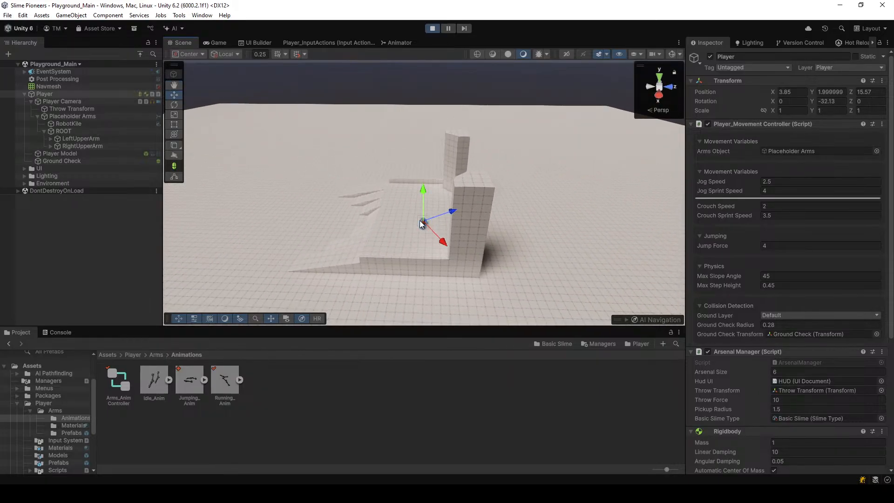
{"action": "left_click_drag", "start_coordinate": [423, 223], "coordinate": [417, 202], "text": "ctrl+shift"}
{"action": "right_click_drag", "start_coordinate": [450, 210], "coordinate": [446, 231]}
{"action": "key", "text": "w"}
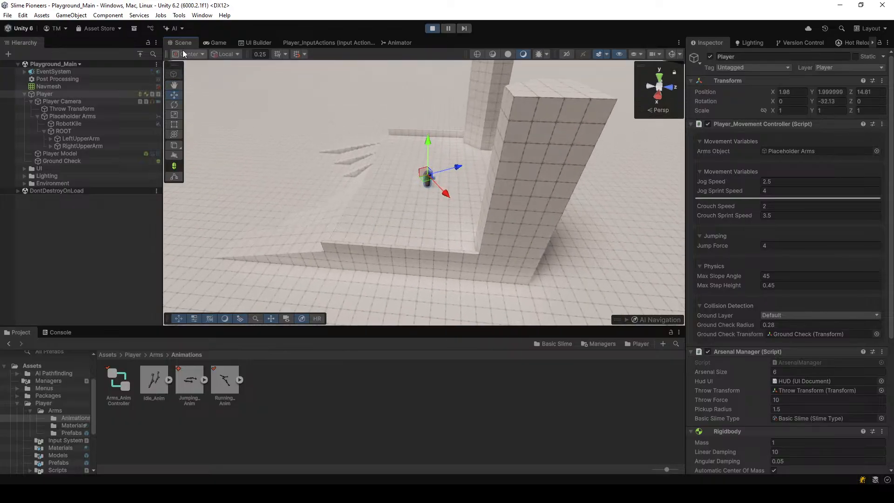
Set the handle position to Pivot, place the Player on top of the tall block and return to the Game view
{"action": "left_click", "coordinate": [207, 75]}
{"action": "key", "text": "s"}
{"action": "right_click_drag", "start_coordinate": [380, 170], "coordinate": [395, 185]}
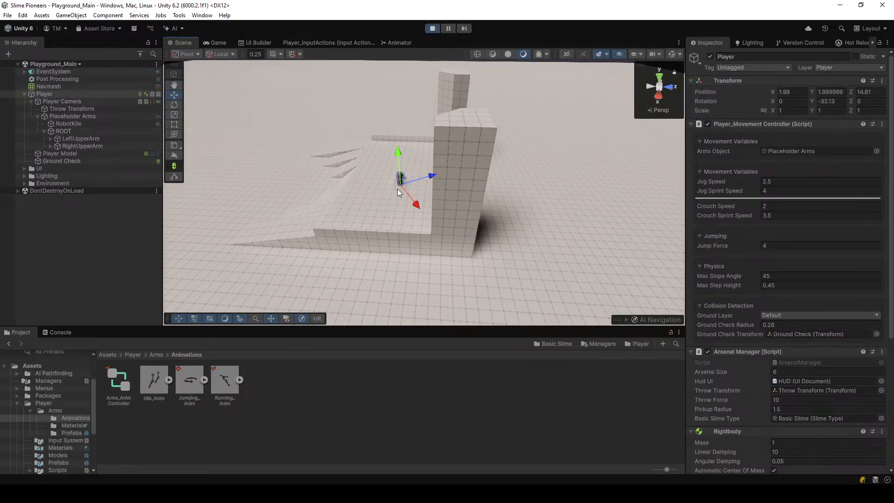
{"action": "left_click_drag", "start_coordinate": [398, 186], "coordinate": [468, 119], "text": "ctrl+shift"}
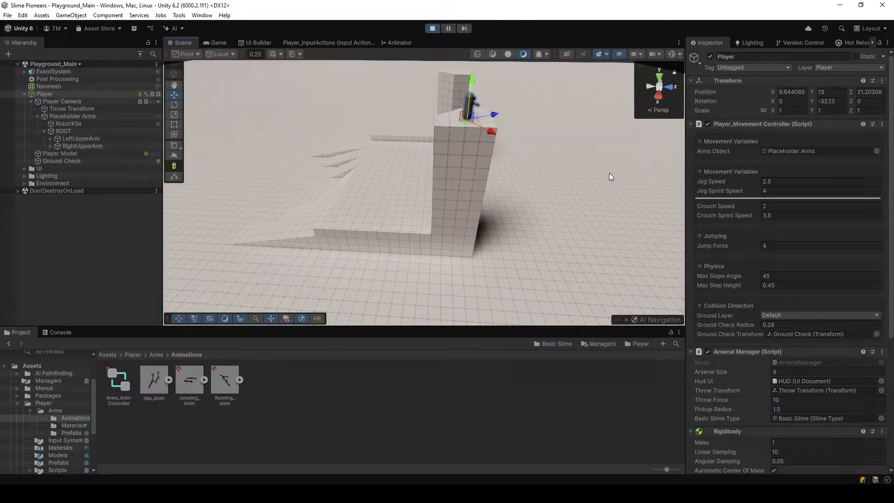
{"action": "right_click_drag", "start_coordinate": [260, 117], "coordinate": [276, 96]}
{"action": "key", "text": "w"}
{"action": "left_click", "coordinate": [216, 42]}
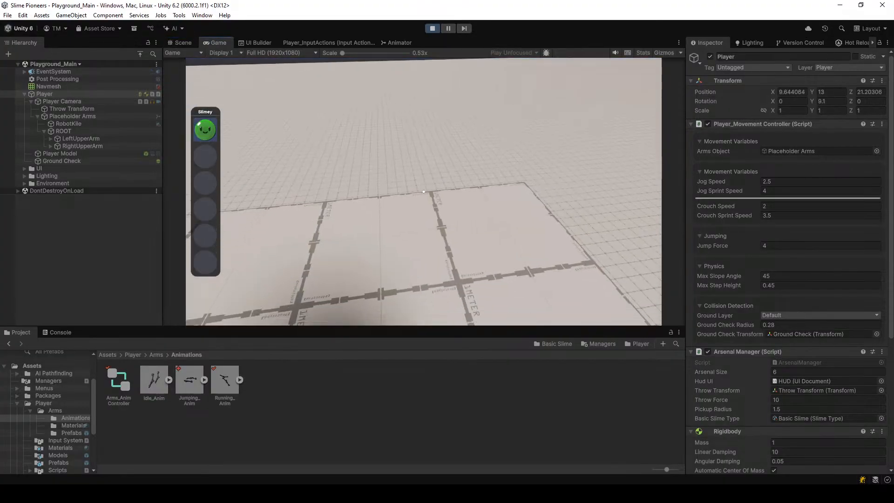
{"action": "key", "text": "w"}
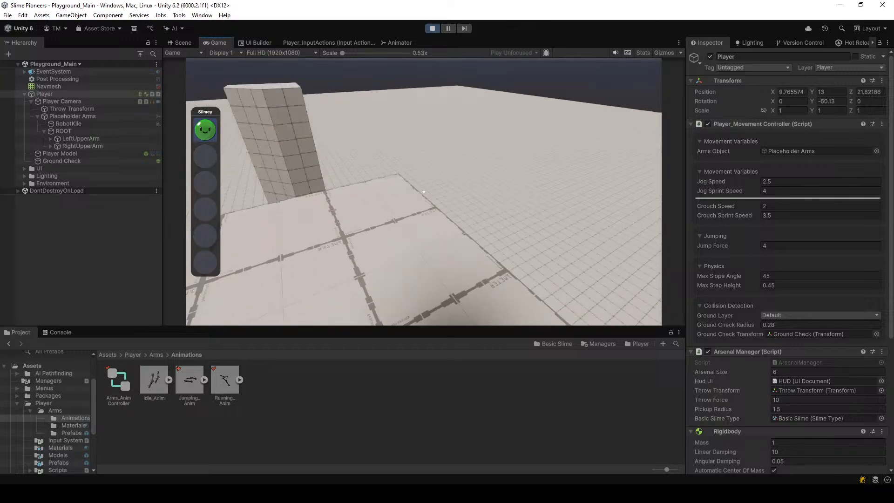
{"action": "key", "text": "Escape"}
{"action": "left_click", "coordinate": [647, 52]}
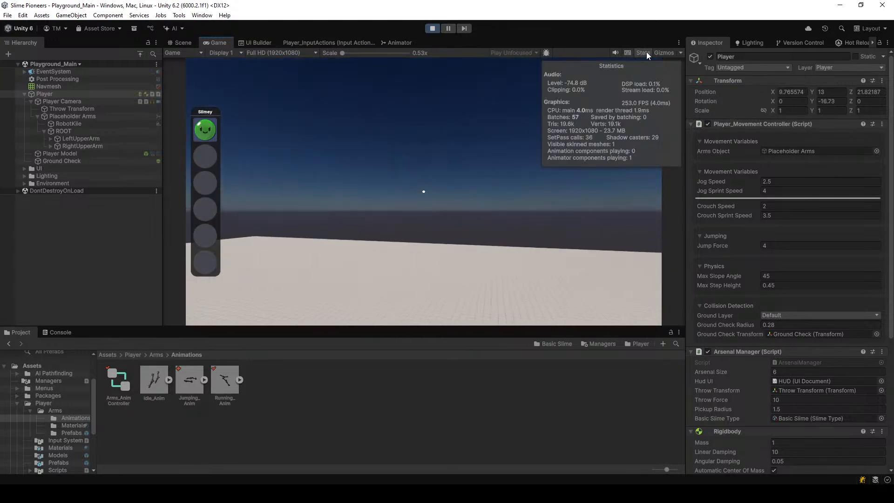
{"action": "left_click", "coordinate": [647, 52]}
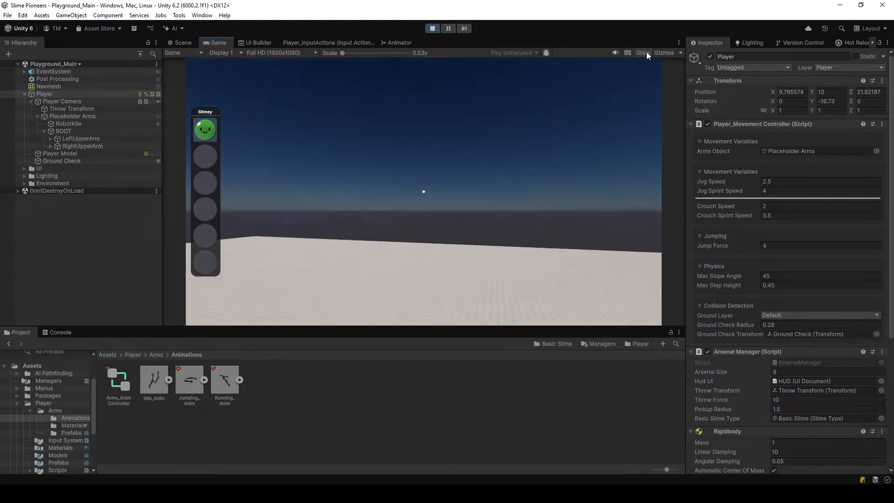
{"action": "left_click", "coordinate": [182, 43]}
{"action": "left_click", "coordinate": [216, 43]}
Walk the player over the block's top and jump off its edge to test the falling arms, and stop the game
{"action": "left_click", "coordinate": [426, 163]}
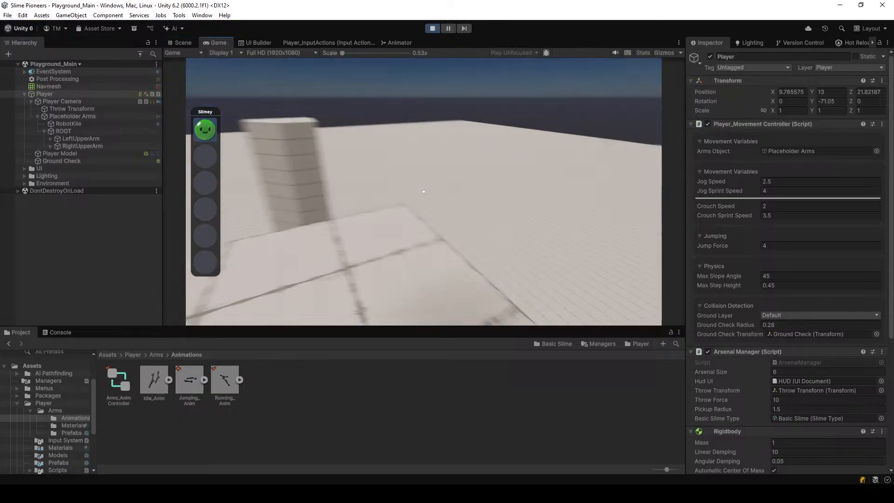
{"action": "key", "text": "w"}
{"action": "key", "text": "a"}
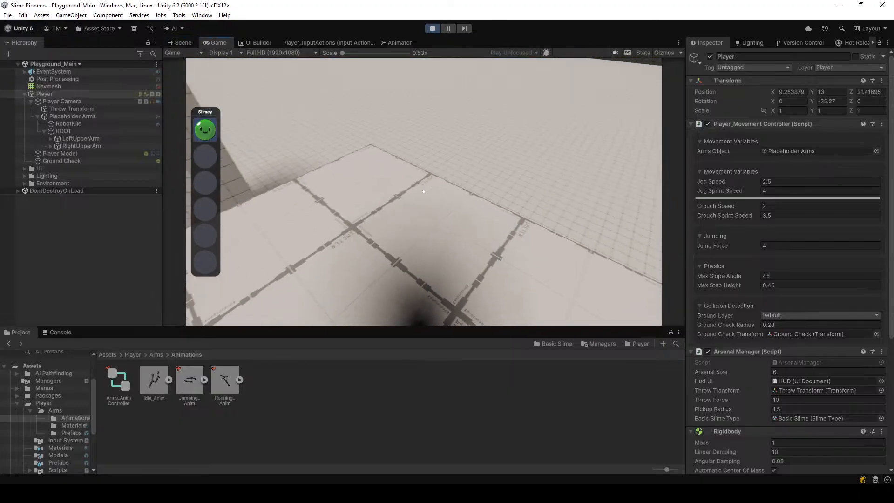
{"action": "key", "text": "w"}
{"action": "key", "text": "space"}
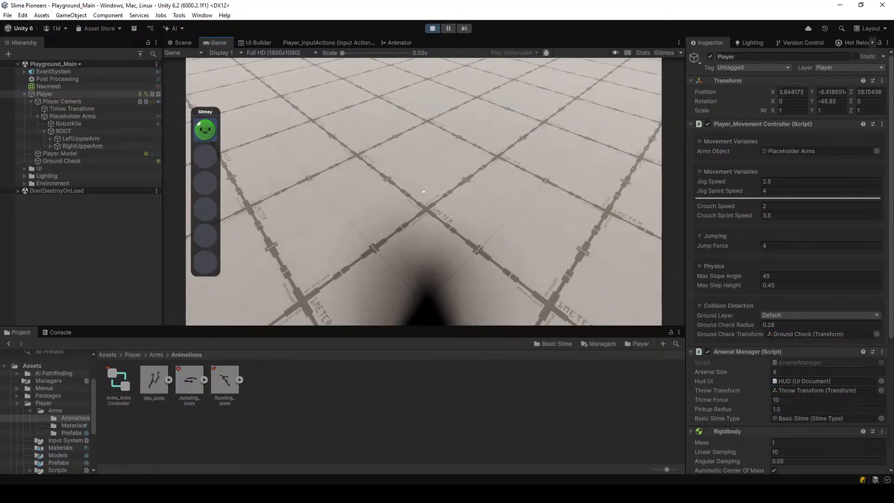
{"action": "left_click", "coordinate": [433, 28]}
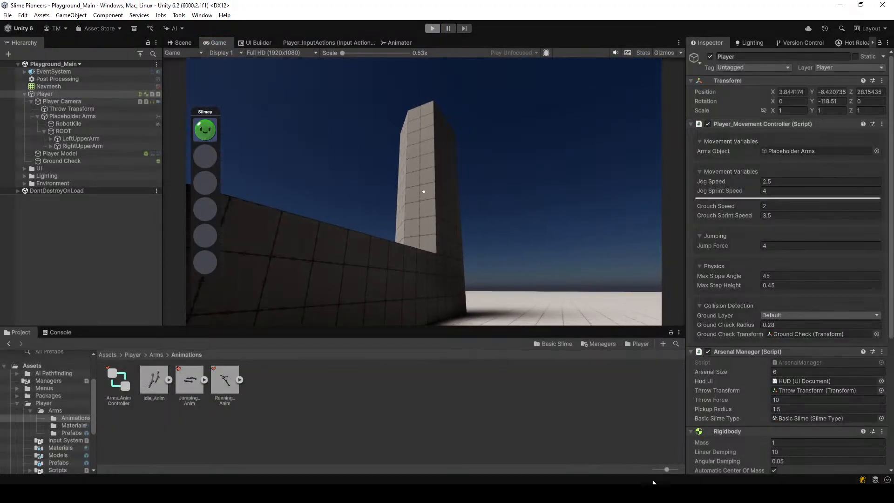
Switch to Visual Studio and examine the jump handling, sprint handling and ground check code in the Player_MovementController script
{"action": "left_click", "coordinate": [654, 491]}
{"action": "left_click", "coordinate": [234, 189]}
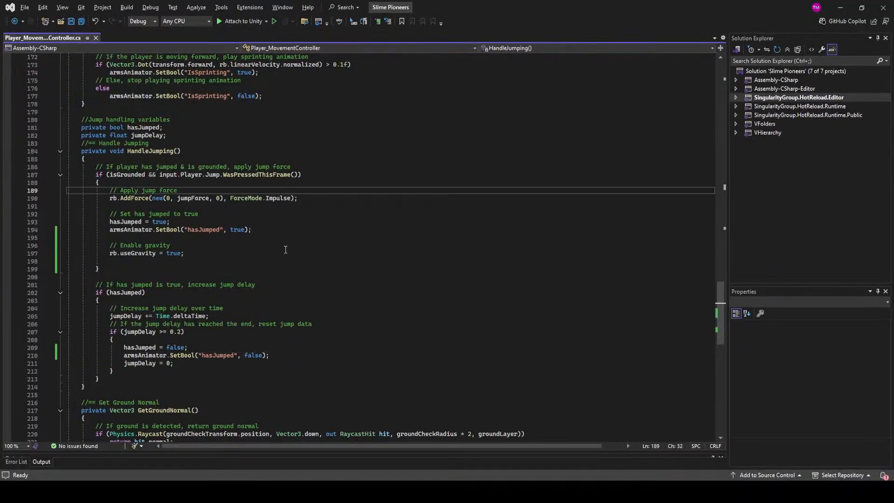
{"action": "scroll", "coordinate": [285, 250], "scroll_direction": "up", "scroll_amount": 20}
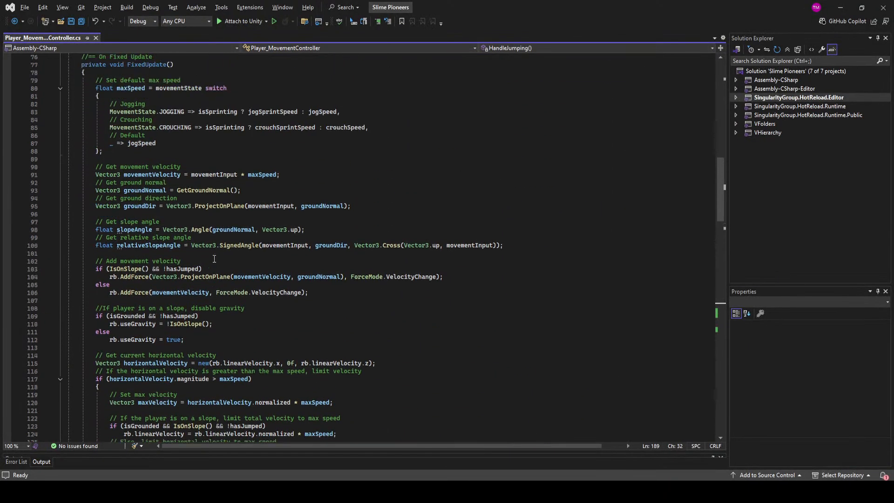
{"action": "scroll", "coordinate": [215, 259], "scroll_direction": "up", "scroll_amount": 4}
{"action": "scroll", "coordinate": [200, 252], "scroll_direction": "down", "scroll_amount": 20}
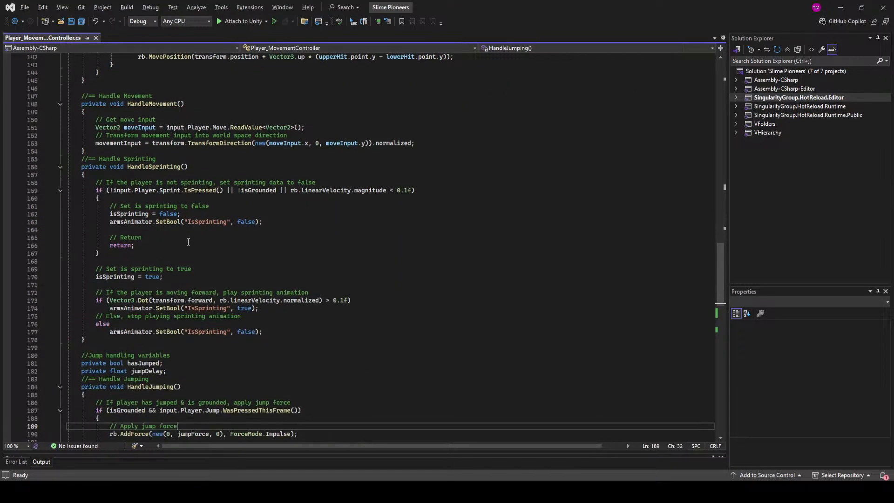
{"action": "scroll", "coordinate": [136, 216], "scroll_direction": "down", "scroll_amount": 7}
{"action": "scroll", "coordinate": [161, 227], "scroll_direction": "down", "scroll_amount": 7}
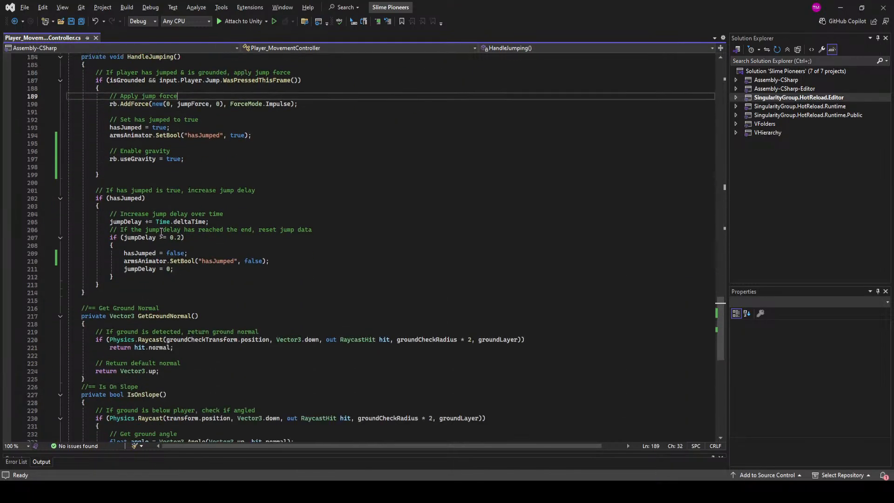
{"action": "scroll", "coordinate": [159, 169], "scroll_direction": "up", "scroll_amount": 20}
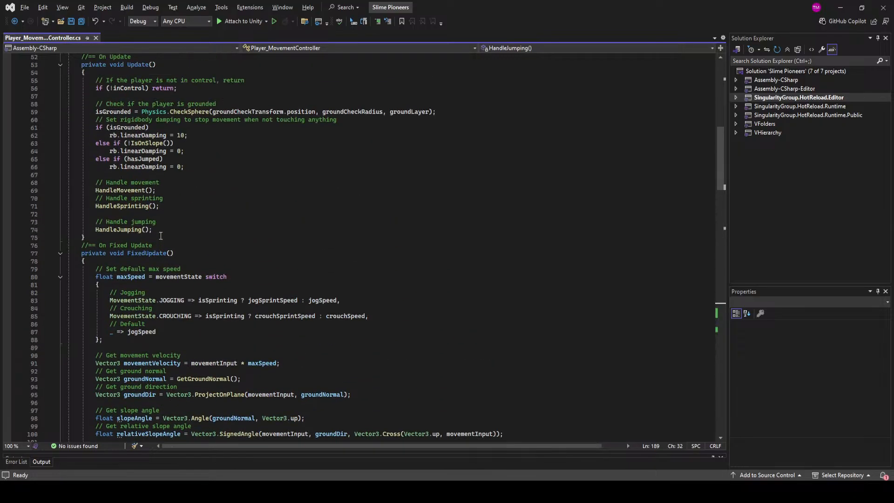
Add a blank line beneath the isGrounded check in Update and copy the armsAnimator statement that sets IsSprinting to false
{"action": "left_click", "coordinate": [458, 112]}
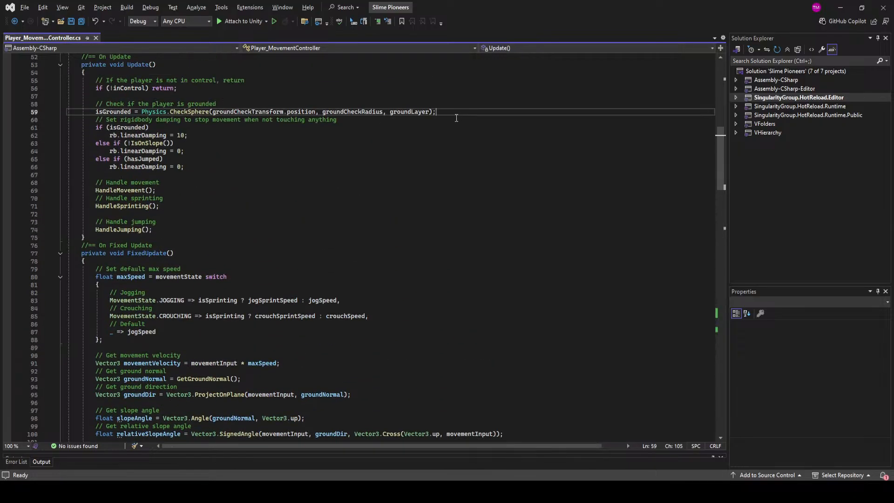
{"action": "key", "text": "Return"}
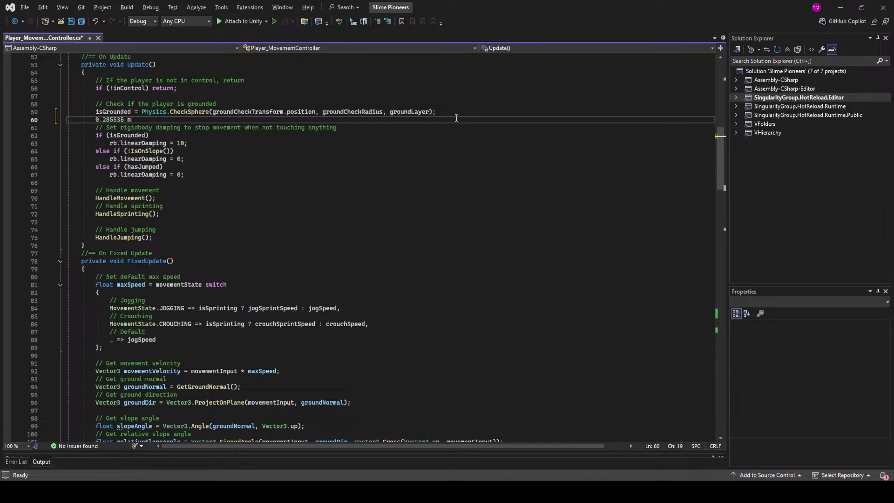
{"action": "scroll", "coordinate": [385, 182], "scroll_direction": "down", "scroll_amount": 6}
{"action": "scroll", "coordinate": [385, 182], "scroll_direction": "down", "scroll_amount": 20}
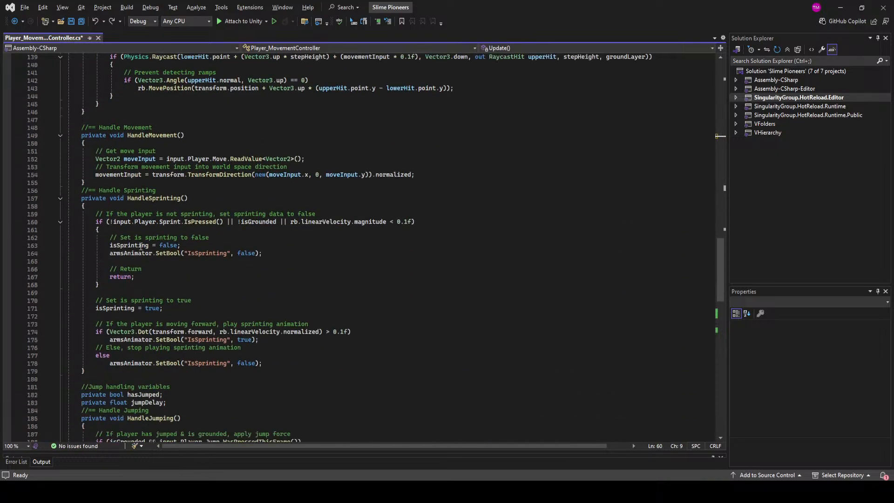
{"action": "left_click_drag", "start_coordinate": [110, 230], "coordinate": [262, 230]}
{"action": "key", "text": "ctrl+c"}
Paste the copied statement beneath the armsAnimator assignment in Start, change its parameter to "isGrounded" and save the script
{"action": "scroll", "coordinate": [201, 222], "scroll_direction": "up", "scroll_amount": 20}
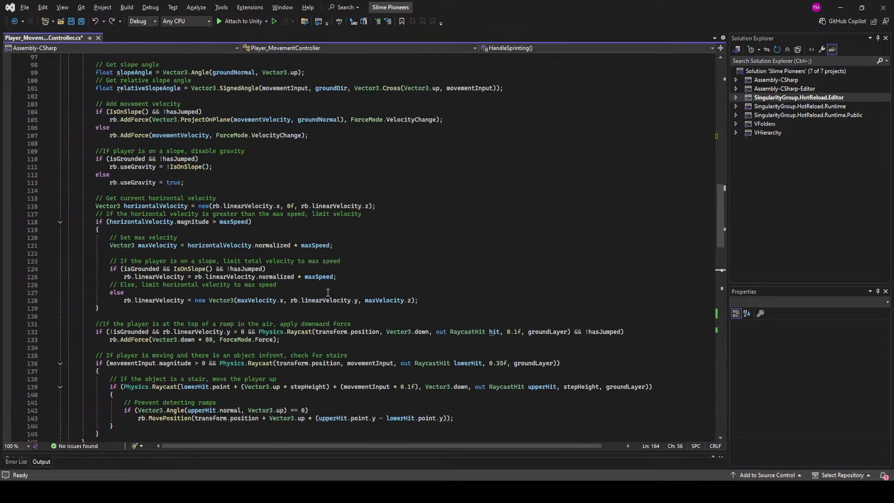
{"action": "scroll", "coordinate": [201, 222], "scroll_direction": "up", "scroll_amount": 3}
{"action": "left_click", "coordinate": [302, 246]}
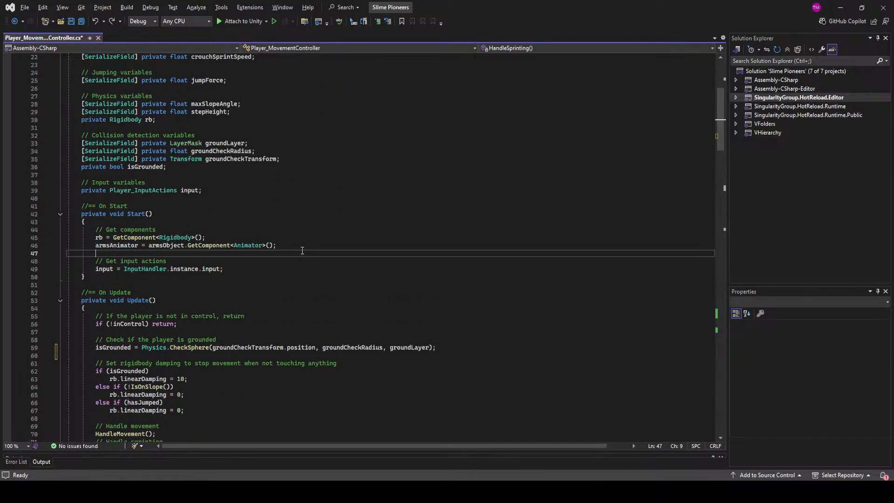
{"action": "key", "text": "Return"}
{"action": "key", "text": "ctrl+v"}
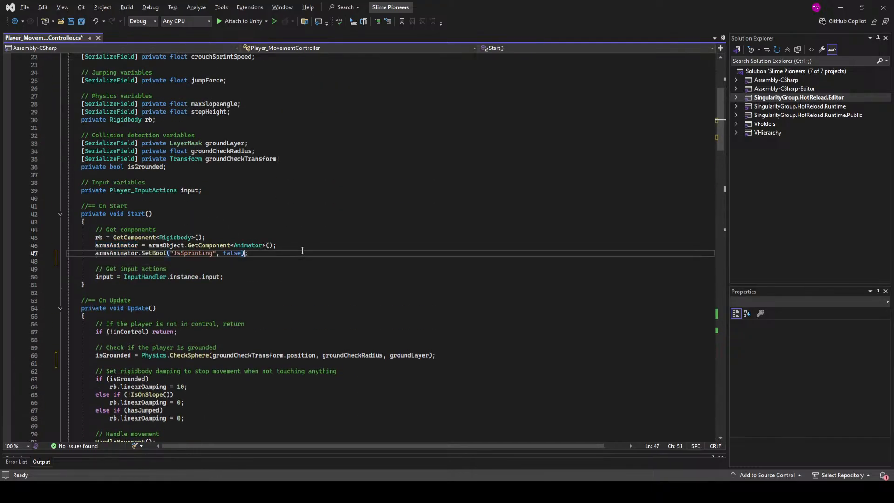
{"action": "key", "text": "ctrl+BackSpace"}
{"action": "type", "text": "isGrounded"}
{"action": "key", "text": "ctrl+s"}
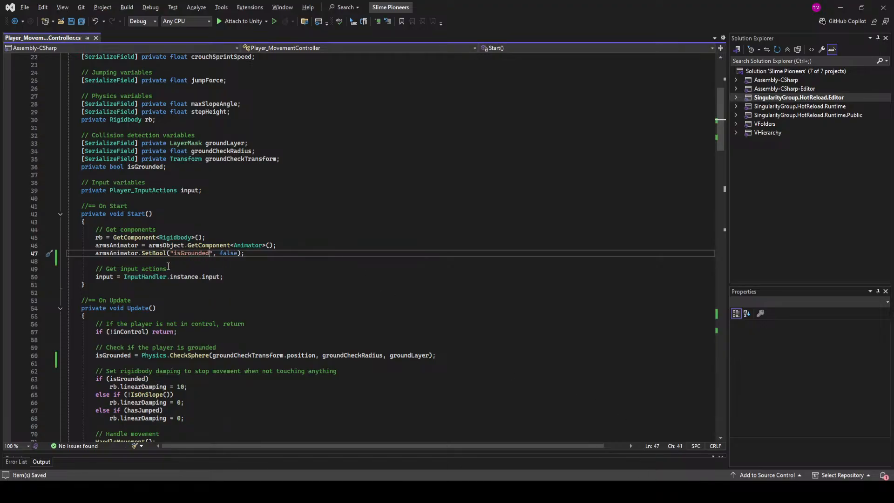
Move the armsAnimator.SetBool("isGrounded", false) statement from Start to Update, directly beneath the ground check, and save the script
{"action": "left_click_drag", "start_coordinate": [251, 255], "coordinate": [95, 254]}
{"action": "key", "text": "ctrl+c"}
{"action": "key", "text": "BackSpace"}
{"action": "key", "text": "BackSpace"}
{"action": "key", "text": "BackSpace"}
{"action": "key", "text": "BackSpace"}
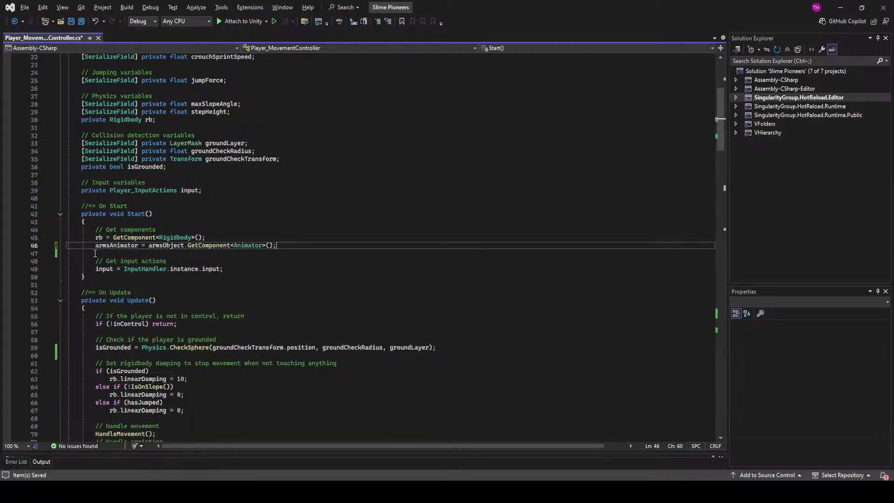
{"action": "left_click", "coordinate": [286, 355]}
{"action": "key", "text": "ctrl+v"}
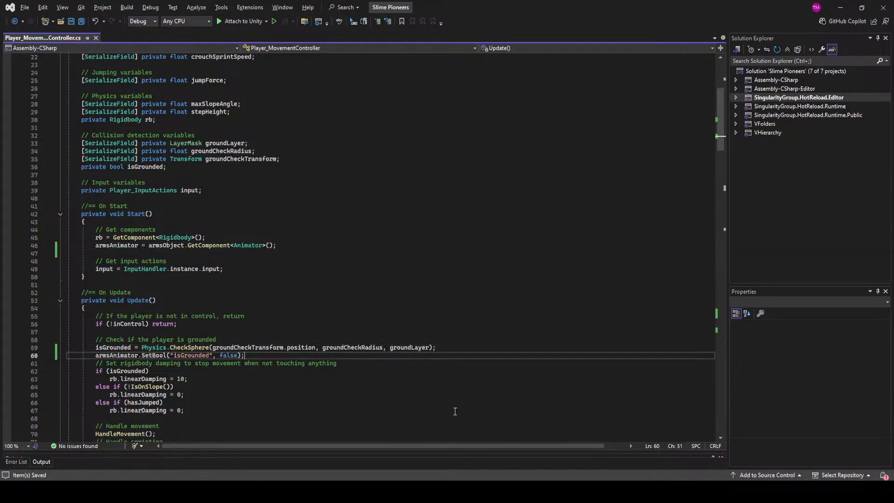
Switch to Unity, add a Bool parameter named isGrounded to the arms animator and move the Running state to the right of Idle
{"action": "key", "text": "alt+Tab"}
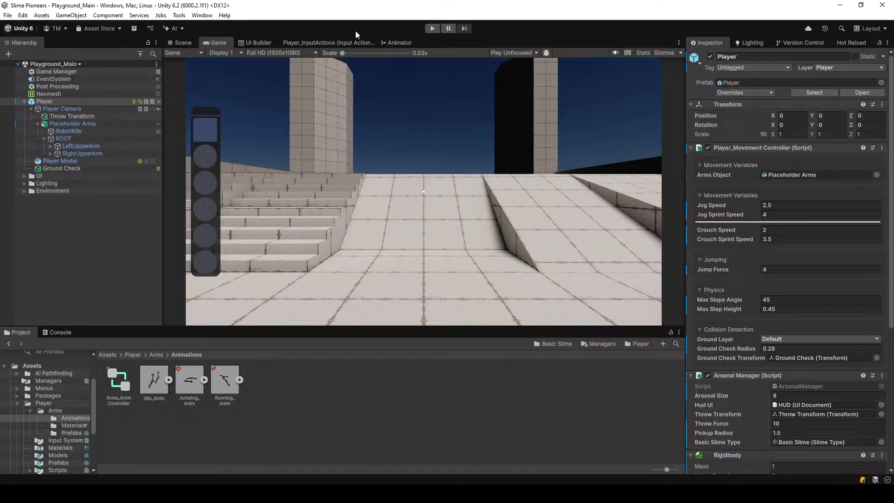
{"action": "left_click", "coordinate": [399, 43]}
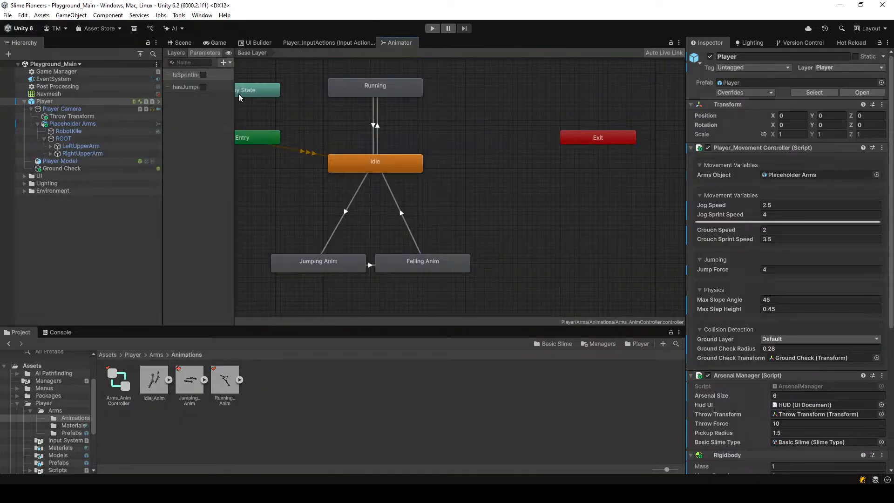
{"action": "type", "text": "isGrounde"}
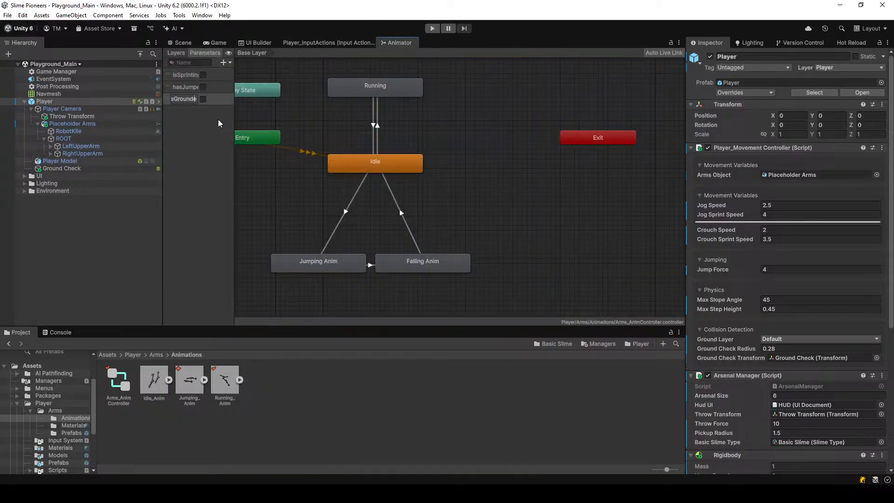
{"action": "key", "text": "Return"}
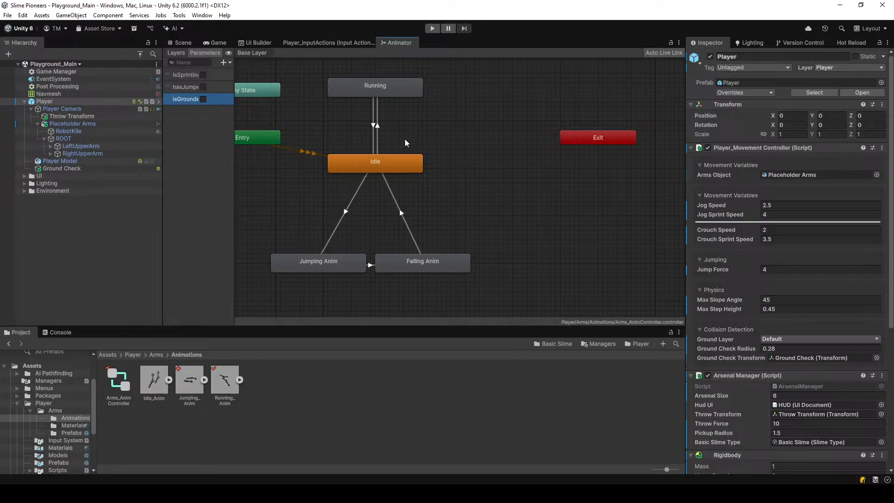
{"action": "middle_click_drag", "start_coordinate": [429, 147], "coordinate": [474, 157]}
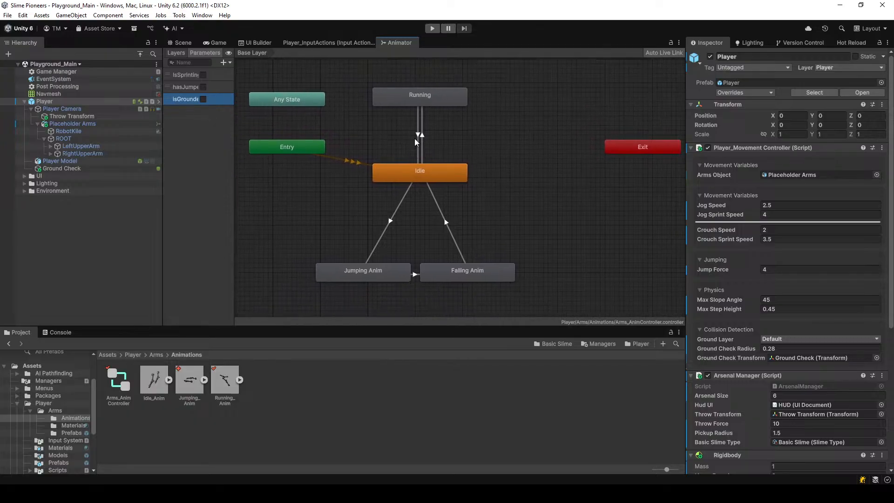
{"action": "left_click_drag", "start_coordinate": [419, 97], "coordinate": [546, 173]}
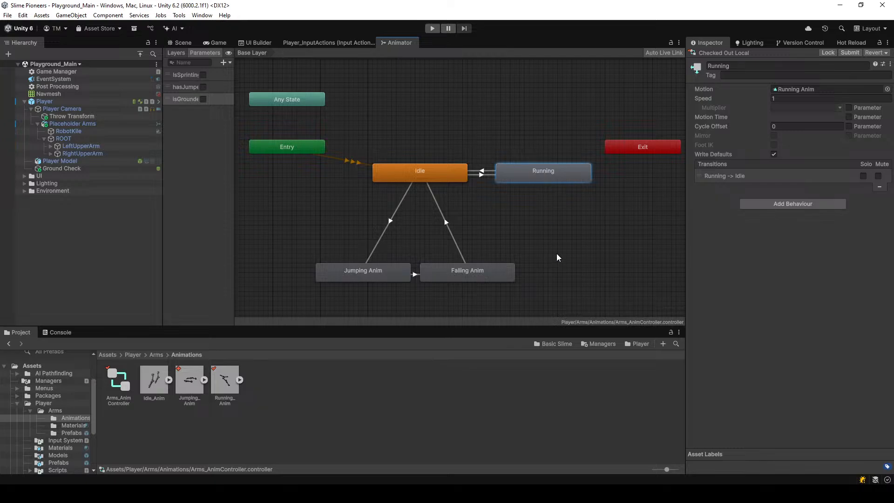
Create a transition from the Running state to Jumping Anim and add one parameter condition to it
{"action": "middle_click_drag", "start_coordinate": [572, 190], "coordinate": [499, 166]}
{"action": "right_click", "coordinate": [488, 149]}
{"action": "left_click", "coordinate": [507, 155]}
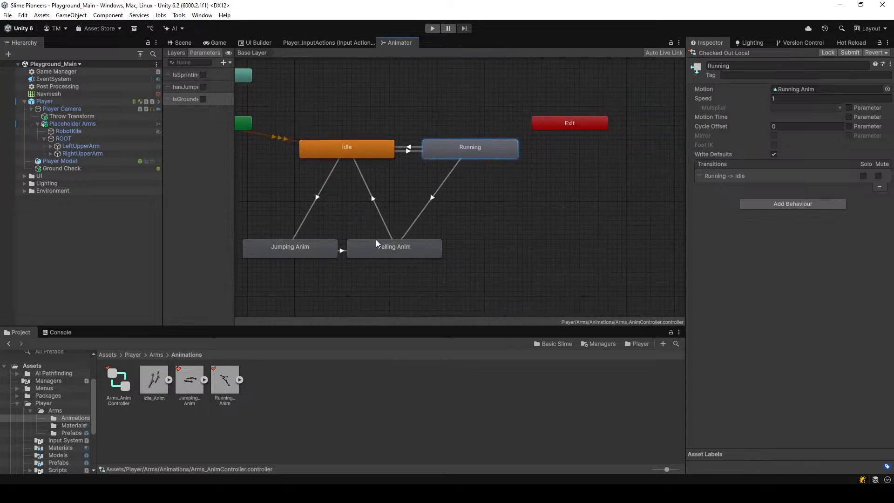
{"action": "left_click", "coordinate": [291, 247]}
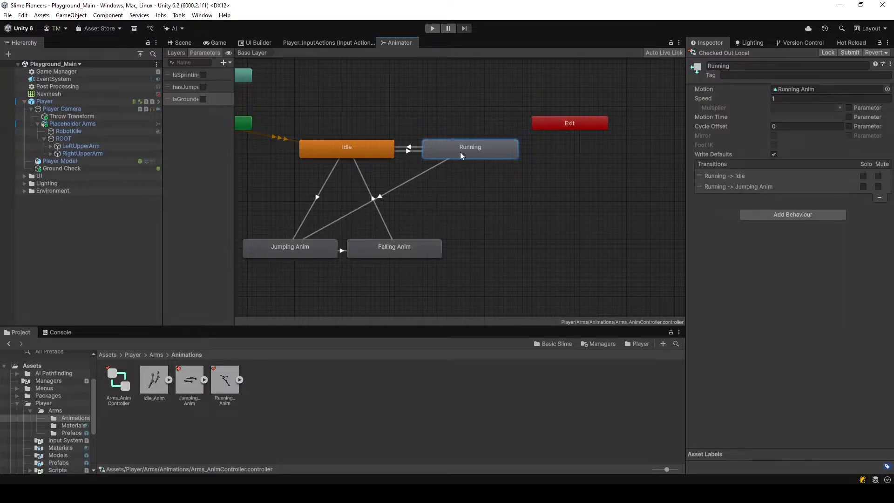
{"action": "left_click", "coordinate": [446, 162]}
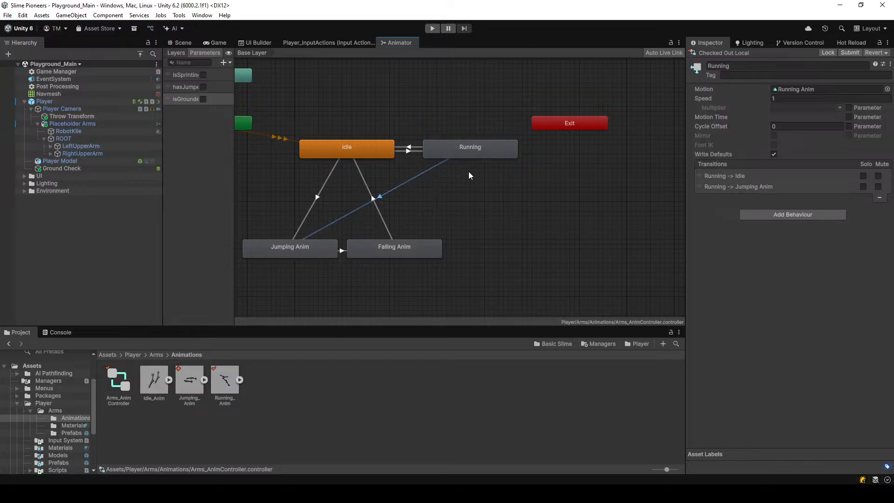
{"action": "left_click", "coordinate": [866, 270]}
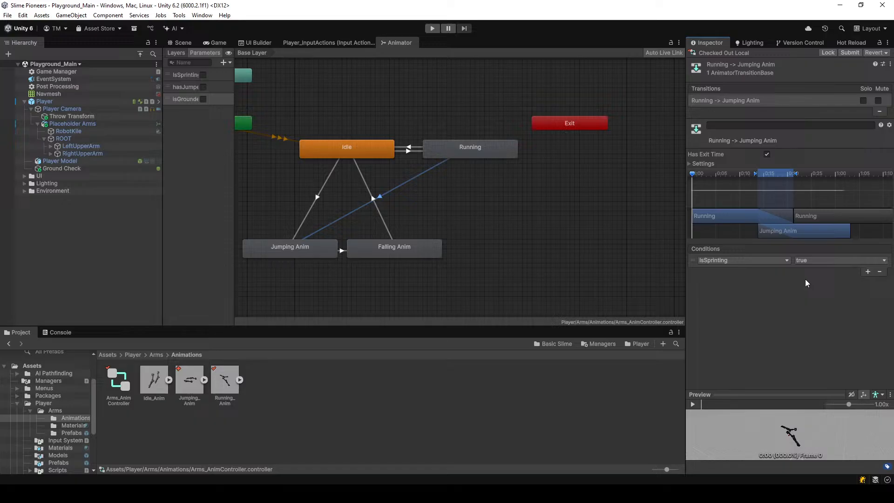
{"action": "left_click", "coordinate": [771, 261]}
{"action": "left_click", "coordinate": [761, 301]}
Replace the hasJumped condition on the Falling Anim to Idle transition with isGrounded set to true
{"action": "left_click", "coordinate": [391, 245]}
{"action": "left_click", "coordinate": [390, 232]}
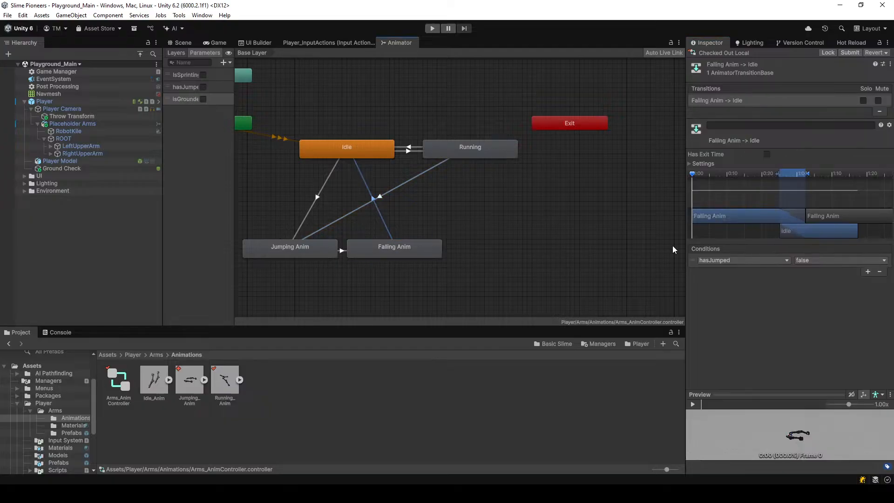
{"action": "left_click", "coordinate": [868, 271]}
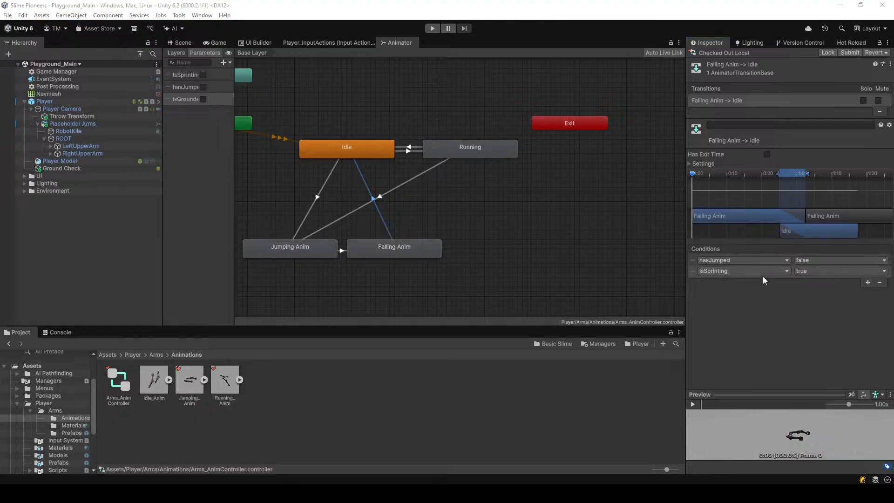
{"action": "left_click", "coordinate": [744, 317]}
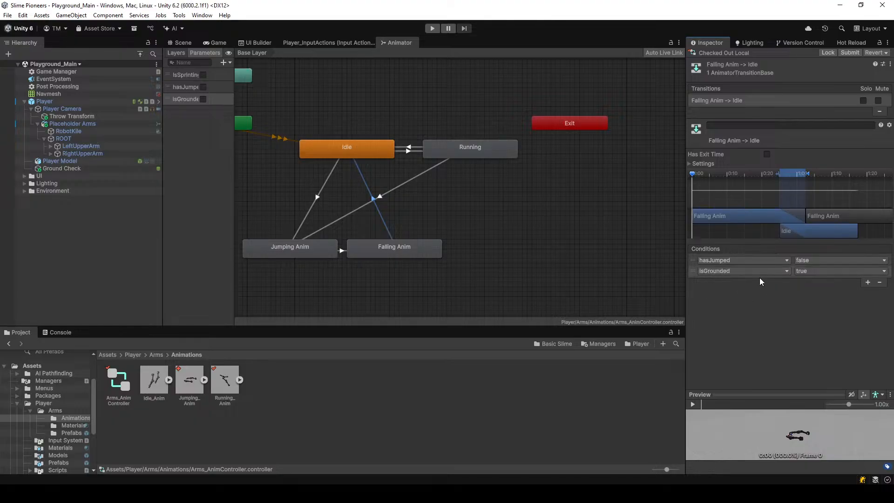
{"action": "left_click", "coordinate": [694, 262]}
{"action": "left_click", "coordinate": [880, 282]}
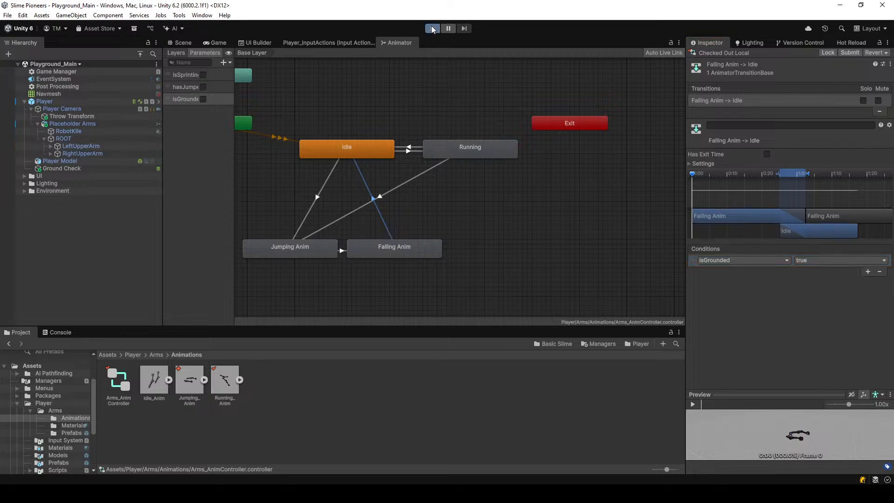
Switch to Visual Studio, make the armsAnimator.SetBool("isGrounded") call in Update pass the isGrounded variable instead of false, and save the script
{"action": "key", "text": "alt+Tab"}
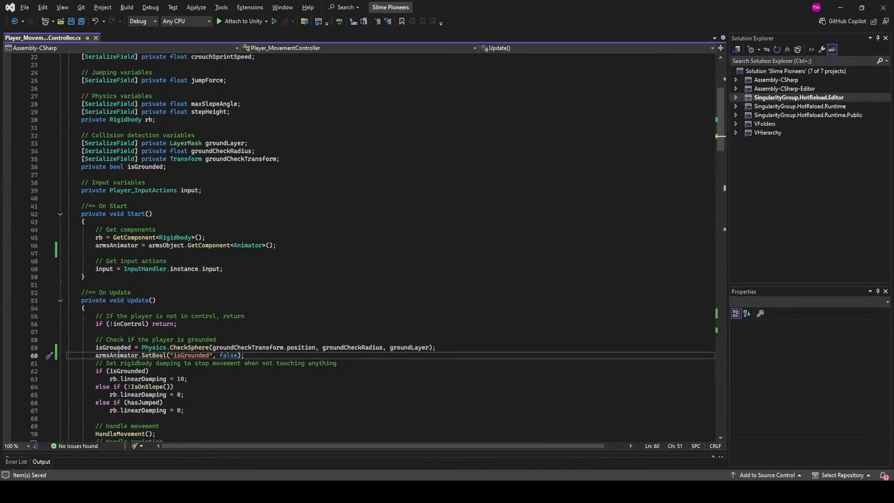
{"action": "double_click", "coordinate": [119, 349]}
{"action": "key", "text": "ctrl+c"}
{"action": "double_click", "coordinate": [226, 356]}
{"action": "key", "text": "ctrl+v"}
{"action": "key", "text": "ctrl+s"}
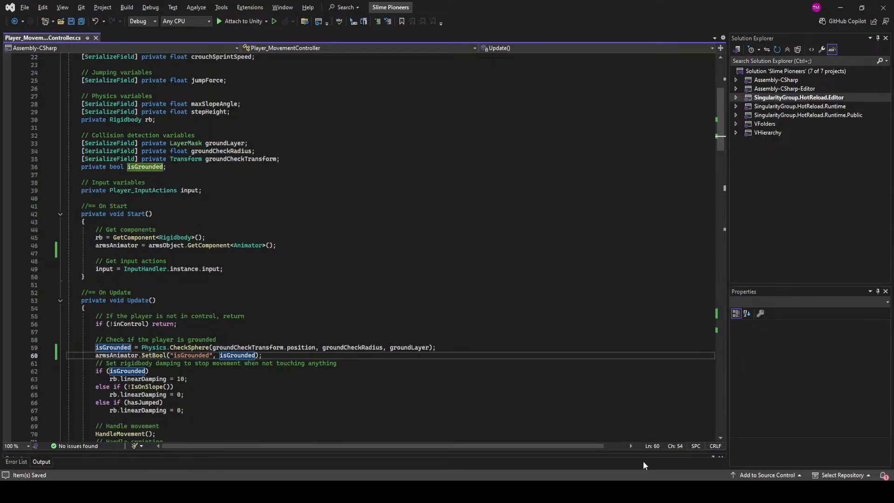
Switch to Unity, run the game in the Game view and test the arm animations by jumping repeatedly around the level
{"action": "key", "text": "alt+Tab"}
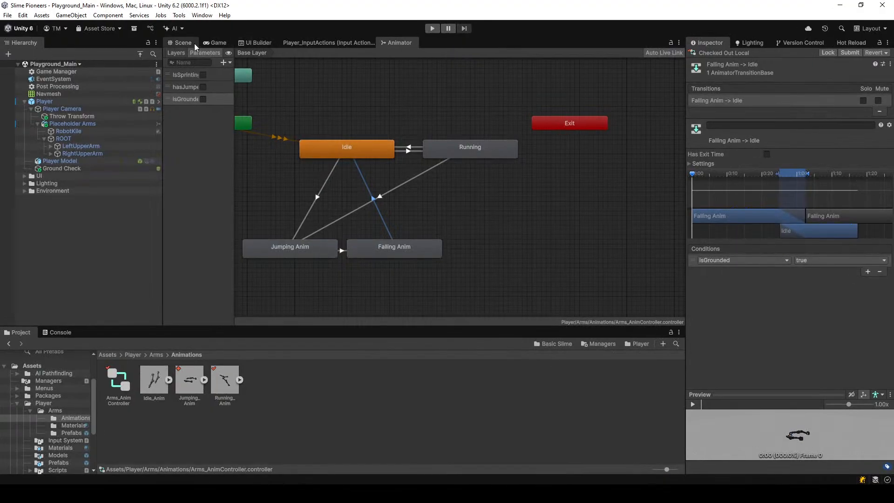
{"action": "left_click", "coordinate": [215, 42]}
{"action": "left_click", "coordinate": [433, 28]}
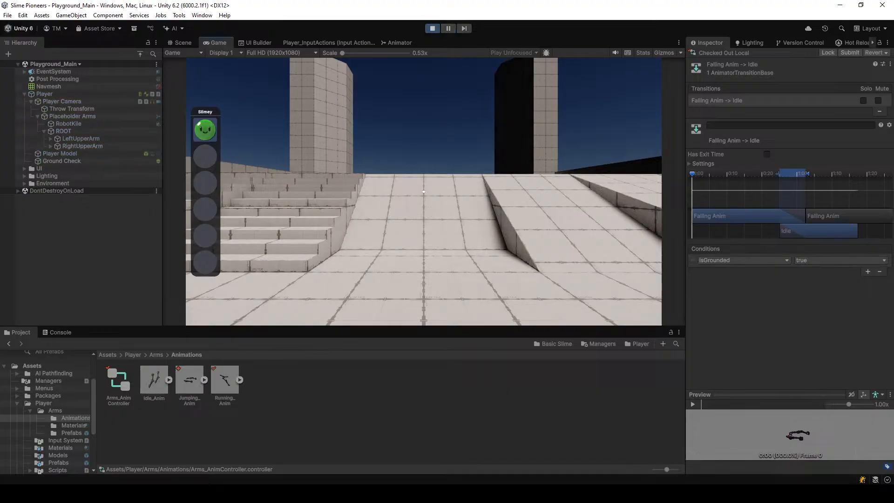
{"action": "key", "text": "space"}
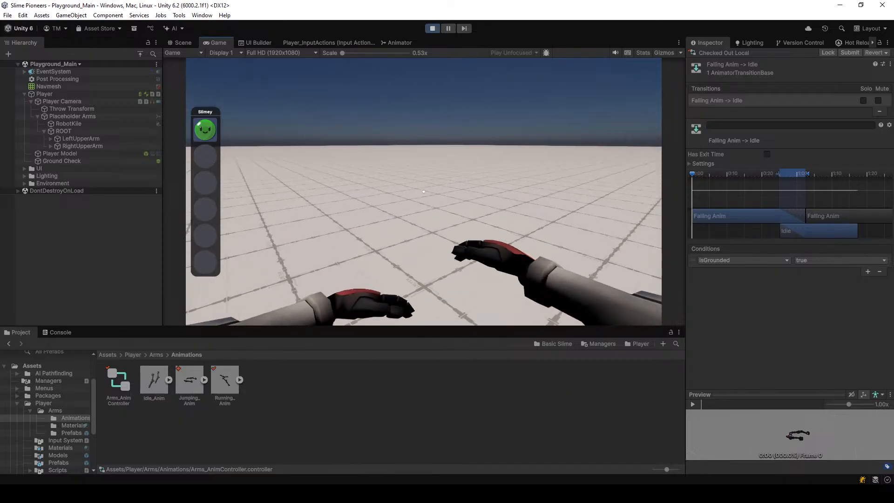
{"action": "key", "text": "space"}
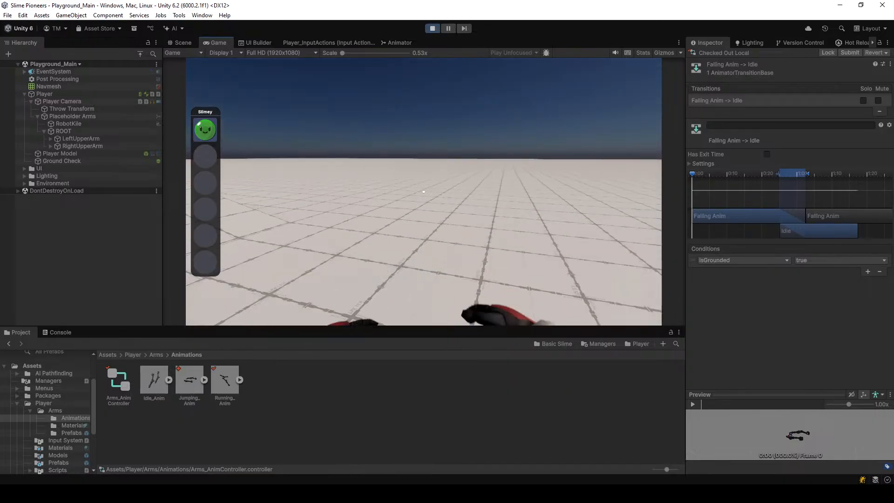
{"action": "key", "text": "space"}
{"action": "key", "text": "w"}
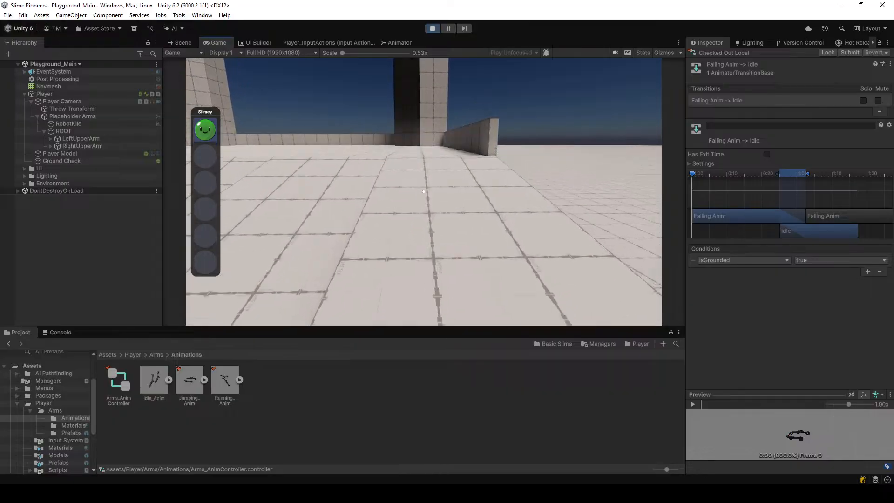
{"action": "key", "text": "space"}
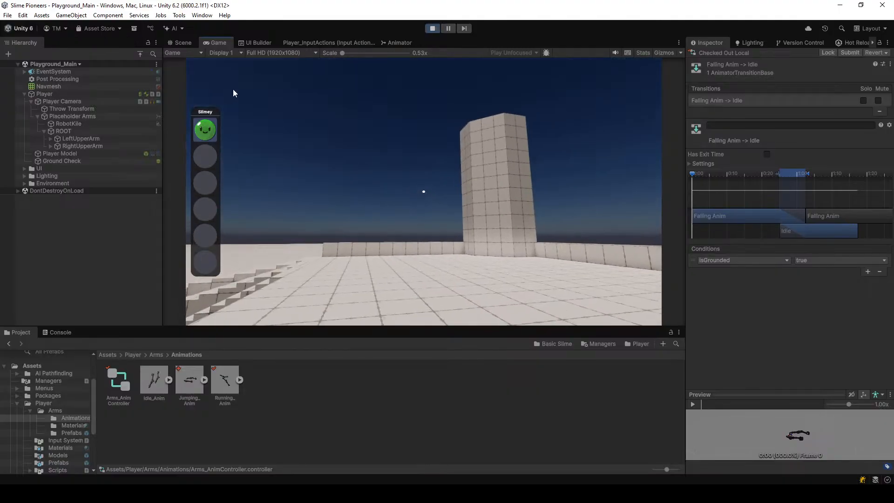
{"action": "key", "text": "space"}
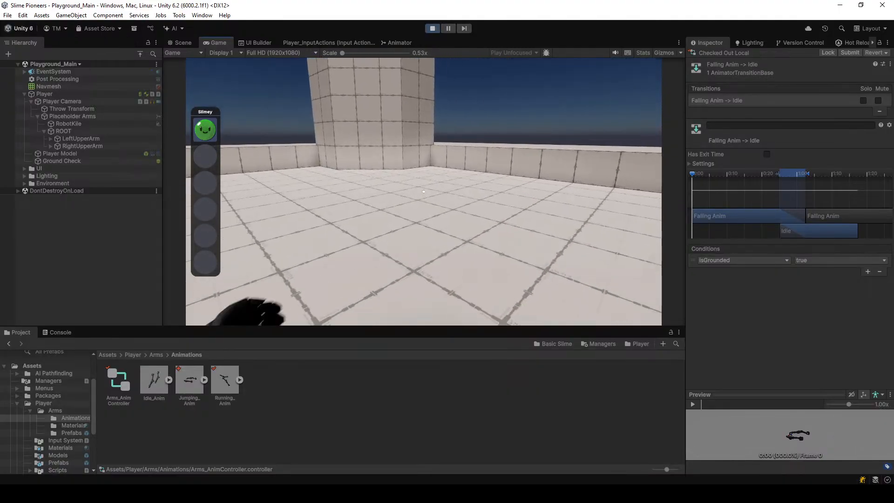
{"action": "key", "text": "space"}
{"action": "key", "text": "space"}
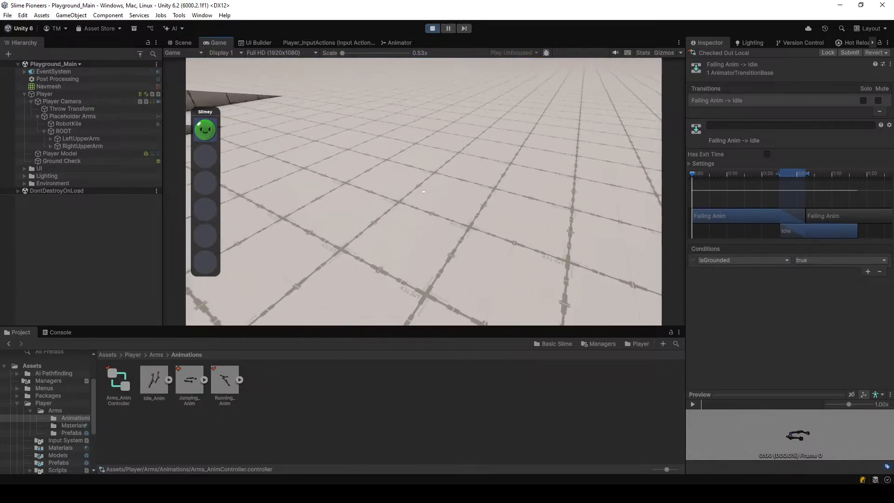
{"action": "key", "text": "space"}
{"action": "key", "text": "space"}
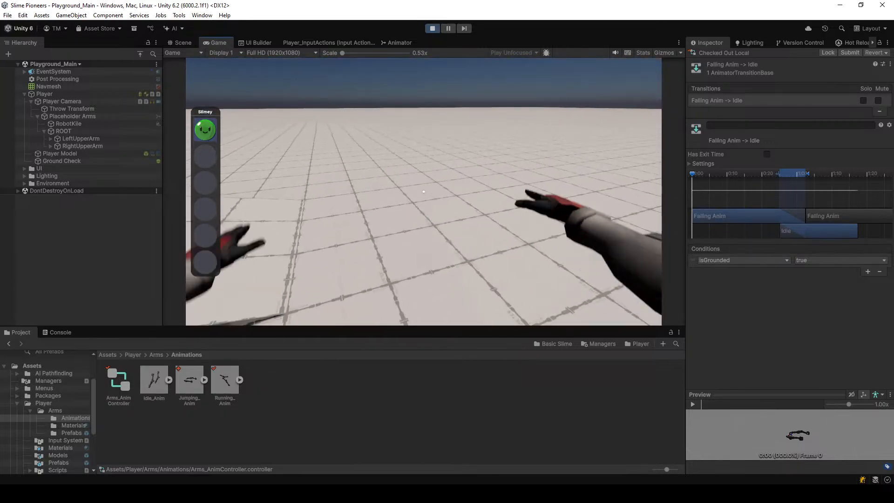
{"action": "key", "text": "space"}
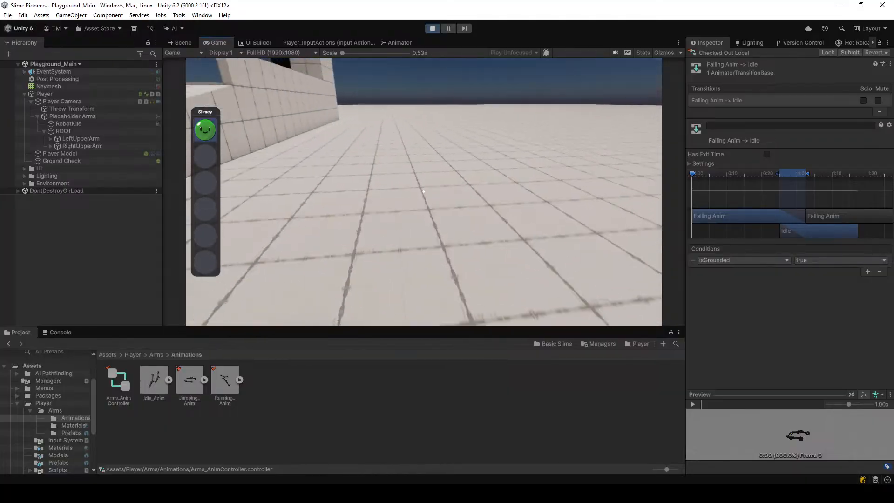
{"action": "key", "text": "space"}
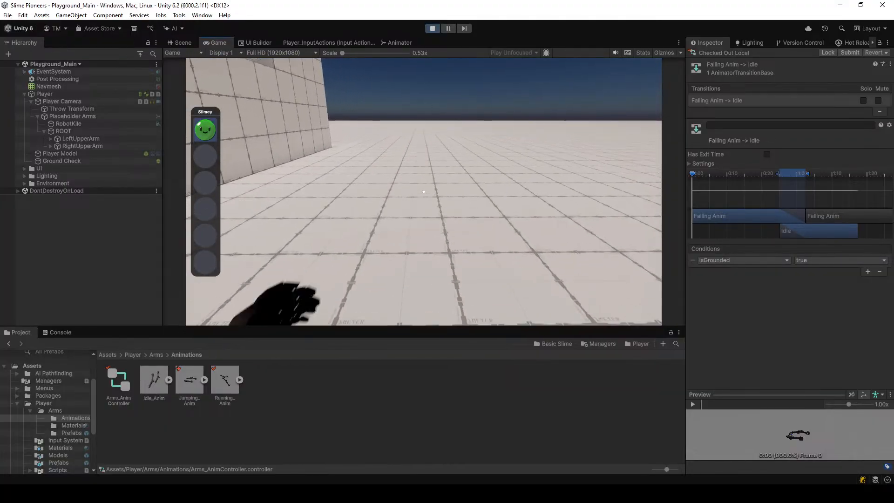
{"action": "key", "text": "space"}
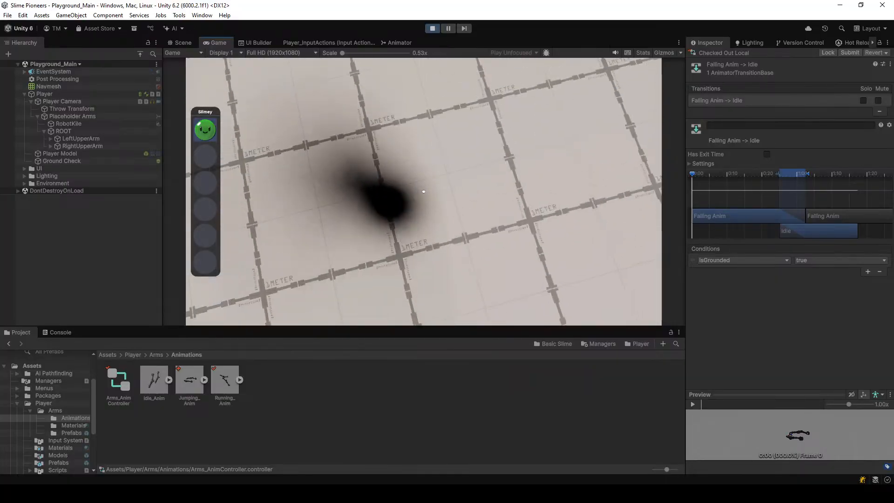
{"action": "key", "text": "space"}
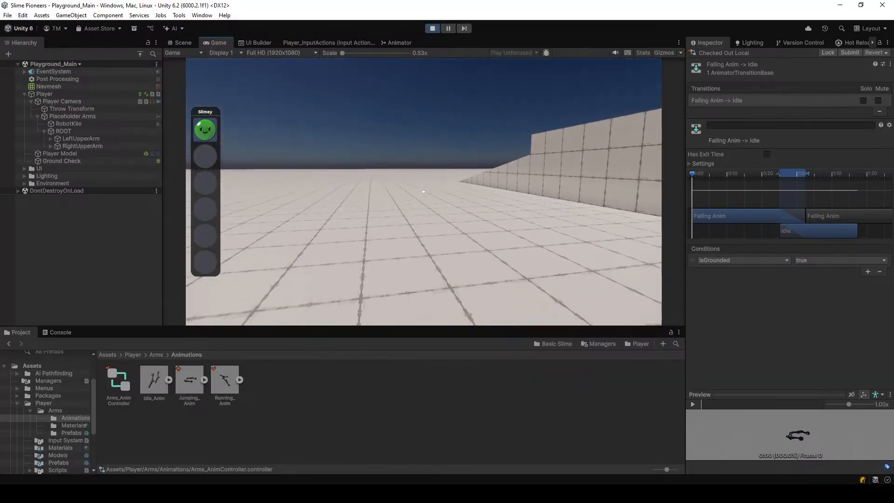
{"action": "key", "text": "space"}
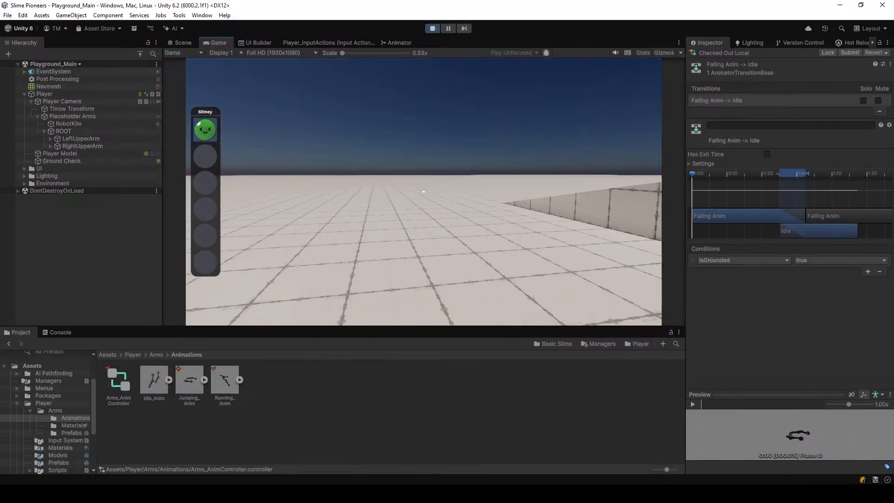
{"action": "key", "text": "space"}
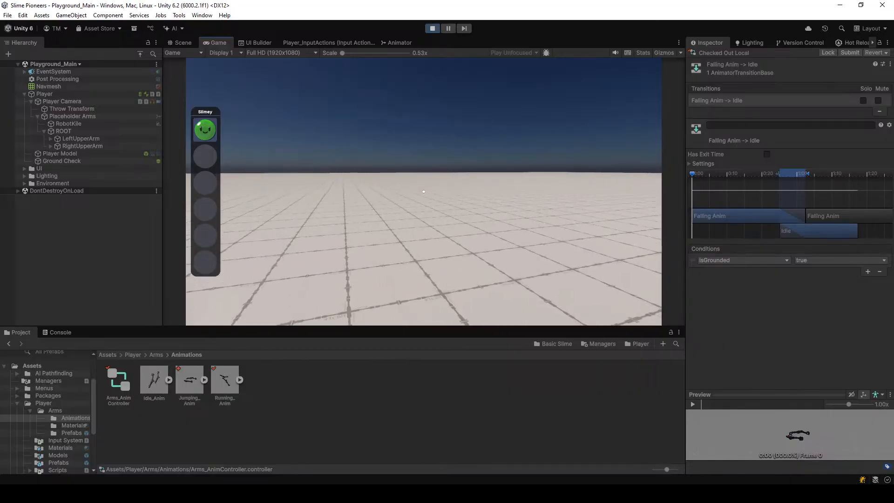
{"action": "key", "text": "space"}
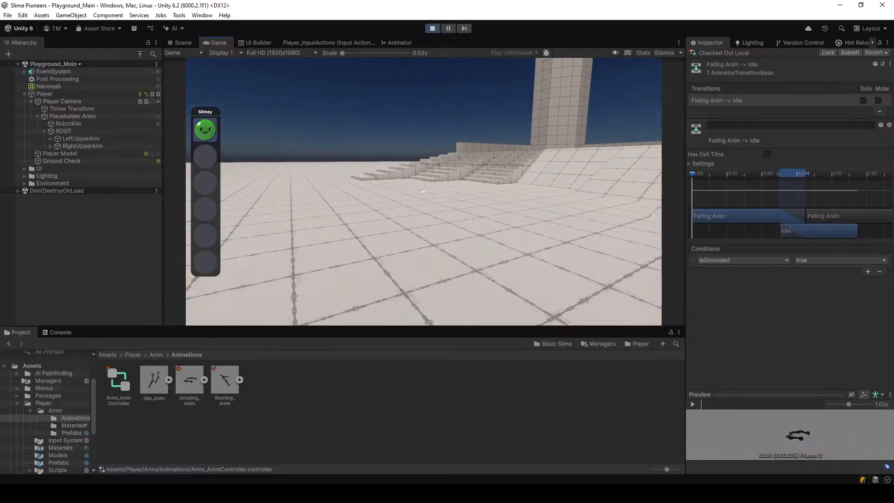
{"action": "key", "text": "space"}
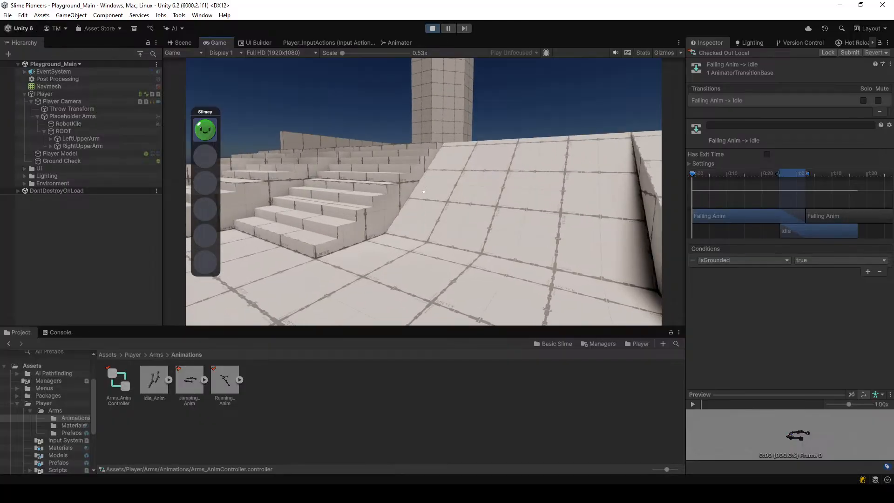
{"action": "key", "text": "space"}
{"action": "key", "text": "space"}
{"action": "key", "text": "Escape"}
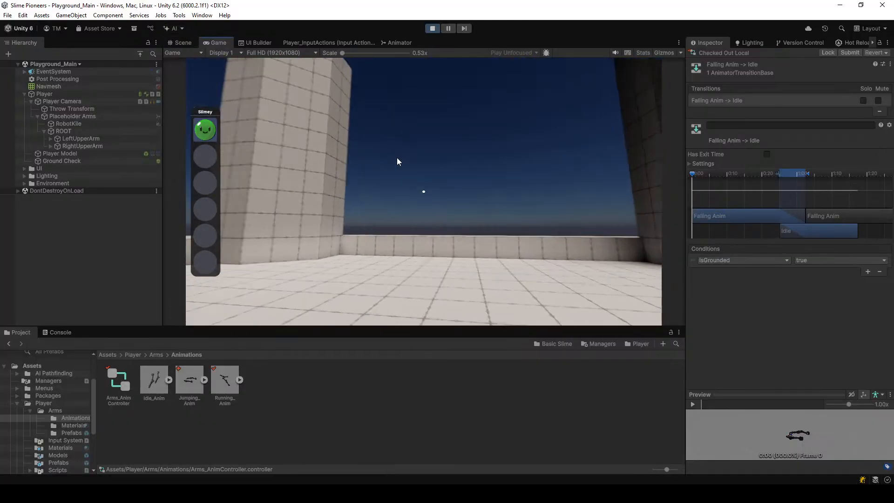
Move the Player onto the top of the tall block in the Scene view and return to the Game view
{"action": "left_click", "coordinate": [183, 42]}
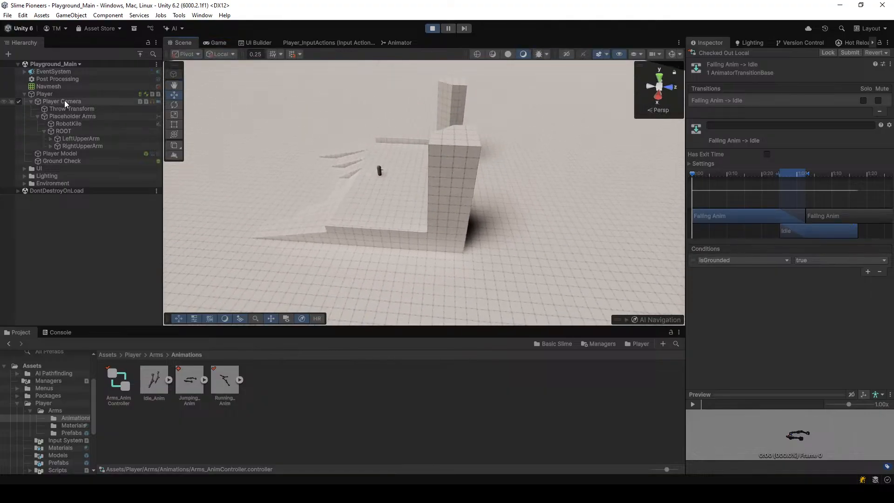
{"action": "left_click", "coordinate": [89, 94]}
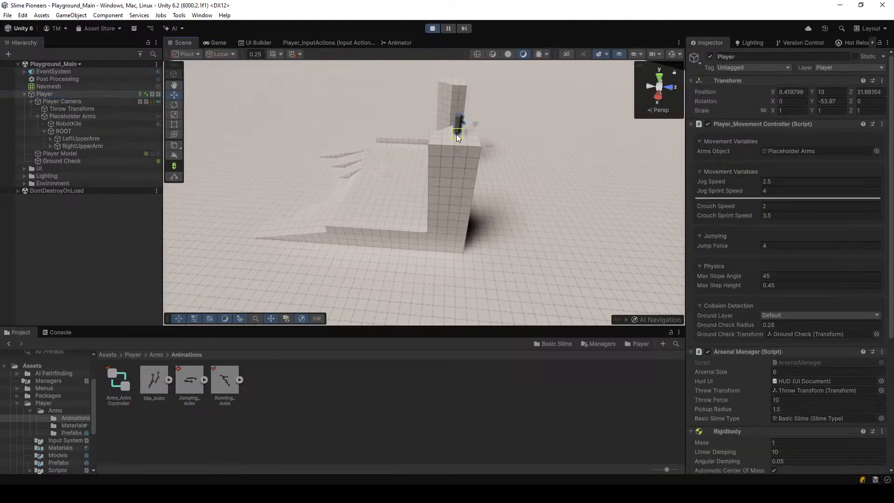
{"action": "left_click", "coordinate": [217, 42]}
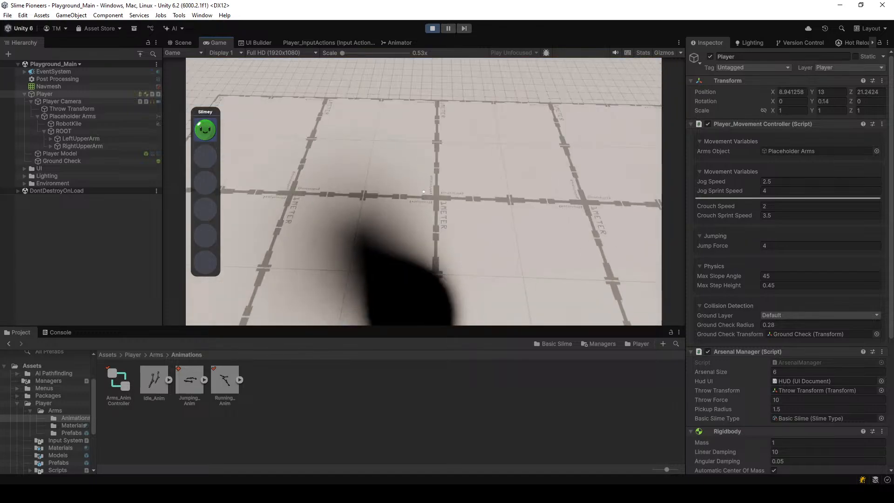
Throw the slime with ability option 5 and walk the player off the tall block to test the falling arms
{"action": "key", "text": "1"}
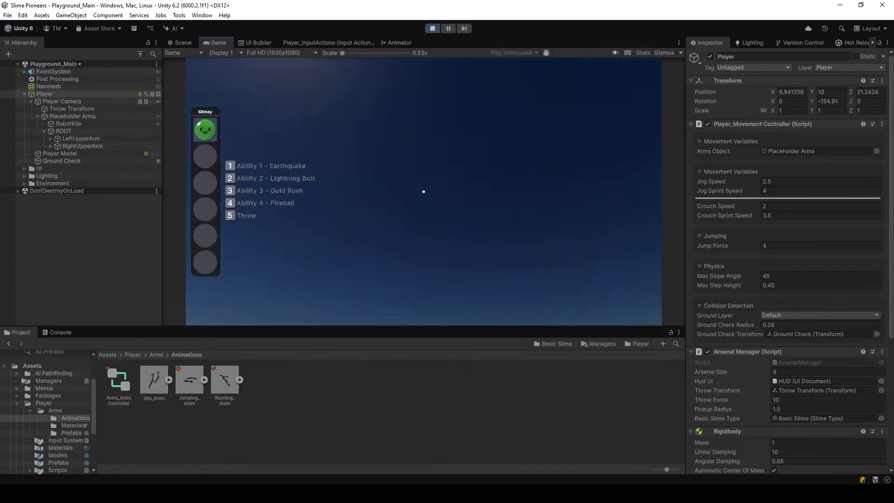
{"action": "key", "text": "5"}
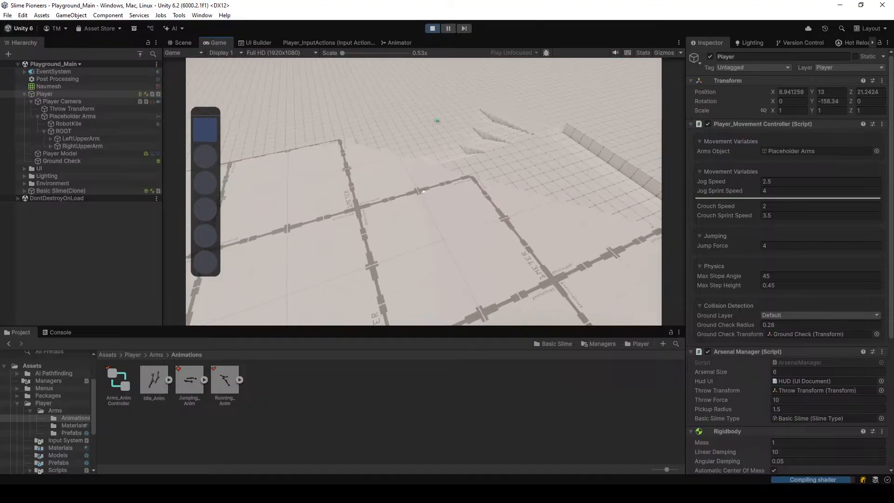
{"action": "key", "text": "w"}
{"action": "key", "text": "d"}
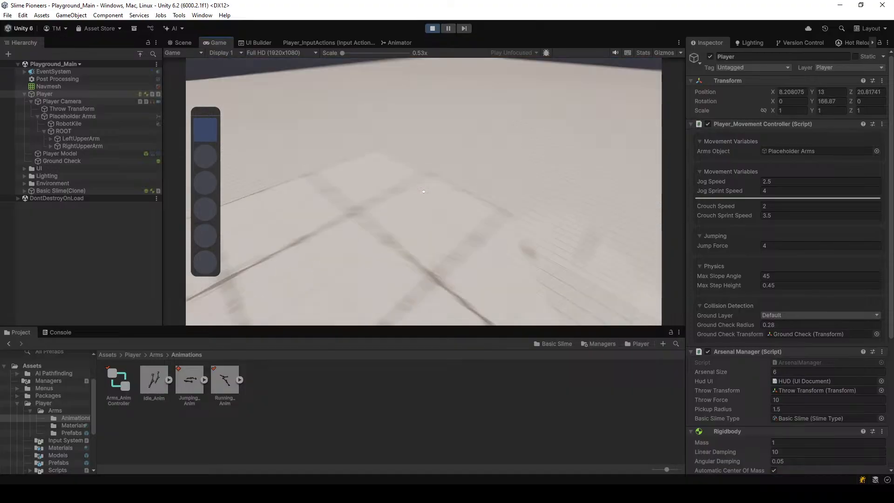
{"action": "key", "text": "w"}
{"action": "key", "text": "w"}
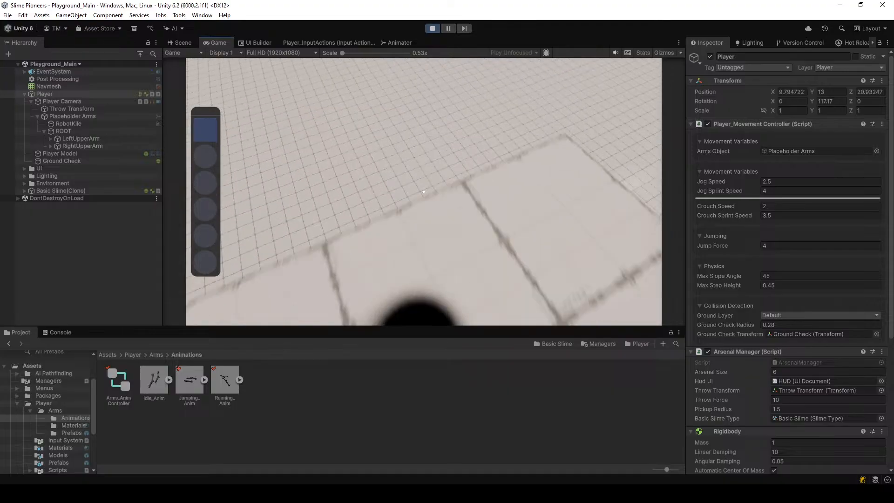
{"action": "key", "text": "w"}
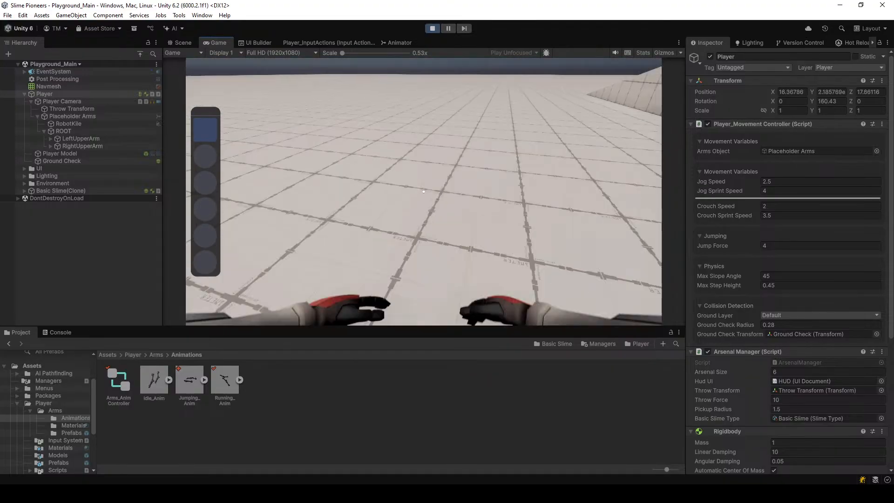
Run across the level to the thrown slime, pick it up and release the game's cursor
{"action": "key", "text": "w"}
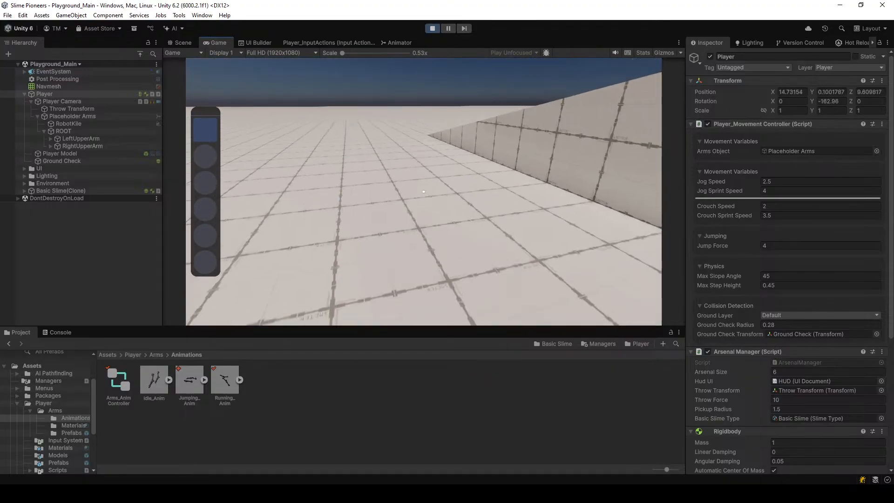
{"action": "key", "text": "w"}
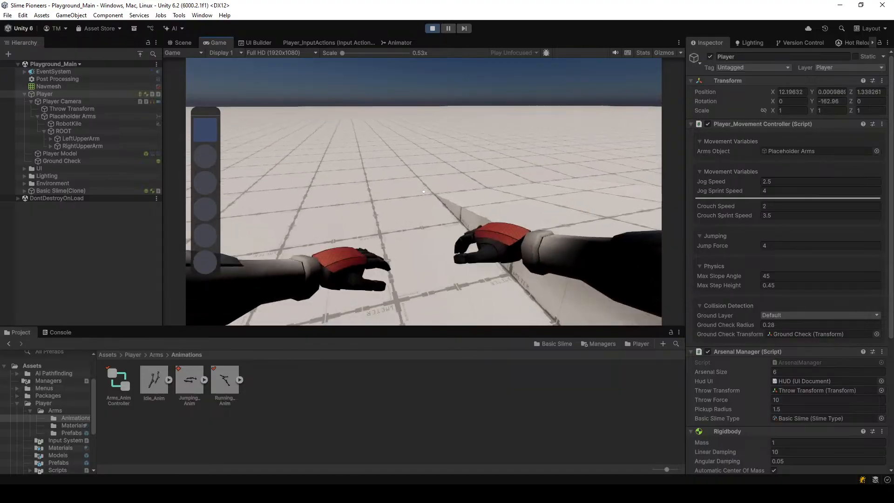
{"action": "key", "text": "w"}
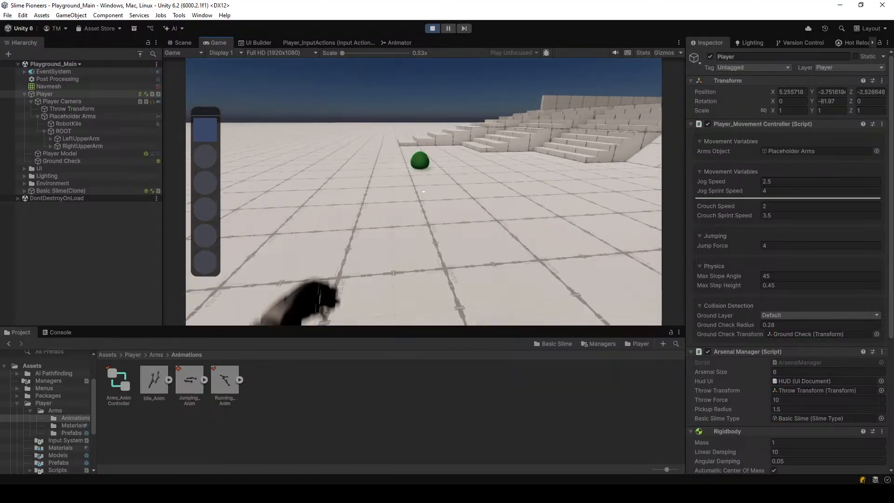
{"action": "key", "text": "e"}
{"action": "key", "text": "Escape"}
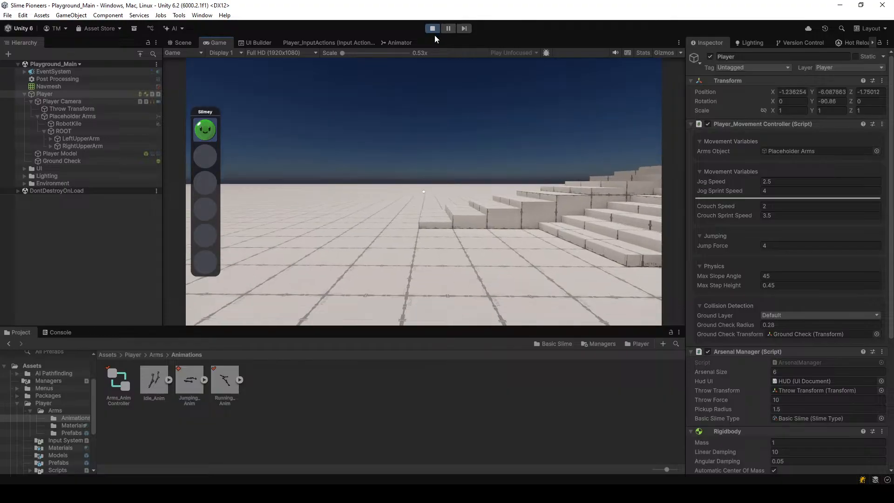
Stop the game and show the Game view's rendering statistics
{"action": "left_click", "coordinate": [434, 27]}
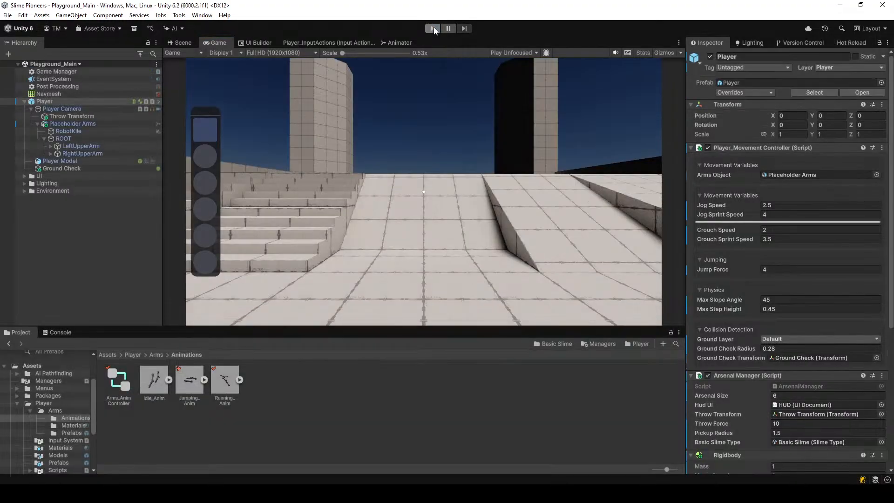
{"action": "left_click", "coordinate": [642, 52]}
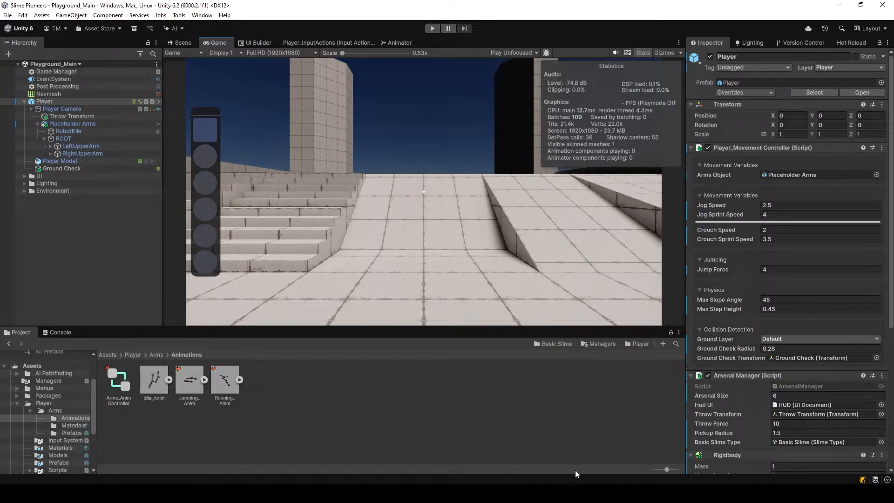
{"action": "left_click", "coordinate": [576, 492]}
Create a transition from the Idle state to the Falling Anim state in the Animator graph
{"action": "left_click", "coordinate": [395, 43]}
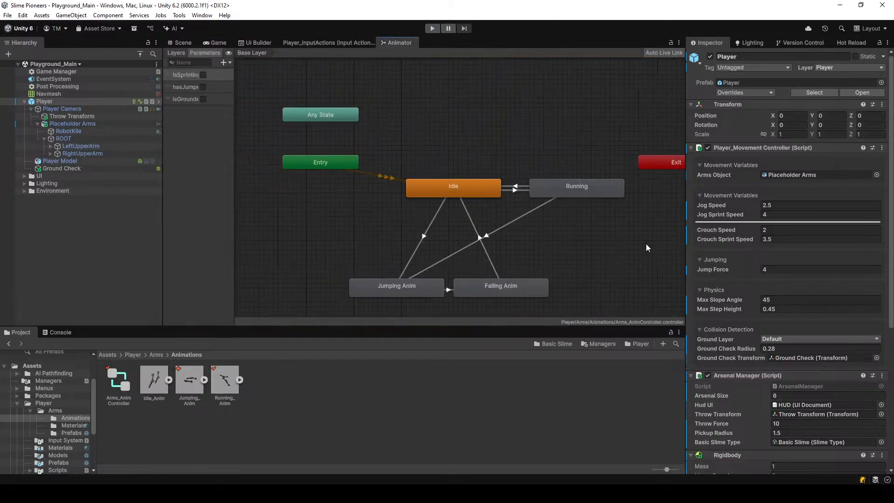
{"action": "scroll", "coordinate": [562, 263], "scroll_direction": "up", "scroll_amount": 2}
{"action": "left_click", "coordinate": [471, 182]}
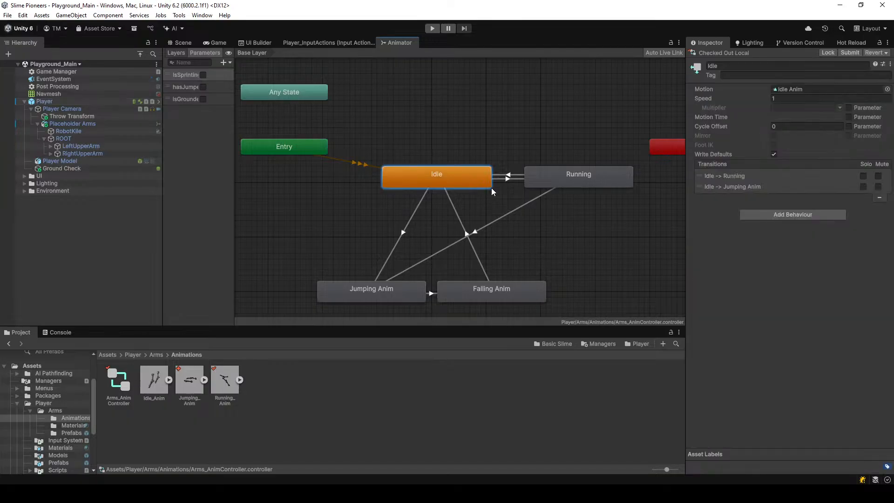
{"action": "left_click", "coordinate": [516, 290]}
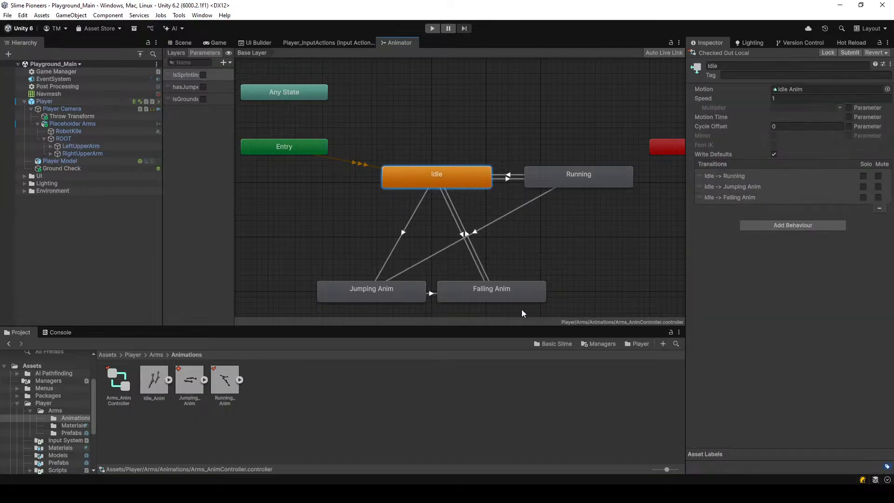
Add an isGrounded false condition to the Idle to Falling Anim transition
{"action": "left_click", "coordinate": [473, 267]}
{"action": "left_click", "coordinate": [867, 271]}
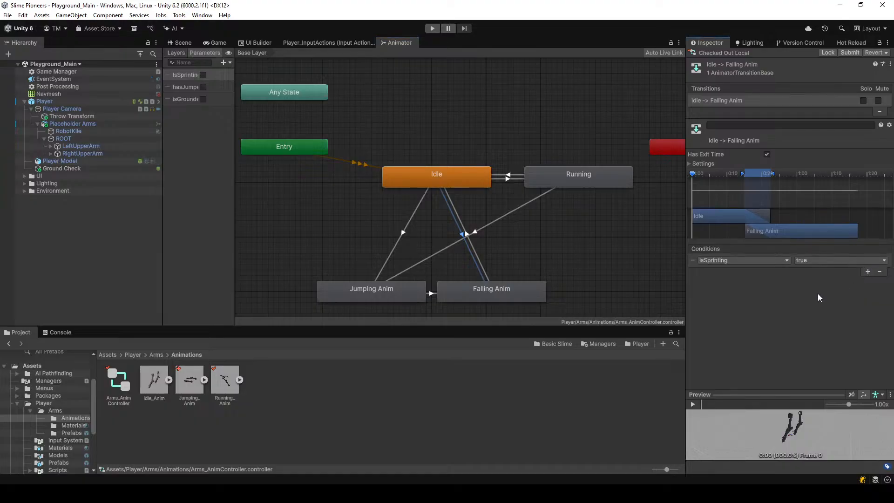
{"action": "left_click", "coordinate": [750, 303]}
{"action": "left_click", "coordinate": [815, 280]}
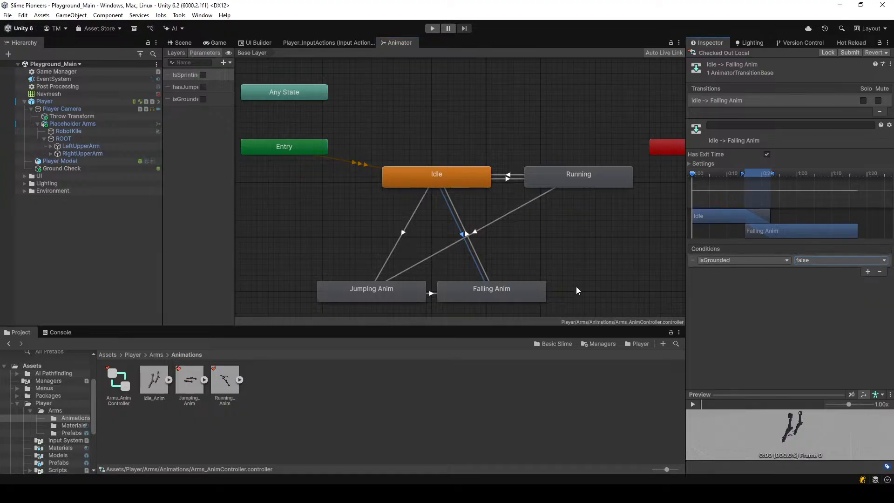
Run the game in the Game view and test the arm animations by moving up the ramp, jumping and dropping off the ledge
{"action": "left_click", "coordinate": [216, 42]}
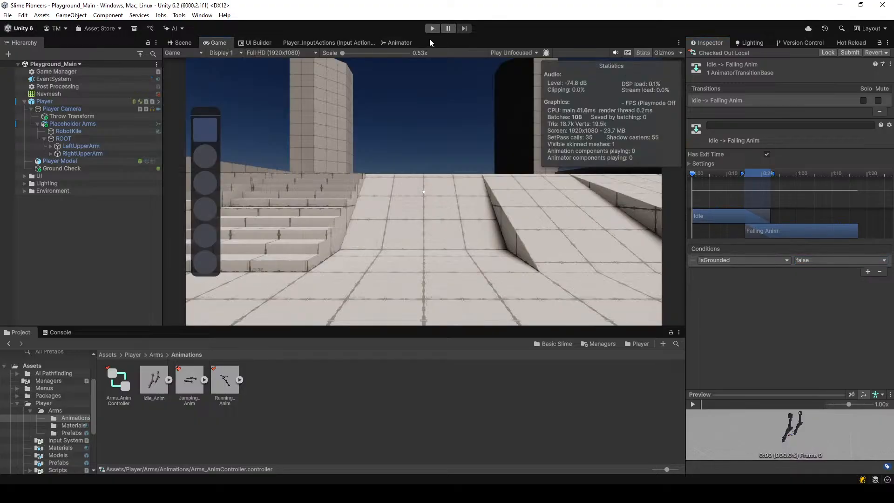
{"action": "left_click", "coordinate": [431, 29]}
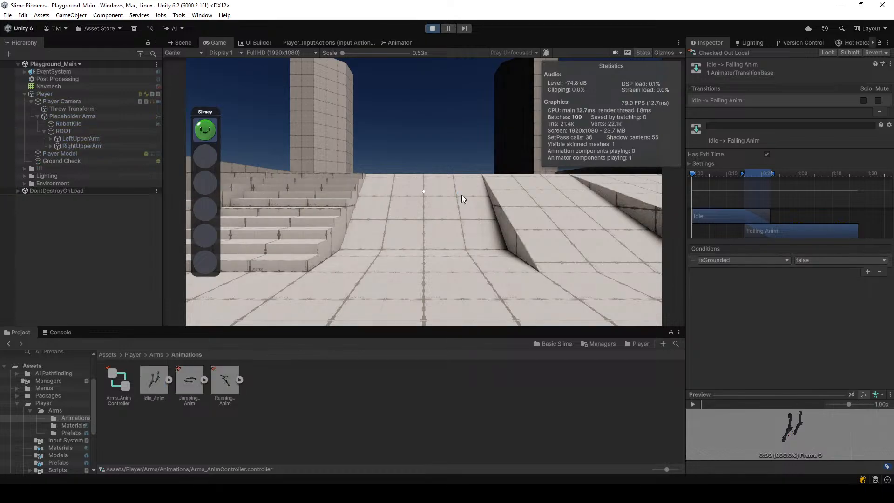
{"action": "left_click", "coordinate": [462, 195]}
{"action": "key", "text": "w"}
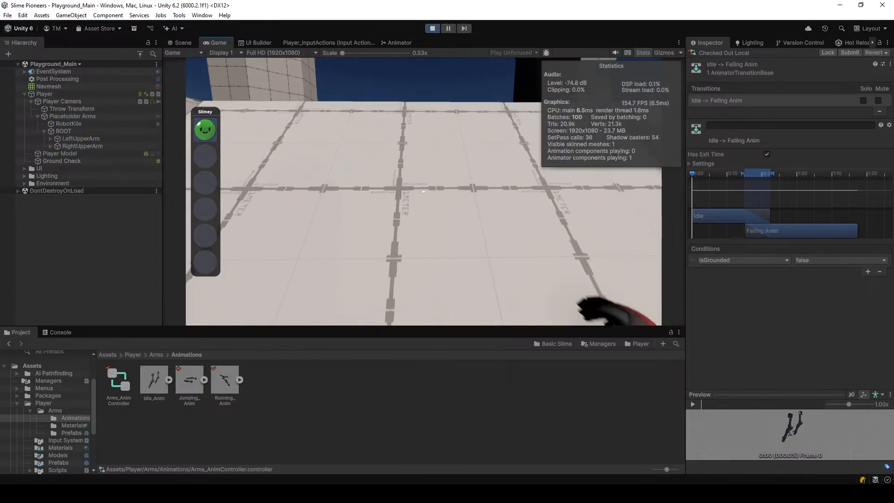
{"action": "key", "text": "w"}
{"action": "key", "text": "space"}
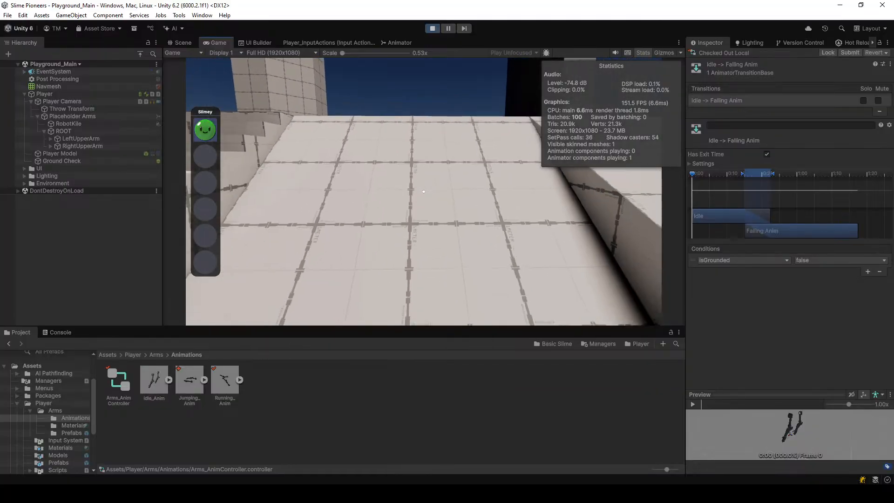
{"action": "key", "text": "w"}
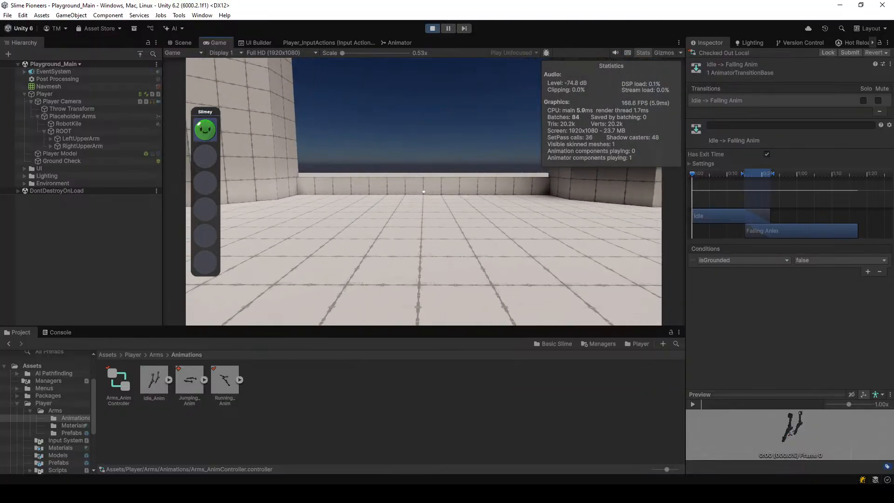
{"action": "key", "text": "w"}
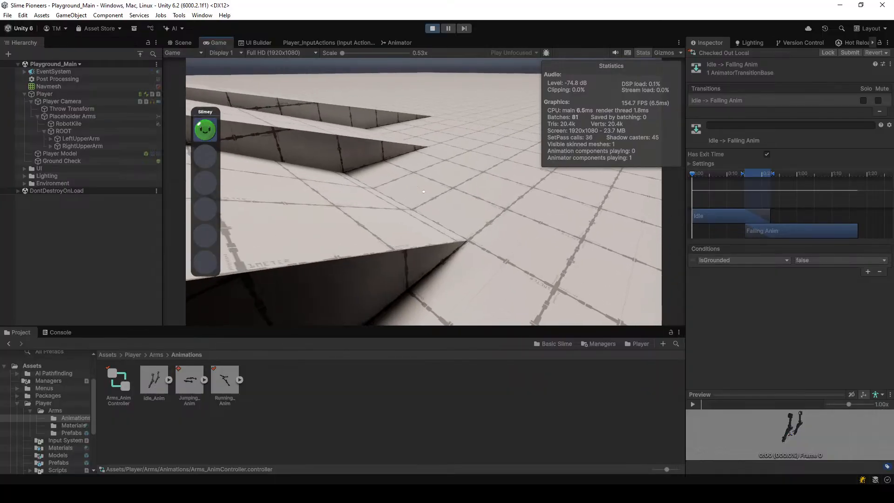
{"action": "key", "text": "w"}
{"action": "key", "text": "Escape"}
Select the Player in the running Scene view and set its Y position to 100
{"action": "left_click", "coordinate": [183, 43]}
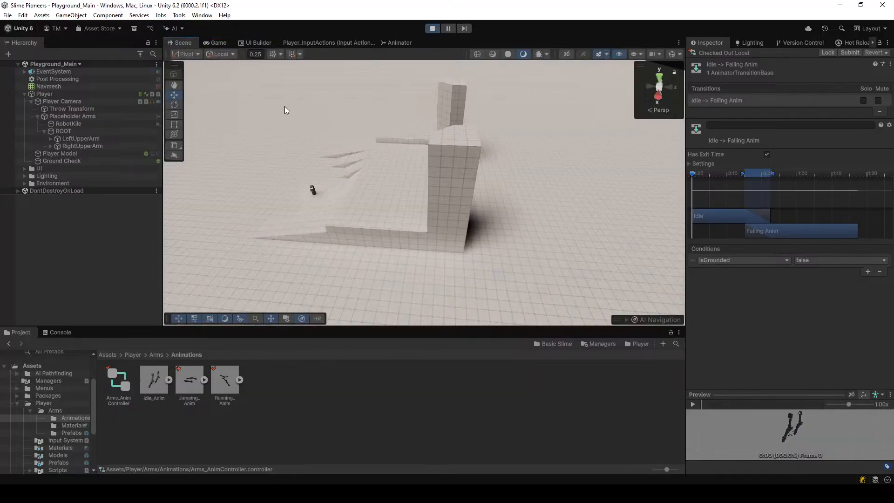
{"action": "right_click_drag", "start_coordinate": [285, 111], "coordinate": [228, 89]}
{"action": "left_click", "coordinate": [61, 95]}
{"action": "right_click_drag", "start_coordinate": [459, 238], "coordinate": [458, 218]}
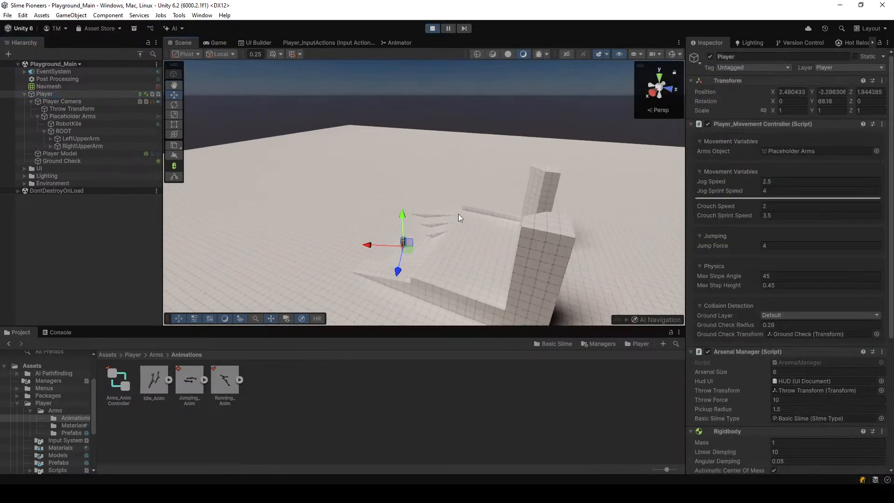
{"action": "left_click", "coordinate": [832, 92]}
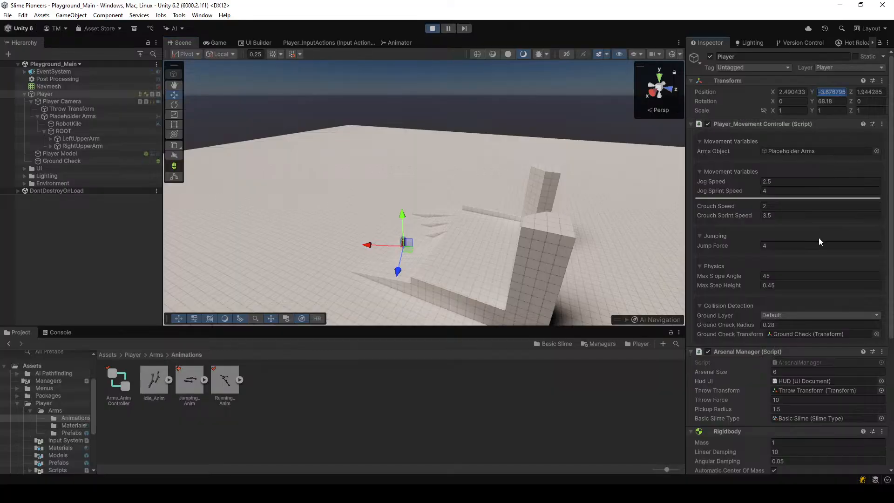
{"action": "type", "text": "100"}
{"action": "key", "text": "Return"}
Lift the Player higher along its Y axis in the Scene view, watch it fall and stop the game
{"action": "left_click_drag", "start_coordinate": [402, 231], "coordinate": [401, 131]}
{"action": "right_click_drag", "start_coordinate": [487, 260], "coordinate": [560, 268]}
{"action": "key", "text": "s"}
{"action": "scroll", "coordinate": [465, 227], "scroll_direction": "up", "scroll_amount": 3}
{"action": "key", "text": "s"}
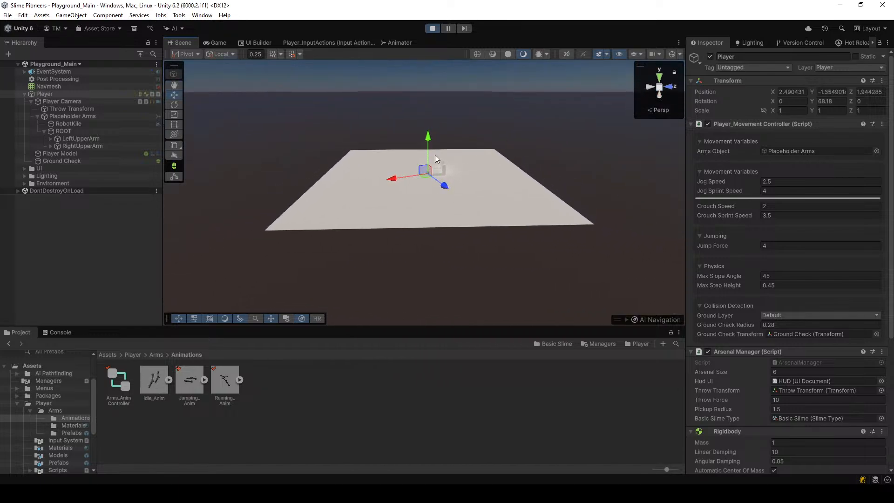
{"action": "left_click", "coordinate": [433, 28]}
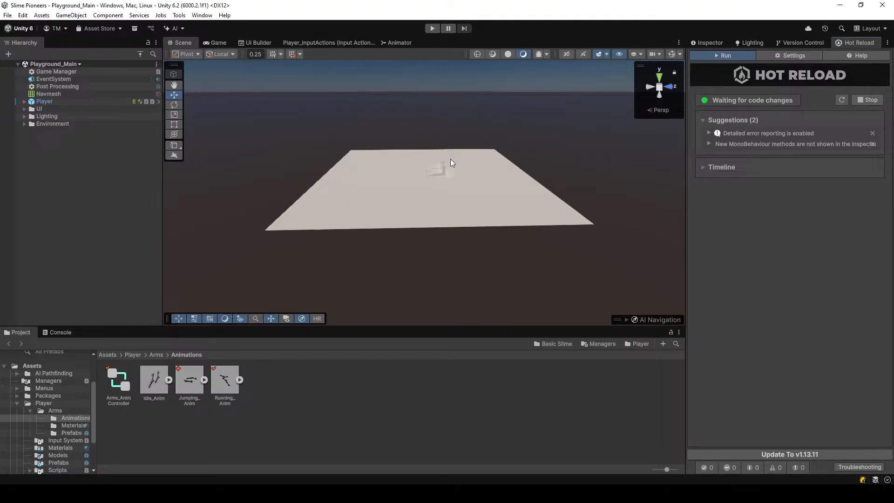
Set the Player's Y position to 1000 in edit mode and save the scene
{"action": "key", "text": "w"}
{"action": "right_click_drag", "start_coordinate": [450, 159], "coordinate": [453, 150]}
{"action": "scroll", "coordinate": [453, 150], "scroll_direction": "up", "scroll_amount": 3}
{"action": "left_click", "coordinate": [64, 102]}
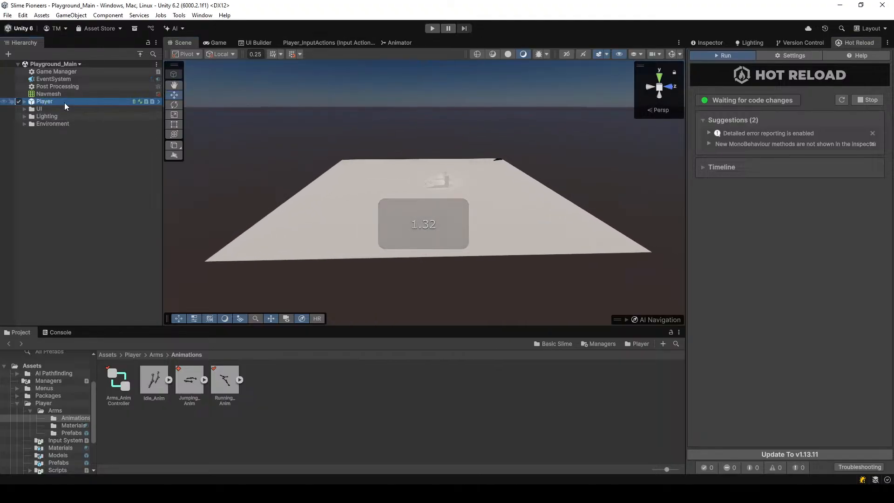
{"action": "key", "text": "f"}
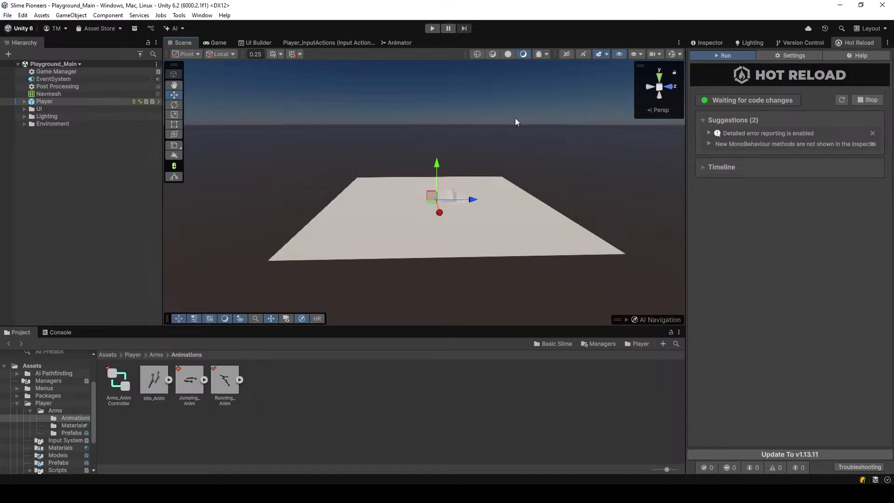
{"action": "left_click", "coordinate": [720, 42]}
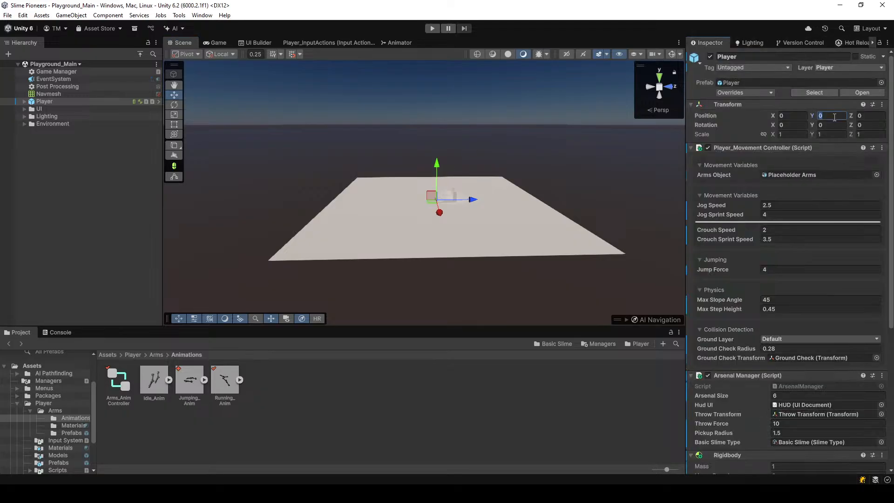
{"action": "type", "text": "1000"}
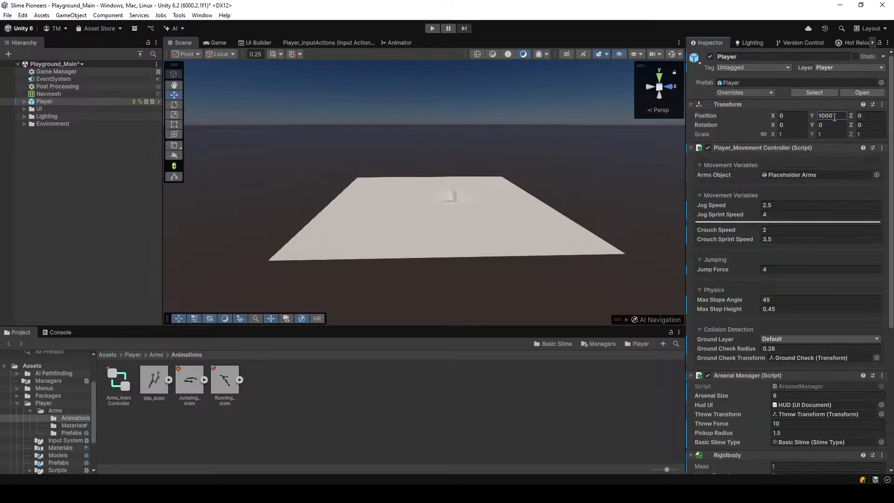
{"action": "right_click_drag", "start_coordinate": [478, 95], "coordinate": [474, 10]}
{"action": "key", "text": "ctrl+s"}
Run the game in the Game view and test the falling arms on the long drop, moving around briefly after landing
{"action": "left_click", "coordinate": [219, 42]}
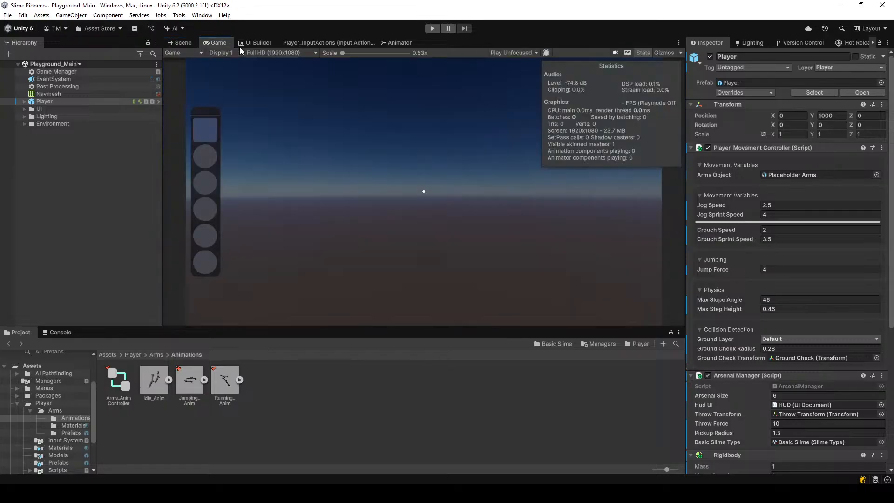
{"action": "left_click", "coordinate": [432, 28]}
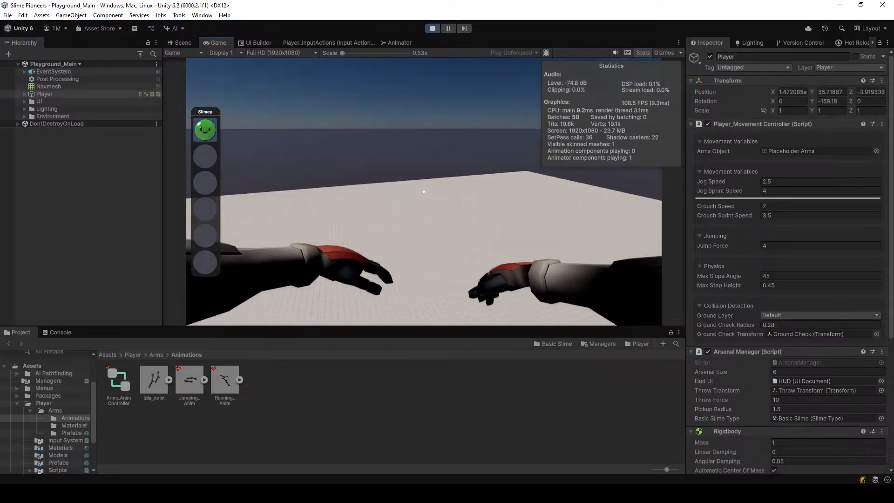
{"action": "key", "text": "w"}
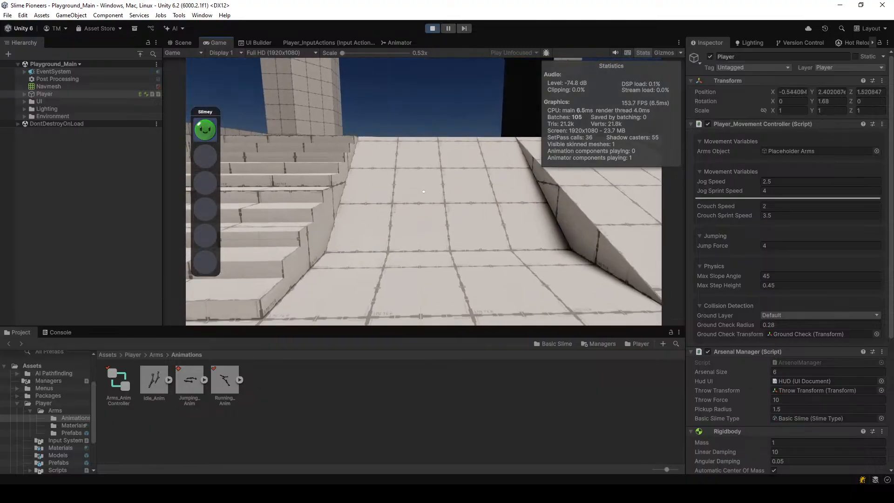
{"action": "key", "text": "s"}
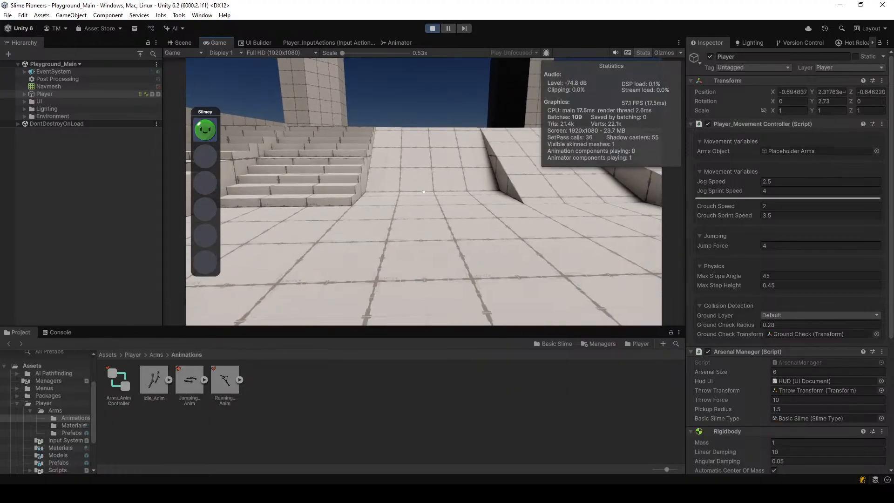
Release the game's control of the cursor and hide the rendering statistics overlay in the Game view
{"action": "key", "text": "w"}
{"action": "key", "text": "Escape"}
{"action": "left_click", "coordinate": [642, 53]}
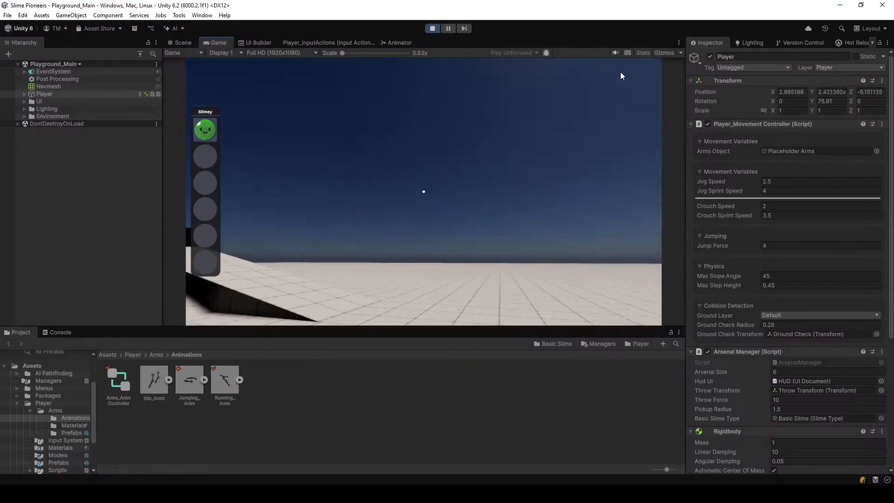
Run around the playground in the running game and jump repeatedly to test the idle, running, jumping and falling arms
{"action": "left_click", "coordinate": [620, 75]}
{"action": "key", "text": "space"}
{"action": "key", "text": "w"}
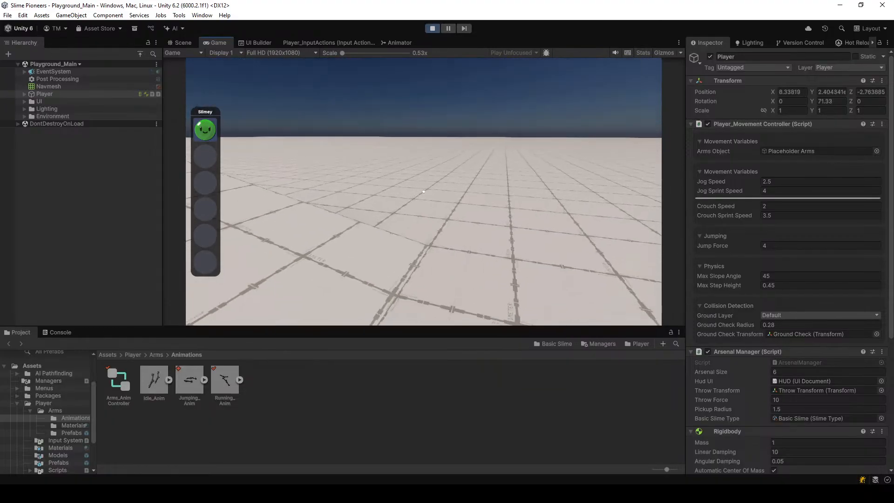
{"action": "key", "text": "w"}
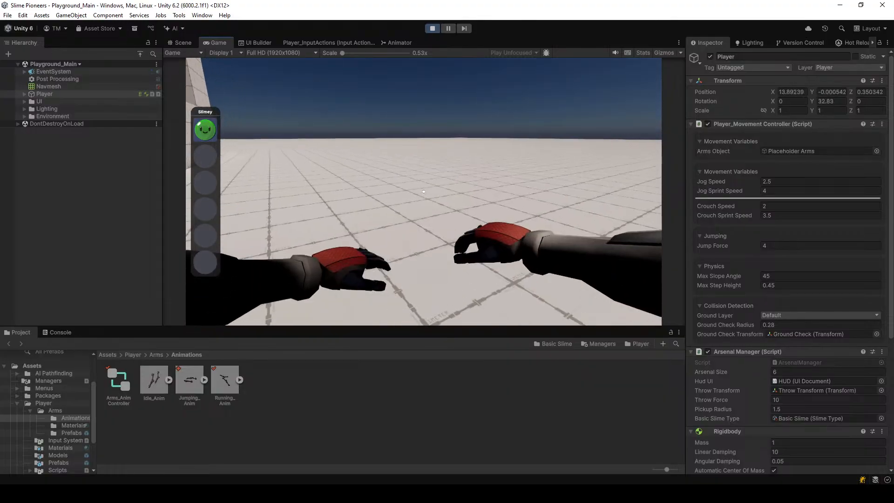
{"action": "key", "text": "w"}
{"action": "key", "text": "space"}
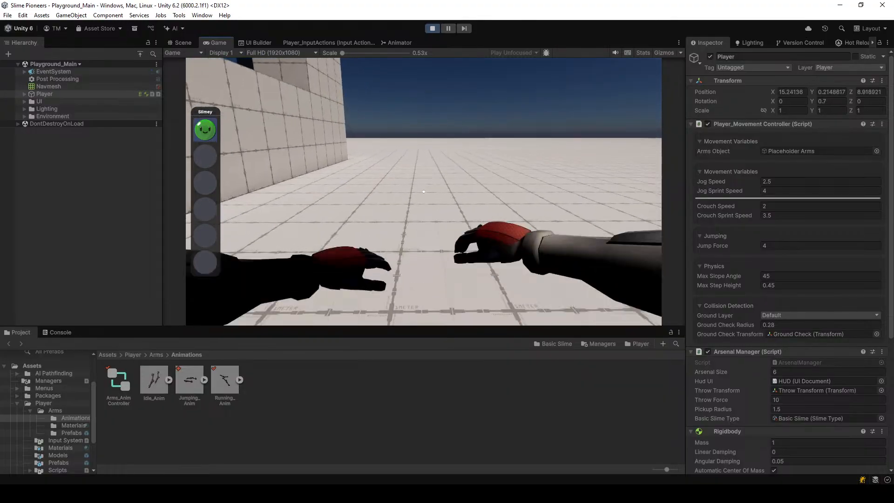
{"action": "key", "text": "w"}
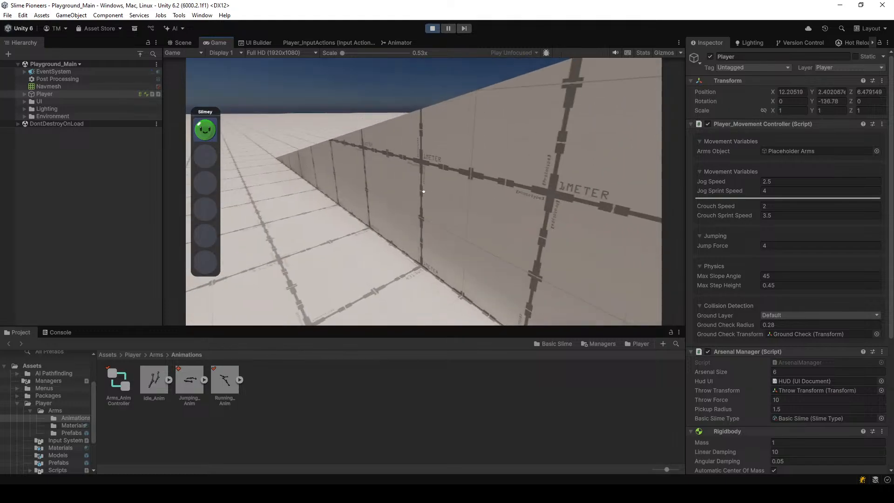
{"action": "key", "text": "space"}
{"action": "key", "text": "w"}
{"action": "key", "text": "space"}
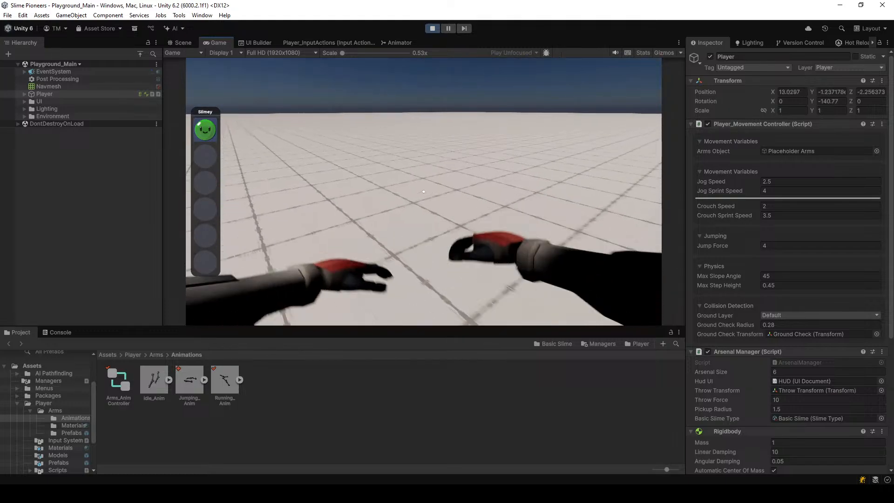
{"action": "key", "text": "w"}
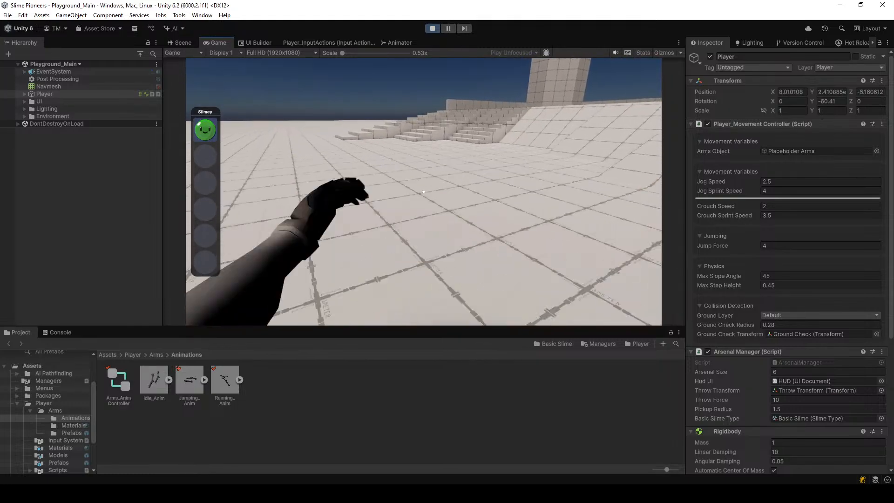
{"action": "key", "text": "w"}
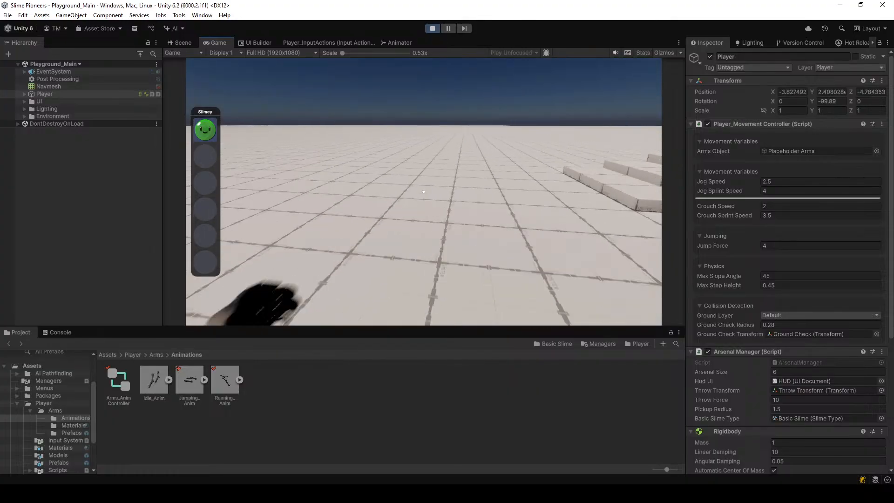
{"action": "key", "text": "w"}
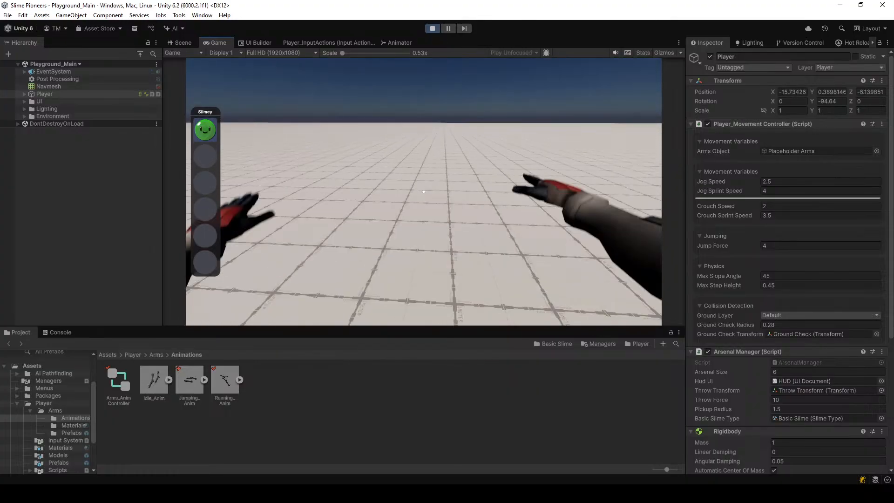
{"action": "key", "text": "w"}
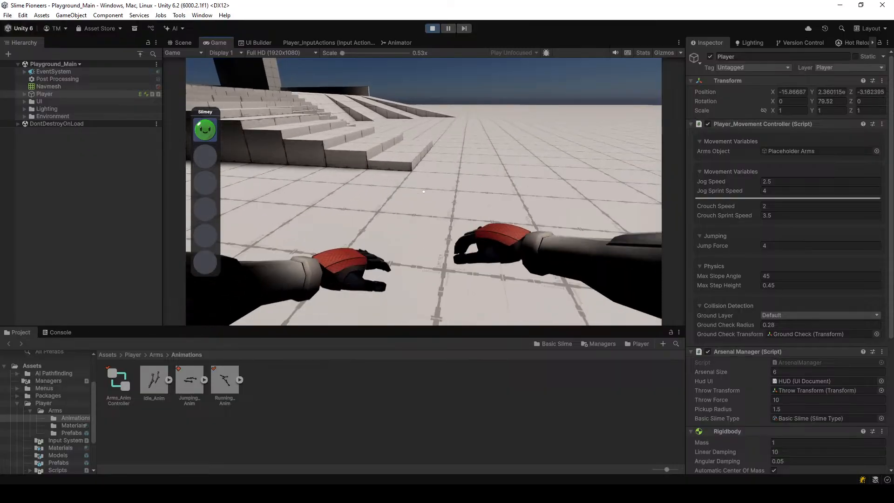
{"action": "key", "text": "w"}
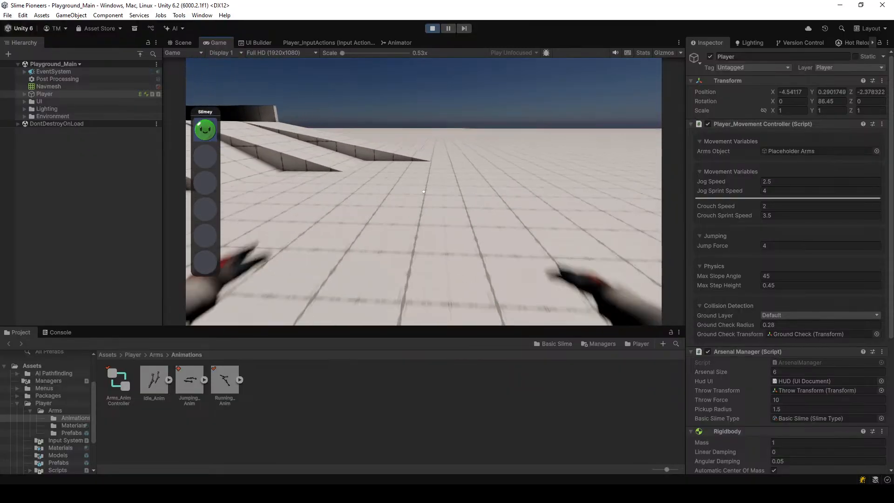
{"action": "key", "text": "w"}
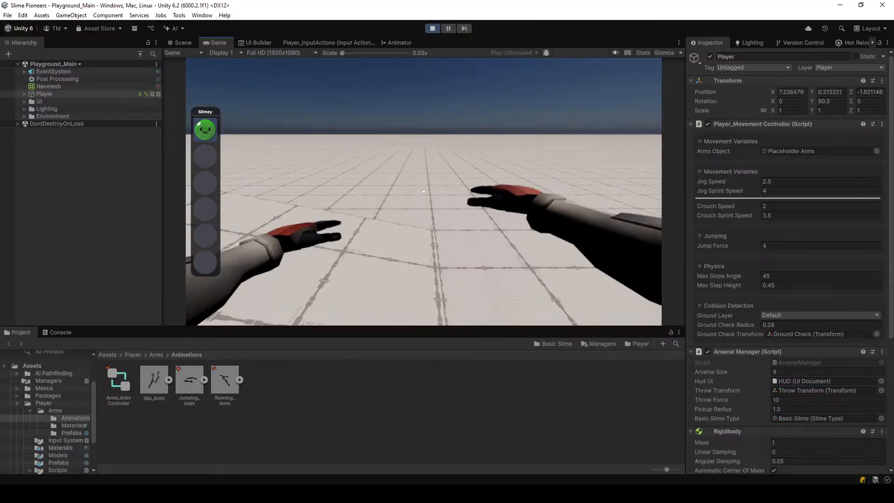
{"action": "key", "text": "w"}
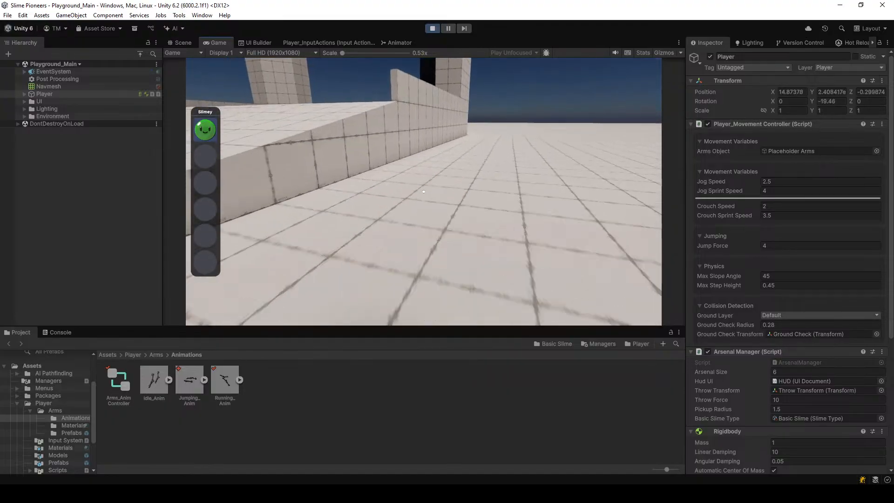
{"action": "key", "text": "w"}
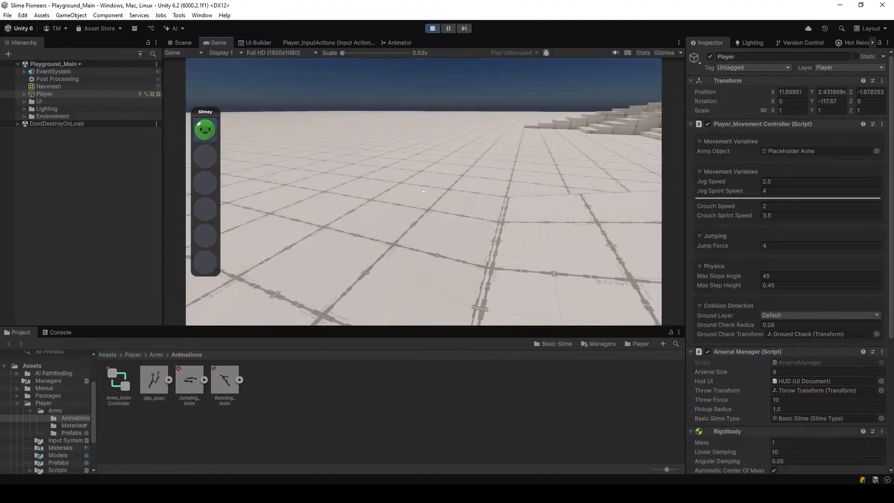
{"action": "key", "text": "w"}
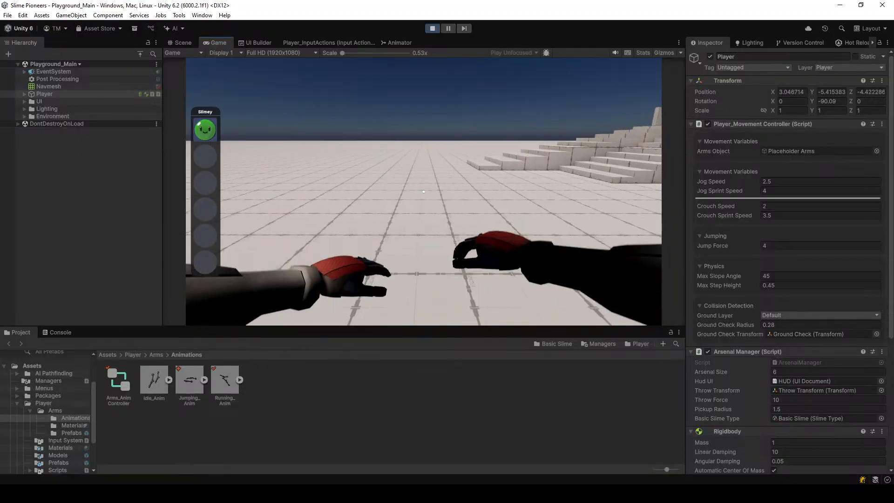
Stop the game and set the Player's Y position to 0
{"action": "key", "text": "Escape"}
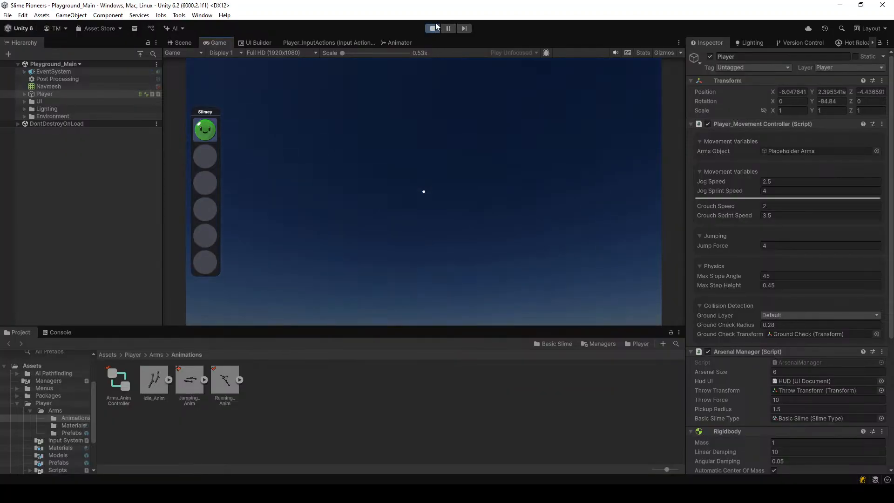
{"action": "left_click", "coordinate": [432, 28]}
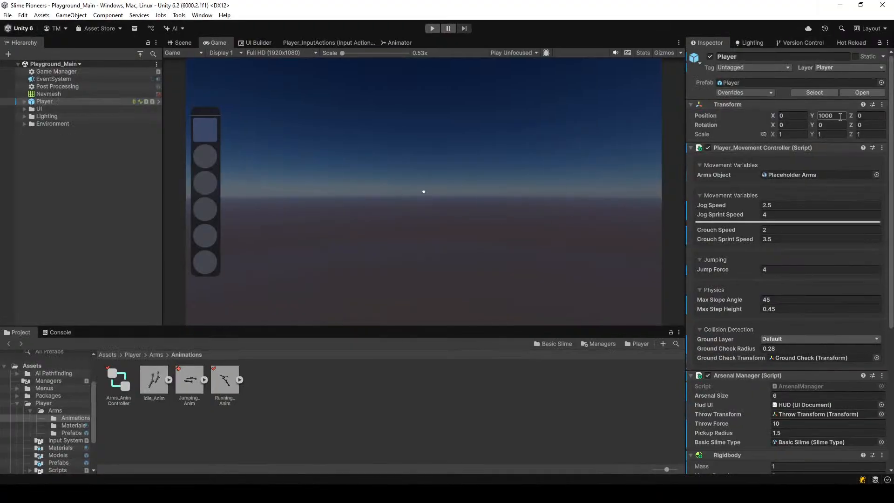
{"action": "type", "text": "0"}
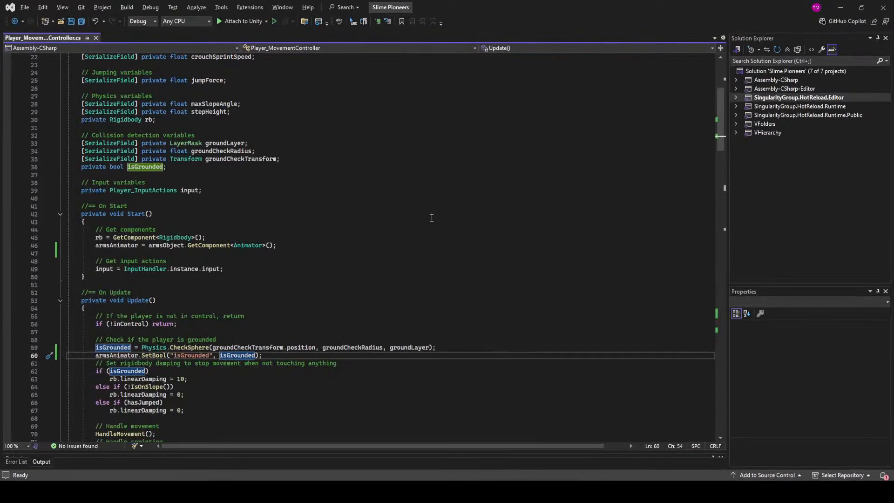
Switch to Visual Studio and review where HandleJumping sets the hasJumped animator bool to true and false
{"action": "scroll", "coordinate": [432, 217], "scroll_direction": "down", "scroll_amount": 20}
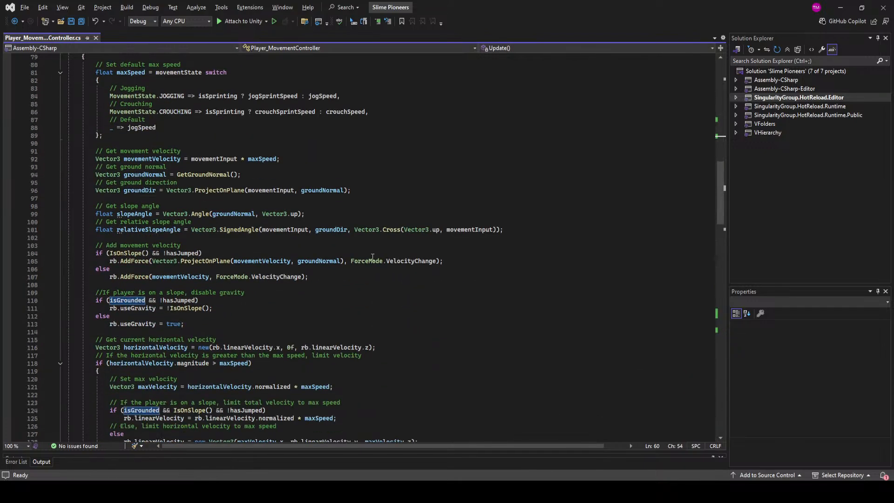
{"action": "scroll", "coordinate": [365, 273], "scroll_direction": "down", "scroll_amount": 18}
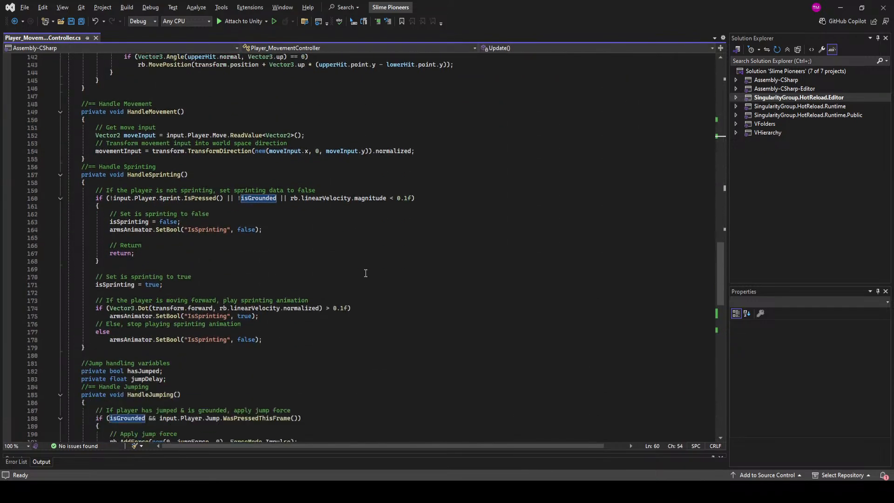
{"action": "scroll", "coordinate": [366, 273], "scroll_direction": "down", "scroll_amount": 5}
{"action": "scroll", "coordinate": [366, 270], "scroll_direction": "up", "scroll_amount": 2}
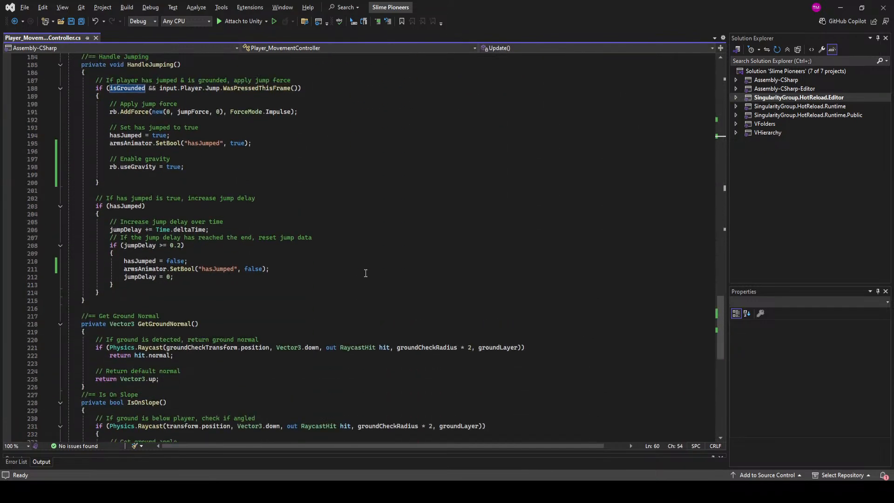
{"action": "left_click", "coordinate": [217, 166]}
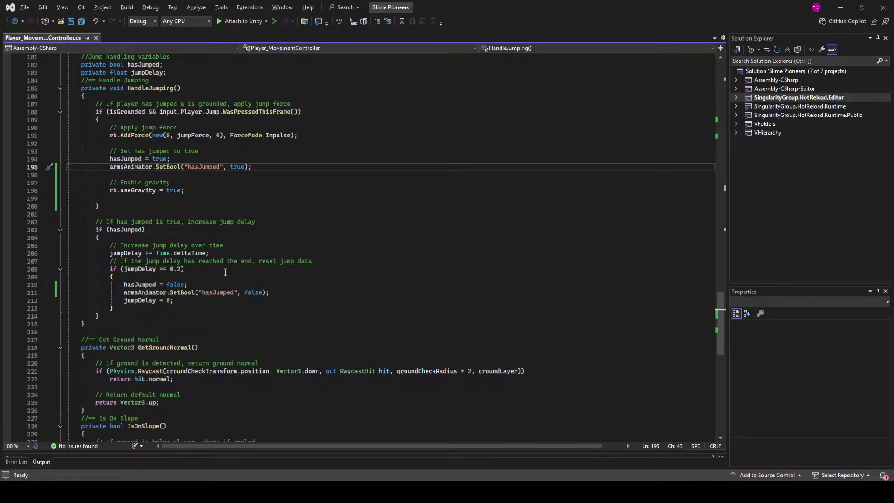
{"action": "double_click", "coordinate": [217, 291]}
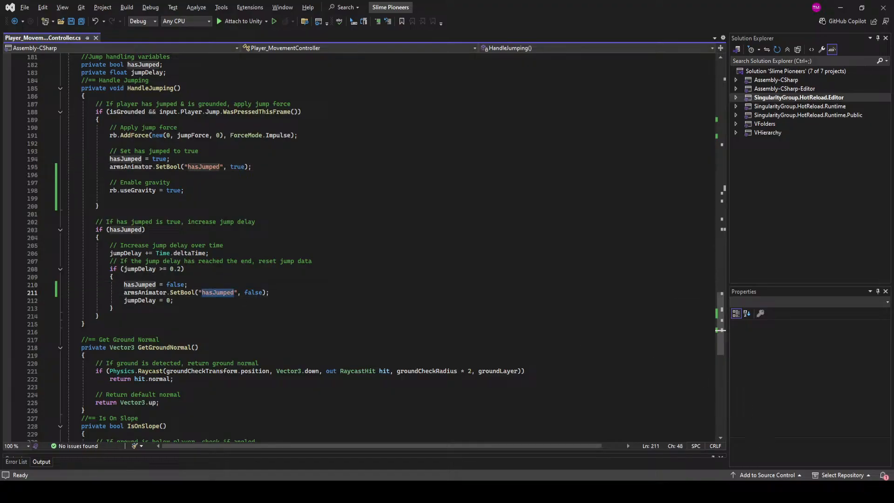
Return to Unity and inspect the Falling Anim to Idle transition and the Jumping Anim and Idle states in the Animator
{"action": "key", "text": "alt+Tab"}
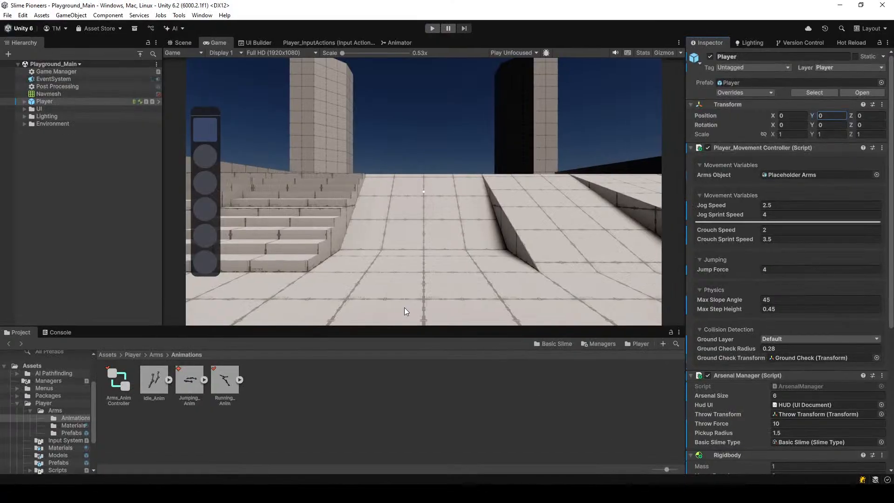
{"action": "left_click", "coordinate": [259, 41]}
{"action": "left_click", "coordinate": [397, 42]}
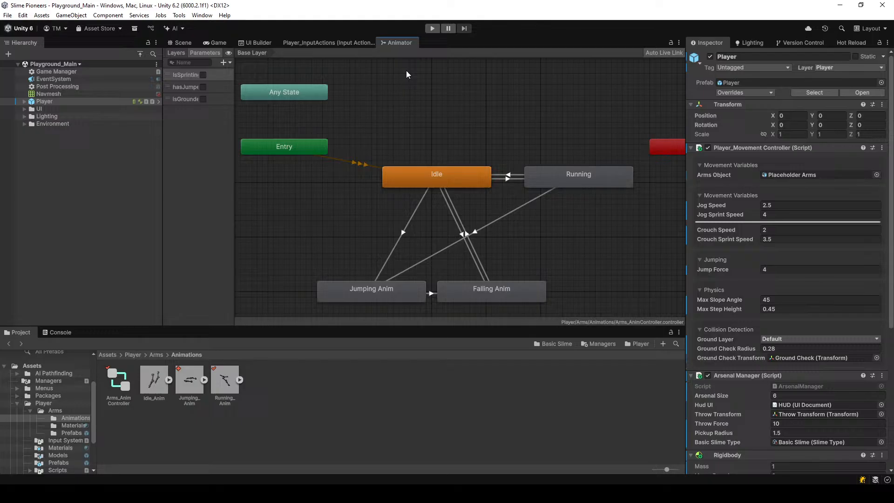
{"action": "left_click", "coordinate": [490, 290]}
{"action": "left_click", "coordinate": [494, 279]}
{"action": "left_click", "coordinate": [488, 278]}
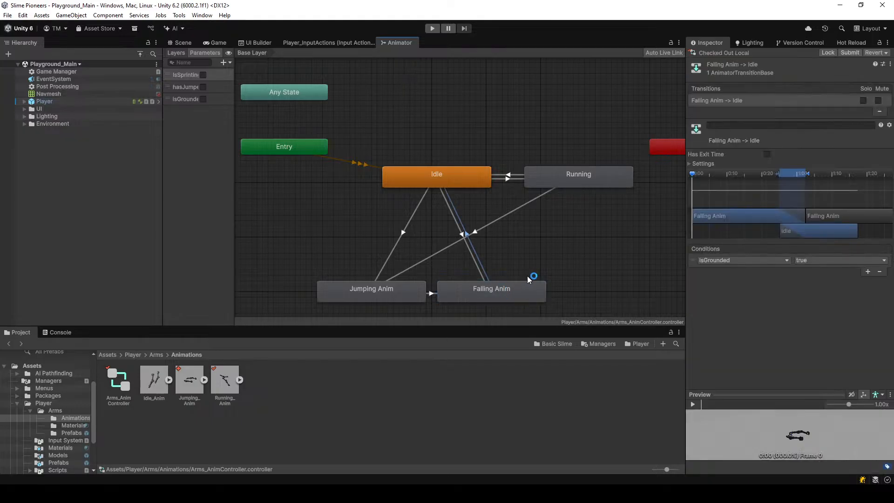
{"action": "middle_click_drag", "start_coordinate": [551, 262], "coordinate": [480, 258]}
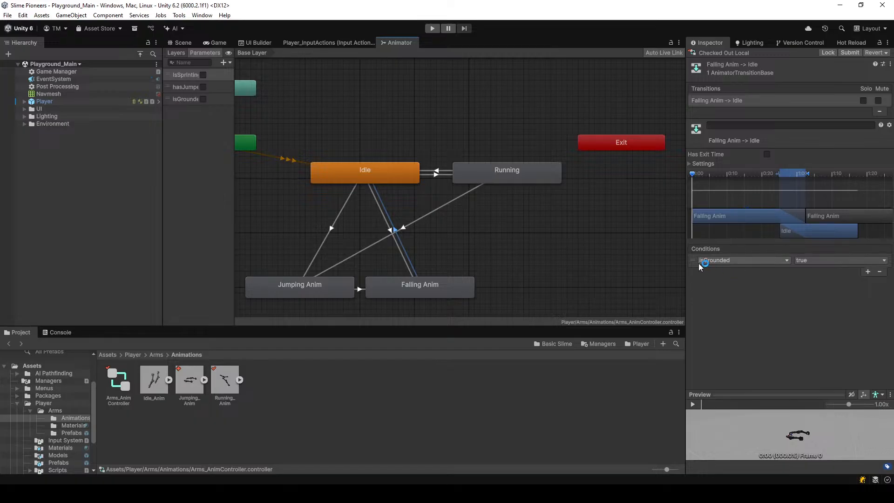
{"action": "left_click", "coordinate": [315, 285]}
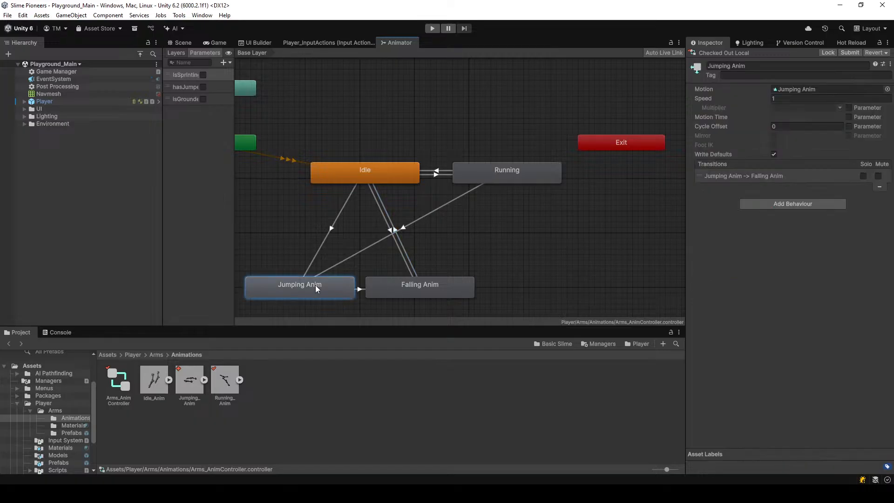
{"action": "left_click", "coordinate": [393, 160]}
{"action": "left_click", "coordinate": [399, 170]}
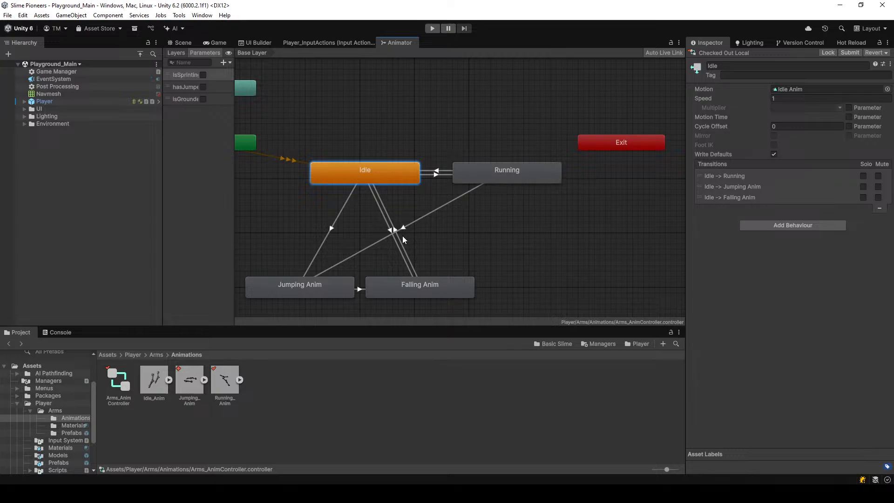
Add a second condition, hasJumped is false, to the Idle to Falling Anim transition
{"action": "left_click", "coordinate": [404, 250]}
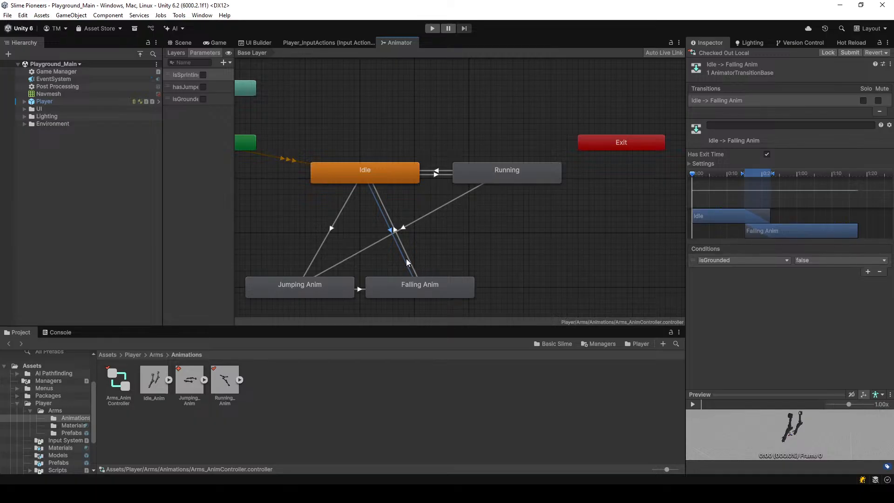
{"action": "left_click", "coordinate": [866, 272]}
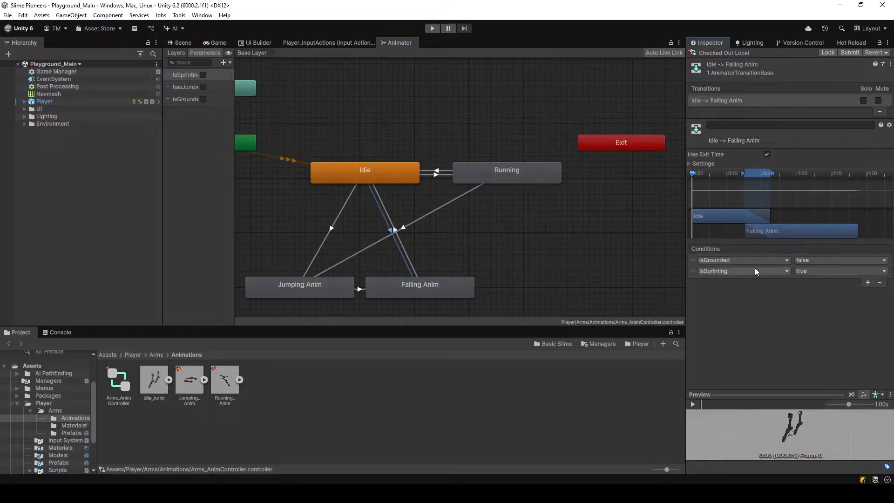
{"action": "left_click", "coordinate": [758, 312]}
Frame the Player in the Scene view to check its placement, deselect it and return to the Game view
{"action": "left_click", "coordinate": [222, 43]}
{"action": "left_click", "coordinate": [193, 44]}
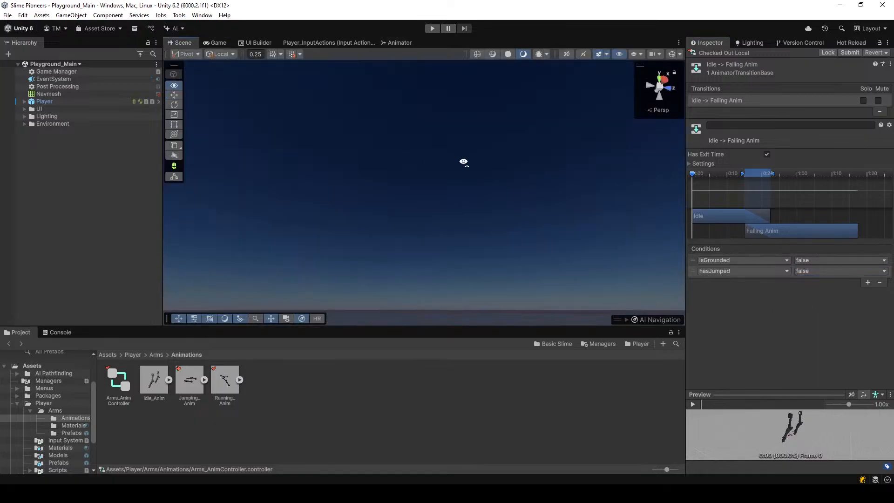
{"action": "left_click", "coordinate": [44, 101]}
{"action": "key", "text": "f"}
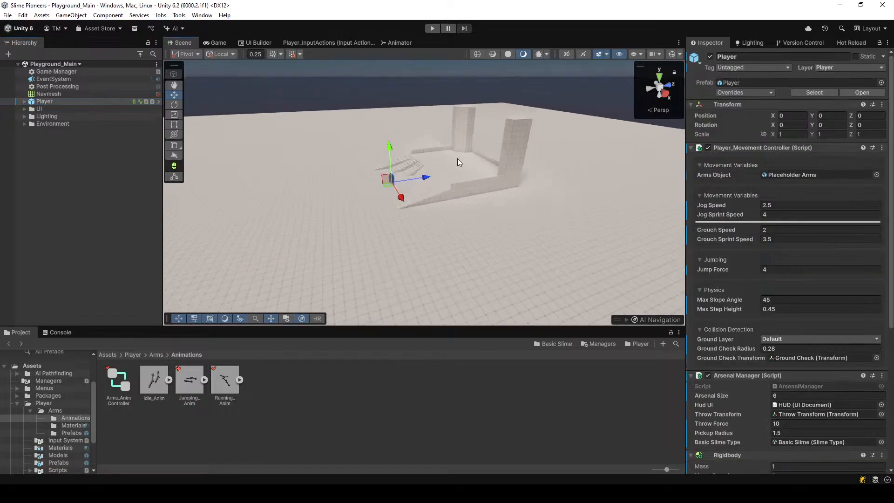
{"action": "scroll", "coordinate": [529, 188], "scroll_direction": "up", "scroll_amount": 10}
{"action": "left_click", "coordinate": [381, 82]}
{"action": "scroll", "coordinate": [385, 93], "scroll_direction": "down", "scroll_amount": 5}
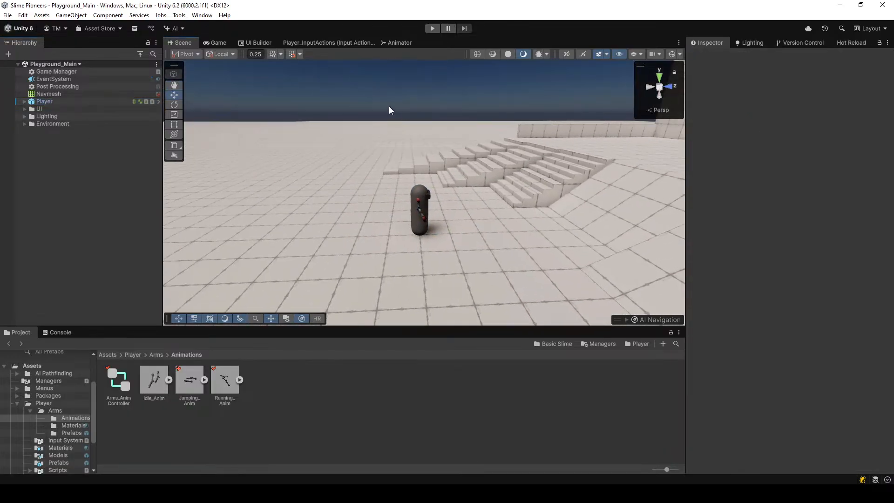
{"action": "left_click", "coordinate": [213, 45]}
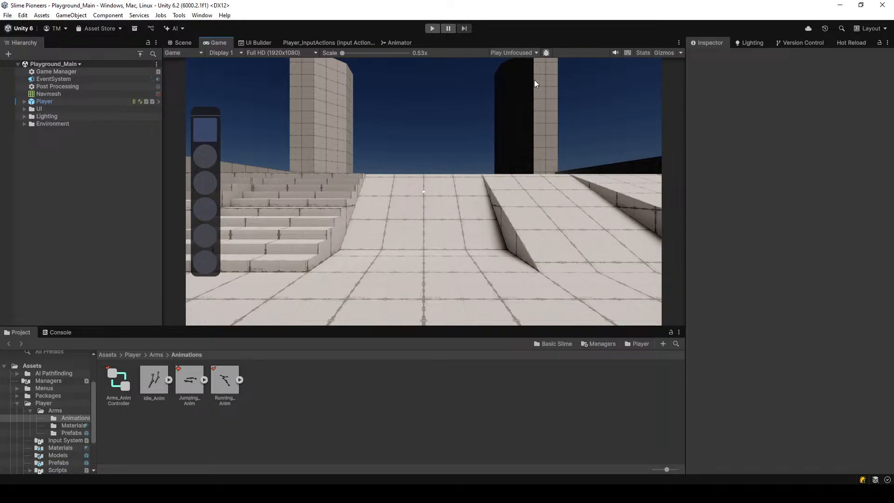
Restart the game with Play Maximized and walk the player around in front of the ramps and stairs
{"action": "left_click", "coordinate": [430, 29]}
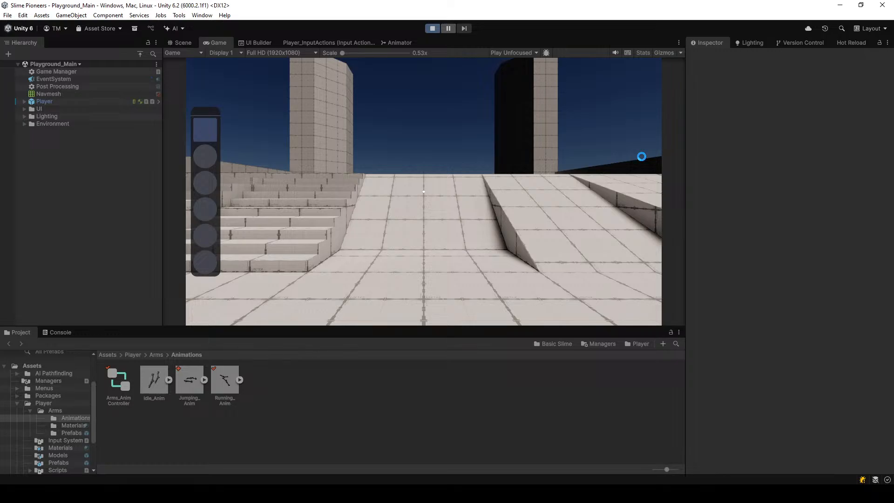
{"action": "key", "text": "ctrl+p"}
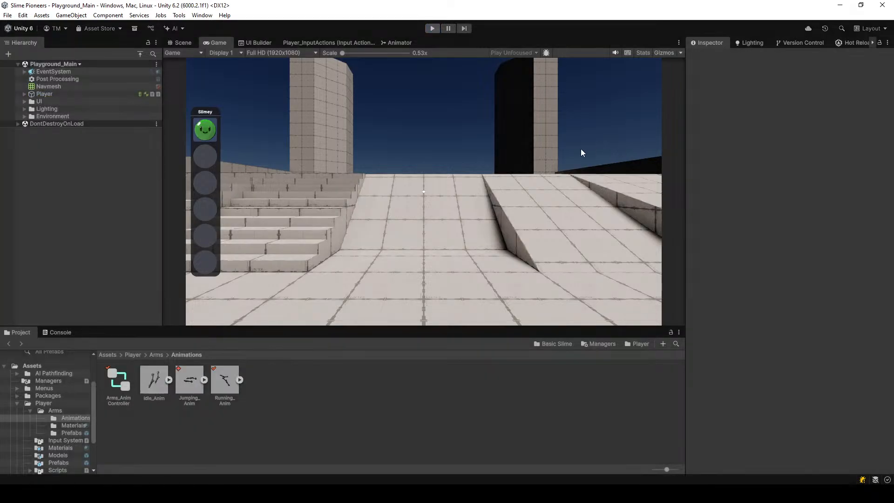
{"action": "left_click", "coordinate": [427, 29]}
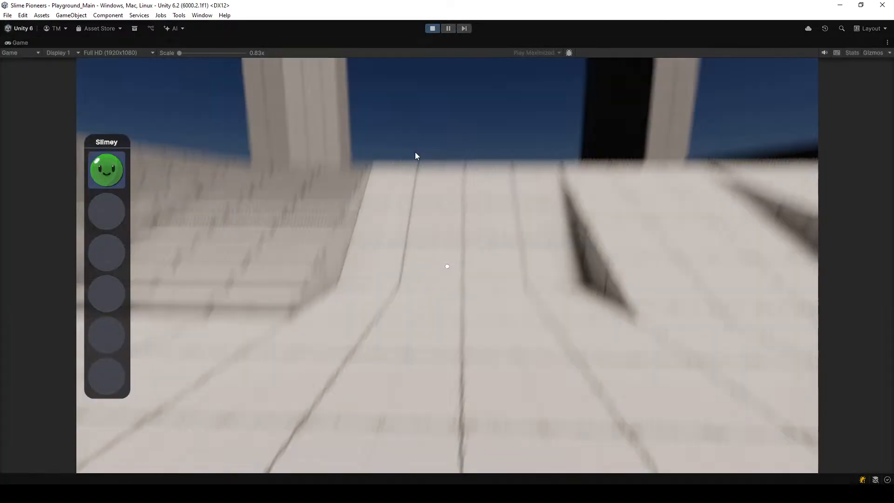
{"action": "key", "text": "w"}
{"action": "key", "text": "d"}
{"action": "key", "text": "a"}
{"action": "key", "text": "s"}
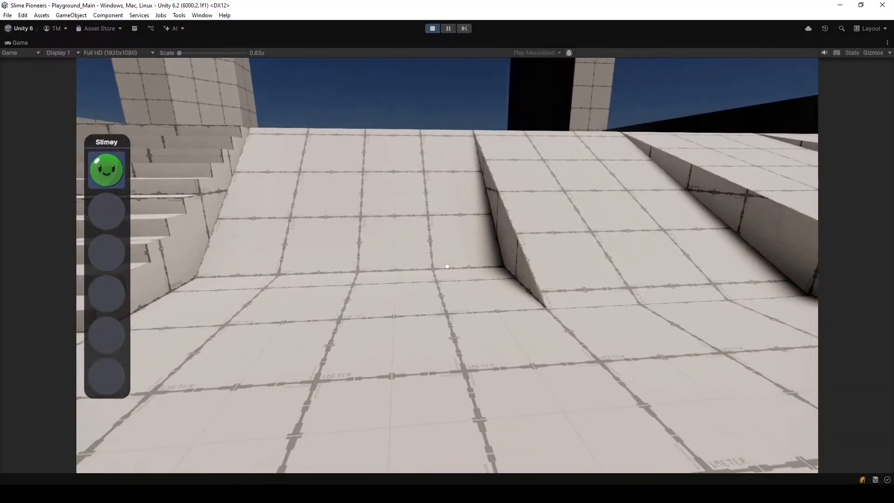
{"action": "key", "text": "a"}
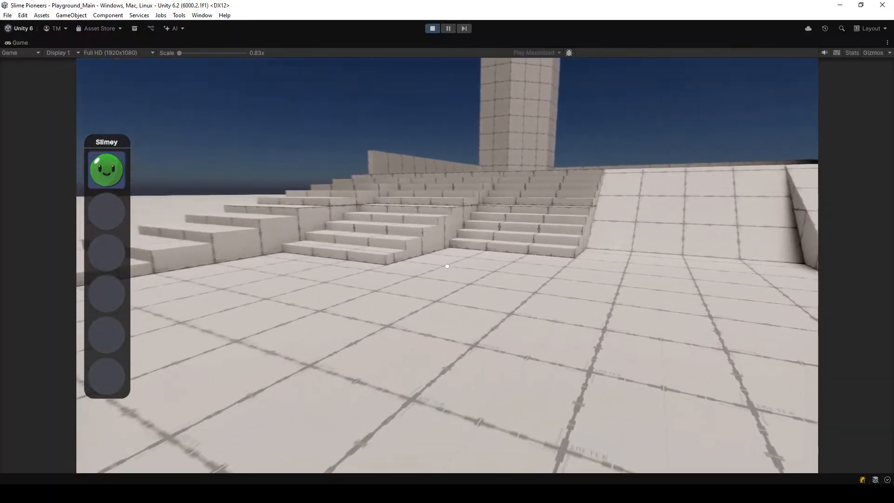
Jump repeatedly while moving forward across the open floor to test the jumping and falling arm animations
{"action": "key", "text": "w"}
{"action": "key", "text": "space"}
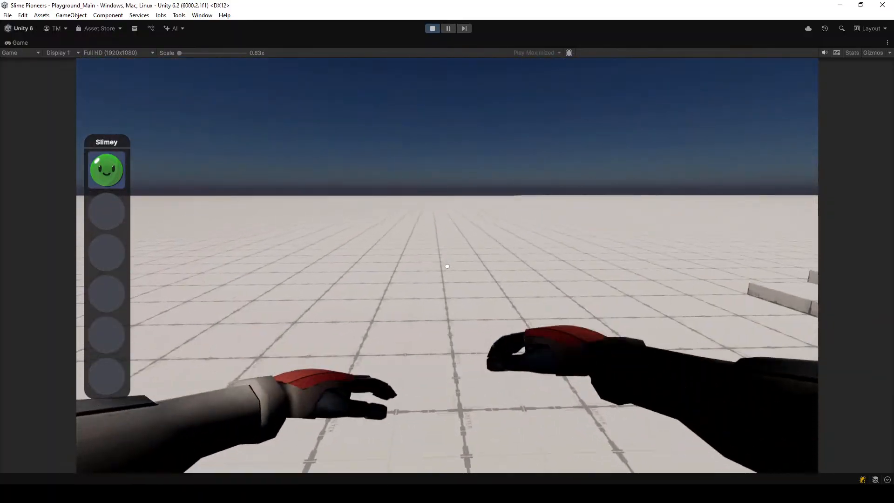
{"action": "key", "text": "w"}
{"action": "key", "text": "space"}
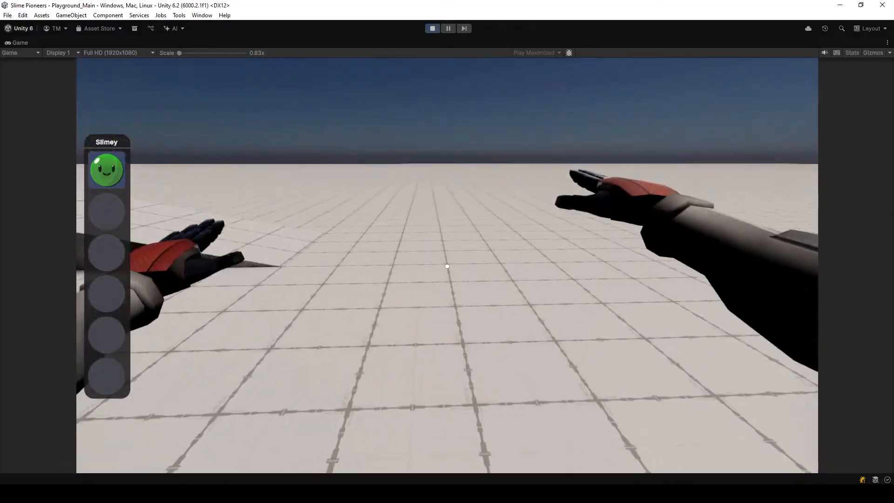
{"action": "key", "text": "w"}
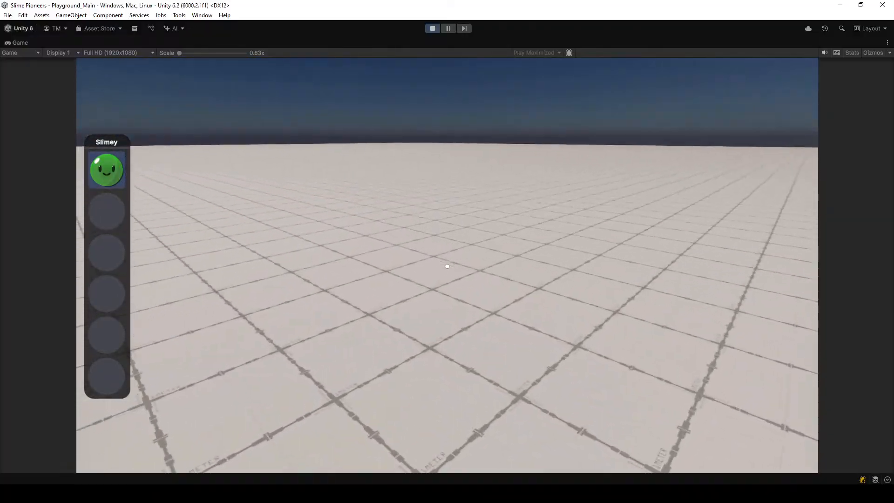
{"action": "key", "text": "space"}
{"action": "key", "text": "w"}
{"action": "key", "text": "space"}
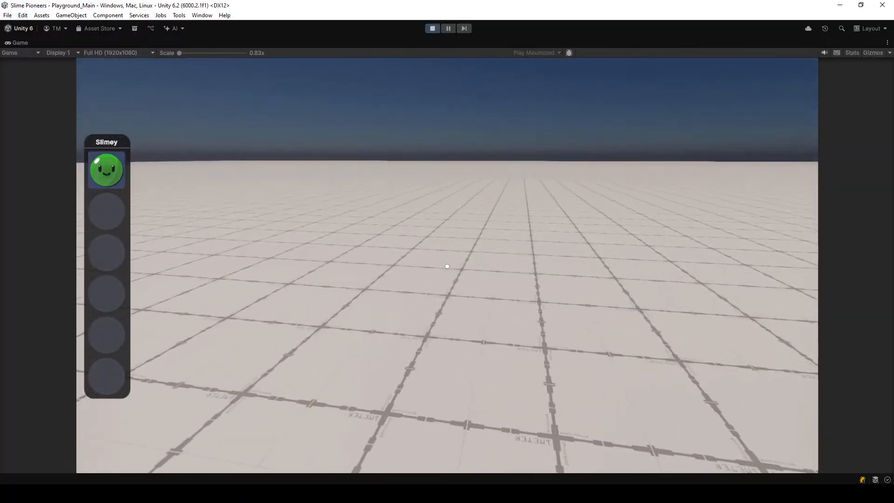
{"action": "key", "text": "w"}
{"action": "key", "text": "space"}
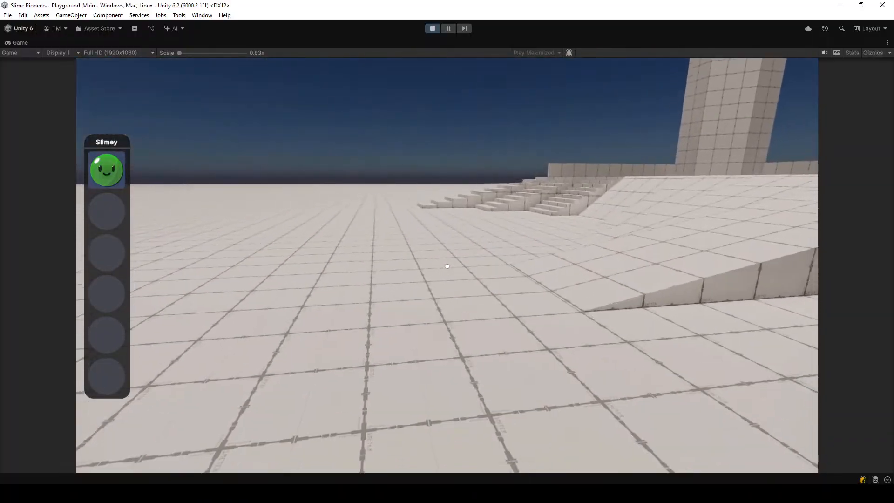
Test the arm animations with more forward jumps near the stairs and ramps, and stop play mode
{"action": "key", "text": "w"}
{"action": "key", "text": "space"}
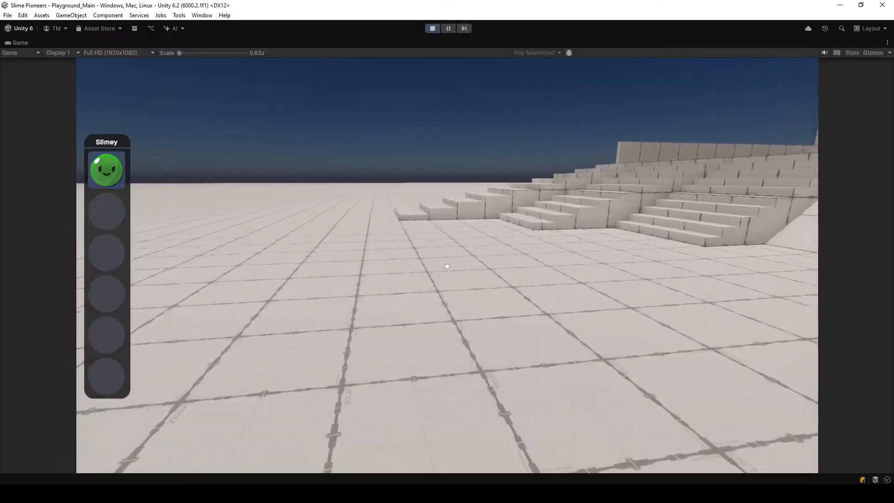
{"action": "key", "text": "w"}
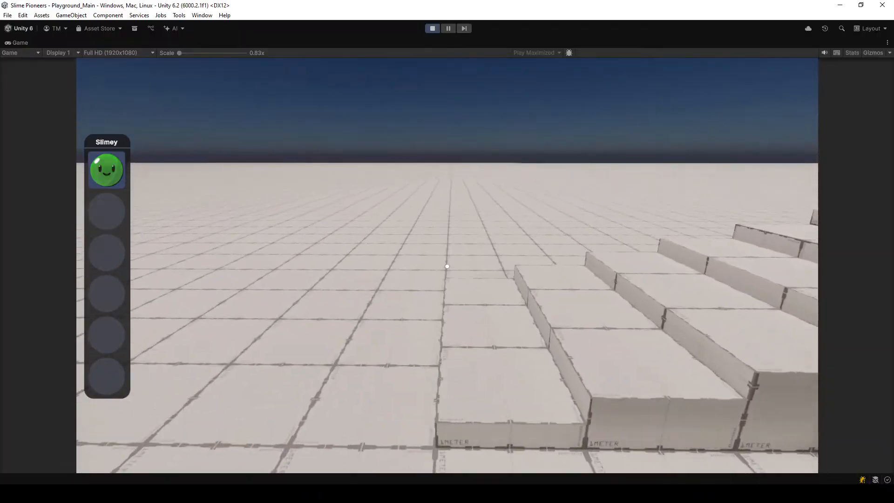
{"action": "key", "text": "space"}
{"action": "key", "text": "w"}
{"action": "key", "text": "space"}
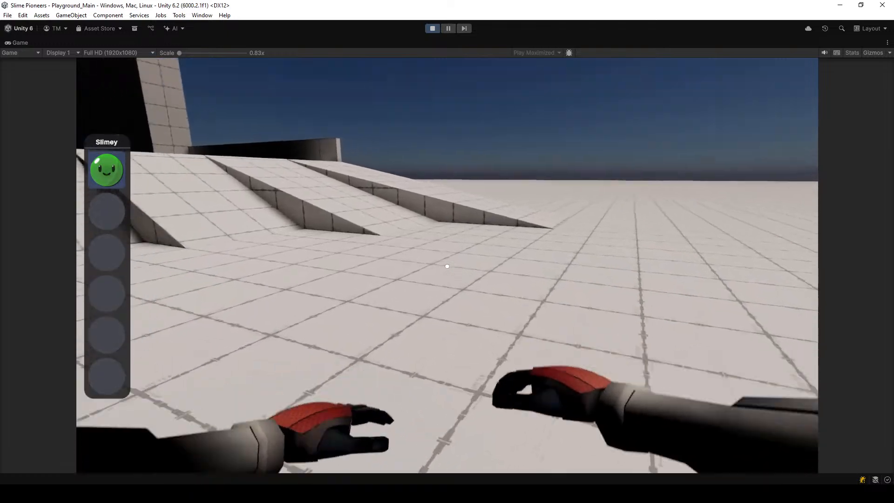
{"action": "key", "text": "Escape"}
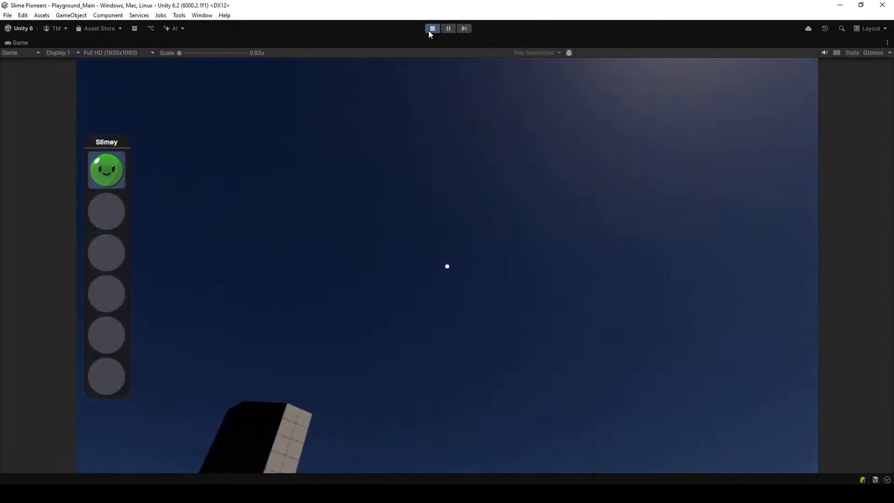
{"action": "left_click", "coordinate": [430, 29]}
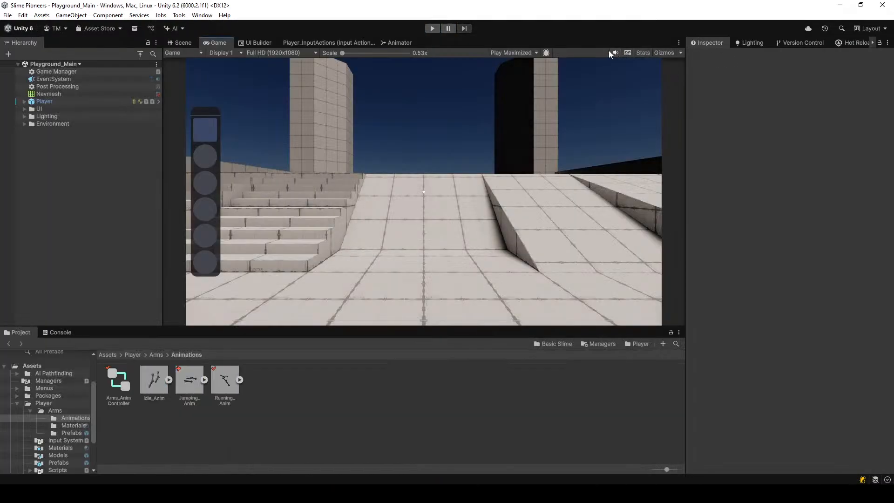
Start the game with Play Unfocused and undock the Game view, leaving the Scene view showing in the main editor window
{"action": "left_click", "coordinate": [183, 43]}
{"action": "left_click_drag", "start_coordinate": [183, 43], "coordinate": [0, 43]}
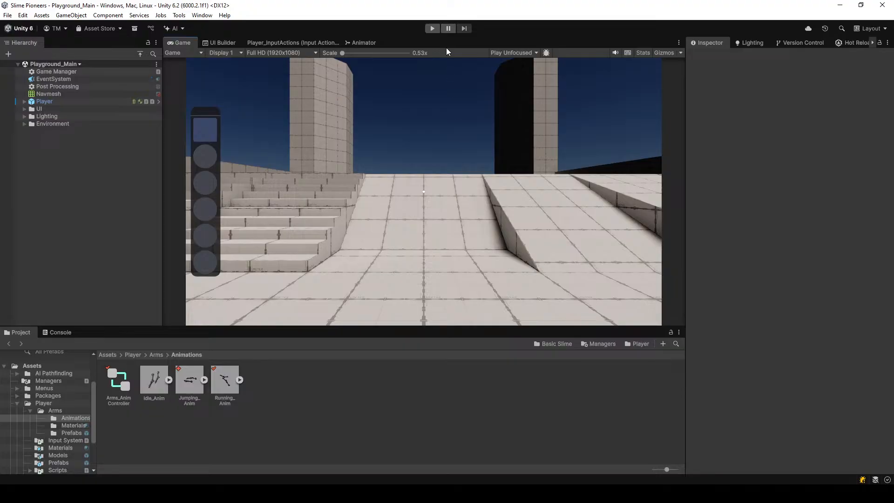
{"action": "left_click", "coordinate": [432, 28]}
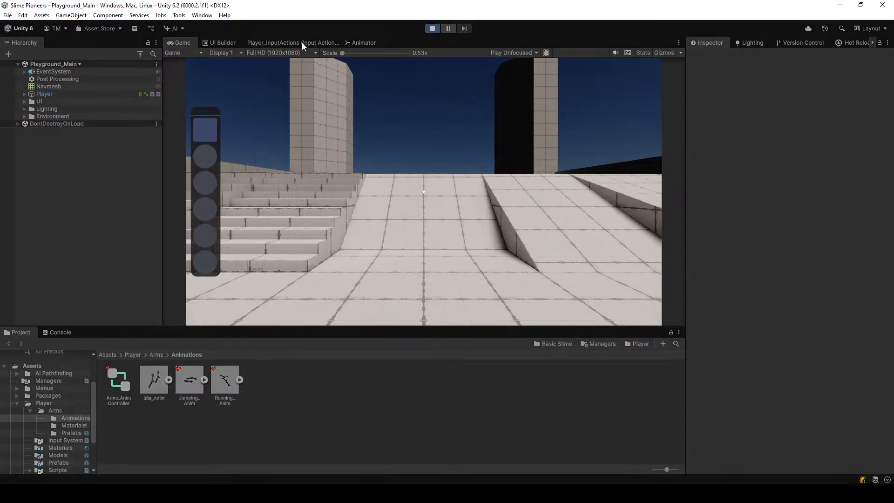
{"action": "left_click_drag", "start_coordinate": [183, 41], "coordinate": [0, 144]}
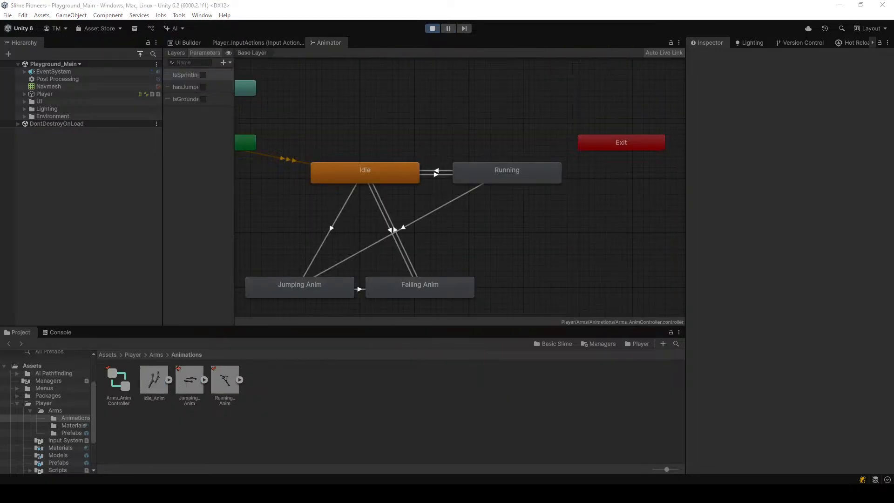
{"action": "left_click", "coordinate": [176, 42]}
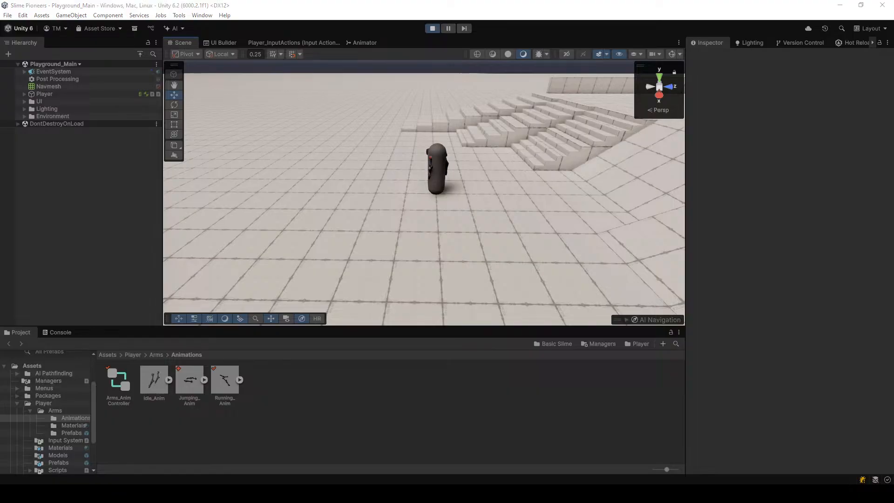
Walk and jump the player around the floor while watching its body and arms in the Scene view
{"action": "key", "text": "w"}
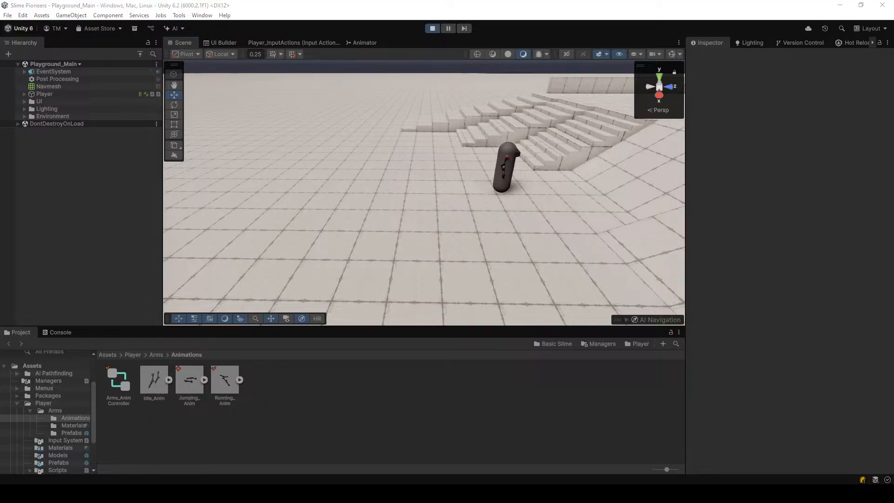
{"action": "key", "text": "w"}
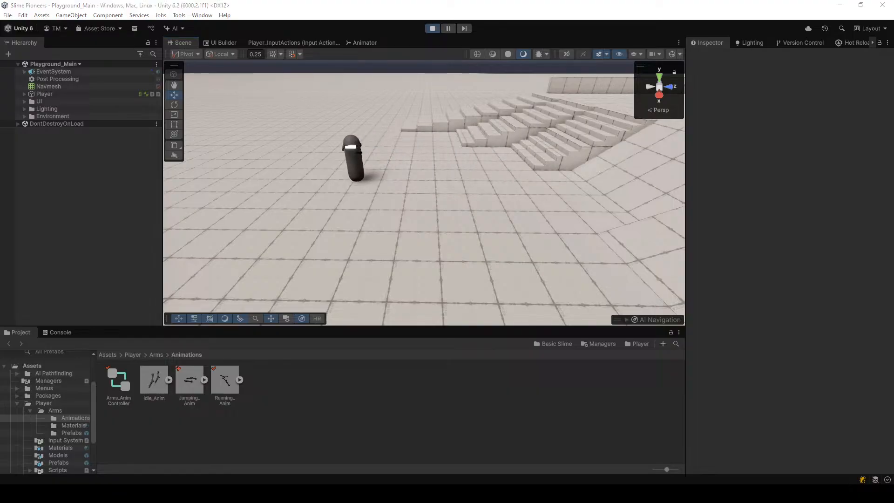
{"action": "key", "text": "w"}
{"action": "key", "text": "space"}
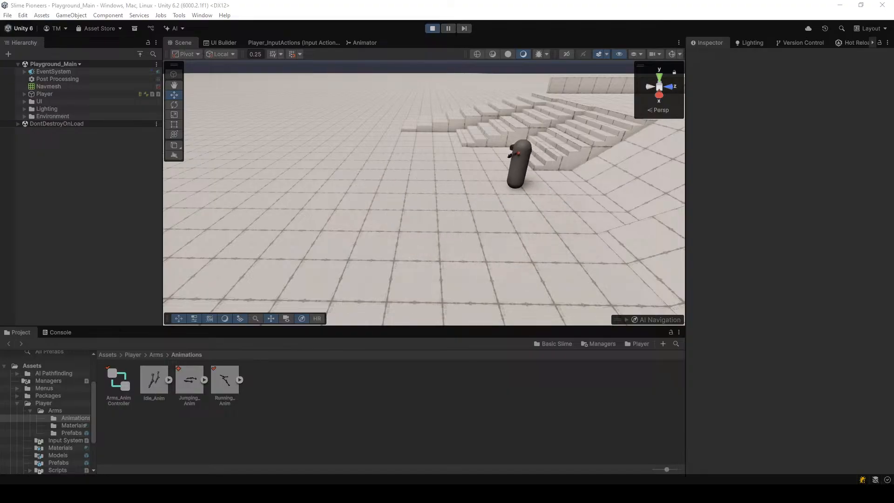
{"action": "key", "text": "space"}
{"action": "key", "text": "w"}
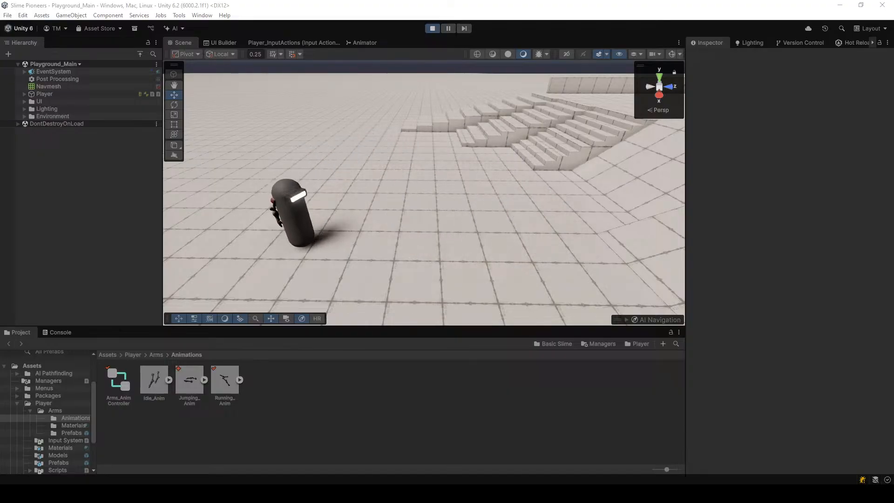
{"action": "key", "text": "w"}
{"action": "key", "text": "space"}
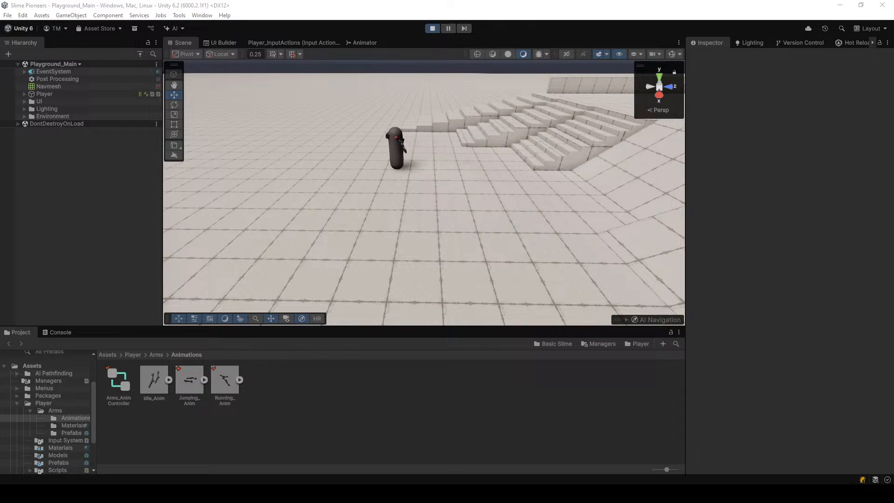
Make repeated forward and standing jumps to examine the arm poses from outside in the Scene view, and stop play mode
{"action": "key", "text": "space"}
{"action": "key", "text": "w"}
{"action": "key", "text": "space"}
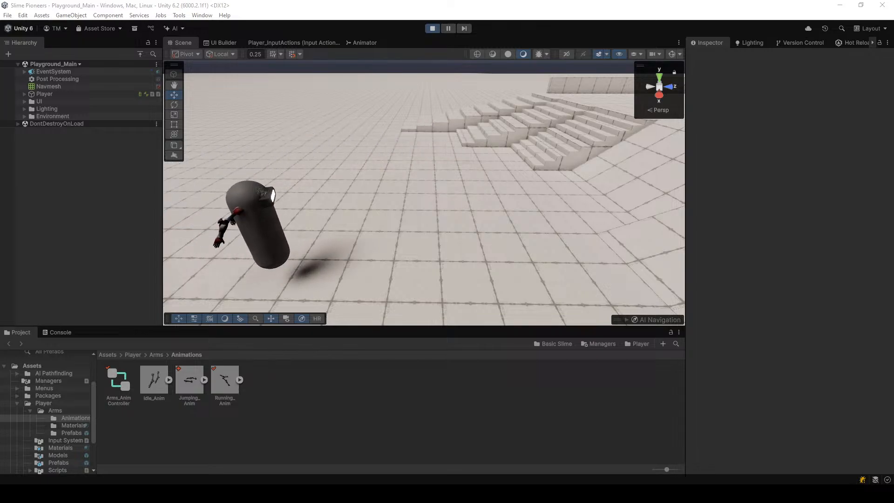
{"action": "key", "text": "space"}
{"action": "key", "text": "w"}
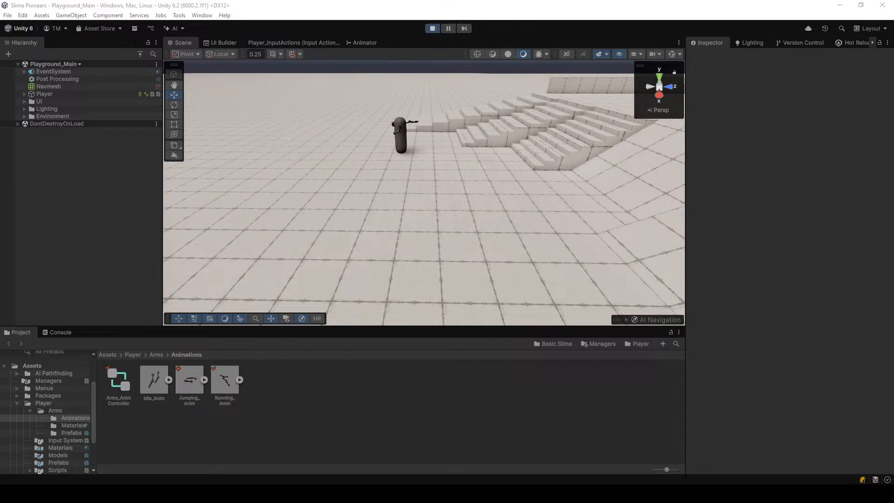
{"action": "key", "text": "w"}
{"action": "key", "text": "space"}
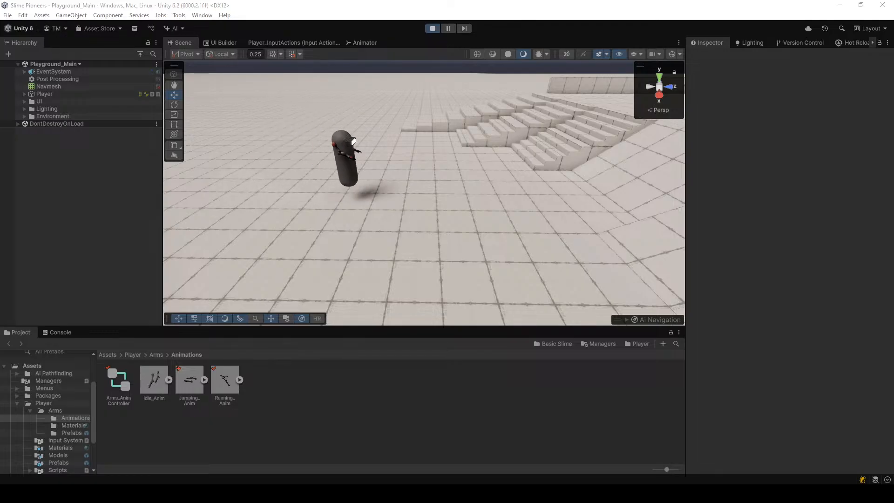
{"action": "key", "text": "w"}
{"action": "key", "text": "space"}
{"action": "key", "text": "space"}
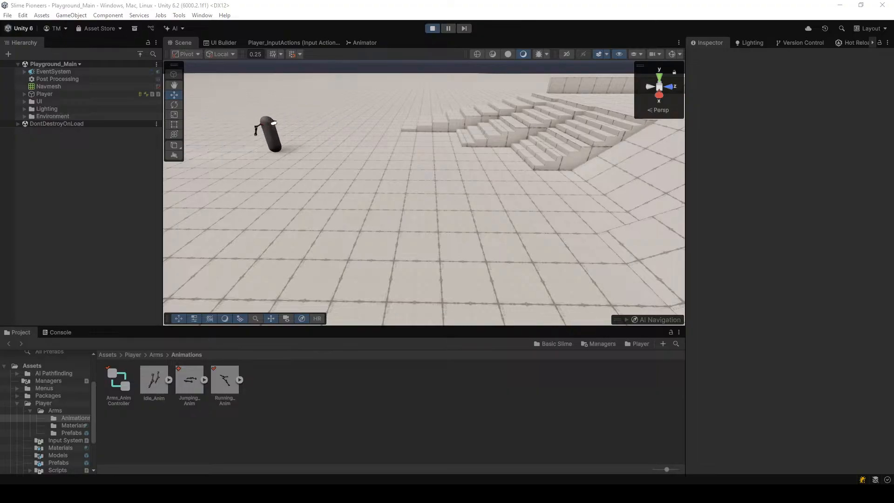
{"action": "key", "text": "space"}
{"action": "key", "text": "space"}
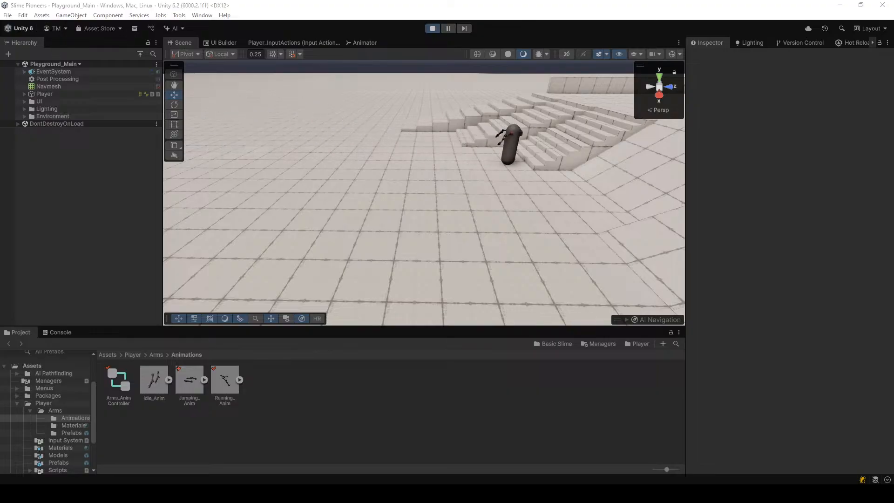
{"action": "left_click", "coordinate": [435, 27]}
Inspect the Idle and Jumping Anim states and their transitions in the Animator
{"action": "left_click", "coordinate": [376, 42]}
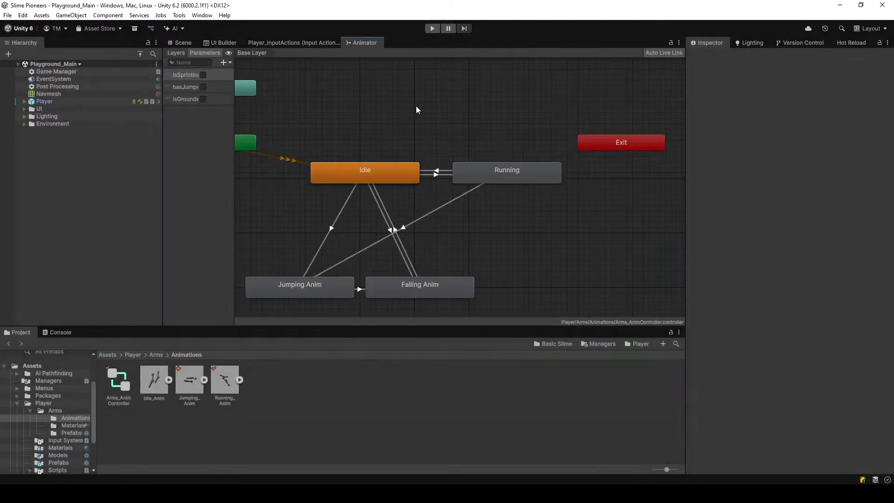
{"action": "left_click", "coordinate": [426, 166]}
{"action": "left_click", "coordinate": [427, 161]}
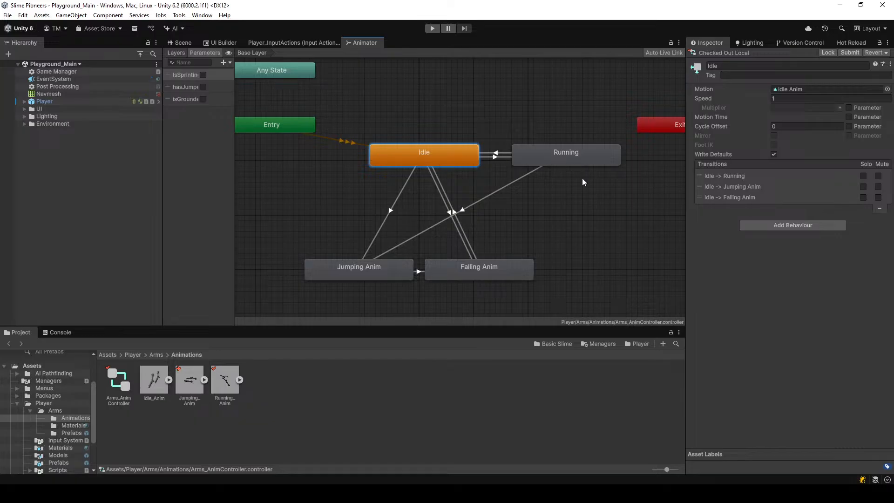
{"action": "left_click", "coordinate": [325, 263]}
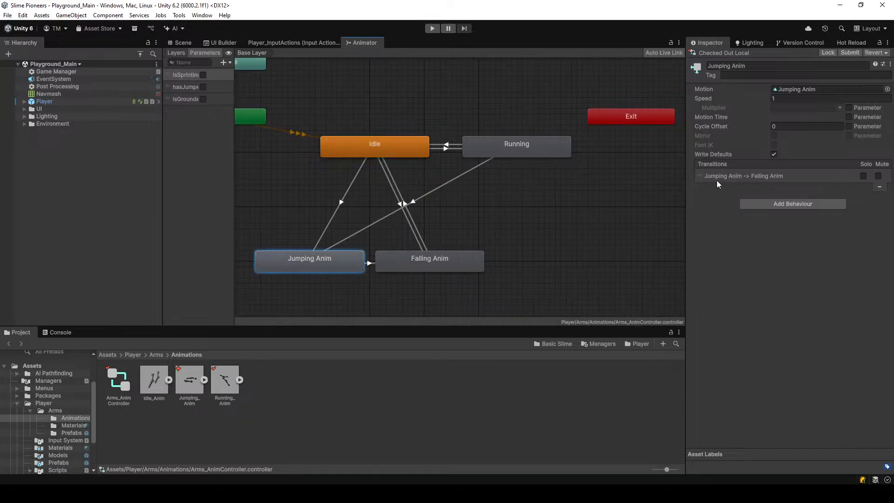
Preview the Jumping Anim and Falling Anim clips inside the Jumping_Anim asset, and collapse the asset
{"action": "left_click", "coordinate": [802, 89]}
{"action": "left_click", "coordinate": [260, 390]}
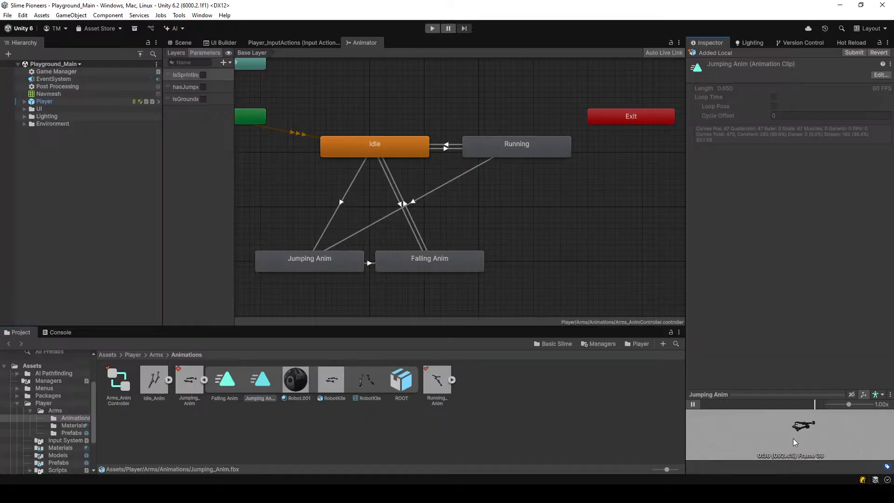
{"action": "left_click", "coordinate": [224, 382]}
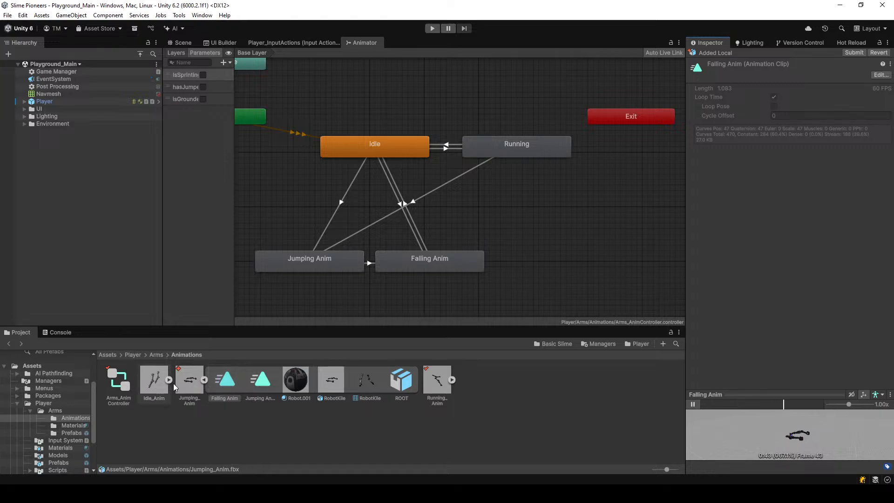
{"action": "left_click", "coordinate": [204, 380]}
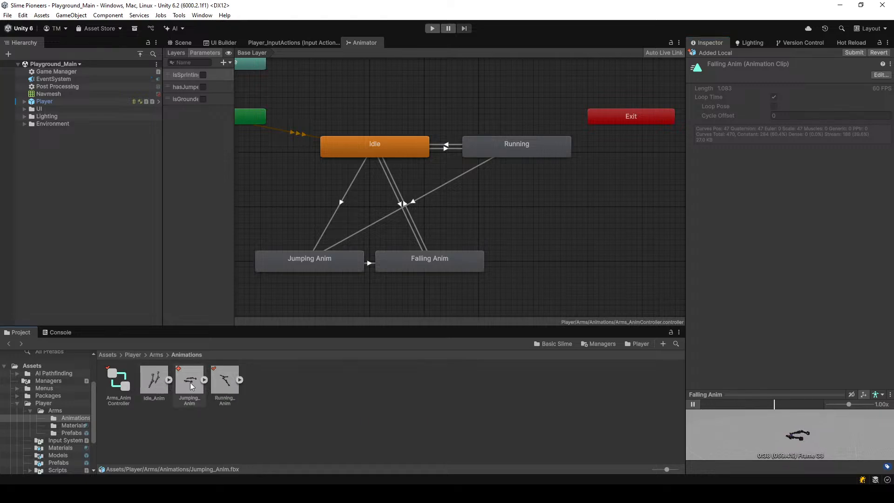
Preview the Running Anim and Idle Anim clips inside the Running_Anim and Idle_Anim assets
{"action": "left_click", "coordinate": [239, 379]}
{"action": "left_click", "coordinate": [403, 383]}
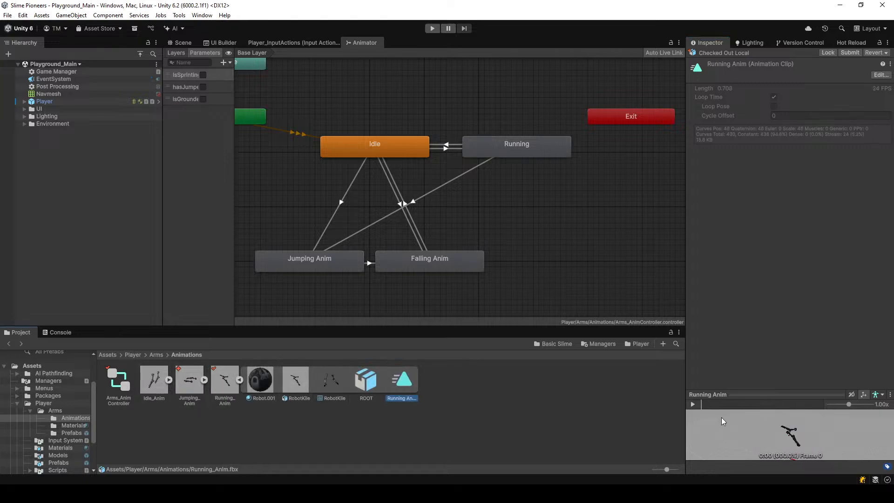
{"action": "left_click", "coordinate": [701, 403]}
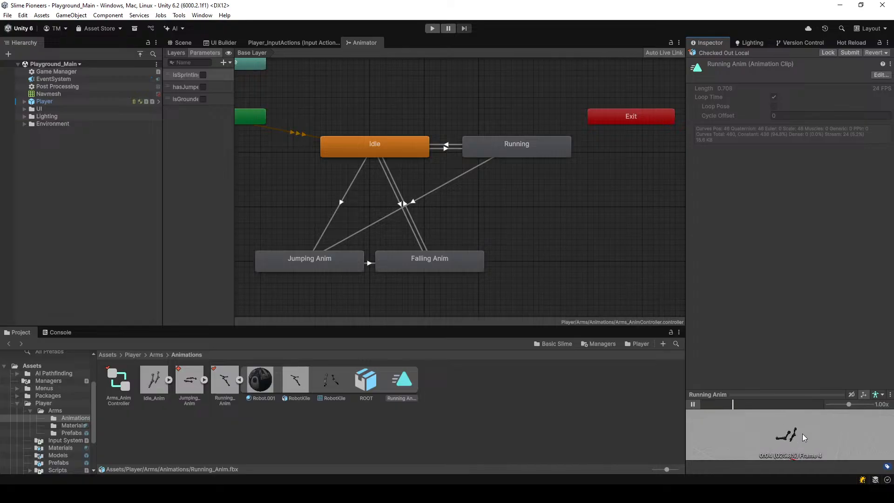
{"action": "left_click", "coordinate": [170, 380]}
{"action": "left_click", "coordinate": [195, 382]}
{"action": "left_click", "coordinate": [694, 404]}
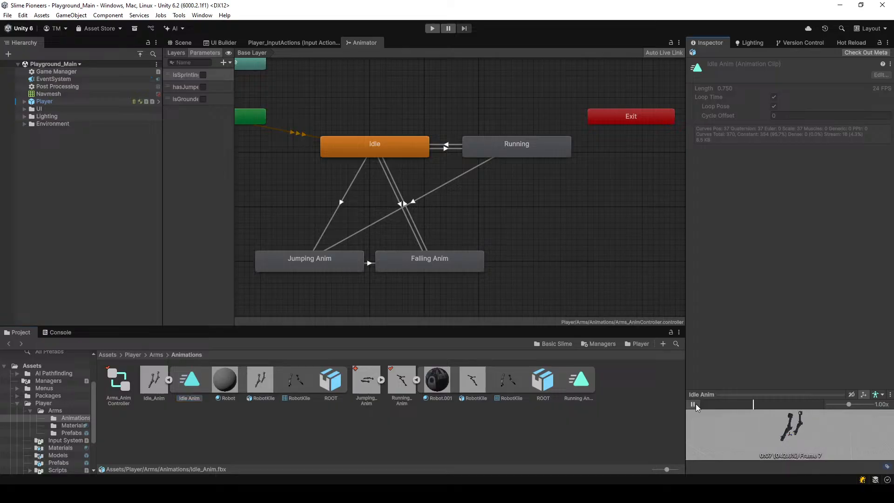
{"action": "left_click", "coordinate": [571, 380]}
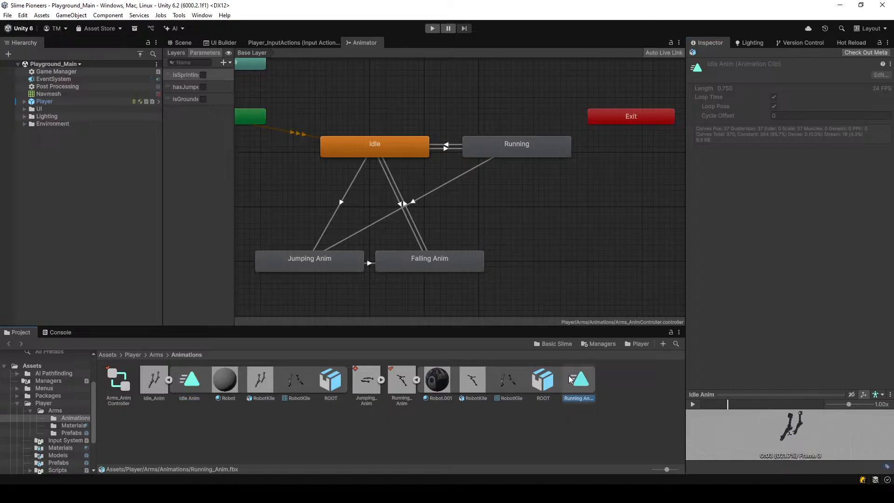
Inspect the Running state and scrub through the preview of its transition to Jumping Anim
{"action": "left_click", "coordinate": [518, 150]}
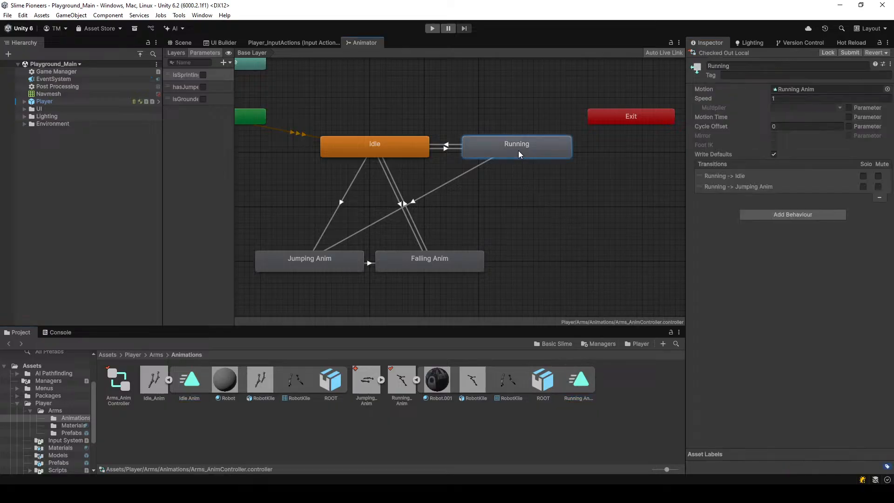
{"action": "left_click", "coordinate": [473, 168]}
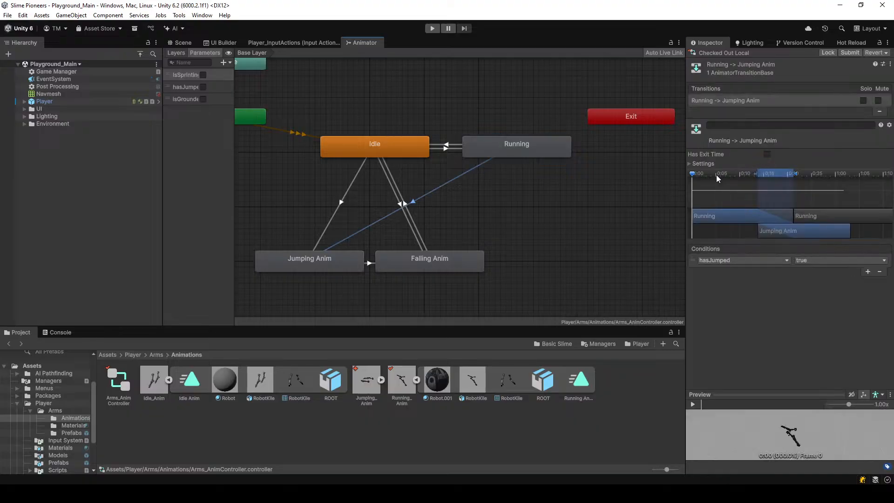
{"action": "left_click_drag", "start_coordinate": [717, 175], "coordinate": [843, 190]}
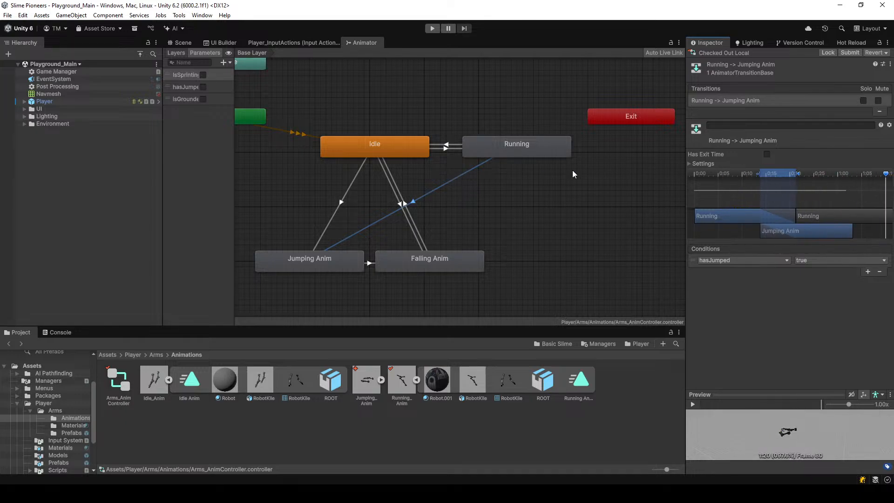
{"action": "left_click", "coordinate": [524, 154]}
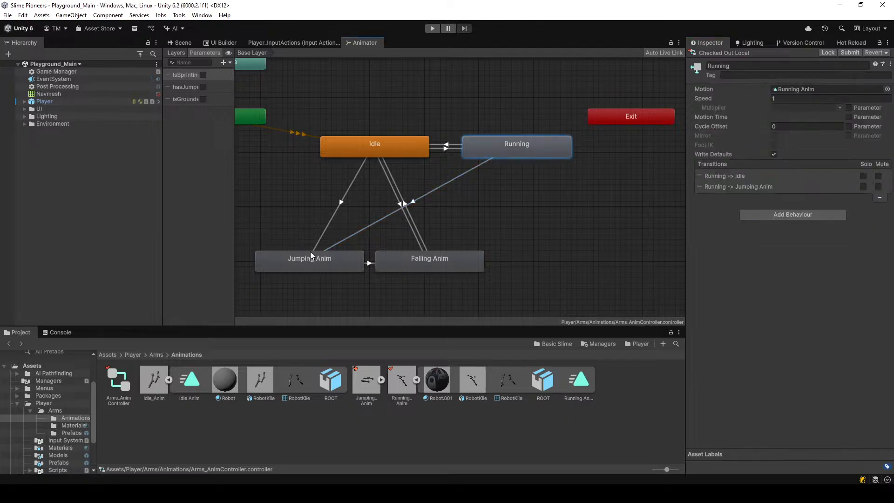
Inspect the Jumping Anim state and the Idle to Jumping Anim, Idle to Falling Anim and Falling Anim to Idle transitions
{"action": "left_click", "coordinate": [317, 265]}
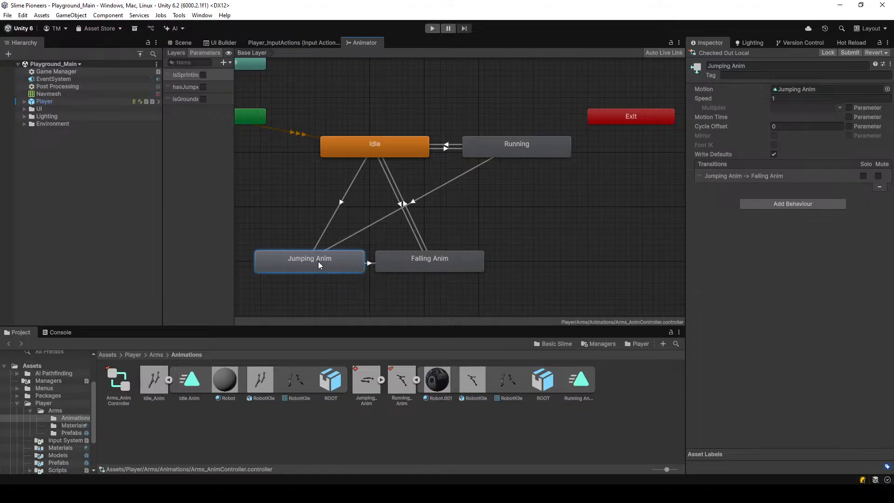
{"action": "left_click", "coordinate": [369, 225]}
{"action": "left_click", "coordinate": [334, 218]}
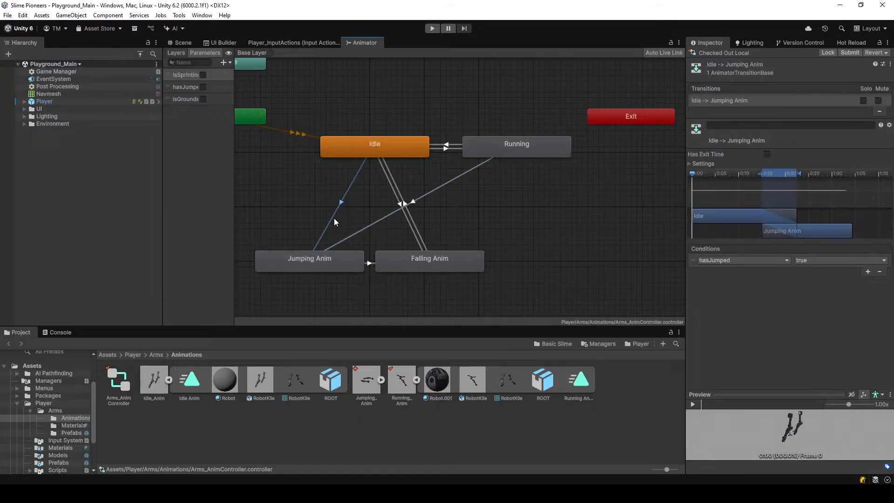
{"action": "left_click", "coordinate": [369, 259]}
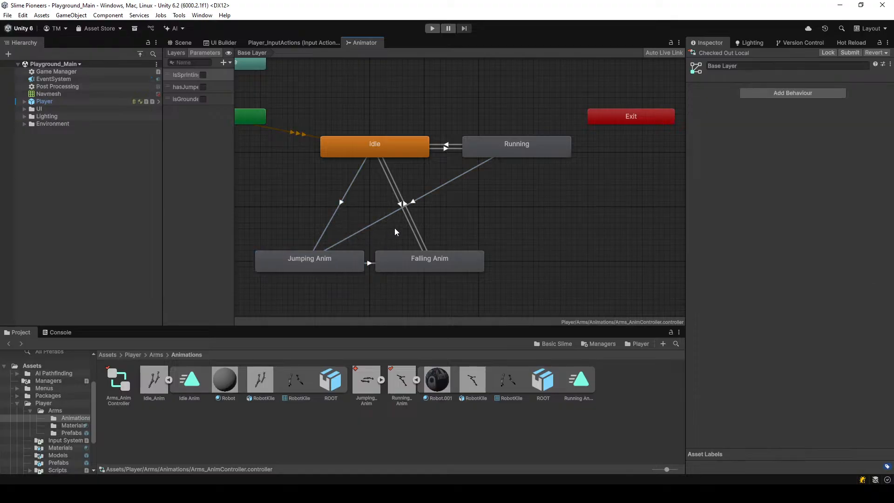
{"action": "left_click", "coordinate": [406, 222]}
{"action": "left_click", "coordinate": [417, 228]}
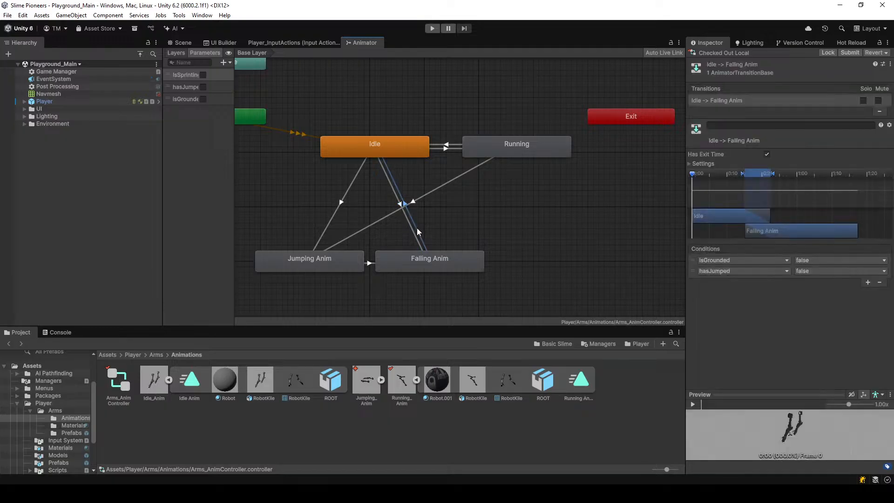
{"action": "left_click", "coordinate": [411, 232]}
{"action": "left_click", "coordinate": [420, 231]}
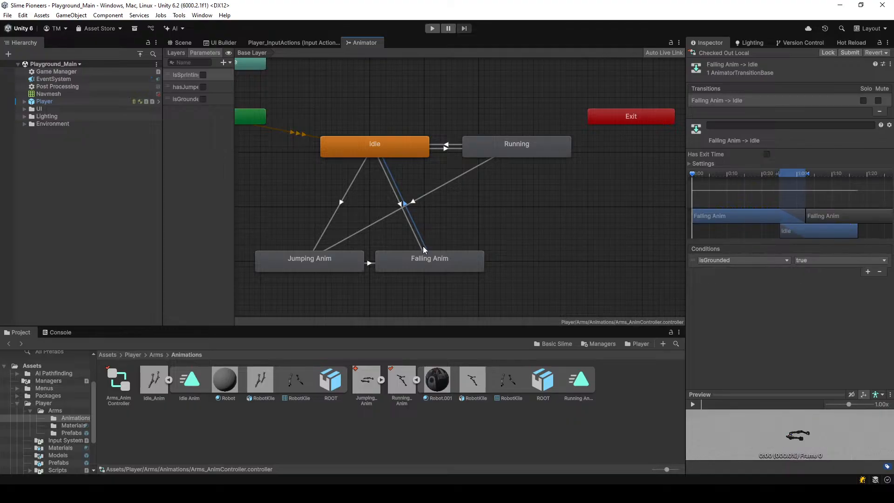
{"action": "scroll", "coordinate": [306, 180], "scroll_direction": "down", "scroll_amount": 5}
{"action": "scroll", "coordinate": [338, 193], "scroll_direction": "up", "scroll_amount": 4}
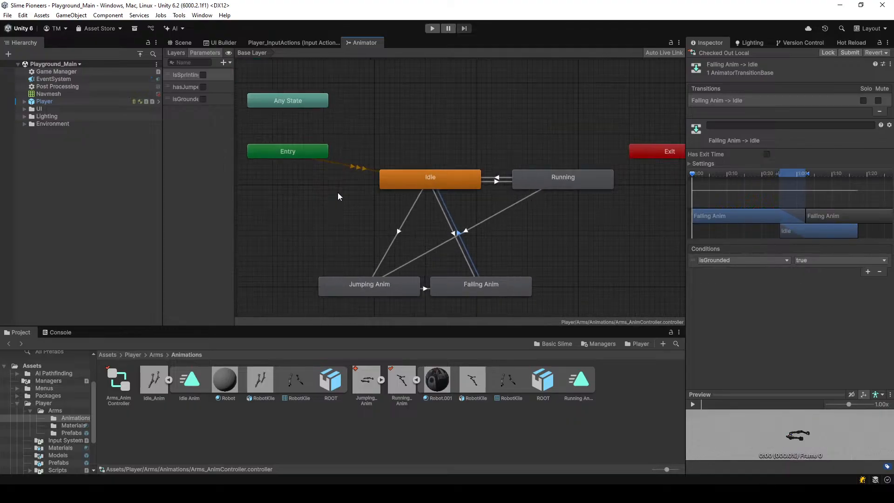
{"action": "middle_click_drag", "start_coordinate": [338, 193], "coordinate": [381, 217]}
{"action": "scroll", "coordinate": [381, 215], "scroll_direction": "down", "scroll_amount": 3}
Switch to the Game view and collapse the Running_Anim and Idle_Anim assets in the Animations folder
{"action": "left_click", "coordinate": [188, 43]}
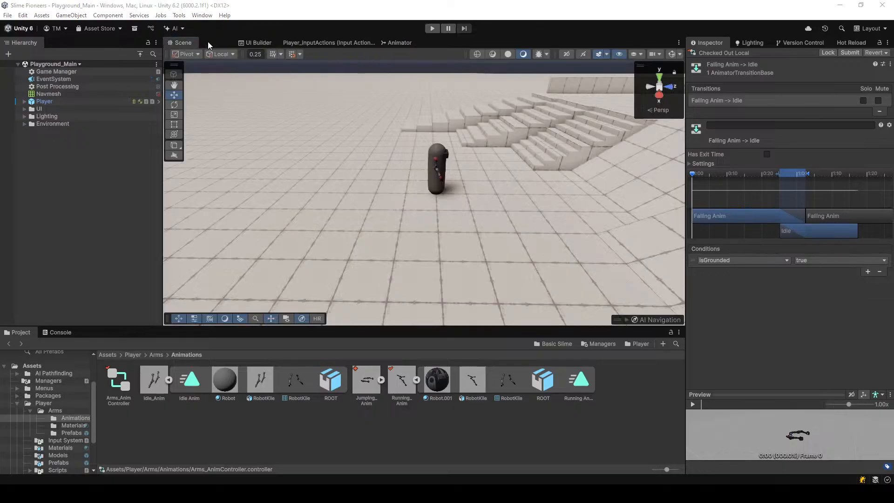
{"action": "left_click", "coordinate": [208, 43]}
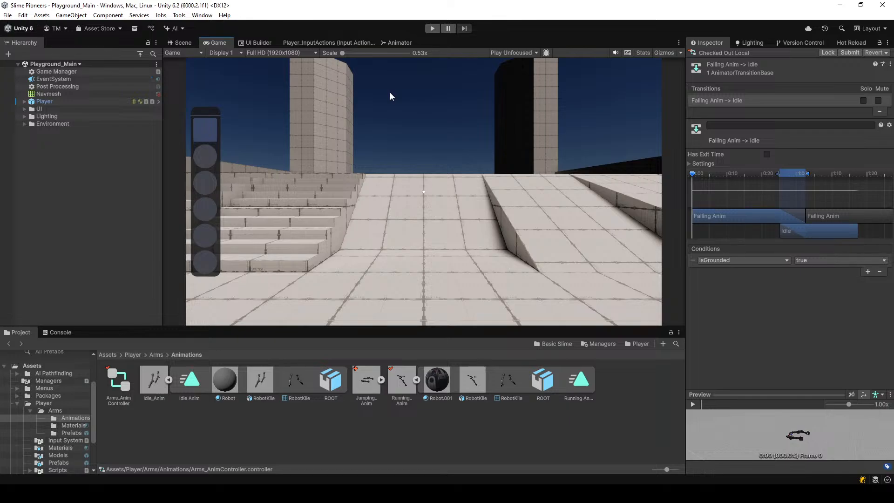
{"action": "left_click", "coordinate": [417, 379]}
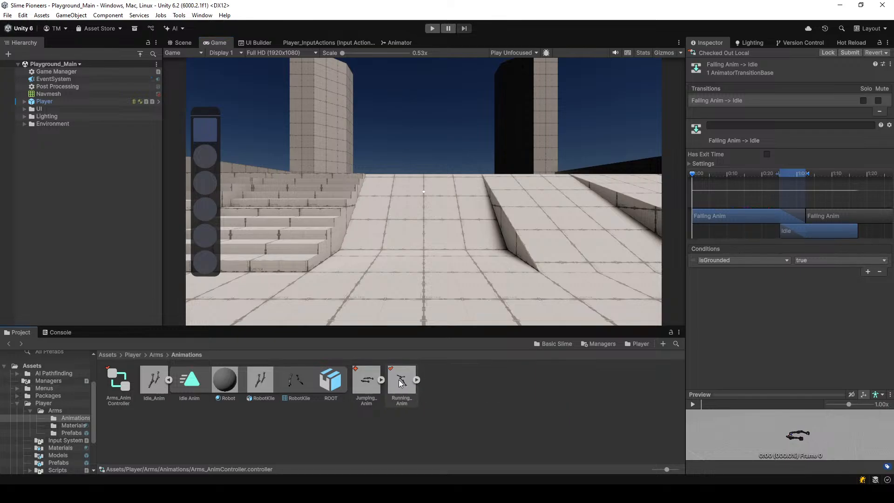
{"action": "left_click", "coordinate": [169, 380]}
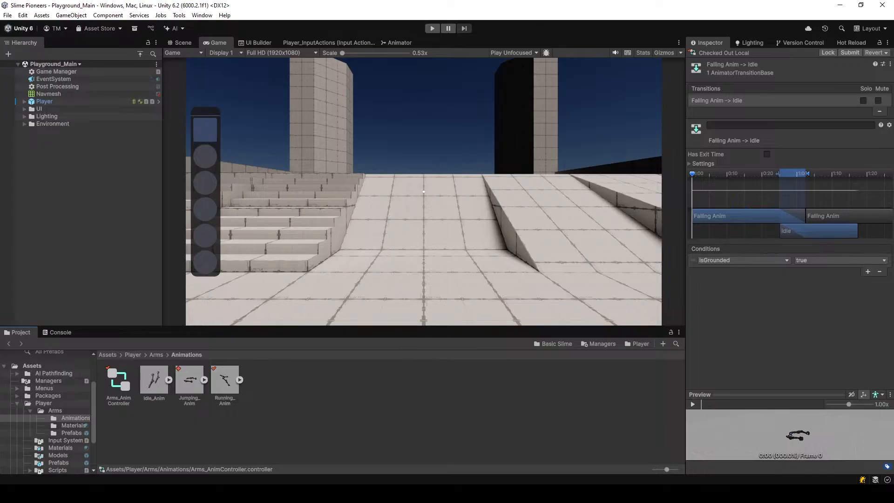
Rename the Arms_AnimController asset as PlaceholderArms_AnimController
{"action": "left_click", "coordinate": [123, 403]}
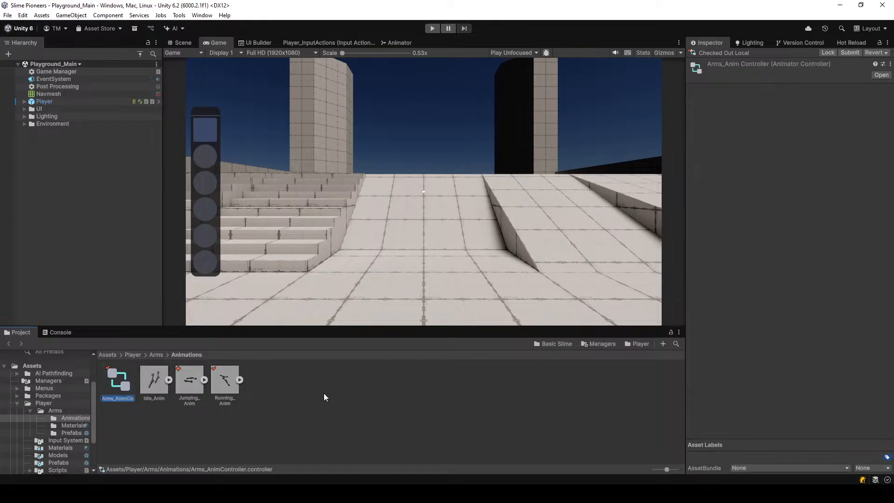
{"action": "key", "text": "Home"}
{"action": "type", "text": "Player"}
{"action": "type", "text": "older"}
{"action": "key", "text": "Return"}
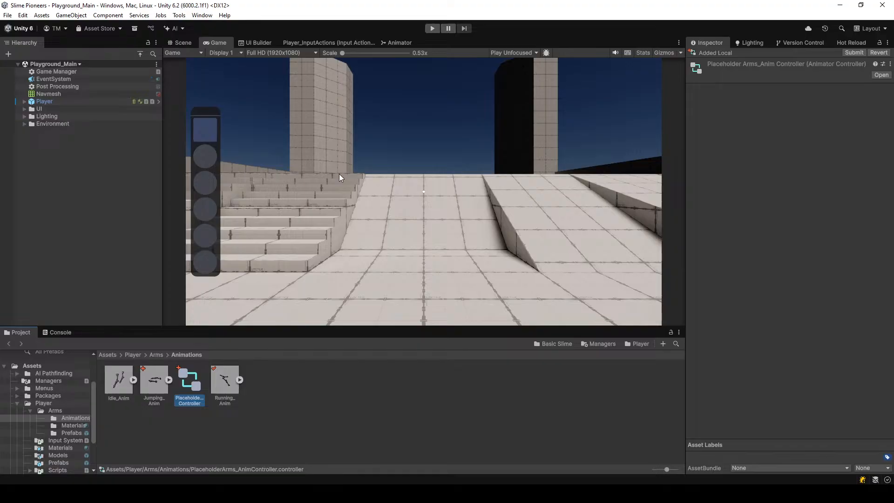
Start play mode and test throwing the slime and picking it up again twice on the open floor
{"action": "left_click", "coordinate": [432, 28]}
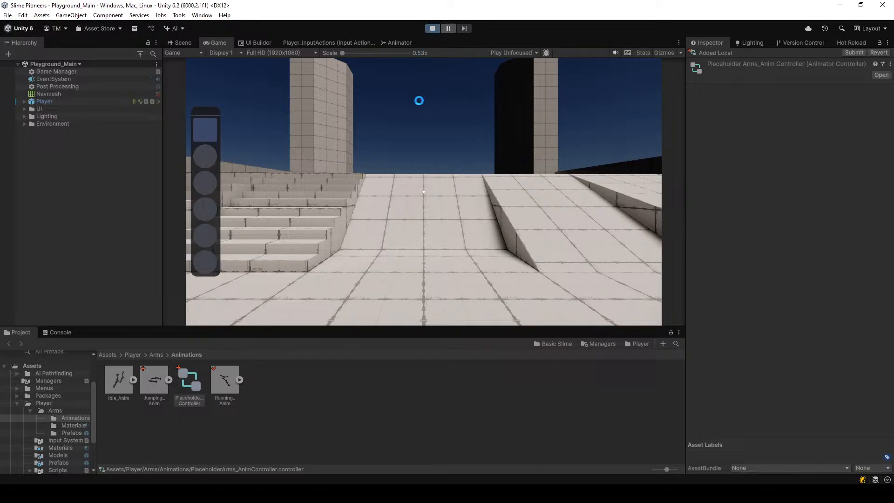
{"action": "left_click", "coordinate": [414, 142]}
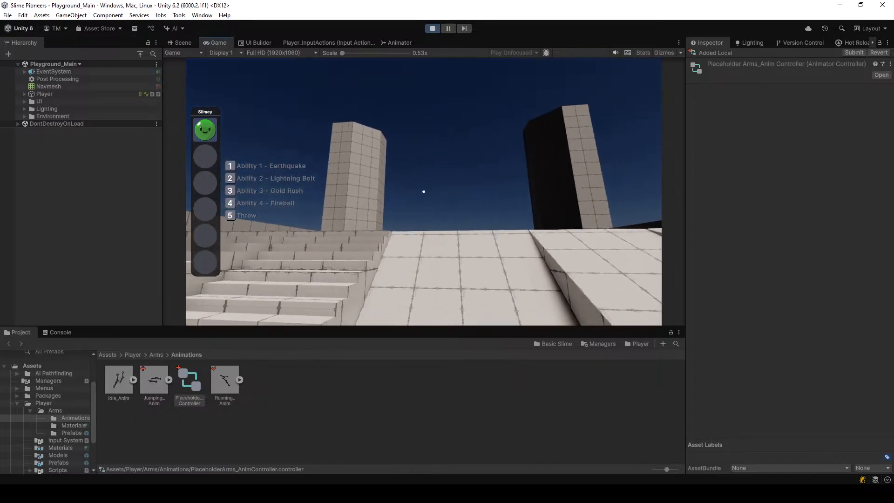
{"action": "key", "text": "s"}
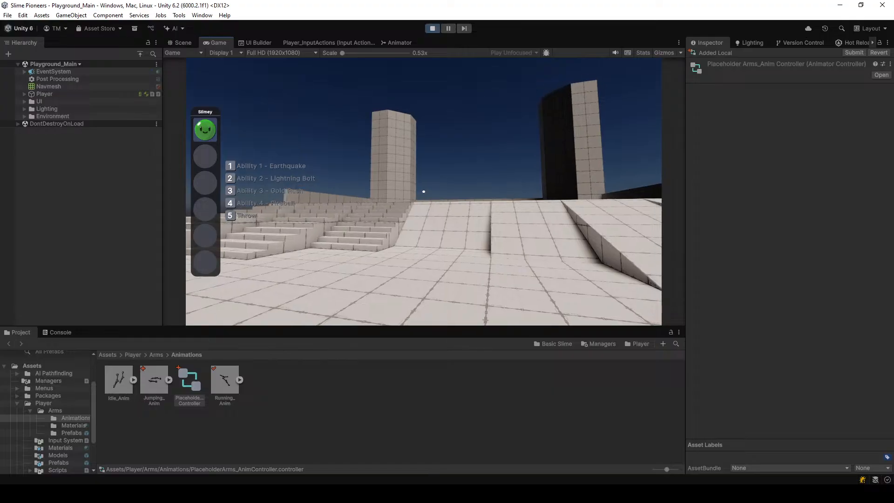
{"action": "key", "text": "5"}
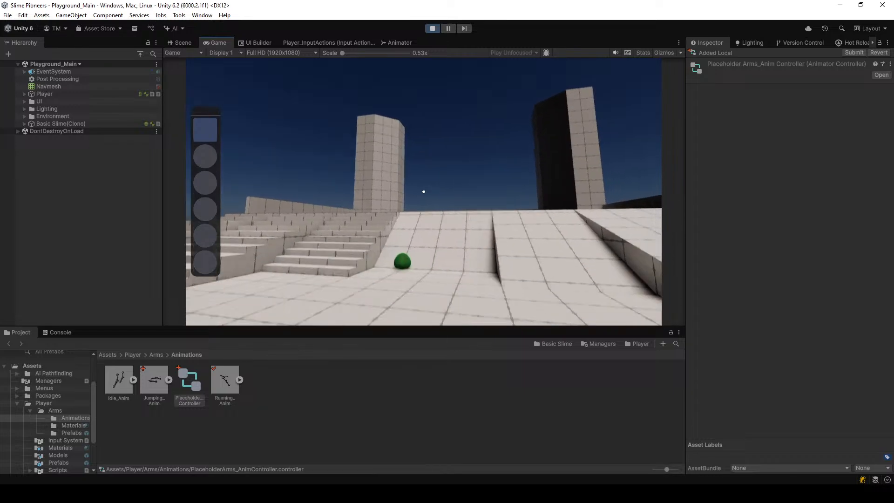
{"action": "key", "text": "w"}
{"action": "key", "text": "e"}
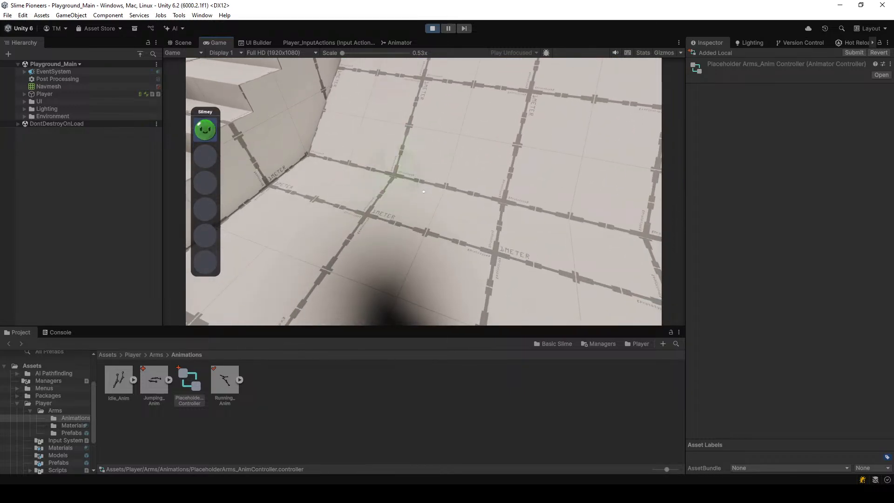
{"action": "key", "text": "5"}
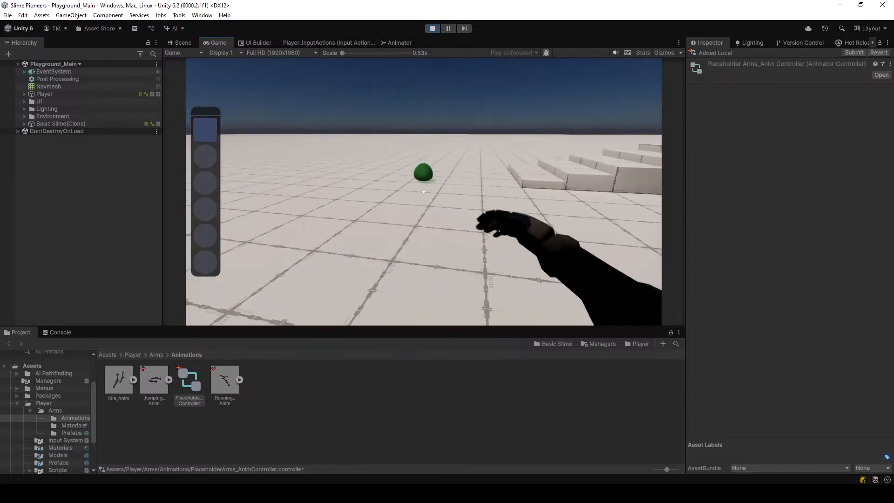
{"action": "key", "text": "w"}
{"action": "key", "text": "e"}
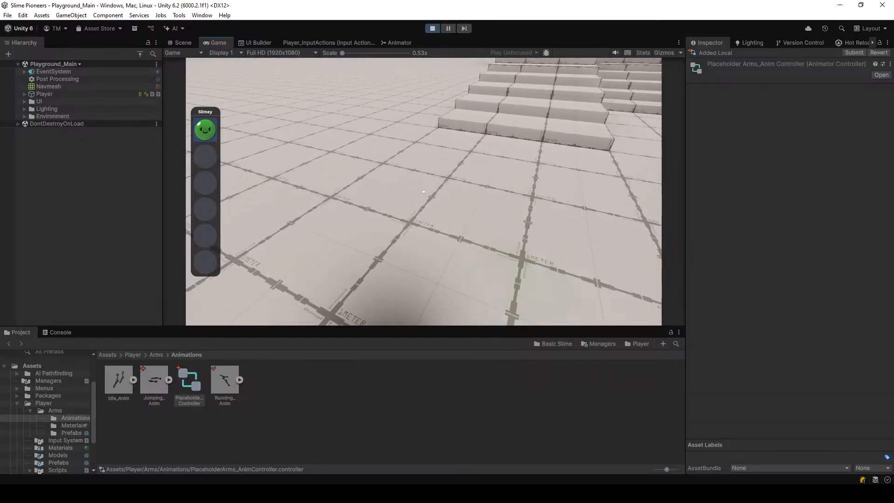
Bring up the slime's ability list and walk the player up the stairs onto the raised platform
{"action": "key", "text": "w"}
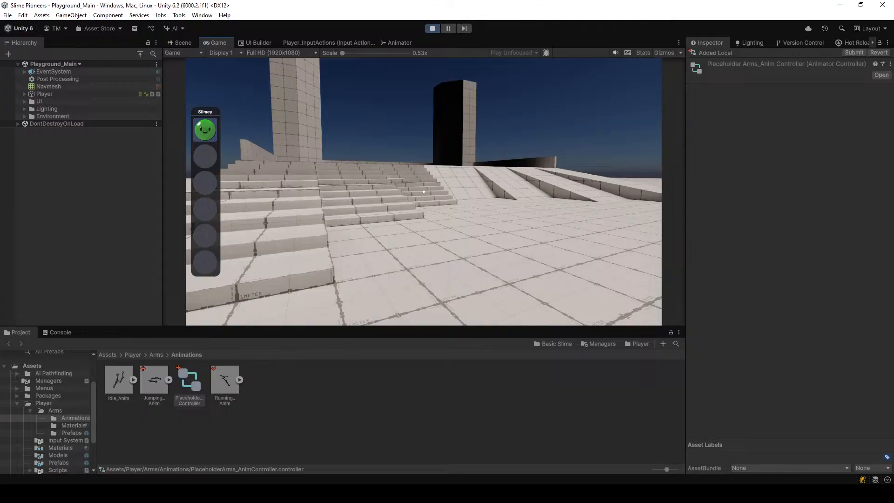
{"action": "key", "text": "Tab"}
{"action": "key", "text": "w"}
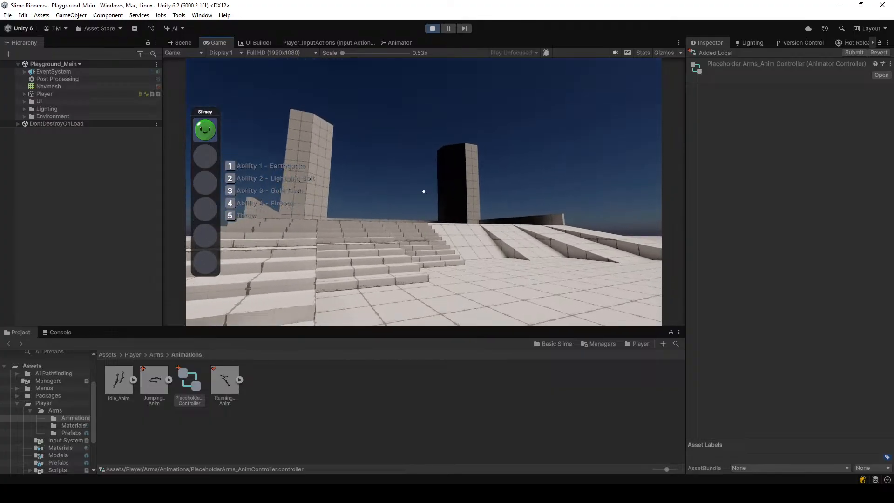
{"action": "key", "text": "w"}
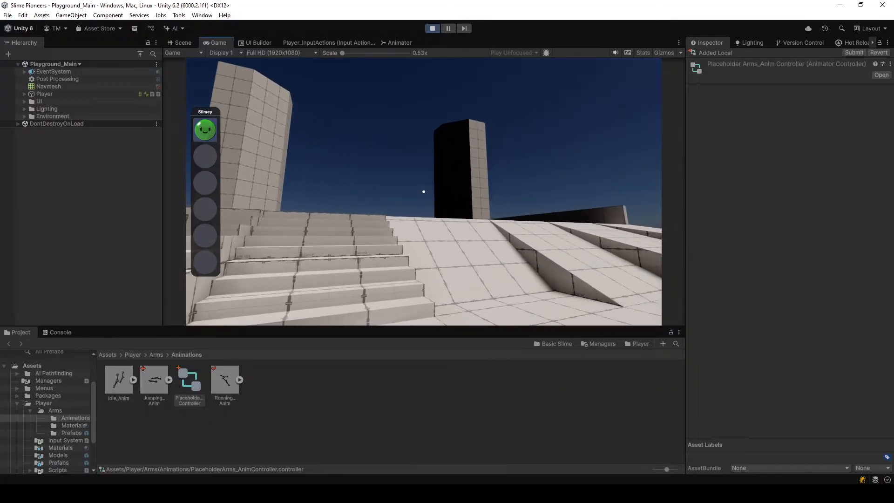
{"action": "key", "text": "w"}
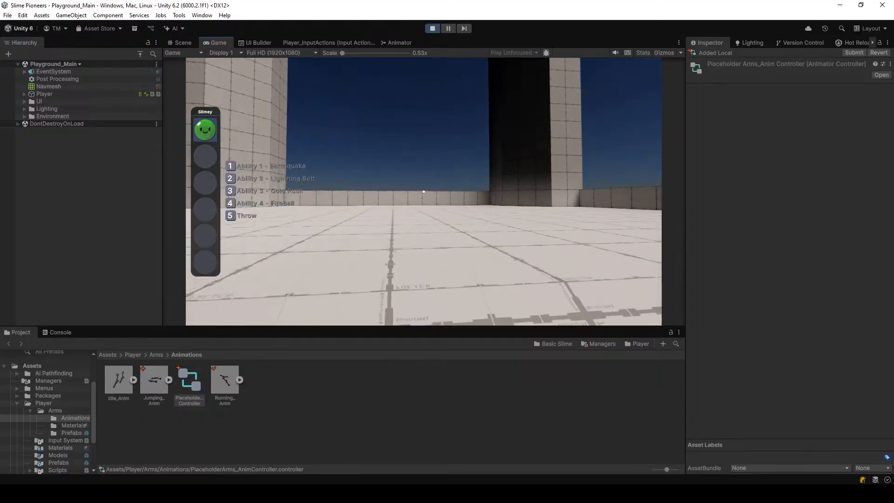
Test moving and jumping around the raised platform while the slime's ability list is displayed
{"action": "key", "text": "Tab"}
{"action": "scroll", "coordinate": [424, 192], "scroll_direction": "up", "scroll_amount": 1}
{"action": "key", "text": "w"}
{"action": "key", "text": "space"}
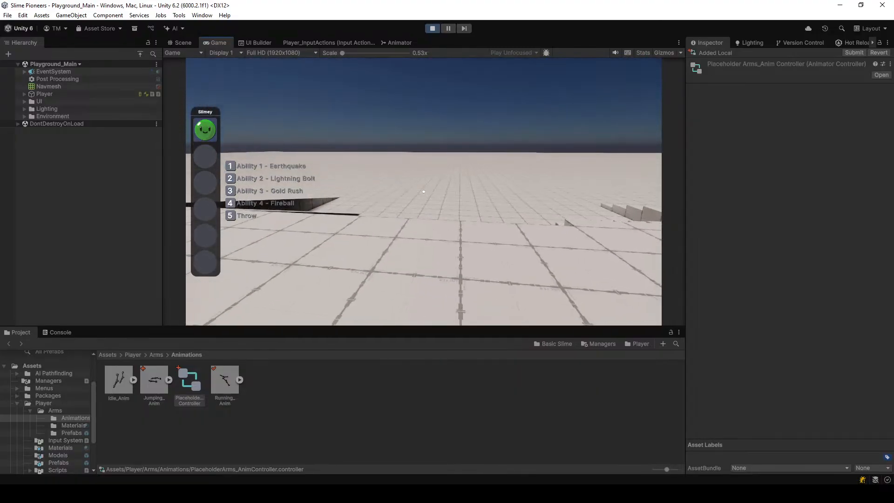
{"action": "key", "text": "Tab"}
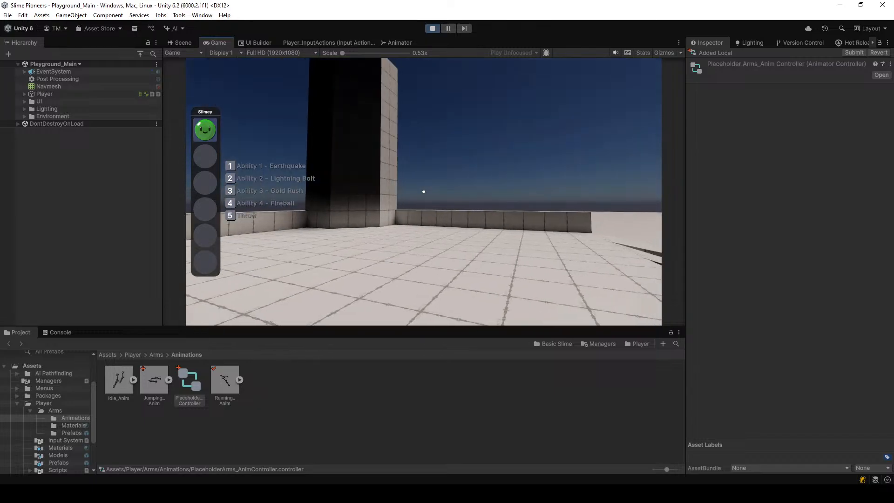
{"action": "scroll", "coordinate": [424, 191], "scroll_direction": "up", "scroll_amount": 1}
{"action": "key", "text": "w"}
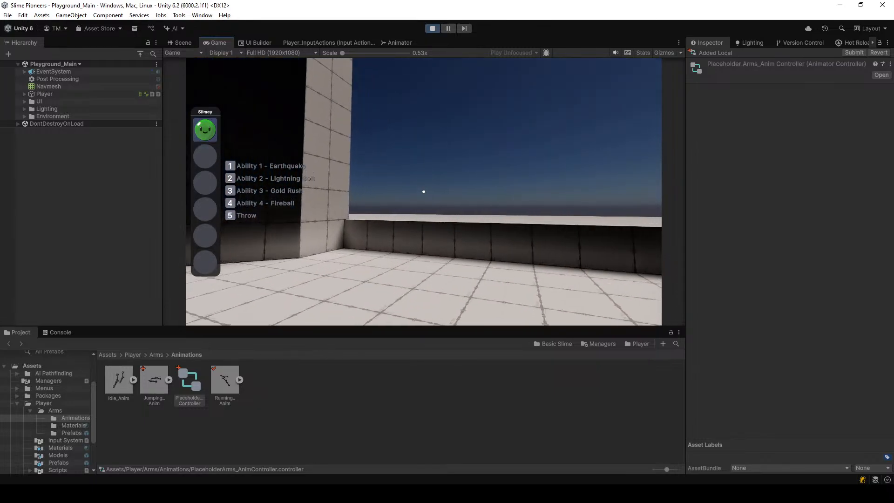
{"action": "key", "text": "w"}
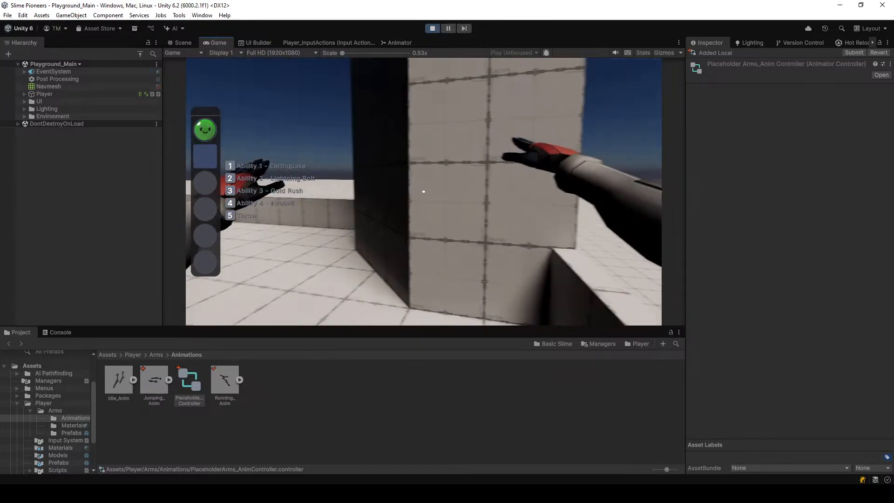
Cycle the inventory selection down through the empty slots and back to the slime while walking along the platform's low wall
{"action": "scroll", "coordinate": [424, 191], "scroll_direction": "down", "scroll_amount": 2}
{"action": "key", "text": "w"}
{"action": "scroll", "coordinate": [424, 192], "scroll_direction": "down", "scroll_amount": 1}
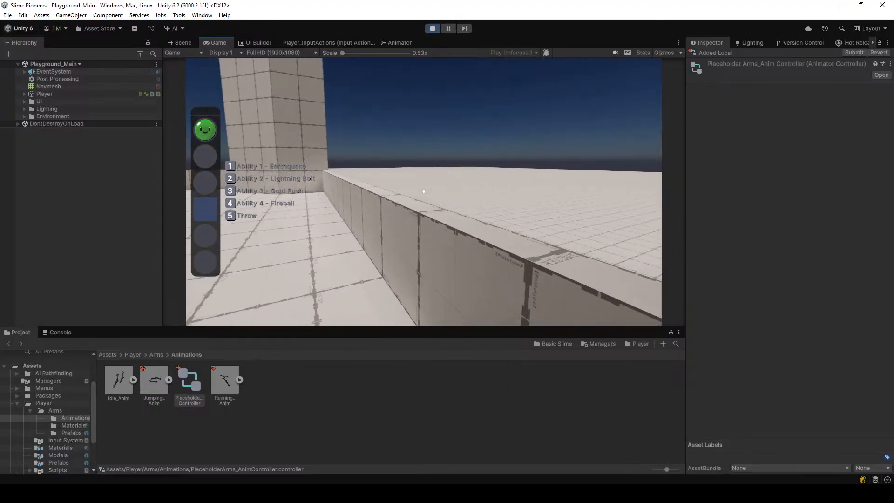
{"action": "scroll", "coordinate": [424, 191], "scroll_direction": "up", "scroll_amount": 3}
{"action": "key", "text": "w"}
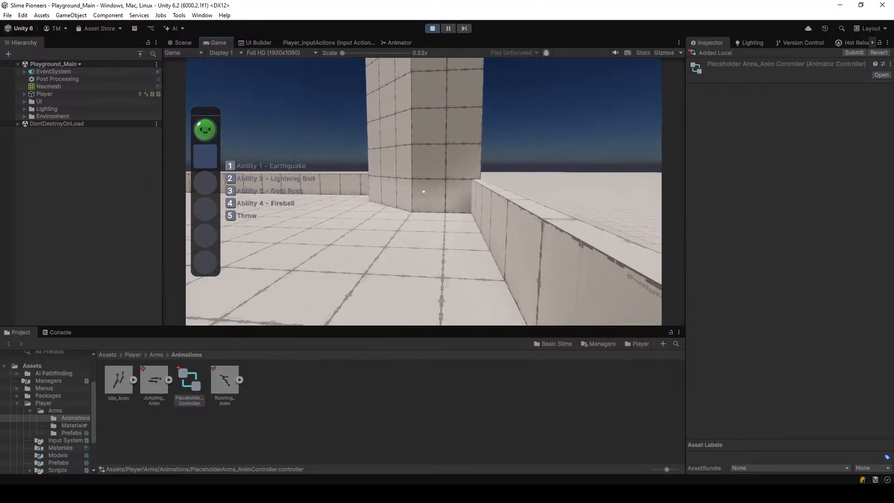
{"action": "key", "text": "s"}
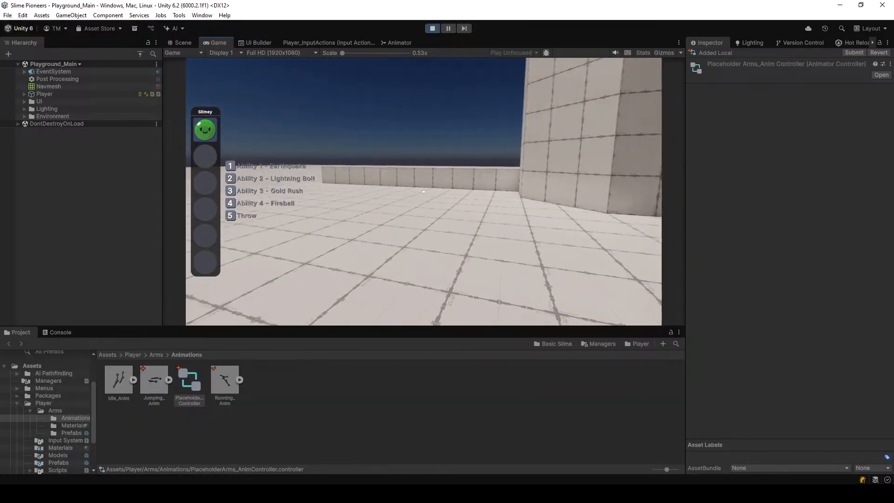
Throw the slime at the platform's pillar, pick it up again, and stop play mode
{"action": "left_click", "coordinate": [424, 191]}
{"action": "key", "text": "w"}
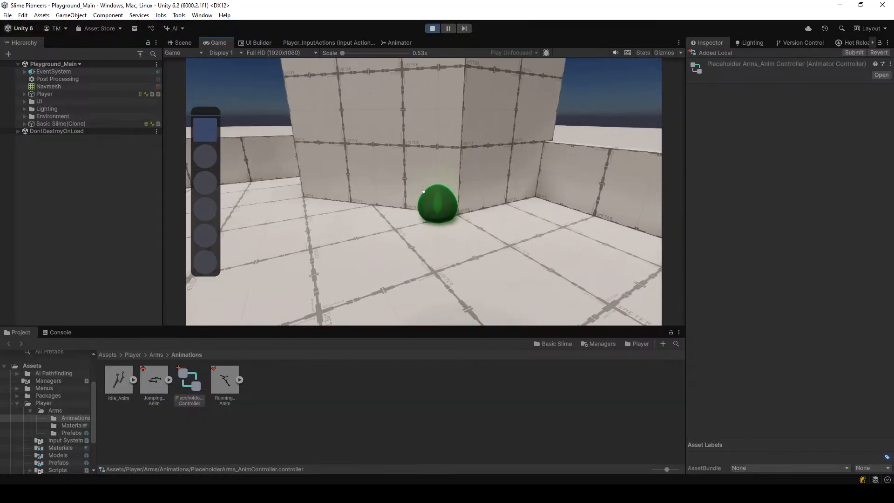
{"action": "key", "text": "e"}
{"action": "key", "text": "Escape"}
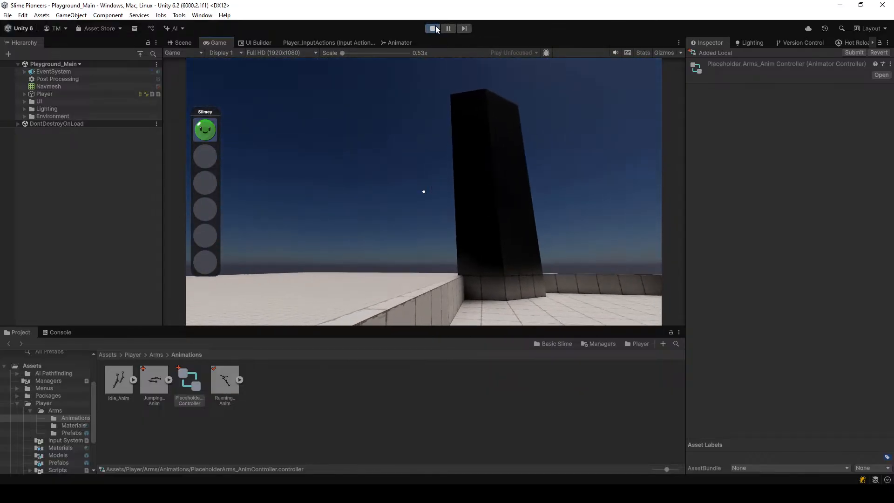
{"action": "left_click", "coordinate": [434, 29]}
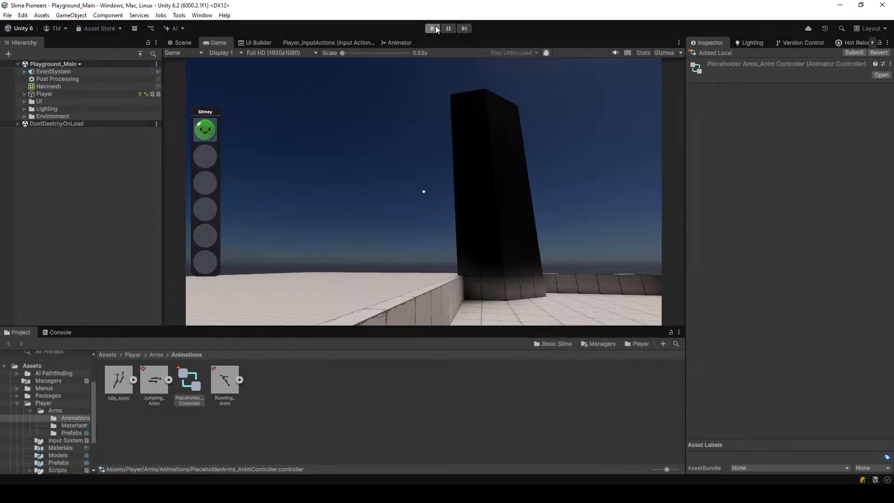